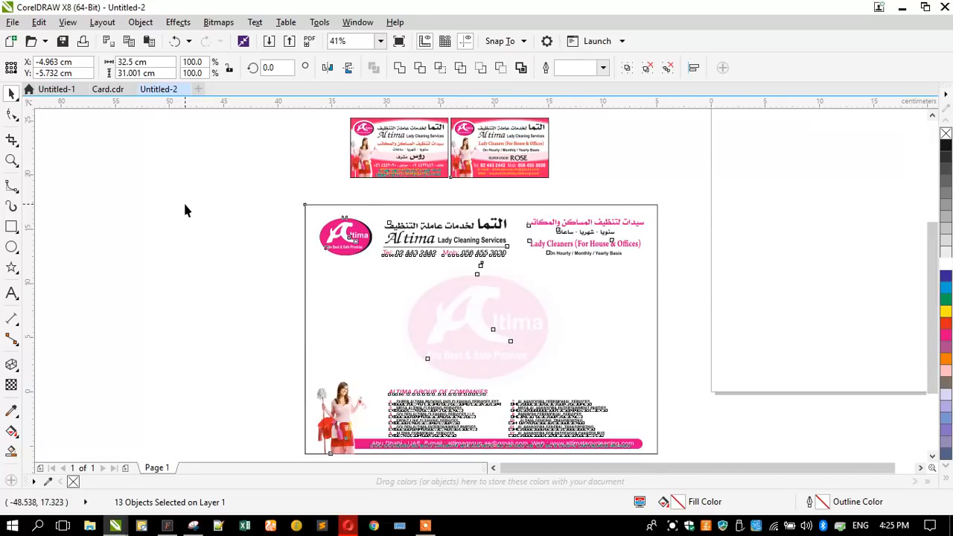
Step: Add a rectangle matching the Letter page and clear the selection
scroll(224, 263, "down", 2)
scroll(381, 200, "up", 2)
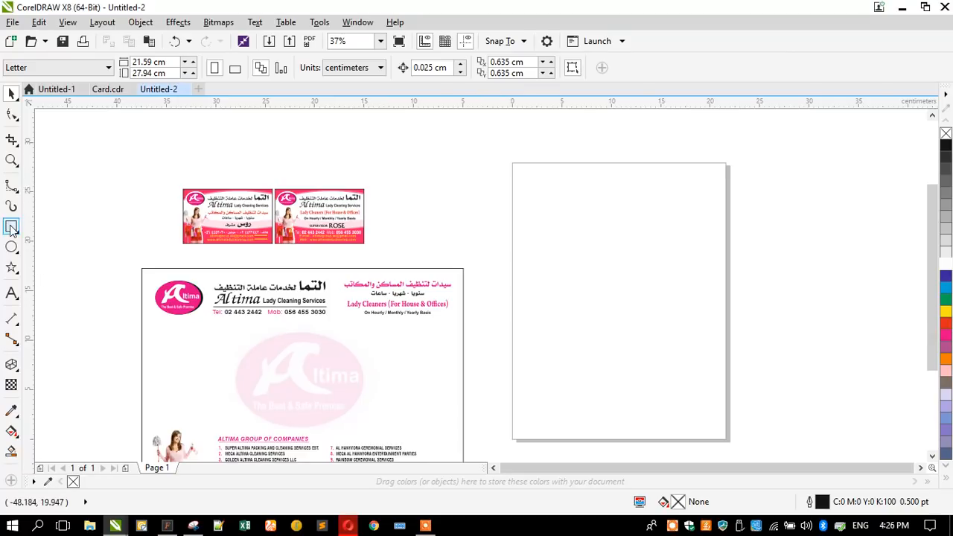
double_click(11, 229)
left_click(12, 93)
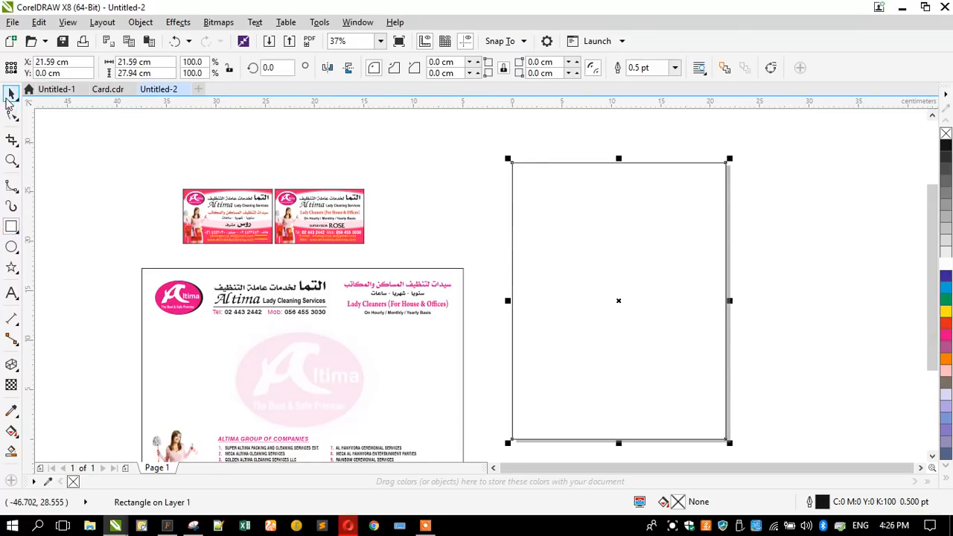
left_click(111, 160)
Step: Change the page size to A4 and replace the Letter-sized rectangle with one matching the new page
left_click(32, 69)
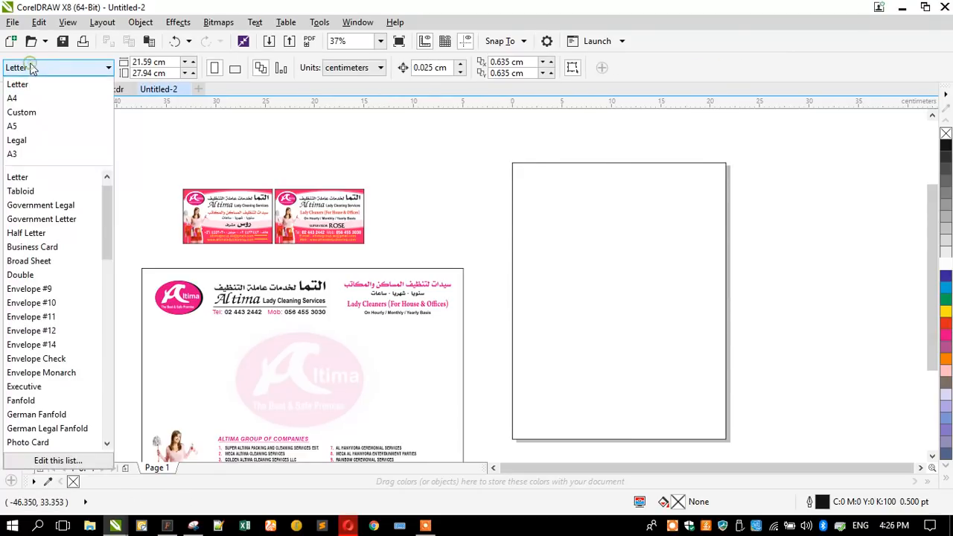
left_click(17, 97)
left_click(618, 225)
key("Delete")
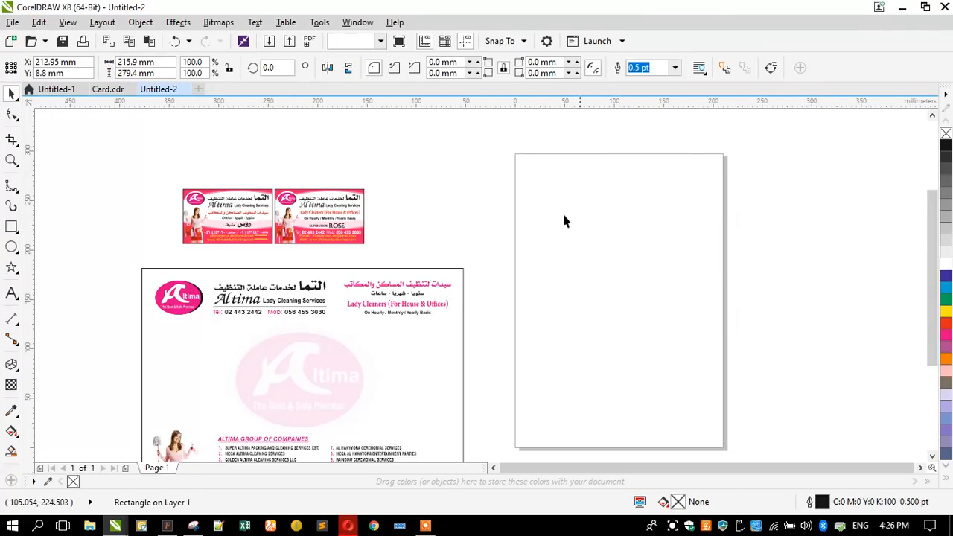
double_click(11, 227)
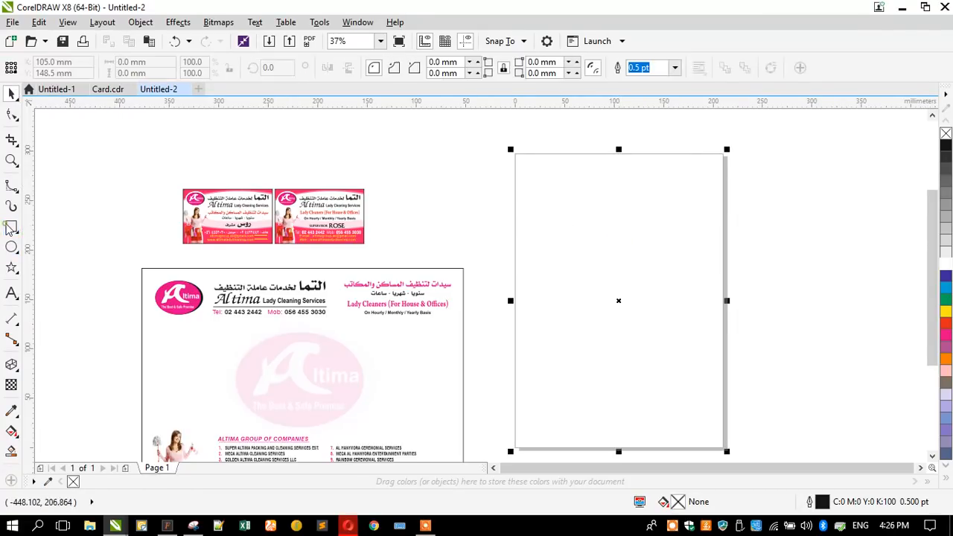
left_click(12, 93)
Step: Ungroup the two business cards beside the page into separate objects
left_click_drag(158, 173, 398, 260)
scroll(255, 218, "down", 2)
scroll(315, 233, "up", 2)
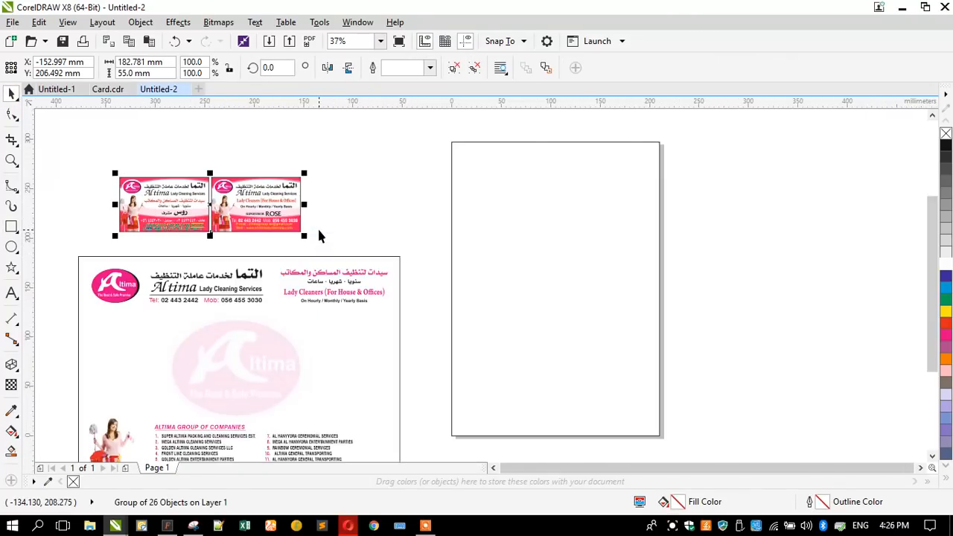
left_click(452, 72)
left_click(341, 191)
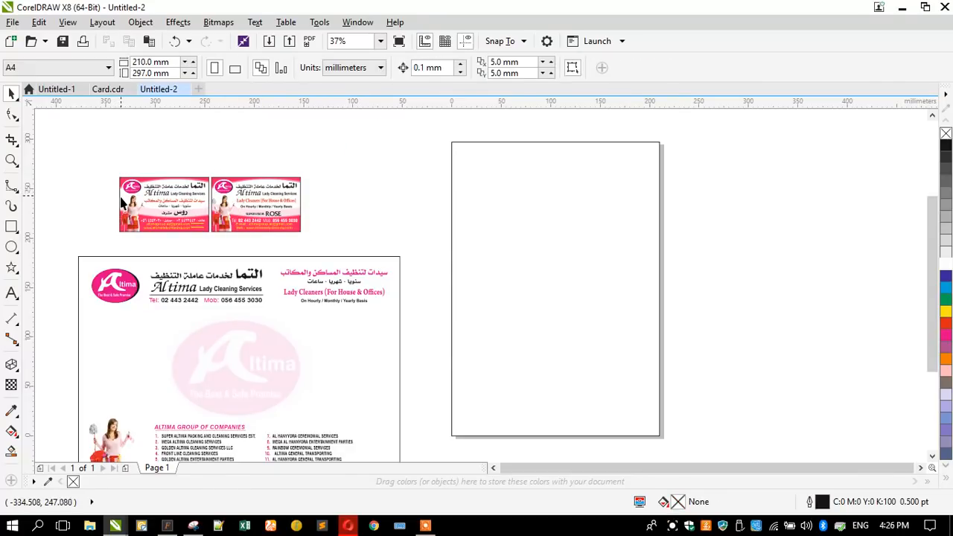
Step: Try to copy the first card's pink background toward the page, and undo the move
left_click_drag(123, 205, 328, 172)
right_click(328, 172)
left_click(300, 162)
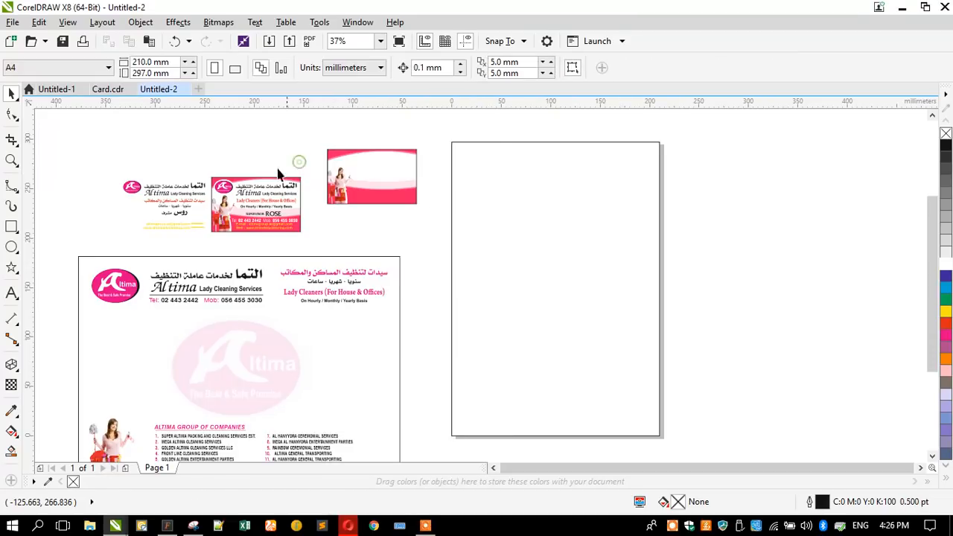
left_click(175, 41)
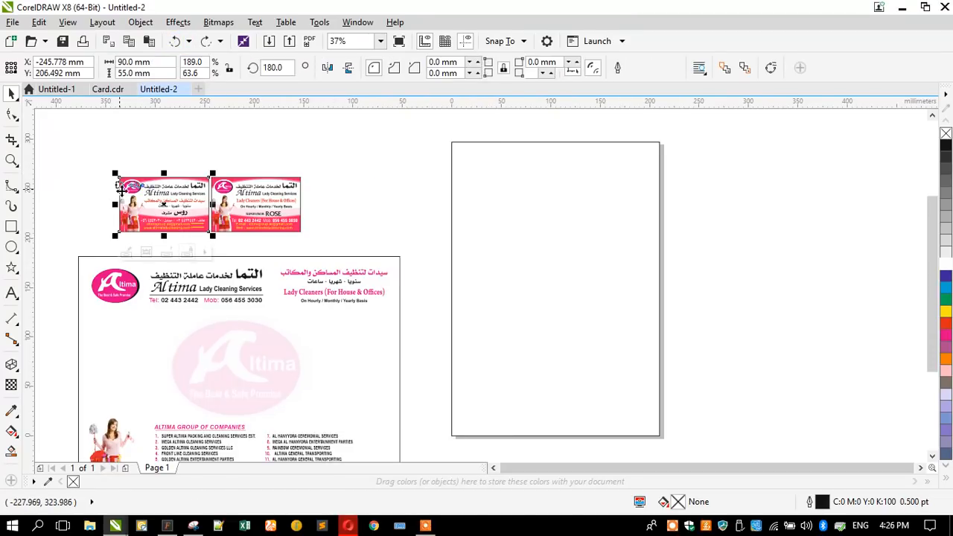
Step: Copy the first card's PowerClip background to the free area between the cards and the page, and extract its contents
left_click_drag(128, 205, 331, 173)
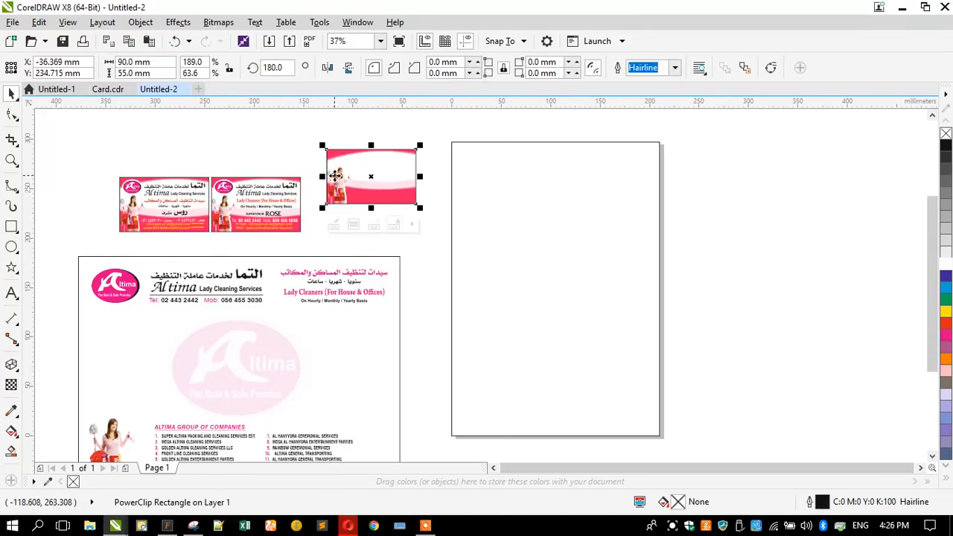
right_click(337, 172)
left_click(361, 113)
Step: Place the extracted background artwork on the upper part of the A4 page and scale it to the page width
mouse_move(336, 187)
left_mouse_down()
mouse_move(600, 190)
mouse_move(448, 300)
left_mouse_up()
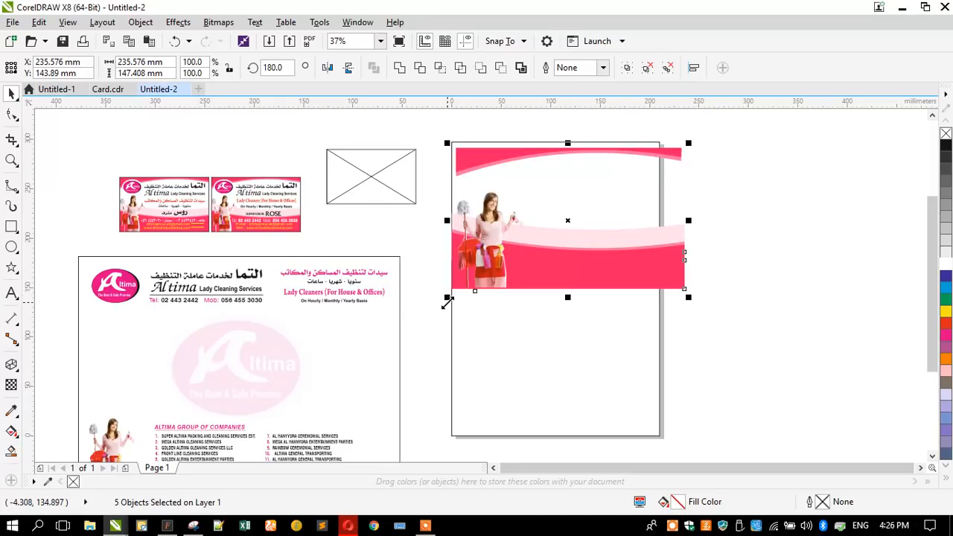
left_click_drag(688, 298, 661, 280)
left_click(716, 225)
Step: Stretch the upper curved pink band to the full 210 mm page width and align it with the page's top edge
left_click_drag(433, 121, 703, 192)
scroll(492, 127, "up", 2)
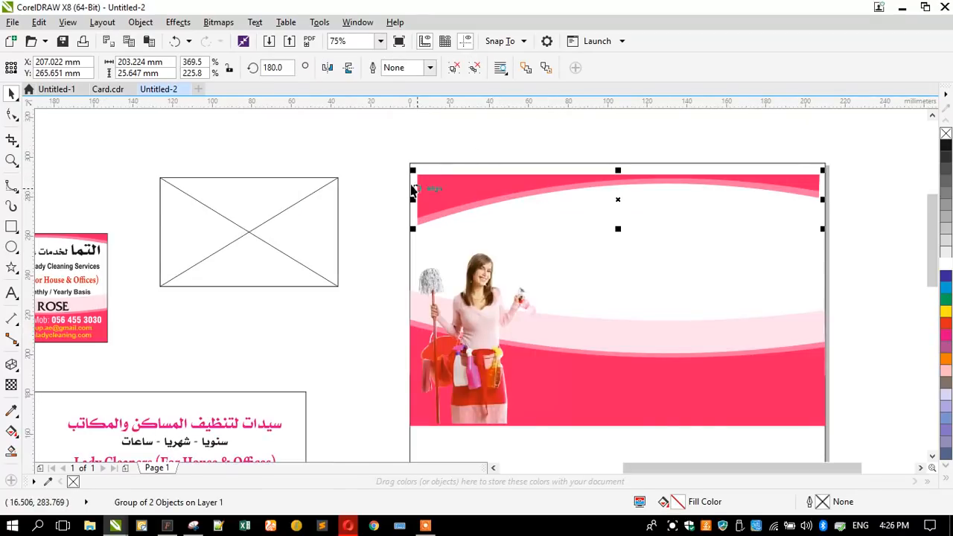
left_click_drag(412, 170, 405, 166)
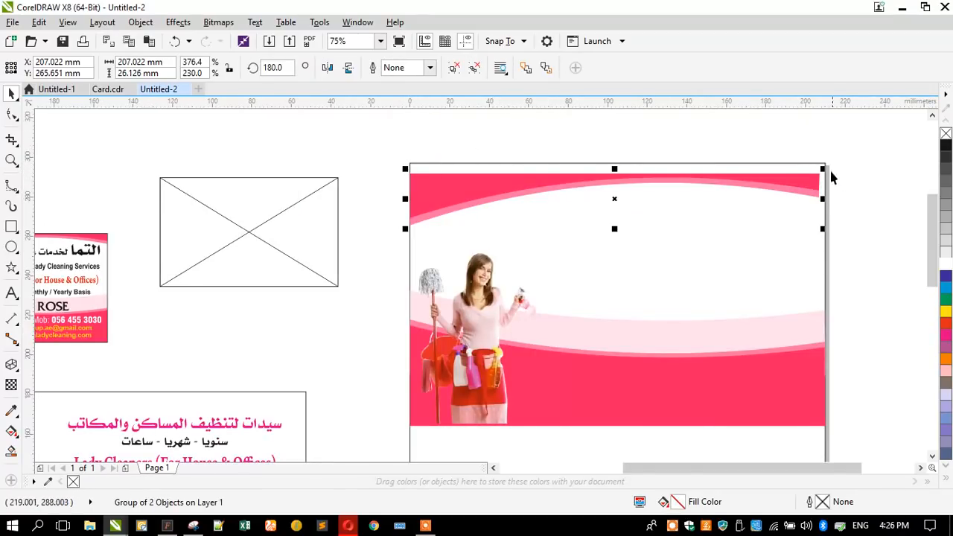
left_click_drag(821, 170, 828, 165)
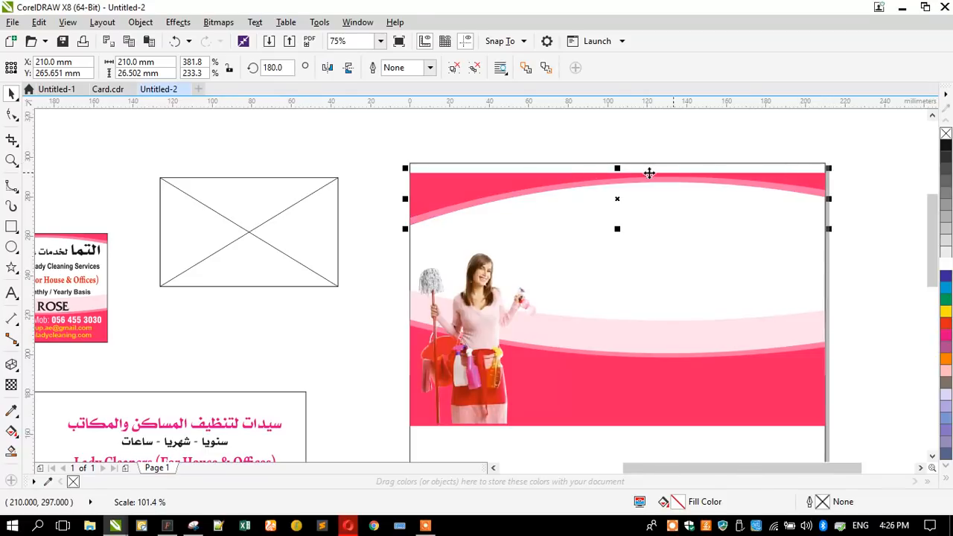
left_click_drag(464, 174, 466, 165)
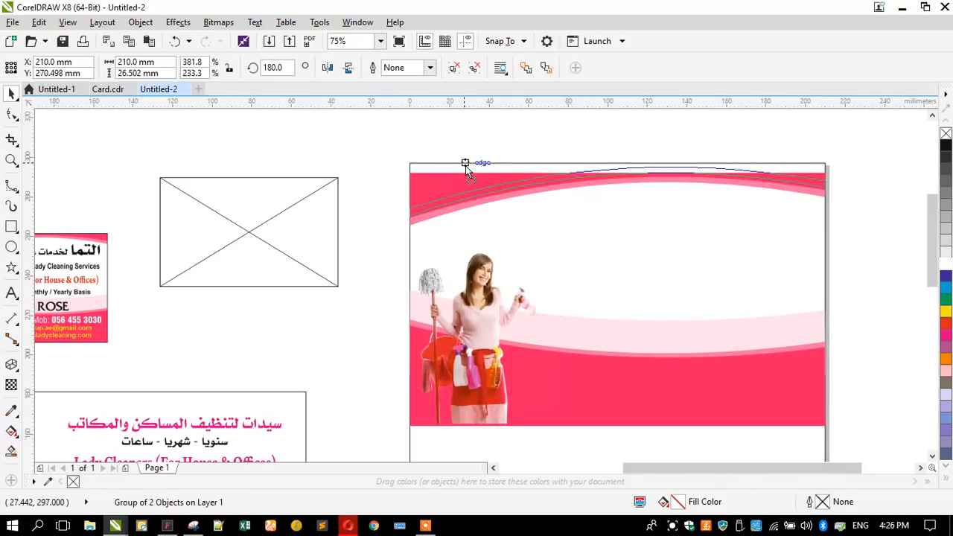
left_click(458, 145)
Step: Copy the Altima logo and the bilingual company name from the second card to the top of the A4 page
scroll(530, 164, "down", 2)
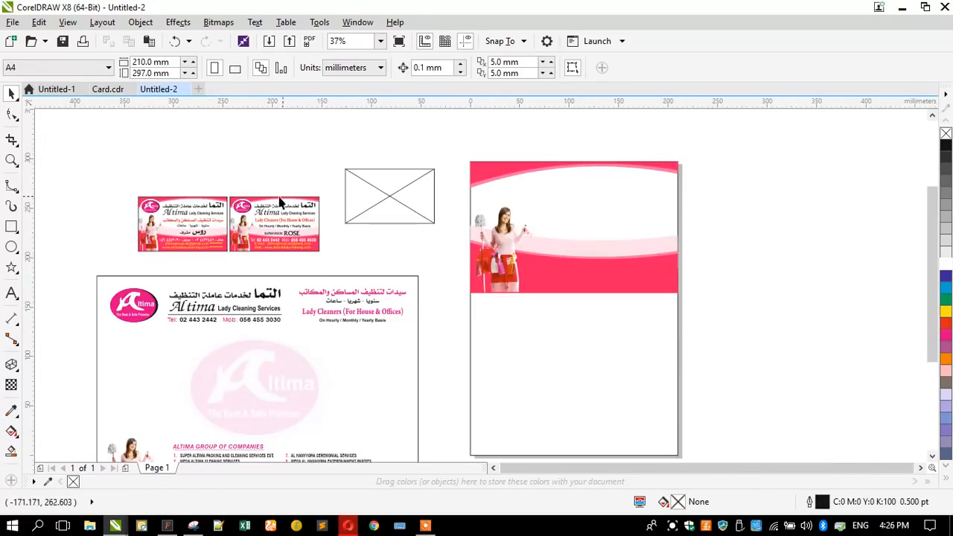
scroll(221, 209, "up", 2)
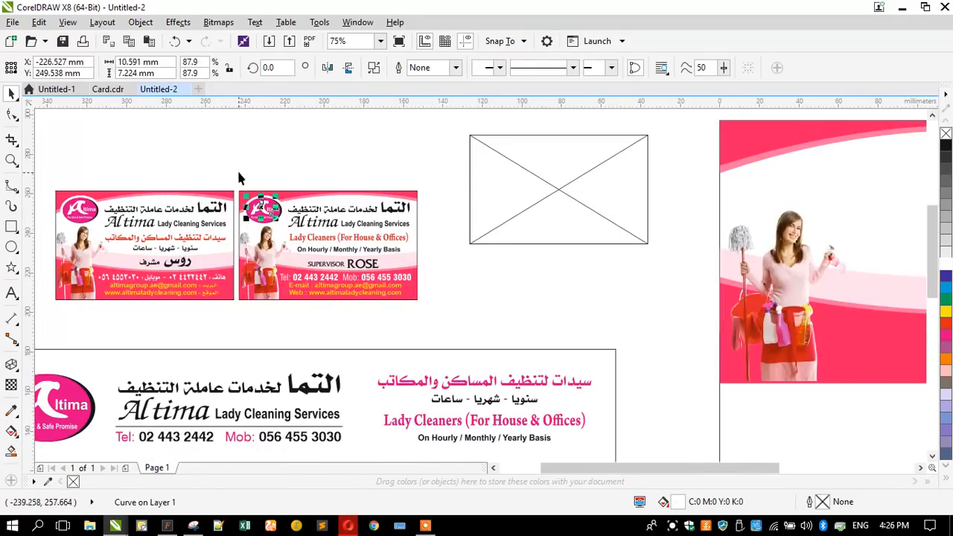
left_click_drag(235, 170, 387, 143)
scroll(286, 164, "down", 2)
left_click_drag(283, 160, 560, 131)
scroll(522, 165, "down", 2)
scroll(420, 197, "up", 4)
Step: Group the copied logo, enlarge it to about 161%, and position it over the page's upper-left pink band
left_click_drag(347, 153, 445, 215)
key("ctrl+g")
left_click_drag(415, 168, 370, 269)
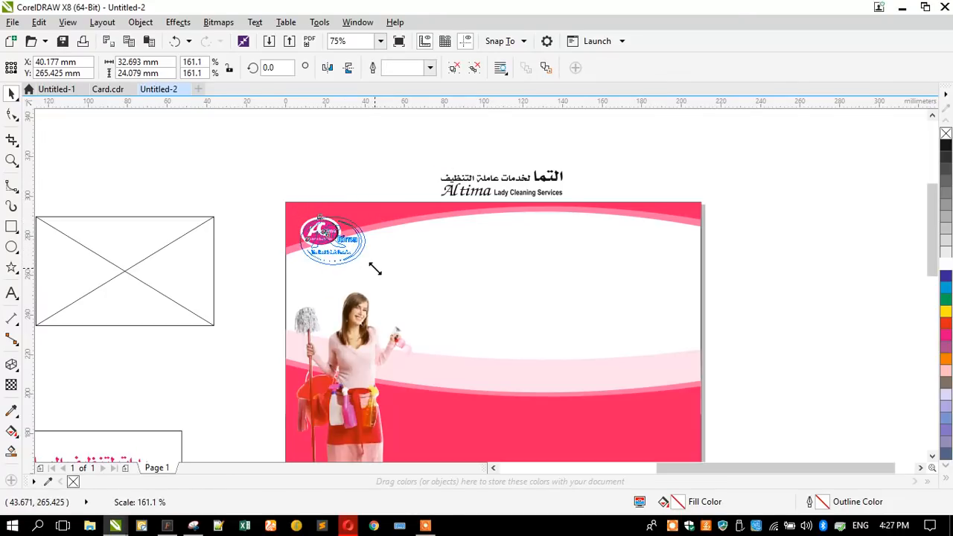
scroll(314, 241, "up", 1)
mouse_move(320, 246)
left_mouse_down()
mouse_move(316, 239)
mouse_move(322, 247)
left_mouse_up()
left_click(187, 242)
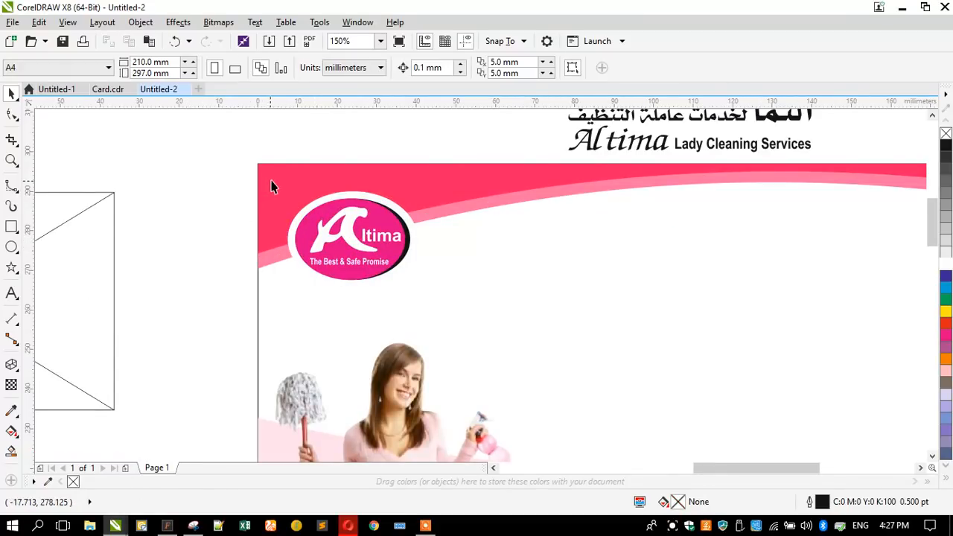
scroll(291, 180, "down", 2)
left_click(305, 372)
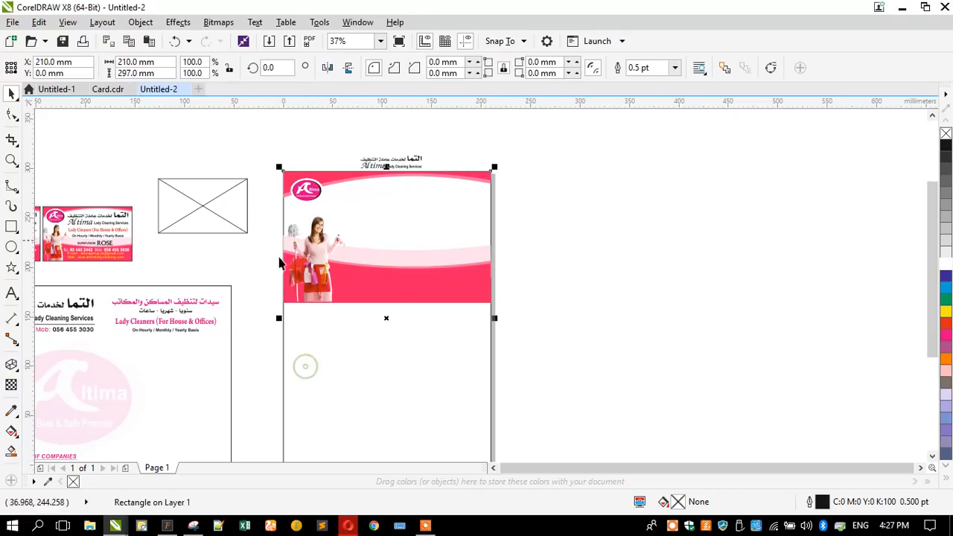
left_click(11, 364)
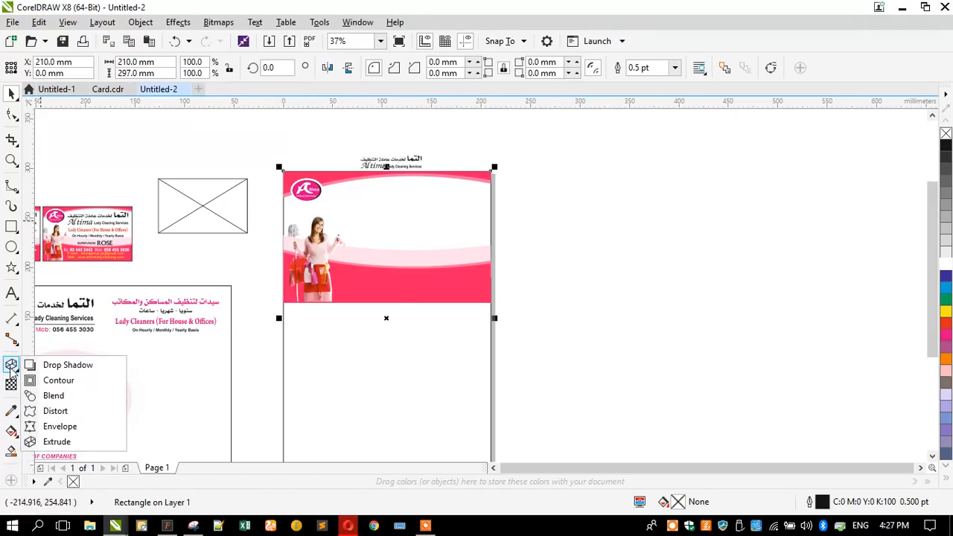
left_click(60, 377)
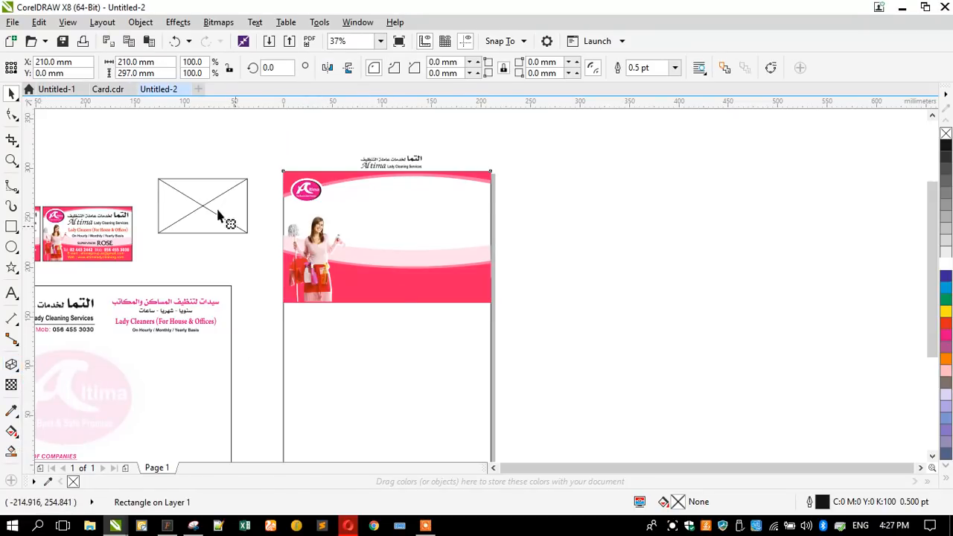
left_click(107, 122)
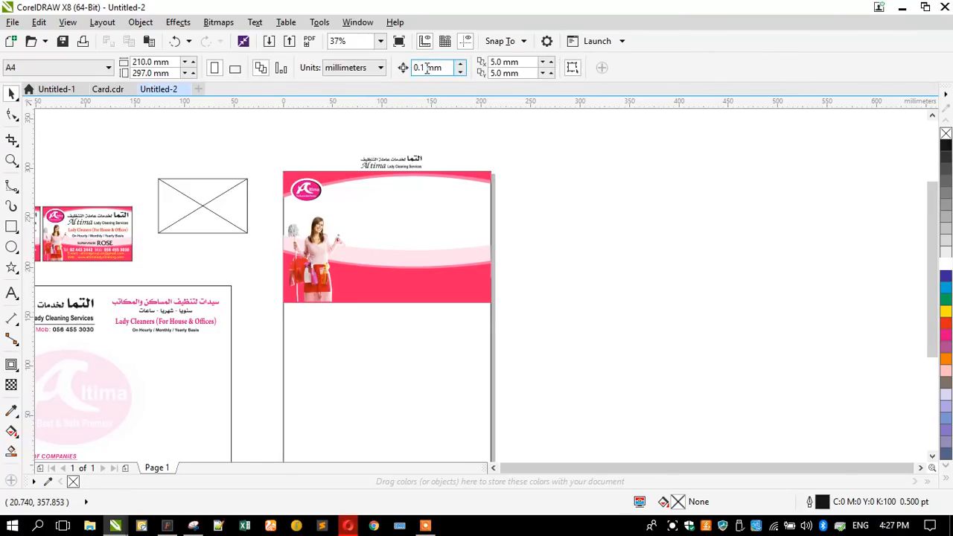
Step: Switch the drawing units to centimeters and add a one-step inside contour of 0.5 cm to the page rectangle
left_click(359, 68)
left_click(357, 227)
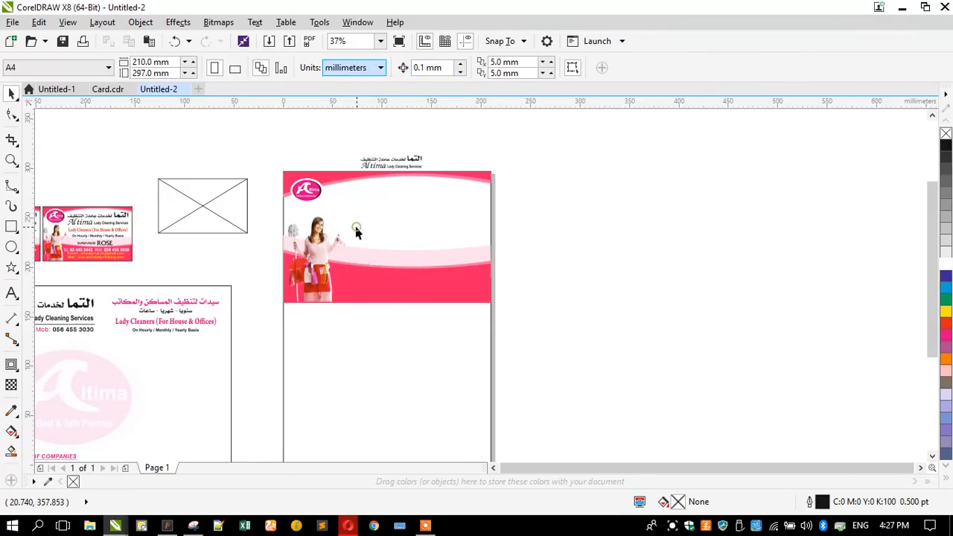
left_click(360, 343)
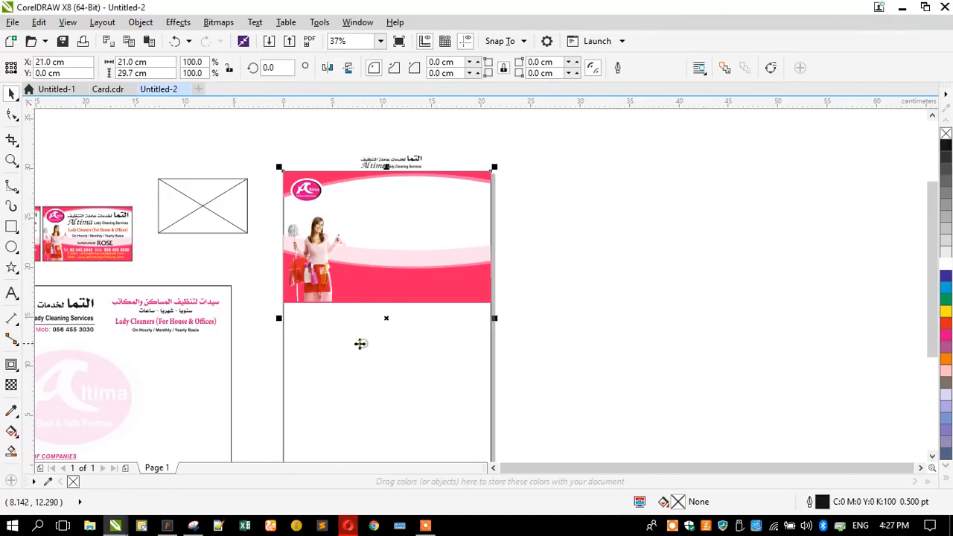
left_click(11, 365)
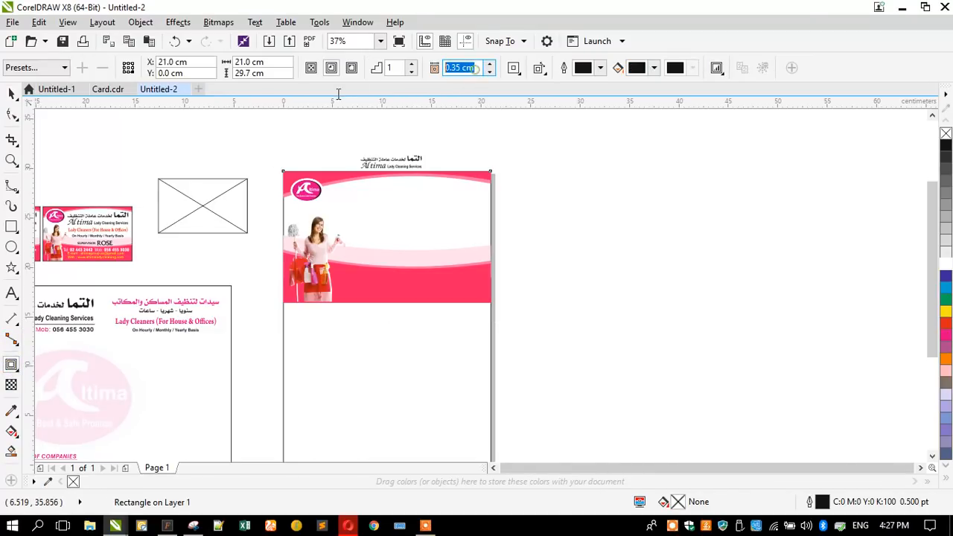
key("Return")
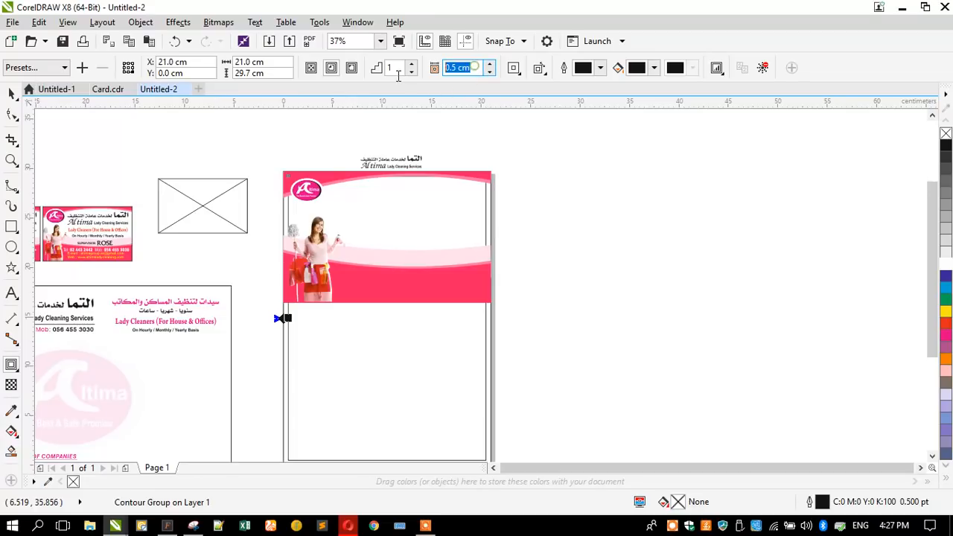
Step: Set the page rectangle's contour offset to 1.0 cm and check the margin over the whole page
key("Return")
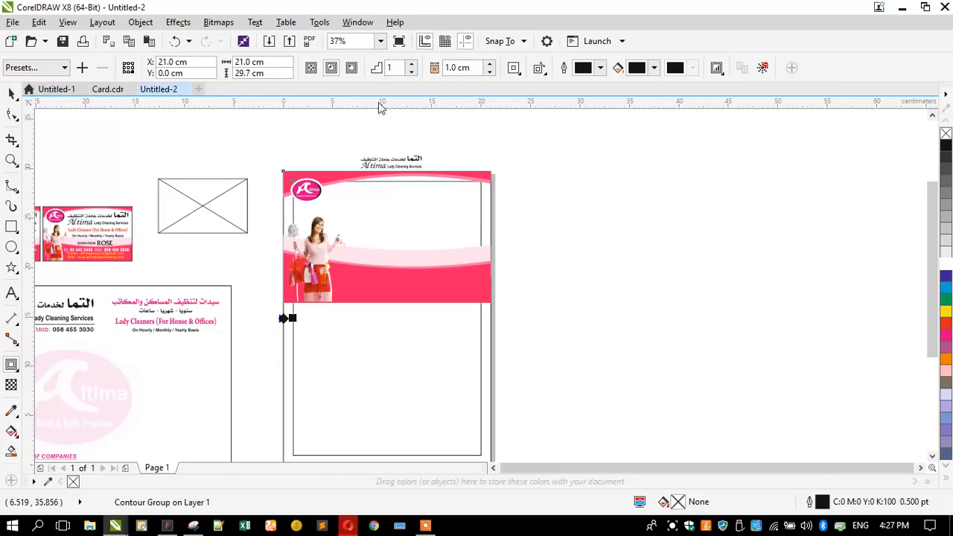
left_click(10, 93)
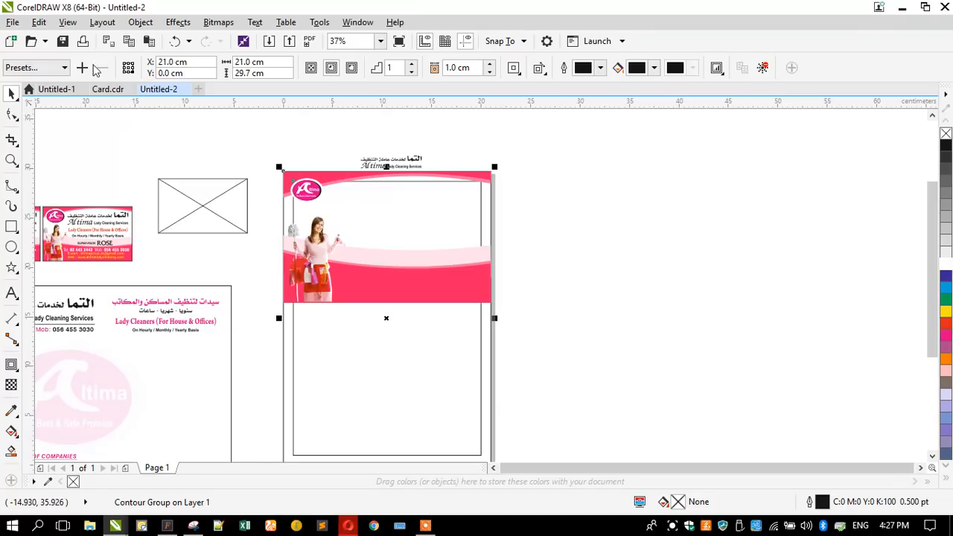
scroll(366, 278, "down", 2)
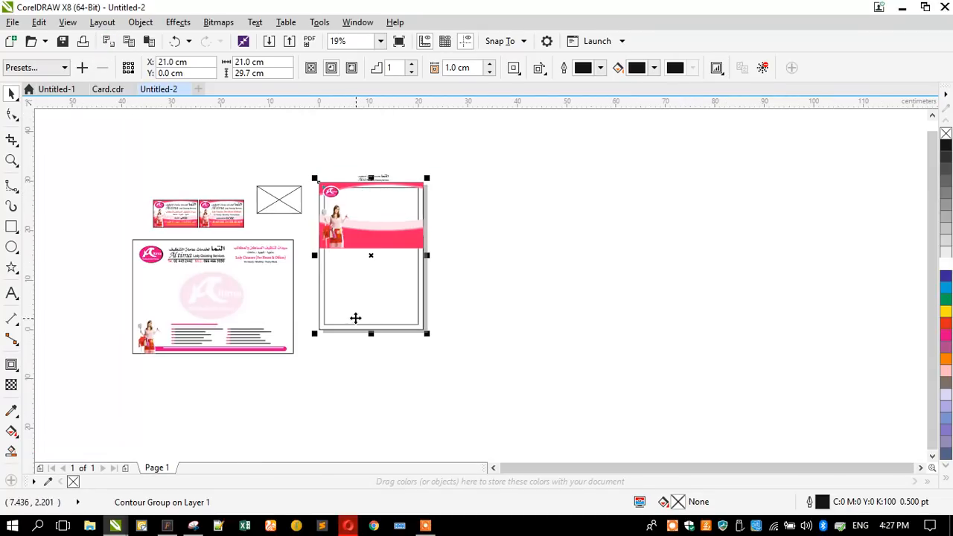
scroll(339, 316, "up", 2)
scroll(347, 324, "down", 2)
scroll(345, 231, "up", 2)
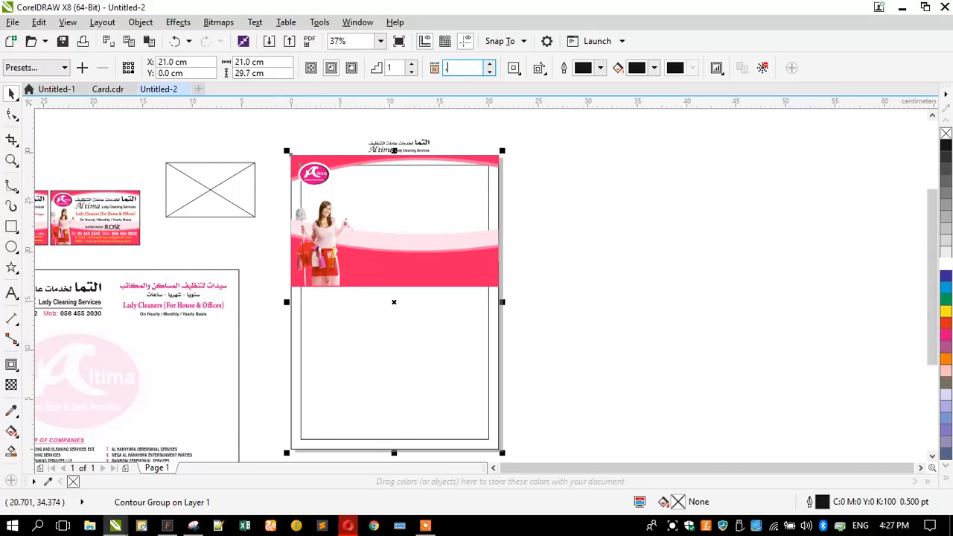
Step: Set the page rectangle's contour offset to 0.8 cm
key("Return")
left_click(408, 220)
left_click(299, 164)
Step: Break the contour group apart so the inner margin rectangle can be selected separately from the page rectangle
left_click(140, 21)
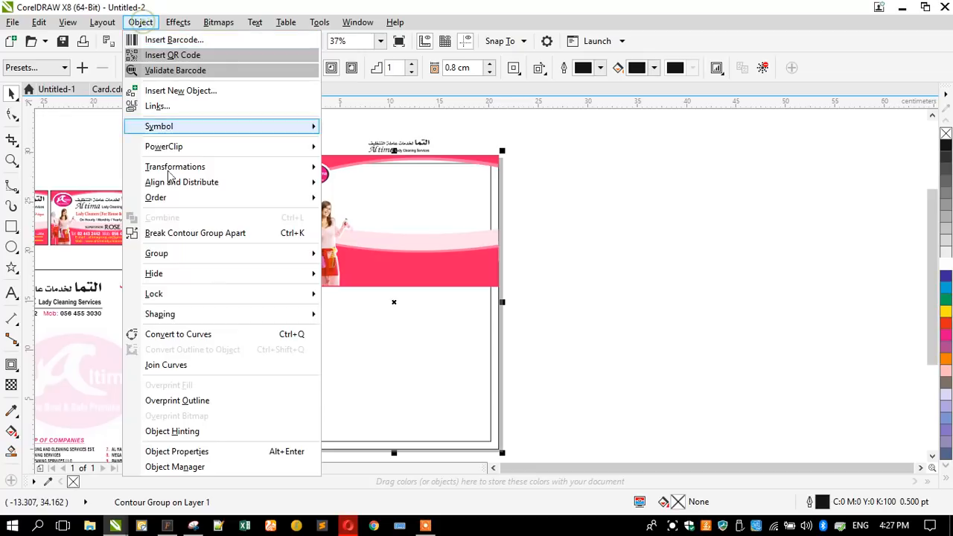
left_click(168, 233)
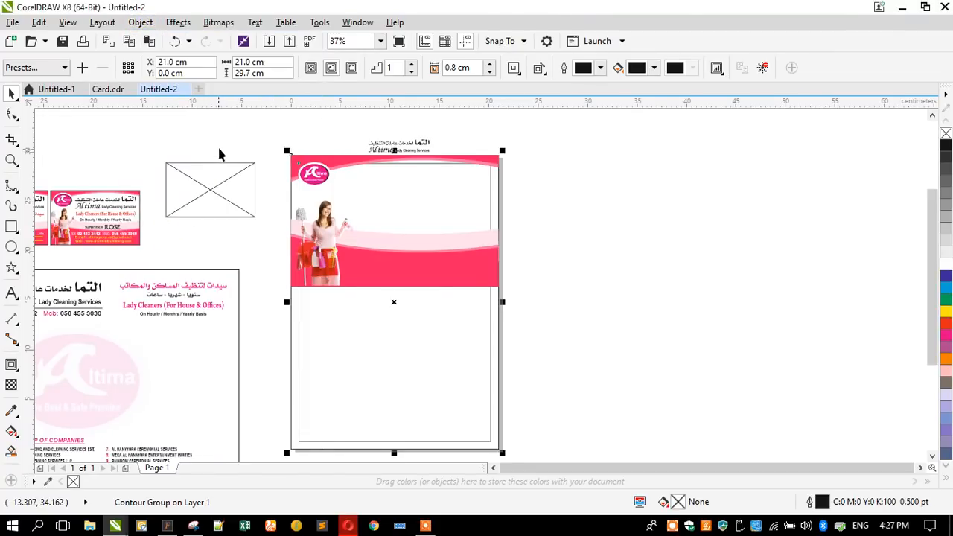
left_click(360, 337)
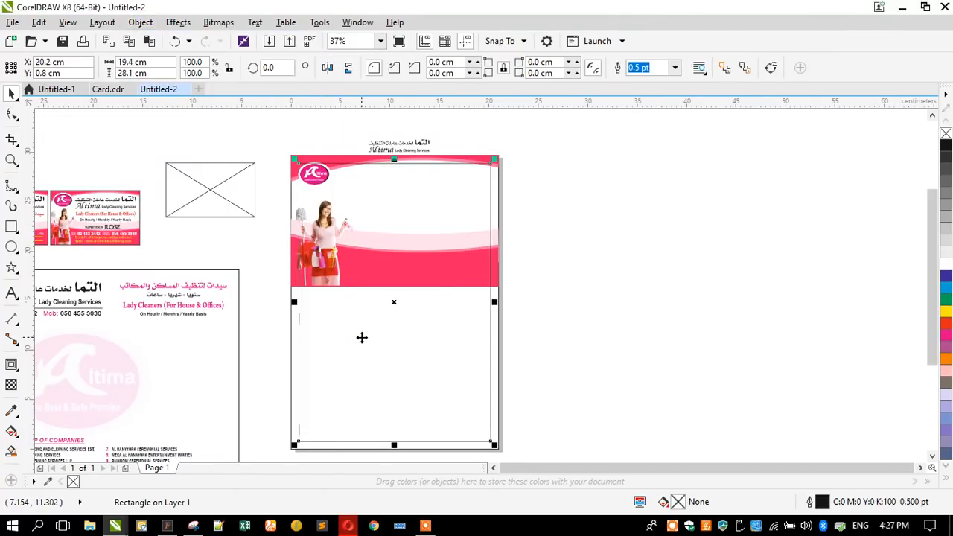
left_click(248, 257)
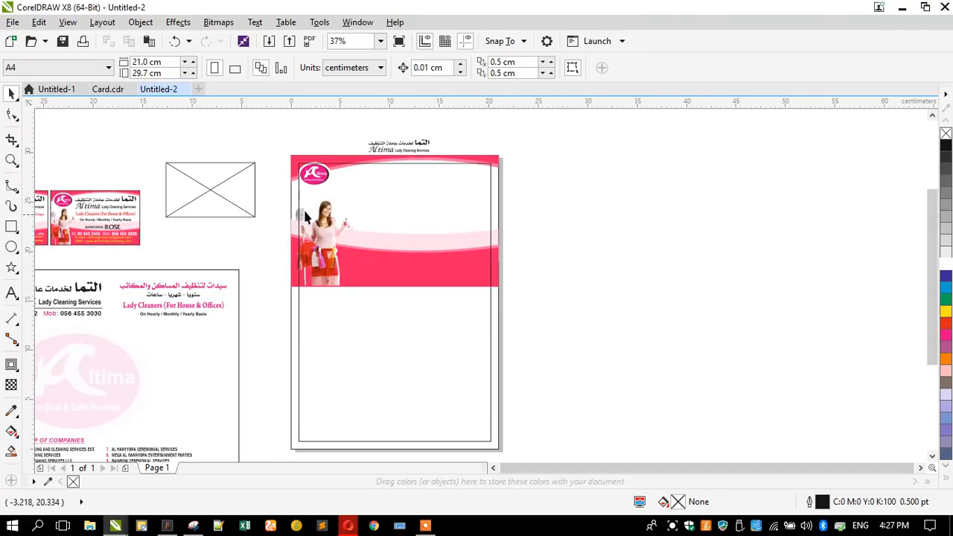
Step: Place guidelines on all four sides of the inner margin rectangle, 0.8 cm inside the page edges, and delete that rectangle
scroll(311, 171, "up", 2)
left_click_drag(28, 210, 285, 190)
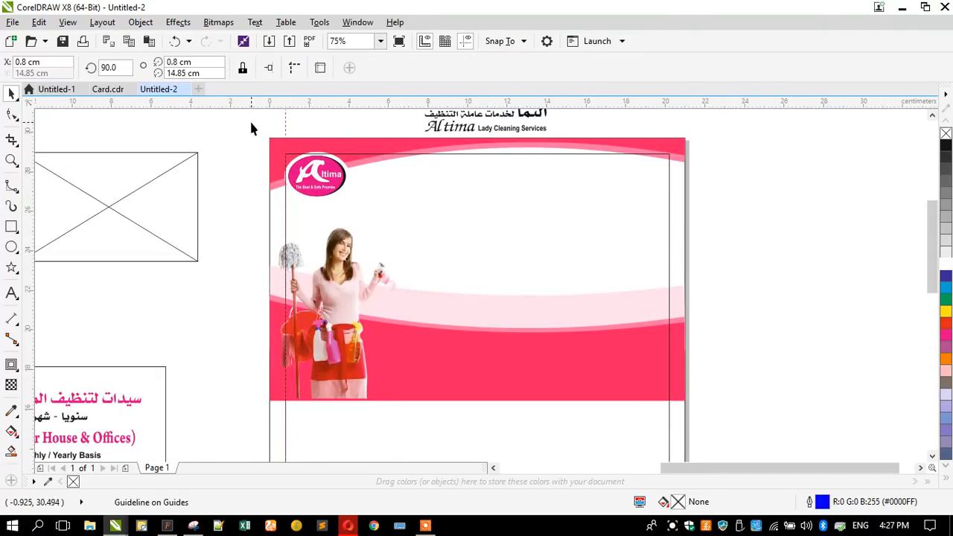
left_click_drag(246, 104, 364, 154)
left_click_drag(28, 212, 671, 212)
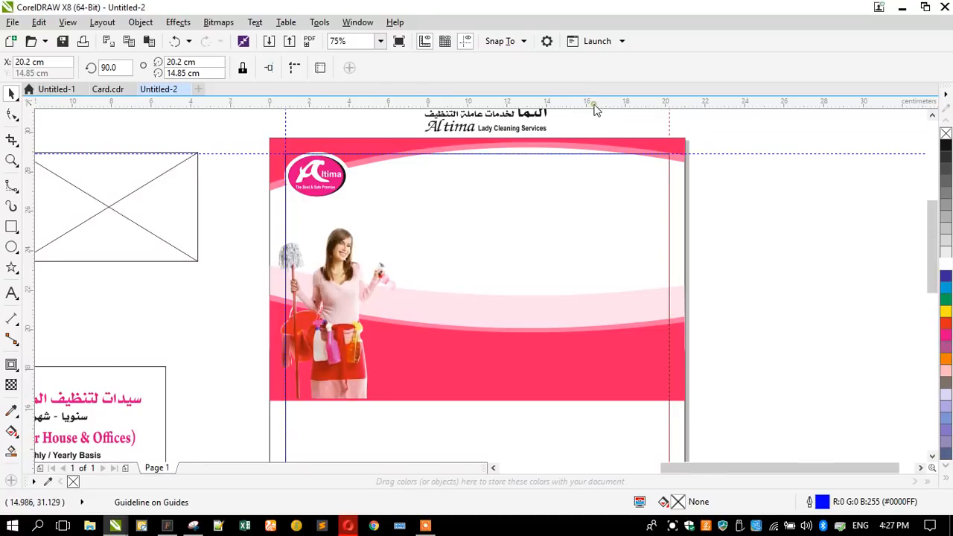
scroll(508, 219, "down", 1)
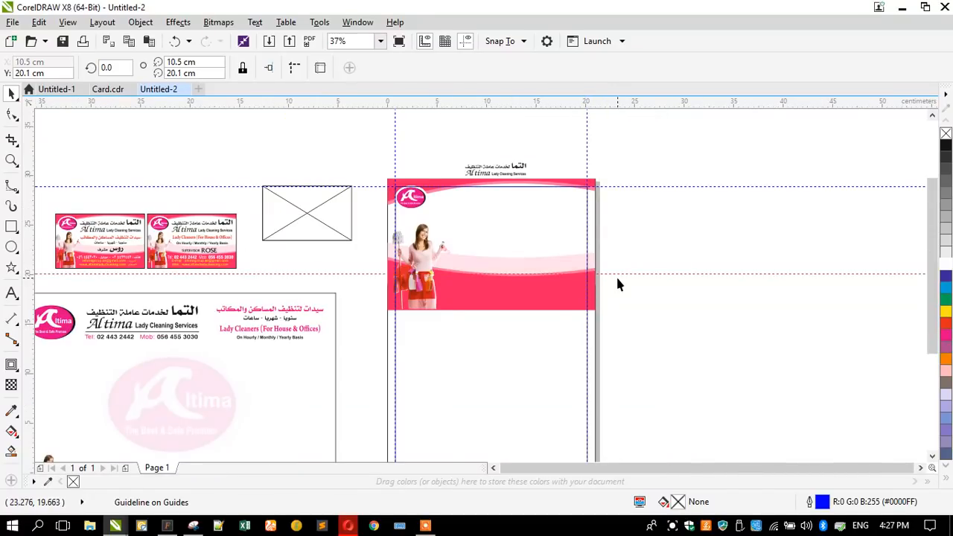
left_click_drag(617, 275, 489, 423)
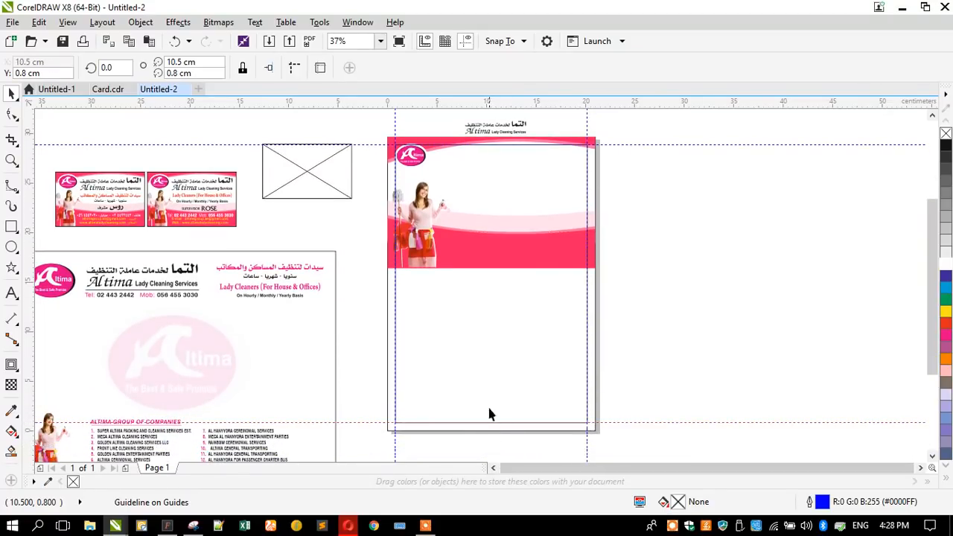
left_click(497, 368)
key("Escape")
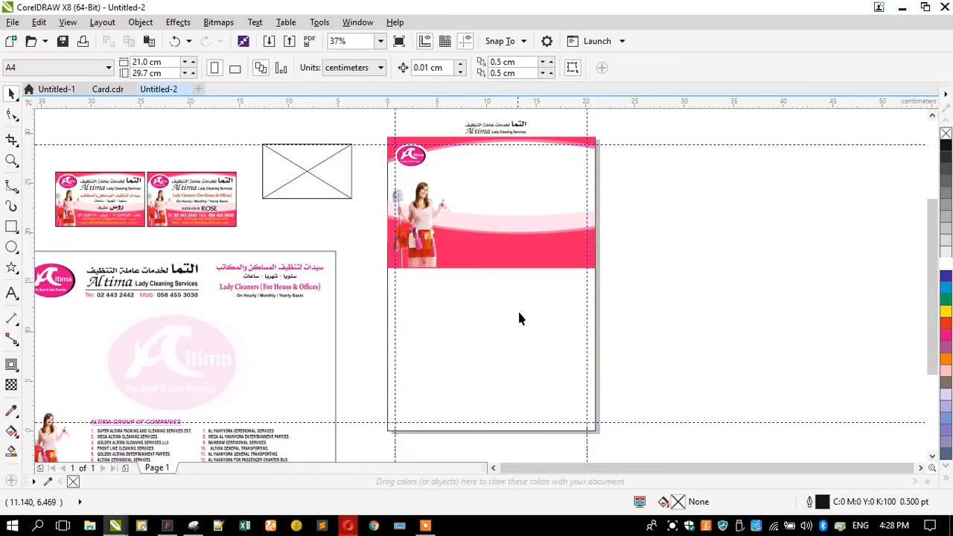
Step: Move the cleaner picture together with the three pink wave shapes beneath it down to the lower part of the page
left_click(485, 253)
left_click_drag(636, 274, 365, 181)
left_click_drag(423, 209, 423, 339)
scroll(427, 306, "down", 2)
scroll(428, 346, "up", 2)
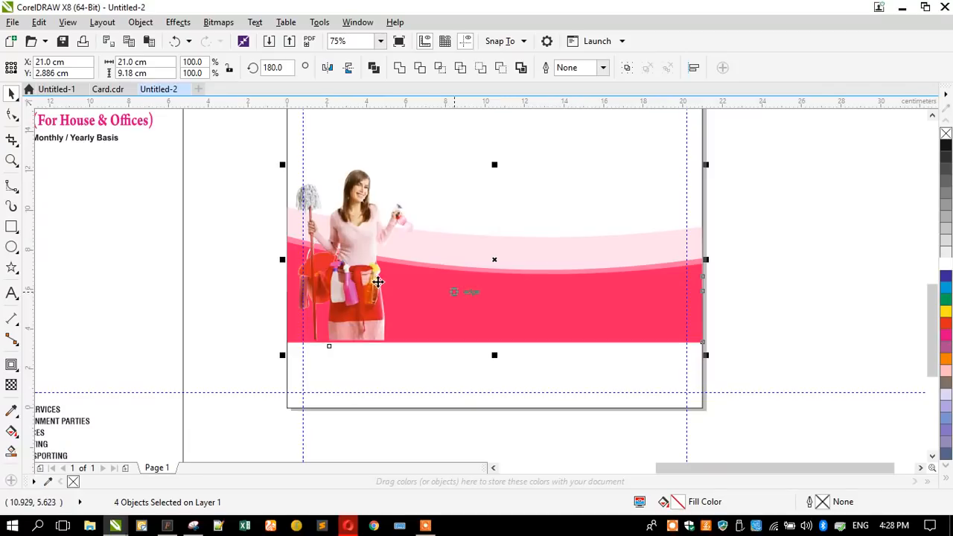
left_click(336, 272)
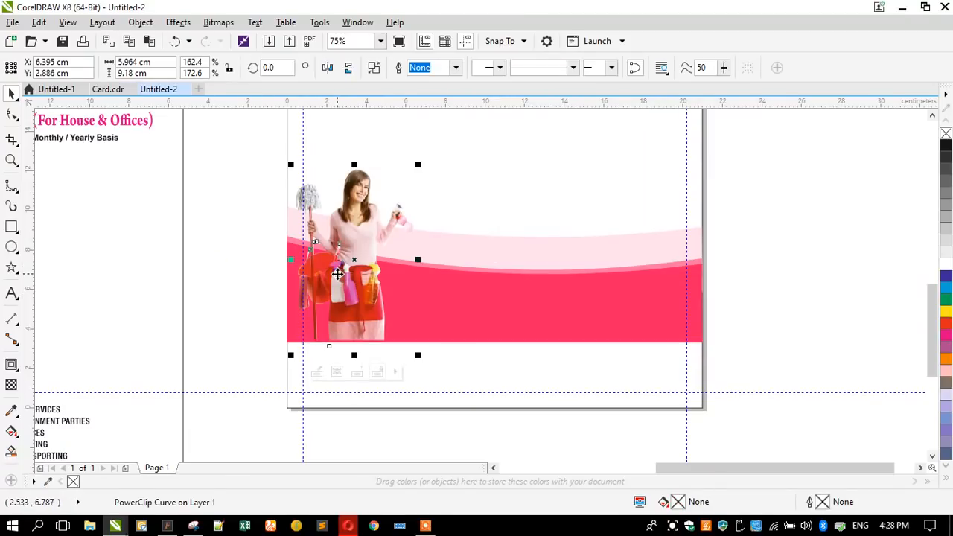
left_click(337, 274, "ctrl")
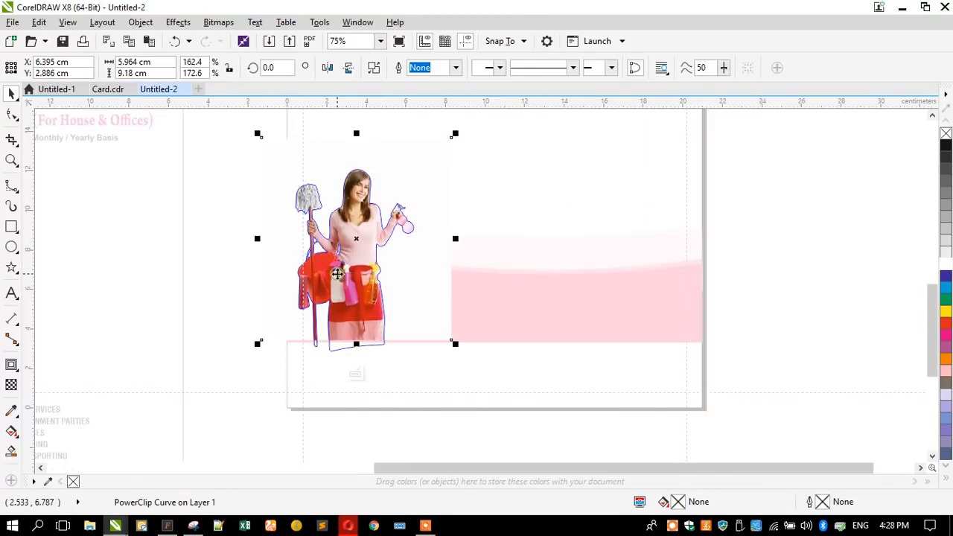
left_click(233, 290, "ctrl")
key("Escape")
Step: Draw a rectangle about 8.1 × 1.4 cm across the bottom end of the cleaner's skirt and mop handle
scroll(330, 338, "up", 1)
left_click(330, 337)
left_click(164, 315)
left_click(11, 227)
left_click_drag(213, 353, 536, 410)
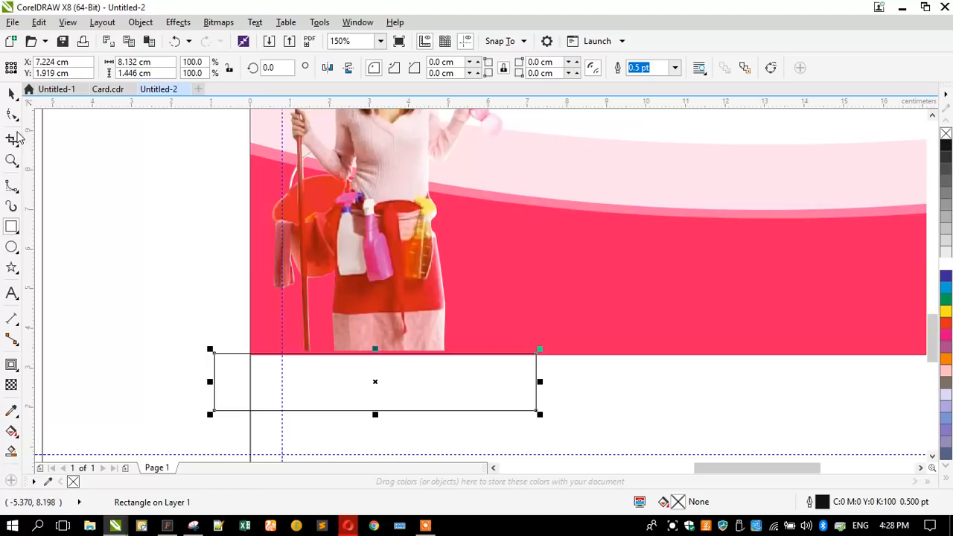
Step: Trim the uneven bottom of the cleaner PowerClip with the rectangle and delete the rectangle
left_click(10, 100)
scroll(357, 350, "up", 1)
left_click_drag(394, 353, 372, 345)
left_click(350, 329, "shift")
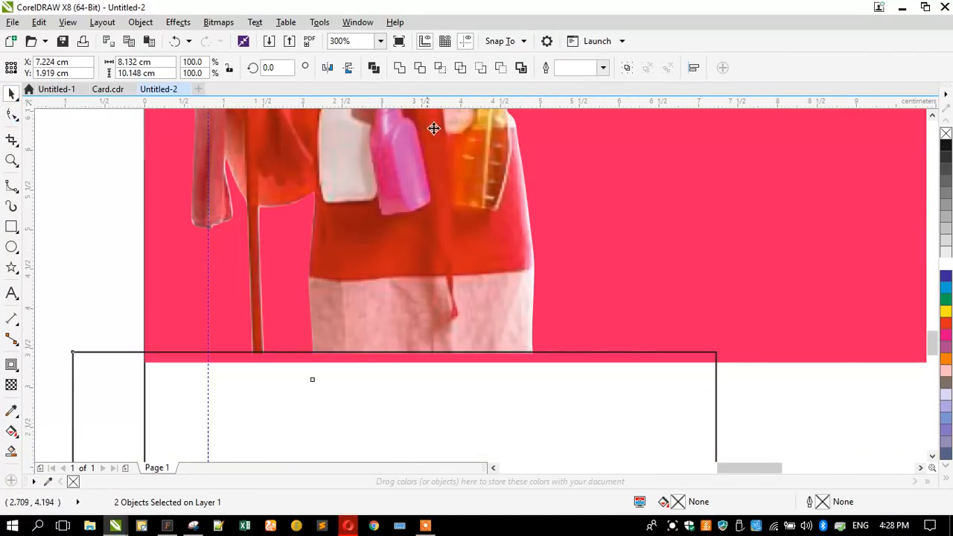
left_click(421, 68)
scroll(224, 286, "down", 2)
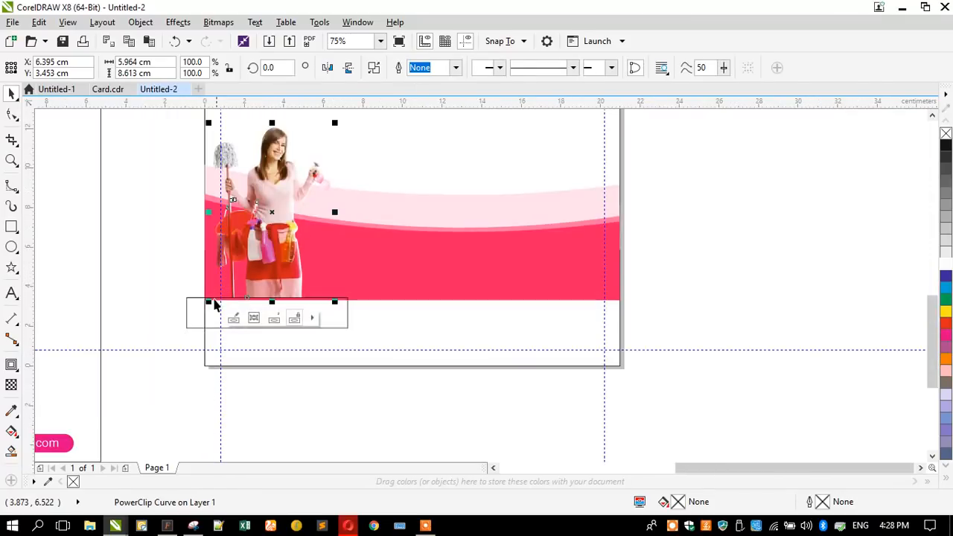
left_click(201, 308)
key("Delete")
Step: Align the cleaner picture to the bottom edge of the page rectangle
left_click(245, 283)
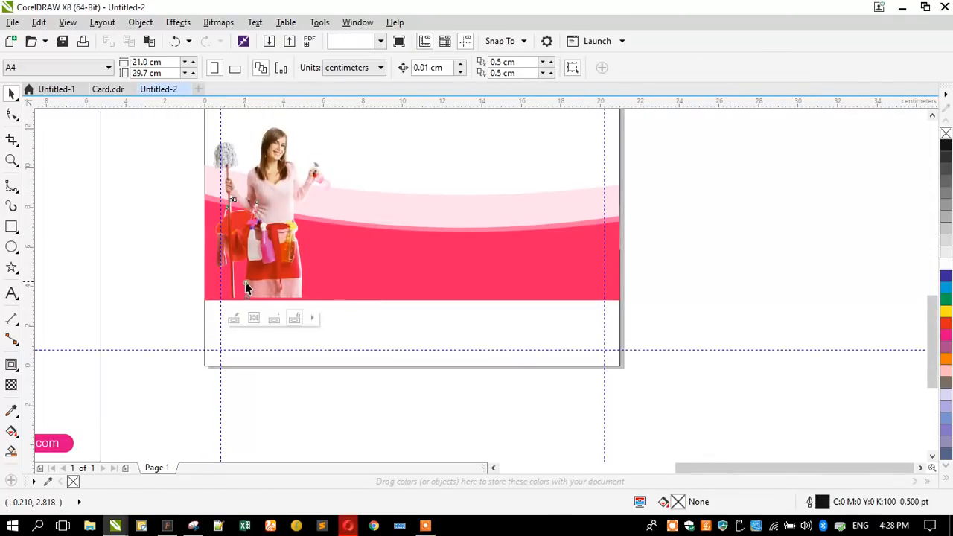
left_click(213, 330, "shift")
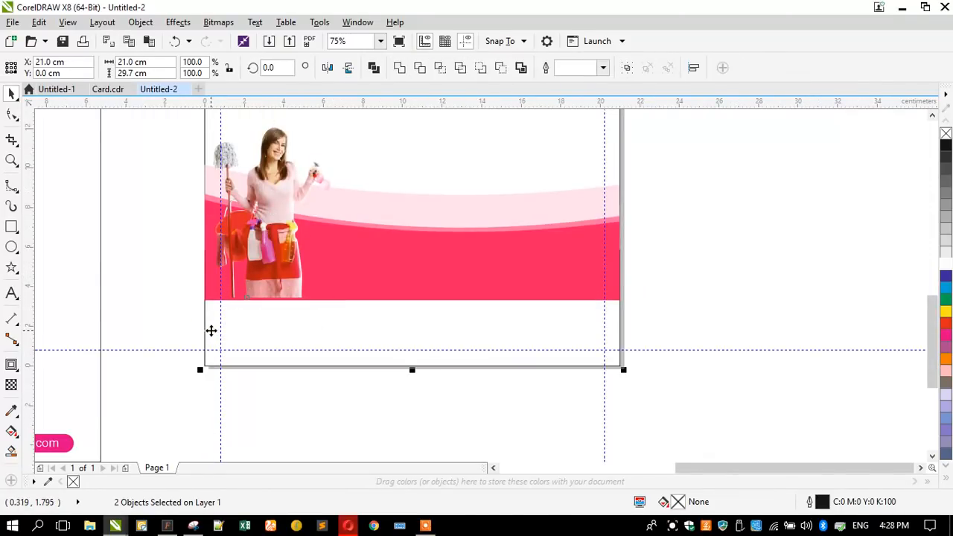
key("b")
Step: Shrink the three wave shapes to about 2.56 cm high and stretch them to the 21 cm page width along the page bottom
left_click(170, 303)
left_click_drag(685, 309, 123, 144)
left_click_drag(623, 160, 422, 246)
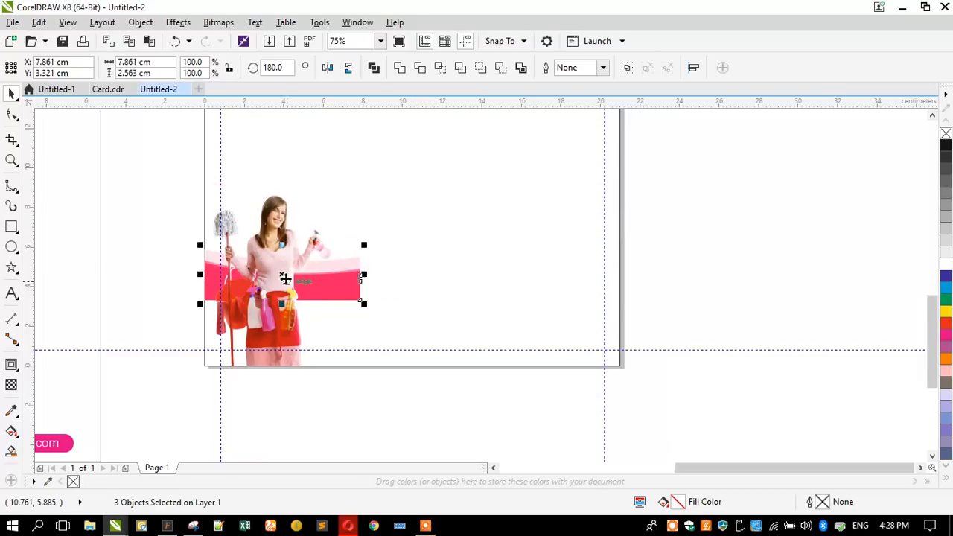
left_click_drag(328, 301, 620, 317)
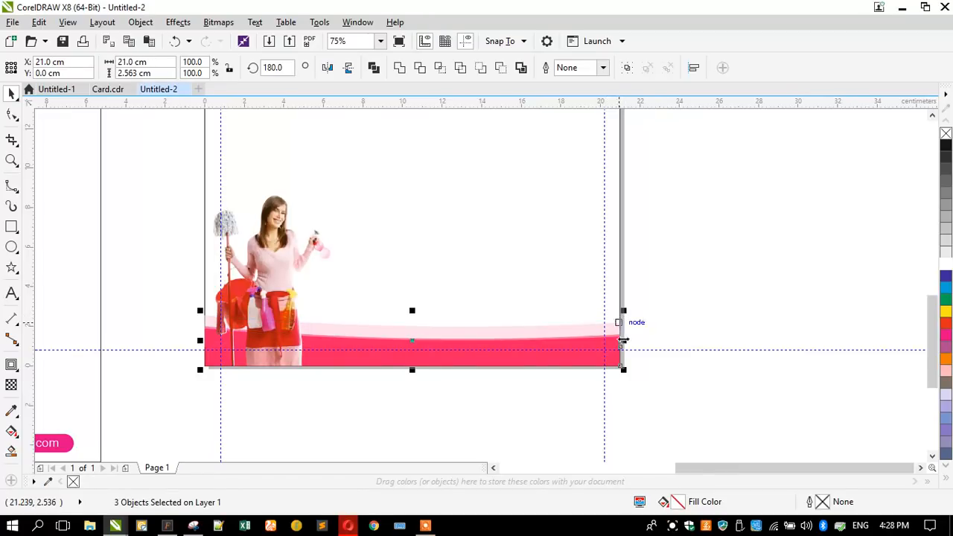
scroll(620, 339, "up", 6)
scroll(589, 280, "down", 4)
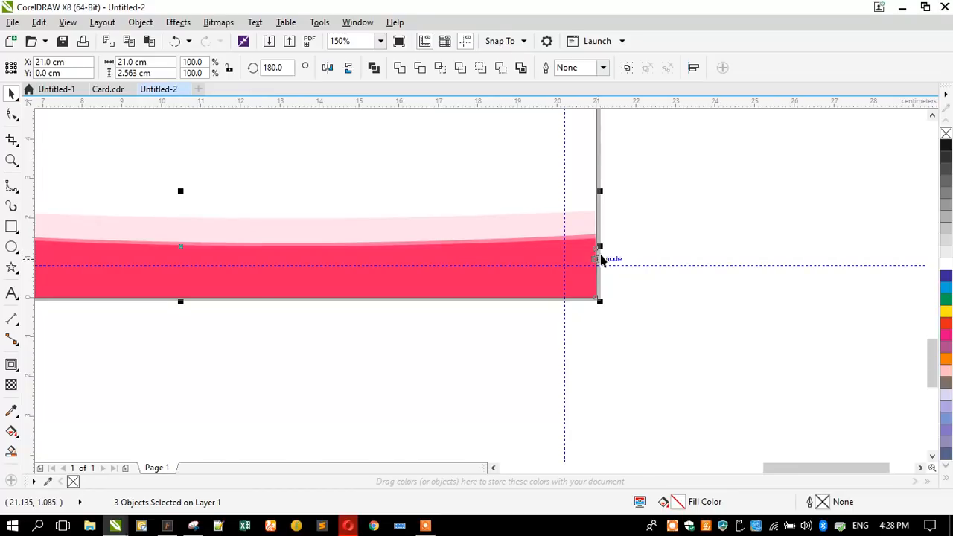
Step: Group the three wave shapes and widen the group past the page's left edge to about 21.56 cm
key("ctrl+g")
scroll(647, 283, "down", 2)
scroll(205, 265, "up", 2)
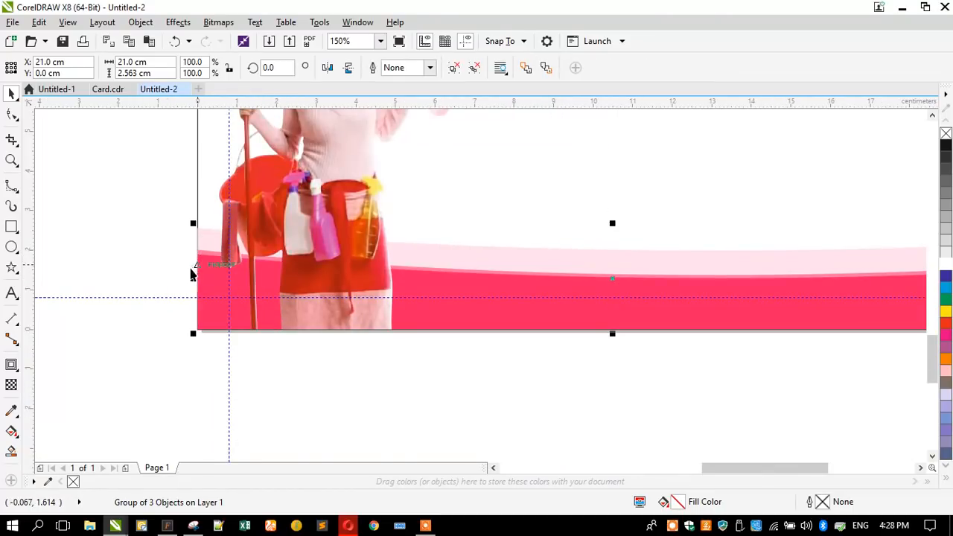
left_click_drag(189, 278, 179, 276)
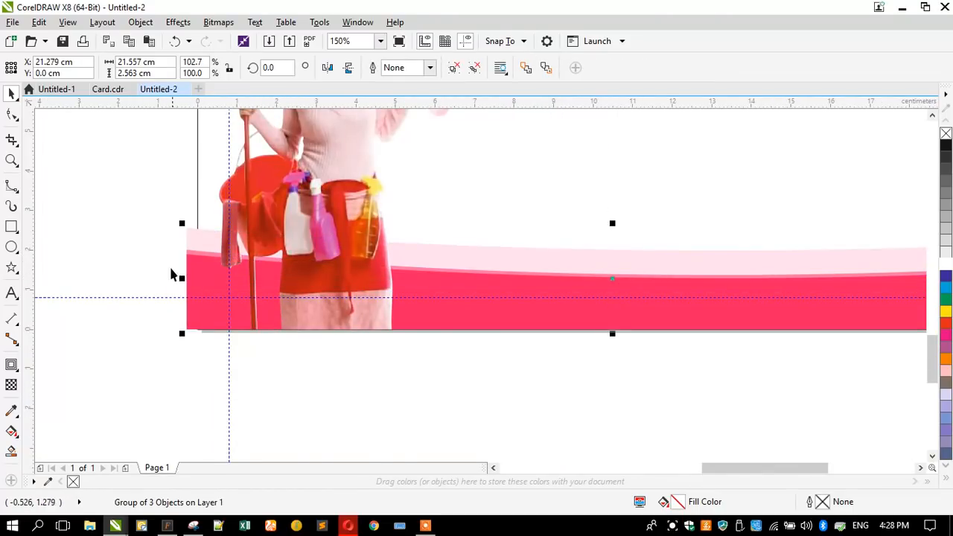
Step: Draw a rectangle about 3.15 × 4.2 cm against the outside of the page's left edge and trim the wave group with it
left_click(148, 251)
left_click(12, 227)
left_click_drag(197, 184, 73, 352)
left_click(11, 91)
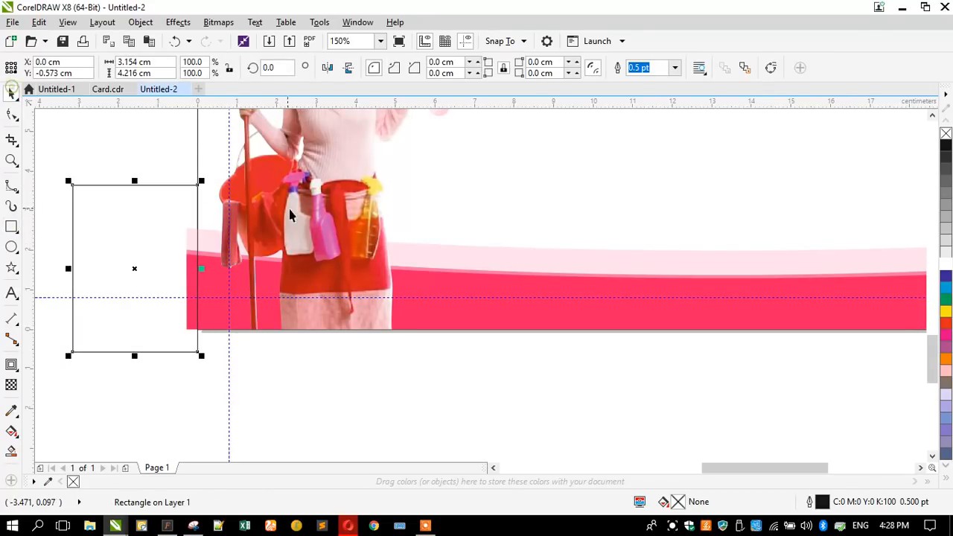
left_click(472, 277, "shift")
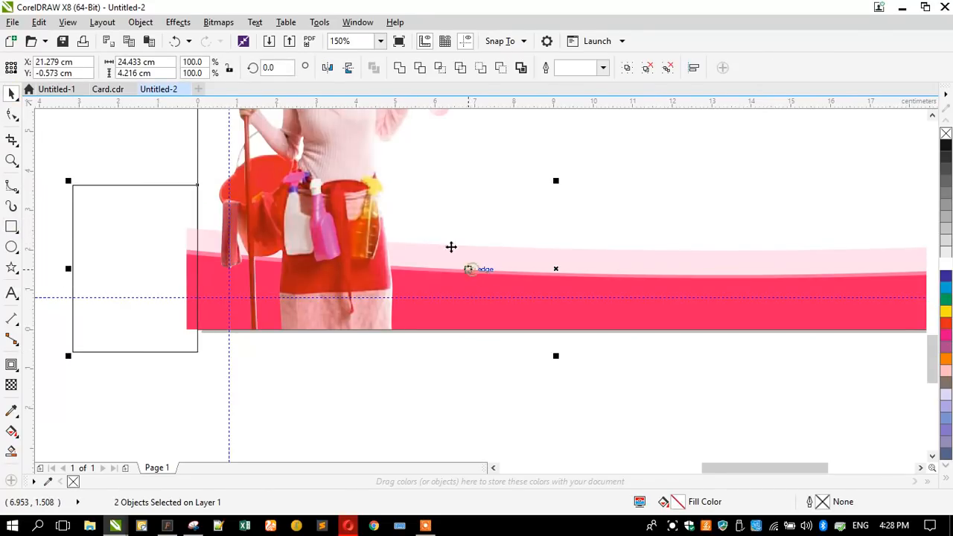
left_click(418, 71)
Step: Move the cutting rectangle to the page's right edge, trim the wave group's overhang there and delete the rectangle
left_click(138, 206)
scroll(134, 213, "down", 1)
left_click_drag(126, 214, 581, 206)
left_click(536, 238, "shift")
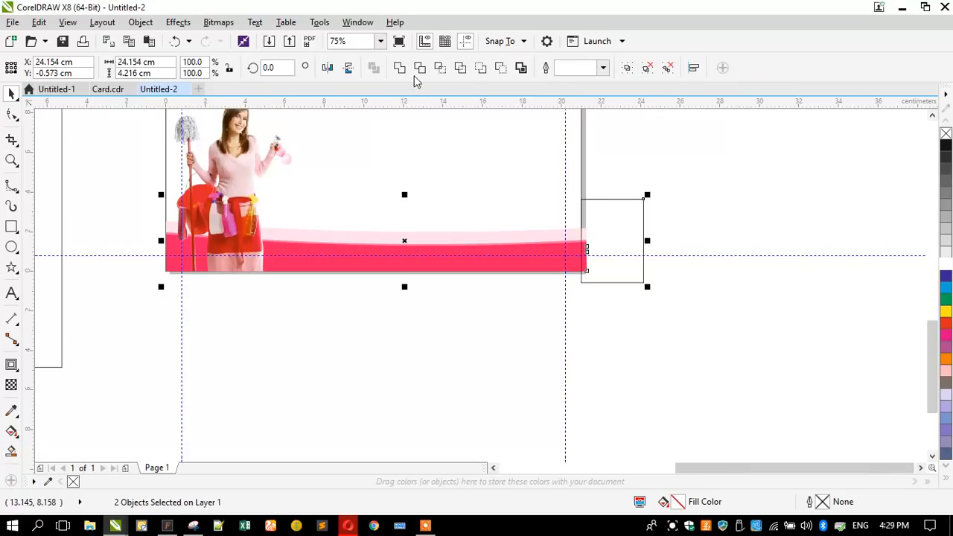
left_click(419, 67)
left_click(645, 251)
key("Delete")
Step: Mirror the footer wave group horizontally and align it to the left edge of the page rectangle
left_click(249, 216)
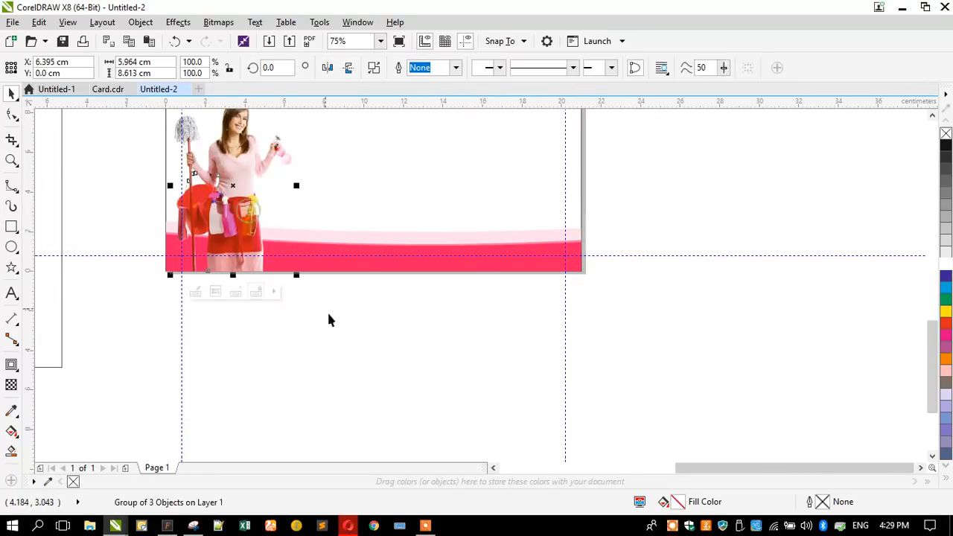
scroll(330, 320, "down", 2)
left_click(332, 278)
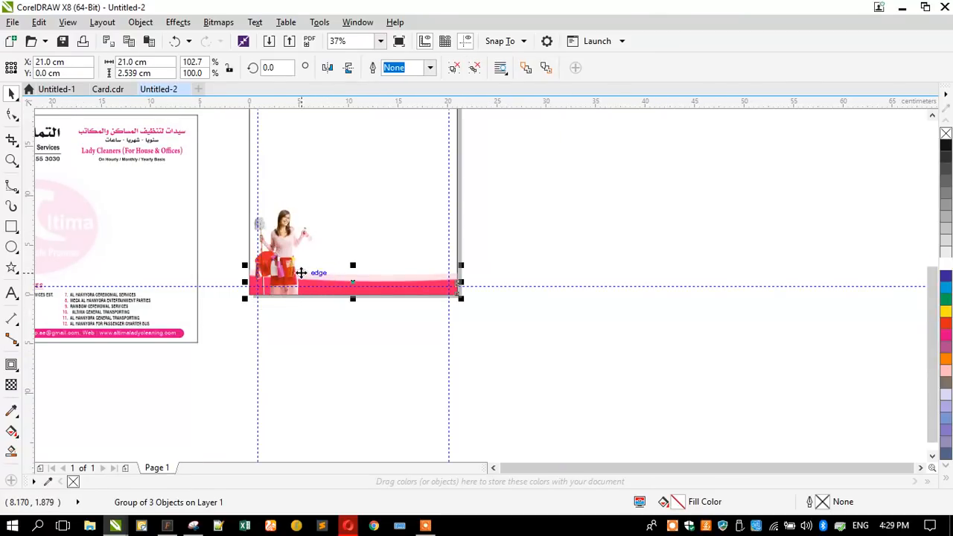
scroll(301, 273, "up", 2)
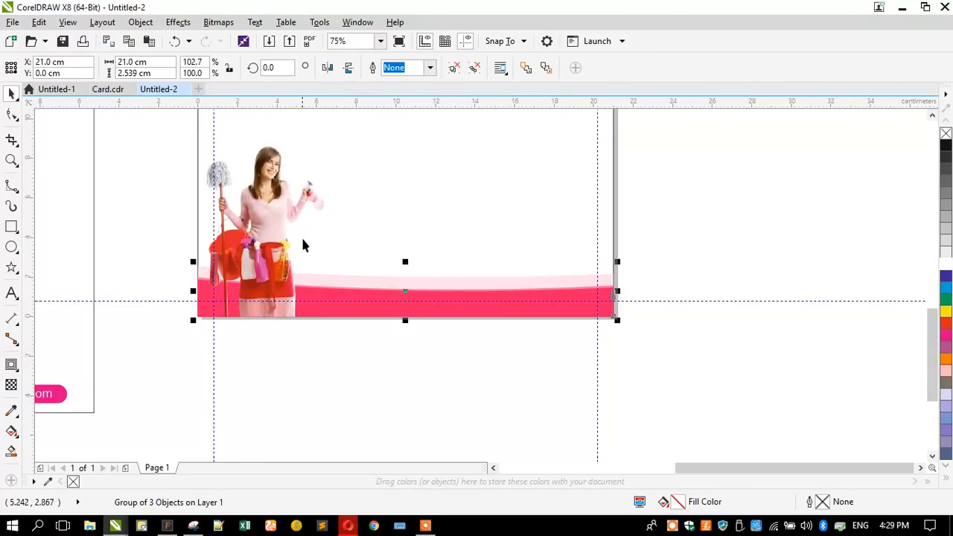
left_click(328, 68)
key("l")
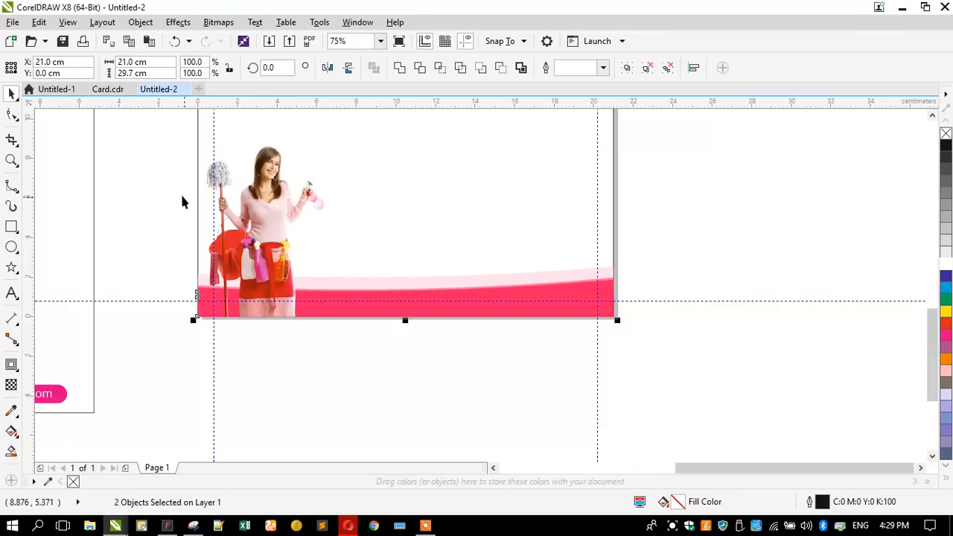
left_click(181, 198)
Step: Shrink the cleaner picture to roughly 3 × 4 cm, standing on the page bottom beside the left margin guideline
left_click(317, 207)
left_click_drag(330, 141, 280, 245)
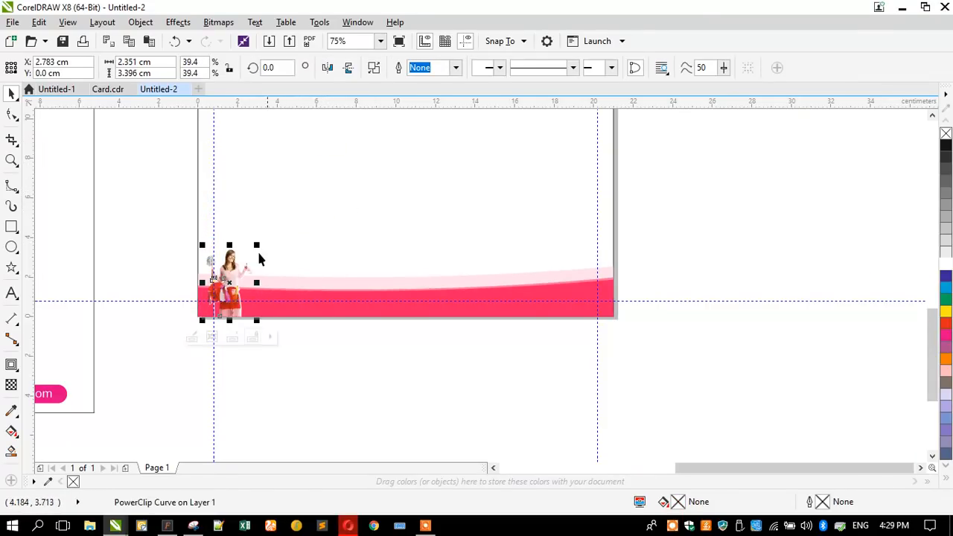
scroll(257, 242, "up", 2)
left_click_drag(286, 202, 308, 171)
left_click_drag(249, 246, 259, 246)
left_click(162, 250)
left_click(256, 277)
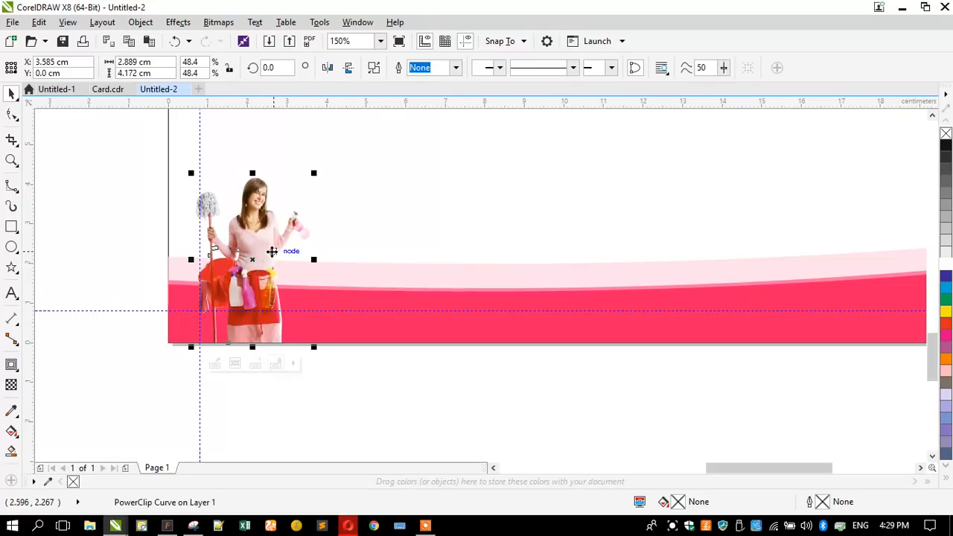
left_click_drag(312, 173, 357, 274)
scroll(379, 296, "down", 5)
scroll(379, 269, "up", 2)
Step: Try to raise the top nodes of the dark pink header curve above the page's top edge
left_click(357, 249)
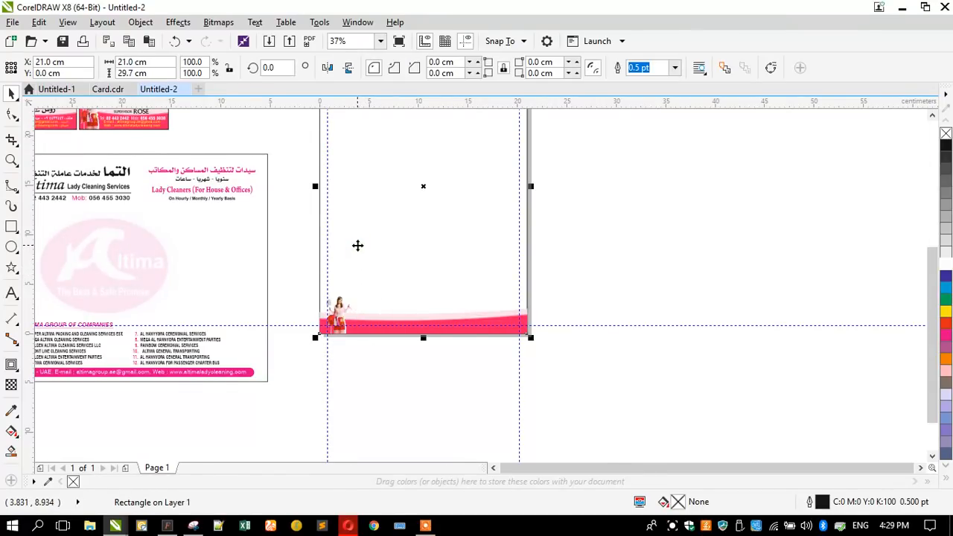
key("shift+F2")
left_click(333, 259)
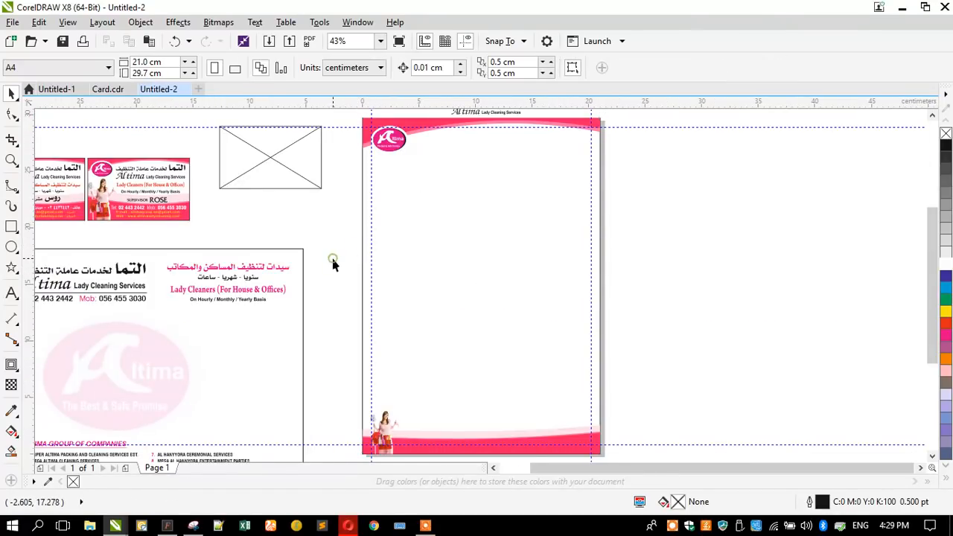
left_click(365, 148)
scroll(408, 222, "up", 2)
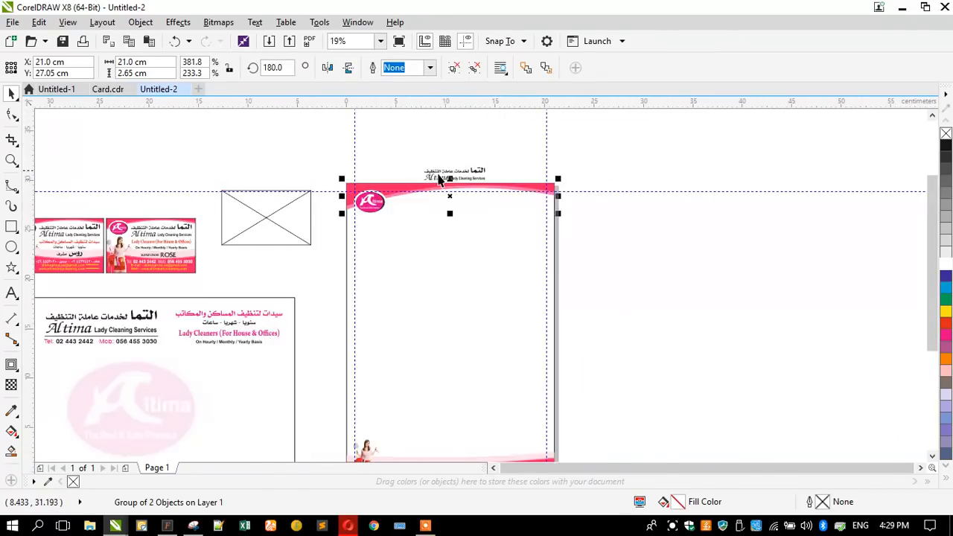
left_click(12, 114)
left_click_drag(215, 162, 663, 179)
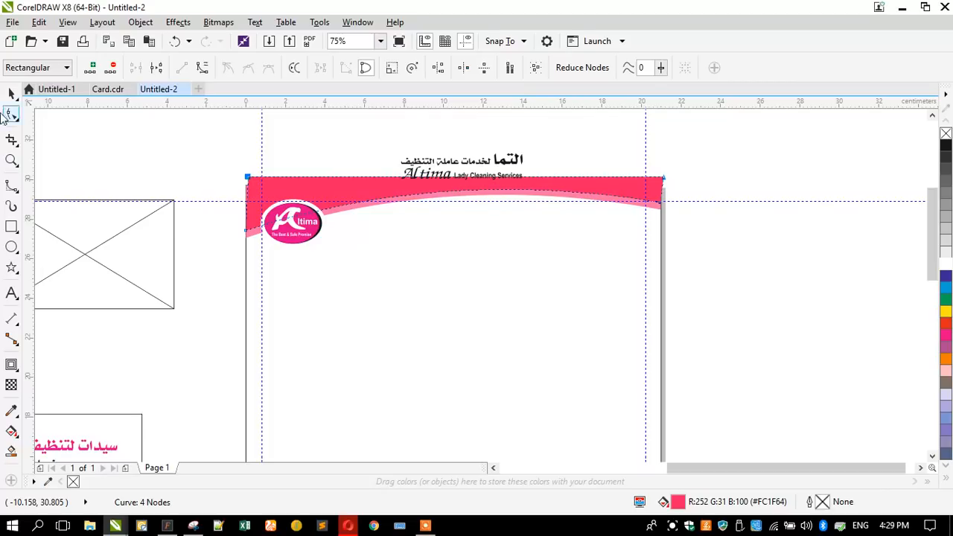
left_click(11, 94)
left_click(157, 165)
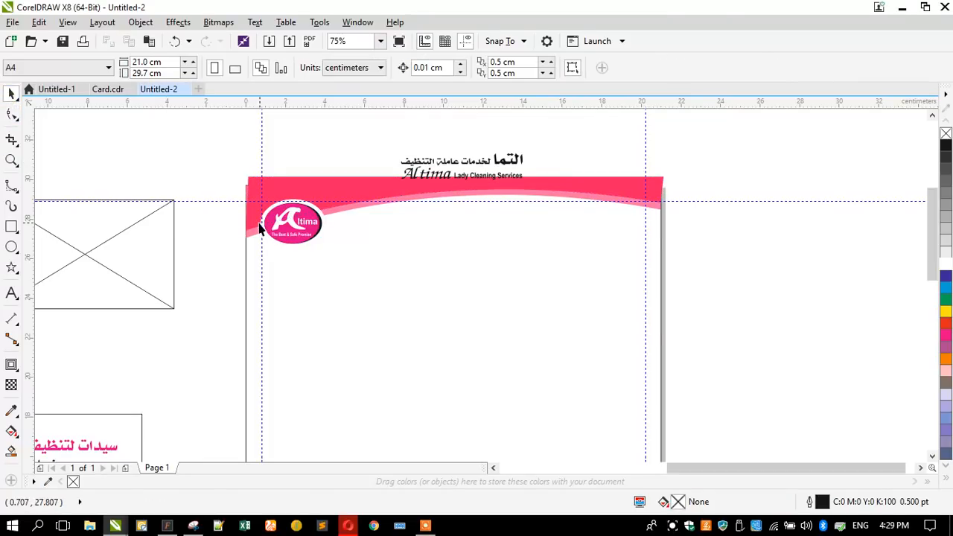
Step: Raise the top nodes of the dark pink header curve about 0.8 cm above the page's top edge, in line with the page sides
left_click(258, 228)
left_click(11, 114)
left_click_drag(216, 162, 662, 170)
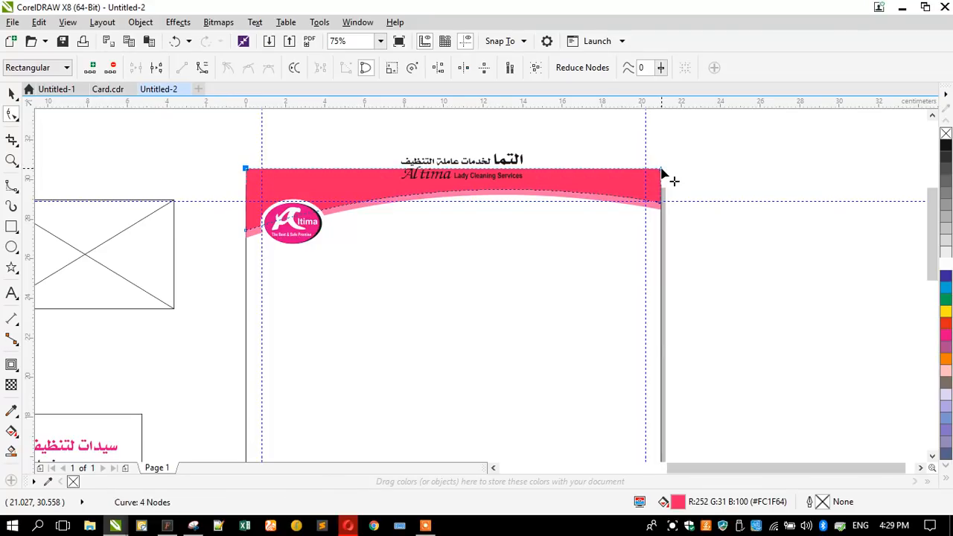
scroll(279, 187, "up", 2)
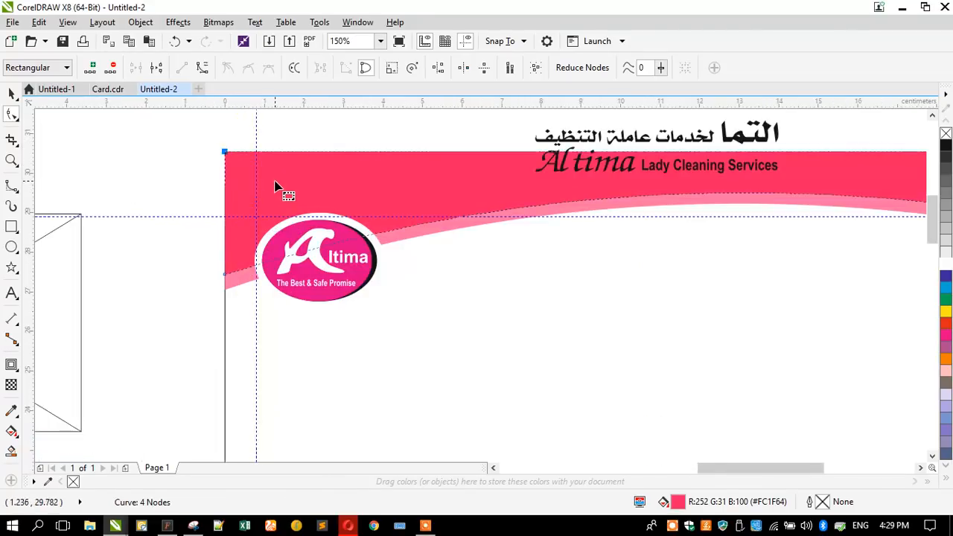
scroll(278, 186, "down", 1)
scroll(270, 166, "down", 1)
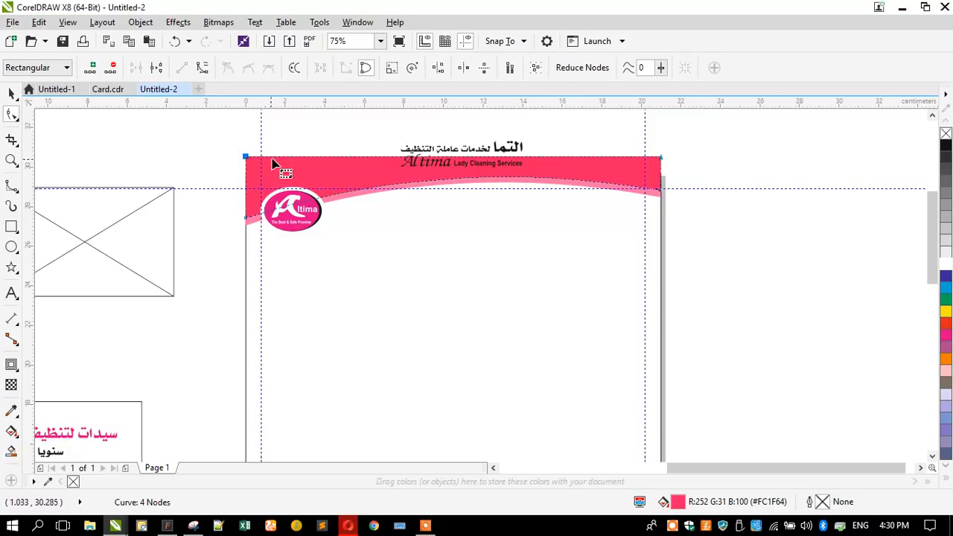
Step: Lower the top nodes of the dark pink header curve by about 0.5 cm, keeping them above the page's top edge
scroll(678, 192, "up", 2)
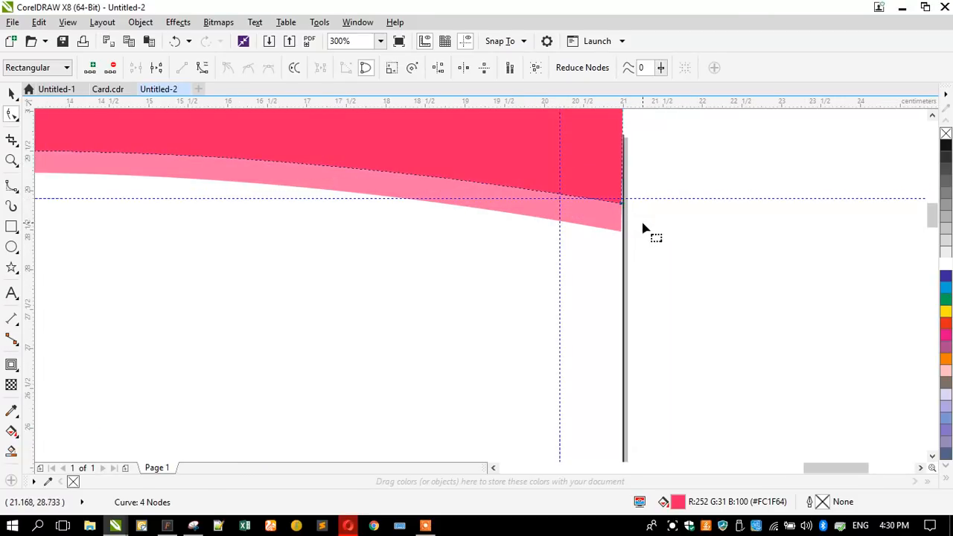
scroll(644, 229, "down", 2)
key("Down")
key("Down")
key("Down")
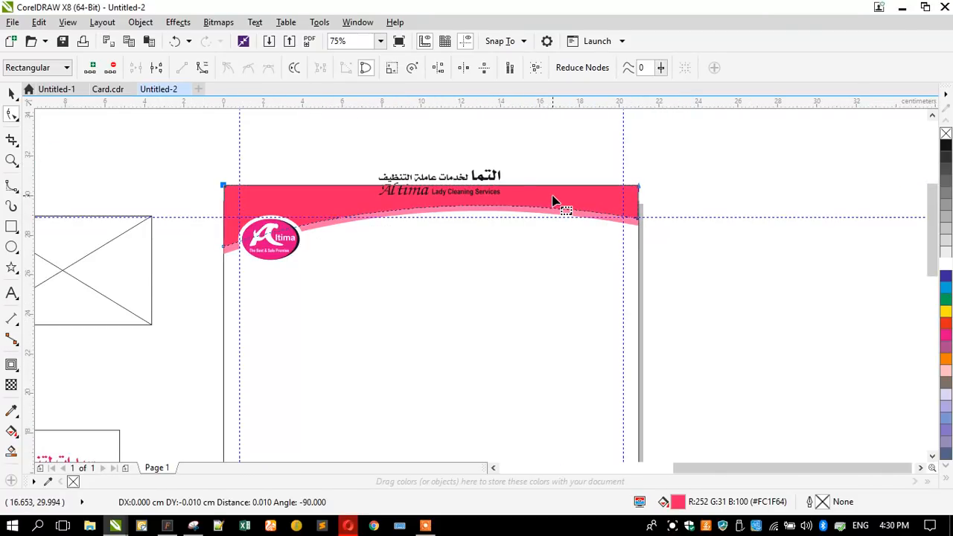
key("Down")
key("Down")
key("Down")
key("Down")
key("Down")
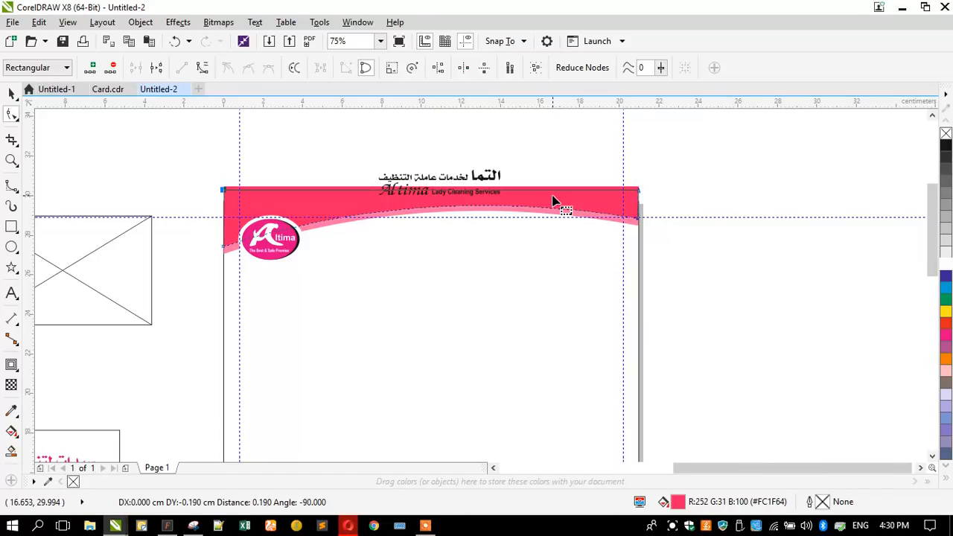
key("Down")
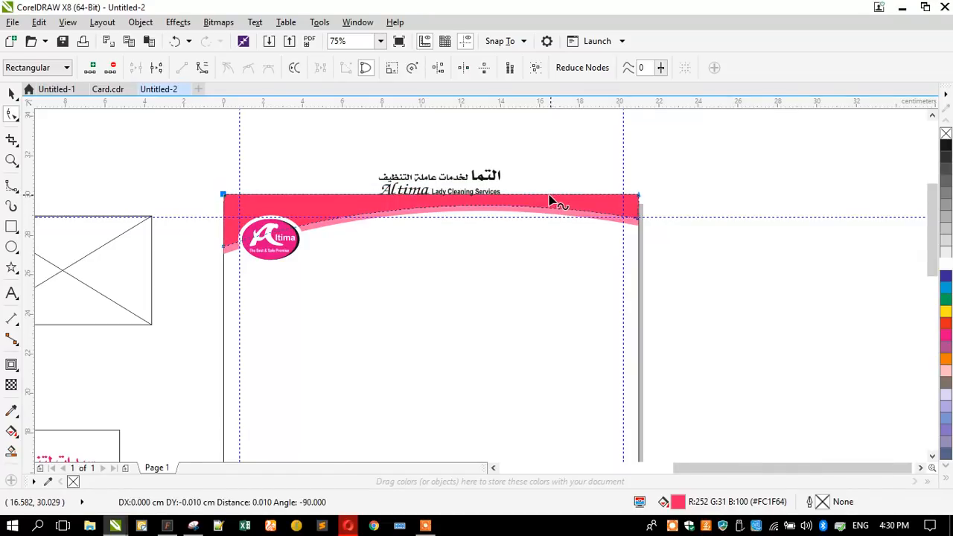
Step: Widen the header wave group to about 21.19 cm so it extends past the page's right edge
left_click(10, 94)
left_click(208, 231)
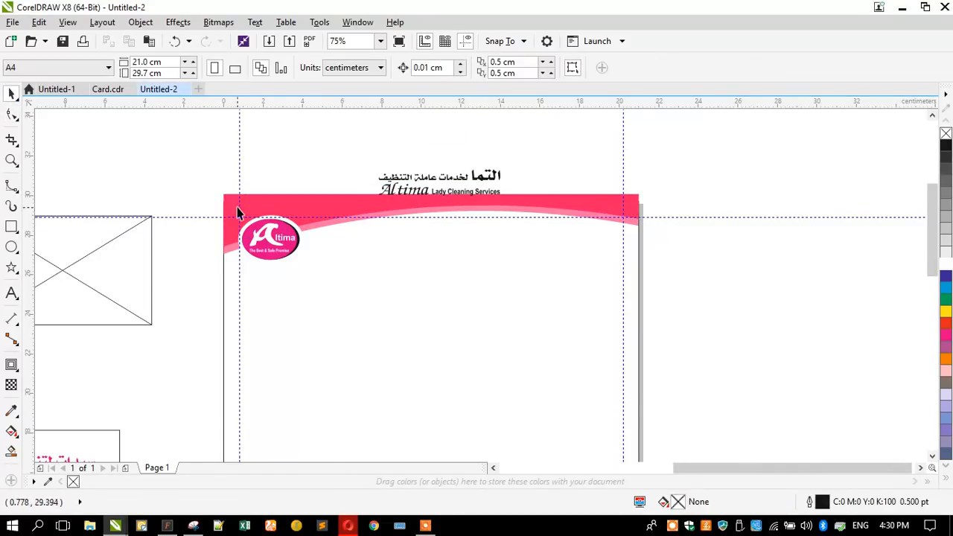
left_click(234, 207)
scroll(214, 244, "up", 2)
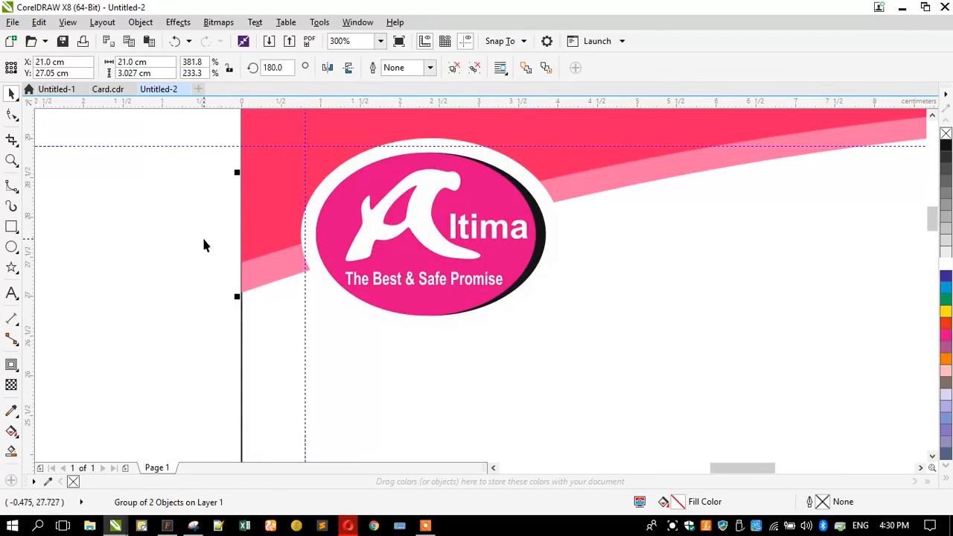
scroll(231, 287, "up", 3)
scroll(204, 248, "down", 3)
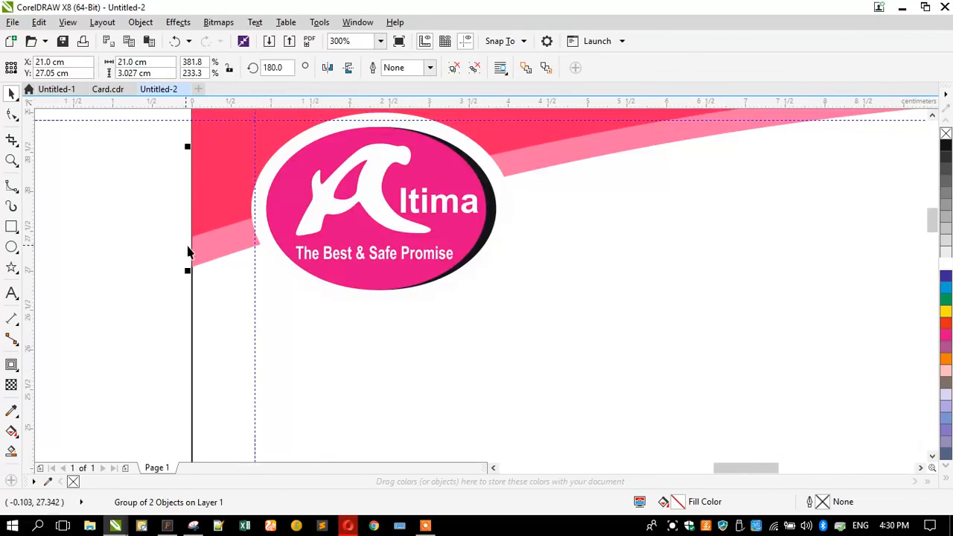
scroll(309, 287, "down", 2)
scroll(768, 251, "up", 1)
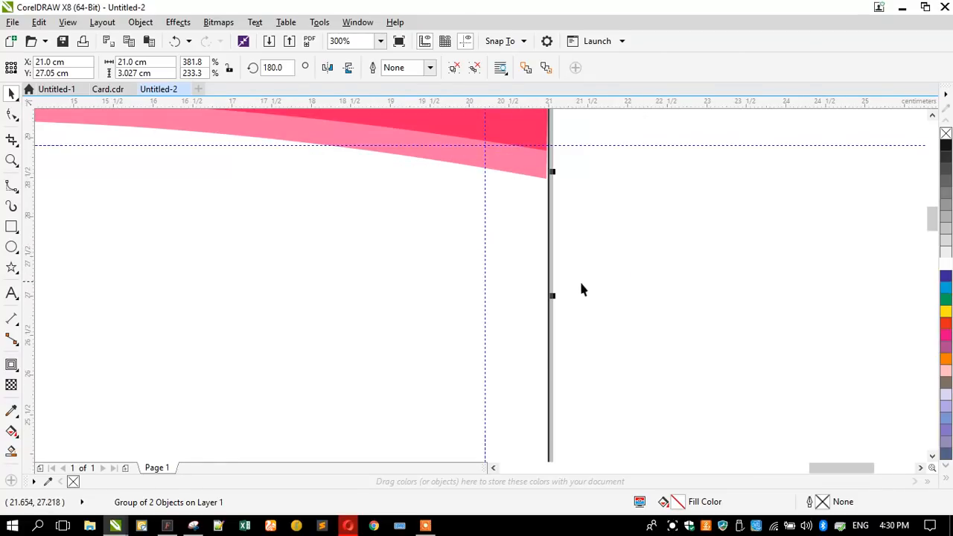
left_click_drag(555, 296, 571, 300)
scroll(604, 299, "down", 1)
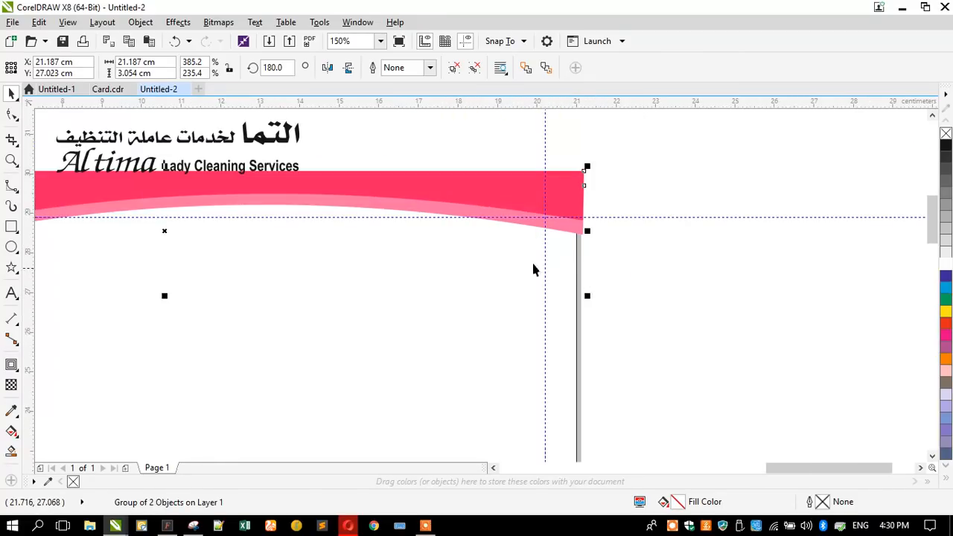
Step: Trim the header group's overhang at the page's right edge with a helper rectangle about 1.8 × 3.9 cm, and delete the rectangle
left_click_drag(577, 299, 648, 140)
left_click(11, 93)
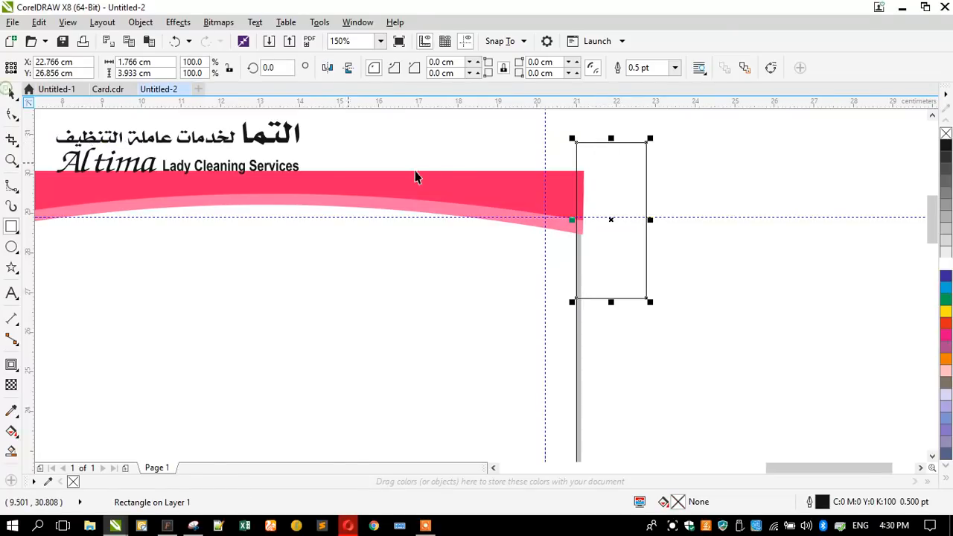
left_click(416, 176, "shift")
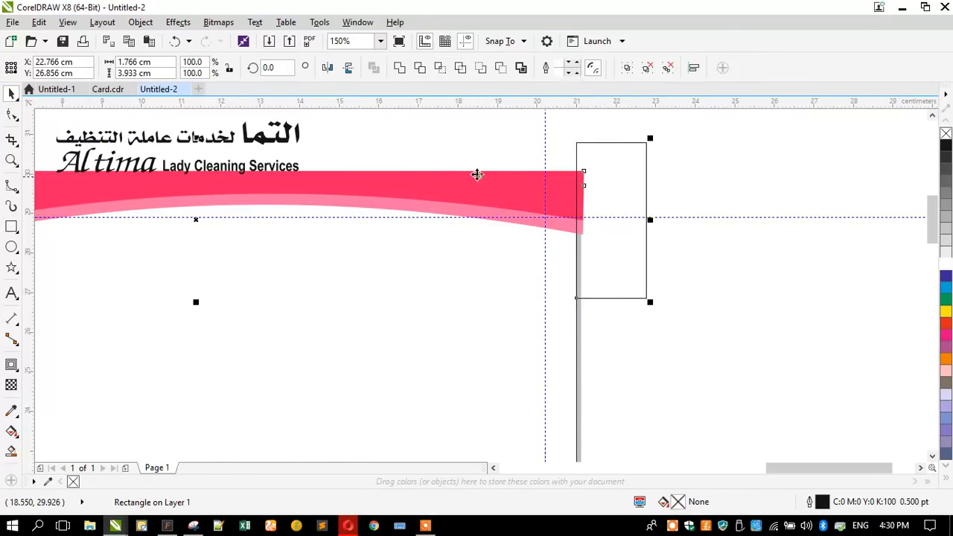
left_click(603, 160)
key("Delete")
Step: Align the header wave group to the top edge of the page rectangle
left_click(484, 173)
left_click(430, 276, "shift")
key("t")
scroll(648, 197, "down", 2)
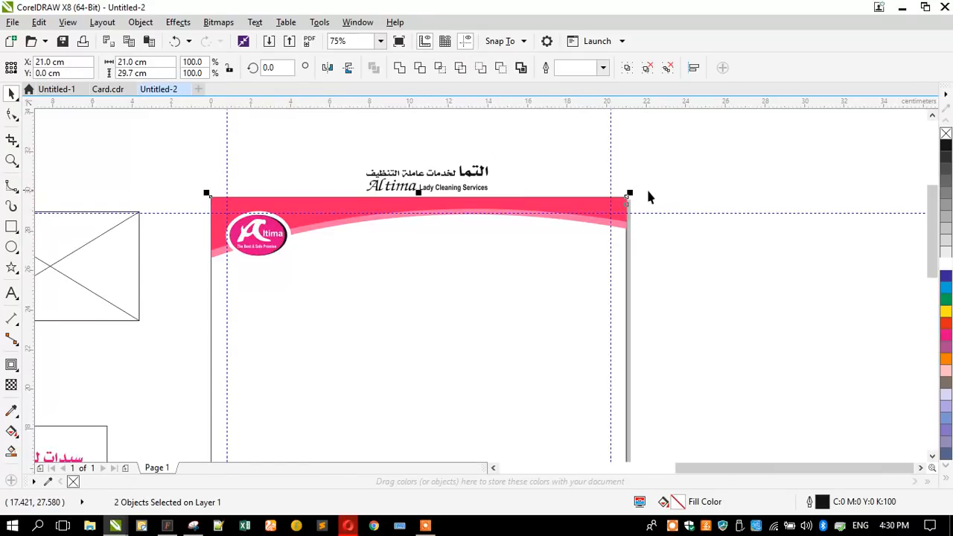
left_click(265, 160)
Step: Enlarge the oval Altima logo to about 3.45 × 2.54 cm, growing it from its lower-left side along the left margin guideline
left_click(289, 247)
scroll(240, 227, "up", 4)
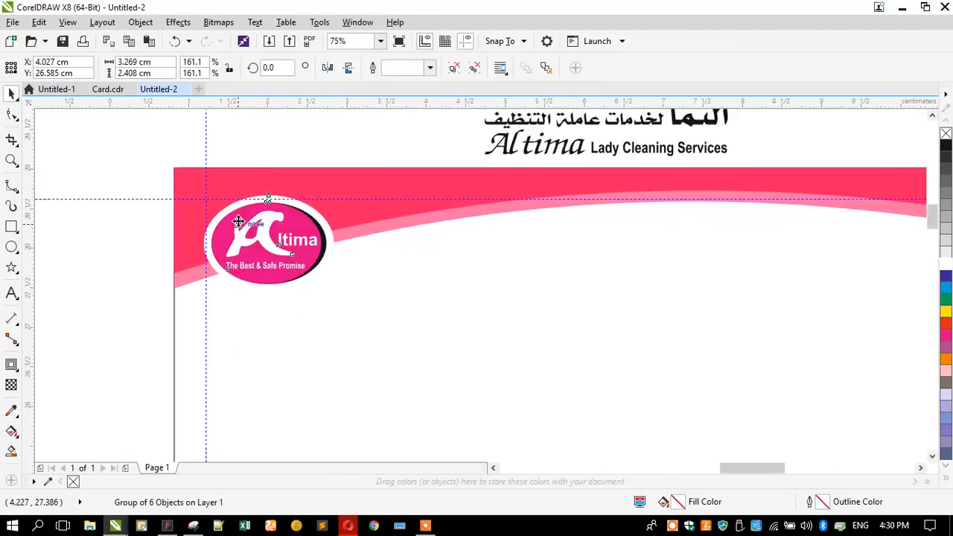
left_click_drag(435, 167, 446, 156)
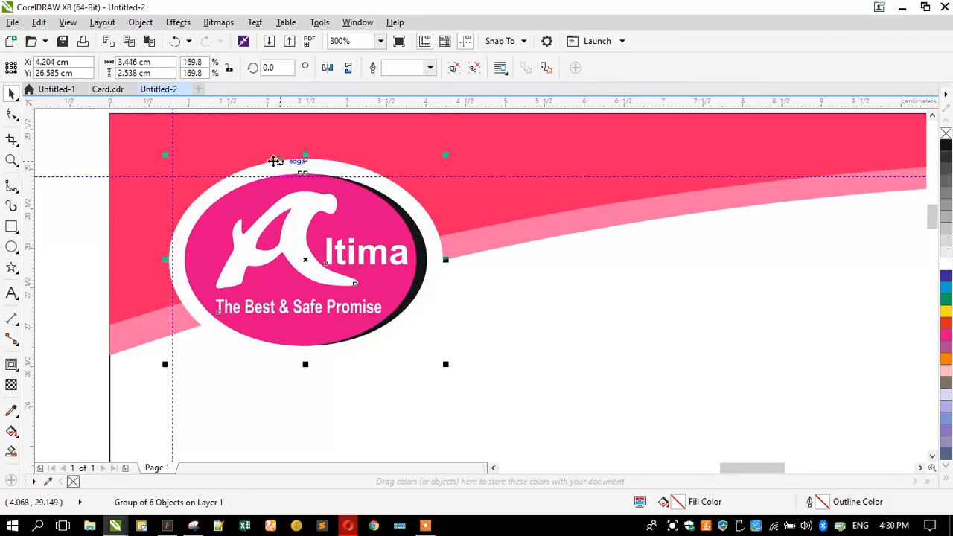
scroll(260, 159, "down", 4)
left_click(336, 149)
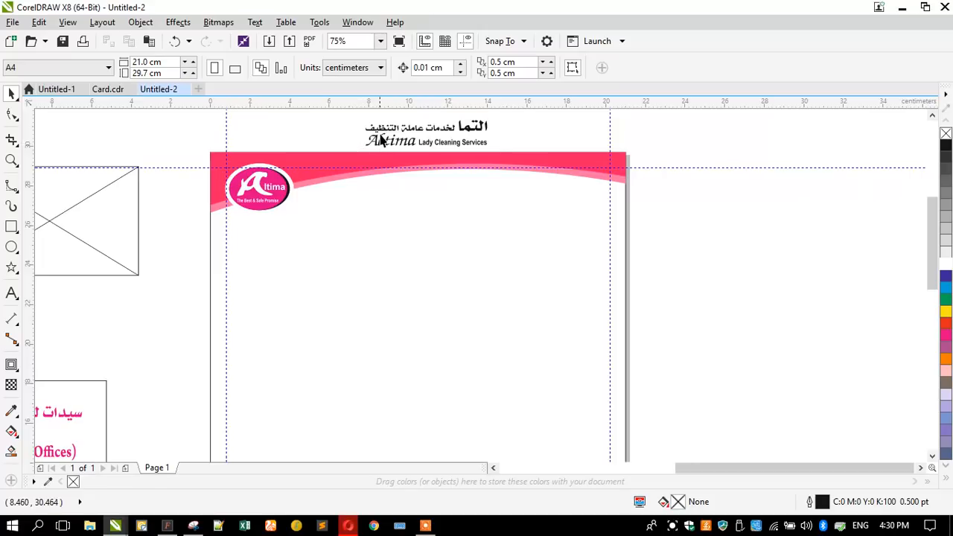
Step: Place the Arabic and English company name beneath the header curve beside the logo, enlarged to about 9.77 × 2.13 cm
left_click_drag(359, 124, 512, 158)
scroll(443, 164, "down", 2)
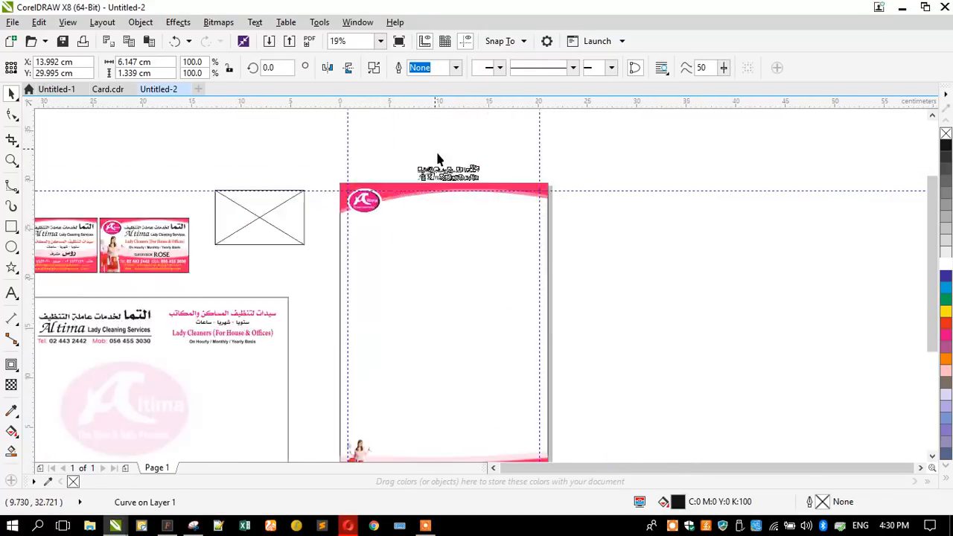
scroll(439, 161, "up", 3)
left_click(289, 188)
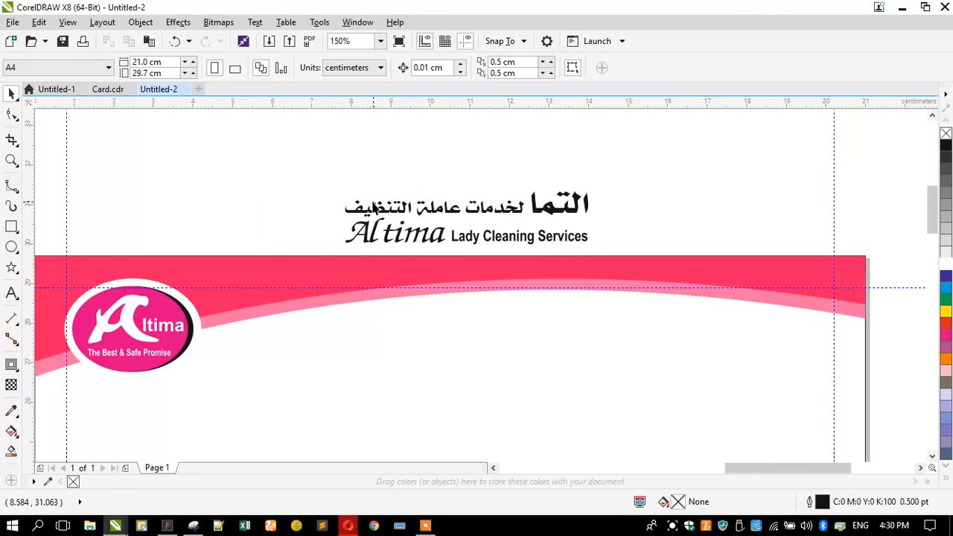
left_click(461, 235)
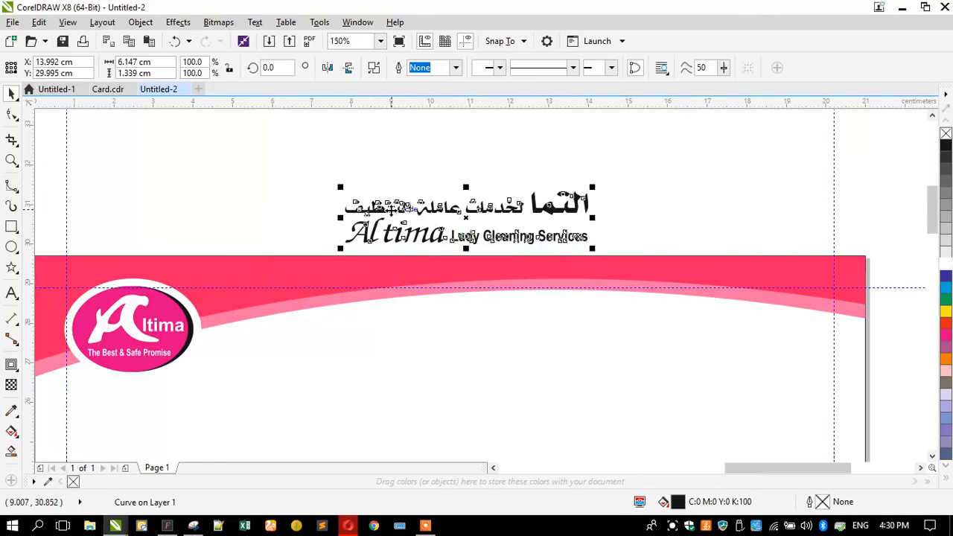
scroll(390, 210, "down", 1)
left_click_drag(393, 216, 400, 247)
left_click_drag(435, 273, 346, 282)
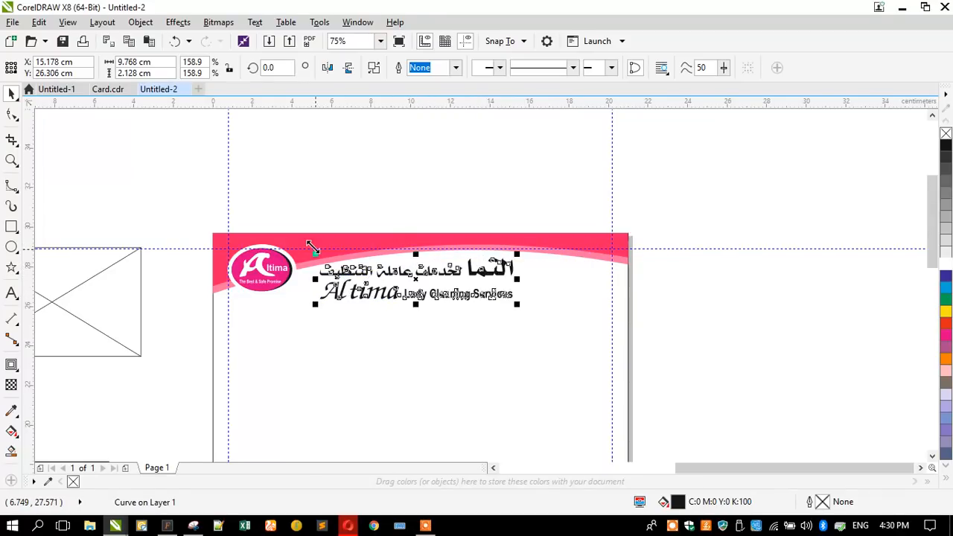
Step: Try mirroring the header wave group horizontally and centring it on the page rectangle
left_click(310, 242)
left_click(328, 67)
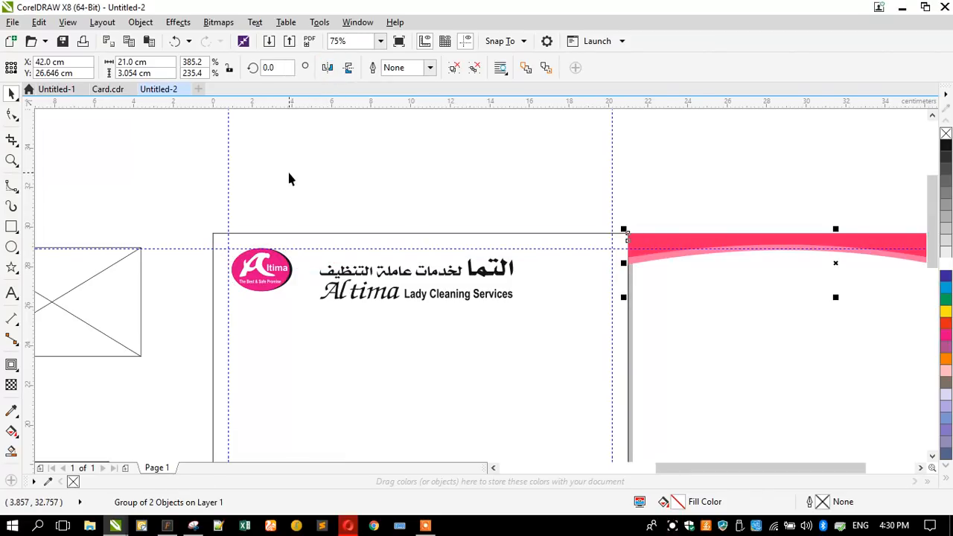
left_click(301, 234, "shift")
key("c")
left_click(302, 205)
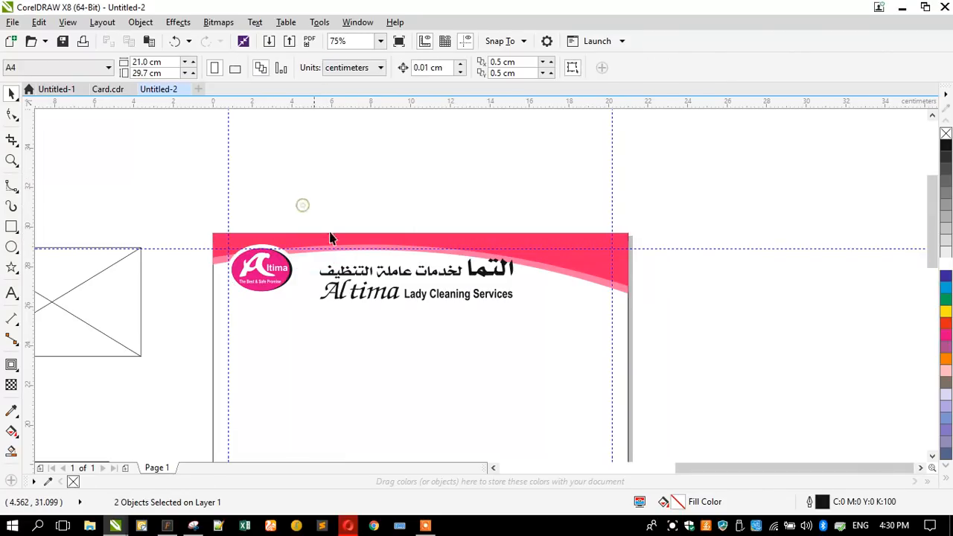
Step: Try shrinking the company name text and fitting it closer to the logo under the mirrored header curve
left_click_drag(383, 277, 358, 276)
key("ctrl+z")
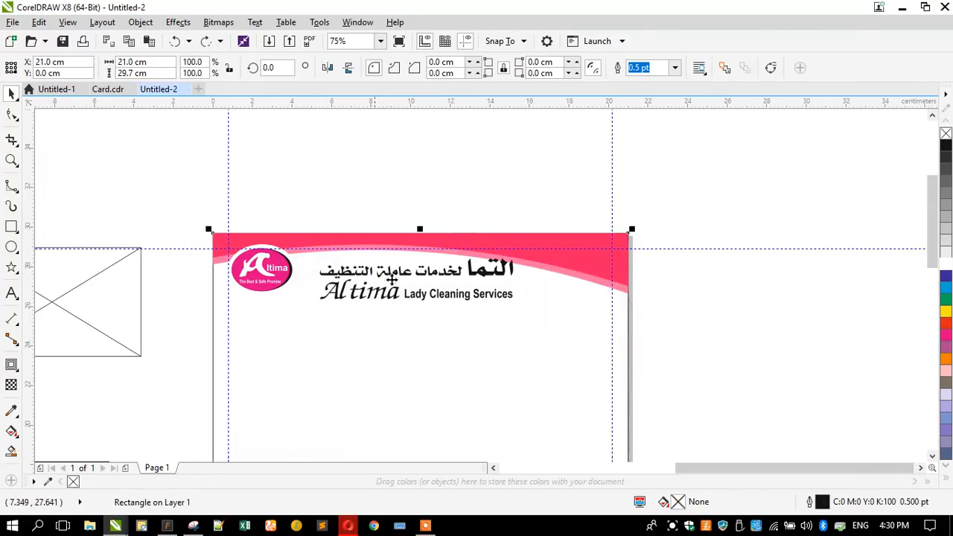
left_click(440, 300)
left_click_drag(518, 306, 472, 314)
left_click_drag(313, 251, 293, 241)
left_click(291, 221)
left_click(283, 236)
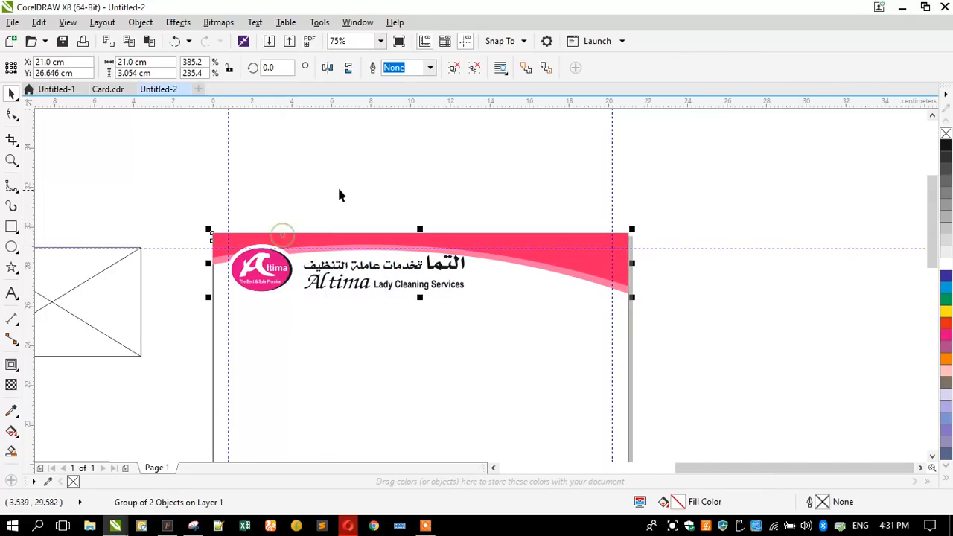
Step: Try mirroring the footer wave group horizontally and centring it on the page rectangle
scroll(347, 181, "down", 2)
scroll(355, 227, "up", 1)
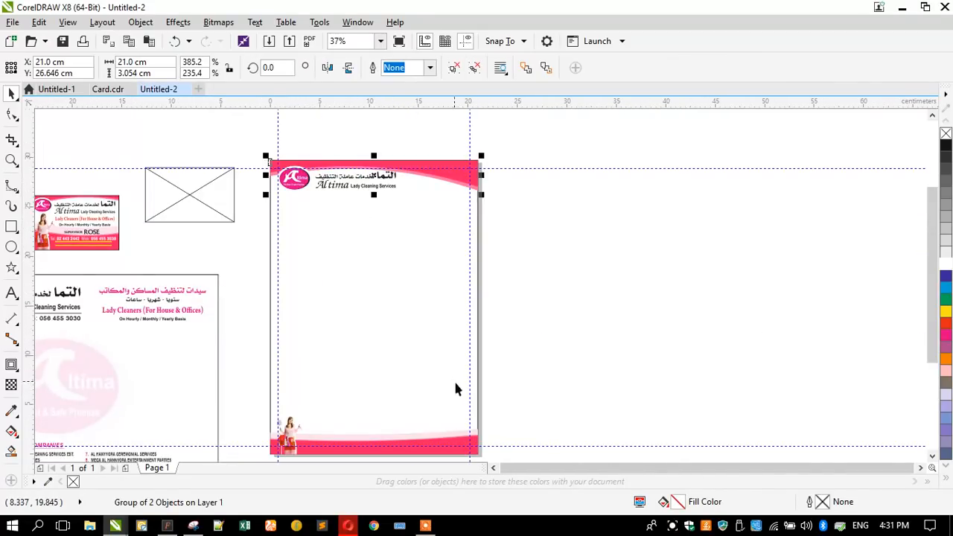
left_click(459, 434)
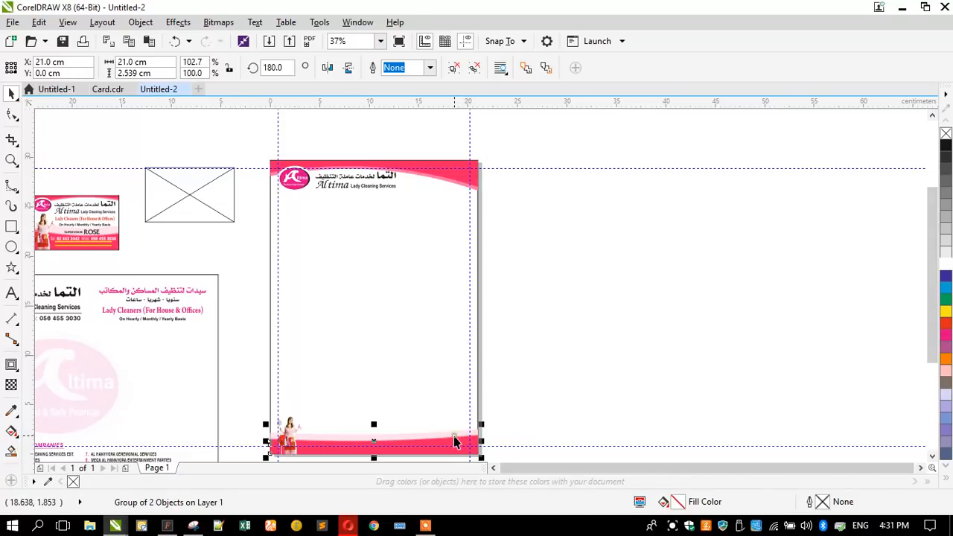
left_click(327, 68)
left_click(361, 324, "shift")
key("c")
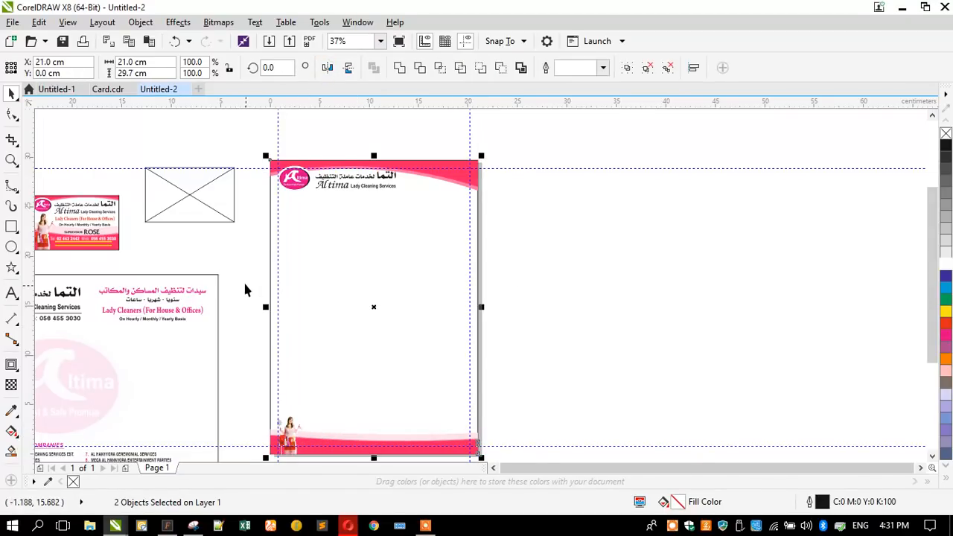
left_click(243, 280)
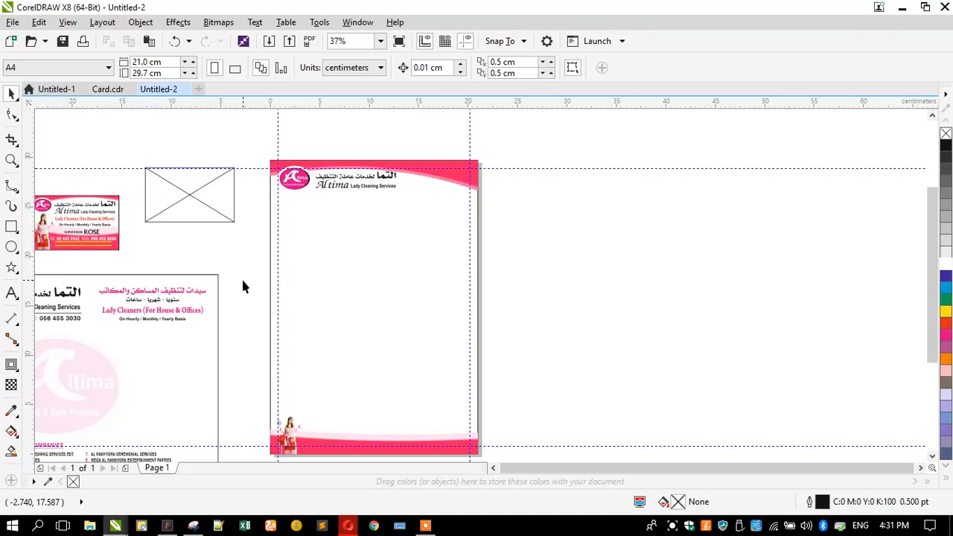
Step: Undo the mirroring of the footer and header waves and the last resizing of the company name
scroll(332, 170, "up", 2)
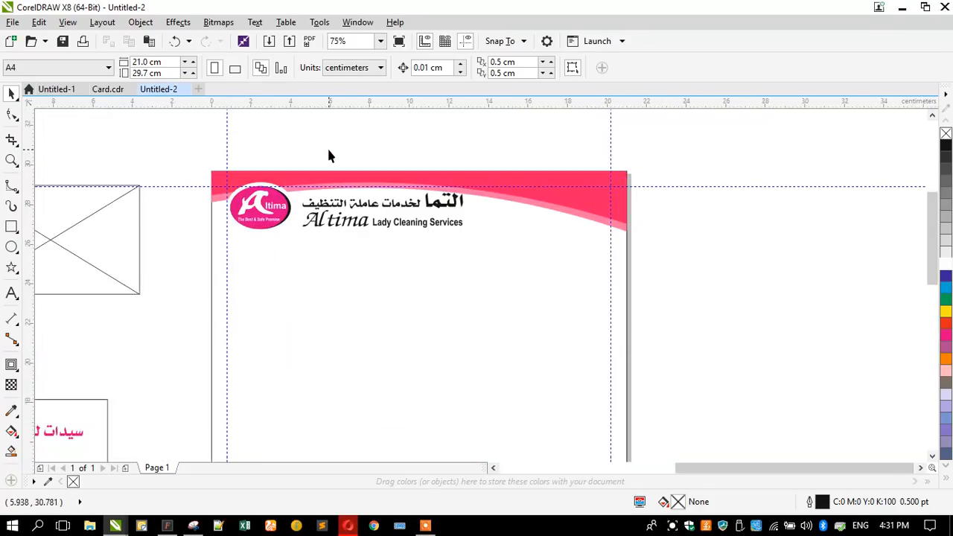
left_click(280, 184)
scroll(398, 201, "down", 1)
key("ctrl+z")
key("ctrl+z")
left_click(400, 202)
scroll(400, 202, "down", 1)
key("ctrl+z")
key("ctrl+z")
key("ctrl+z")
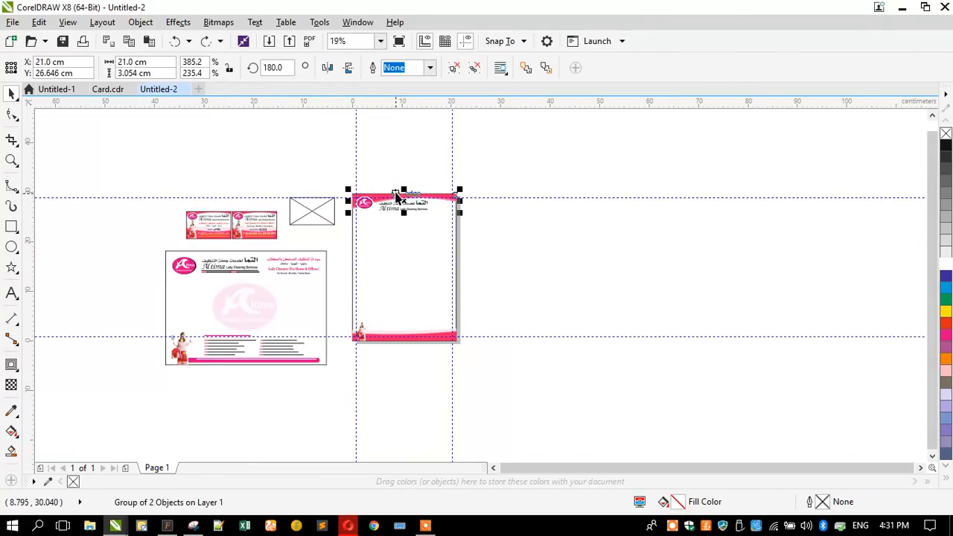
Step: Move the company name text towards the right margin guideline and shrink it to about 8.99 × 1.96 cm
scroll(399, 197, "up", 2)
left_click(378, 181)
left_click(415, 242)
left_click_drag(416, 242, 497, 242)
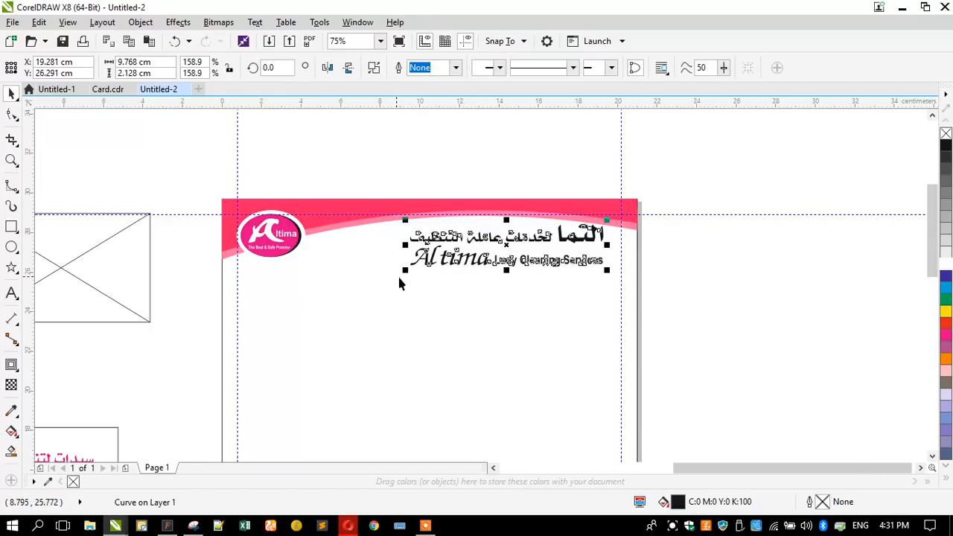
left_click_drag(405, 272, 418, 268)
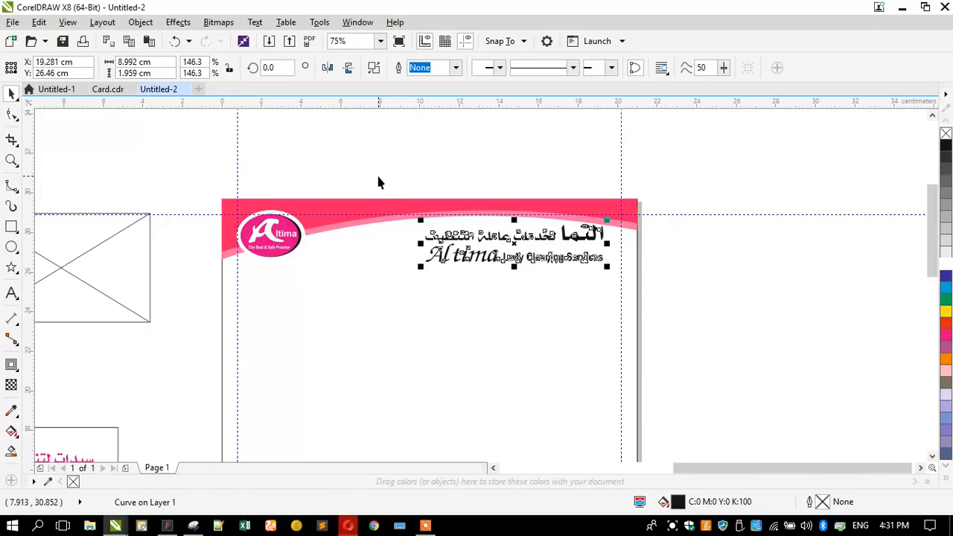
Step: Add a horizontal guideline just below the logo and enlarge the logo to about 3.69 × 2.72 cm to reach it
left_click_drag(343, 103, 268, 260)
left_click(447, 257)
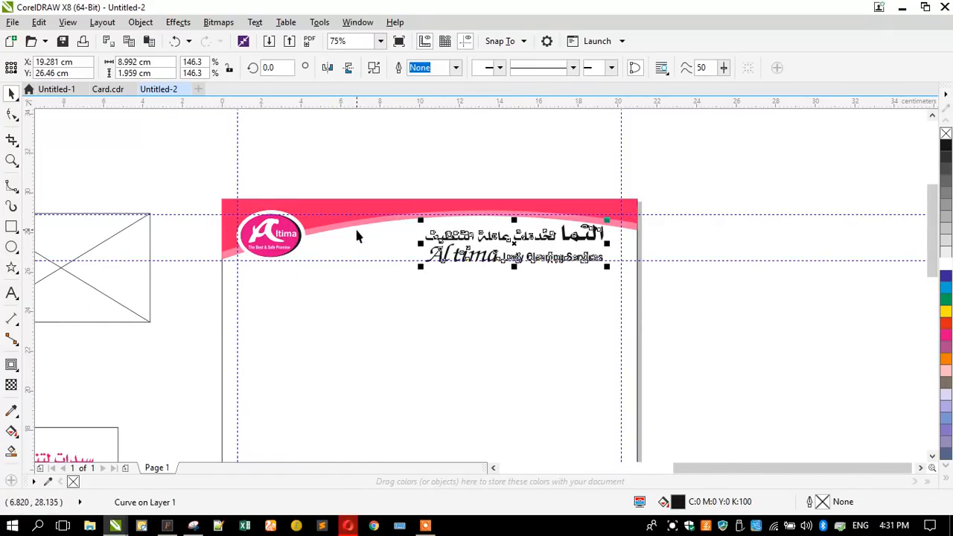
left_click(268, 233)
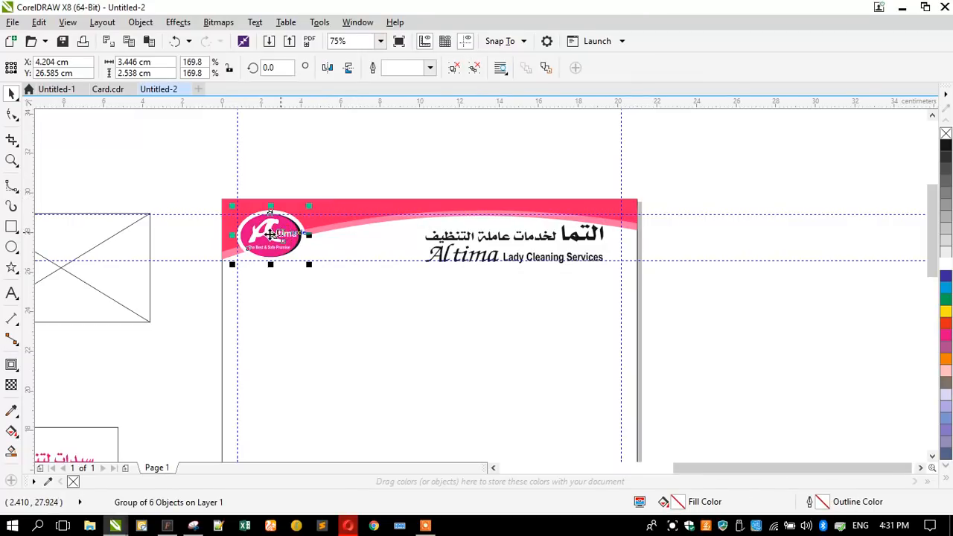
left_click_drag(315, 271, 321, 275)
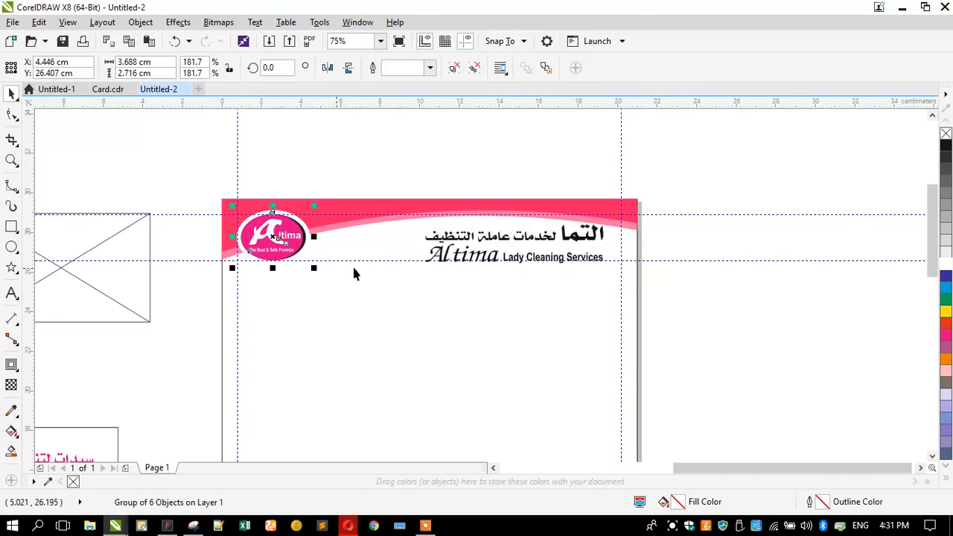
Step: Shrink the company name text to about 8.01 × 1.75 cm so it sits above the new guideline
left_click(426, 258)
left_click_drag(438, 262, 430, 270)
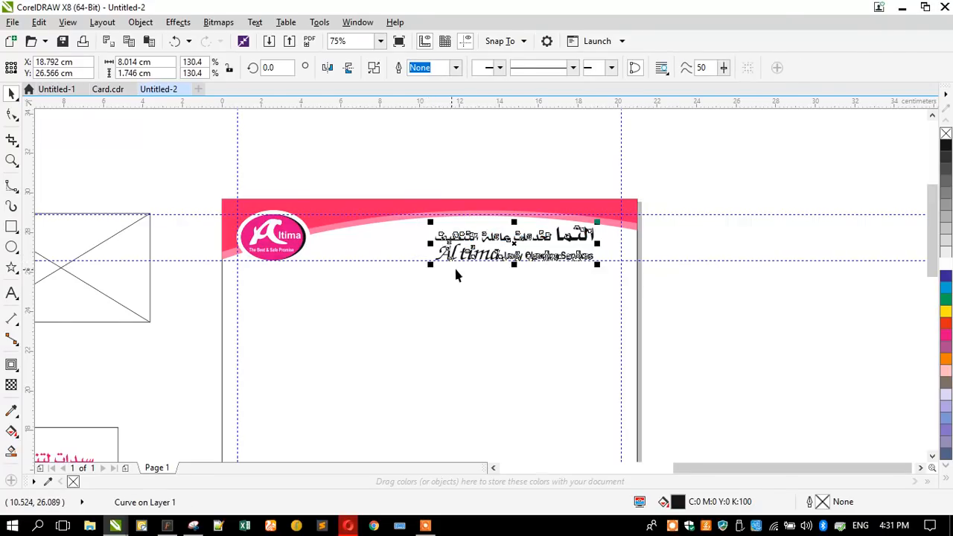
Step: Delete the horizontal guideline below the logo and leave nothing selected
scroll(594, 232, "up", 2)
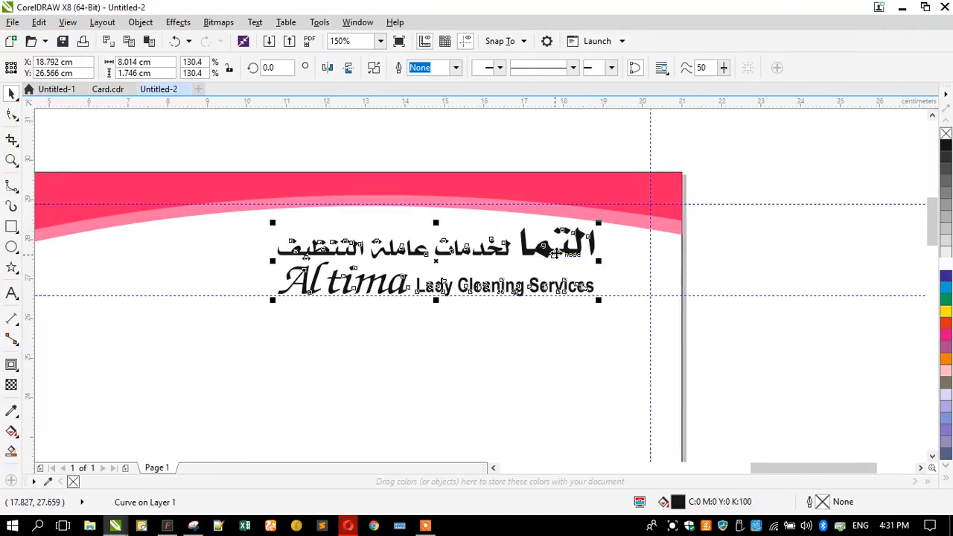
scroll(557, 254, "up", 2)
scroll(556, 253, "down", 4)
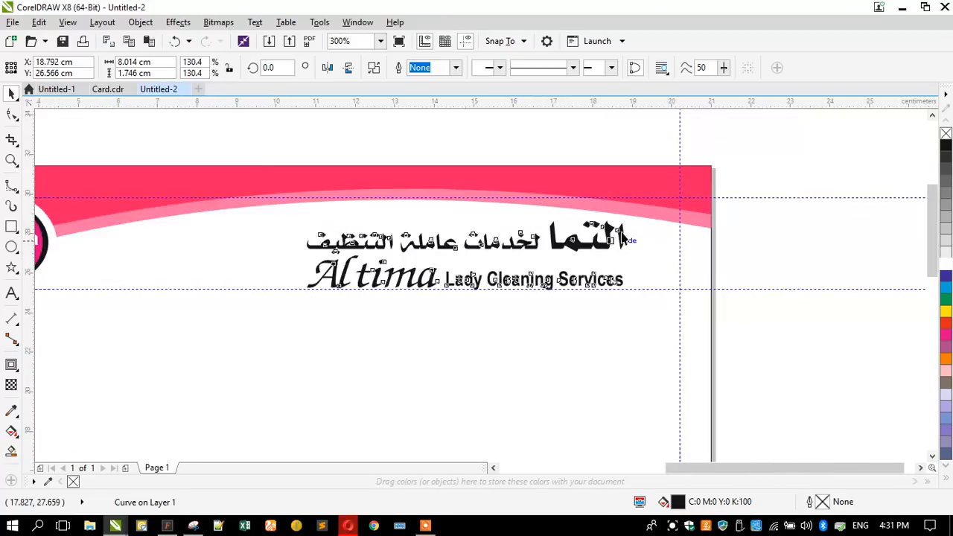
left_click(294, 181)
left_click(357, 261)
key("Delete")
left_click(353, 298)
scroll(353, 298, "down", 2)
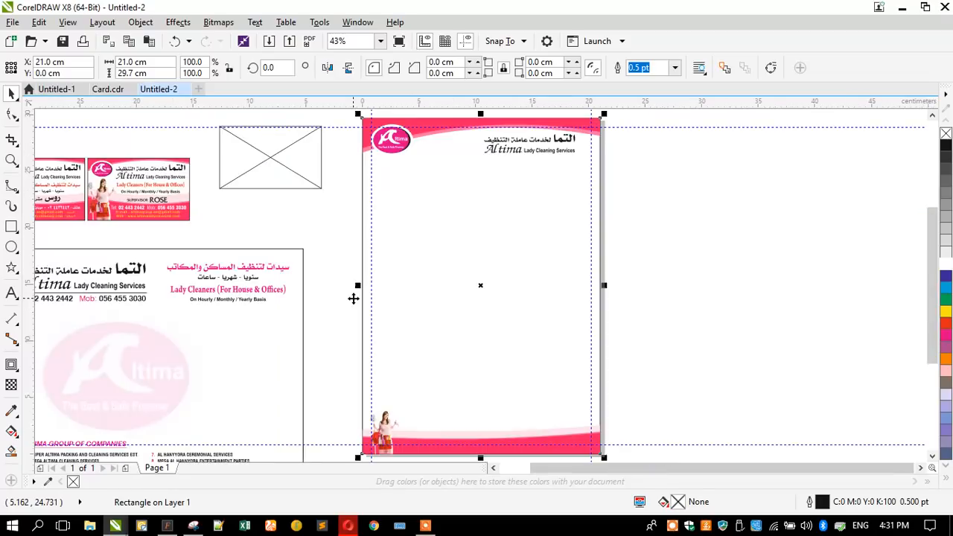
left_click(327, 239)
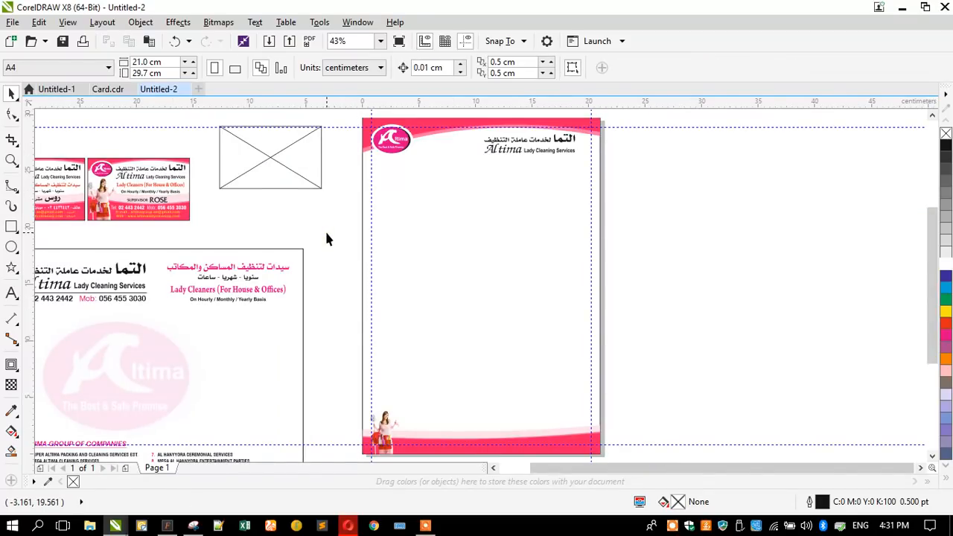
Step: Place a copy of the letterhead's header group beside the flyer page, on its empty side, and ungroup it
left_click(240, 270)
scroll(301, 242, "down", 3)
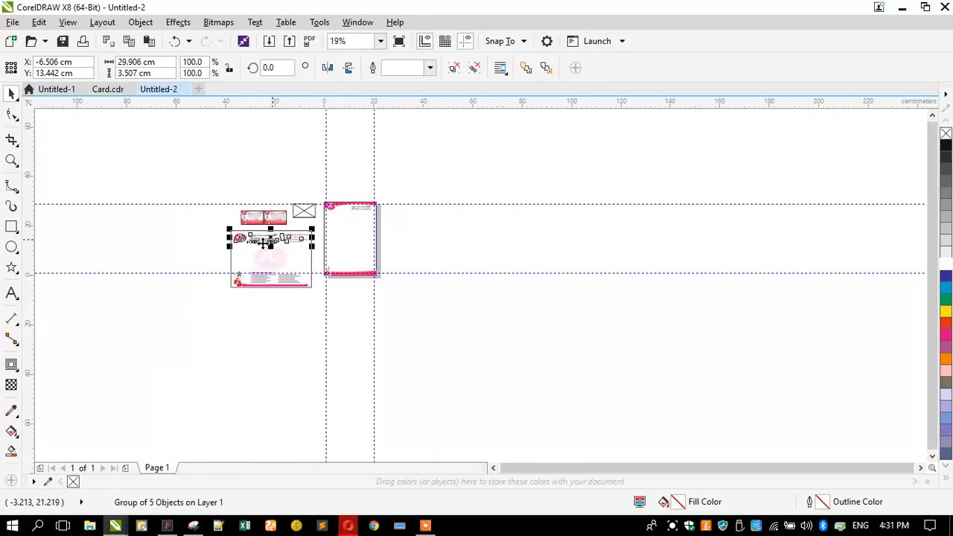
scroll(297, 251, "up", 5)
left_click_drag(309, 232, 879, 248)
scroll(437, 279, "down", 2)
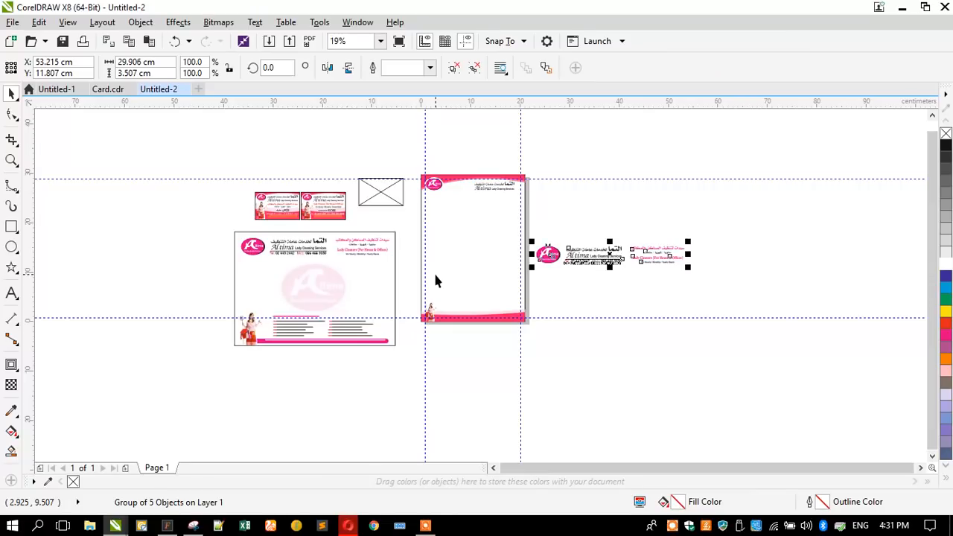
scroll(625, 298, "up", 2)
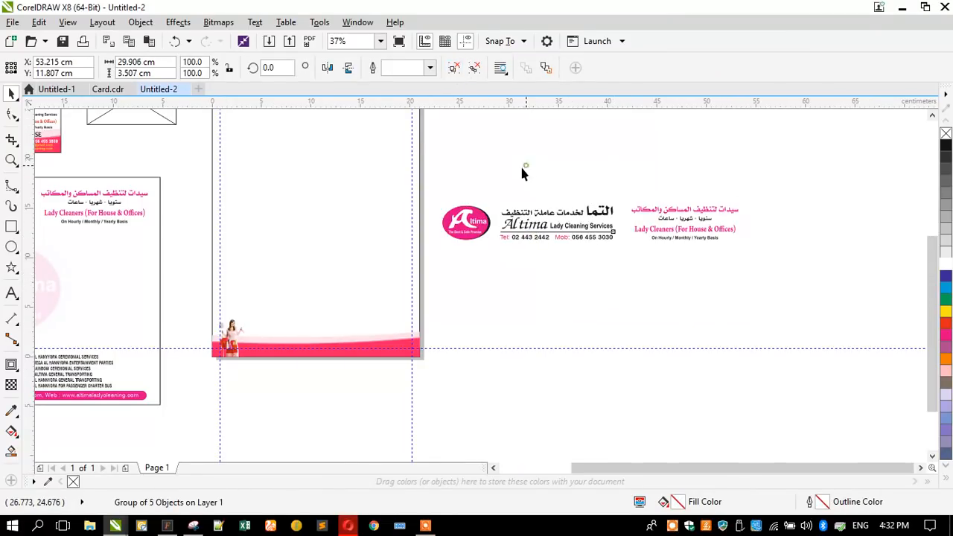
Step: Try replacing the flyer's company name with a copy of the letterhead's company name and phone block at about 7.98 × 2.44 cm
left_click_drag(486, 187, 551, 244)
left_click_drag(614, 262, 615, 261)
scroll(542, 287, "down", 2)
left_click_drag(551, 267, 448, 217)
scroll(450, 209, "up", 2)
left_click_drag(500, 263, 645, 332)
key("Delete")
left_click_drag(330, 181, 624, 391)
left_click_drag(366, 363, 434, 380)
left_click_drag(467, 337, 453, 296)
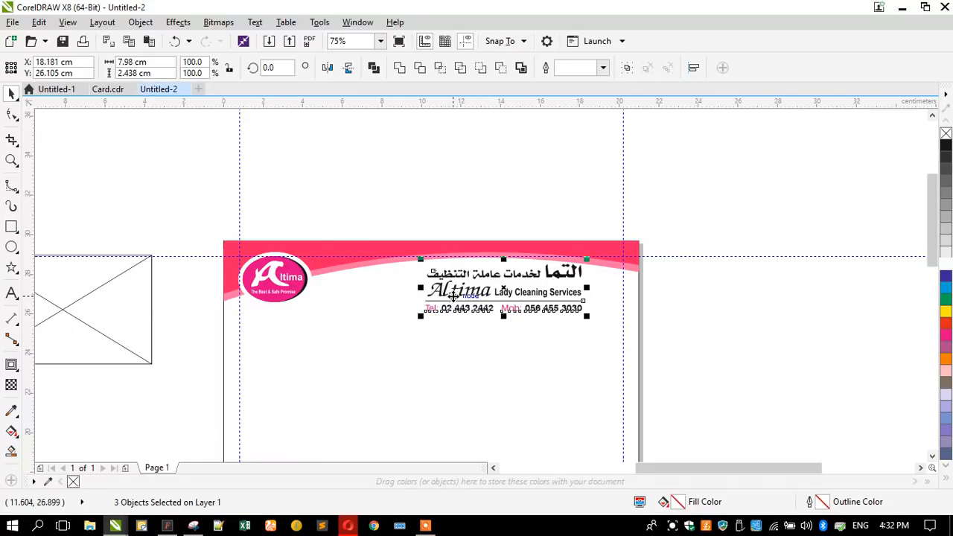
scroll(417, 159, "down", 4)
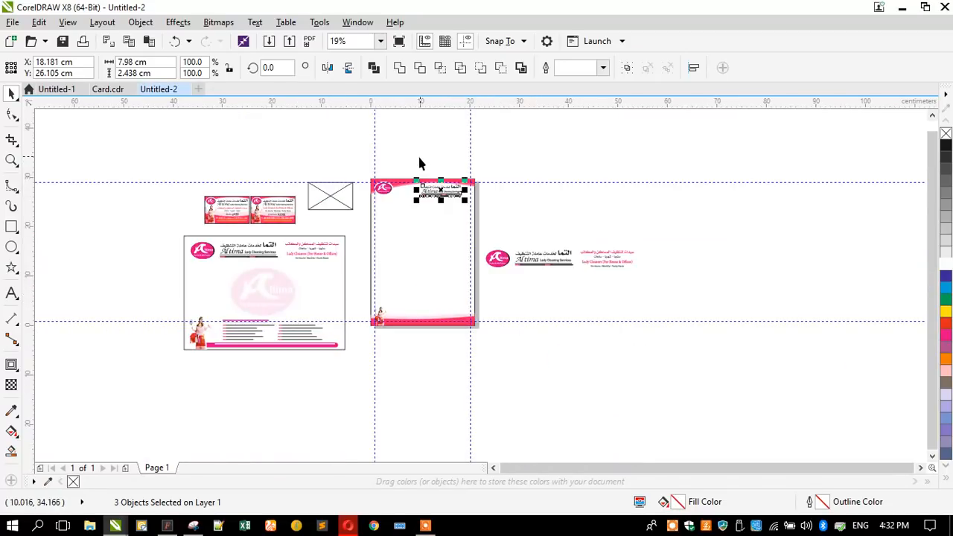
scroll(228, 347, "up", 4)
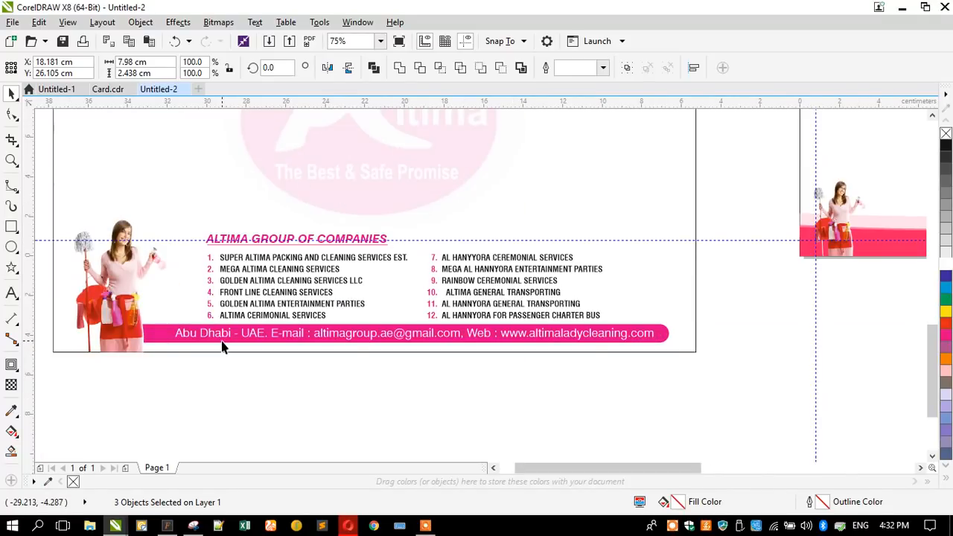
scroll(222, 346, "down", 4)
scroll(443, 208, "up", 2)
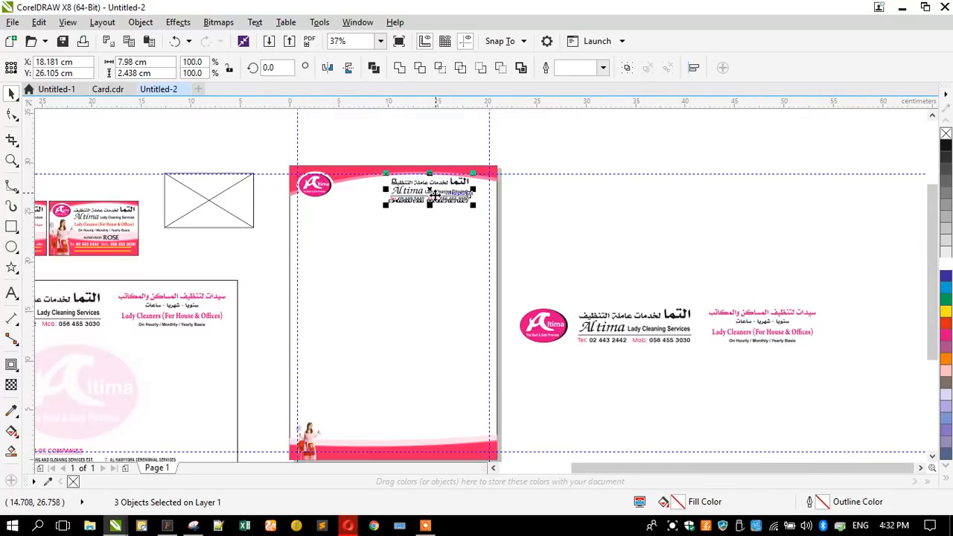
Step: Undo the replacement of the flyer's company name with the letterhead's name and phone block
key("ctrl+z")
key("ctrl+z")
key("ctrl+z")
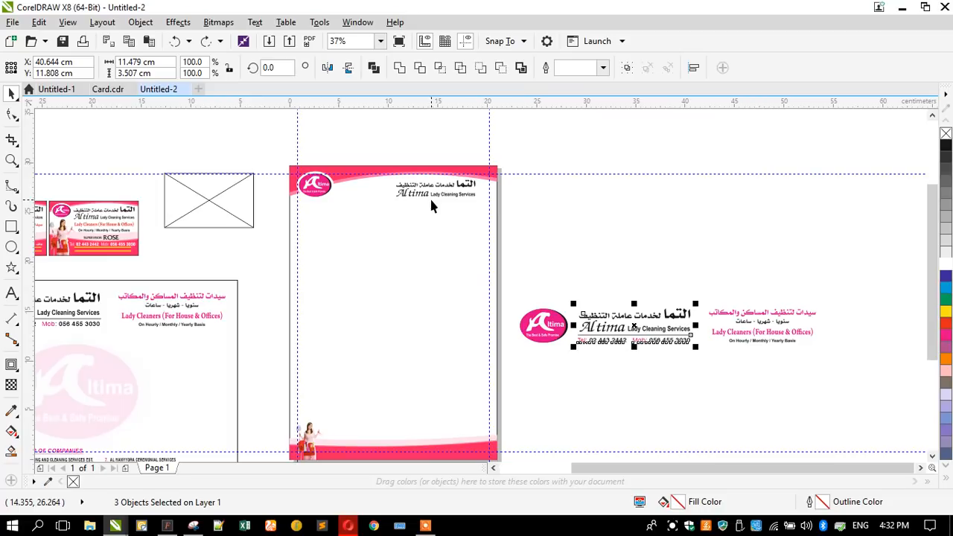
Step: Copy the letterhead's white address, e-mail and web line into the flyer's footer band and shrink it to about 15.8 cm wide
scroll(418, 223, "down", 2)
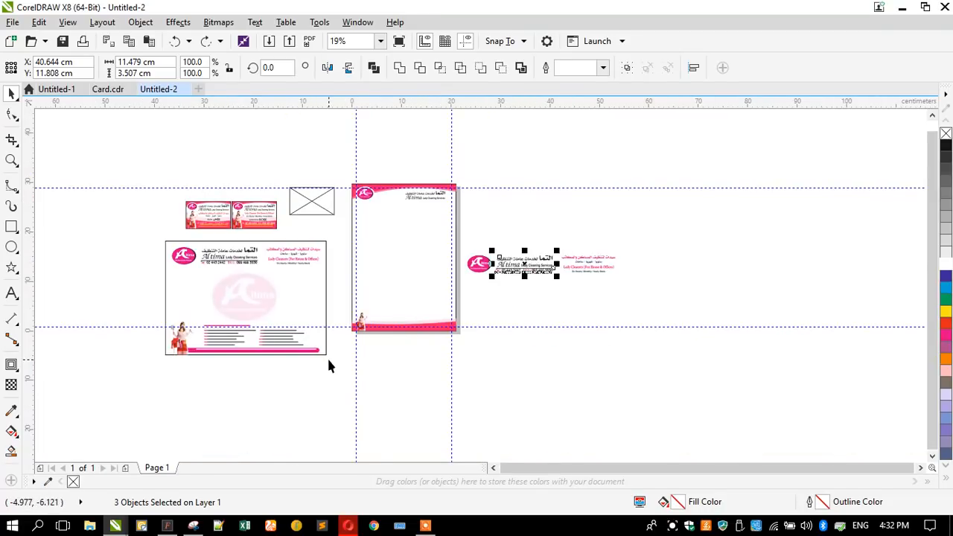
scroll(329, 365, "up", 4)
left_click(226, 325)
left_click(219, 327)
scroll(219, 327, "down", 1)
left_click_drag(219, 327, 363, 306)
scroll(248, 311, "up", 4)
left_click_drag(289, 293, 454, 325)
Step: Centre the address, e-mail and web line horizontally on the footer band
left_click(418, 269)
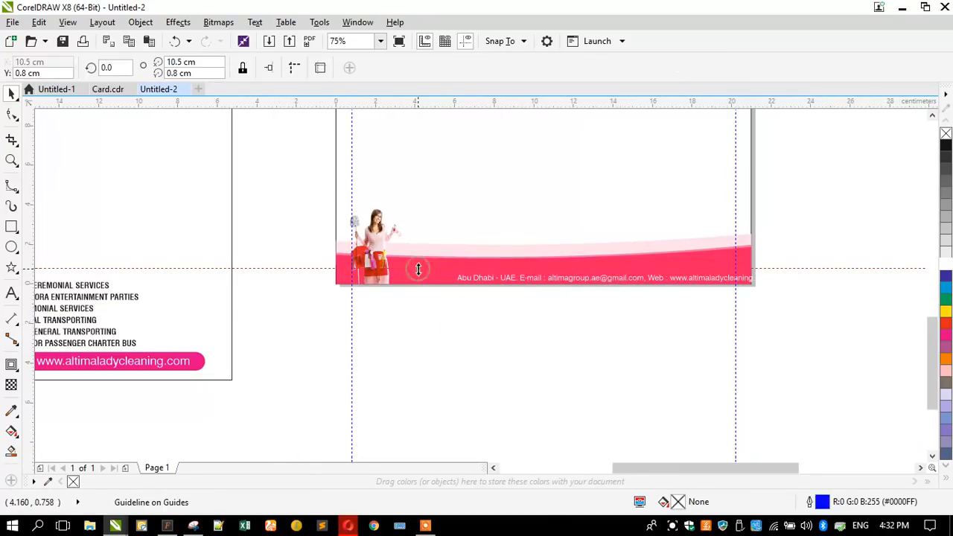
left_click(460, 280)
left_click(425, 271, "shift")
key("c")
left_click(422, 298)
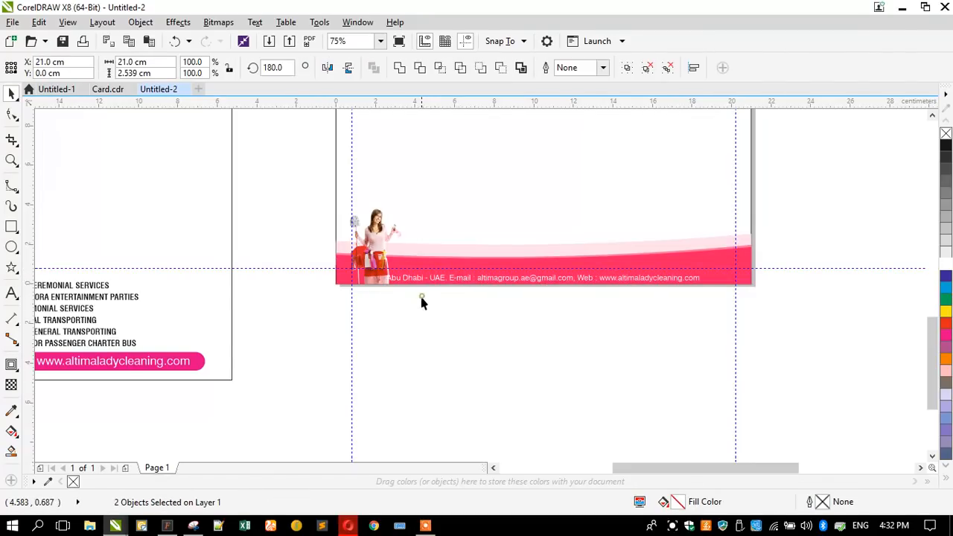
Step: Place the phone line and the Lady Cleaners tagline block from the header copy below the flyer page
scroll(421, 319, "down", 1)
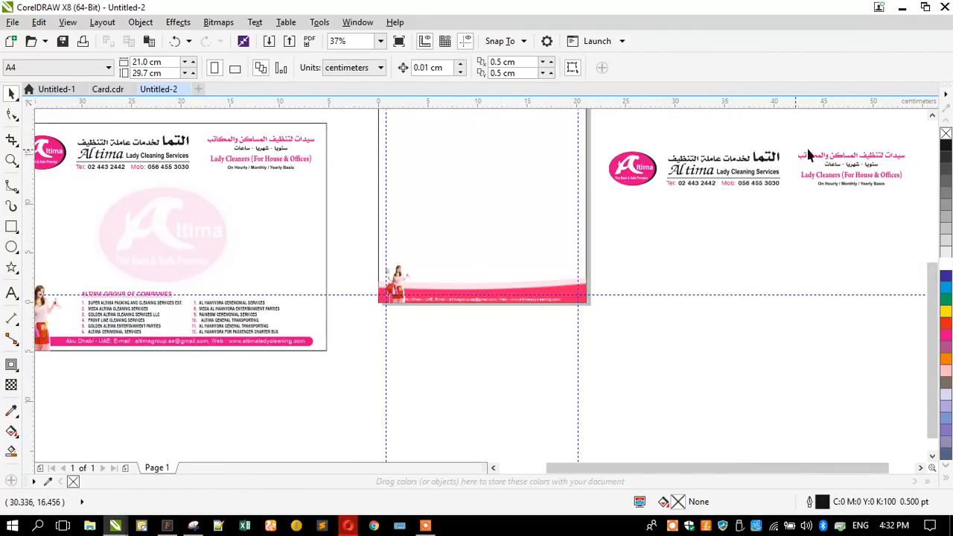
left_click(840, 165)
left_click_drag(733, 192, 500, 328)
left_click_drag(825, 184, 451, 347)
scroll(498, 358, "up", 4)
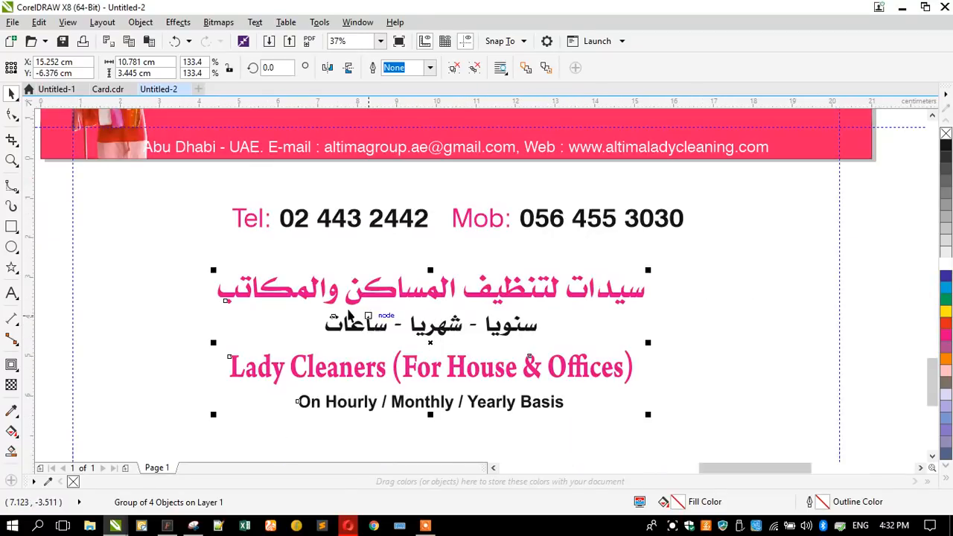
Step: Ungroup the tagline block and regroup its two Arabic lines and its two English lines as separate groups
left_click(453, 67)
left_click_drag(189, 264, 672, 347)
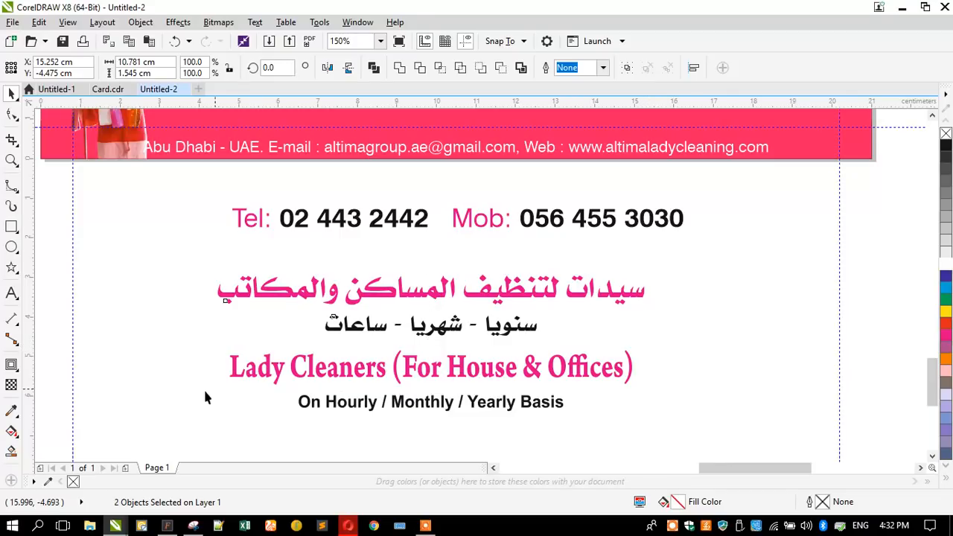
key("ctrl+g")
left_click_drag(172, 341, 608, 427)
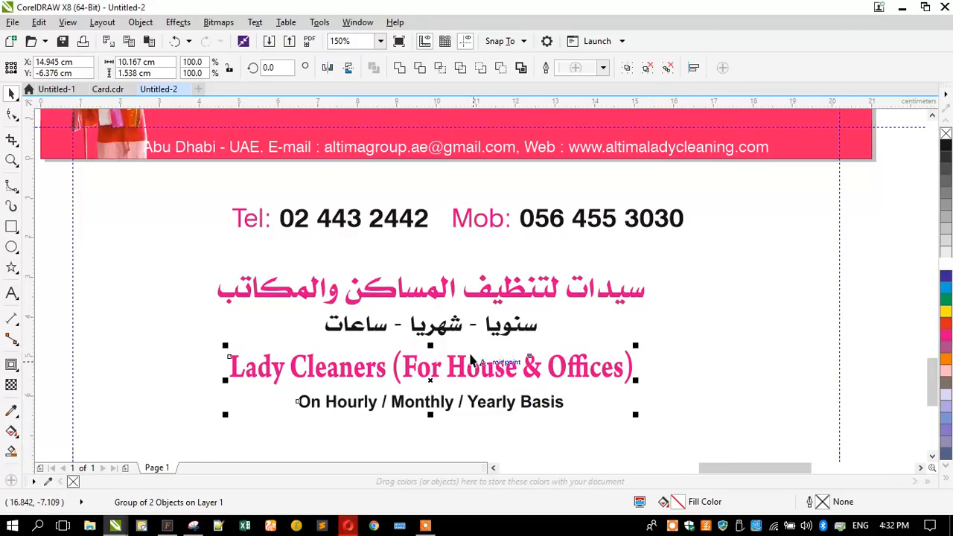
key("ctrl+g")
Step: Move the Arabic tagline group beside the English one, level with it, and select both
left_click(441, 328)
scroll(440, 328, "down", 2)
left_click_drag(441, 327, 633, 370)
left_click(488, 350, "shift")
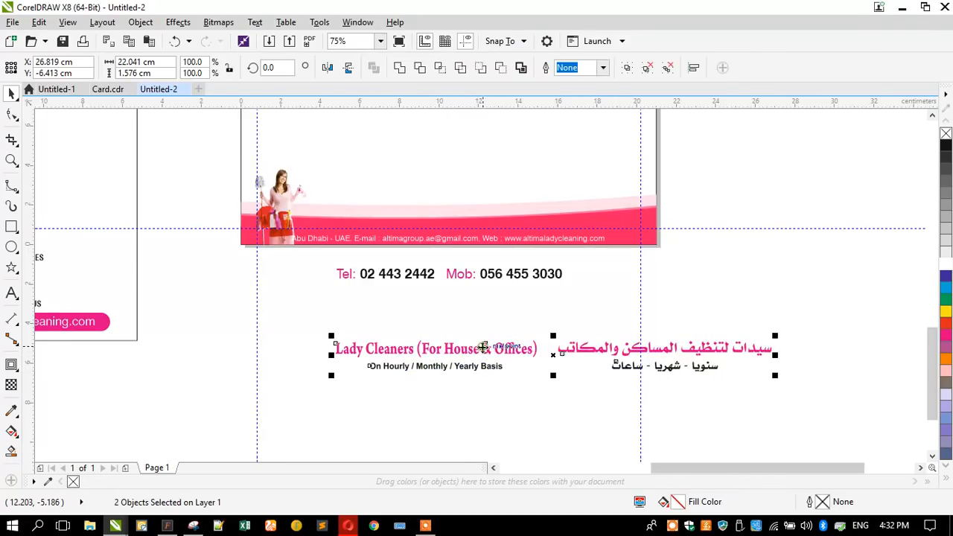
Step: Shrink both tagline groups to about 14.34 × 1.03 cm overall and group them together just above the flyer's footer wave
left_click_drag(779, 380, 627, 402)
left_click_drag(415, 358, 392, 186)
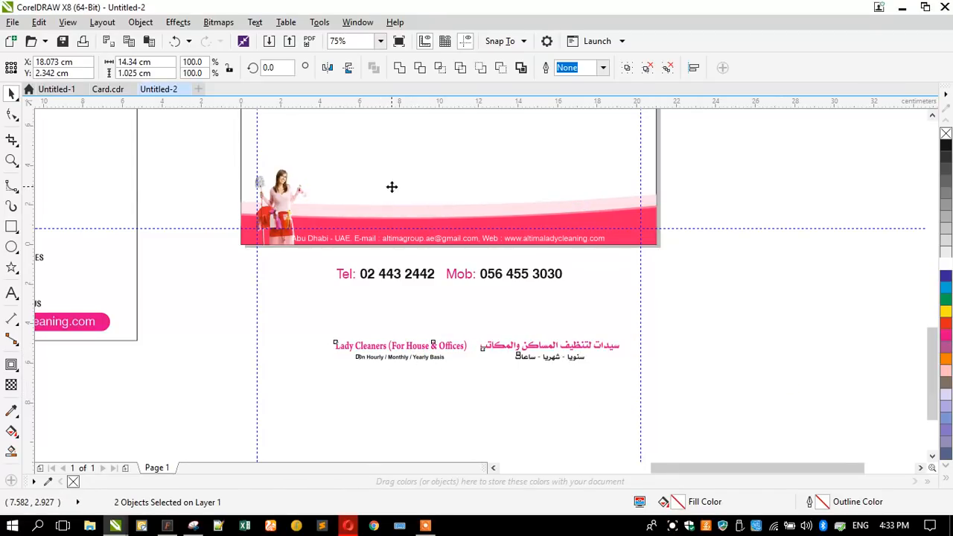
key("ctrl+g")
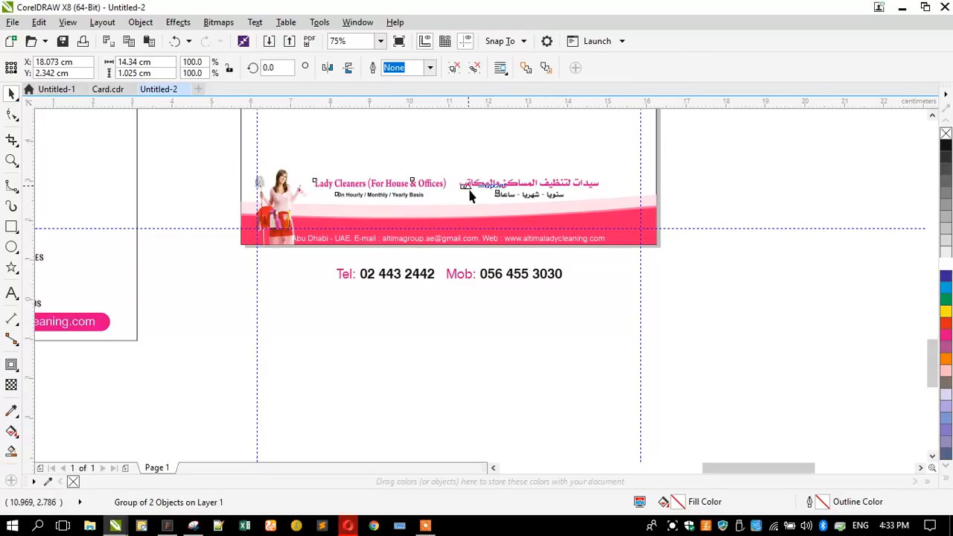
scroll(470, 196, "up", 2)
Step: Nudge the pale pink footer wave down to a Y position of 0.49 cm
left_click(484, 217)
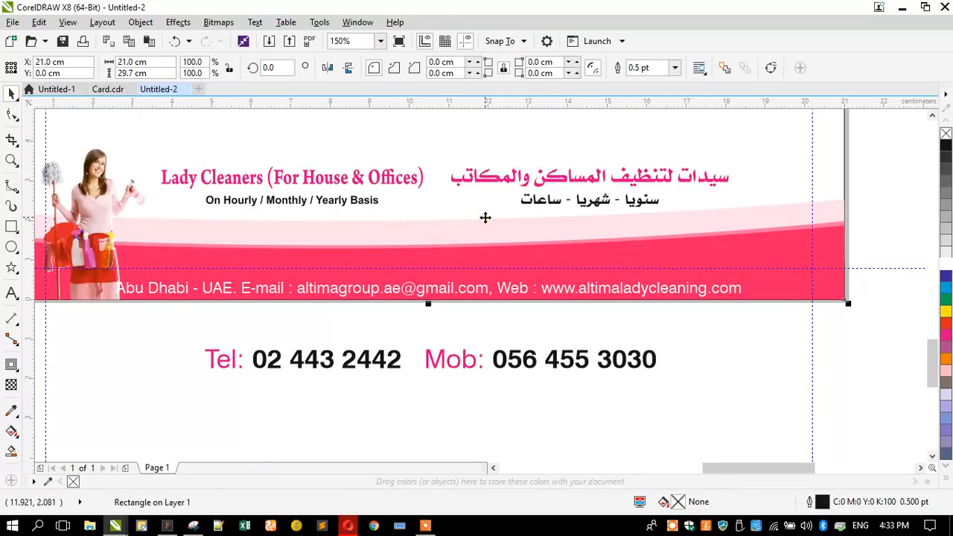
left_click(485, 217, "ctrl")
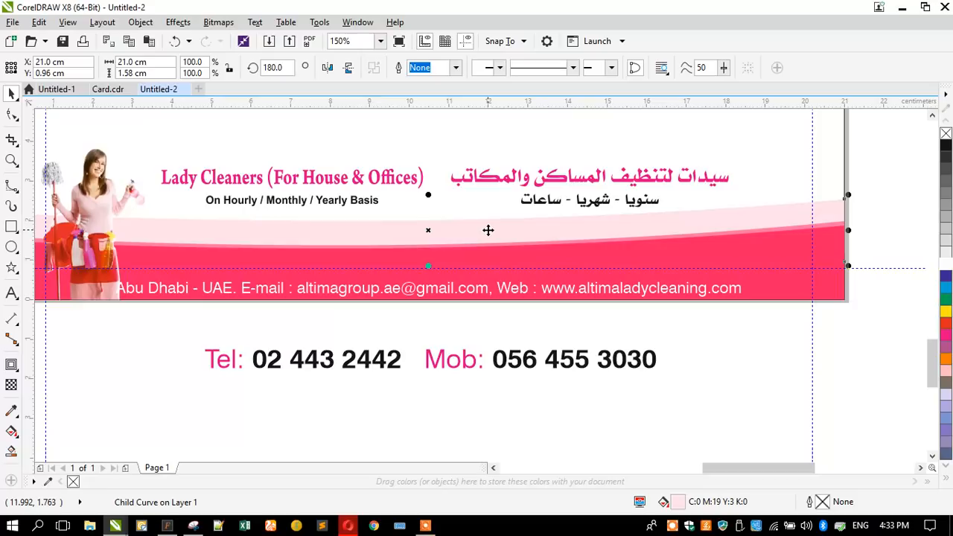
key("Down")
key("Down")
key("Down")
key("Down")
key("Down")
key("Down")
key("Down")
key("Down")
key("Down")
key("Down")
key("Down")
key("Down")
key("Down")
key("Down")
key("Down")
key("Down")
key("Down")
key("Down")
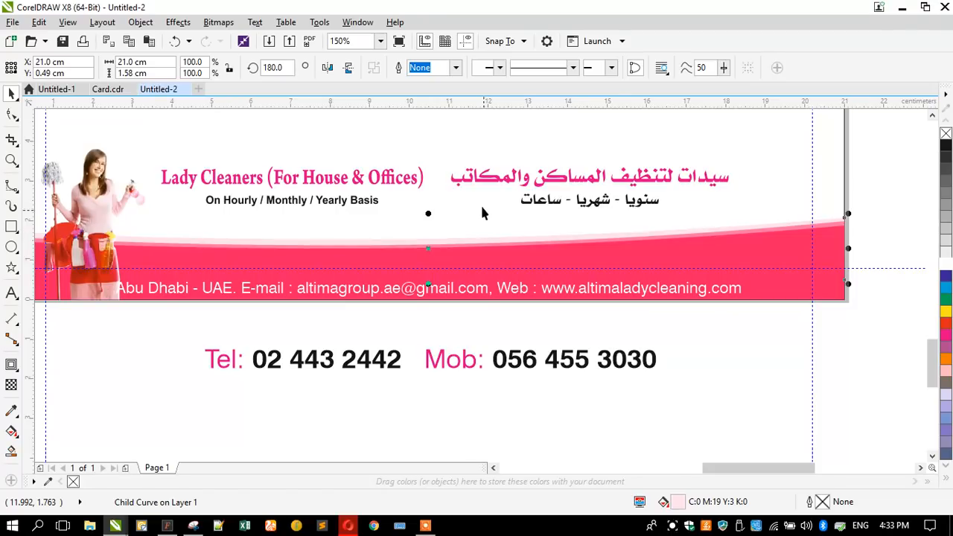
Step: Lower the tagline group towards the footer wave and enlarge it to about 15.46 × 1.11 cm
left_click(476, 180)
left_click_drag(469, 205, 468, 203)
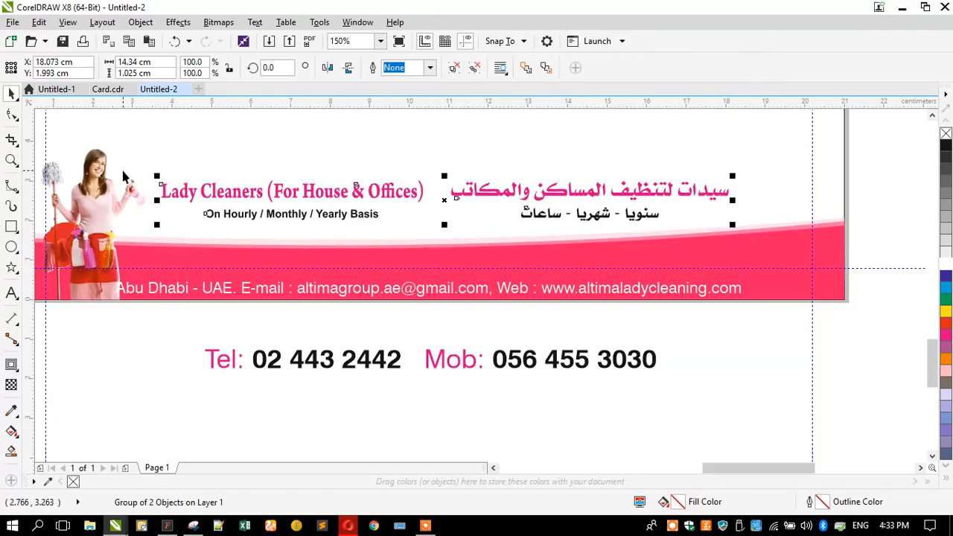
left_click_drag(730, 177, 774, 165)
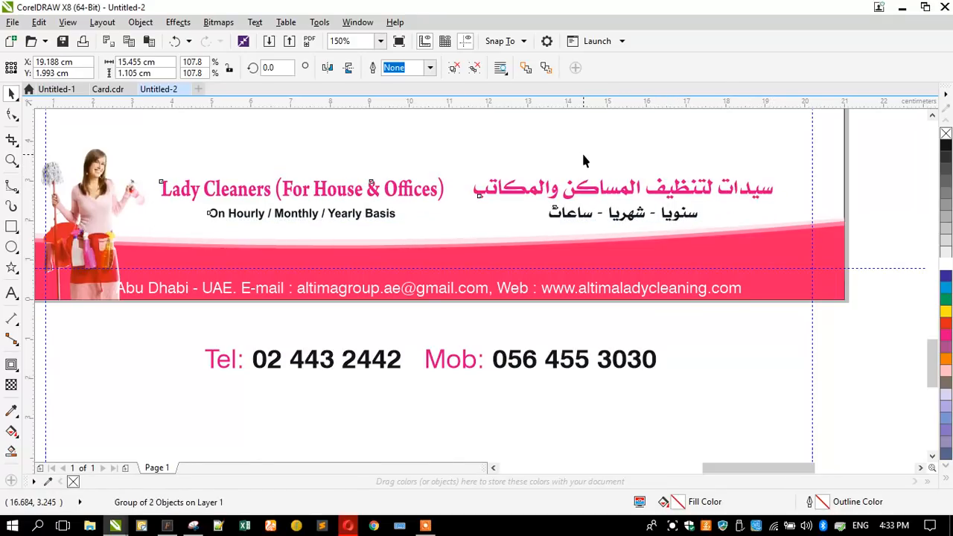
left_click(584, 155, "shift")
key("c")
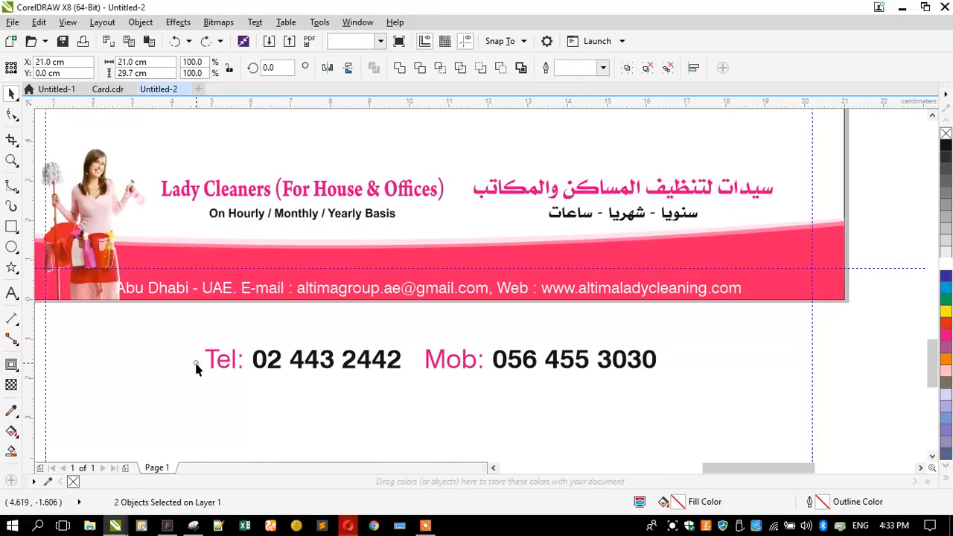
left_click(239, 306)
Step: Shift the address, e-mail and web line up inside the footer band and bring the phone line closer beneath the page
left_click(244, 297)
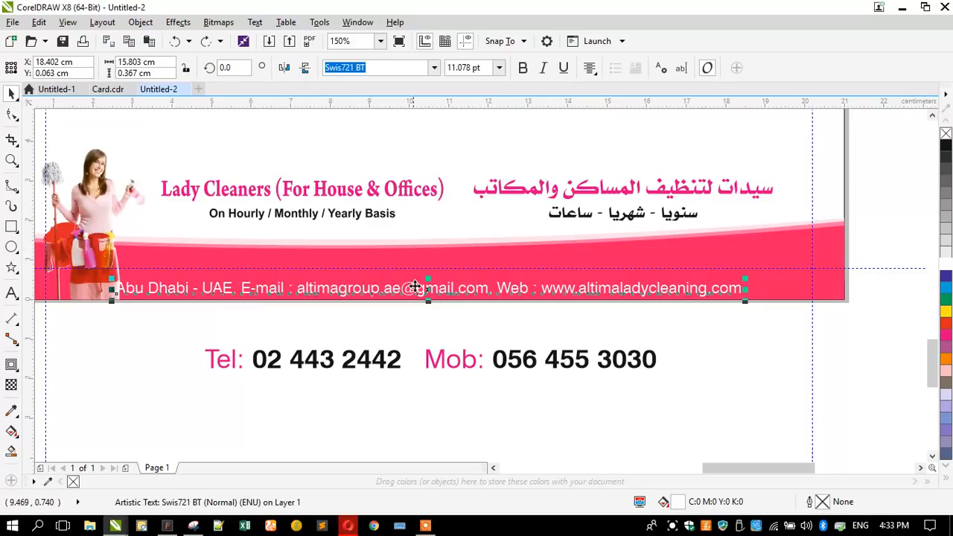
left_click_drag(416, 287, 456, 280)
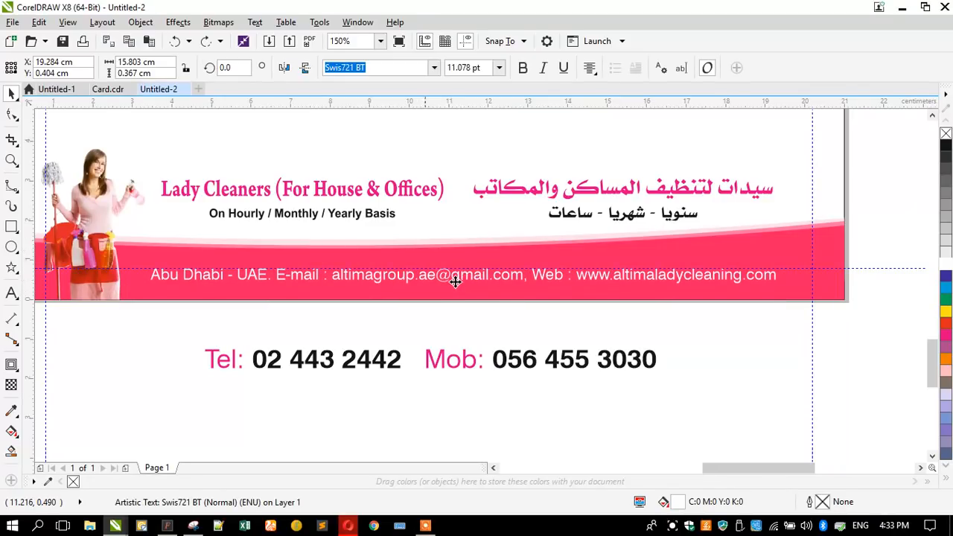
left_click(383, 362)
mouse_move(260, 365)
left_mouse_down()
mouse_move(264, 322)
mouse_move(251, 277)
mouse_move(251, 340)
mouse_move(264, 358)
left_mouse_up()
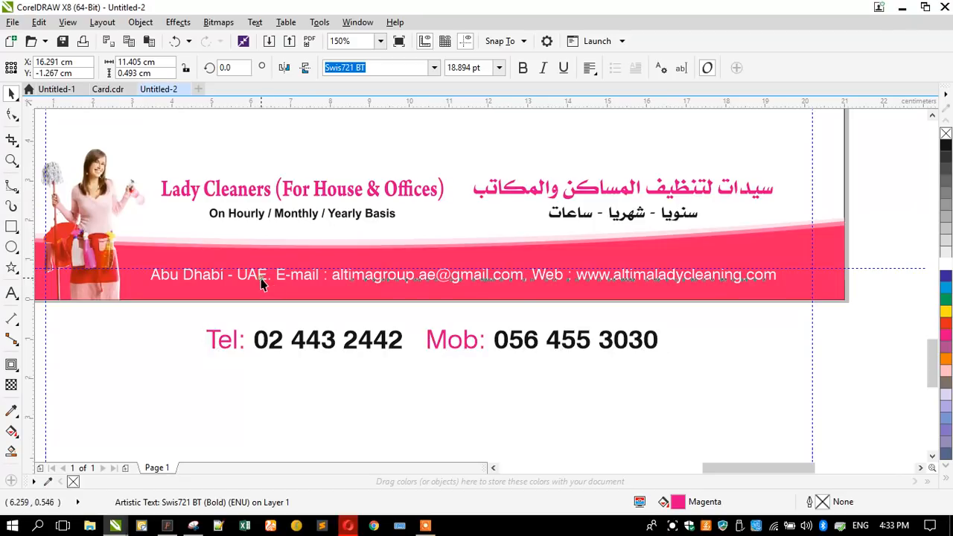
Step: Move the address, e-mail and web line below the phone line and fill both texts with black
left_click(263, 277)
left_click_drag(262, 277, 279, 350)
left_click(278, 346, "shift")
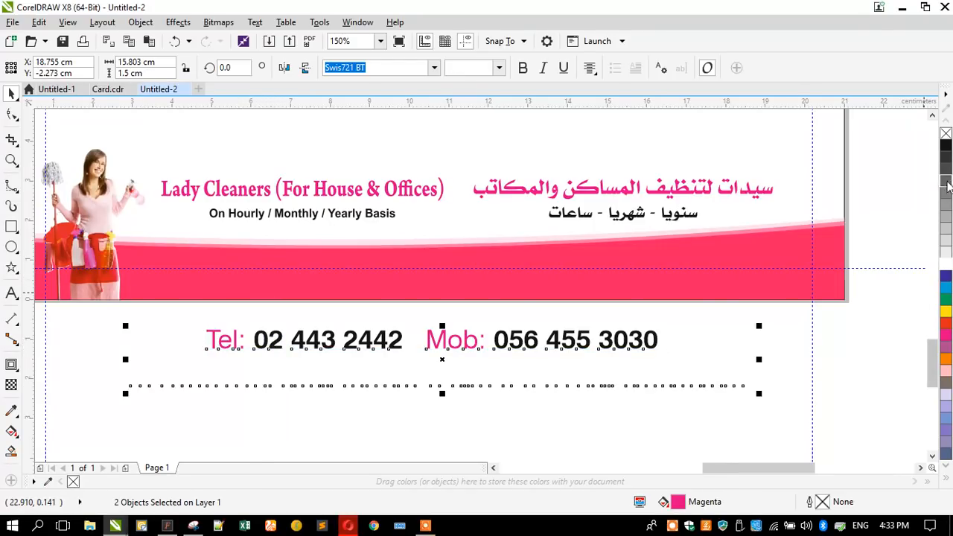
left_click(946, 147)
Step: Combine the phone line and the address, e-mail and web line into one text object
left_click(532, 340)
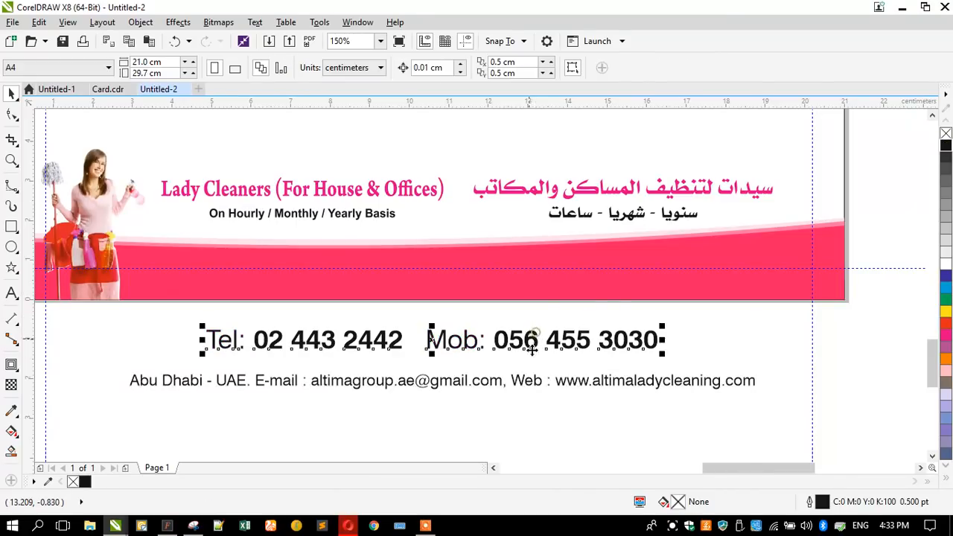
left_click(531, 395, "shift")
left_click(140, 22)
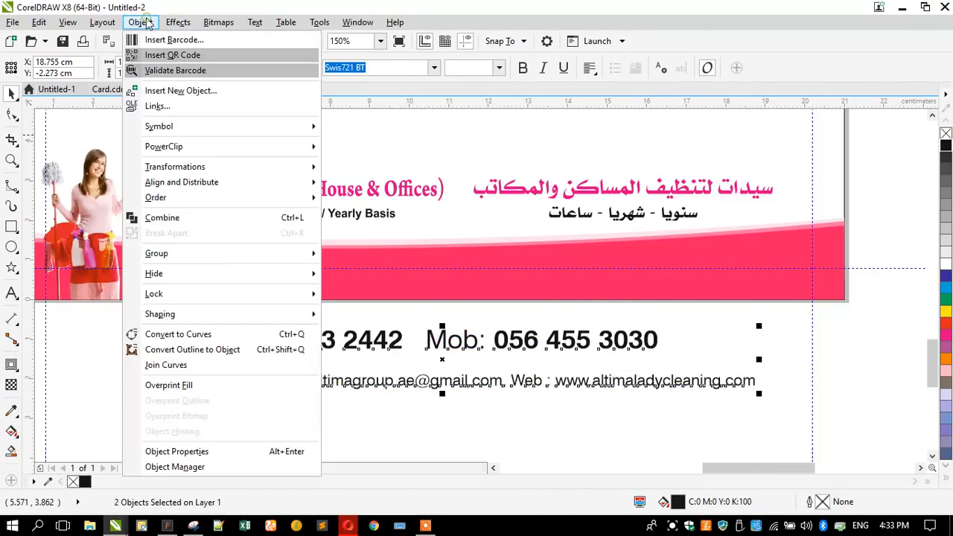
left_click(146, 218)
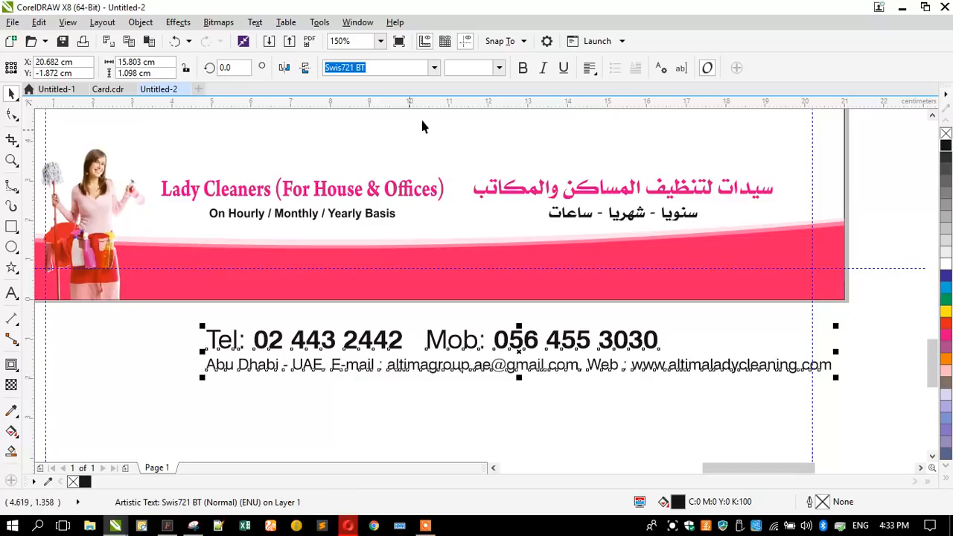
Step: Set the combined contact text to 8 pt and remove the bold formatting from its numbers
left_click(450, 68)
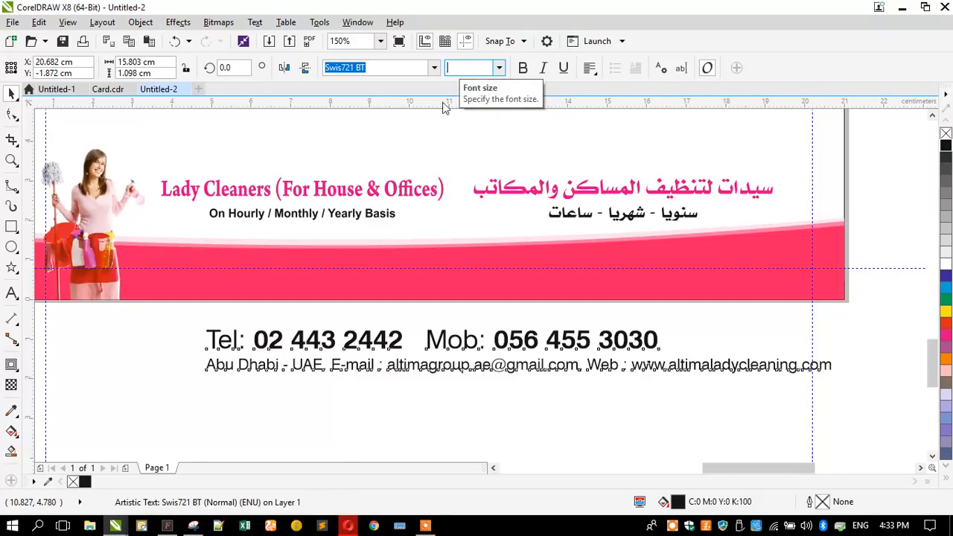
type("8")
key("Return")
left_click(523, 68)
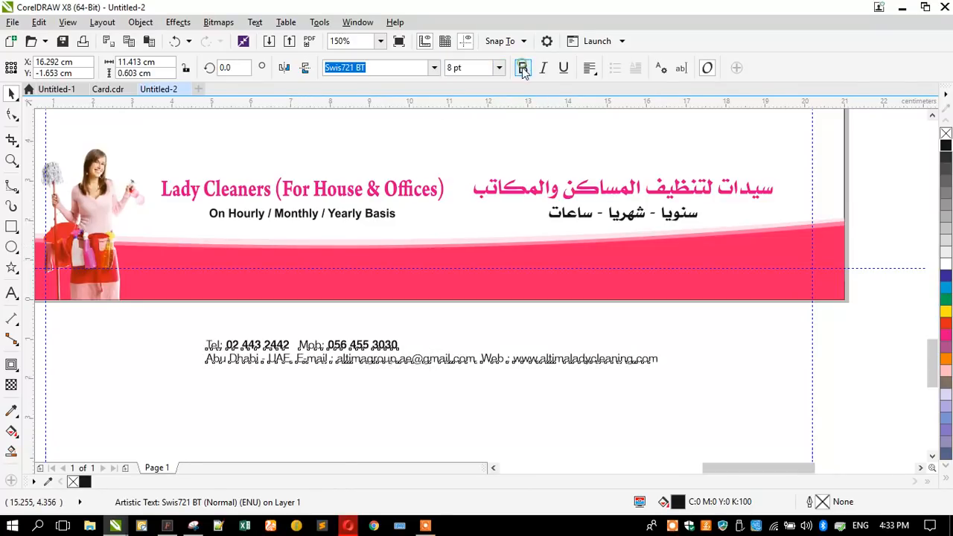
Step: Join the address to the phone line with a comma and break the e-mail and web details onto a second line
scroll(213, 358, "up", 2)
double_click(204, 360)
key("BackSpace")
type(",")
scroll(283, 296, "down", 3)
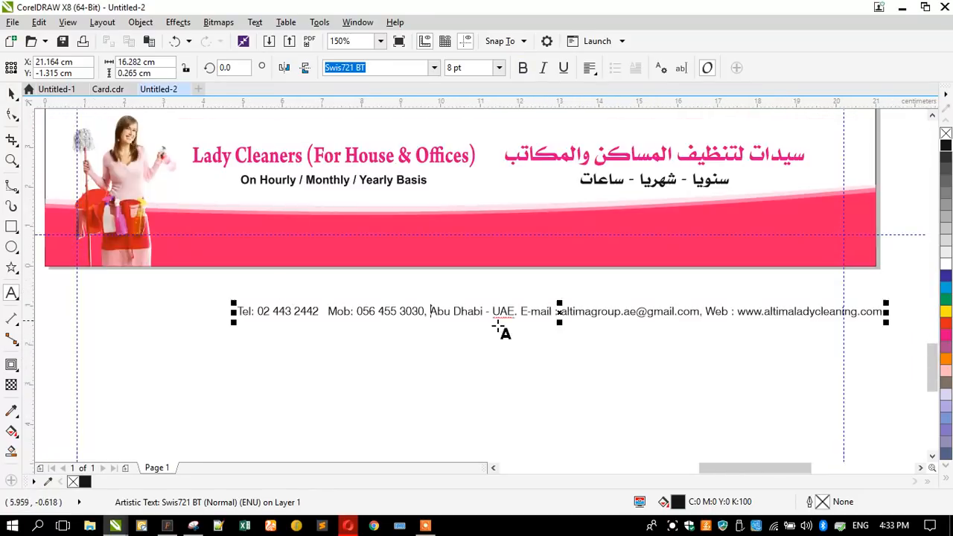
scroll(549, 311, "up", 3)
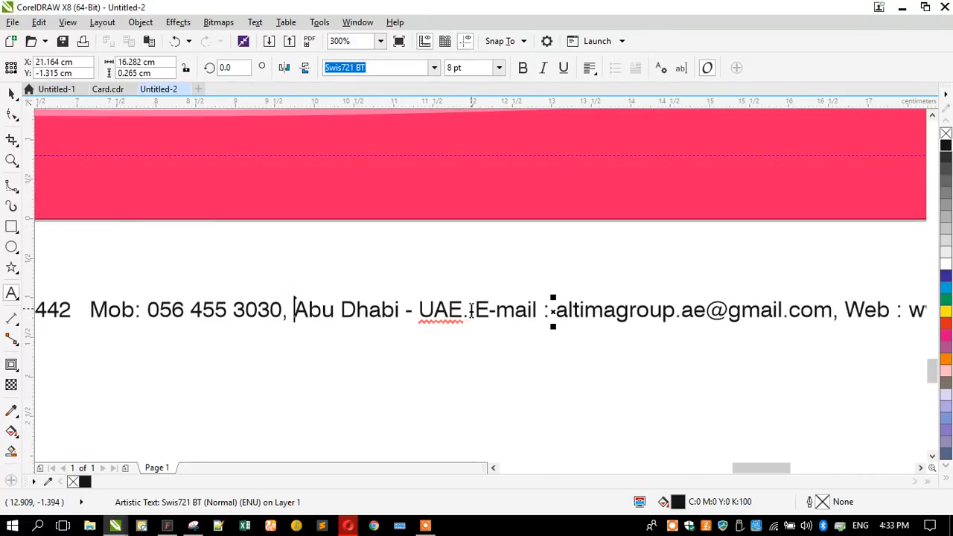
key("Return")
scroll(579, 270, "down", 2)
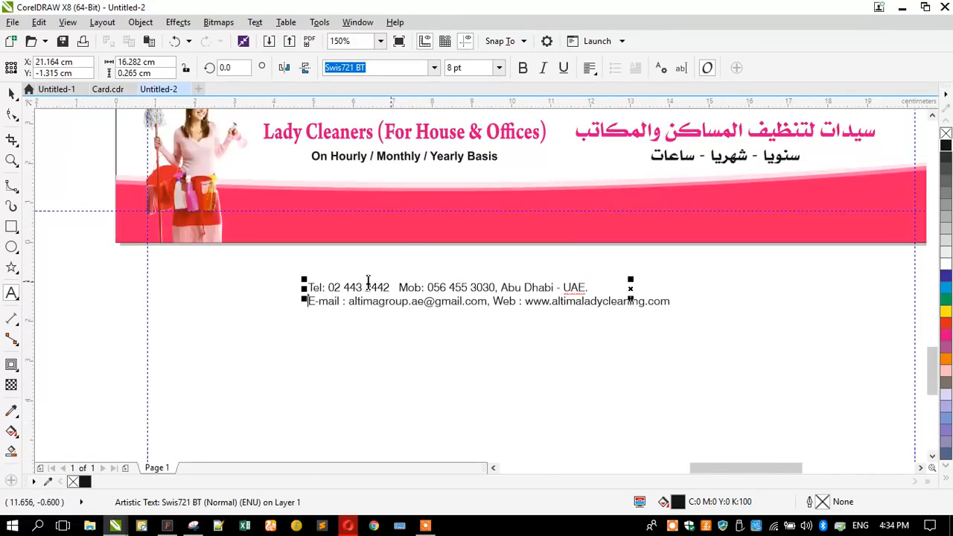
left_click(11, 94)
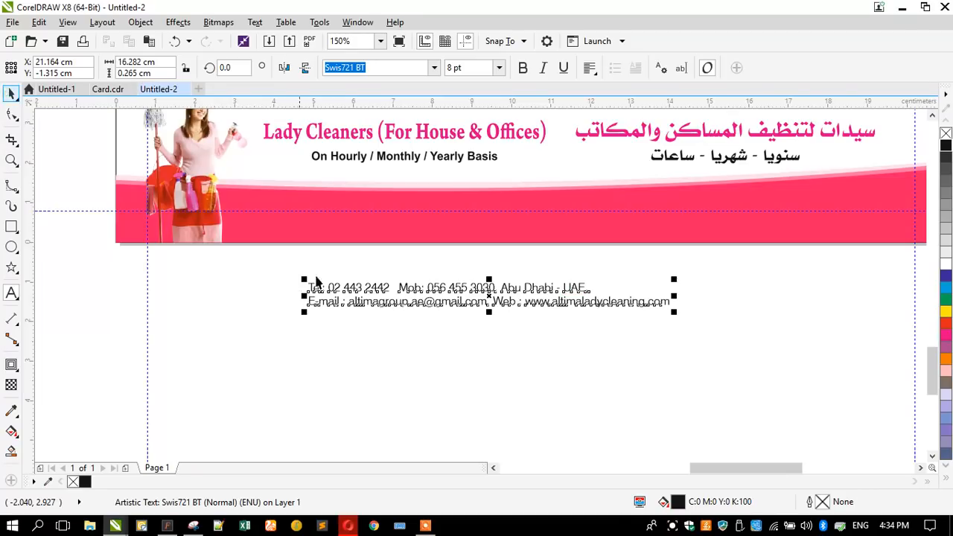
Step: Make the telephone and mobile numbers in the contact text bold
scroll(512, 305, "up", 2)
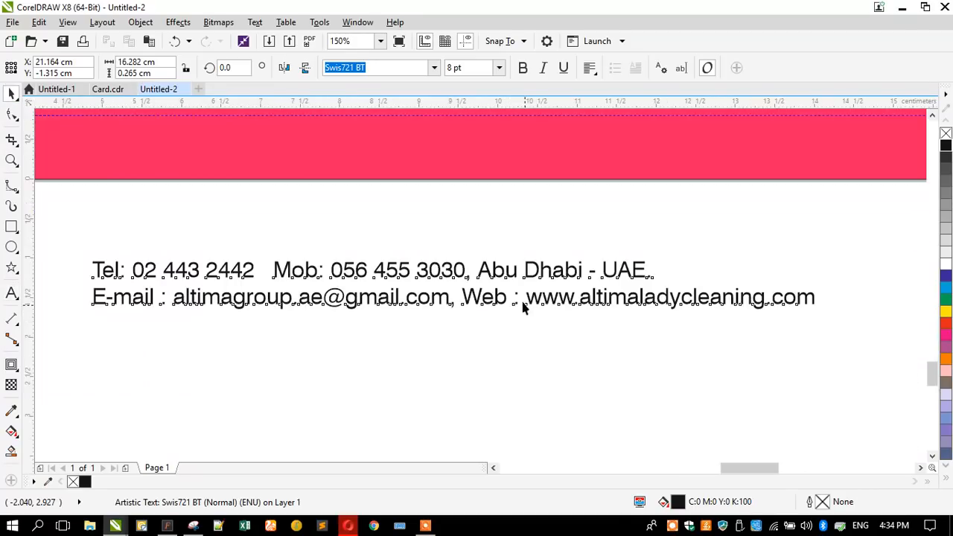
double_click(116, 270)
left_click_drag(134, 272, 247, 270)
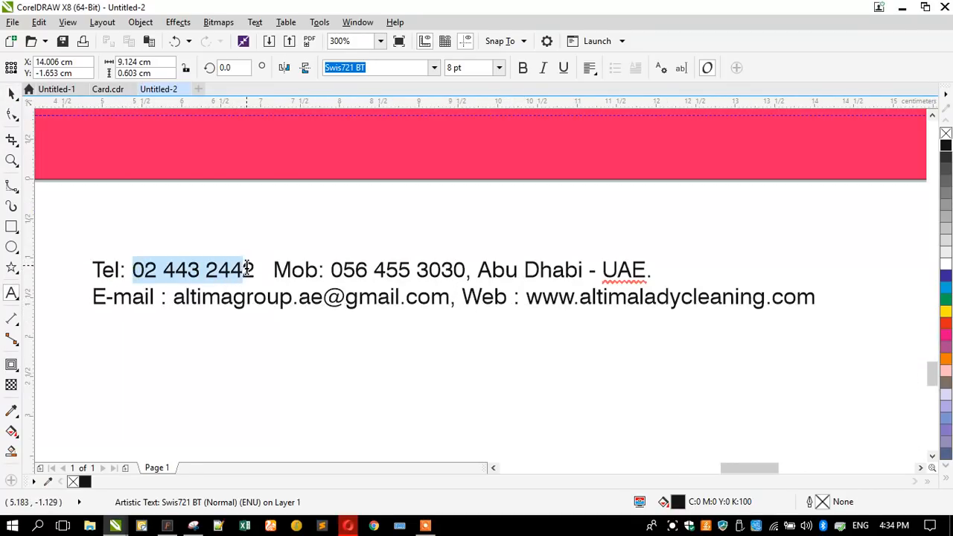
left_click(523, 67)
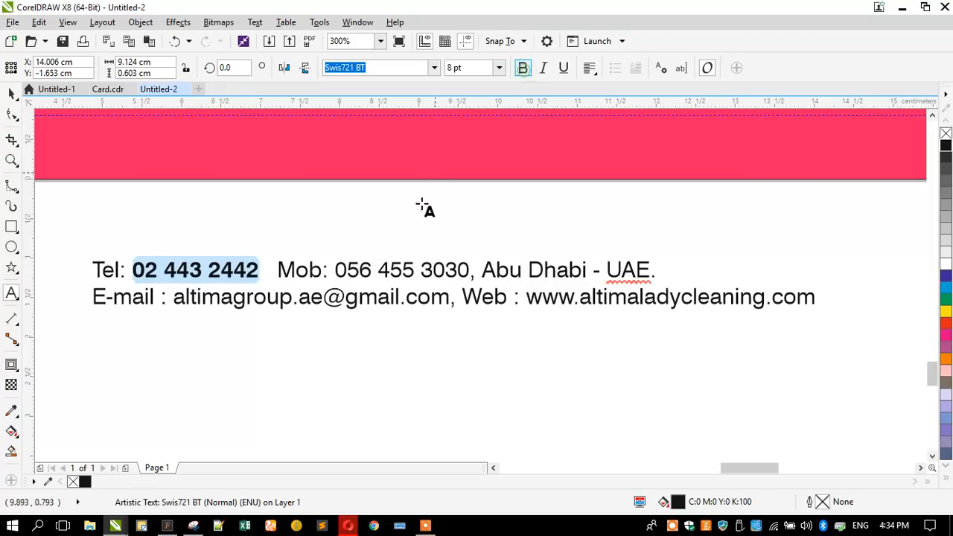
left_click_drag(336, 270, 409, 271)
left_click(334, 269)
left_click_drag(335, 267, 458, 269)
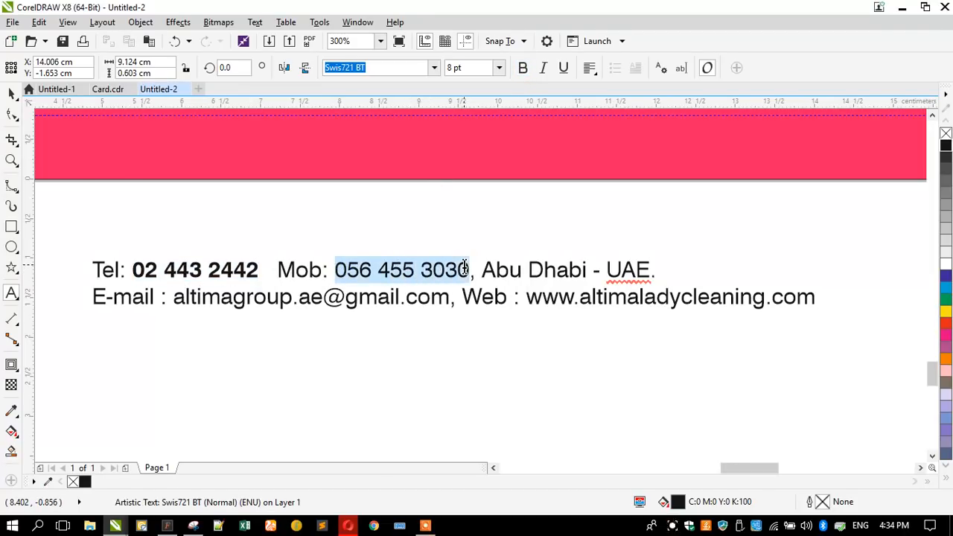
left_click(523, 68)
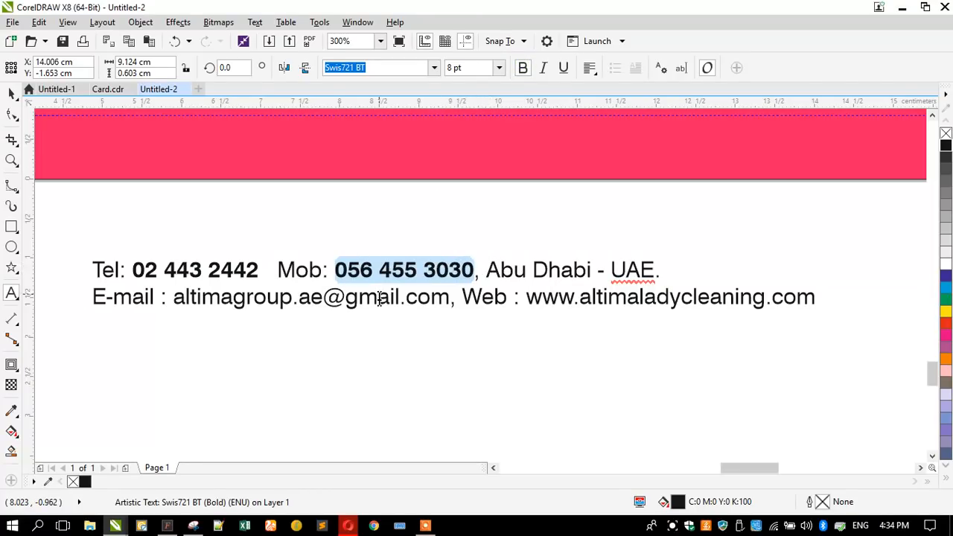
Step: Reduce the e-mail and web line of the contact text to 7 pt
left_click_drag(95, 297, 820, 309)
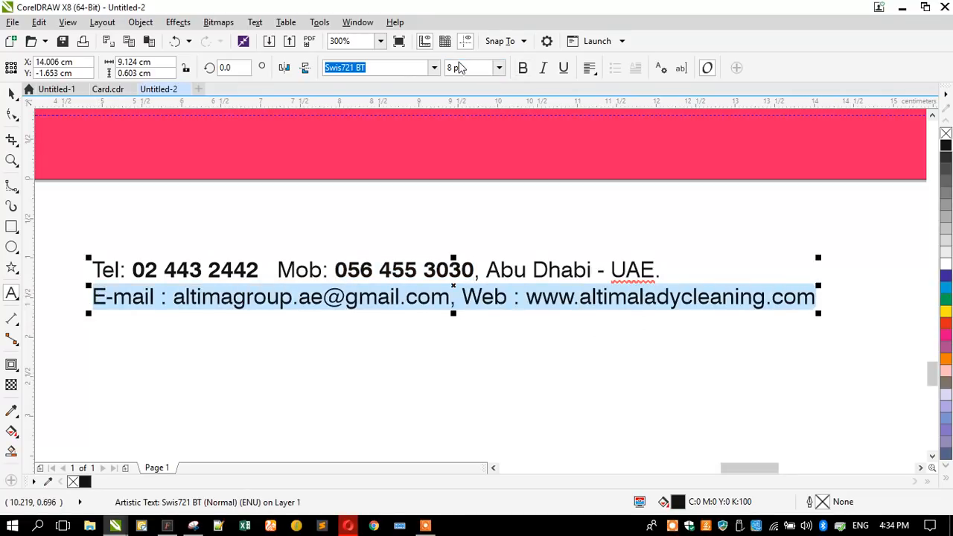
type("7")
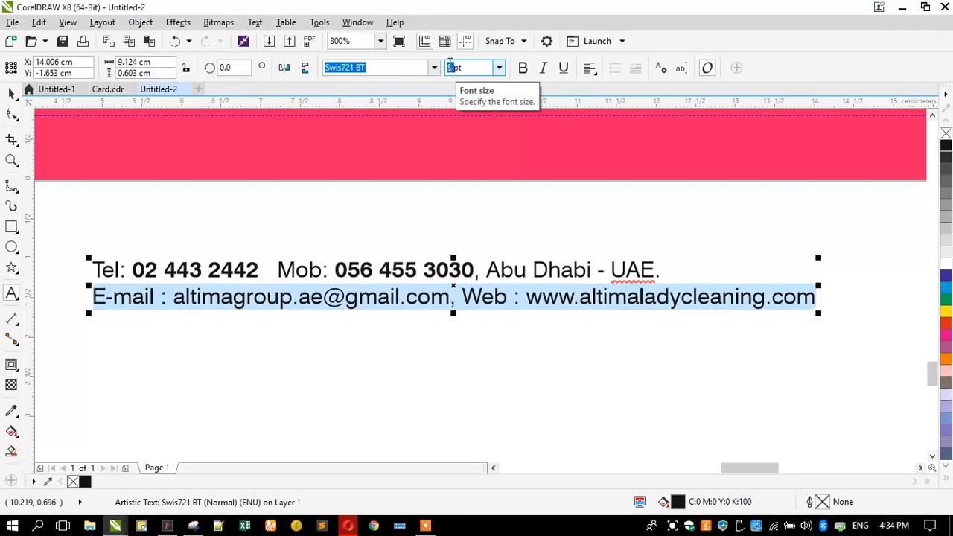
key("Return")
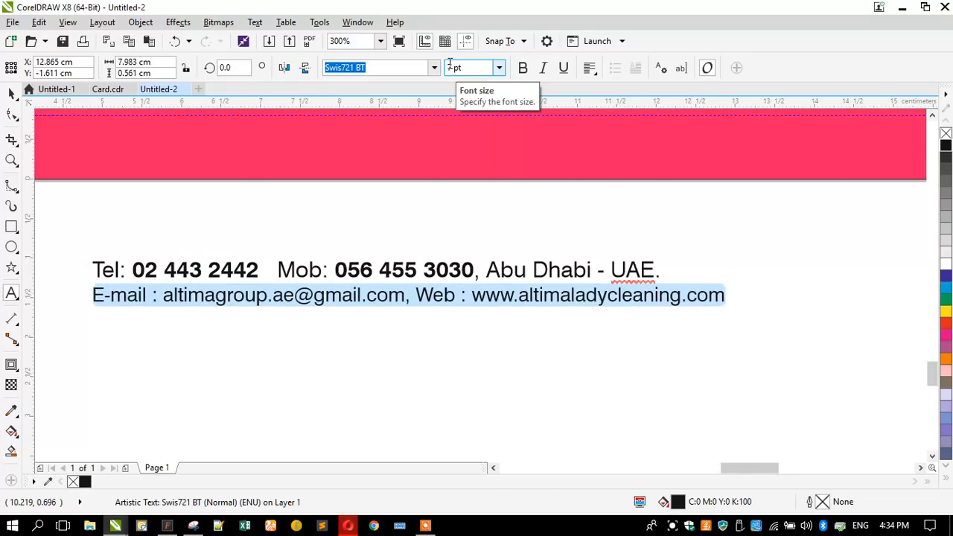
left_click(11, 93)
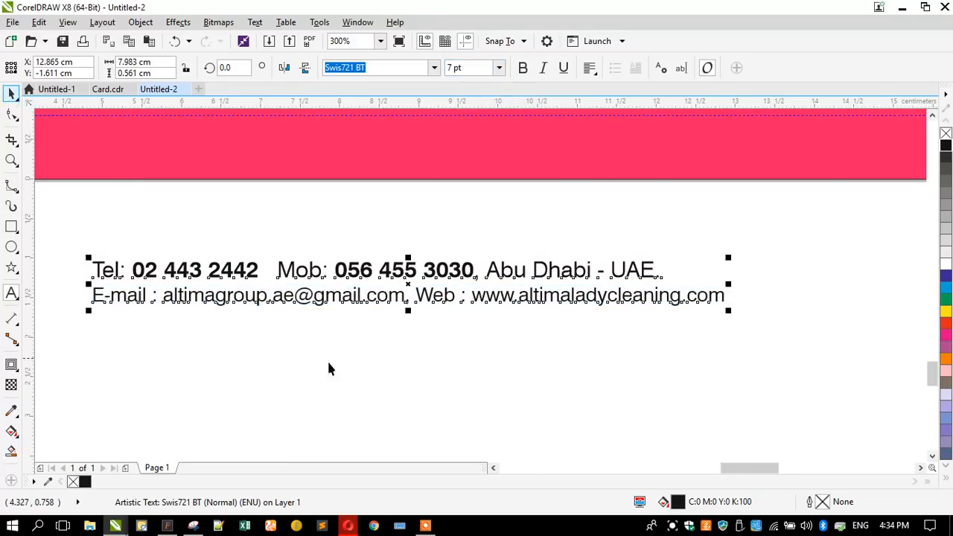
Step: Fill the contact text with white, place it on the pink footer band and enlarge it to about 14.38 × 1.01 cm
scroll(381, 336, "down", 2)
left_click(946, 266)
left_click_drag(339, 320, 415, 238)
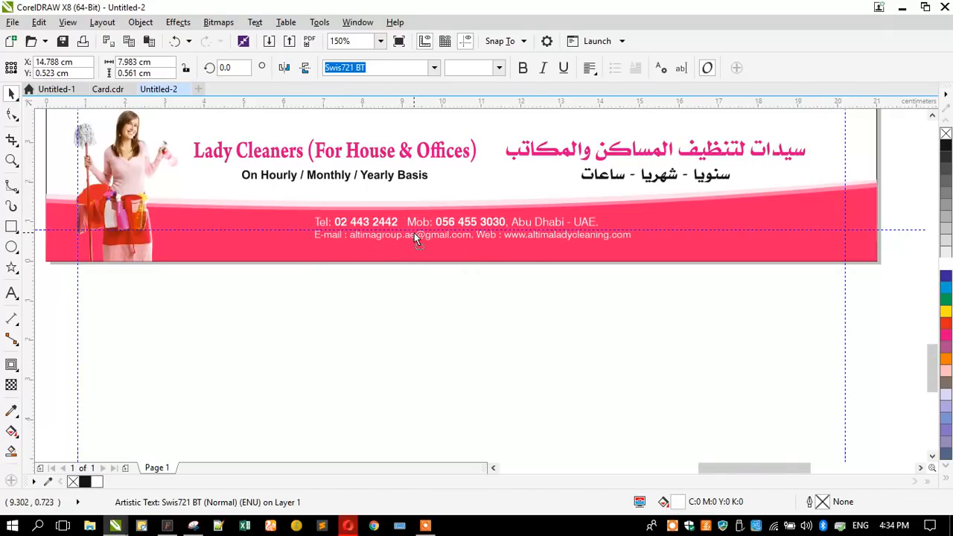
left_click_drag(312, 214, 185, 180)
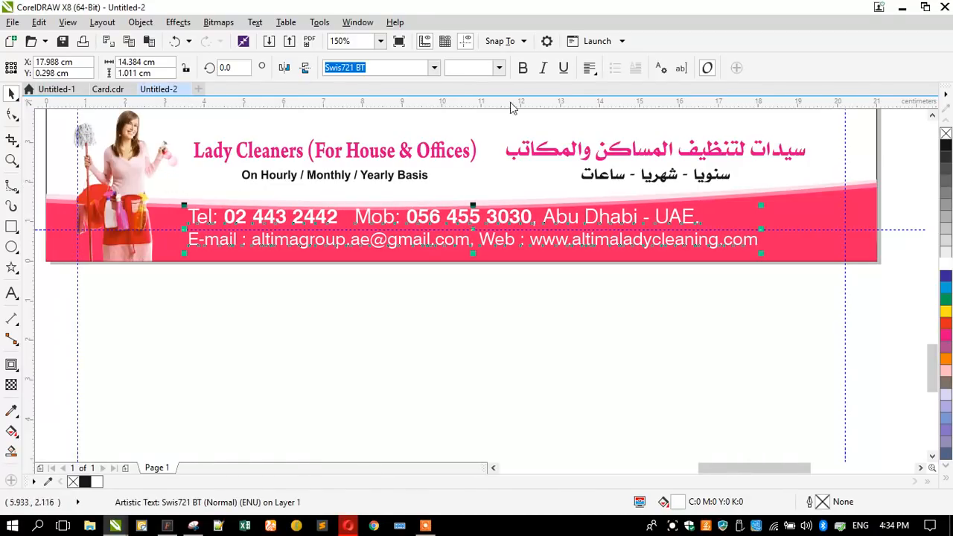
Step: Centre-align the two contact lines and nudge the text block slightly up and to the right in the footer band
left_click(590, 67)
left_click(615, 118)
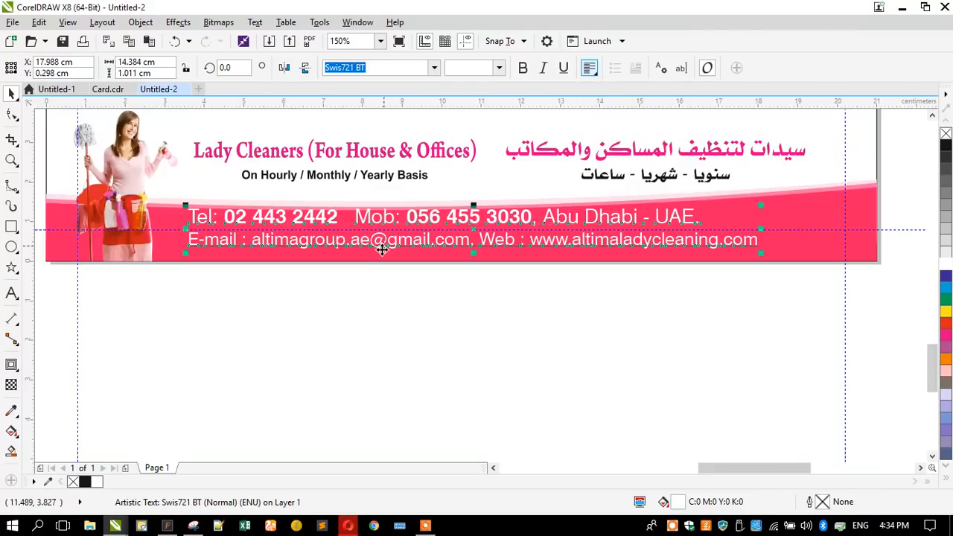
left_click(370, 254, "shift")
left_click(347, 333)
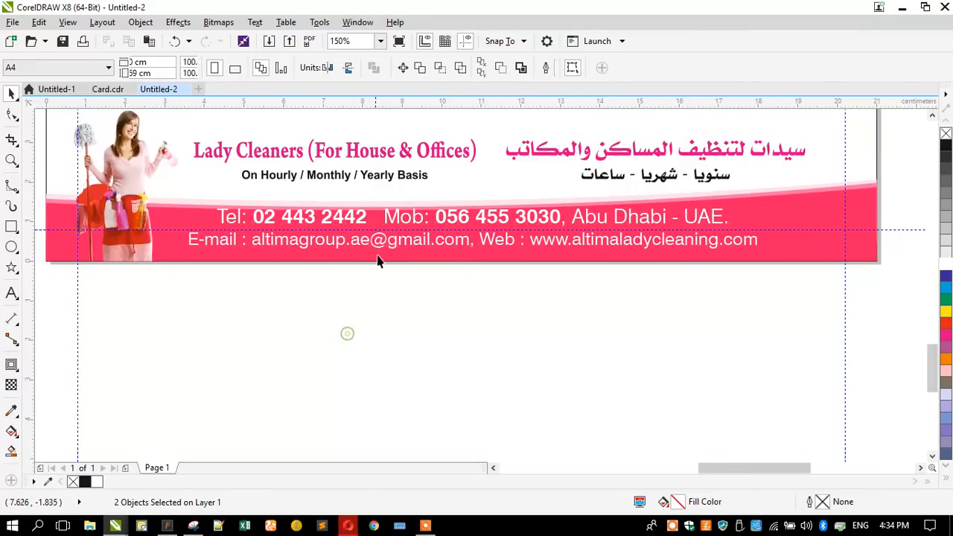
left_click_drag(378, 245, 389, 236)
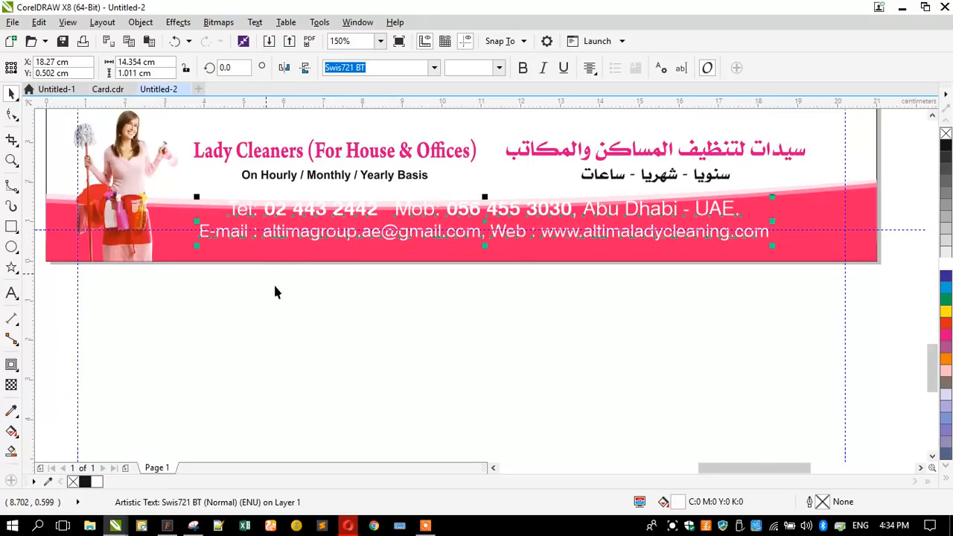
Step: Examine the whole flyer layout and how the contact text sits in the footer band
scroll(392, 334, "down", 4)
scroll(382, 305, "down", 2)
left_click(375, 272)
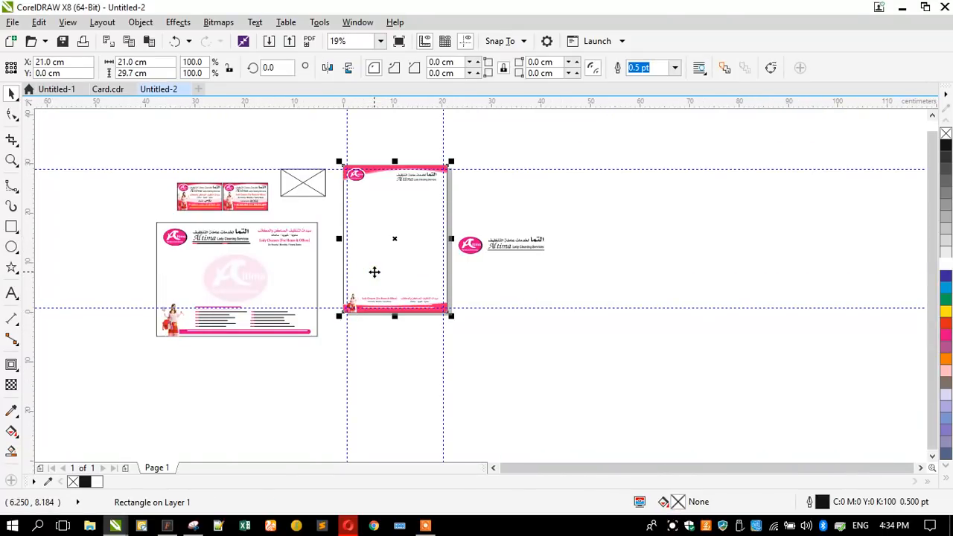
scroll(339, 206, "up", 2)
left_click(341, 201)
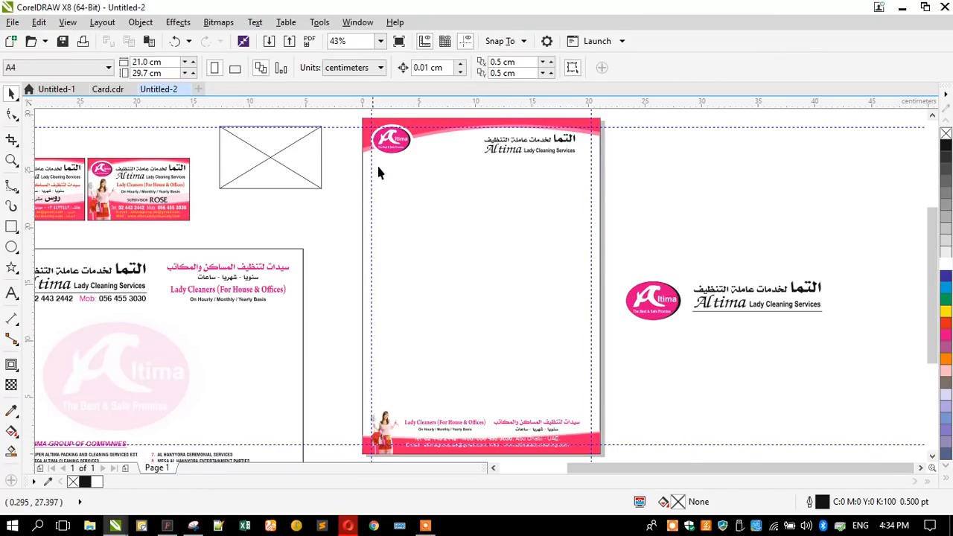
scroll(344, 287, "down", 2)
scroll(410, 356, "up", 4)
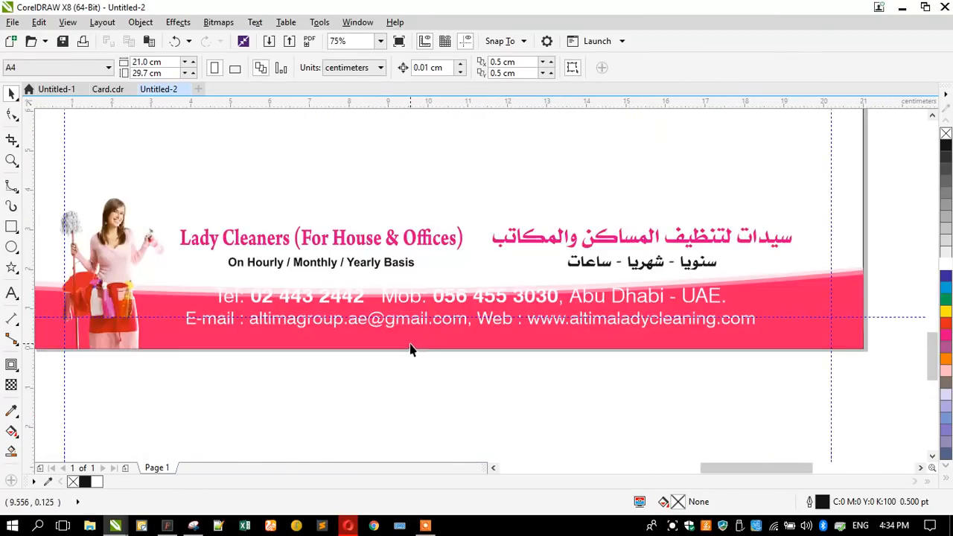
Step: Change the footer contact text's font to Swis721 Cn BT (Roman, Normal)
left_click(347, 326)
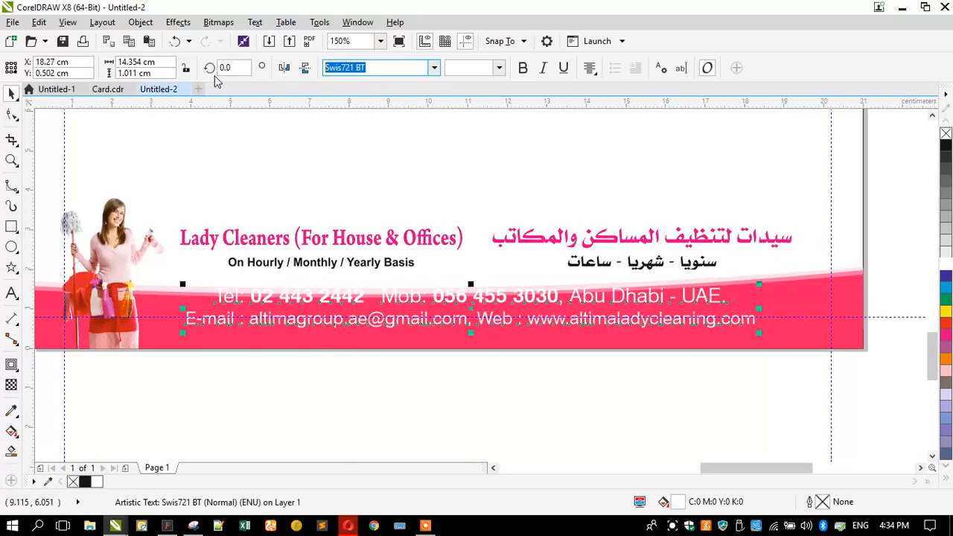
type("s")
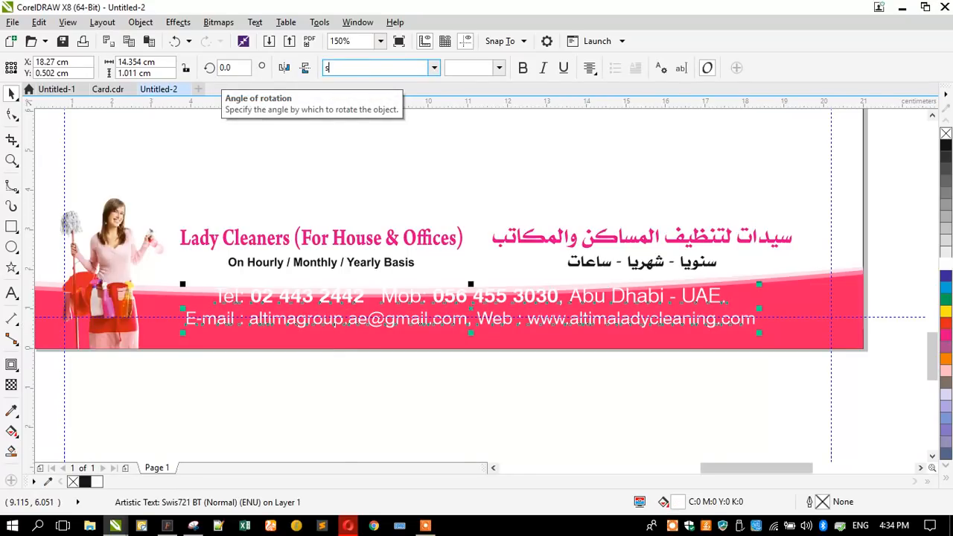
type("wis")
key("Return")
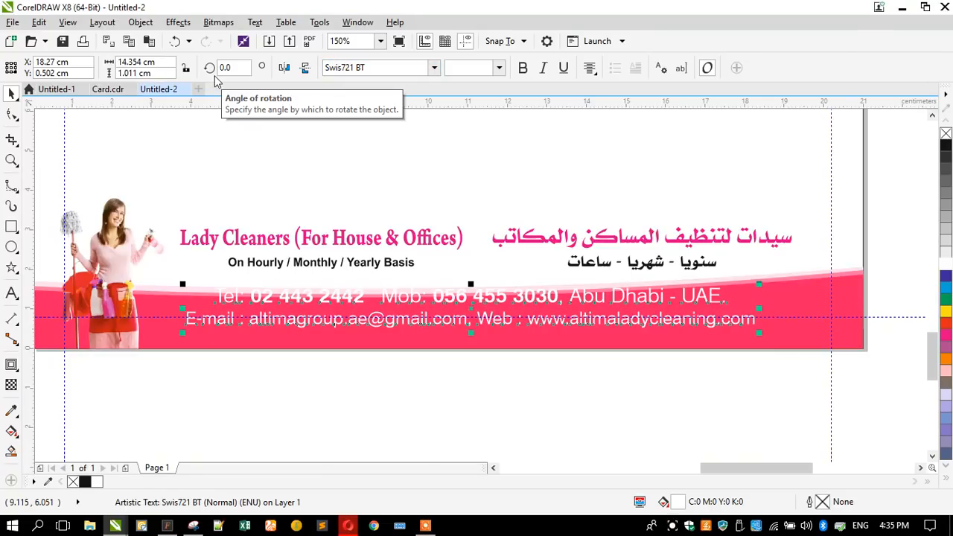
left_click(434, 68)
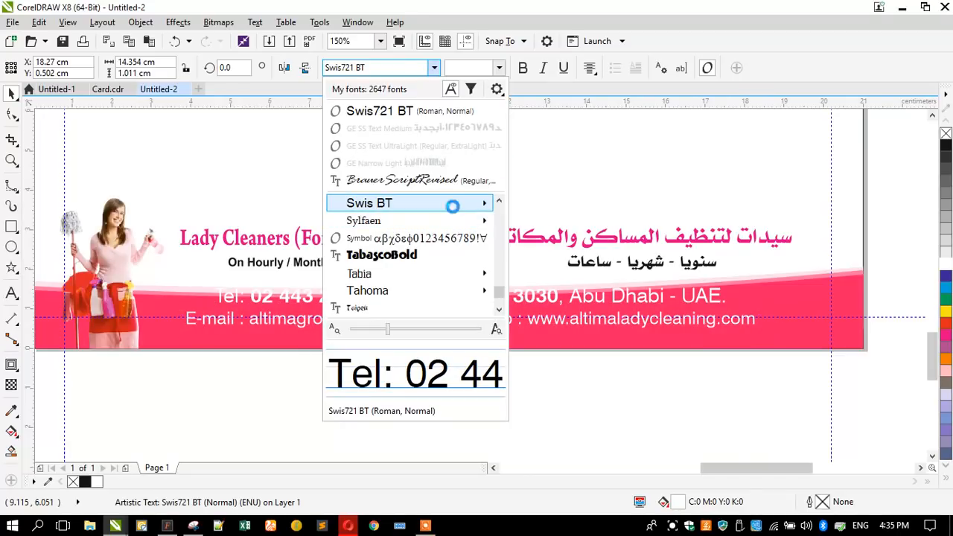
mouse_move(454, 205)
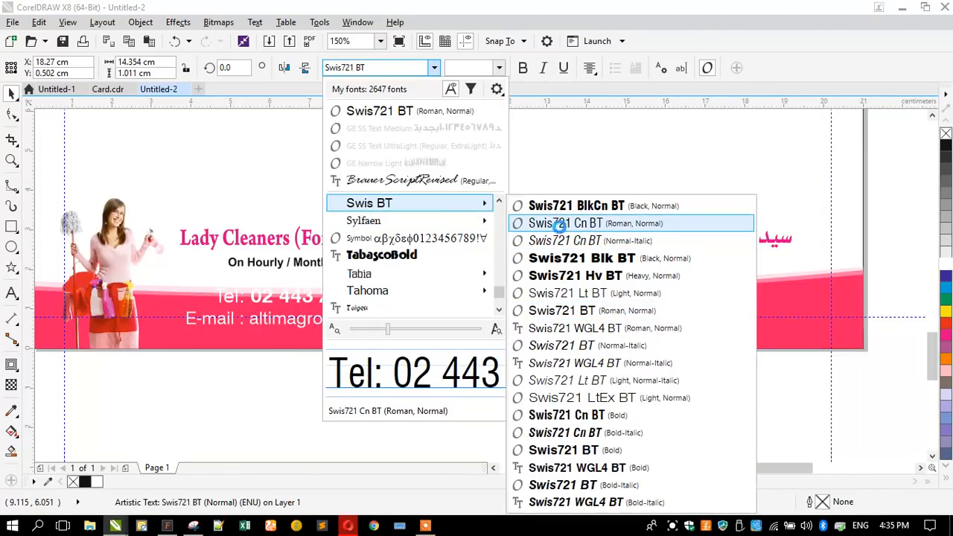
left_click(559, 224)
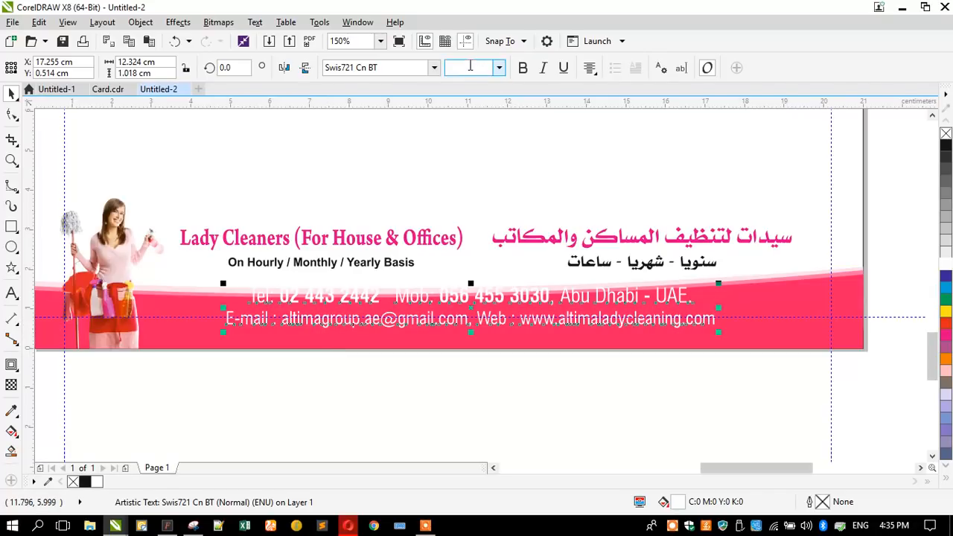
Step: Set the footer contact text to 12 pt and shift it along the band close to the right margin guideline
type("8")
key("Return")
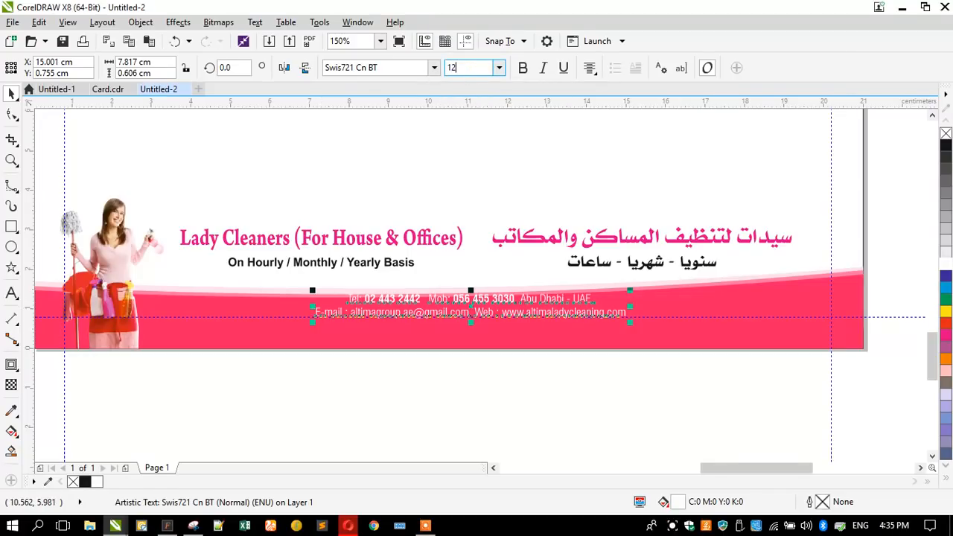
key("Return")
left_click_drag(272, 331, 389, 333)
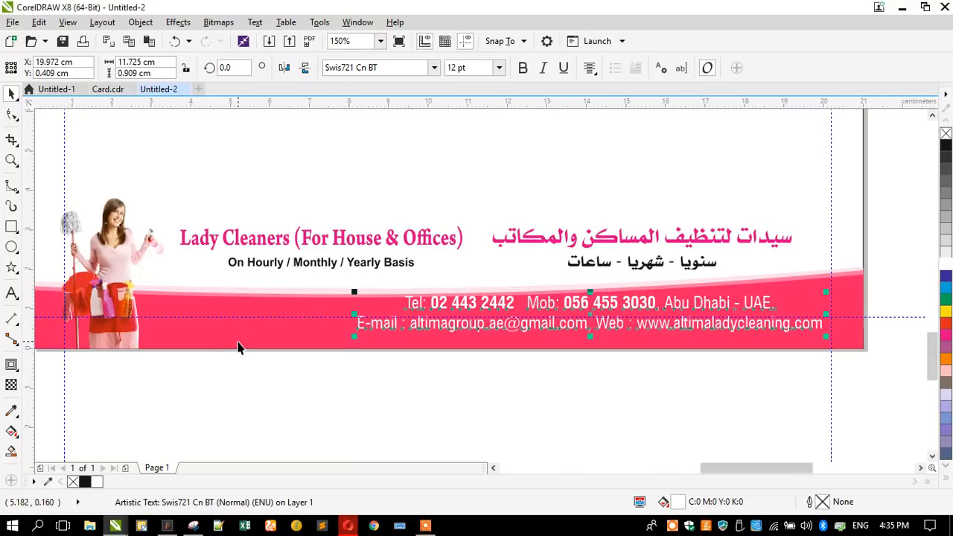
Step: Remove the comma after the mobile number and put the address on the same line as the e-mail and web details
double_click(361, 324)
left_click_drag(654, 306, 661, 307)
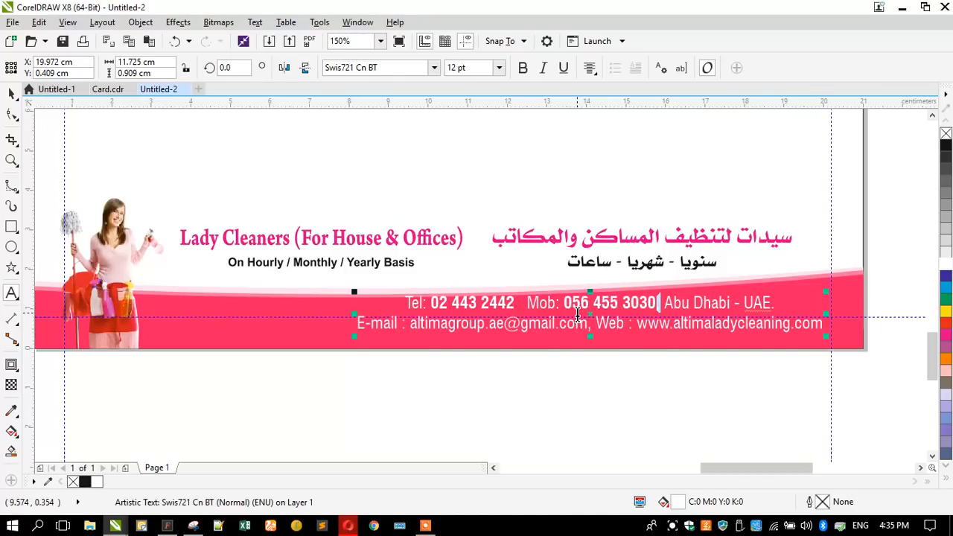
key("Return")
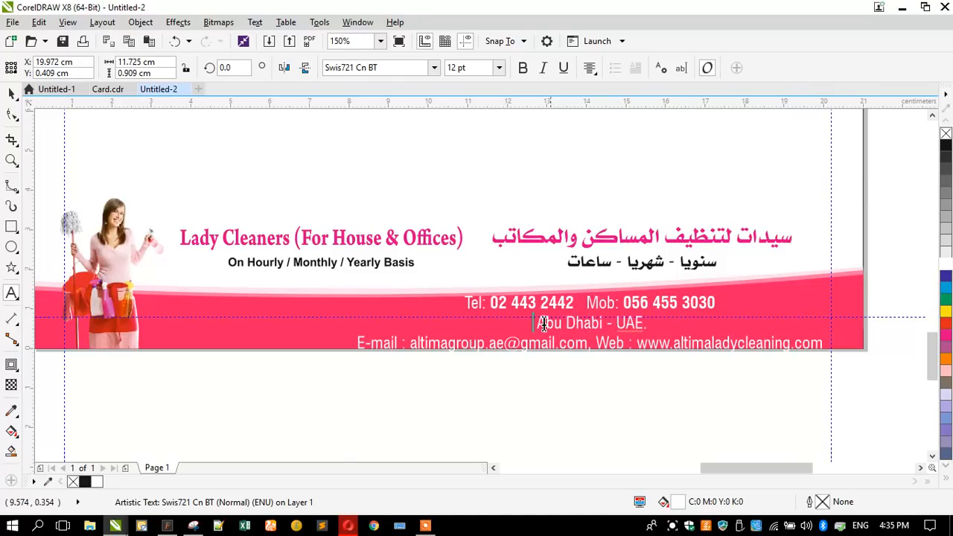
left_click(358, 343)
key("BackSpace")
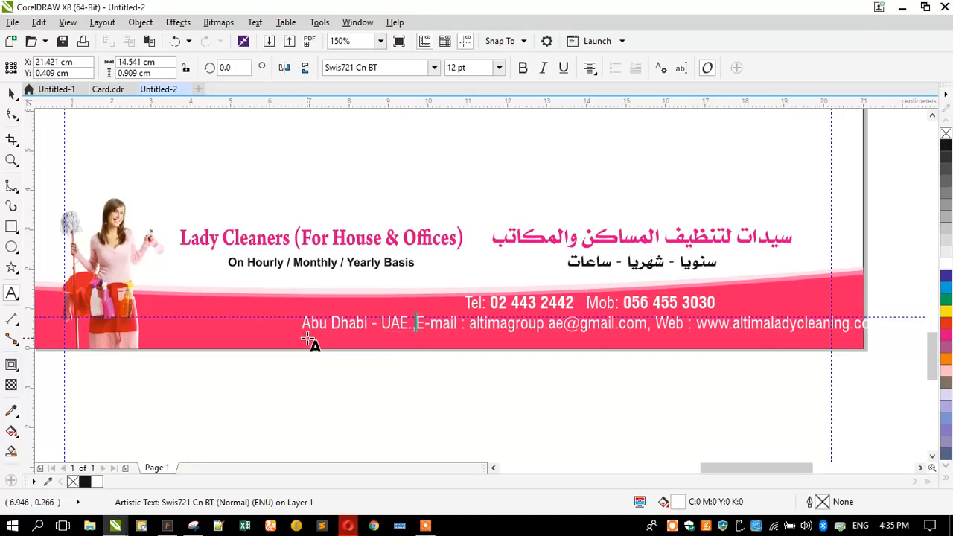
key("Escape")
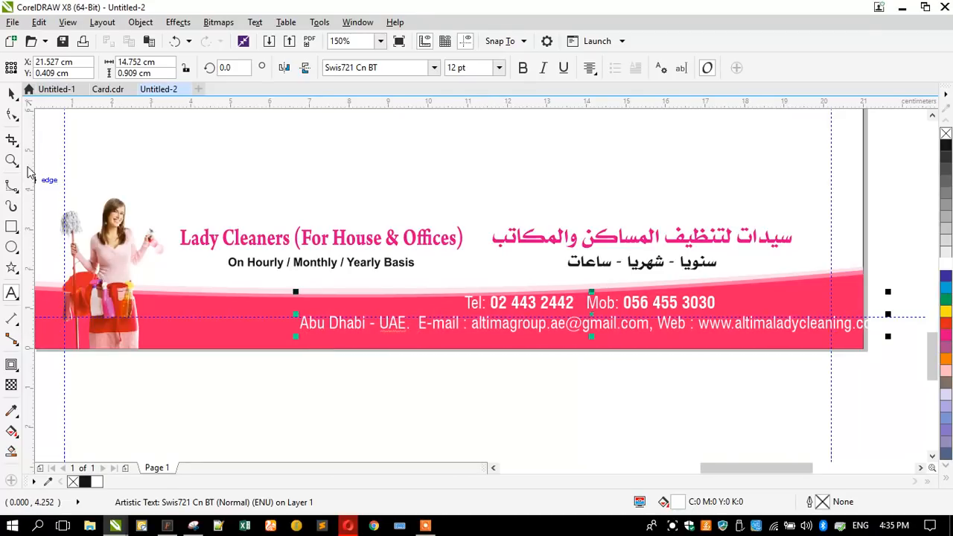
Step: Change the footer contact text's font to Swis721 BT (Roman, Normal) and align its lines to the right
left_click(433, 68)
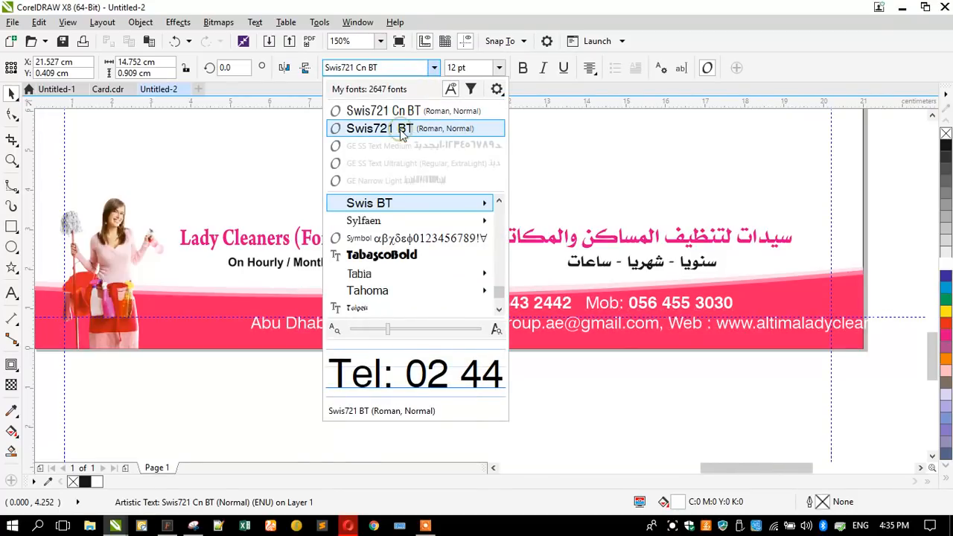
left_click(405, 128)
left_click(589, 68)
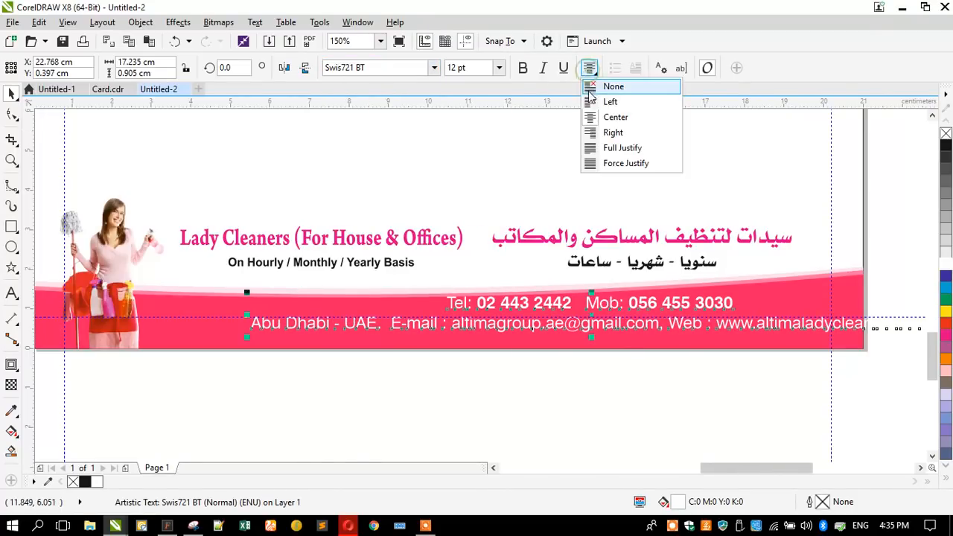
left_click(612, 132)
Step: Centre the contact text on the footer band, and shift it until its right end meets the right margin guideline
left_click(440, 316)
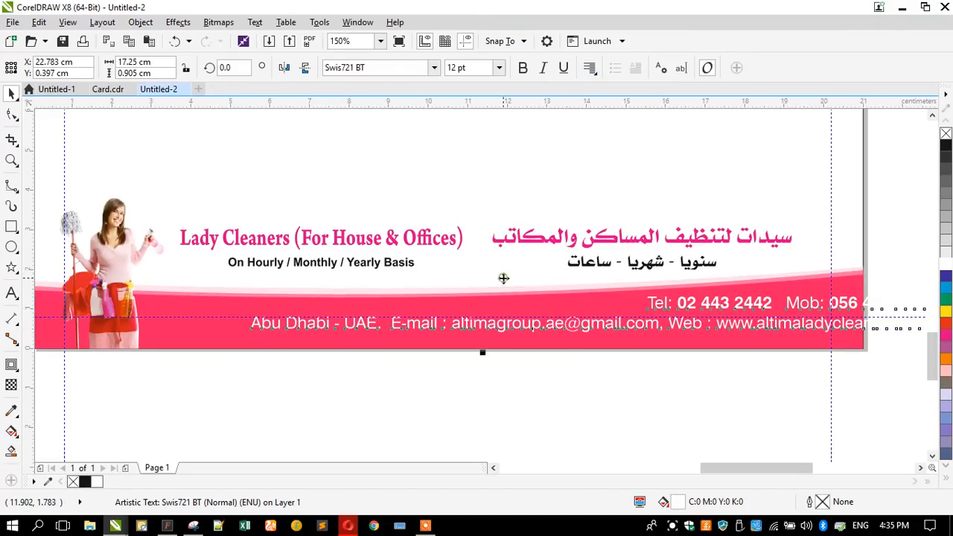
key("c")
left_click(505, 383)
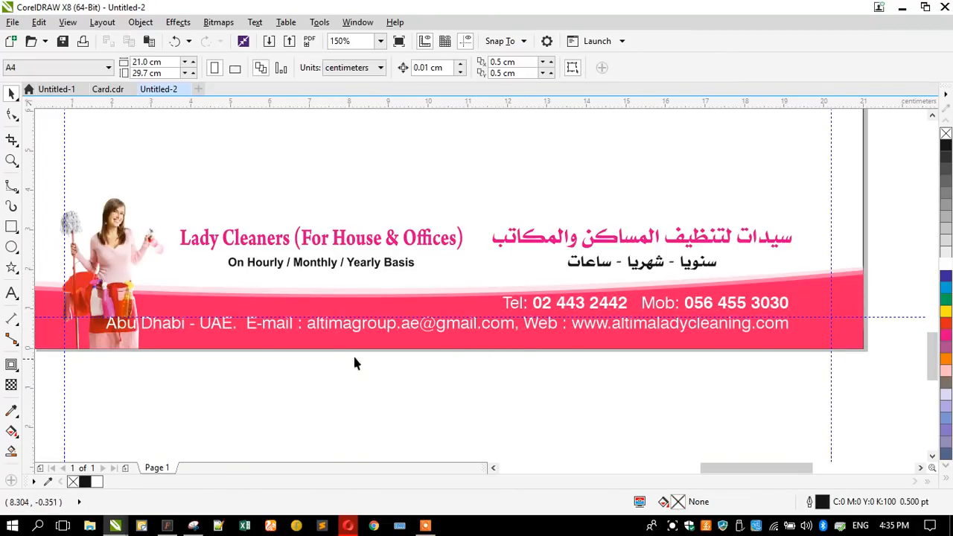
left_click_drag(346, 331, 387, 326)
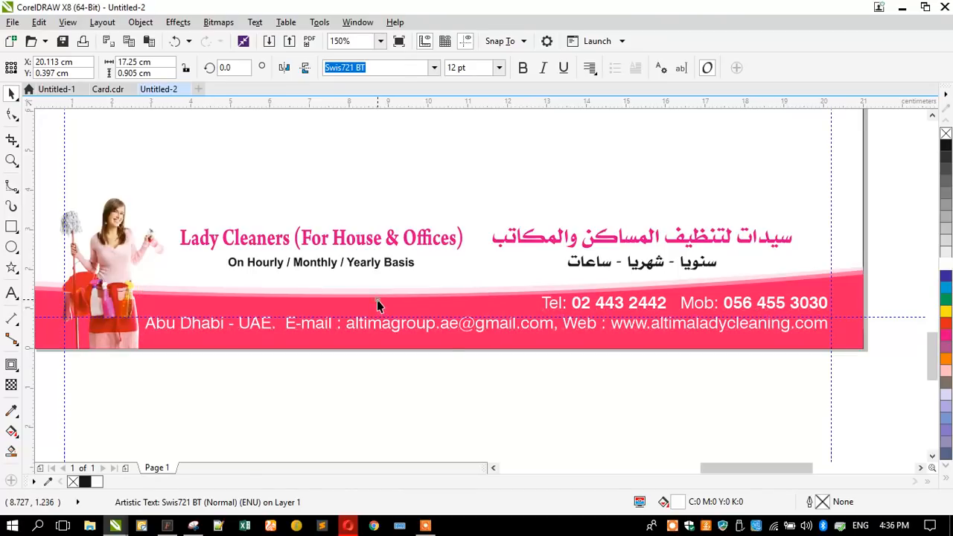
Step: Stretch the footer wave band upward to a height of about 2.3 cm
left_click(377, 299)
left_click_drag(446, 261, 447, 251)
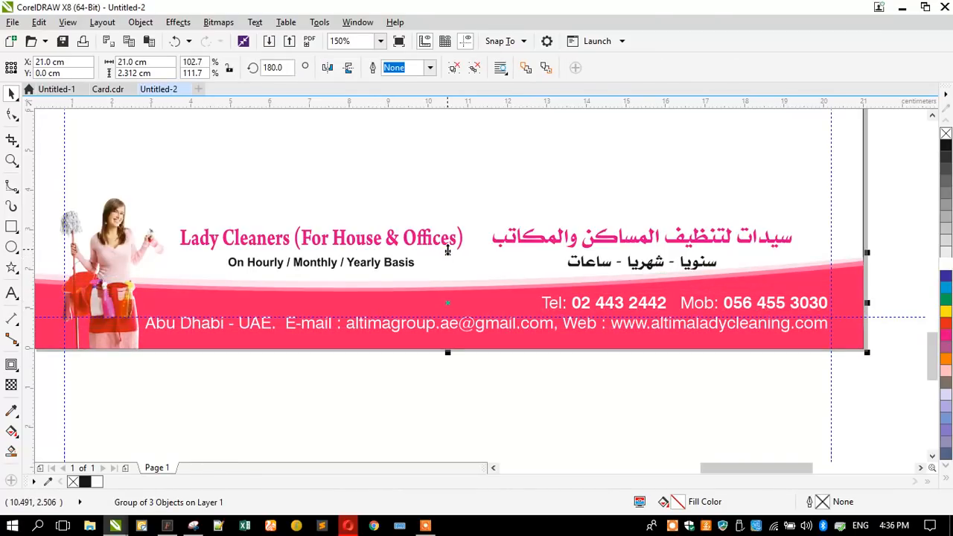
Step: Nudge the English and Arabic Lady Cleaners slogans slightly upward, clear of the footer band
left_click(332, 396)
left_click_drag(885, 205, 162, 305)
key("Up")
key("Up")
key("Up")
key("Up")
key("Up")
key("Up")
key("Up")
key("Up")
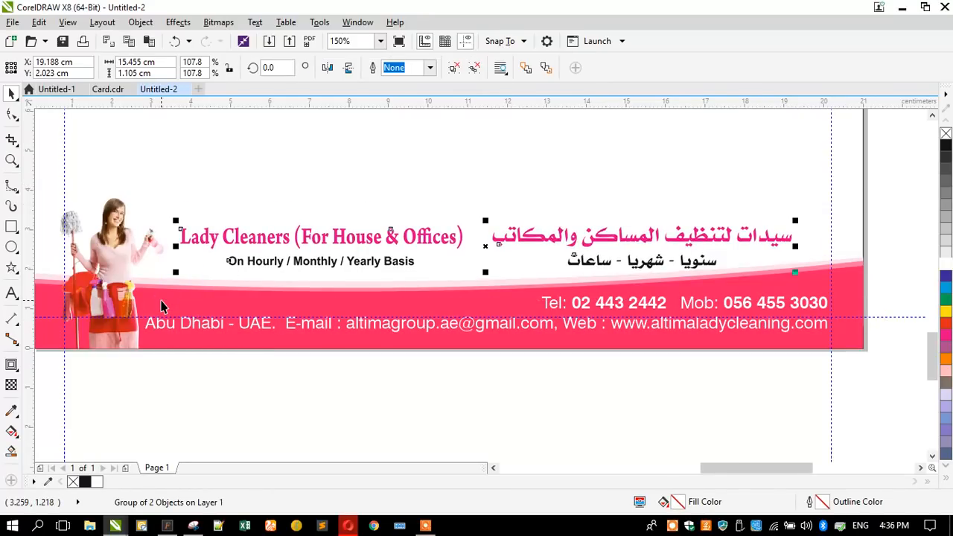
Step: Mirror the footer band horizontally and align it to the right edge of the page frame
left_click(163, 291)
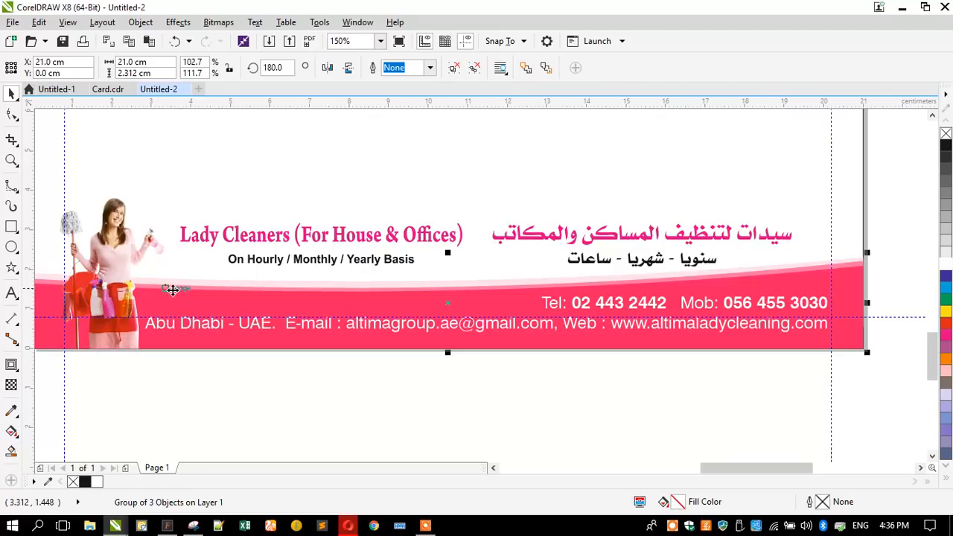
left_click(327, 67)
left_click(322, 183, "shift")
key("r")
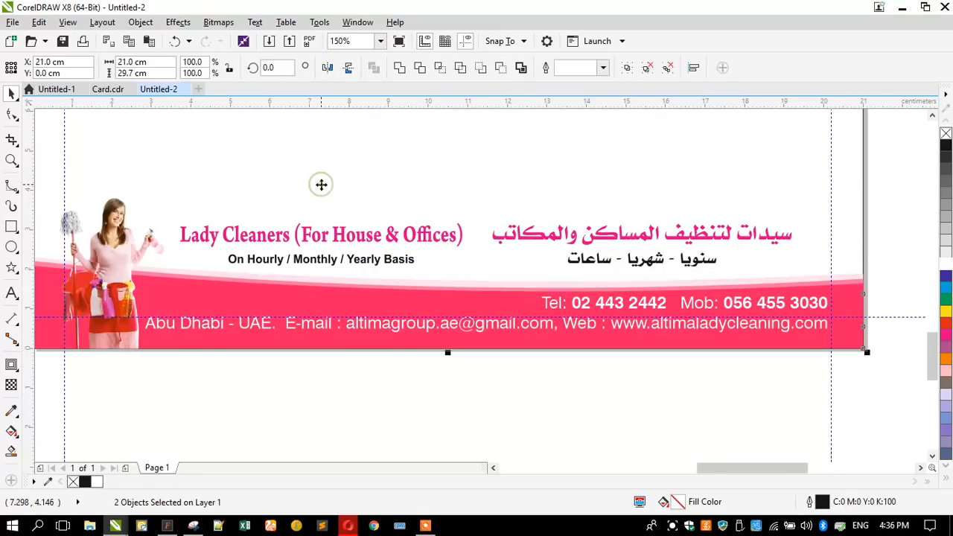
left_click(478, 390)
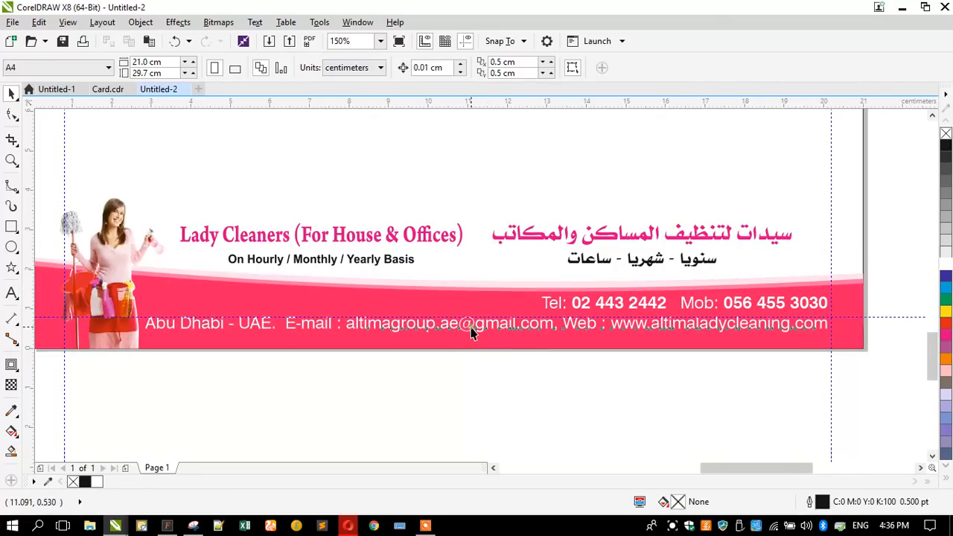
Step: Try left alignment on the footer contact text, and set its lines to centre alignment
left_click(472, 328)
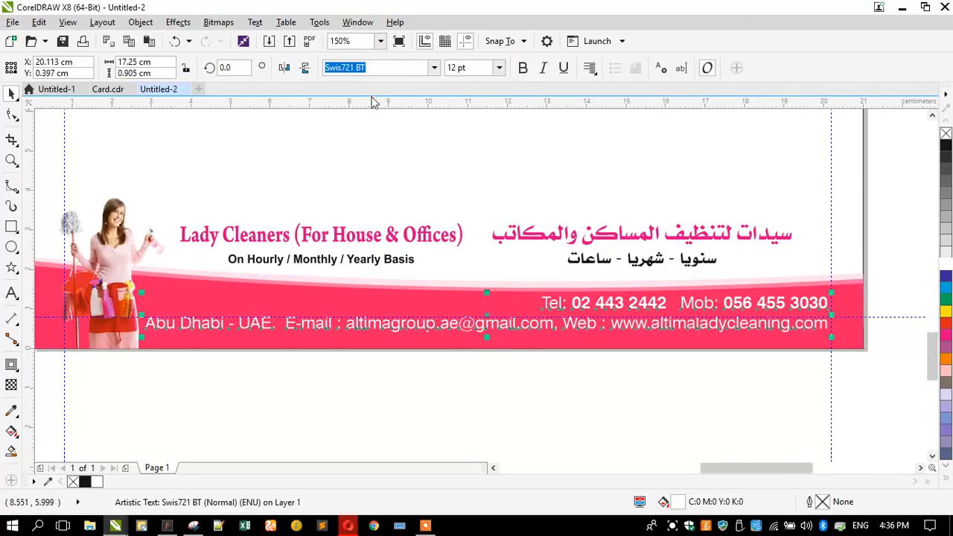
left_click(589, 68)
left_click(589, 102)
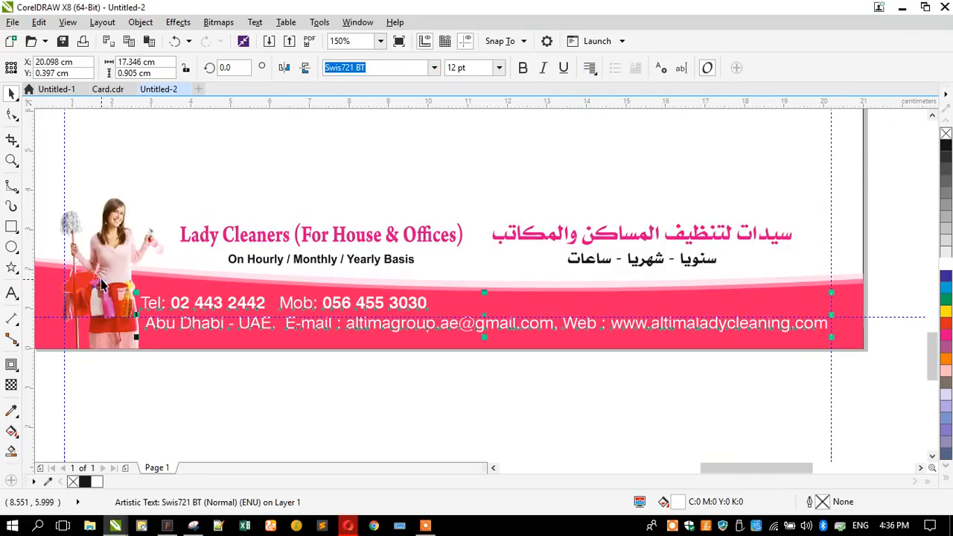
left_click(589, 68)
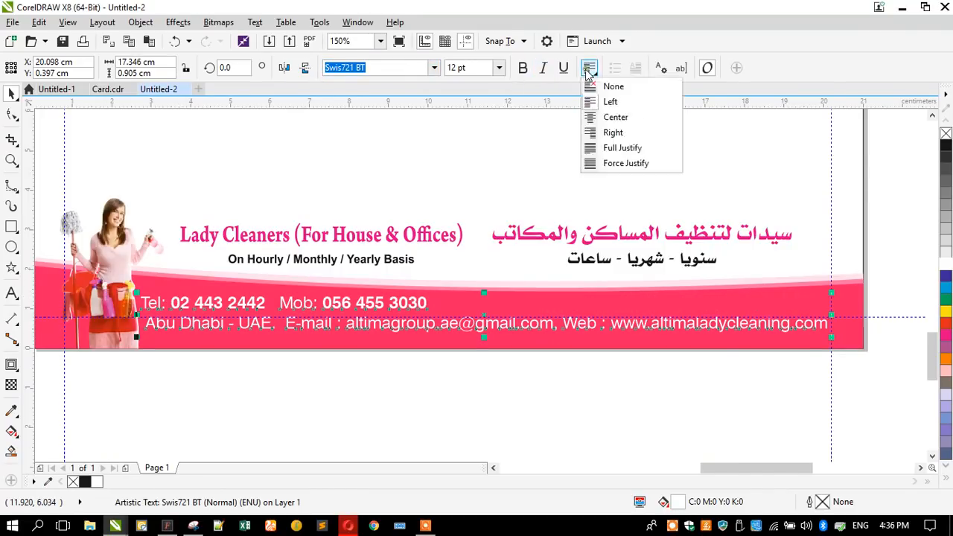
left_click(595, 118)
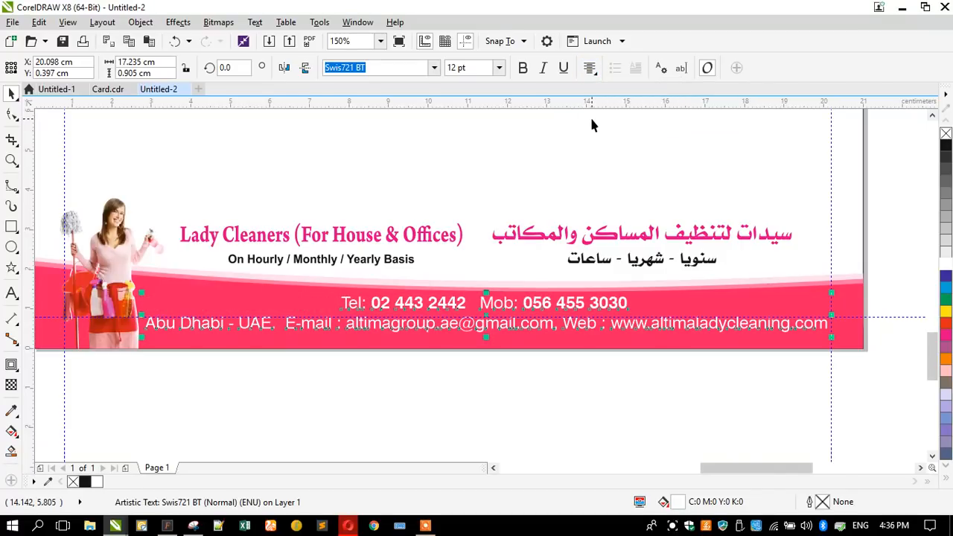
Step: Mirror the footer band horizontally again and centre it on the page frame
scroll(397, 266, "down", 2)
left_click(352, 230)
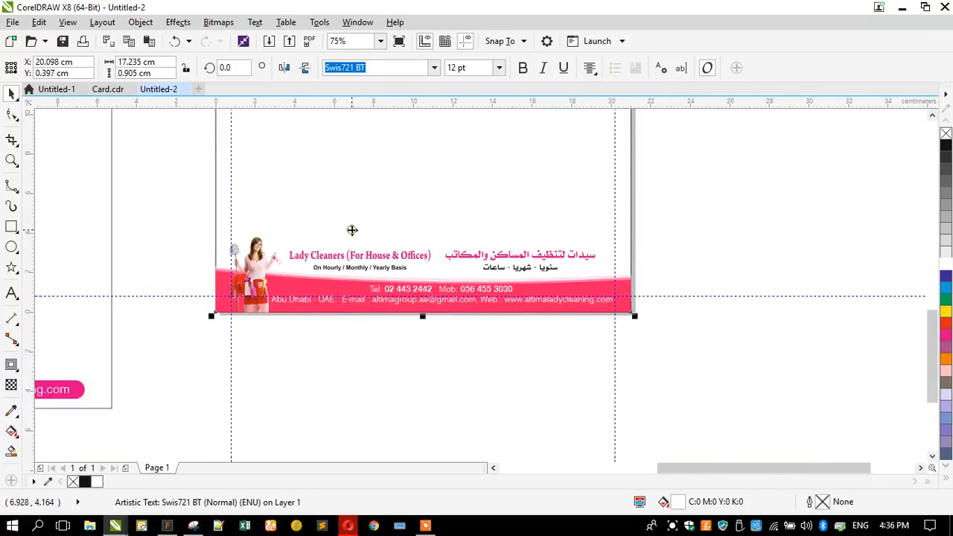
left_click(183, 265)
left_click(222, 269)
left_click(326, 75)
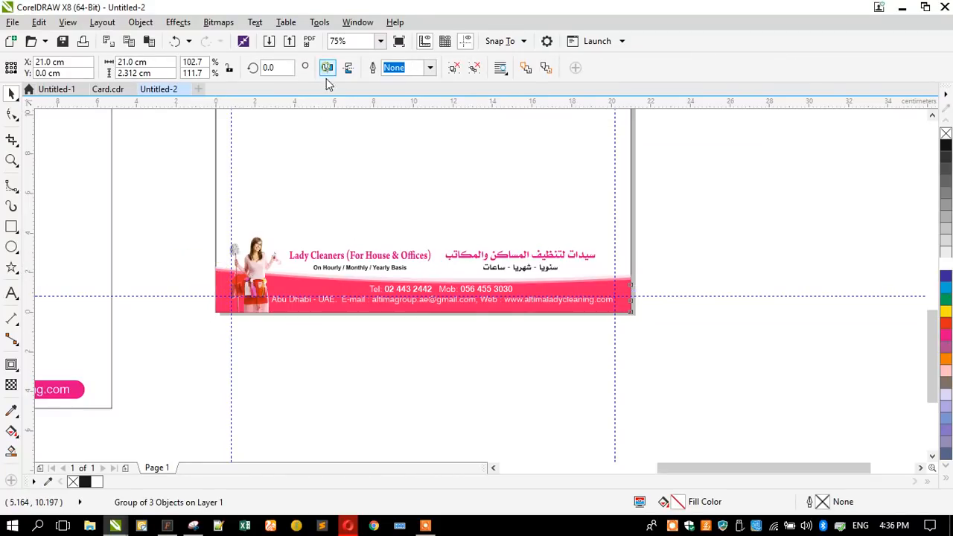
left_click(315, 185, "shift")
key("c")
left_click(174, 237)
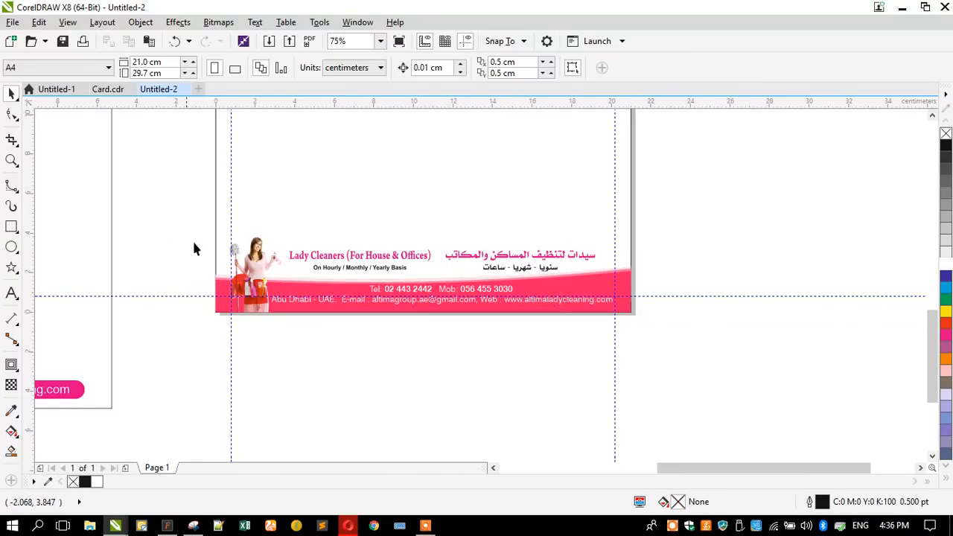
Step: Delete the two vertical and two horizontal margin guidelines around the flyer
left_click(236, 209)
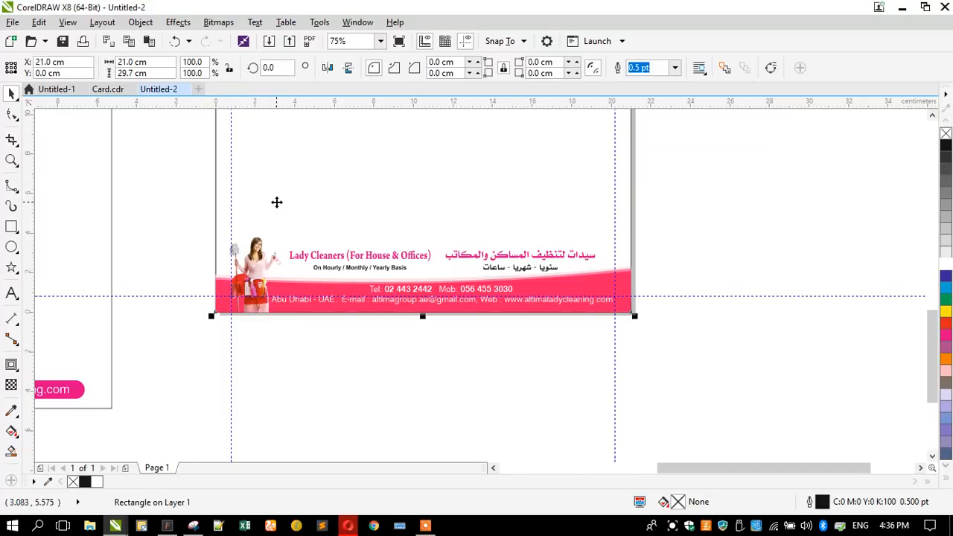
key("shift+F4")
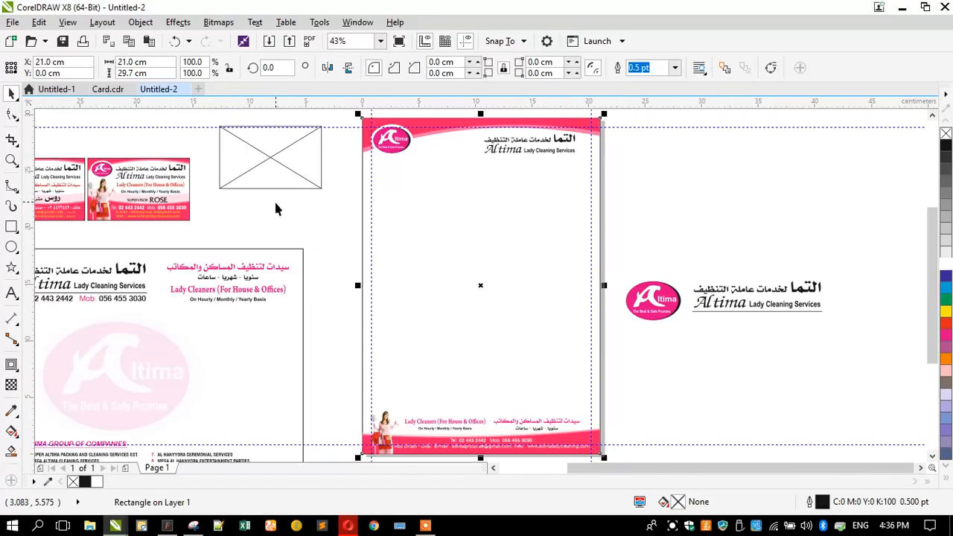
left_click(318, 247)
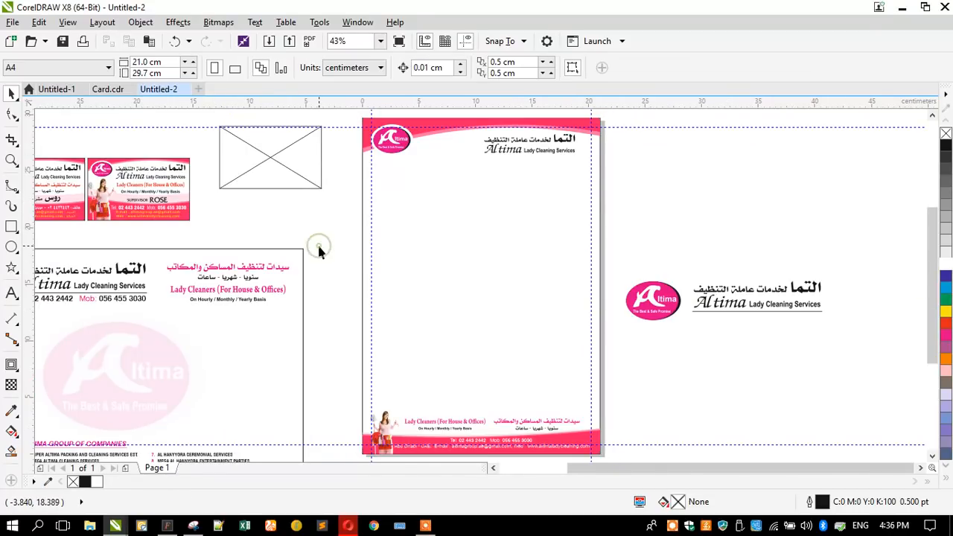
left_click(372, 257)
key("Delete")
left_click(589, 221)
key("Delete")
left_click(508, 127)
key("Delete")
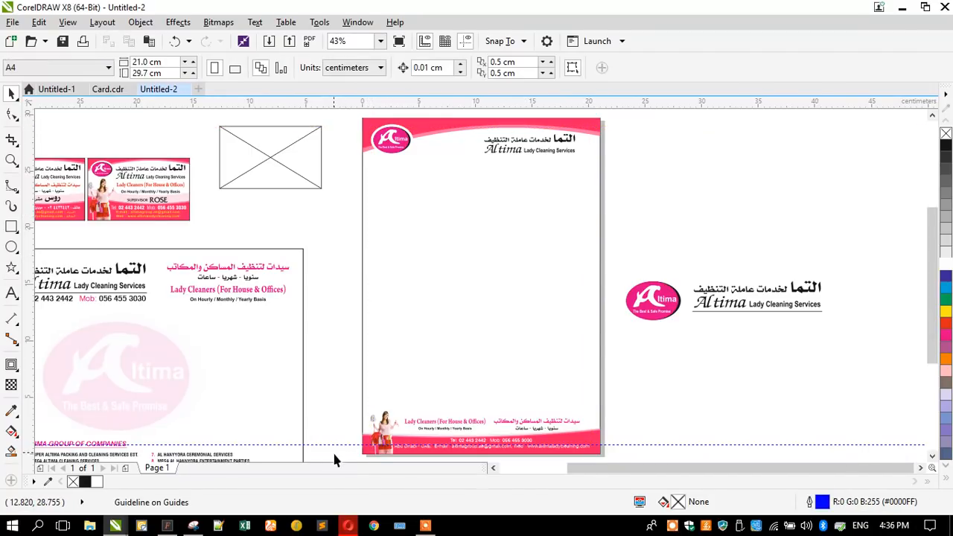
left_click(350, 445)
key("Delete")
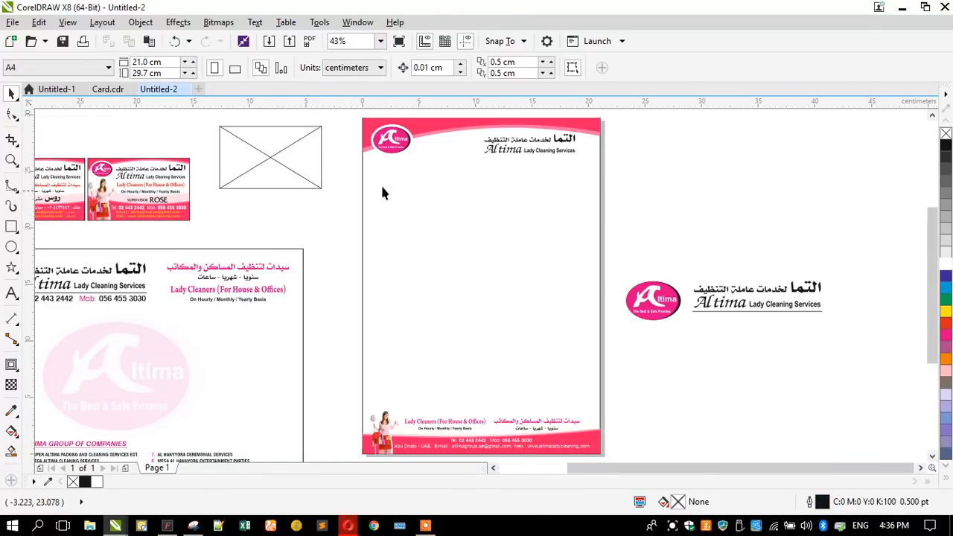
Step: Enlarge the bilingual company name in the header to about 9 cm wide
left_click(492, 149)
left_click_drag(474, 162, 459, 161)
Step: Lower the top edge nodes of the header band's dark pink shape by 0.12 cm
scroll(395, 179, "down", 3)
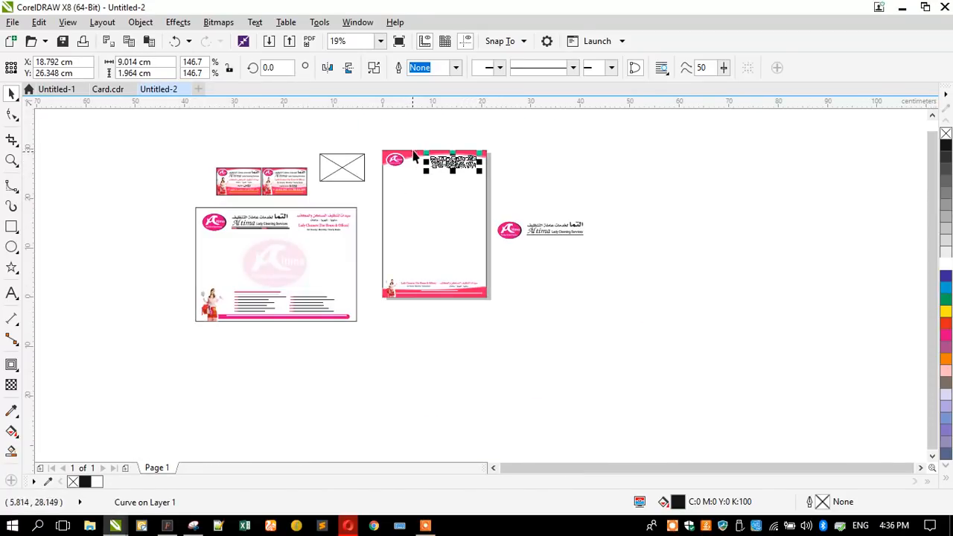
scroll(396, 179, "up", 5)
left_click(399, 180, "ctrl")
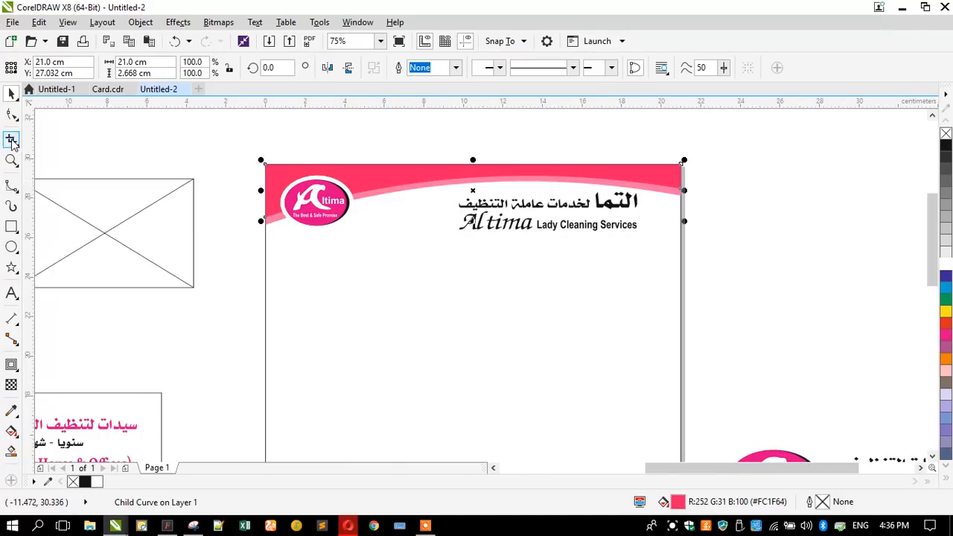
left_click(12, 114)
left_click_drag(239, 144, 711, 177)
key("Down")
key("Down")
key("Down")
key("Down")
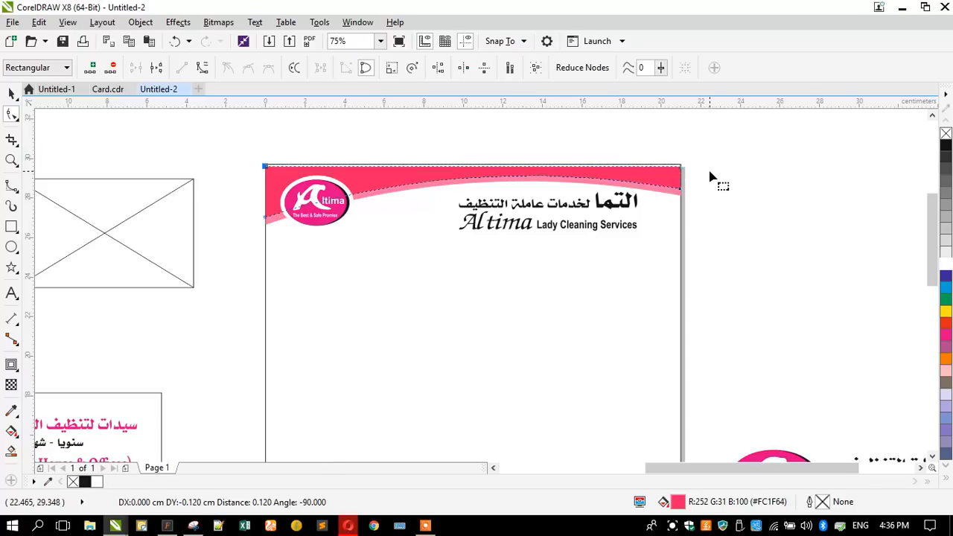
Step: Align the header band with the top edge of the page frame
left_click(10, 94)
left_click(178, 143)
left_click(273, 222)
left_click(267, 283, "shift")
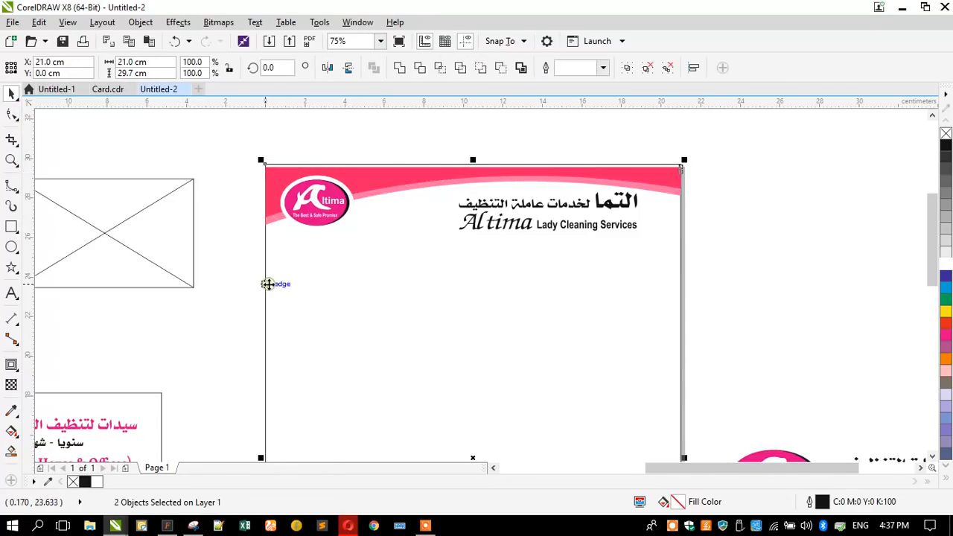
key("t")
left_click(231, 240)
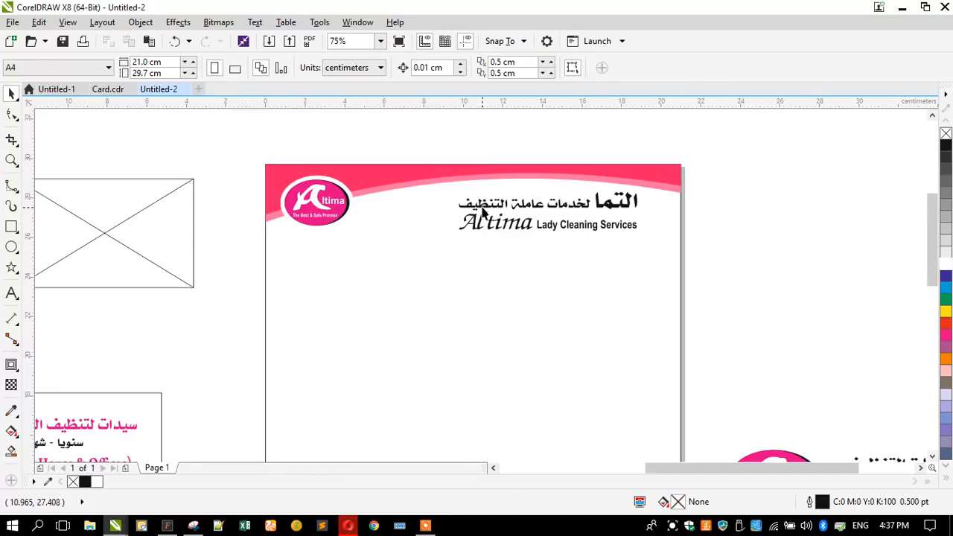
Step: Move the header company name slightly up toward the wave band
left_click(551, 206)
scroll(557, 202, "up", 2)
left_click_drag(559, 205, 562, 195)
Step: Try aligning the company name with the oval logo, and undo the alignment
left_click(105, 207, "shift")
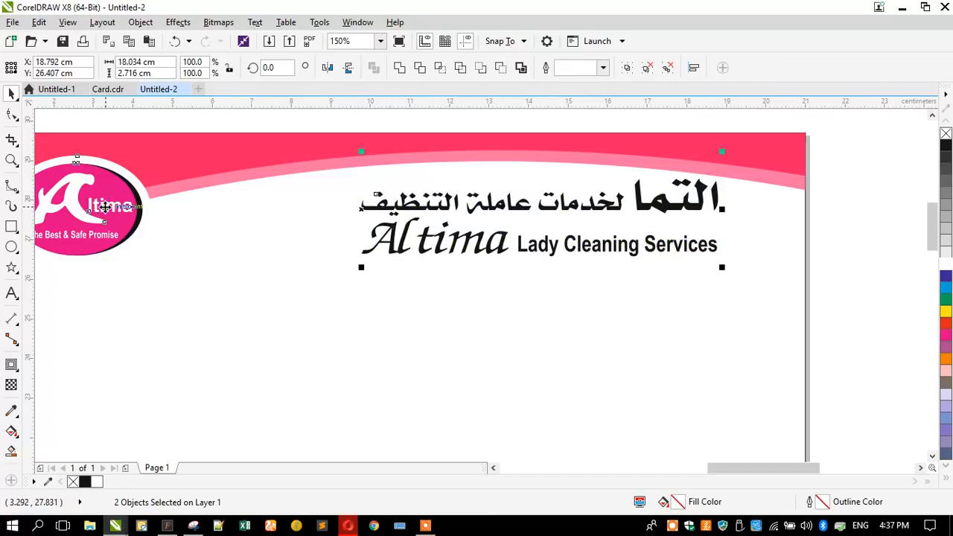
key("c")
key("ctrl+z")
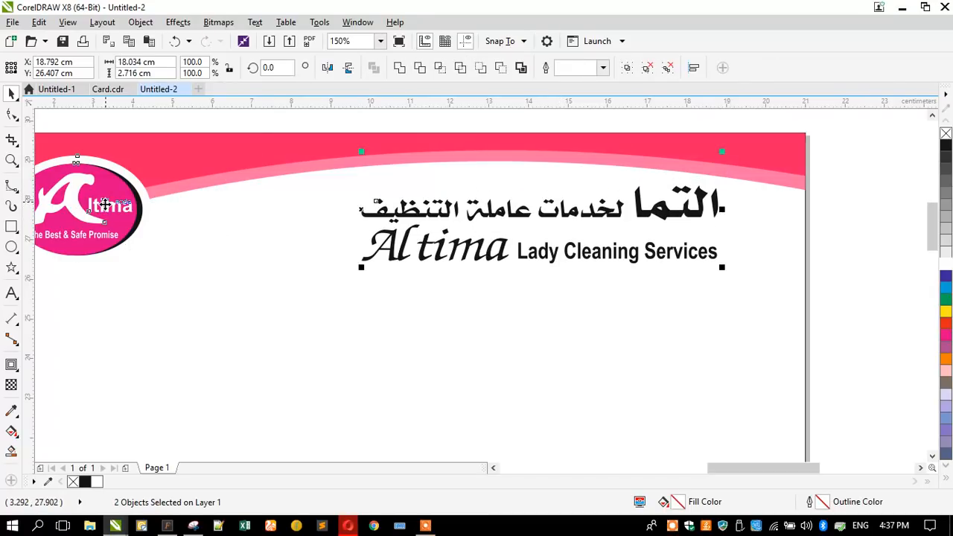
left_click(418, 121)
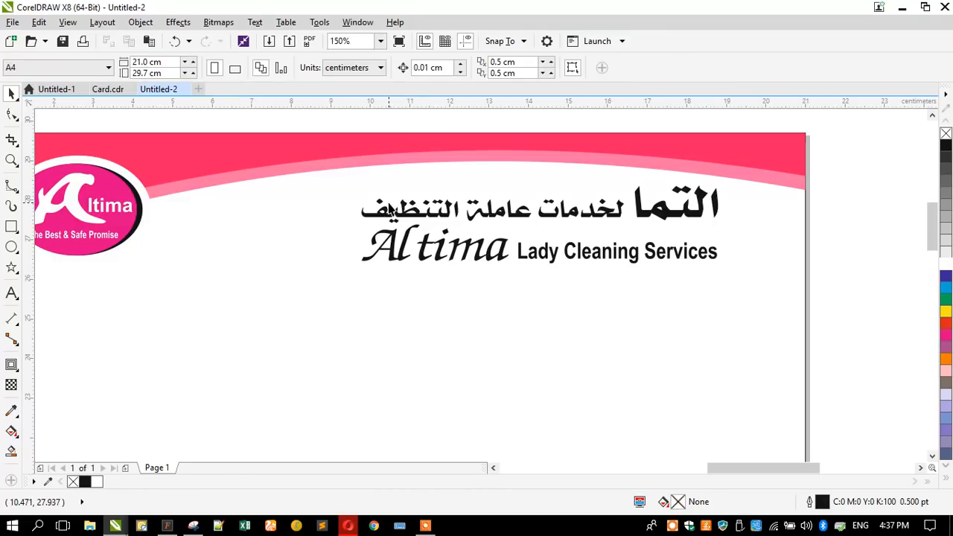
key("ctrl+z")
Step: Delete the spare logo and company name artwork lying beside the flyer page
scroll(455, 189, "down", 1)
scroll(456, 183, "down", 1)
left_click(335, 140)
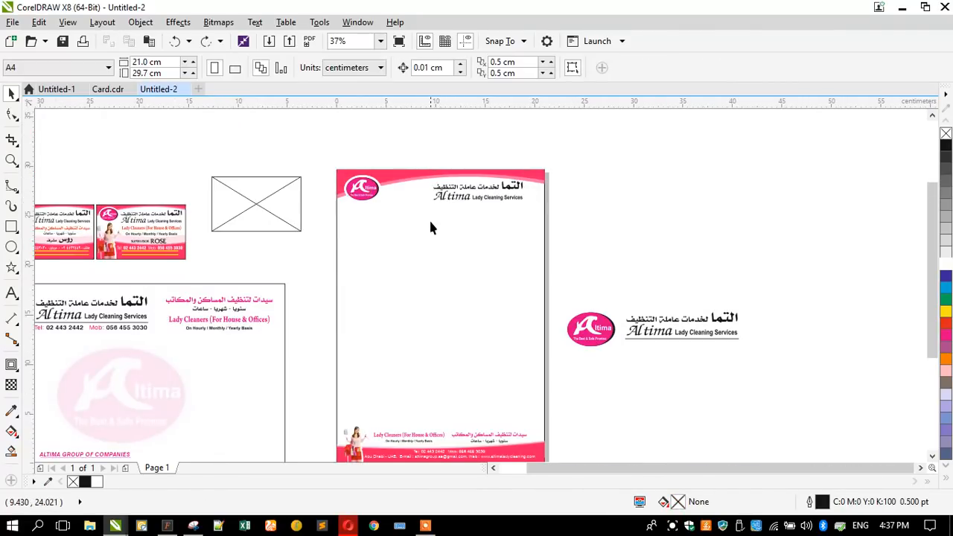
scroll(375, 177, "down", 1)
scroll(474, 254, "up", 1)
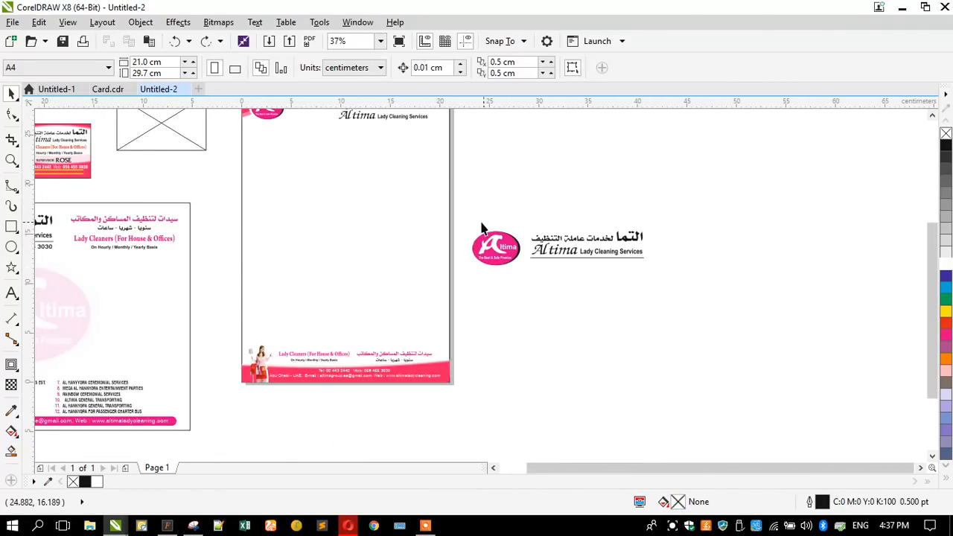
left_click_drag(469, 223, 700, 293)
key("Delete")
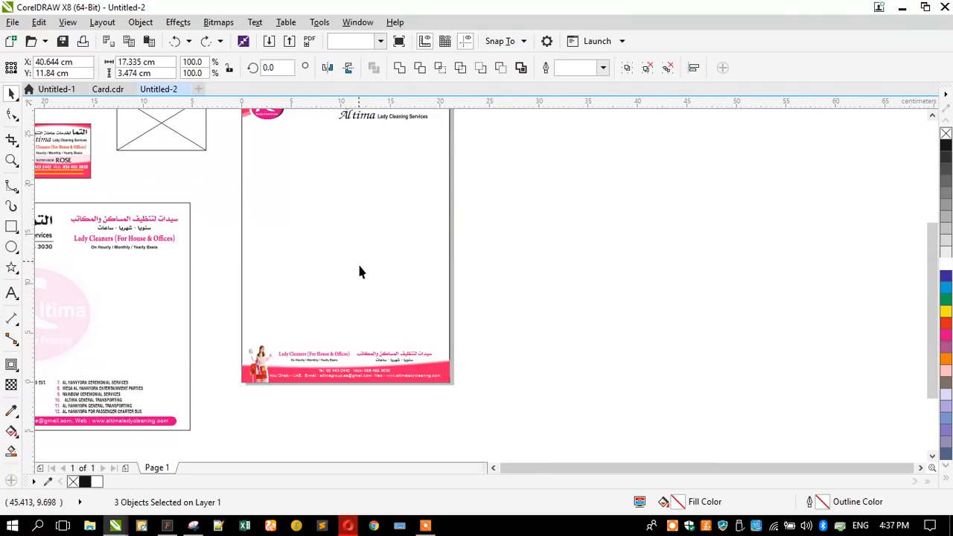
Step: Move the complete flyer artwork about 59 cm horizontally off the page into the empty pasteboard area on its right
scroll(394, 301, "down", 1)
left_click_drag(417, 334, 299, 148)
left_click_drag(353, 280, 645, 244)
left_click(532, 245)
scroll(618, 278, "up", 1)
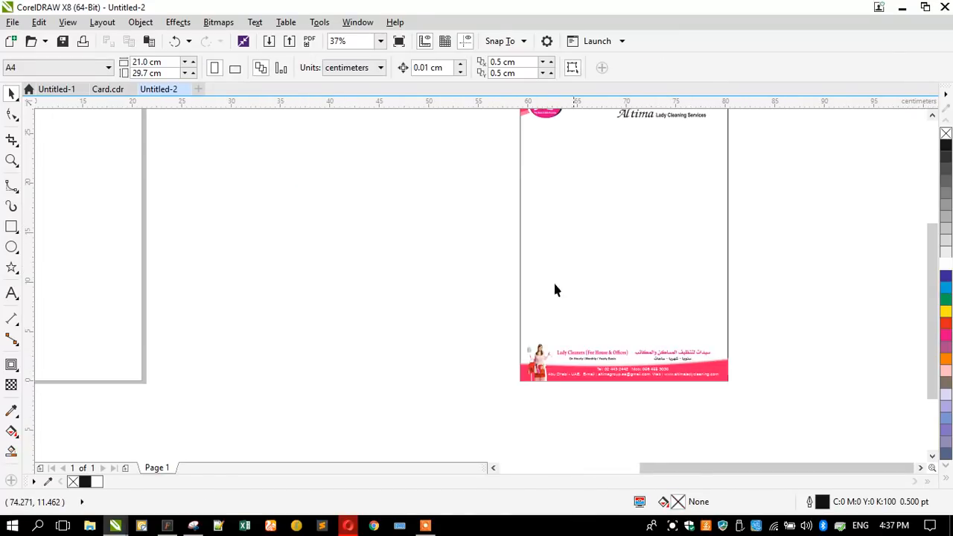
scroll(525, 332, "down", 1)
left_click_drag(526, 371, 694, 176)
scroll(540, 179, "up", 1)
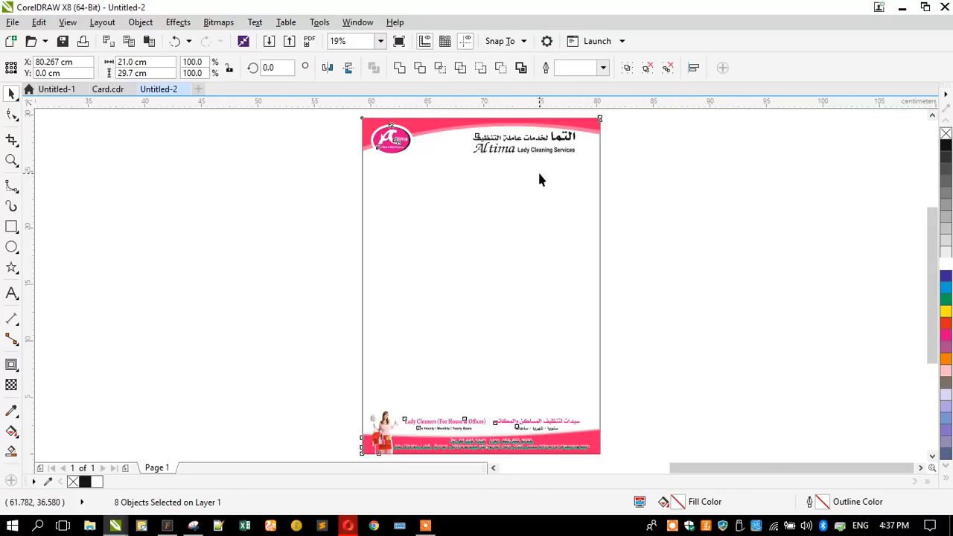
left_click(282, 215)
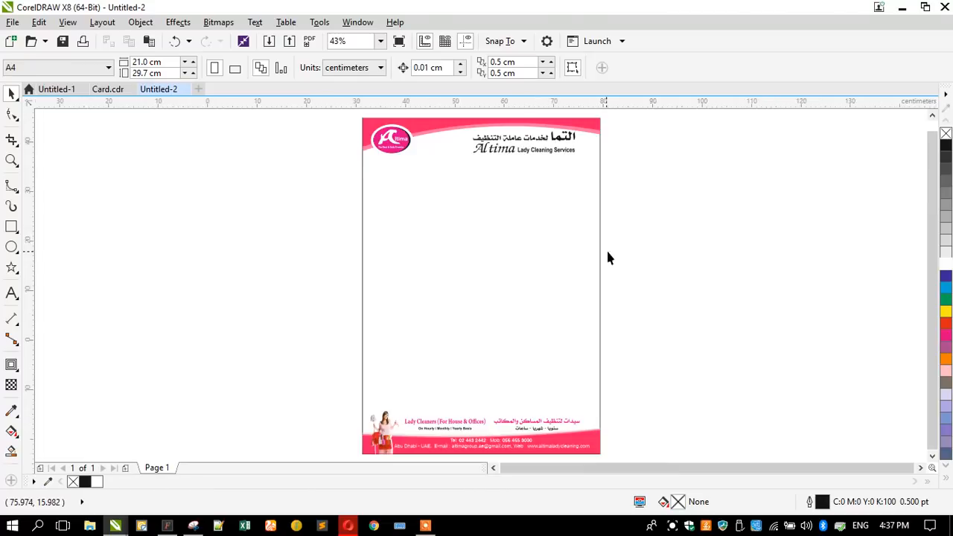
Step: Move the translucent white oval and the large Altima logo out of the envelope artwork toward the flyer
scroll(608, 258, "down", 1)
left_click_drag(124, 291, 332, 308)
left_click(117, 296)
left_click_drag(117, 301, 424, 303)
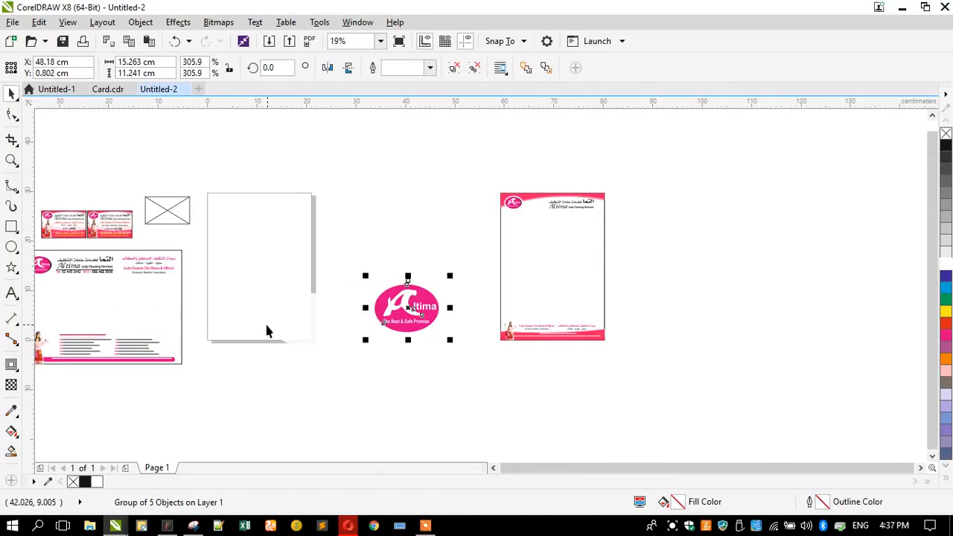
Step: Centre the translucent white oval horizontally and vertically over the large Altima logo to fade it
left_click(265, 321)
left_click(388, 287)
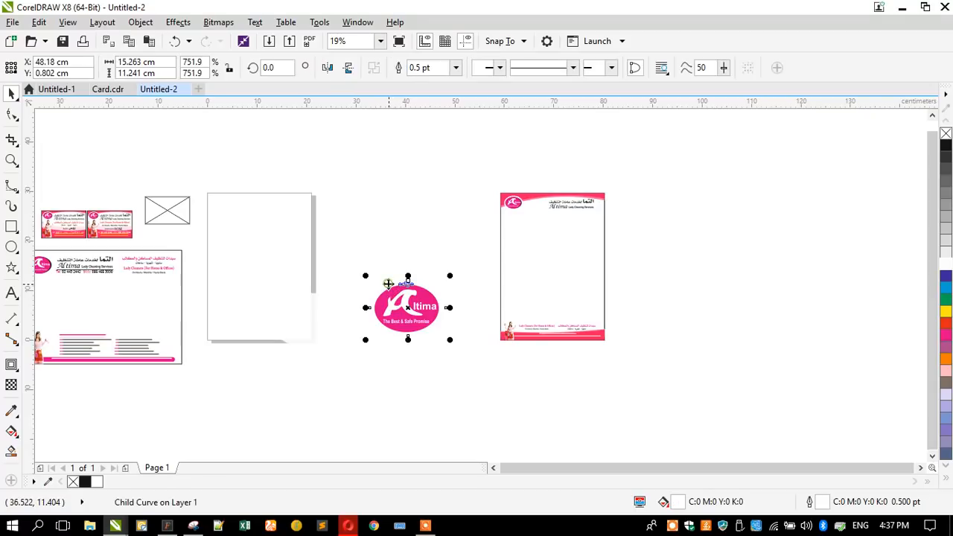
left_click(383, 284)
left_click(317, 325)
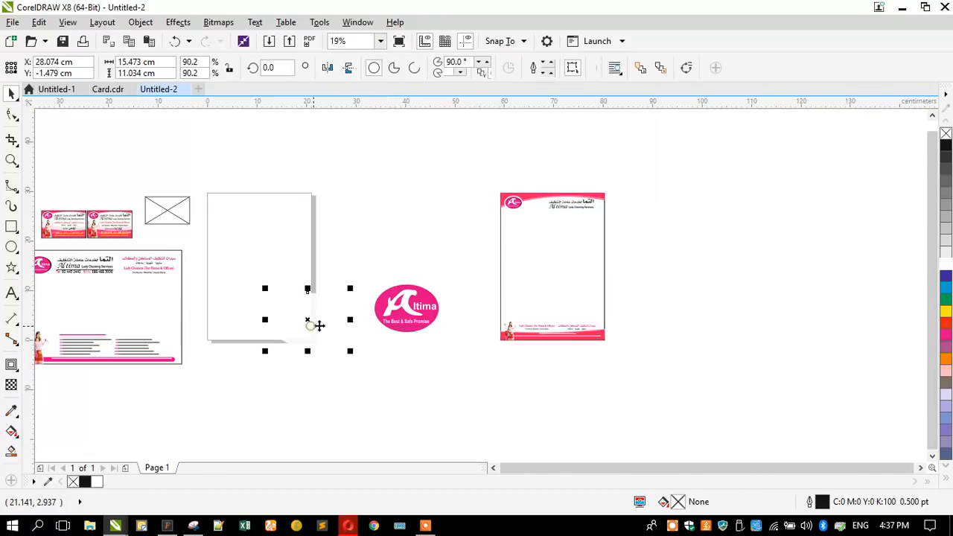
left_click(402, 302, "shift")
key("c")
key("e")
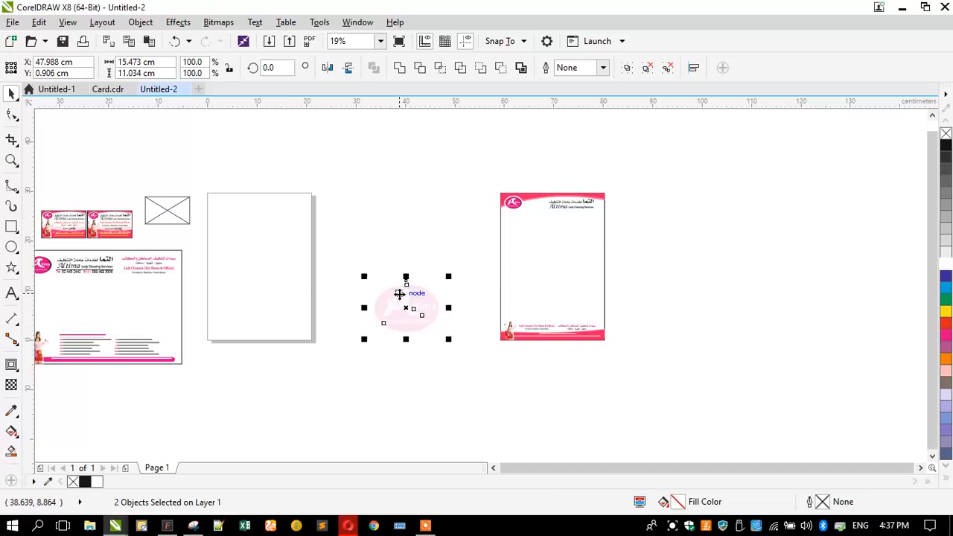
Step: Centre the faded Altima logo and its white oval horizontally and vertically on the flyer as a watermark
left_click(542, 266, "shift")
key("c")
key("e")
left_click(440, 264)
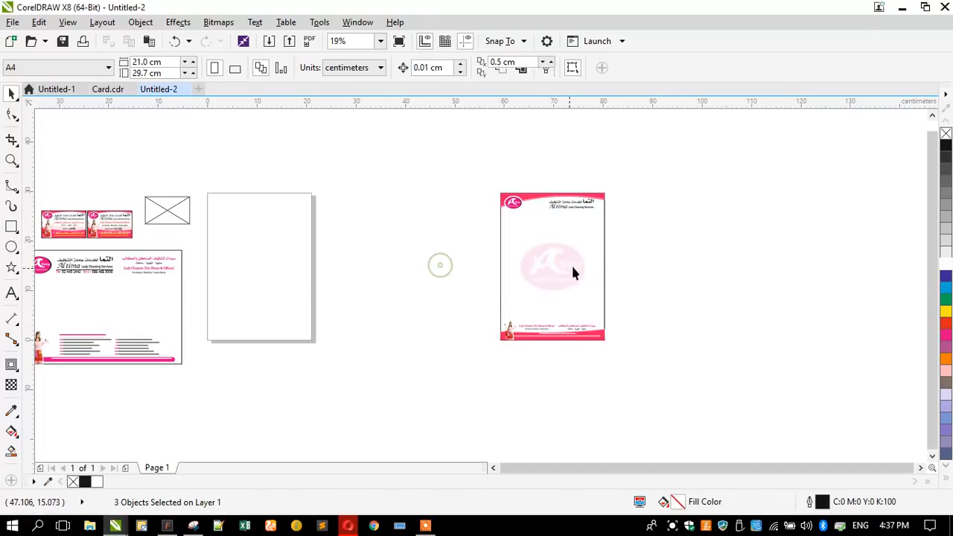
Step: Examine the faded logo watermark and its placement within the complete flyer
scroll(604, 260, "up", 2)
left_click(384, 231)
scroll(536, 240, "down", 2)
left_click(439, 236)
left_click_drag(459, 172, 598, 337)
key("shift+F2")
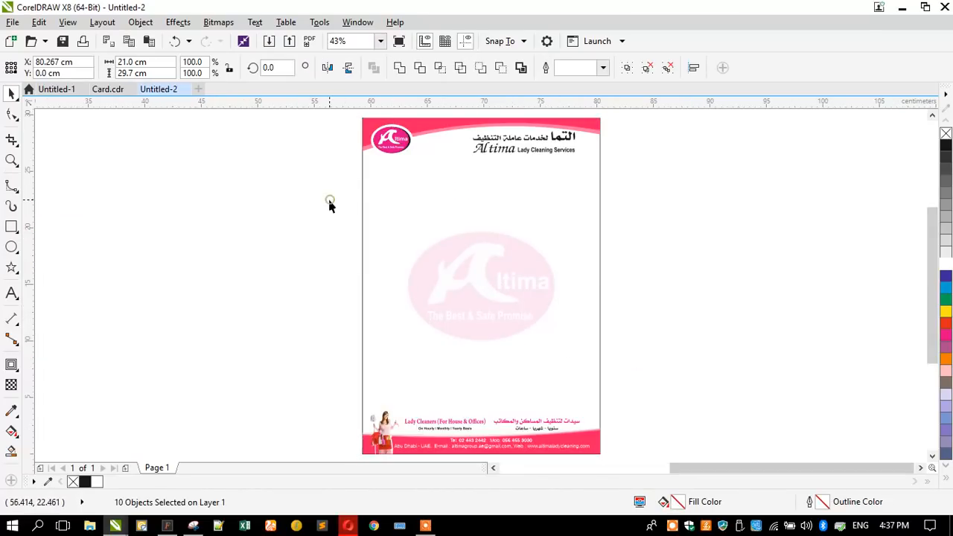
left_click(332, 205)
Step: Duplicate the blank page outline beside the flyer, and move both sheets about 52 cm horizontally away from the document page
scroll(402, 202, "down", 2)
left_click_drag(390, 198, 280, 187)
left_click_drag(253, 140, 551, 335)
left_click_drag(478, 287, 734, 284)
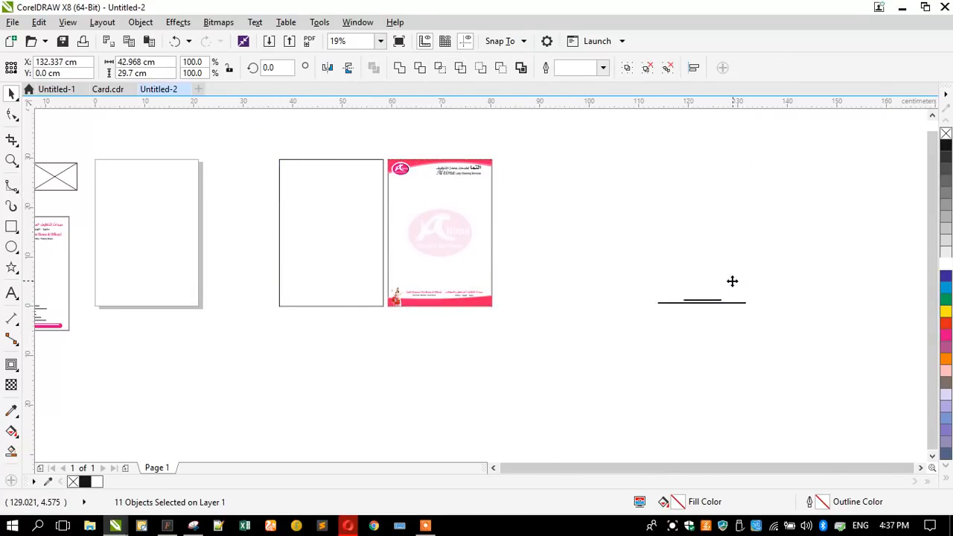
left_click(425, 253)
Step: Compare the original envelope artwork with the flyer's contact footer and overall layout
scroll(423, 252, "down", 1)
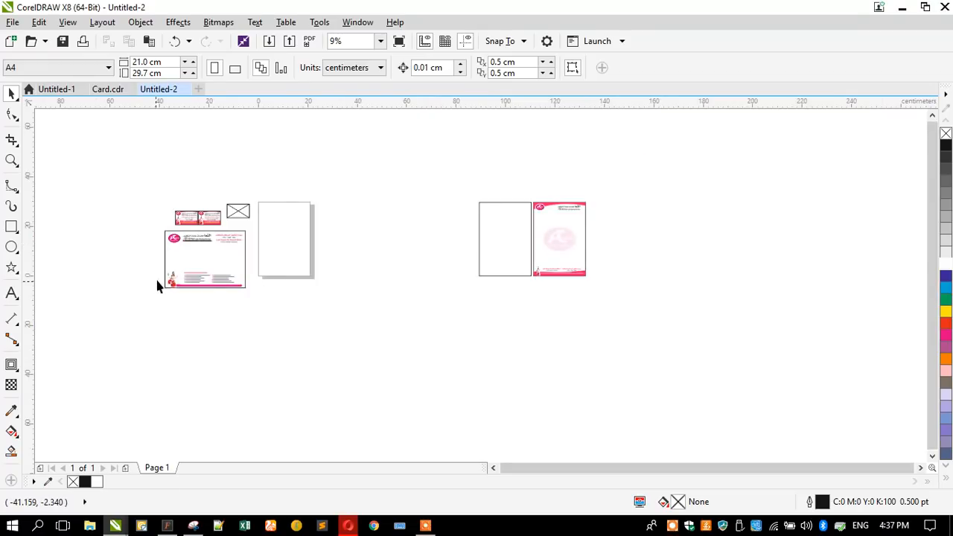
scroll(217, 281, "up", 1)
scroll(177, 297, "up", 1)
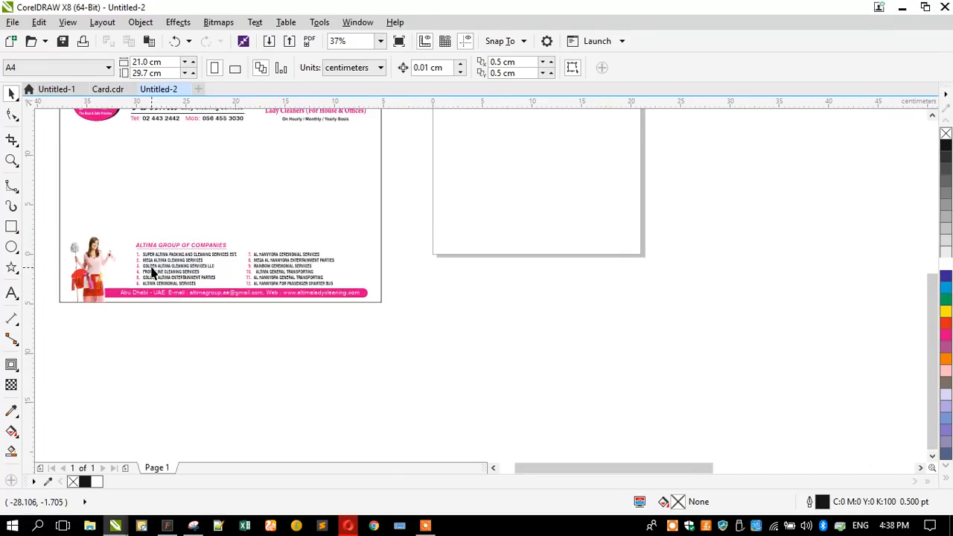
scroll(135, 283, "down", 1)
scroll(299, 277, "down", 1)
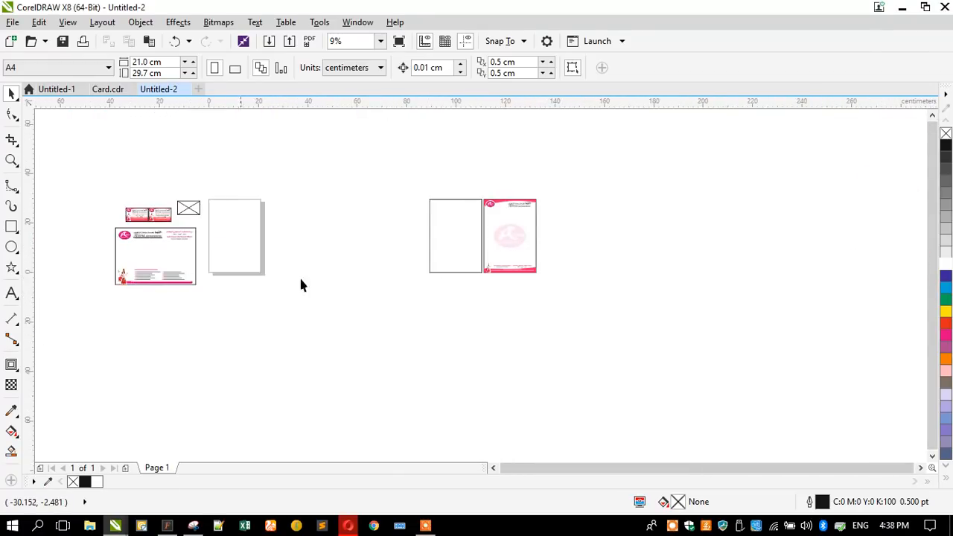
scroll(520, 271, "up", 2)
scroll(523, 271, "up", 1)
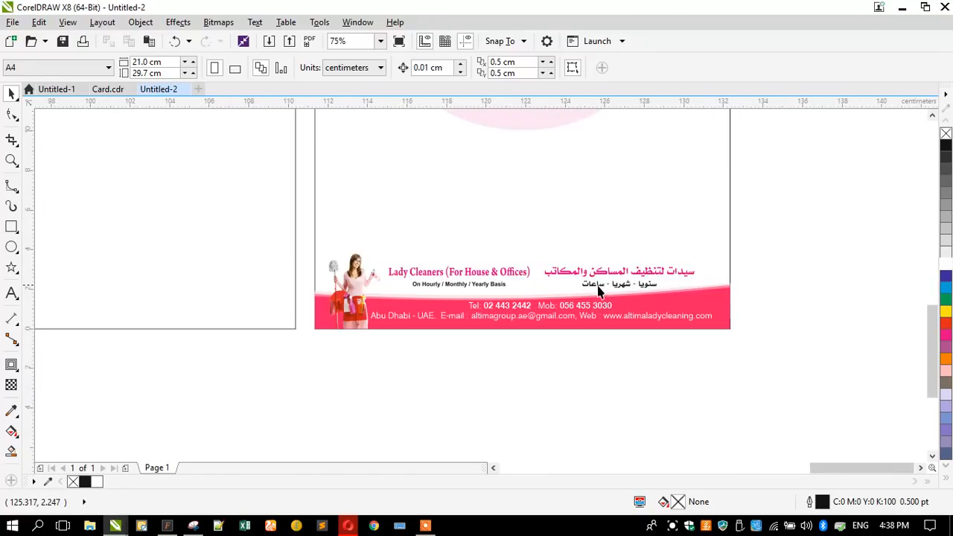
scroll(631, 296, "down", 1)
scroll(572, 326, "up", 1)
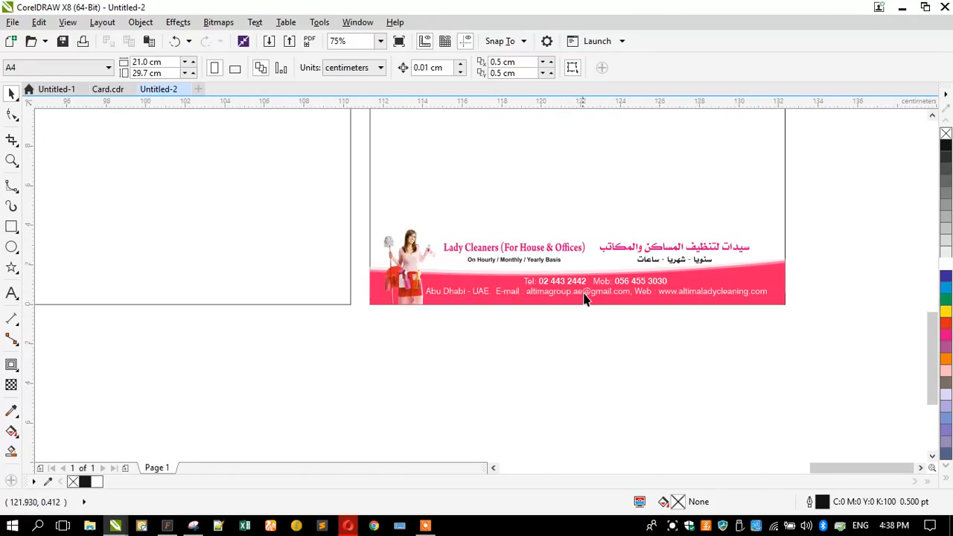
scroll(587, 295, "up", 1)
scroll(636, 320, "down", 3)
left_click_drag(419, 351, 788, 144)
key("shift+F2")
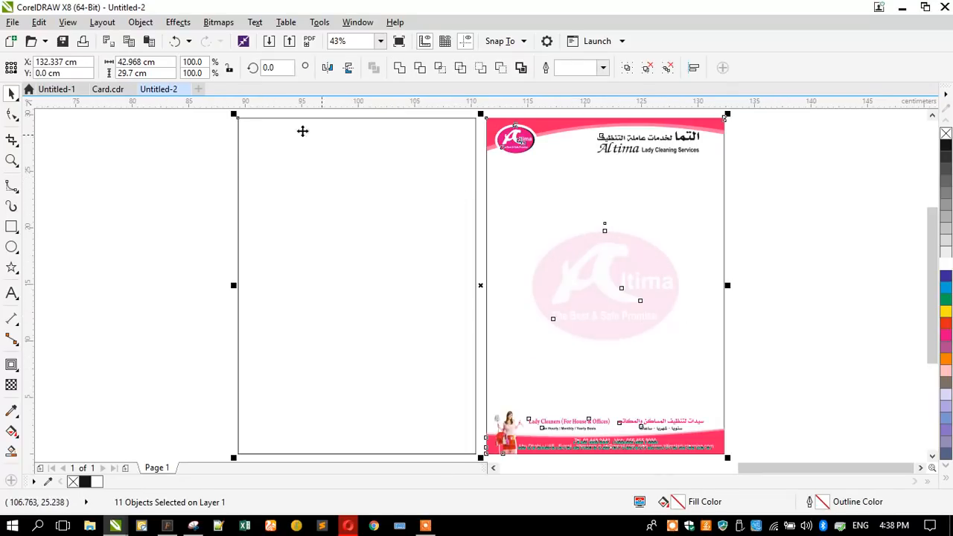
left_click(212, 157)
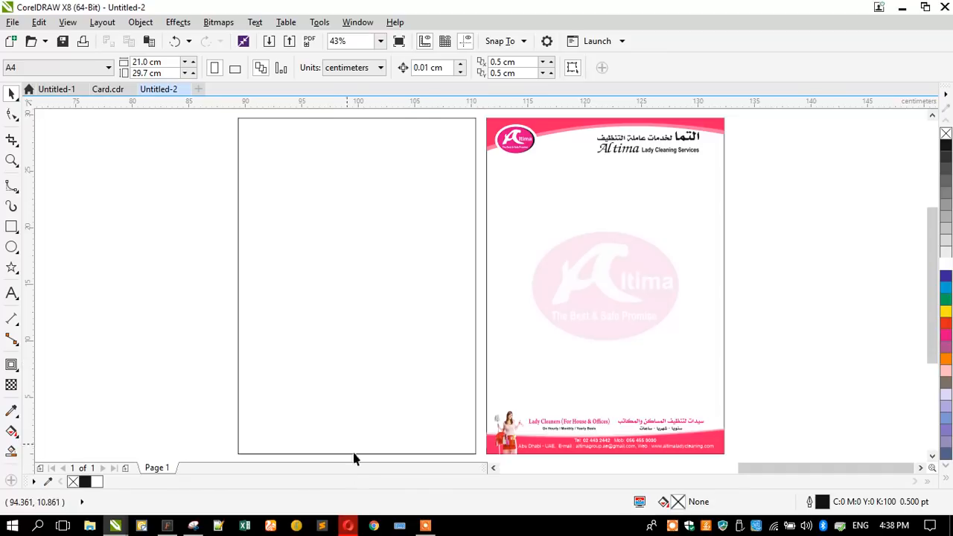
Step: Switch to the Opera browser and search the web for "letterhaed design"
left_click(348, 526)
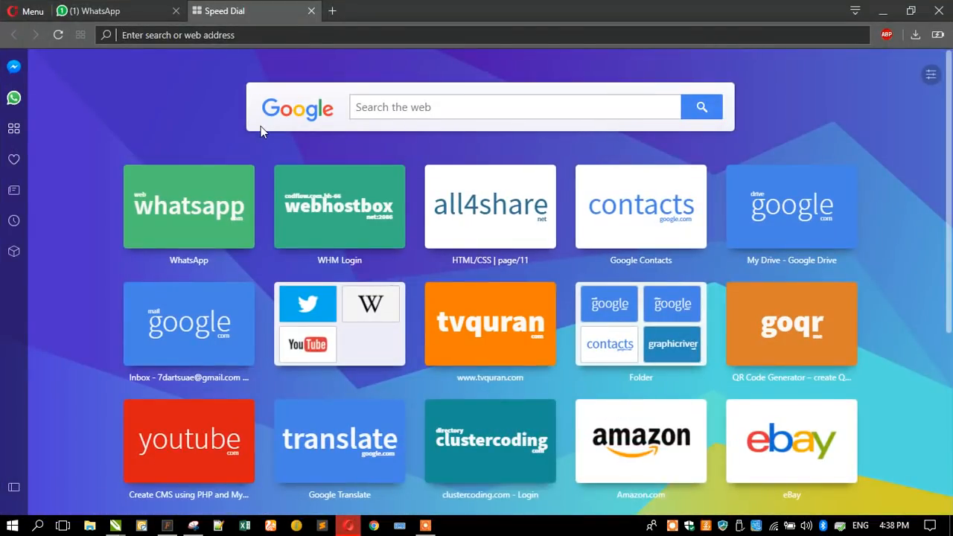
type("l")
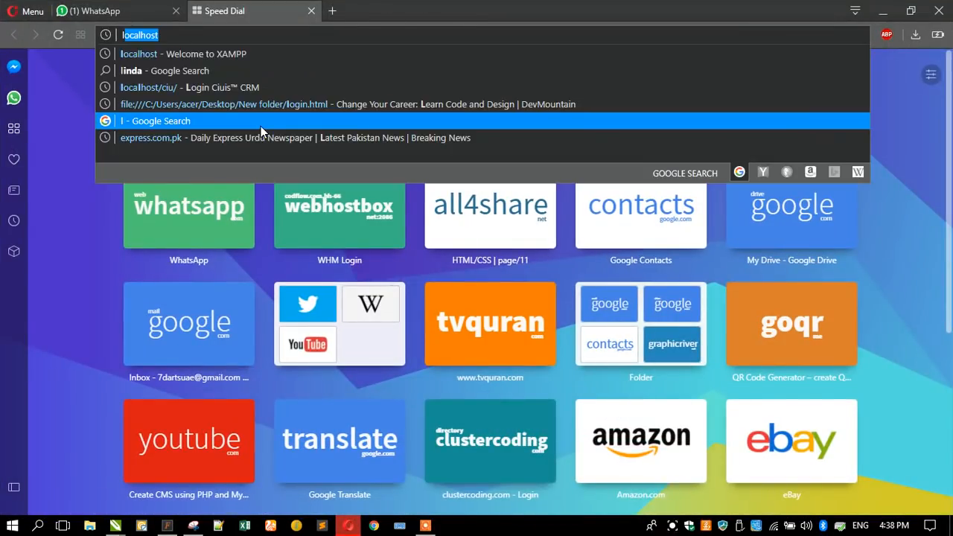
type("etterhae")
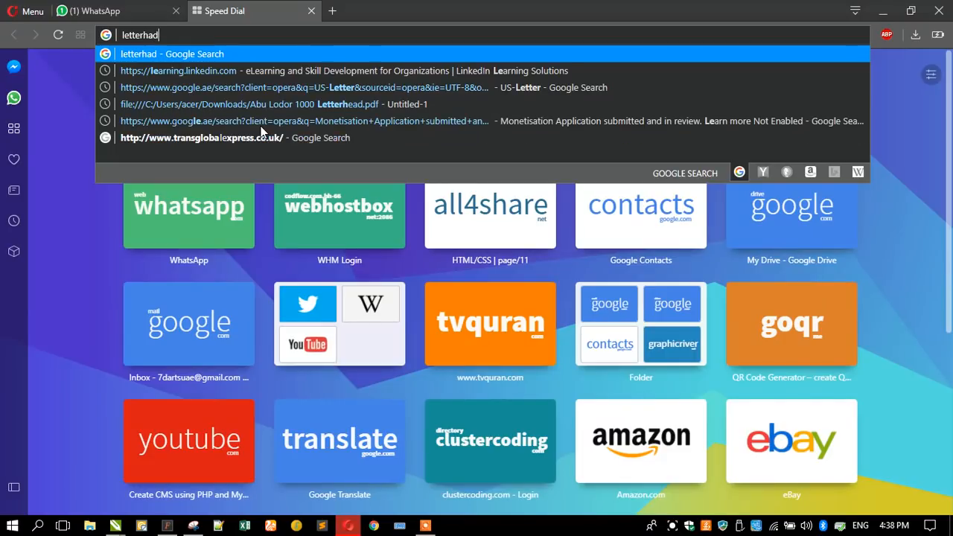
type("d design")
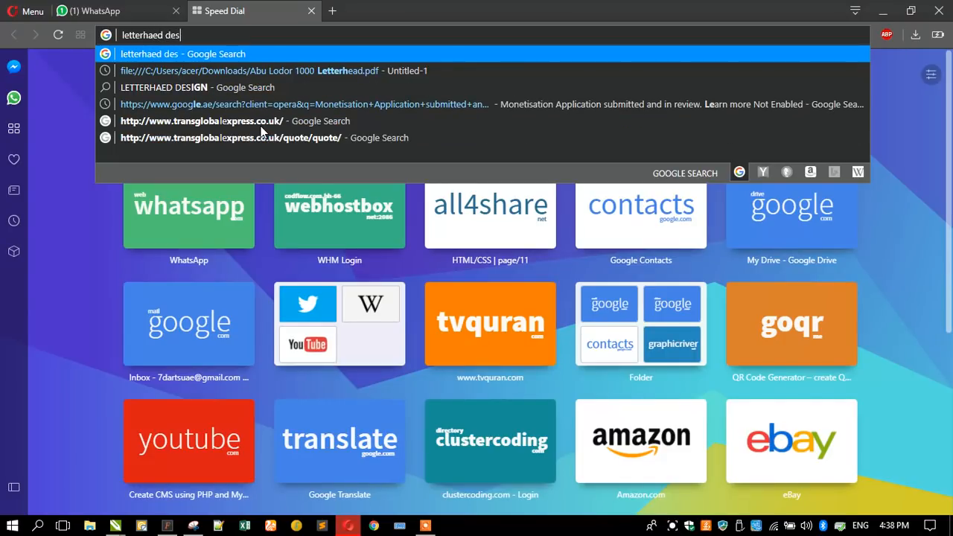
key("Return")
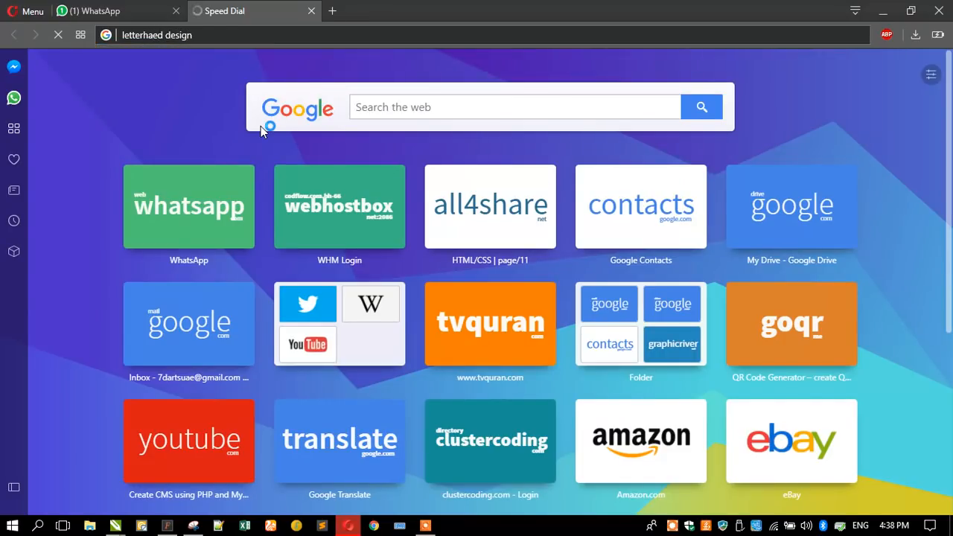
Step: Return to CorelDRAW and review the flyer and blank sheet against the original stationery artwork
left_click(883, 11)
scroll(333, 208, "down", 4)
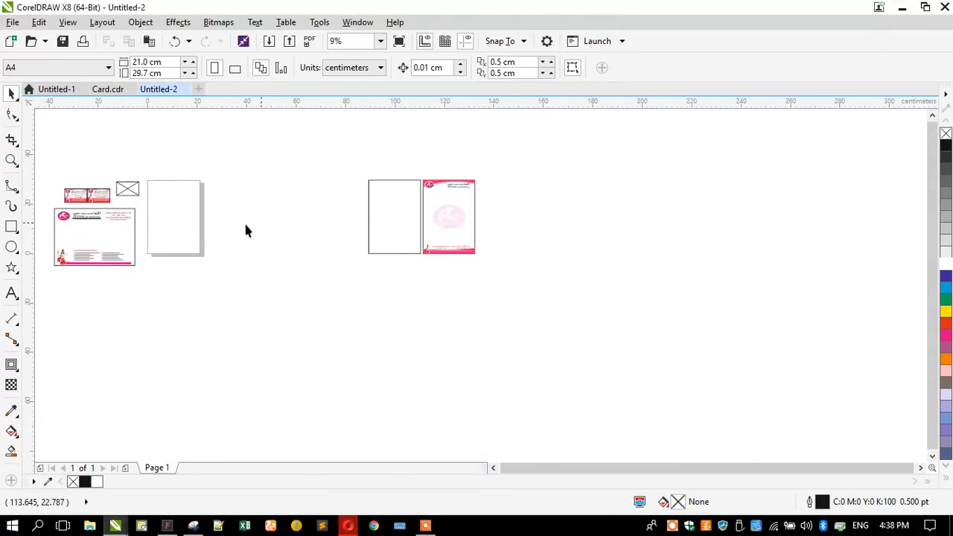
scroll(153, 208, "up", 2)
scroll(506, 190, "down", 2)
left_click_drag(531, 163, 734, 274)
key("shift+F2")
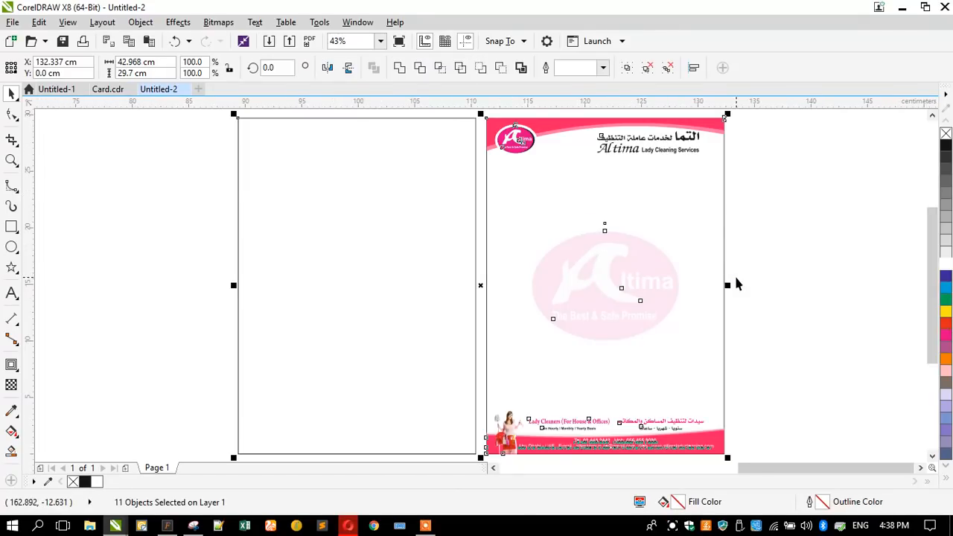
left_click(775, 243)
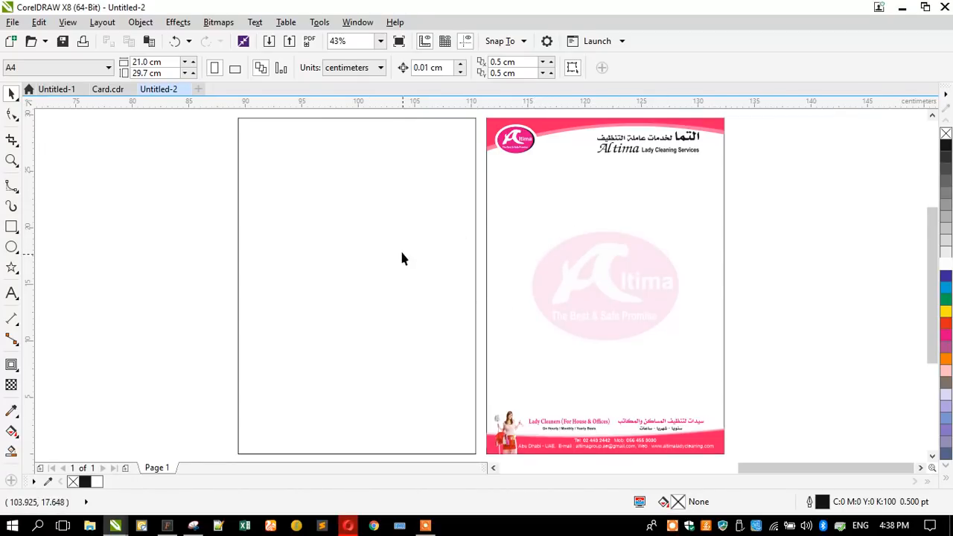
scroll(621, 192, "down", 4)
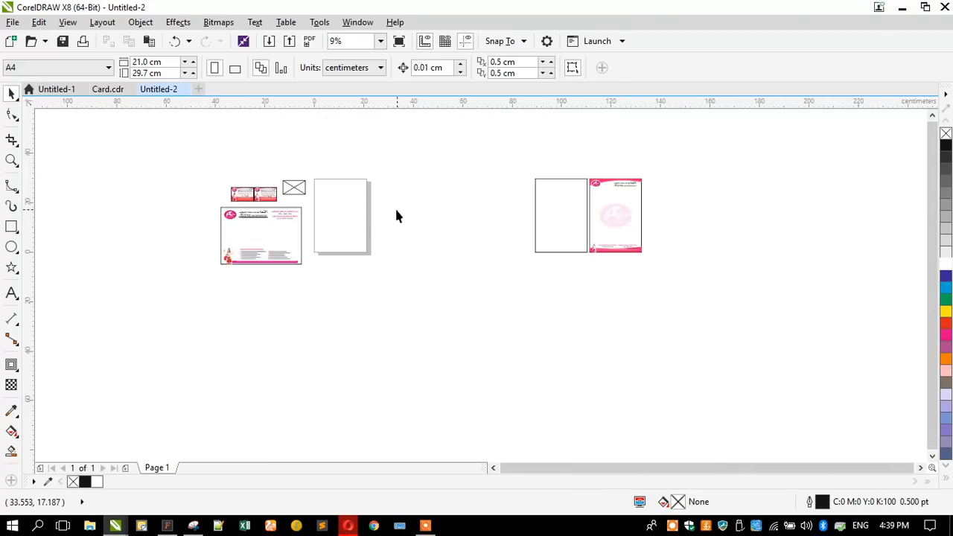
scroll(248, 219, "up", 4)
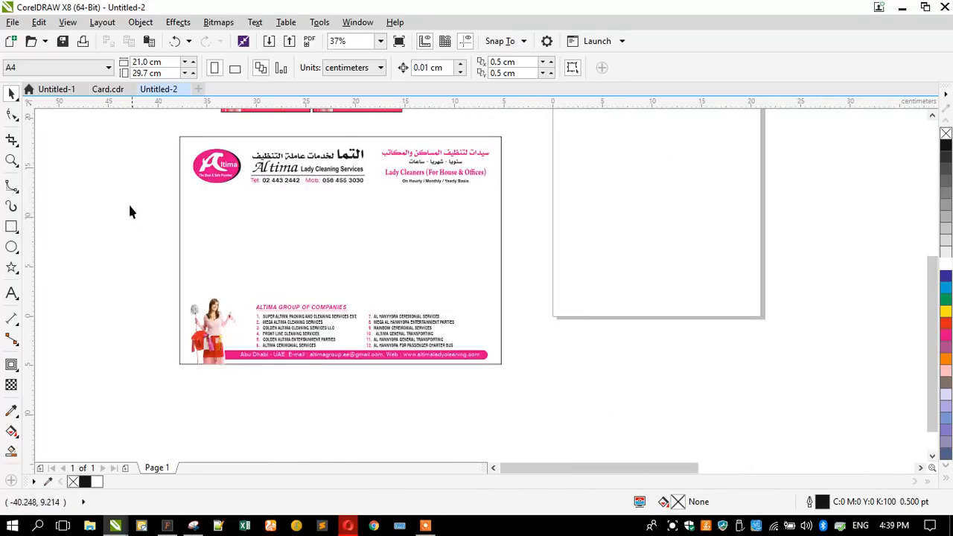
scroll(163, 242, "down", 2)
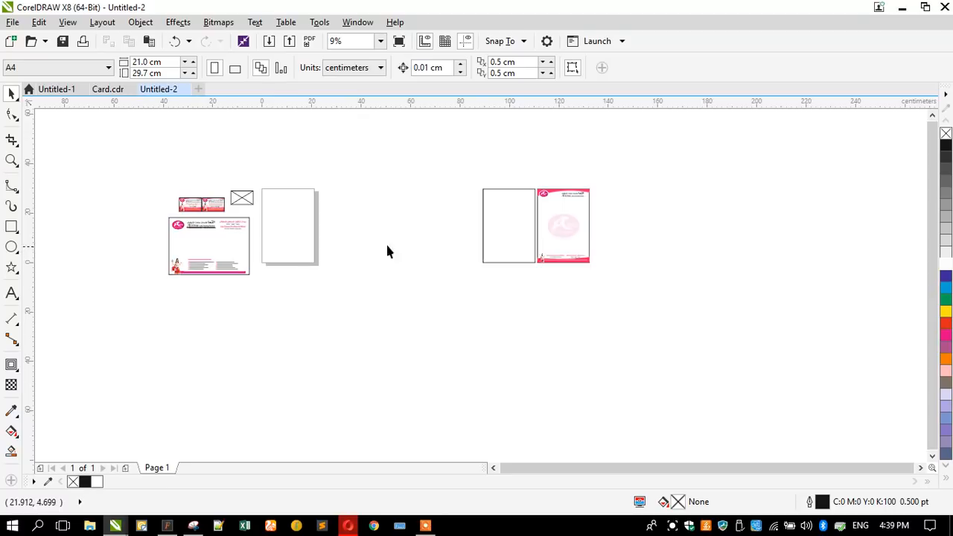
scroll(569, 197, "up", 2)
Step: Switch back to Opera, accept the corrected search "letterhead design", and show its image results
left_click(349, 526)
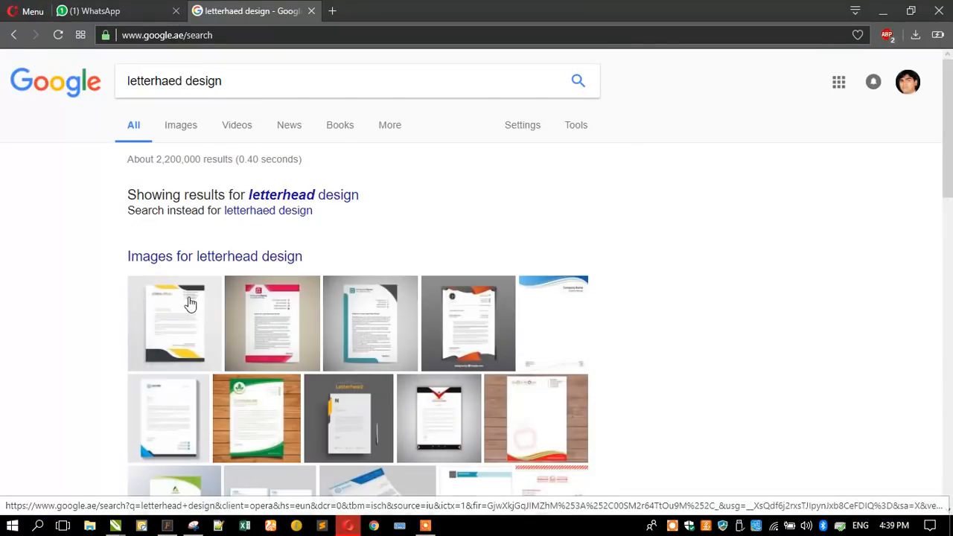
left_click(277, 206)
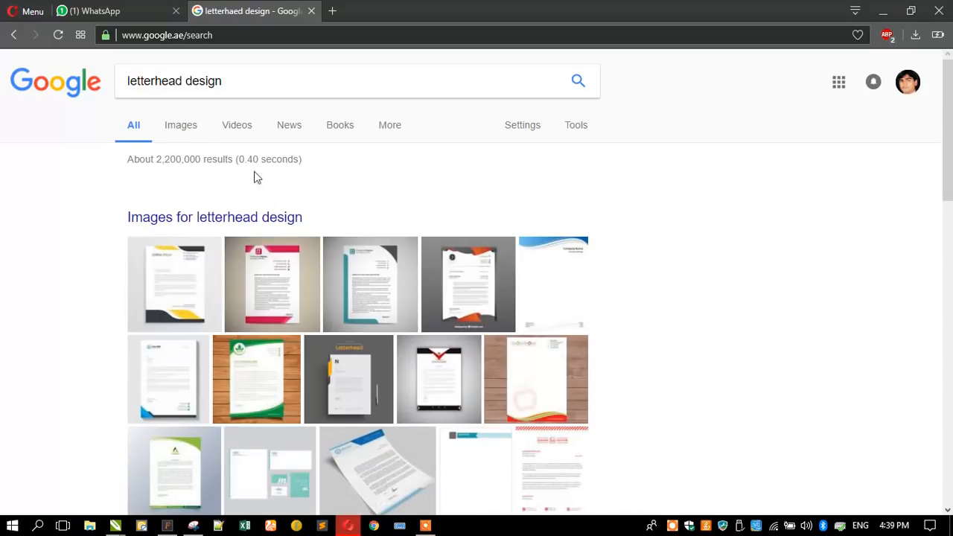
left_click(186, 130)
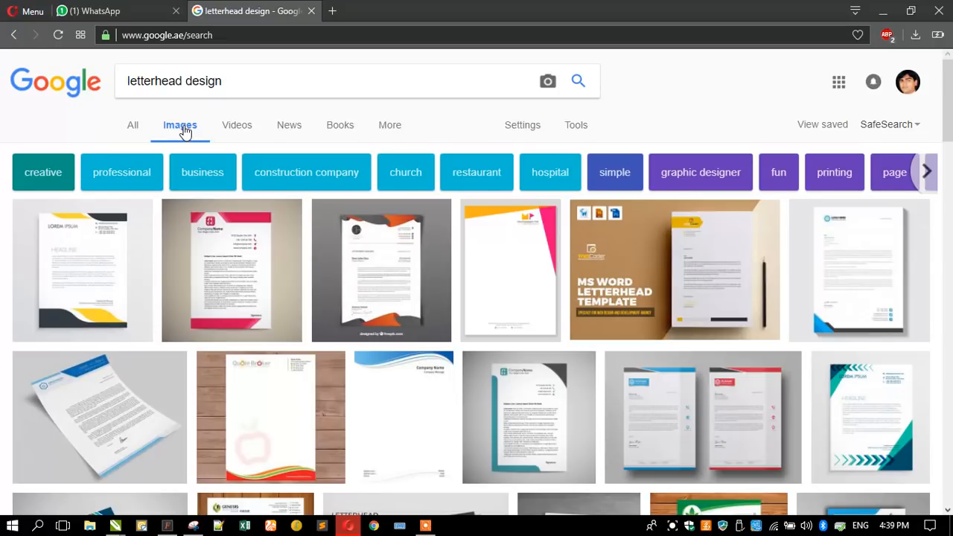
Step: Browse the letterhead images and examine the enlarged preview of the green Genesis Partners letterhead
scroll(3, 214, "down", 3)
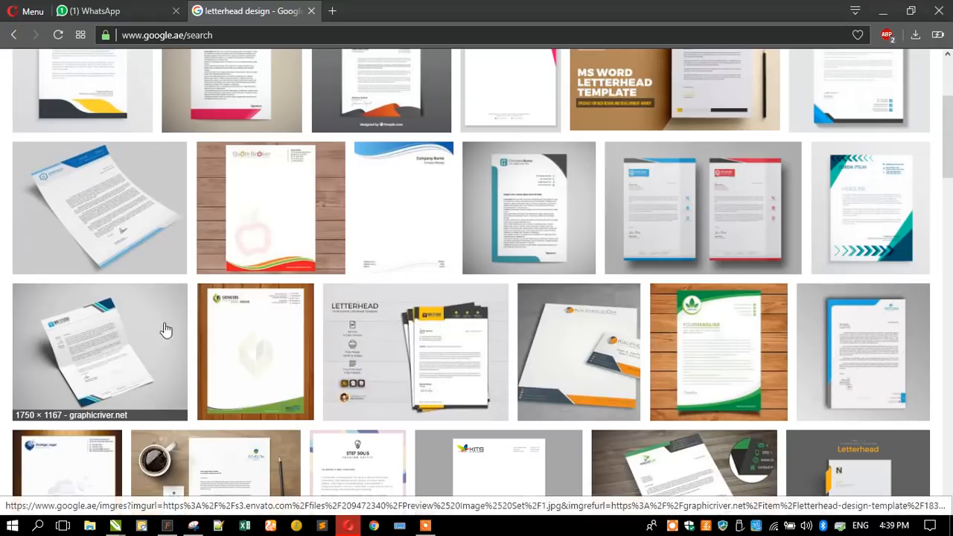
left_click(238, 343)
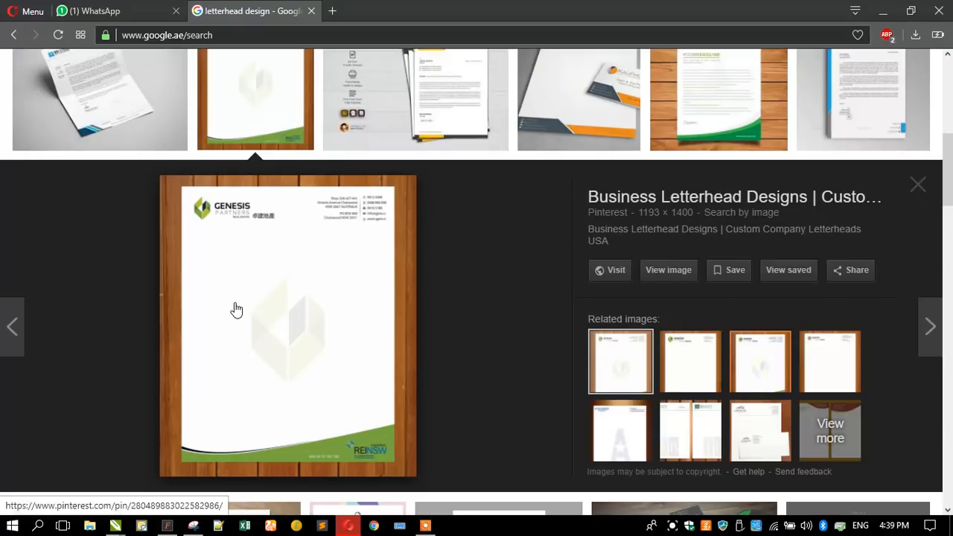
right_click(236, 309)
left_click(260, 198)
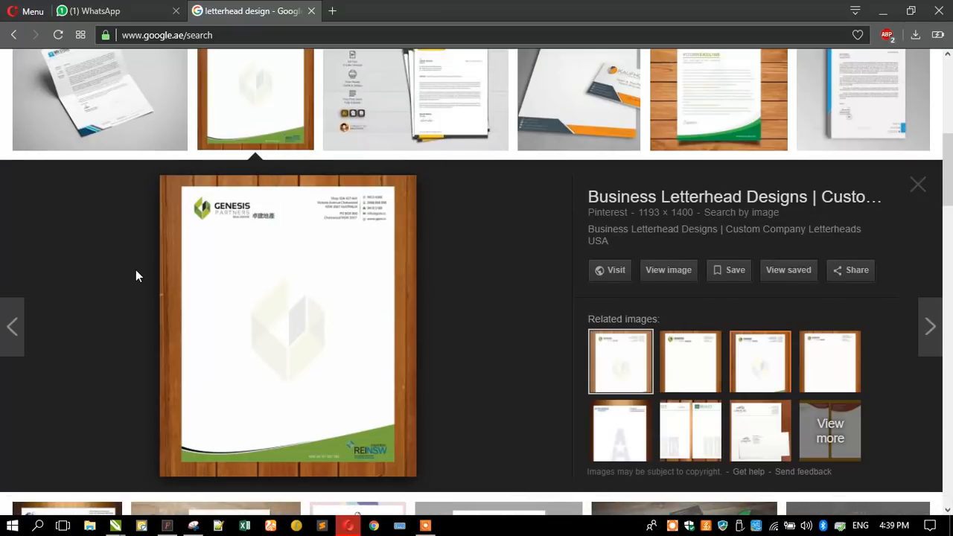
scroll(136, 271, "down", 3)
scroll(135, 270, "up", 4)
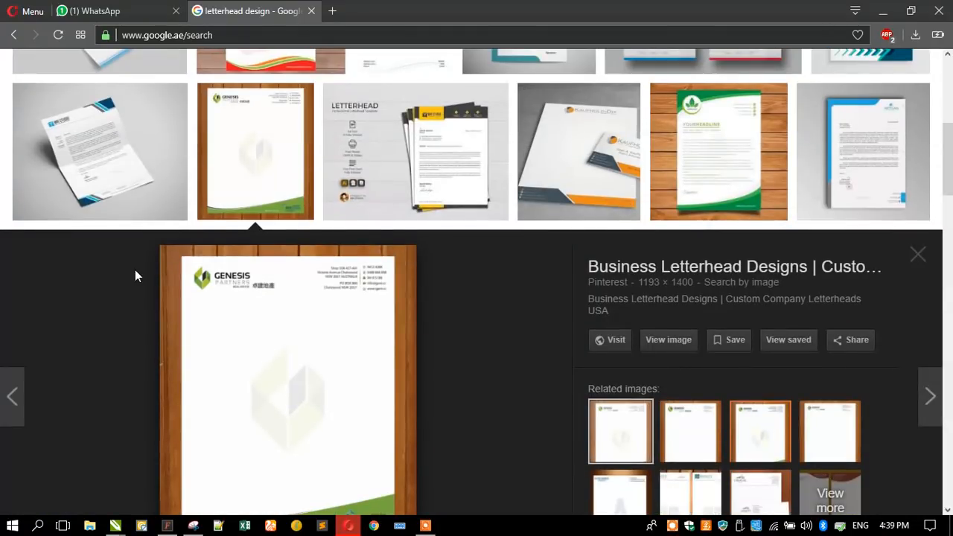
Step: Browse further letterhead designs below the enlarged preview in the image results
scroll(135, 269, "down", 5)
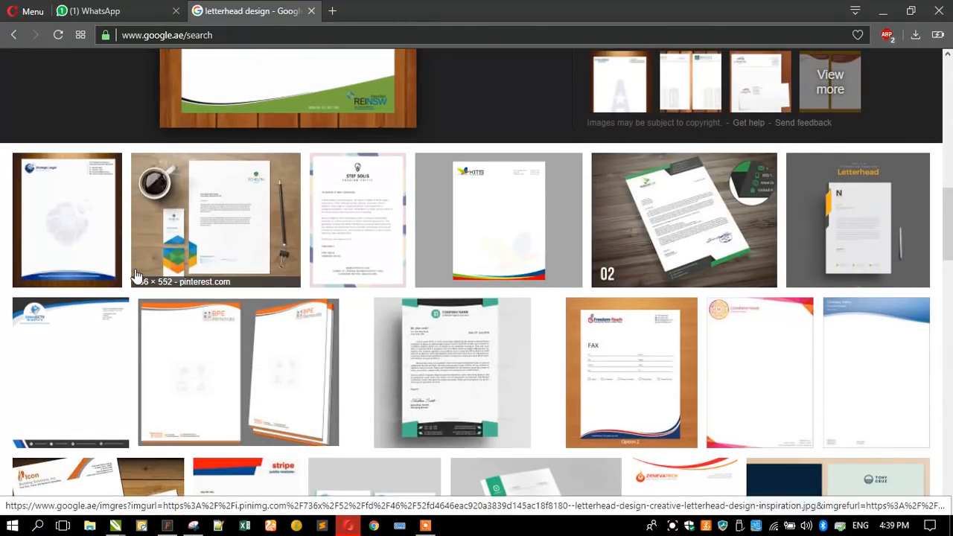
scroll(135, 271, "down", 1)
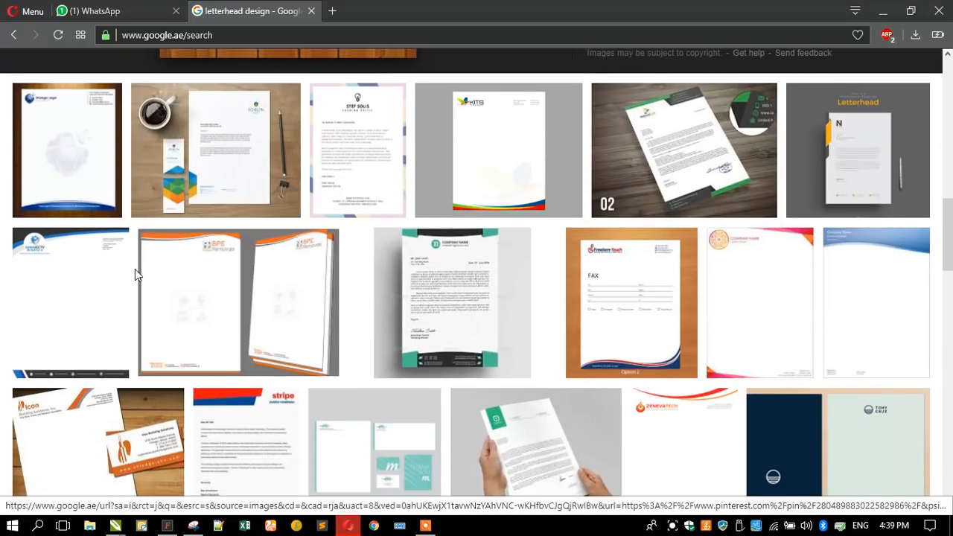
scroll(209, 252, "down", 2)
scroll(209, 252, "down", 3)
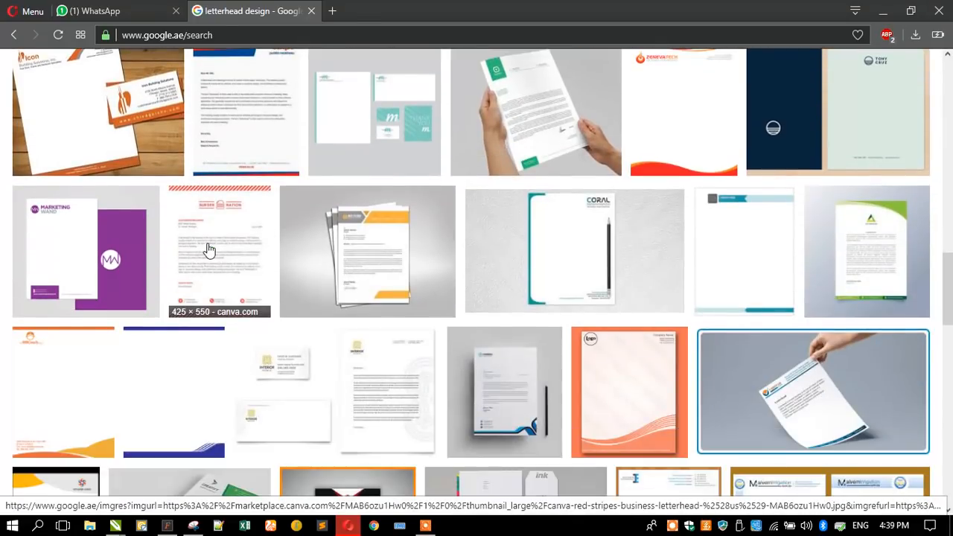
Step: Switch back to CorelDRAW and paste the Genesis Partners letterhead image into the drawing
left_click(890, 14)
right_click(93, 183)
left_click(127, 273)
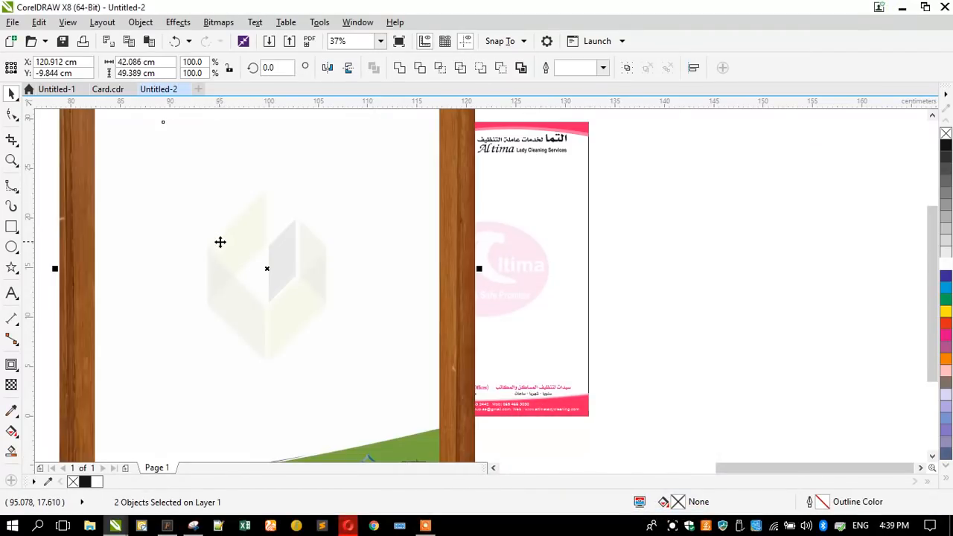
Step: Scale the pasted Genesis letterhead image to about 23.4 × 27.5 cm so it sits beside the blank sheet
scroll(277, 242, "down", 2)
left_click(161, 220)
left_click(231, 231)
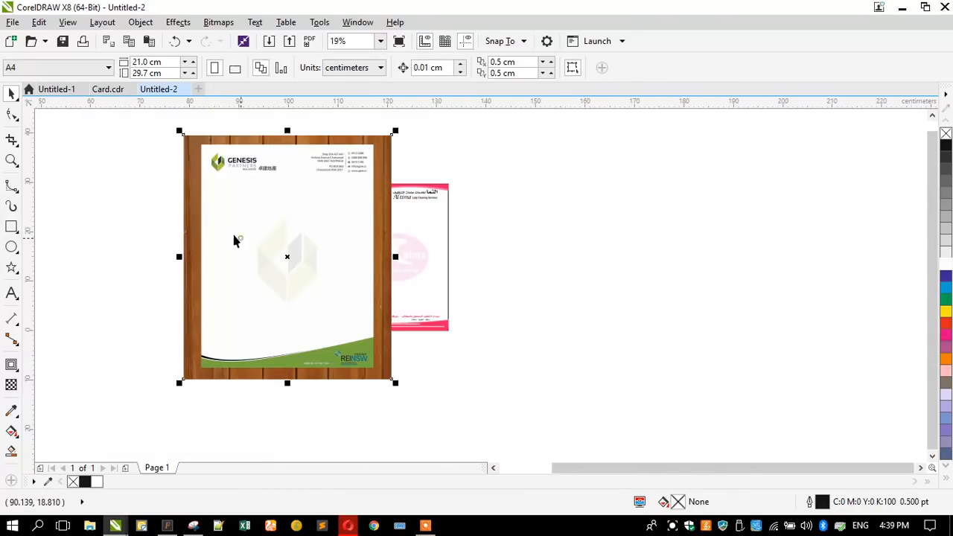
left_click_drag(179, 131, 129, 201)
scroll(77, 210, "up", 2)
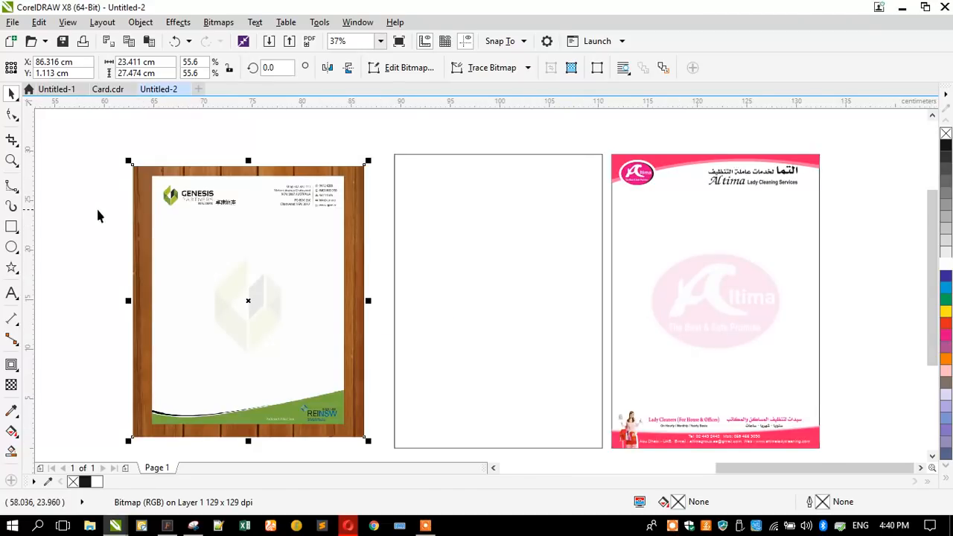
Step: Draw a rectangle about 19.4 × 3.5 cm over the green footer of the reference letterhead
scroll(290, 257, "down", 2)
scroll(272, 328, "up", 4)
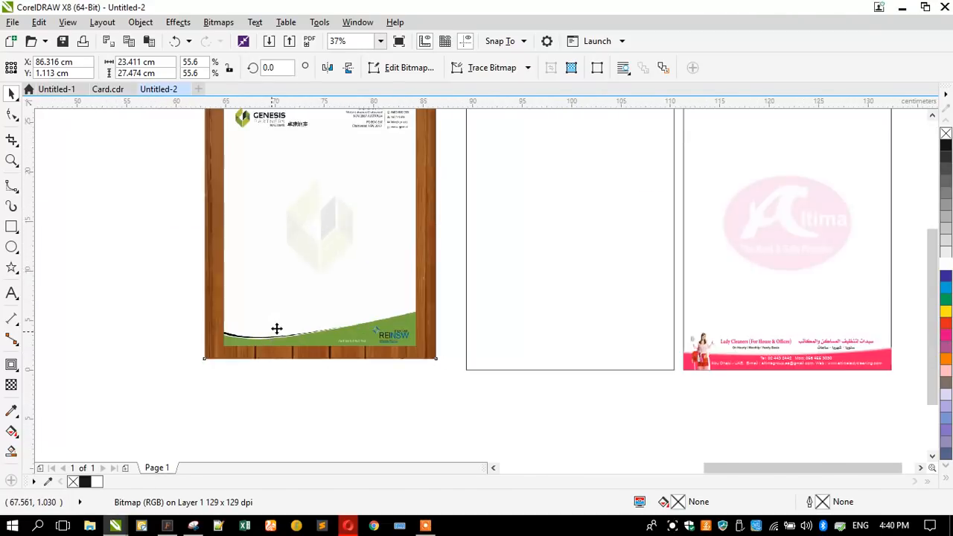
left_click(93, 268)
left_click(11, 160)
left_click_drag(132, 254, 614, 382)
left_click(11, 228)
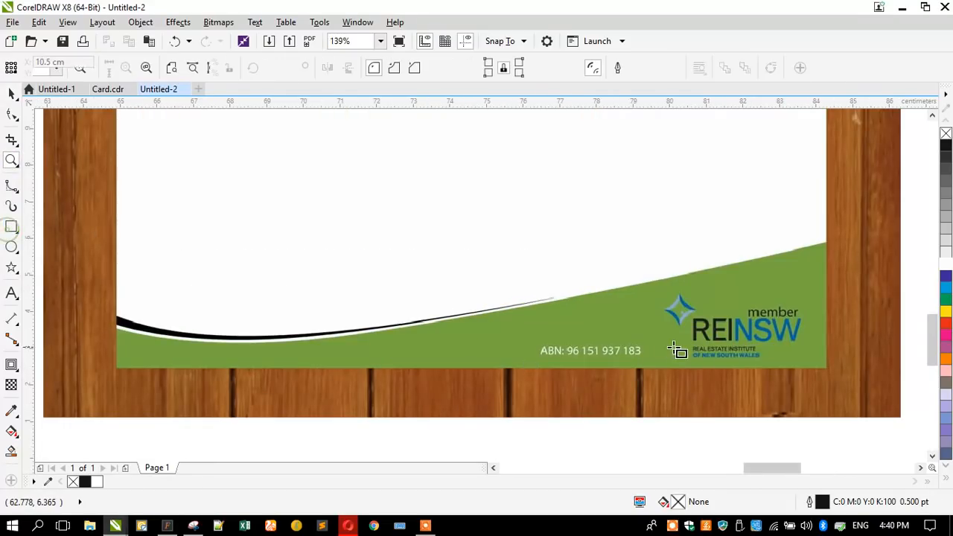
left_click_drag(826, 368, 117, 241)
Step: Convert the footer rectangle to curves, lower its upper-left node, and bend the top edge along the green wave
left_click(11, 116)
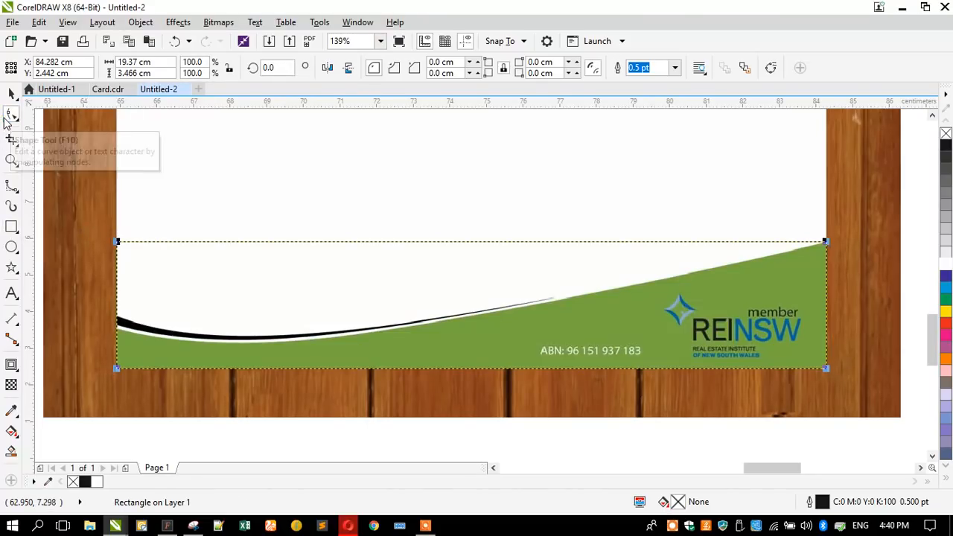
key("ctrl+q")
left_click_drag(117, 242, 109, 335)
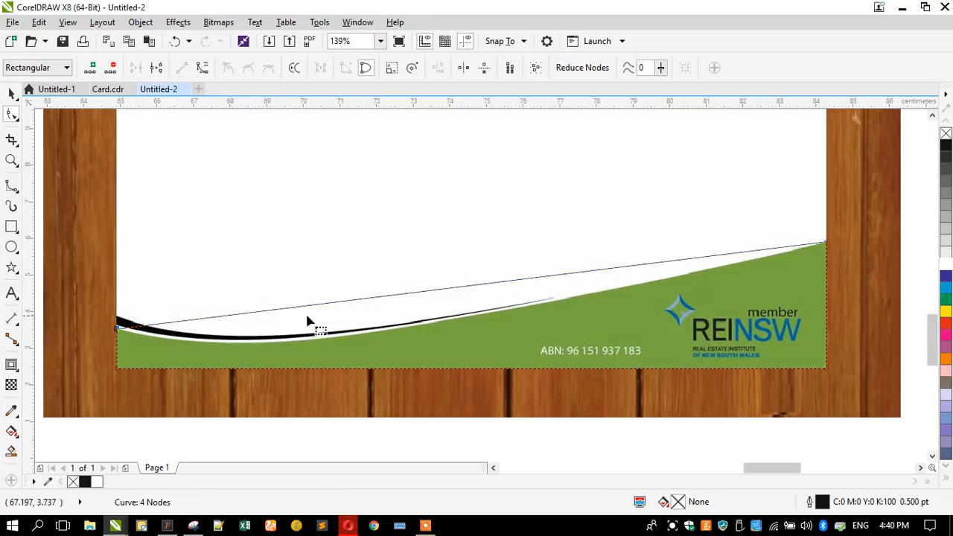
left_click(370, 300)
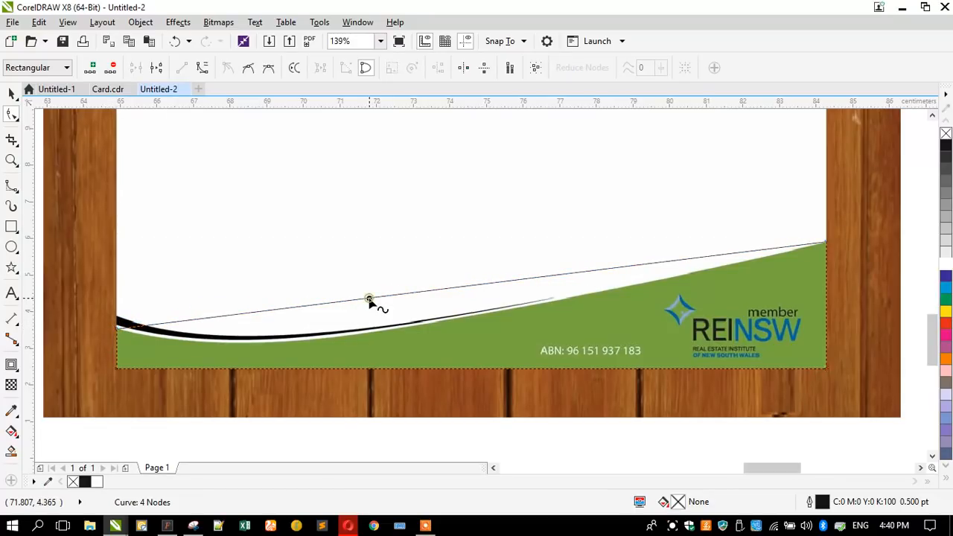
left_click(203, 67)
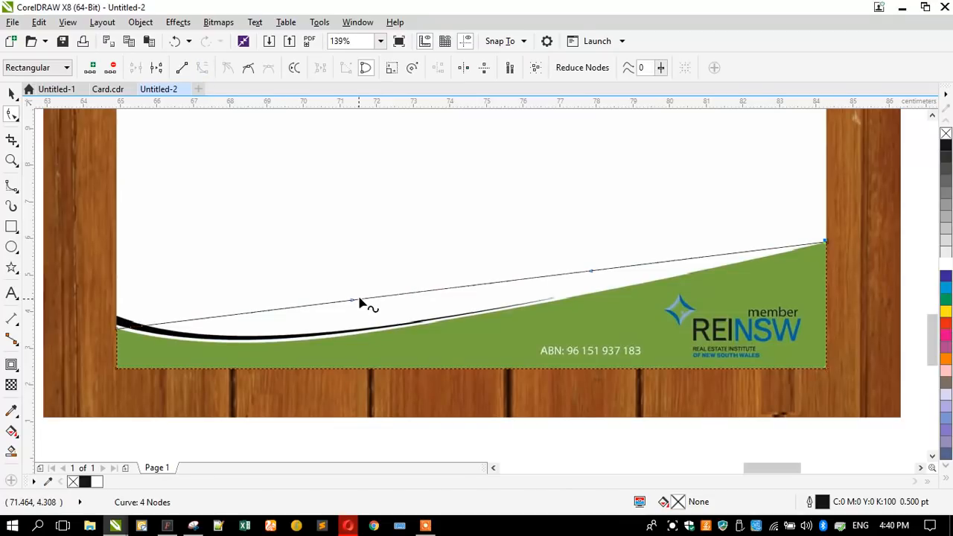
left_click_drag(361, 301, 308, 344)
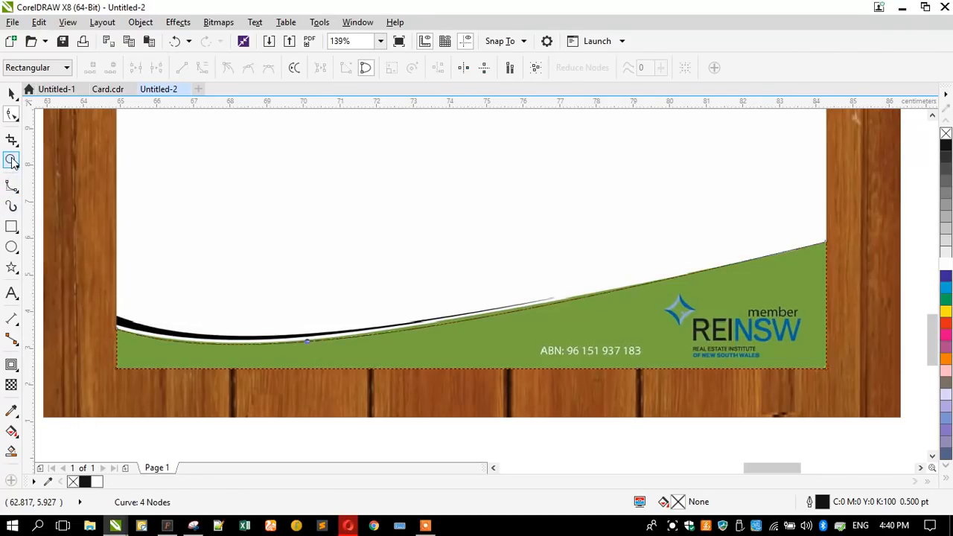
Step: Draw a closed three-node outline over the black swoosh, from its right tip to its left end
left_click(11, 187)
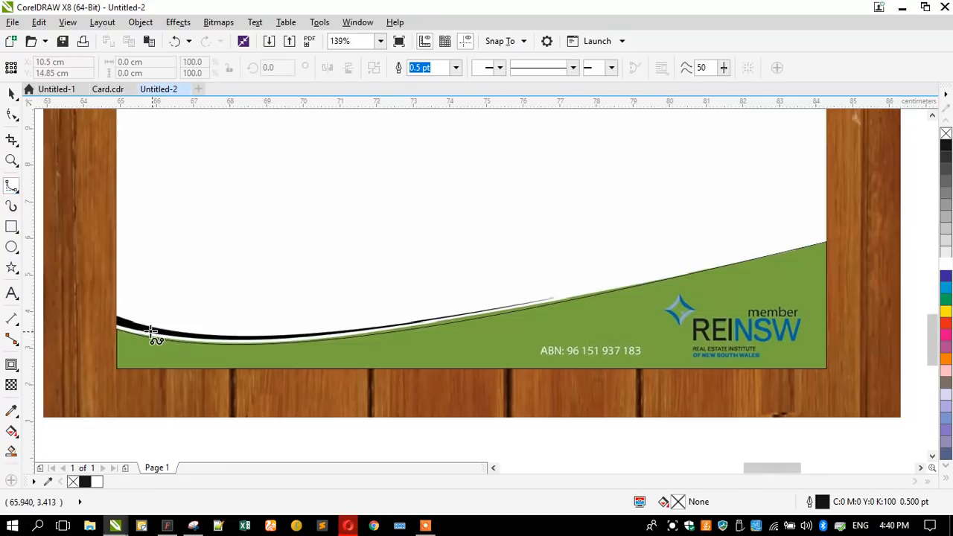
left_click(9, 186)
left_click(36, 202)
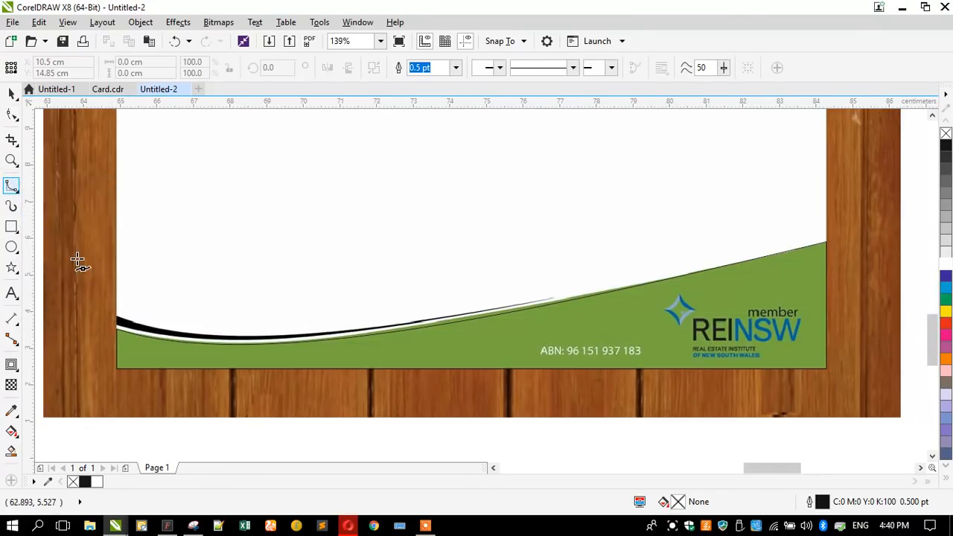
left_click(557, 297)
left_click(118, 321)
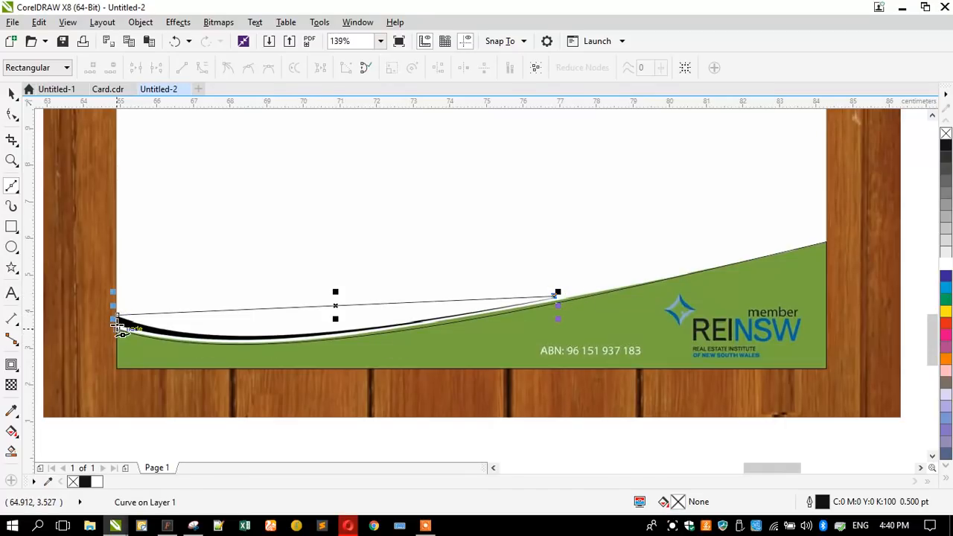
left_click(117, 327)
left_click(117, 316)
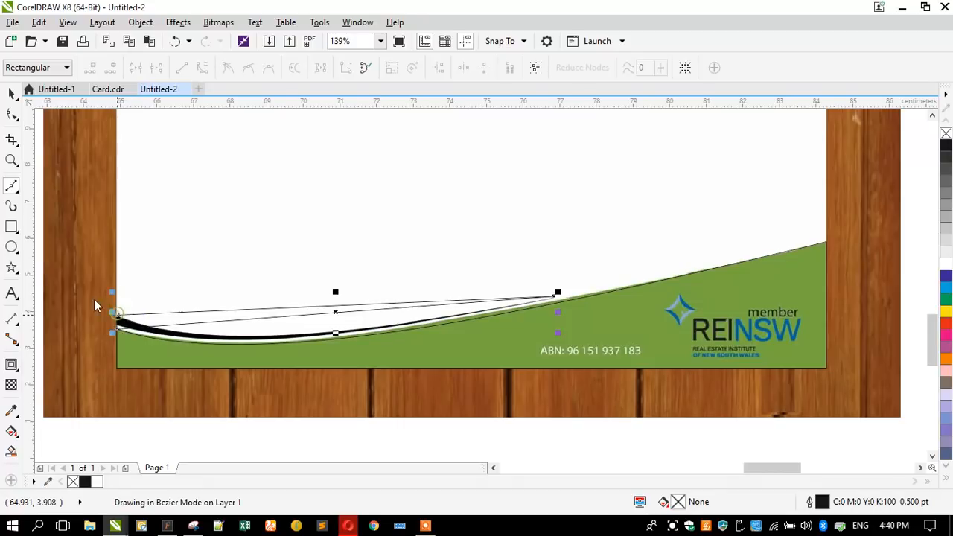
Step: Adjust the left-end nodes of the swoosh outline to match the black stroke's corners at the page edge
left_click(11, 114)
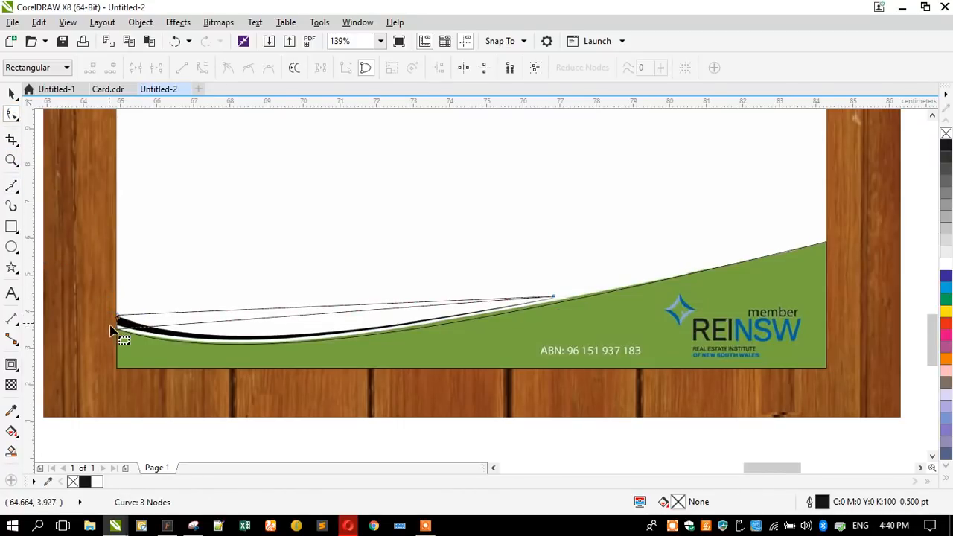
scroll(134, 335, "up", 5)
scroll(134, 336, "up", 2)
left_click_drag(111, 330, 117, 299)
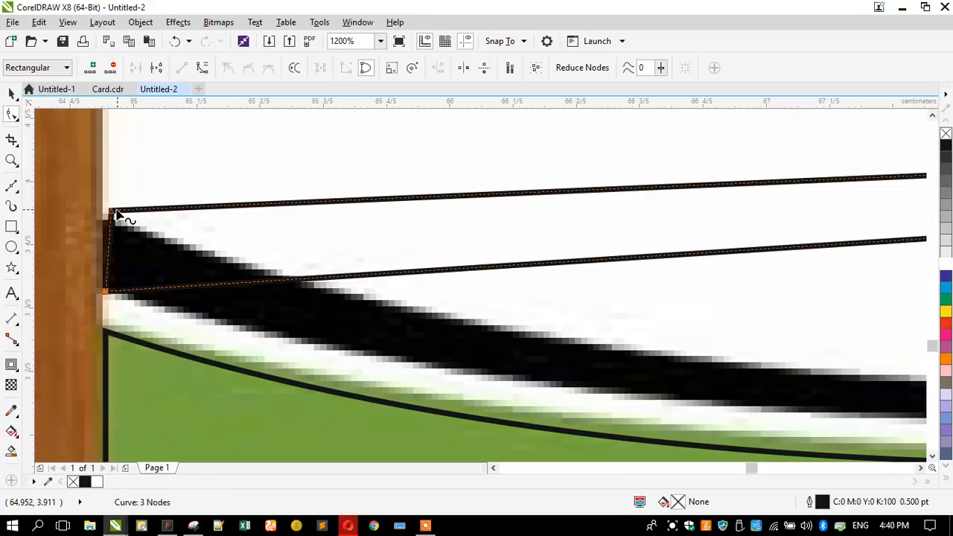
left_click_drag(109, 212, 104, 217)
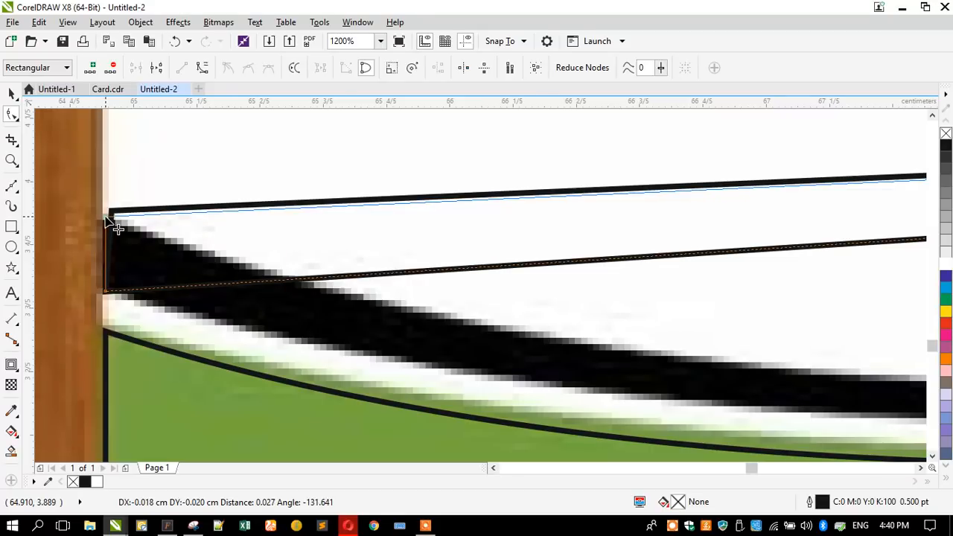
left_click_drag(104, 217, 105, 218)
scroll(178, 223, "down", 3)
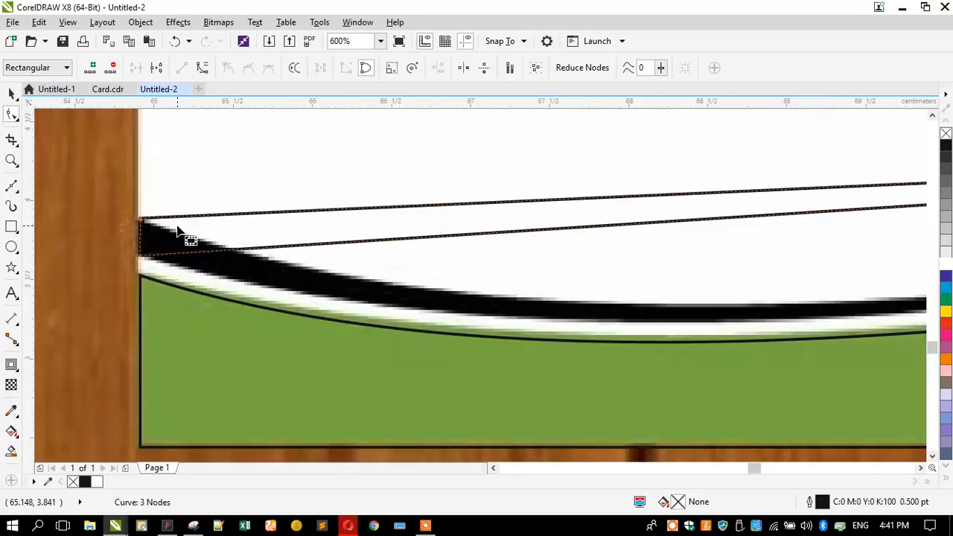
Step: Convert the swoosh outline's segments to curves and bend both long edges along the black stroke
left_click_drag(111, 179, 637, 354)
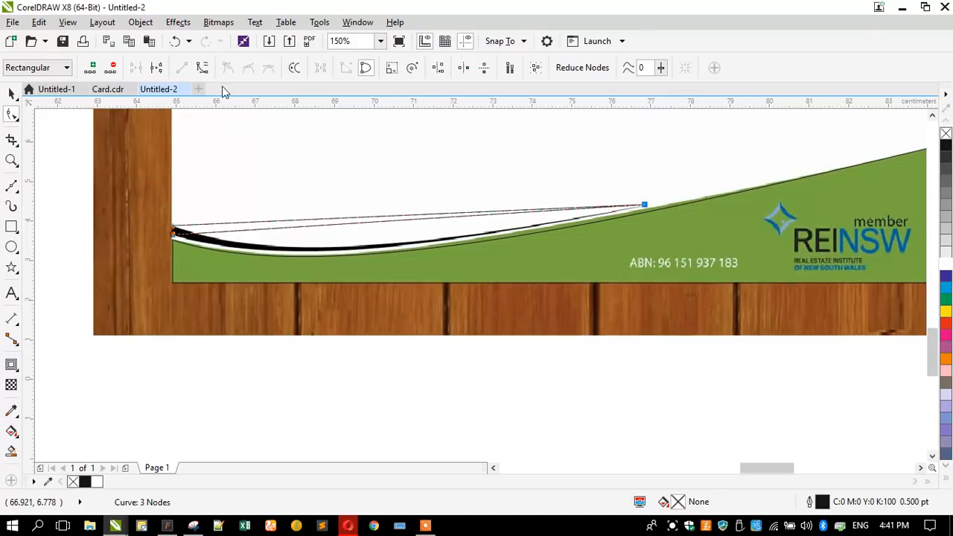
left_click(204, 71)
scroll(369, 222, "up", 1)
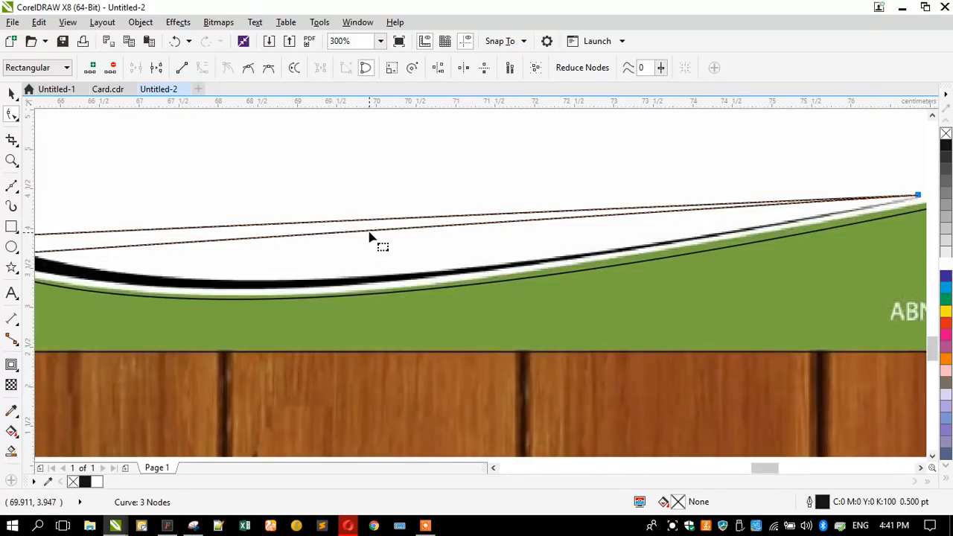
left_click_drag(369, 235, 312, 288)
left_click_drag(347, 220, 283, 283)
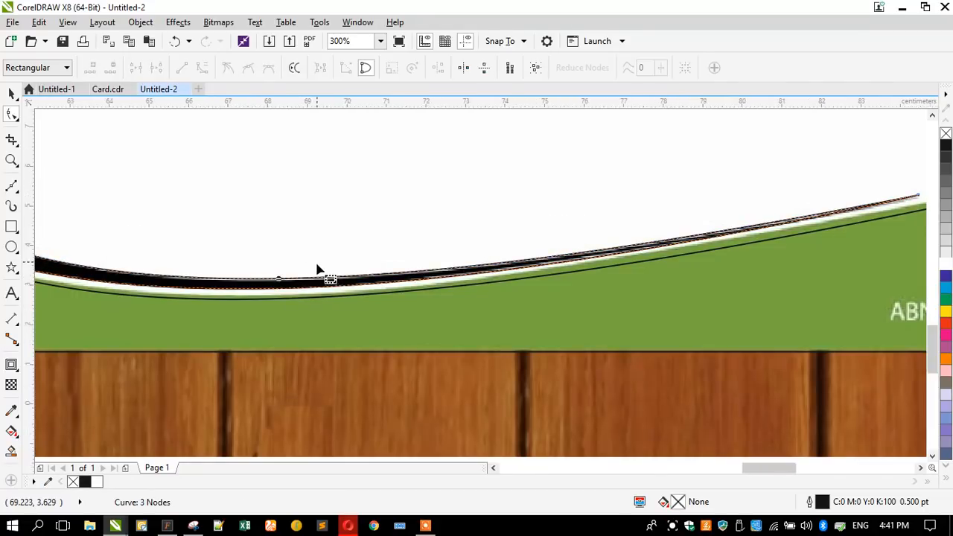
Step: Group the traced footer and swoosh shapes and align the group to the blank sheet's bottom-right corner
scroll(273, 276, "down", 3)
left_click(11, 93)
left_click_drag(127, 195, 640, 333)
key("ctrl+g")
left_click(723, 276, "shift")
key("b")
key("r")
scroll(417, 295, "down", 1)
Step: Scale the footer group proportionally to 21.0 cm wide so it spans the full sheet
left_click(728, 296)
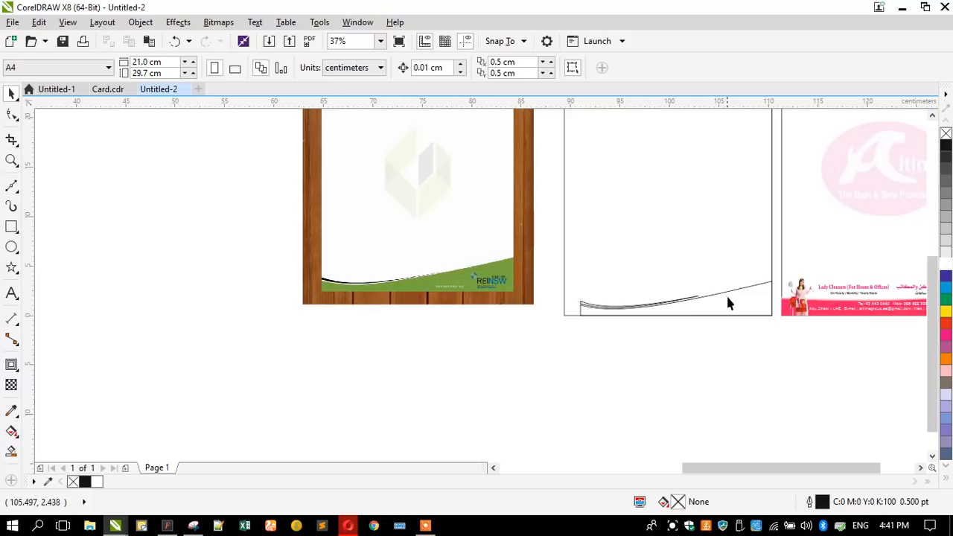
left_click(679, 315)
key("shift+F2")
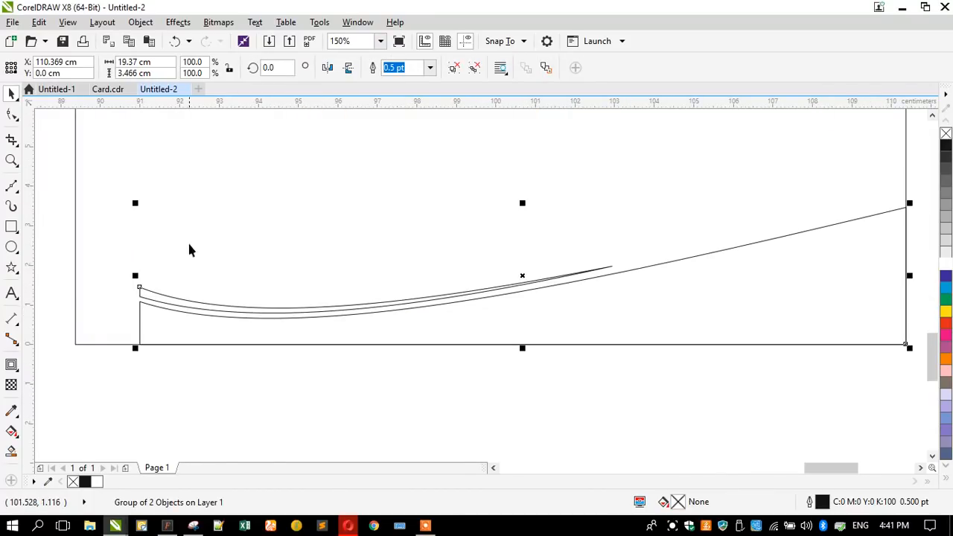
left_click_drag(134, 204, 70, 188)
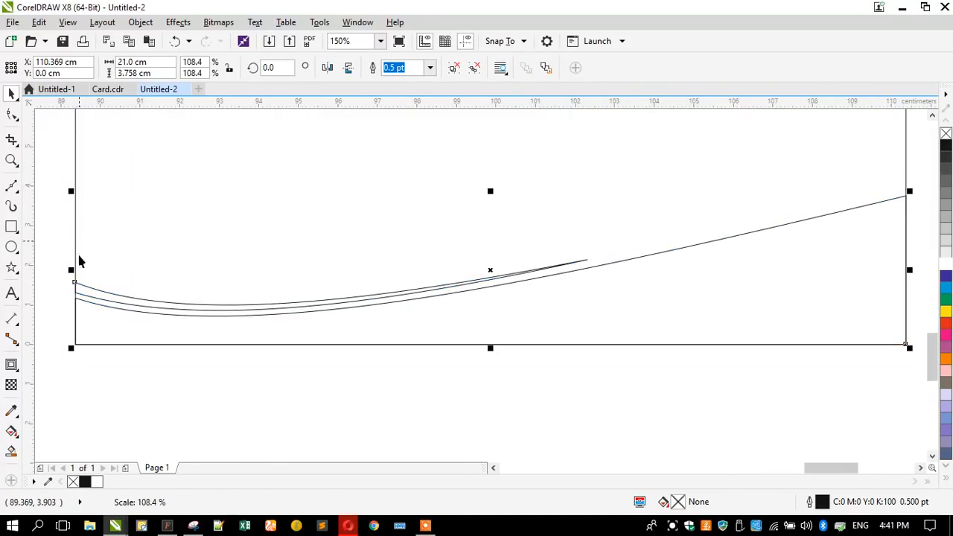
left_click(56, 313)
Step: Fill the swoosh shape inside the footer group with black and remove its outline
scroll(380, 334, "down", 1)
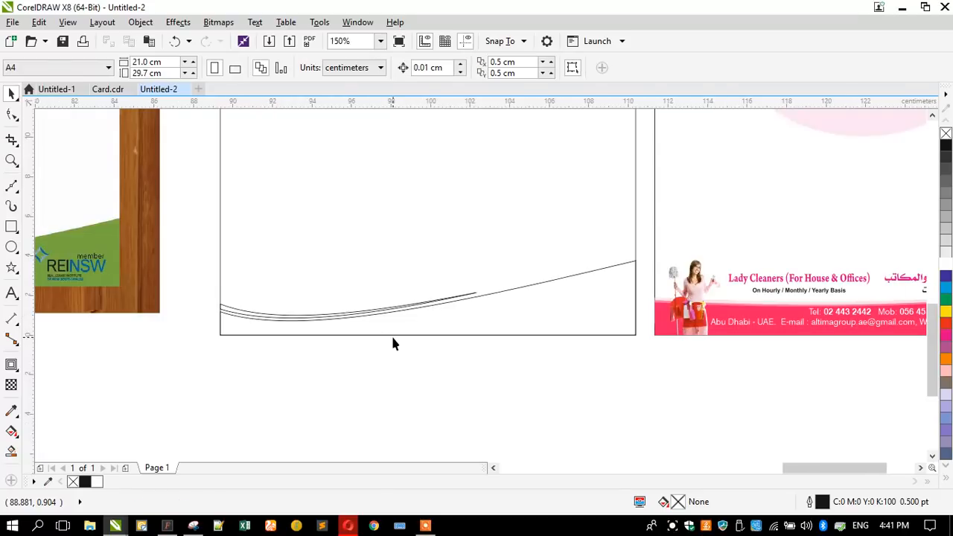
left_click(268, 317, "ctrl")
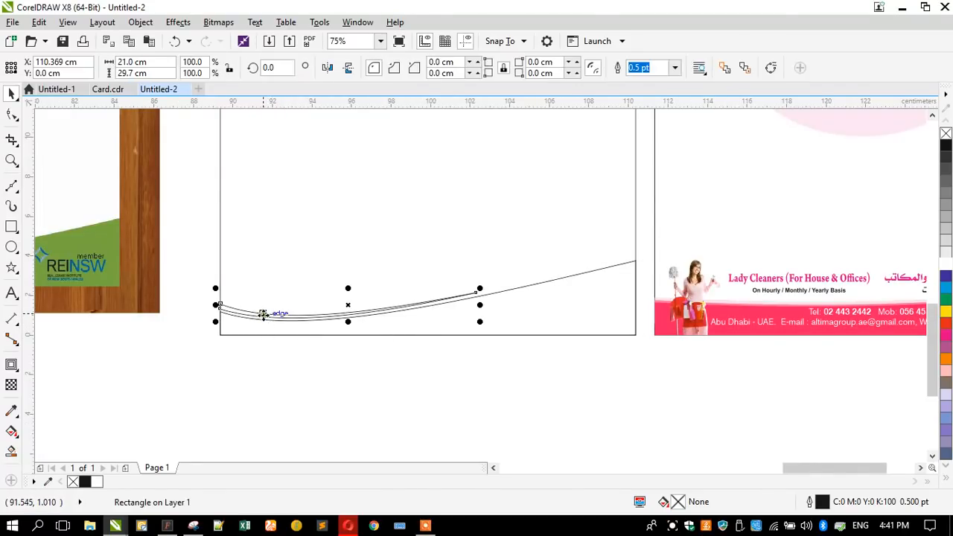
left_click(948, 151)
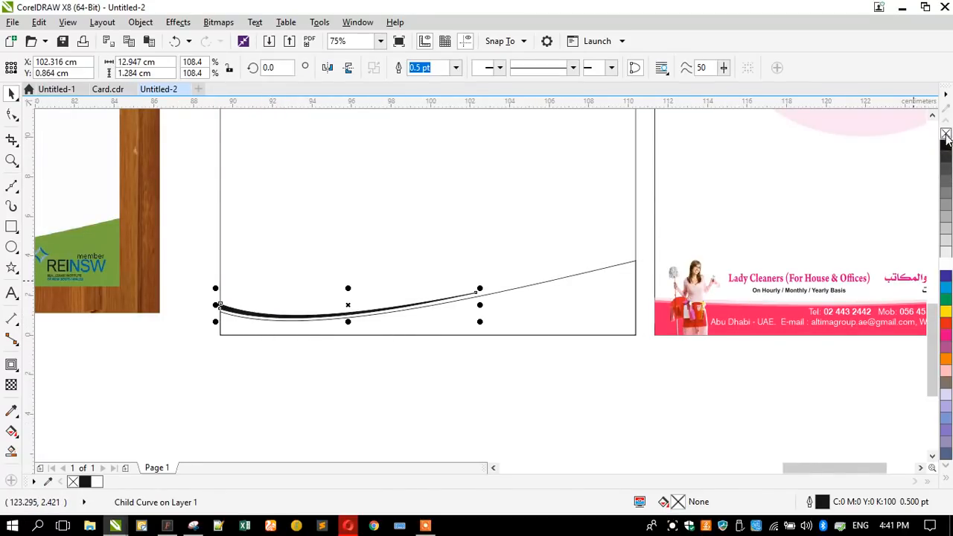
Step: Fill the footer wave shape with the green sampled from the reference letterhead and remove its outline
left_click(571, 297, "ctrl")
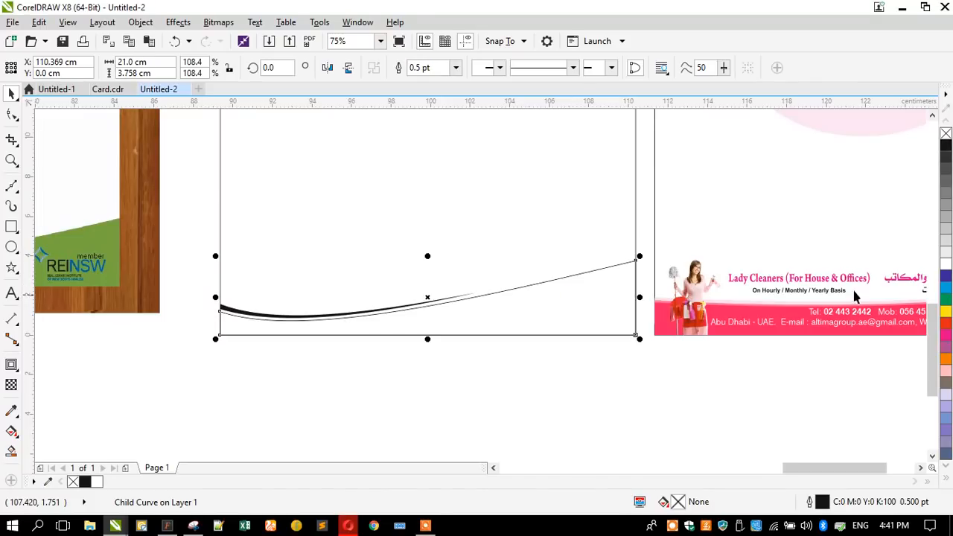
left_click(12, 410)
left_click(100, 242)
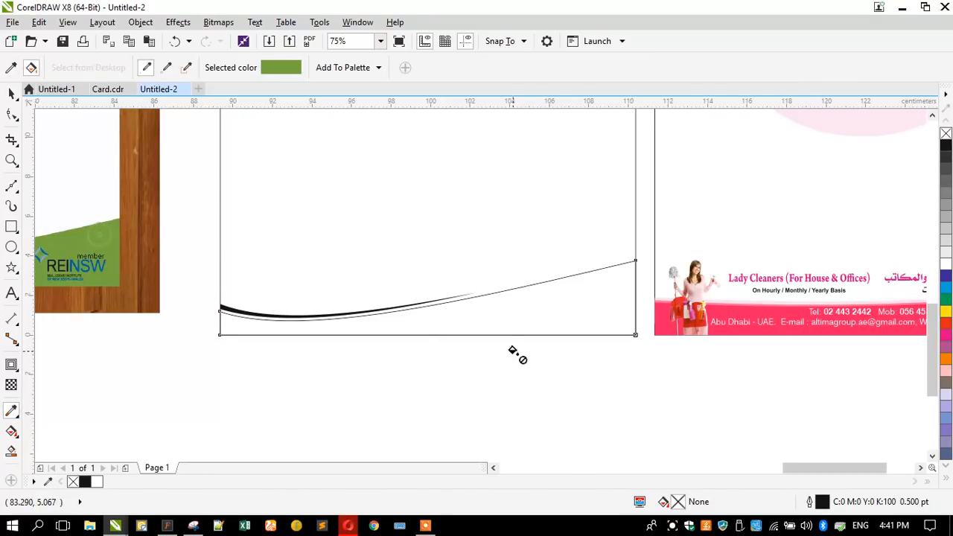
left_click(450, 282)
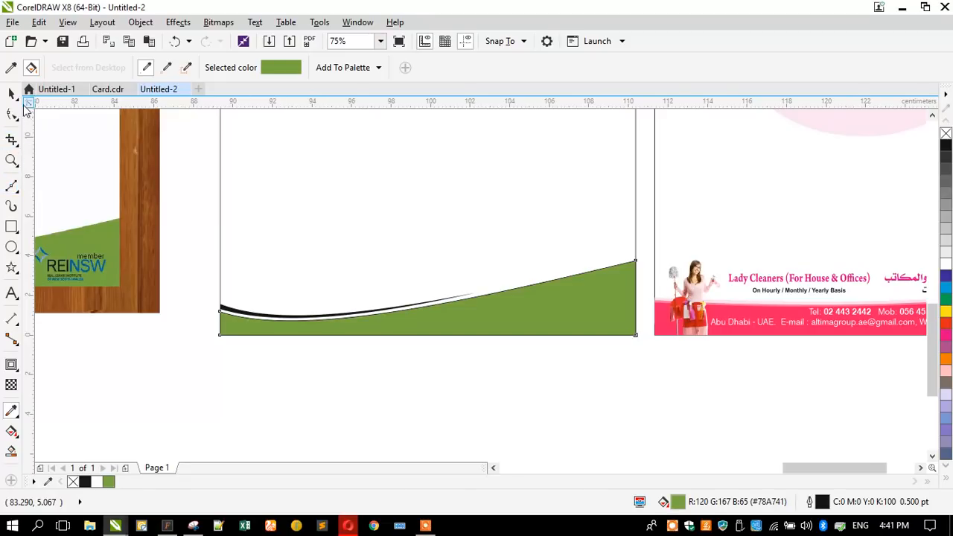
left_click(12, 95)
right_click(946, 134)
left_click(505, 360)
Step: Copy the white contact text from the original letterhead onto the green footer wave and right-align it
left_click_drag(728, 331, 308, 344)
right_click(308, 344)
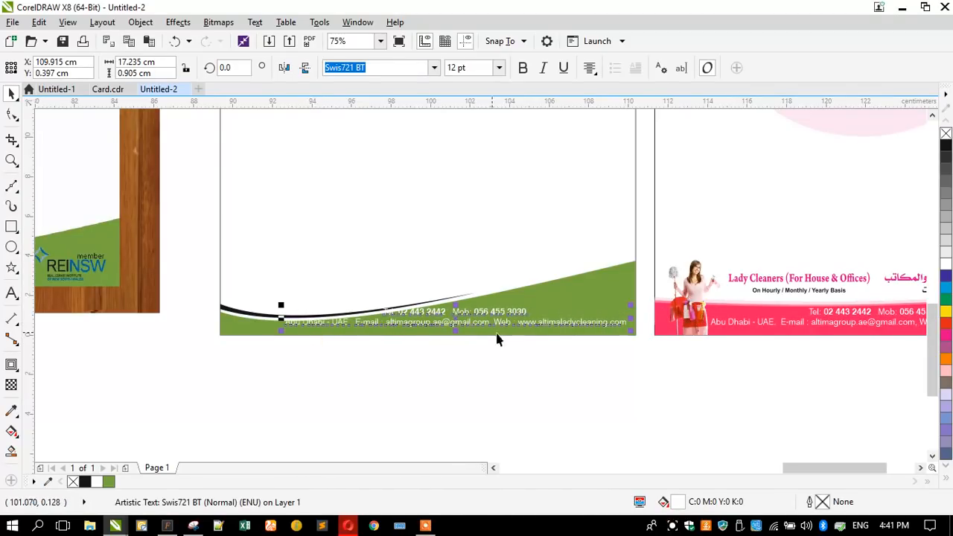
scroll(521, 328, "up", 1)
left_click(589, 68)
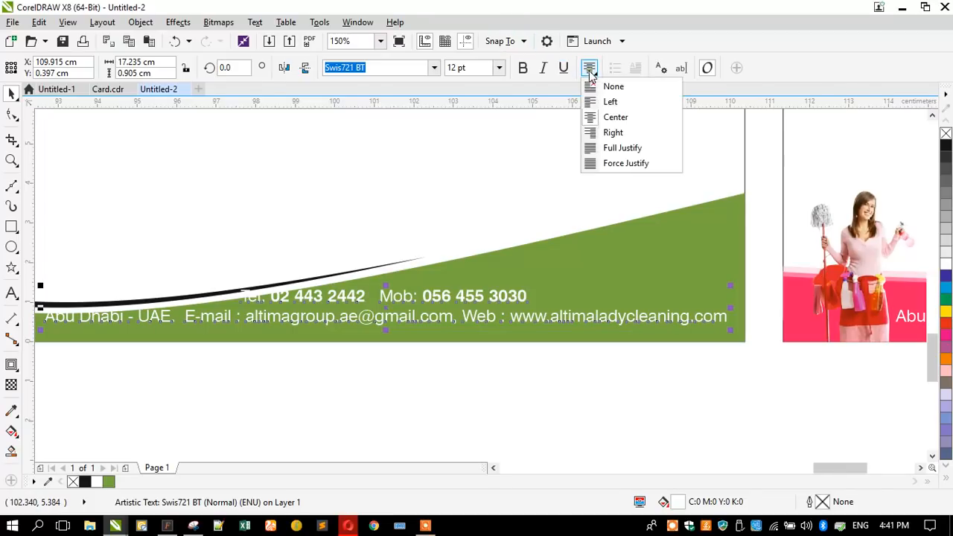
left_click(612, 132)
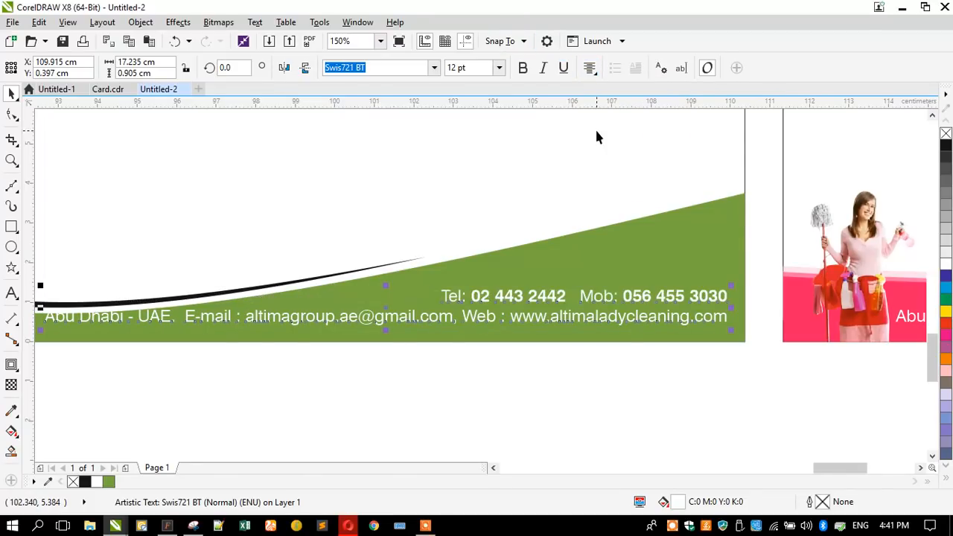
Step: Break the footer contact text after "UAE" so the e-mail and web details start on a new line
double_click(176, 316)
key("BackSpace")
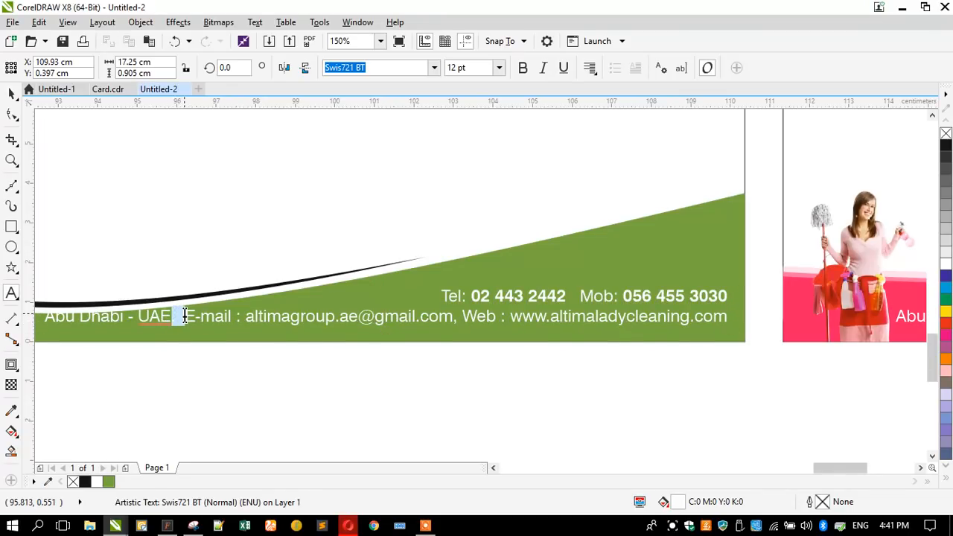
key("Return")
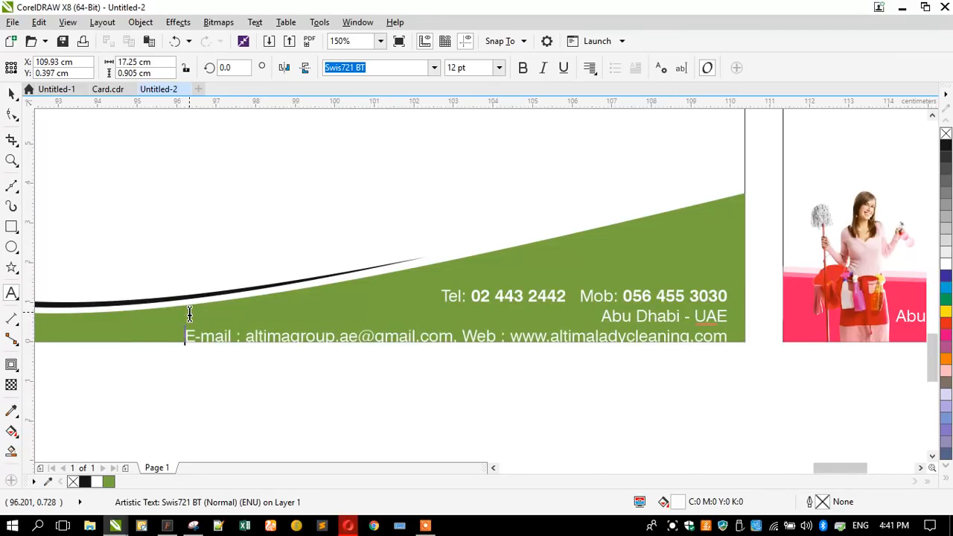
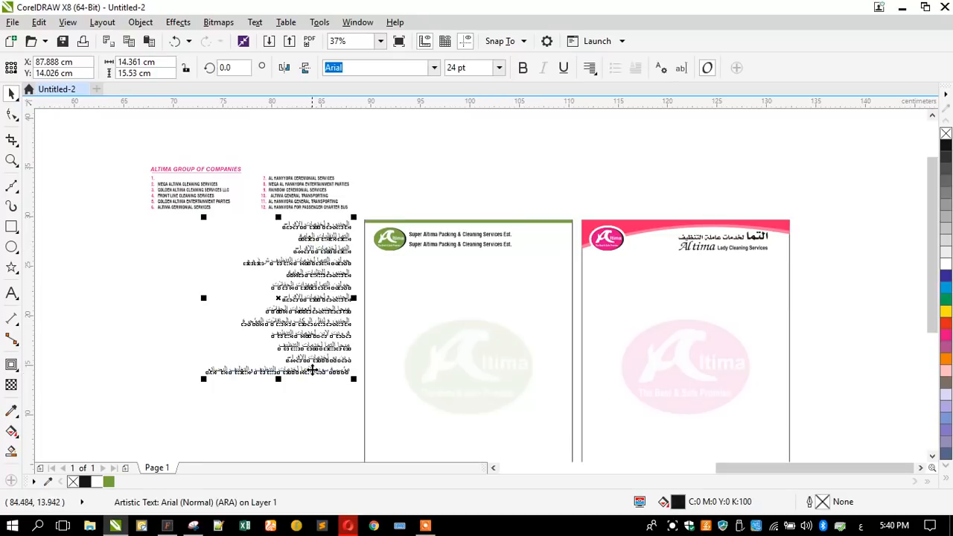
Step: Cut the last line from the Arabic company list and paste it as a separate text object above the green header bar
left_click_drag(319, 365, 462, 211)
scroll(462, 211, "up", 2)
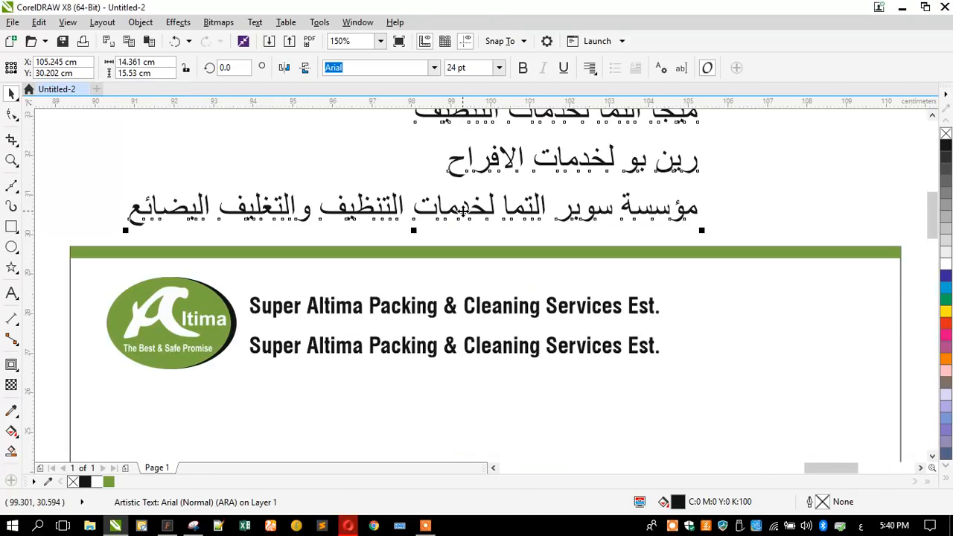
left_click(290, 165)
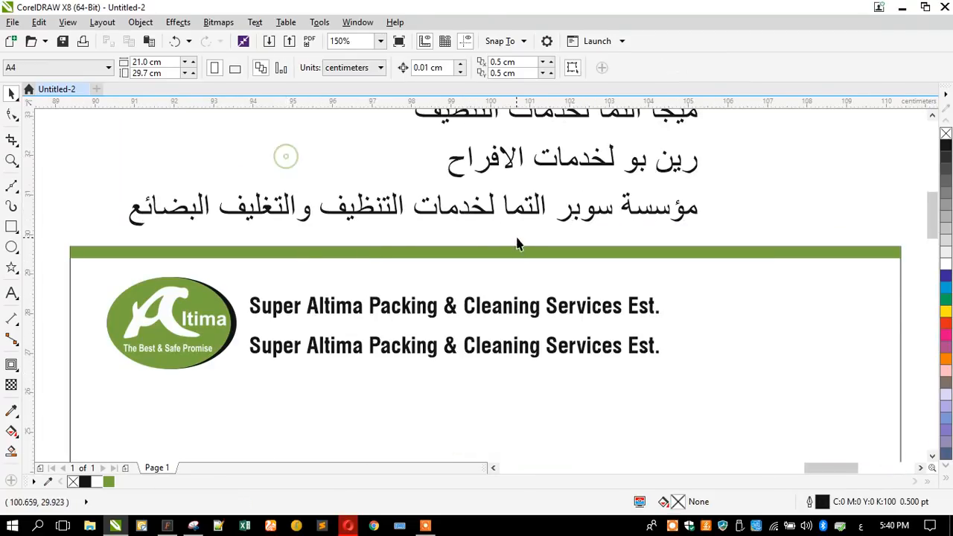
double_click(351, 216)
left_click_drag(133, 216, 702, 224)
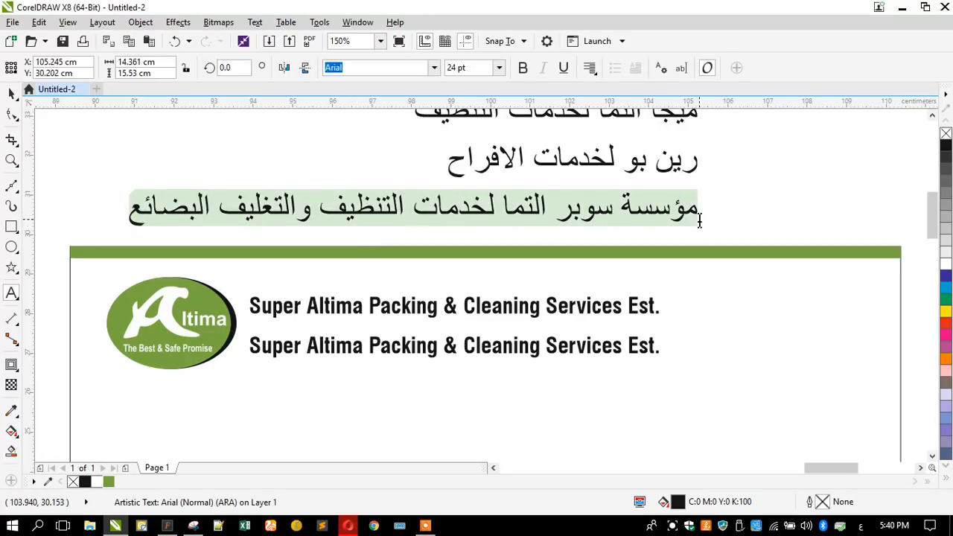
key("Delete")
left_click(196, 223)
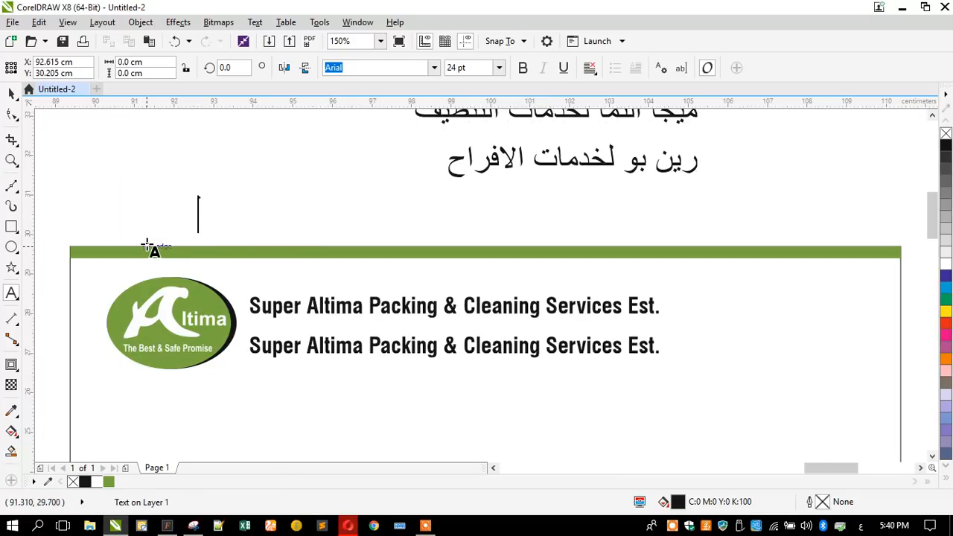
key("ctrl+v")
left_click(11, 94)
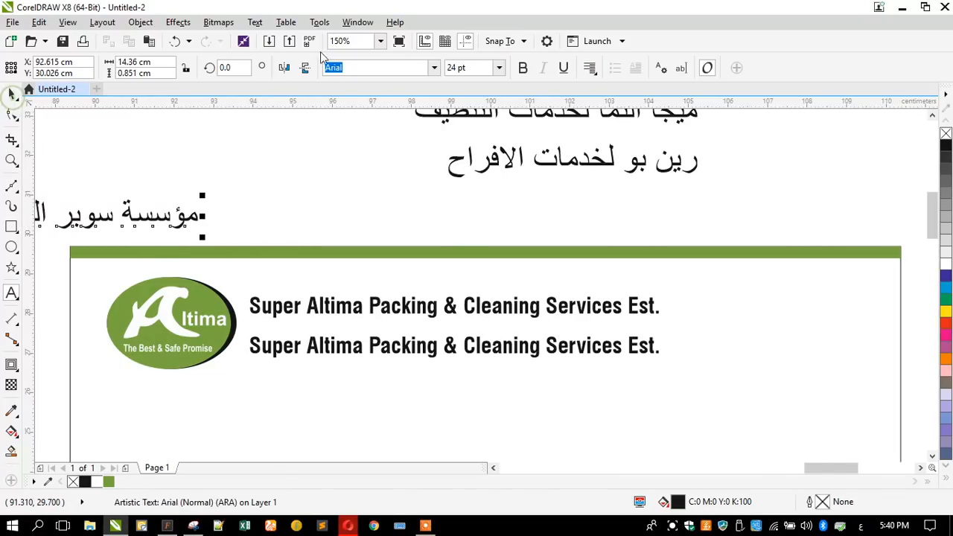
Step: Try Font 010 and Font 082 on the pasted Arabic company name
left_click(364, 68)
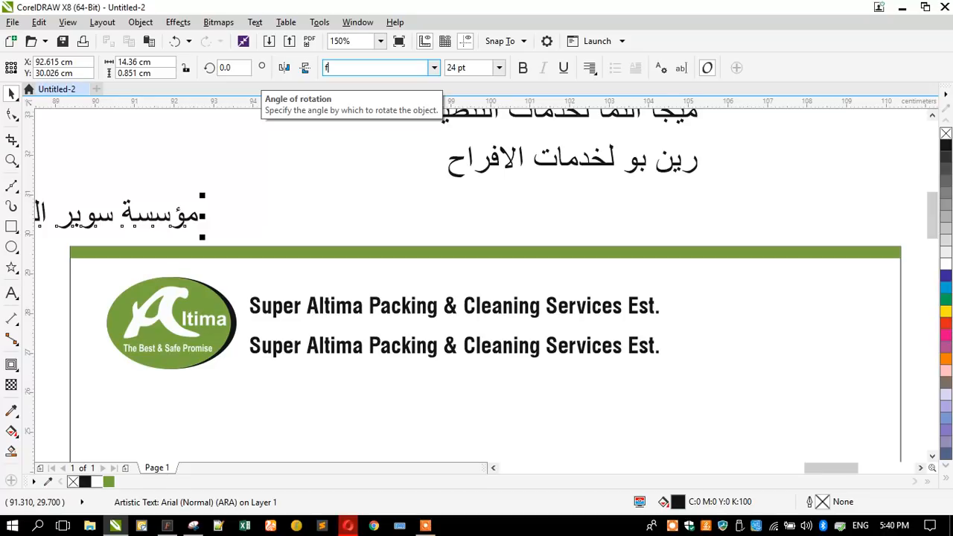
key("Return")
left_click(434, 68)
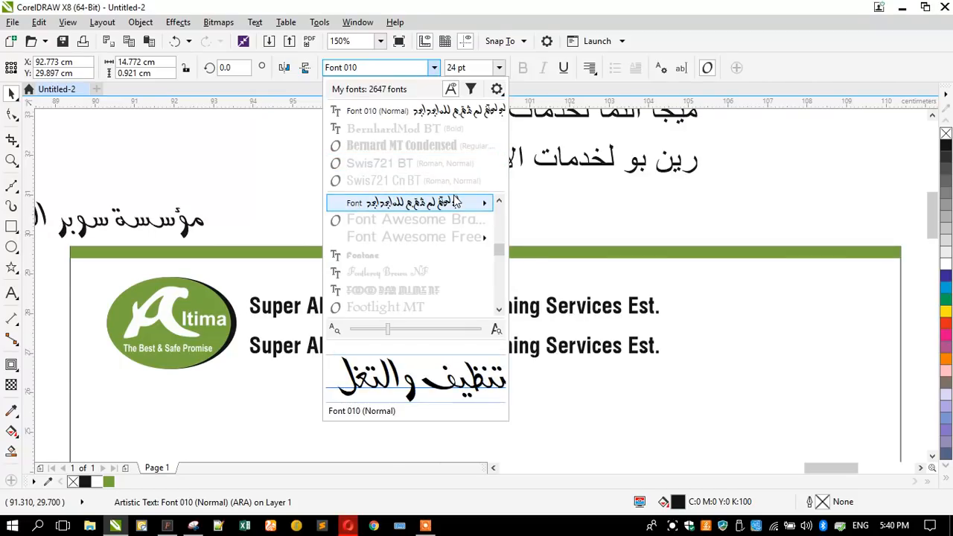
mouse_move(456, 202)
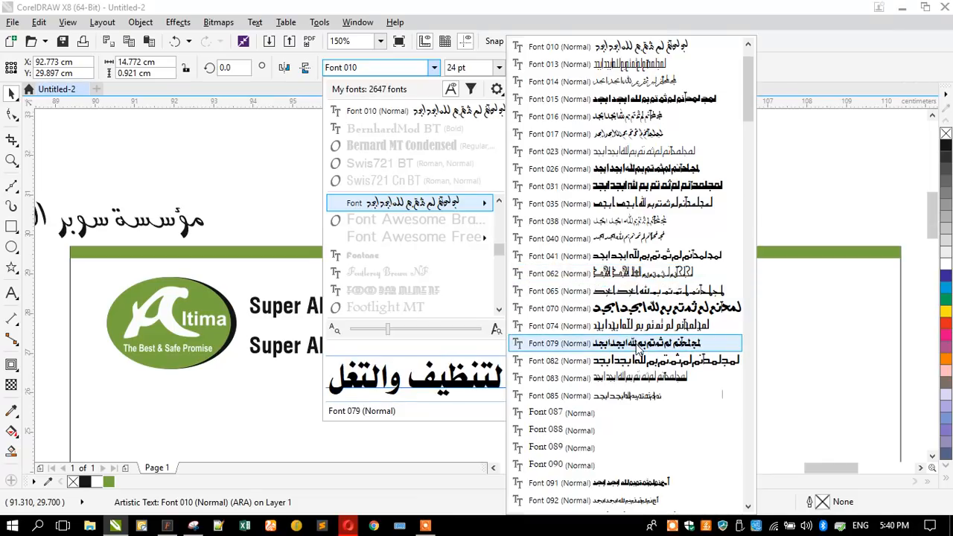
left_click(640, 360)
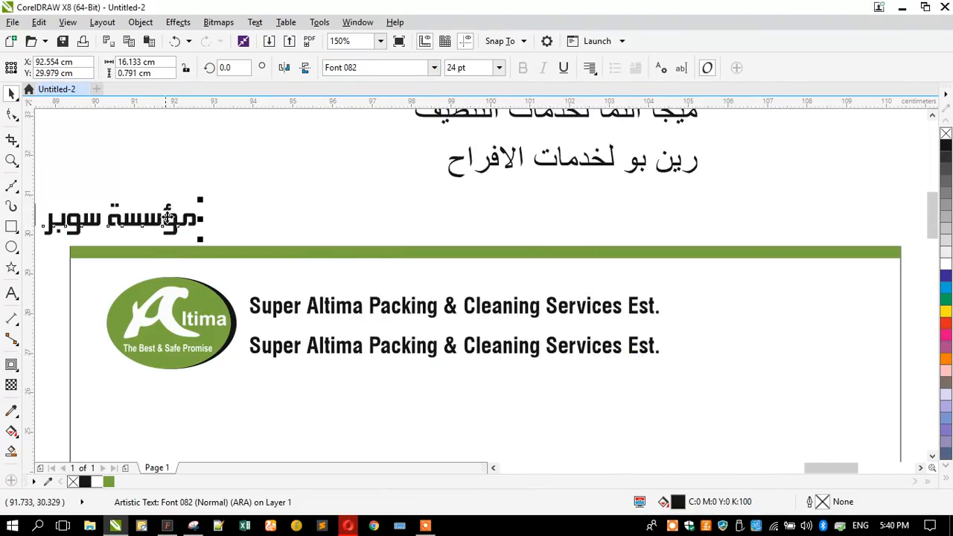
Step: Set the Arabic company name in Font 041
left_click(434, 67)
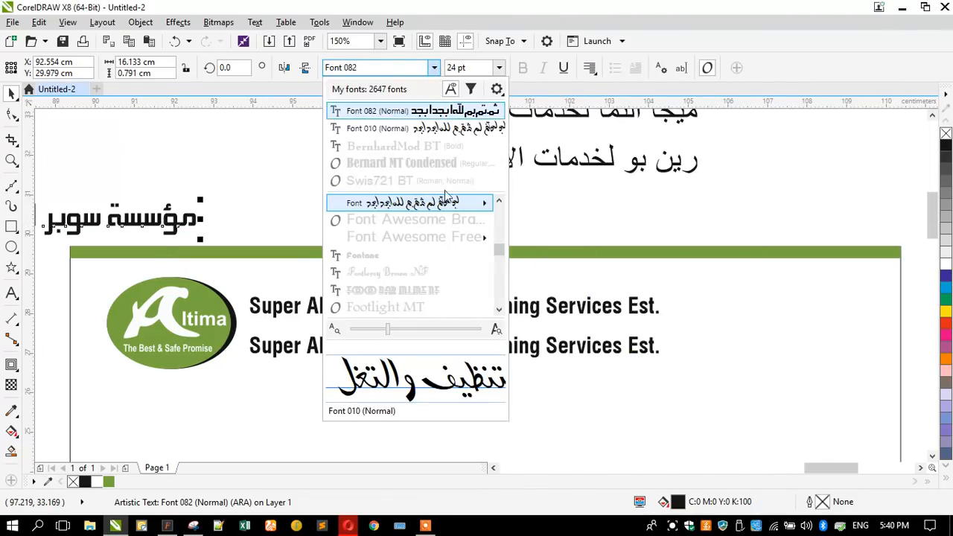
mouse_move(446, 206)
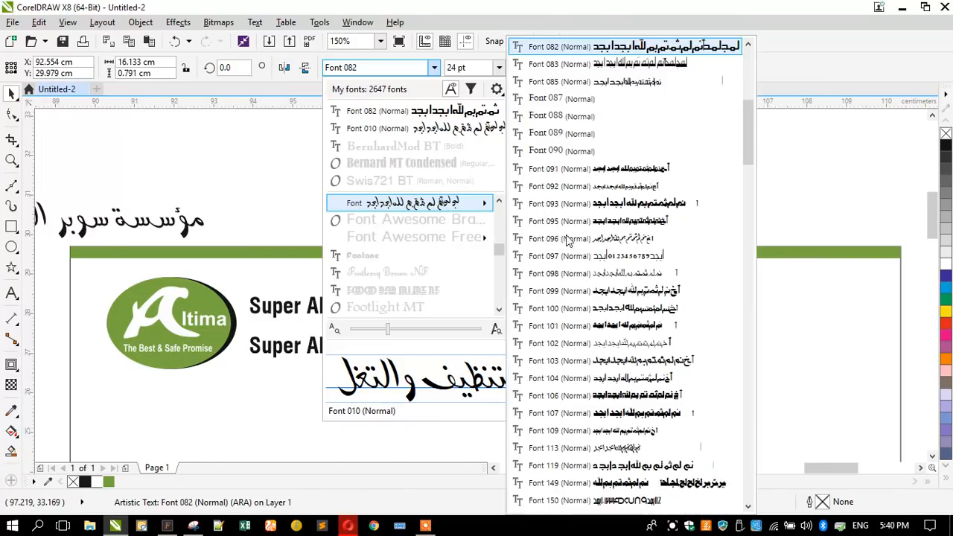
scroll(617, 330, "up", 4)
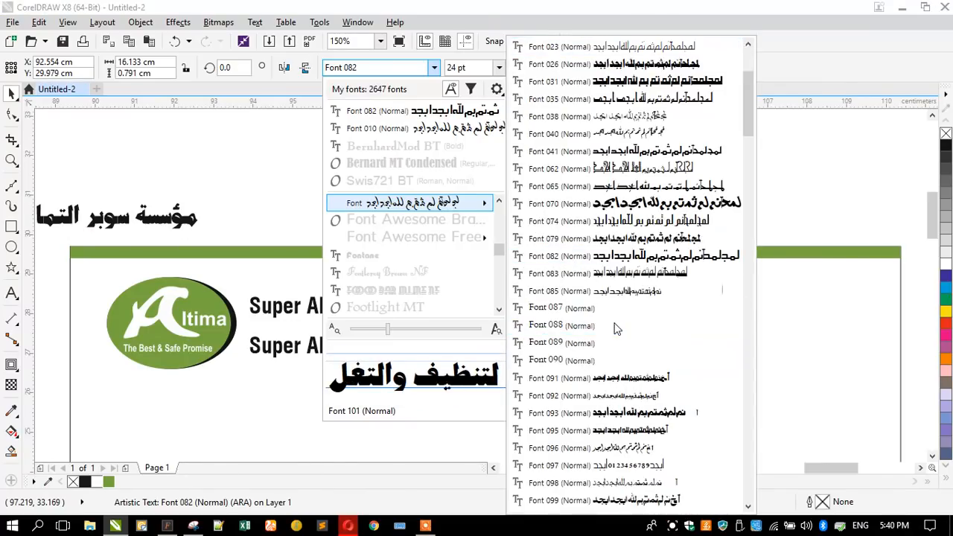
scroll(620, 317, "up", 1)
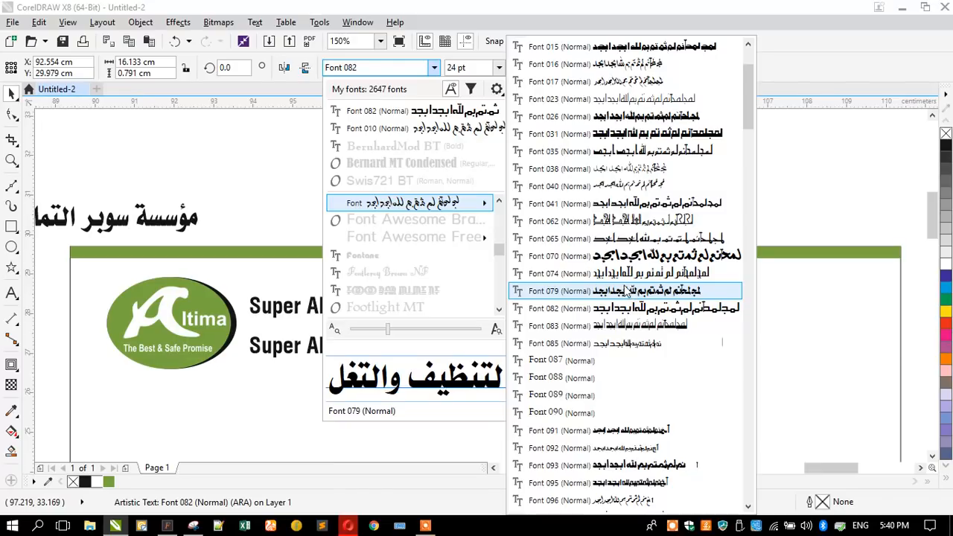
left_click(618, 204)
Step: Place the Arabic name under the green header bar, scaled to about 10.1 cm wide, and delete the upper duplicate English line
left_click_drag(145, 227, 613, 298)
left_click_drag(93, 295, 290, 313)
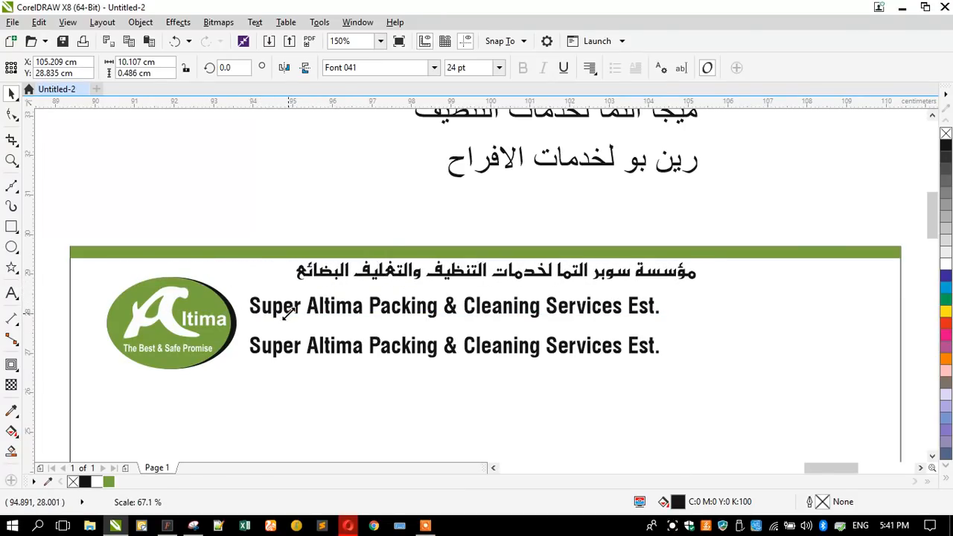
left_click(343, 315)
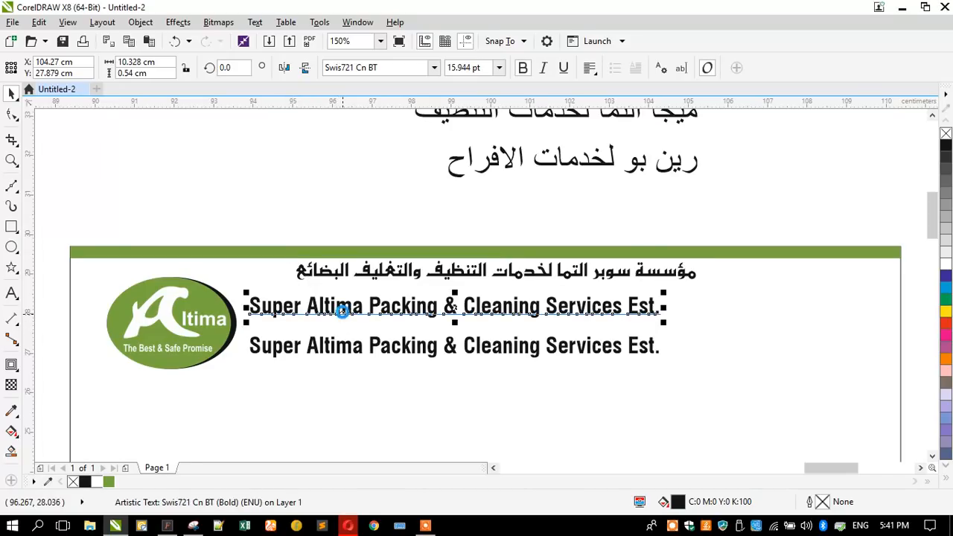
key("Delete")
Step: Convert "Super Altima" in the remaining English line to uppercase and color it with the letterhead green
left_click(332, 345)
double_click(337, 346)
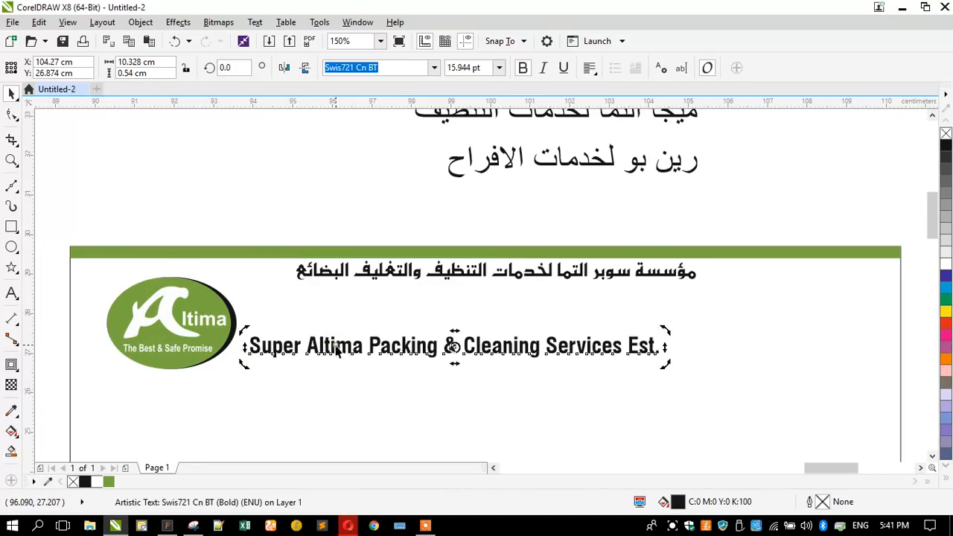
left_click_drag(362, 344, 249, 349)
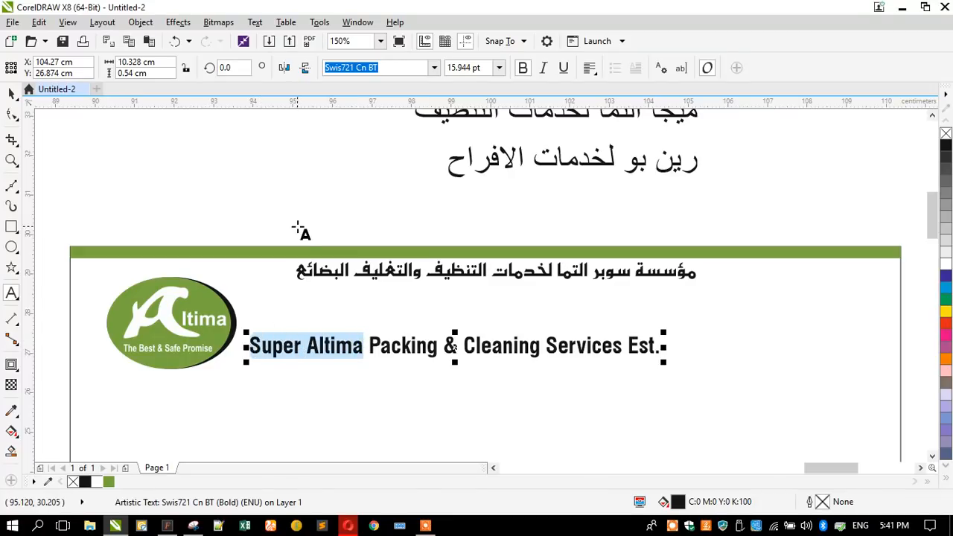
left_click(255, 21)
left_click(317, 364)
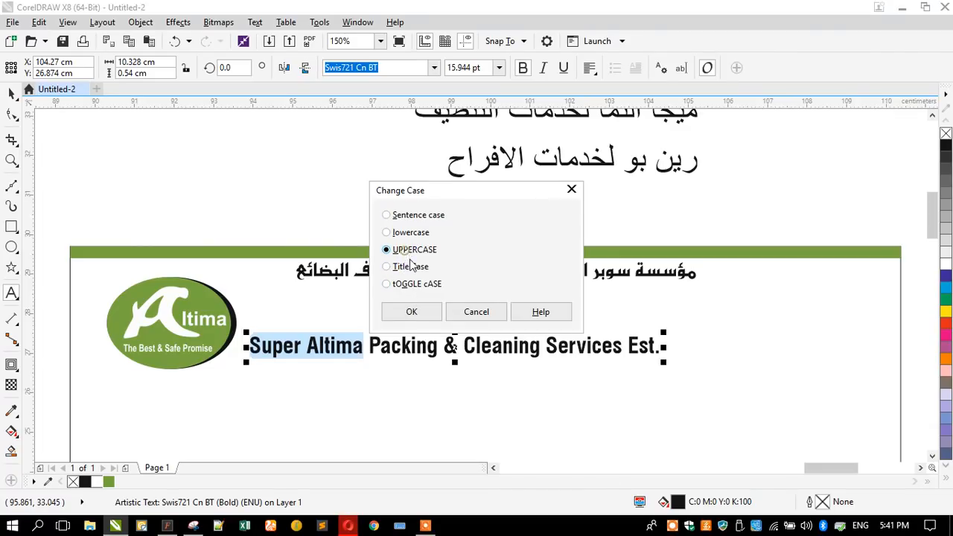
left_click(417, 309)
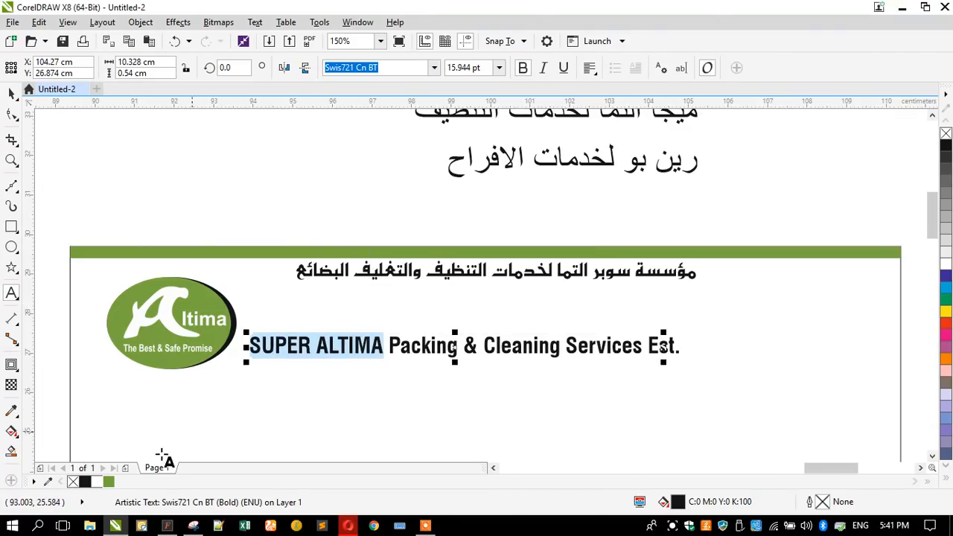
left_click(109, 482)
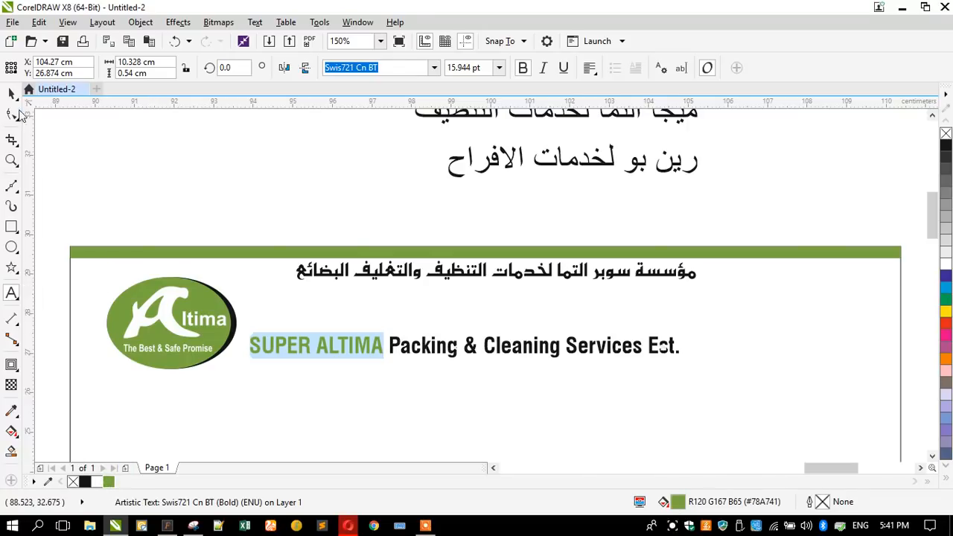
left_click(10, 95)
Step: Enlarge the green words "SUPER ALTIMA" to 18 pt
left_click(11, 293)
left_click(403, 272)
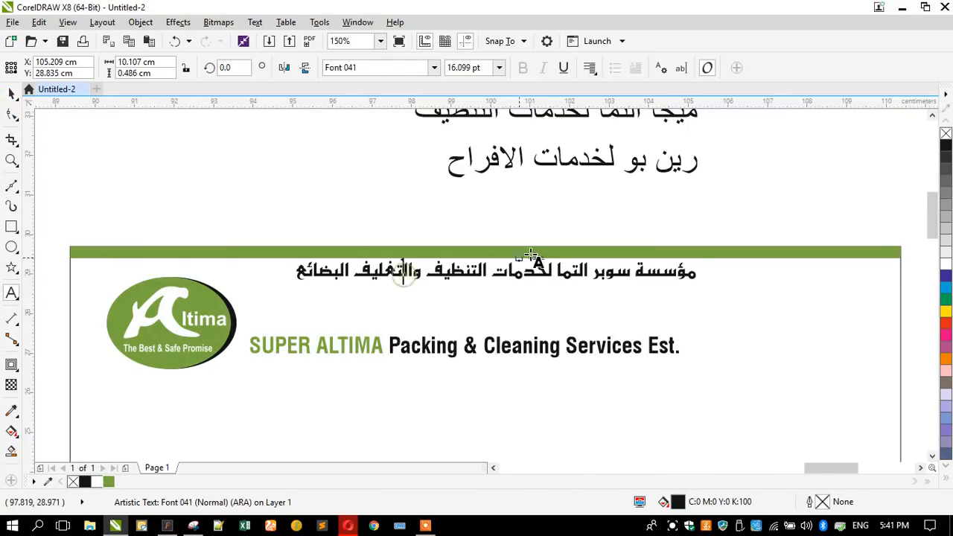
left_click_drag(381, 347, 254, 358)
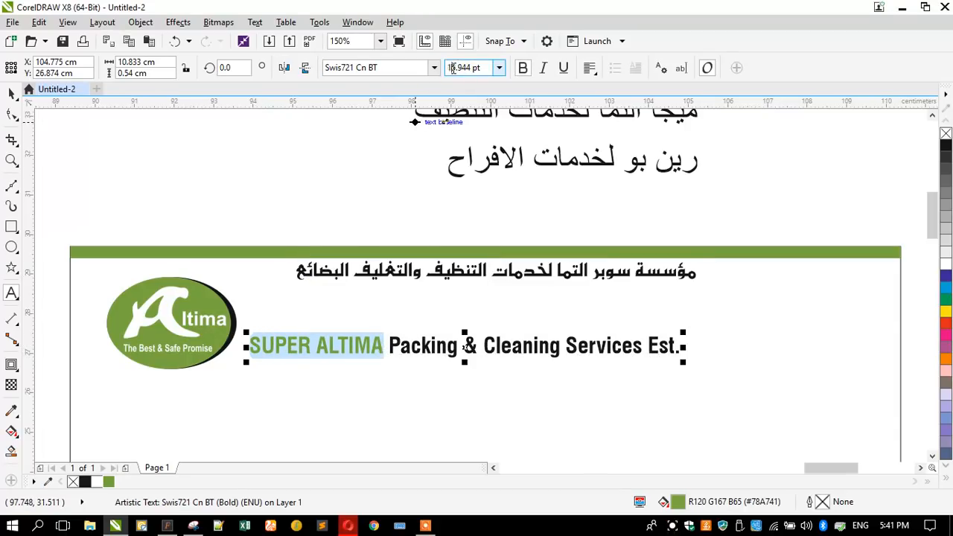
type("7")
key("Return")
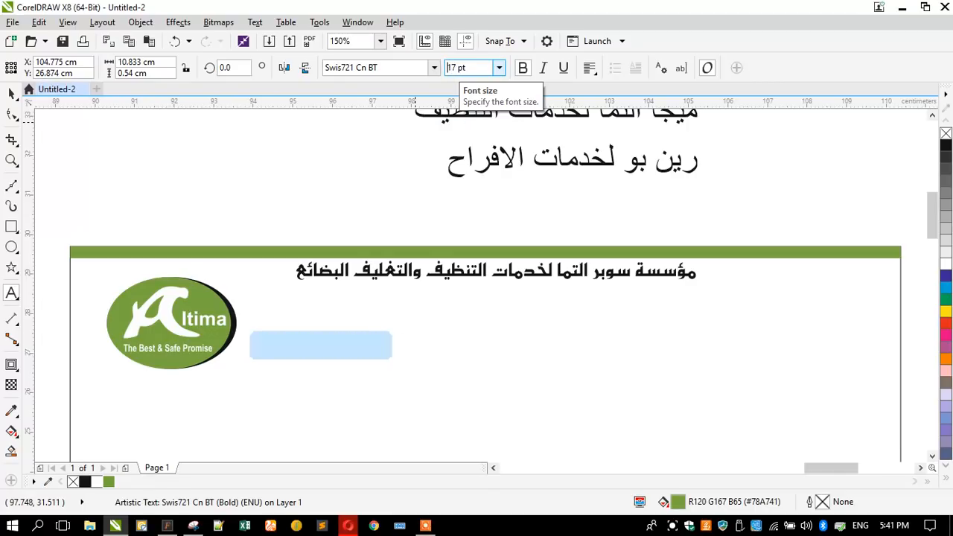
type("18")
key("Return")
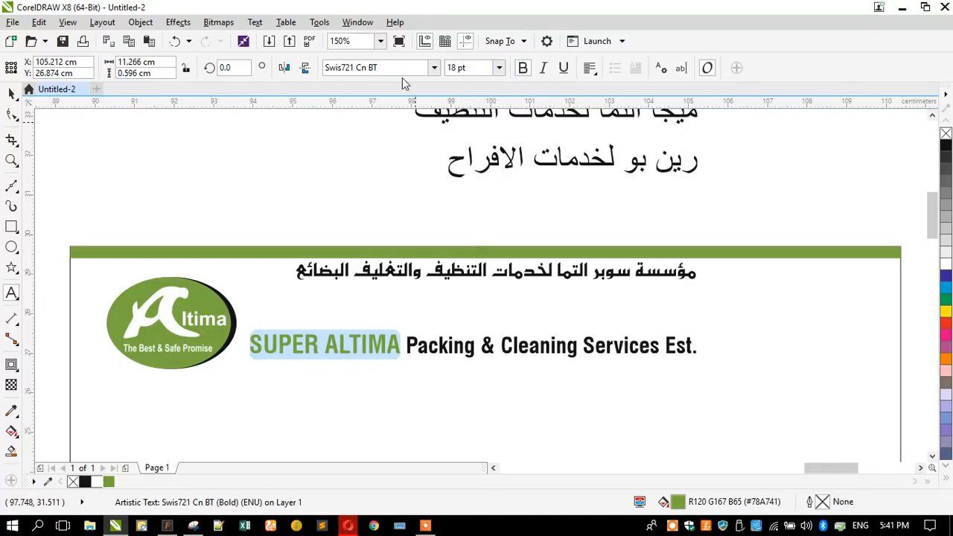
Step: Color the Arabic words for "Super Altima" in the Arabic company name with the letterhead green and enlarge them to 22 pt
left_click(415, 273)
left_click(558, 270)
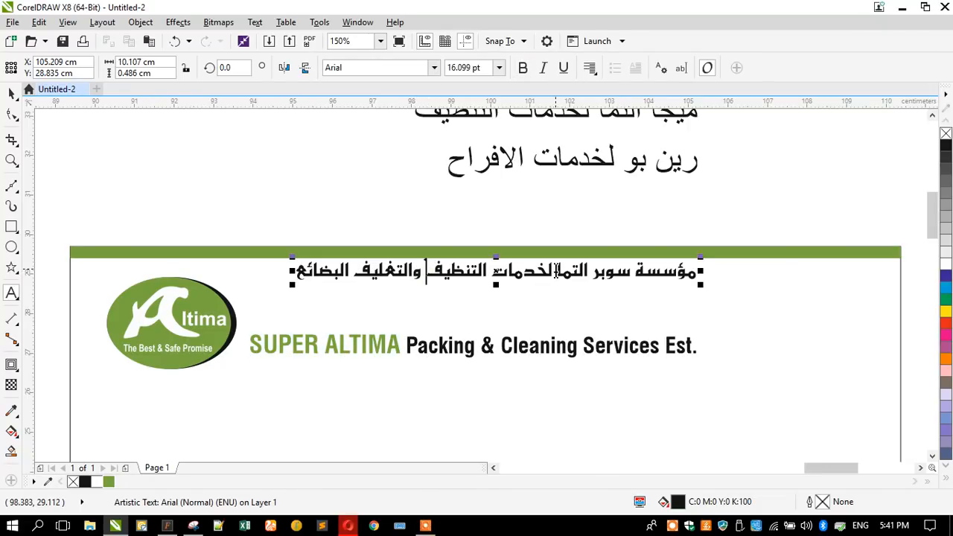
left_click_drag(571, 269, 630, 266)
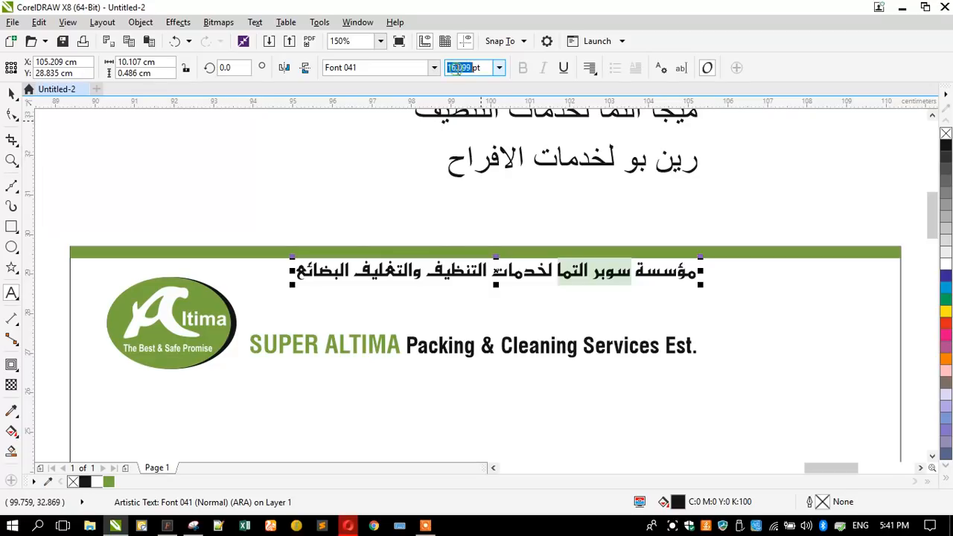
key("Return")
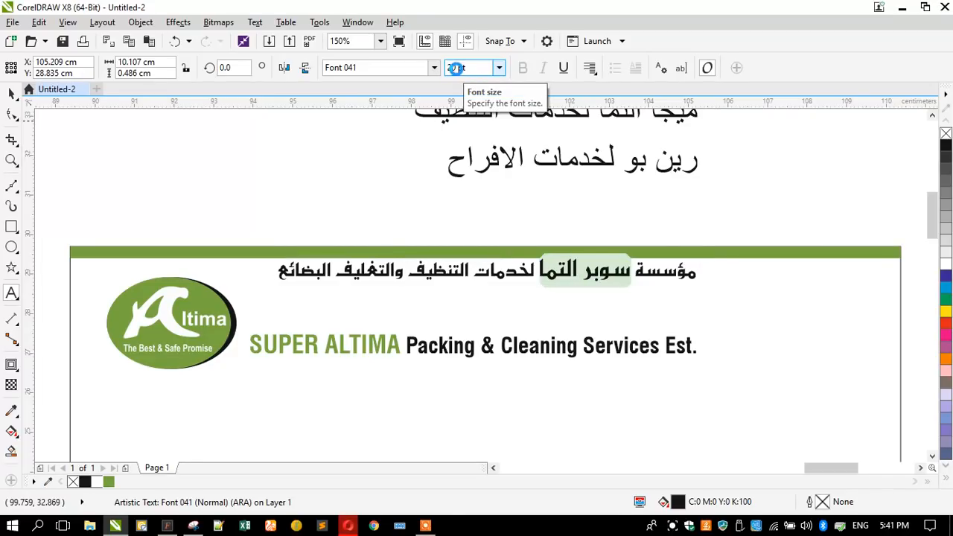
left_click(109, 482)
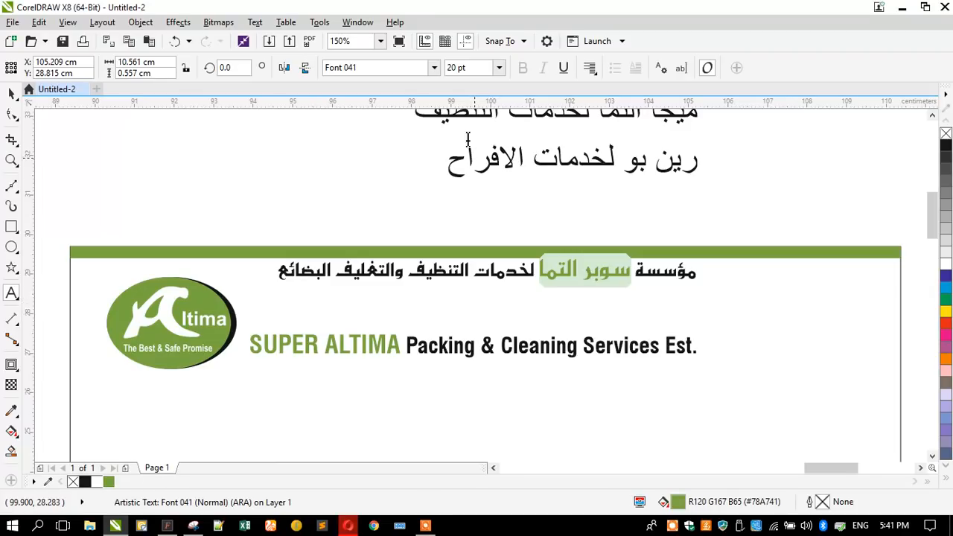
type("2")
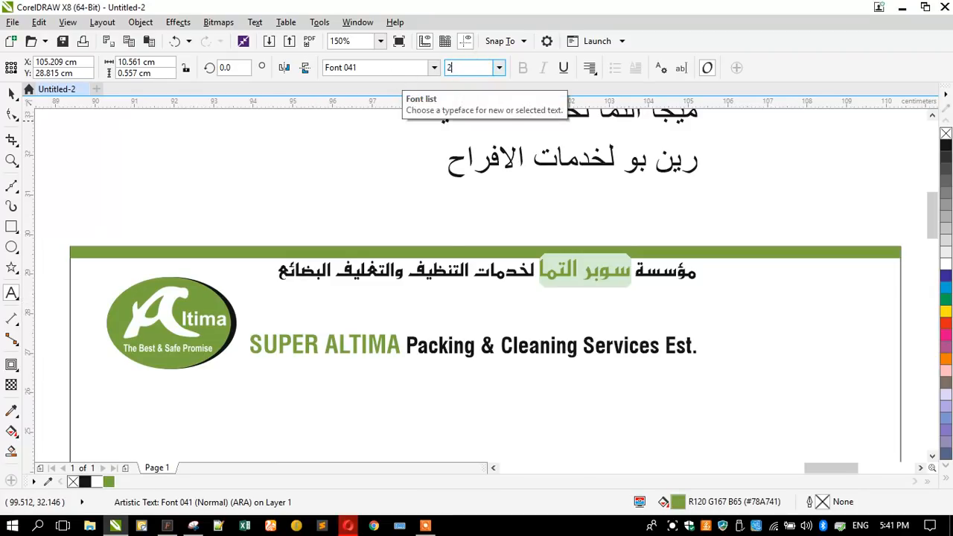
type("2")
key("Return")
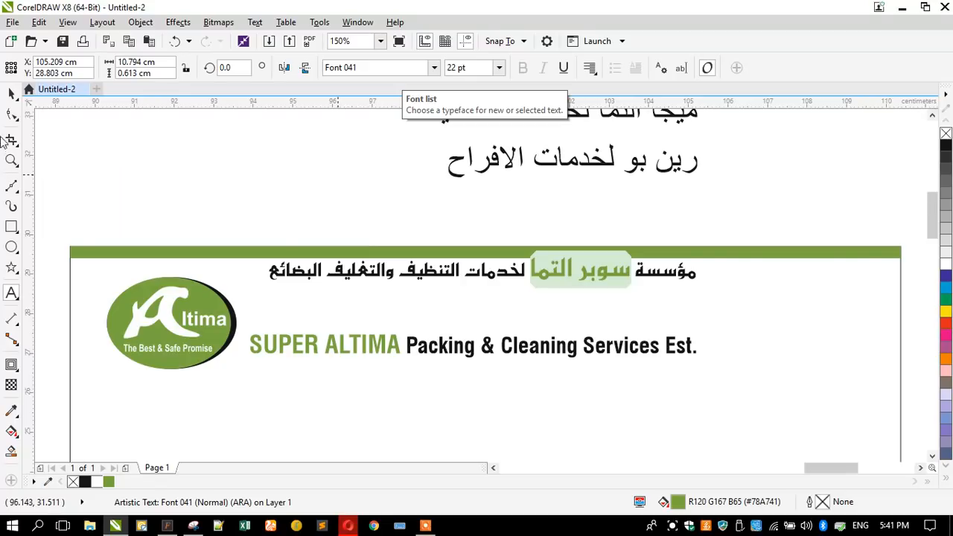
Step: Move the Arabic name directly above the English line beside the logo, scale it to match, and enlarge both lines together slightly
left_click(11, 93)
left_click_drag(365, 277, 361, 321)
left_click_drag(263, 300, 248, 286)
left_click_drag(204, 198, 704, 361)
left_click_drag(699, 301, 725, 283)
left_click(315, 217)
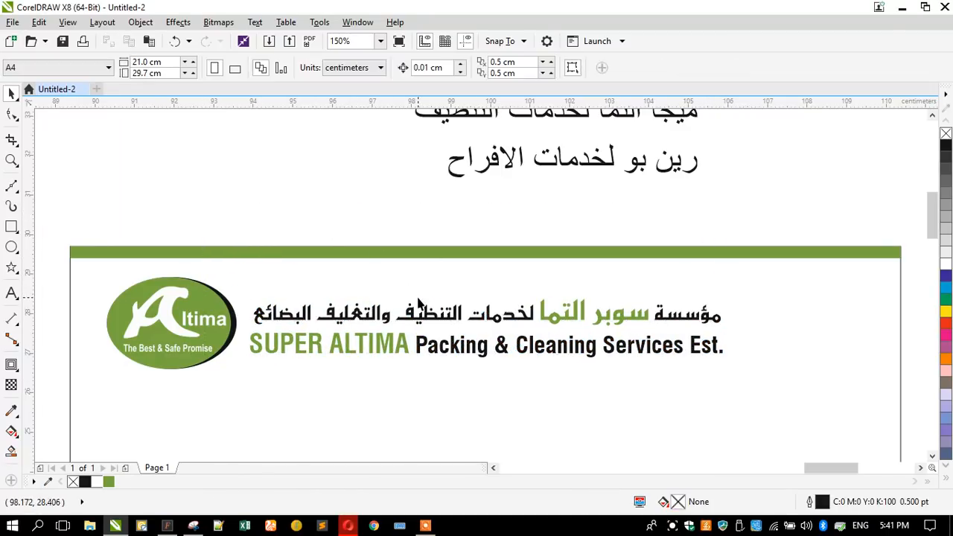
Step: Fine-tune the Arabic name's width so its end lines up with the end of the English line
left_click(420, 318)
scroll(726, 299, "up", 1)
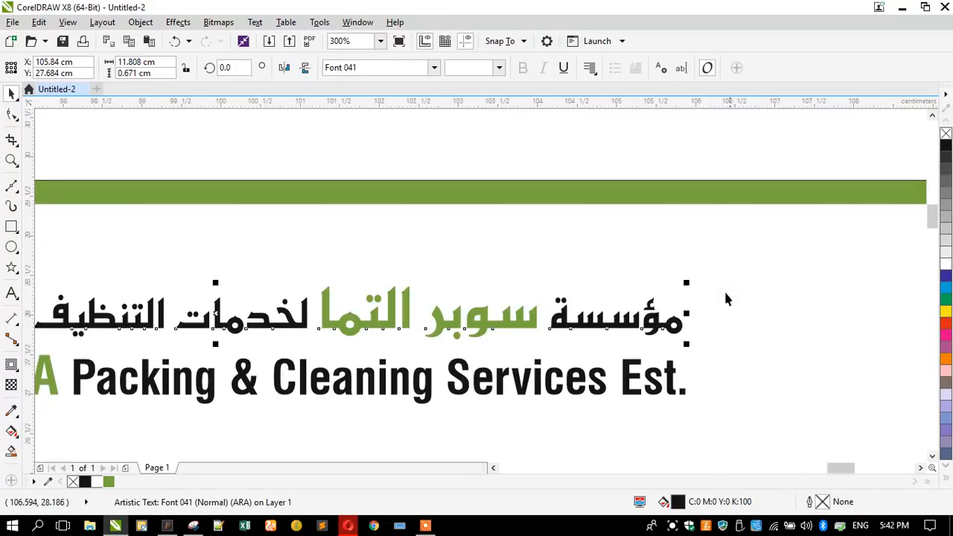
left_click_drag(688, 280, 691, 278)
scroll(616, 256, "down", 2)
left_click(388, 185)
scroll(385, 188, "down", 1)
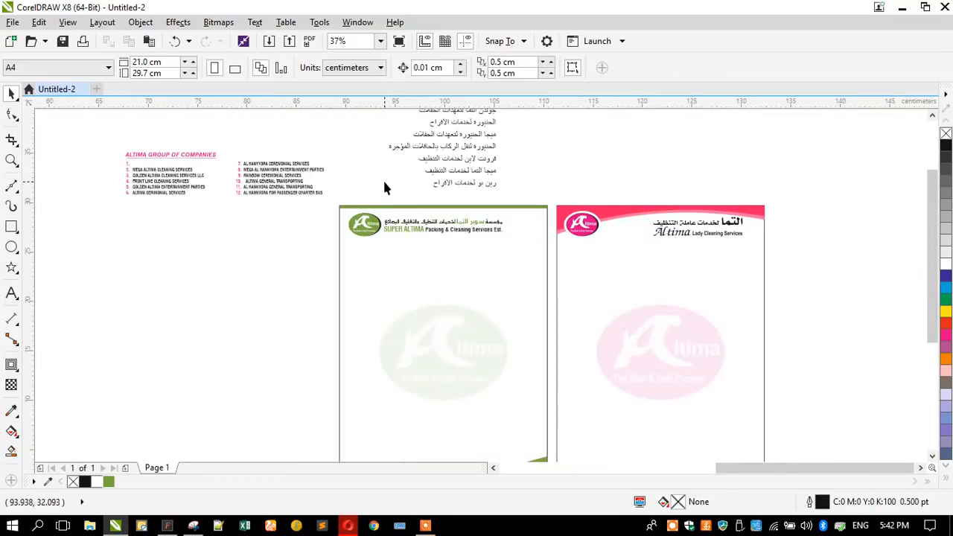
Step: Move the green and pink letterheads together to the right, clear of the company name lists
scroll(382, 230, "down", 1)
scroll(488, 262, "up", 1)
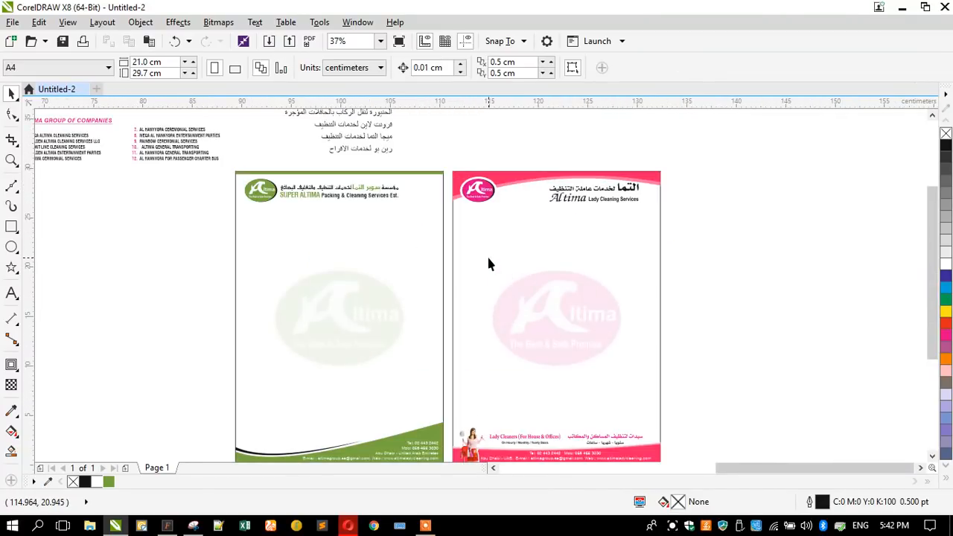
left_click_drag(230, 171, 704, 429)
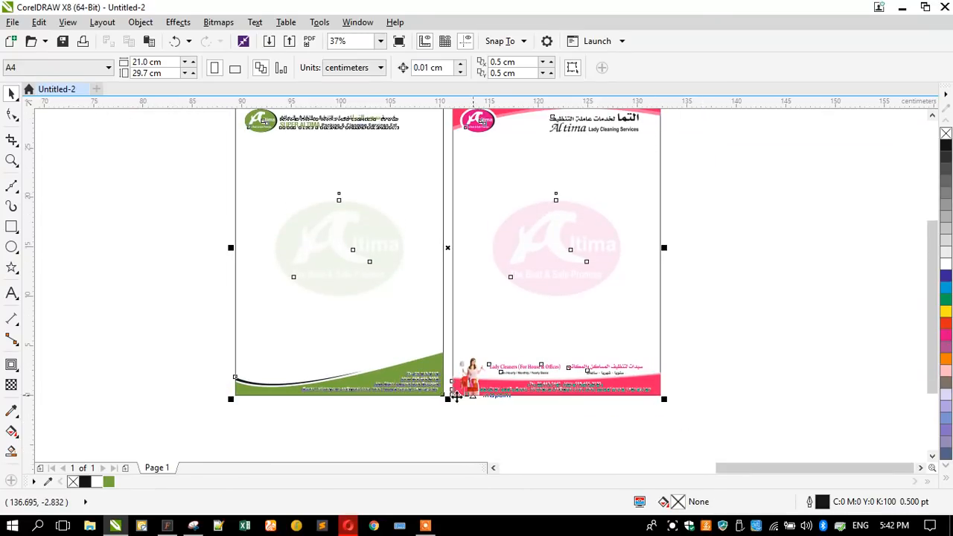
scroll(350, 367, "down", 1)
left_click_drag(478, 358, 613, 339)
Step: Duplicate the complete green letterhead and place the copy directly to the left of the original
left_click_drag(556, 218, 629, 347)
left_click(587, 321)
left_click_drag(534, 261, 667, 361)
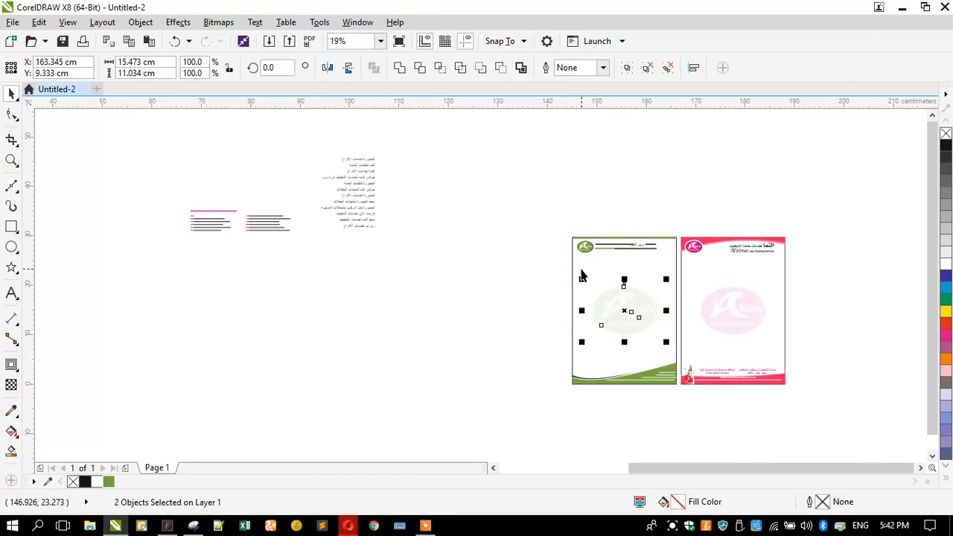
left_click_drag(547, 220, 543, 351)
right_click(543, 351)
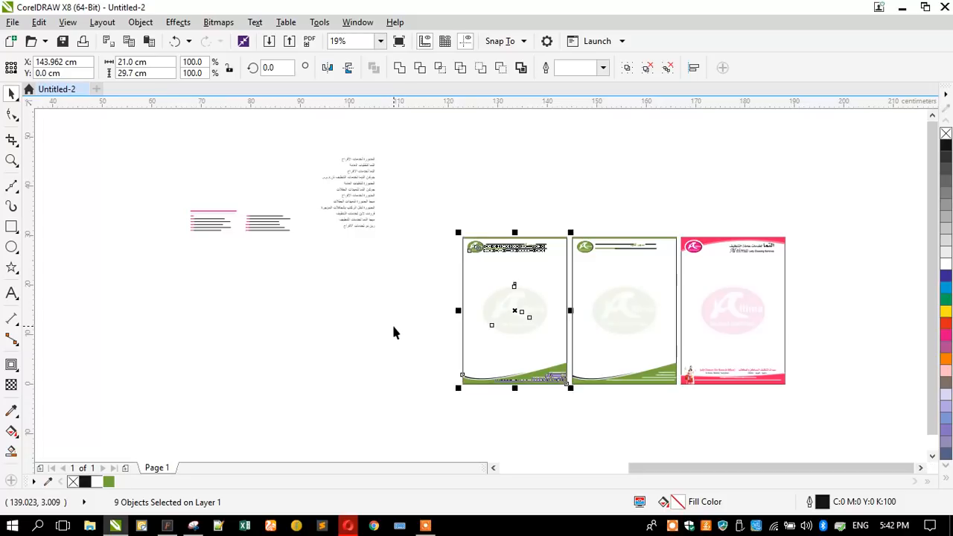
left_click(370, 435)
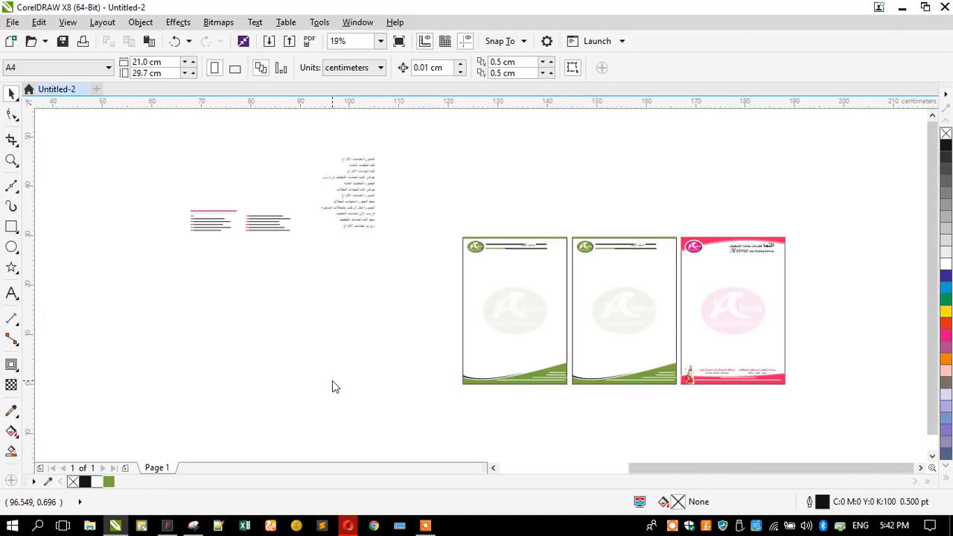
Step: Save the drawing on the Desktop under the file name Letterhaeds
key("ctrl+s")
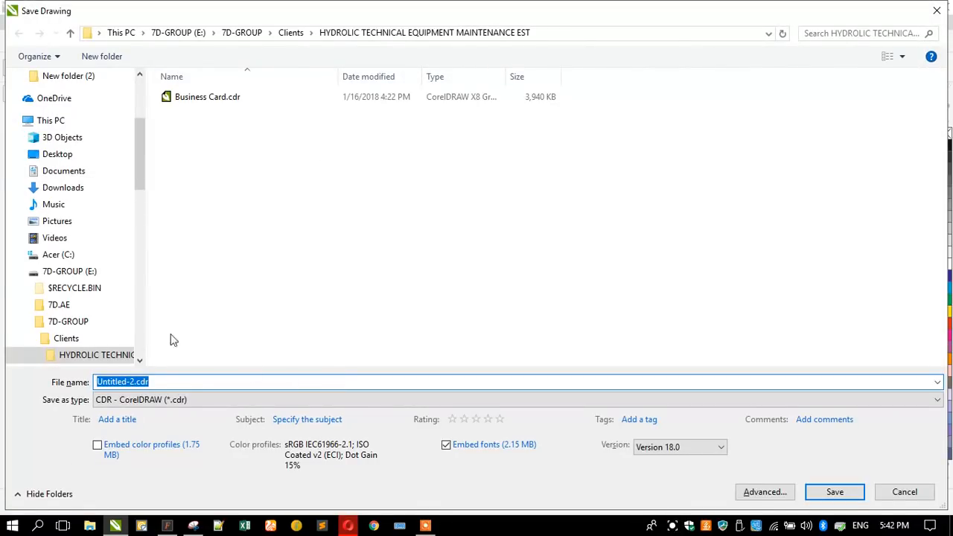
scroll(53, 270, "up", 4)
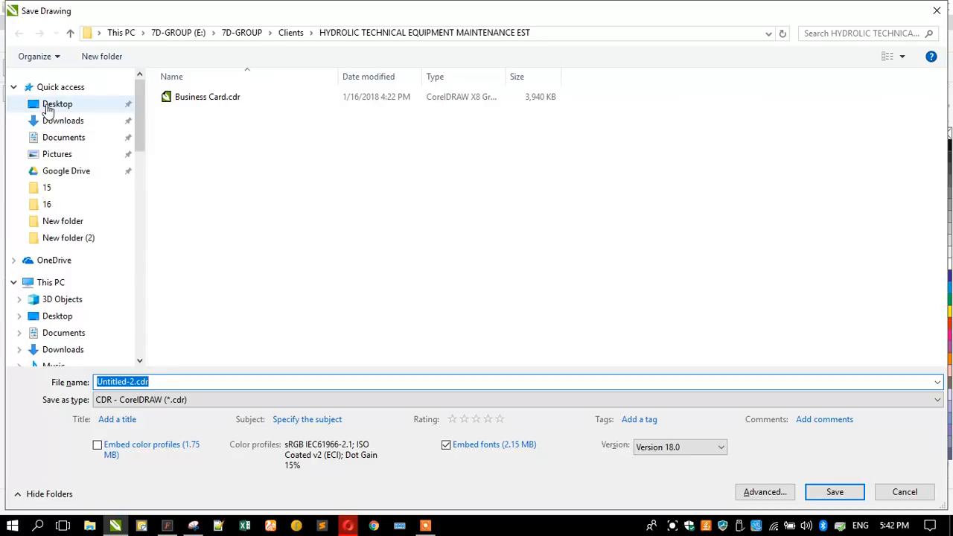
left_click(46, 108)
triple_click(174, 382)
type("L")
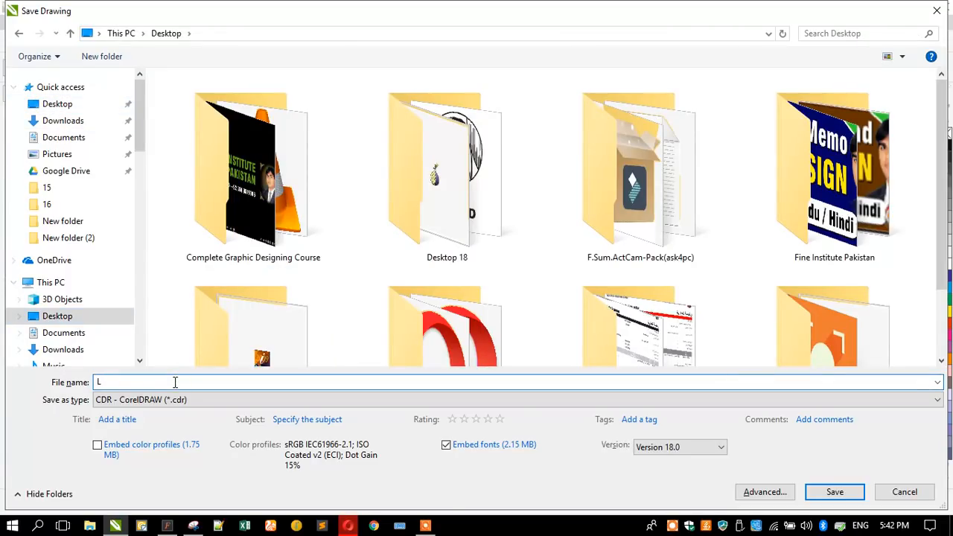
type("etterheads")
key("Return")
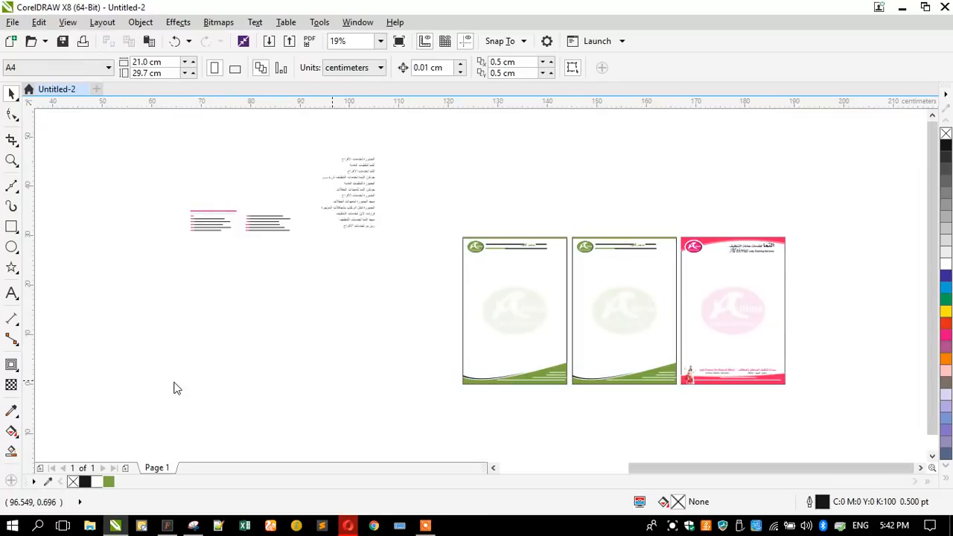
Step: Switch to the Opera browser and copy the "Modern green corporate letterhead" image from the letterhead design results
left_click(347, 525)
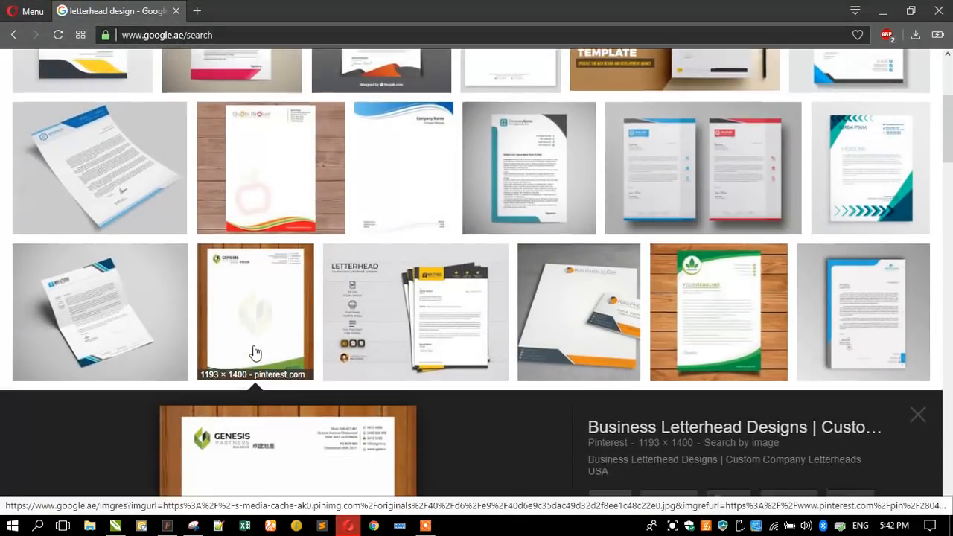
scroll(394, 339, "up", 4)
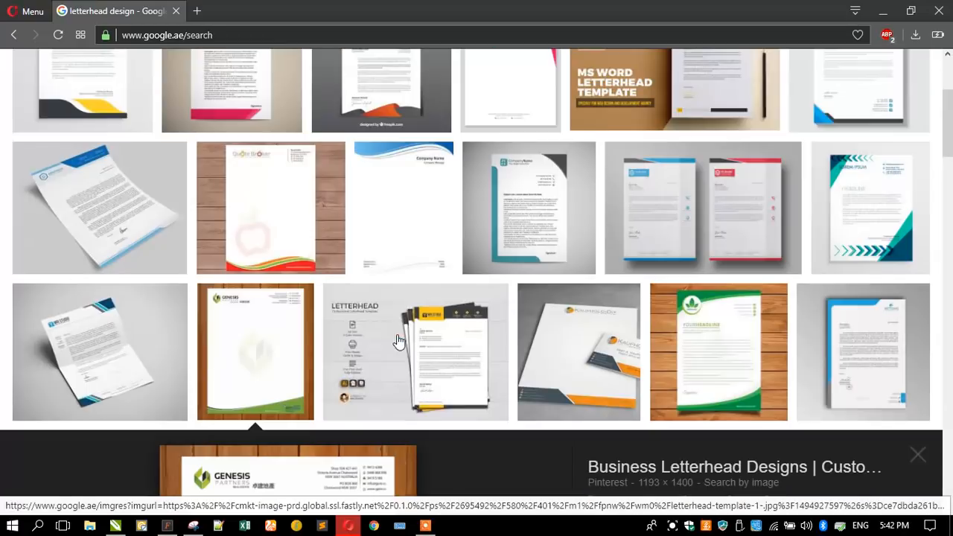
left_click(685, 348)
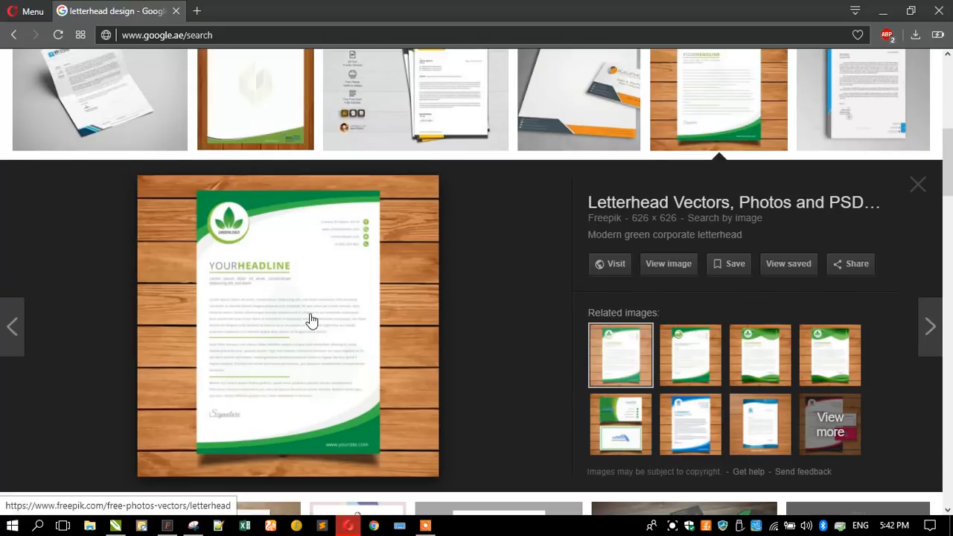
right_click(273, 344)
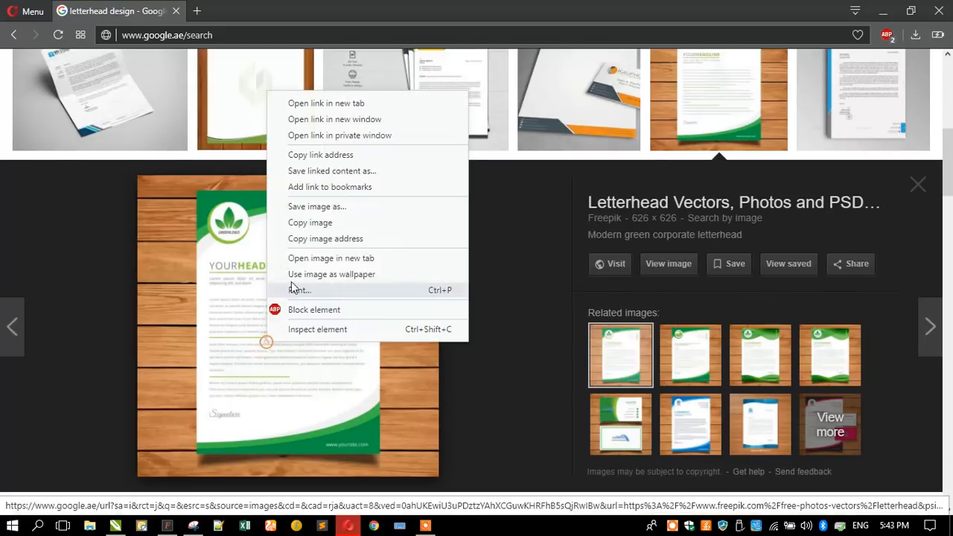
left_click(311, 223)
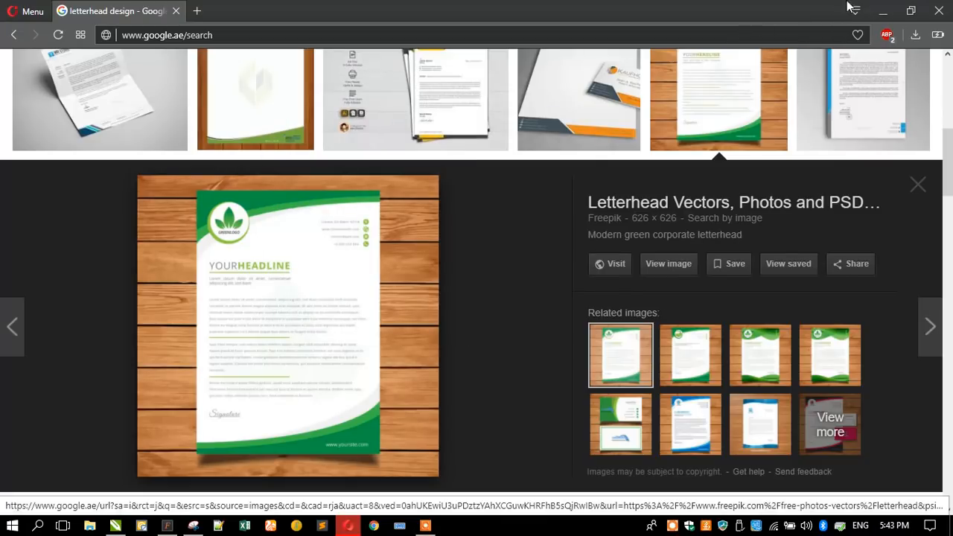
Step: Switch back to CorelDRAW, paste the copied letterhead image and place it to the left of the green letterheads
left_click(883, 10)
right_click(408, 247)
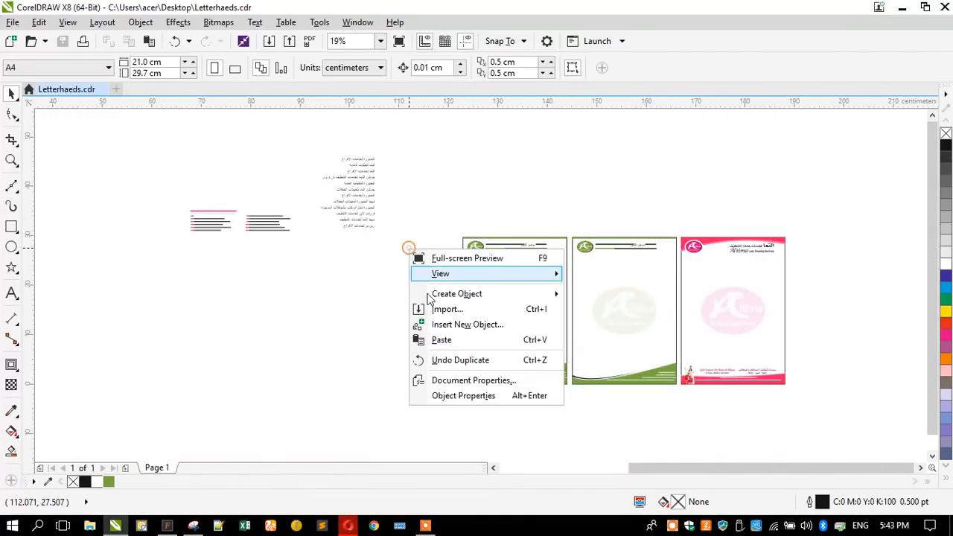
left_click(439, 340)
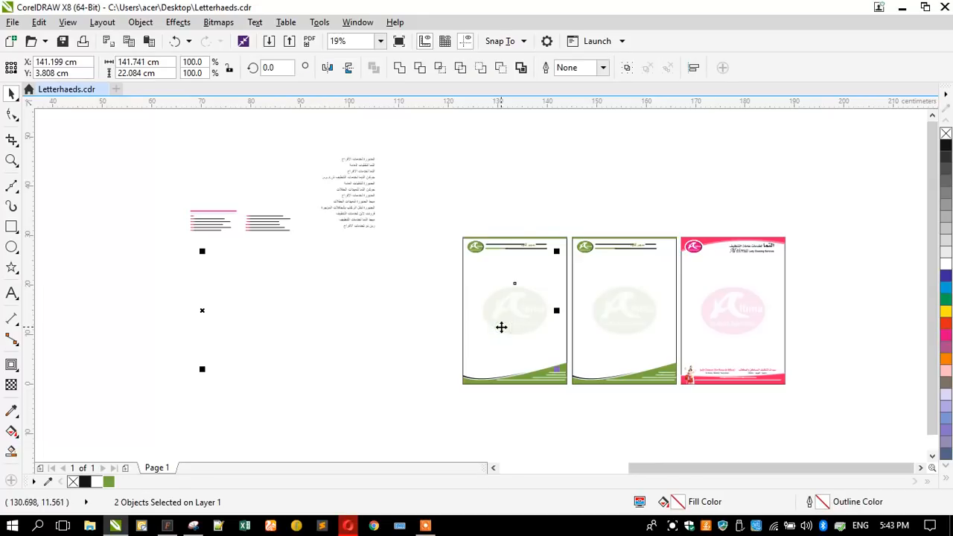
left_click_drag(466, 319, 348, 315)
scroll(366, 259, "up", 5)
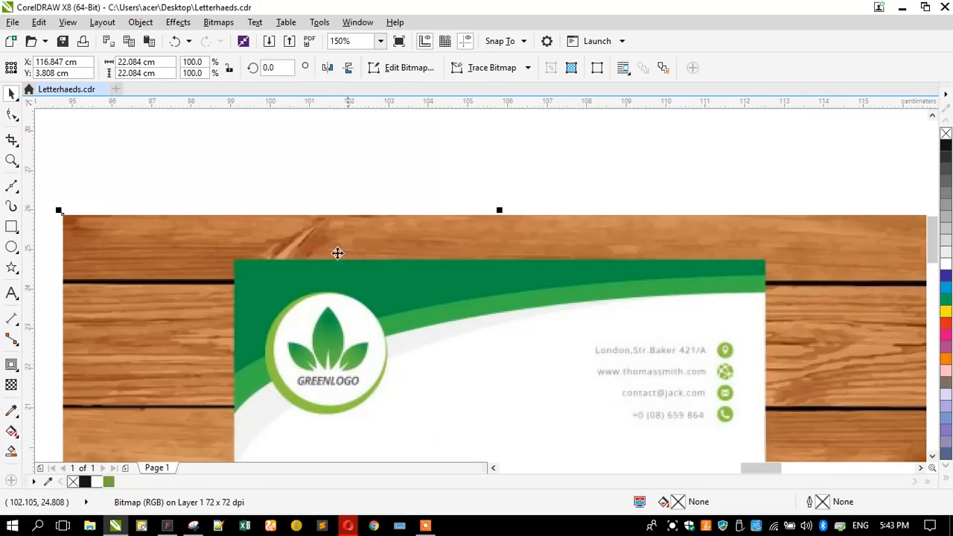
left_click(241, 172)
left_click(11, 247)
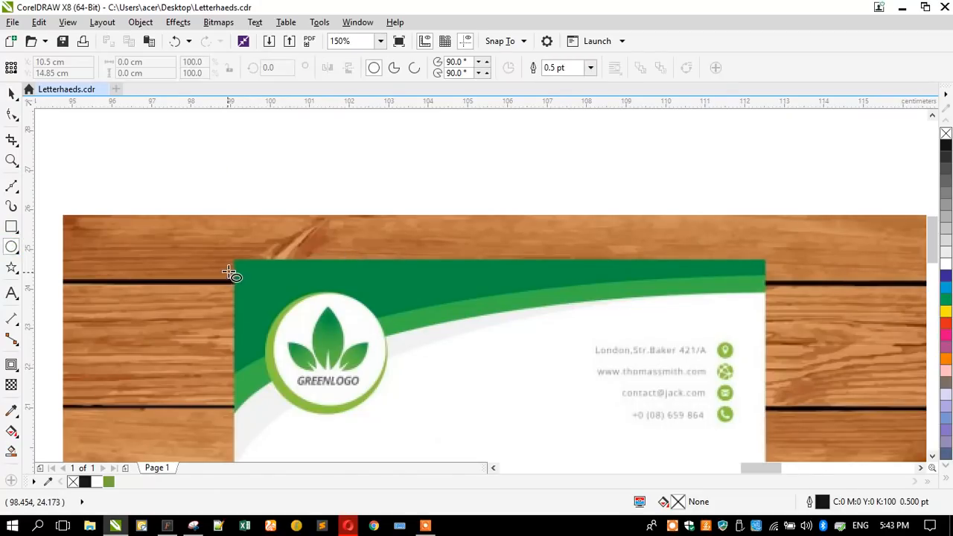
left_click_drag(228, 256, 645, 370)
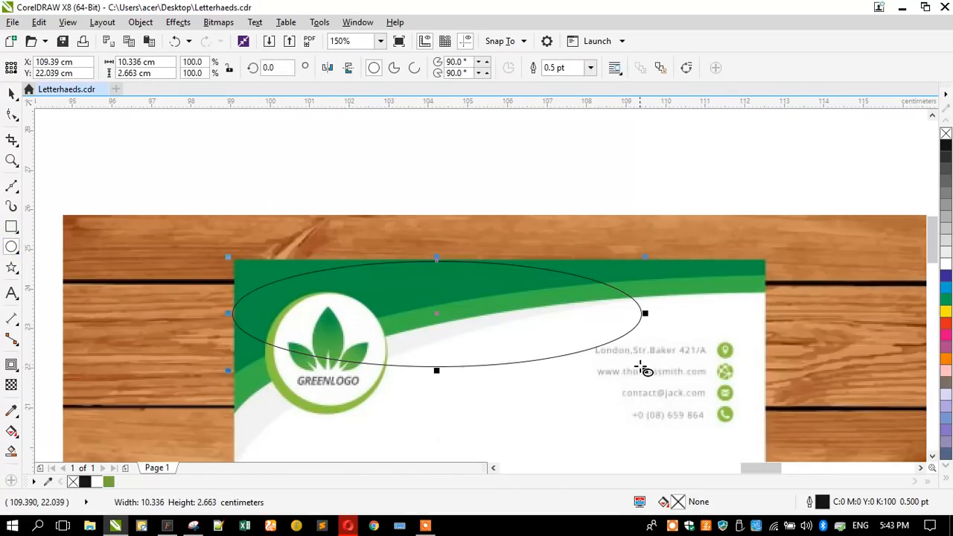
key("ctrl+z")
Step: Draw a rectangle about 13.46 by 2.93 cm over the green header of the reference letterhead
left_click(11, 226)
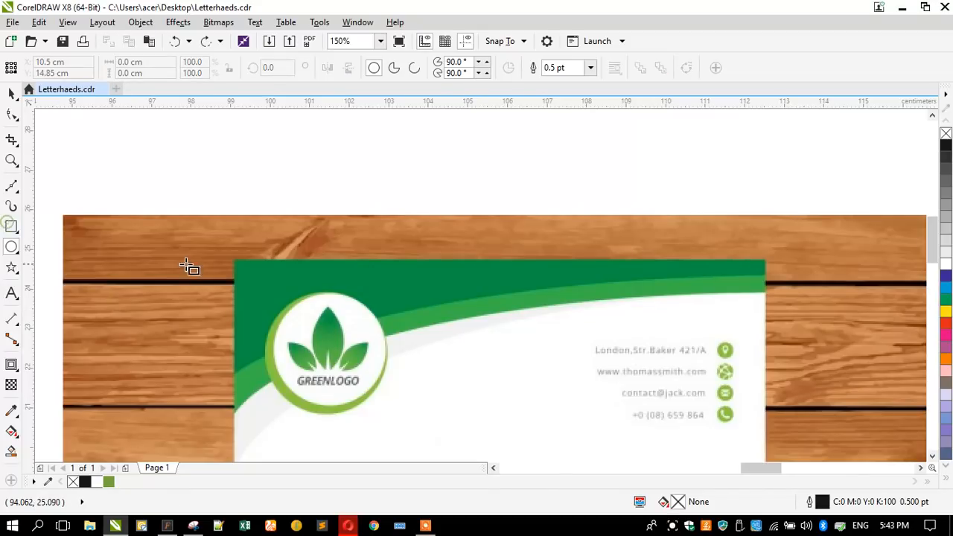
left_click_drag(234, 260, 766, 369)
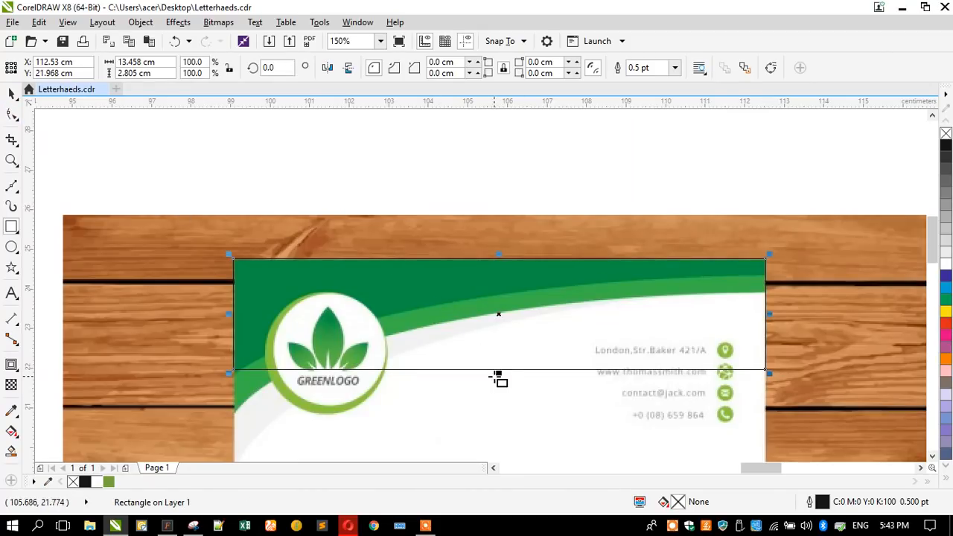
left_click_drag(498, 374, 499, 377)
left_click_drag(502, 384, 504, 378)
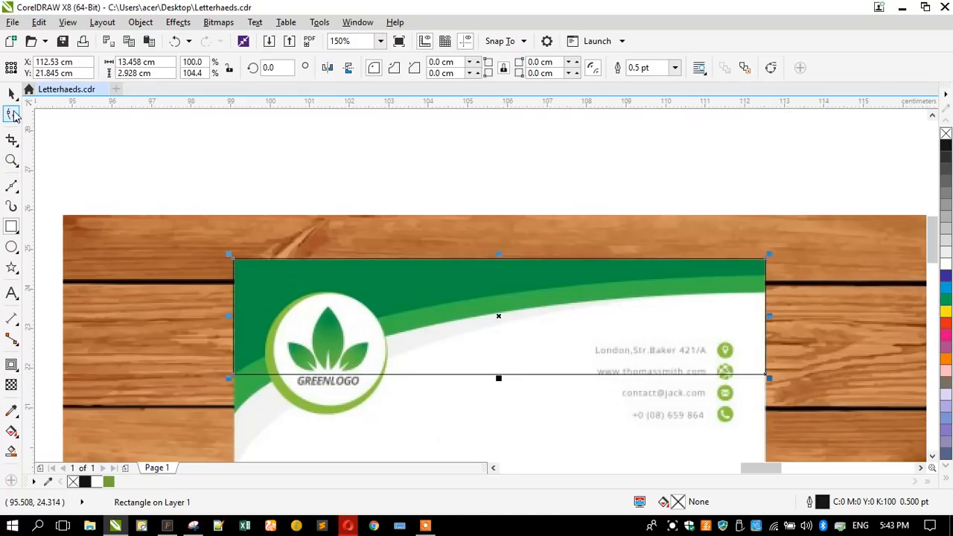
Step: Convert the rectangle to curves, raise its lower right corner and bend the lower edge to follow the reference's dark green curve
left_click(12, 115)
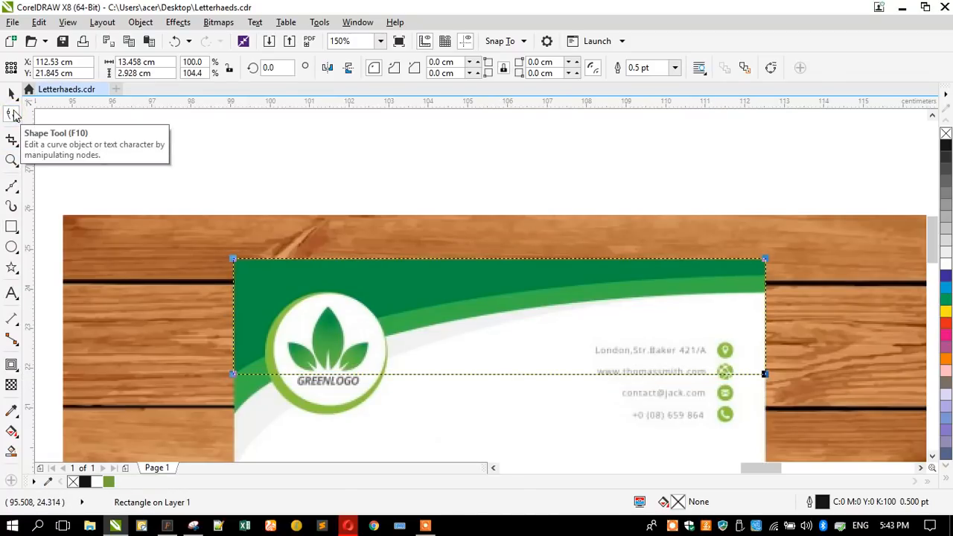
key("ctrl+q")
left_click_drag(766, 375, 765, 276)
left_click(494, 333)
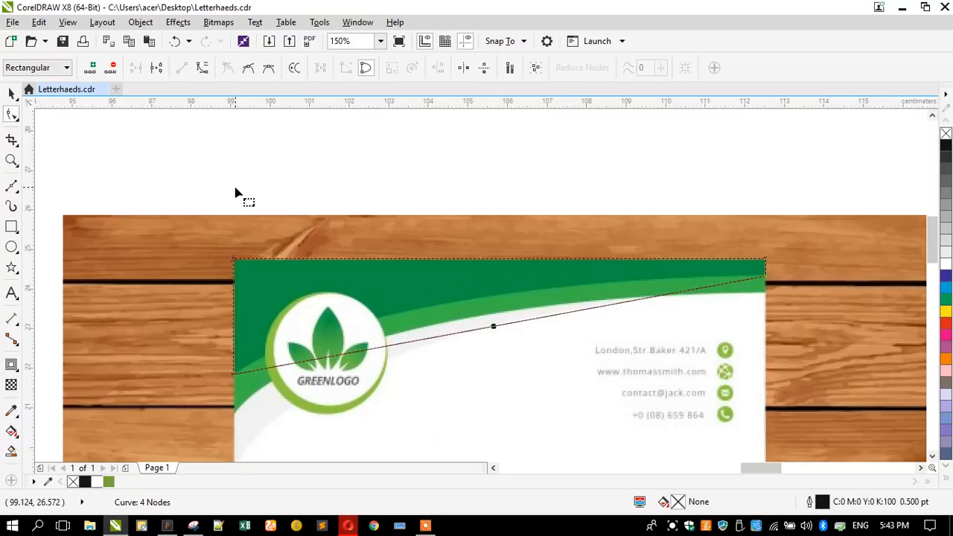
left_click(201, 67)
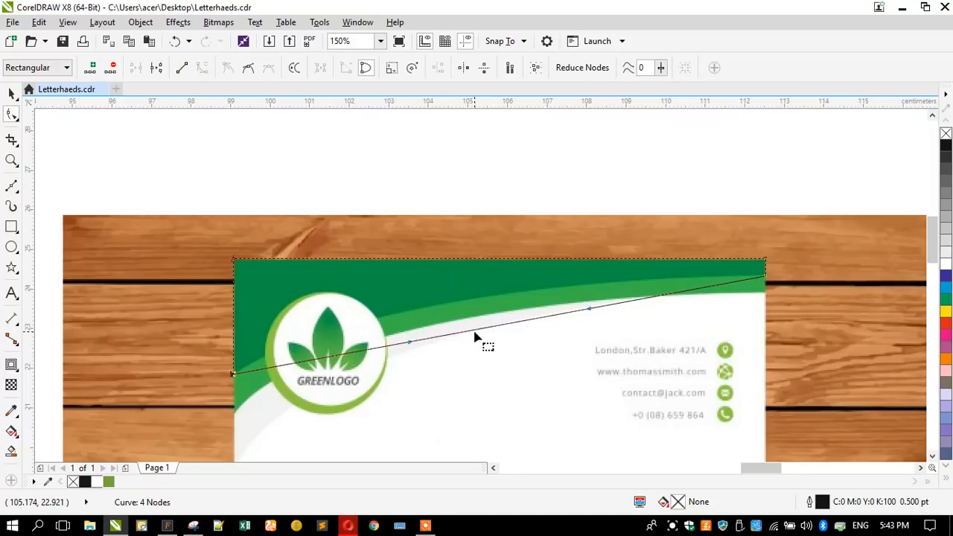
left_click_drag(472, 335, 438, 308)
left_click(11, 93)
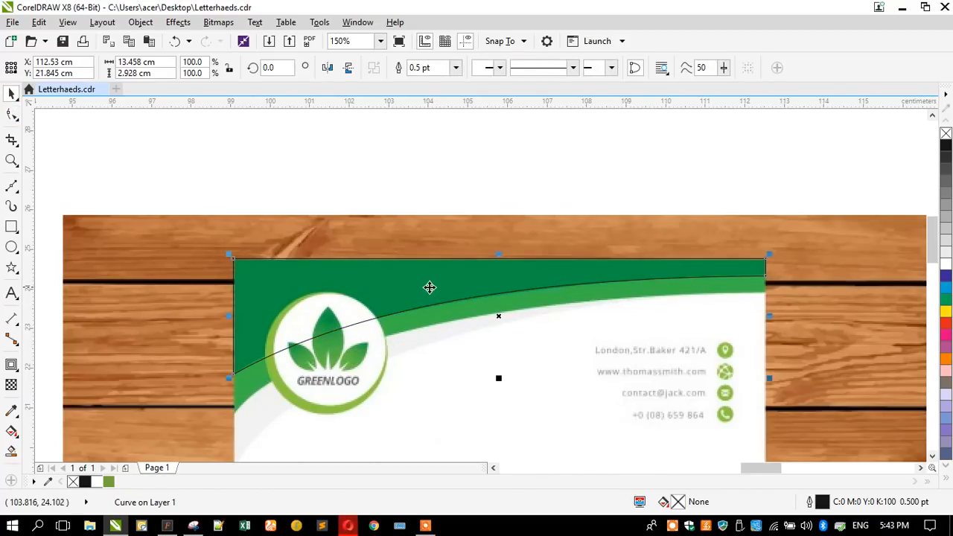
Step: Lower the two top corner nodes of the traced header curve slightly in small nudges
left_click(12, 115)
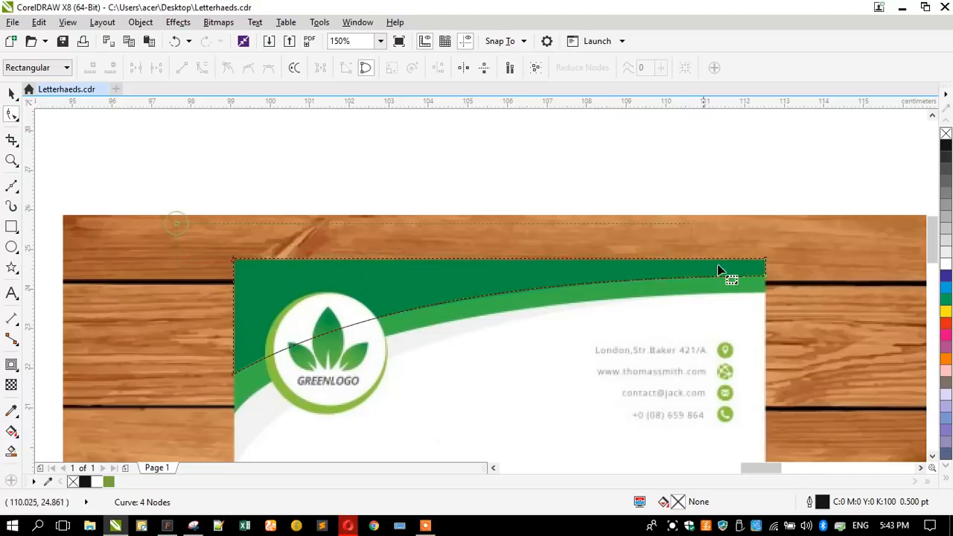
key("Down")
key("Down")
key("Down")
key("Down")
key("Down")
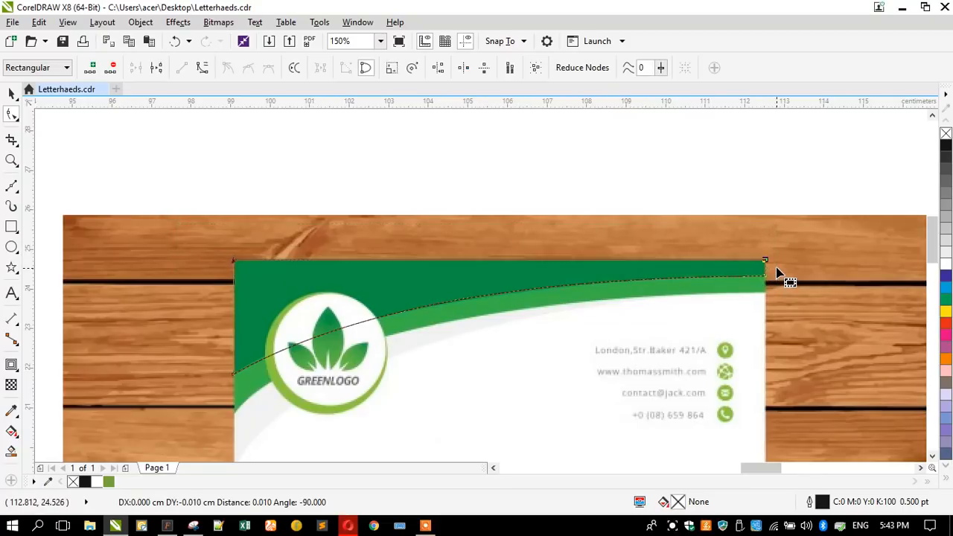
key("Down")
key("Down")
key("Down")
key("Down")
key("Down")
key("Down")
key("Down")
key("Down")
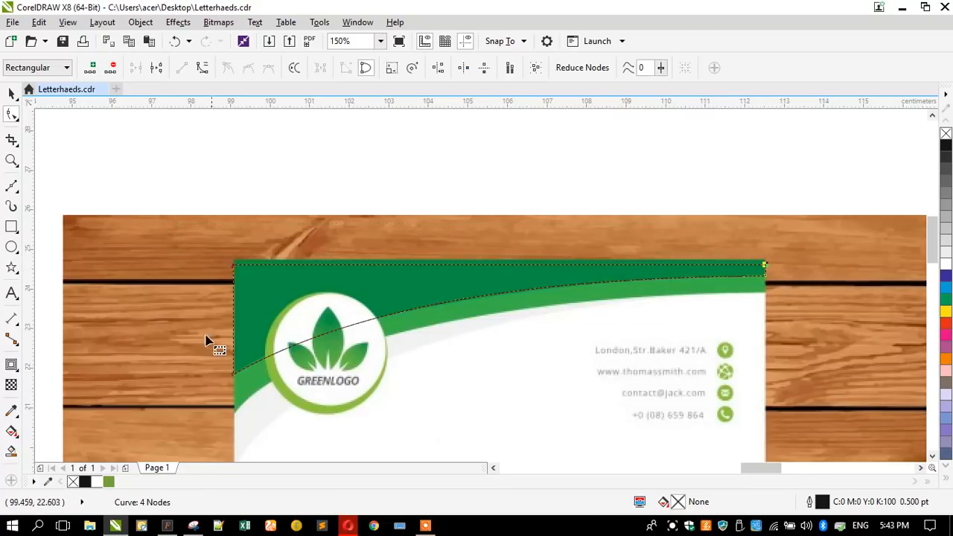
Step: Raise the curve's lower left node by 0.36 cm and its lower right node slightly
left_click_drag(206, 338, 288, 388)
key("Up")
key("Up")
key("Up")
key("Up")
key("Up")
key("Up")
key("Up")
key("Up")
key("Up")
key("Up")
key("Up")
key("Up")
key("Up")
key("Up")
key("Up")
key("Up")
key("Up")
key("Up")
key("Up")
key("Up")
key("Up")
key("Up")
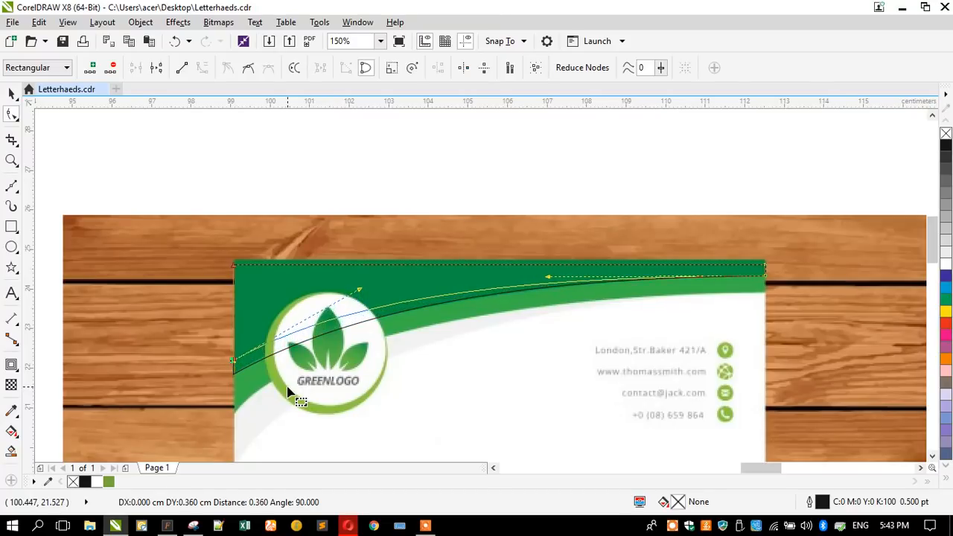
left_click(658, 274)
key("Up")
key("Up")
key("Up")
key("Up")
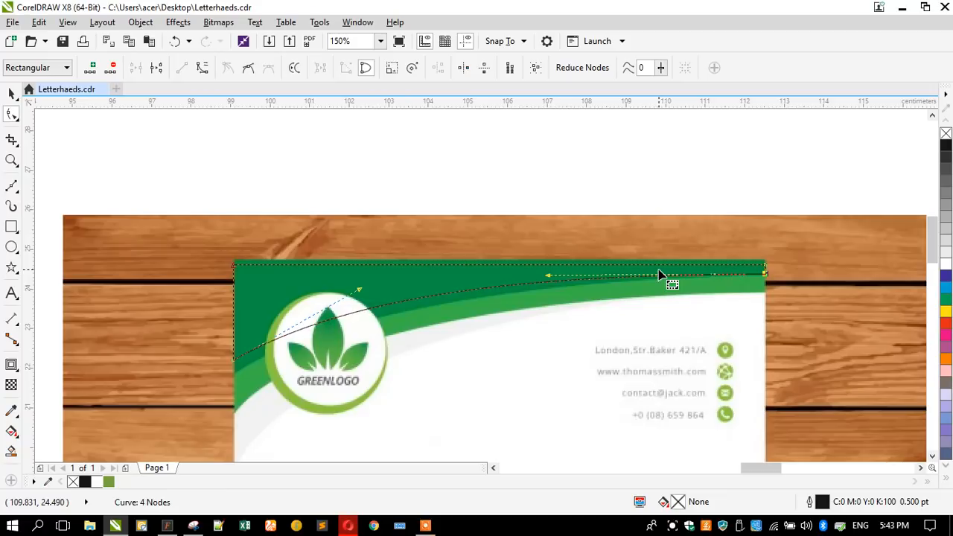
Step: Make two copies of the header shape stretched downward to heights of 2.715 and 3.061 cm, and fill the tallest with cyan
left_click(12, 93)
left_click_drag(500, 367, 499, 381)
key("ctrl+r")
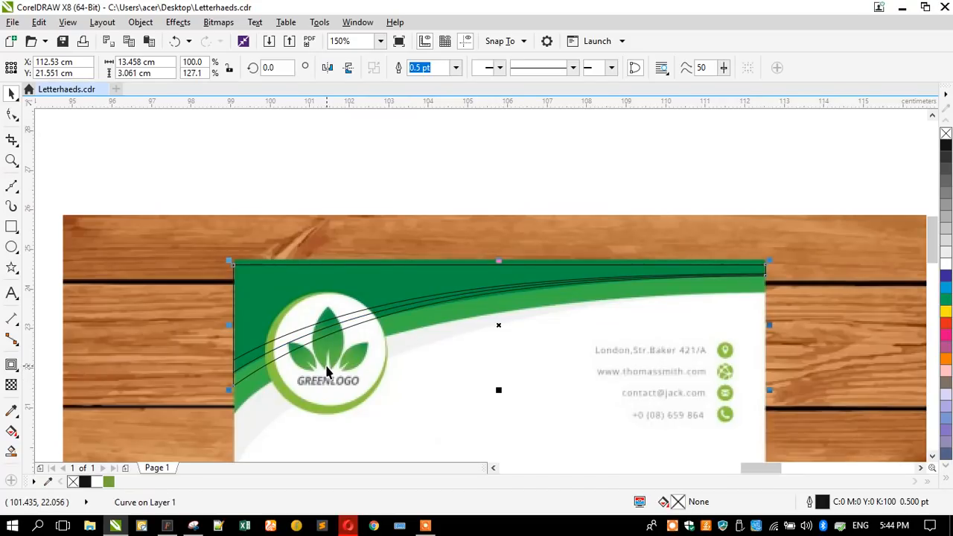
left_click(942, 286)
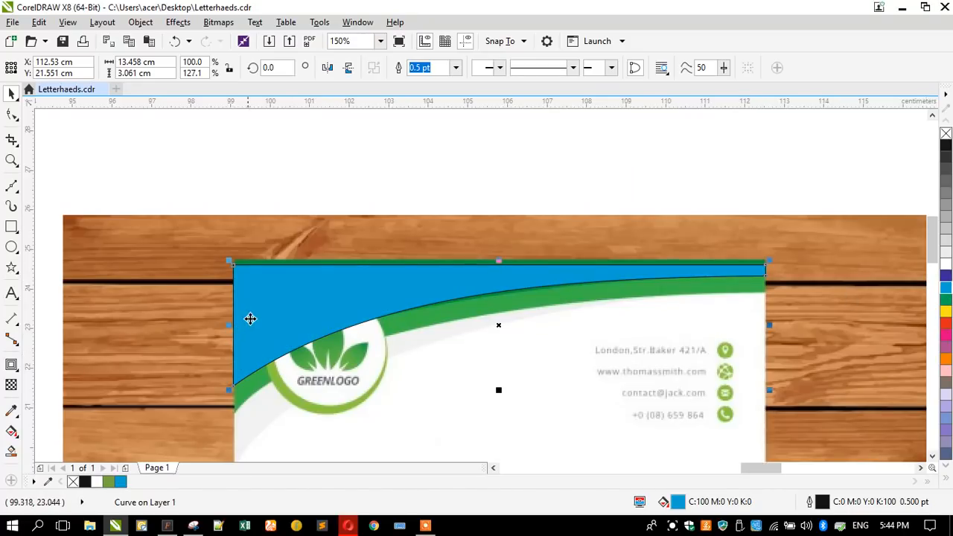
key("ctrl+z")
left_click(160, 309)
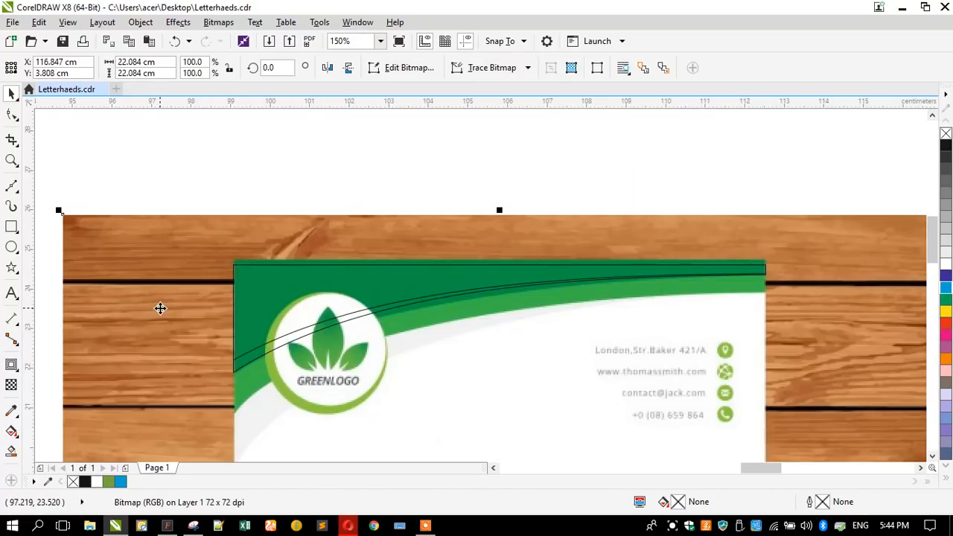
key("ctrl+shift+z")
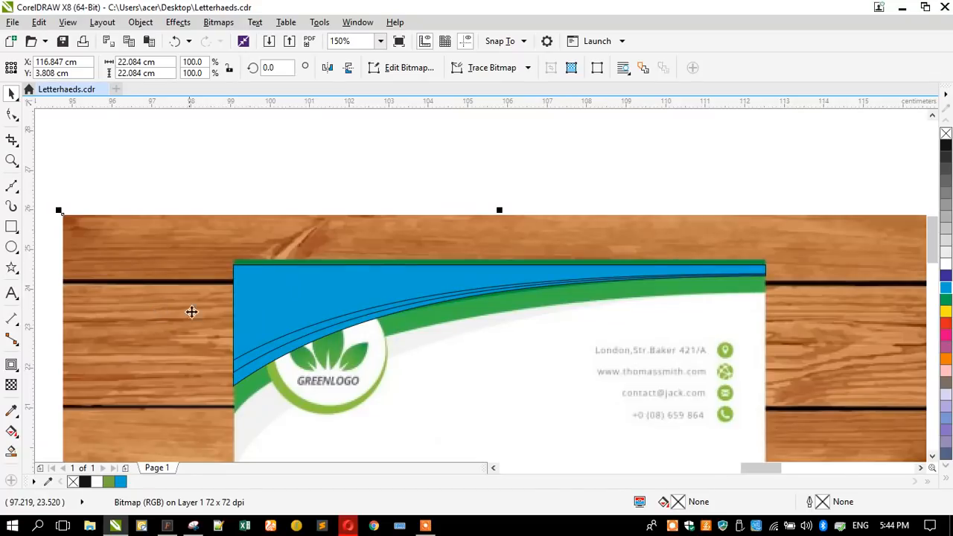
Step: Fill the middle header shape with white and the smallest one with blue C100 M100
left_click(240, 366)
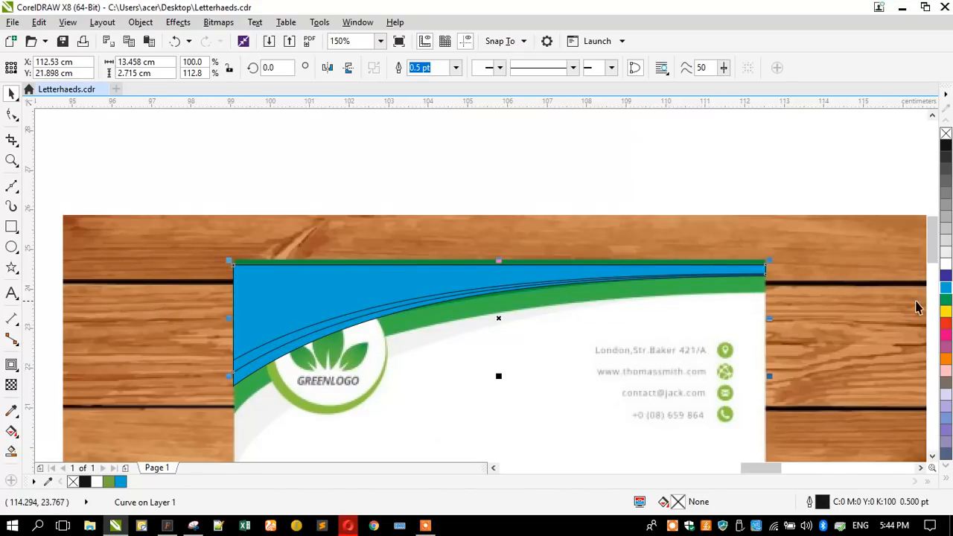
left_click(946, 260)
left_click(241, 376, "shift")
left_click(132, 329)
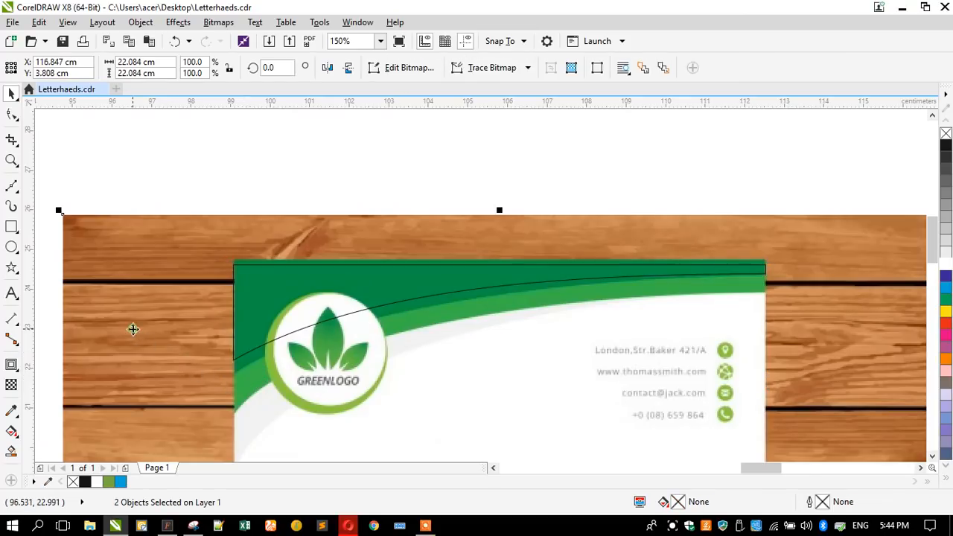
key("Escape")
left_click(254, 284)
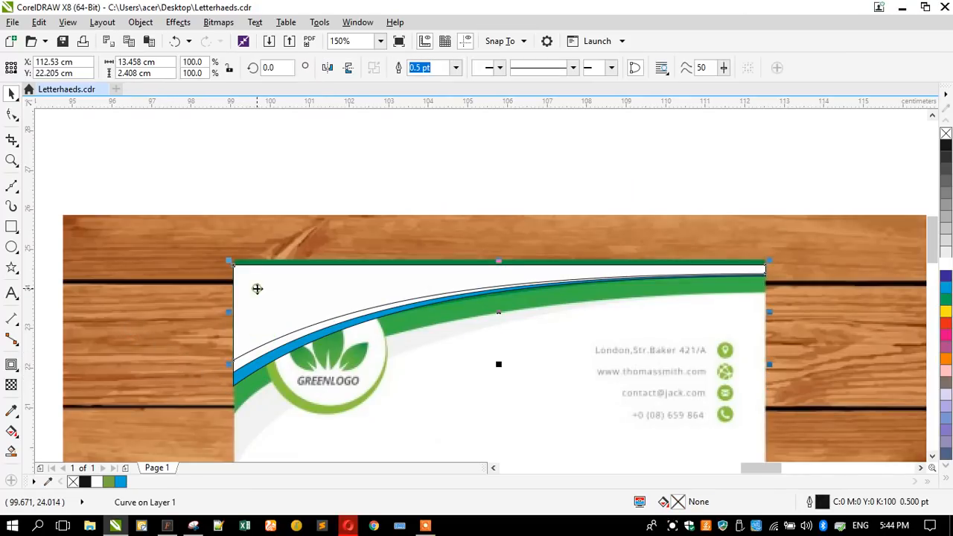
left_click(946, 276)
Step: Remove the outlines of the three header shapes and group them
left_click_drag(164, 175, 838, 447)
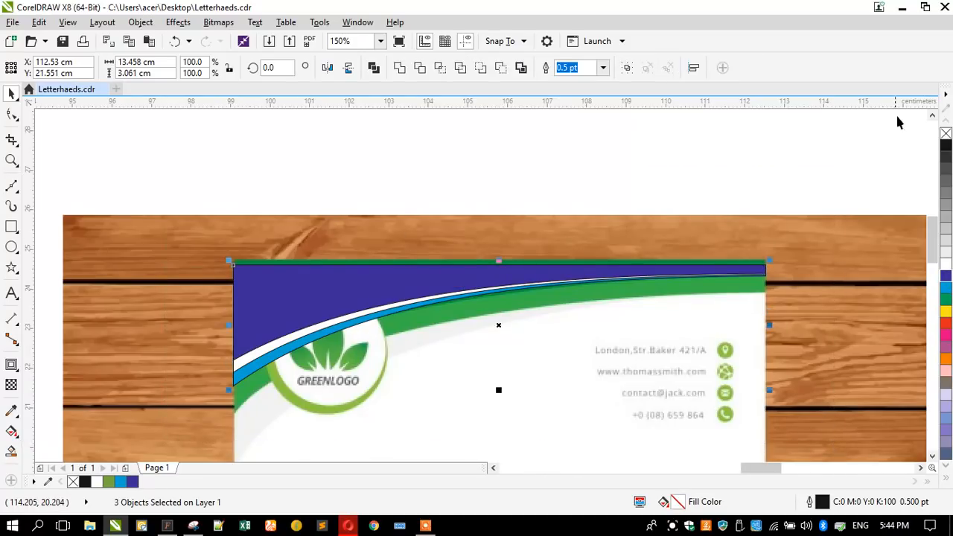
right_click(946, 134)
key("ctrl+g")
Step: Align the header group to the top right of the nearest green letterhead and scale it to the page's 21 cm width
scroll(159, 274, "down", 5)
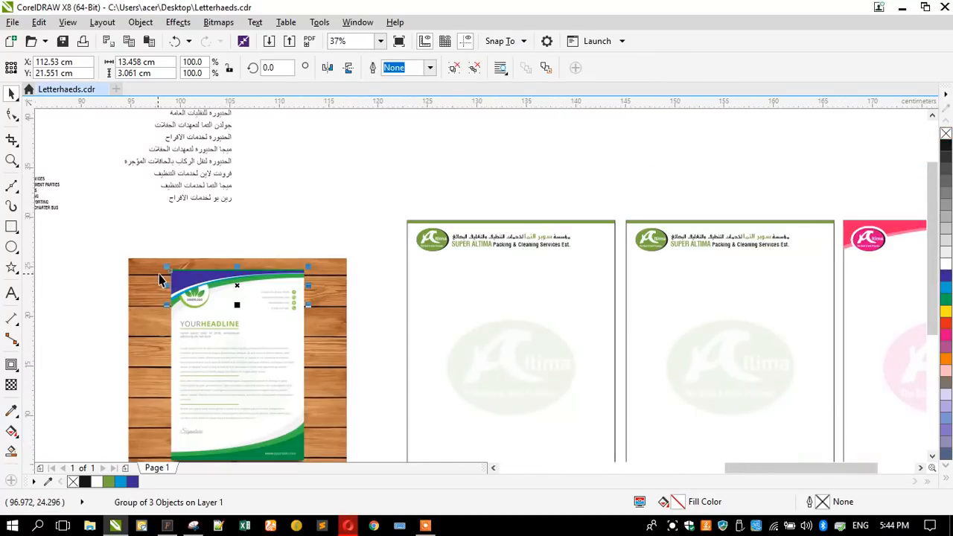
left_click(417, 312, "shift")
key("t")
key("r")
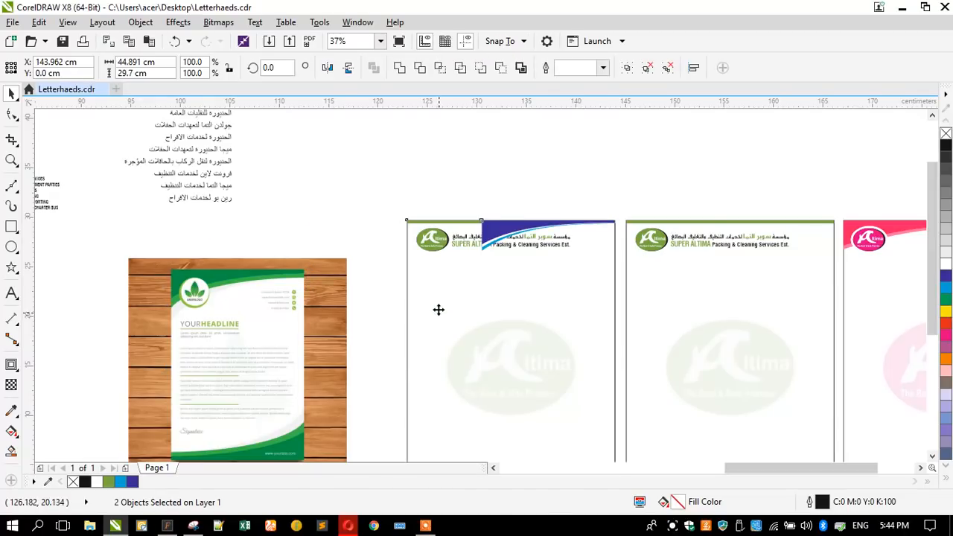
left_click(315, 226)
left_click(494, 240)
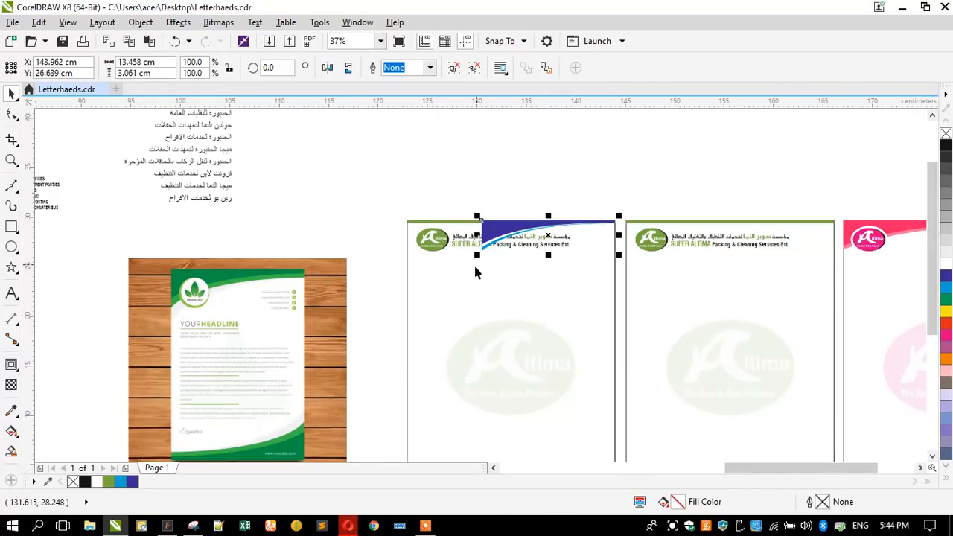
left_click_drag(477, 257, 398, 302)
left_click(383, 231)
Step: Move the Arabic and English company names right, clear of the curve, and bring the Altima logo in front of the header
scroll(493, 248, "up", 2)
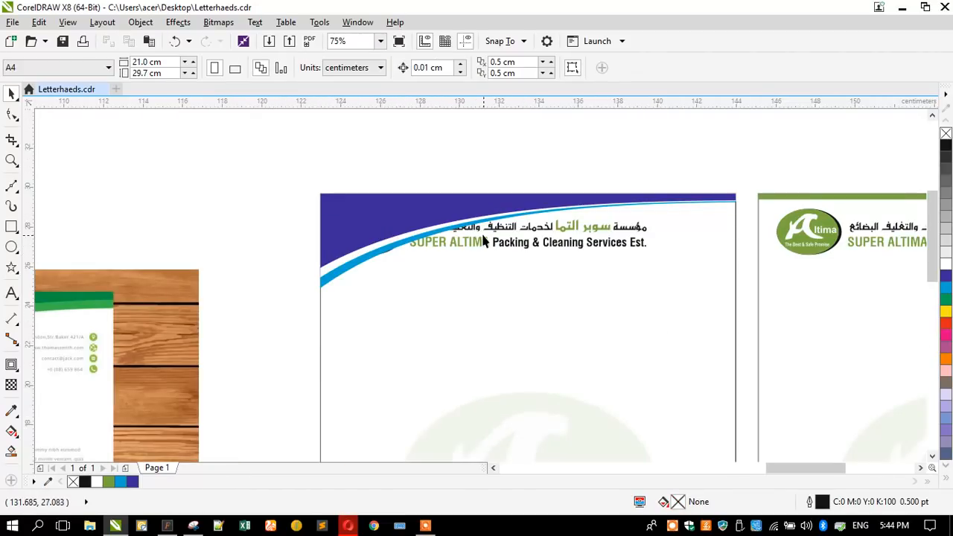
left_click(489, 234)
left_click(492, 243, "shift")
left_click_drag(492, 244, 556, 261)
left_click_drag(283, 145, 431, 274)
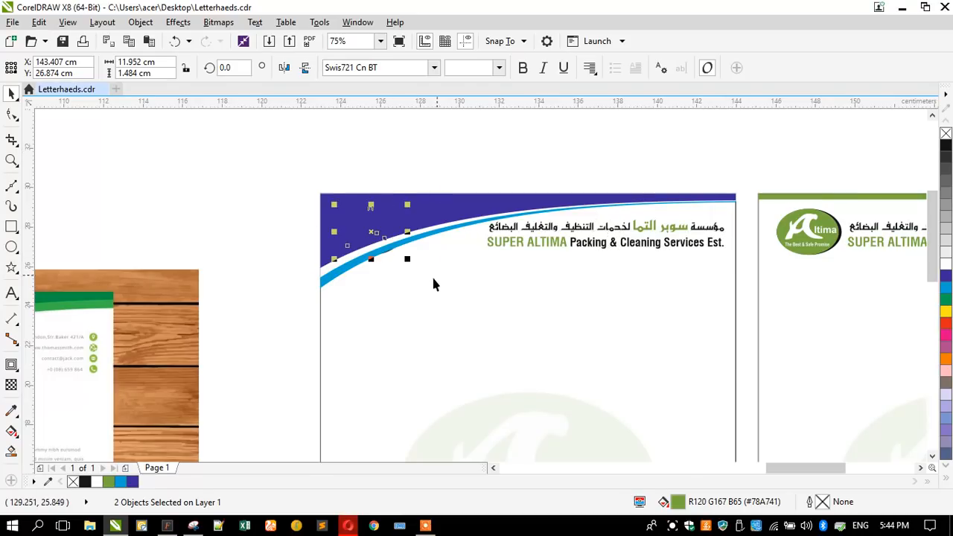
key("shift+Page_Up")
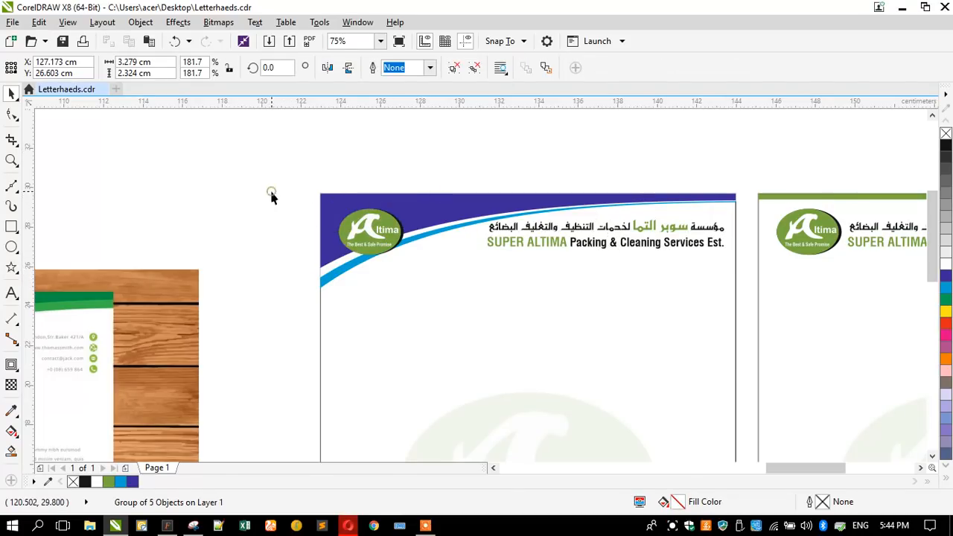
left_click(270, 188)
Step: Duplicate the header group, mirror the copy vertically and horizontally, and align it to the page's bottom right as a footer
scroll(299, 262, "up", 2)
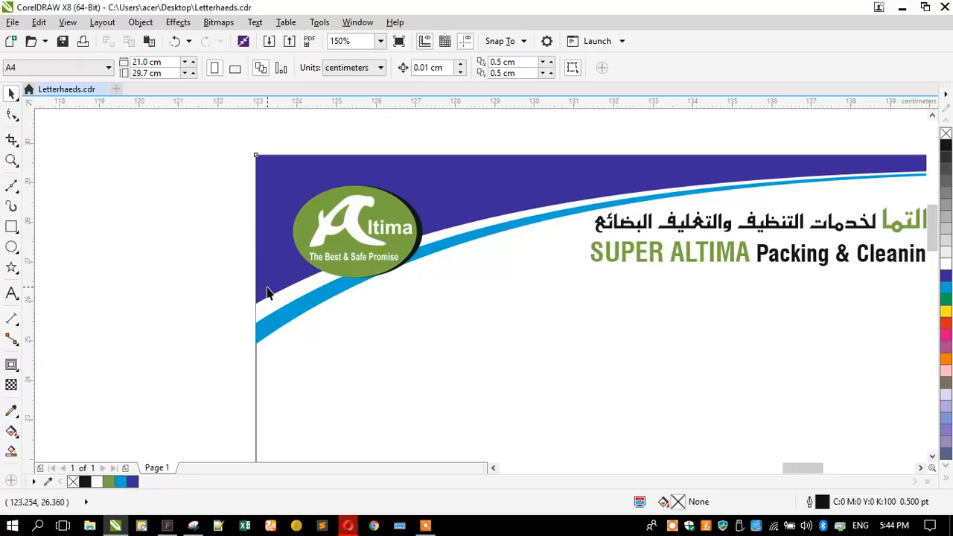
left_click(268, 290)
scroll(262, 277, "down", 2)
left_click(222, 276)
left_click(278, 284)
scroll(276, 273, "down", 2)
left_click_drag(276, 272, 277, 346)
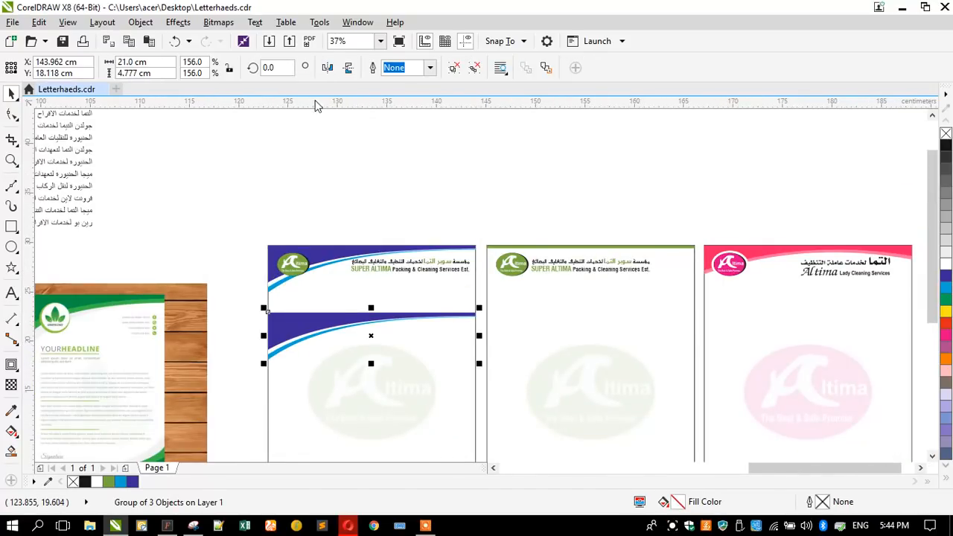
left_click(348, 67)
left_click(328, 68)
left_click(298, 314, "shift")
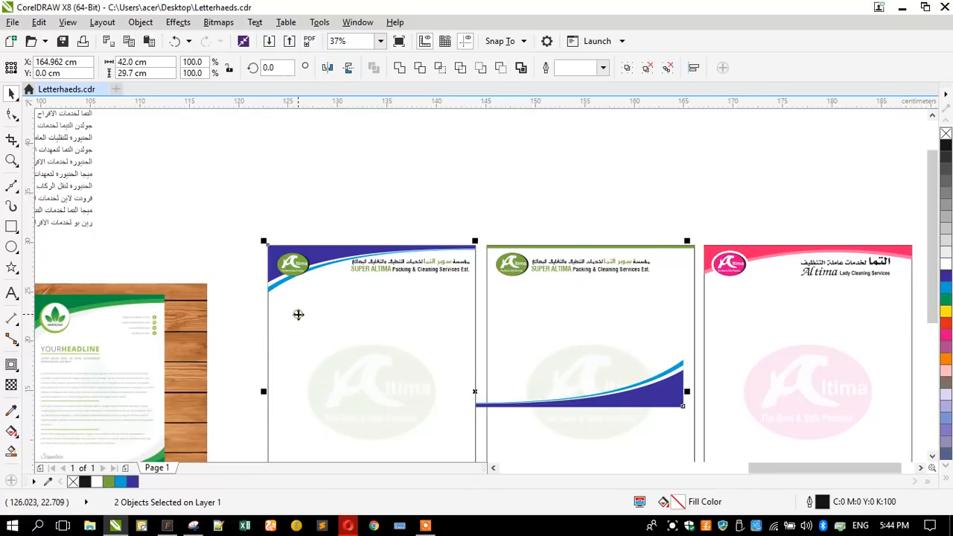
key("b")
key("r")
scroll(358, 173, "down", 1)
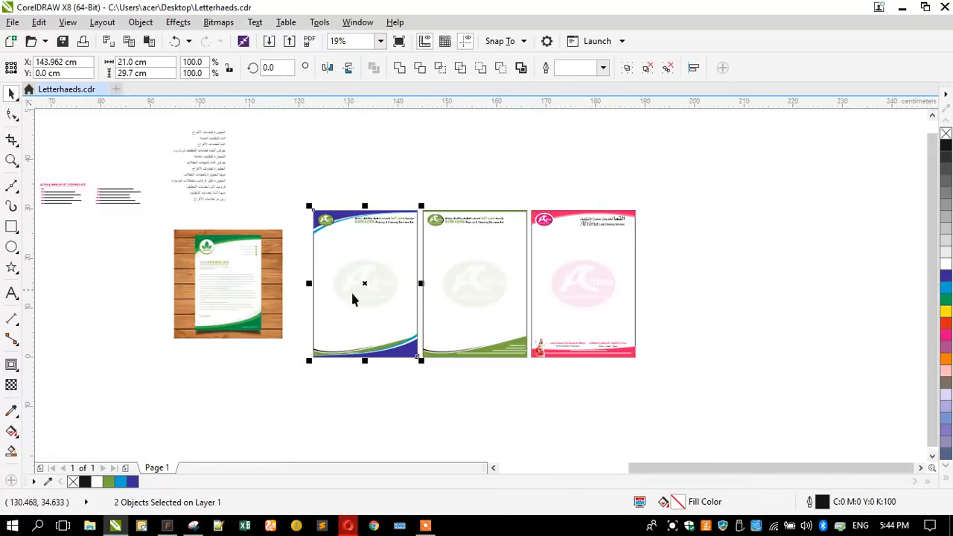
Step: Try to stretch the blue footer group upward to a height of about 5.99 cm
scroll(333, 365, "up", 2)
left_click(370, 359)
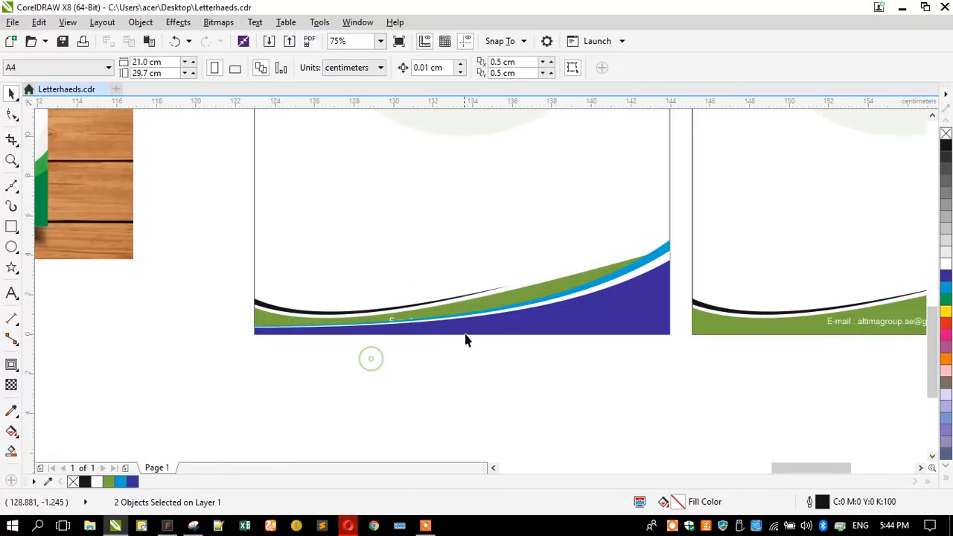
left_click(482, 322)
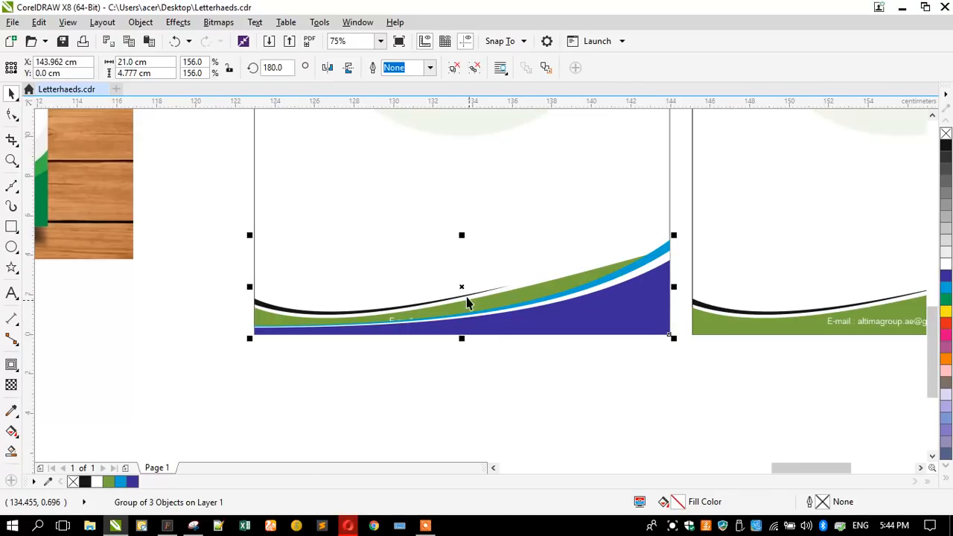
left_click_drag(462, 237, 467, 209)
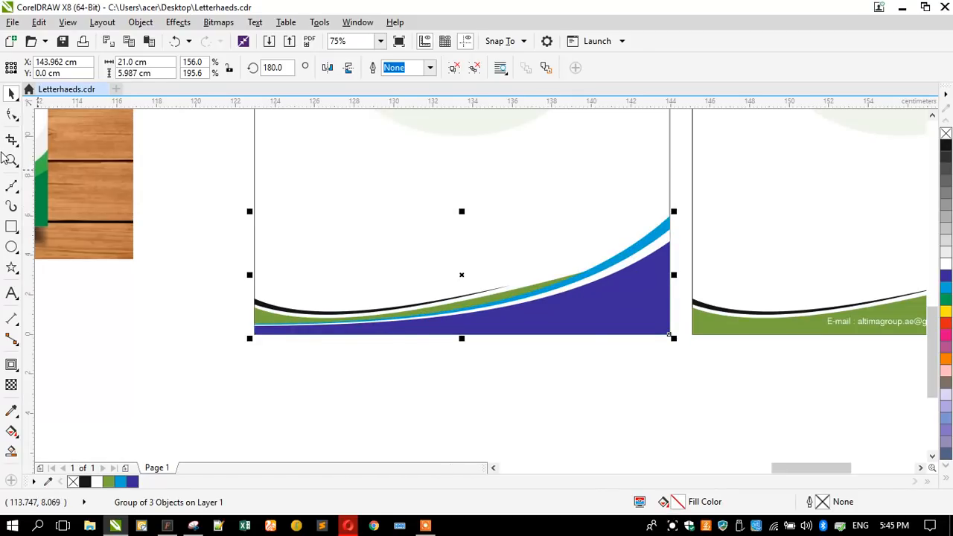
key("ctrl+z")
Step: Extend the blue footer shape 0.78 cm downward by lowering its two bottom corner nodes
left_click(11, 114)
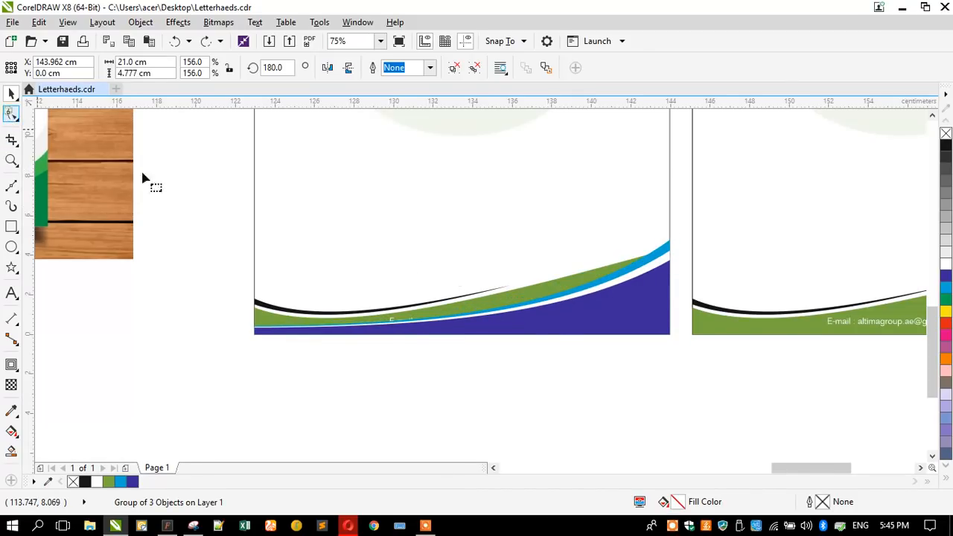
left_click(559, 335)
left_click_drag(667, 357, 217, 336)
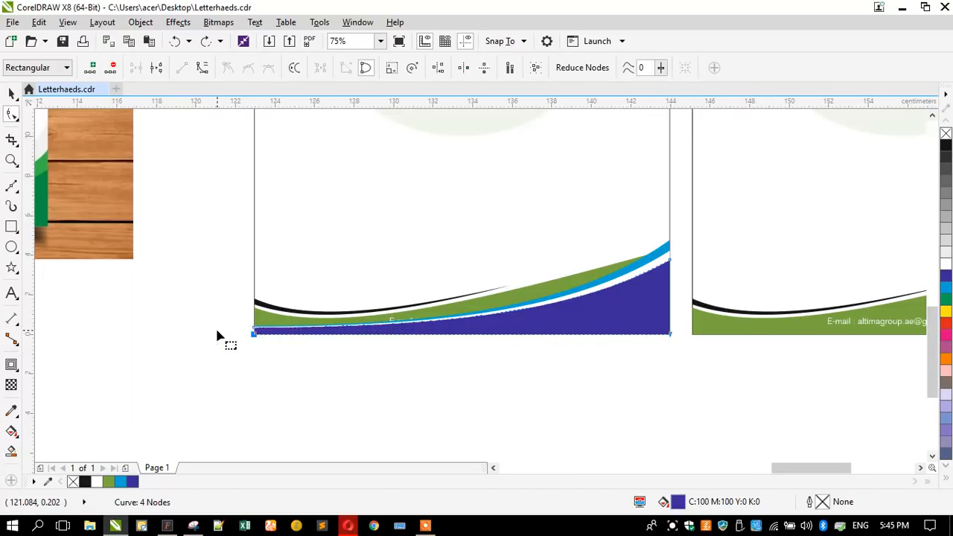
key("Down")
key("Down")
key("Down")
key("Down")
key("Down")
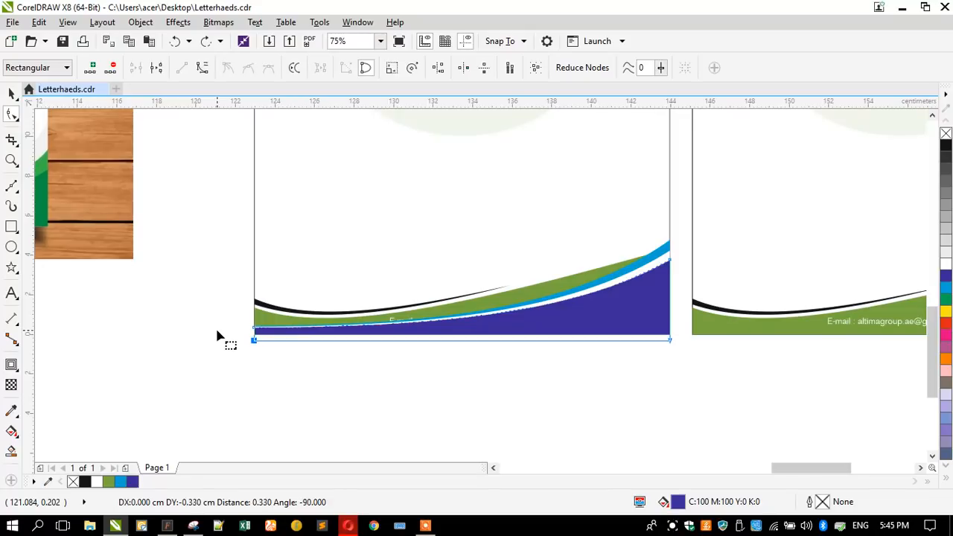
key("Down")
key("Down")
key("Down")
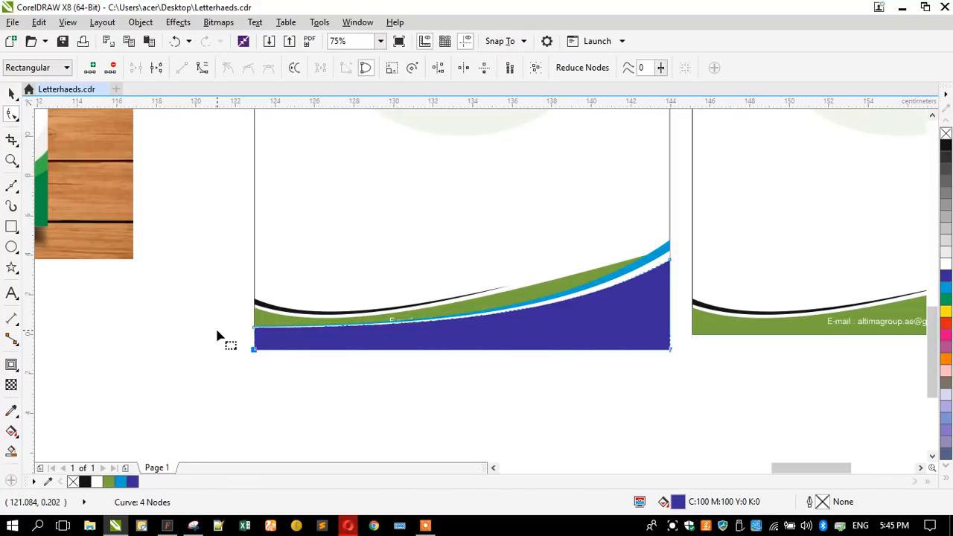
Step: Align the extended footer group to the bottom edge of the letterhead page
left_click(12, 96)
left_click(174, 298)
left_click(262, 210)
key("ctrl+u")
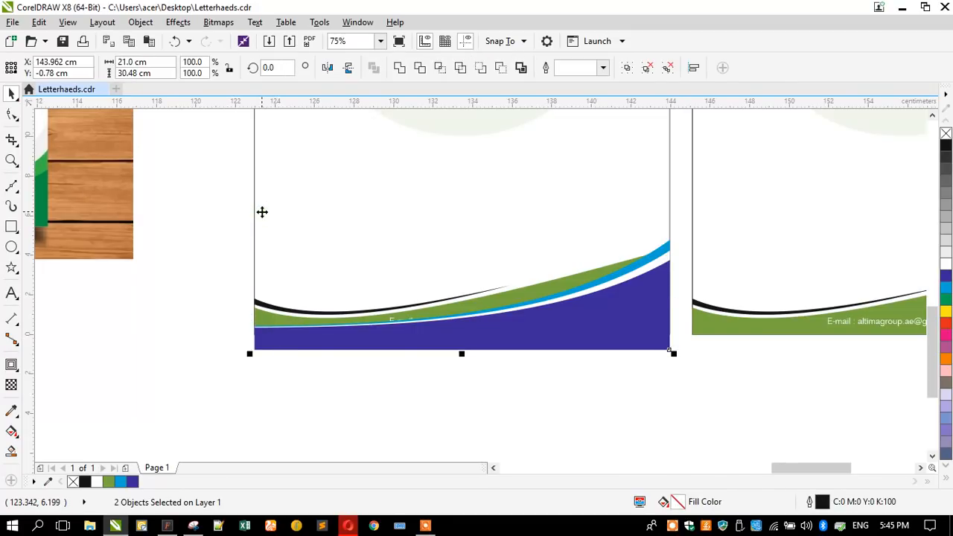
key("Delete")
Step: Send the blue footer behind the contact details and delete the old green and black footer curves
left_click(377, 320)
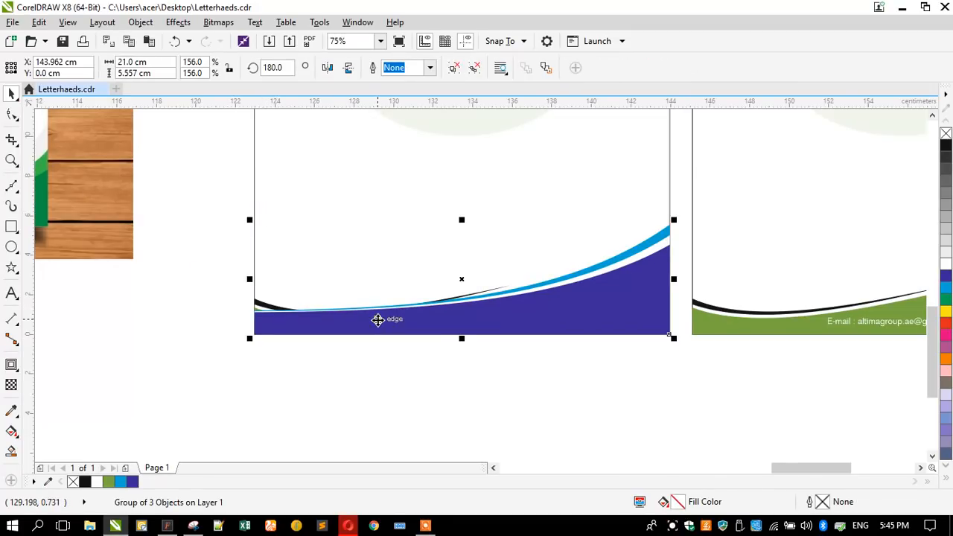
key("shift+Page_Down")
left_click(172, 290)
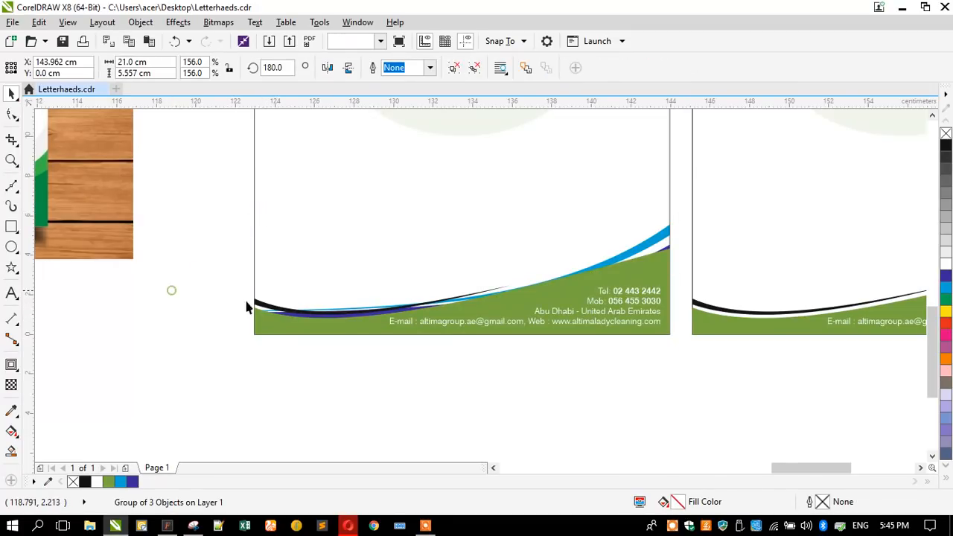
left_click(289, 329)
key("Delete")
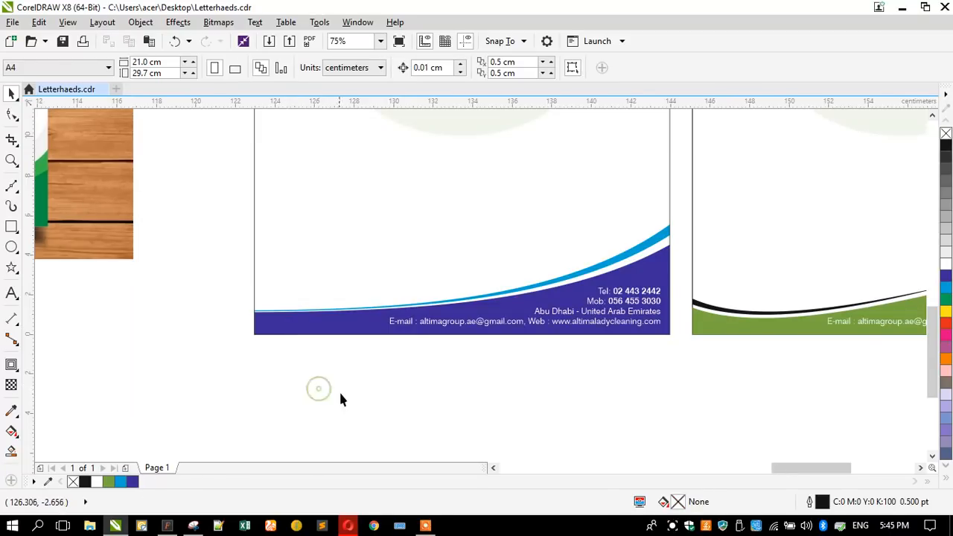
Step: Select the faded Altima watermark on the blue letterhead
scroll(379, 396, "down", 2)
left_click(377, 264)
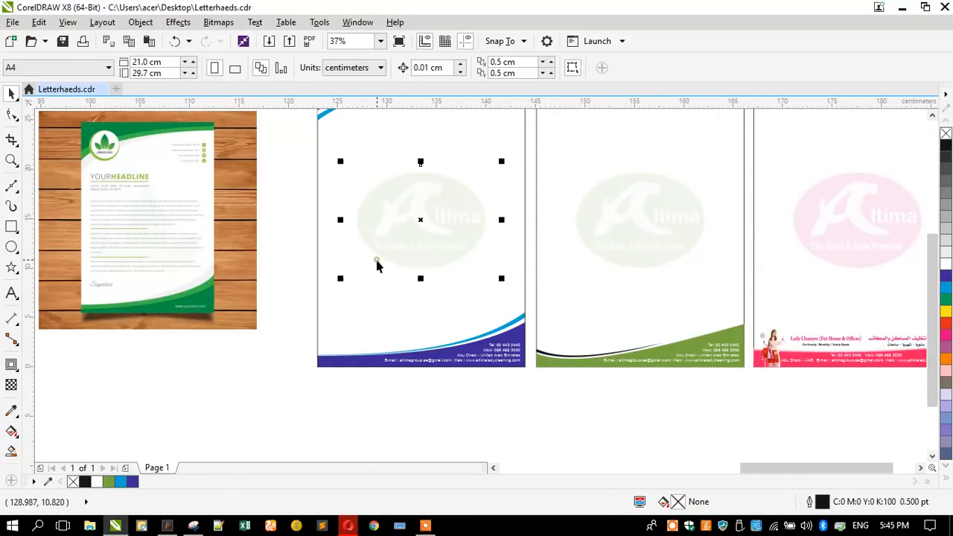
Step: Remove the pale overlay from the blue letterhead's watermark logo and fill its green oval with cyan
key("Delete")
left_click(363, 222)
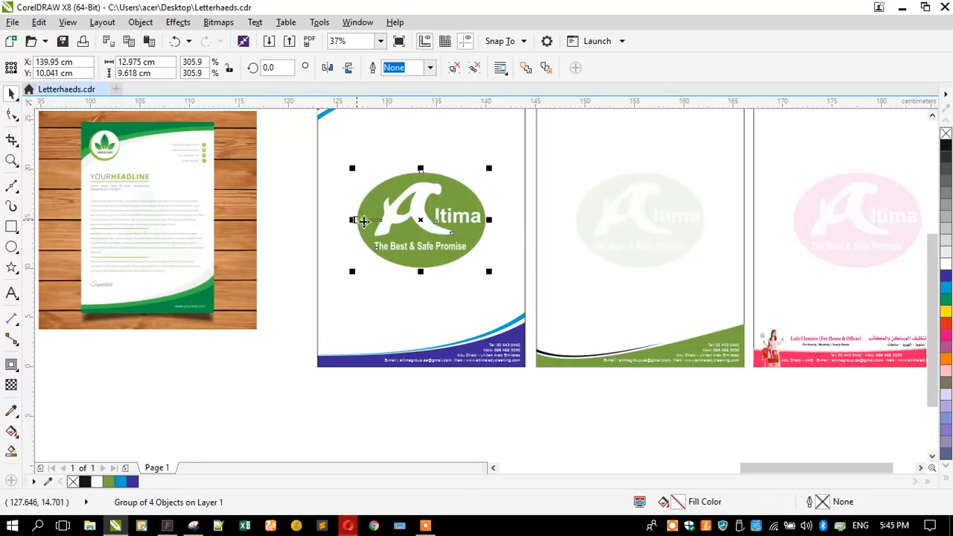
left_click(363, 221, "ctrl")
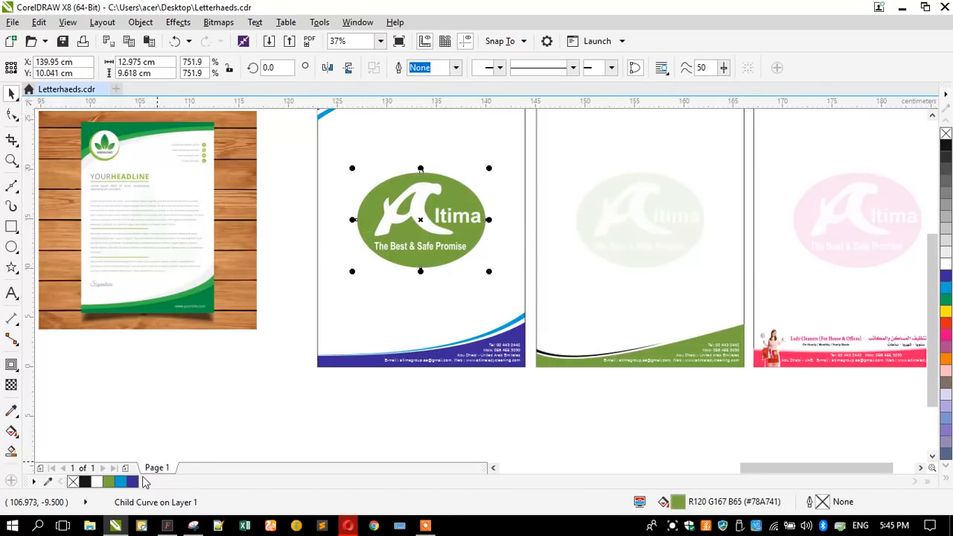
left_click(123, 483)
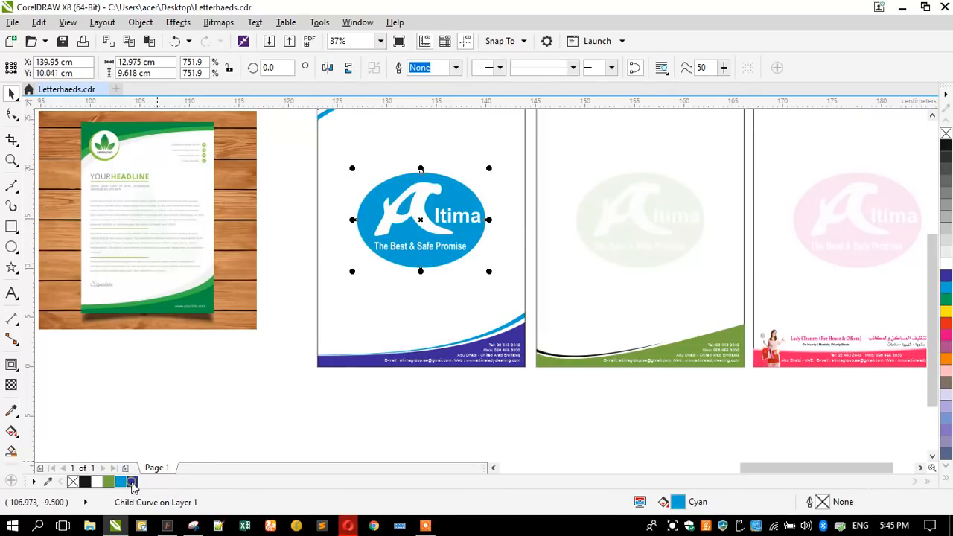
left_click(133, 482)
left_click(167, 447)
Step: Restore the faded watermark look of the cyan logo on the blue letterhead
left_click(395, 228)
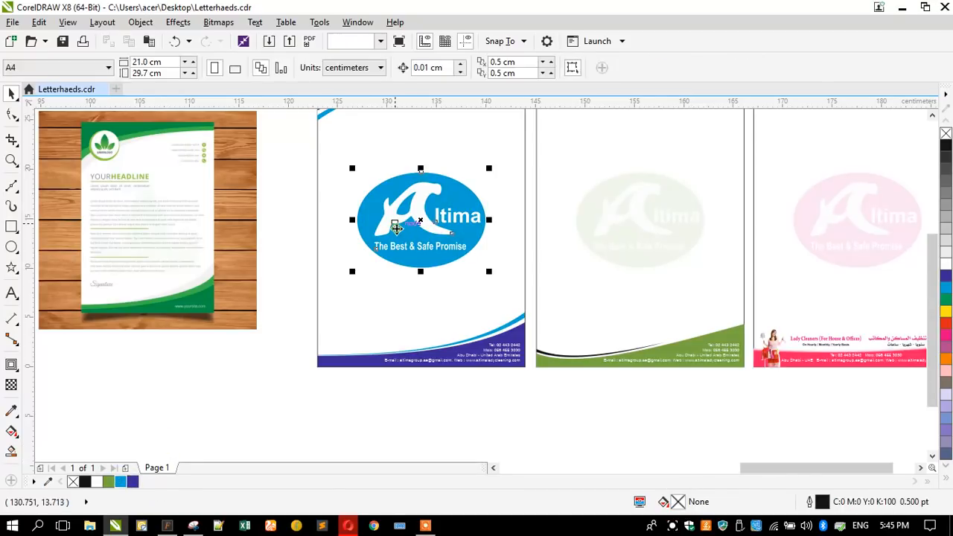
left_click(219, 375)
scroll(436, 320, "down", 1)
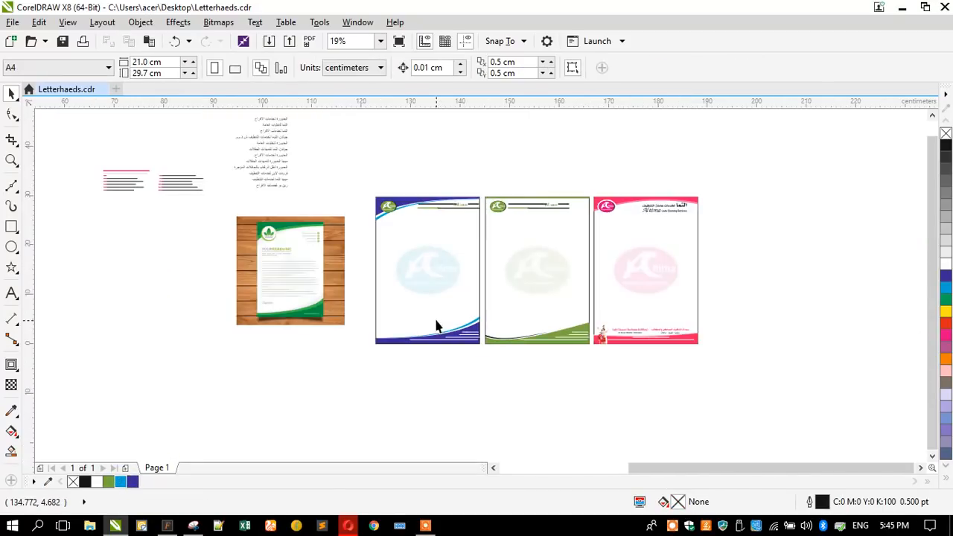
Step: Enlarge the header logo on the blue letterhead to about 3.89 × 2.76 cm
scroll(449, 215, "up", 1)
scroll(408, 195, "up", 1)
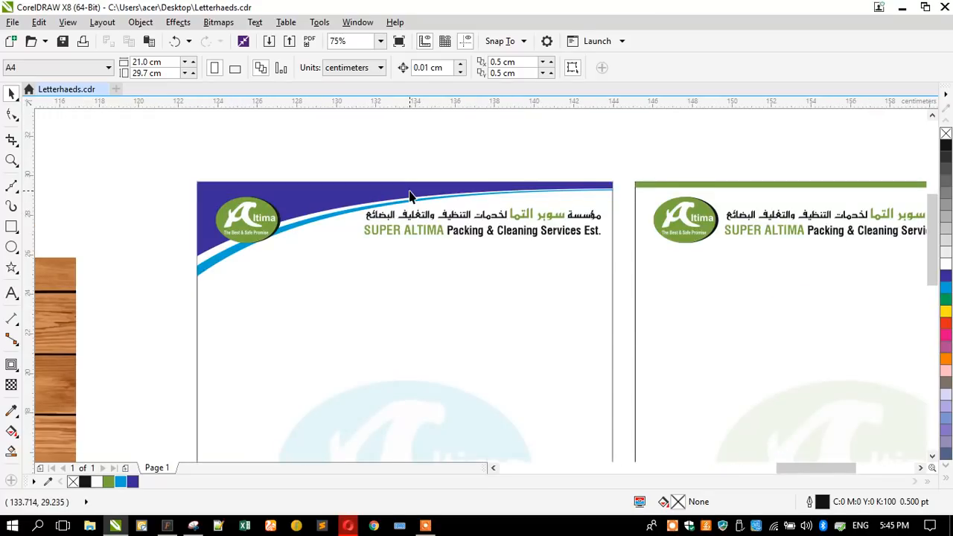
left_click_drag(165, 187, 320, 275)
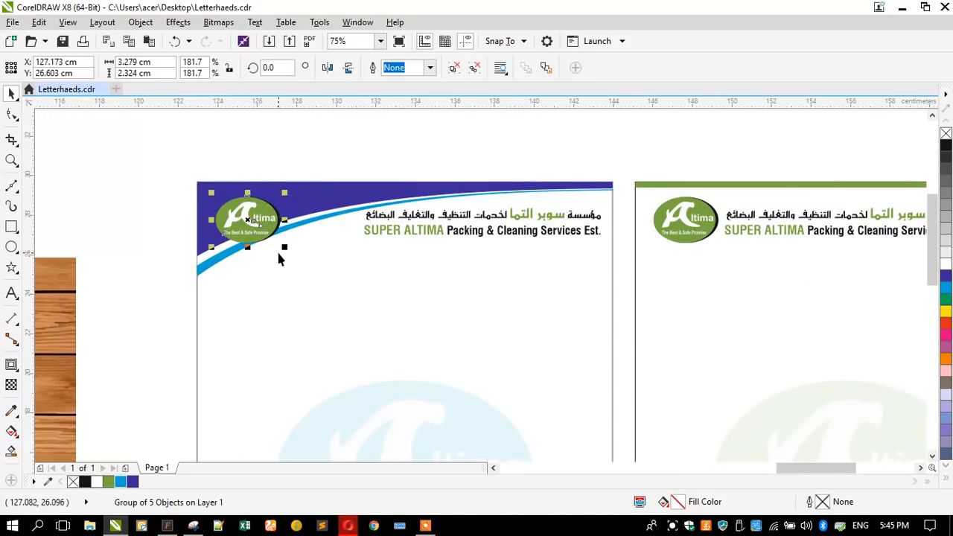
mouse_move(280, 251)
left_mouse_down()
mouse_move(306, 263)
mouse_move(296, 260)
left_mouse_up()
Step: Fill the green oval of the blue letterhead's header logo with cyan
left_click(223, 220, "ctrl")
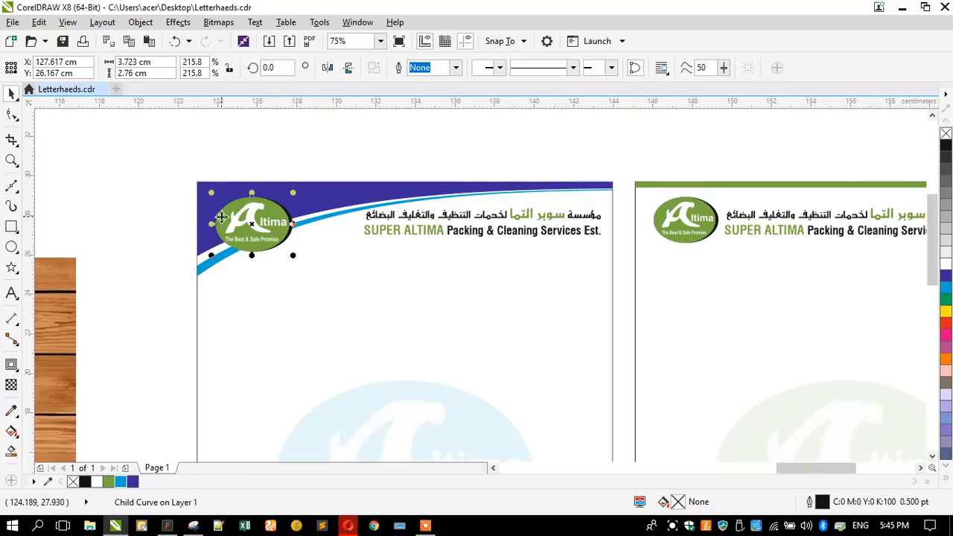
scroll(222, 219, "up", 1)
left_click(117, 213)
left_click(224, 207, "ctrl")
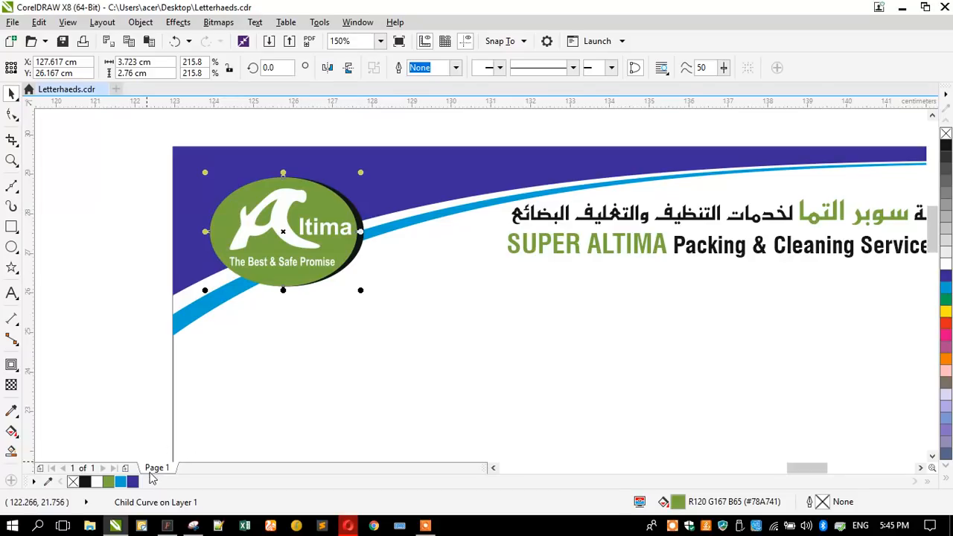
left_click(120, 482)
left_click(99, 368)
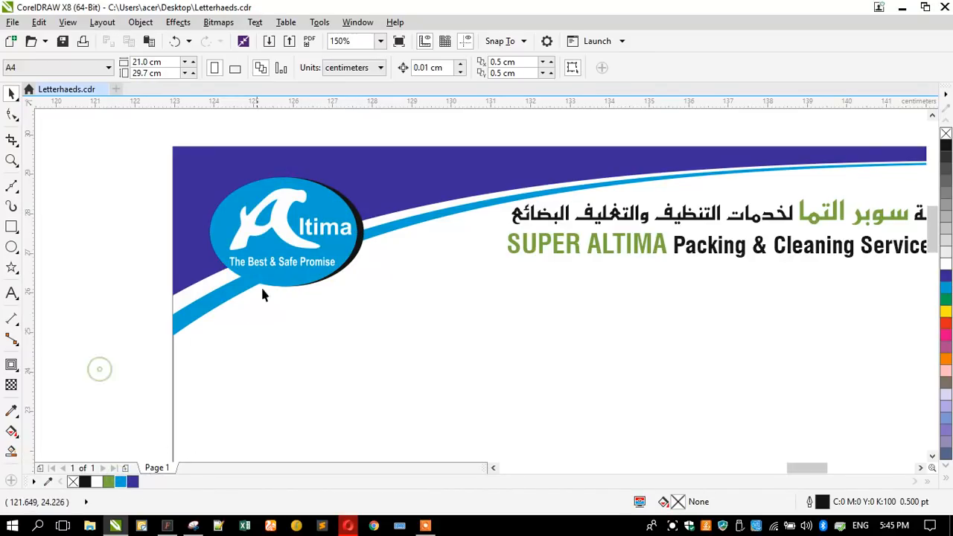
Step: Try a white fill on the header logo's black edge shadow and undo it
left_click(360, 243, "ctrl")
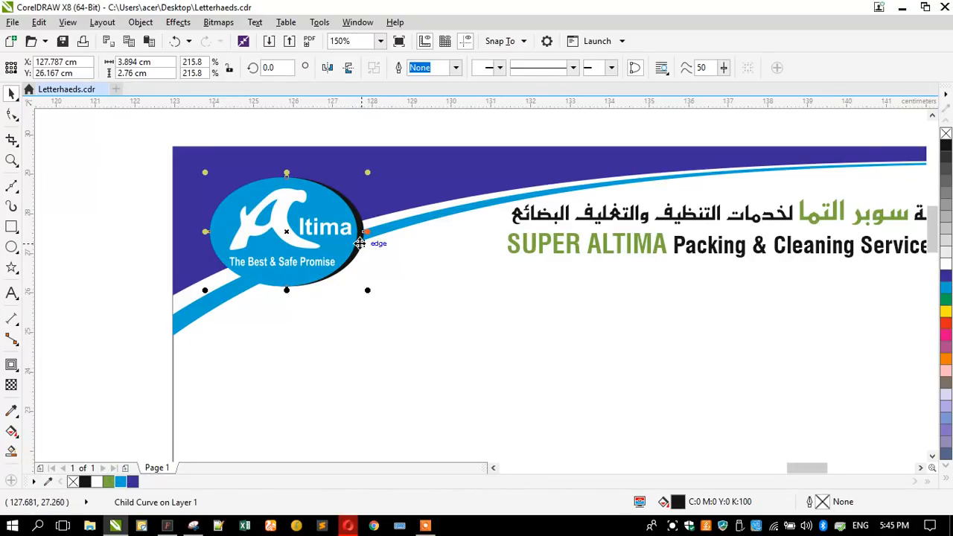
left_click(97, 480)
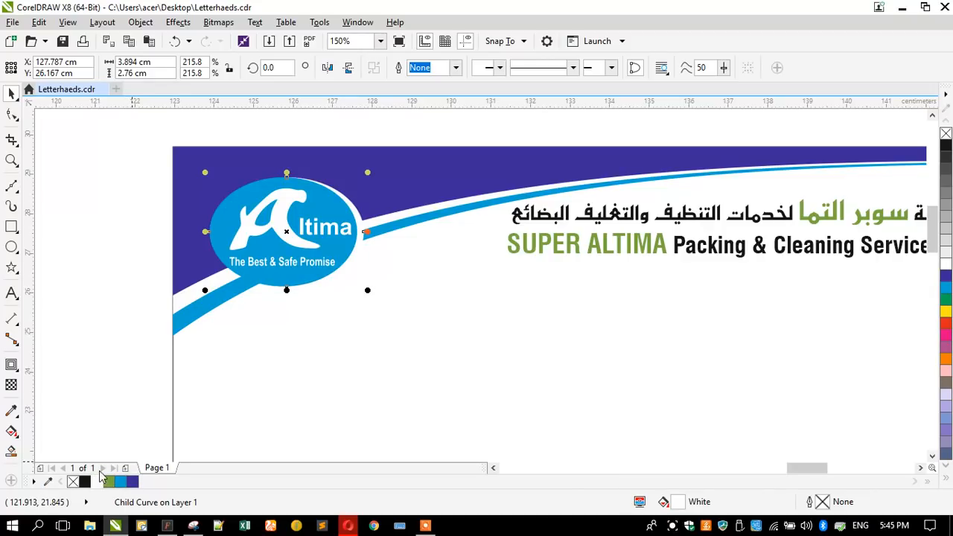
left_click(108, 322)
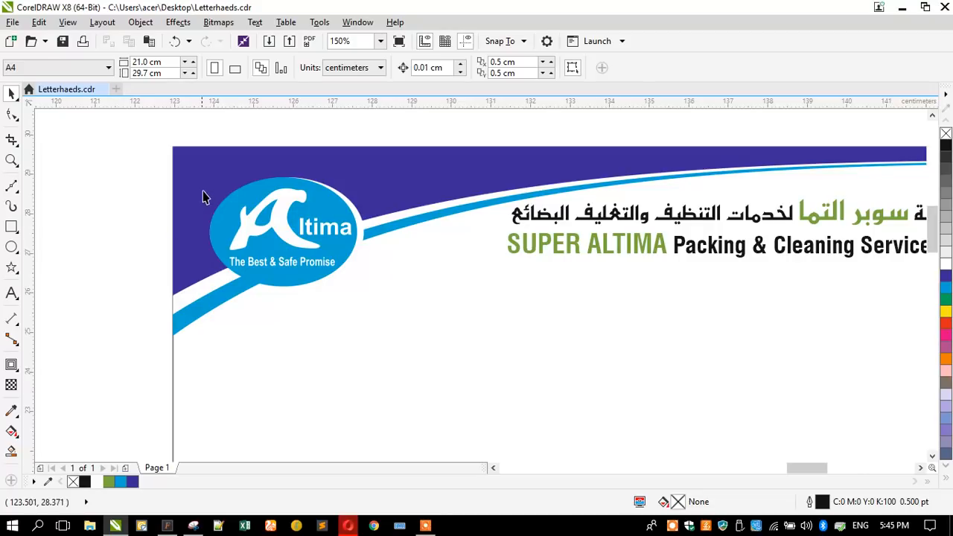
scroll(211, 185, "down", 2)
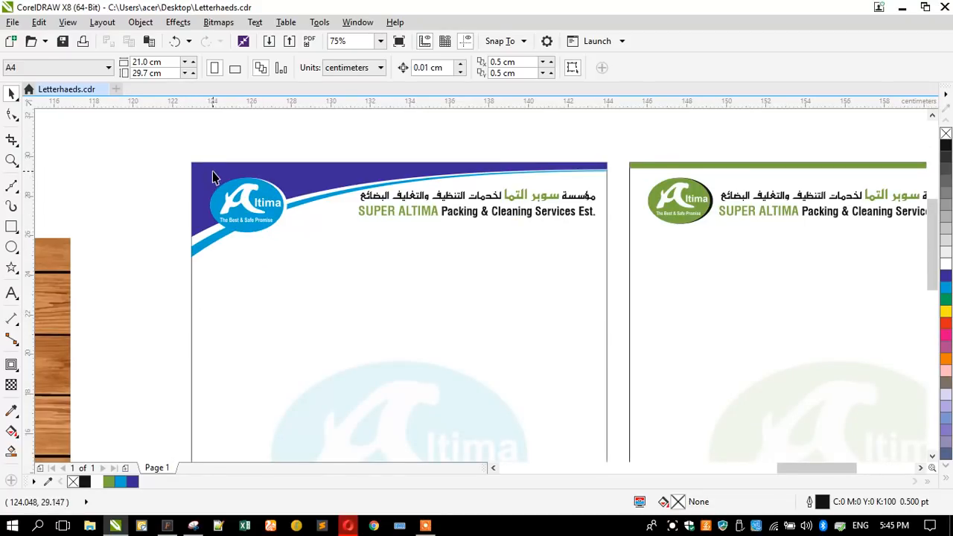
scroll(213, 177, "up", 2)
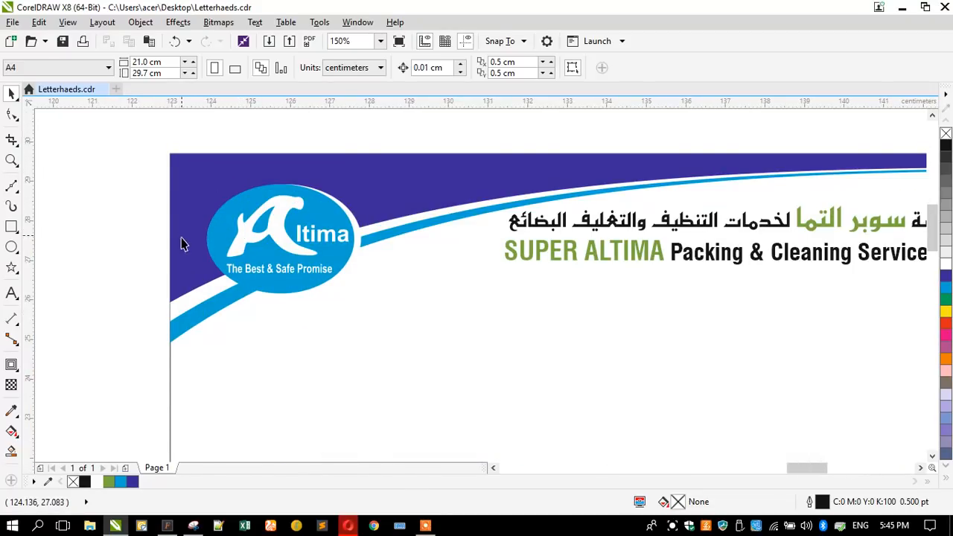
key("ctrl+z")
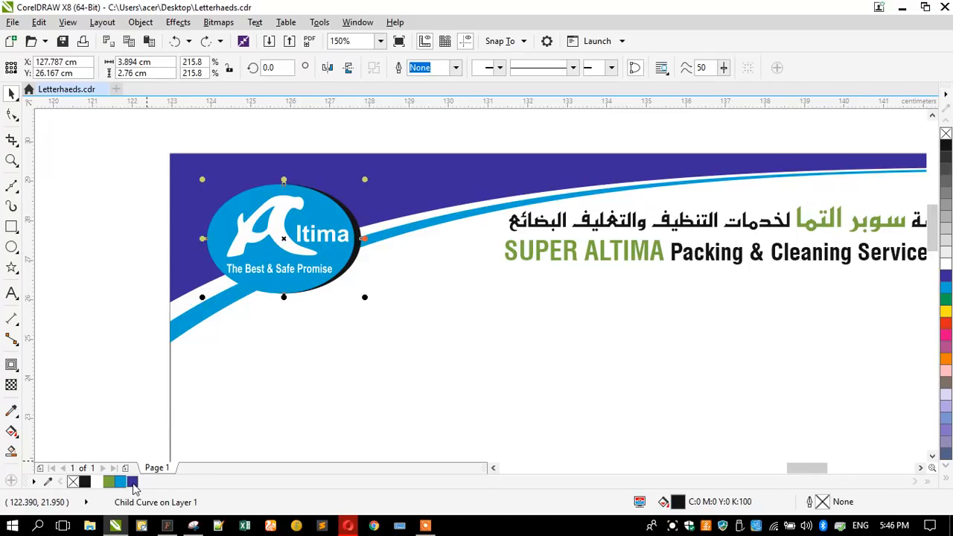
Step: Fill the header logo's black edge shadow with the dark blue of the header band
left_click(132, 483)
left_click(125, 242)
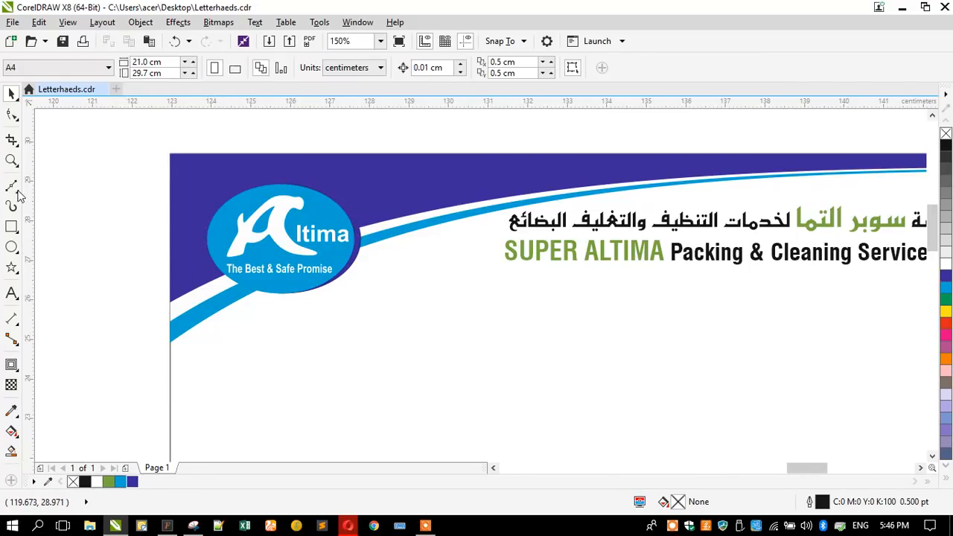
Step: Draw an ellipse about 4.11 × 3.07 cm around the header logo, filled white with no outline
left_click(10, 241)
left_click_drag(204, 180, 371, 306)
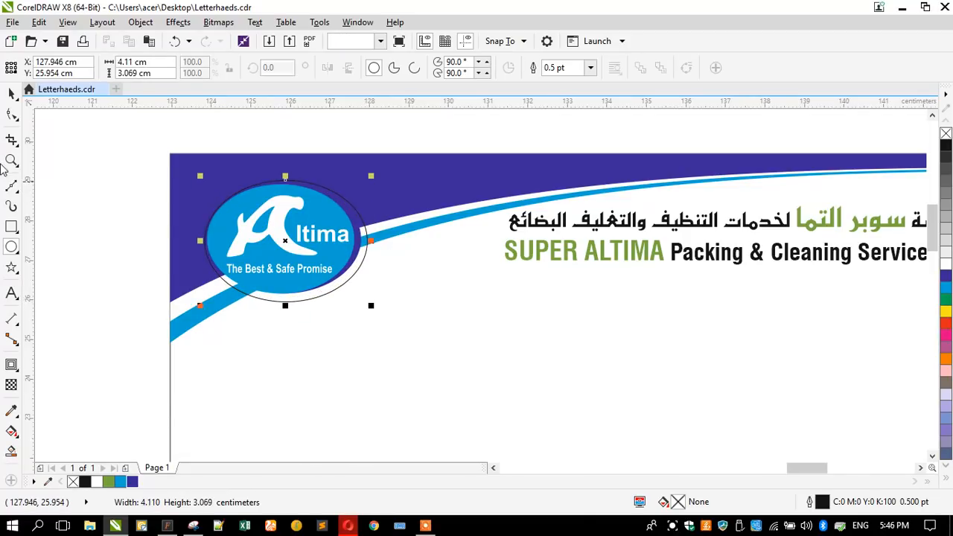
left_click(12, 92)
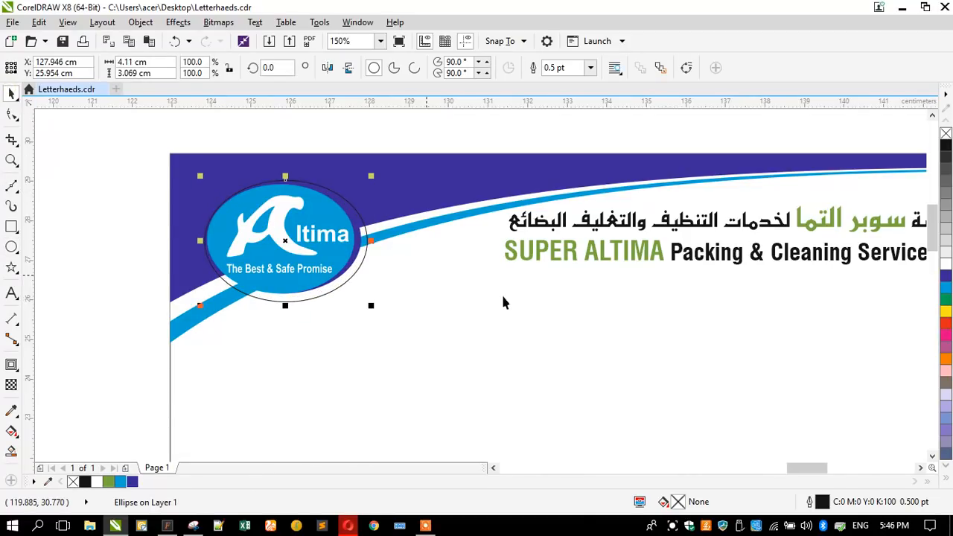
left_click(946, 255)
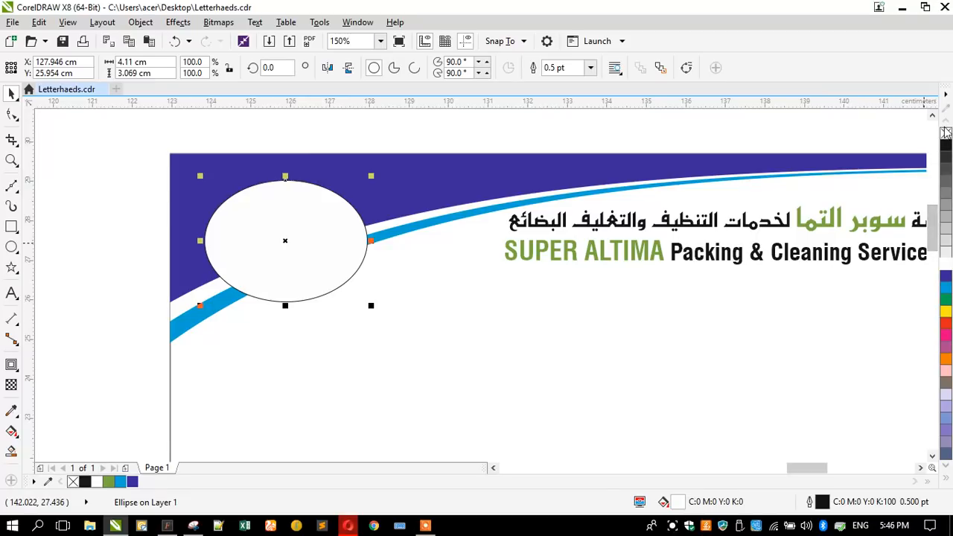
right_click(946, 134)
Step: Place the white ellipse behind the header logo but in front of the curved header bands
key("ctrl+Page_Down")
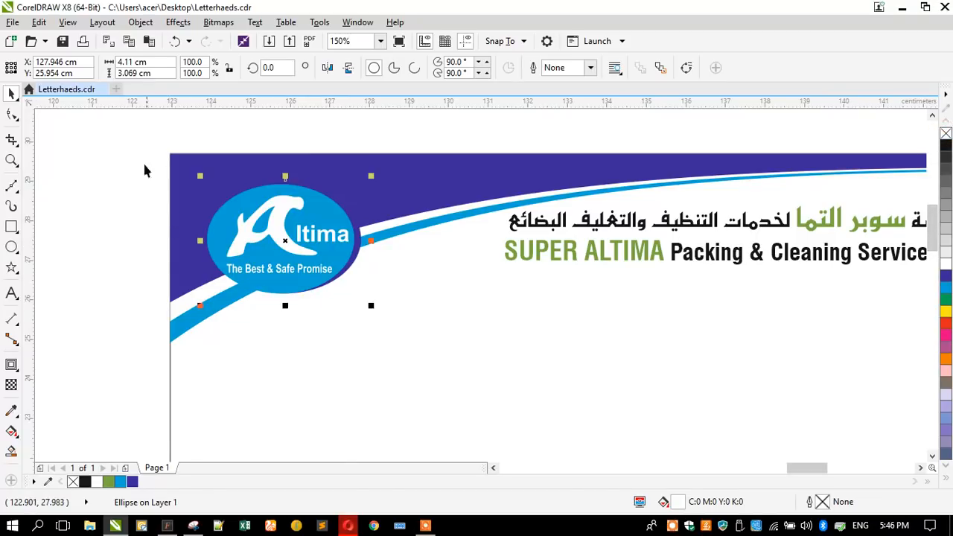
left_click_drag(441, 387, 441, 387)
left_click(90, 238)
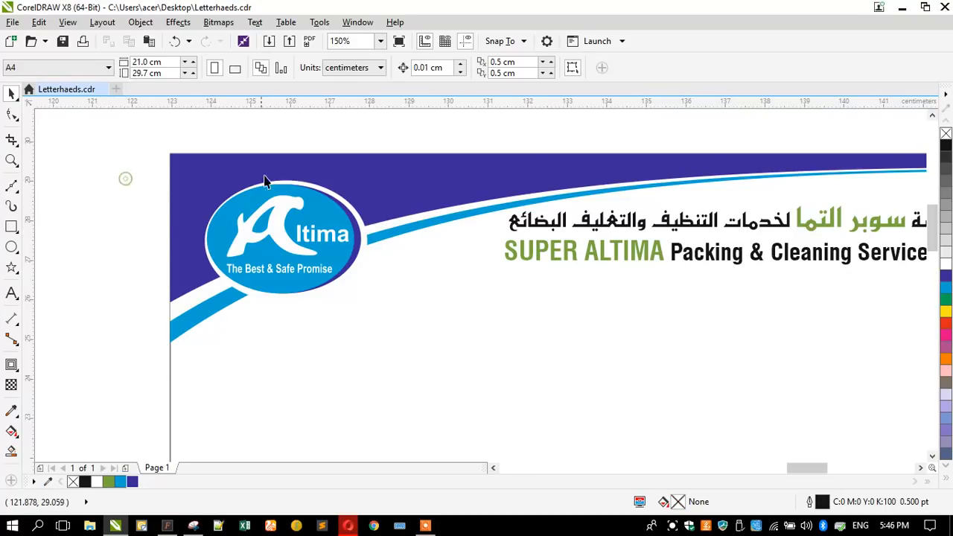
Step: Enlarge the company name lines in the blue header to about 14.5 × 1.8 cm
scroll(283, 184, "down", 1)
left_click_drag(395, 187, 649, 283)
scroll(484, 229, "up", 1)
left_click_drag(478, 209, 478, 241)
left_click_drag(296, 225, 196, 181)
scroll(257, 180, "down", 3)
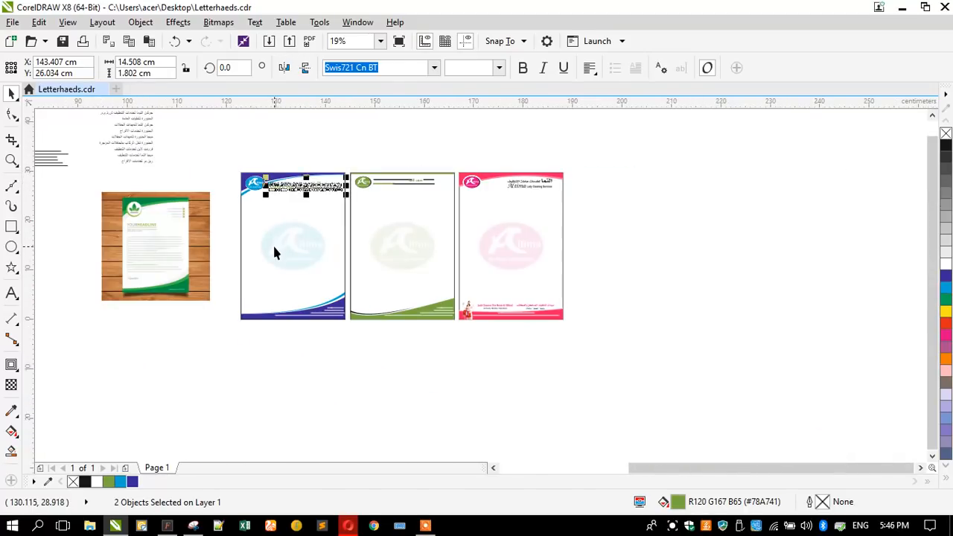
left_click(272, 246)
scroll(250, 173, "up", 2)
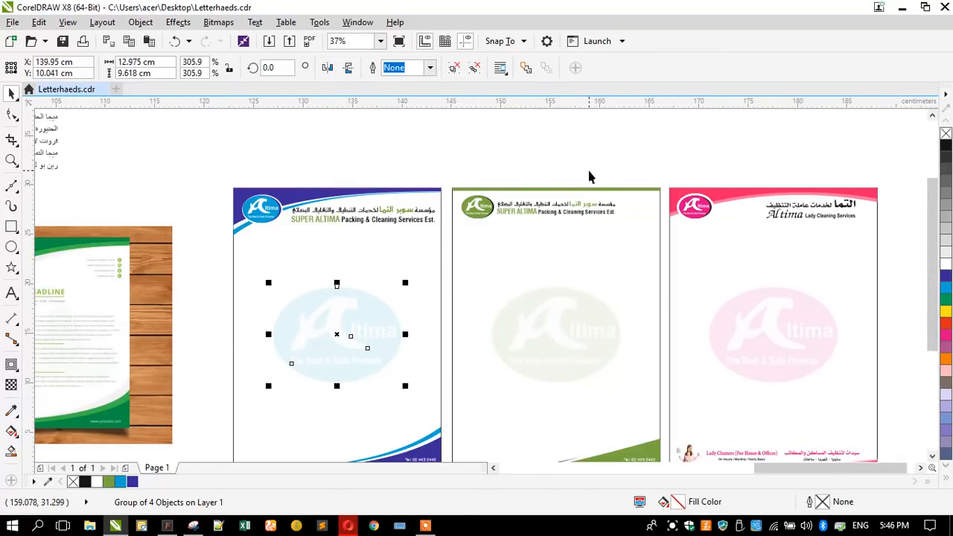
left_click_drag(445, 166, 628, 232)
left_click(289, 158)
Step: Shrink the header logo with its white oval, and scale the company name lines to about 13.04 × 1.62 cm, slightly higher
scroll(260, 218, "up", 2)
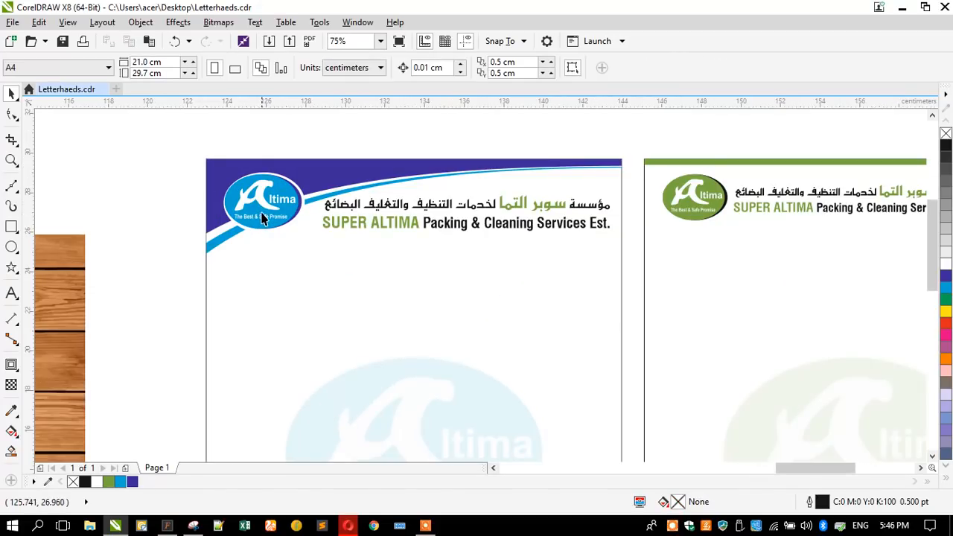
left_click_drag(185, 146, 297, 239)
left_click_drag(303, 130, 612, 258)
left_click_drag(319, 234, 348, 232)
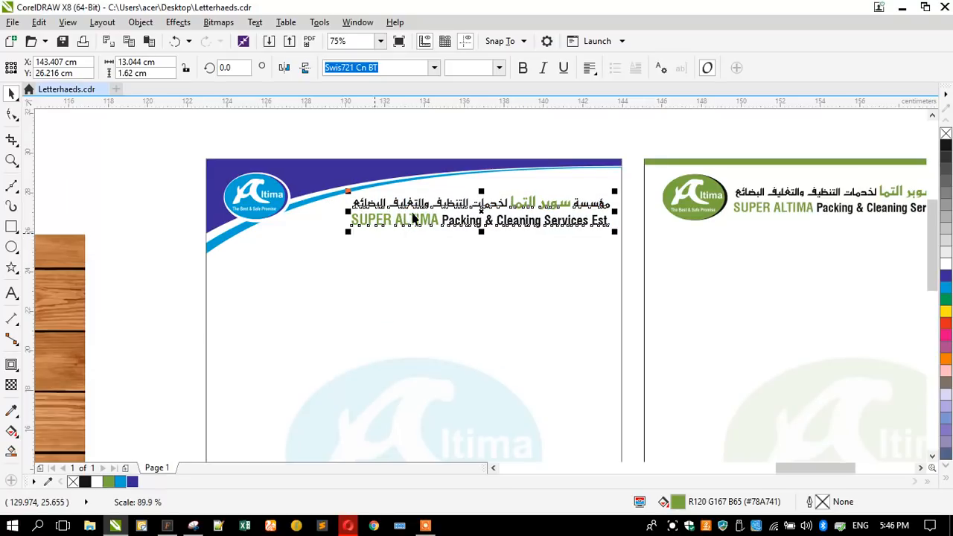
left_click_drag(447, 203, 447, 198)
Step: Move the curved blue header graphic upward past the top edge of the letterhead
scroll(356, 162, "down", 2)
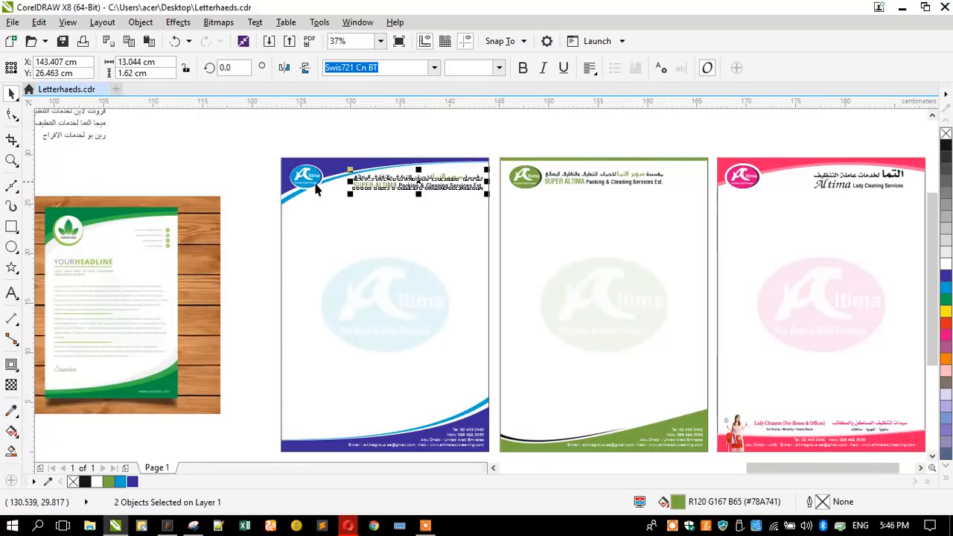
left_click(289, 196)
left_click_drag(289, 197, 289, 186)
left_click(249, 193)
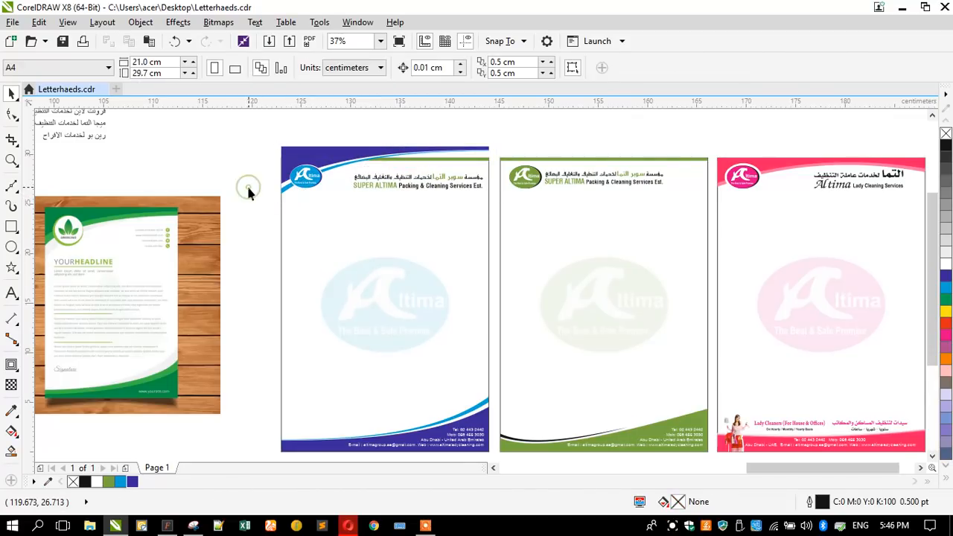
Step: Undo the header graphic, company name and logo changes, back to the white ellipse with its outline
key("ctrl+z")
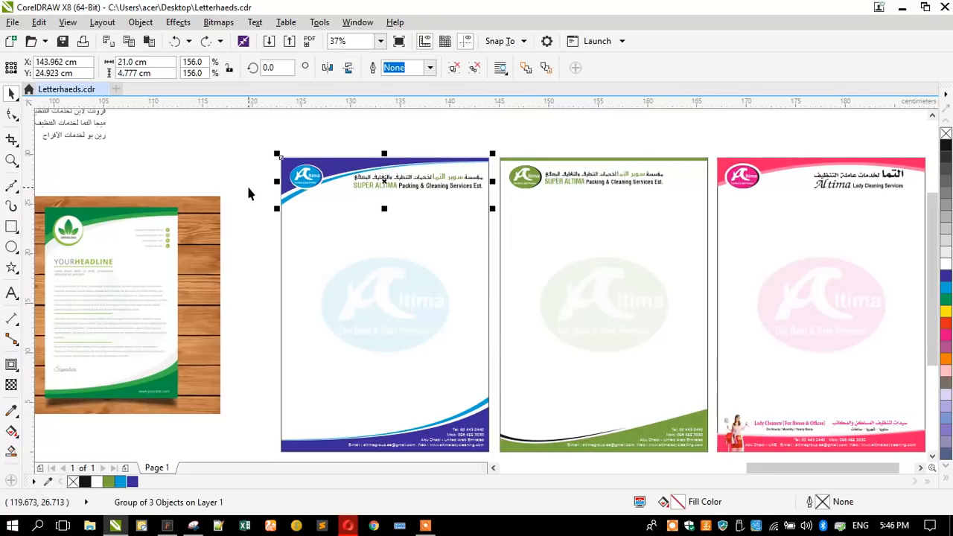
key("ctrl+z")
key("ctrl+z")
key("ctrl+z")
key("ctrl+z")
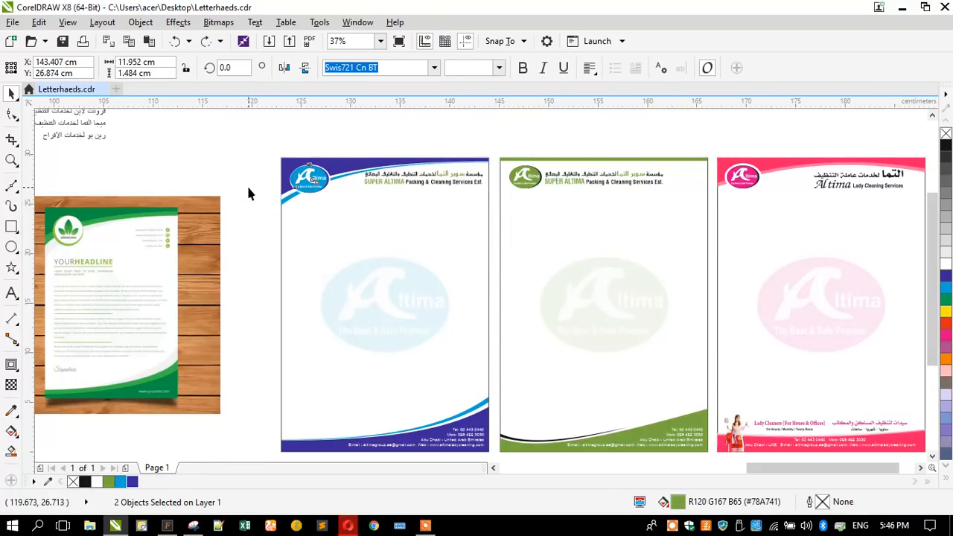
key("ctrl+shift+z")
key("ctrl+shift+z")
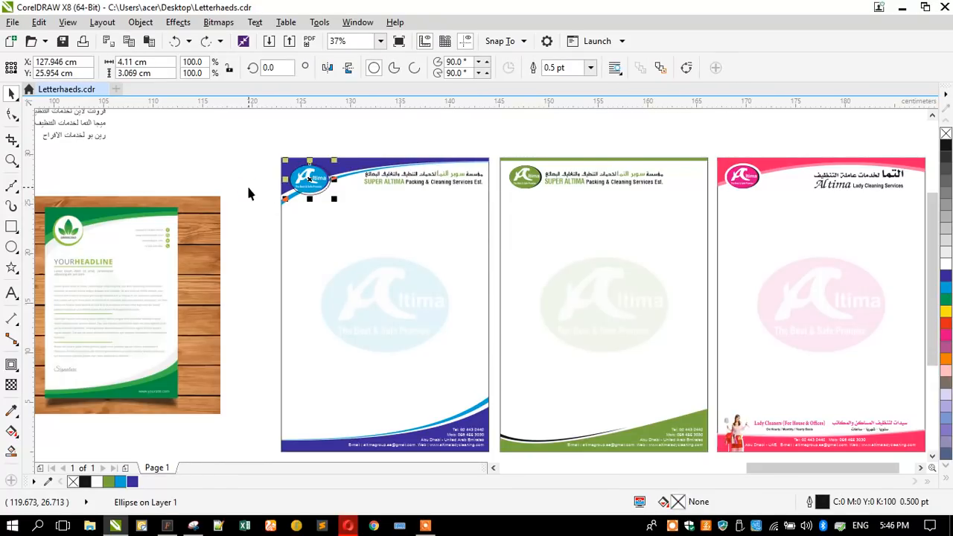
Step: Redo the white ellipse's outline removal and its placement behind the header logo
left_click(206, 43)
left_click(202, 45)
left_click(202, 45)
left_click(201, 46)
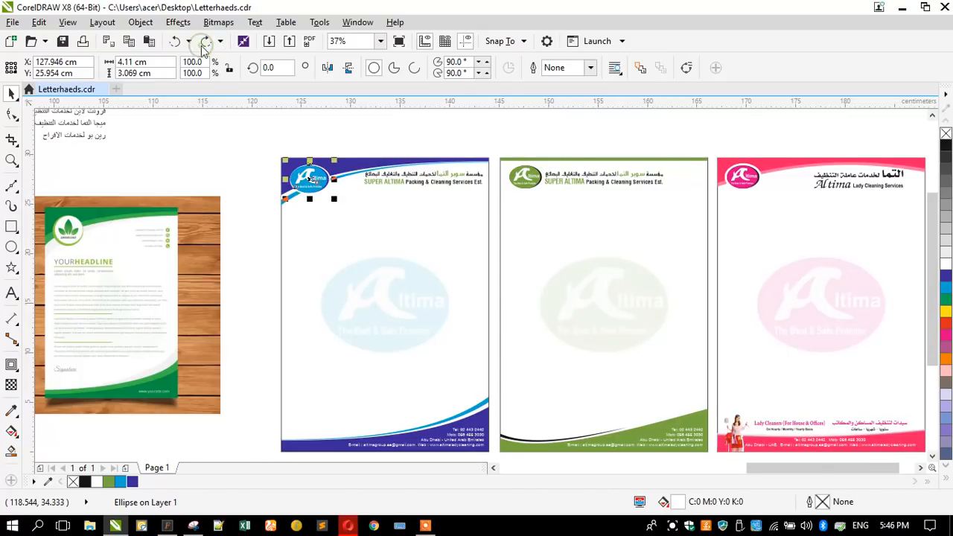
Step: Group the blue header logo with its white oval and align the group level with the green letterhead's logo
left_click_drag(253, 144, 348, 204)
key("ctrl+g")
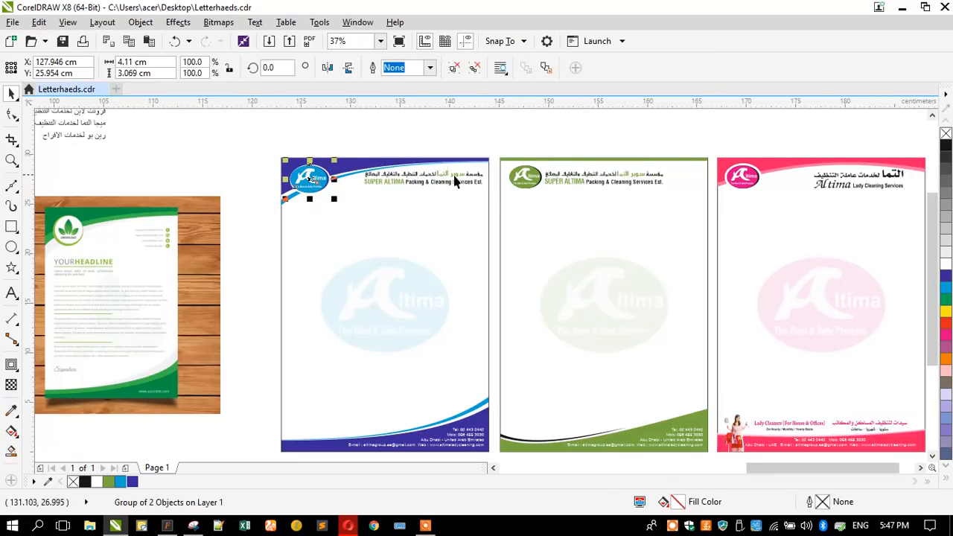
scroll(519, 184, "up", 2)
left_click(519, 175, "shift")
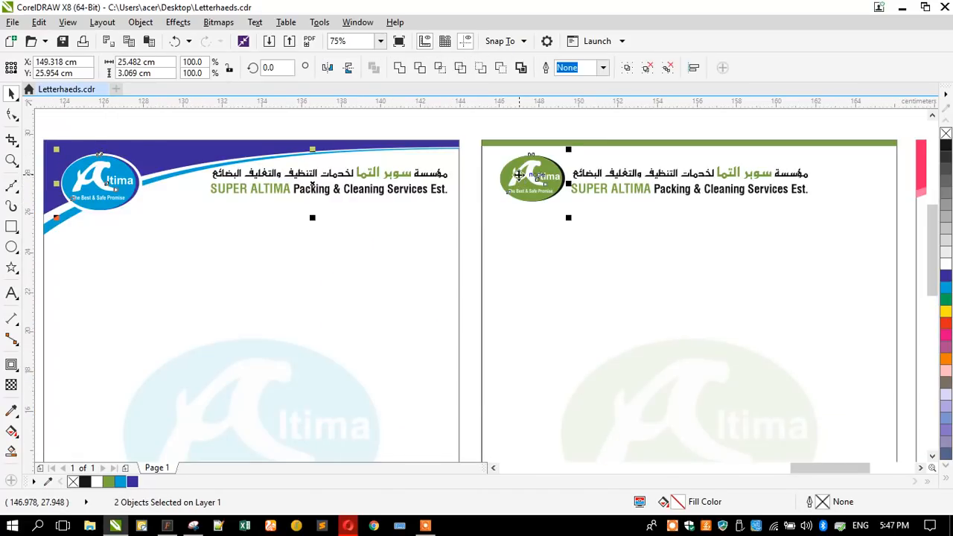
key("c")
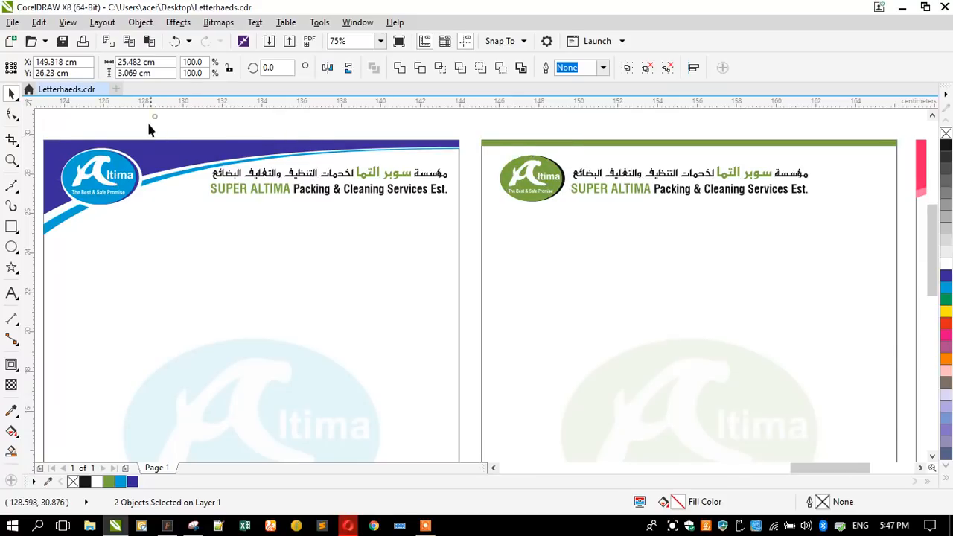
Step: Shrink the grouped blue header logo to about 84% and move it closer to the letterhead's left edge
left_click(143, 205)
mouse_move(150, 213)
left_mouse_down()
mouse_move(136, 208)
mouse_move(140, 218)
left_mouse_up()
left_click_drag(91, 179, 81, 178)
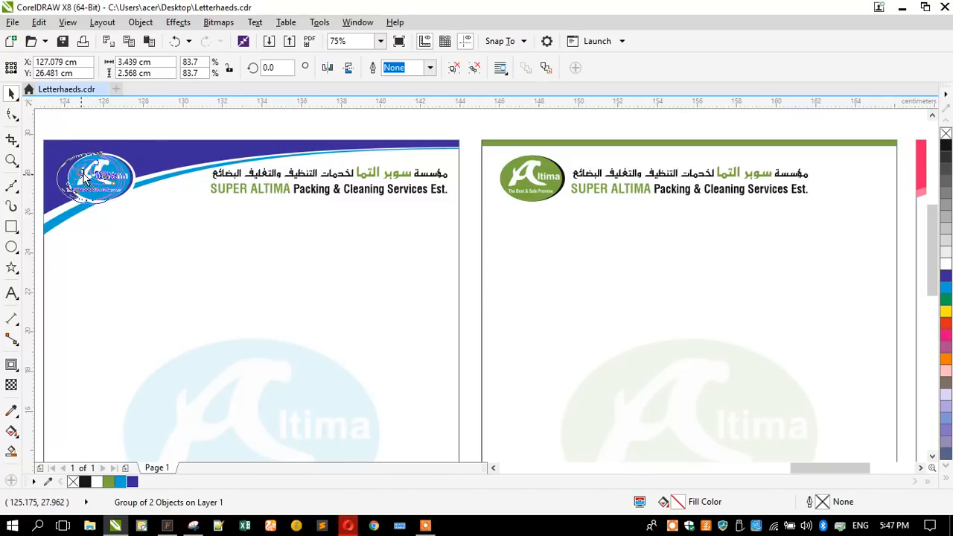
Step: Move the curved blue header graphic upward and PowerClip it inside the blue letterhead's page rectangle
left_click(155, 155)
left_click_drag(151, 169, 153, 147)
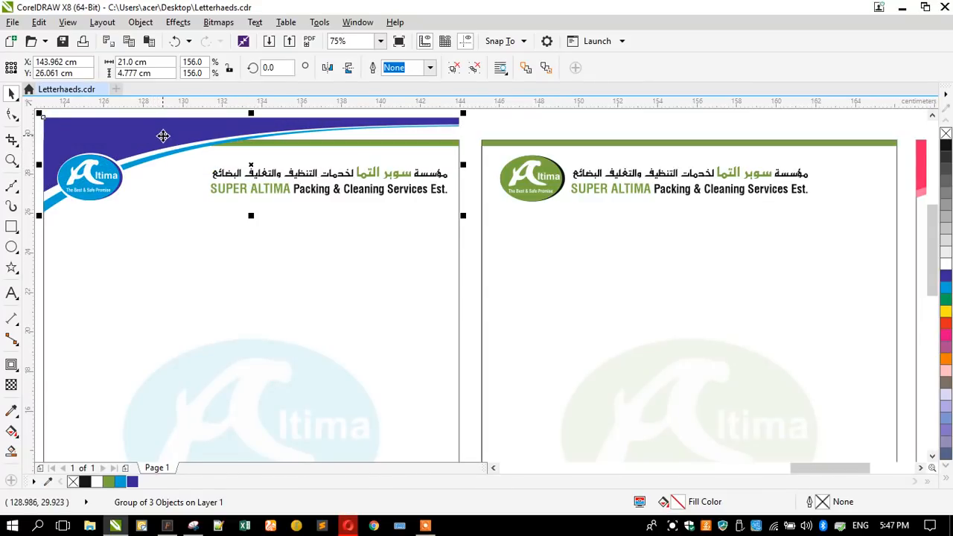
right_click(164, 136)
left_click(127, 249)
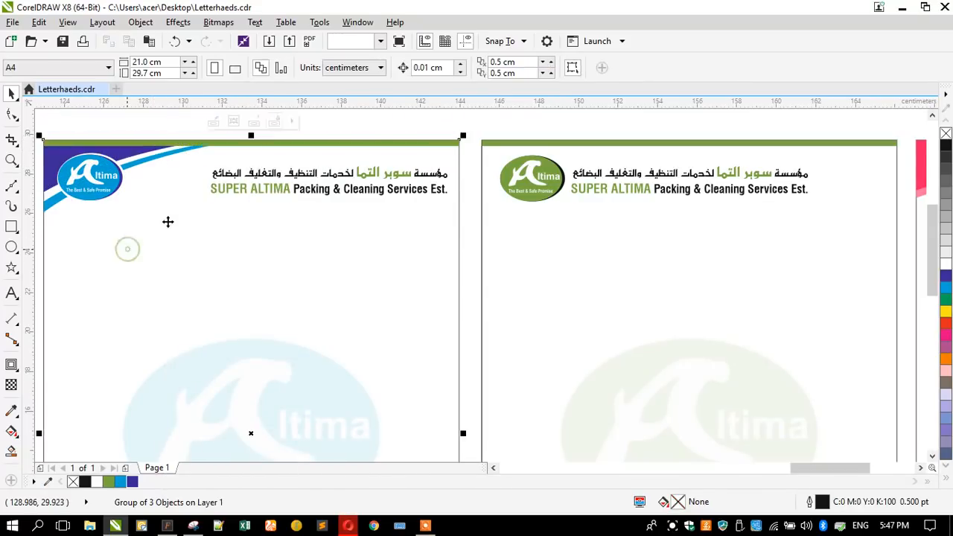
Step: Delete the green bar along the top edge of the blue letterhead
left_click(209, 148)
left_click(210, 146)
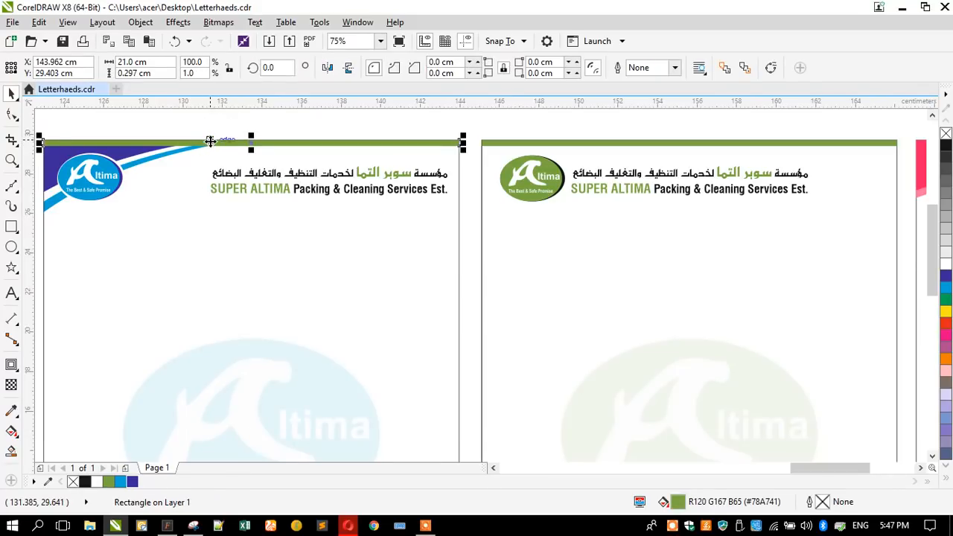
key("Delete")
Step: Enlarge the blue letterhead's Arabic and English company name lines to 107.7% and place them near the right page edge
left_click_drag(184, 111, 456, 207)
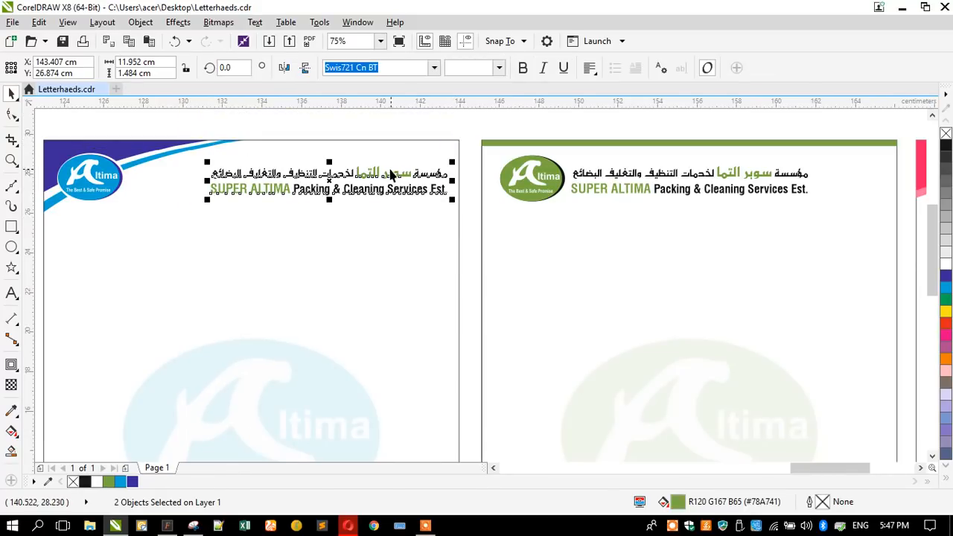
left_click_drag(384, 174, 315, 177)
left_click_drag(373, 199, 396, 205)
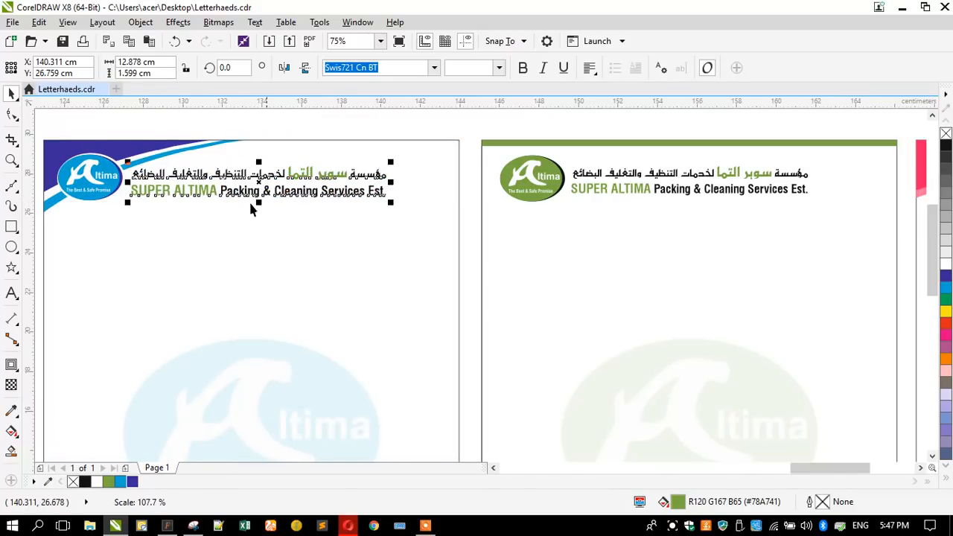
left_click_drag(212, 187, 266, 189)
scroll(324, 156, "down", 2)
left_click(168, 154)
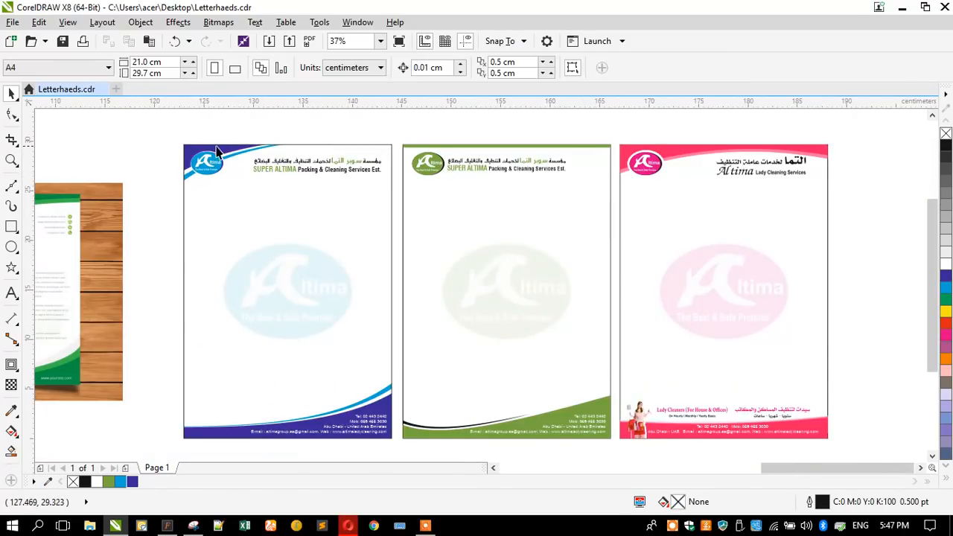
Step: Cut the line "الحنيورة لنقل الركاب بالحافلات المؤجرة" out of the Arabic company name list
scroll(385, 201, "down", 2)
scroll(246, 186, "up", 1)
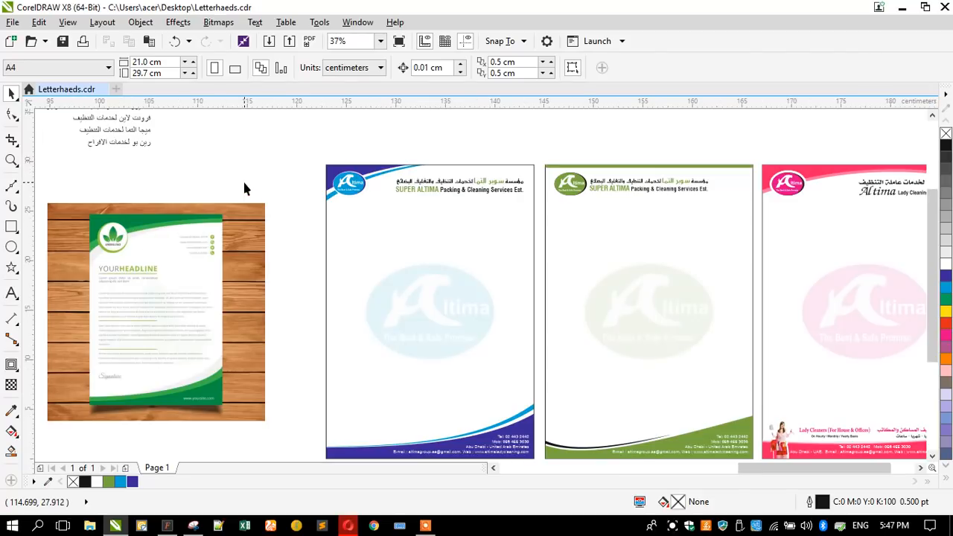
scroll(158, 167, "down", 1)
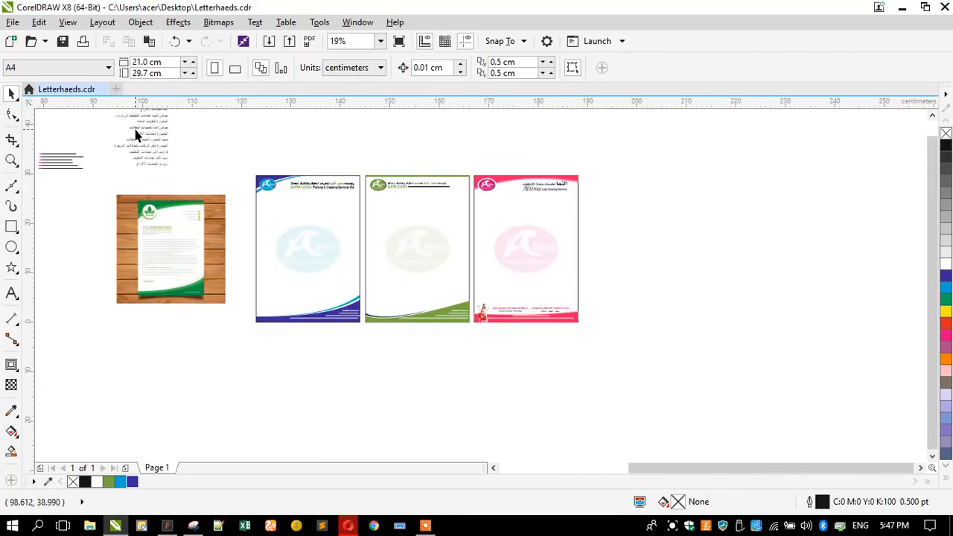
scroll(137, 134, "up", 1)
left_click_drag(154, 169, 117, 160)
scroll(102, 166, "up", 1)
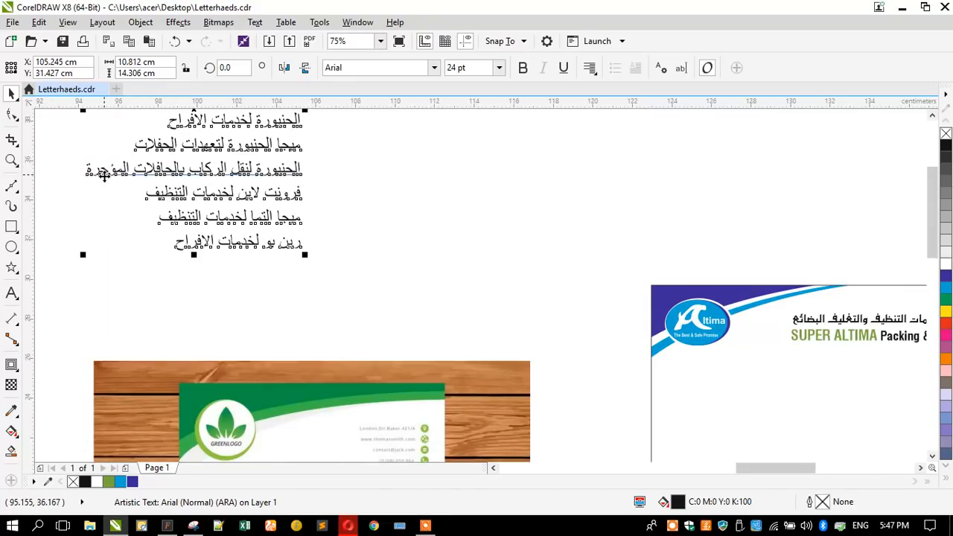
double_click(86, 170)
left_click_drag(86, 169, 313, 171)
key("ctrl+c")
key("Delete")
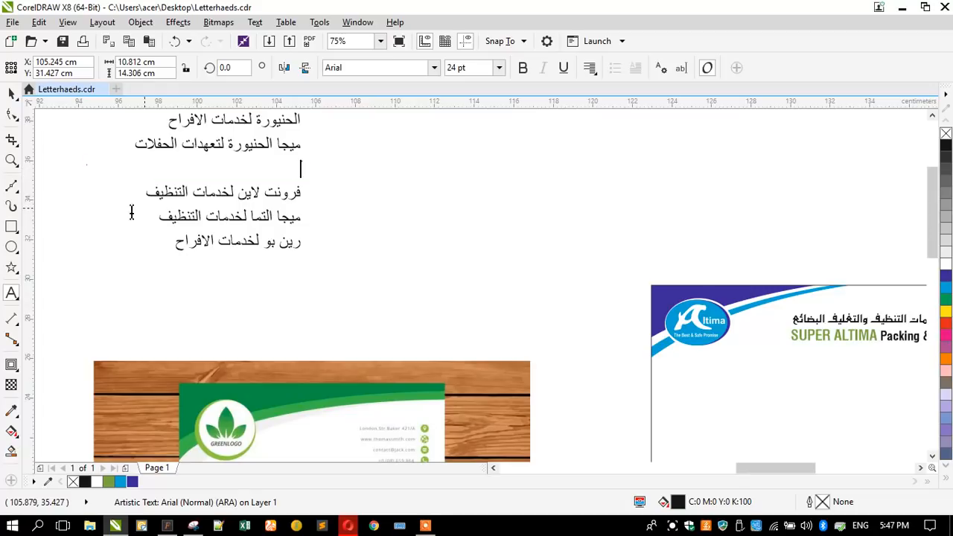
Step: Paste the copied Arabic company name as a new text object just above the blue letterhead
scroll(116, 226, "down", 1)
left_click(556, 245)
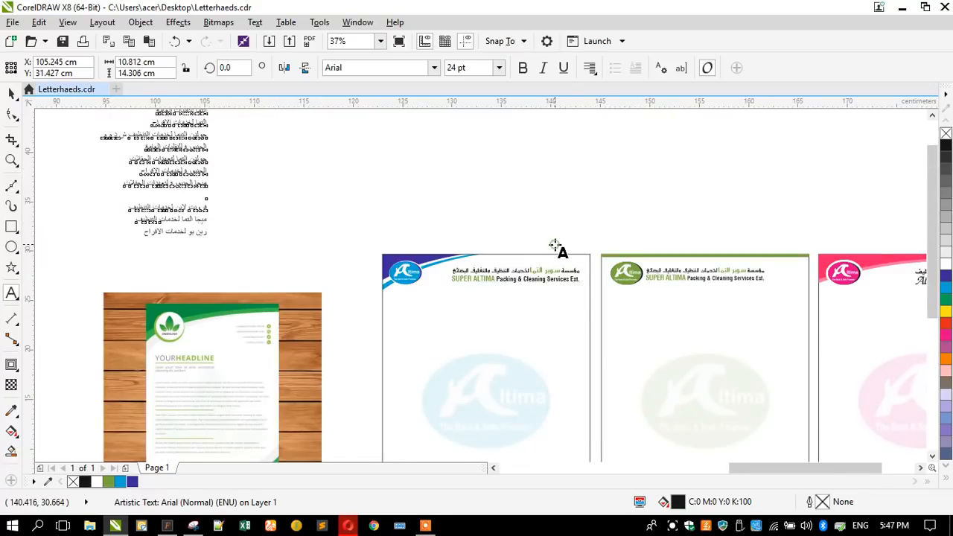
scroll(576, 250, "up", 2)
key("ctrl+v")
left_click(11, 93)
Step: Set the pasted Arabic name's font to GE Narrow Light
left_click(346, 68)
type("GE Narrow Light")
key("Return")
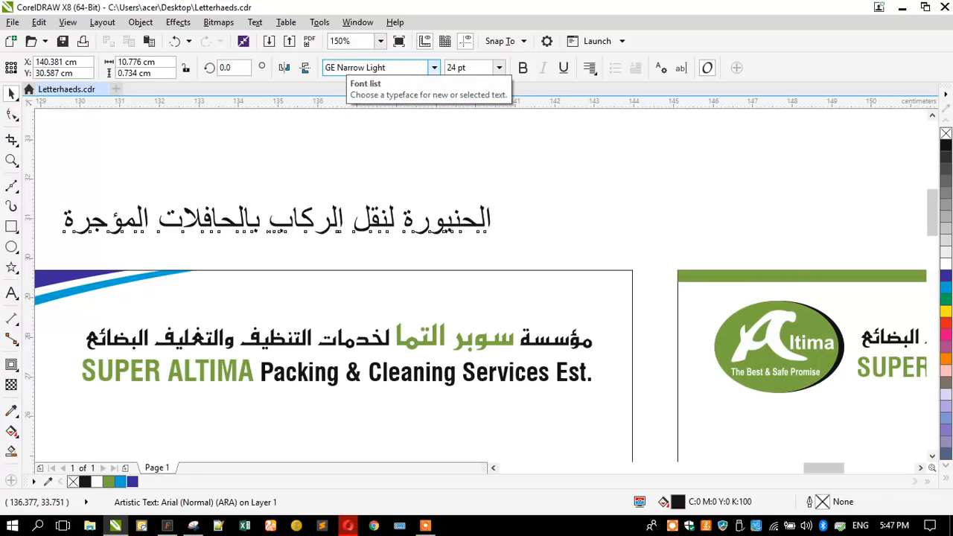
Step: Preview the GE fonts on the pasted Arabic name and apply GE SS TV Bold
left_click(433, 68)
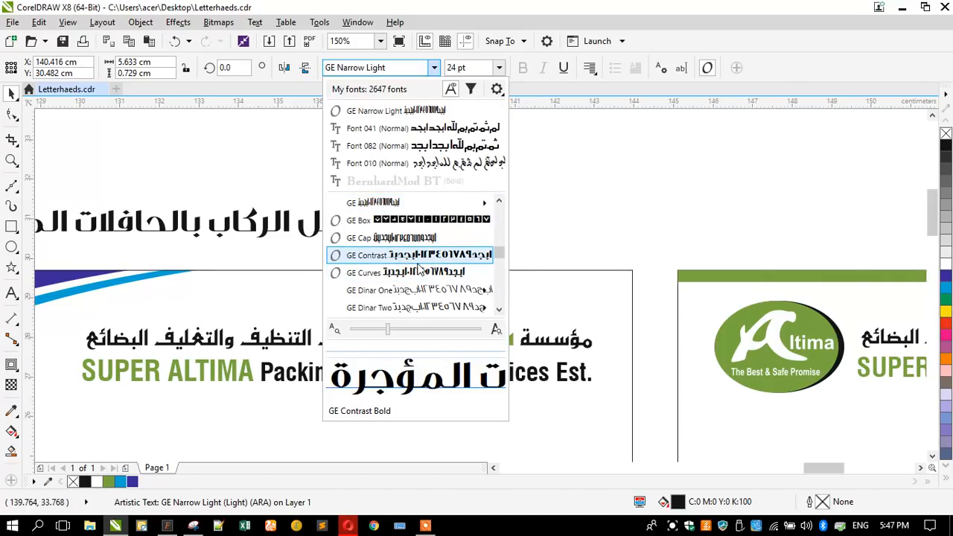
scroll(420, 270, "down", 1)
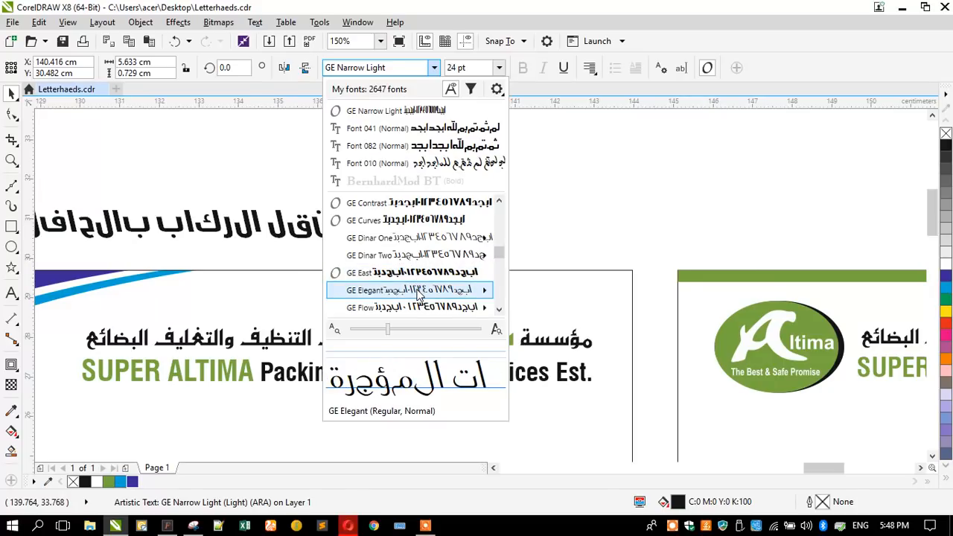
scroll(419, 313, "down", 3)
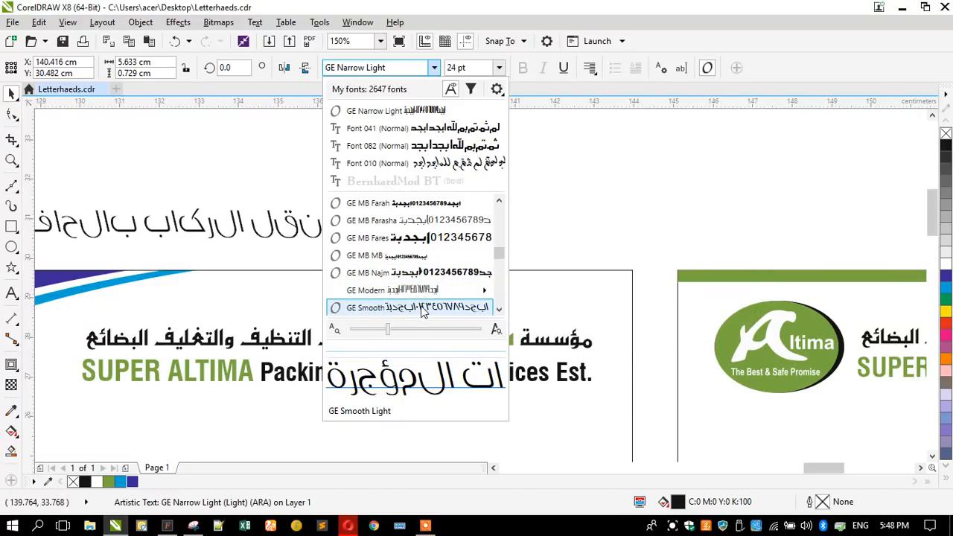
scroll(422, 309, "down", 3)
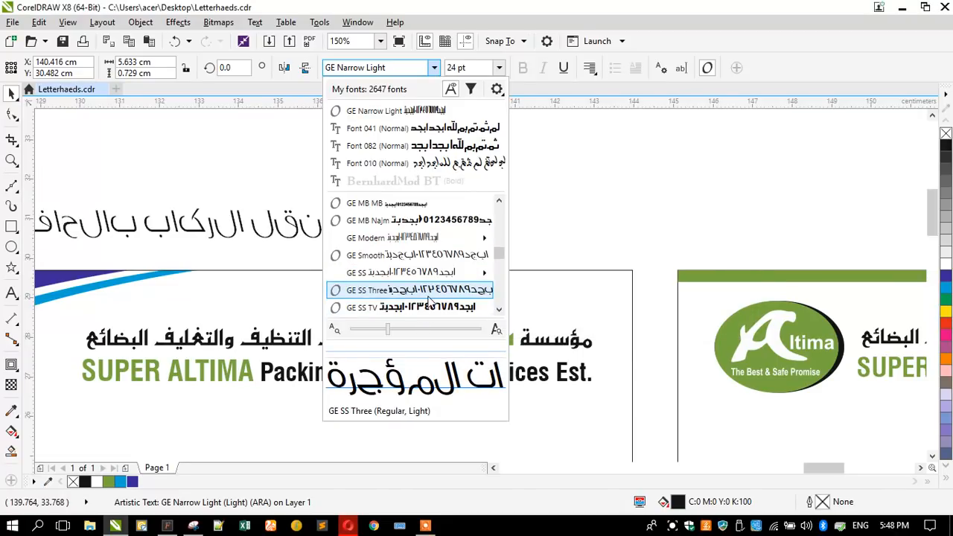
left_click(423, 312)
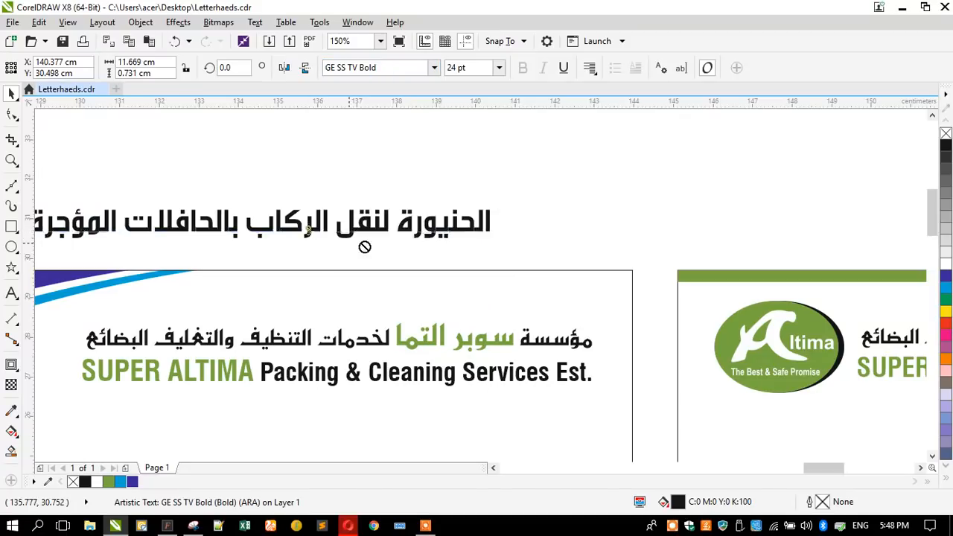
Step: Change the pasted Arabic name's font to GE SS Unique Bold
left_click(433, 67)
mouse_move(420, 242)
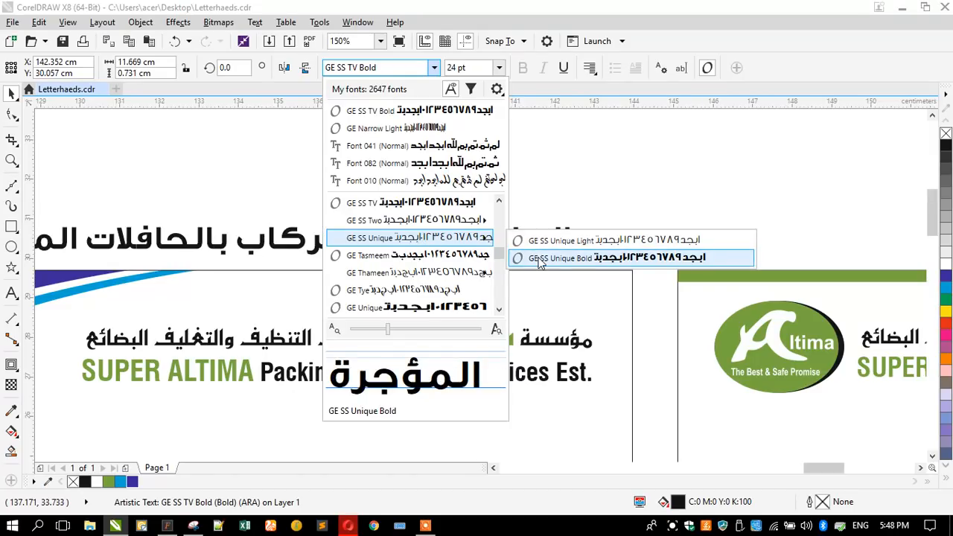
key("Escape")
Step: Scale the new Arabic name down to about 19.8 pt and place it over the header's existing Arabic name
scroll(568, 199, "down", 1)
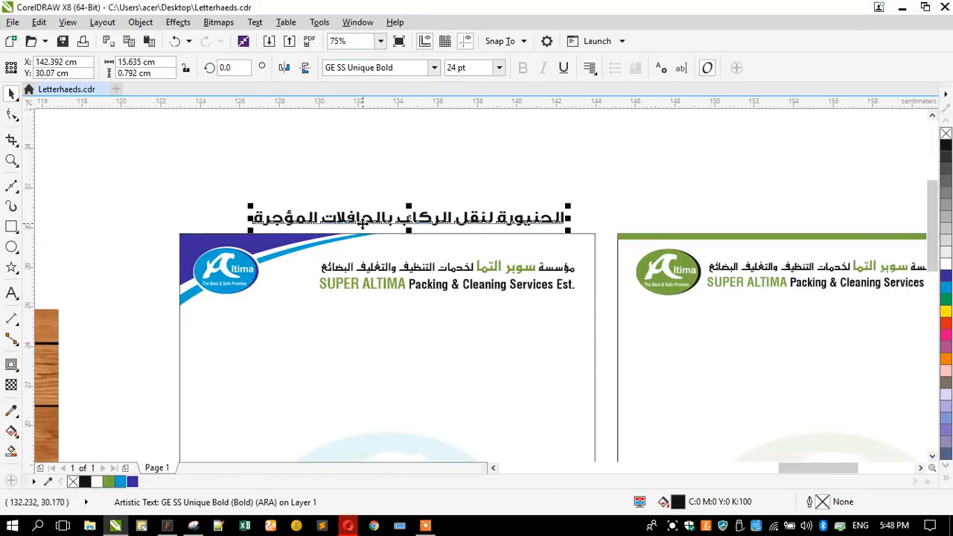
scroll(372, 225, "up", 1)
left_click_drag(134, 233, 251, 248)
left_click_drag(328, 253, 323, 324)
Step: Delete the old Arabic company name lying under the new one in the blue header
left_click(300, 348)
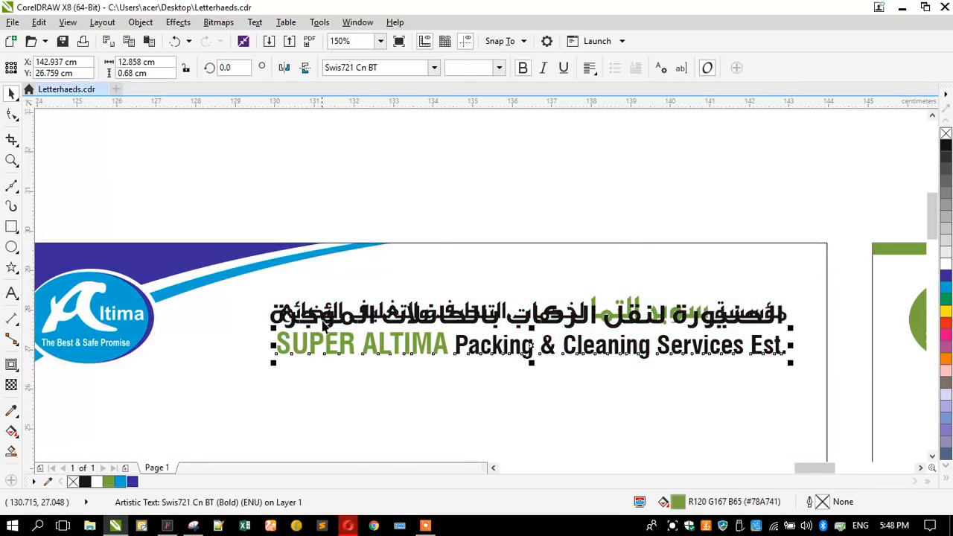
left_click(297, 304)
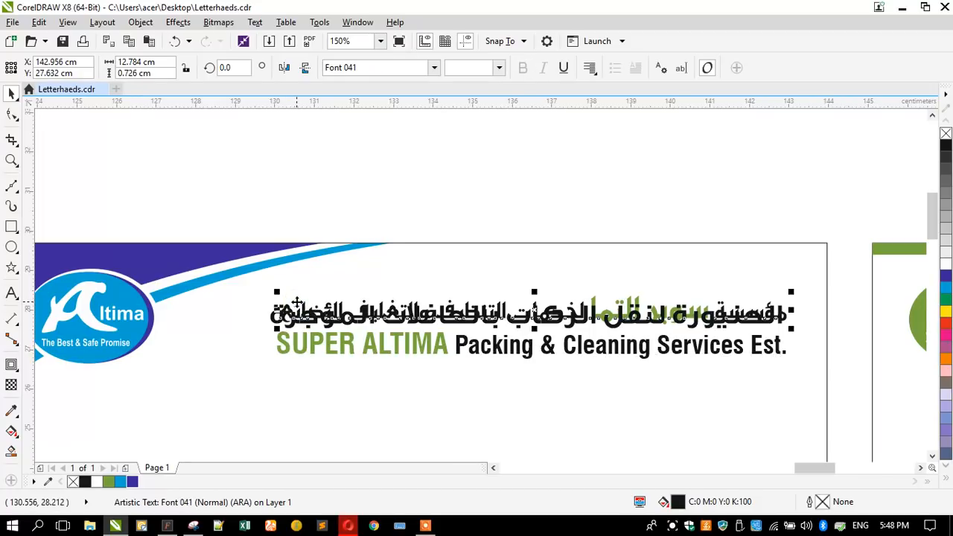
key("Delete")
Step: Lower the English company name to widen the line spacing, and shift both name lines slightly upward together
left_click_drag(371, 352, 370, 360)
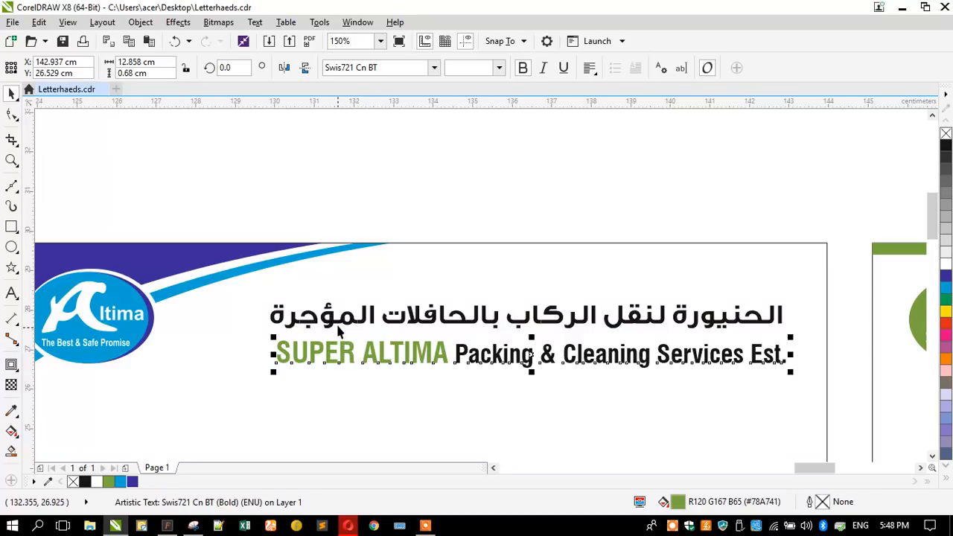
left_click(336, 322, "shift")
left_click_drag(337, 322, 335, 322)
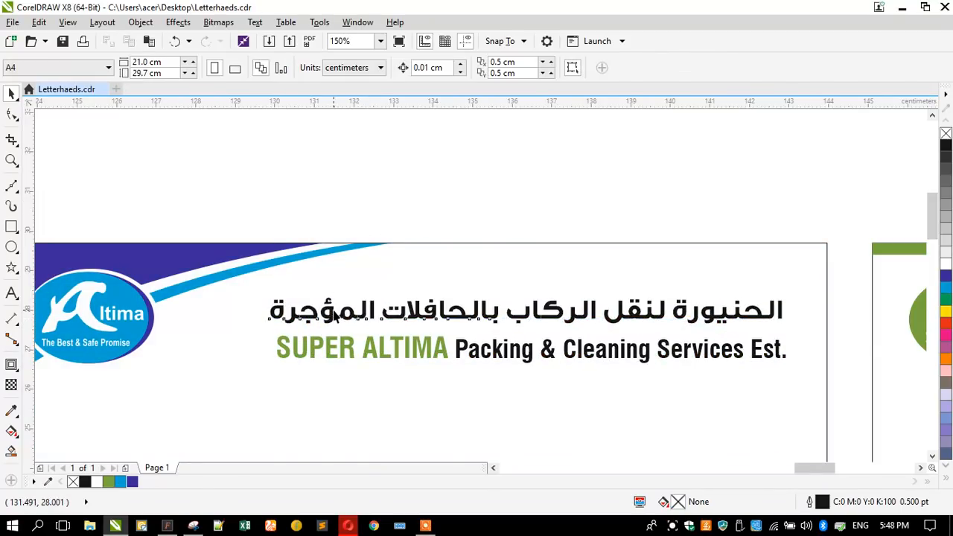
Step: Recolour the new Arabic company name to the header's dark blue after trying cyan
left_click(334, 310)
left_click(121, 483)
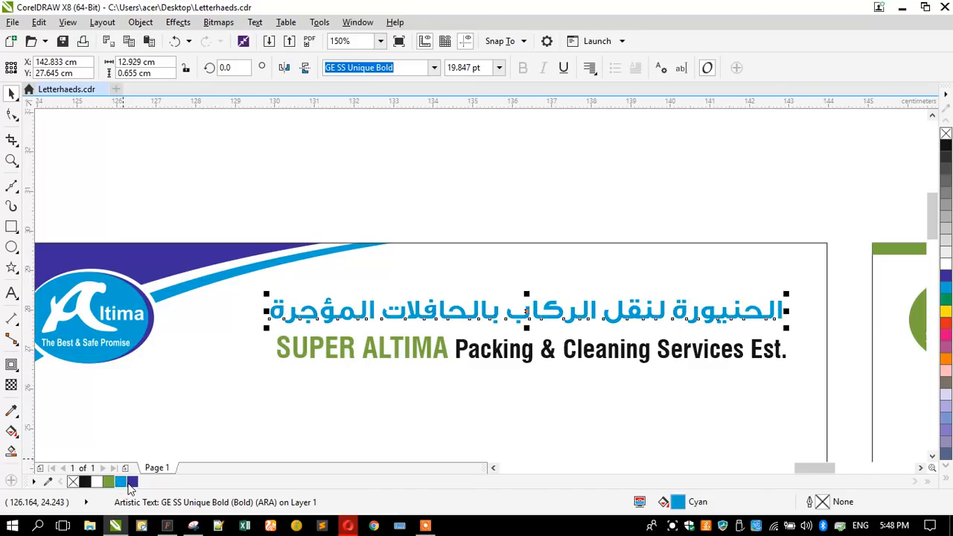
left_click(132, 483)
scroll(509, 166, "down", 2)
left_click(486, 169)
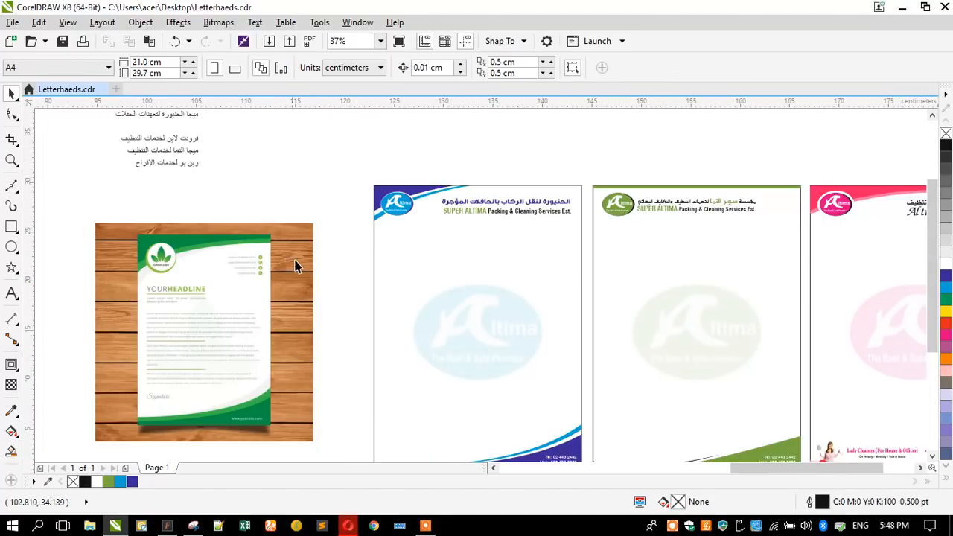
Step: Break apart the second column of the Altima Group of Companies list into separate text lines
scroll(294, 266, "down", 2)
scroll(372, 232, "up", 1)
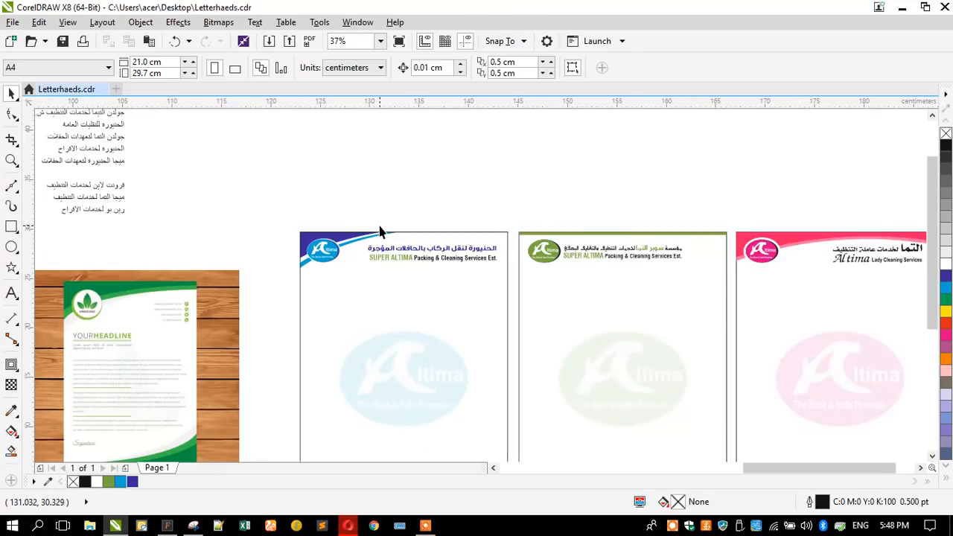
scroll(402, 249, "down", 1)
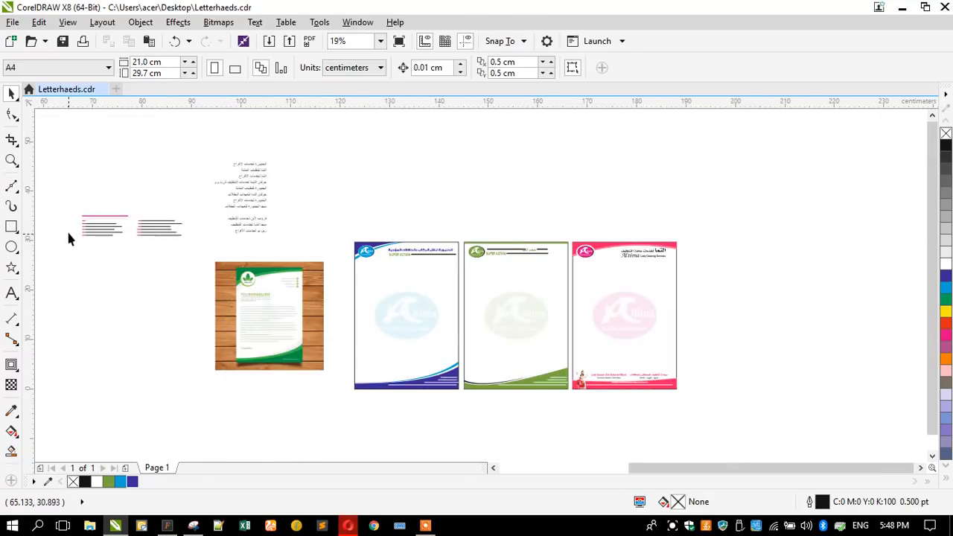
scroll(66, 228, "up", 2)
scroll(272, 213, "up", 1)
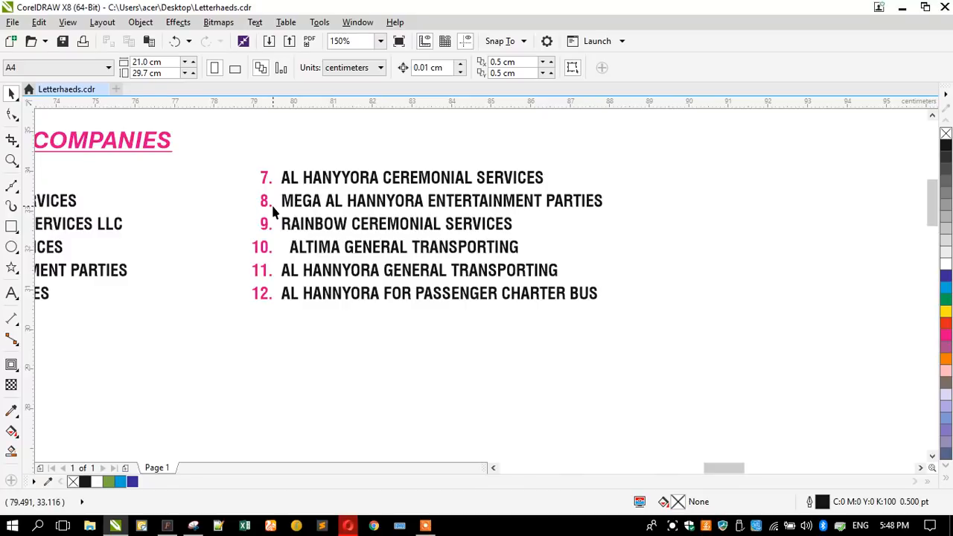
left_click(395, 294)
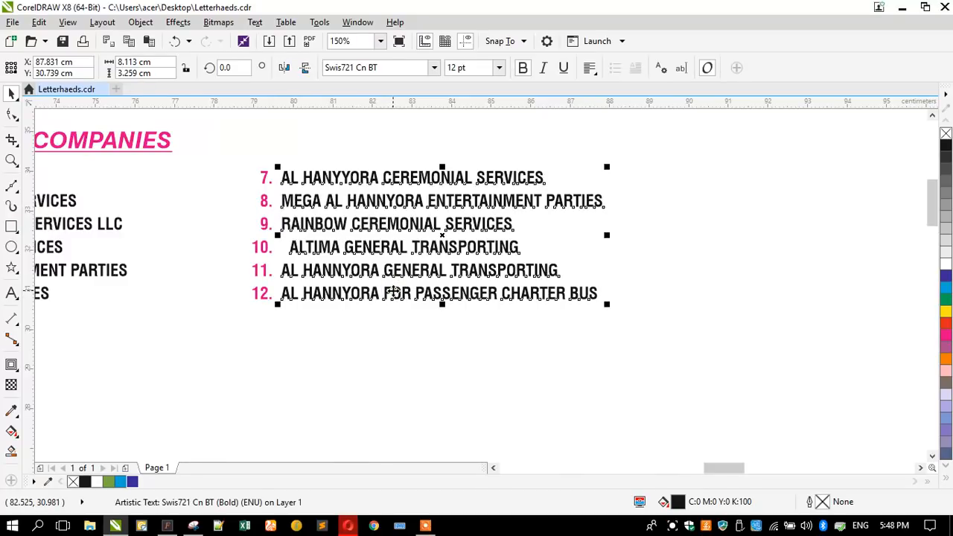
key("ctrl+k")
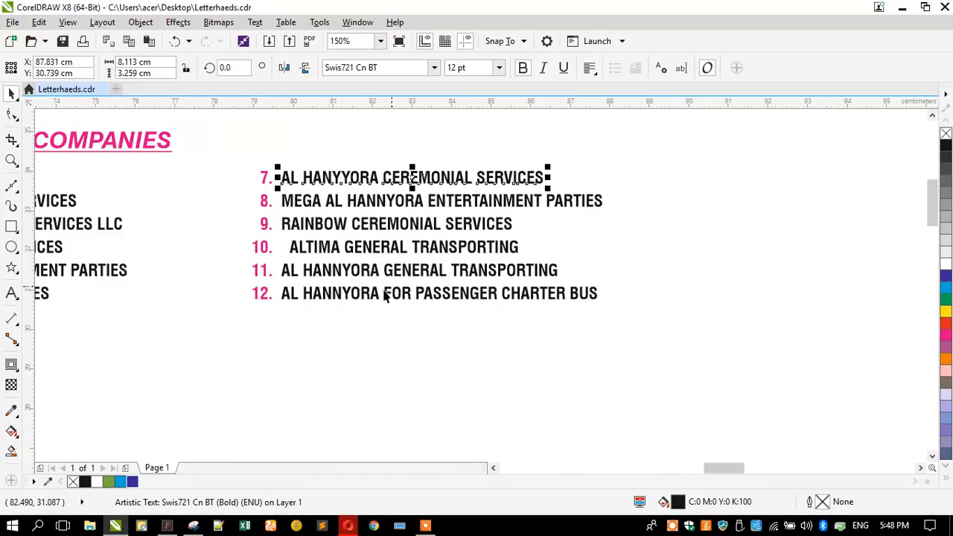
Step: Move the line "AL HANNYORA FOR PASSENGER CHARTER BUS" from the company list to below the blue header's English name
scroll(210, 271, "down", 1)
scroll(196, 257, "down", 1)
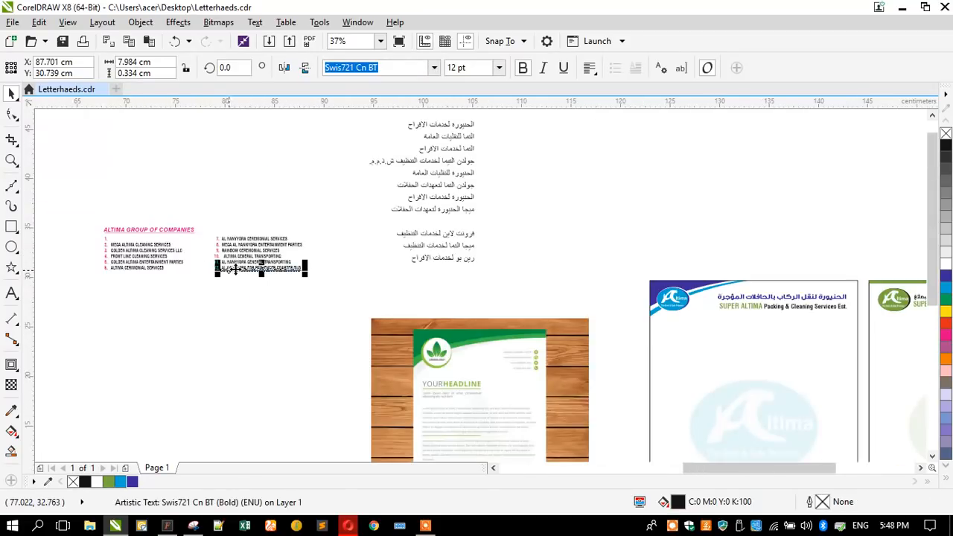
left_click_drag(249, 270, 733, 319)
scroll(732, 320, "up", 2)
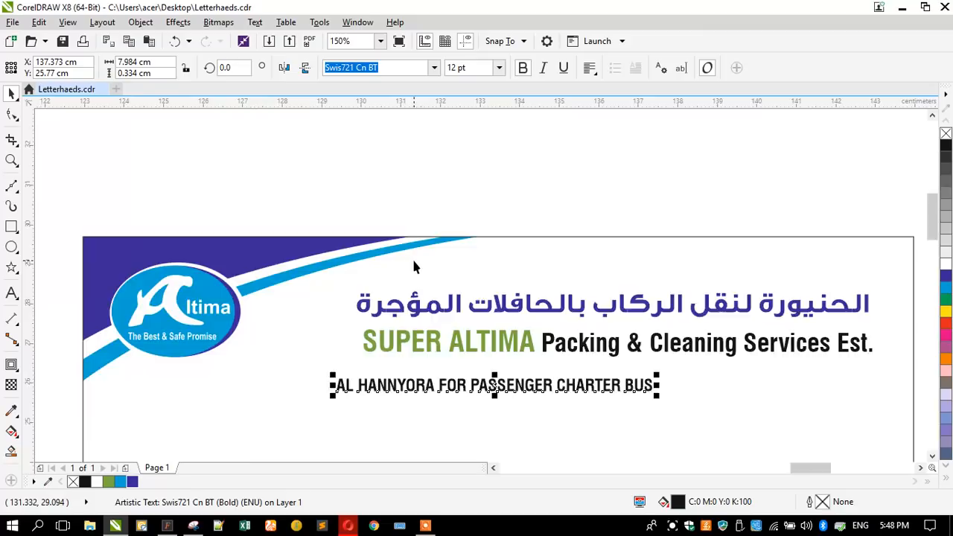
Step: Delete the "SUPER ALTIMA Packing & Cleaning Services Est." line from the blue letterhead
scroll(414, 267, "down", 1)
scroll(604, 321, "up", 1)
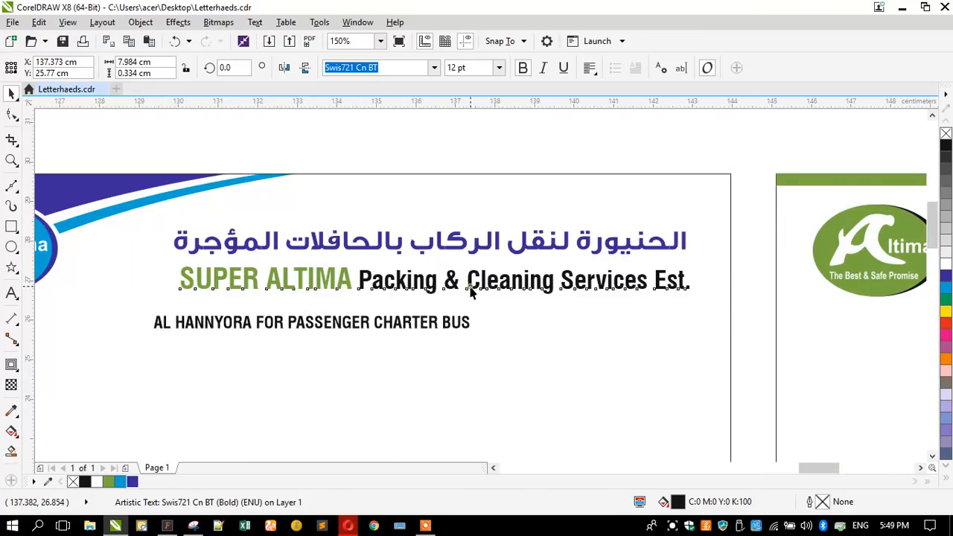
key("Delete")
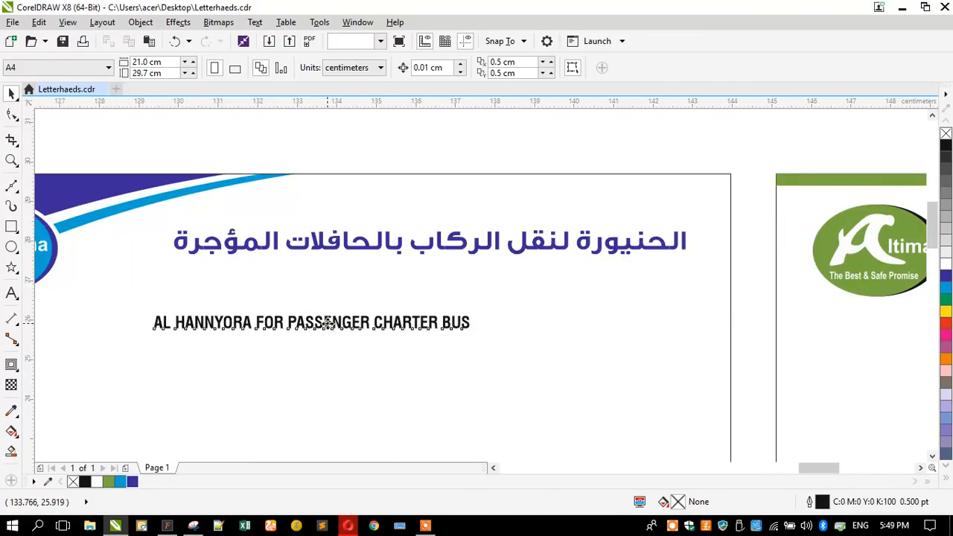
Step: Enlarge the line "AL HANNYORA FOR PASSENGER CHARTER BUS" to the Arabic name's width directly beneath it, and colour it dark blue
left_click(328, 322)
left_click_drag(473, 310, 630, 301)
left_click_drag(508, 305, 559, 284)
left_click_drag(211, 282, 171, 244)
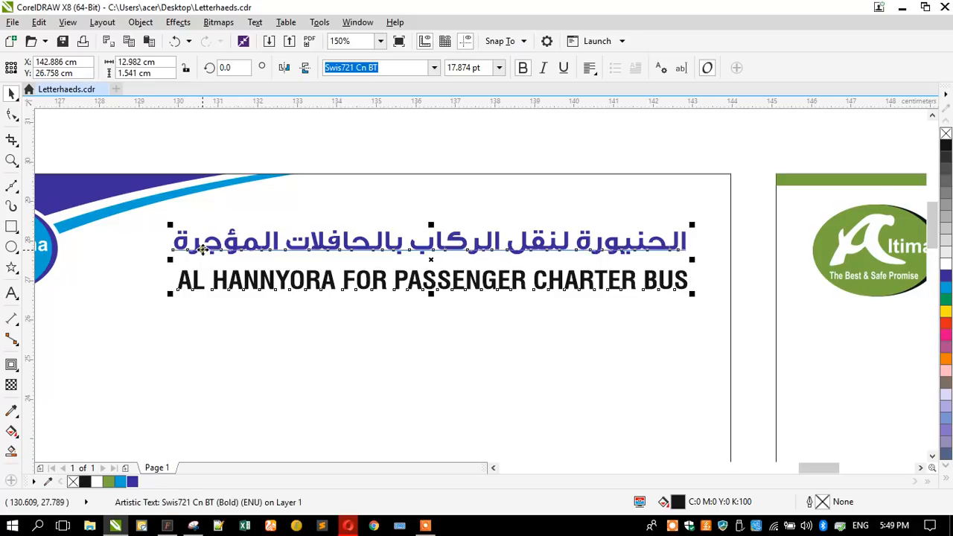
left_click(201, 164)
left_click(267, 277)
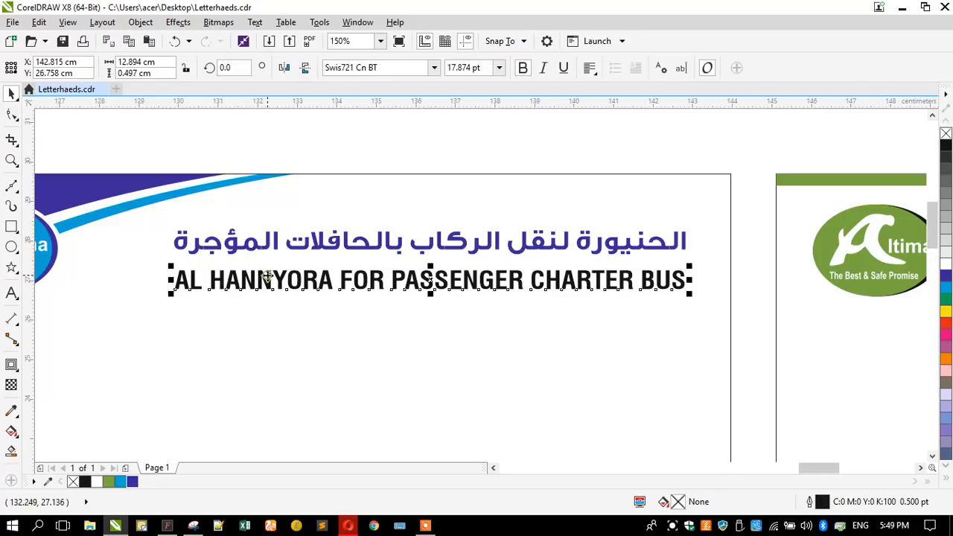
left_click(945, 276)
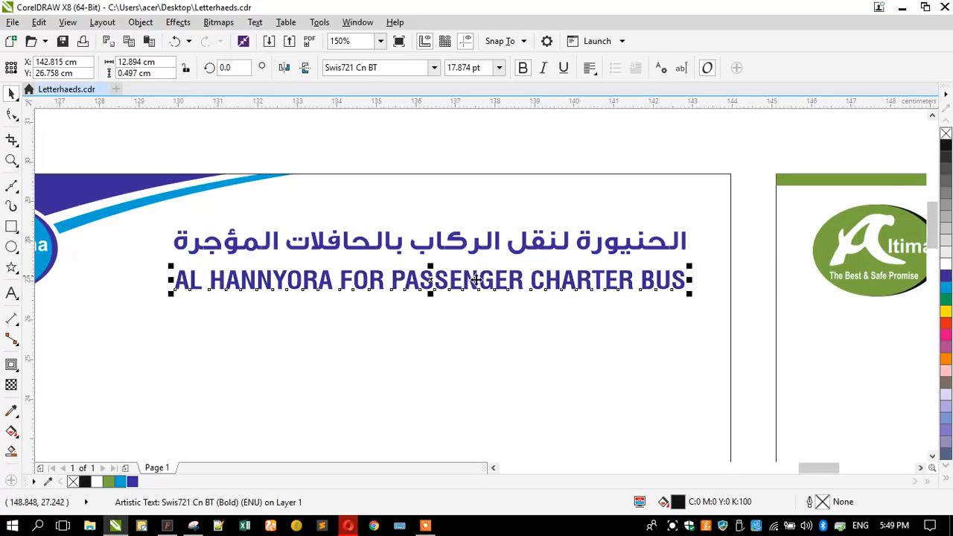
Step: Recolour the Arabic word "الحنيورة" and the English words "AL HANNYORA" in the company names to cyan
left_click(266, 250)
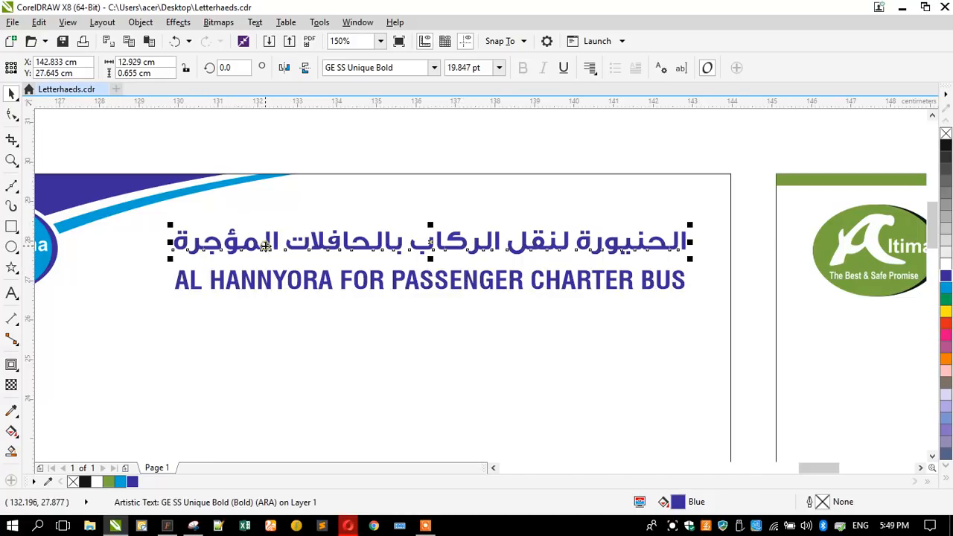
double_click(557, 242)
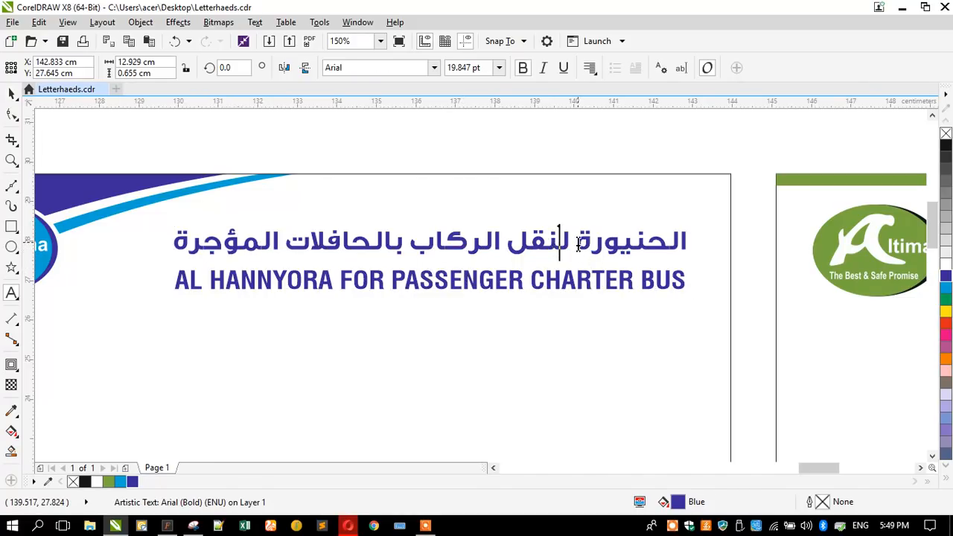
left_click_drag(572, 241, 719, 221)
key("Escape")
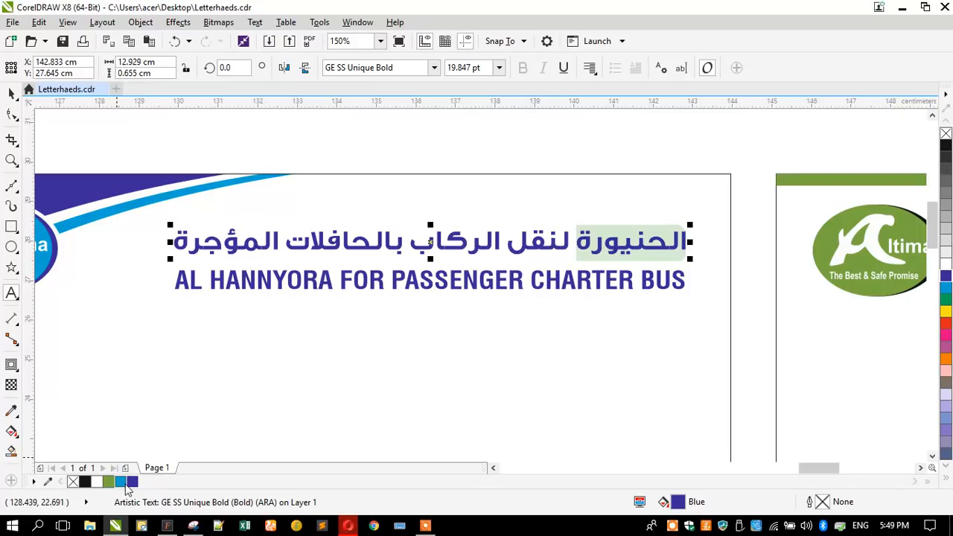
left_click(123, 482)
left_click_drag(329, 282, 160, 288)
left_click(121, 482)
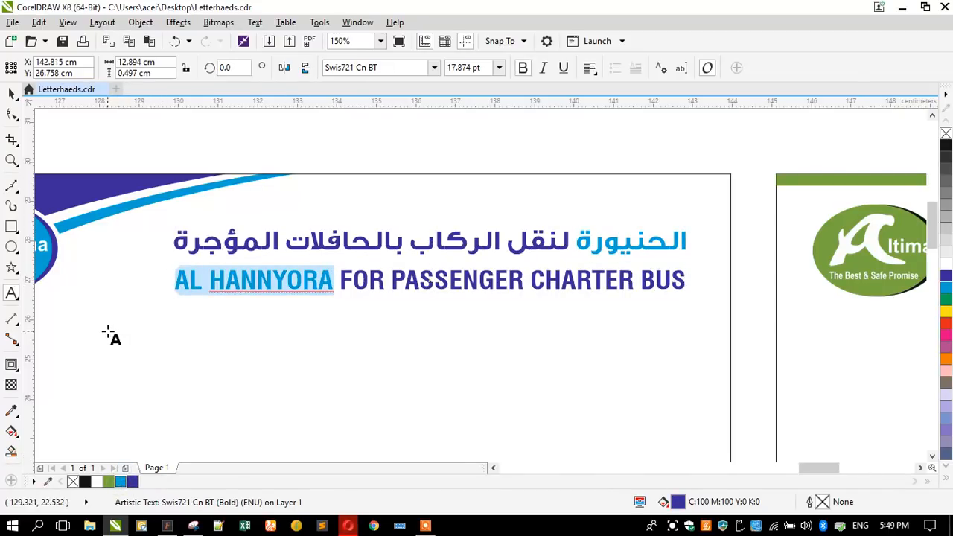
left_click(12, 95)
scroll(304, 151, "down", 5)
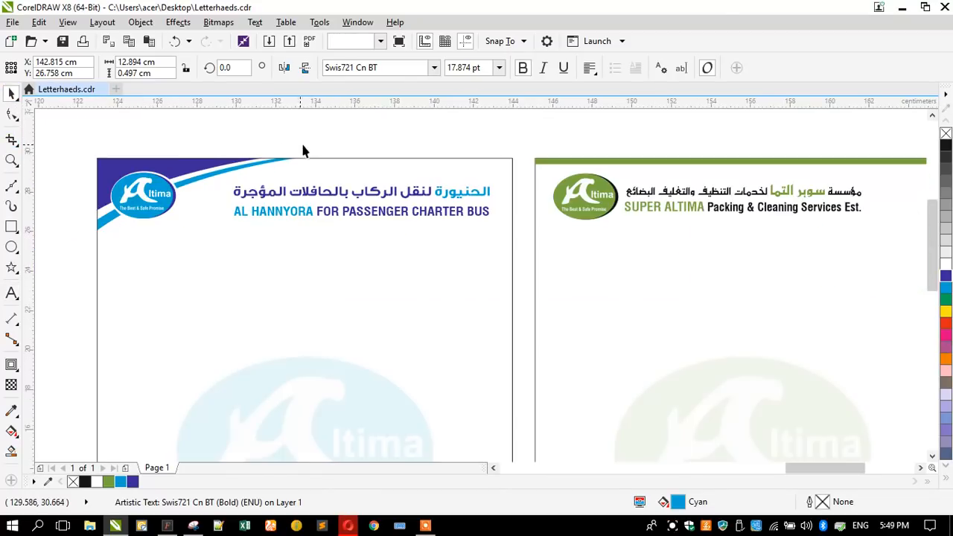
left_click(312, 147)
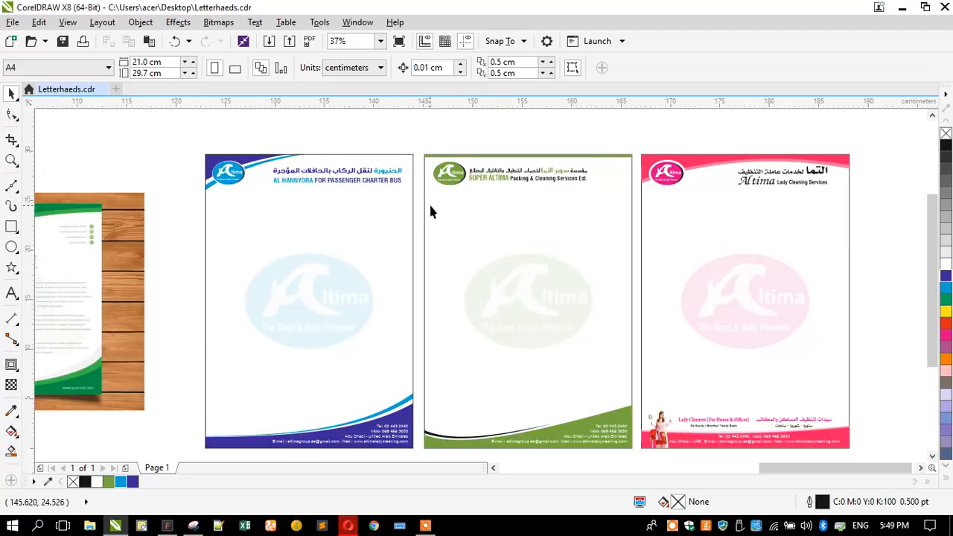
Step: Delete the wood-background reference picture of the green letterhead beside the blue letterhead
scroll(430, 210, "down", 2)
left_click(217, 272)
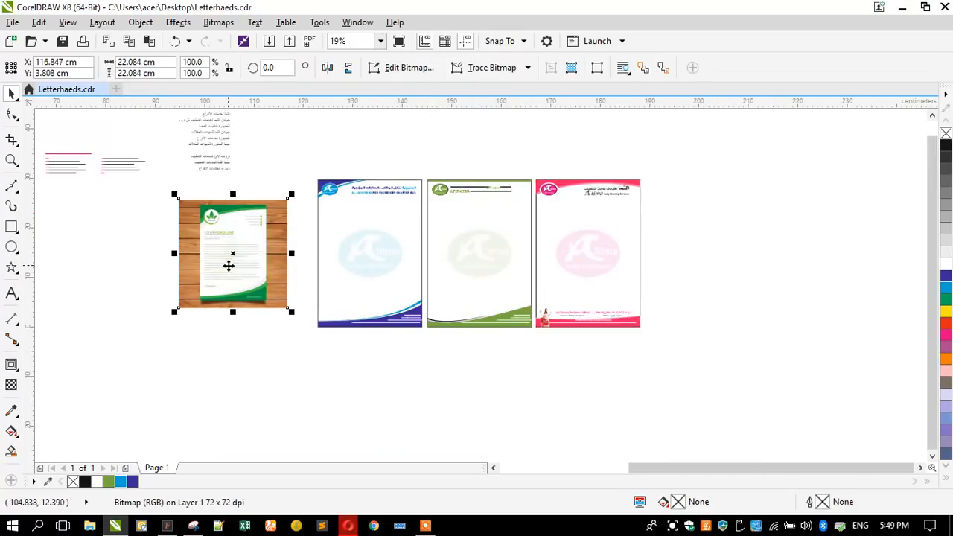
key("Delete")
Step: Move the blue, green and pink letterheads together about 30 cm to the right to free space for another design
left_click_drag(294, 175, 661, 350)
left_click_drag(575, 265, 723, 262)
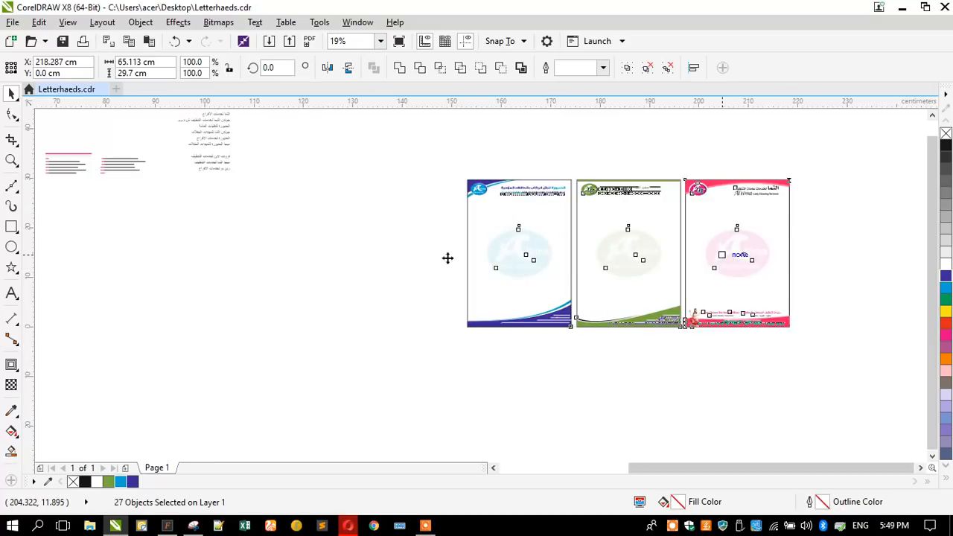
left_click(365, 260)
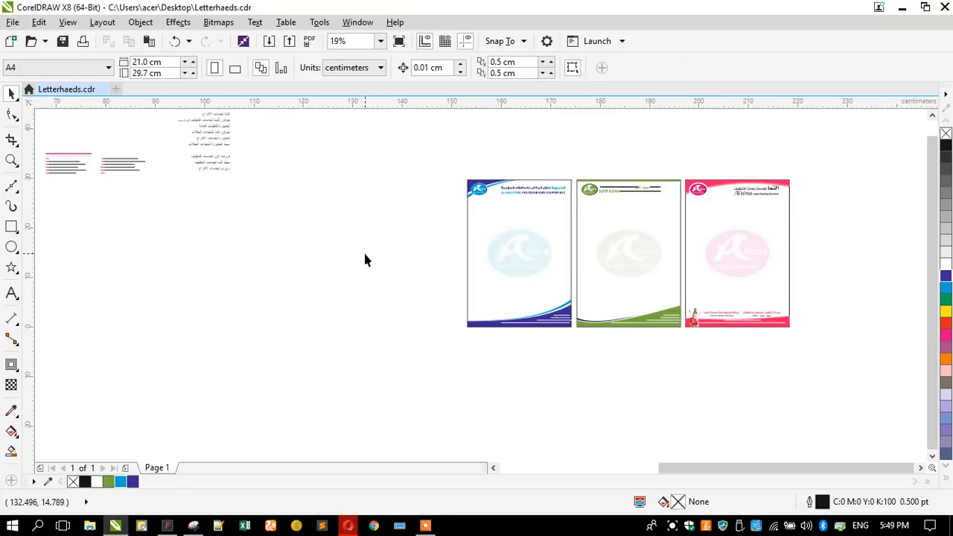
Step: Switch to Opera and look through the "letterhead design" image results for a new reference, previewing the Strategic Legal letterhead
left_click(348, 523)
scroll(326, 321, "up", 4)
scroll(327, 322, "up", 3)
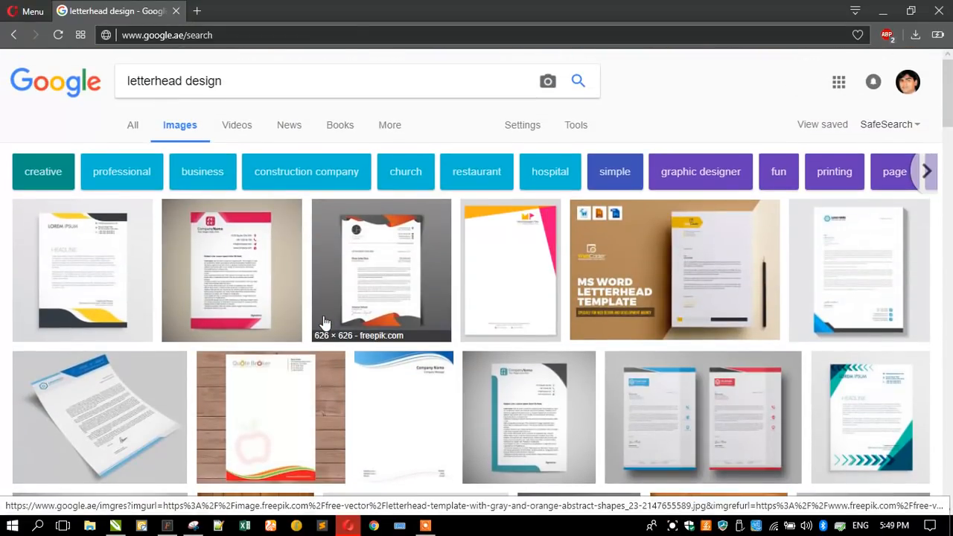
scroll(324, 322, "down", 6)
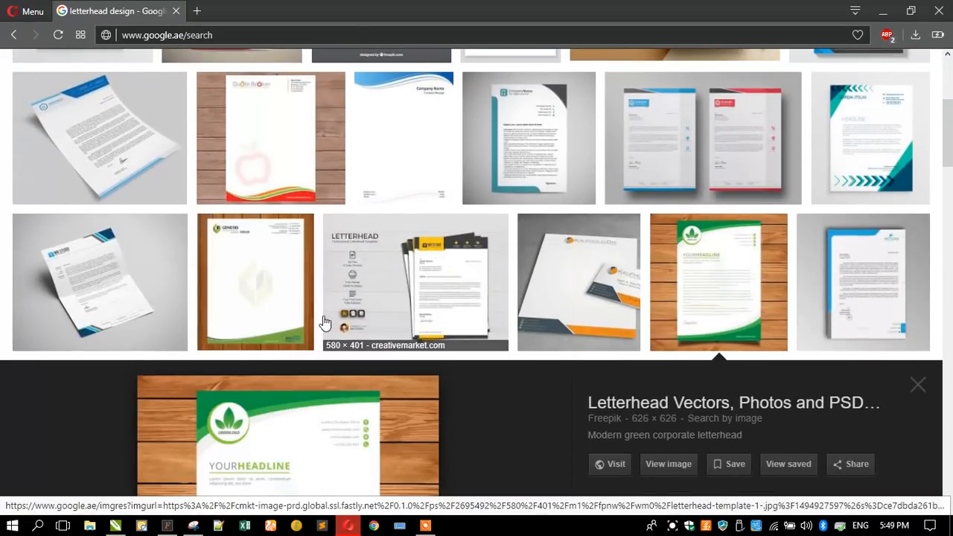
scroll(325, 321, "down", 3)
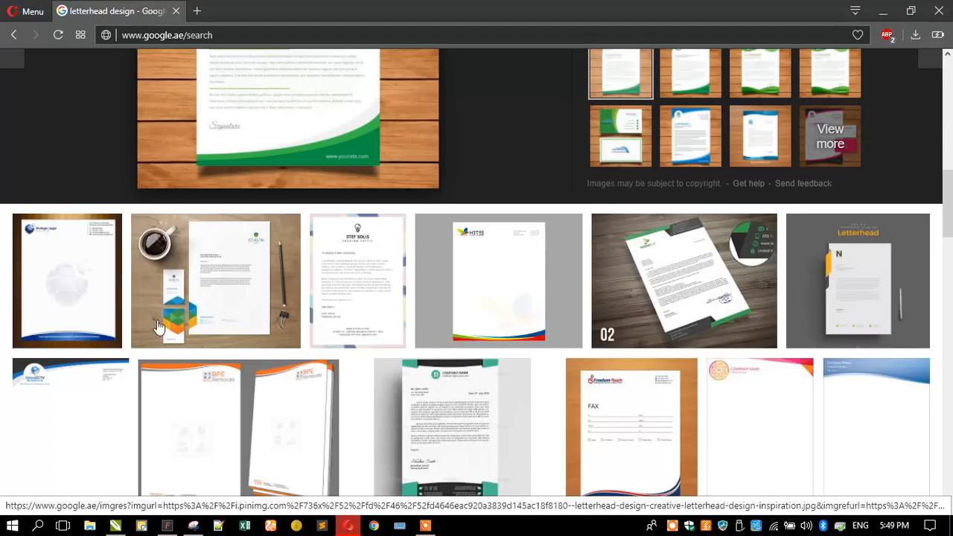
left_click(61, 298)
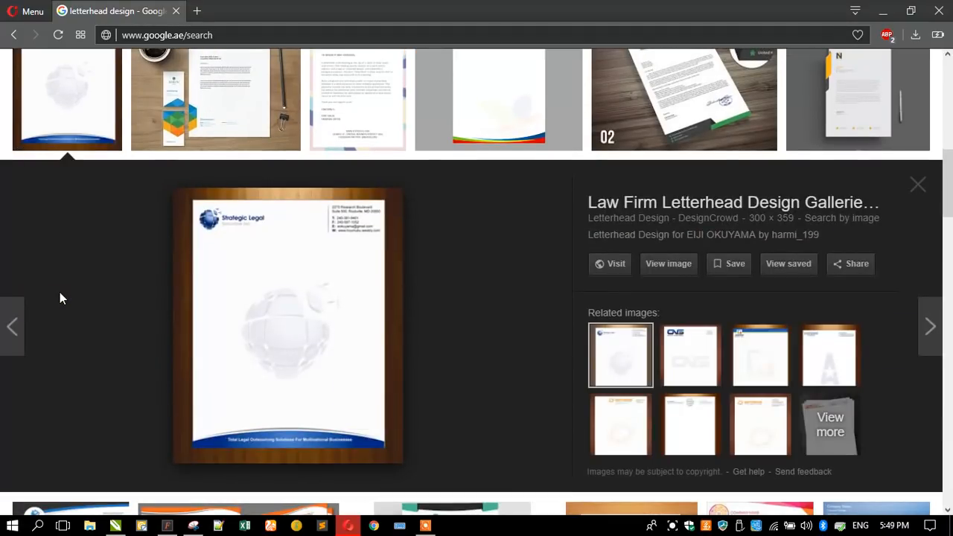
scroll(234, 288, "down", 4)
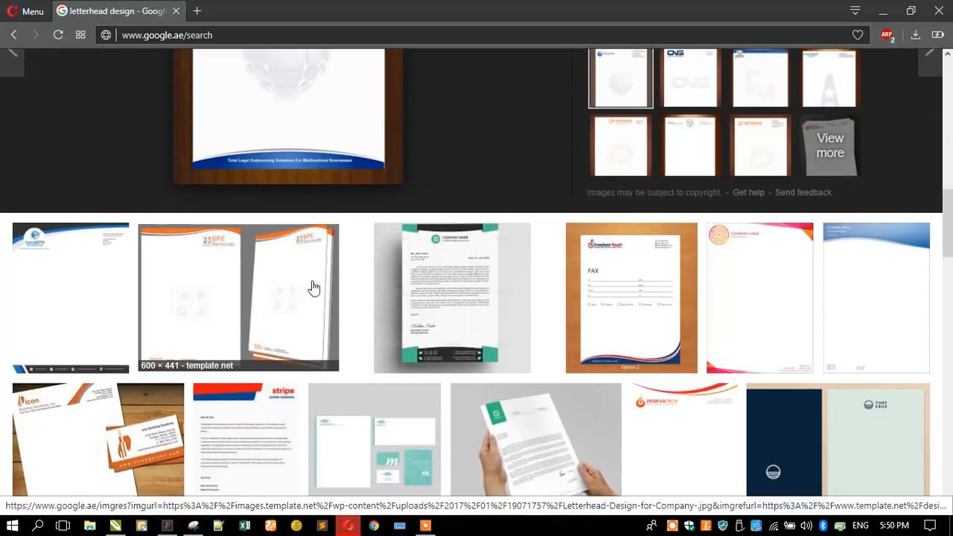
Step: Preview the wood-background and A4 letterhead results and their related designs, including the gold company template and the red construction letterhead
left_click(627, 310)
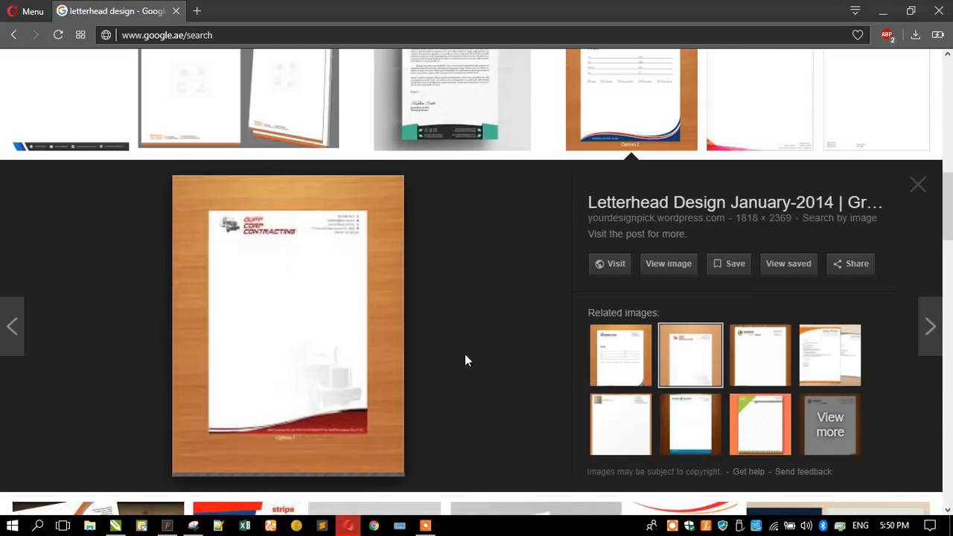
scroll(313, 382, "up", 2)
left_click(783, 233)
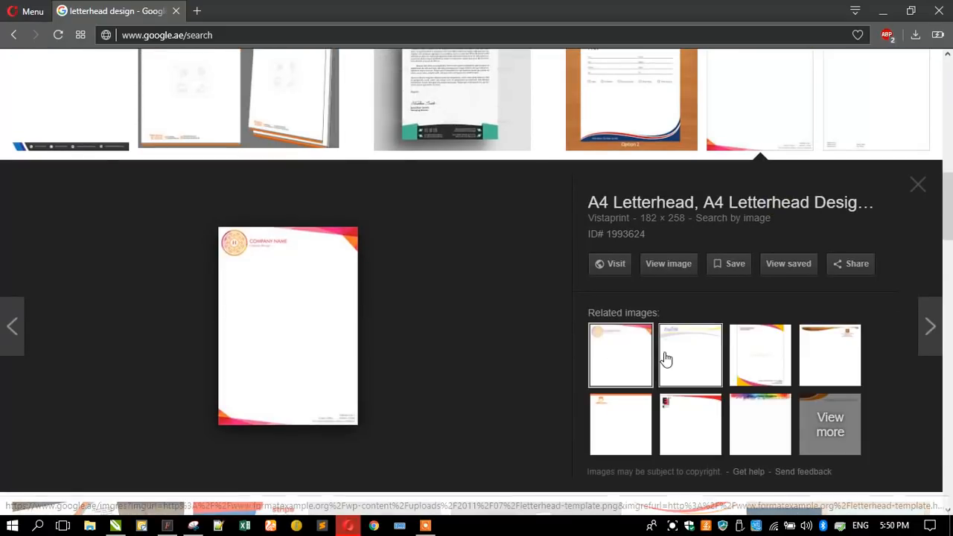
left_click(803, 365)
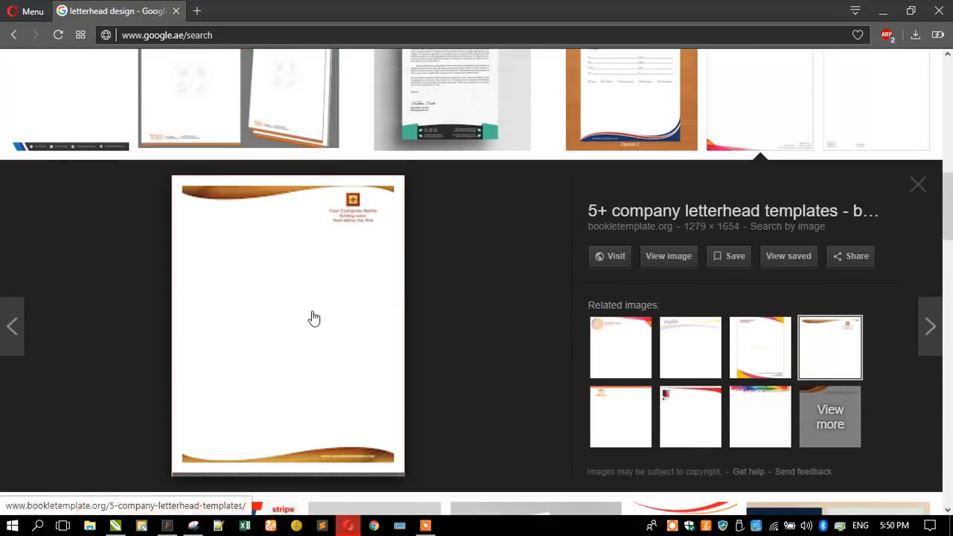
left_click(691, 421)
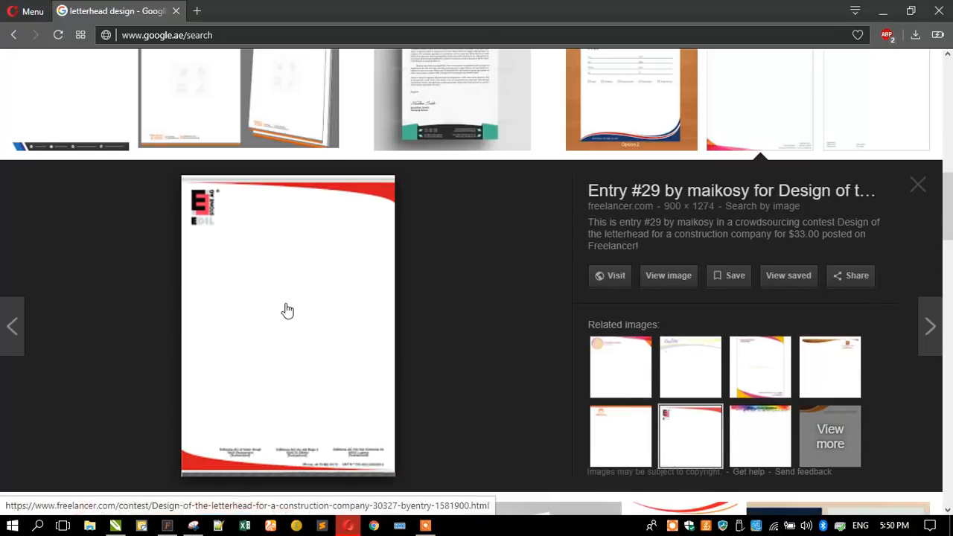
Step: Examine the remaining letterhead image results down to the end of the page, previewing the Double Blue Letterhead Template
scroll(285, 311, "down", 5)
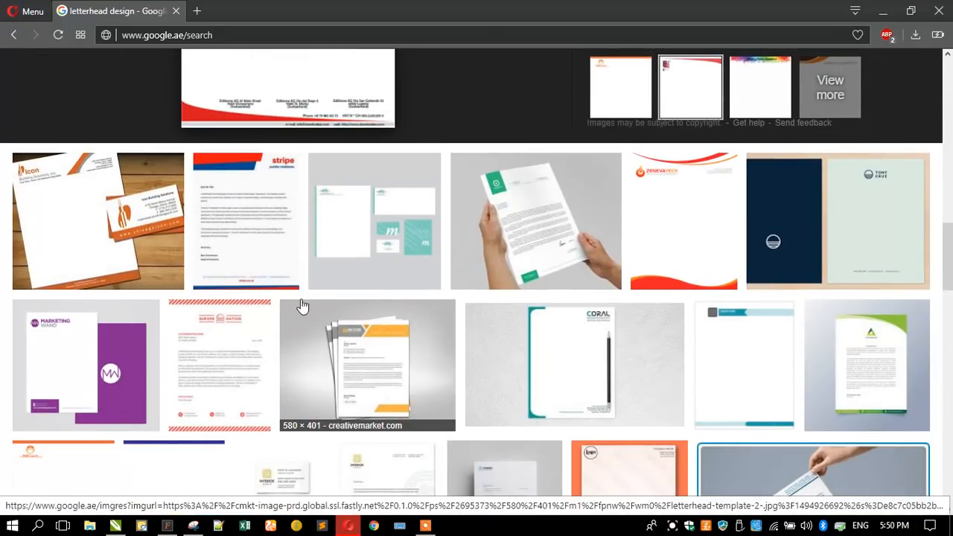
scroll(311, 297, "down", 2)
scroll(313, 296, "down", 3)
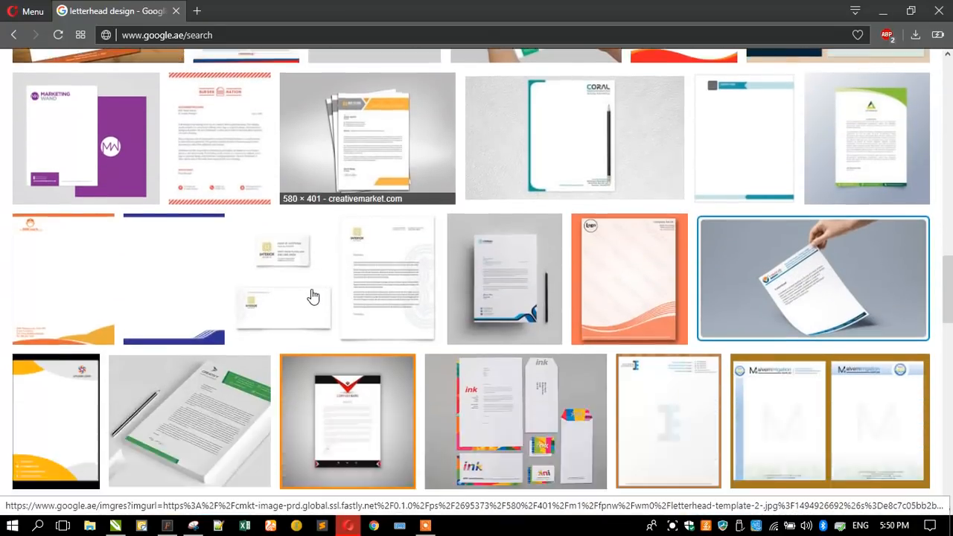
scroll(312, 297, "down", 1)
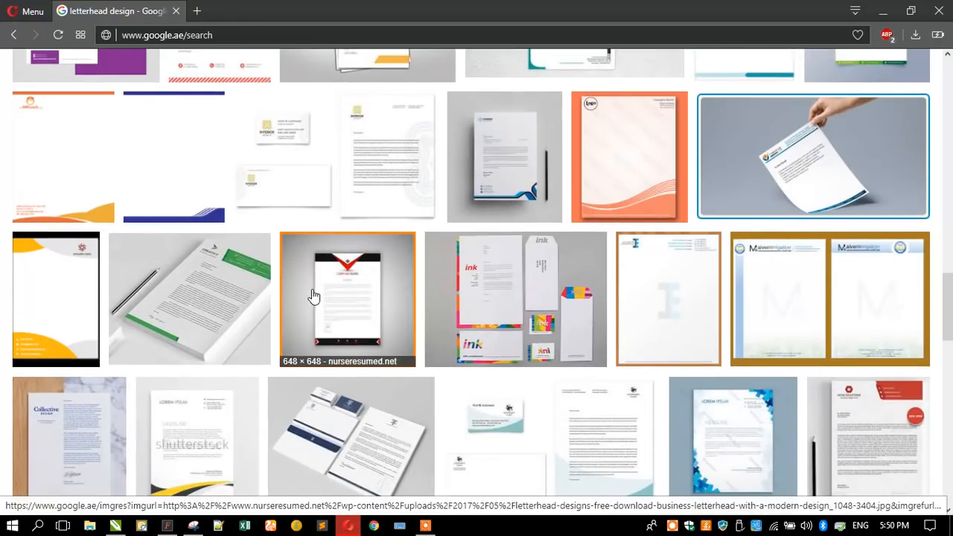
scroll(313, 296, "down", 2)
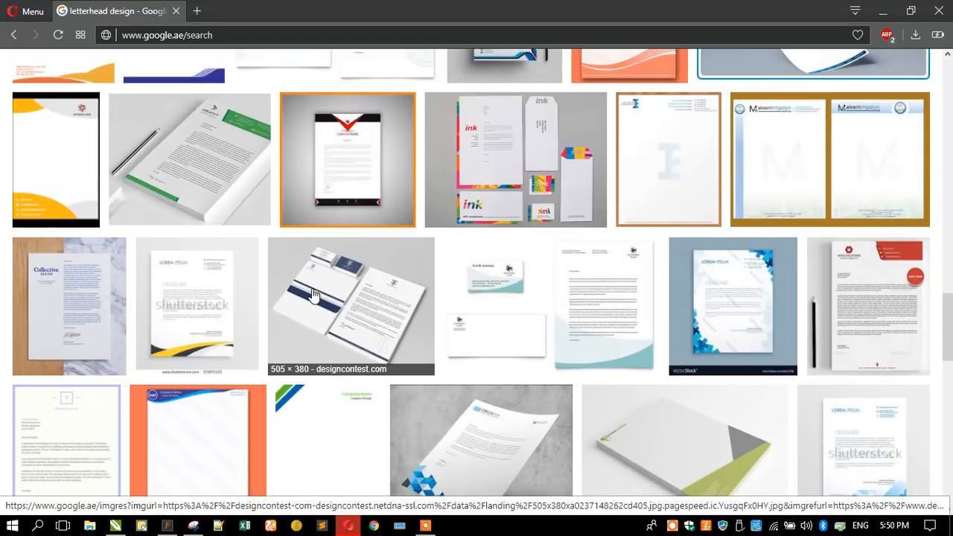
scroll(313, 296, "down", 2)
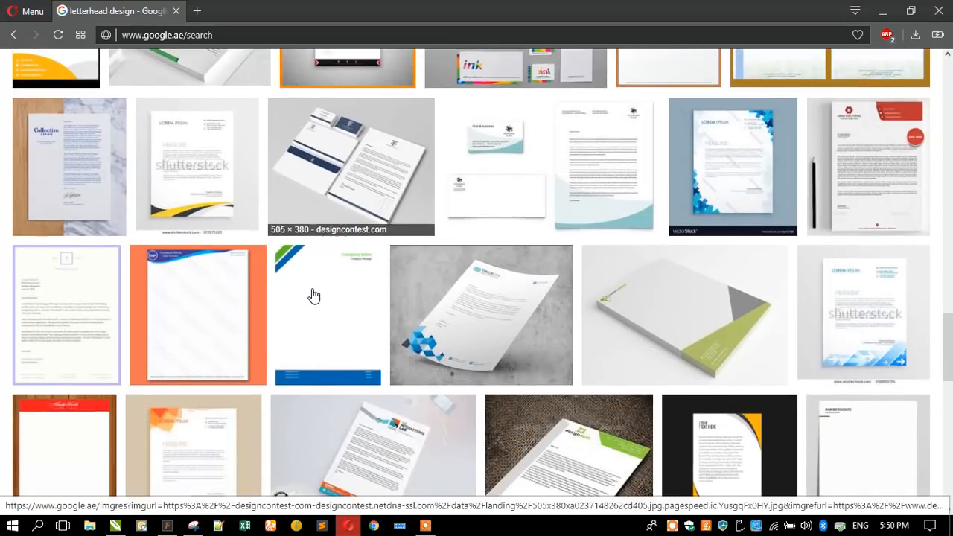
left_click(234, 296)
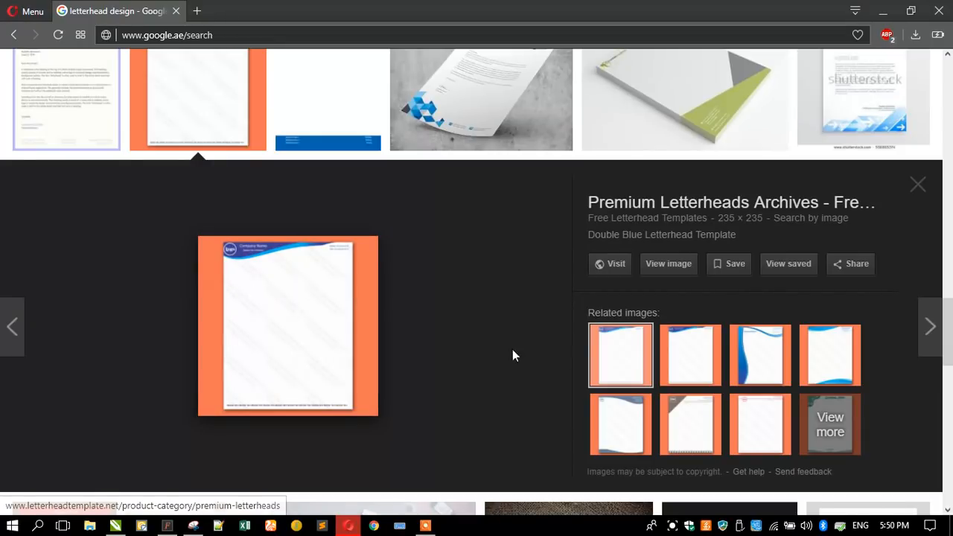
scroll(392, 322, "down", 5)
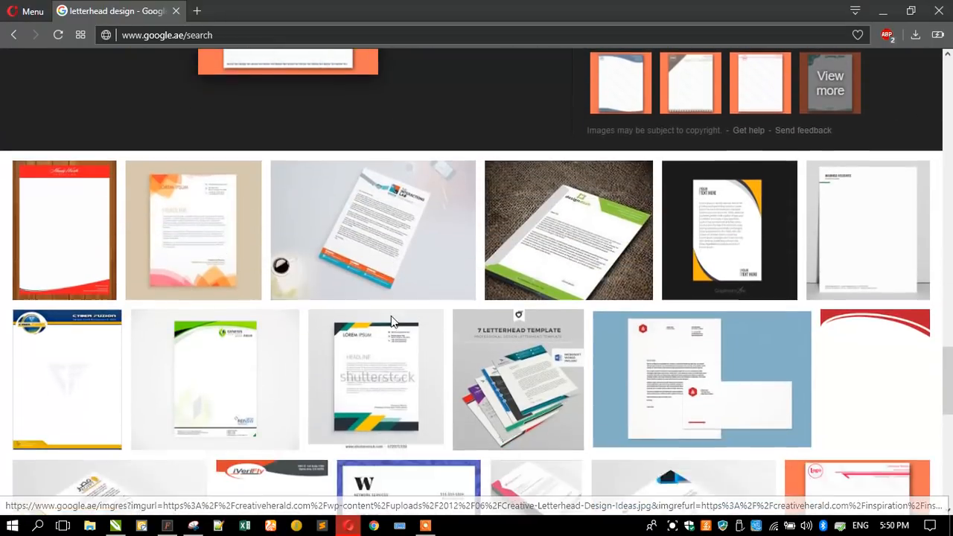
scroll(392, 322, "down", 6)
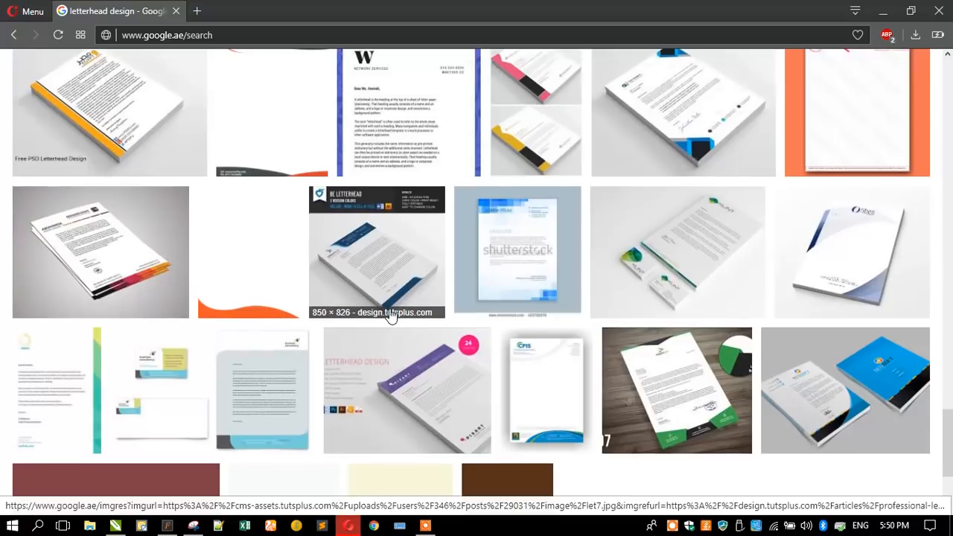
scroll(391, 316, "down", 2)
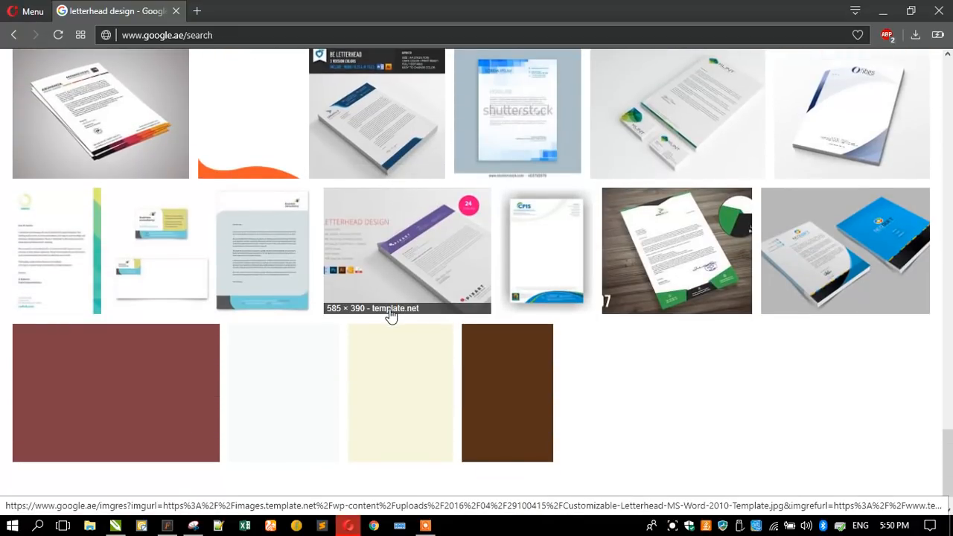
scroll(391, 316, "down", 1)
scroll(390, 316, "up", 13)
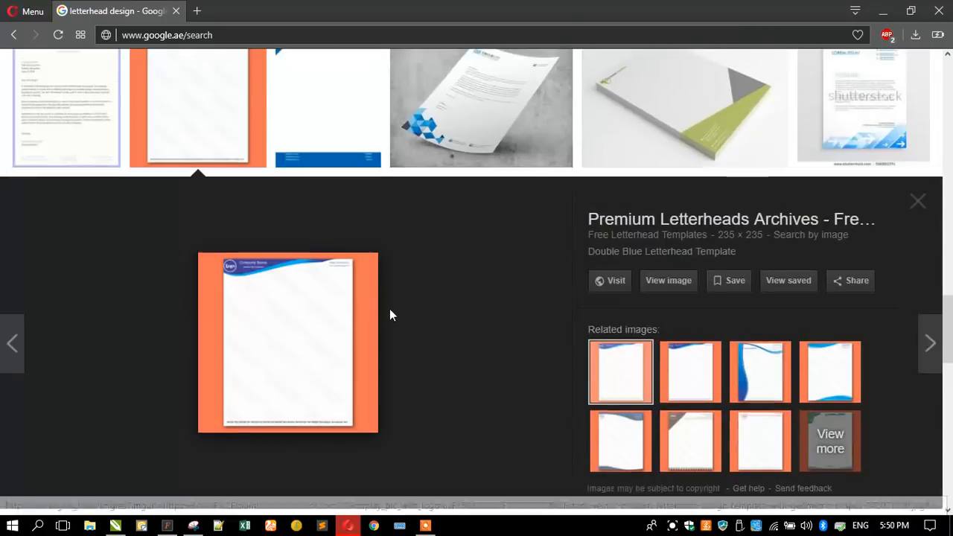
scroll(390, 315, "up", 18)
scroll(390, 315, "down", 6)
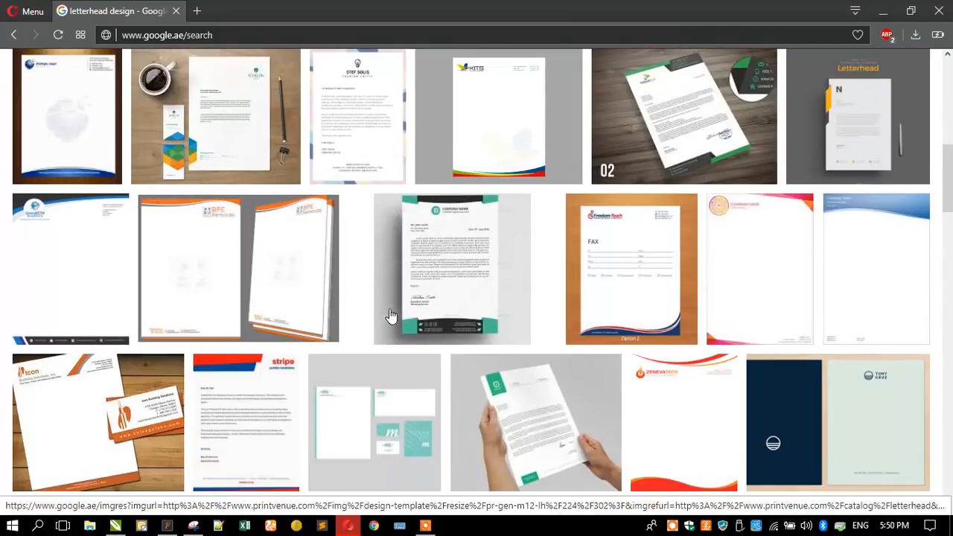
Step: Preview the Freedom-Touch letterhead and its related Duff Corp Contracting and Genesis Partners designs as possible references
left_click(609, 301)
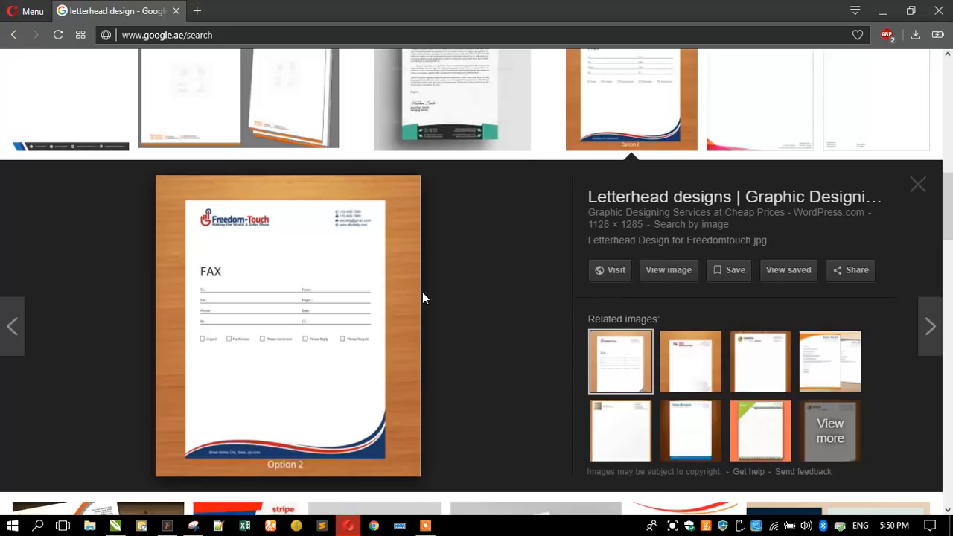
left_click(683, 370)
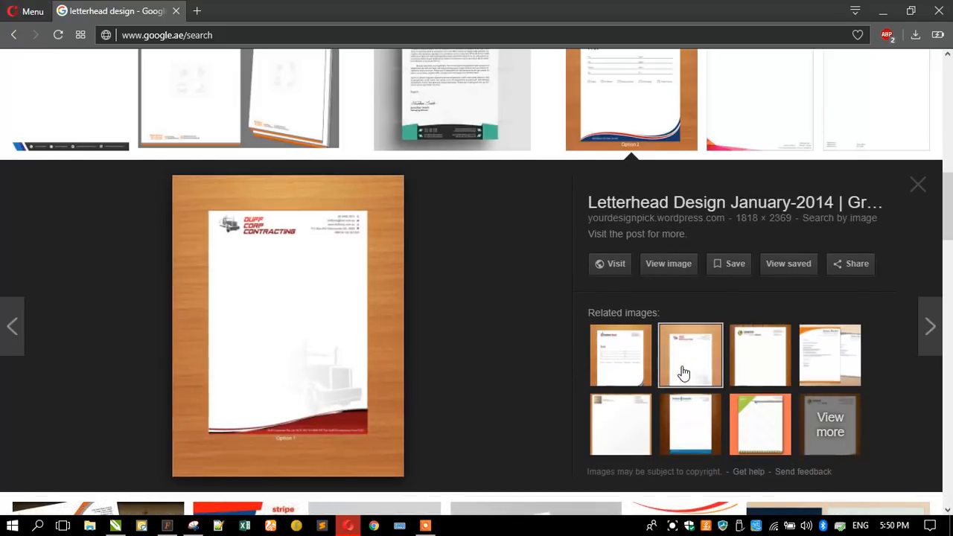
left_click(680, 412)
left_click(755, 363)
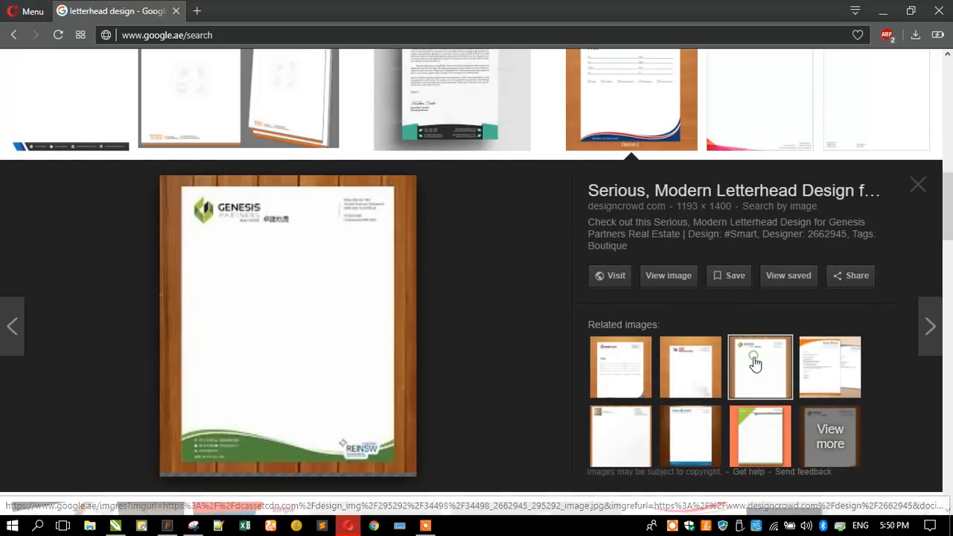
Step: Preview the orange-cornered barrister letterhead, the blue-cornered Freepik template and its related Codexo design as possible references
left_click(824, 374)
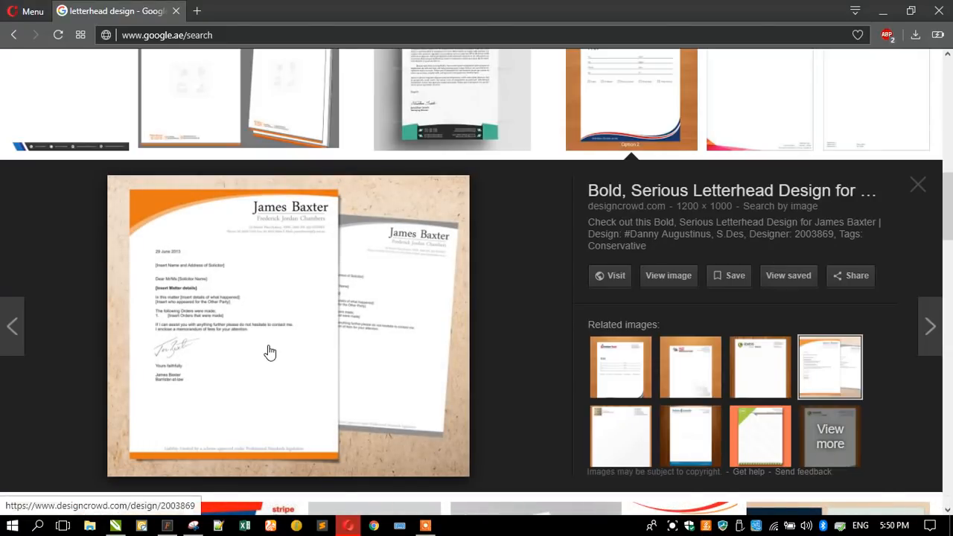
scroll(301, 338, "up", 8)
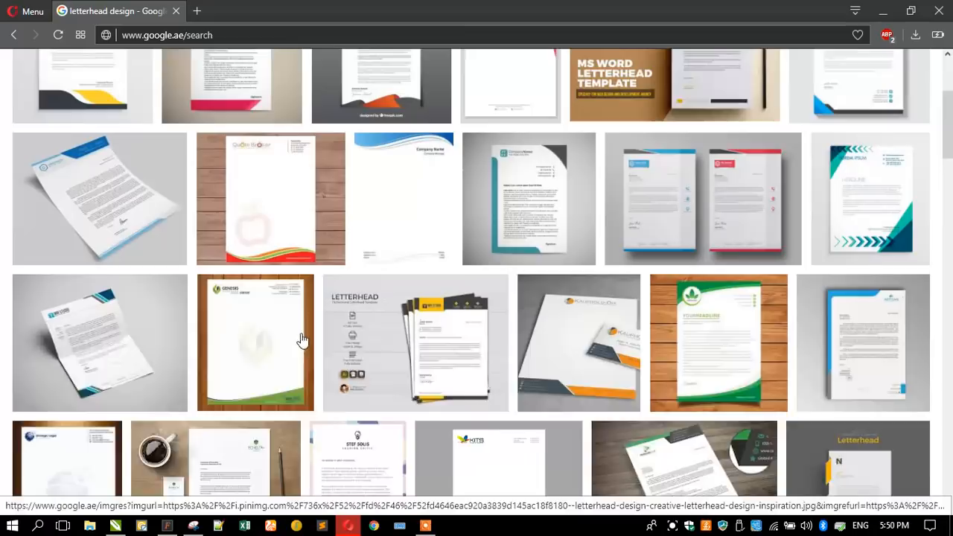
scroll(299, 333, "up", 2)
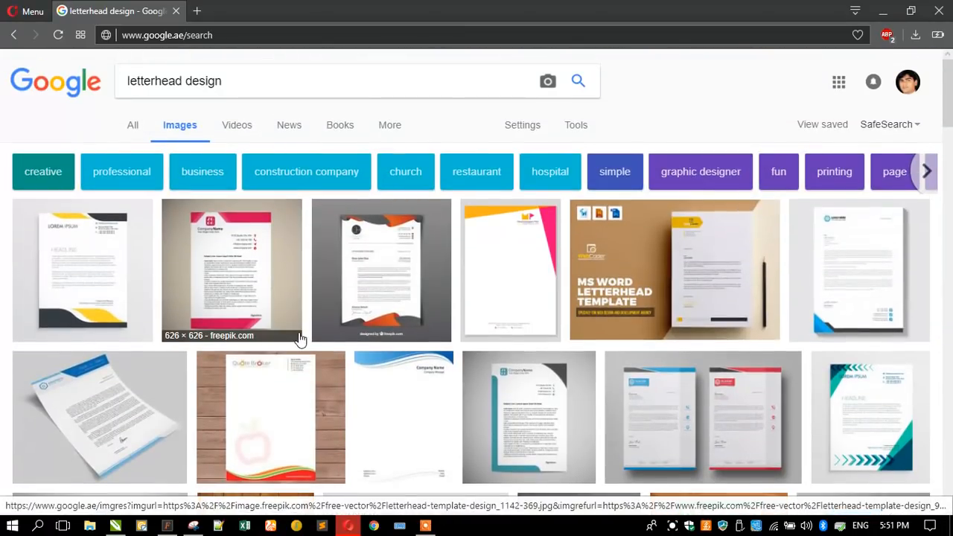
left_click(808, 277)
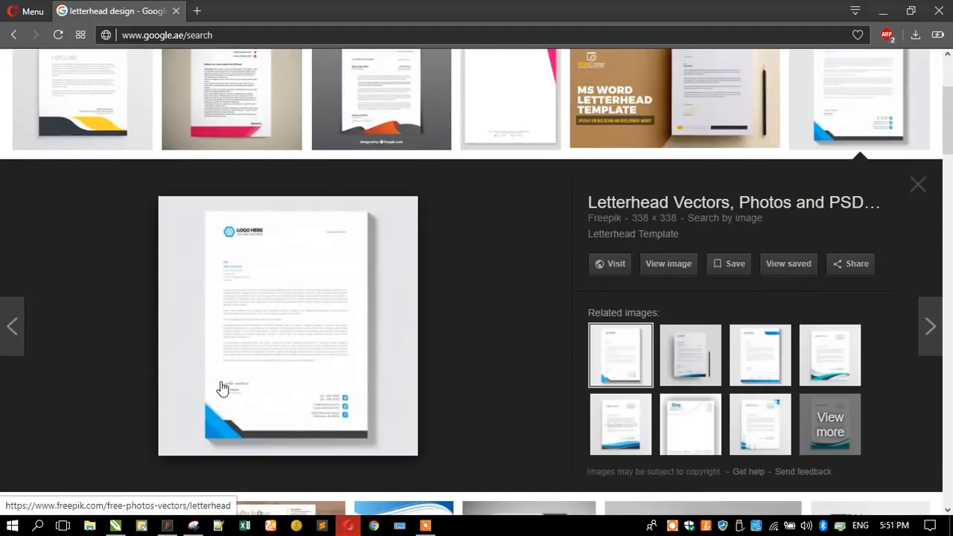
left_click(691, 359)
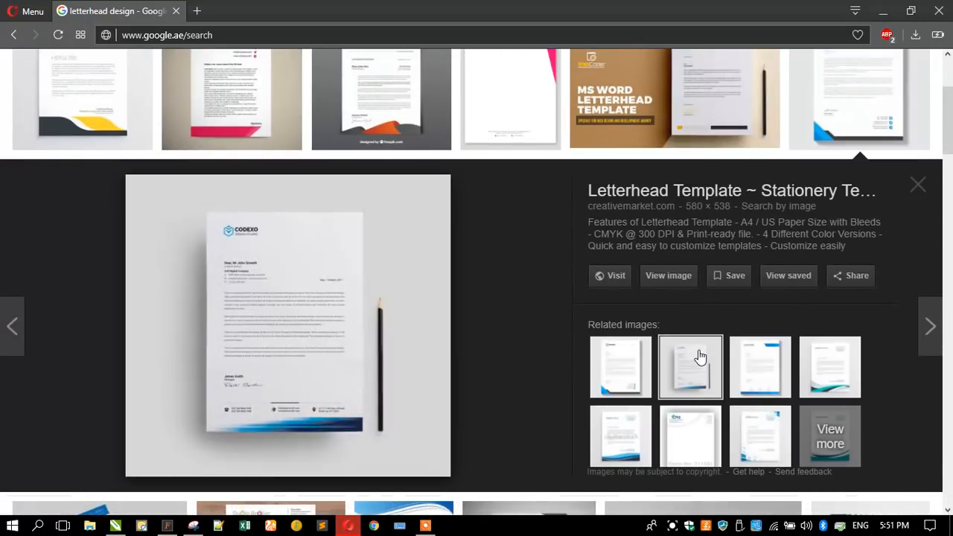
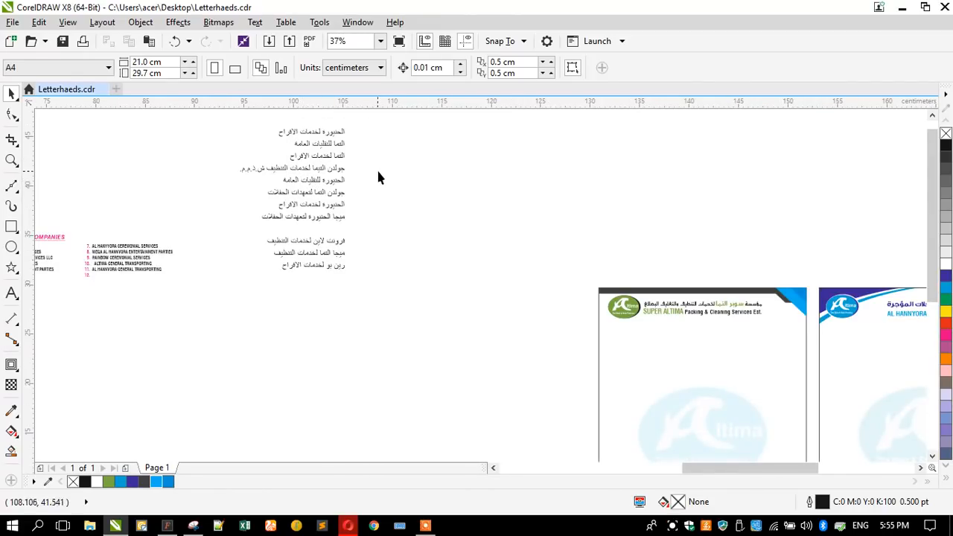
Step: In CorelDRAW, cut the line "ميجا الحنيورة لتعهدات الحفلات" from the list of Arabic company names
scroll(378, 177, "down", 1)
scroll(249, 217, "up", 2)
scroll(250, 221, "up", 1)
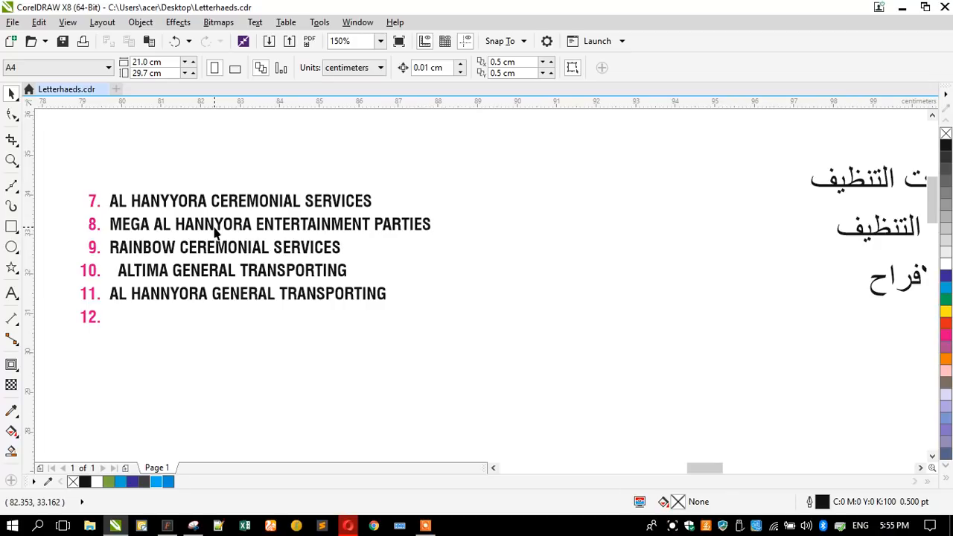
scroll(215, 232, "down", 1)
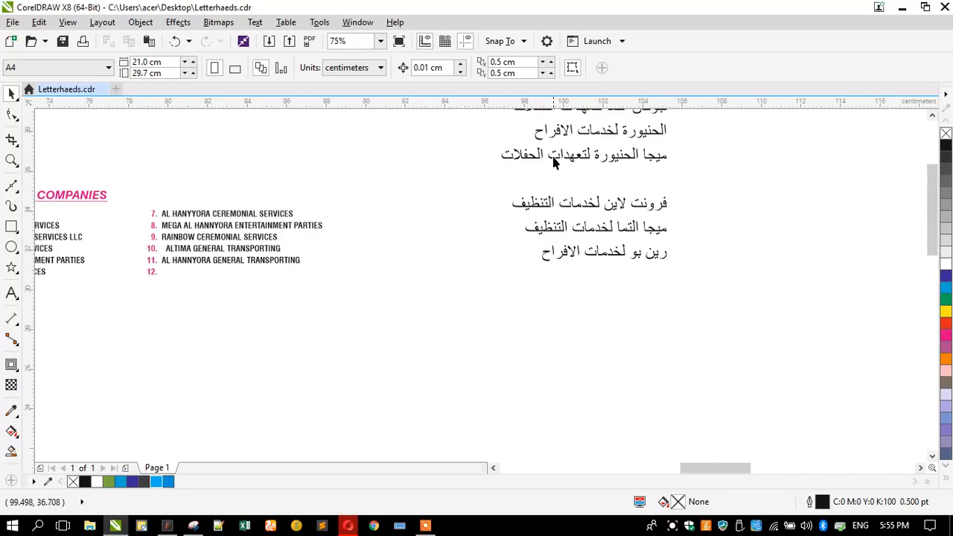
double_click(501, 155)
left_click_drag(501, 156, 680, 155)
key("ctrl+c")
key("Delete")
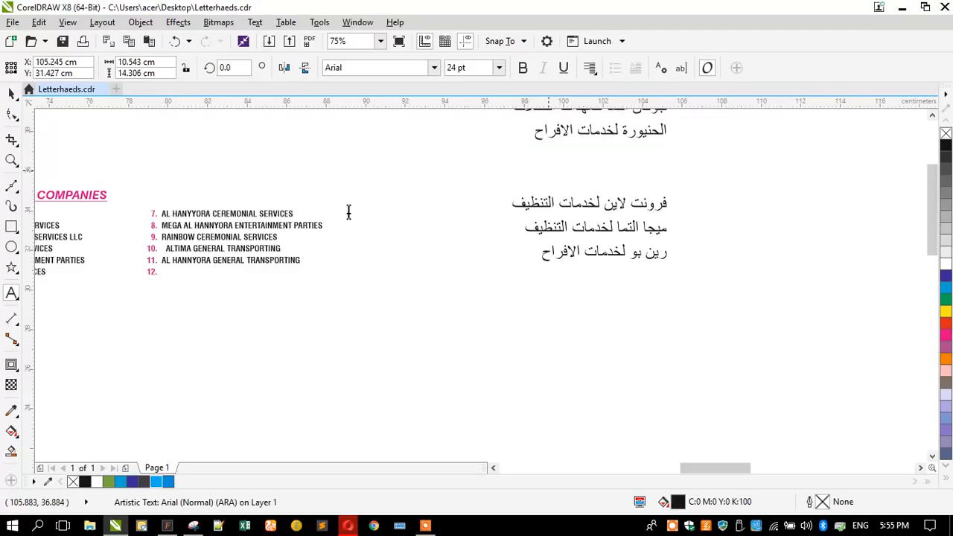
Step: Replace the Arabic heading on the dark-grey and blue letterhead with the copied company name "ميجا الحنيورة لتعهدات الحفلات"
scroll(327, 216, "down", 2)
scroll(589, 249, "up", 5)
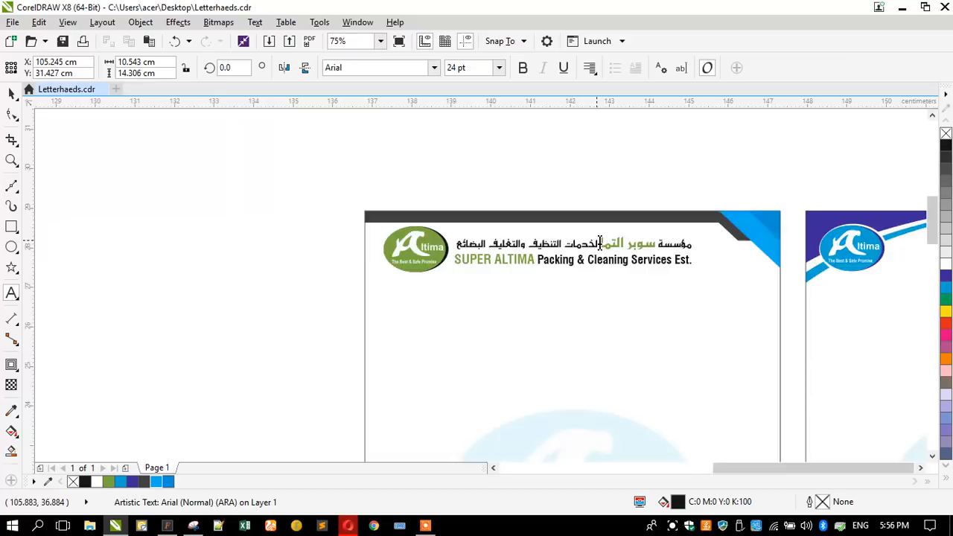
left_click(585, 247)
key("ctrl+a")
key("ctrl+v")
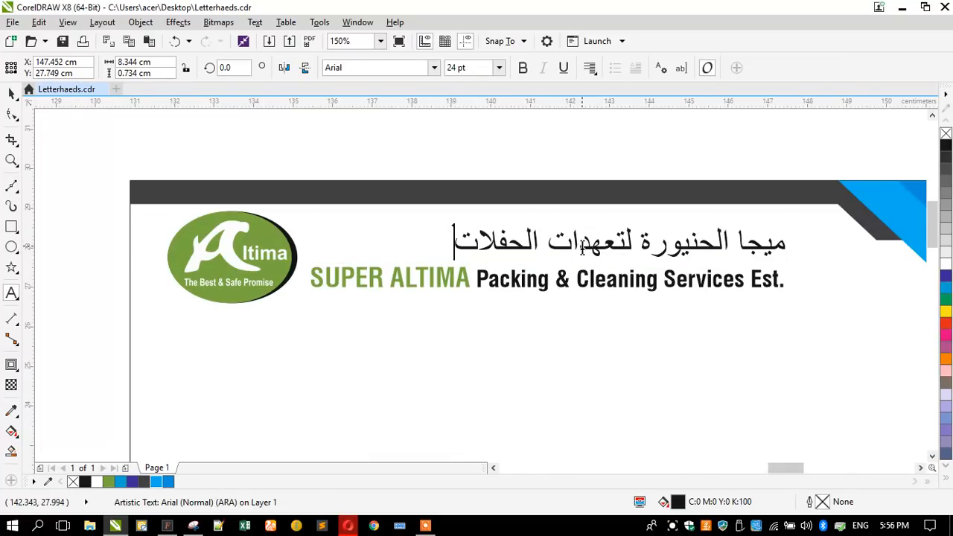
Step: Browse the GE fonts, apply GE SS Two Bold to the Arabic heading and scale it to 23.488 pt to match the English line's width
left_click(11, 93)
left_click(369, 68)
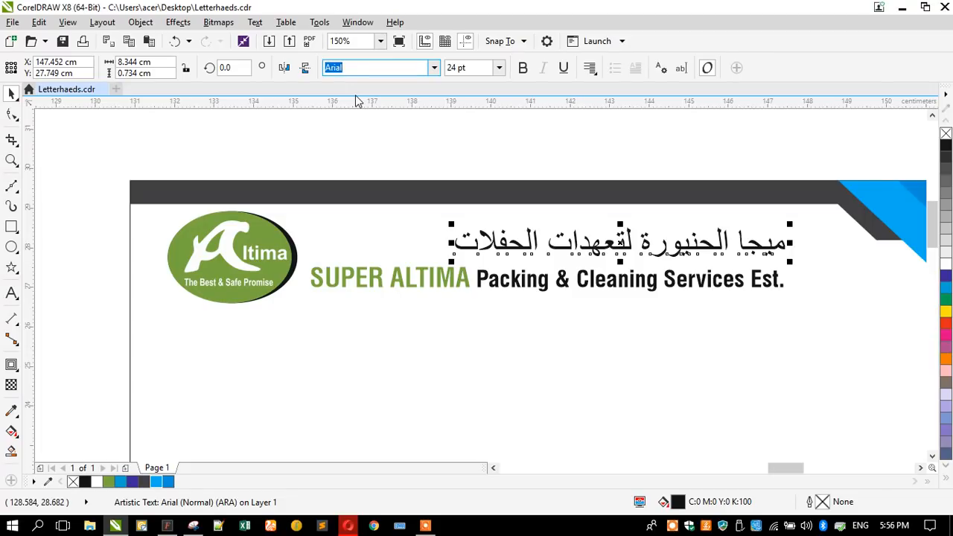
type("GE")
key("Down")
key("Down")
key("Down")
key("Down")
key("Down")
key("Down")
key("Down")
key("Down")
key("Down")
key("Down")
key("Down")
key("Down")
key("Down")
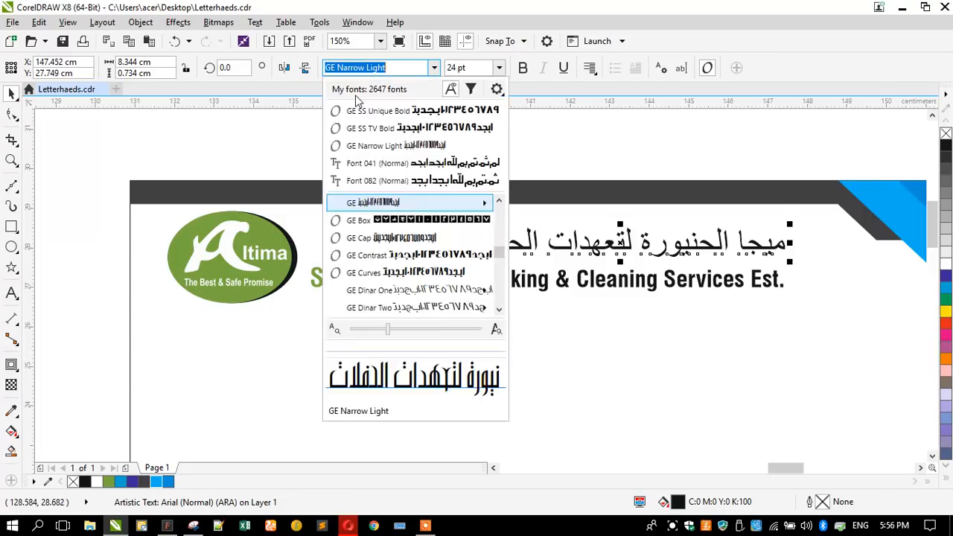
key("Down")
key("Down")
key("Down")
key("Down")
key("Down")
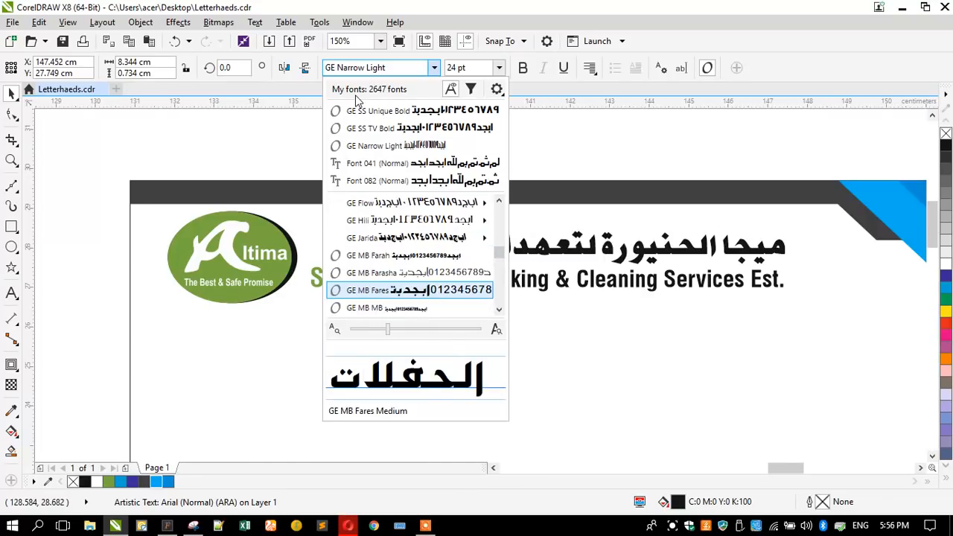
key("Up")
key("Up")
key("Up")
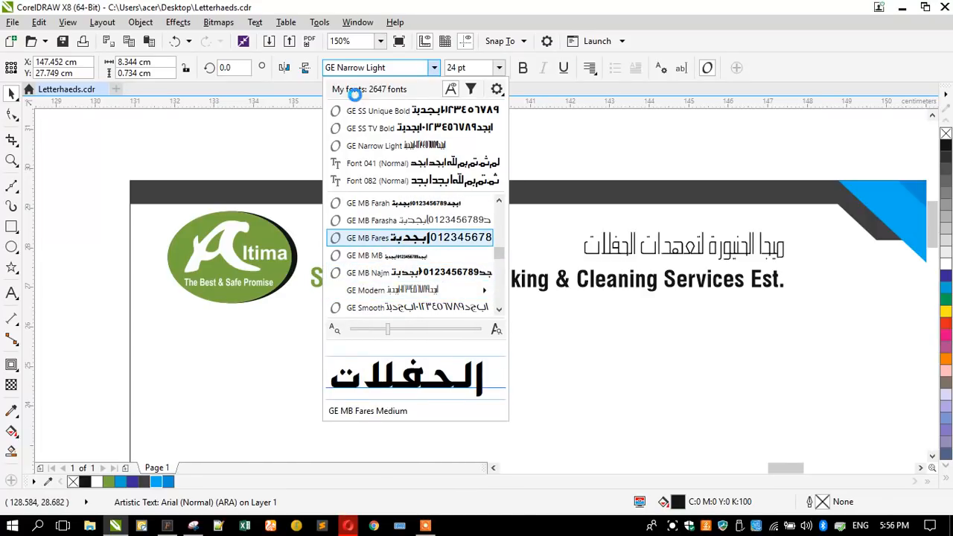
key("Down")
key("Down")
key("Down")
key("Down")
key("Down")
key("Down")
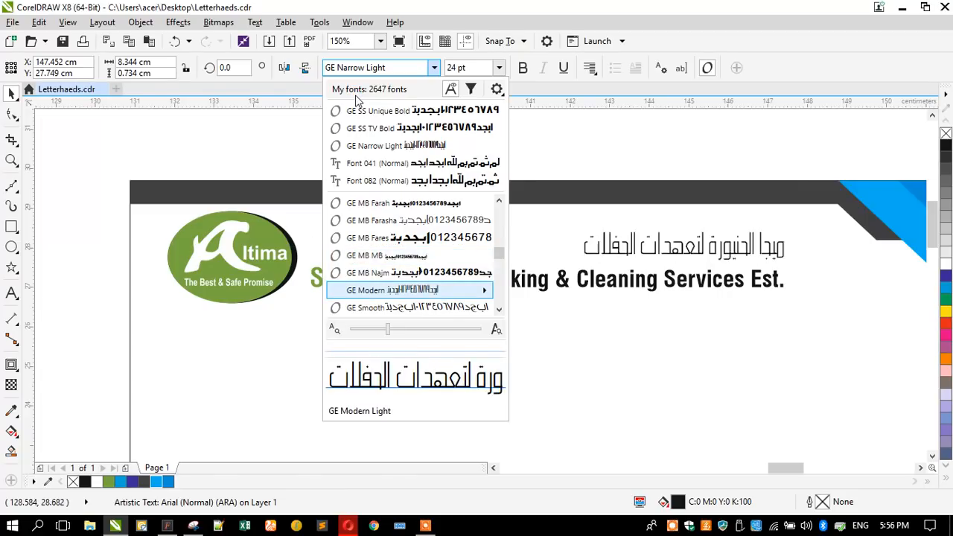
key("Down")
key("Up")
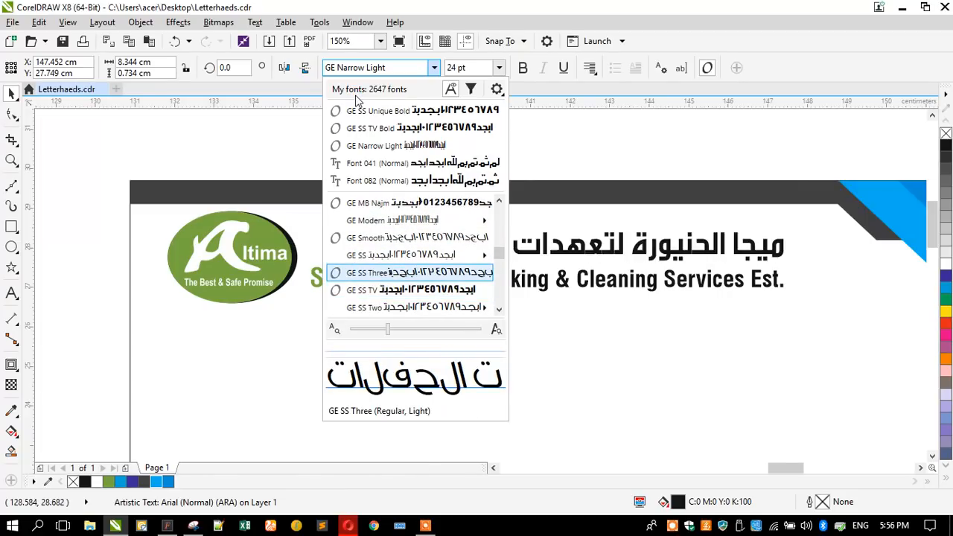
key("Down")
key("Down")
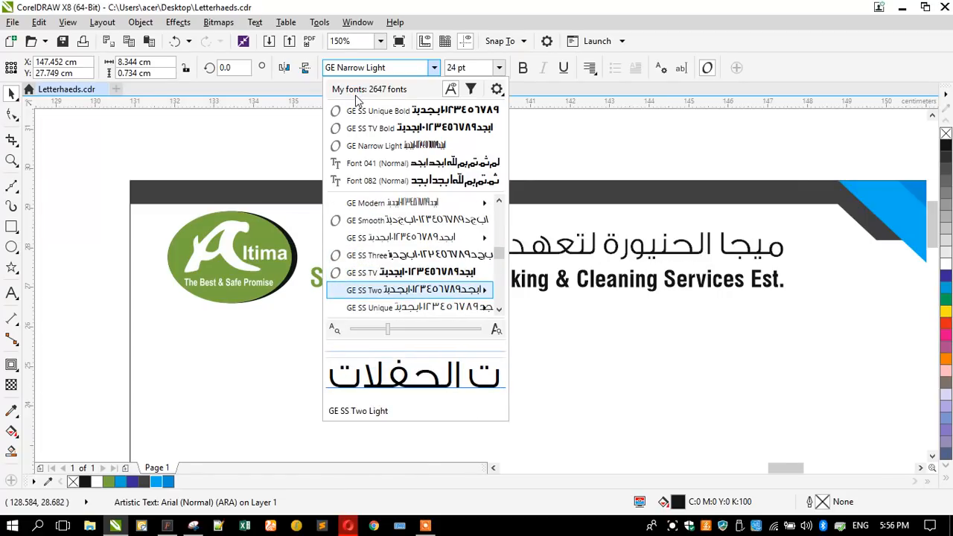
key("Right")
key("Down")
key("Down")
key("Return")
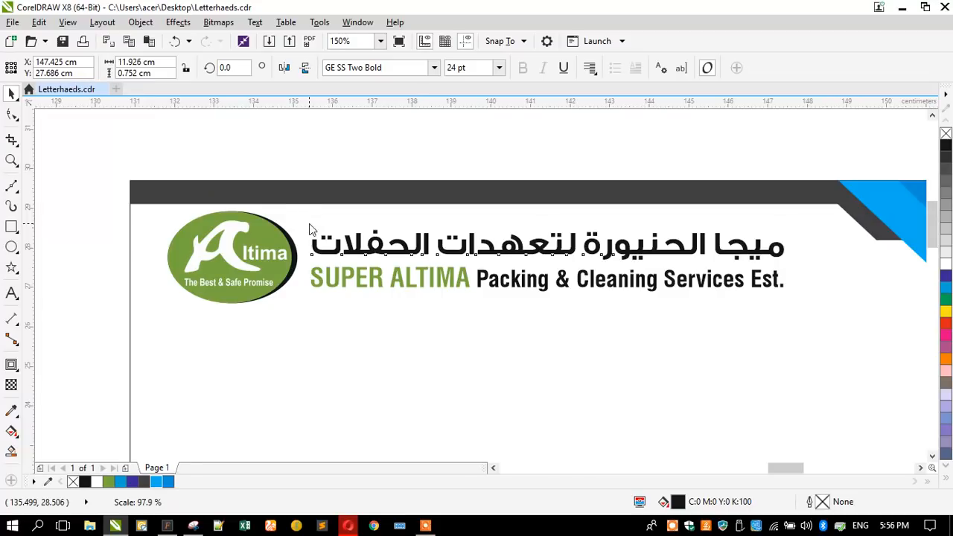
left_click_drag(309, 223, 310, 224)
Step: Cut the text "MEGA AL HANNYORA ENTERTAINMENT PARTIES" from entry 8 of the Altima group of companies list
left_click(434, 285)
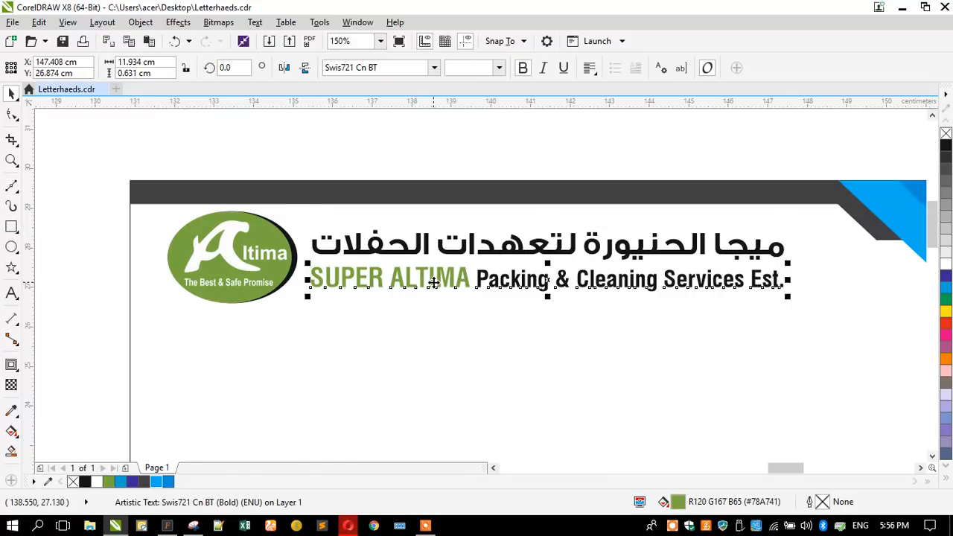
scroll(443, 284, "down", 4)
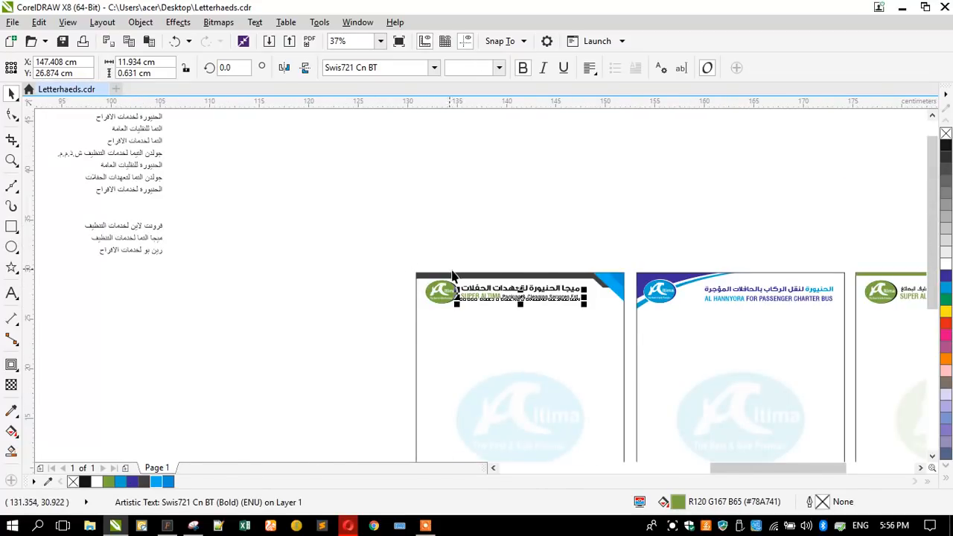
scroll(480, 287, "down", 2)
scroll(134, 258, "up", 5)
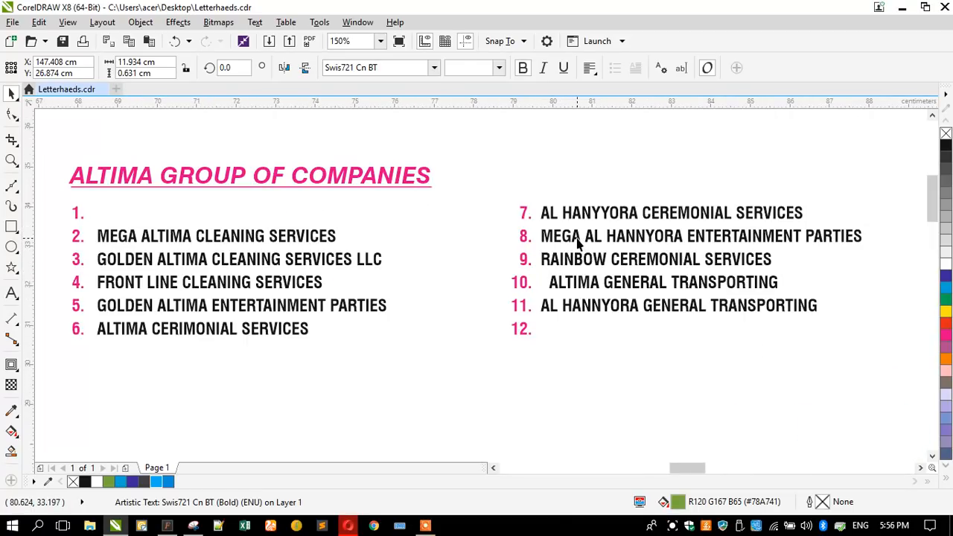
double_click(578, 242)
triple_click(577, 238)
key("ctrl+c")
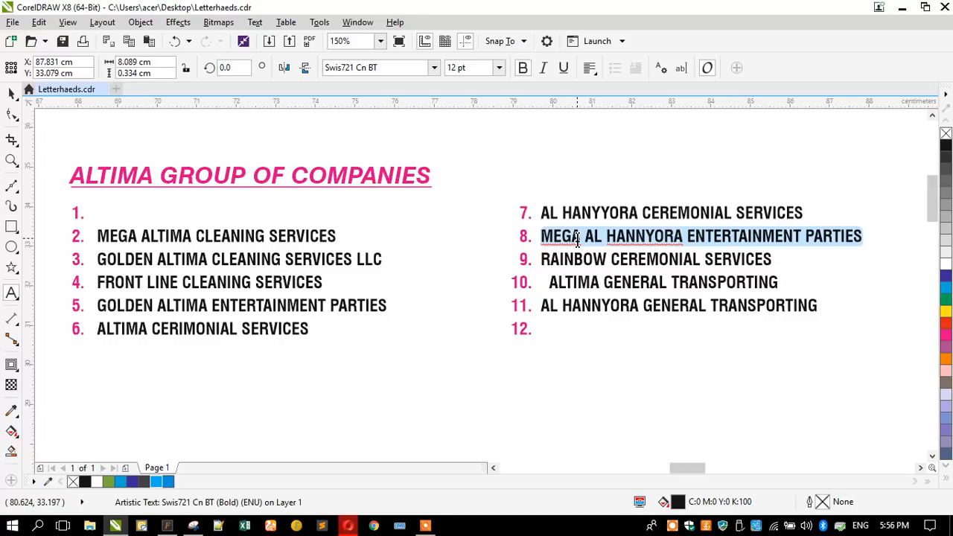
key("Delete")
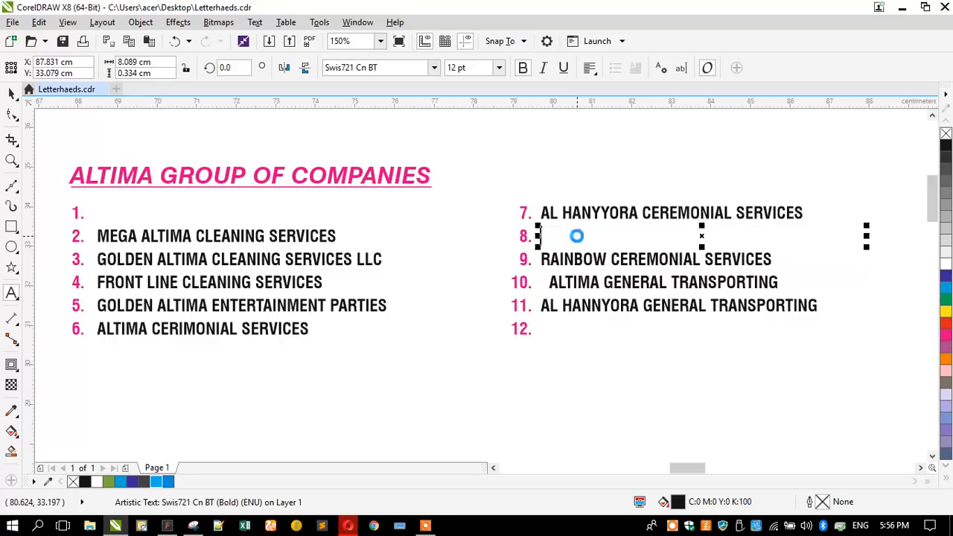
Step: Replace the SUPER ALTIMA English heading on the dark-grey and blue letterhead with "MEGA AL HANNYORA ENTERTAINMENT PARTIES"
scroll(387, 230, "down", 3)
scroll(387, 230, "down", 2)
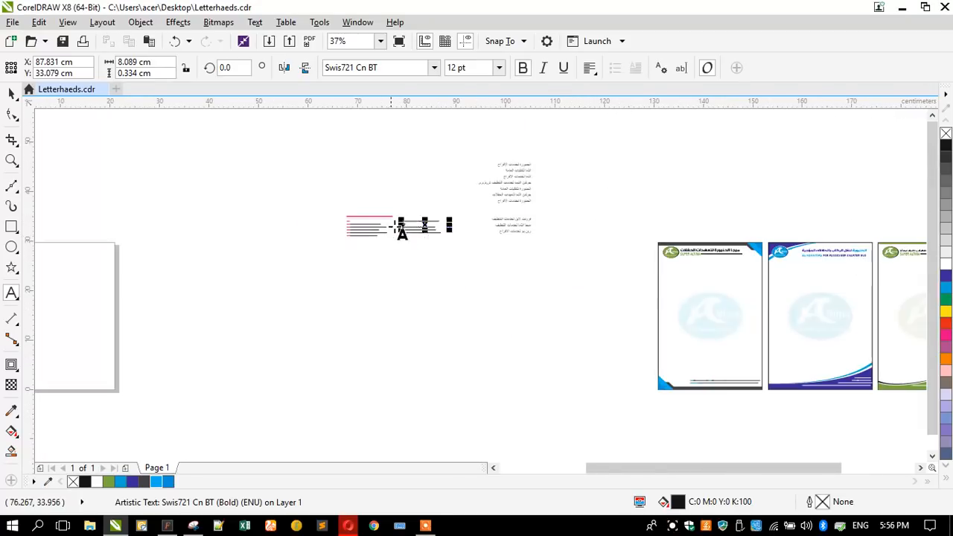
scroll(705, 270, "up", 5)
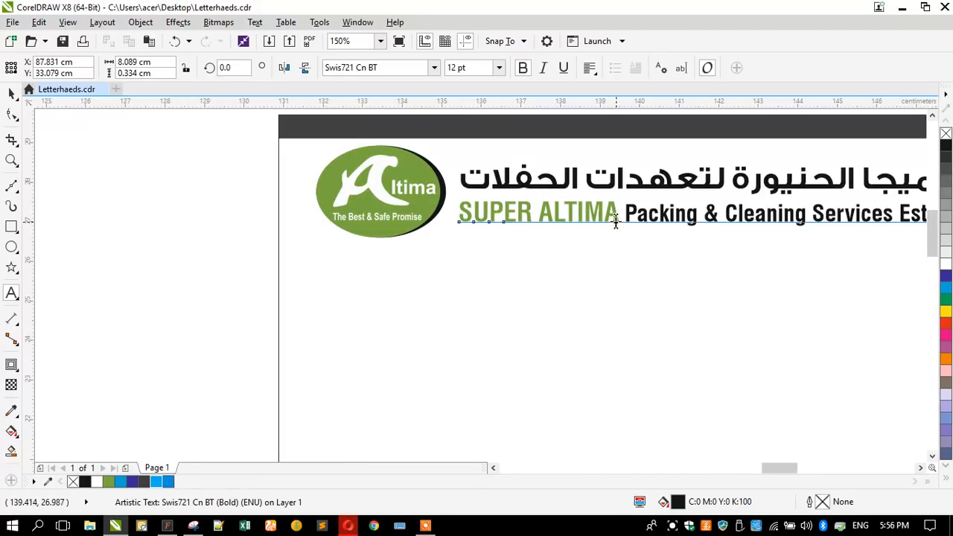
left_click(618, 213)
triple_click(617, 215)
key("ctrl+v")
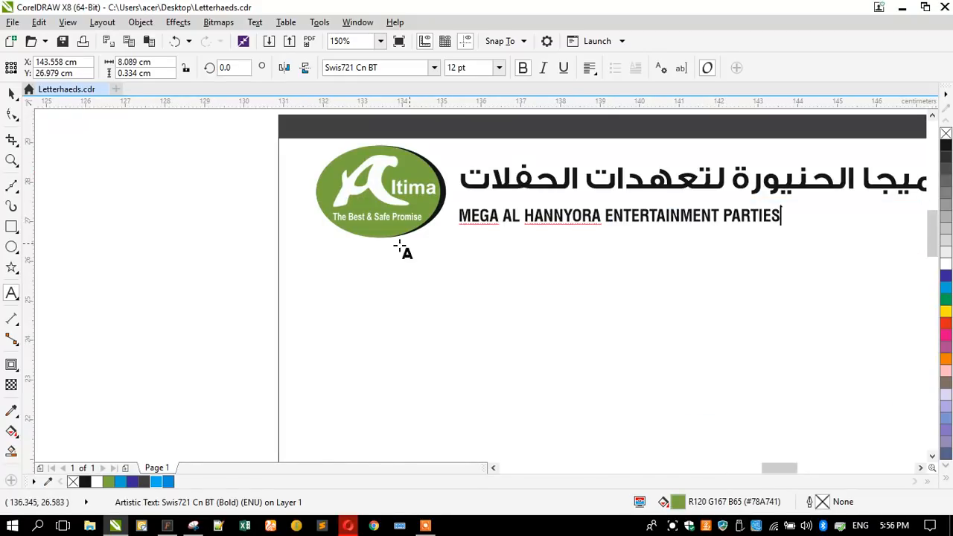
left_click(11, 94)
Step: Scale the English heading up to about 11.88 cm wide so it spans the width of the Arabic heading
scroll(213, 280, "down", 1)
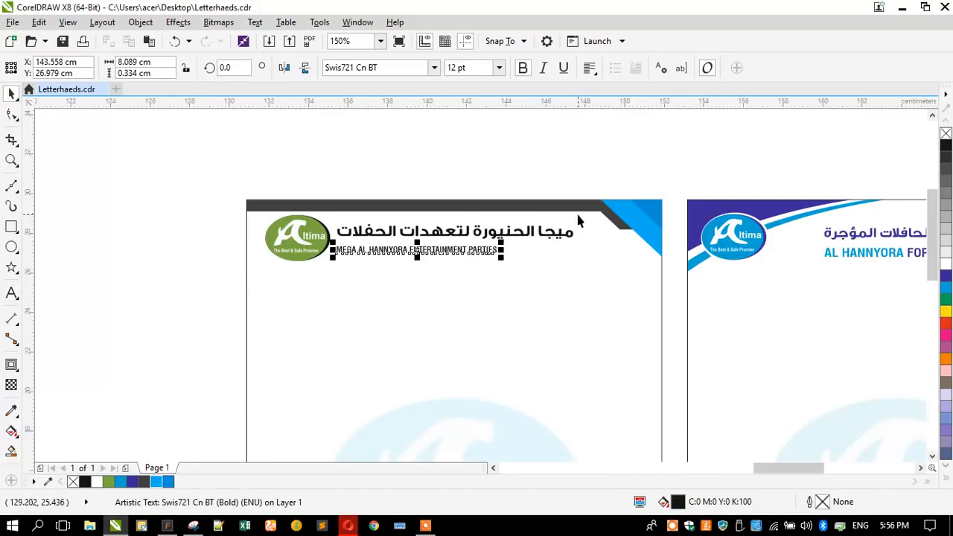
scroll(437, 284, "up", 1)
left_click_drag(421, 279, 573, 212)
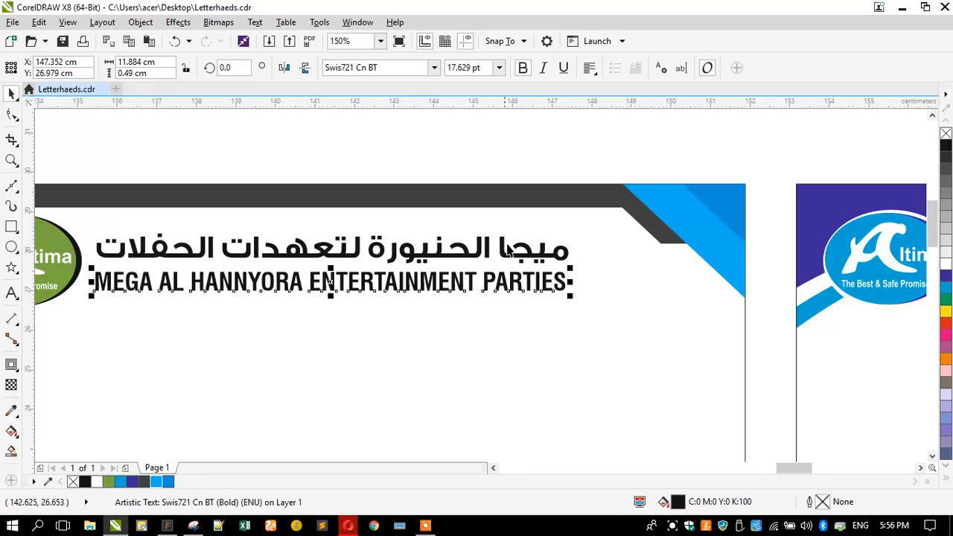
scroll(508, 252, "down", 1)
scroll(401, 299, "up", 1)
Step: Change the Arabic heading's font to GE SS Two Medium and scale it down to about 10.92 cm wide
left_click(395, 210)
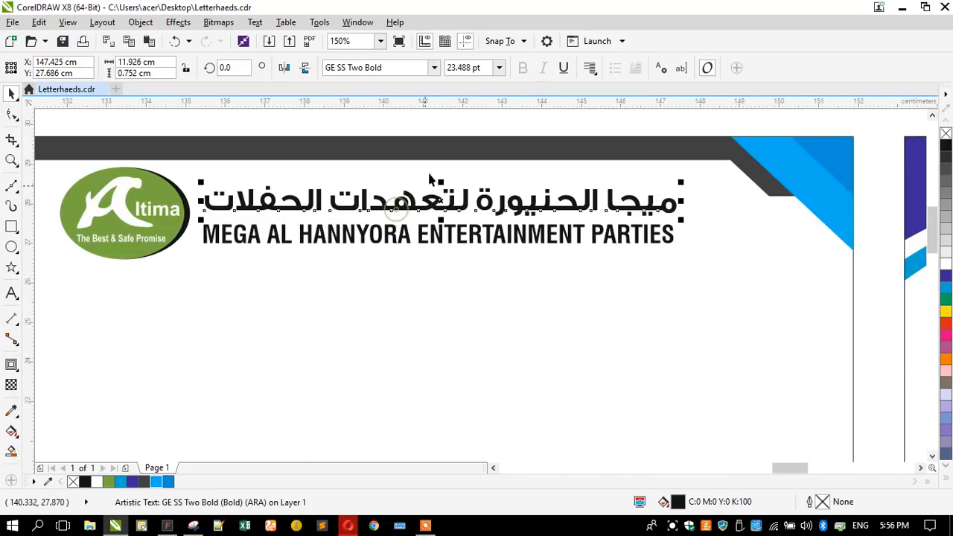
left_click(434, 68)
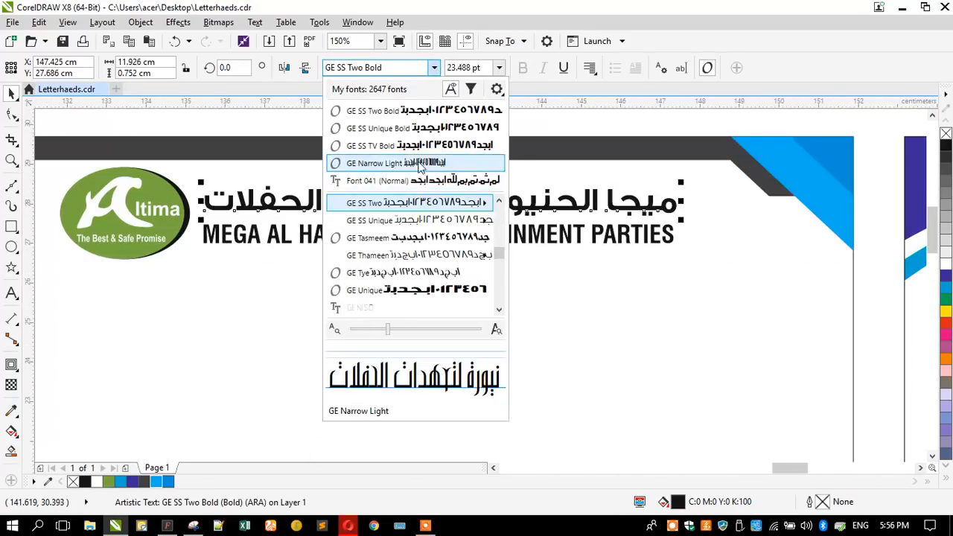
mouse_move(417, 202)
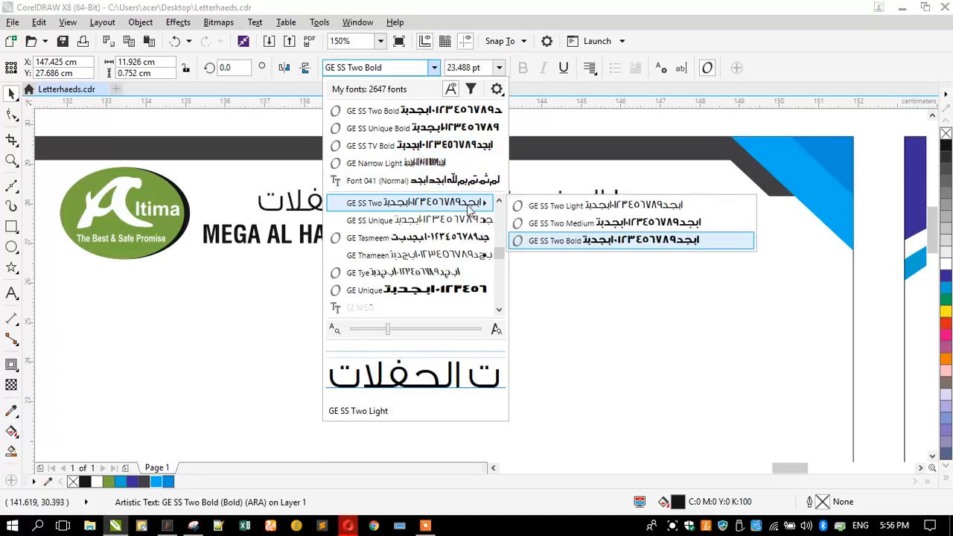
left_click(549, 229)
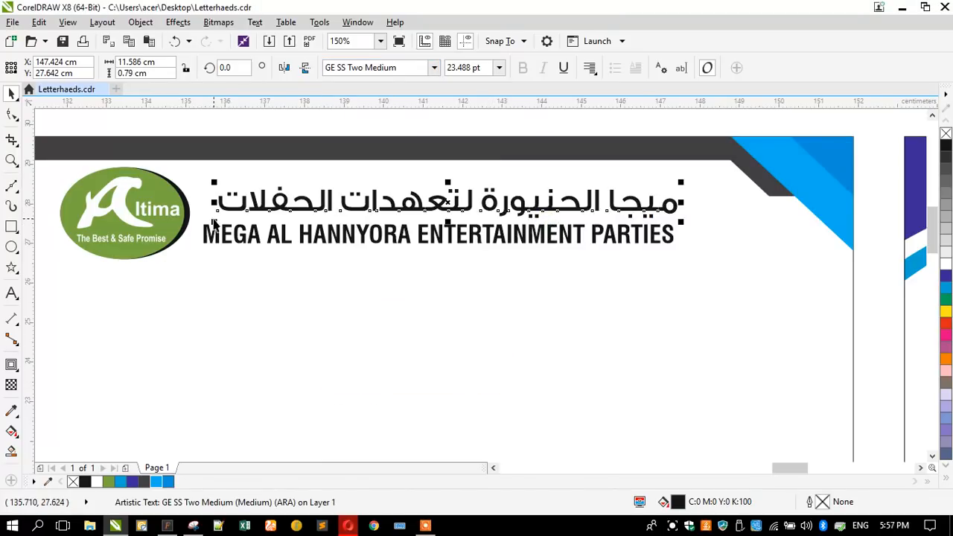
left_click_drag(214, 224, 240, 223)
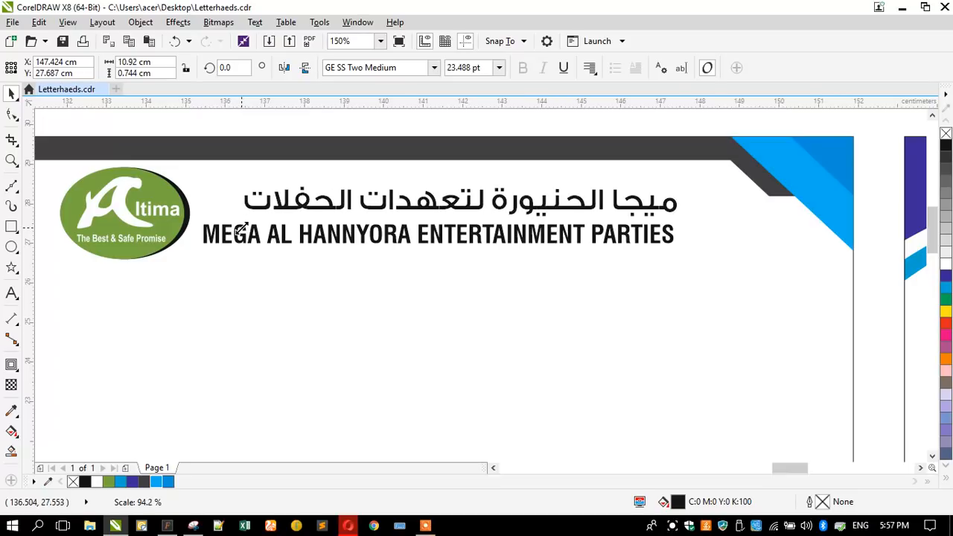
Step: Elongate the words ميجا and الحنيورة in the Arabic heading with kashida strokes and scale the heading to about 11.91 cm wide
left_click(11, 293)
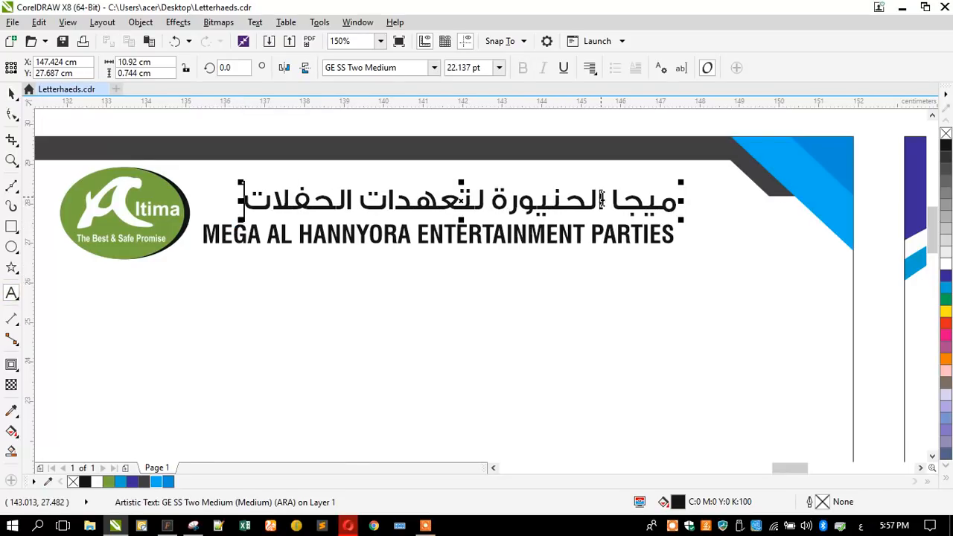
left_click(624, 203)
type("ـ")
left_click(527, 207)
type("ــ")
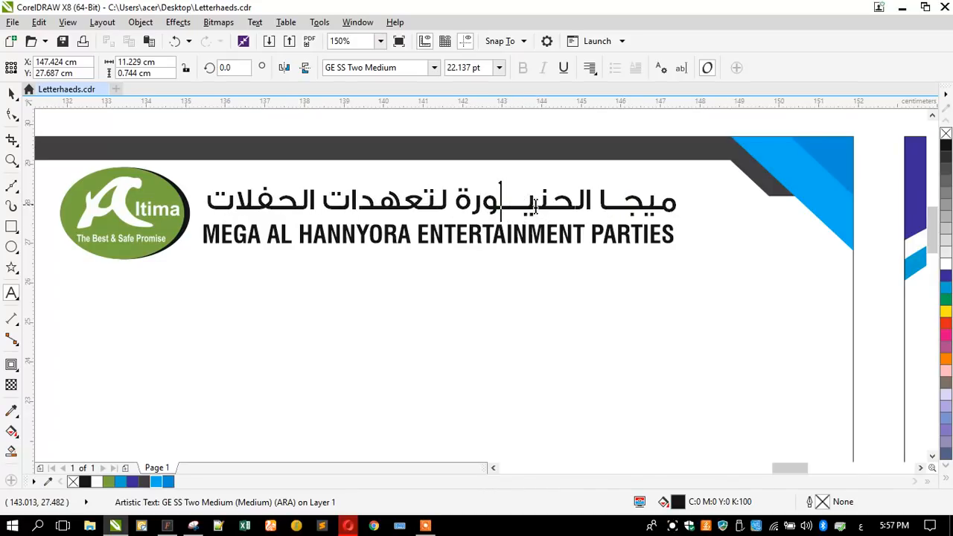
left_click(606, 207)
type("ـــ")
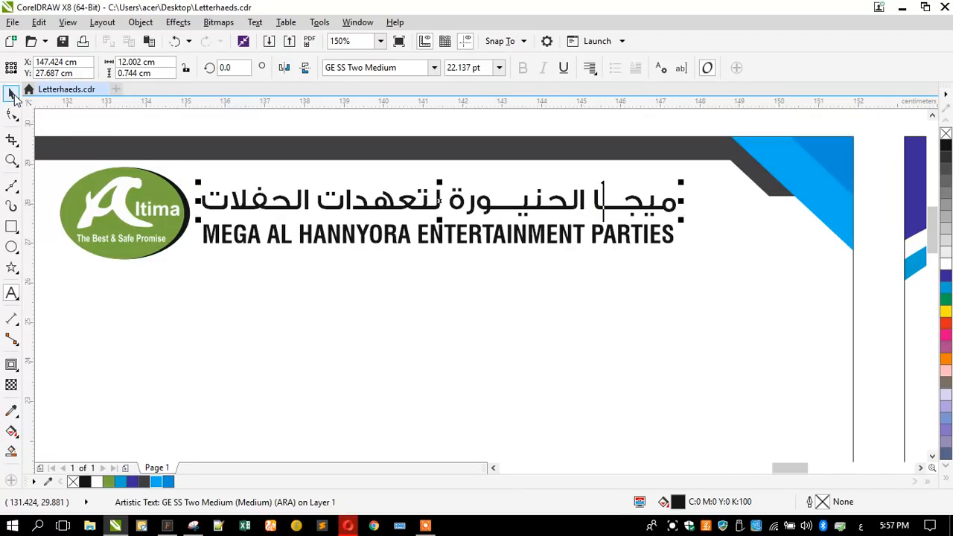
left_click(13, 95)
left_click_drag(198, 221, 200, 235)
Step: Recolour the header logo's green oval to the blue of the letterhead corner and its black shadow to dark grey
left_click(112, 259)
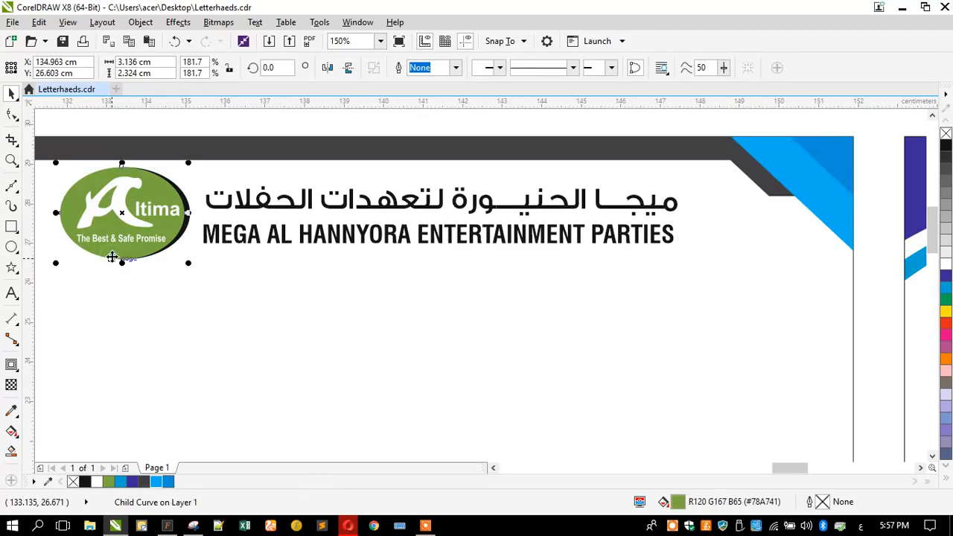
left_click(169, 482)
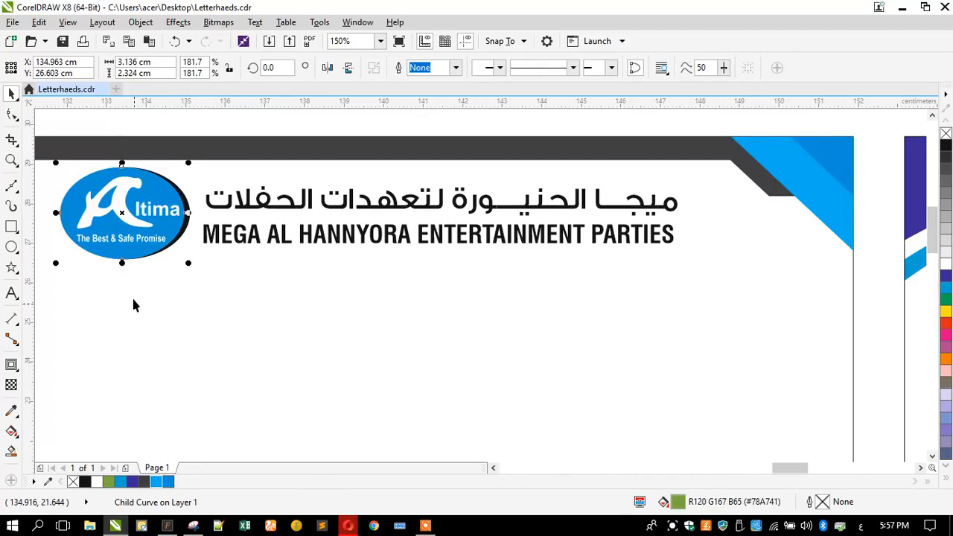
left_click(184, 236)
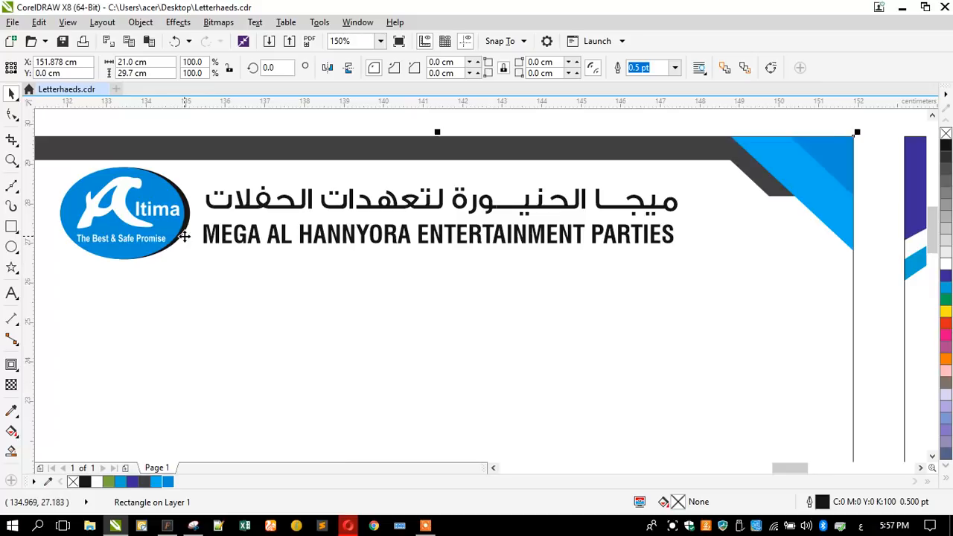
left_click(188, 234)
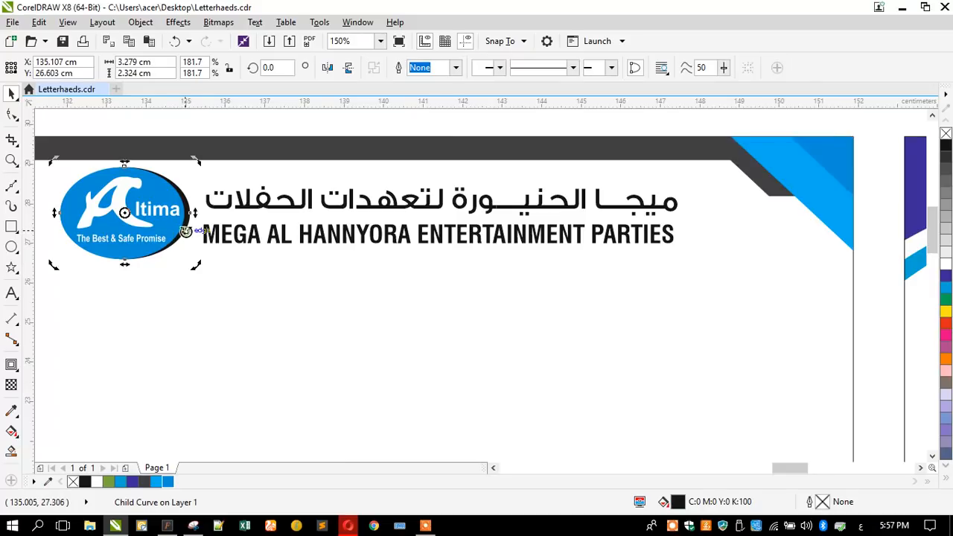
left_click(146, 482)
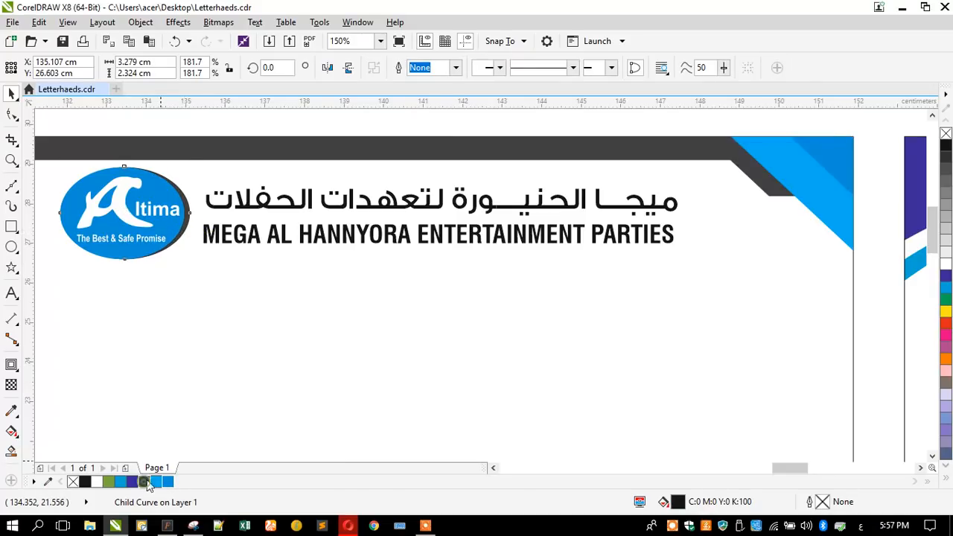
Step: Fill both the Arabic and English headings with the dark grey of the top band
left_click(377, 211)
left_click(366, 236, "shift")
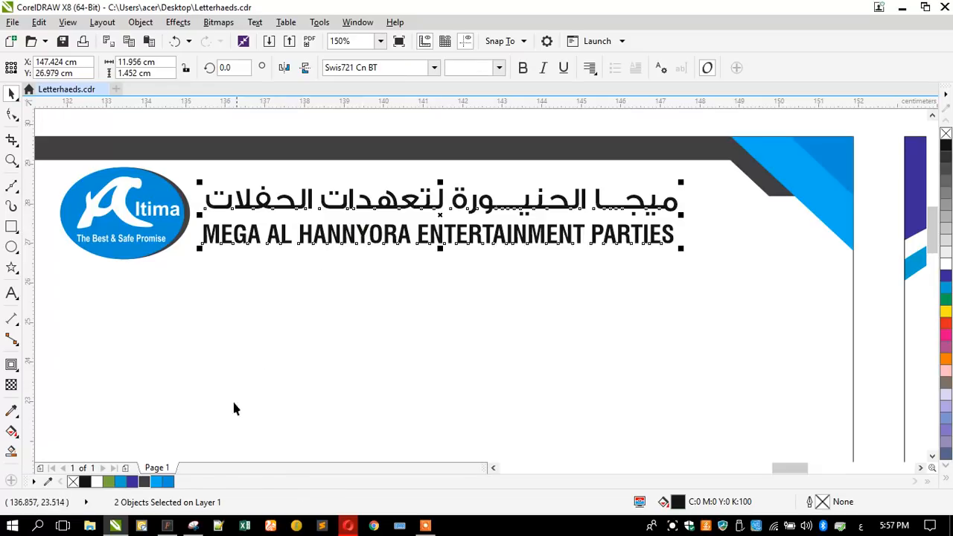
left_click(145, 483)
left_click(377, 281)
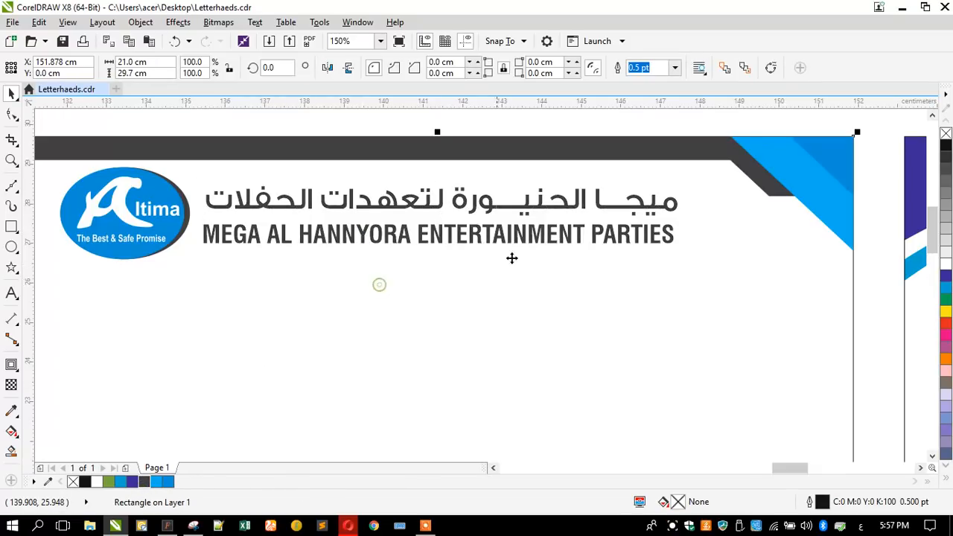
Step: Centre-align the Arabic heading horizontally with the English heading below it
left_click(532, 215)
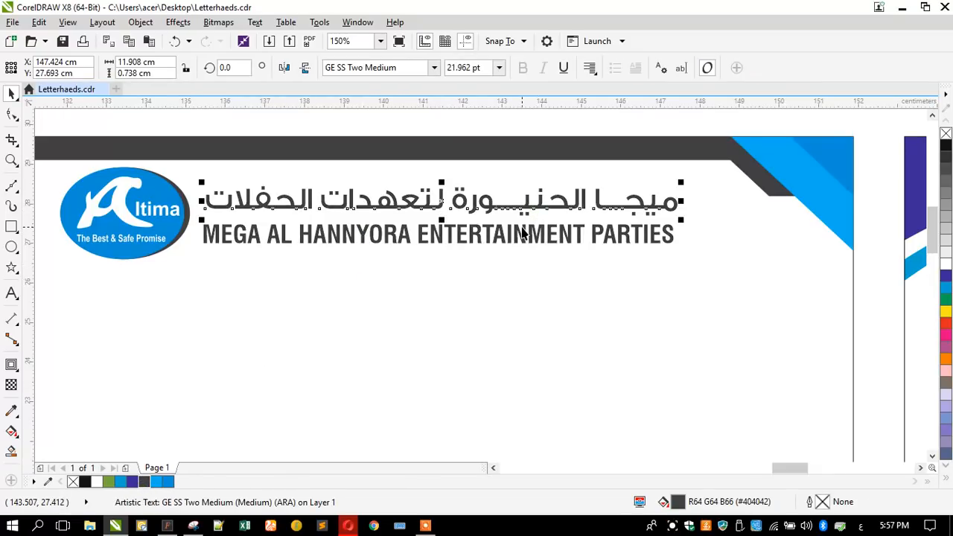
left_click(523, 234, "shift")
left_click(436, 285)
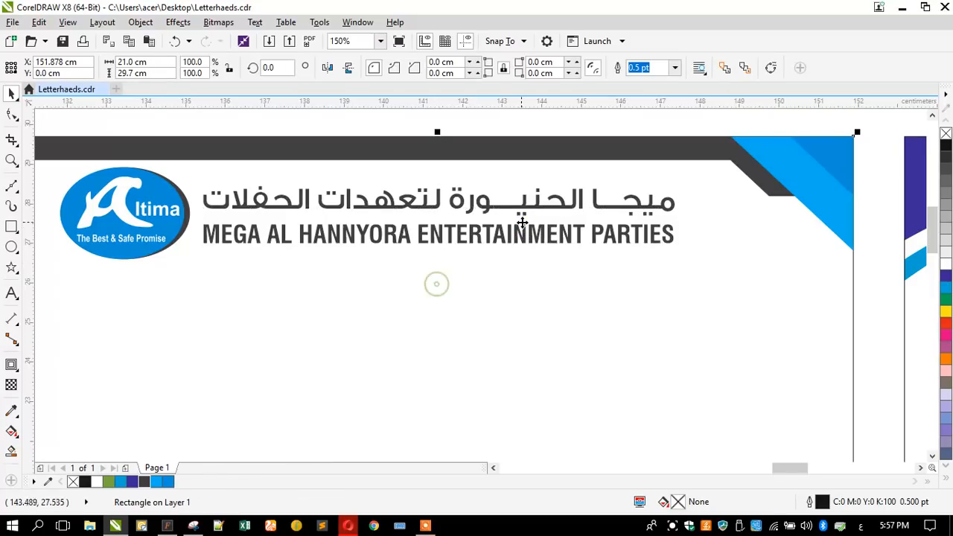
Step: Colour the words "ميجا الحنيورة" and "MEGA AL HANNYORA" in the headings with the logo's blue
double_click(529, 212)
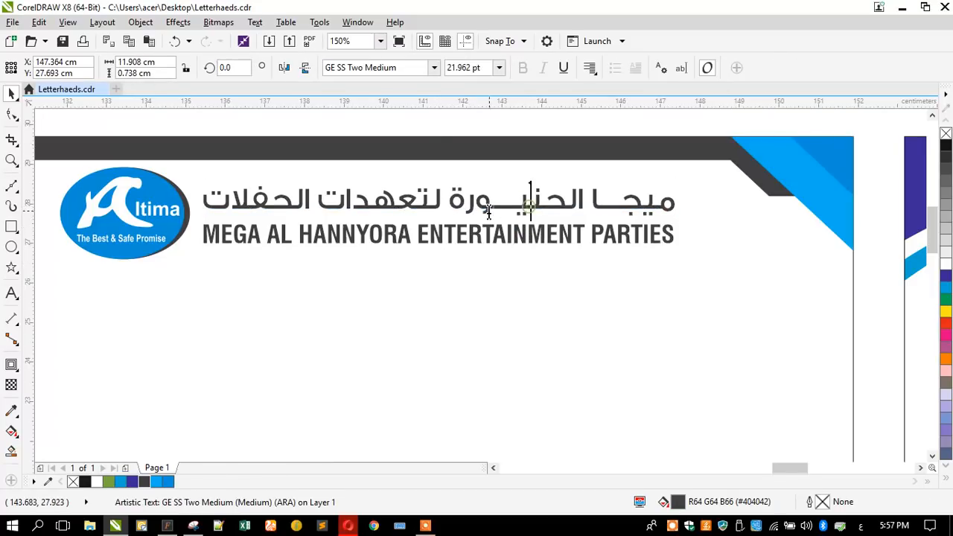
left_click_drag(450, 201, 691, 208)
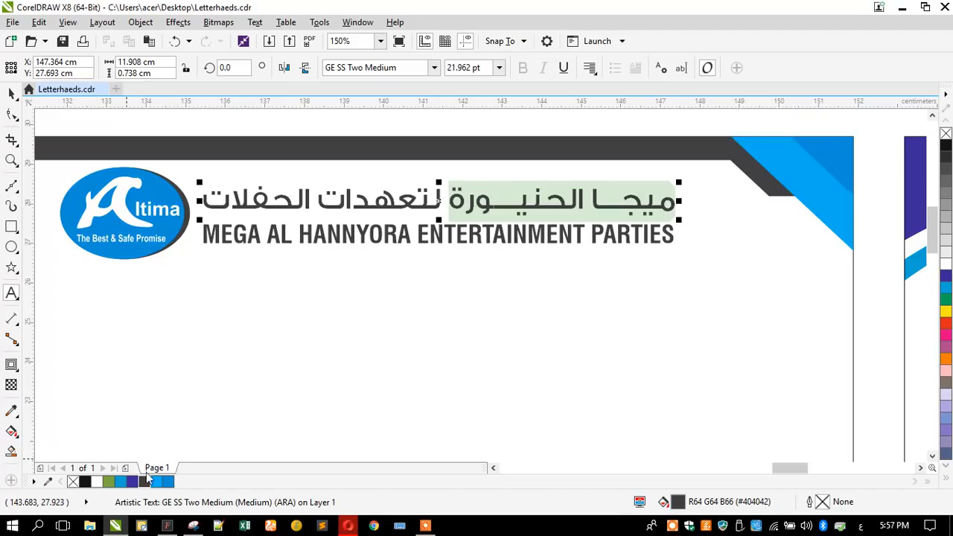
left_click(168, 482)
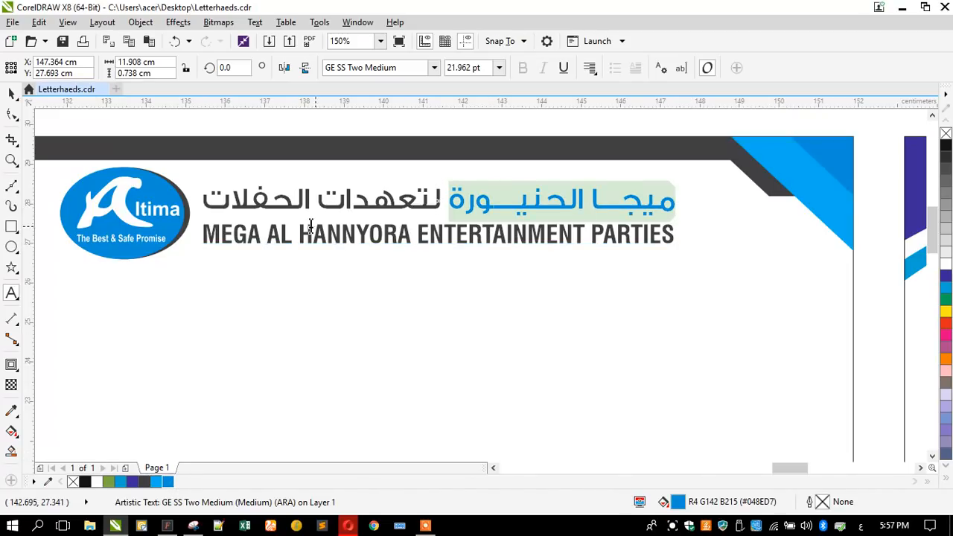
left_click_drag(410, 235, 202, 235)
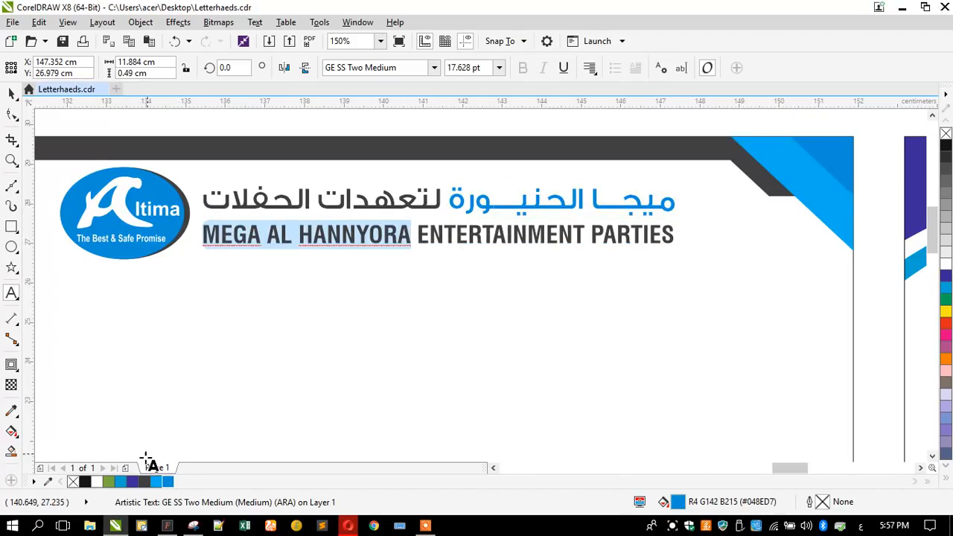
left_click(168, 482)
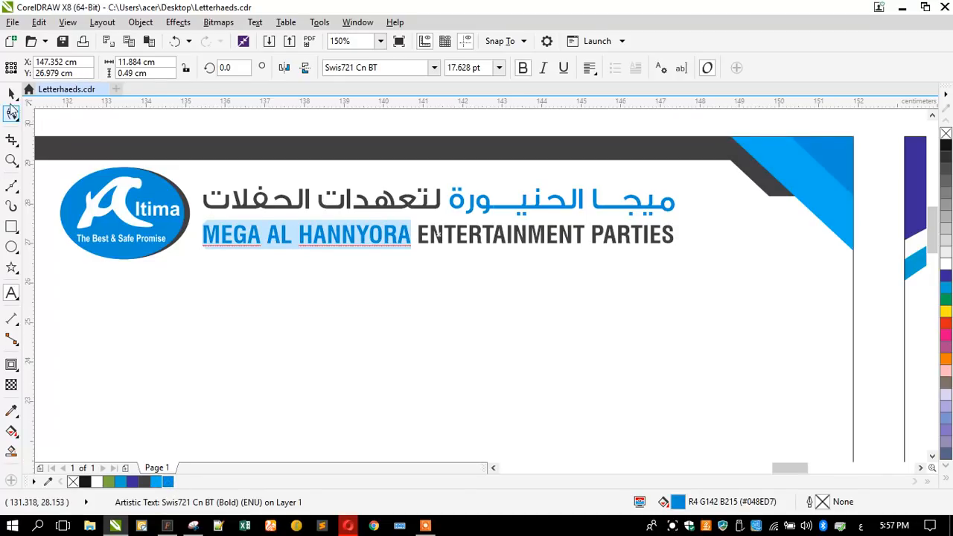
left_click(11, 93)
Step: Review all four letterheads side by side and save the letterheads file
scroll(484, 163, "down", 5)
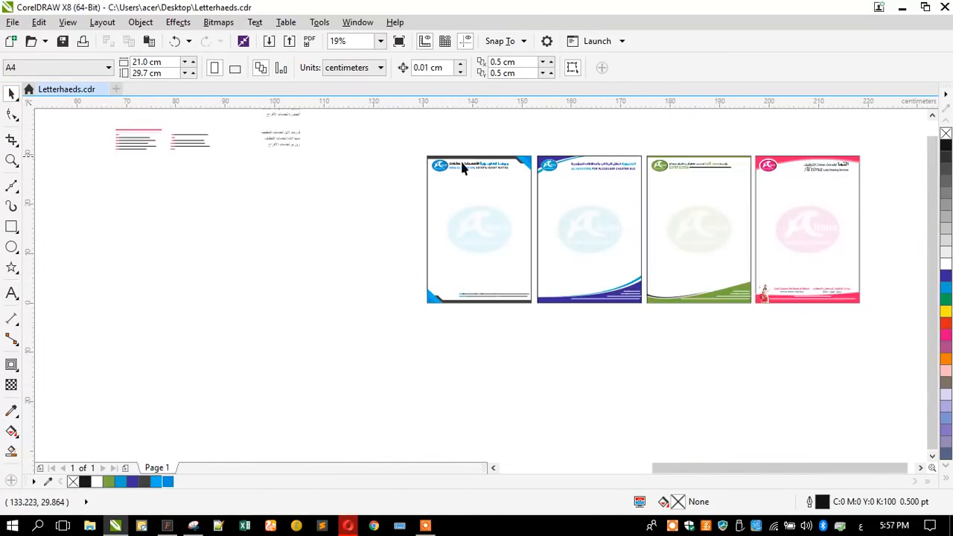
left_click_drag(403, 138, 872, 340)
key("shift+F2")
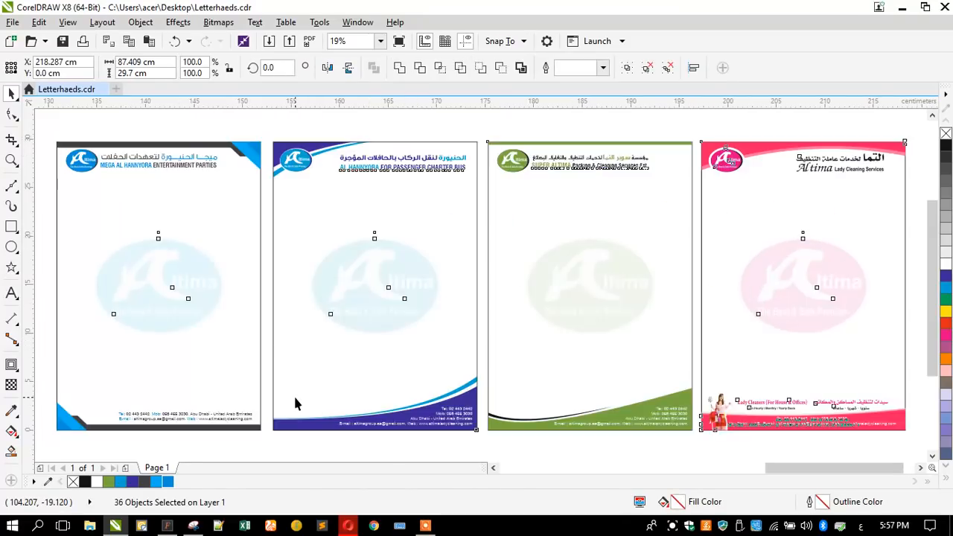
left_click(217, 133)
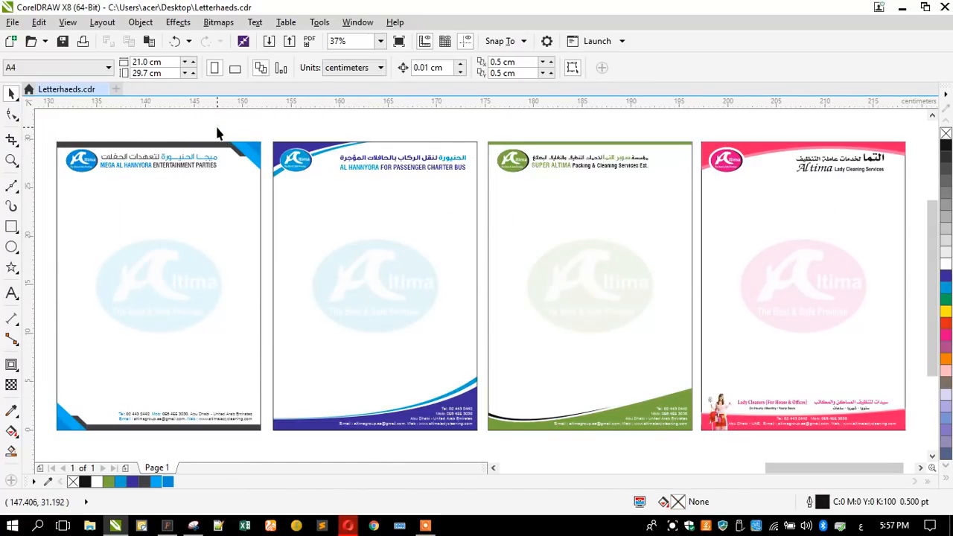
key("ctrl+s")
Step: Try the top band mirrored horizontally and aligned to the page of the dark-grey and blue letterhead, and undo both changes
left_click(258, 158)
left_click(326, 72)
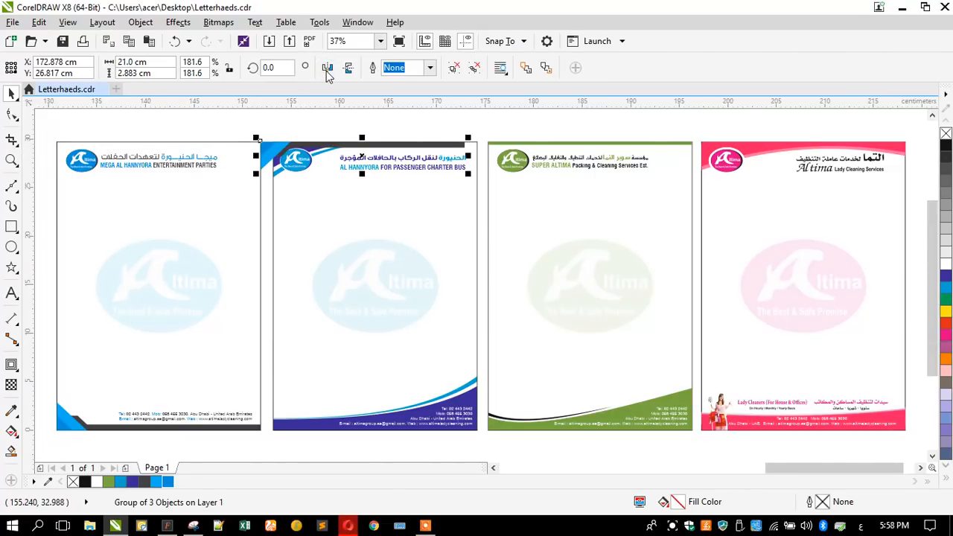
left_click(69, 289)
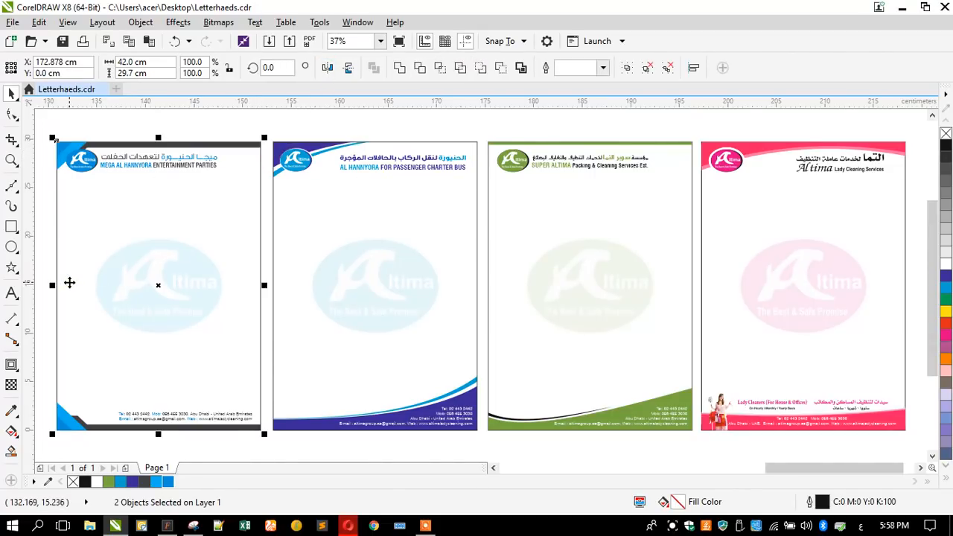
left_click(48, 212)
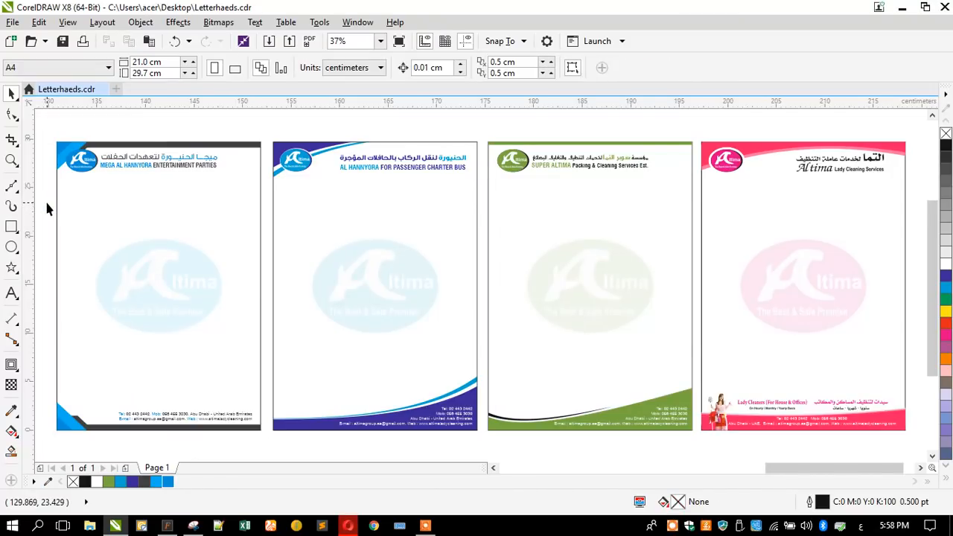
key("ctrl+z")
key("ctrl+z")
left_click(47, 205)
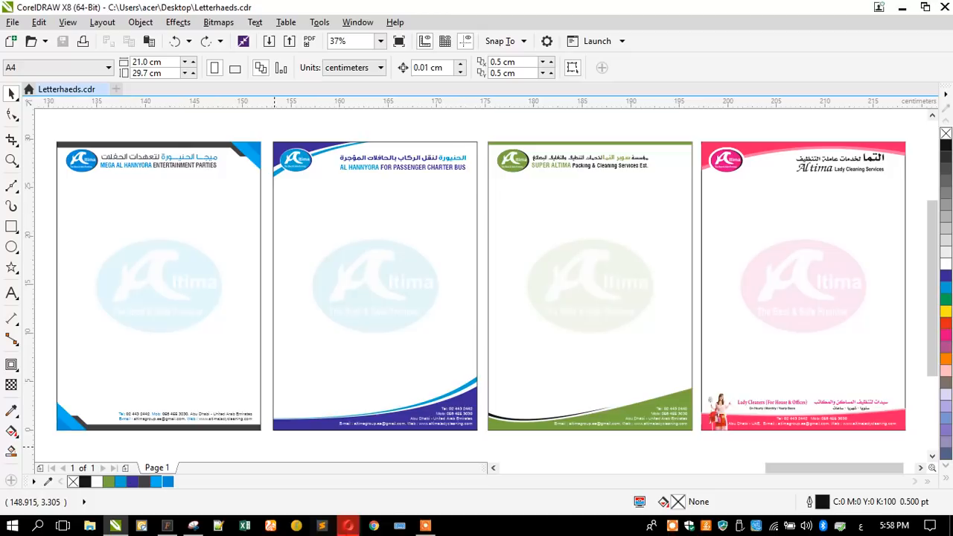
Step: Switch to Opera, open all related images for the blue and grey letterhead, and preview the teal wave letterhead design
left_click(347, 525)
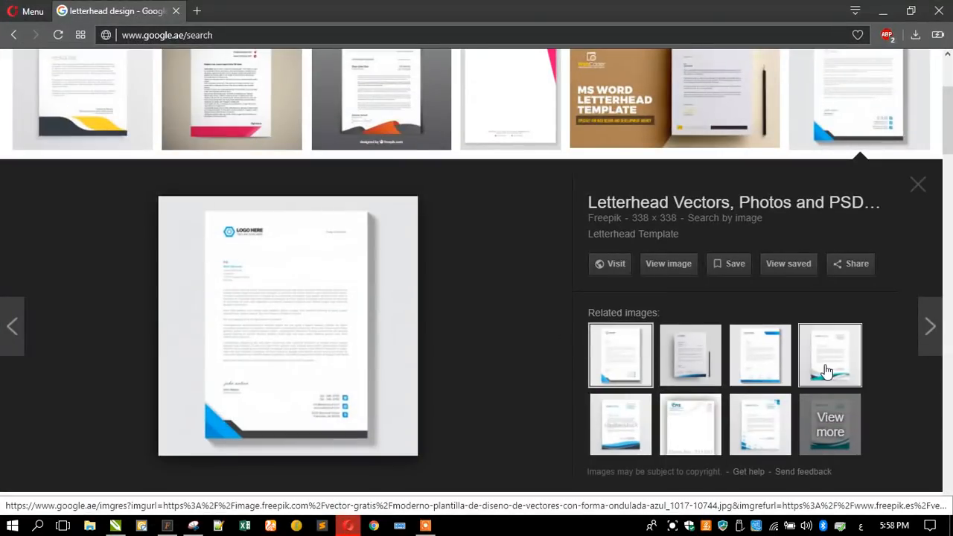
left_click(826, 371)
left_click(830, 447)
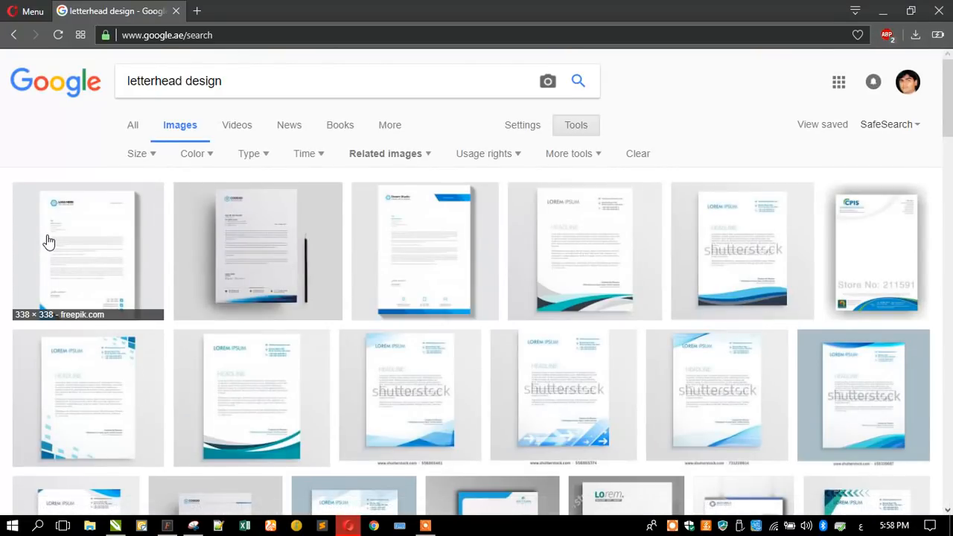
scroll(48, 242, "down", 1)
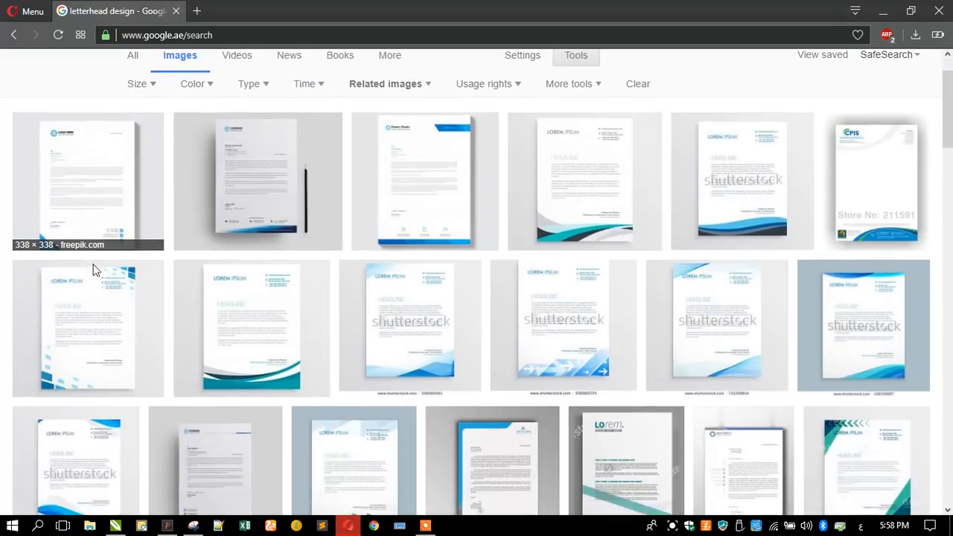
left_click(232, 355)
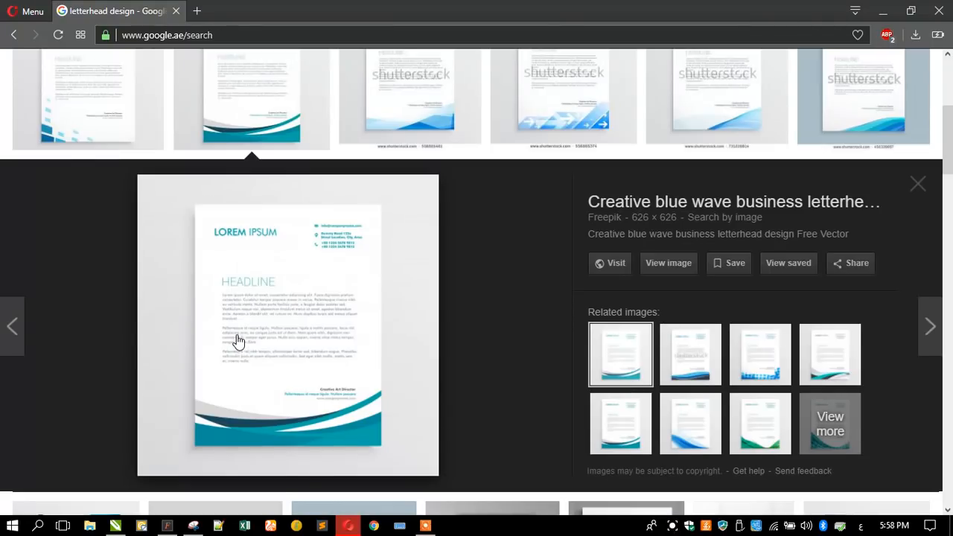
Step: Browse the letterhead design image results for a suitable reference layout
scroll(236, 339, "down", 5)
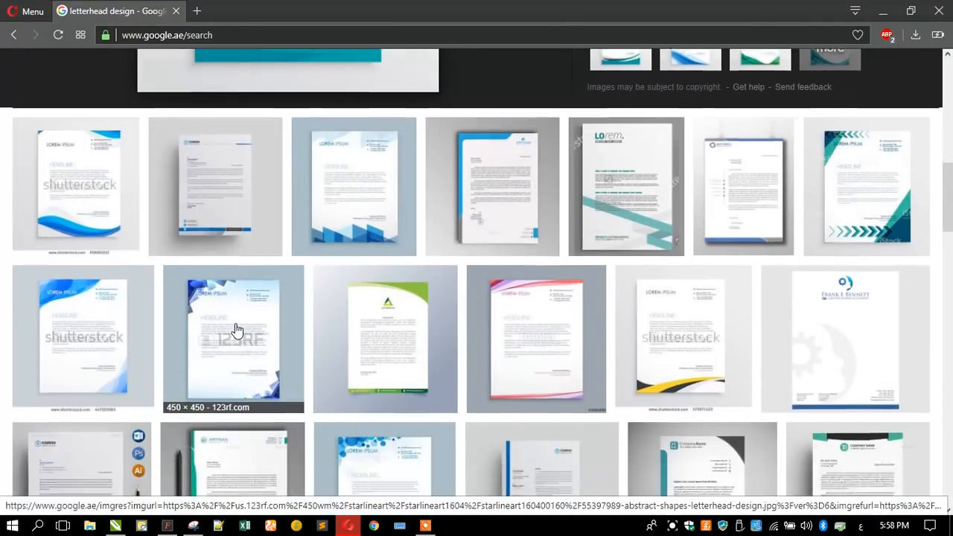
scroll(237, 329, "down", 1)
scroll(241, 326, "down", 2)
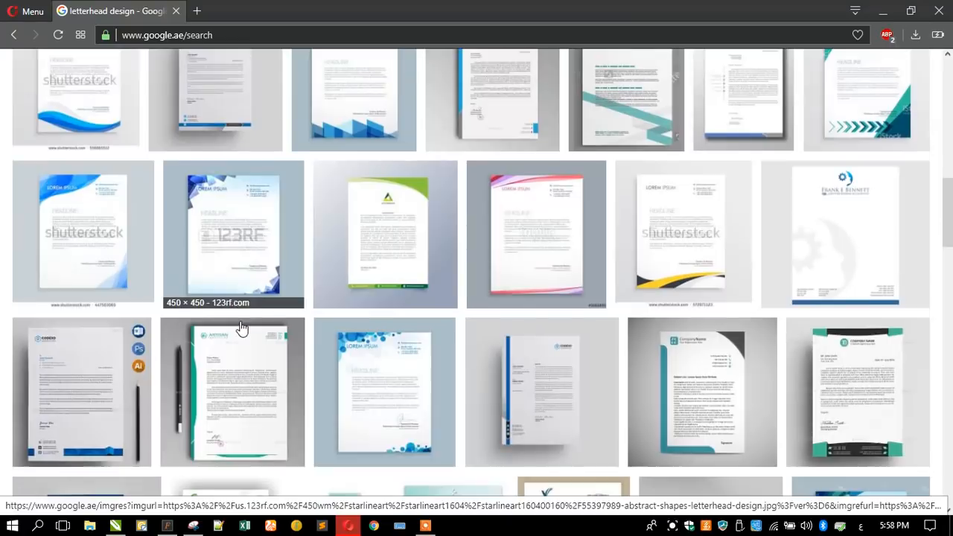
scroll(240, 328, "down", 4)
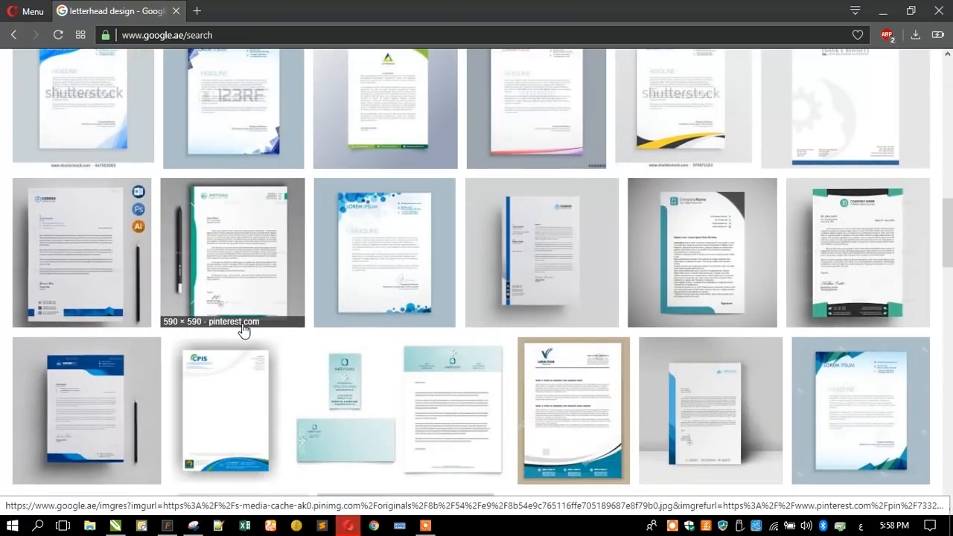
scroll(243, 329, "down", 6)
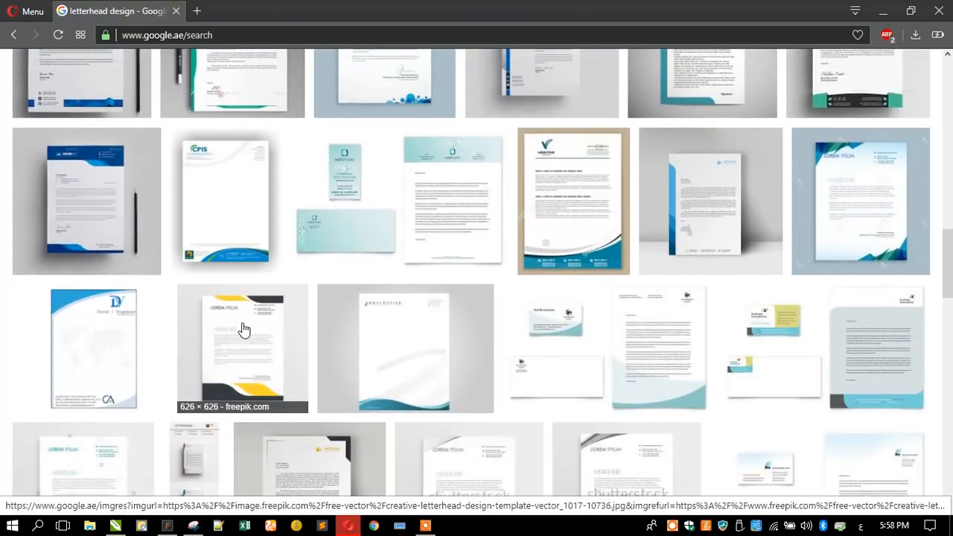
scroll(243, 329, "down", 2)
scroll(242, 328, "down", 9)
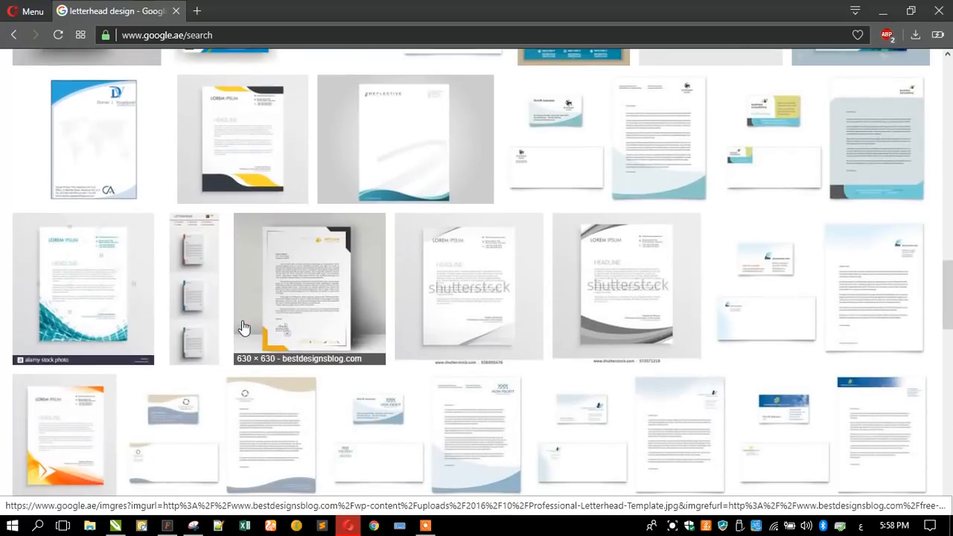
scroll(243, 328, "down", 6)
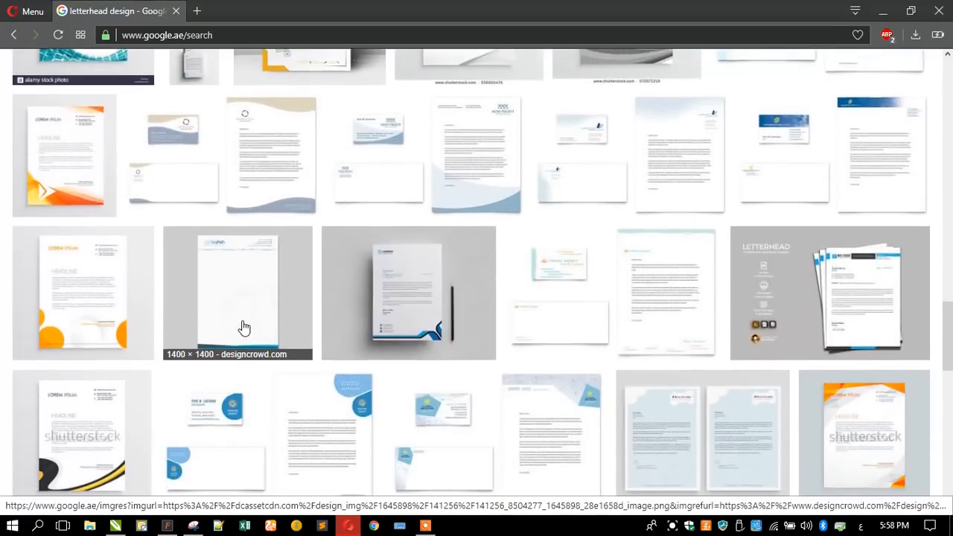
scroll(243, 328, "down", 4)
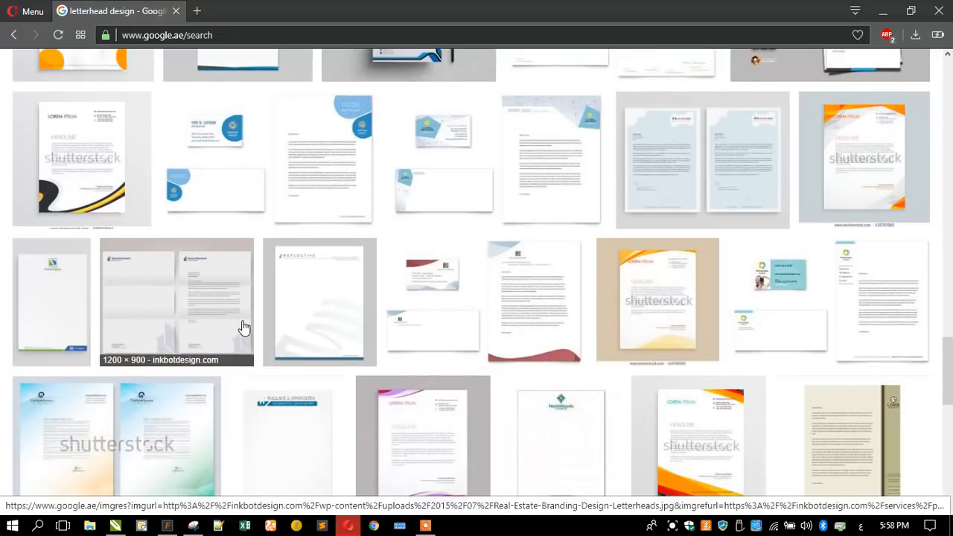
scroll(243, 327, "down", 8)
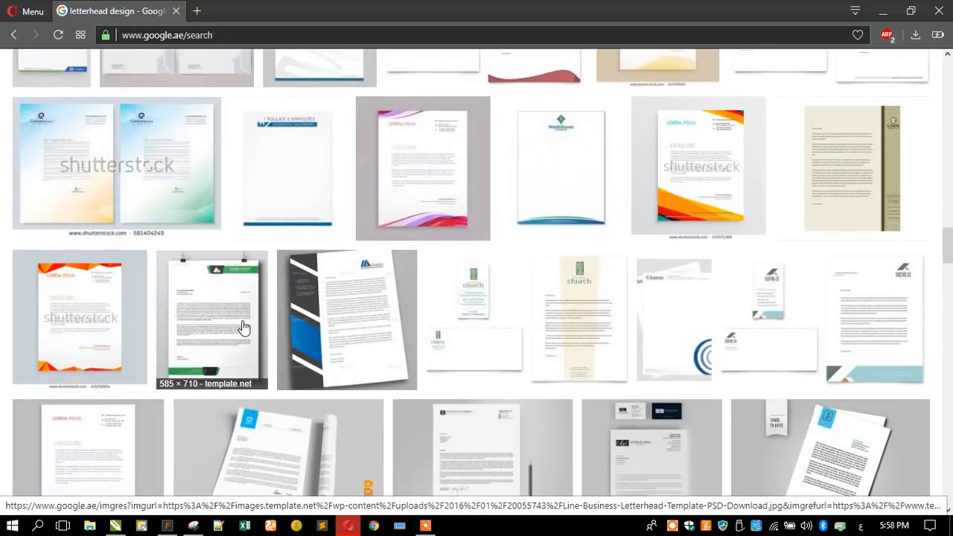
scroll(243, 328, "down", 6)
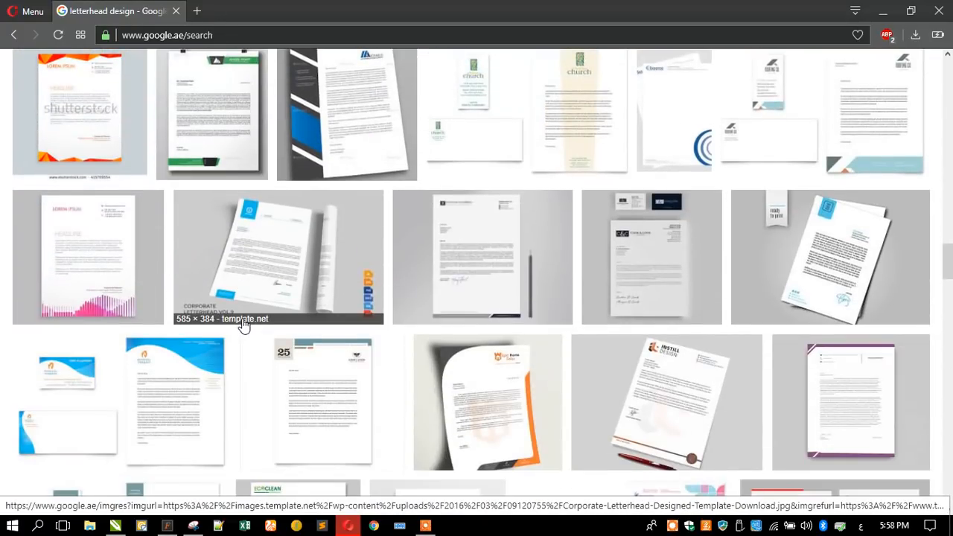
scroll(243, 325, "down", 10)
scroll(243, 325, "down", 6)
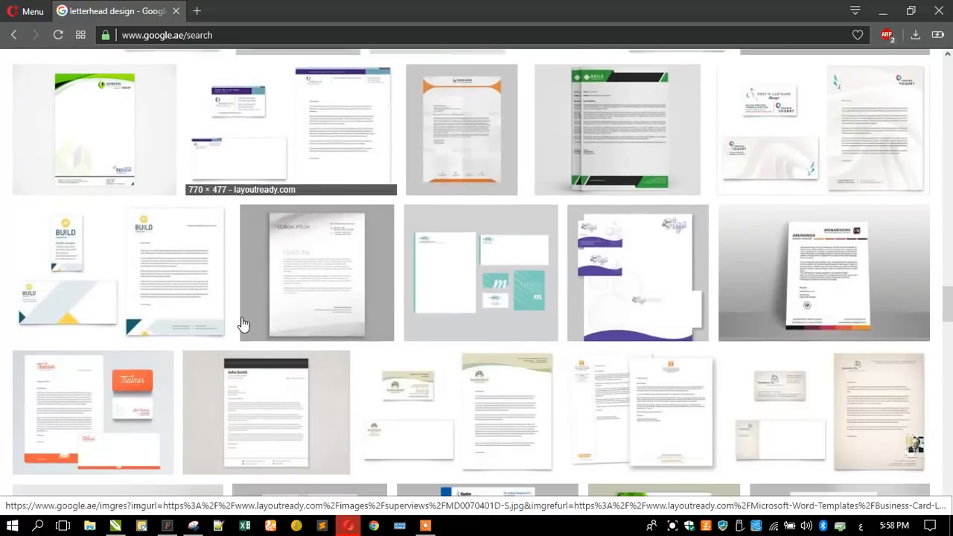
Step: Preview the green Genesis Partners letterhead design, copy its image and return to CorelDRAW
left_click(100, 124)
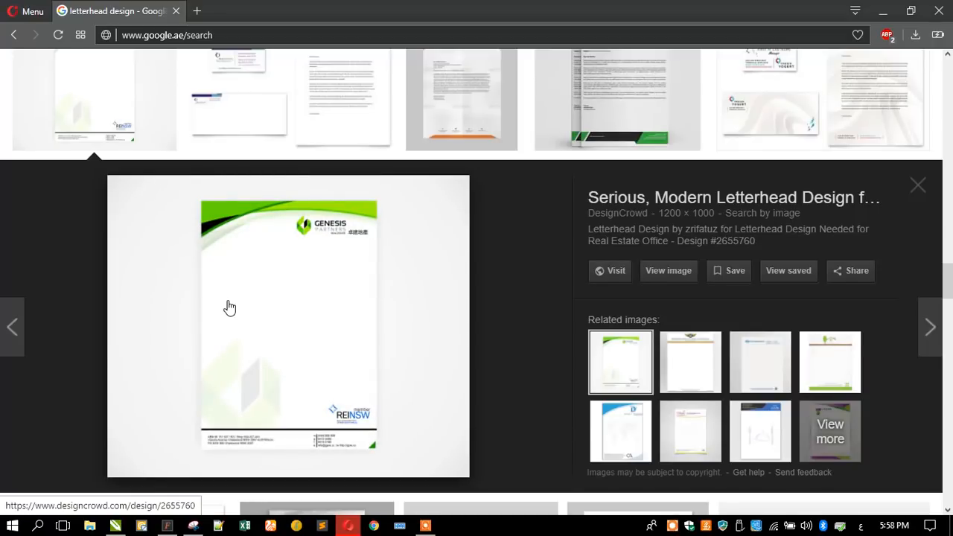
right_click(230, 307)
left_click(286, 181)
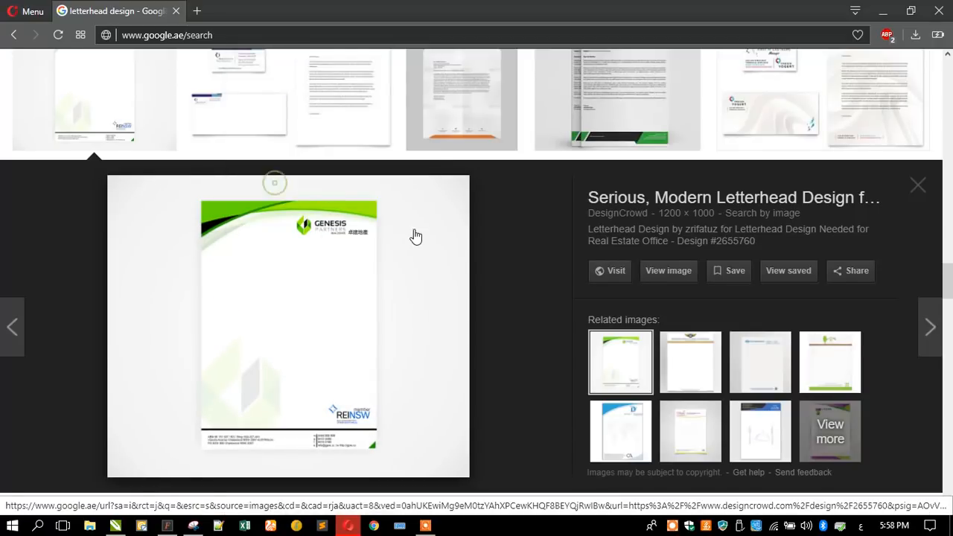
left_click(830, 431)
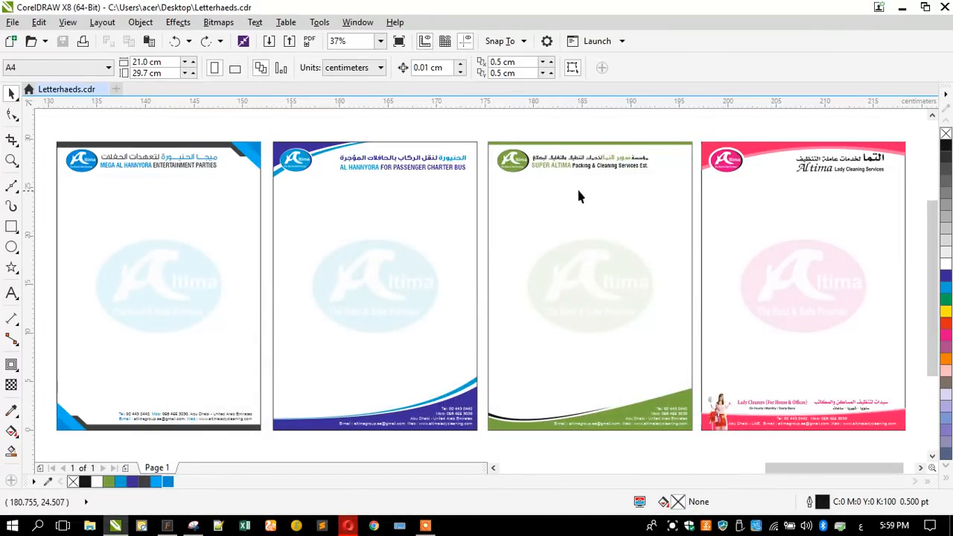
Step: Move the four finished letterheads together farther right and slightly down in the workspace to free drawing space
scroll(578, 191, "down", 2)
left_click_drag(443, 171, 780, 322)
left_click_drag(617, 232, 729, 274)
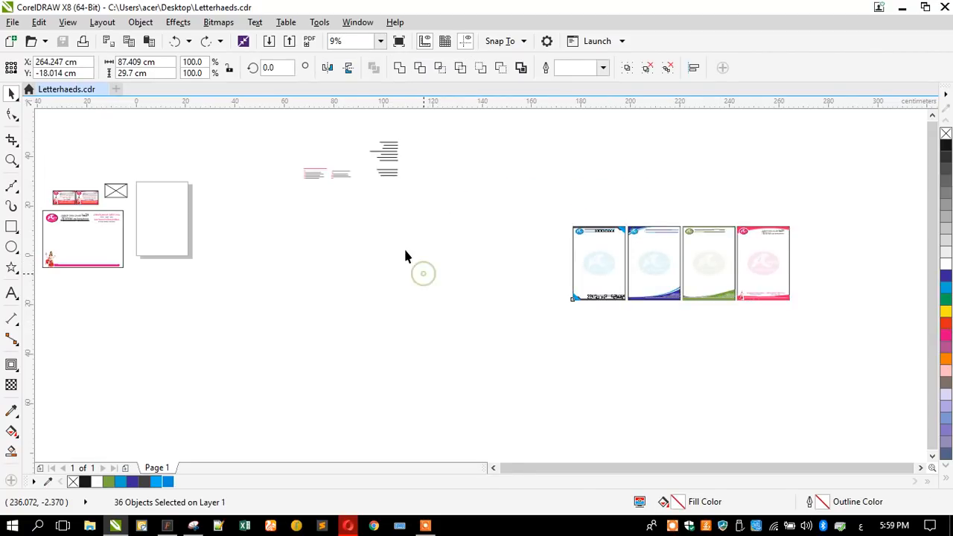
Step: Paste the copied reference image, centre it on the Mega Al Hannyora letterhead, and move it left of the letterhead set
right_click(405, 256)
left_click(449, 341)
left_click(584, 262, "shift")
key("c")
key("e")
left_click_drag(582, 259, 435, 274)
scroll(435, 273, "up", 5)
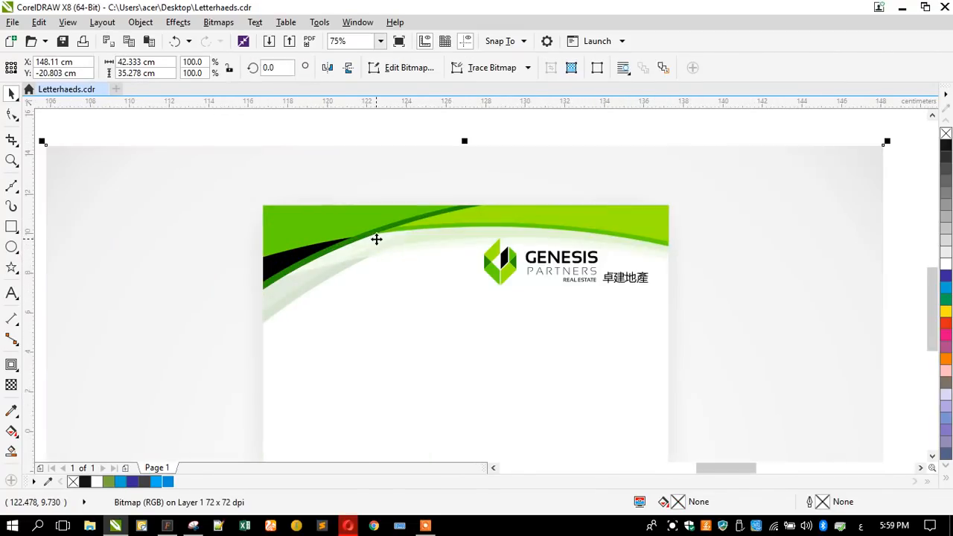
Step: Draw a rectangle about 10.98 by 4.33 cm over the reference header's green swoosh, starting at the page's upper-left corner
left_click(227, 140)
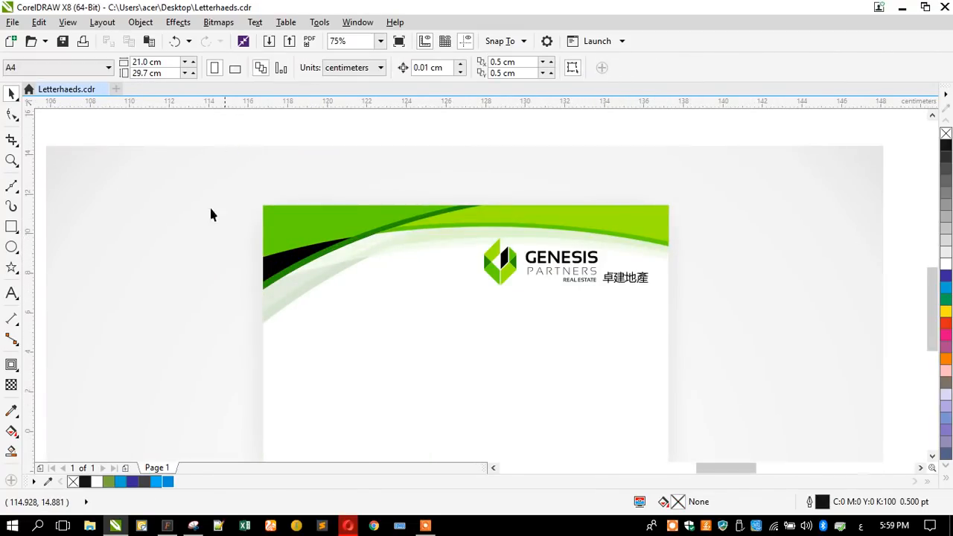
left_click(11, 160)
left_click_drag(242, 193, 711, 385)
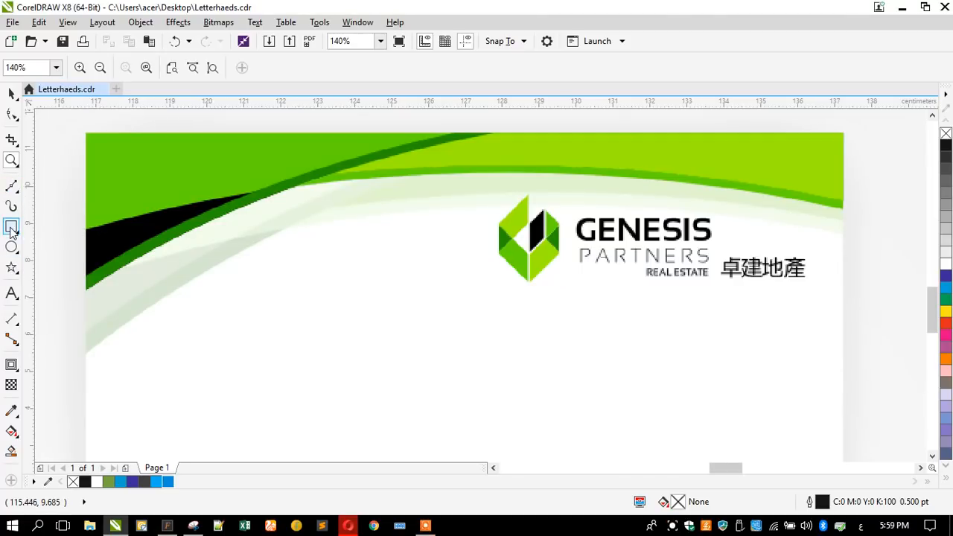
left_click(11, 227)
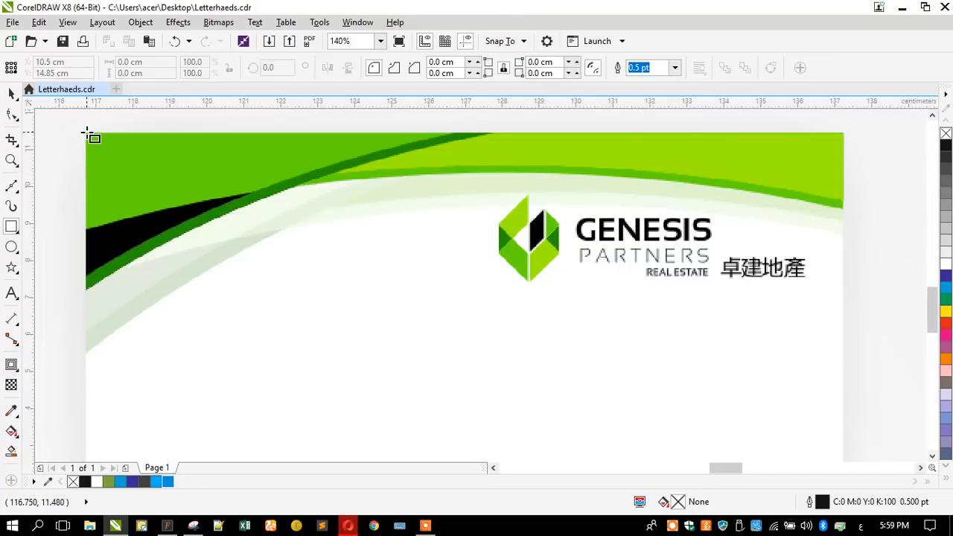
left_click_drag(87, 133, 491, 292)
Step: Convert the rectangle to curves and delete its lower-right node to leave a triangle
key("F10")
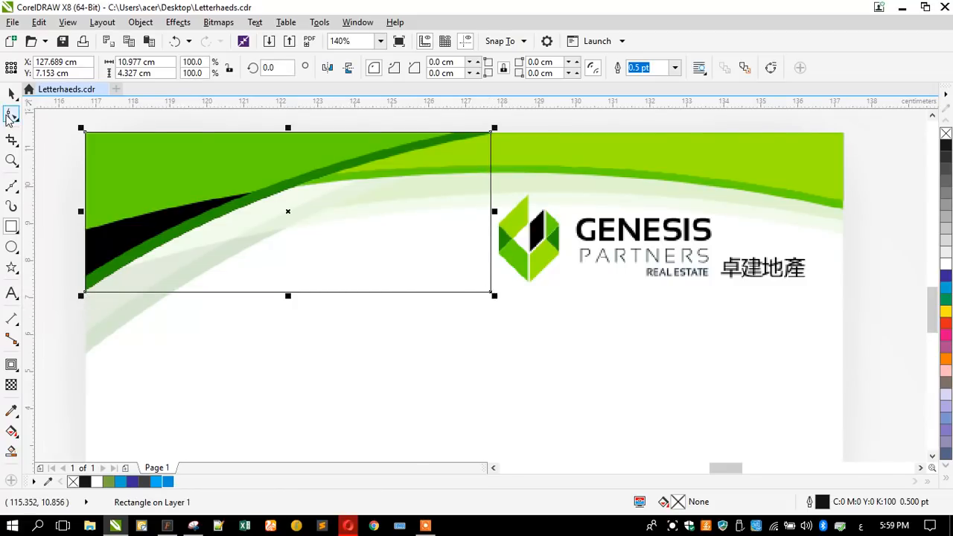
key("ctrl+q")
left_click_drag(472, 266, 558, 336)
key("Delete")
Step: Bend the triangle's diagonal along the dark-green swoosh's outer edge and add a 91.4% copy for the inner edge
left_click(311, 211)
left_click(202, 67)
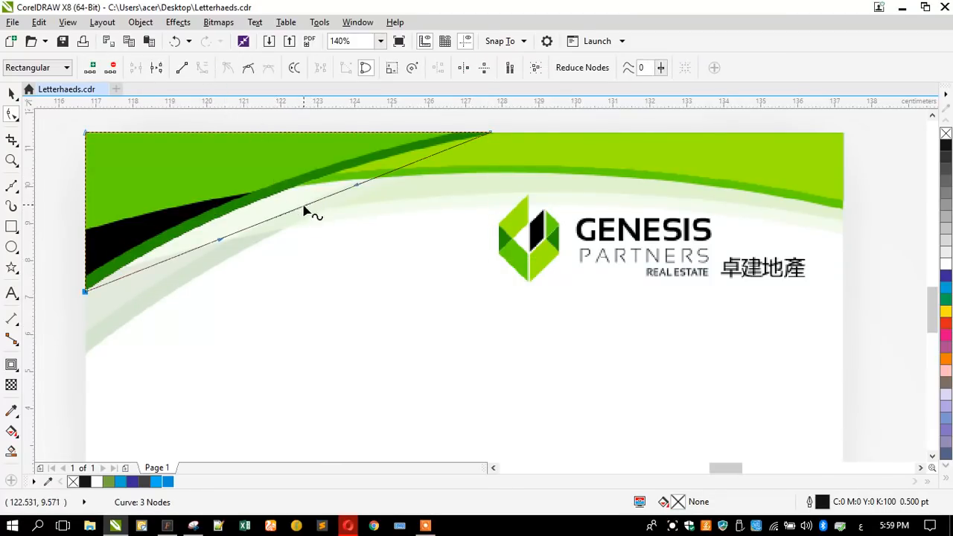
left_click_drag(308, 207, 272, 197)
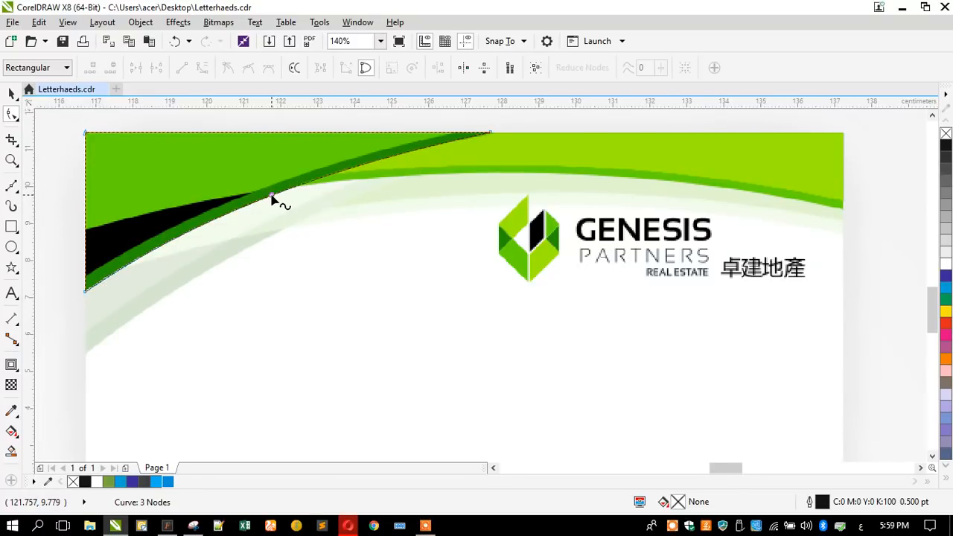
left_click(10, 92)
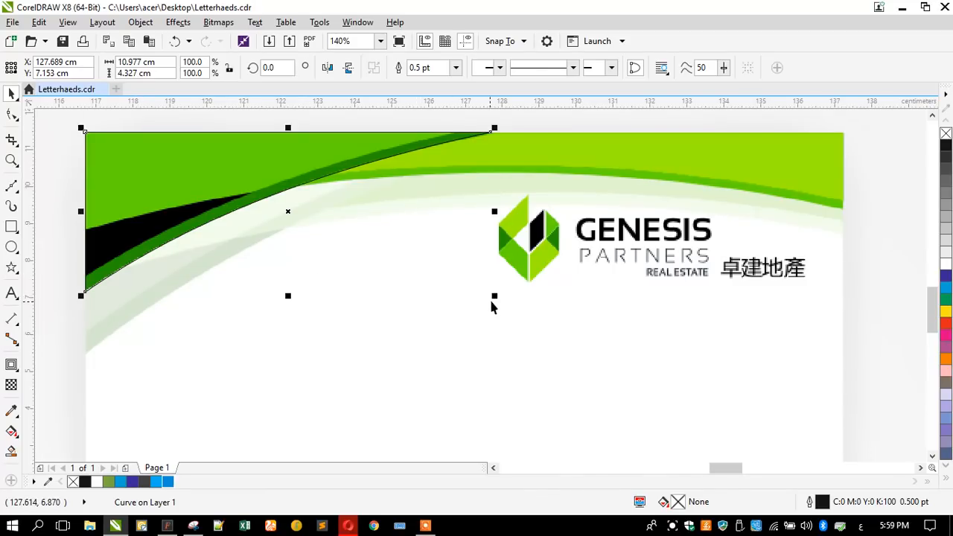
left_click_drag(490, 298, 459, 298)
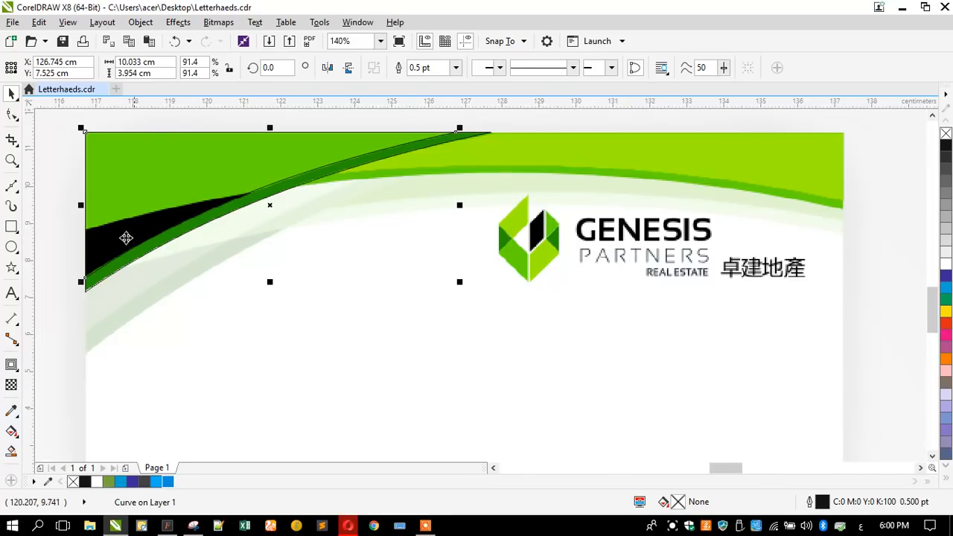
Step: Draw a three-node closed shape over the black wedge and curve its top side along the wedge's upper edge
left_click(11, 187)
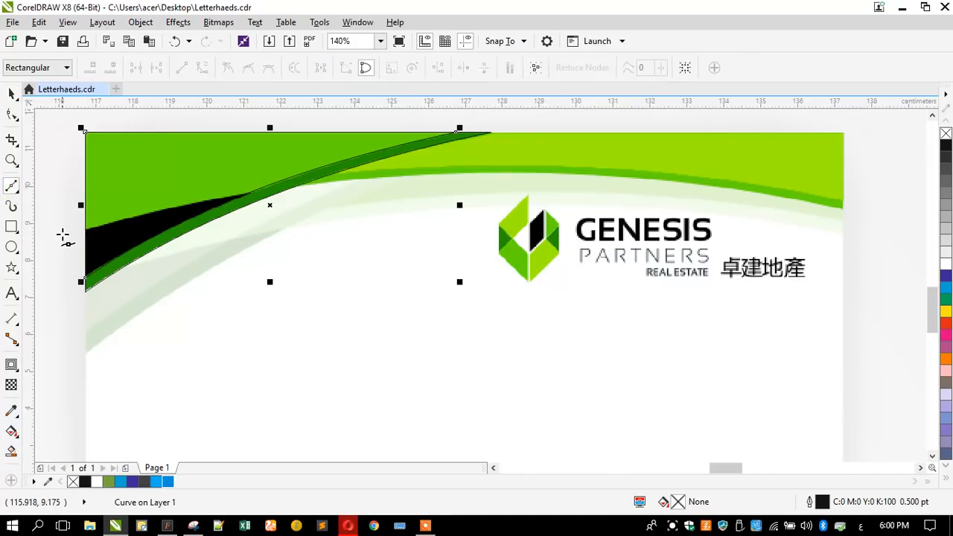
left_click(62, 238)
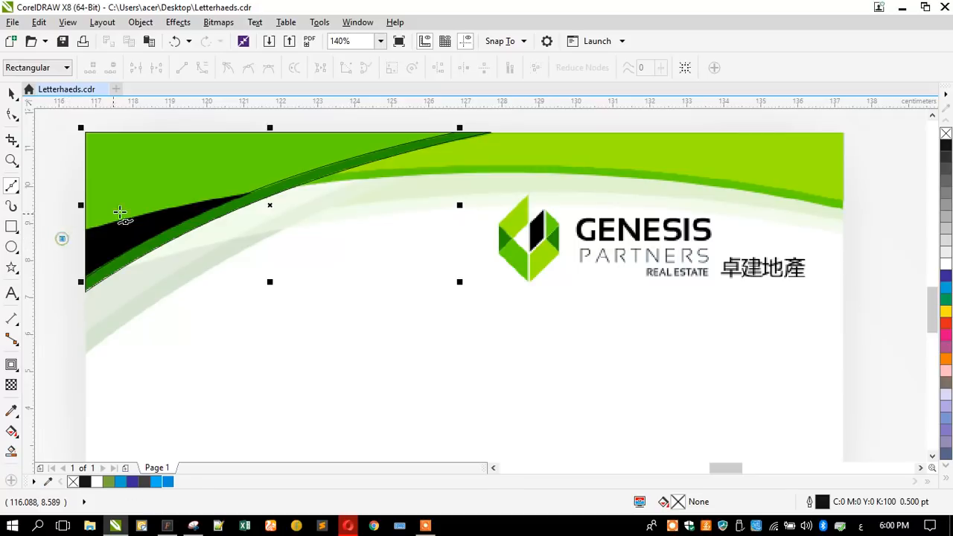
left_click(333, 186)
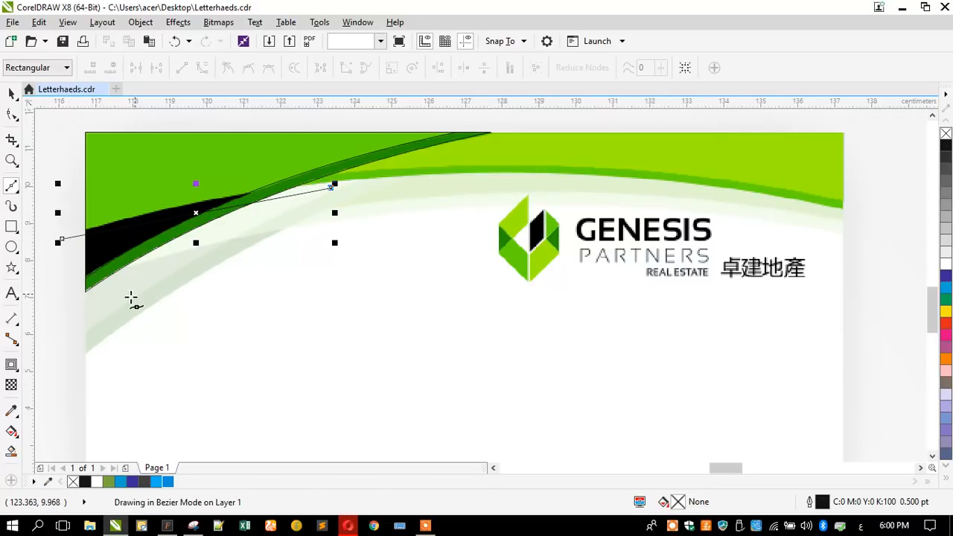
left_click(47, 337)
left_click(61, 238)
key("F10")
left_click(159, 220)
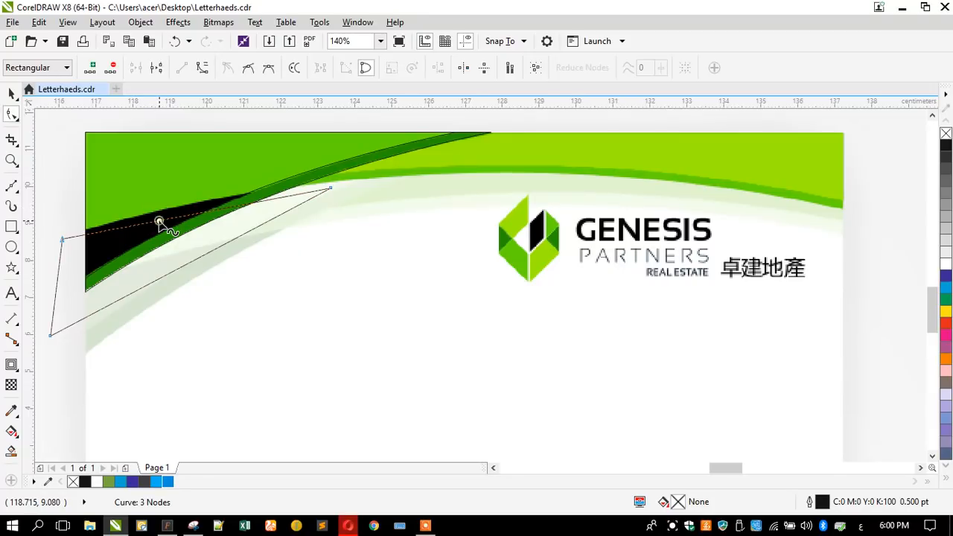
left_click(202, 67)
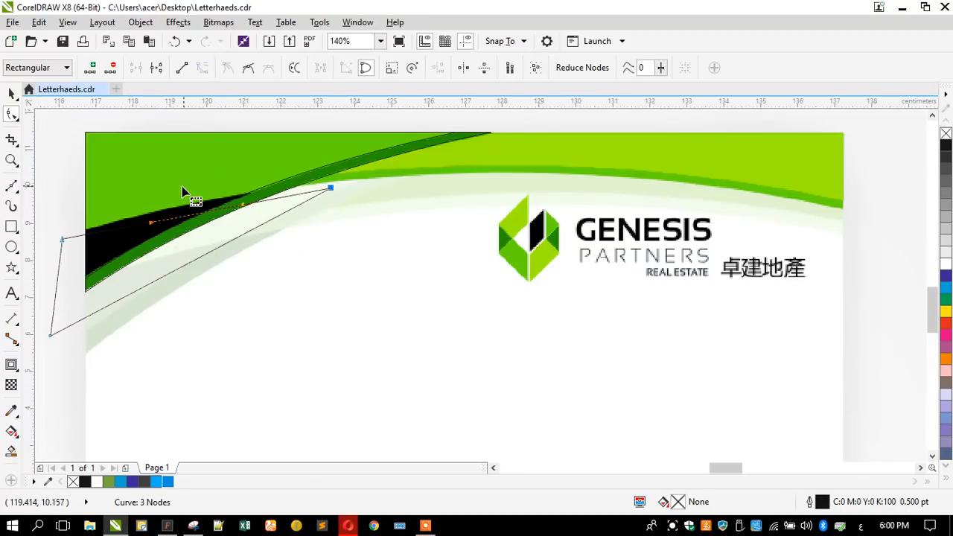
mouse_move(196, 215)
left_mouse_down()
mouse_move(210, 204)
mouse_move(192, 206)
left_mouse_up()
Step: Intersect the wedge shape with the smaller corner shape and delete the original wedge outline
left_click(12, 93)
left_click(110, 156, "shift")
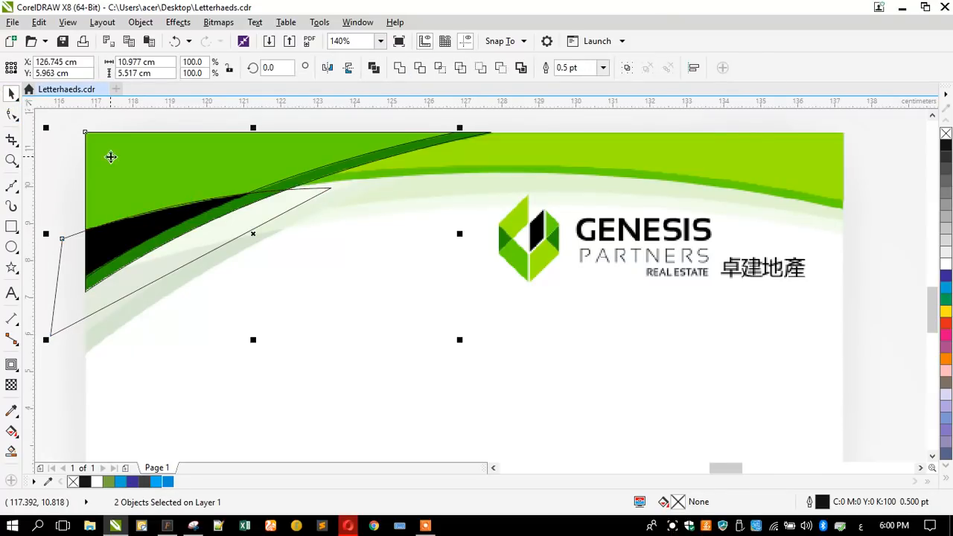
left_click(439, 68)
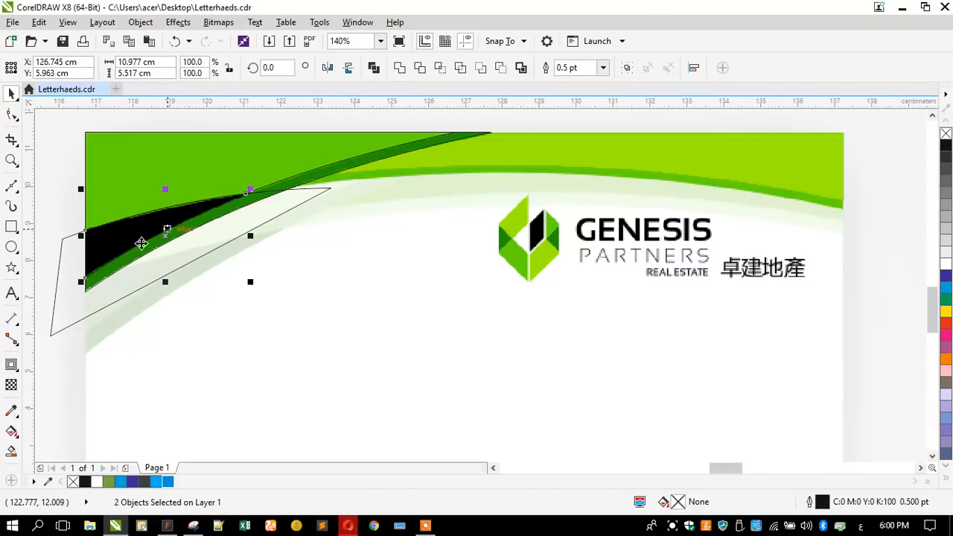
left_click(77, 310)
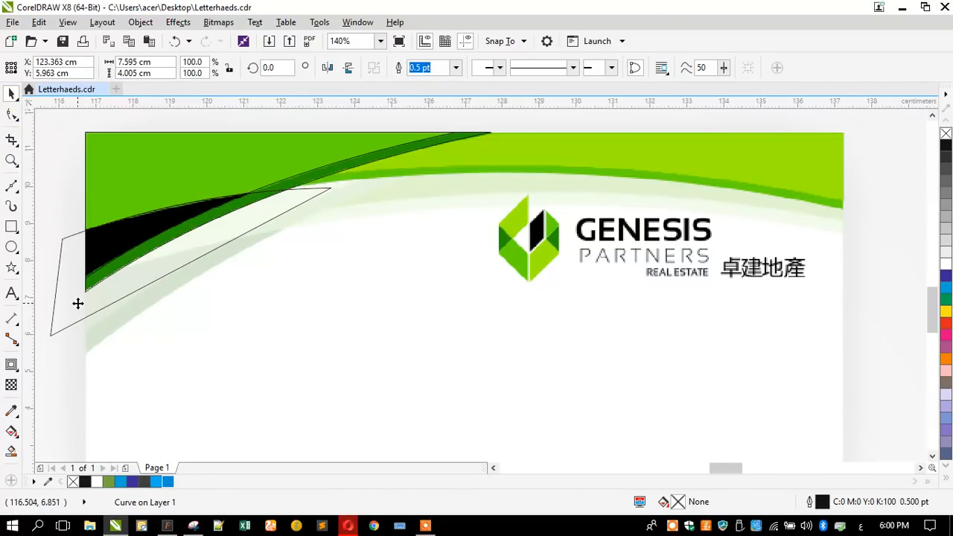
key("Delete")
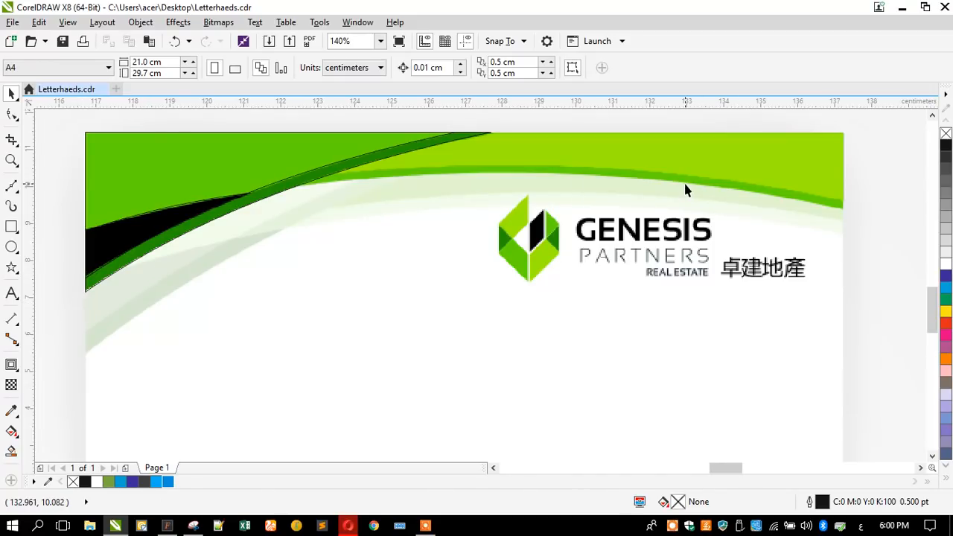
scroll(372, 205, "down", 4)
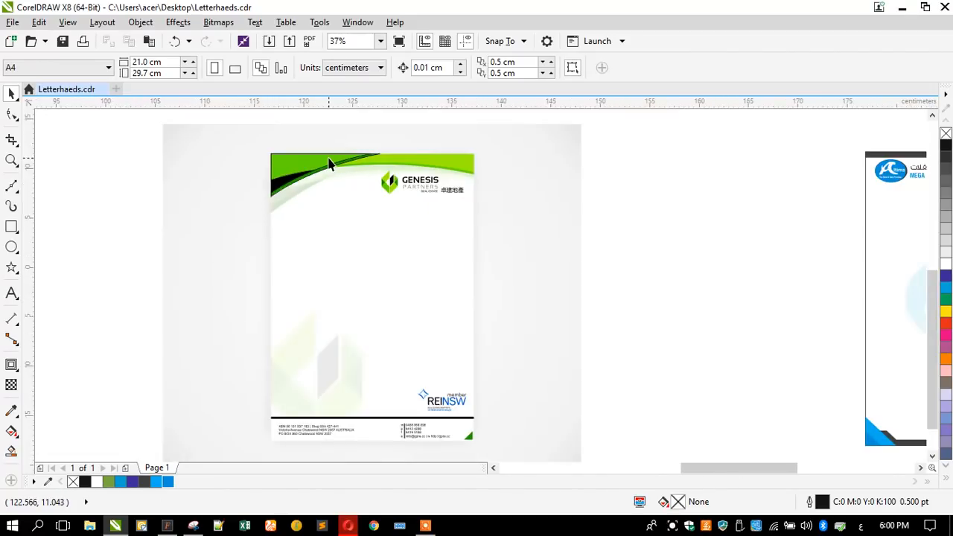
scroll(343, 157, "up", 1)
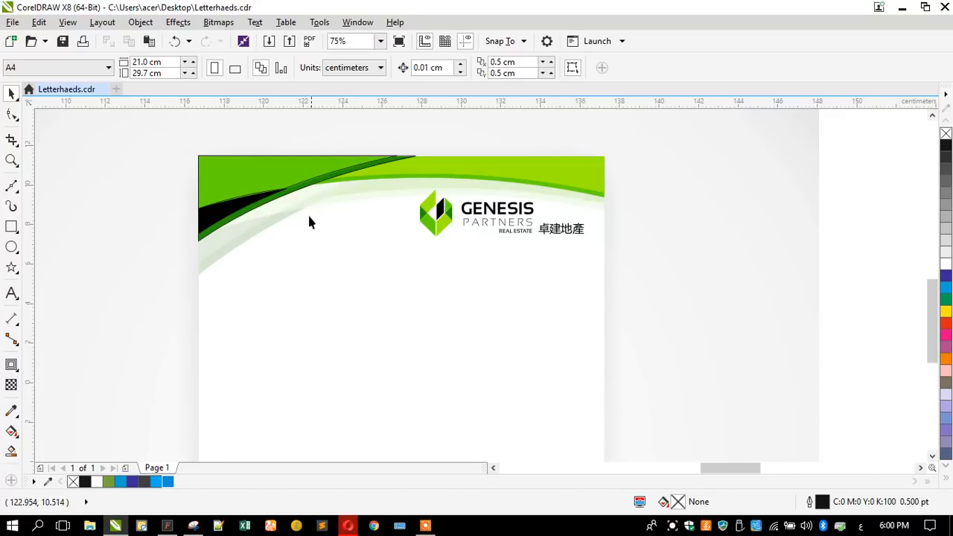
scroll(302, 181, "up", 1)
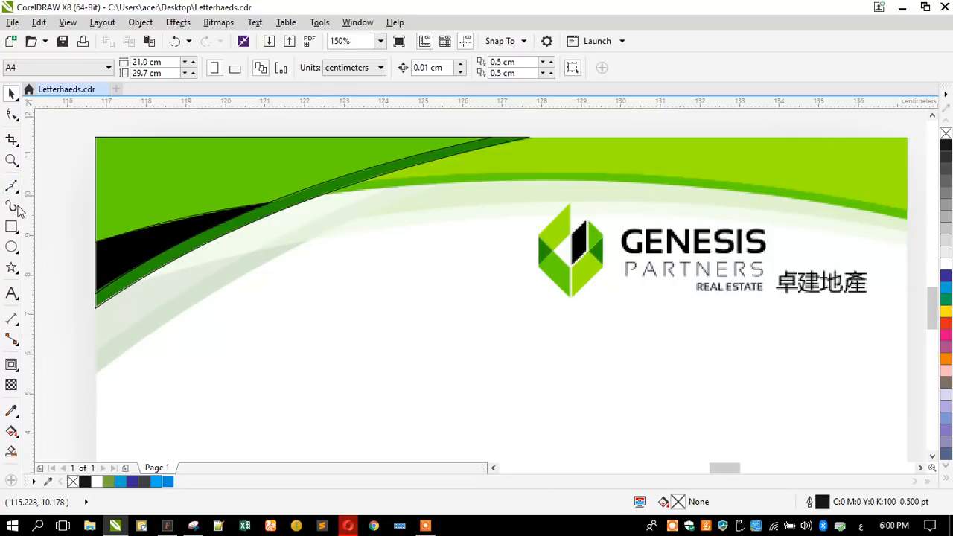
Step: Draw a rectangle about 18.5 by 1.85 cm over the light-green header band and convert it to curves
left_click(12, 228)
mouse_move(176, 137)
left_mouse_down()
mouse_move(708, 236)
mouse_move(867, 229)
mouse_move(911, 213)
left_mouse_up()
left_click(12, 114)
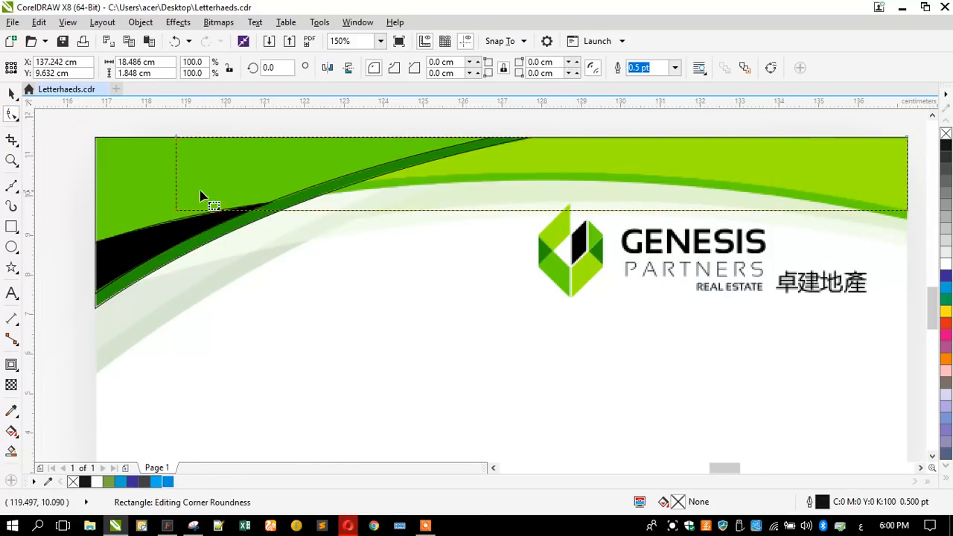
key("ctrl+q")
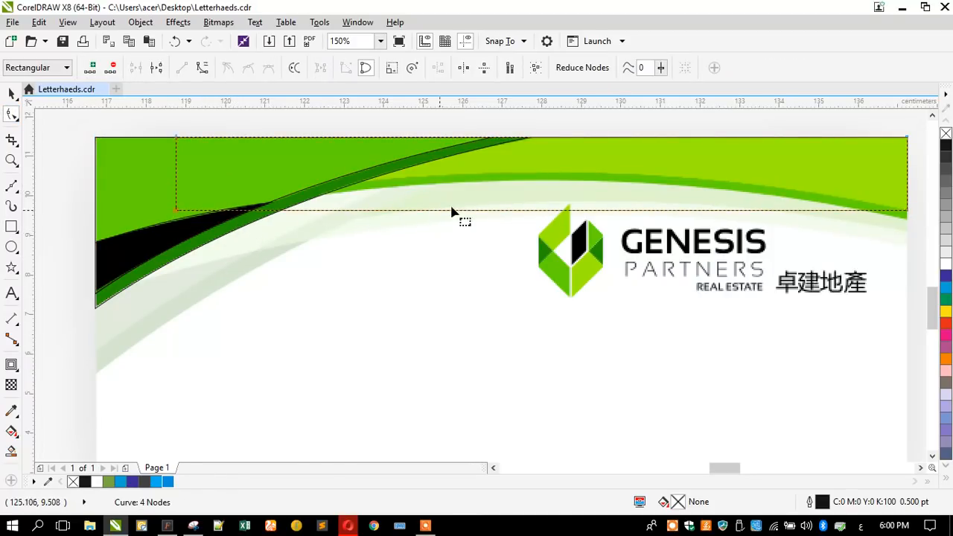
Step: Turn the rectangle's lower side into a curve and bend it along the lower edge of the light-green band
left_click(500, 212)
left_click(202, 68)
left_click_drag(489, 211, 499, 174)
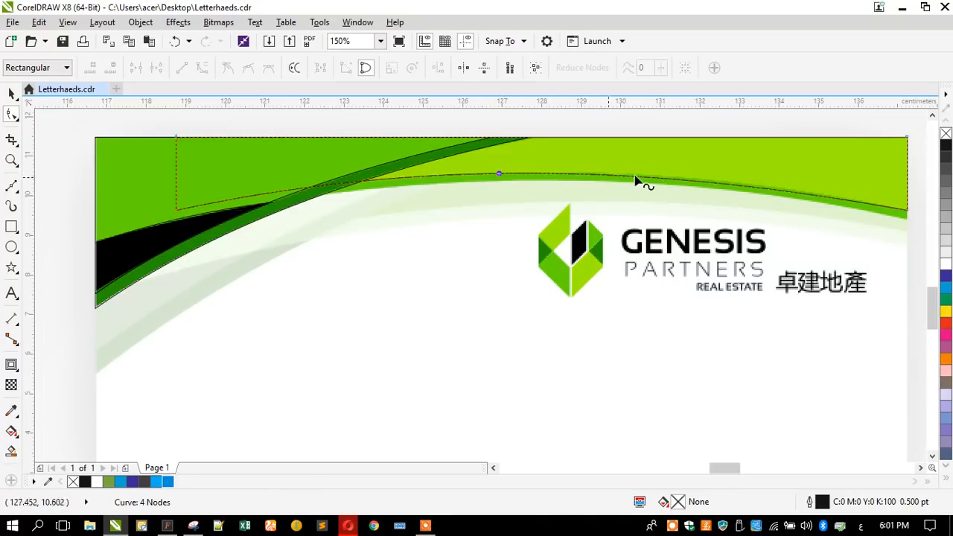
left_click_drag(815, 172, 919, 217)
left_click_drag(675, 169, 693, 166)
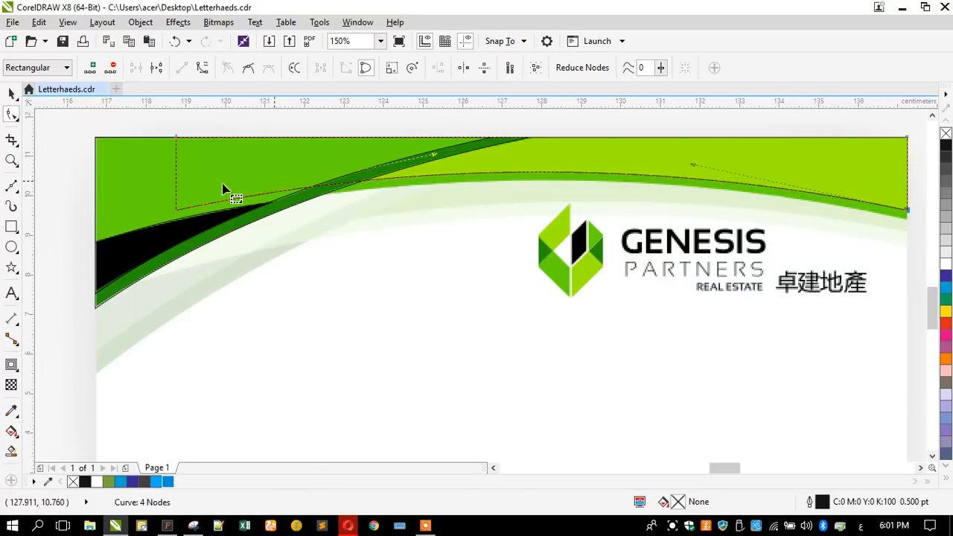
Step: Add a copy of the band shape stretched vertically to 113.4%, and fit its lower-left node to the thin green strip's curve
left_click(11, 93)
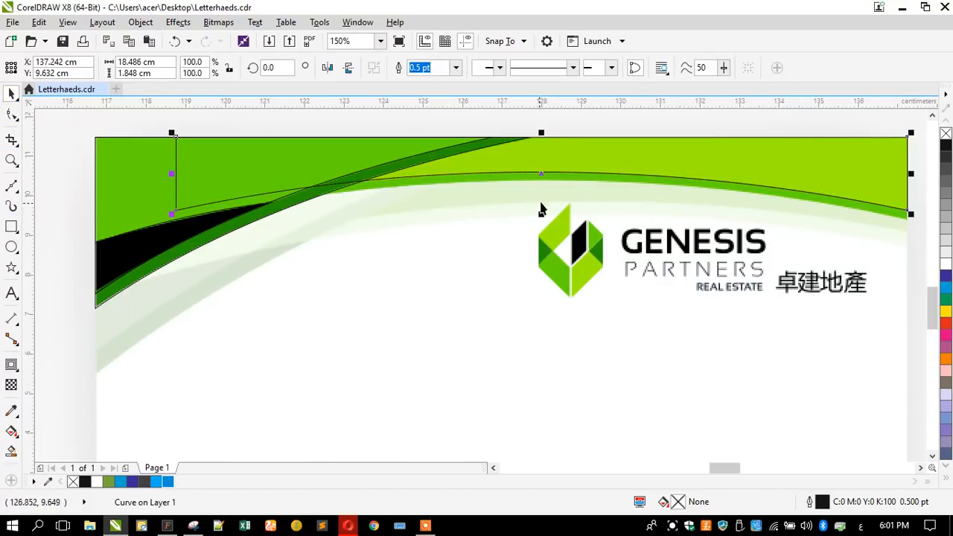
left_click_drag(541, 214, 539, 224)
left_click_drag(172, 180, 143, 183)
key("ctrl+z")
left_click(12, 115)
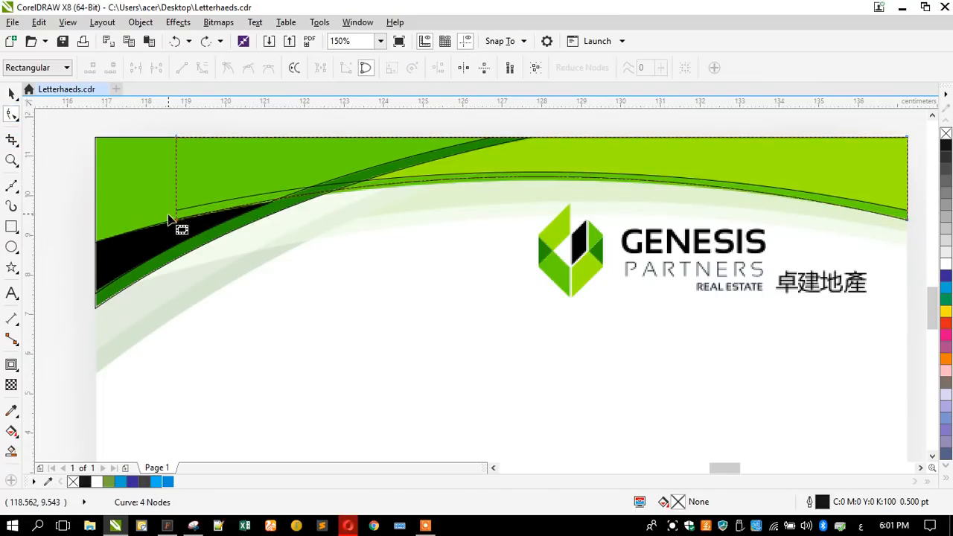
left_click_drag(174, 221, 165, 226)
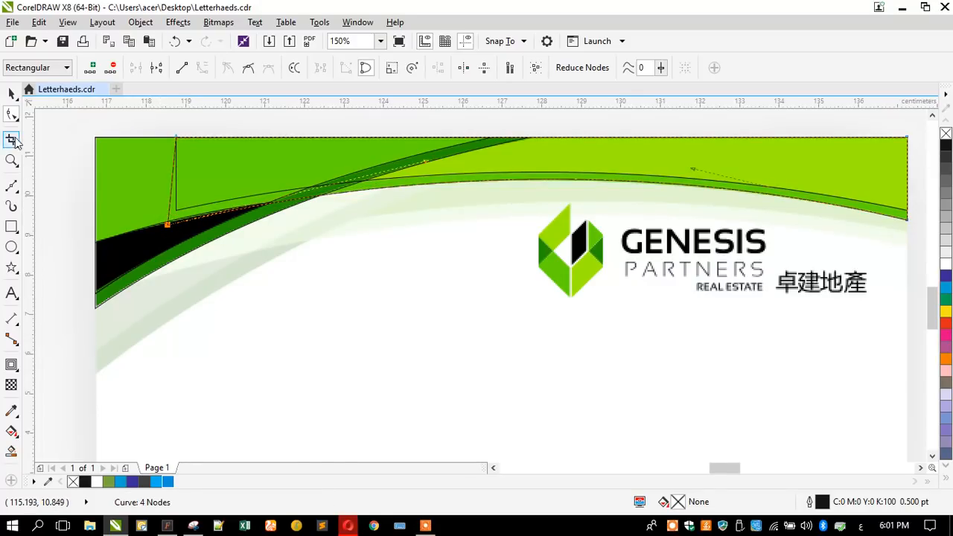
left_click(11, 91)
left_click(60, 210)
Step: Fill the larger band shape with the thin strip's green (#63D800) sampled from the reference, and send it to the back
scroll(186, 164, "down", 2)
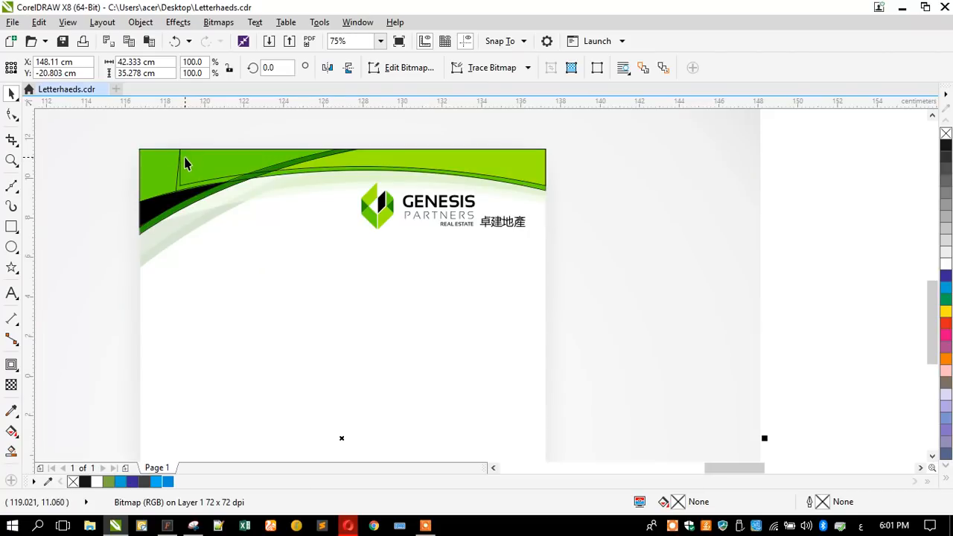
scroll(188, 164, "down", 1)
scroll(265, 160, "up", 3)
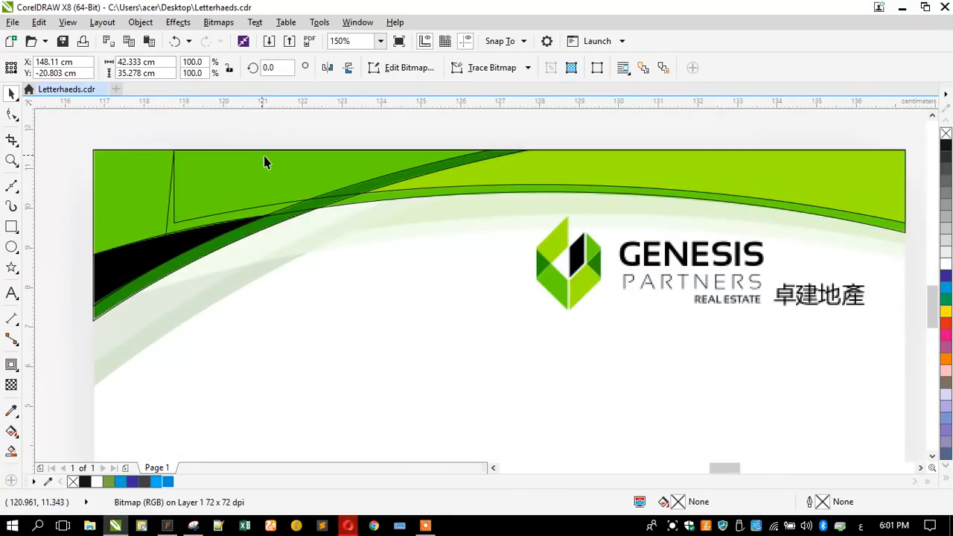
left_click(10, 411)
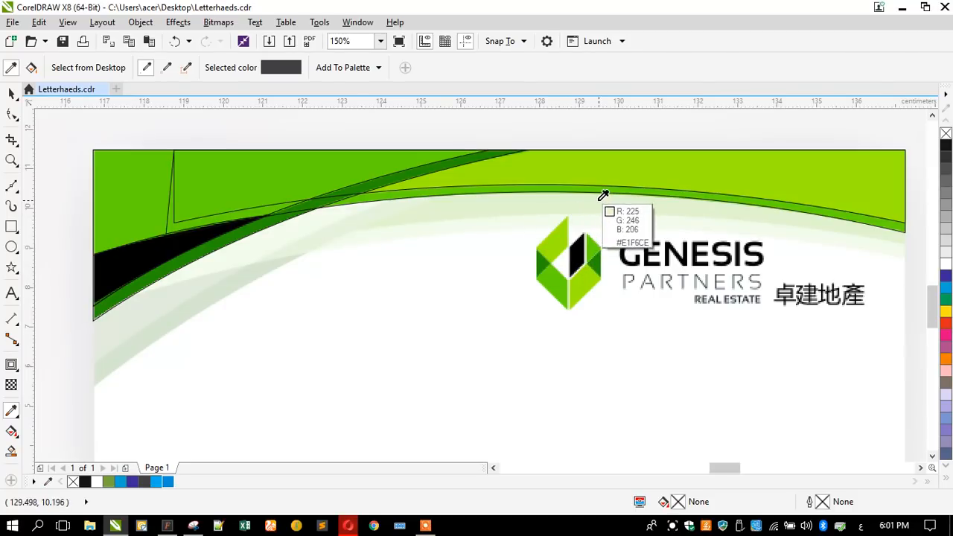
left_click(812, 206)
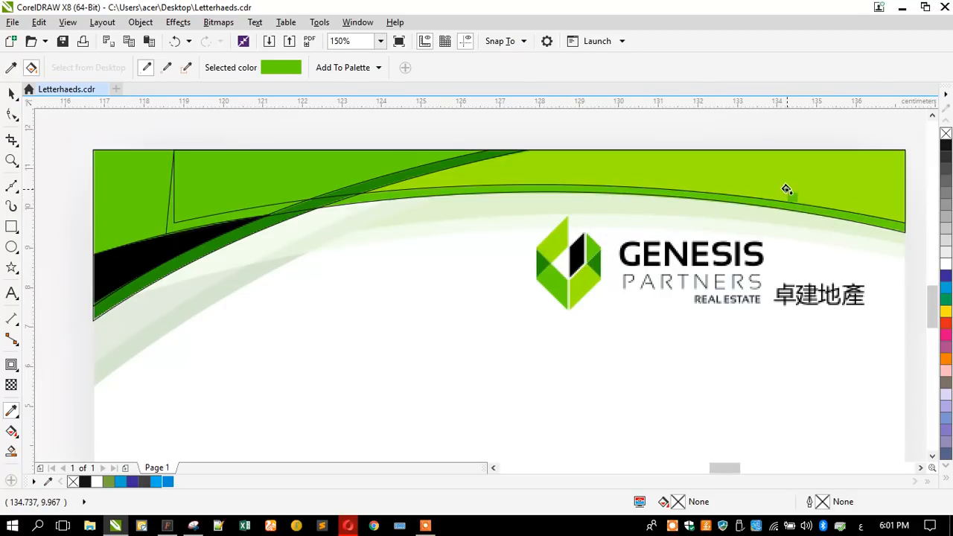
left_click(786, 189)
key("space")
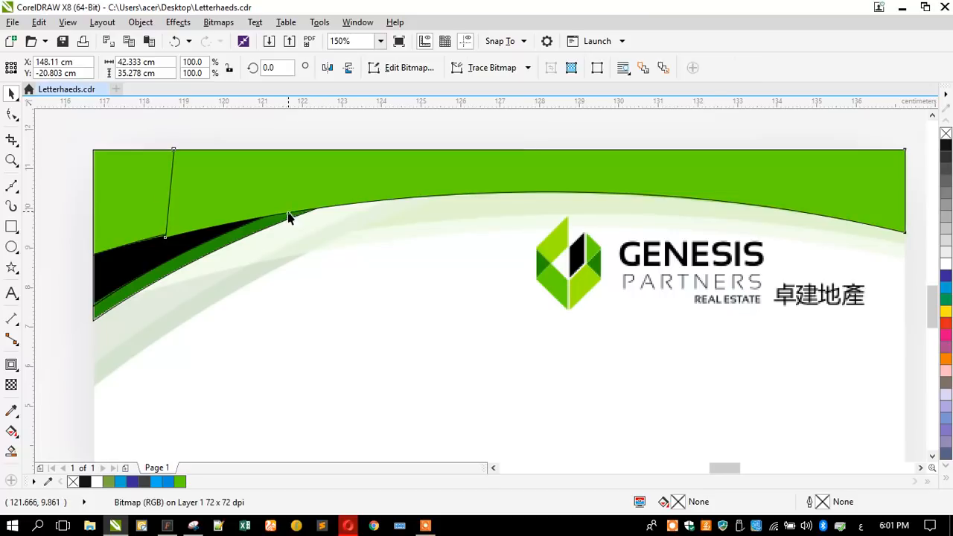
left_click(289, 210)
key("shift+Page_Down")
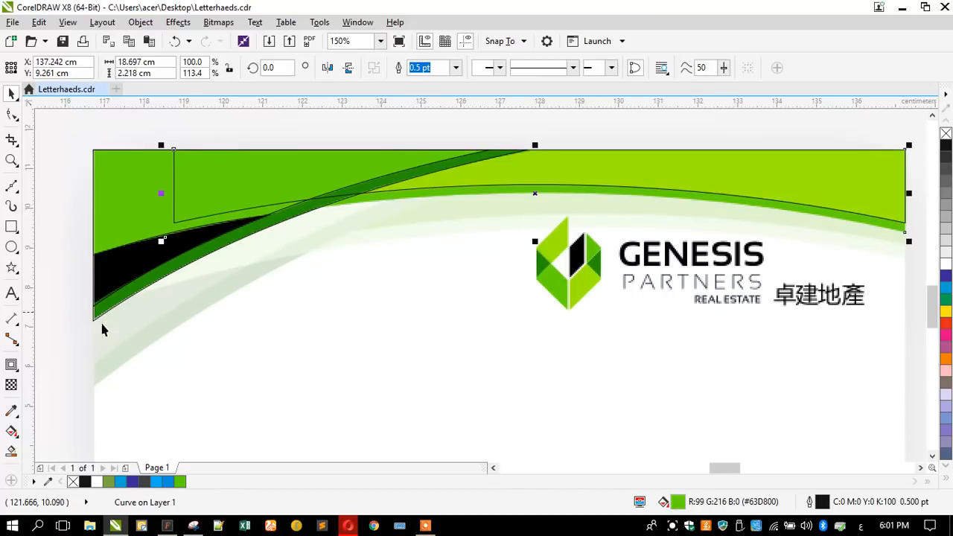
Step: Fill the smaller band shape with the light green sampled from the reference header
left_click(11, 411)
left_click(819, 171)
left_click(758, 171)
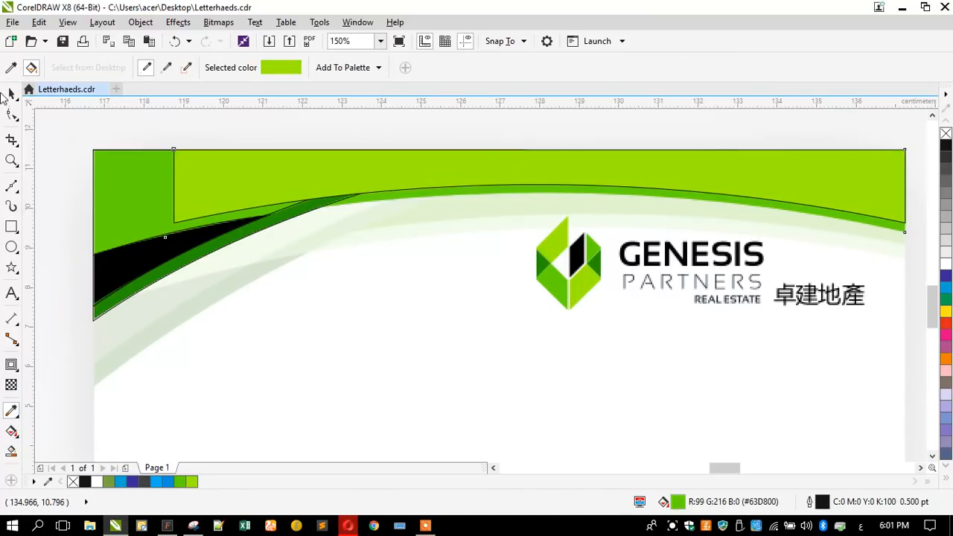
left_click(11, 95)
Step: Move the five traced header shapes together to the empty area directly above the reference image
scroll(430, 198, "down", 2)
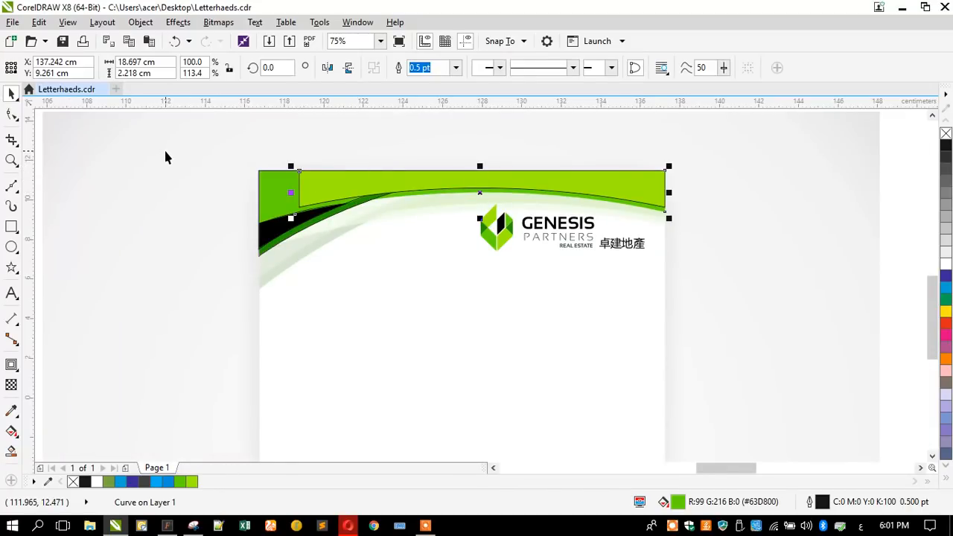
left_click(170, 172)
scroll(451, 193, "down", 2)
left_click_drag(171, 153, 645, 287)
left_click_drag(449, 202, 443, 130)
scroll(422, 228, "down", 2)
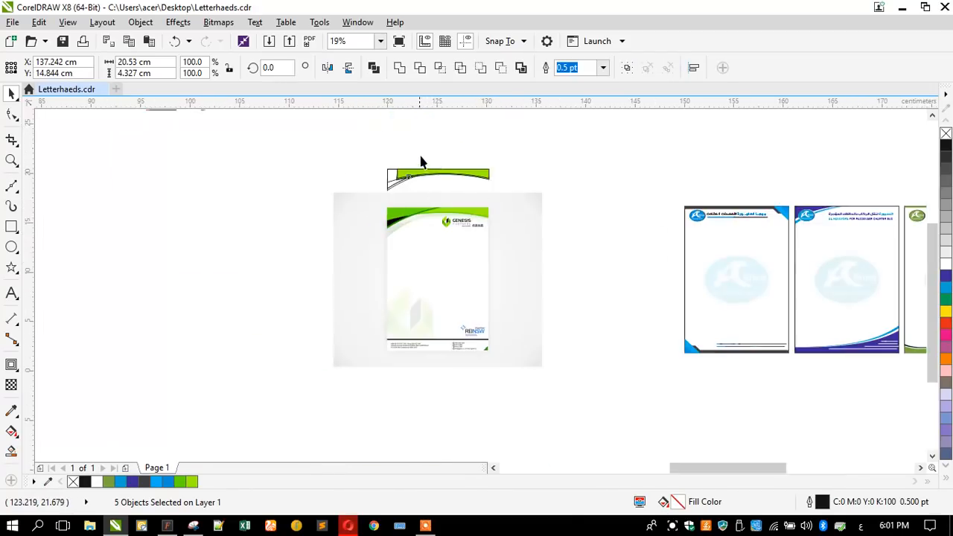
scroll(421, 162, "up", 2)
left_click(224, 212)
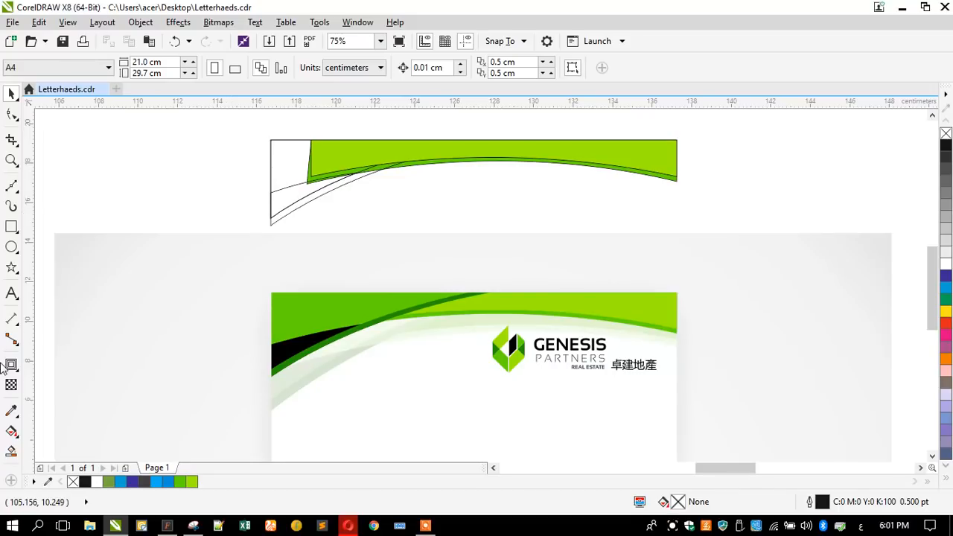
Step: Fill the larger corner shape with the dark green sampled from the reference swoosh
left_click(11, 411)
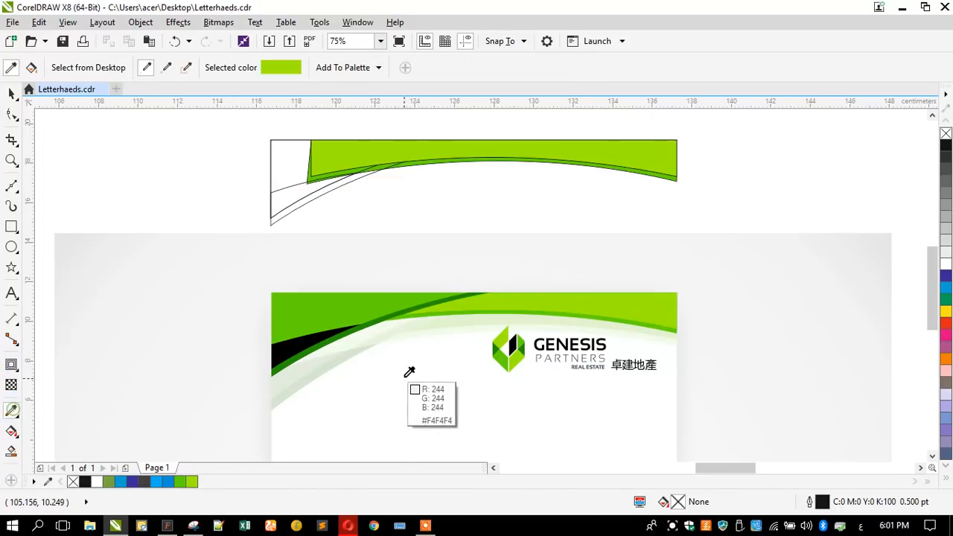
left_click(385, 315)
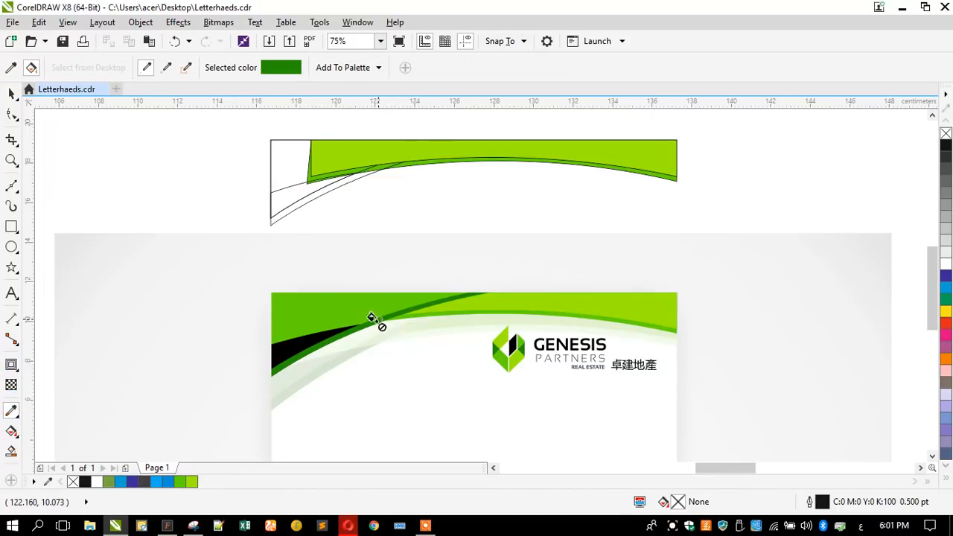
scroll(291, 208, "up", 2)
left_click(294, 215)
scroll(291, 213, "down", 2)
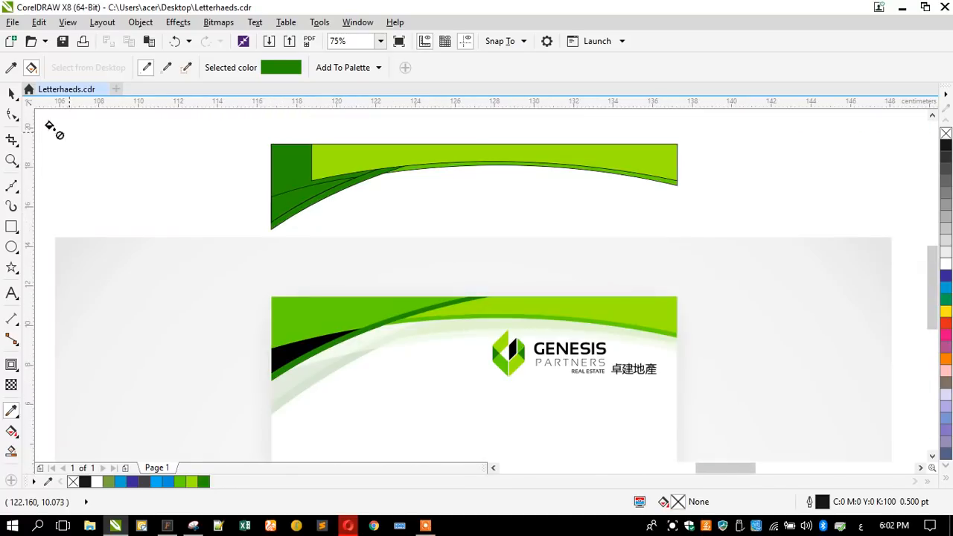
Step: Fill the smaller corner shape with the medium green (#63D800) sampled from the reference header's corner
left_click(11, 67)
scroll(335, 295, "up", 2)
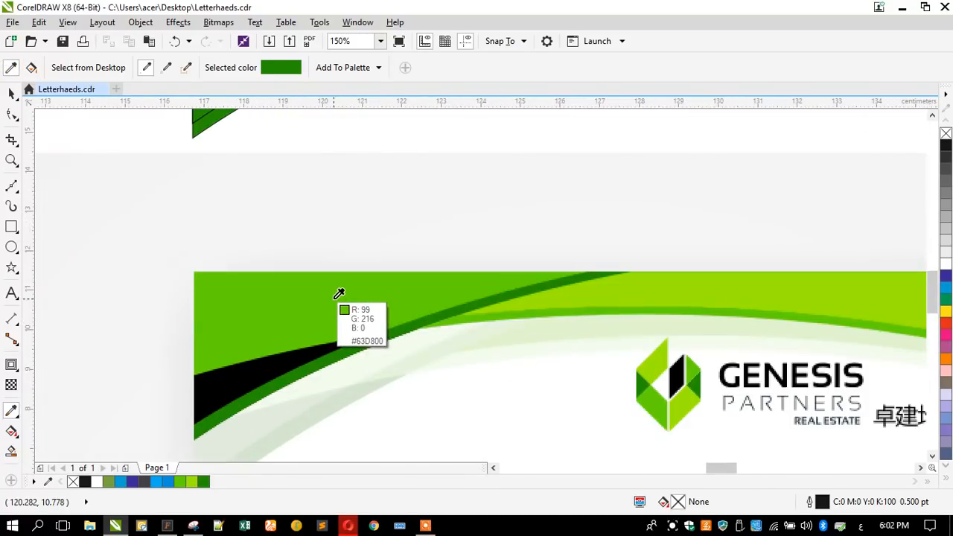
left_click(339, 295)
scroll(335, 298, "down", 4)
scroll(302, 249, "up", 2)
left_click(300, 242)
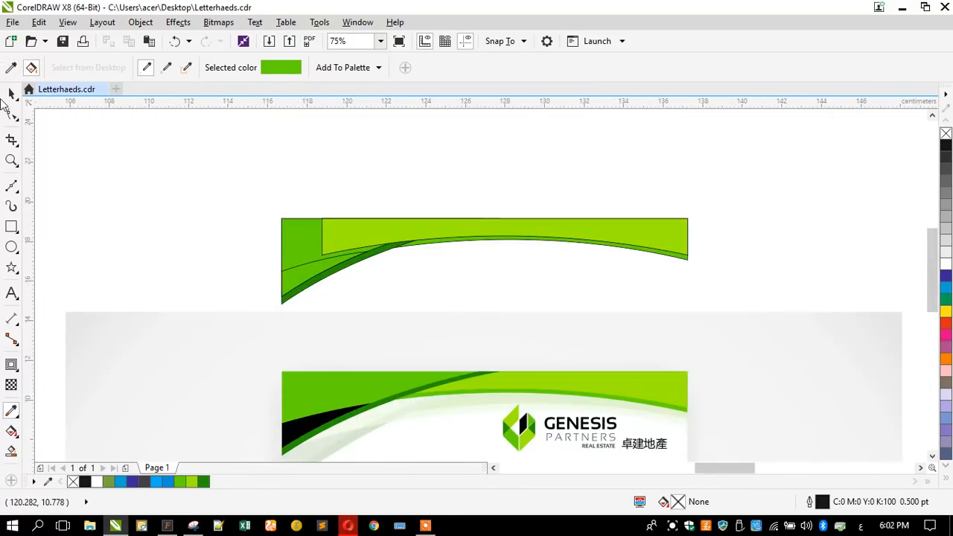
Step: Fill the wedge shape with the black sampled from the reference's wedge
left_click(10, 69)
scroll(298, 336, "down", 2)
scroll(288, 315, "up", 2)
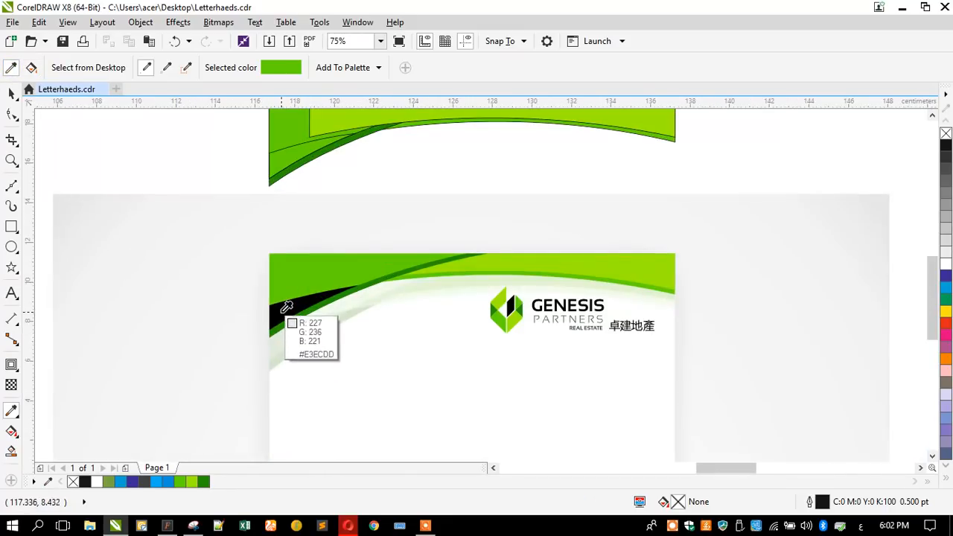
left_click(281, 311)
scroll(277, 167, "up", 2)
left_click(284, 174)
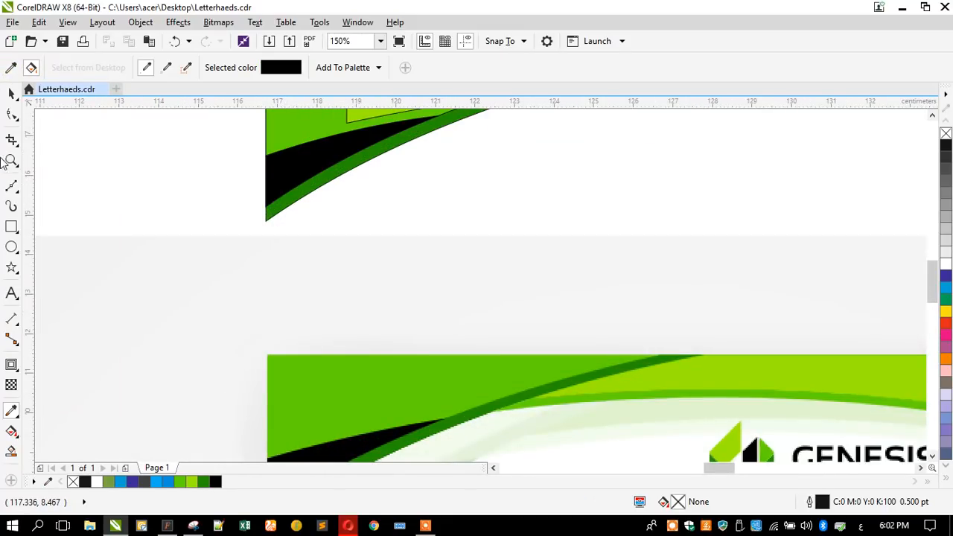
left_click(11, 93)
Step: Rearrange the stacking order so that both band shapes lie behind the corner shapes
scroll(283, 256, "down", 2)
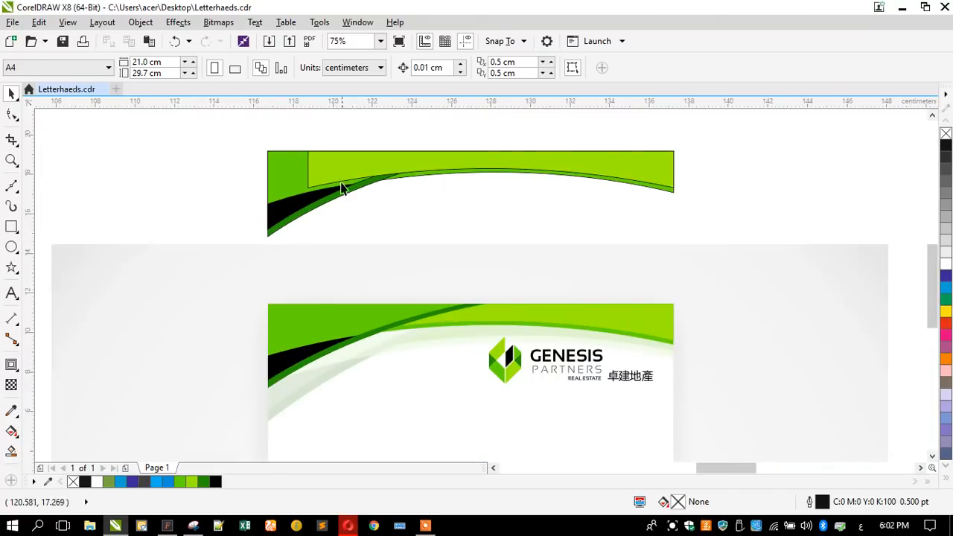
left_click(345, 172)
left_click(452, 198)
left_click(516, 174)
Step: Remove the outlines from all five header shapes and group them
left_click_drag(249, 143, 692, 252)
right_click(946, 134)
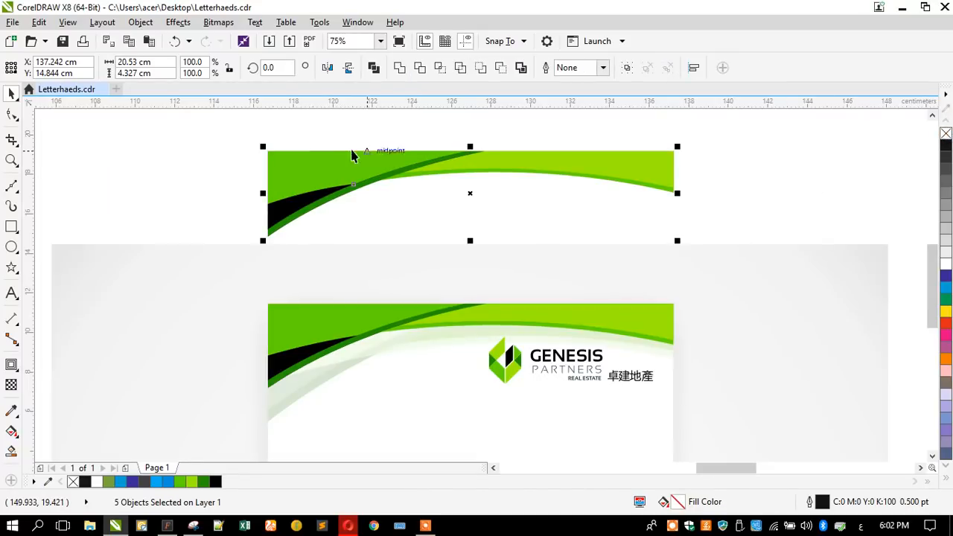
key("ctrl+g")
Step: Move the header group back down onto the reference page's header
left_click_drag(345, 191, 372, 357)
left_click_drag(364, 340, 364, 337)
scroll(345, 232, "down", 2)
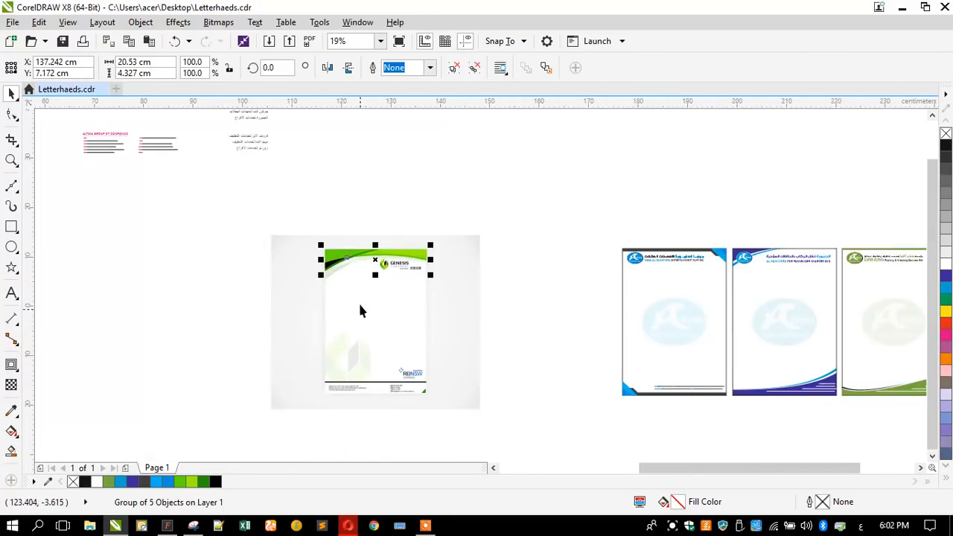
scroll(360, 311, "up", 2)
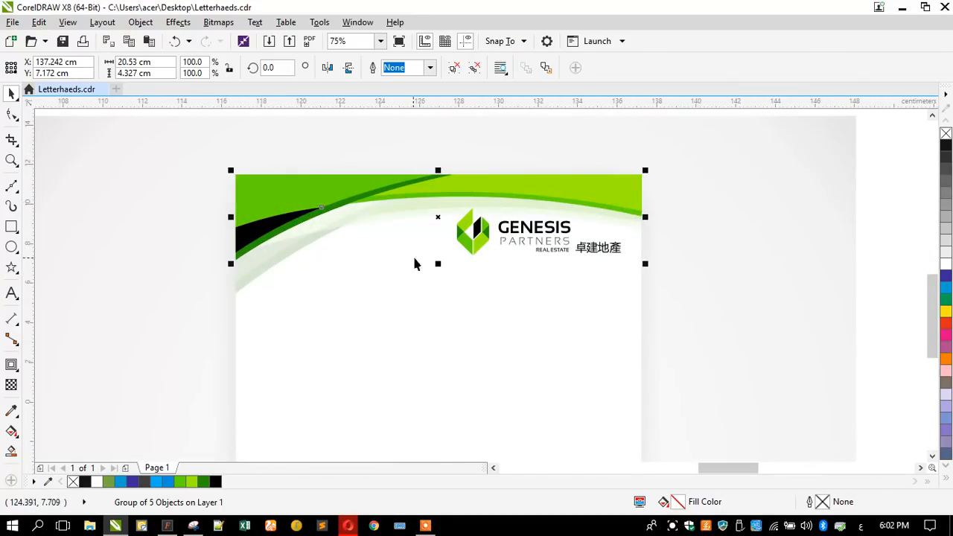
Step: Add a copy of the header group slightly below the original and stretch the copy vertically to 118.7%
left_click_drag(438, 264, 430, 308)
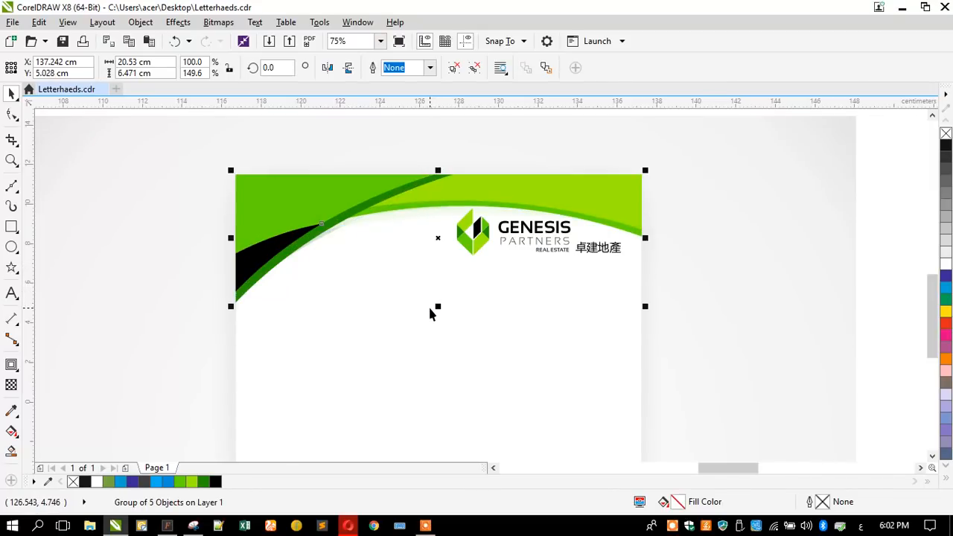
key("ctrl+z")
mouse_move(330, 217)
left_mouse_down()
mouse_move(330, 200)
mouse_move(329, 215)
left_mouse_up()
left_click_drag(437, 283, 436, 297)
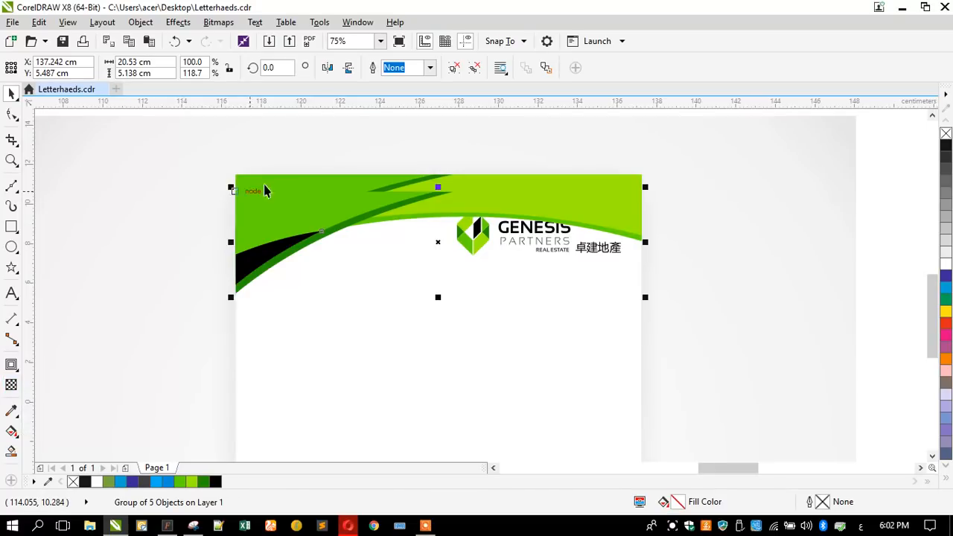
key("ctrl+z")
left_click(257, 242)
left_click(151, 196)
left_click(289, 181)
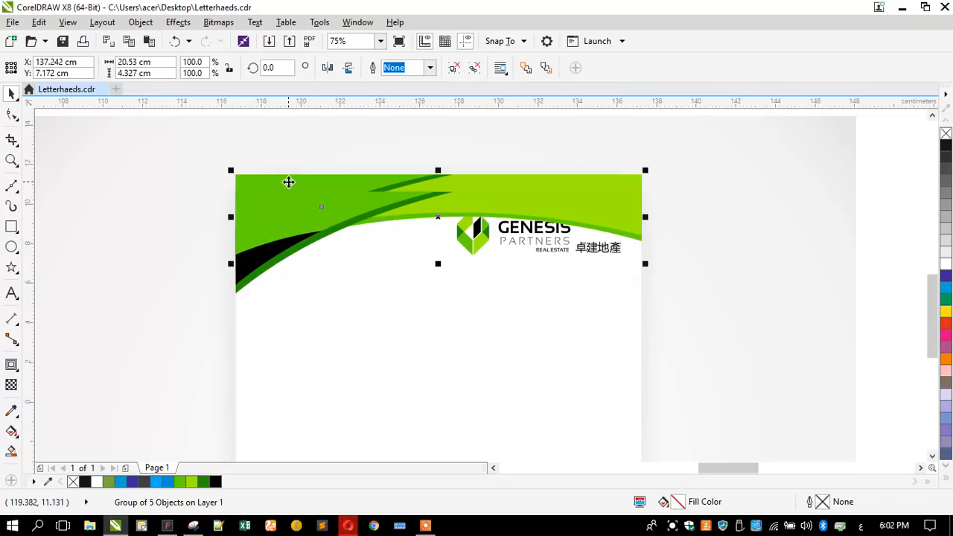
left_click(147, 209)
Step: Try a vertical fountain transparency and a 50% uniform transparency on the stretched header copy
left_click(266, 234)
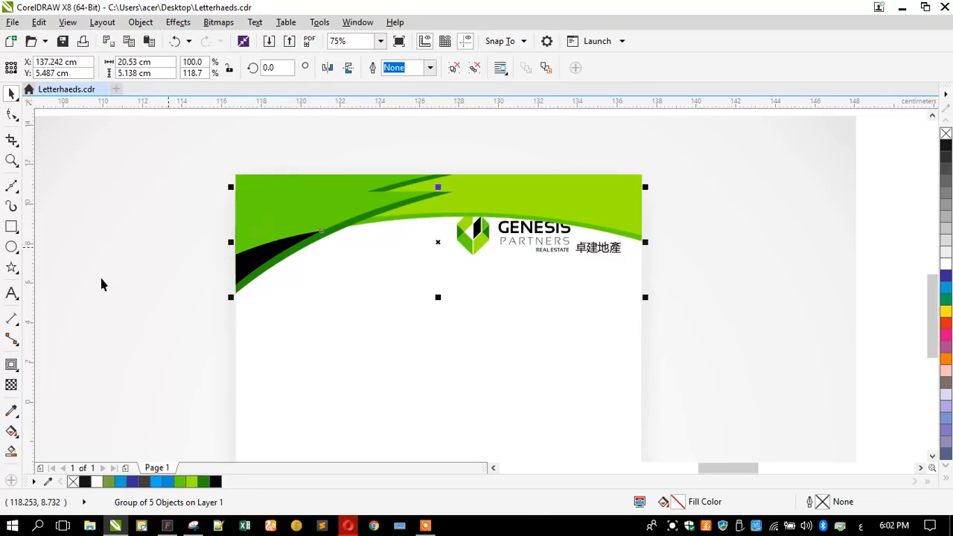
left_click(12, 386)
left_click_drag(414, 147, 414, 280)
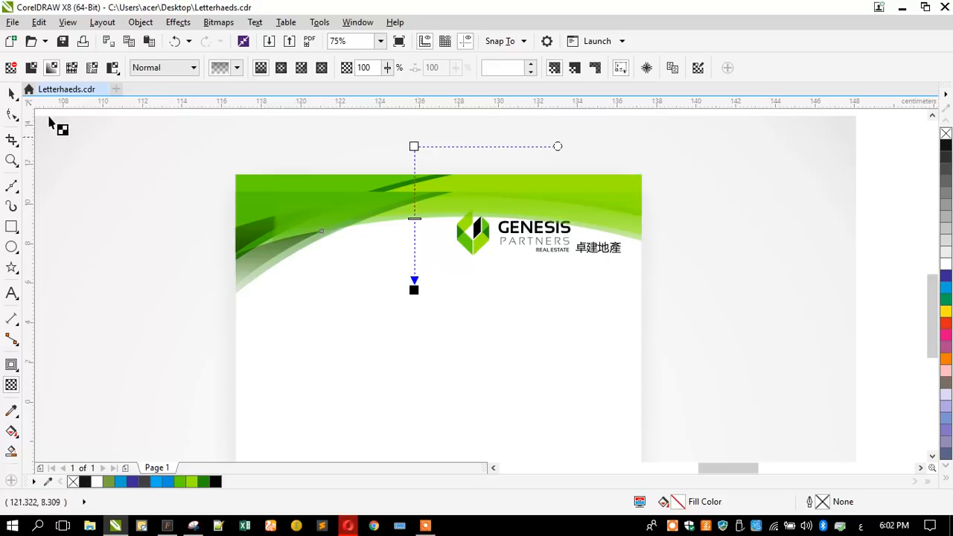
left_click(30, 68)
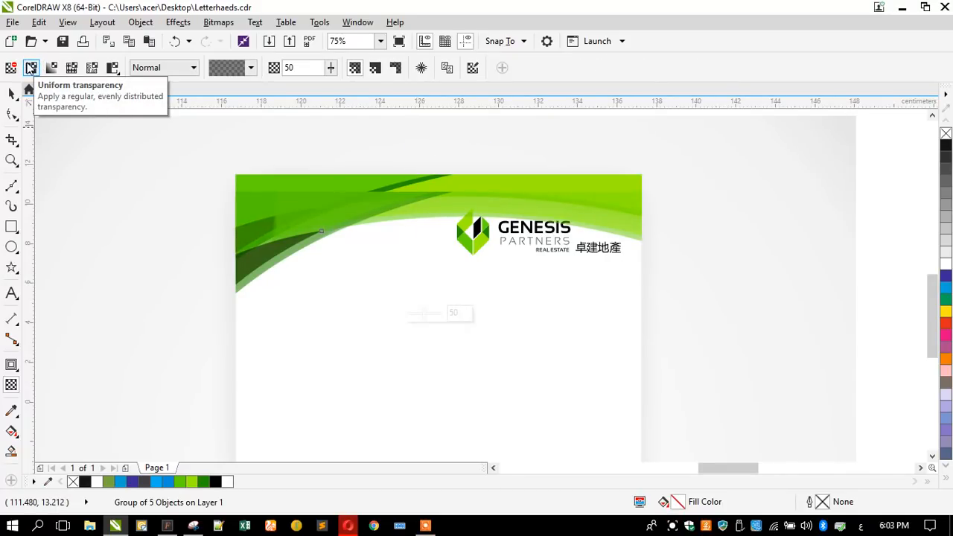
key("ctrl+z")
key("ctrl+z")
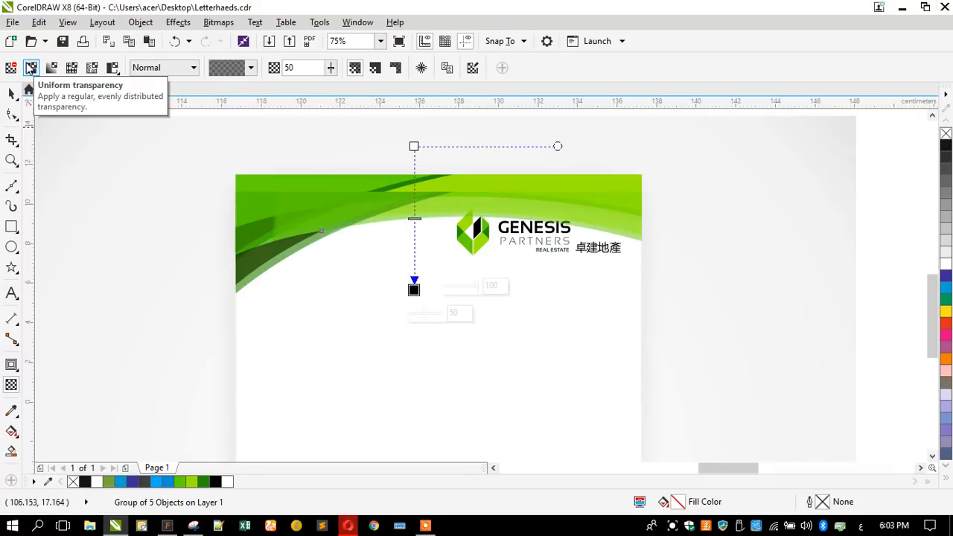
left_click(11, 93)
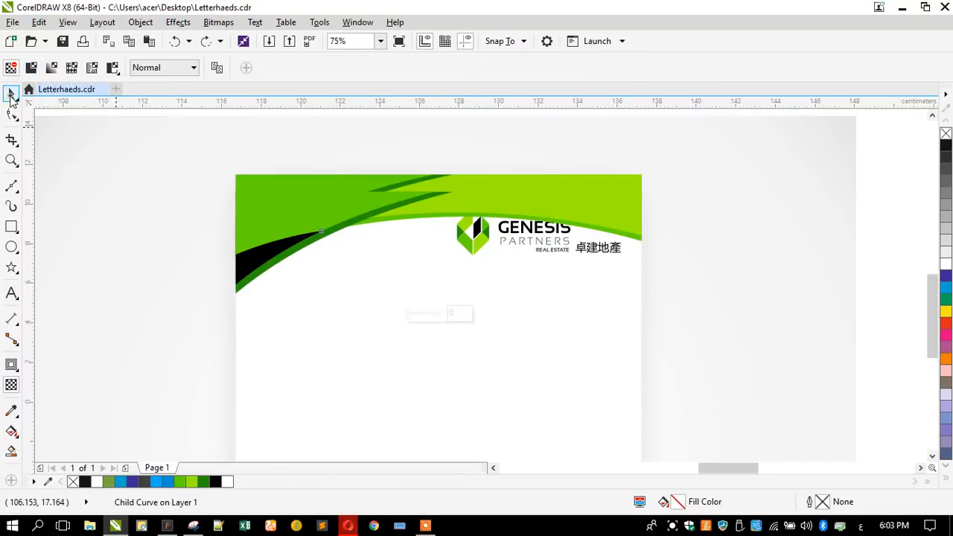
Step: Draw a rectangle about 20.53 cm wide over the stretched header copy and extend it down to about 5.138 cm high
left_click(70, 191)
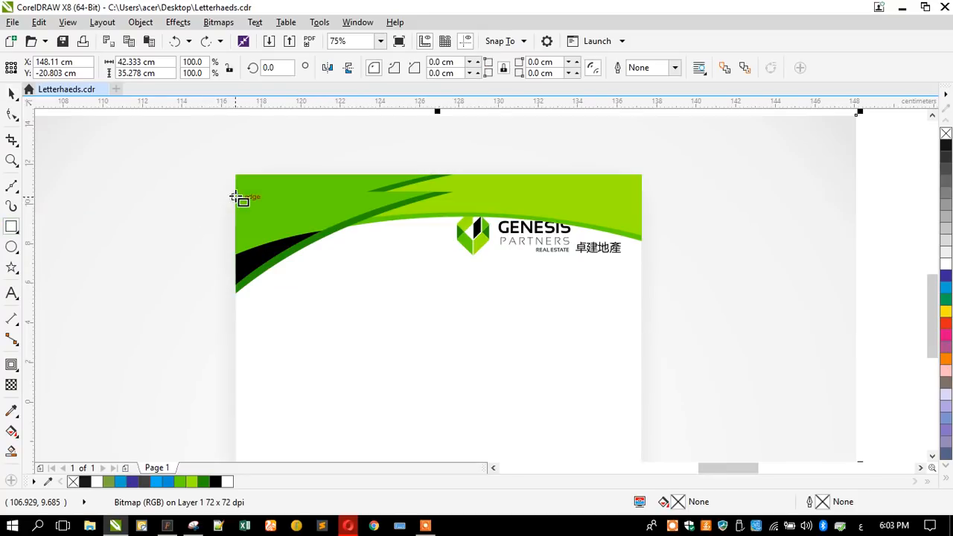
left_click_drag(236, 192, 640, 240)
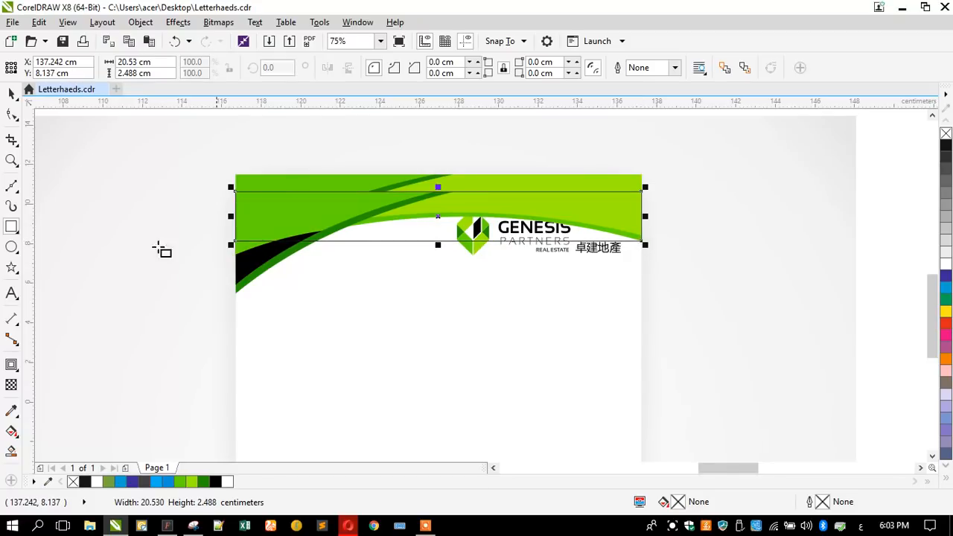
left_click(11, 94)
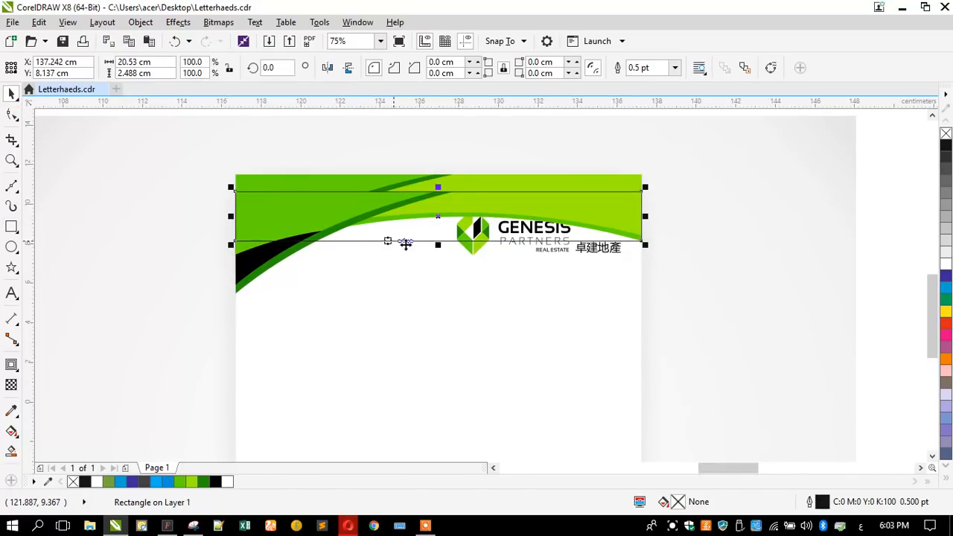
left_click_drag(439, 249, 239, 304)
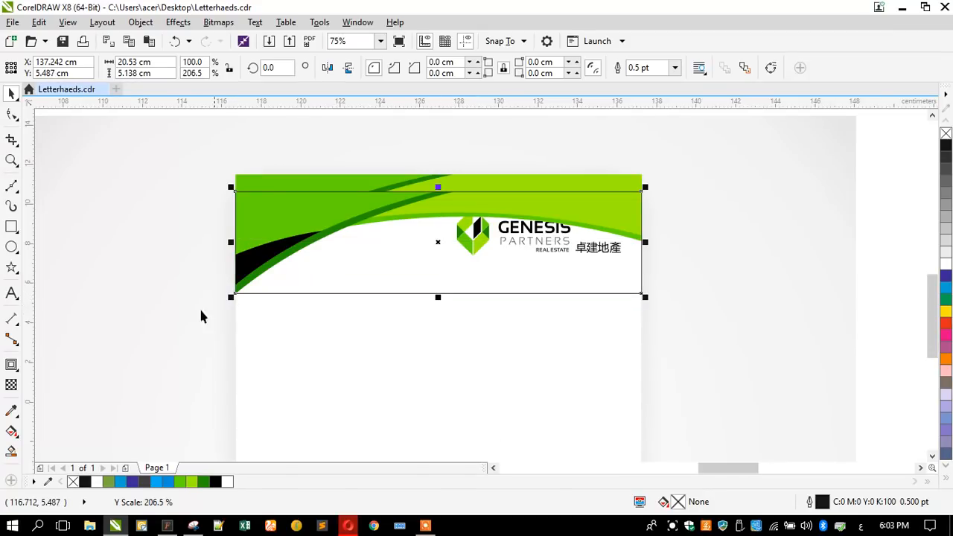
Step: Fill the covering rectangle with white, give it a uniform transparency of 8, and remove its outline
left_click(11, 385)
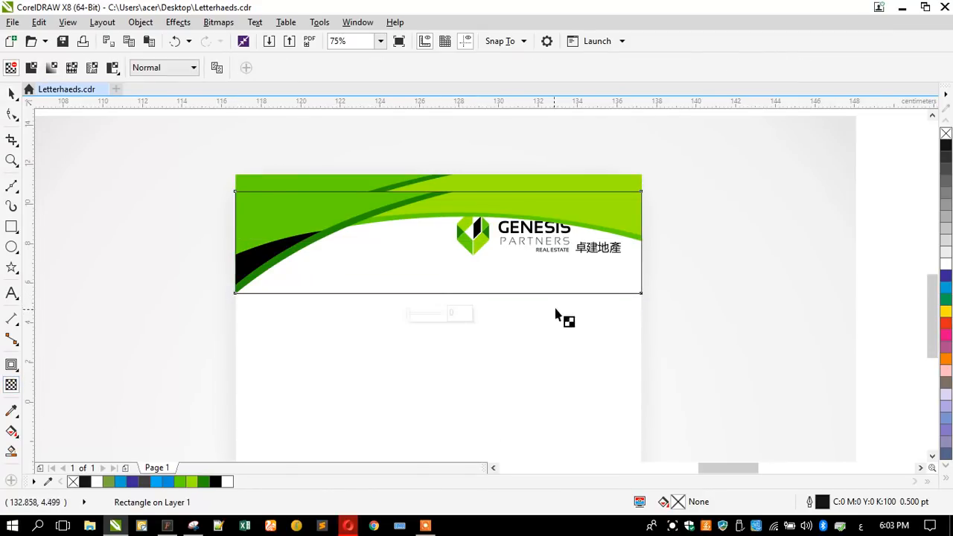
left_click(945, 266)
left_click(31, 69)
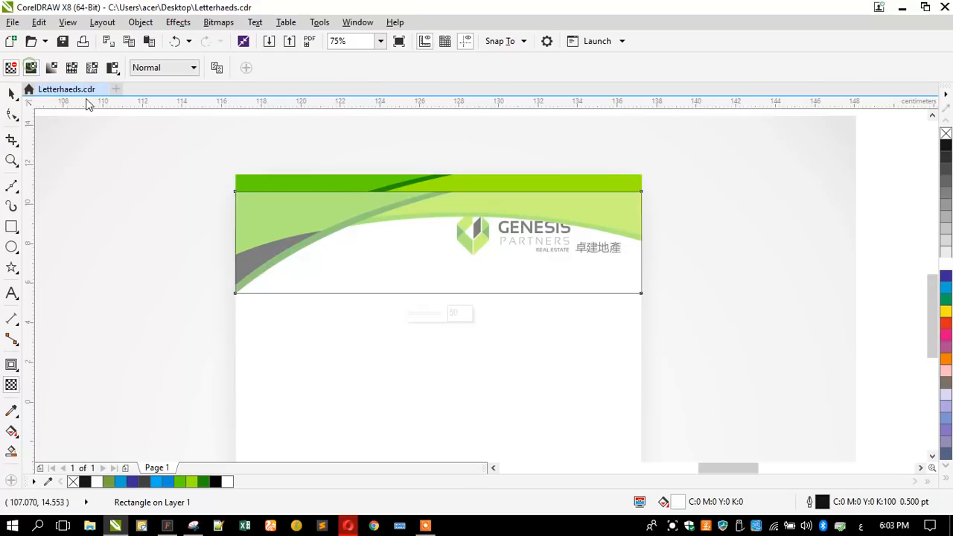
type("90")
key("Return")
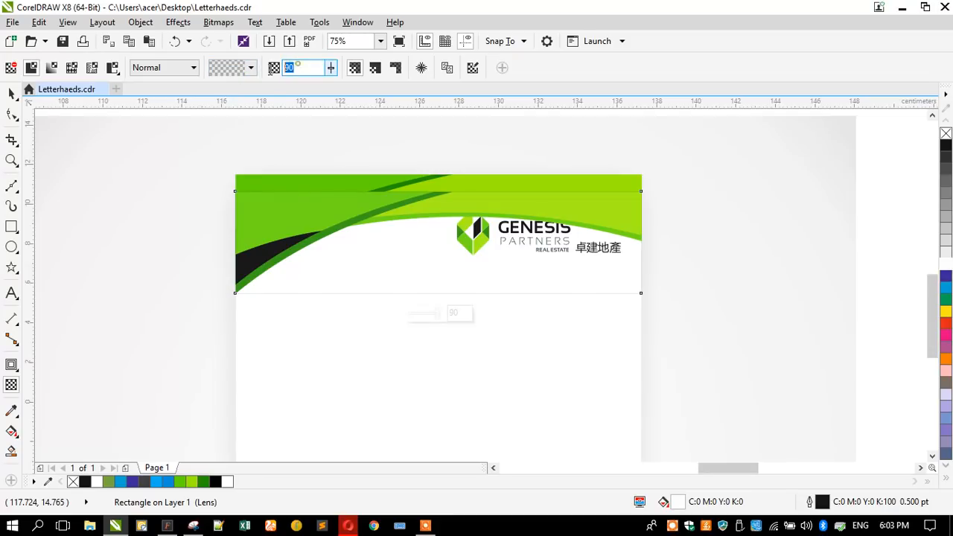
type("8")
key("Return")
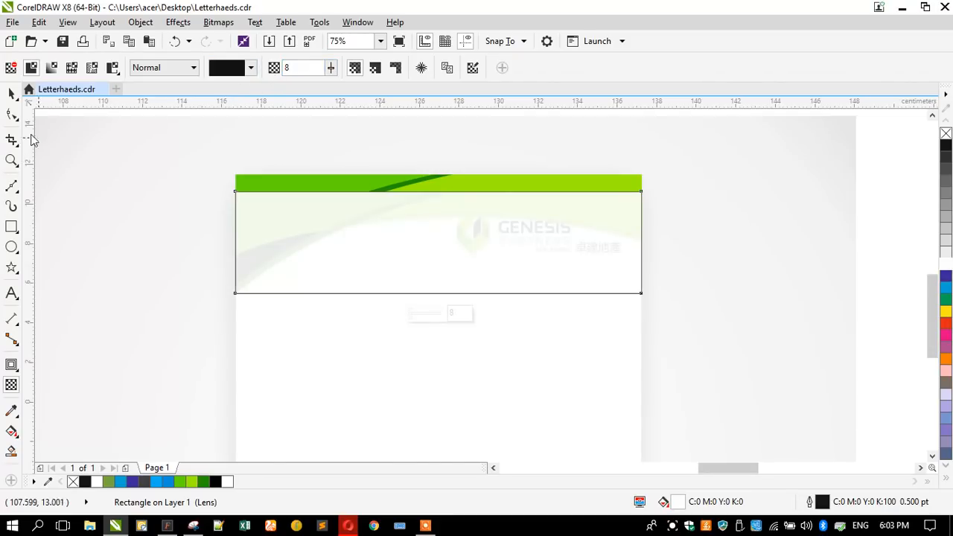
left_click(11, 95)
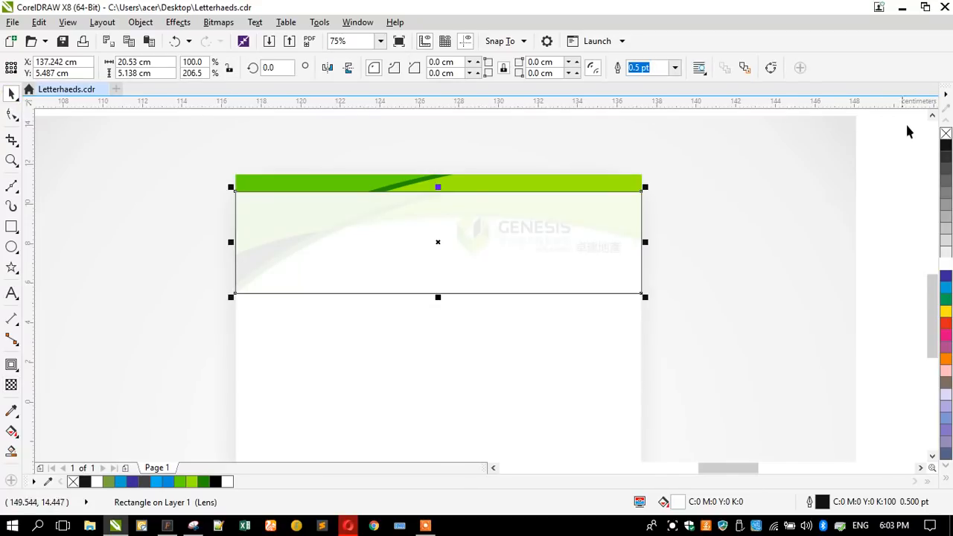
right_click(946, 134)
Step: Bring the original header group to the front and move all three header objects to the right of the reference page
left_click(523, 183)
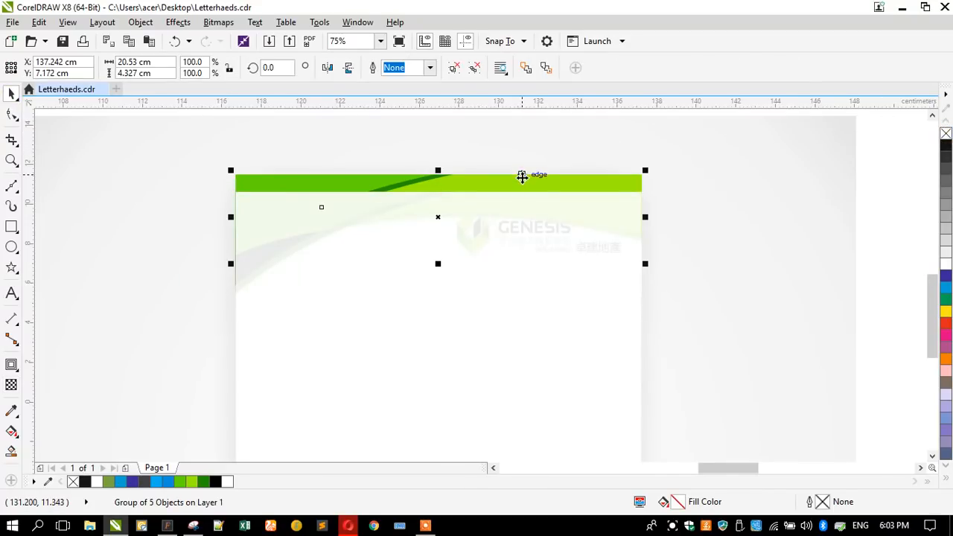
scroll(373, 274, "down", 2)
left_click_drag(276, 175, 514, 287)
left_click_drag(483, 240, 713, 230)
scroll(717, 228, "up", 2)
scroll(665, 222, "down", 2)
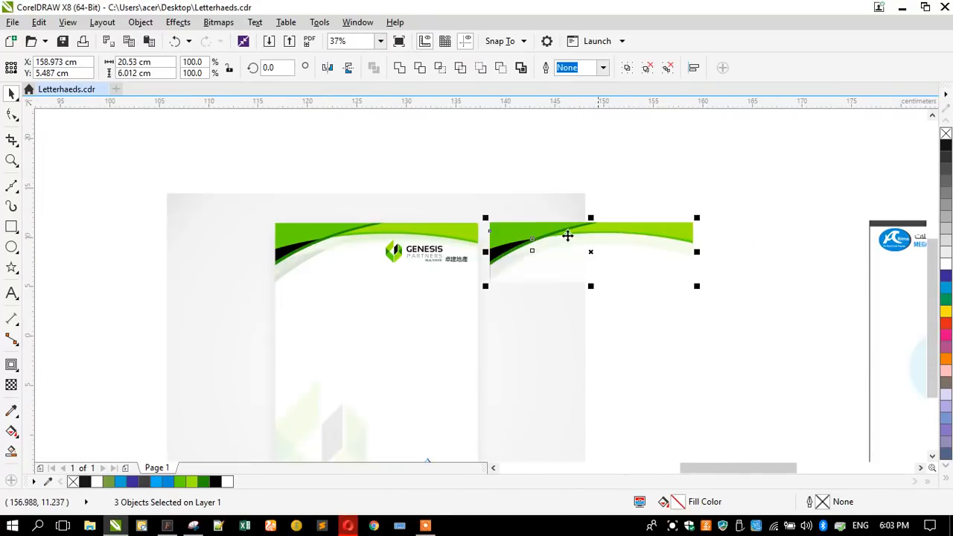
scroll(347, 257, "up", 2)
left_click(85, 254)
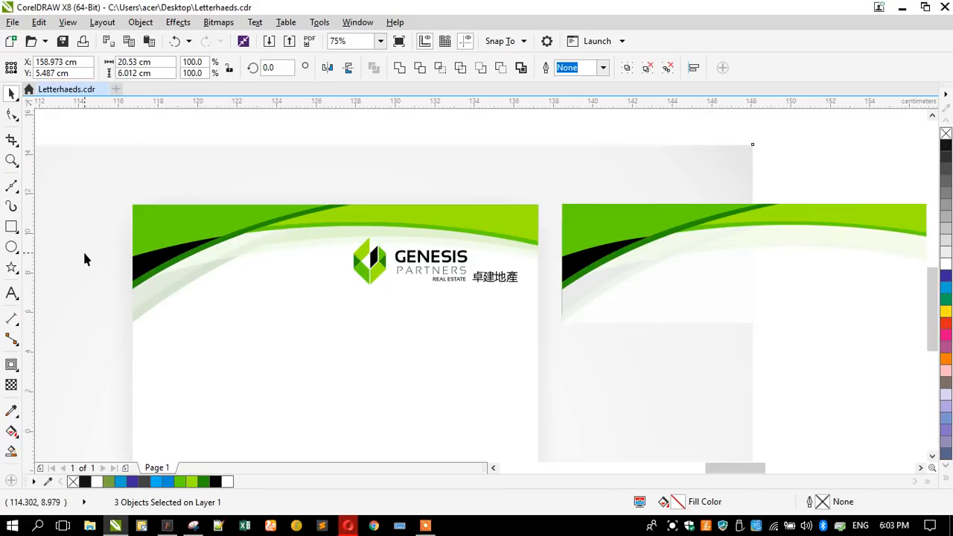
Step: Set the uniform transparency of the white covering rectangle to 11
left_click(604, 283)
left_click(11, 384)
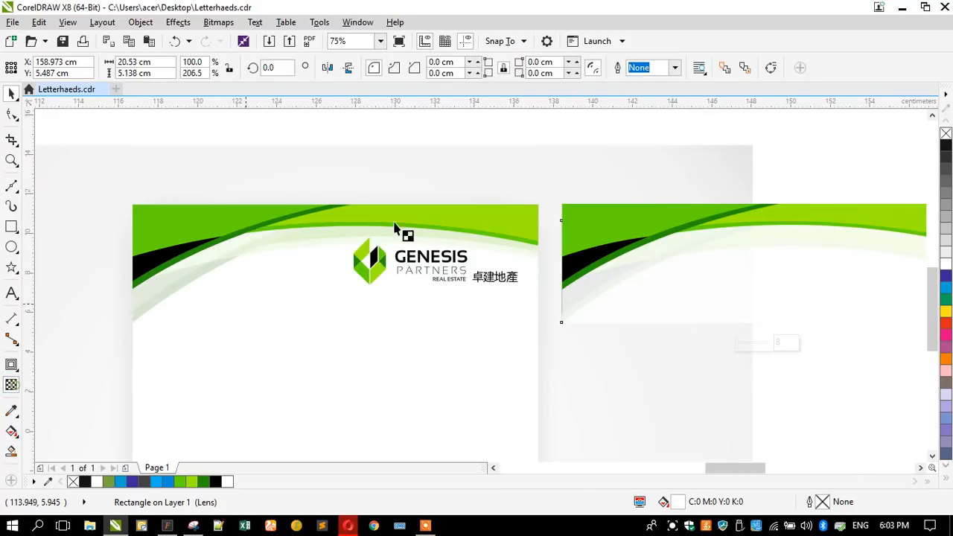
left_click(299, 67)
type("11")
key("Return")
left_click(12, 93)
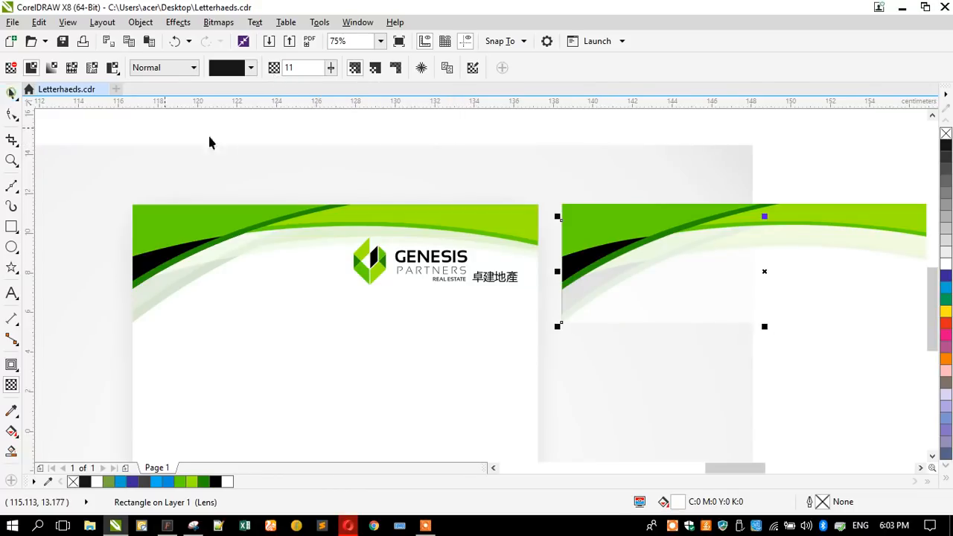
Step: Move the reference image about 20 cm to the left and group the three header objects
scroll(303, 153, "down", 2)
left_click_drag(316, 169, 218, 169)
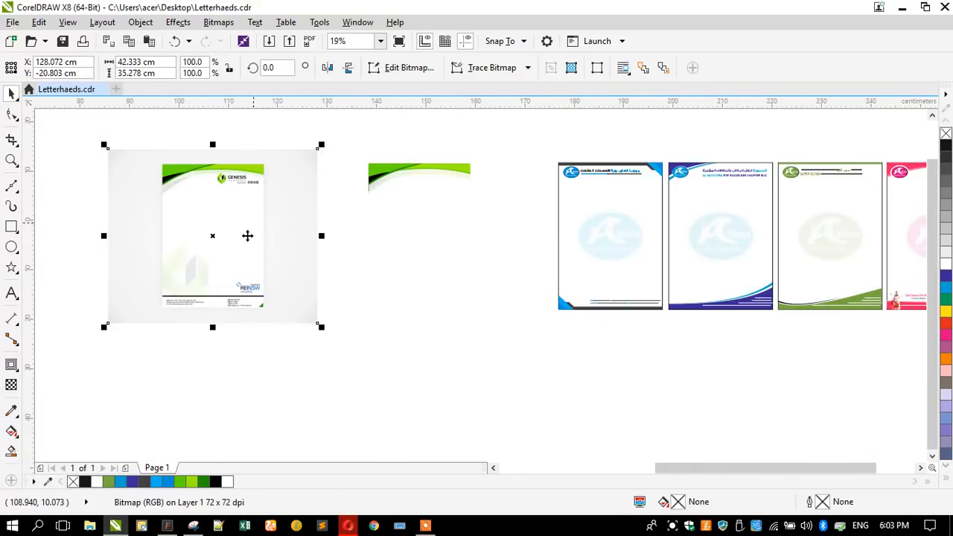
left_click_drag(503, 134, 325, 257)
key("ctrl+g")
Step: Place a blank A4 page rectangle beside the first letterhead and align the header group to its top and right edges
left_click(559, 206)
left_click_drag(564, 206, 451, 210)
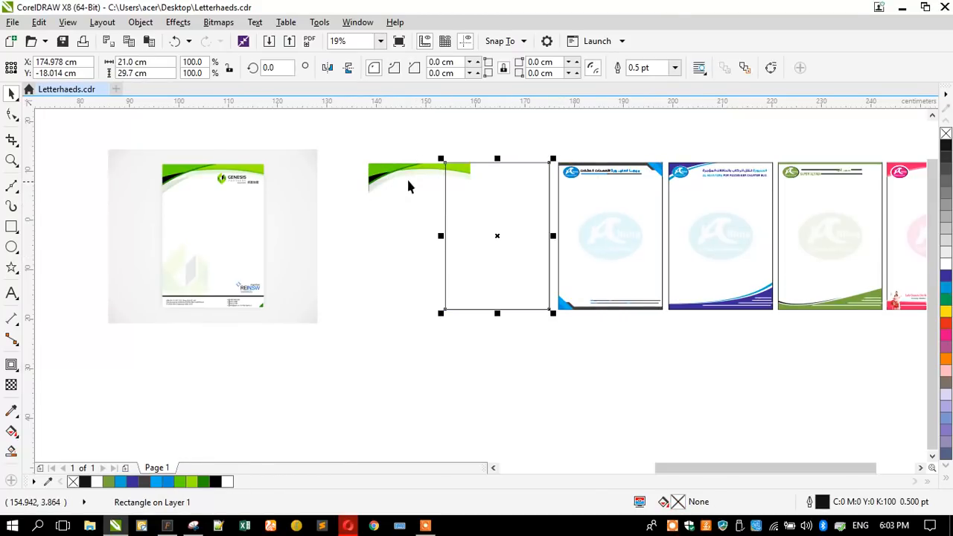
left_click(406, 177, "shift")
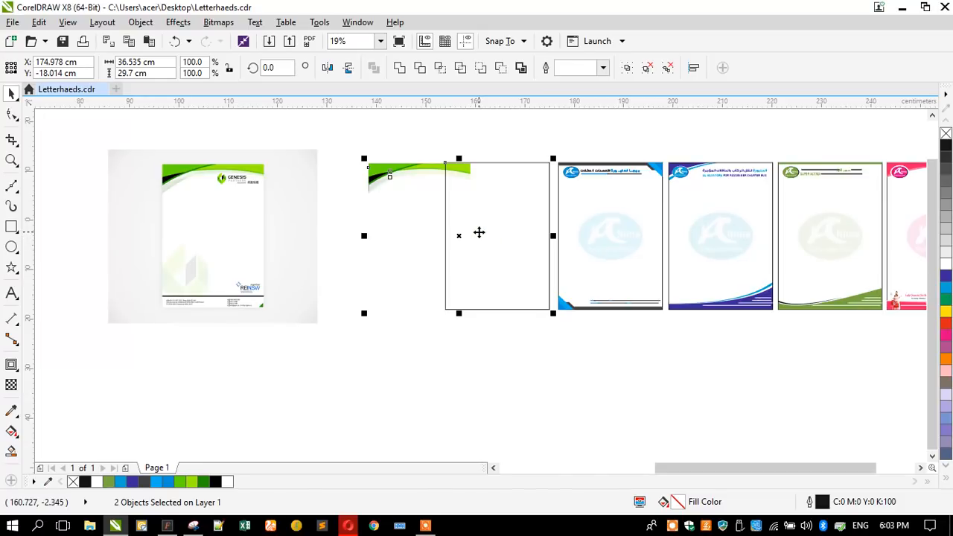
key("t")
key("r")
left_click(414, 204)
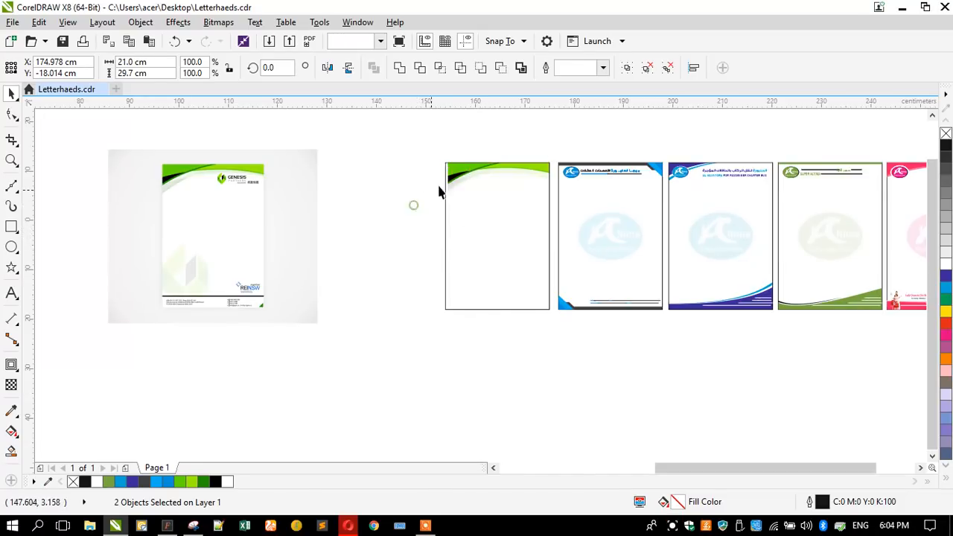
Step: Stretch the header group leftward to the page's left edge, making it 21.0 cm wide
left_click(470, 172)
scroll(510, 149, "up", 3)
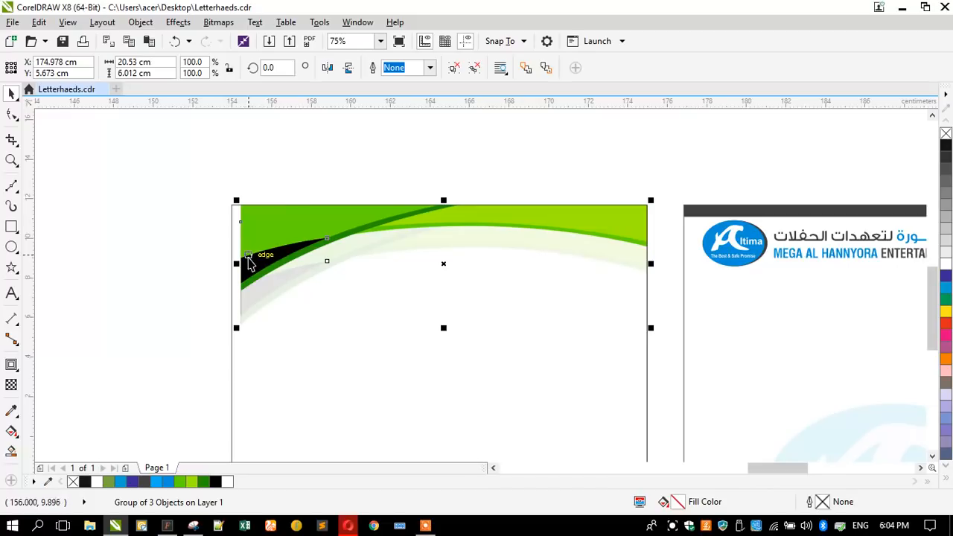
left_click_drag(240, 262, 232, 263)
left_click(192, 181)
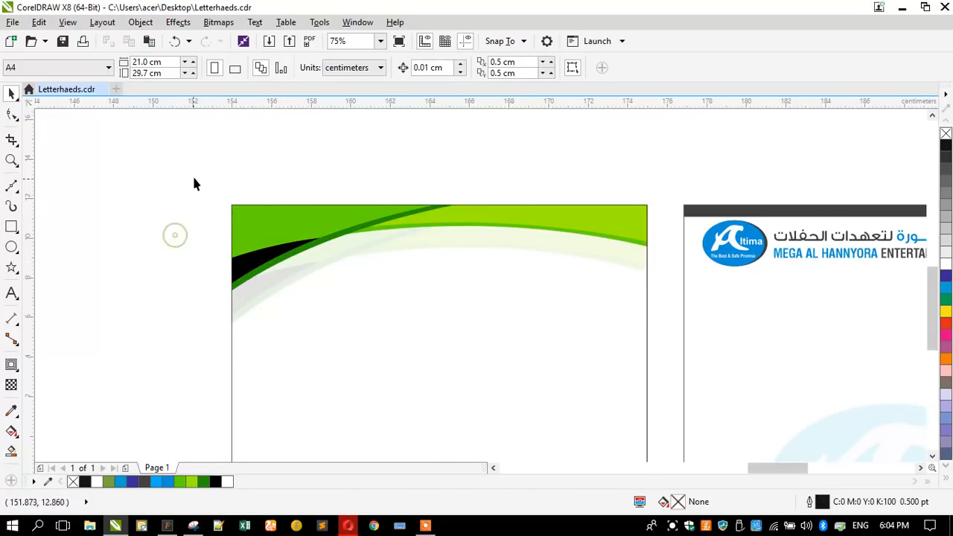
Step: Copy the logo and bilingual title from the Mega Al Hannyora letterhead onto the new page's header
scroll(200, 176, "down", 2)
scroll(199, 177, "down", 1)
scroll(328, 180, "up", 1)
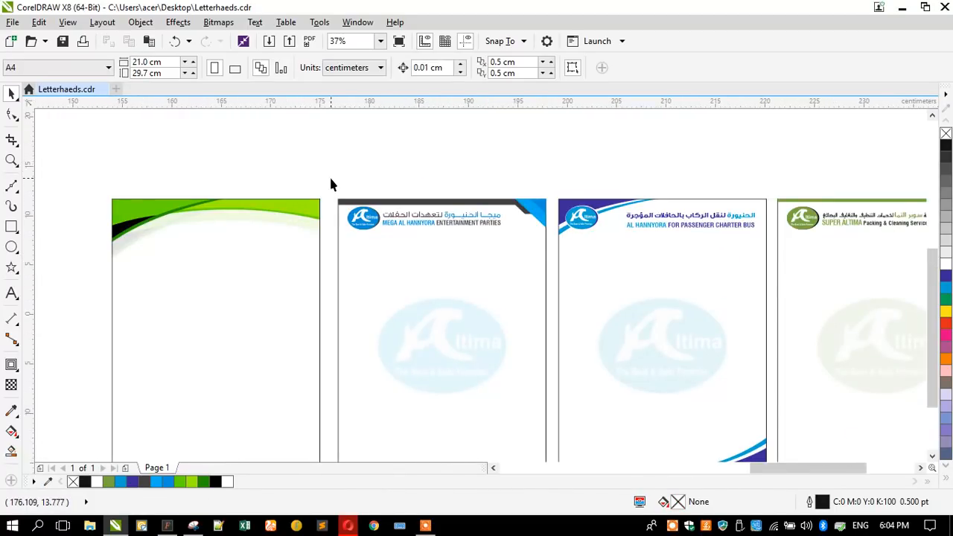
left_click_drag(336, 180, 121, 230)
left_click(75, 237)
Step: Shift the header group up about 0.55 cm and PowerClip it inside the new page rectangle
left_click(117, 235)
scroll(119, 235, "up", 1)
scroll(114, 220, "up", 1)
scroll(120, 230, "down", 2)
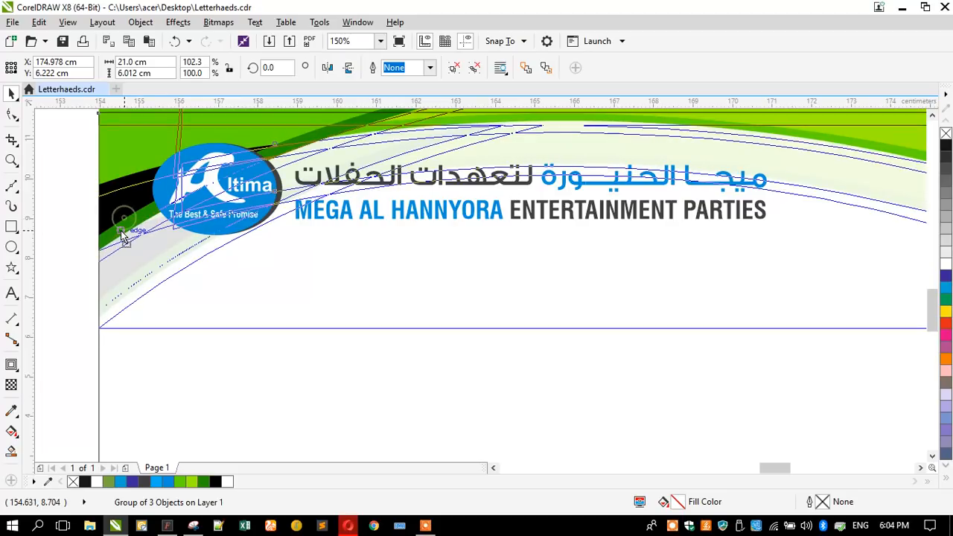
right_click(121, 230)
left_click(170, 155)
left_click(118, 348)
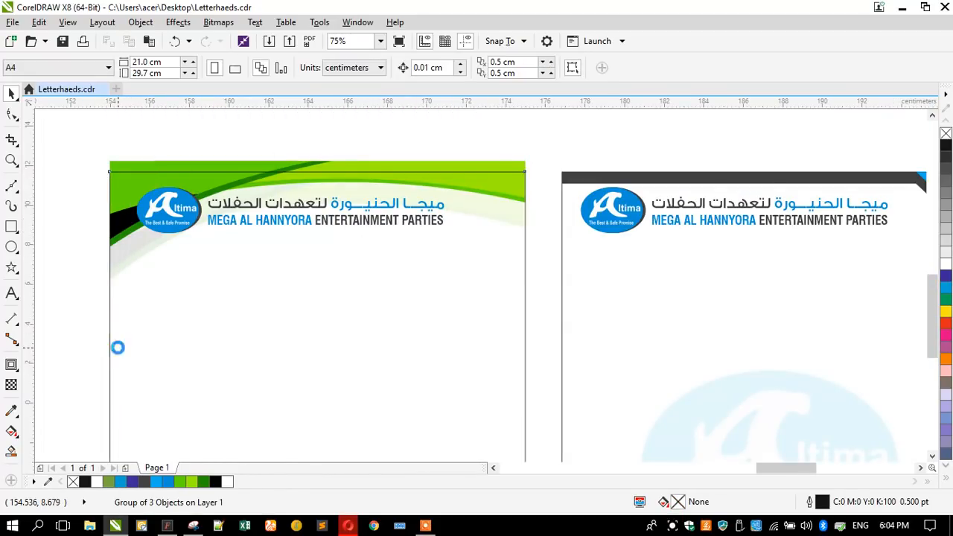
Step: Move the copied Altima logo slightly closer to the new page's left edge
left_click(74, 231)
left_click(173, 203)
left_click_drag(97, 154, 494, 268)
left_click_drag(82, 173, 213, 238)
scroll(167, 202, "up", 2)
left_click_drag(167, 202, 157, 210)
scroll(272, 206, "down", 2)
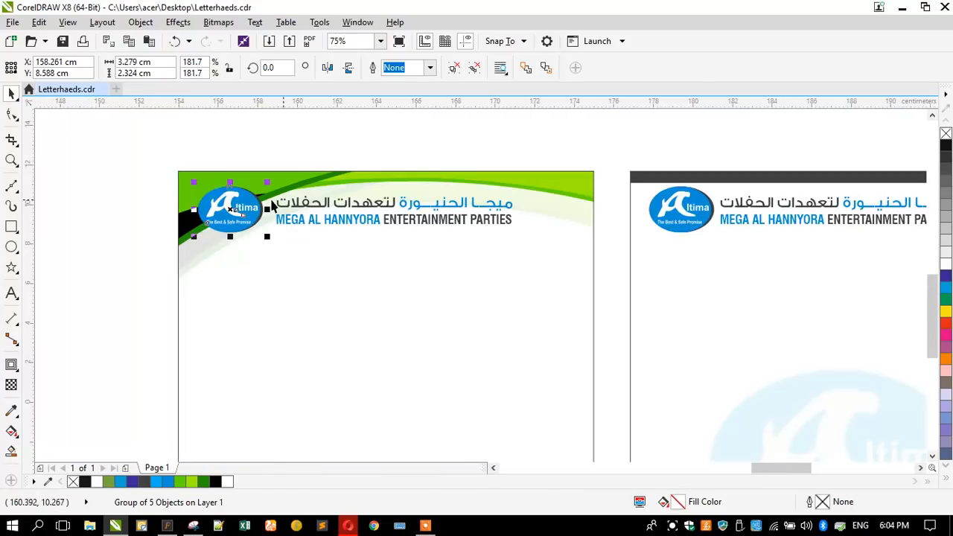
Step: Copy the white-bordered Altima logo from the purple passenger charter bus letterhead beside the new page and delete the borderless logo
left_click(149, 202)
scroll(292, 198, "down", 2)
left_click_drag(728, 193, 220, 219)
scroll(234, 167, "up", 2)
left_click_drag(225, 153, 339, 287)
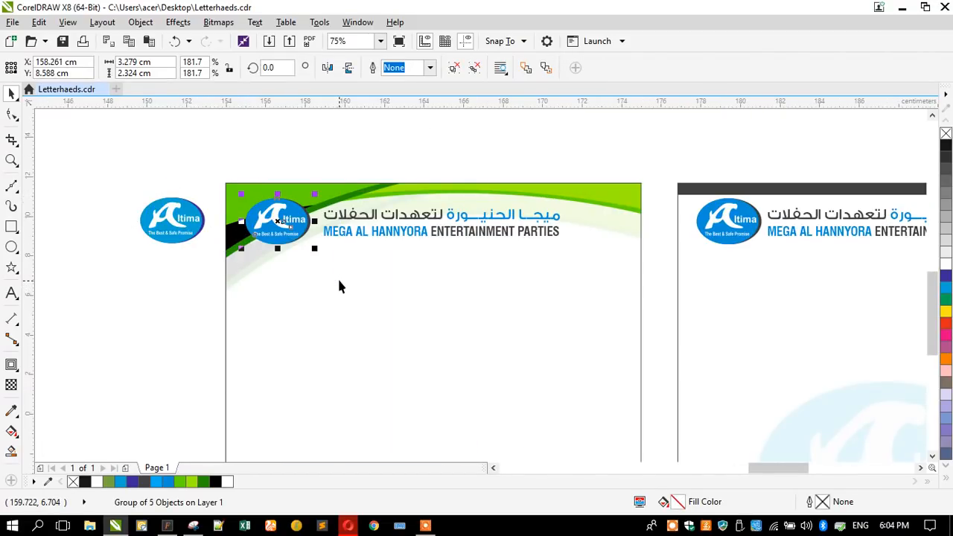
key("Delete")
Step: Move the white-bordered logo into the header's left corner and shift both title lines about 1 cm to the right
left_click_drag(123, 174, 230, 255)
left_click_drag(174, 237, 267, 238)
left_click_drag(302, 164, 602, 272)
left_click_drag(531, 218, 552, 219)
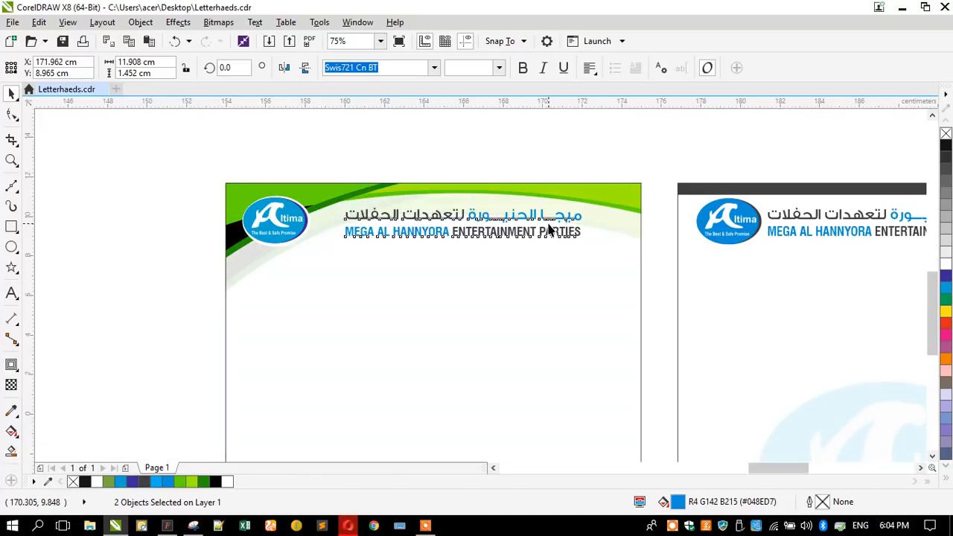
Step: Recolor the logo's purple crescent black and its blue oval green, using colors sampled from the header with the Color Eyedropper
left_click(145, 230)
scroll(317, 205, "up", 2)
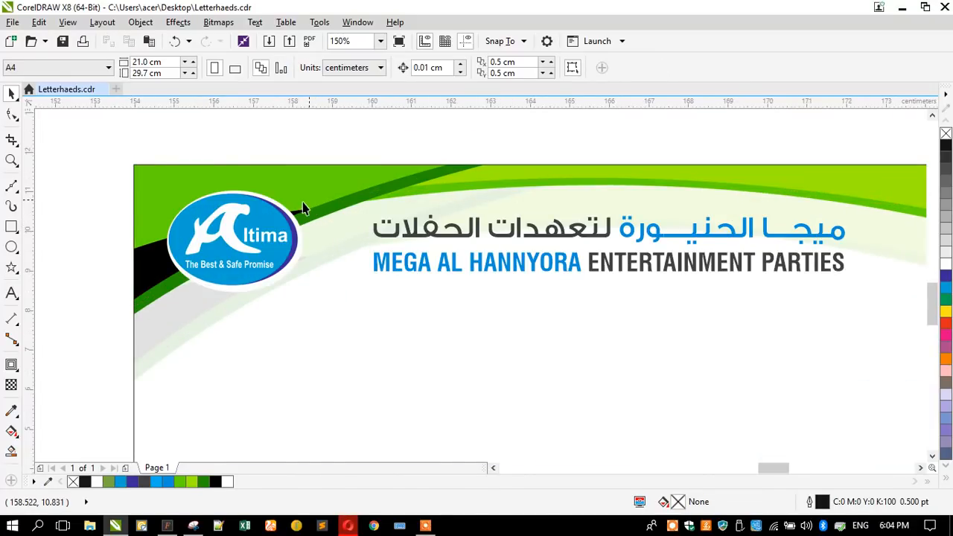
left_click(11, 410)
scroll(156, 255, "up", 2)
left_click(157, 255)
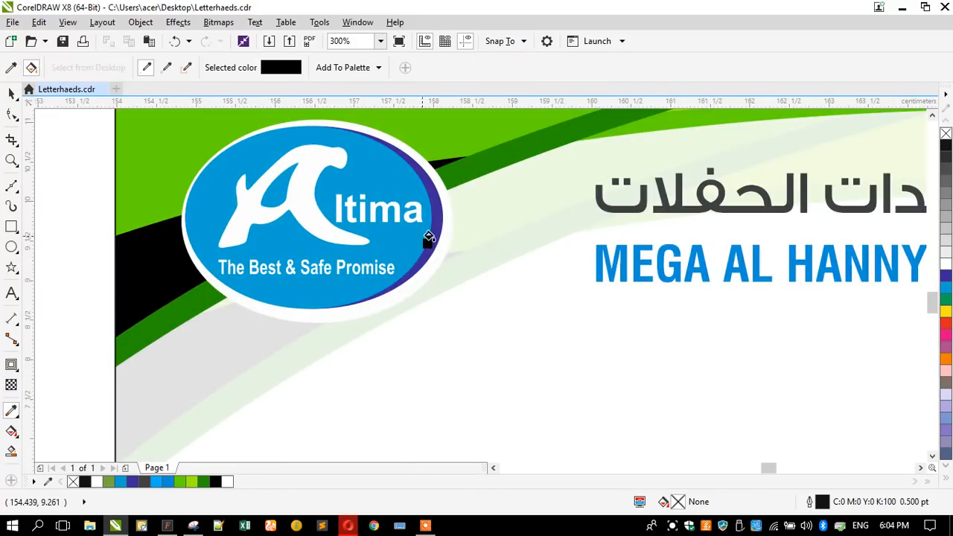
scroll(431, 235, "up", 4)
left_click(401, 237)
scroll(418, 288, "down", 4)
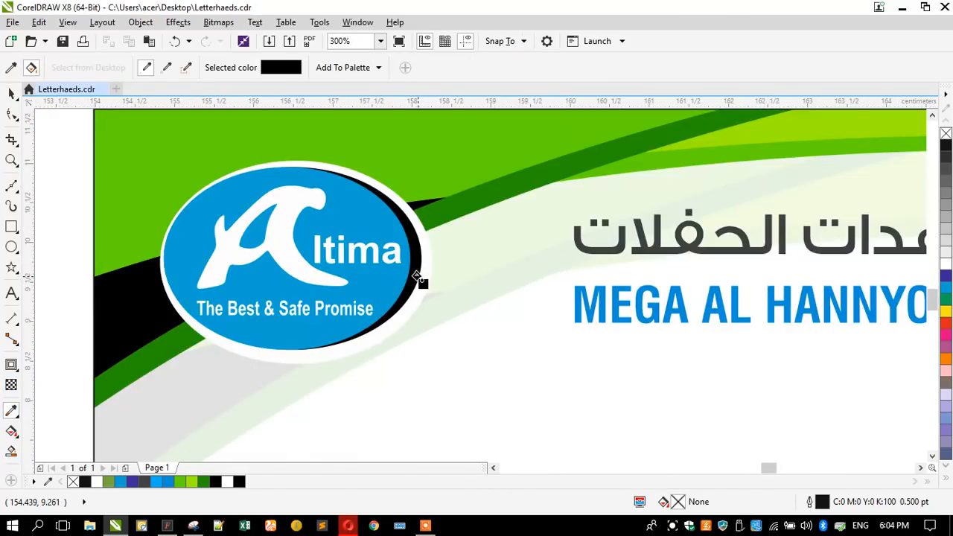
left_click(469, 196)
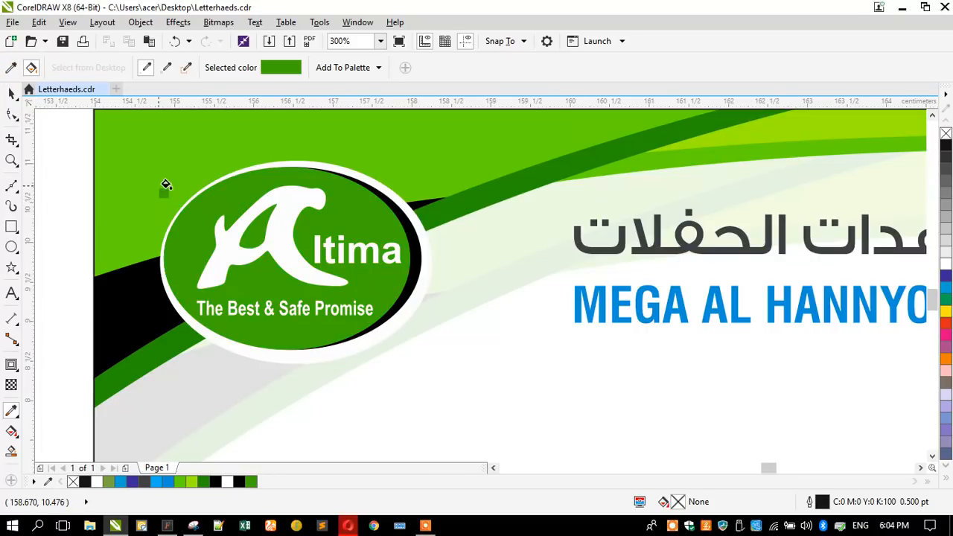
Step: Open the new green letterhead page's PowerClip contents for editing
scroll(205, 177, "down", 2)
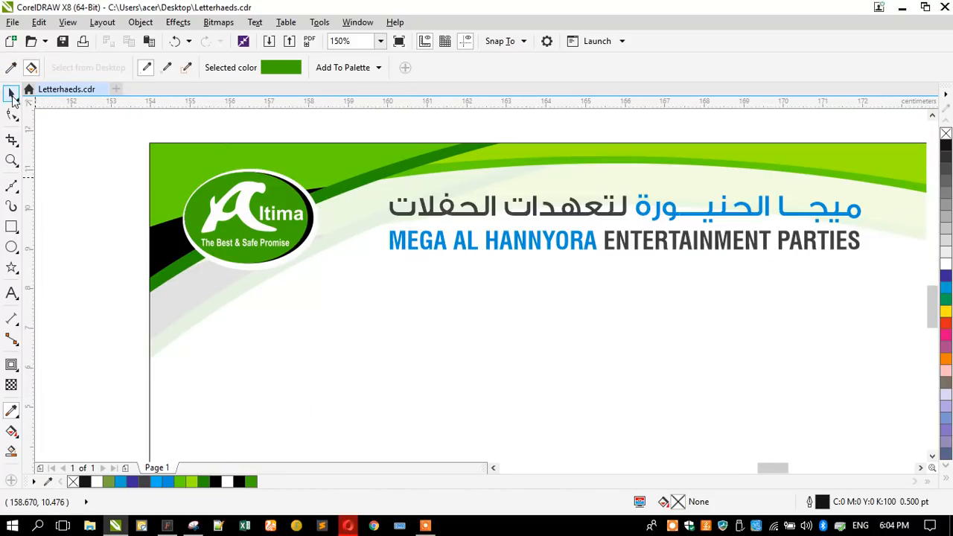
left_click(11, 93)
scroll(242, 170, "down", 2)
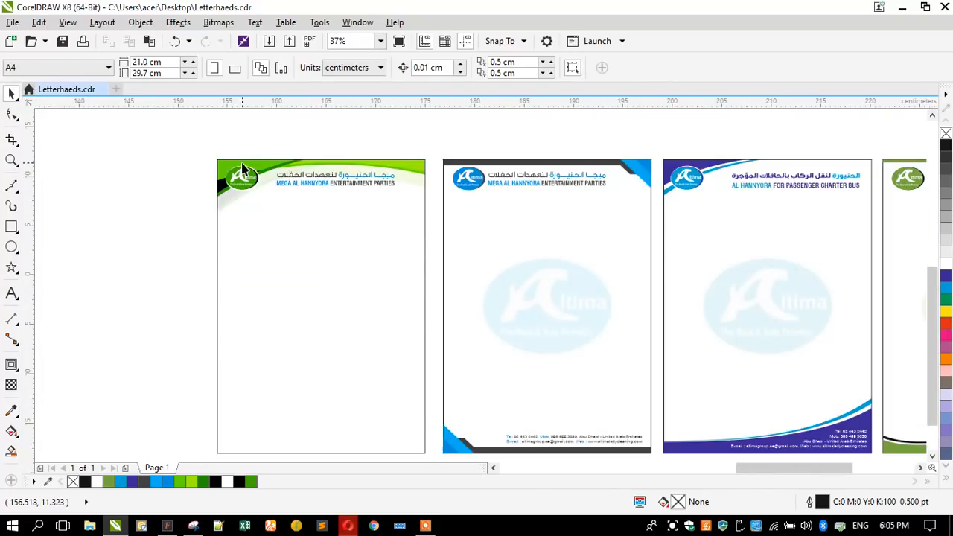
scroll(301, 198, "down", 1)
scroll(323, 308, "down", 1)
scroll(323, 332, "up", 1)
scroll(291, 278, "down", 1)
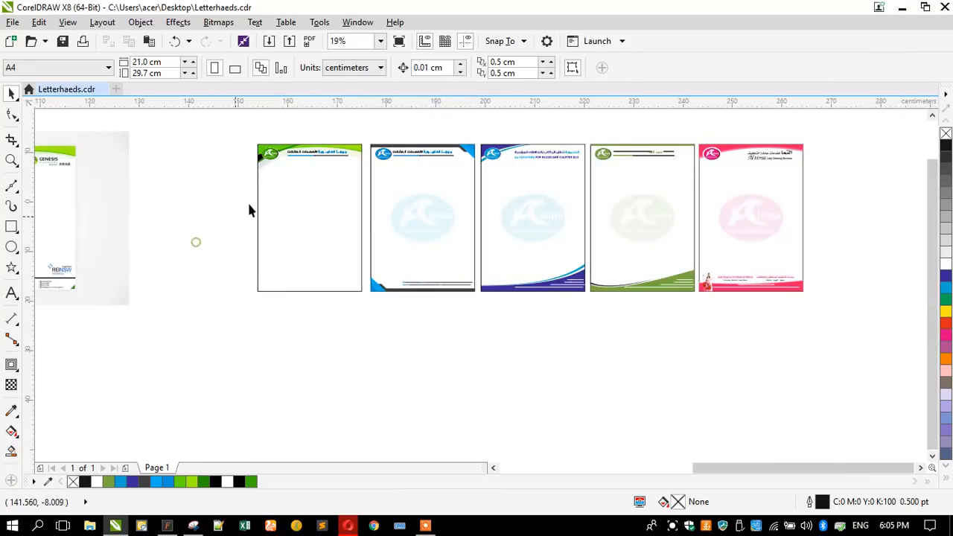
scroll(249, 210, "up", 1)
left_click(245, 174)
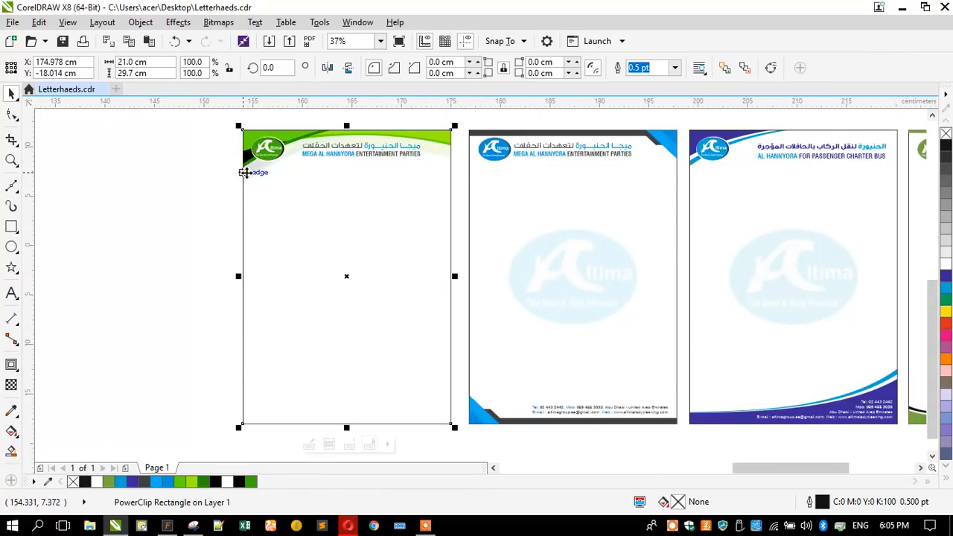
double_click(245, 172)
Step: Copy the header curves straight down to the lower page area and delete the solid green group from the copy, keeping the faded curves
left_click(261, 147)
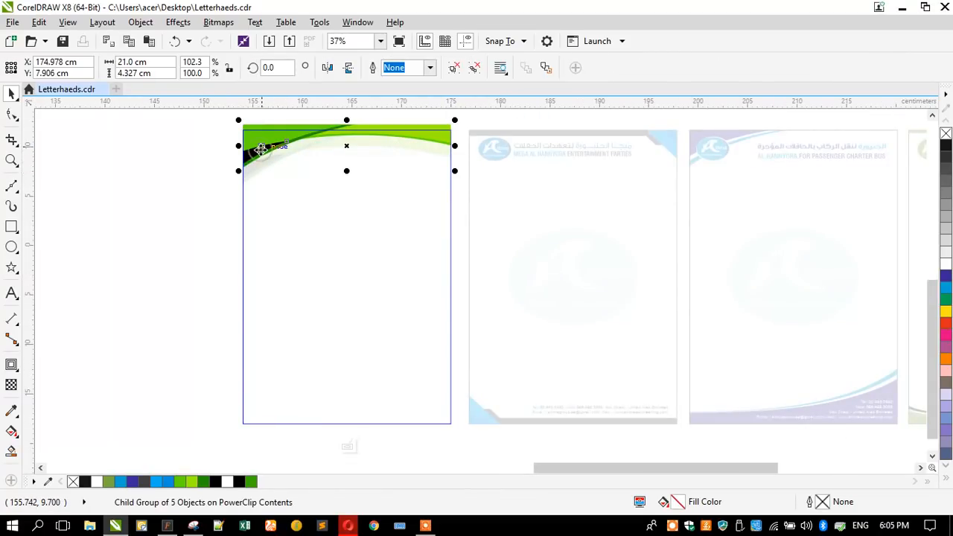
left_click(228, 157)
left_click(256, 149)
left_click_drag(256, 149, 258, 337)
left_click(258, 330, "ctrl")
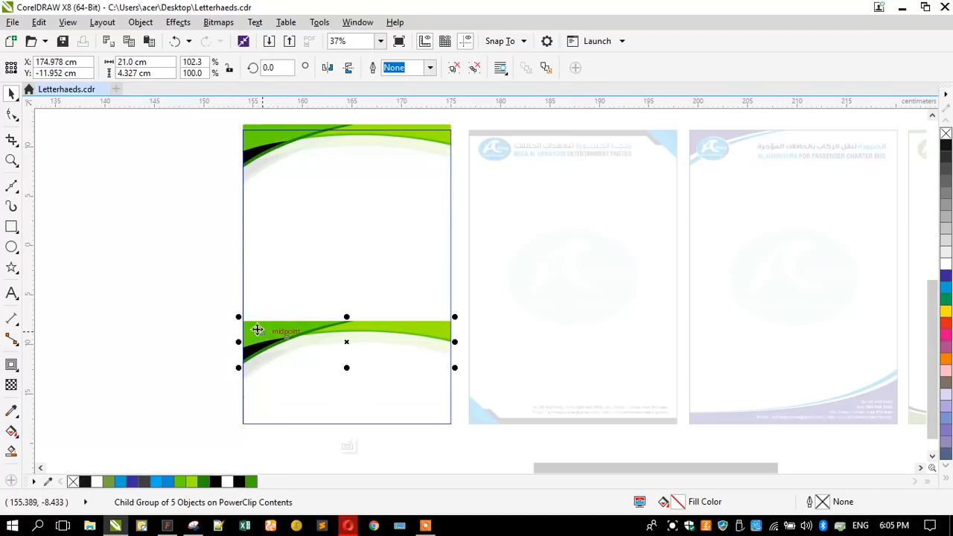
key("Delete")
left_click(252, 333)
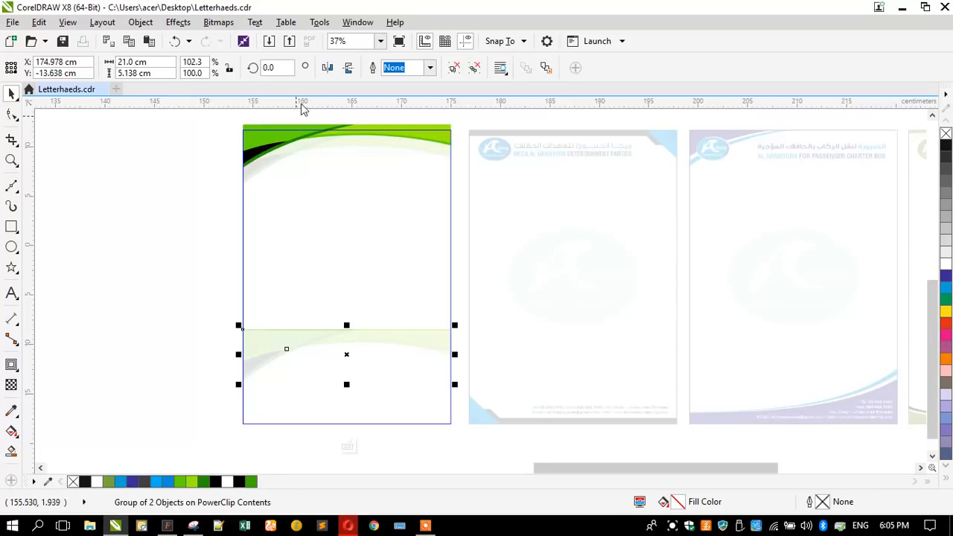
Step: Mirror the faded curves horizontally and vertically, align them with the page's lower edge as a footer, and finish editing the PowerClip
left_click(328, 68)
left_click(348, 68)
left_click_drag(497, 419, 247, 388)
left_click_drag(409, 401, 451, 424)
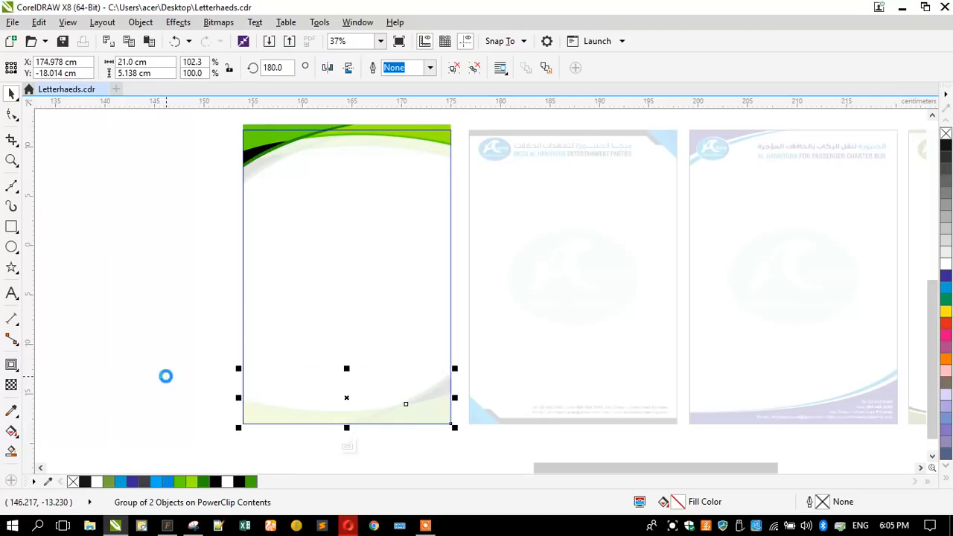
scroll(322, 408, "up", 3)
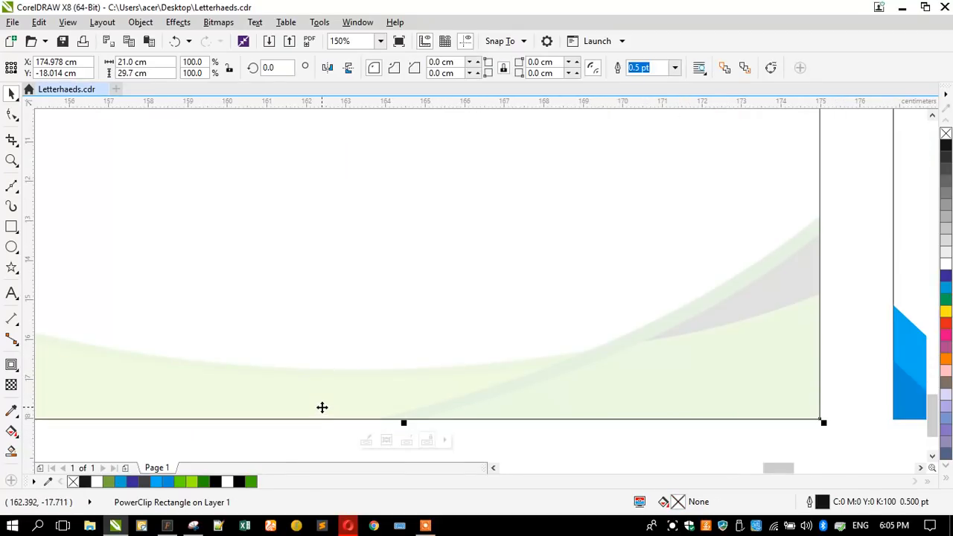
scroll(450, 345, "down", 3)
Step: Apply a vertical 90° linear transparency to the white overlay inside the footer PowerClip so the green curves fade out upward
left_click(360, 349)
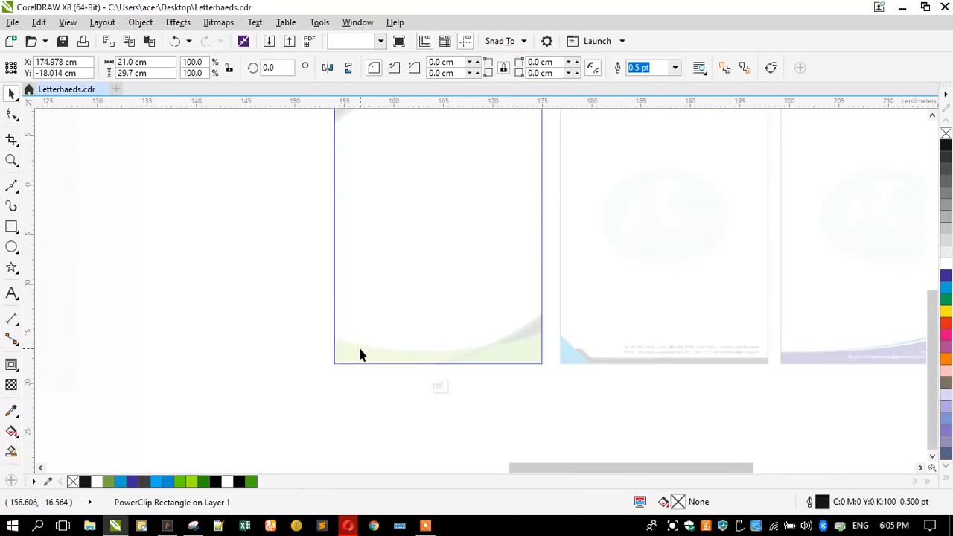
left_click_drag(330, 311, 309, 294)
left_click(12, 385)
left_click_drag(380, 415, 409, 449)
scroll(412, 365, "up", 2)
scroll(390, 272, "down", 2)
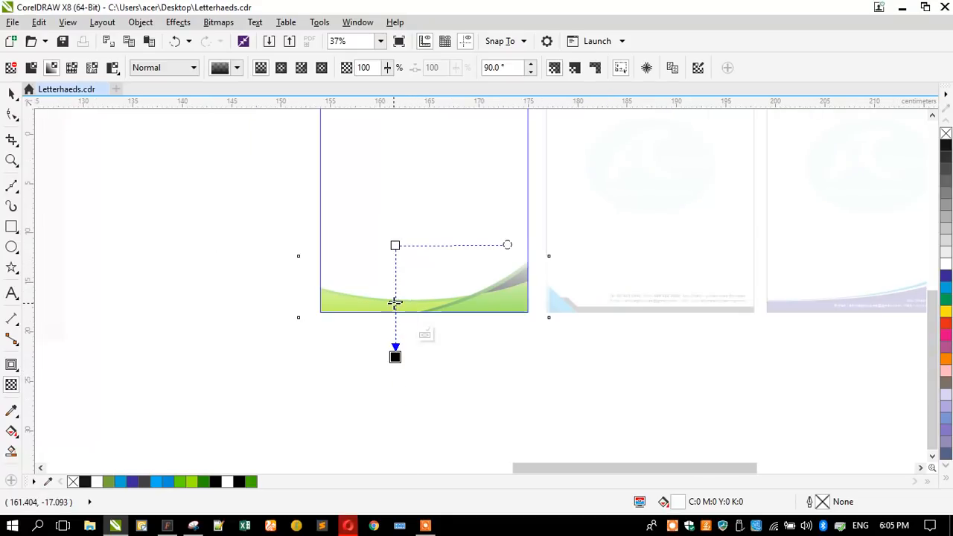
left_click_drag(402, 337, 398, 334)
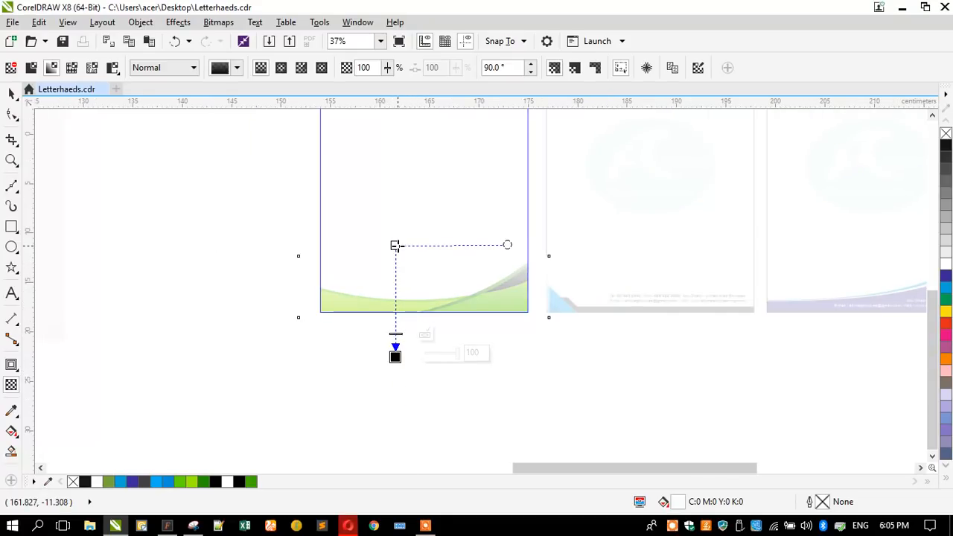
left_click_drag(397, 245, 398, 233)
left_click_drag(394, 233, 395, 262)
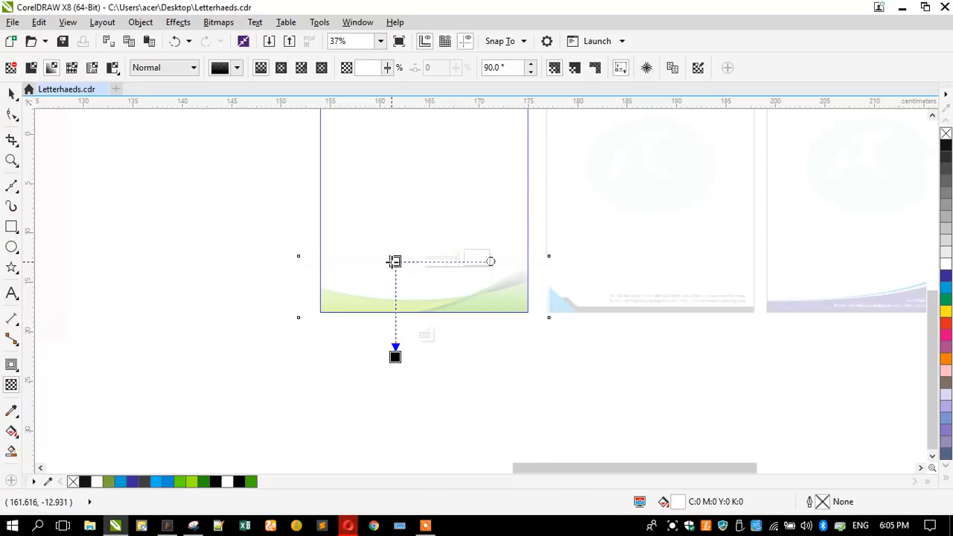
left_click(11, 93)
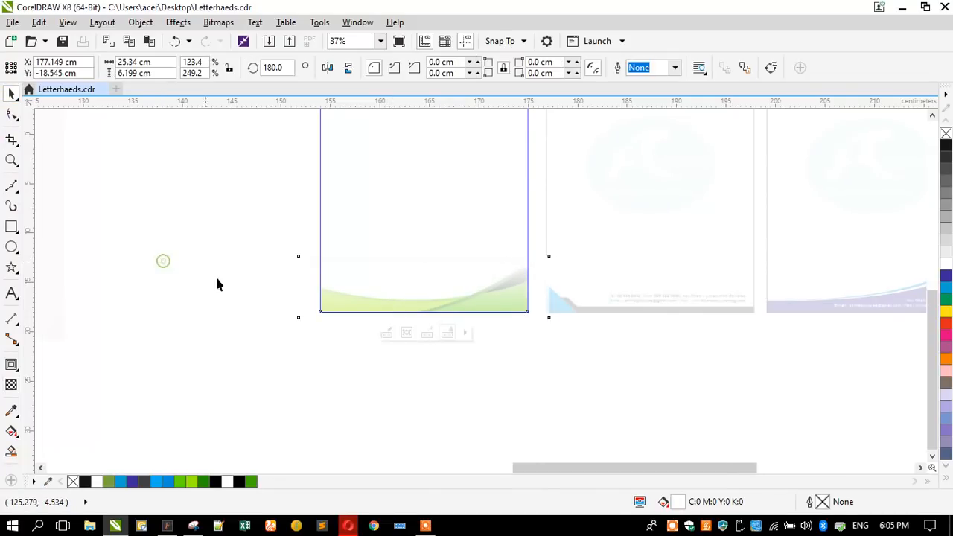
scroll(266, 323, "down", 2)
Step: Copy the two-line contact text from the neighbouring blue and grey letterhead onto the green footer and center it horizontally on the page
left_click(334, 315)
scroll(340, 289, "up", 2)
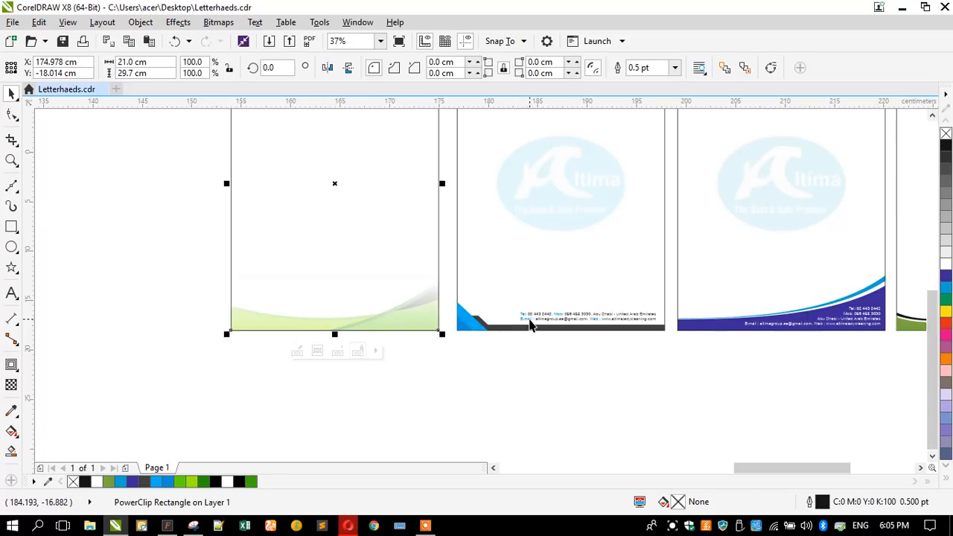
left_click_drag(529, 325, 270, 316)
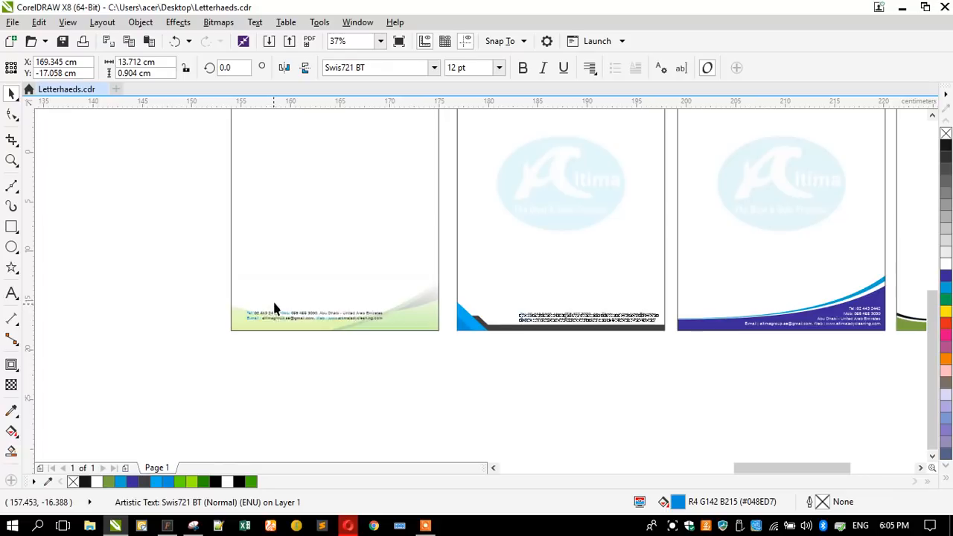
left_click(274, 277, "shift")
key("c")
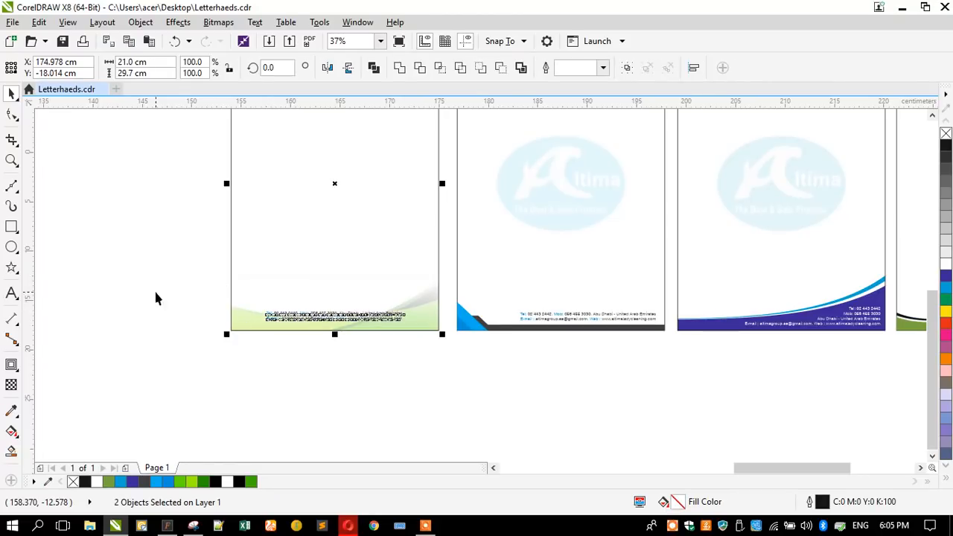
left_click(154, 289)
Step: Stretch the footer's white overlay rectangle vertically to about 11.1 cm inside the PowerClip, then finish editing the contents
scroll(284, 312, "up", 2)
double_click(210, 340)
left_click(211, 340)
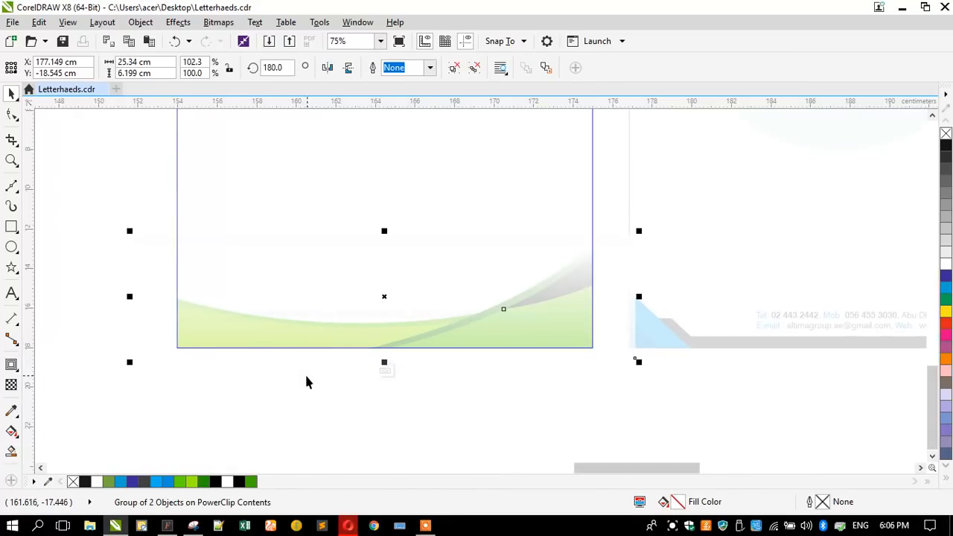
left_click(291, 306, "ctrl")
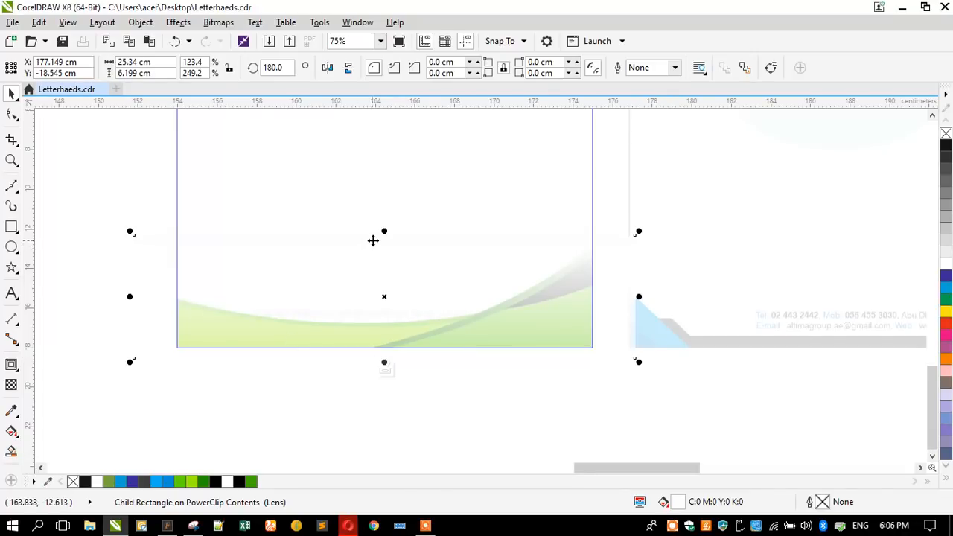
left_click_drag(381, 234, 385, 186)
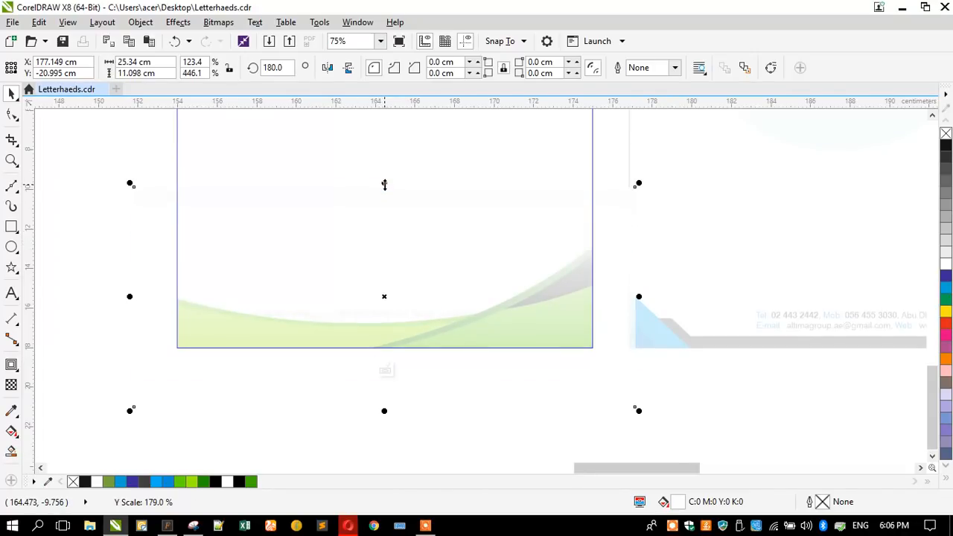
left_click_drag(349, 277, 347, 287)
left_click(348, 287)
left_click(96, 337)
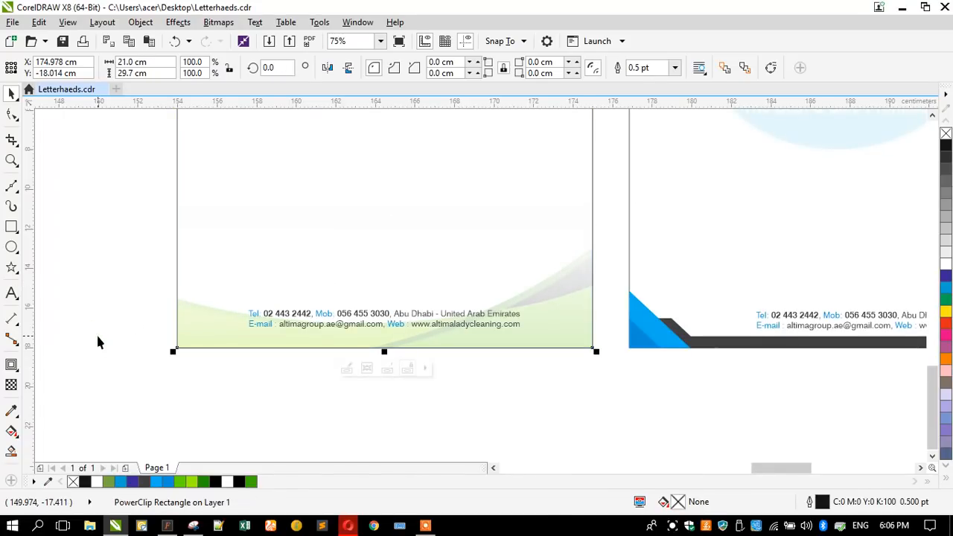
Step: Recolor both contact lines in the green footer black (C95 M95 Y45 K95)
left_click(310, 314, "shift")
left_click(120, 325)
left_click(269, 318)
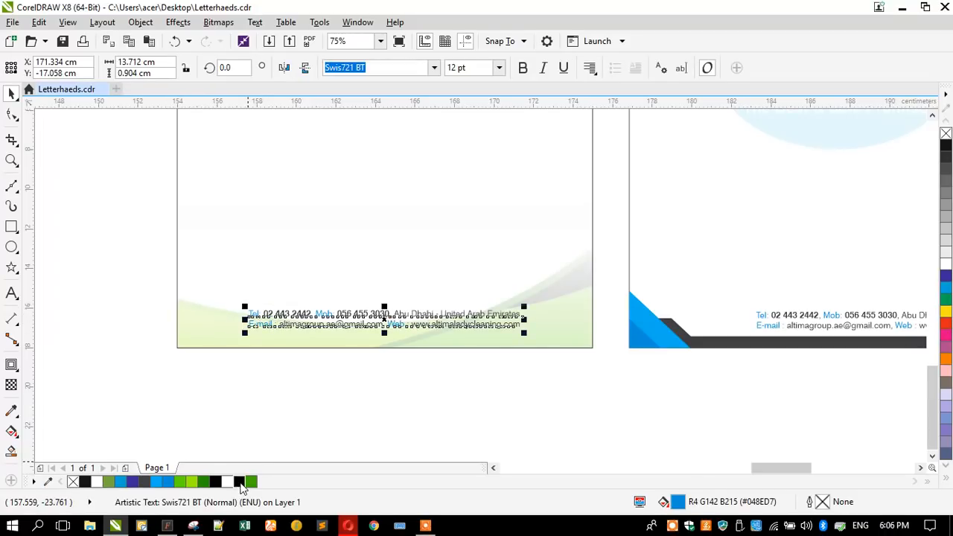
scroll(313, 316, "up", 2)
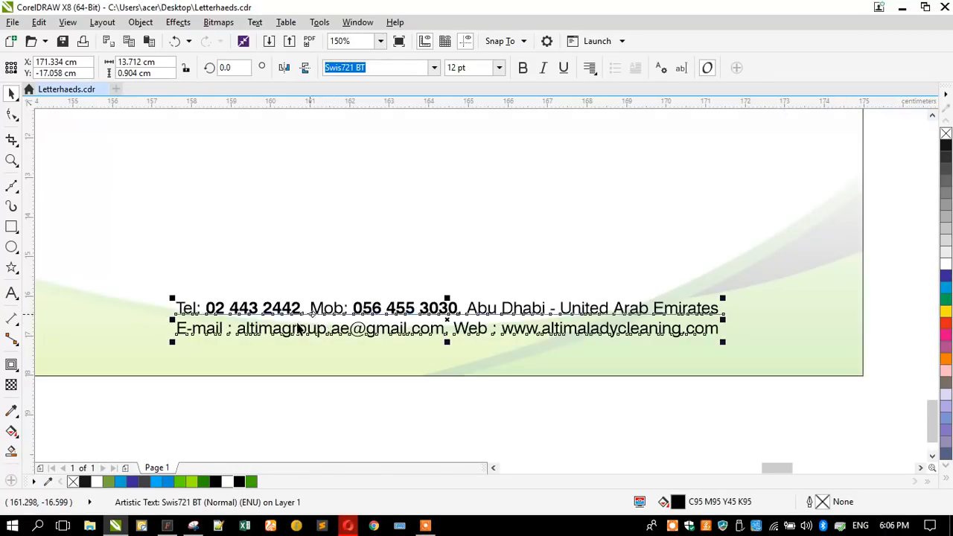
Step: Color the "Tel:" and "Mob:" labels in the footer text dark green (R35 G148 B0)
double_click(244, 307)
left_click_drag(201, 308, 175, 308)
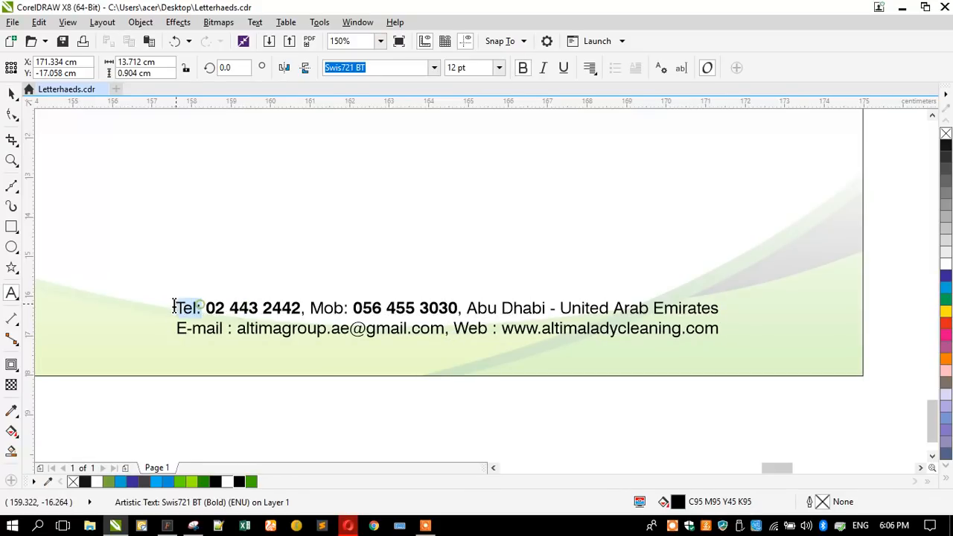
left_click(251, 483)
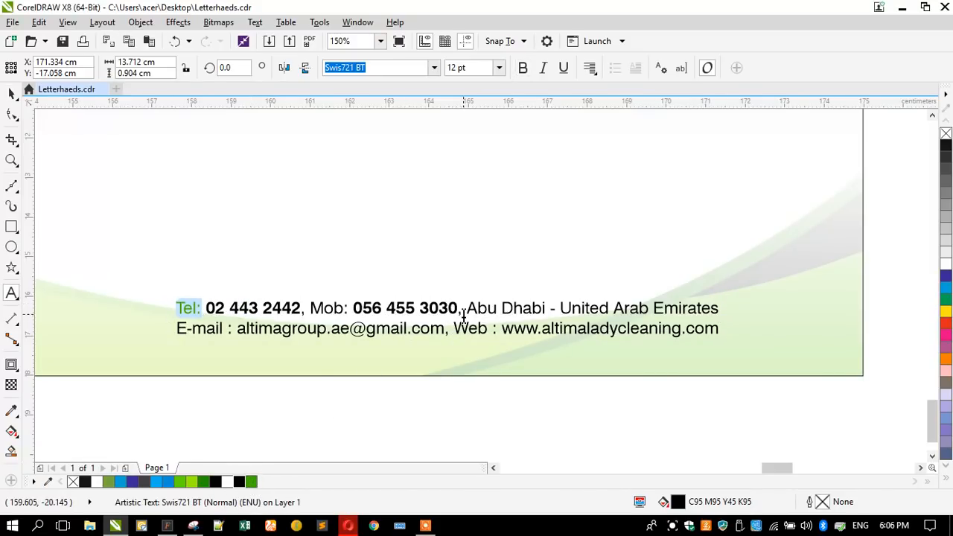
left_click(353, 307)
left_click_drag(353, 308, 310, 308)
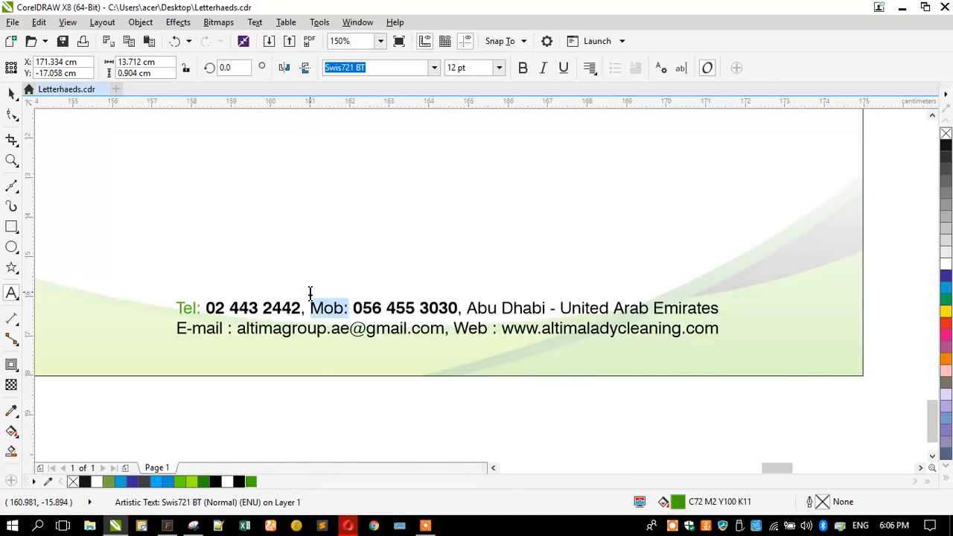
left_click(252, 483)
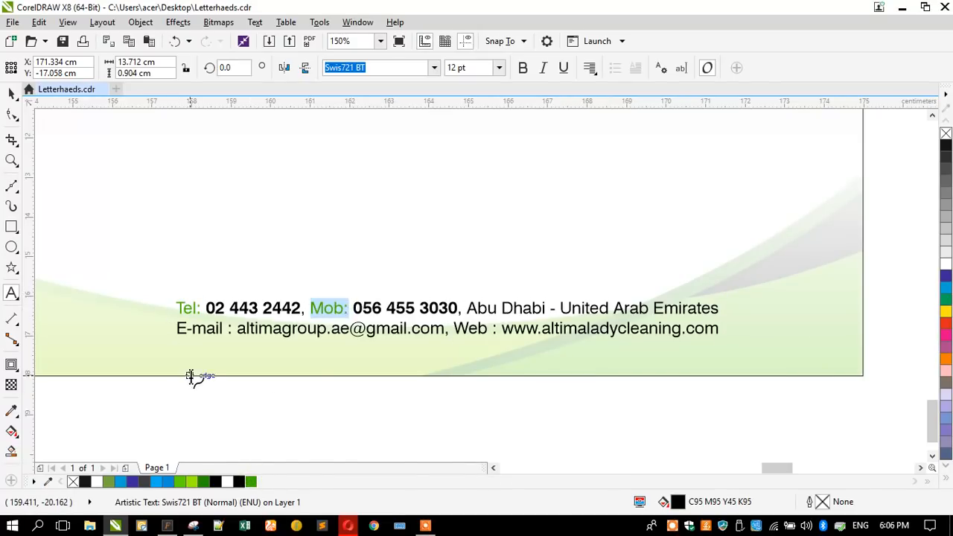
left_click(203, 484)
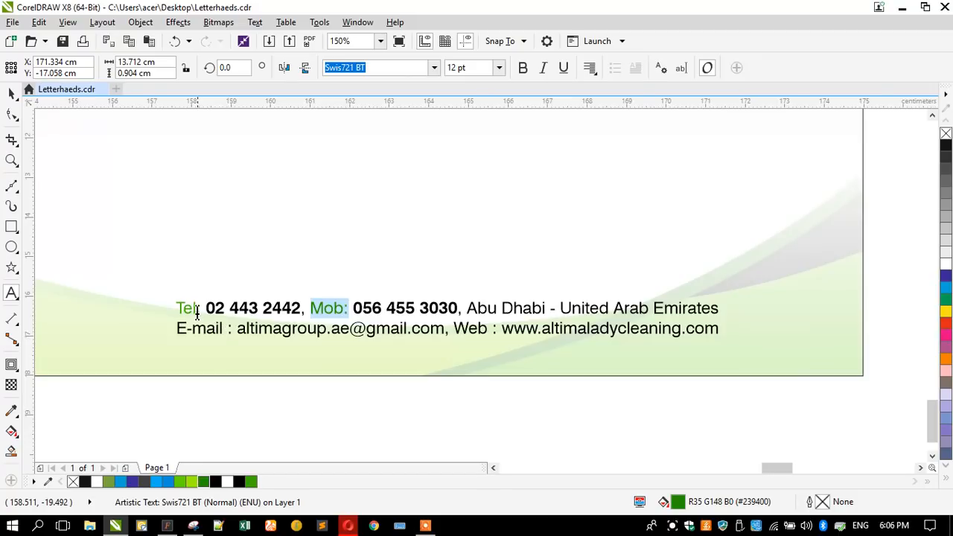
scroll(197, 313, "up", 2)
left_click_drag(206, 306, 155, 304)
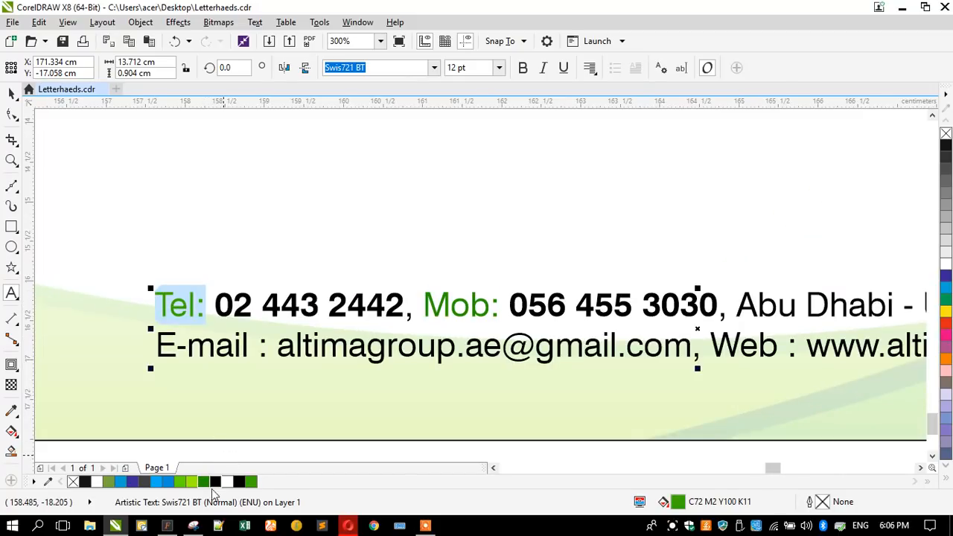
Step: Color the "E-mail :" and "Web :" labels in the second contact line dark green (R35 G148 B0)
left_click_drag(271, 345, 147, 336)
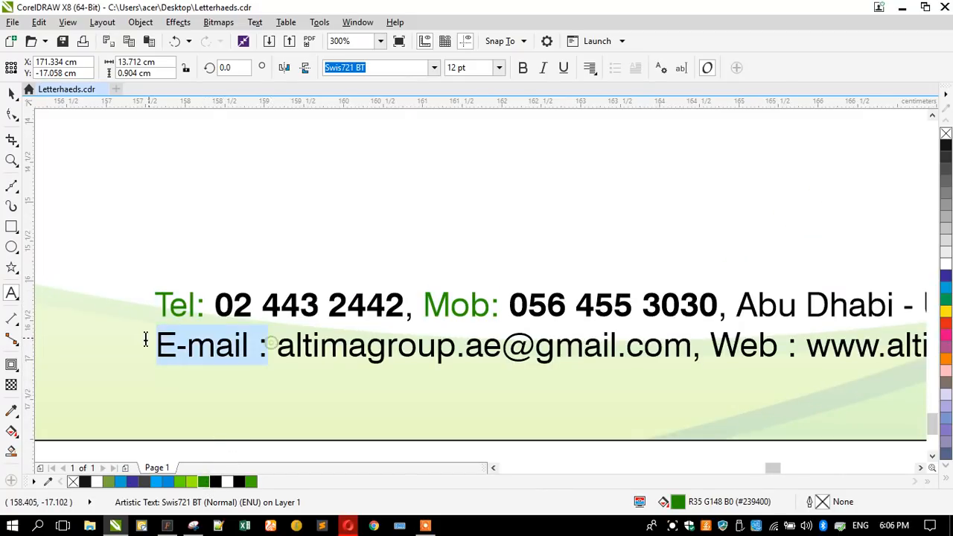
left_click(203, 484)
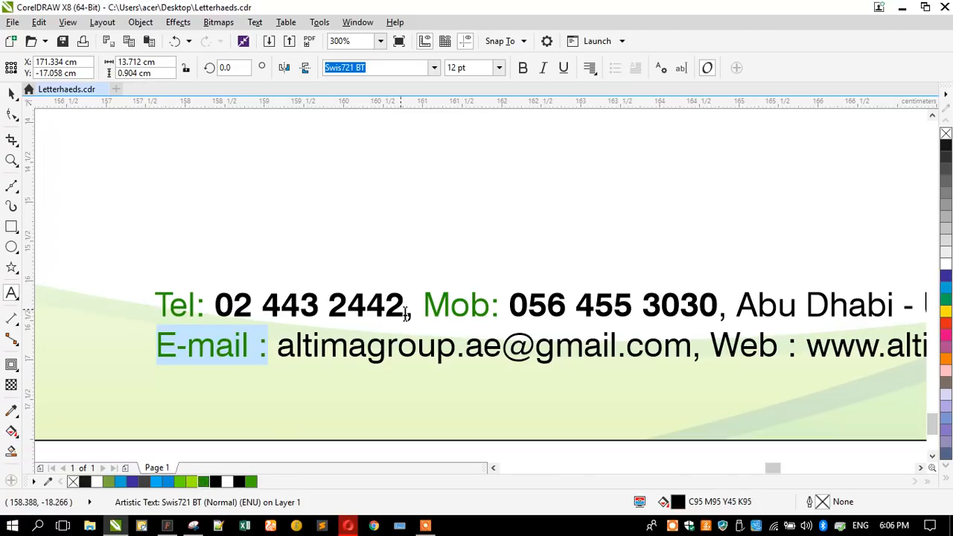
left_click_drag(709, 345, 796, 346)
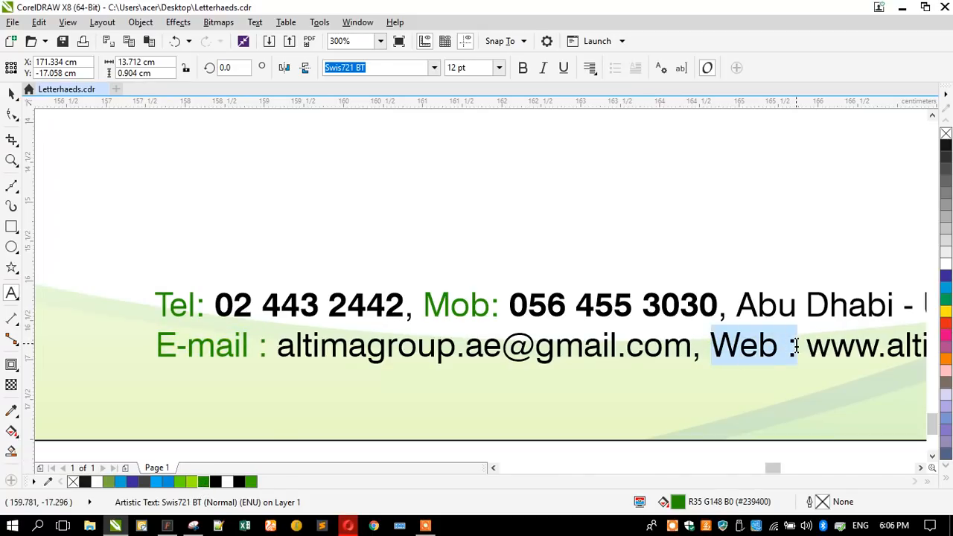
left_click(202, 482)
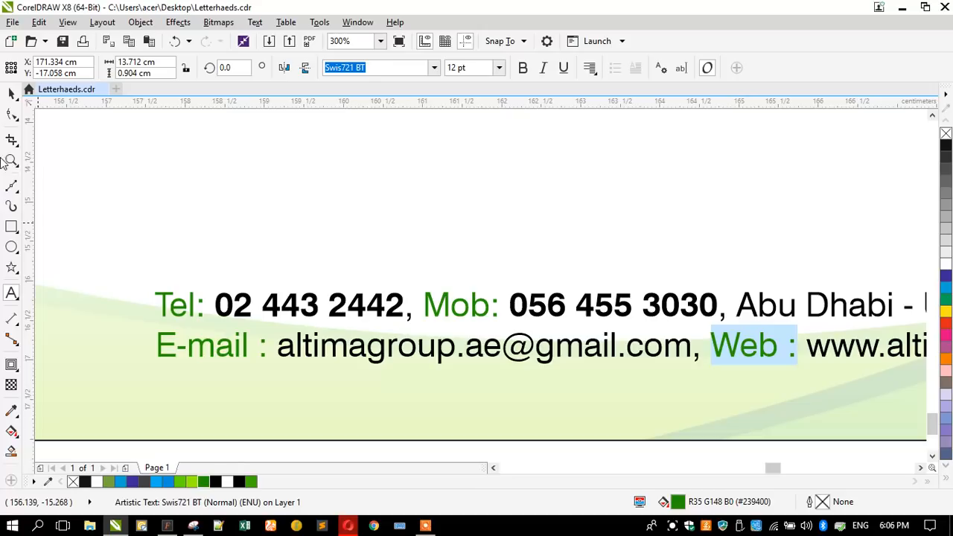
Step: Recolor the oval background of the logo in the green letterhead's header dark green (R35 G148 B0)
left_click(11, 161)
right_click(302, 366)
right_click(278, 375)
right_click(276, 375)
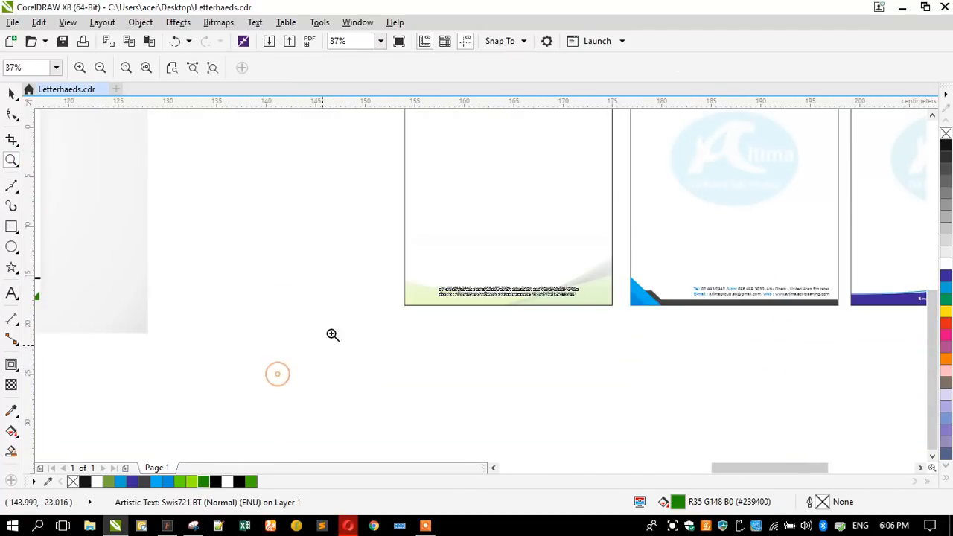
right_click(336, 320)
left_click_drag(432, 148, 551, 185)
left_click(10, 93)
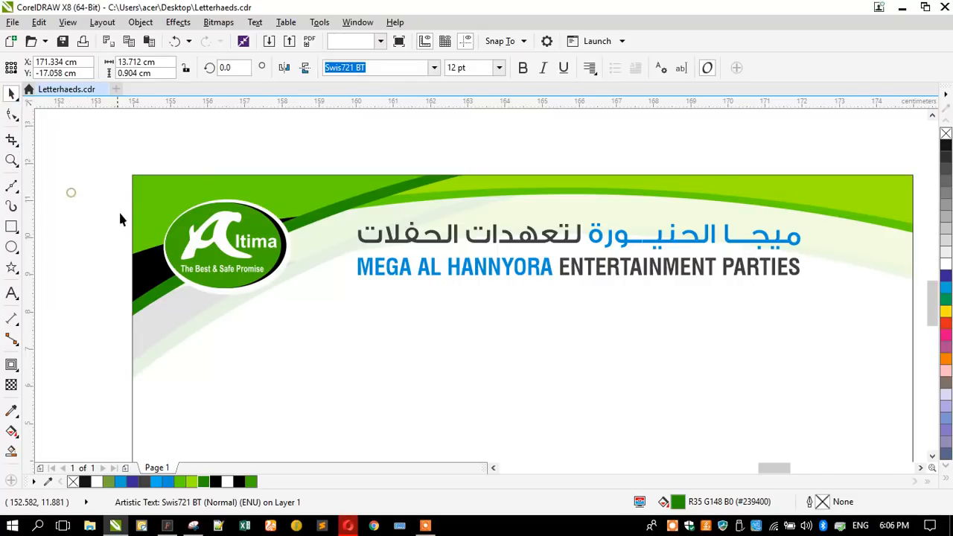
left_click(178, 231, "ctrl")
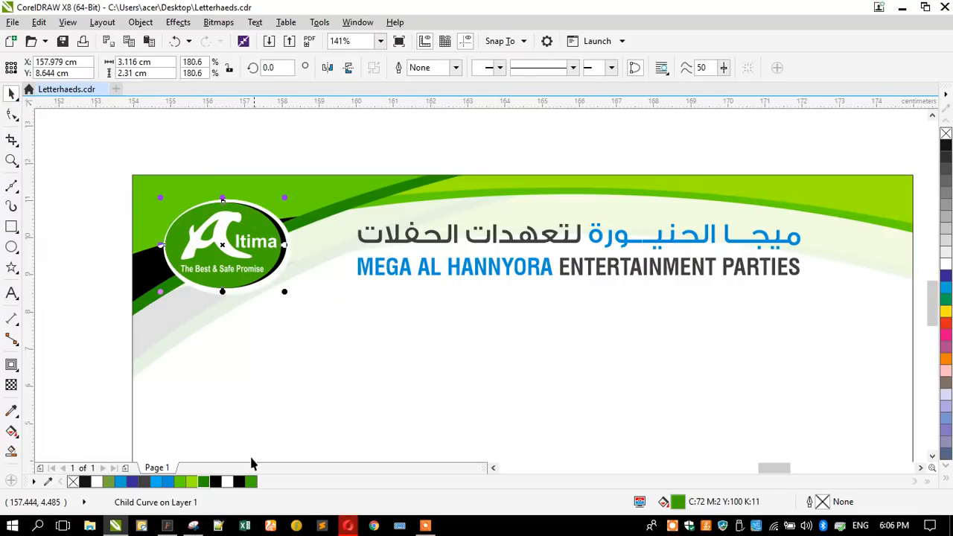
left_click(206, 483)
left_click(84, 283)
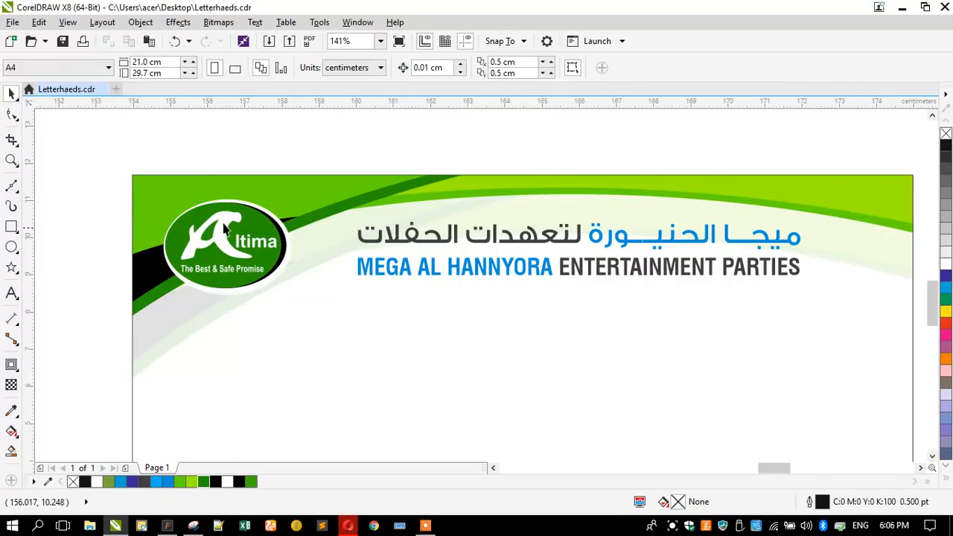
Step: Examine the Arabic and English company name lists above the letterheads for the next company
scroll(345, 257, "down", 6)
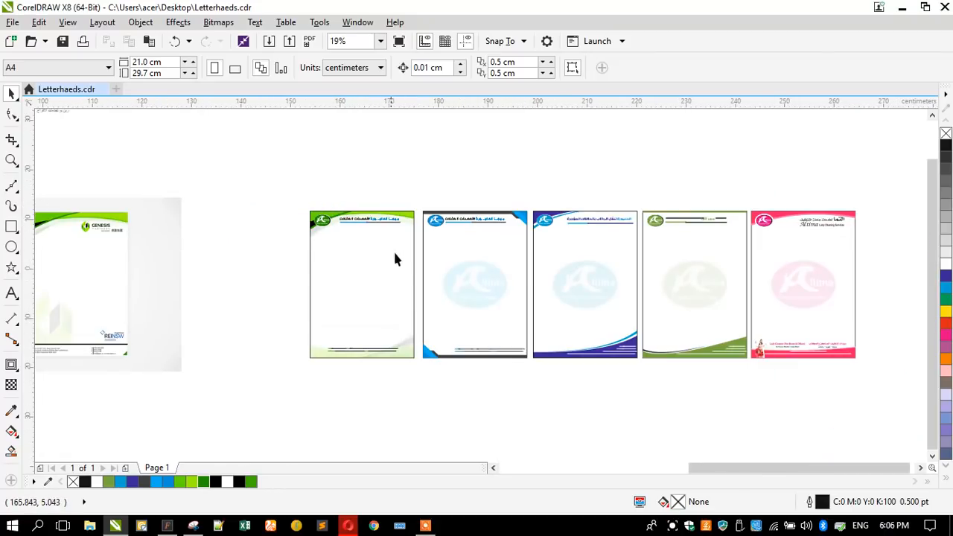
scroll(395, 258, "down", 2)
scroll(251, 199, "up", 6)
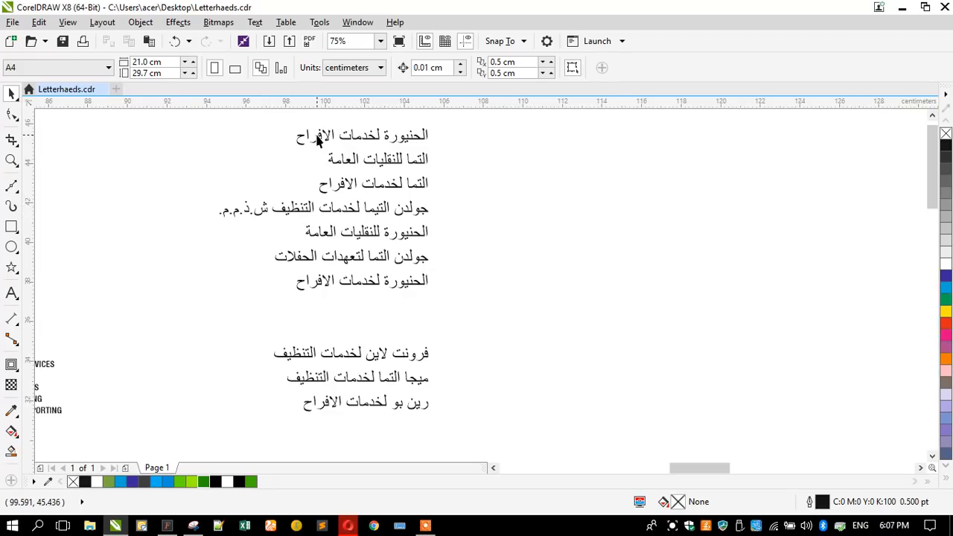
scroll(467, 198, "down", 2)
scroll(73, 279, "up", 2)
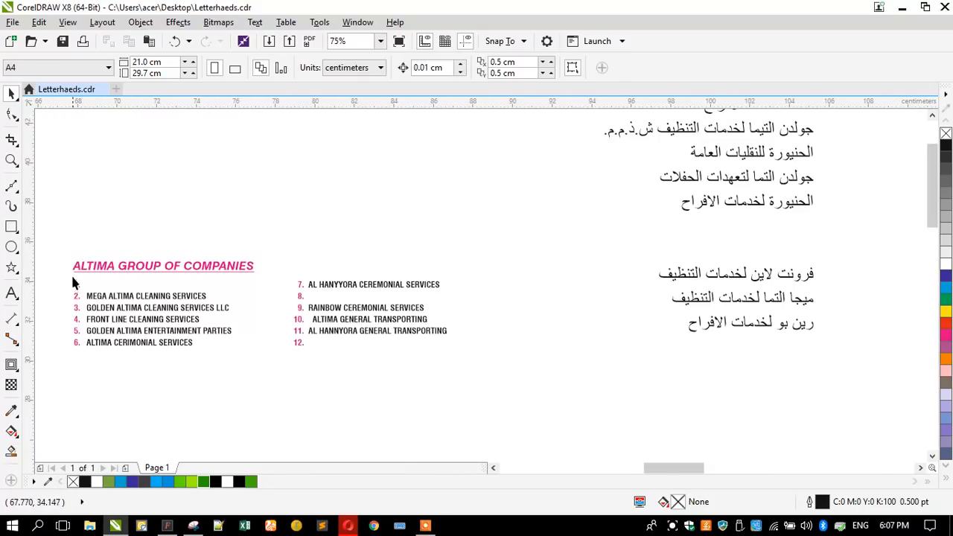
scroll(114, 307, "up", 2)
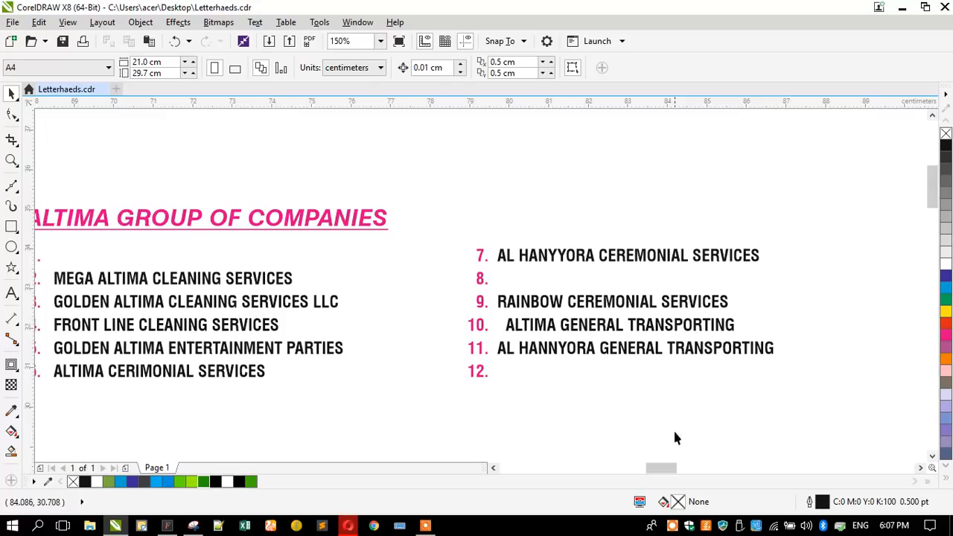
left_click(675, 526)
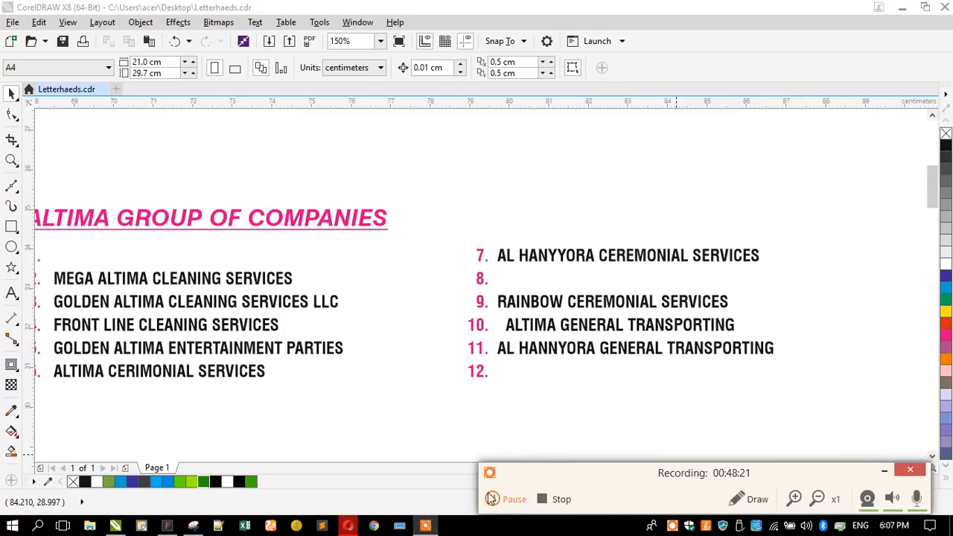
left_click(507, 500)
left_click(883, 474)
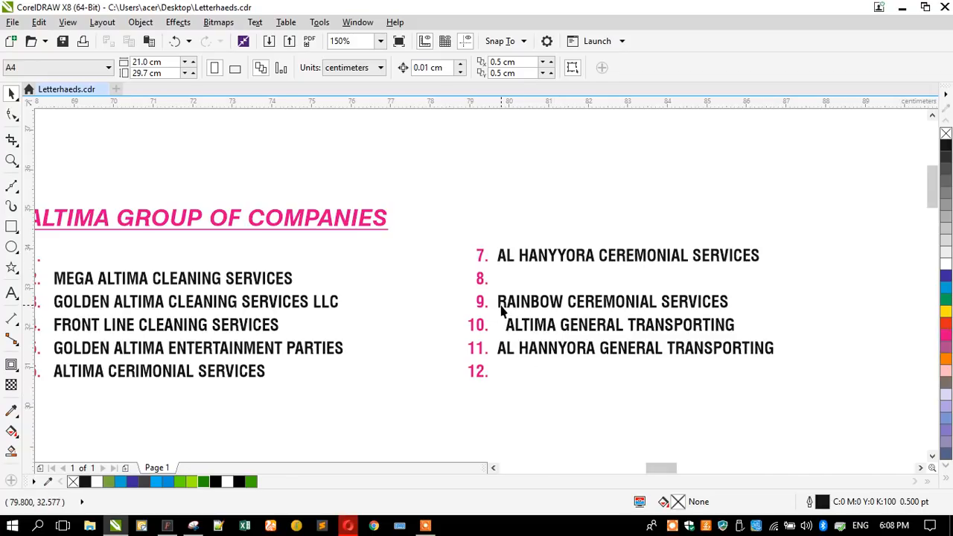
Step: Move the "MEGA ALTIMA CLEANING SERVICES" name from the company list to just above the green letterhead
left_click(503, 350)
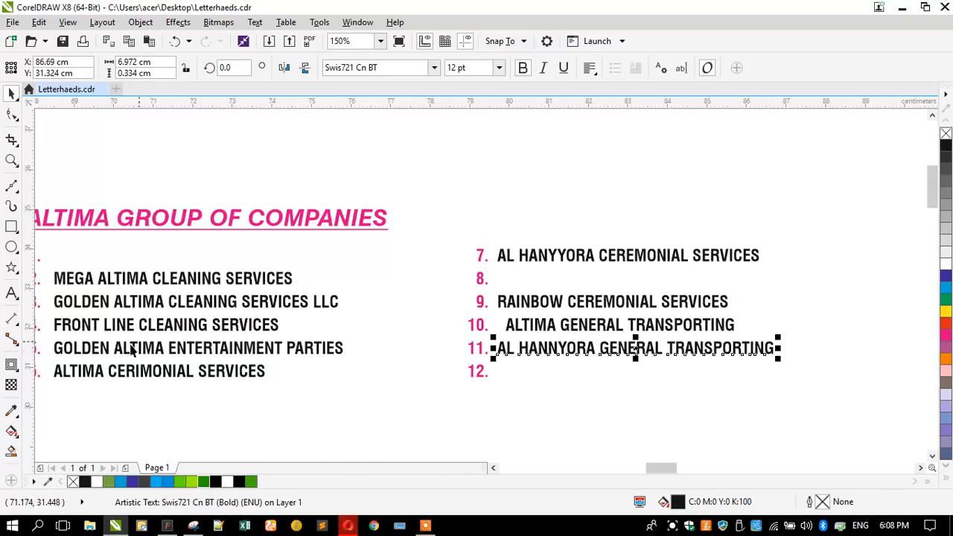
left_click(102, 281)
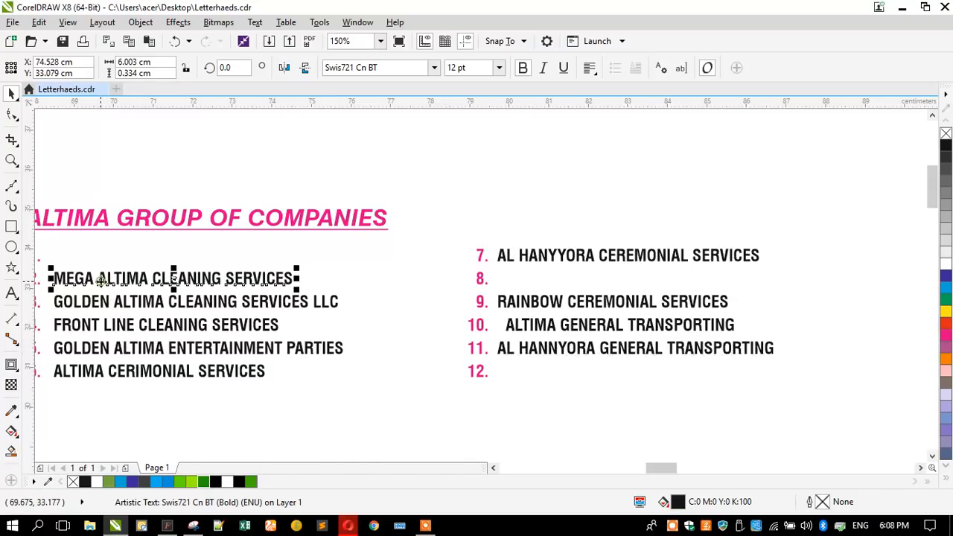
scroll(89, 280, "down", 2)
left_click_drag(90, 281, 673, 438)
scroll(240, 348, "down", 3)
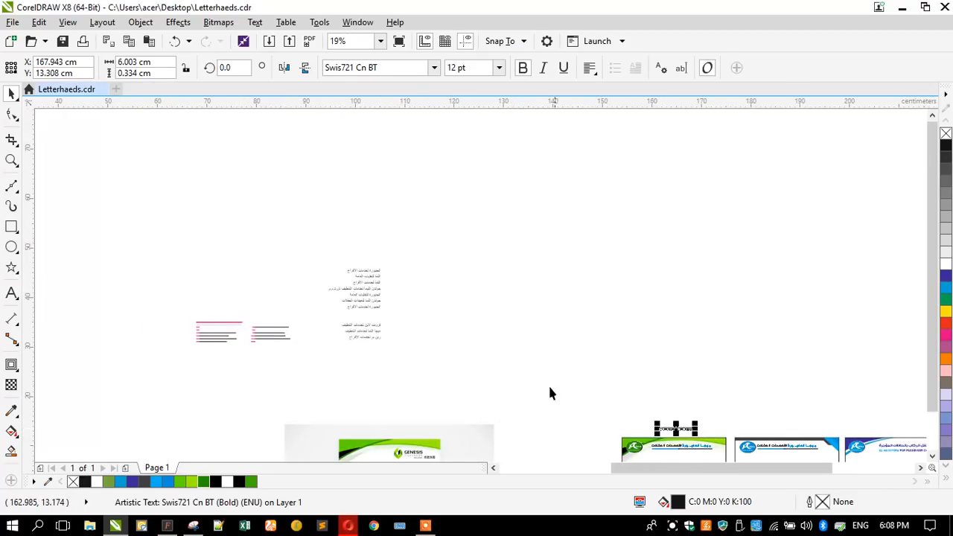
scroll(467, 339, "down", 2)
scroll(596, 406, "up", 8)
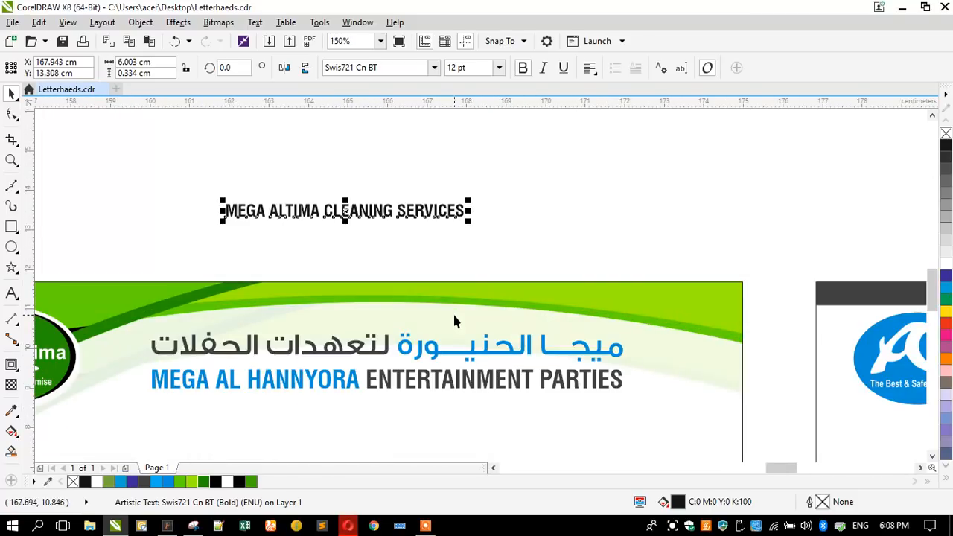
Step: Set the "MEGA ALTIMA CLEANING SERVICES" text in the Alliance font and enlarge it to about 10.8 cm wide
left_click(410, 67)
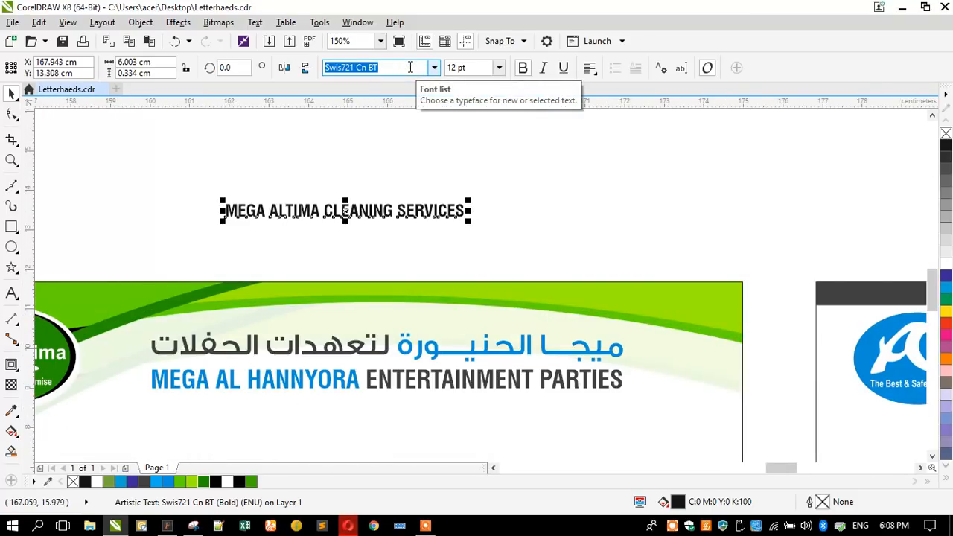
type("Alliance")
key("Return")
left_click_drag(220, 221, 153, 254)
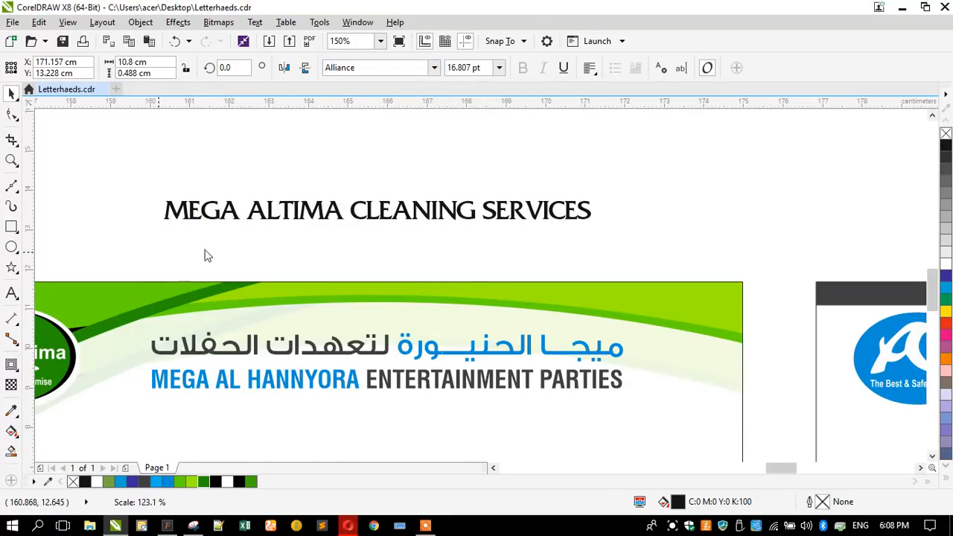
Step: Replace the green letterhead's old English title with "MEGA ALTIMA CLEANING SERVICES" and fill the new title black (C95 M95 Y45 K95)
left_click_drag(305, 210, 303, 392)
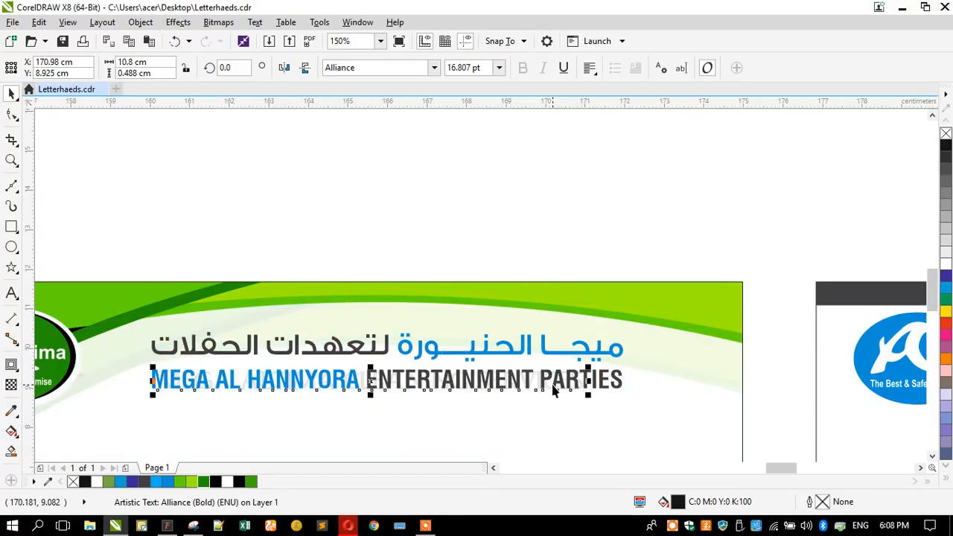
key("shift+Page_Up")
left_click(609, 388)
left_click(609, 386)
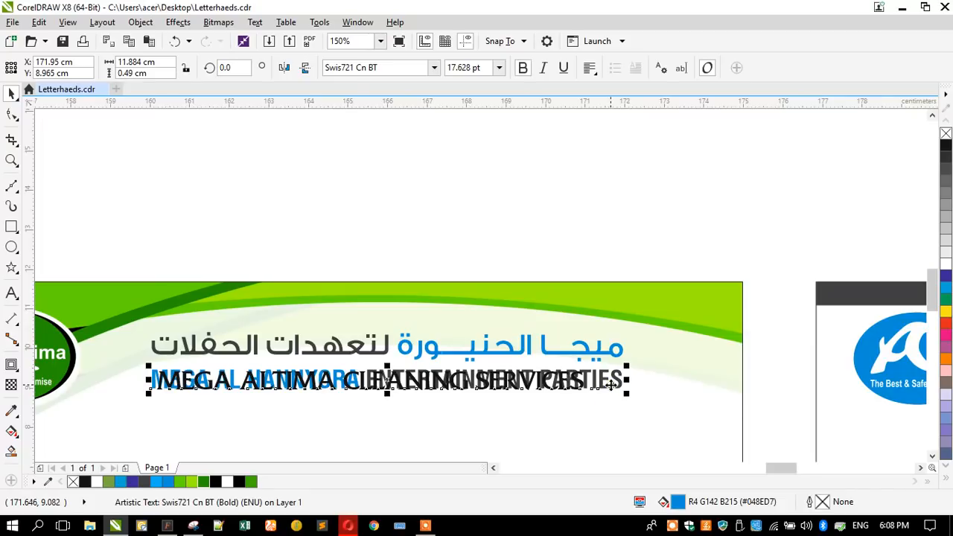
key("Delete")
left_click(403, 390)
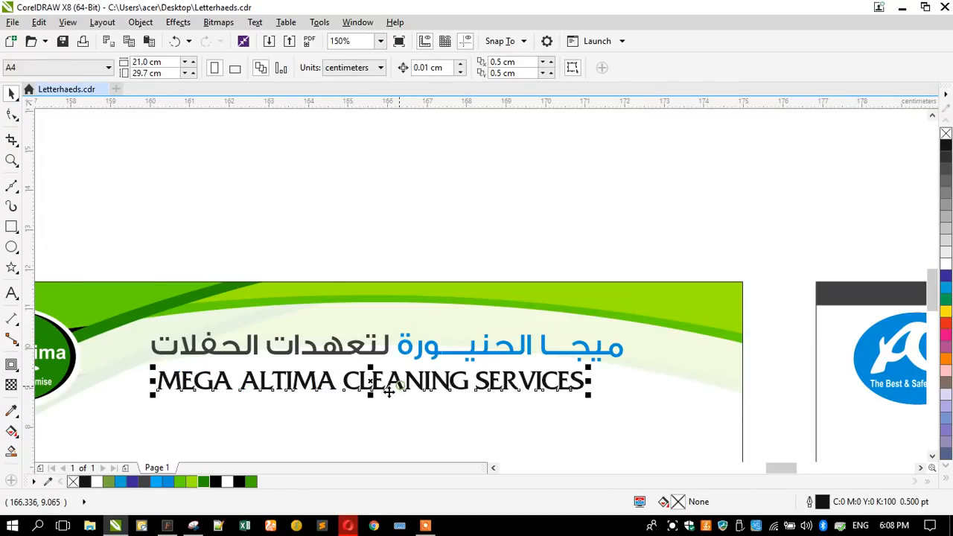
left_click(239, 483)
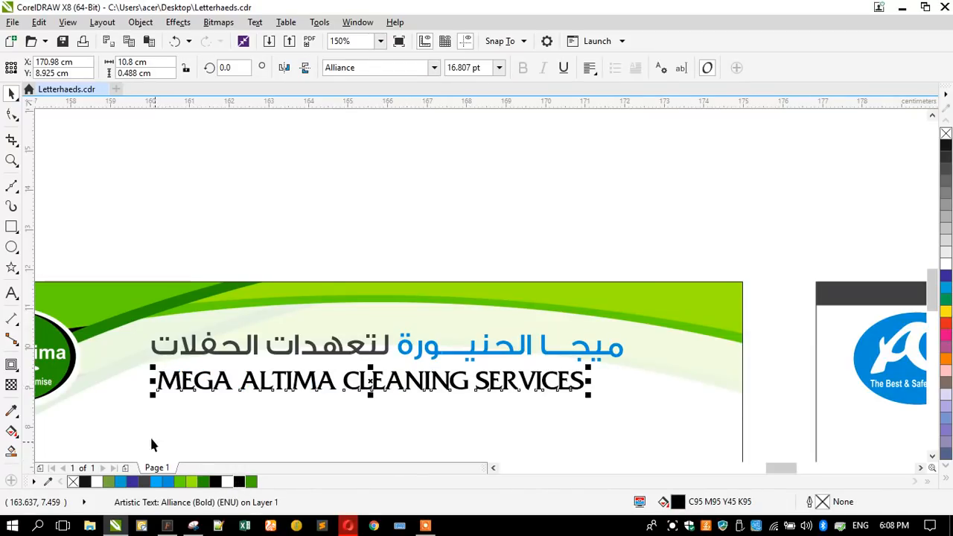
Step: Copy the line "ميجا التما لخدمات التنظيف" from the Arabic name list and replace it there with "1"
scroll(72, 365, "up", 2)
scroll(201, 342, "down", 3)
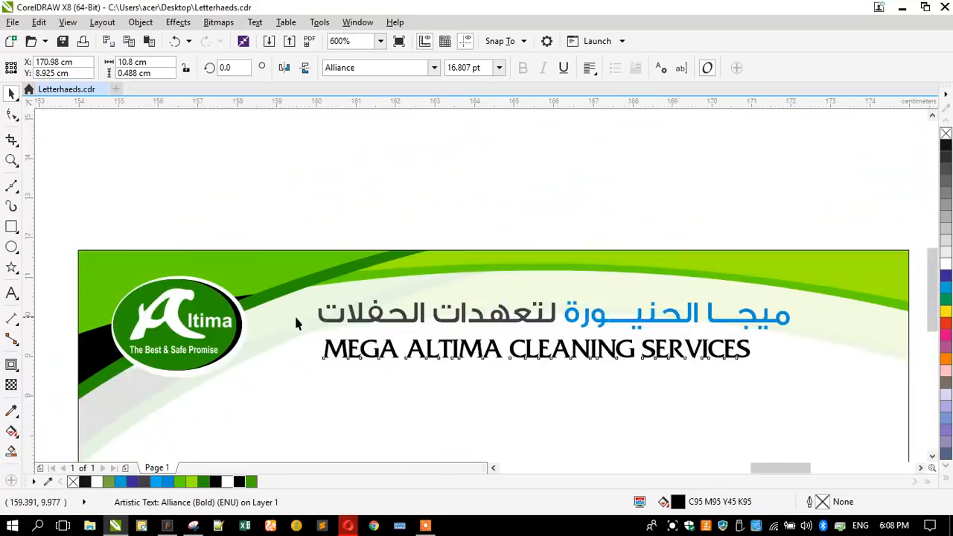
scroll(330, 340, "down", 2)
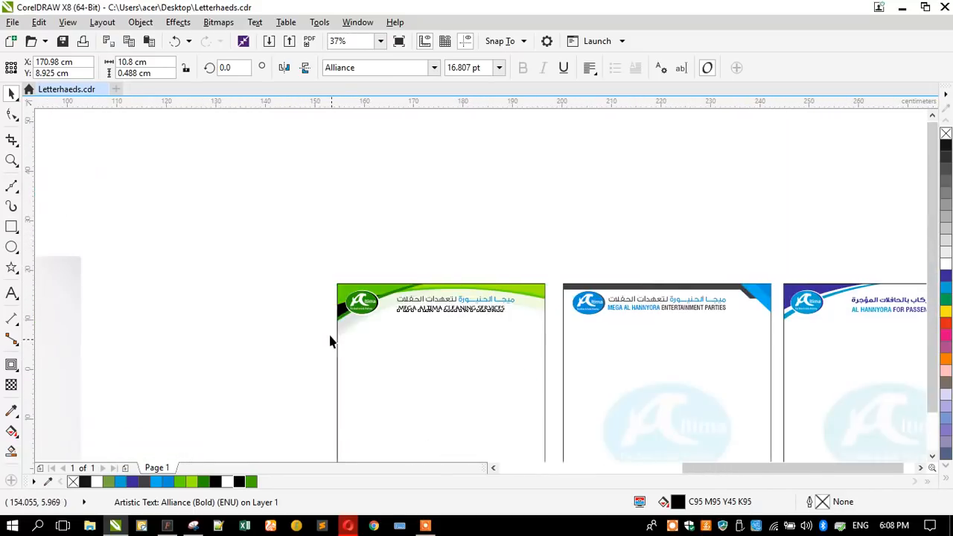
scroll(362, 308, "up", 2)
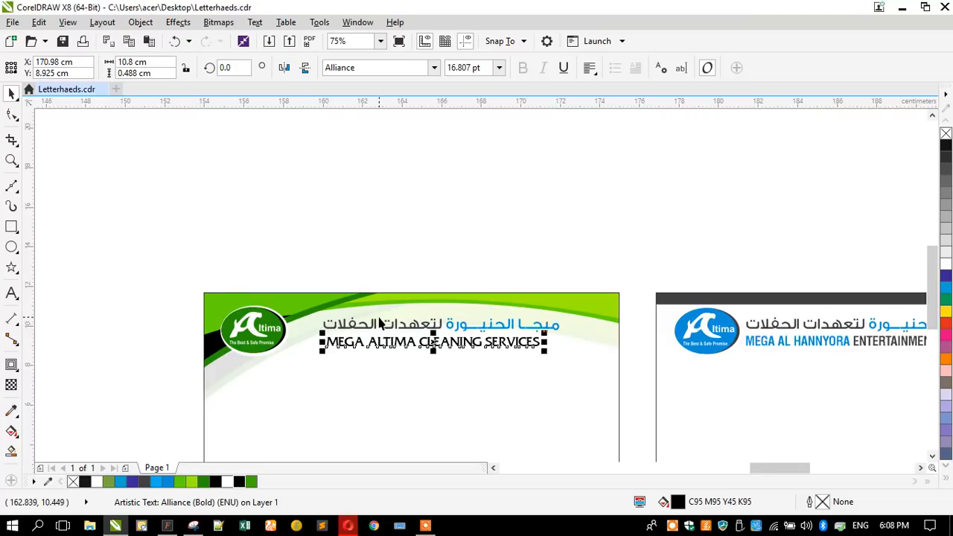
scroll(380, 322, "up", 2)
scroll(376, 297, "down", 4)
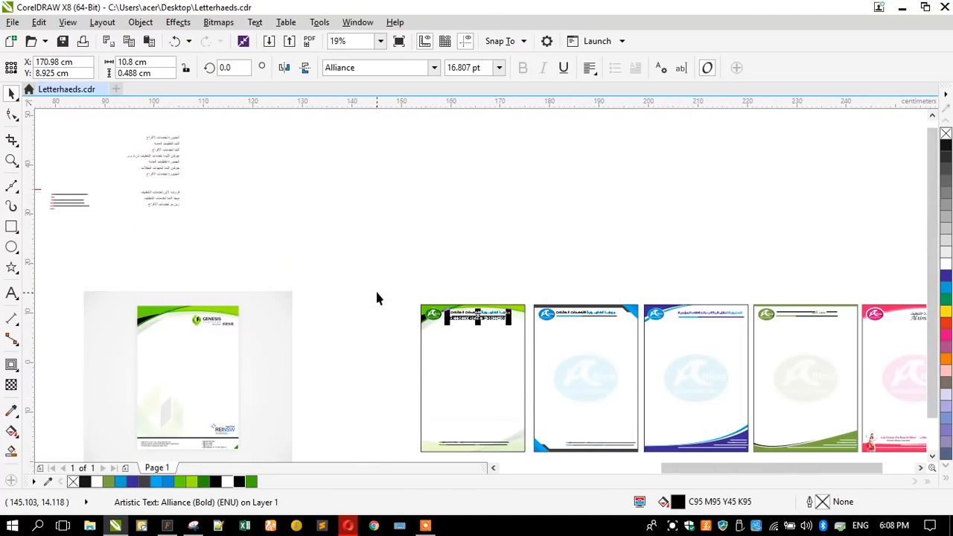
scroll(132, 162, "up", 2)
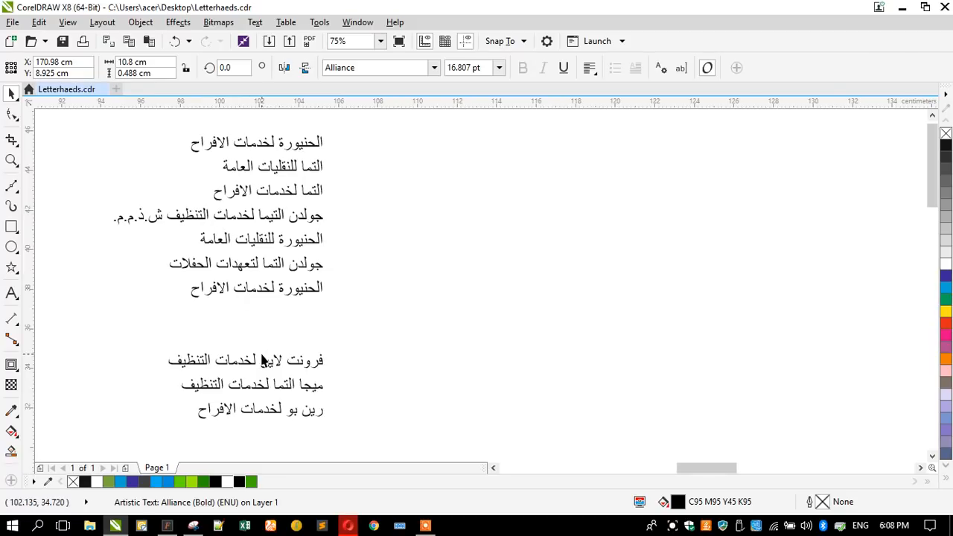
double_click(245, 389)
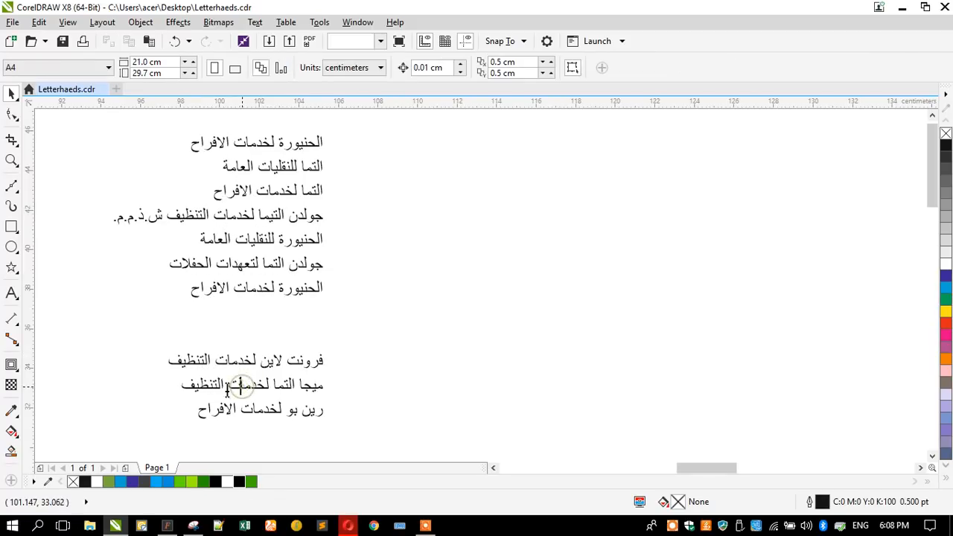
left_click_drag(186, 388, 349, 384)
key("ctrl+c")
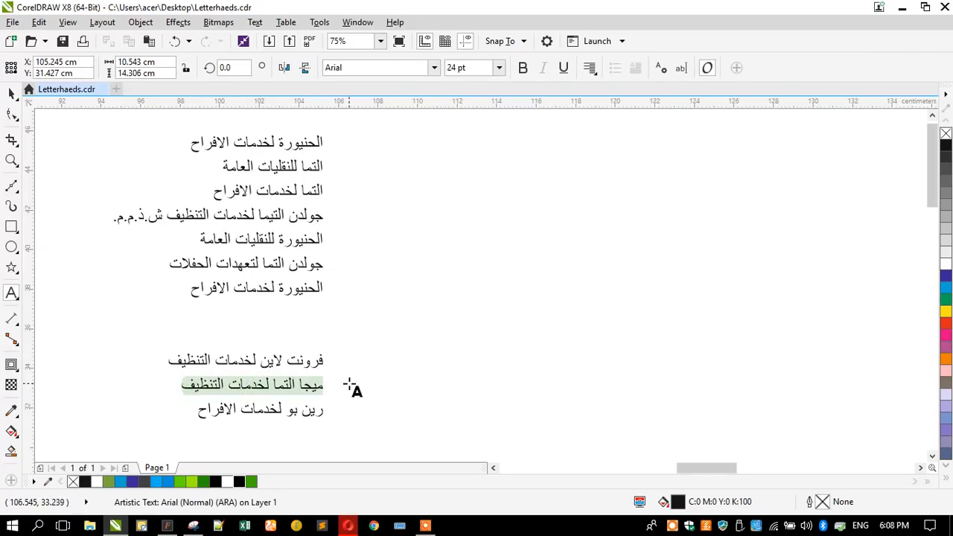
type("1")
Step: Replace the green letterhead's Arabic title with the copied "ميجا التما لخدمات التنظيف"
scroll(276, 316, "down", 4)
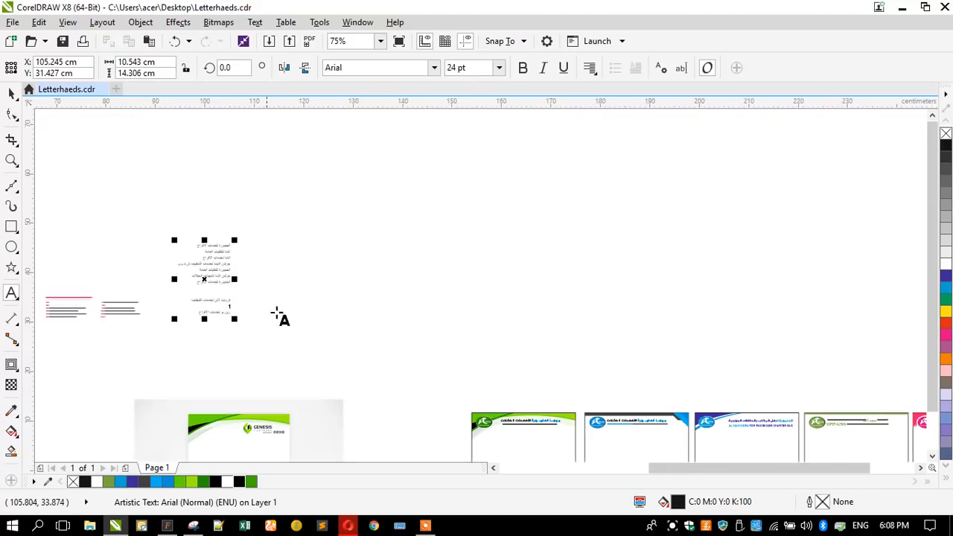
scroll(483, 409, "up", 5)
left_click(376, 296)
key("ctrl+a")
key("ctrl+v")
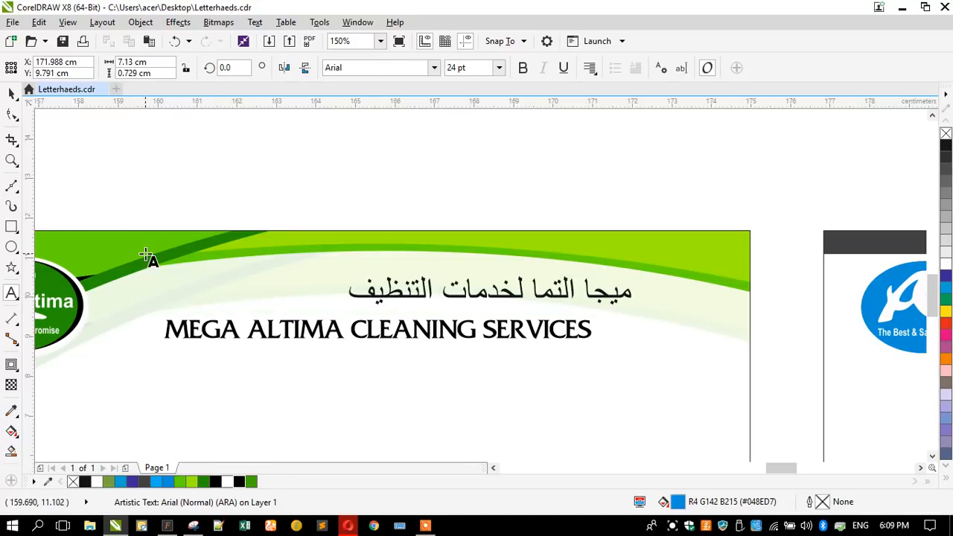
Step: Set the Arabic title in the green letterhead's header to Font 041
left_click(11, 91)
left_click(395, 68)
type("Fo")
key("Return")
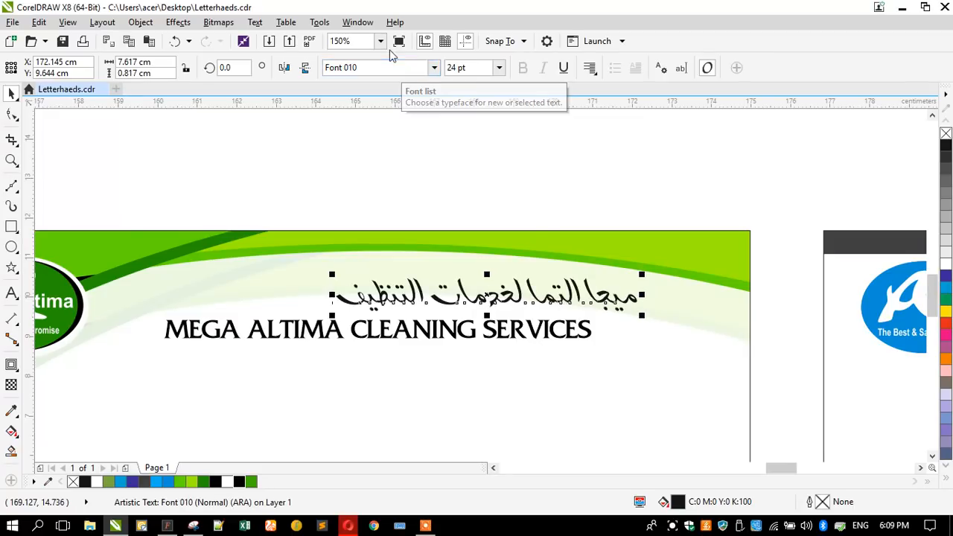
left_click(435, 68)
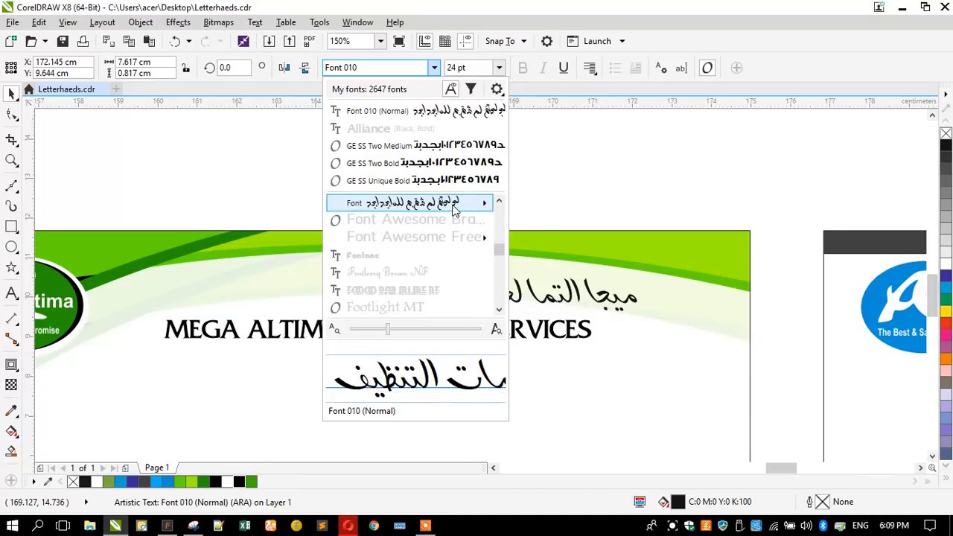
mouse_move(455, 210)
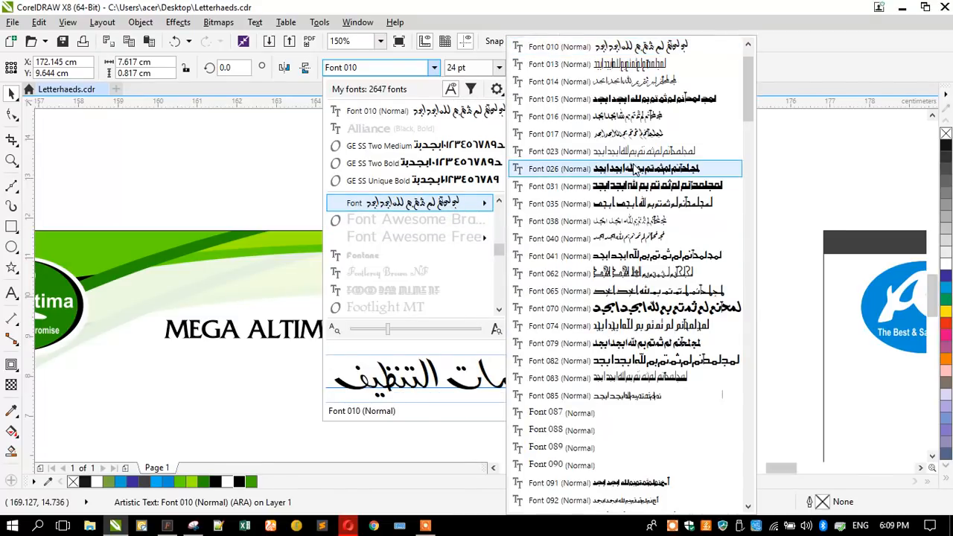
left_click(641, 256)
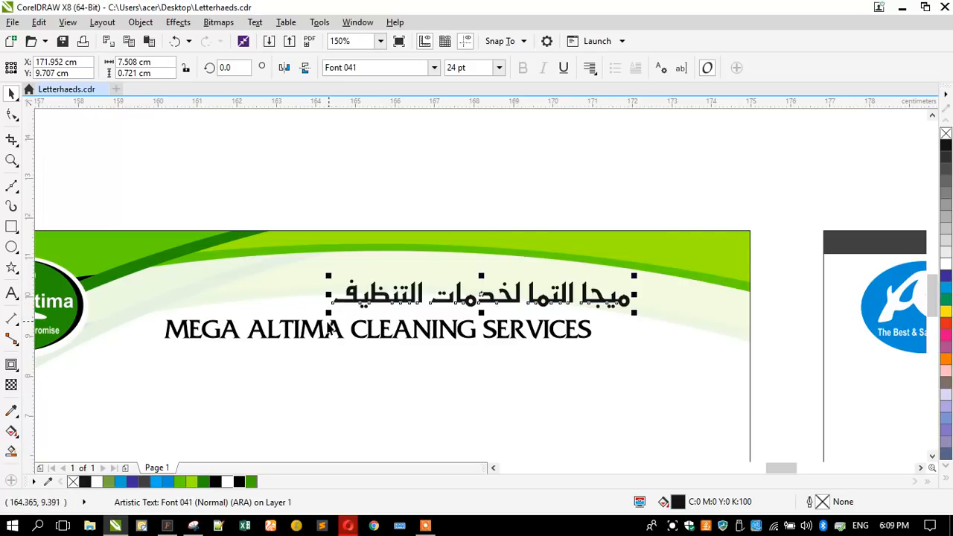
Step: Center the Arabic title horizontally on the English title "MEGA ALTIMA CLEANING SERVICES"
left_click(325, 332, "shift")
key("c")
left_click(294, 199)
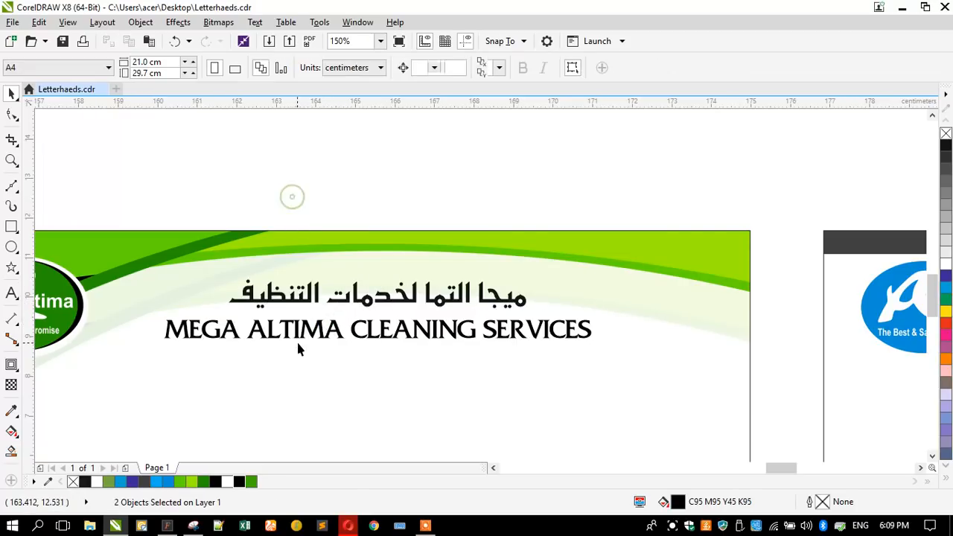
scroll(291, 337, "up", 2)
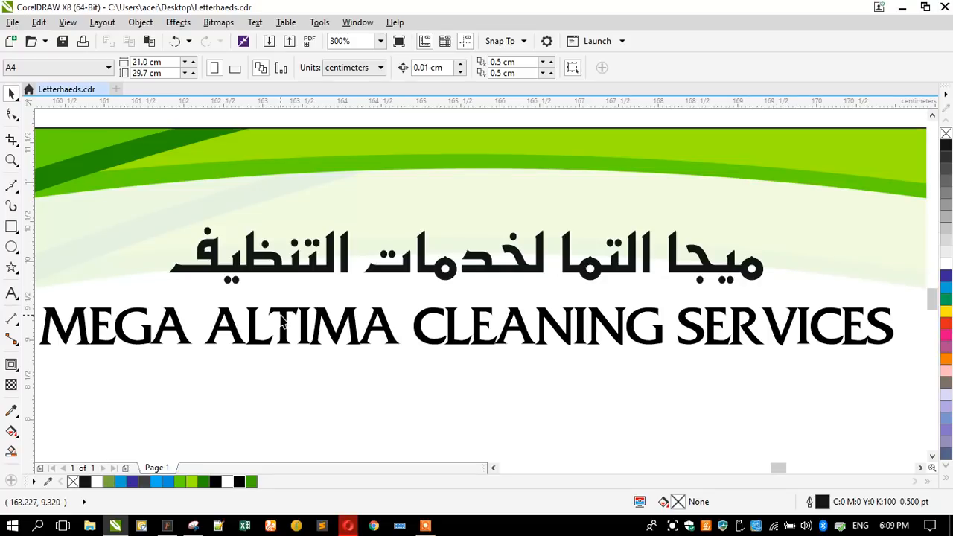
Step: Lower the Arabic title slightly toward the English one and set "MEGA ALTIMA CLEANING SERVICES" in the AltonaBold font
left_click(281, 320)
mouse_move(317, 271)
left_mouse_down()
mouse_move(317, 285)
mouse_move(310, 273)
left_mouse_up()
left_click(302, 320)
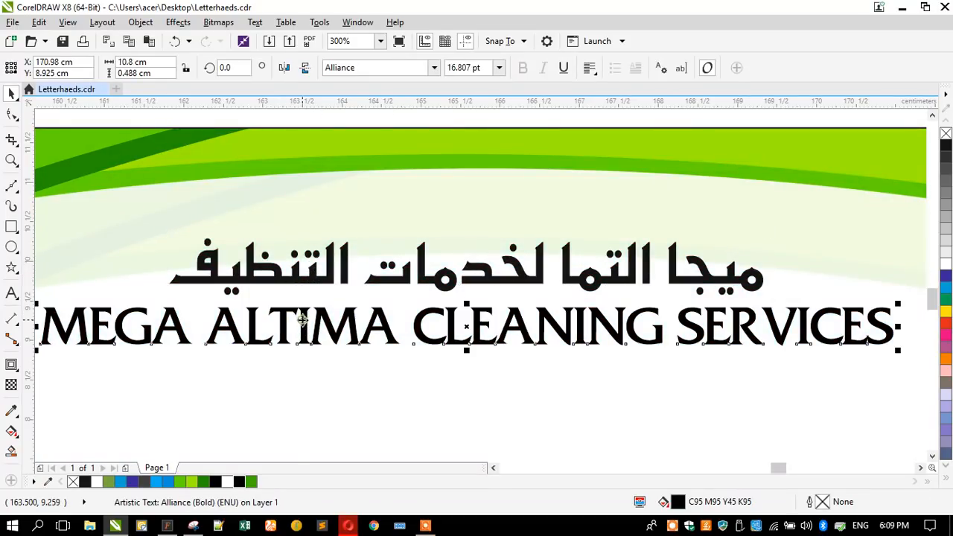
scroll(377, 277, "down", 2)
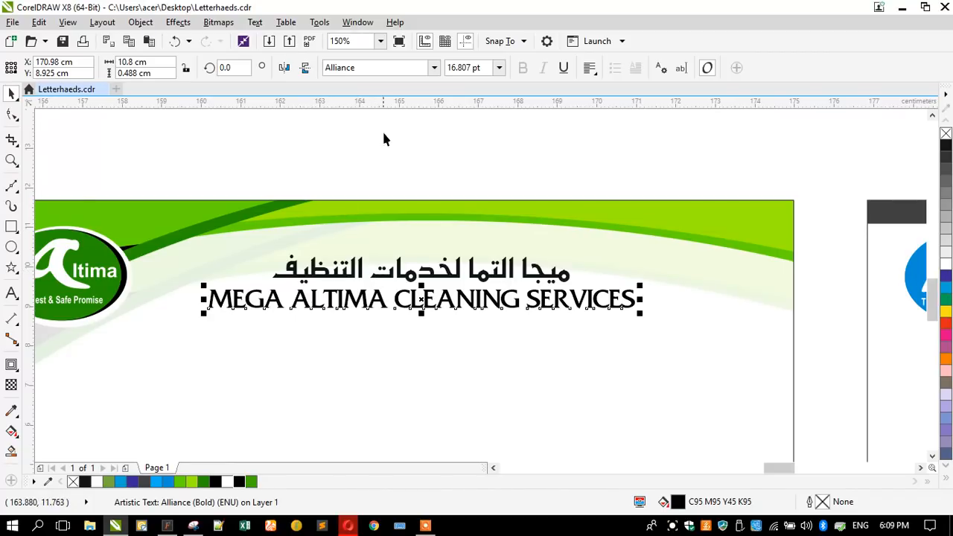
left_click(376, 65)
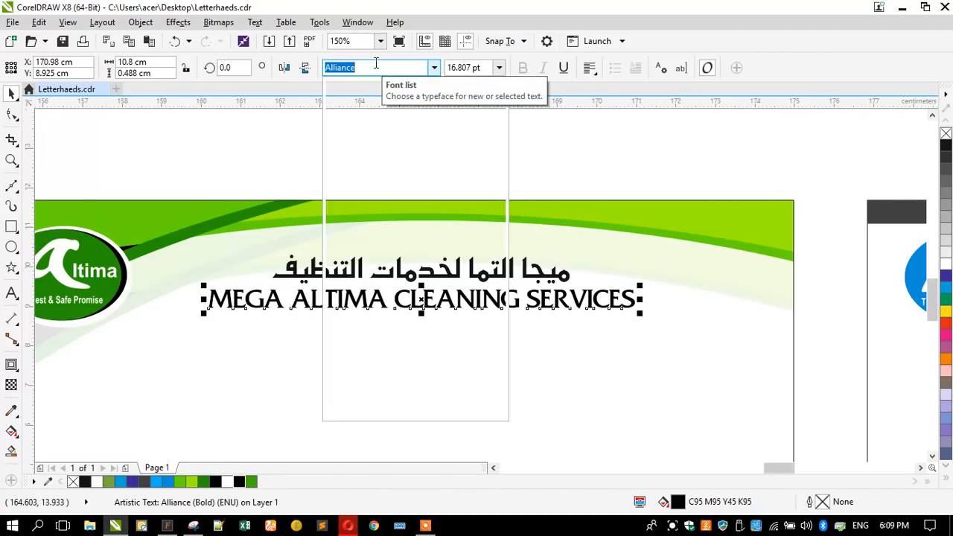
key("Down")
key("Down")
key("Down")
key("Down")
key("Down")
key("Down")
key("Down")
key("Down")
key("Down")
key("Down")
key("Down")
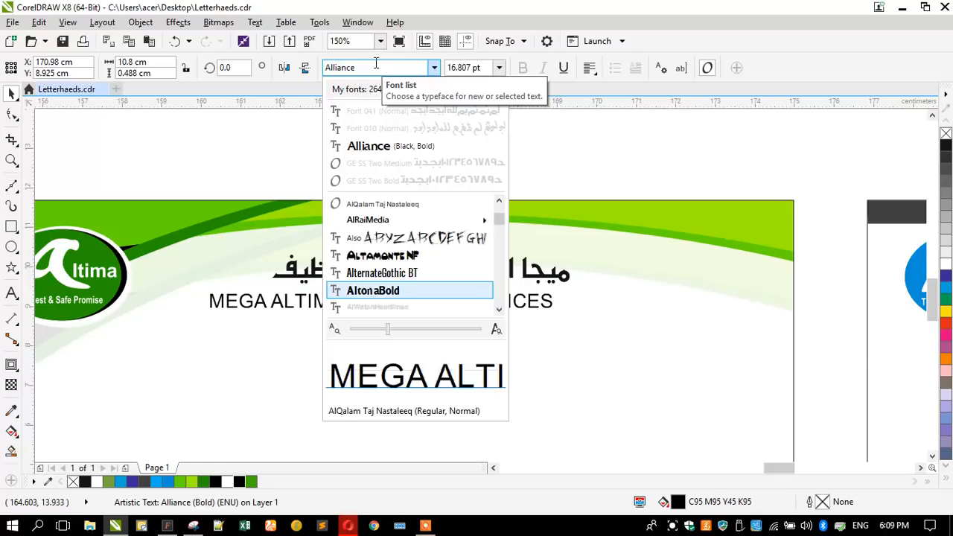
key("Up")
key("Return")
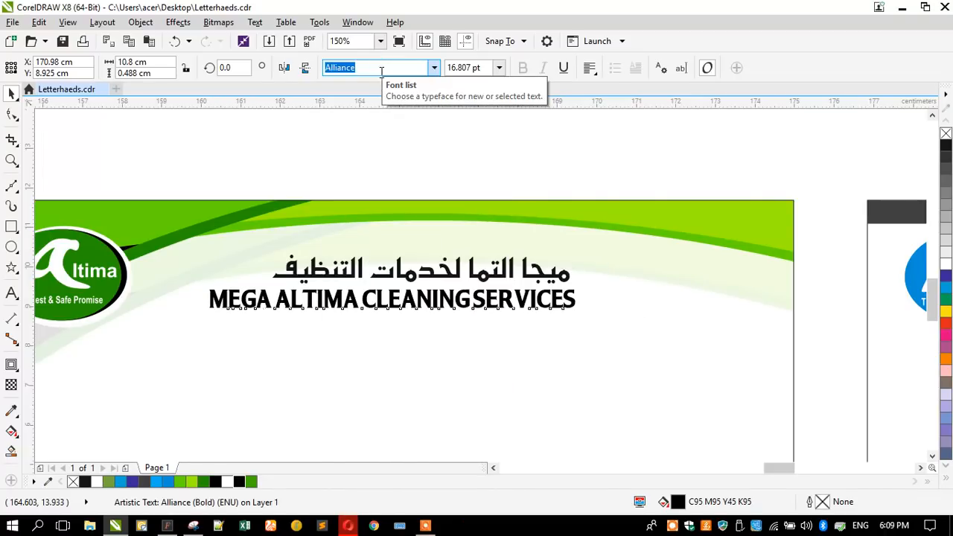
Step: Center the English title horizontally under the Arabic title
left_click(335, 280, "shift")
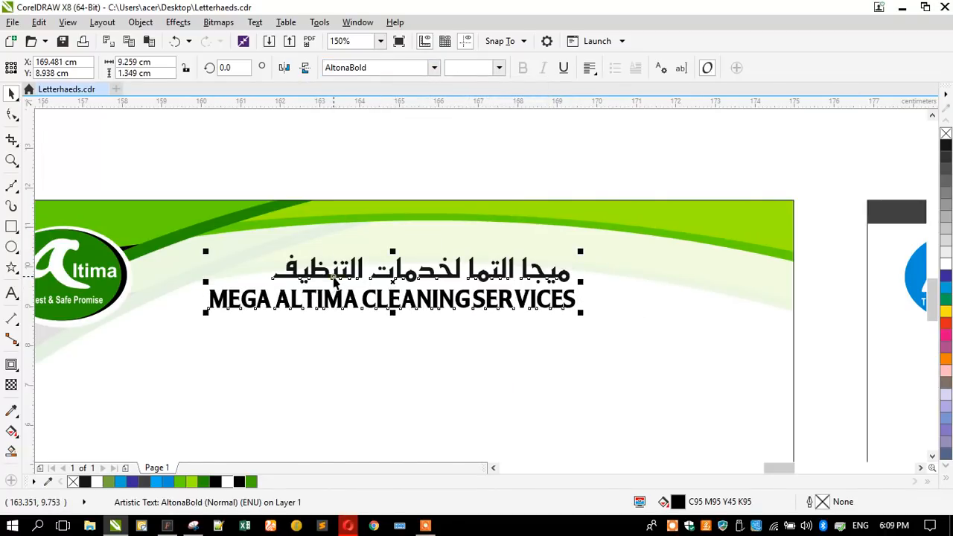
key("c")
left_click(236, 152)
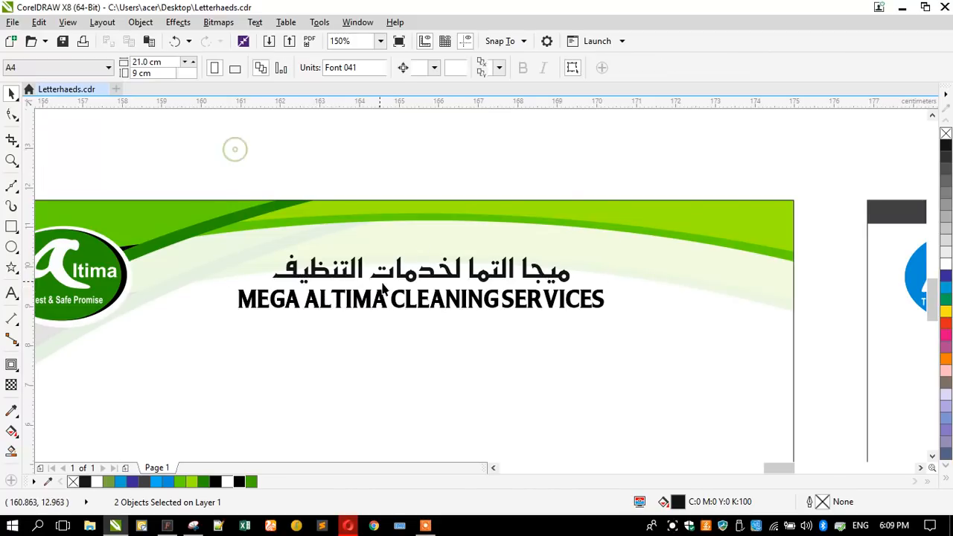
Step: Stretch "ميجا" and "التما" in the Arabic title by inserting kashidas before each word's final alef
scroll(402, 277, "up", 2)
left_click(395, 274)
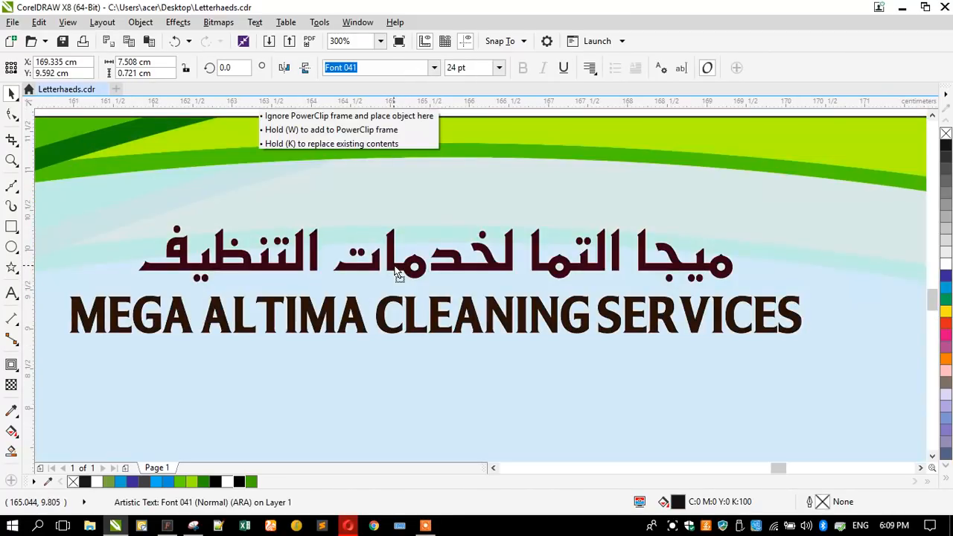
double_click(395, 266)
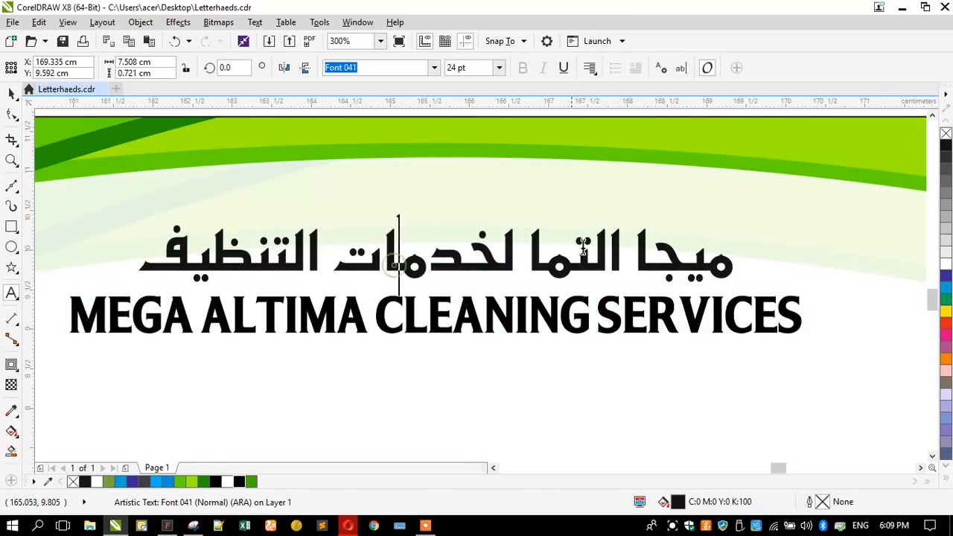
left_click(652, 250)
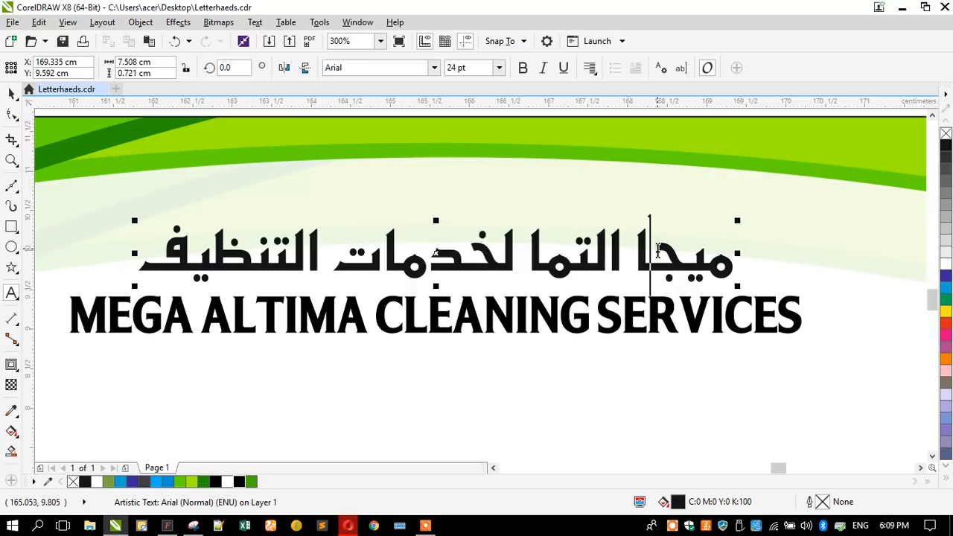
key("alt+shift")
type("ـــ")
left_click(669, 252)
left_click(505, 265)
type("ـــــــ")
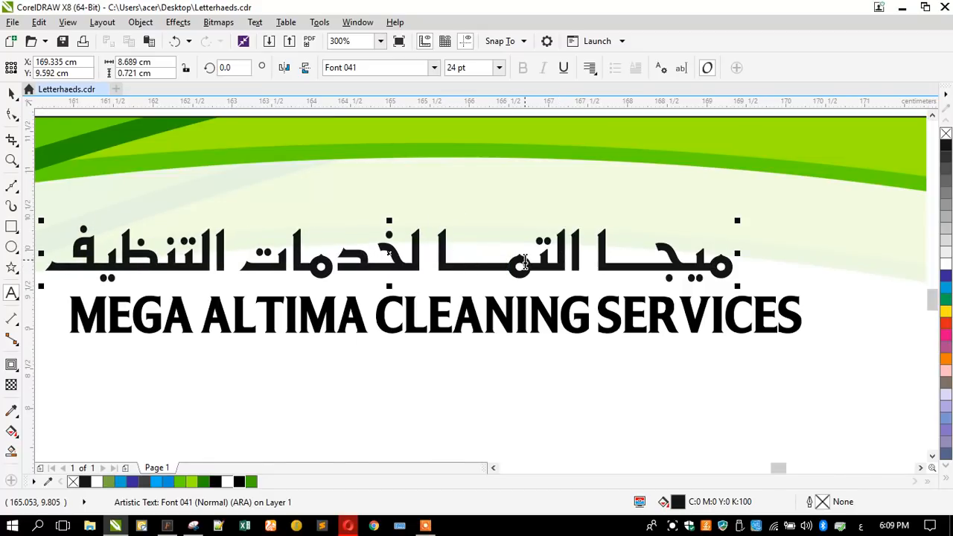
Step: Insert further kashidas in the Arabic title, before the "م" of "التما" and before the "ج" of "ميجا"
left_click(532, 257)
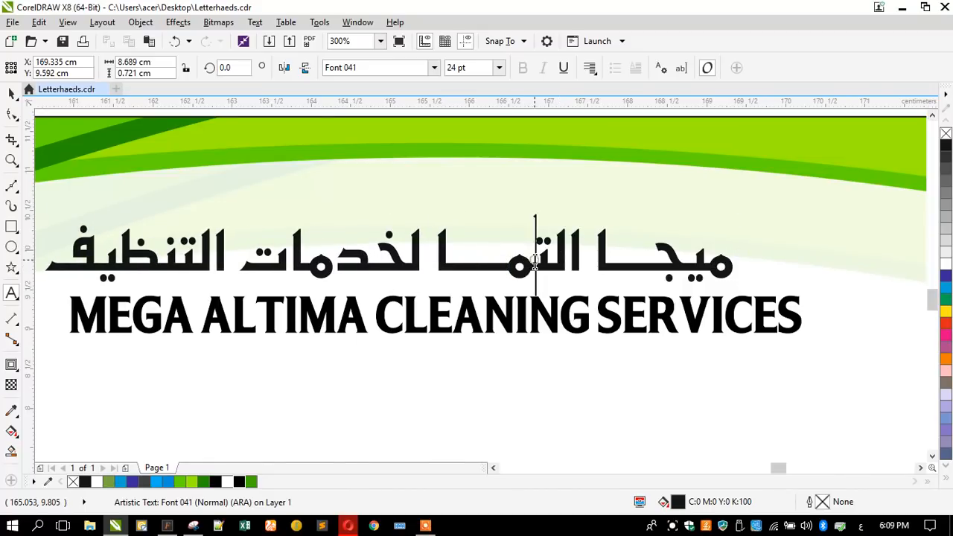
type("ـــا ال")
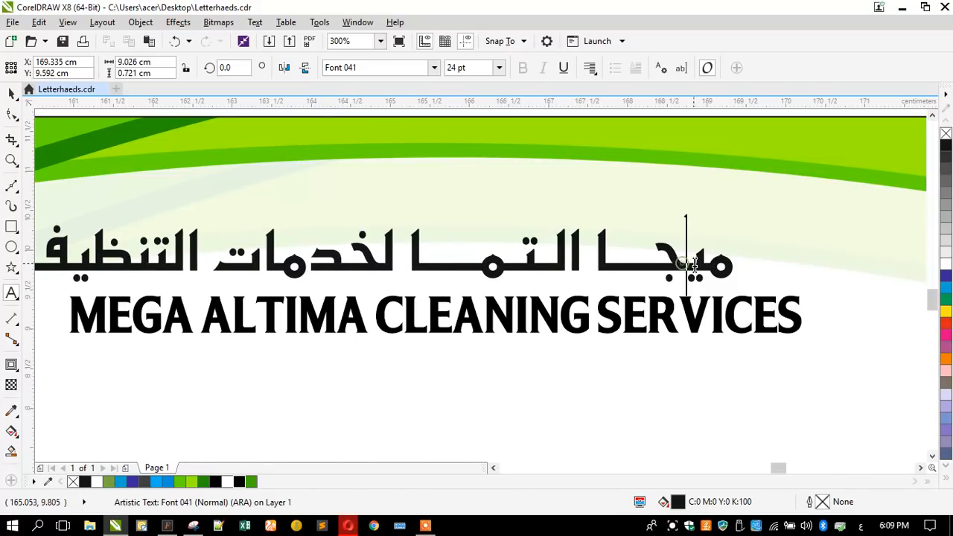
type("ت")
left_click(704, 265)
key("BackSpace")
left_click(704, 265)
type("ـ")
left_click(673, 265)
type("ـ")
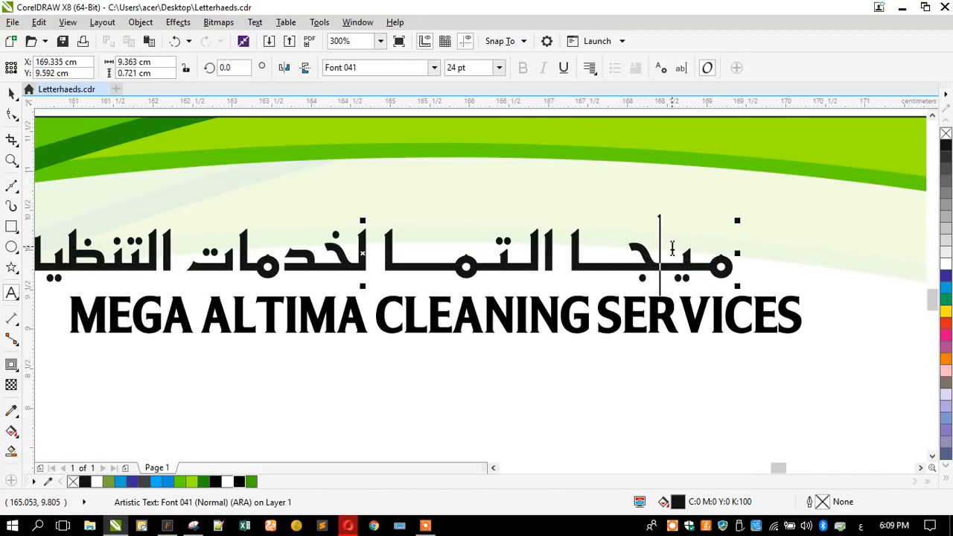
Step: Center the stretched Arabic title and the English title on each other horizontally
key("F3")
key("ctrl+space")
left_click(383, 282, "shift")
key("c")
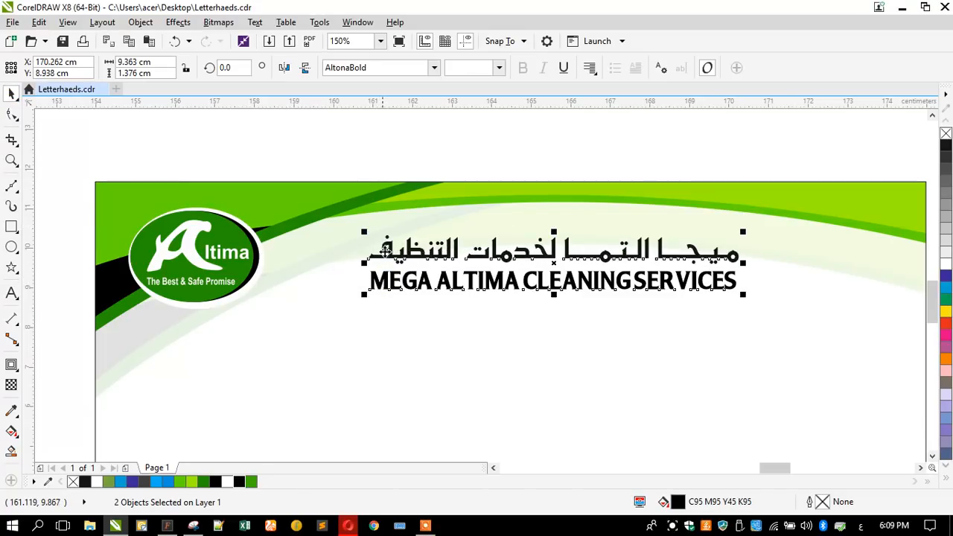
Step: Enlarge both header titles together to about 10.1 cm wide and move them closer to the Altima logo
left_click_drag(364, 293, 350, 298)
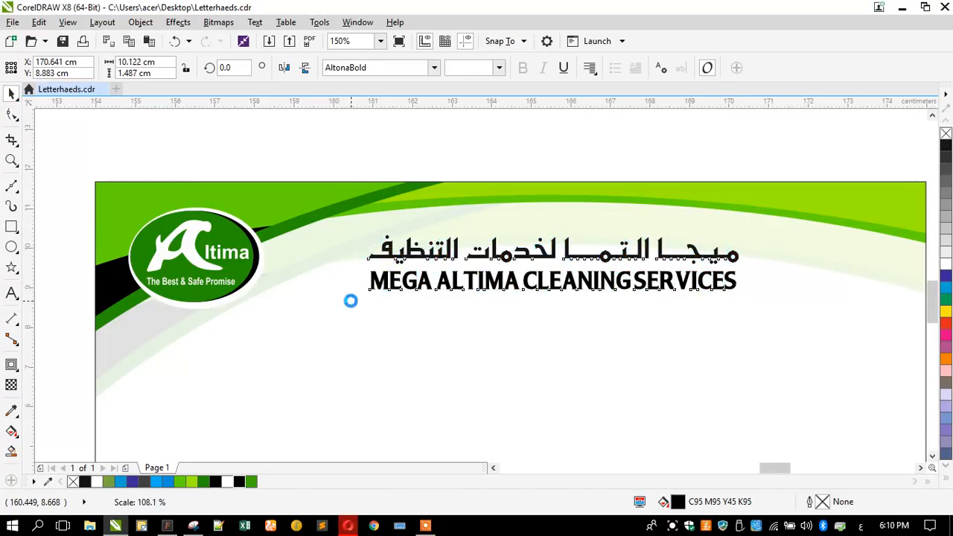
left_click_drag(367, 254, 317, 265)
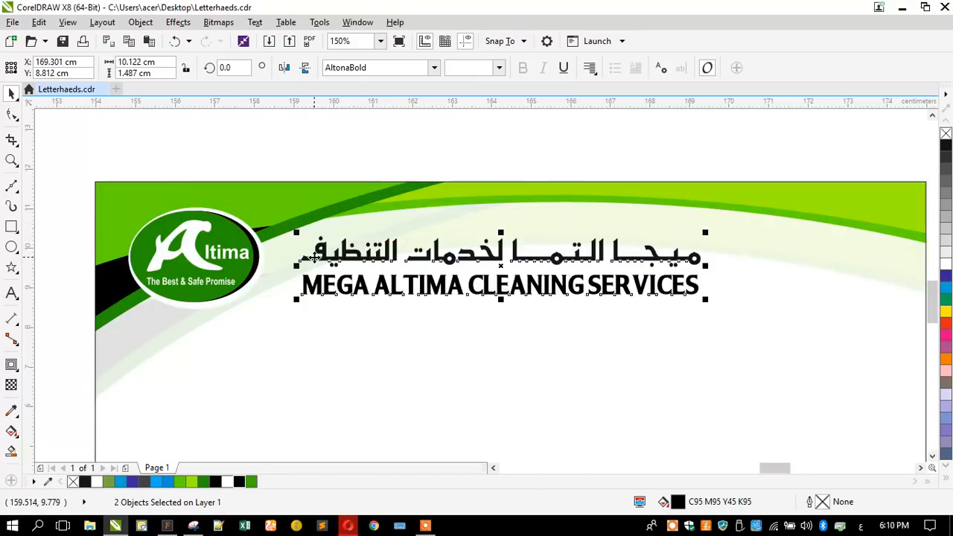
scroll(347, 143, "down", 2)
scroll(348, 144, "down", 1)
left_click(326, 278, "shift")
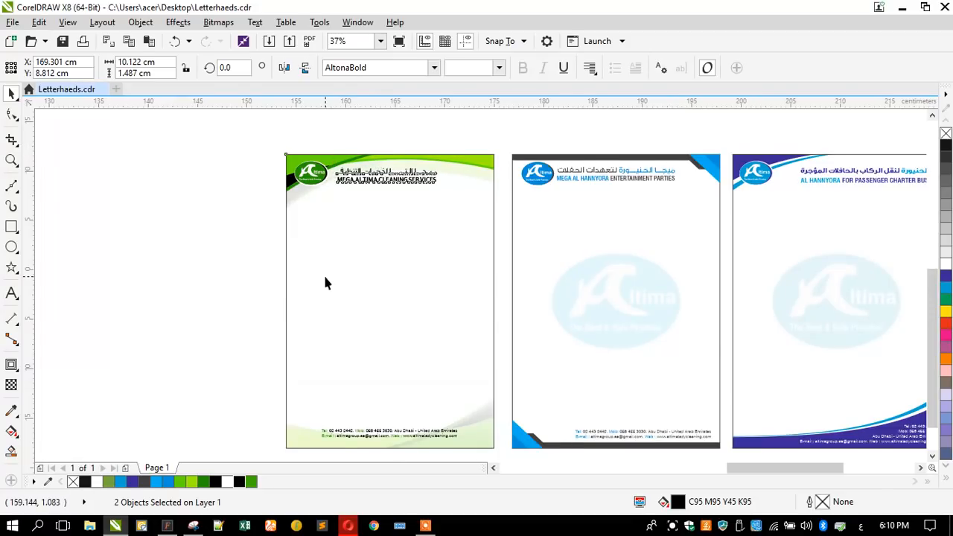
left_click(220, 249)
Step: Color "ميجا التما" in the Arabic title and "MEGA ALTIMA" in the English title dark green (#239400)
scroll(357, 142, "up", 1)
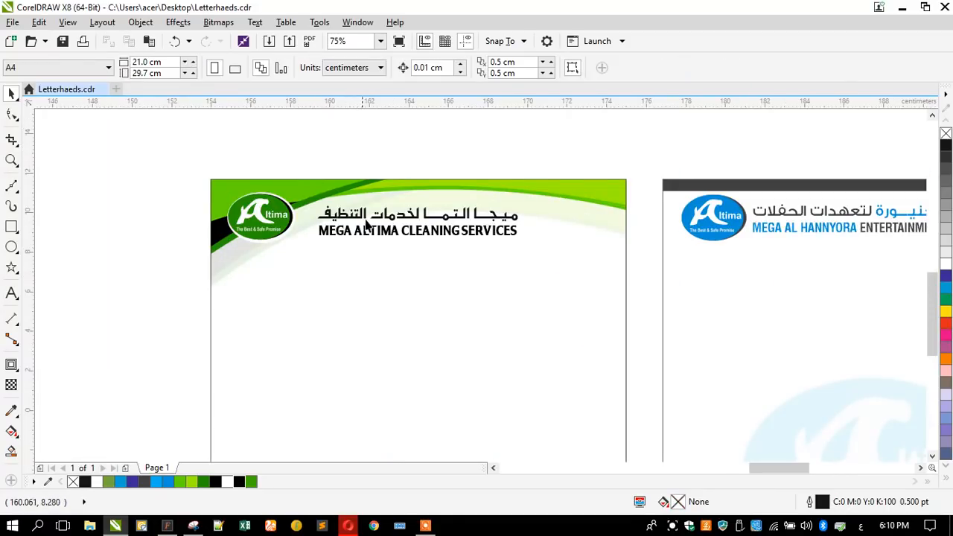
scroll(366, 226, "up", 1)
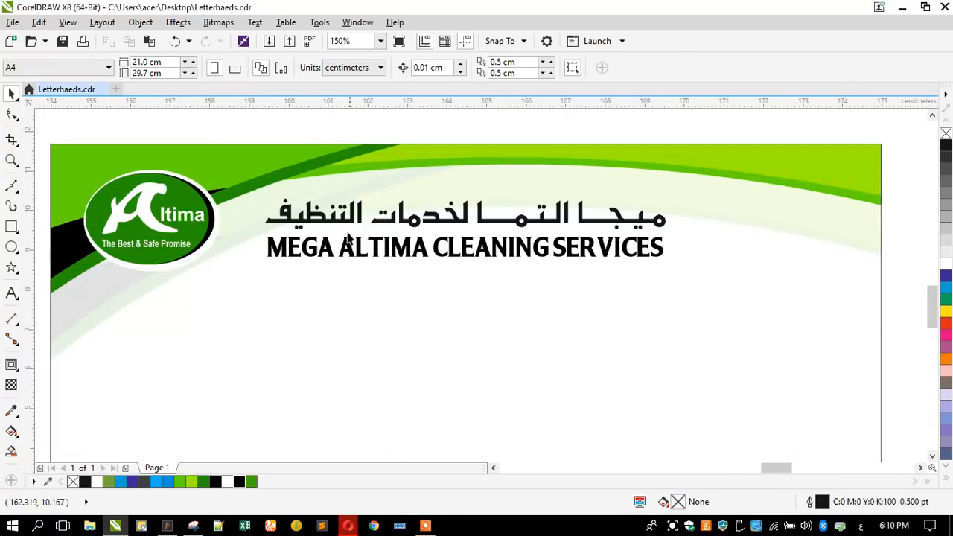
double_click(484, 227)
left_click_drag(485, 227, 667, 236)
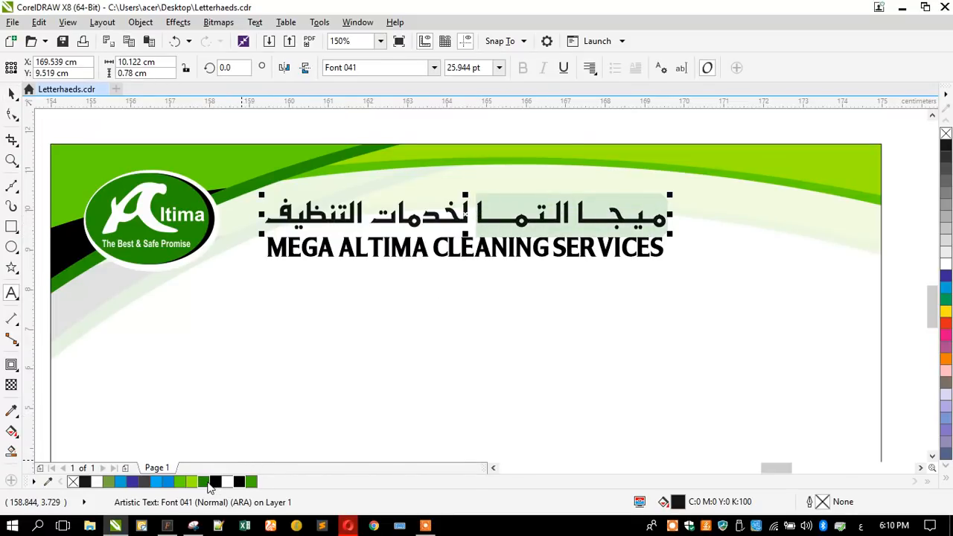
left_click(209, 482)
left_click_drag(429, 248, 232, 289)
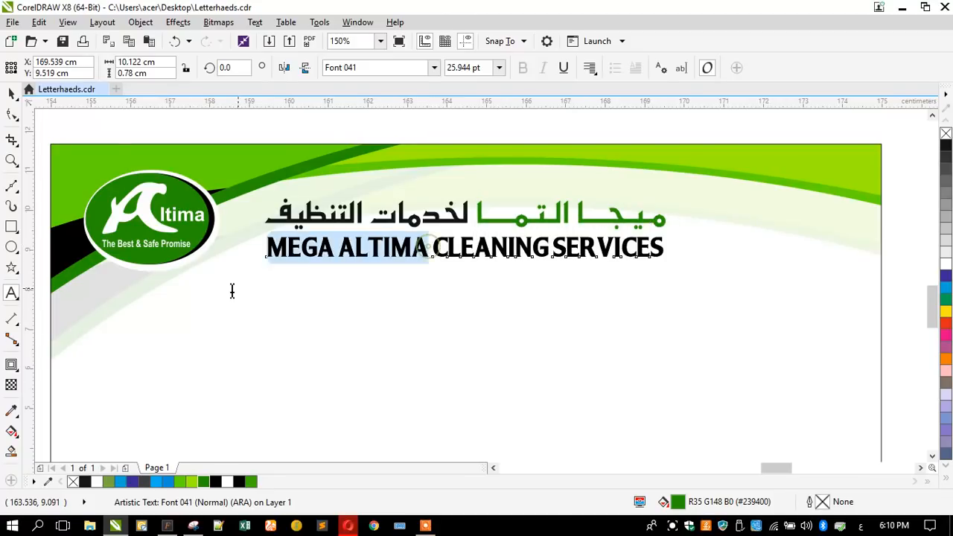
left_click(205, 483)
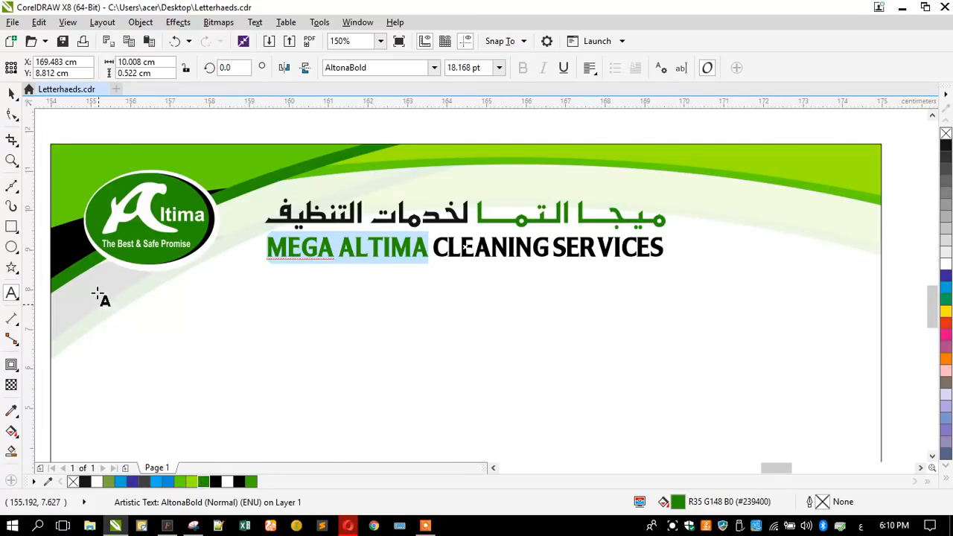
left_click(11, 95)
left_click(137, 128)
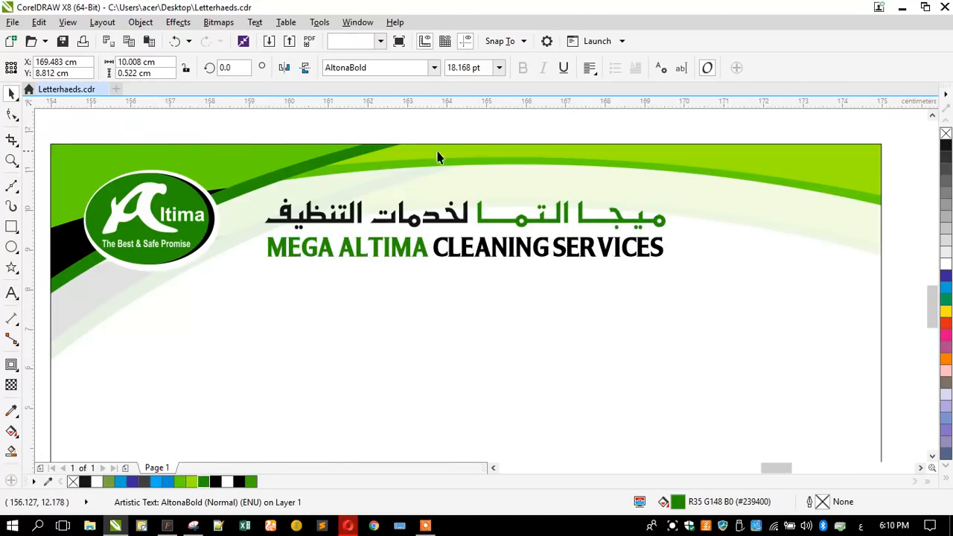
Step: Delete the Genesis letterhead reference bitmap beside the finished letterheads
scroll(460, 151, "down", 5)
scroll(328, 217, "down", 2)
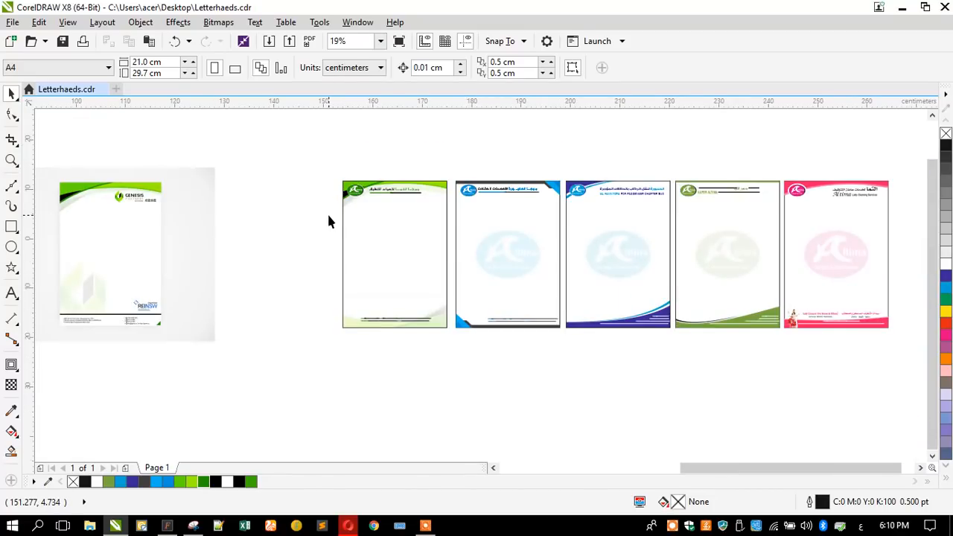
left_click(150, 237)
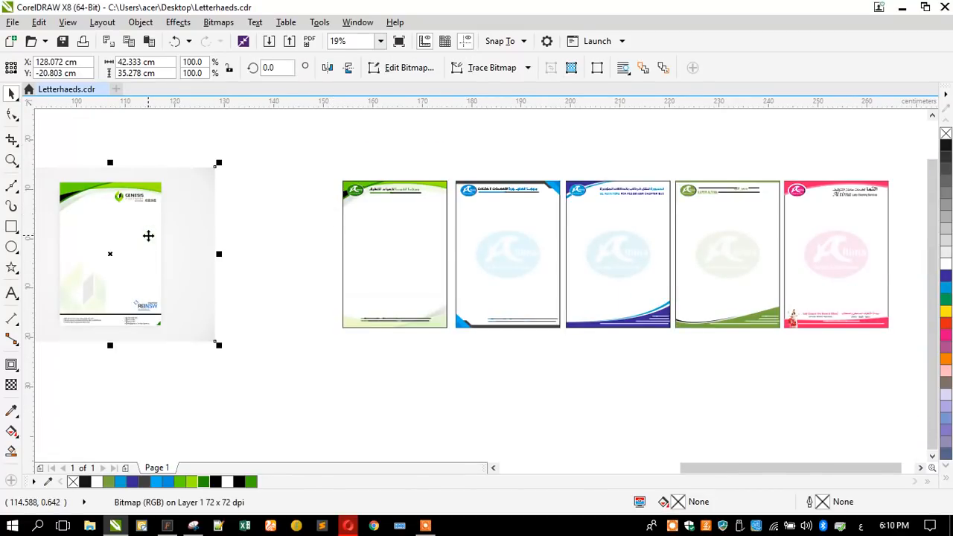
key("Delete")
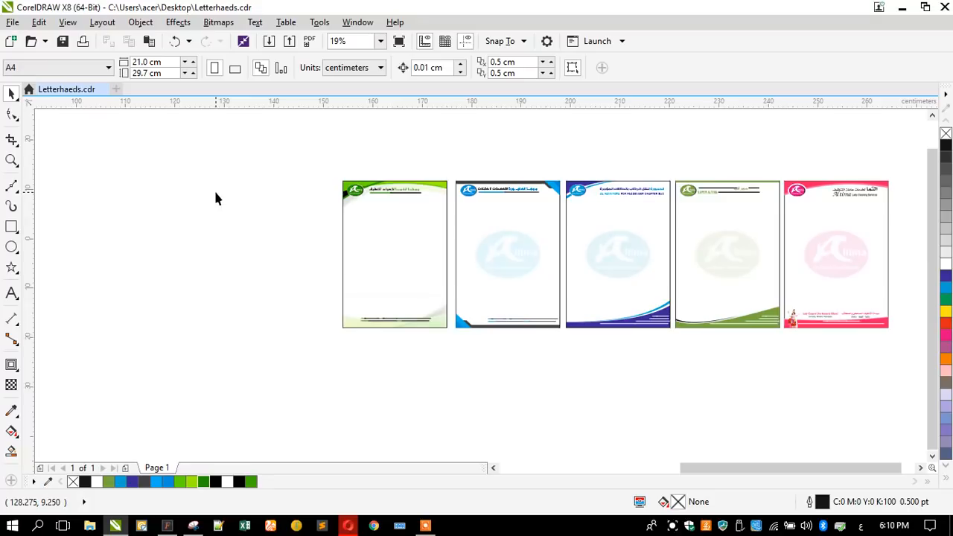
Step: Select the whole green letterhead and adjust its horizontal spacing beside the blue Mega Al Hannyora letterhead
left_click_drag(311, 160, 452, 362)
scroll(437, 219, "up", 4)
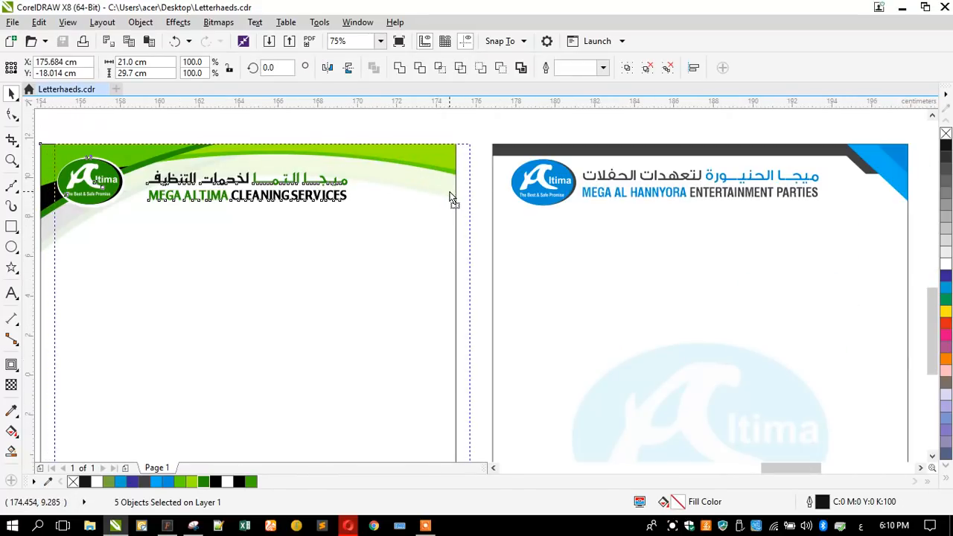
scroll(451, 191, "down", 4)
left_click_drag(354, 216, 340, 219)
left_click(141, 327)
Step: Switch to the letterhead design image results in Opera and copy the Genesis Partners letterhead with the green curved footer on wood
left_click(348, 525)
scroll(484, 297, "down", 1)
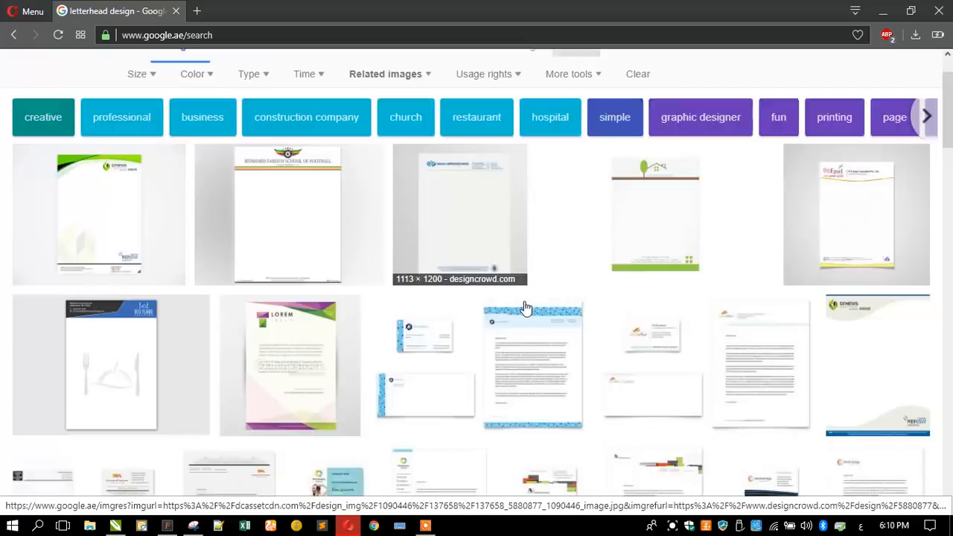
scroll(525, 307, "down", 3)
scroll(409, 268, "down", 5)
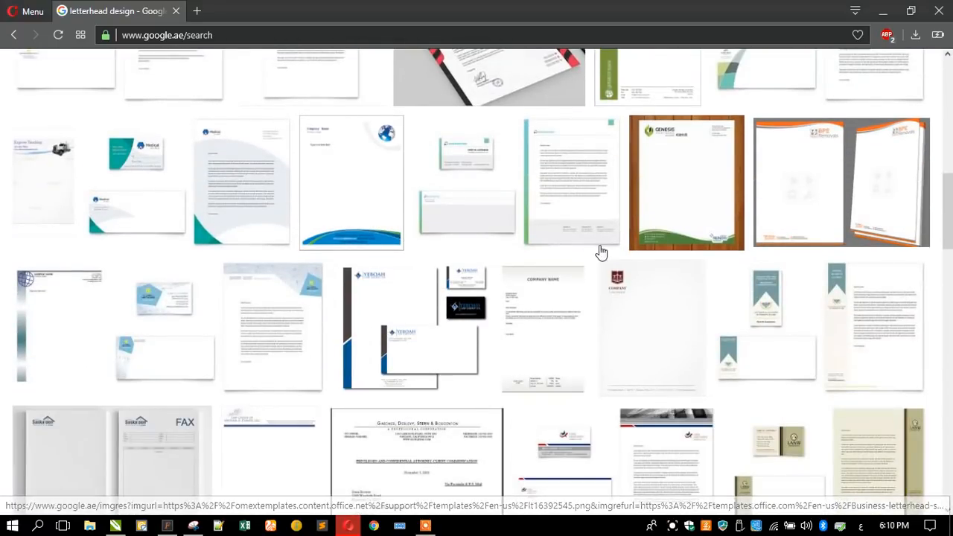
left_click(653, 224)
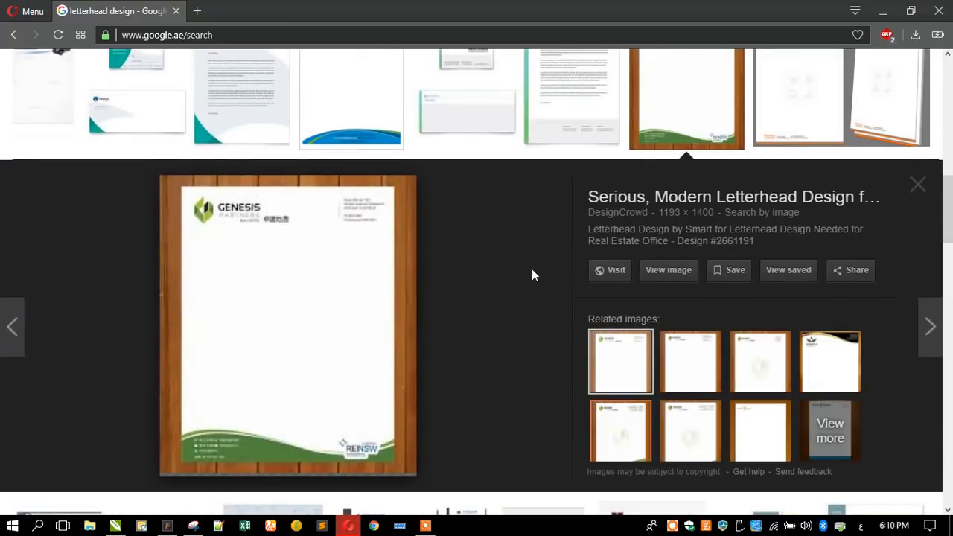
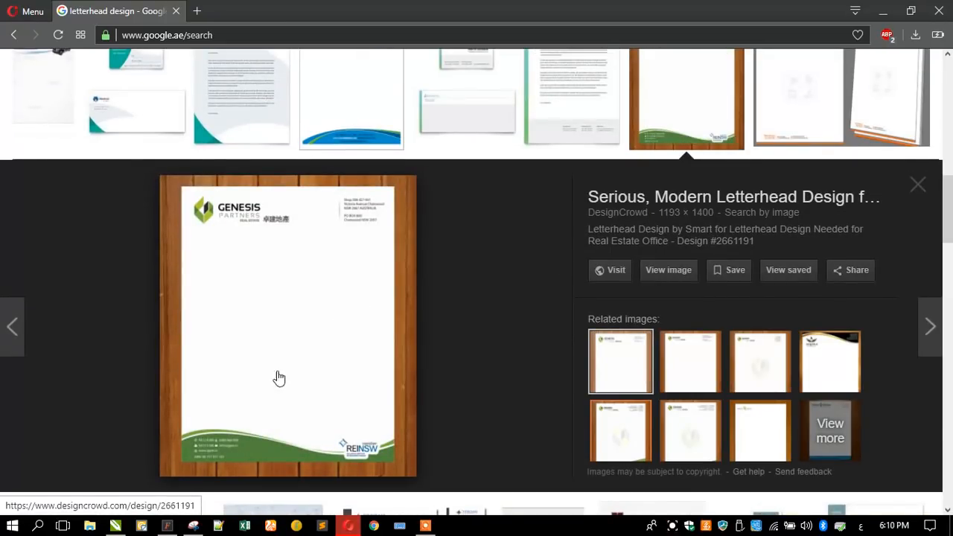
right_click(272, 382)
left_click(313, 255)
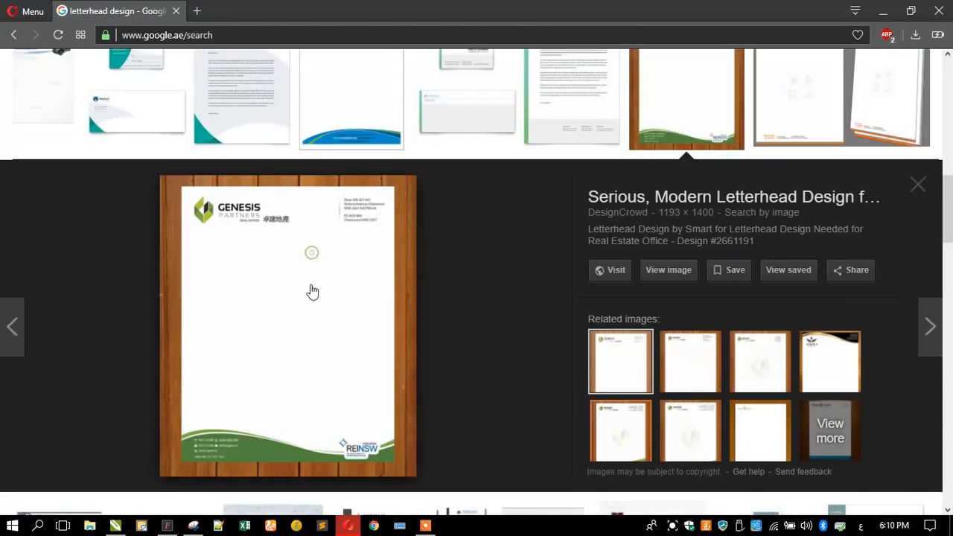
Step: Look through further letterhead designs in the image results and return to the Genesis Partners preview
scroll(305, 320, "up", 2)
scroll(302, 318, "down", 3)
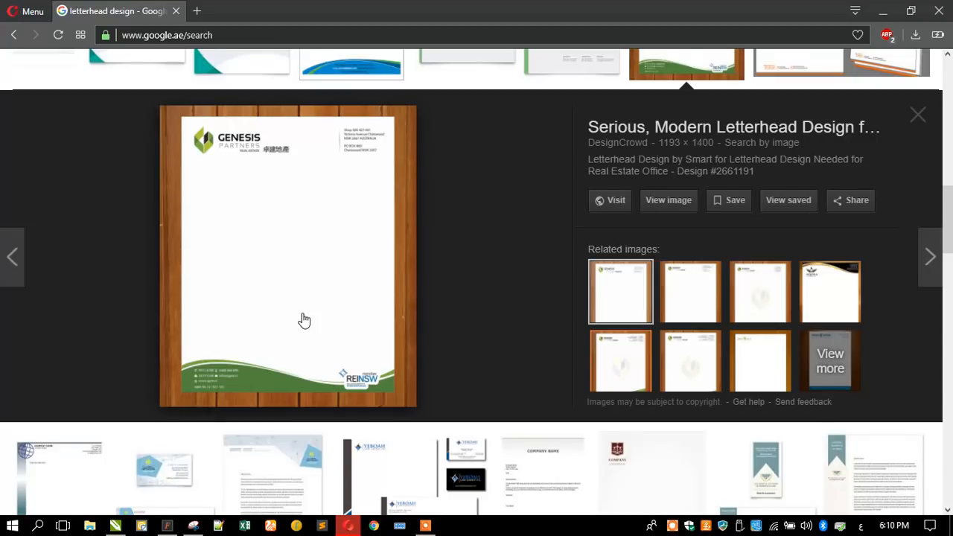
scroll(304, 320, "up", 3)
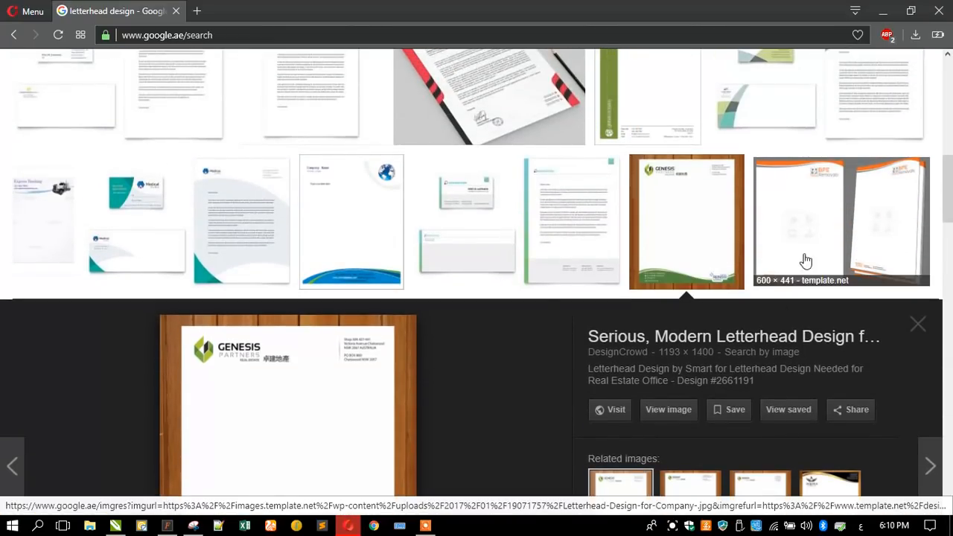
scroll(433, 343, "down", 8)
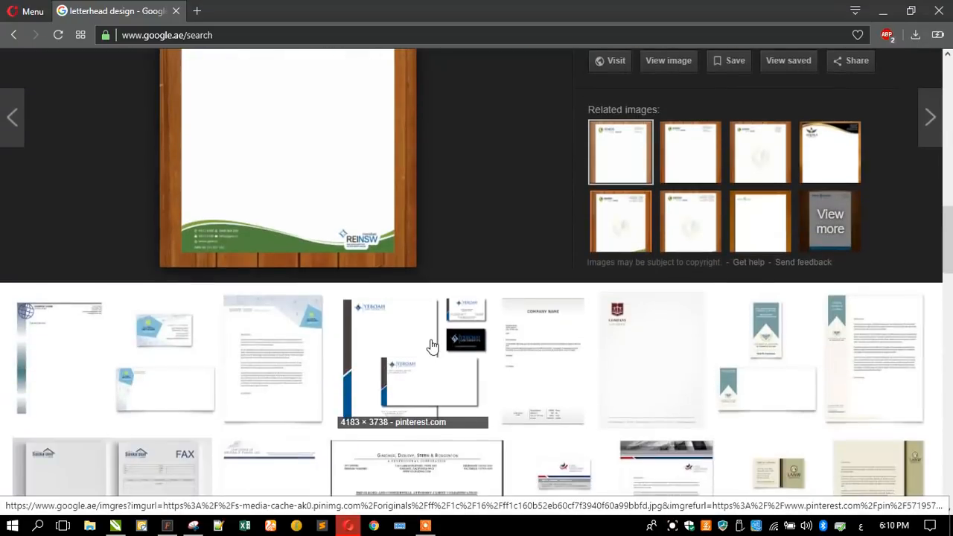
scroll(432, 344, "down", 10)
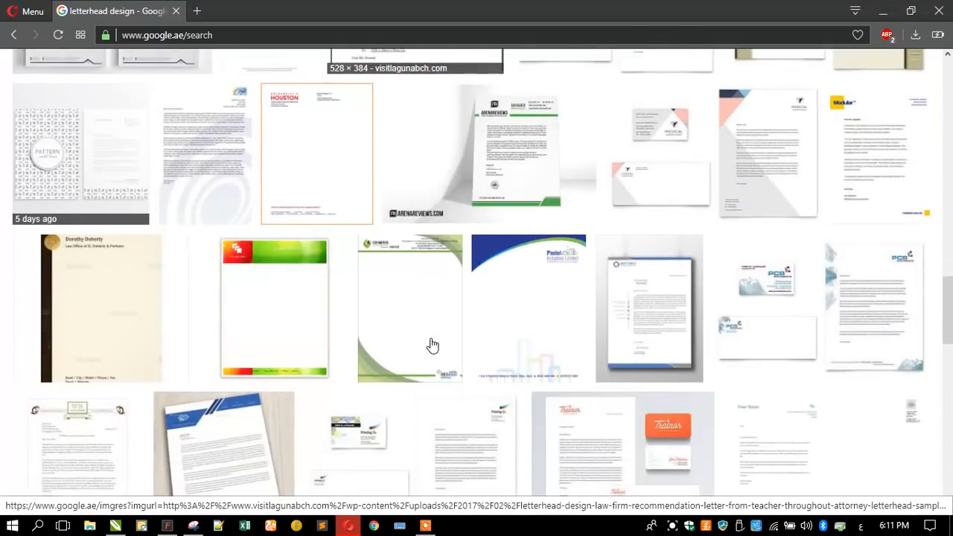
scroll(433, 345, "down", 6)
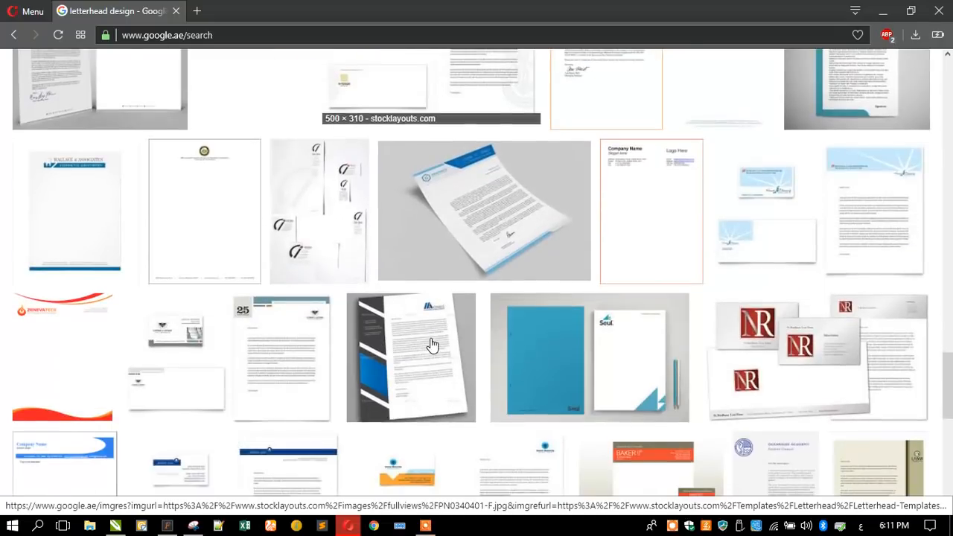
scroll(433, 345, "up", 4)
scroll(431, 344, "up", 20)
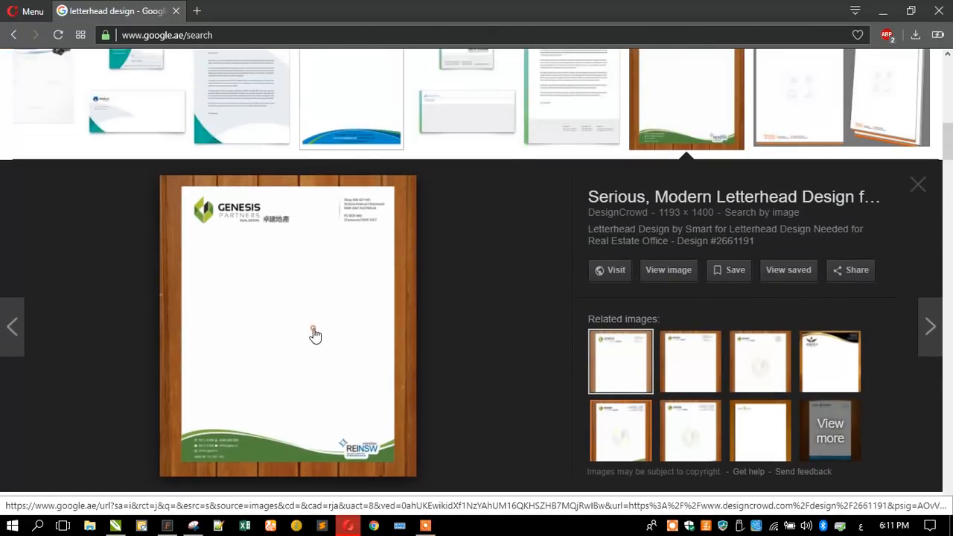
Step: Copy the previewed Genesis Partners letterhead image as the next design reference
right_click(314, 328)
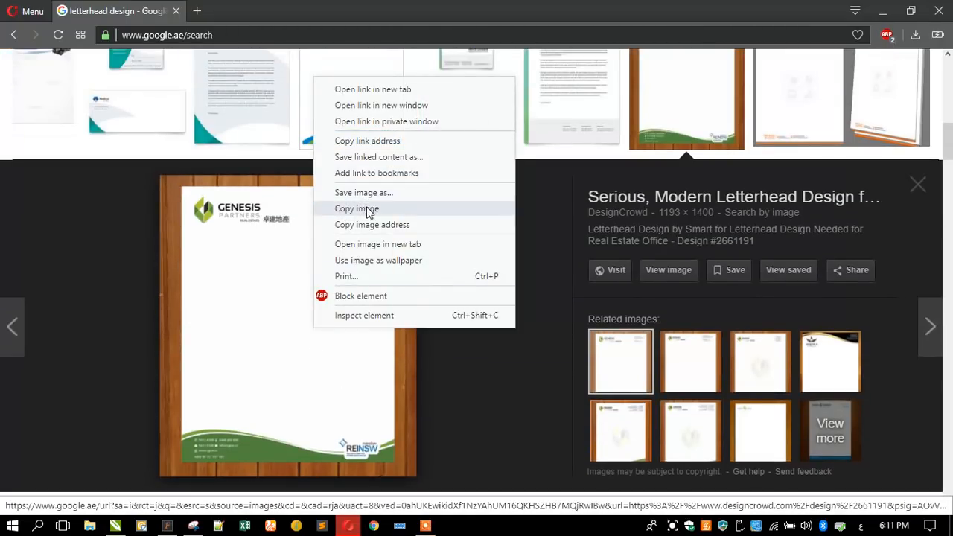
Step: Copy the green-wave letterhead image from the browser and paste it into the Letterhaeds.cdr drawing in CorelDRAW
left_click(374, 208)
left_click(884, 11)
right_click(155, 260)
left_click(182, 346)
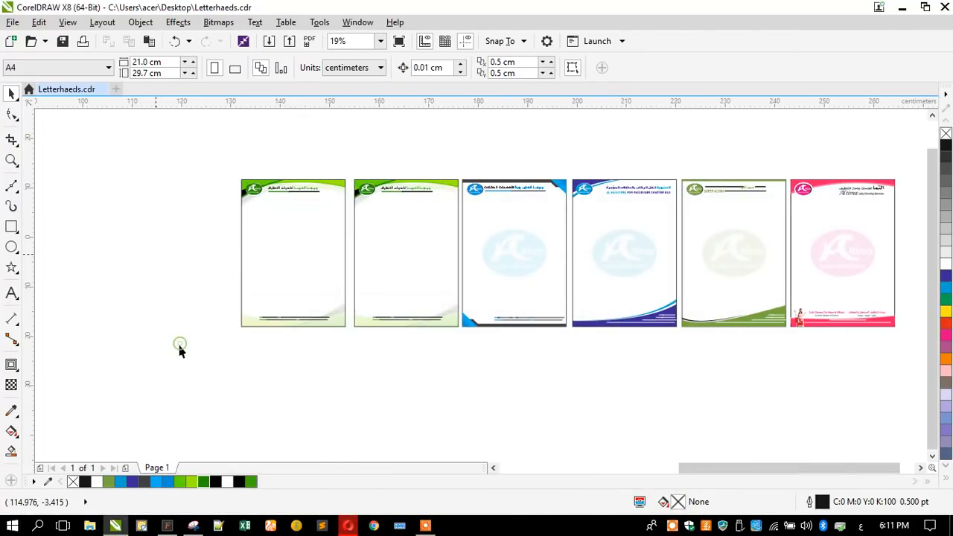
Step: Center-align the pasted image with the first green letterhead, scale it to about 28.5 by 33.5 cm, and place it left of that letterhead
left_click(310, 258, "shift")
key("c")
key("e")
left_click(142, 291)
left_click(221, 306)
left_click_drag(183, 381, 222, 338)
left_click_drag(311, 276, 166, 290)
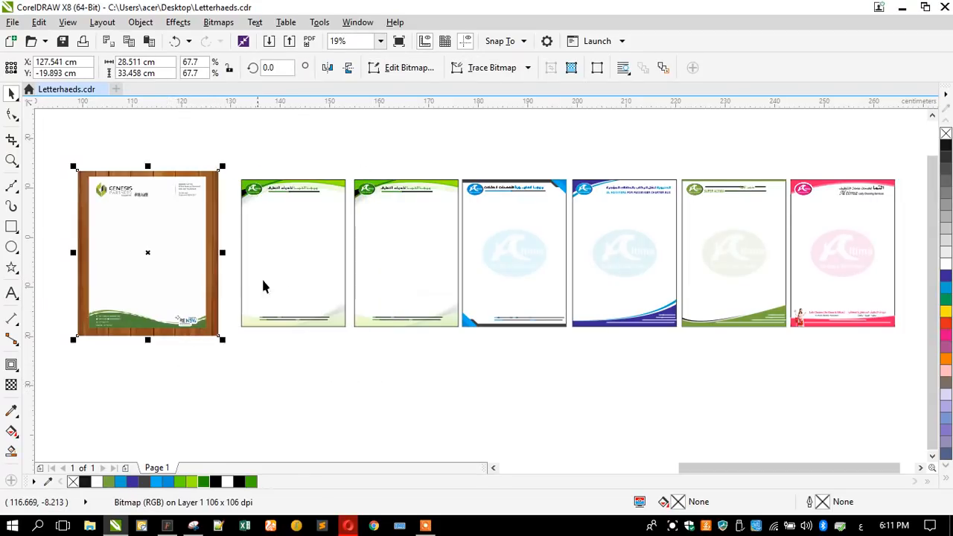
Step: Draw a rectangle about 23.6 by 3.4 cm over the green wave footer of the reference image
scroll(224, 294, "down", 1)
scroll(234, 285, "up", 3)
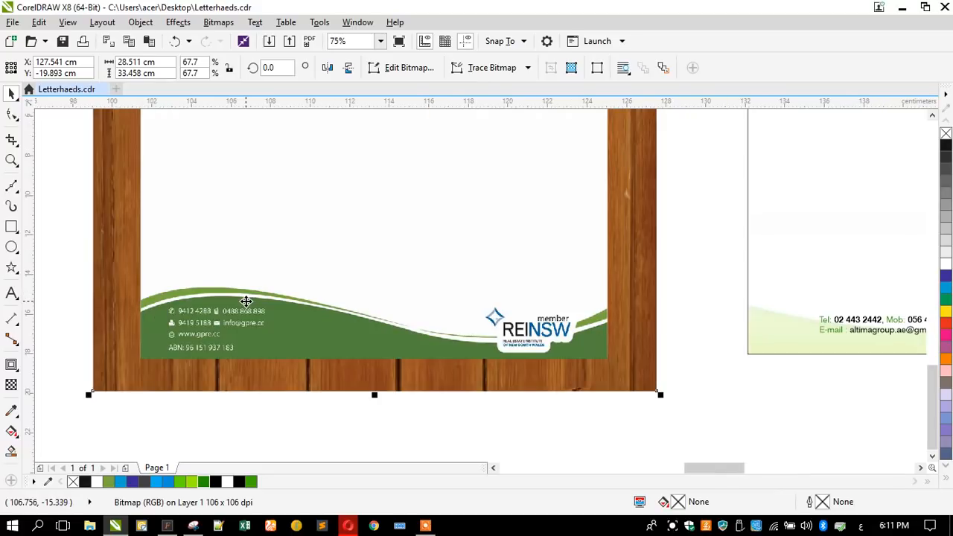
left_click(70, 298)
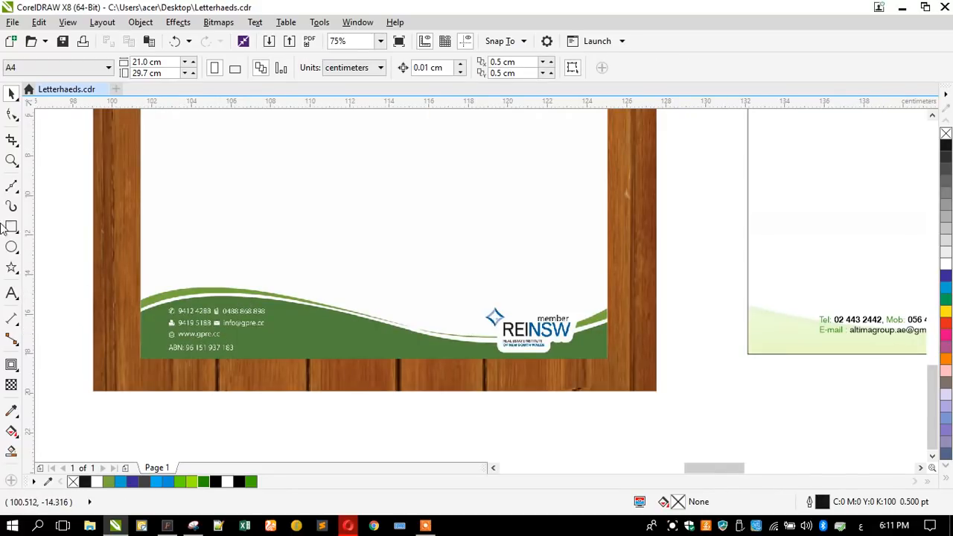
left_click(11, 160)
left_click_drag(397, 337, 531, 366)
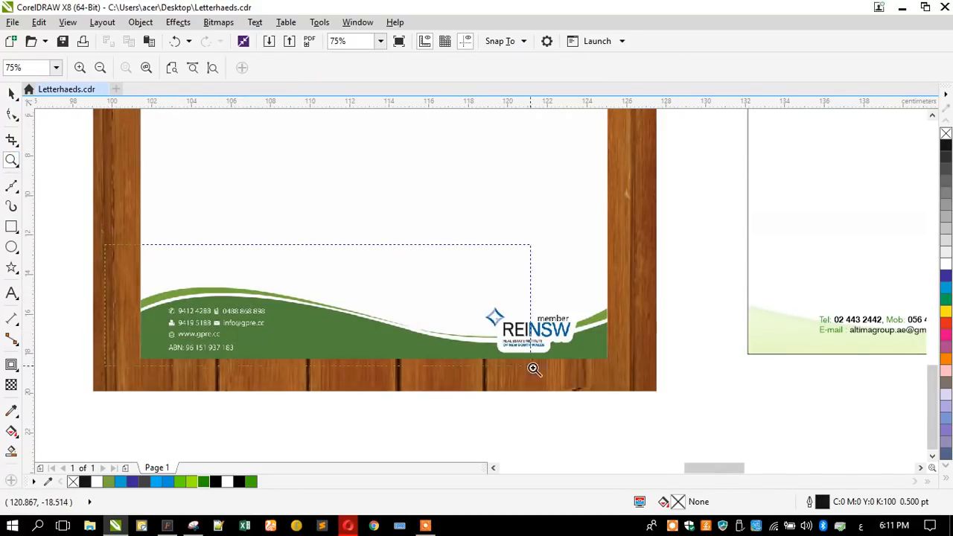
left_click_drag(655, 385, 655, 385)
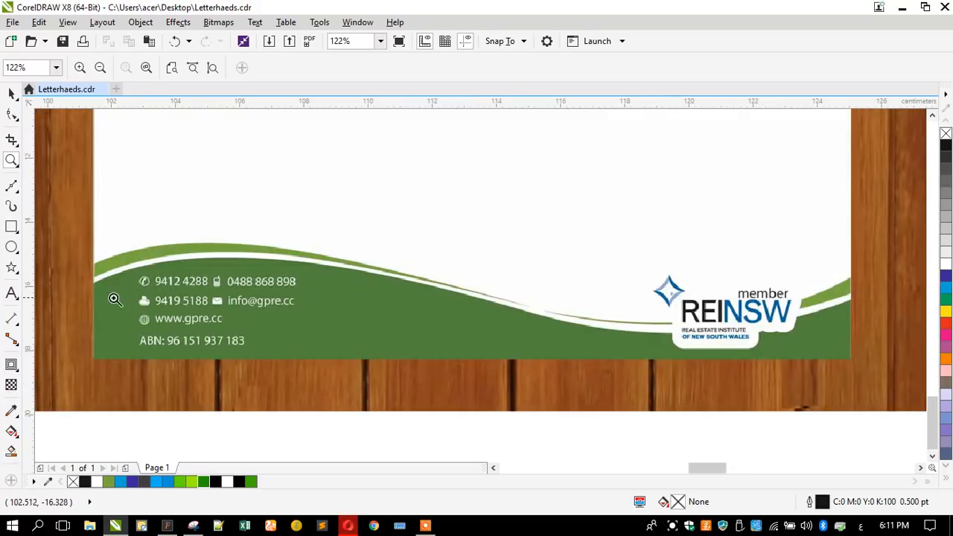
left_click(11, 226)
left_click_drag(94, 359, 855, 253)
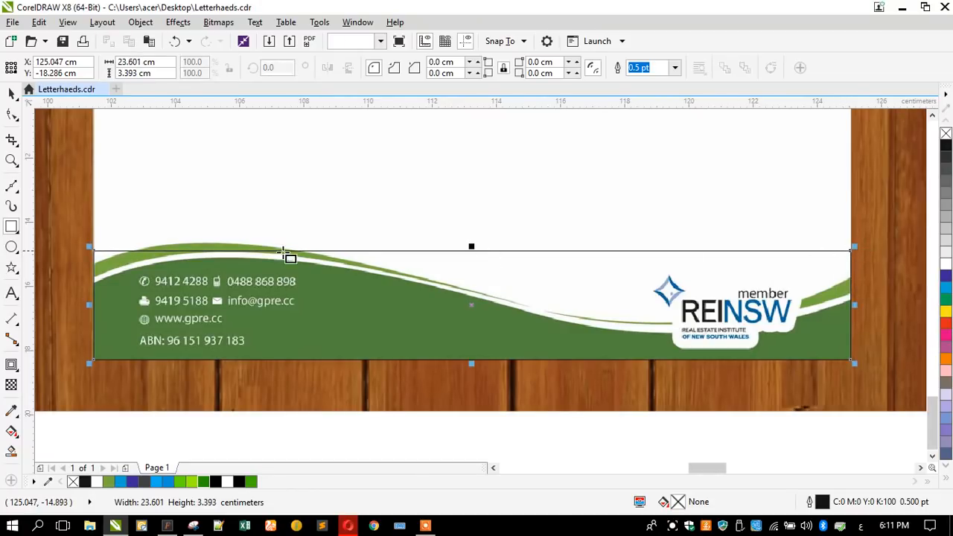
Step: Convert the rectangle to curves and lower its two upper corner nodes to the ends of the dark green wave
left_click(12, 116)
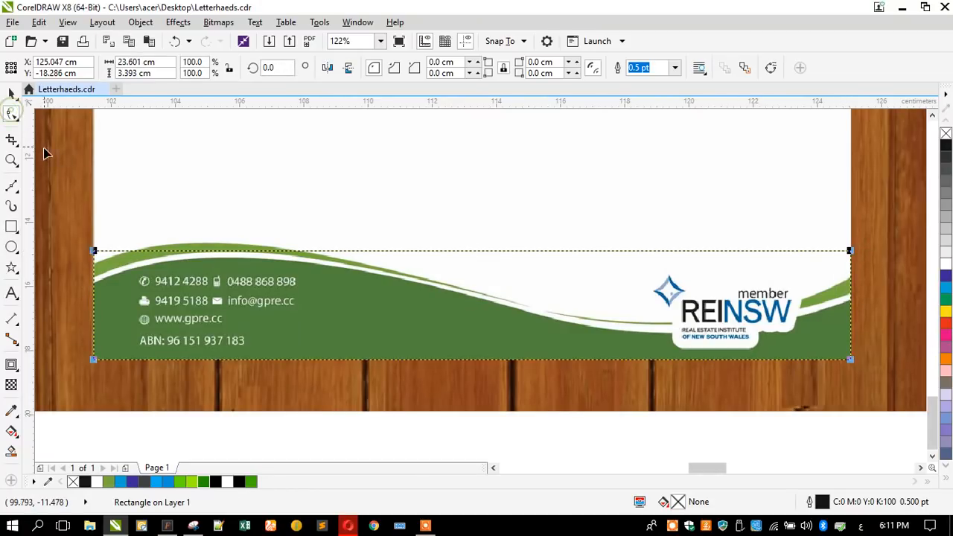
key("ctrl+q")
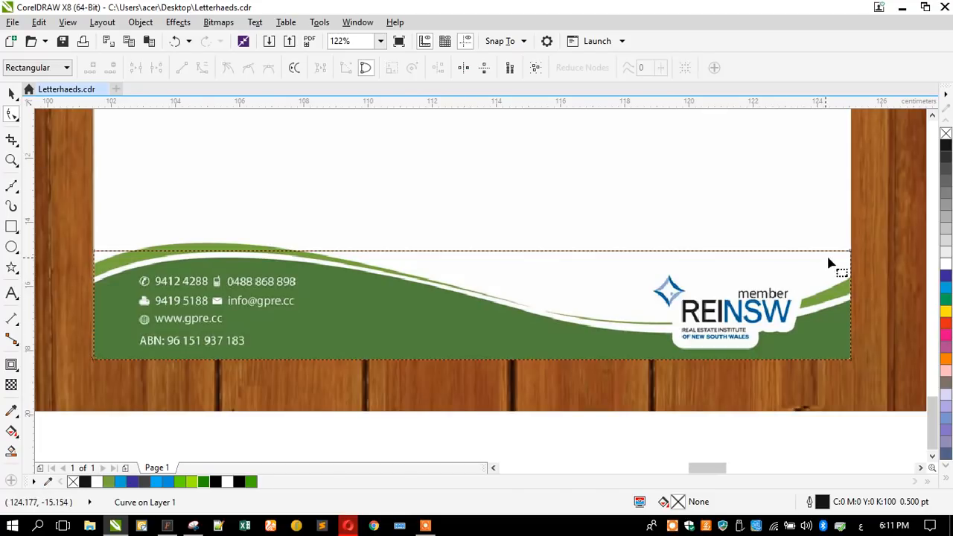
left_click_drag(855, 253, 849, 300)
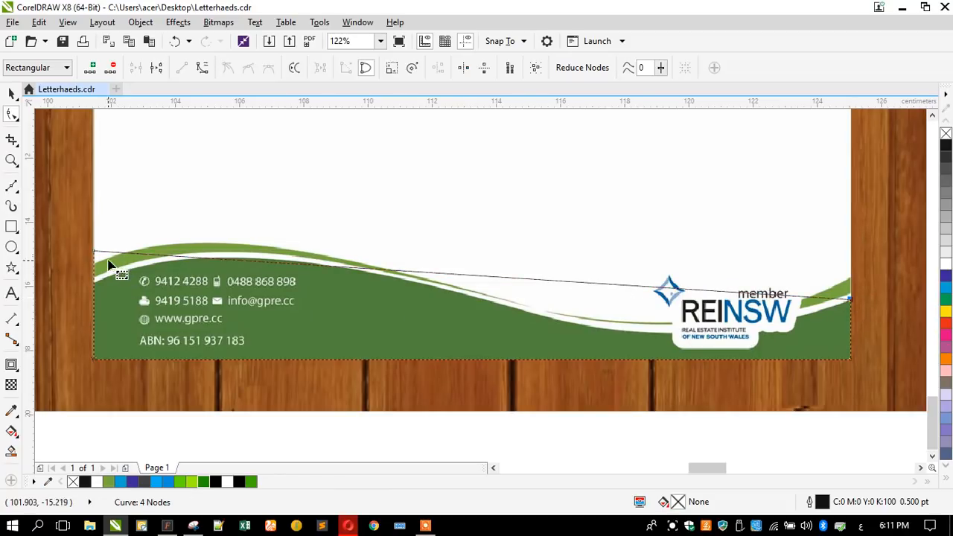
left_click_drag(95, 253, 97, 285)
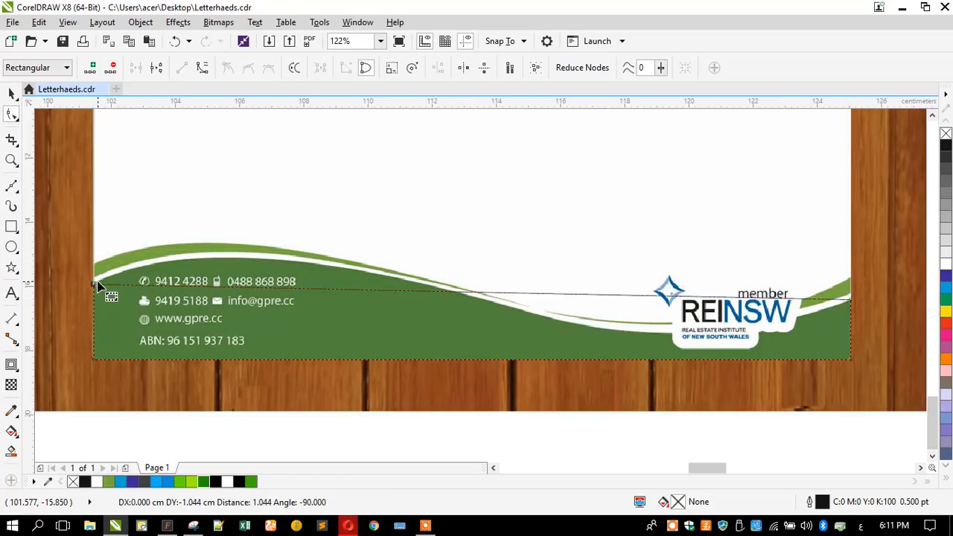
Step: Add a node midway along the shape's upper edge, convert all segments to curves, and move the node onto the dark green edge
double_click(460, 292)
left_click_drag(87, 242, 913, 380)
left_click(202, 68)
scroll(455, 287, "up", 3)
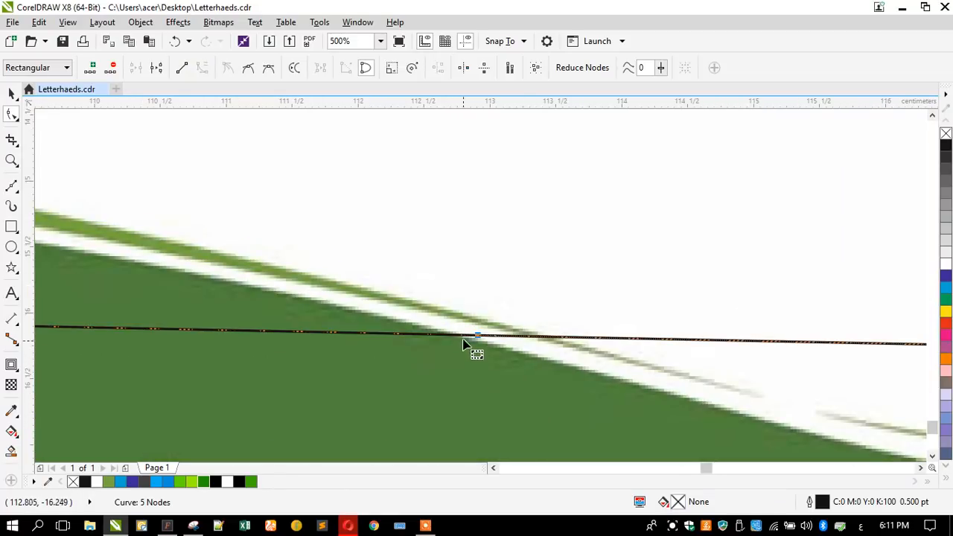
left_click_drag(479, 339, 511, 357)
Step: Bend the two upper segments on either side of the middle node to follow the dark green wave's edge
scroll(425, 256, "down", 3)
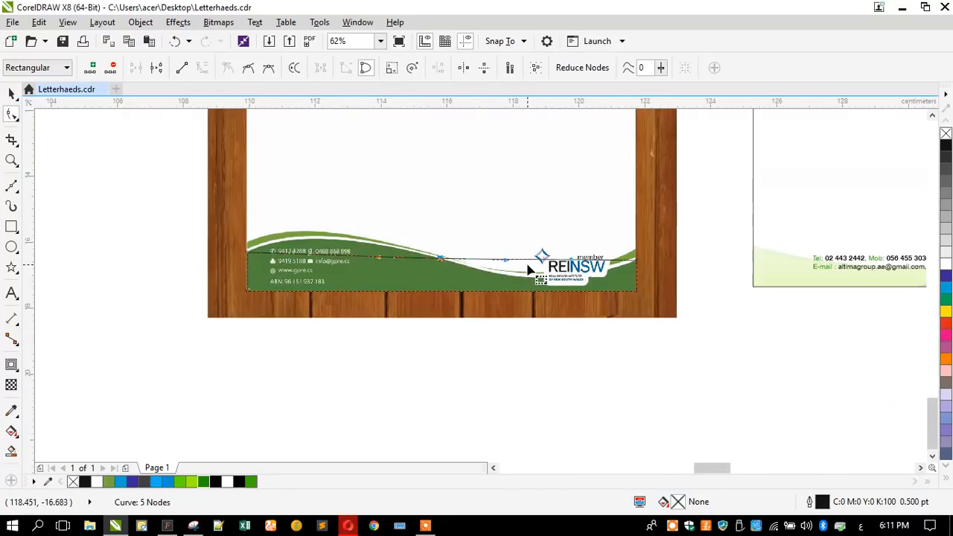
scroll(522, 264, "up", 1)
left_click_drag(494, 259, 540, 298)
scroll(462, 272, "down", 1)
scroll(423, 263, "up", 1)
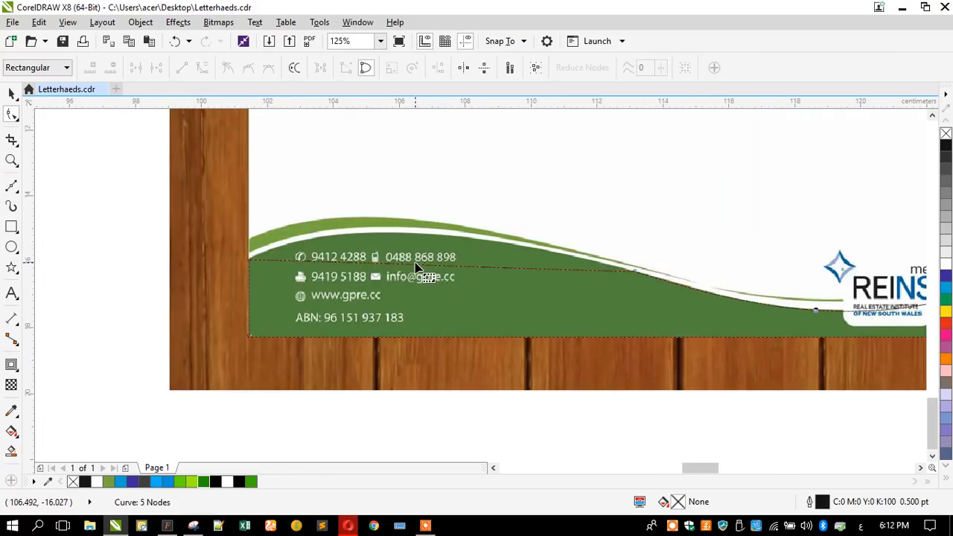
left_click_drag(419, 270, 399, 237)
scroll(316, 213, "up", 1)
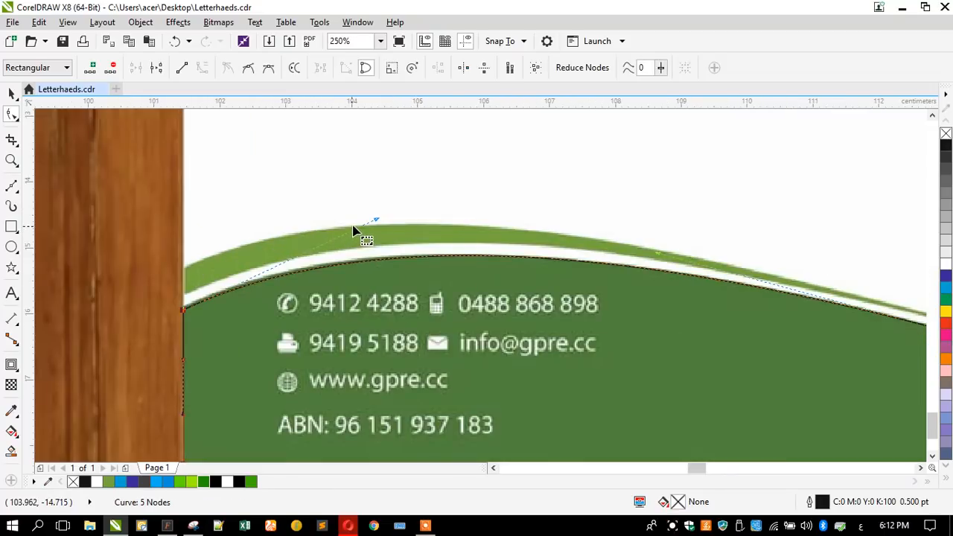
left_click_drag(373, 221, 356, 221)
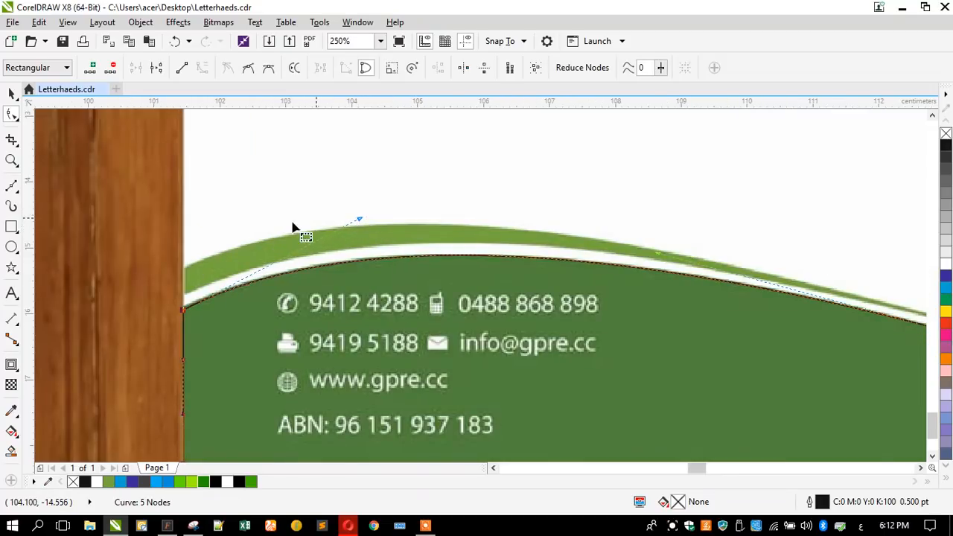
scroll(218, 229, "down", 1)
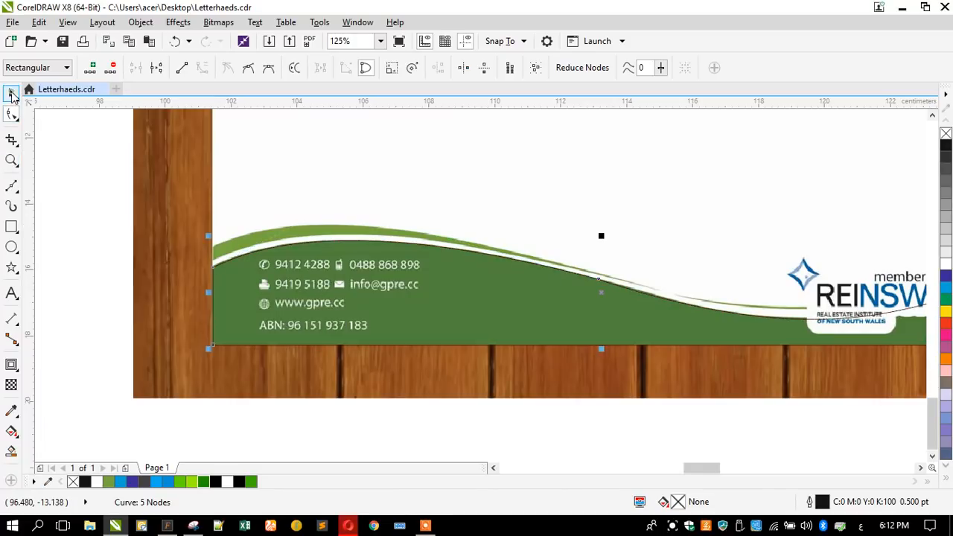
Step: Make a copy of the wave shape stretched upward from its base to 112.7% height, about 3.58 cm
left_click(11, 94)
scroll(187, 240, "down", 1)
scroll(342, 238, "up", 1)
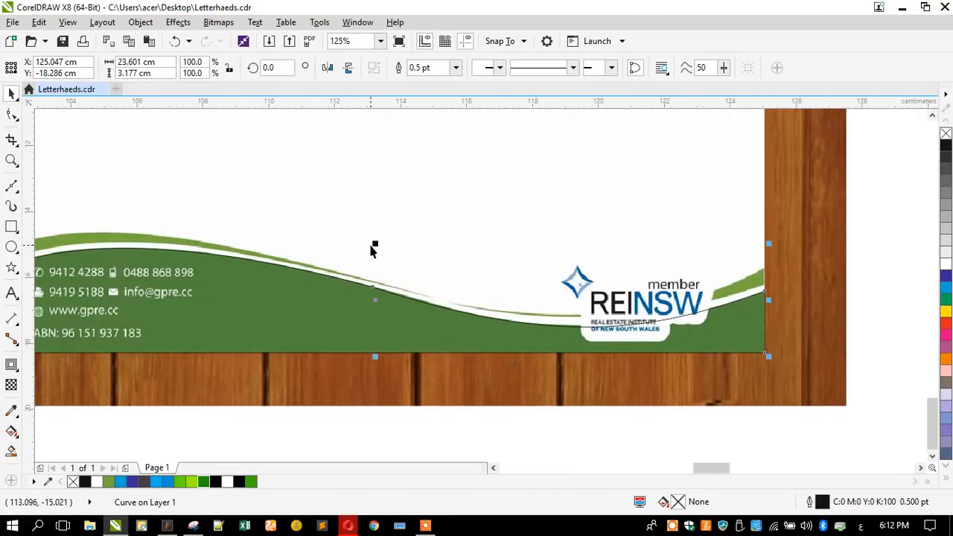
left_click_drag(374, 244, 367, 231)
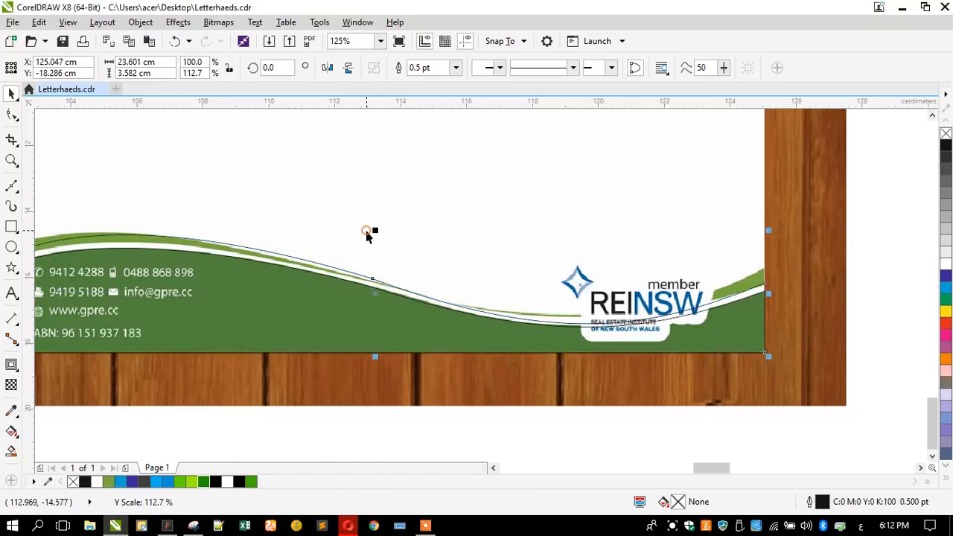
scroll(366, 236, "down", 1)
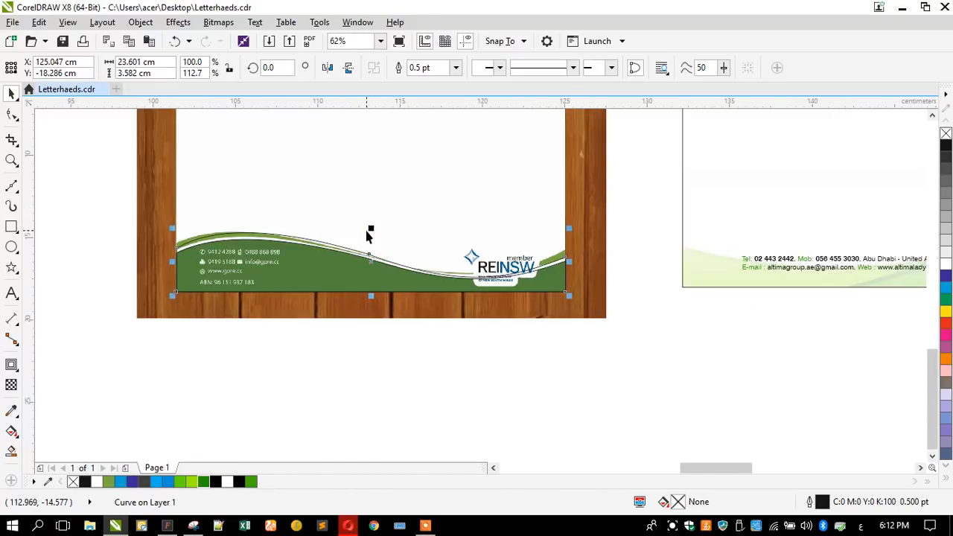
scroll(211, 210, "up", 1)
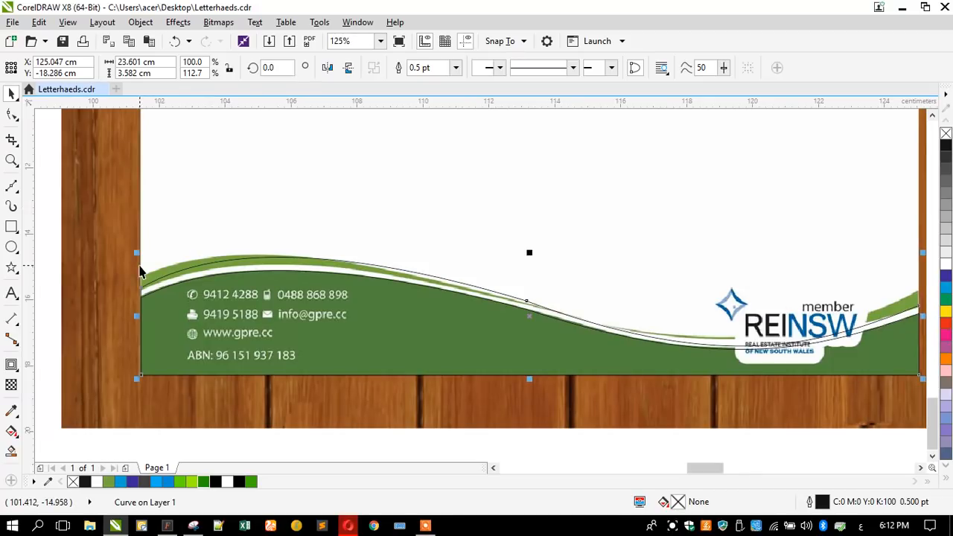
Step: Move the copy's upper-left end node and middle node to the boundary between the white and light green bands
left_click(11, 114)
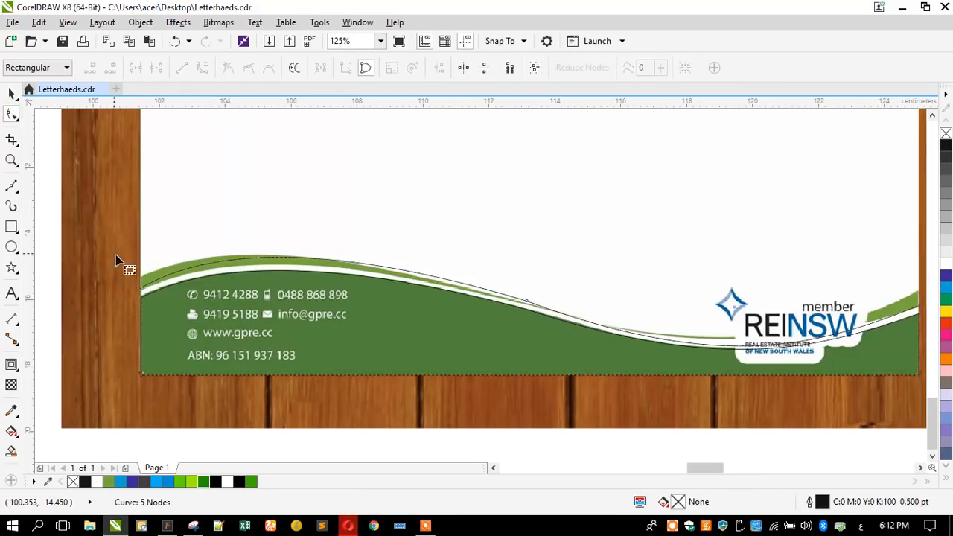
scroll(158, 312, "up", 3)
left_click_drag(176, 356, 177, 378)
scroll(123, 266, "down", 2)
scroll(123, 266, "down", 1)
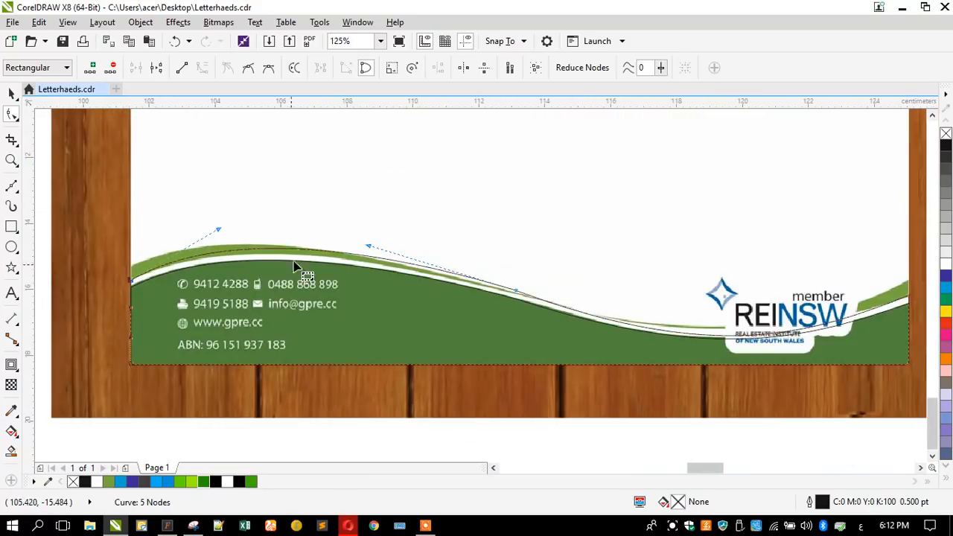
scroll(414, 255, "up", 1)
scroll(631, 347, "up", 2)
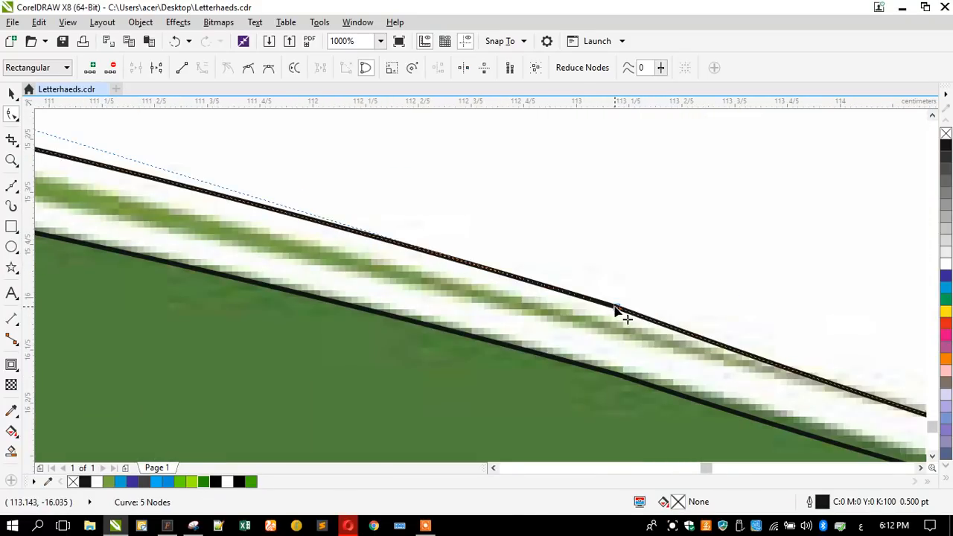
left_click_drag(618, 317, 632, 348)
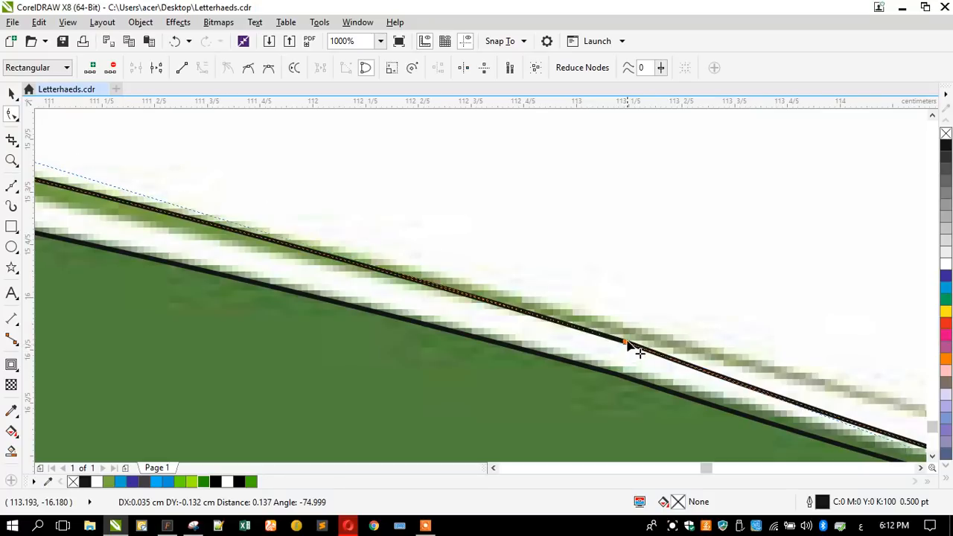
scroll(648, 324, "down", 2)
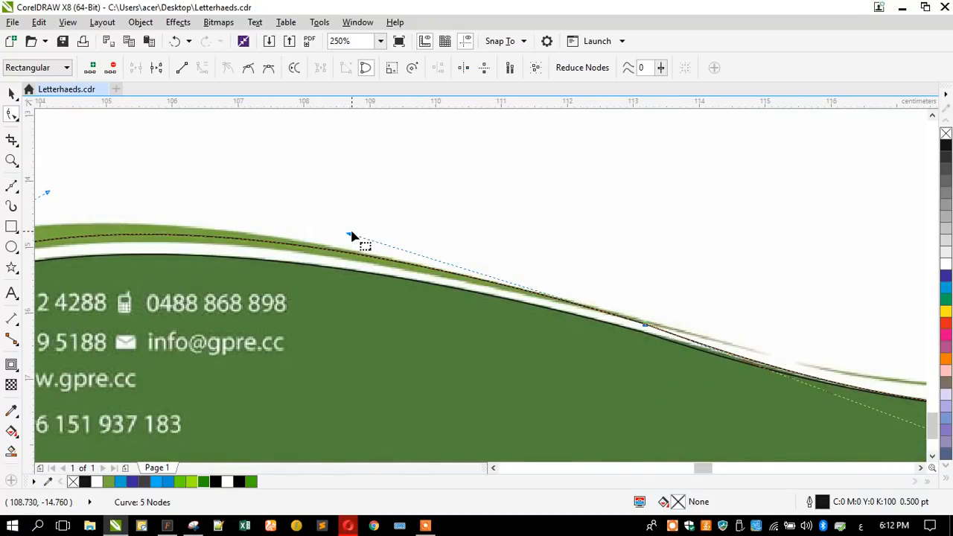
Step: Adjust the control handles of the copy's left wave segment to follow the white band's upper edge
left_click_drag(350, 237, 341, 251)
scroll(357, 248, "down", 1)
scroll(213, 237, "up", 1)
mouse_move(268, 199)
left_mouse_down()
mouse_move(273, 209)
mouse_move(267, 202)
left_mouse_up()
scroll(213, 198, "down", 2)
scroll(546, 208, "up", 2)
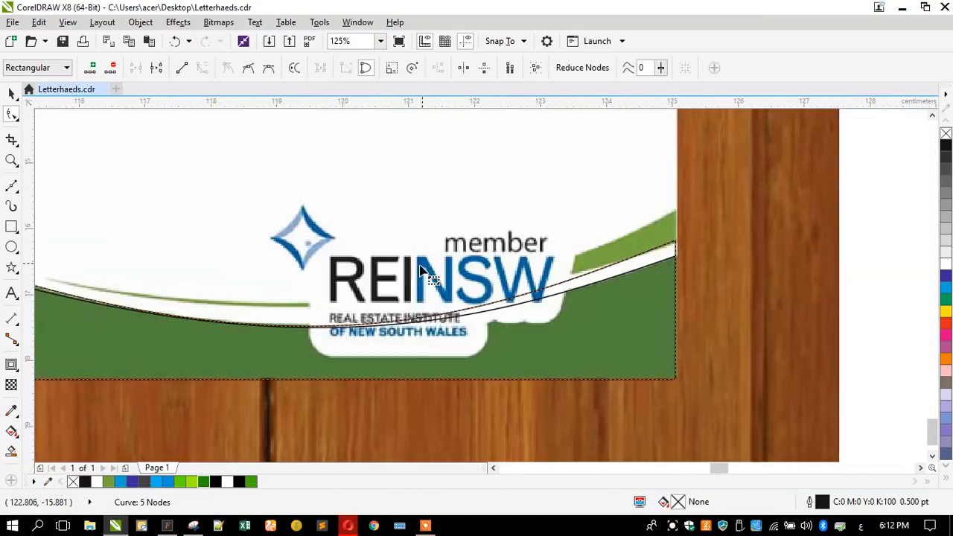
Step: Shorten and reposition the middle node's right-hand control handle so the copy's right segment follows the white band's upper edge
scroll(568, 238, "down", 1)
scroll(261, 234, "up", 1)
left_click_drag(155, 204, 237, 246)
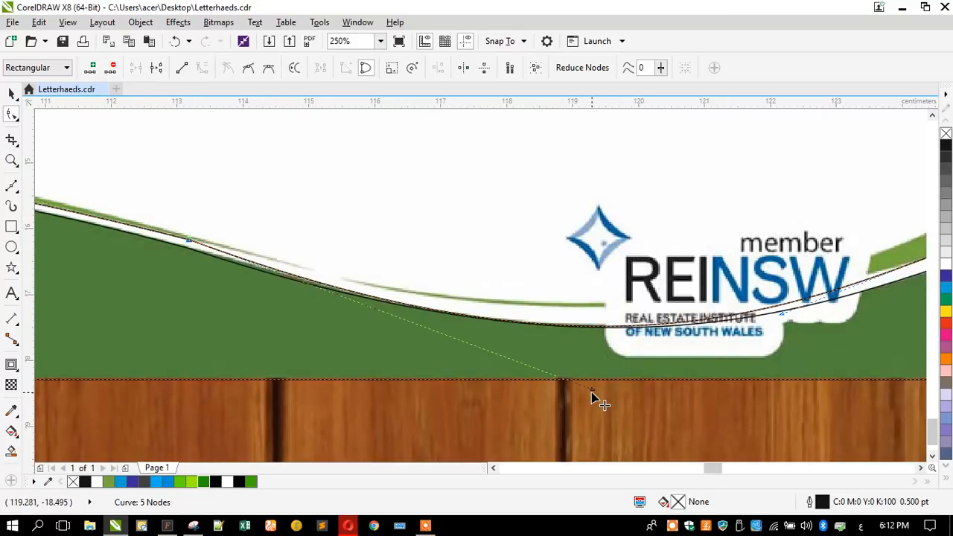
left_click_drag(594, 393, 523, 345)
scroll(415, 333, "down", 1)
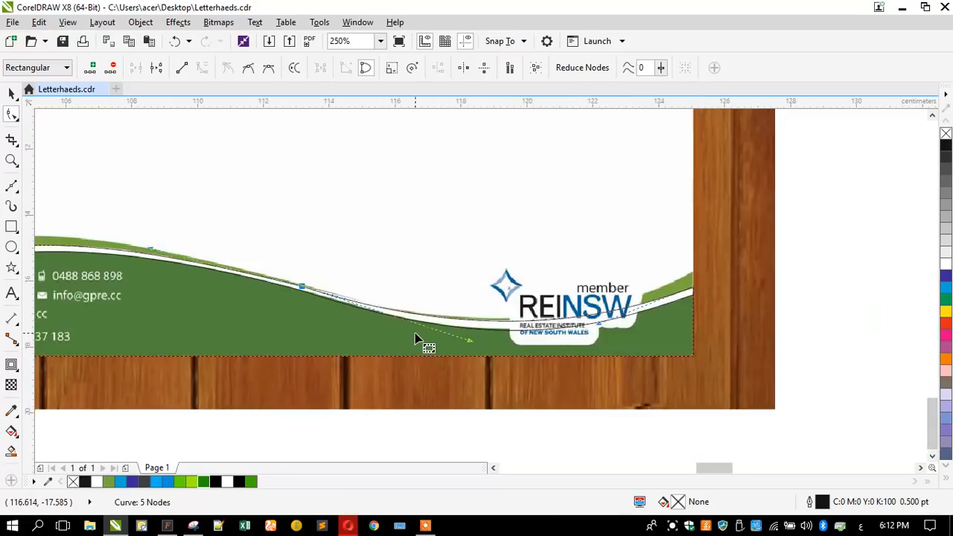
scroll(639, 318, "up", 1)
scroll(644, 310, "down", 1)
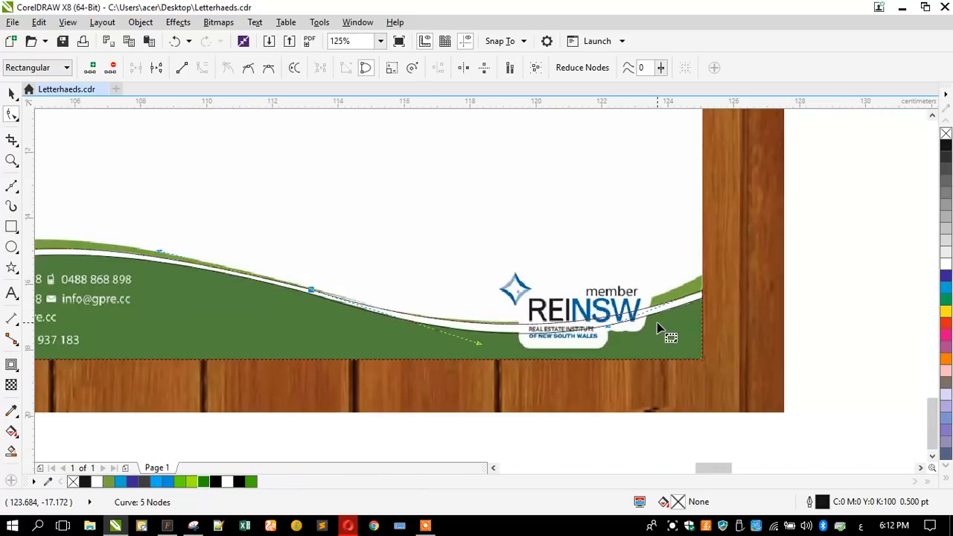
Step: Make another copy of the wave shape stretched upward from its base to about 4.06 cm high
scroll(665, 330, "down", 1)
left_click(11, 94)
scroll(514, 290, "up", 1)
left_click_drag(459, 280, 451, 259)
Step: Lower the tallest copy's upper-left end node and middle node onto the light green band's upper edge
left_click(11, 114)
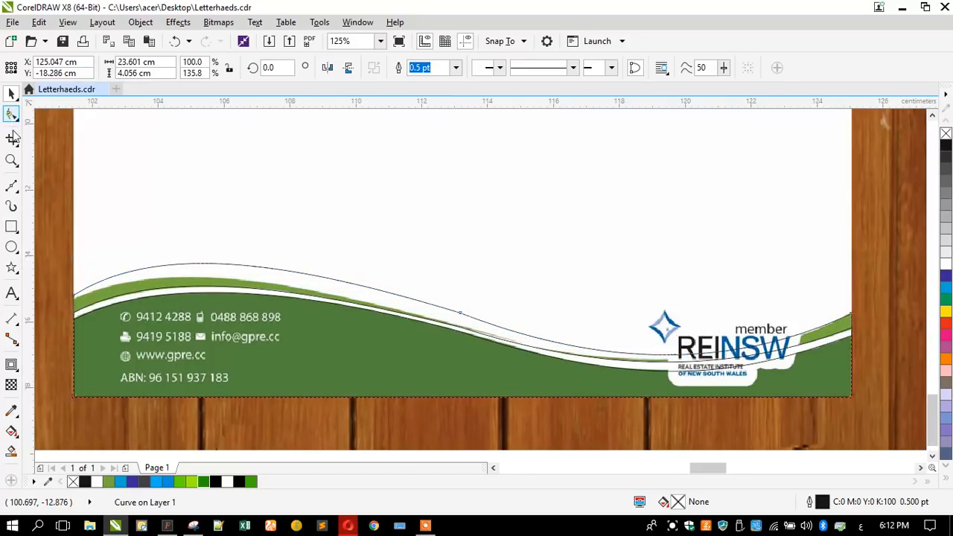
scroll(60, 290, "up", 2)
left_click_drag(126, 356, 128, 371)
scroll(206, 249, "down", 2)
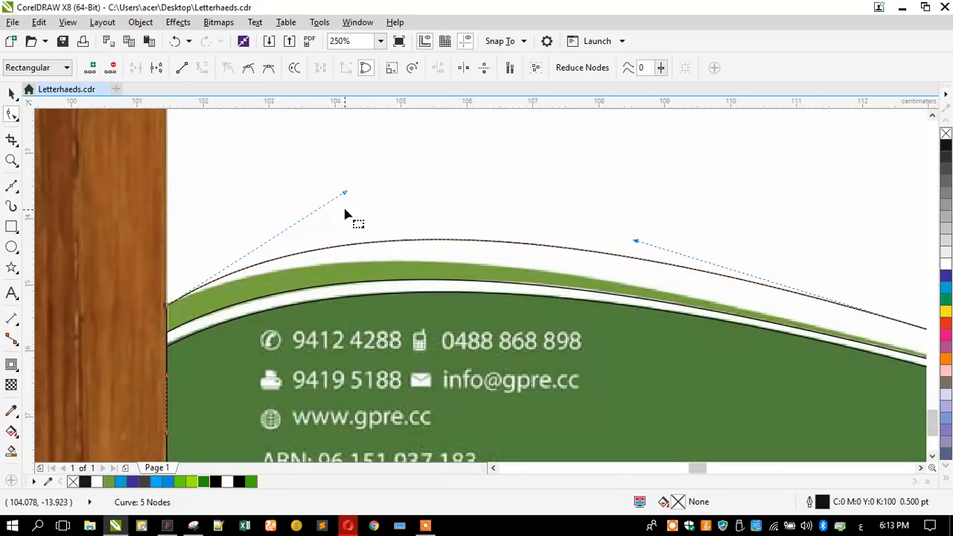
scroll(578, 245, "down", 2)
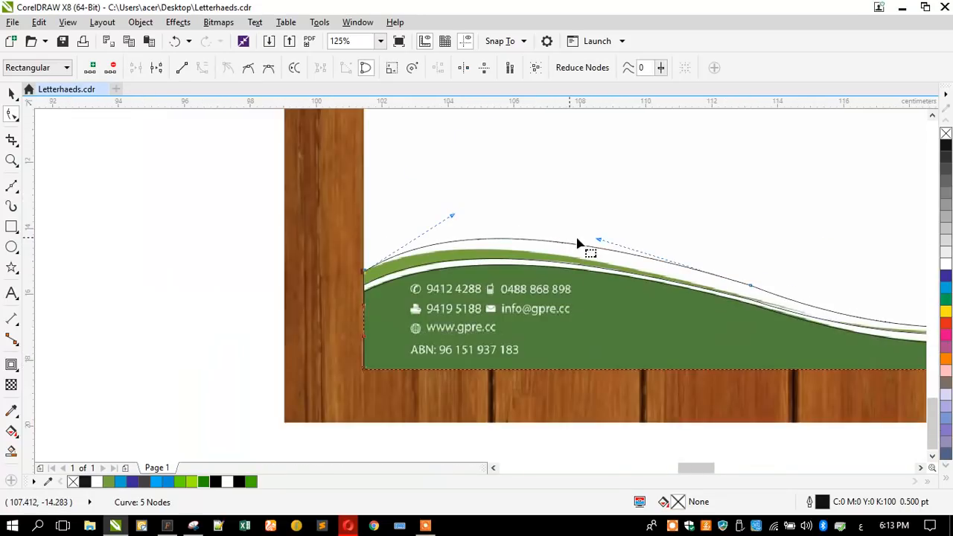
scroll(793, 314, "up", 4)
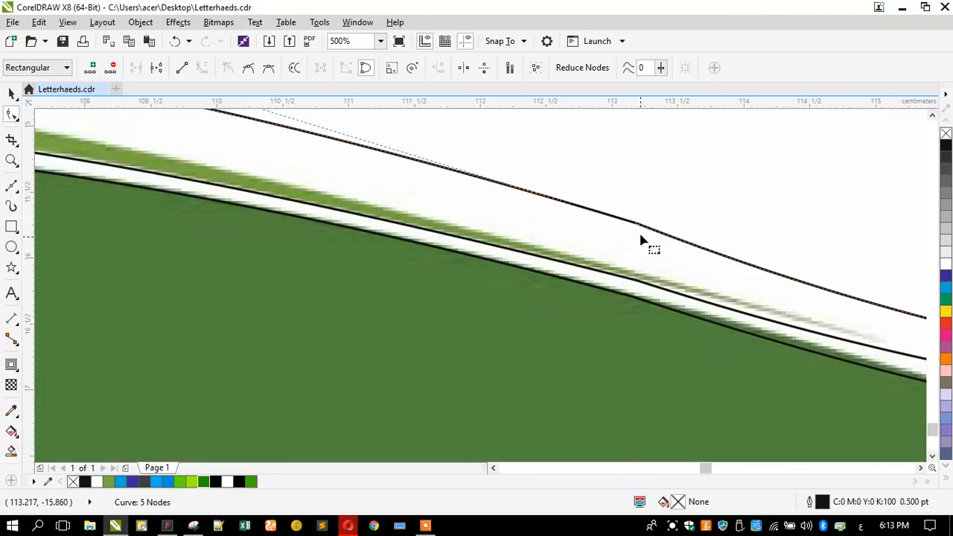
left_click_drag(637, 228, 639, 283)
scroll(656, 309, "down", 1)
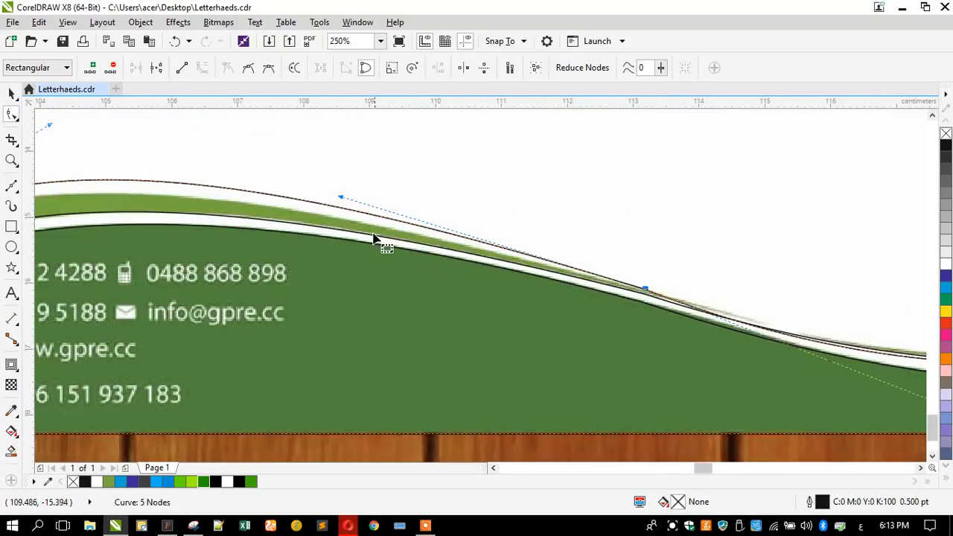
Step: Adjust the tallest copy's left segment, its control handles and the middle node to follow the light green band's upper edge
left_click_drag(341, 199, 372, 228)
scroll(283, 215, "down", 1)
scroll(293, 195, "up", 1)
left_click_drag(297, 179, 315, 198)
left_click_drag(626, 280, 630, 273)
scroll(172, 254, "down", 1)
scroll(453, 270, "down", 1)
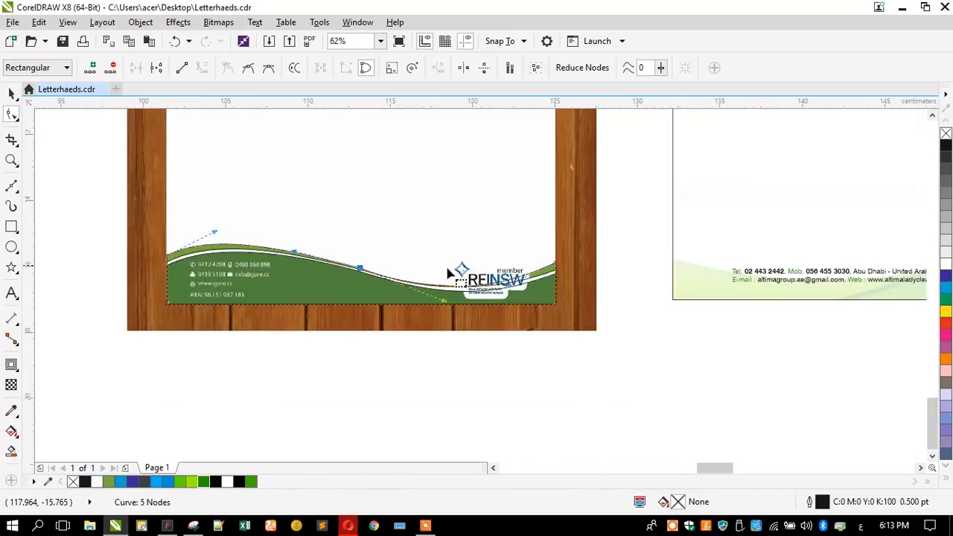
Step: Shorten and raise the middle node's right-hand handle so the tallest copy's right segment follows the light green band's upper edge
scroll(469, 287, "up", 2)
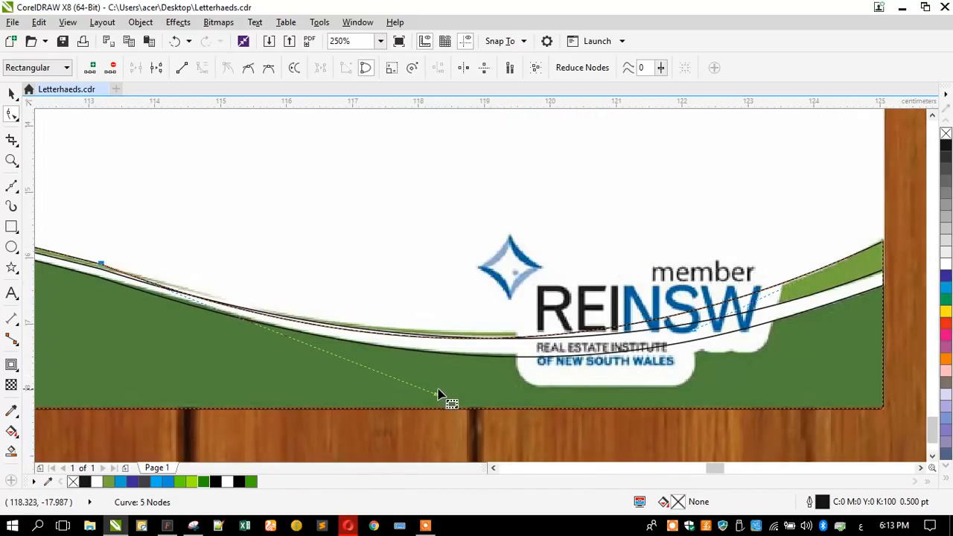
left_click_drag(436, 396, 422, 379)
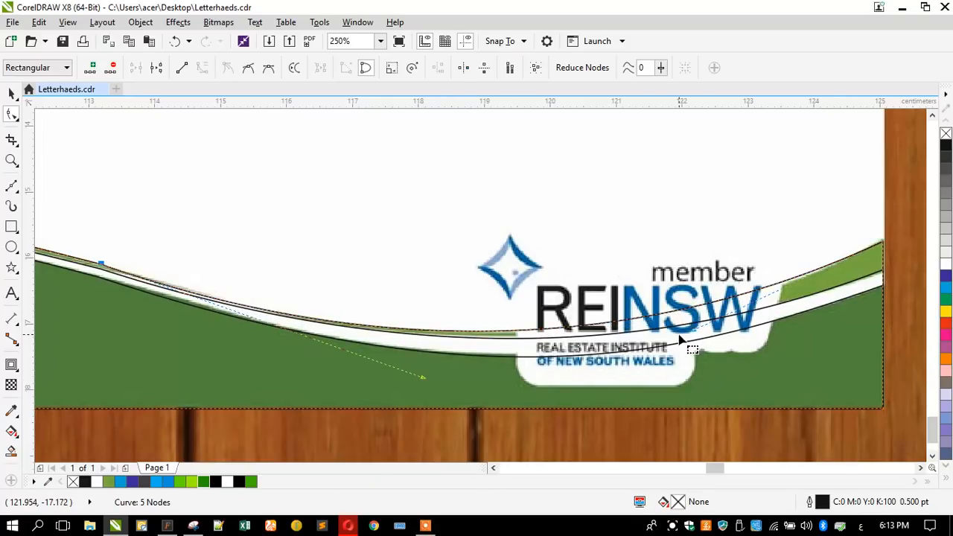
left_click_drag(699, 335, 726, 333)
scroll(655, 293, "down", 2)
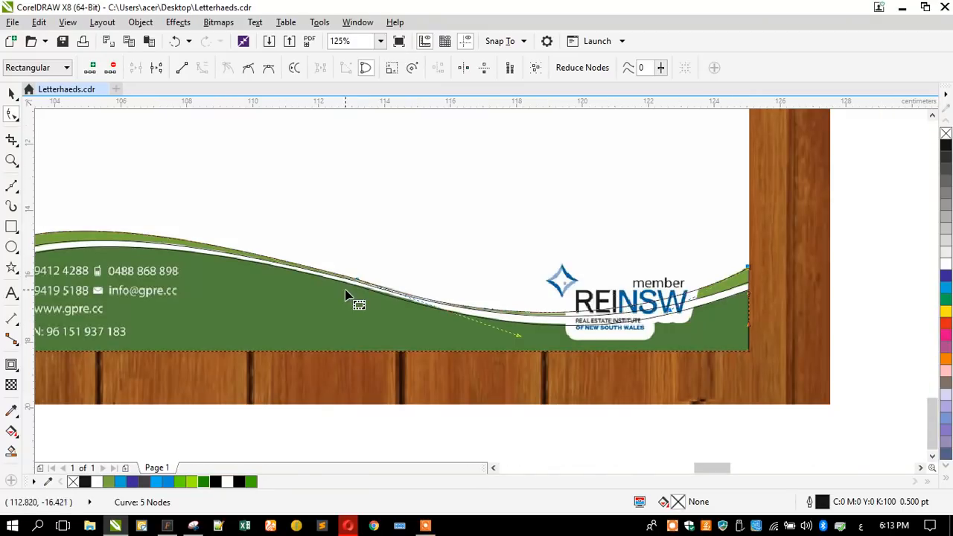
Step: Move all three wave shapes together off the reference image to the empty area below it
scroll(345, 293, "down", 1)
left_click(10, 95)
left_click_drag(79, 206, 578, 320)
scroll(307, 292, "down", 1)
left_click_drag(307, 293, 344, 372)
left_click(200, 385)
Step: Fill the tallest wave shape with gold C:0 M:20 Y:60 K:20 and send it to the back
scroll(273, 402, "up", 1)
left_click(261, 381)
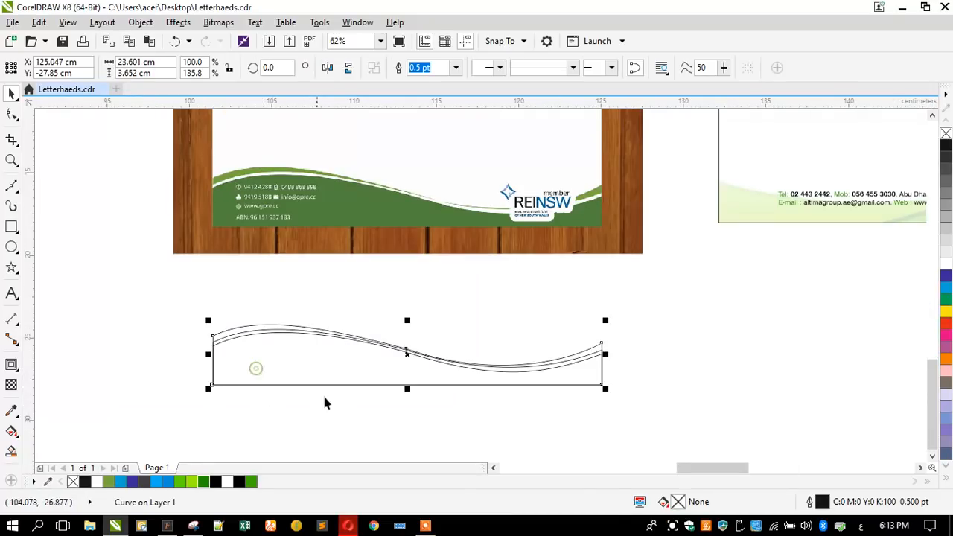
left_click(948, 483)
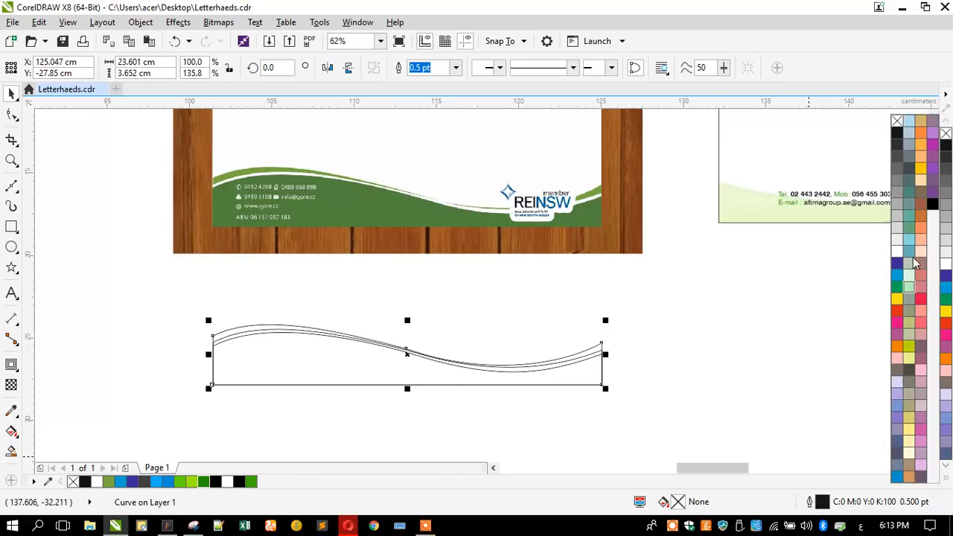
left_click(920, 171)
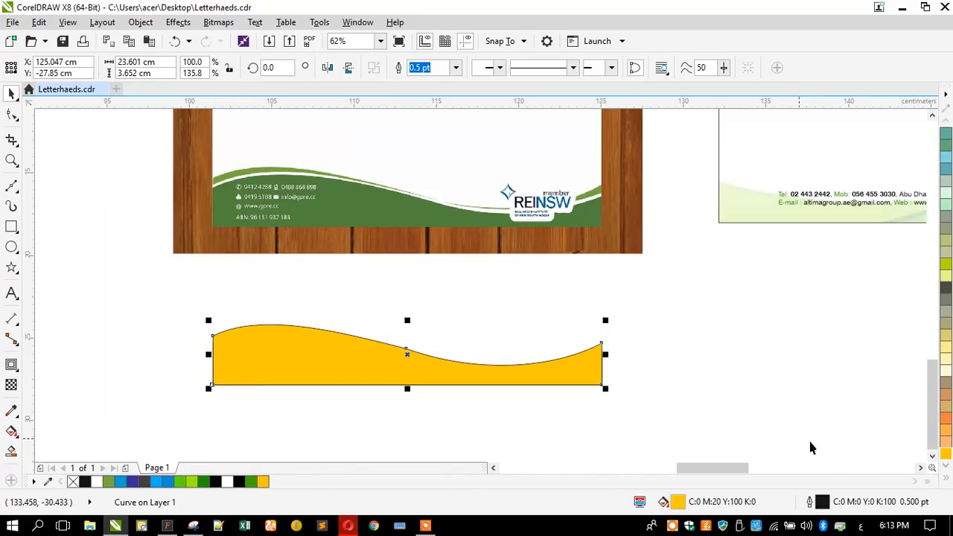
left_click(948, 483)
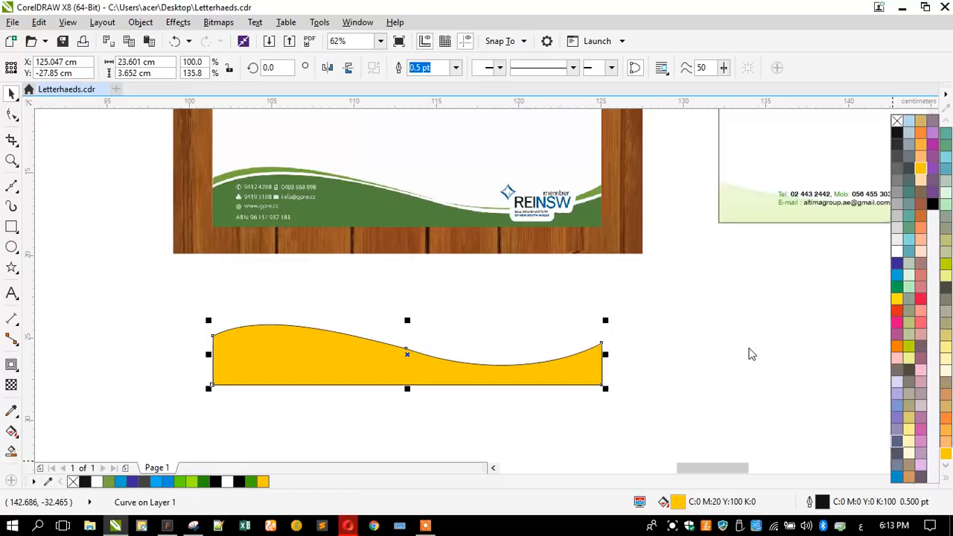
left_click(924, 133)
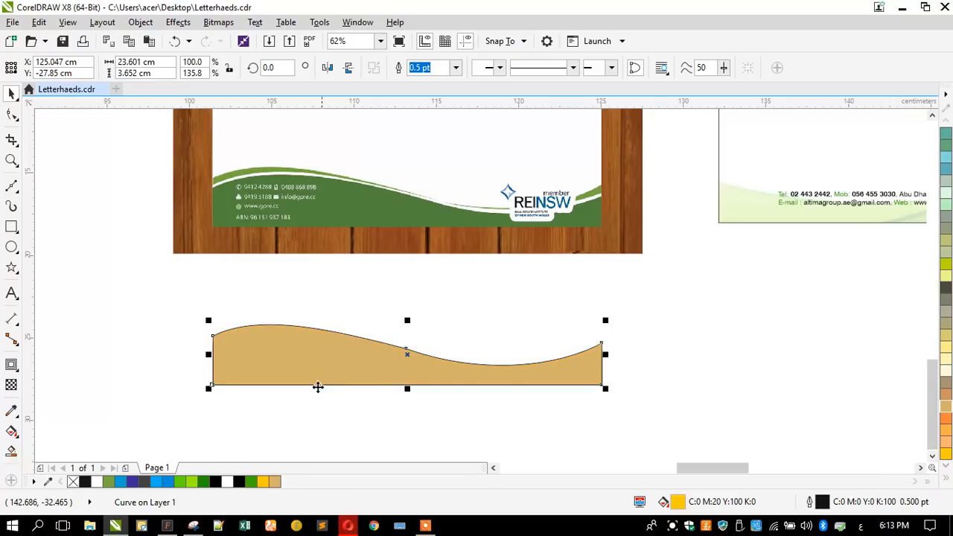
scroll(309, 393, "up", 2)
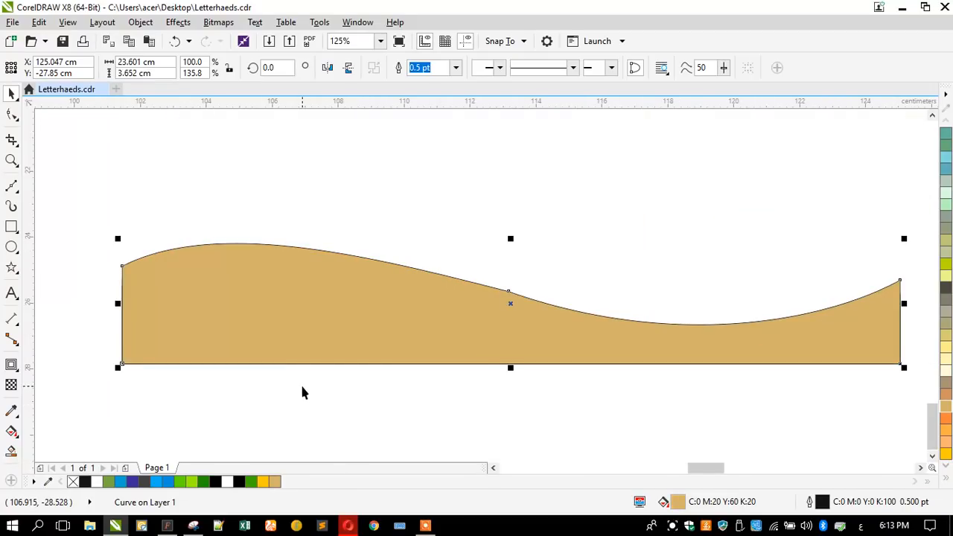
key("shift+Page_Down")
left_click(323, 390)
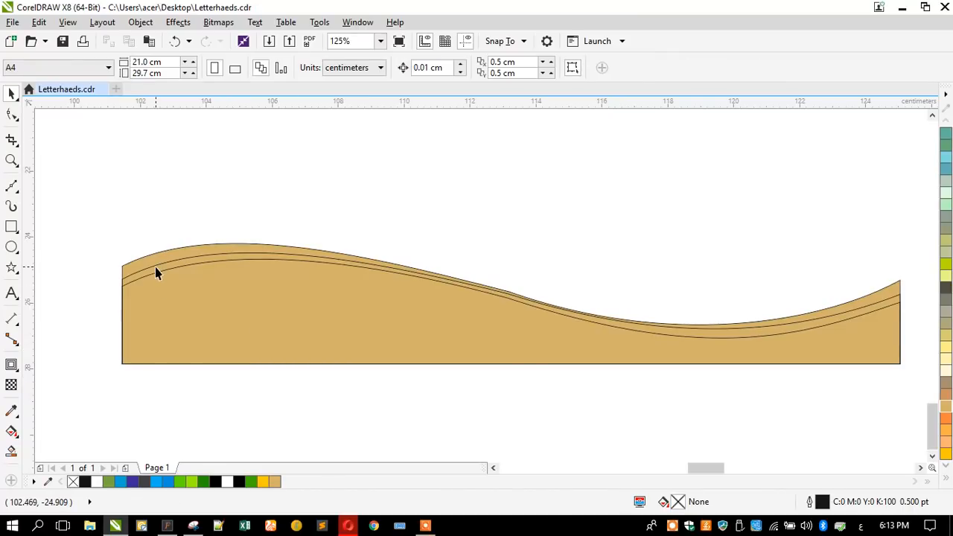
Step: Fill the middle-height wave shape with white and send it to the back
left_click(356, 290)
scroll(946, 279, "down", 3)
scroll(948, 272, "up", 3)
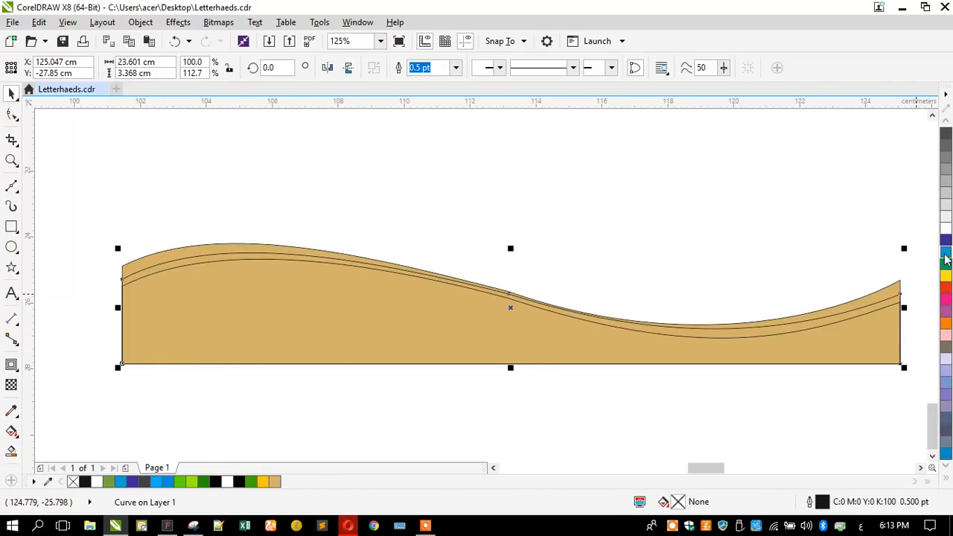
left_click(945, 233)
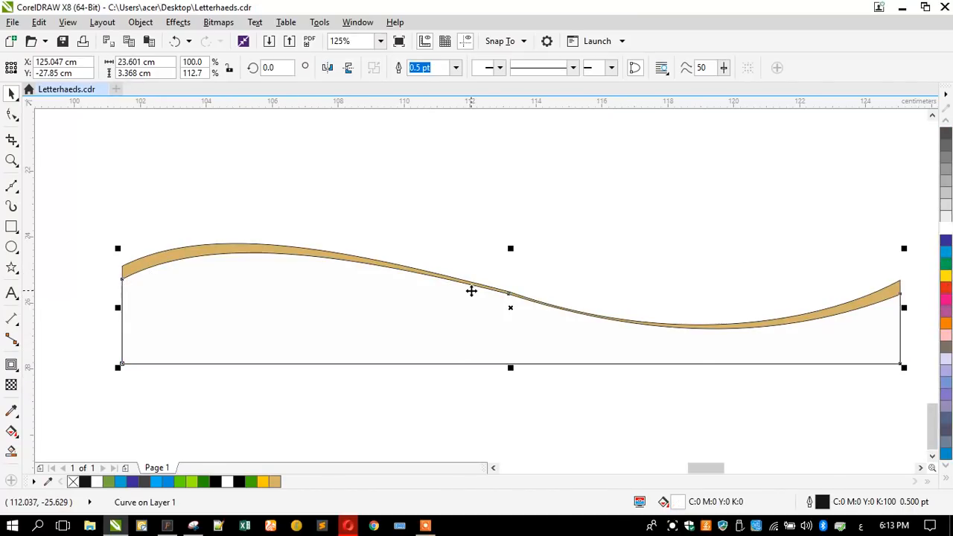
key("shift+Page_Down")
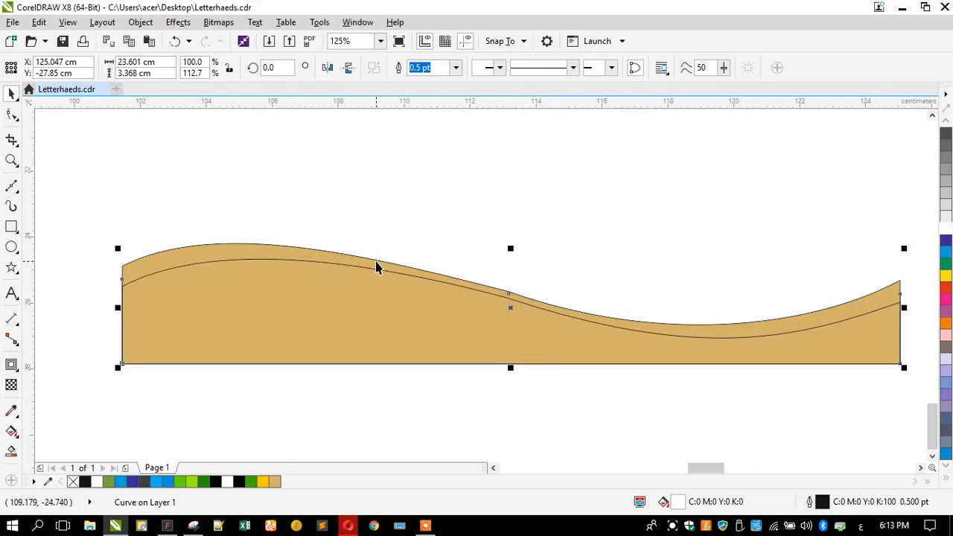
Step: Send the gold wave shape to the back so it lies behind the white one
left_click(376, 266)
left_click(371, 274)
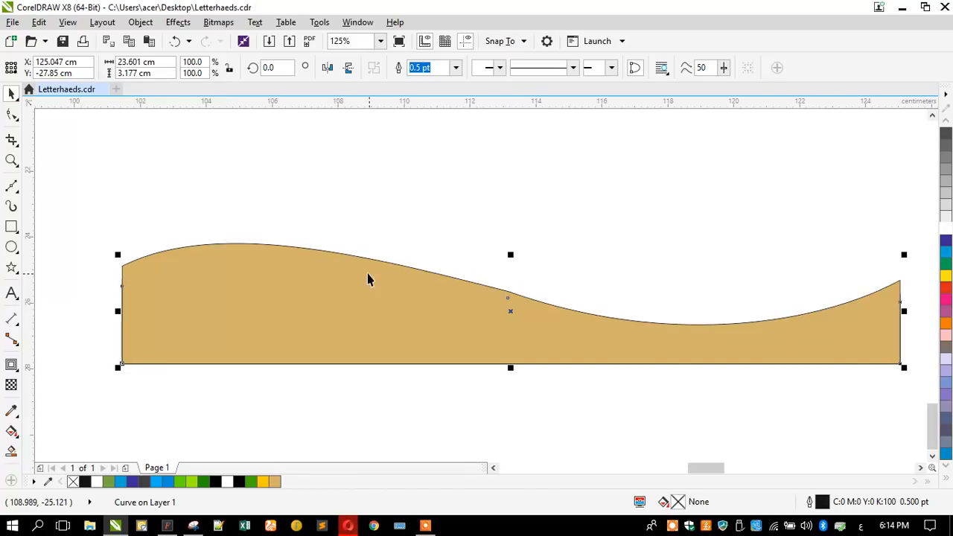
left_click(360, 276)
key("shift+Page_Down")
left_click(344, 246)
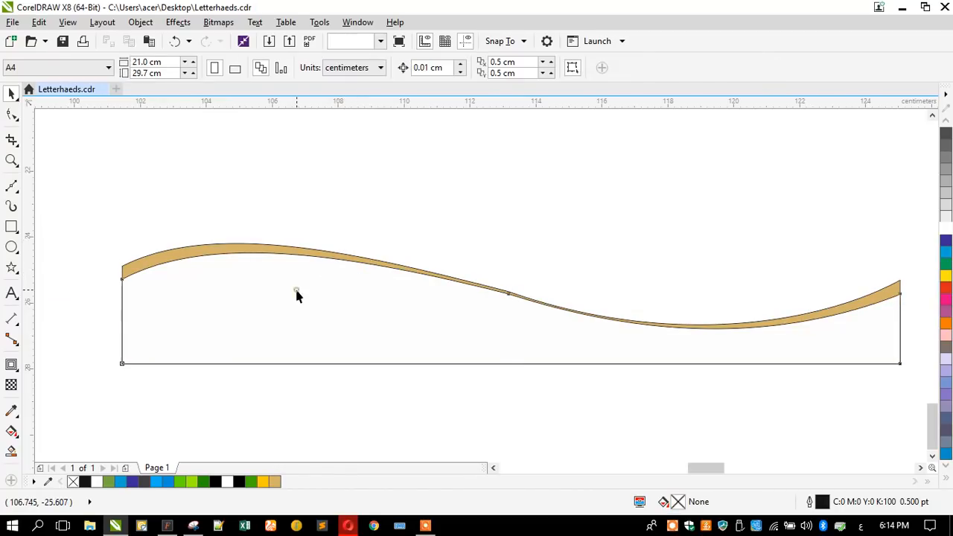
Step: Smooth the white shape's upper edge by adding a node on each side of its middle node and deleting the middle node
left_click(493, 311)
scroll(561, 306, "up", 2)
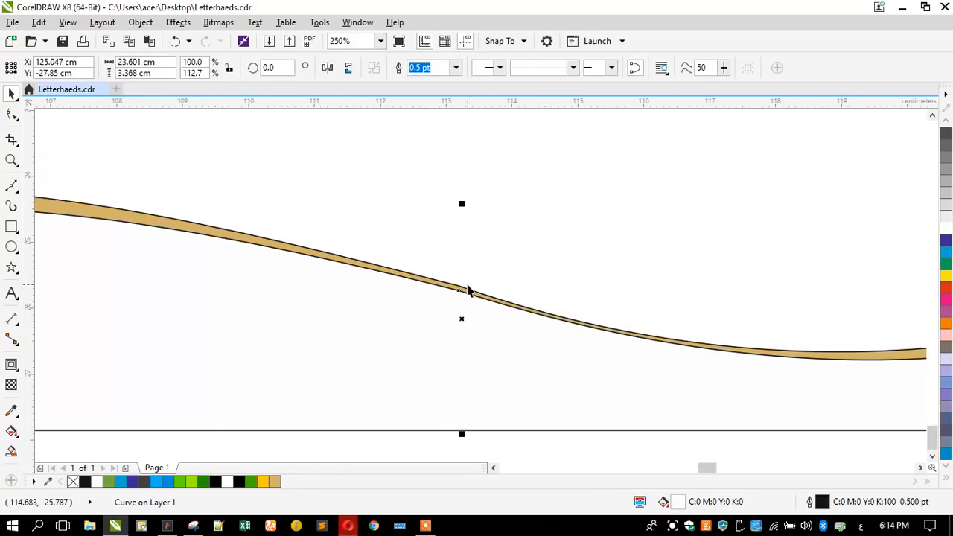
left_click(11, 114)
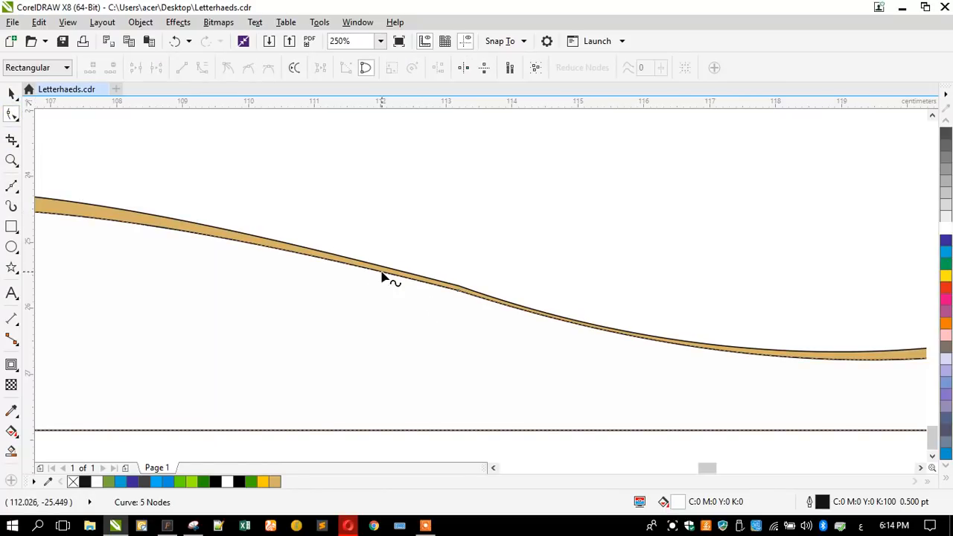
double_click(366, 270)
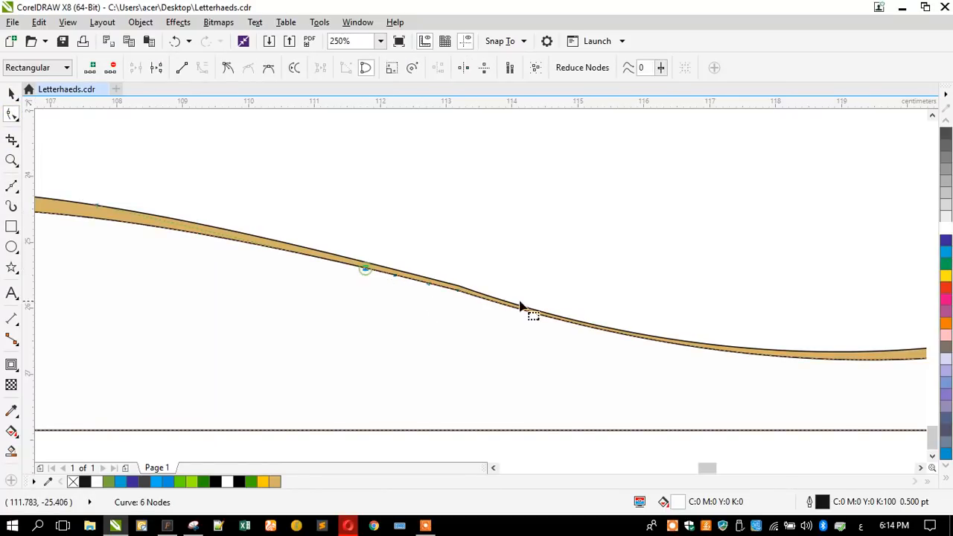
double_click(587, 331)
left_click_drag(472, 251, 383, 383)
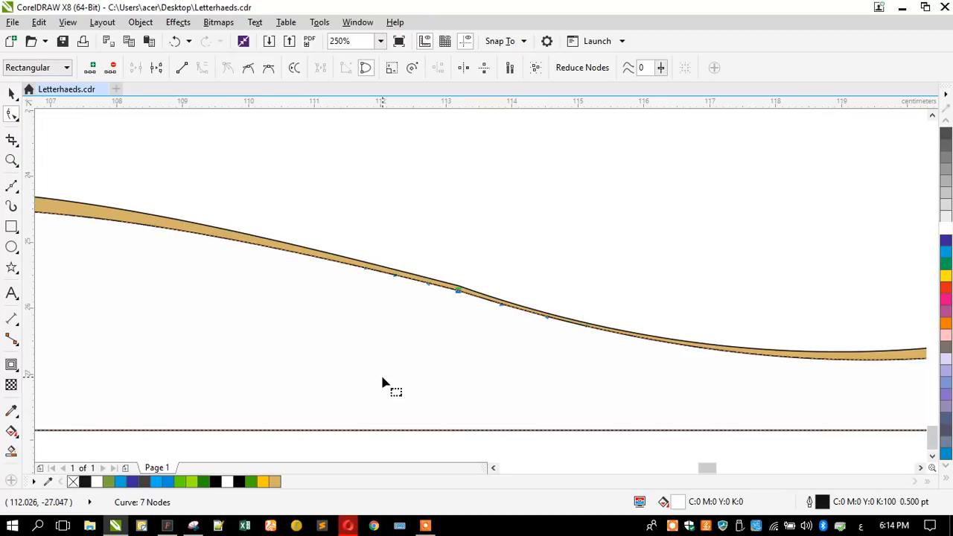
key("Delete")
Step: Smooth the gold shape's upper edge by adding nodes on both sides of its middle node and deleting that middle node
left_click(349, 260)
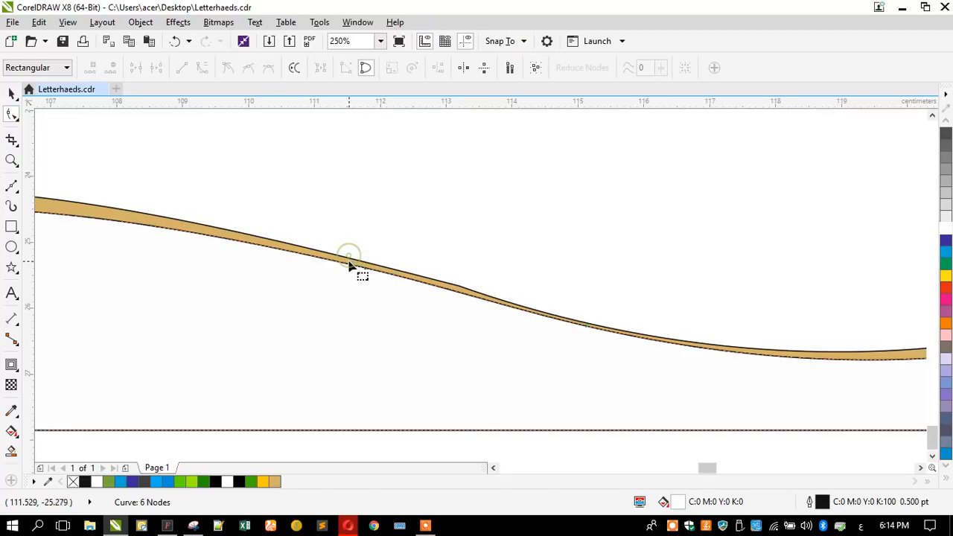
double_click(362, 262)
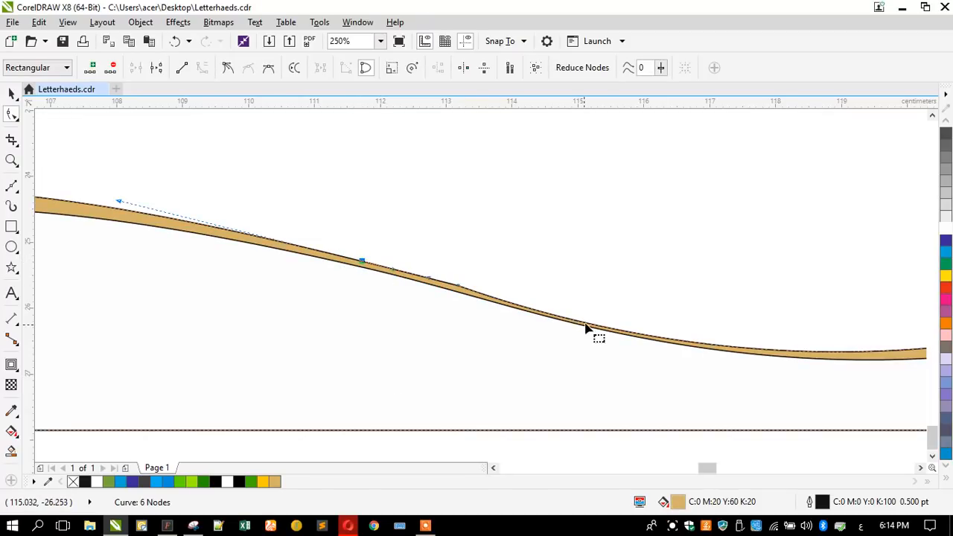
double_click(639, 338)
left_click_drag(510, 262, 403, 378)
key("Delete")
scroll(357, 325, "down", 2)
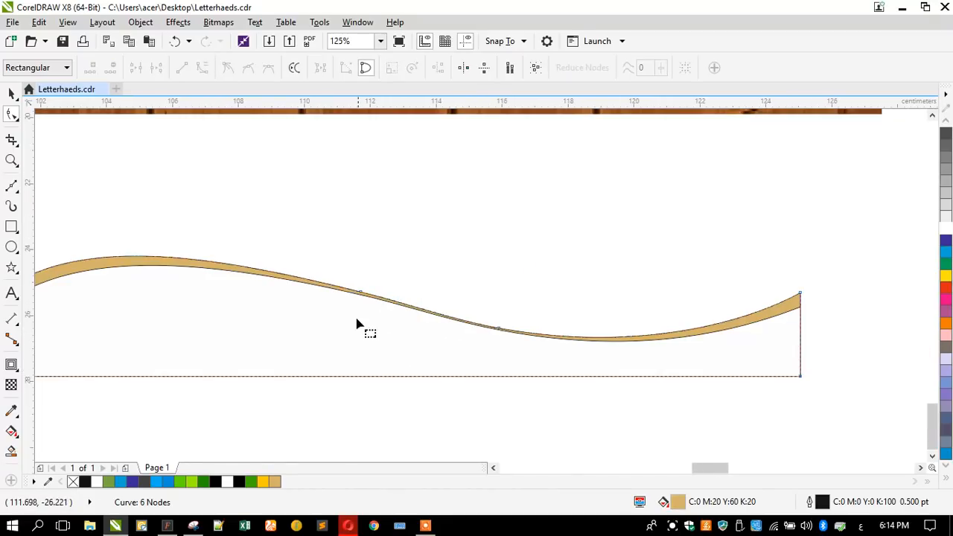
Step: Remove the outline from both the gold and the white wave shapes
left_click(11, 91)
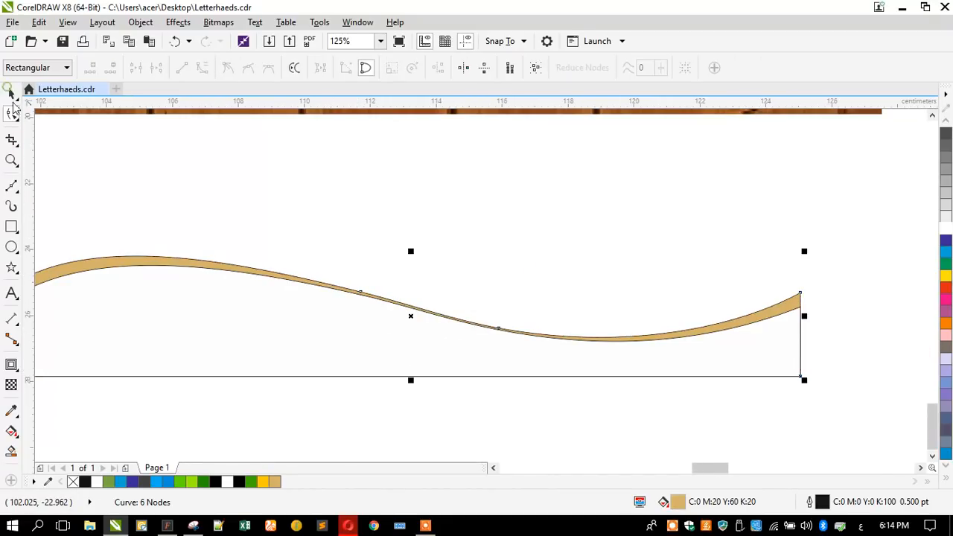
left_click(153, 300, "shift")
scroll(945, 149, "up", 1)
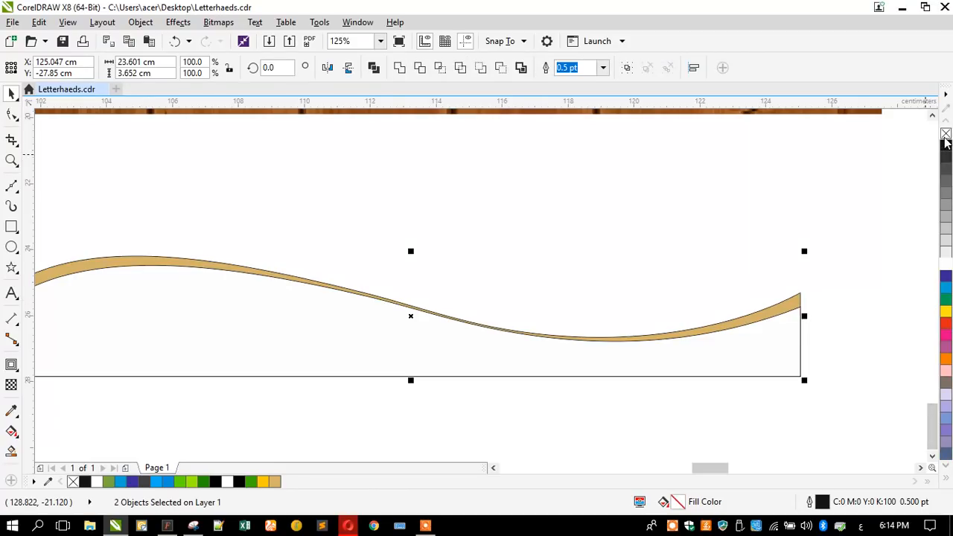
right_click(945, 134)
left_click(477, 187)
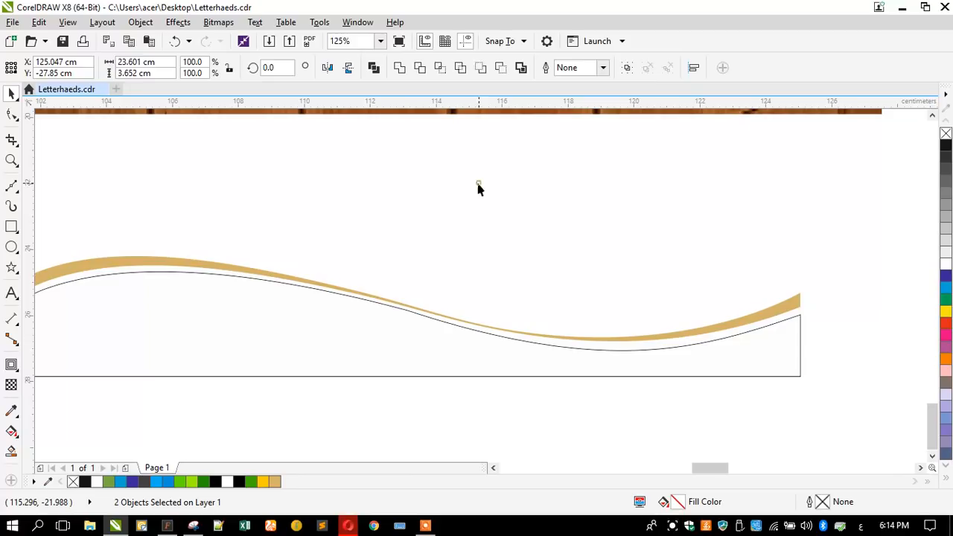
Step: Smooth the lowest, unfilled wave's upper edge by adding nodes around its middle node and deleting the middle node
double_click(332, 326)
scroll(372, 330, "up", 4)
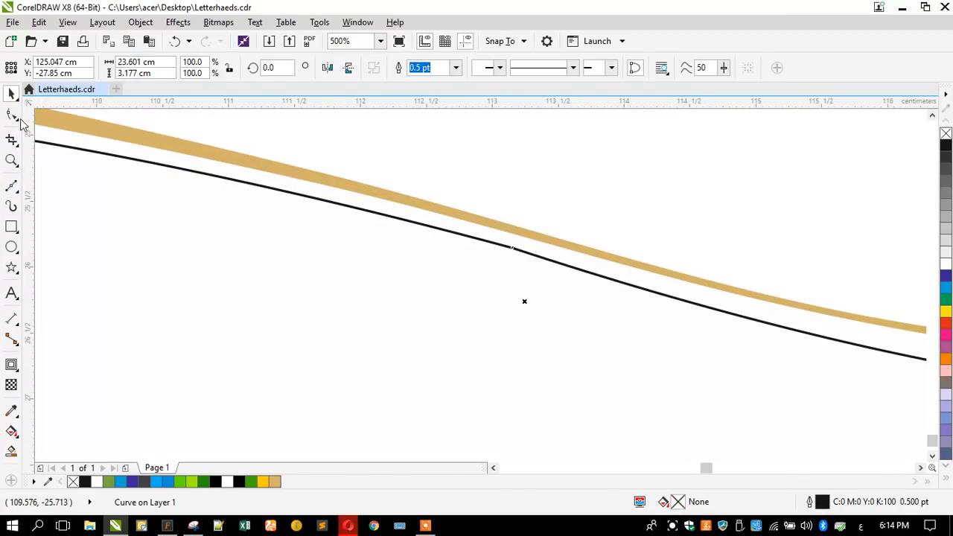
double_click(334, 202)
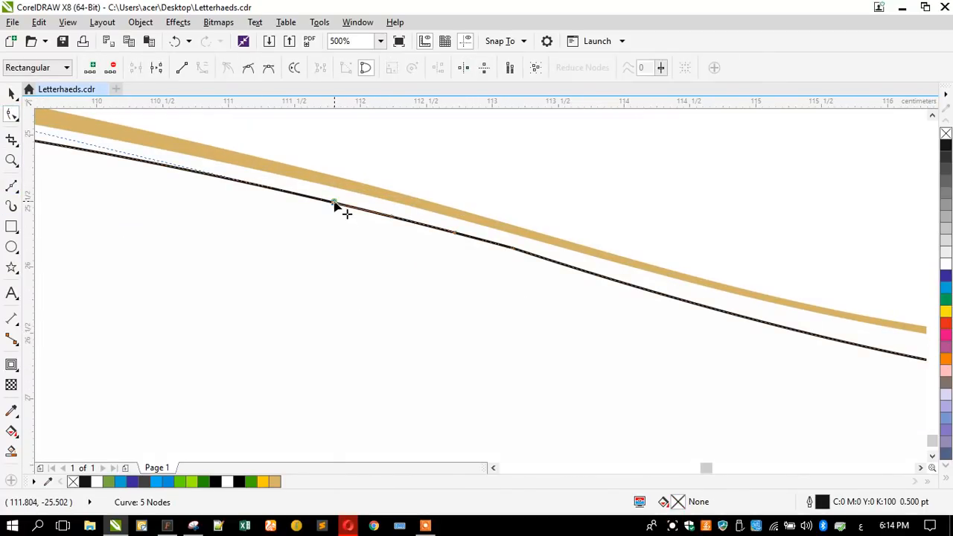
left_click(762, 320)
double_click(762, 321)
left_click_drag(598, 232, 453, 347)
key("Delete")
scroll(395, 315, "down", 4)
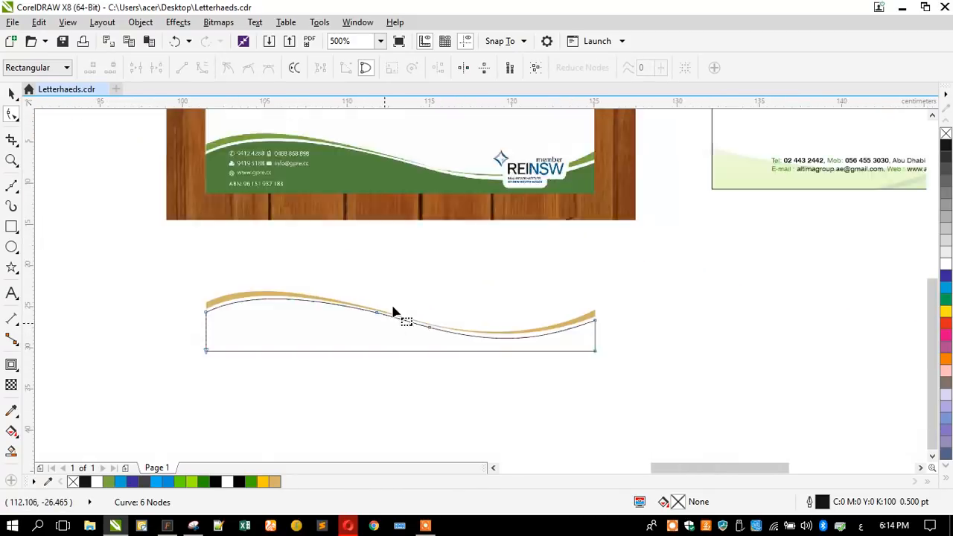
Step: Fill the lowest wave shape with the RGB color named Gold, R:204 G:153 B:51 (#CC9933)
left_click(12, 94)
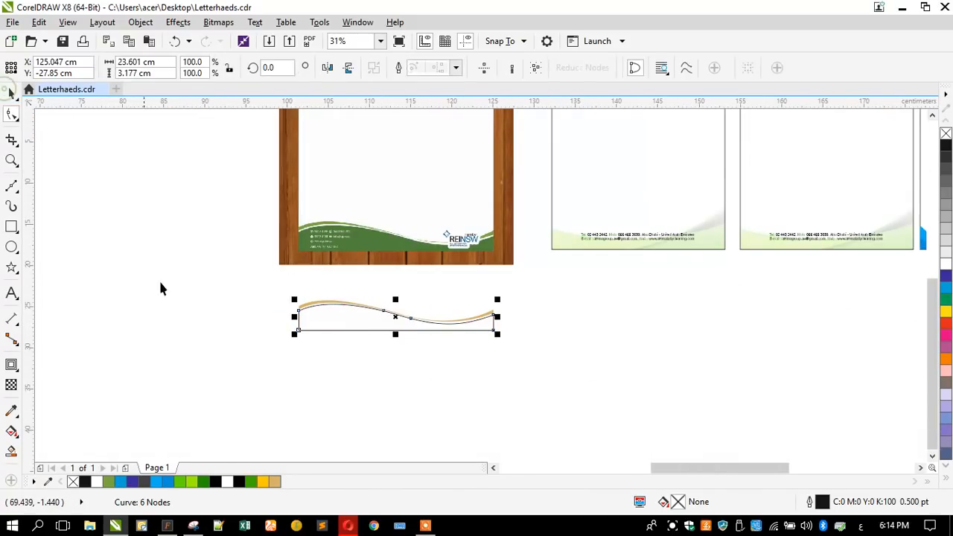
left_click(275, 482)
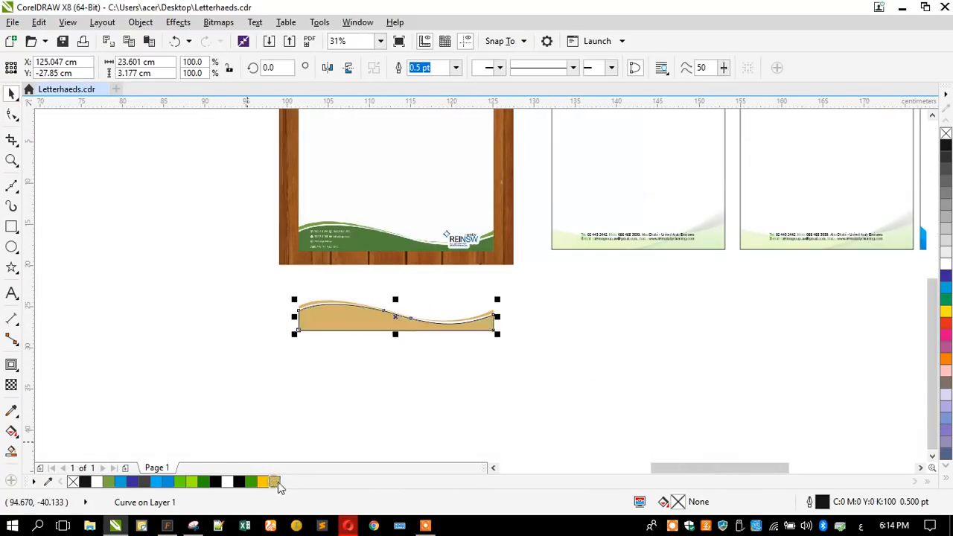
double_click(679, 503)
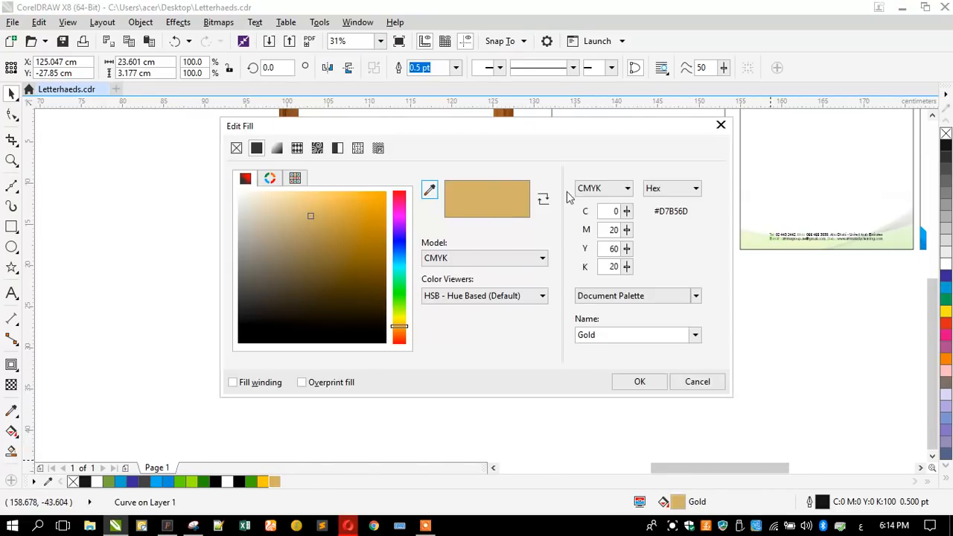
left_click(595, 192)
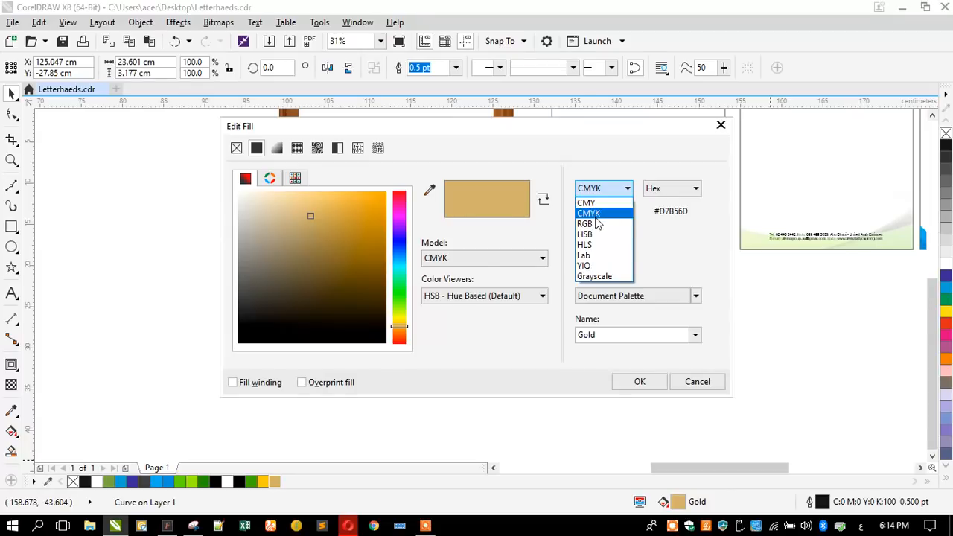
left_click(598, 225)
left_click(591, 335)
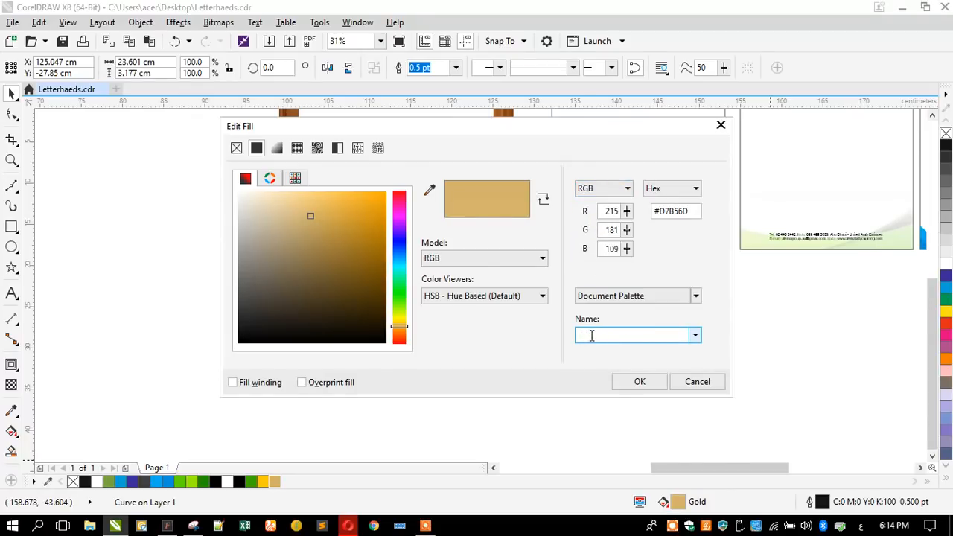
type("Gold")
key("Return")
Step: Remove the outlines from the three wave shapes and group them together
left_click_drag(249, 370, 558, 277)
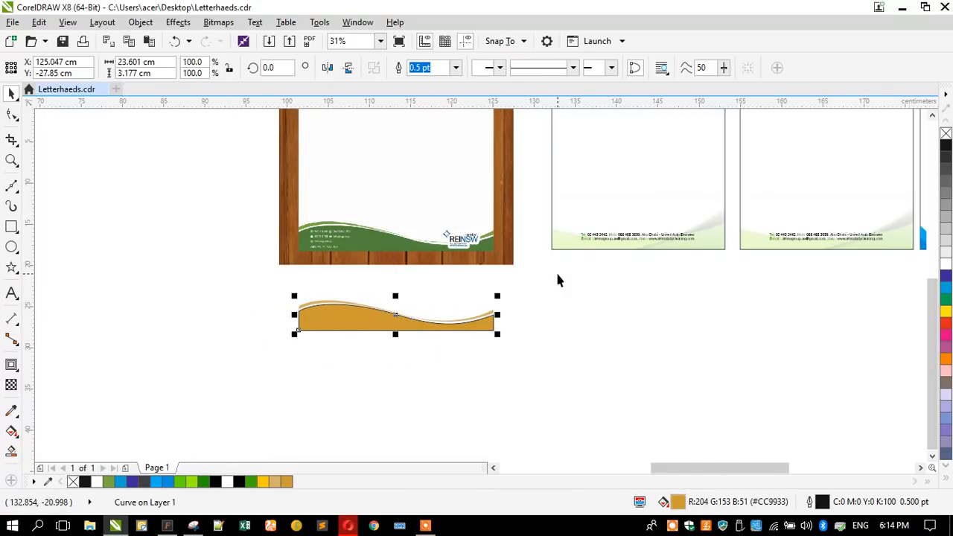
right_click(946, 134)
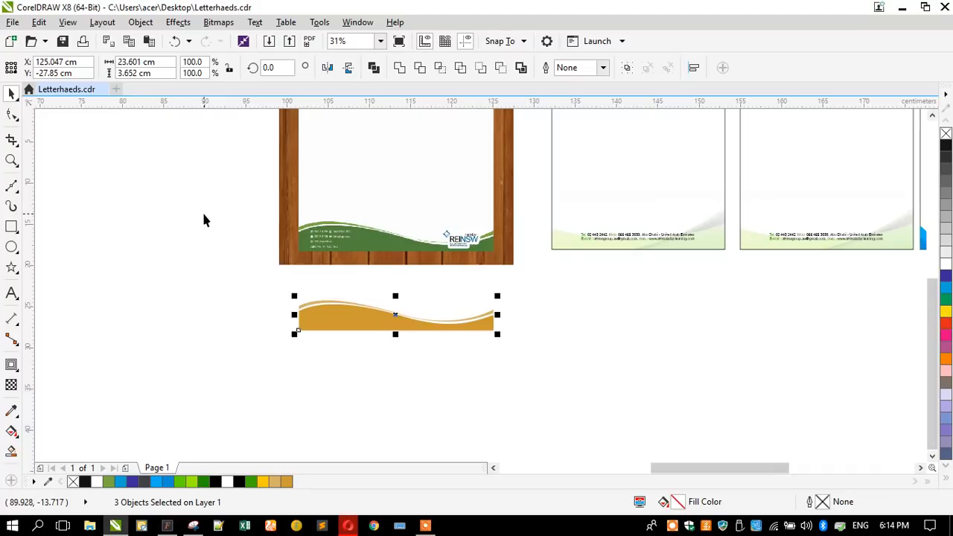
key("ctrl+g")
Step: Align the gold wave group to the upper and right edges of the first Mega Altima letterhead
scroll(368, 358, "down", 3)
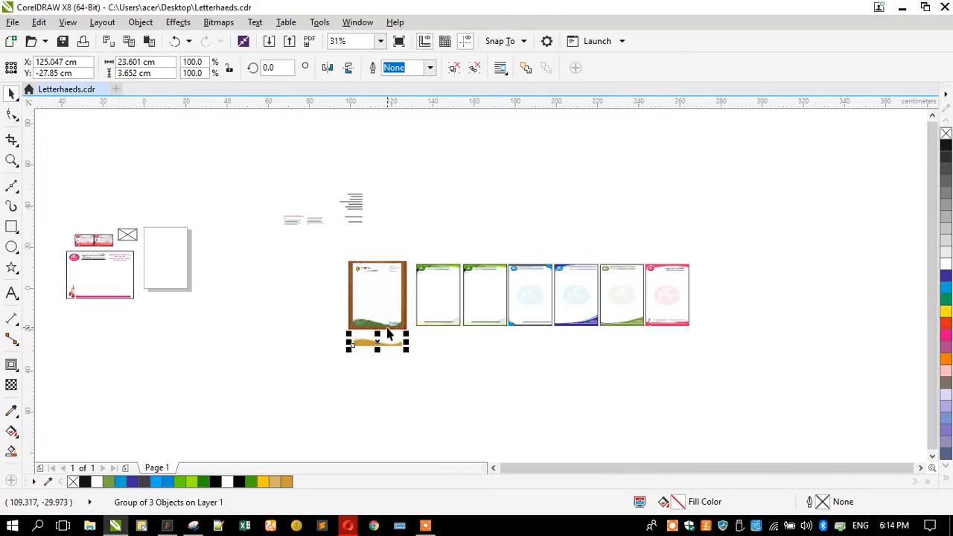
scroll(390, 322, "up", 3)
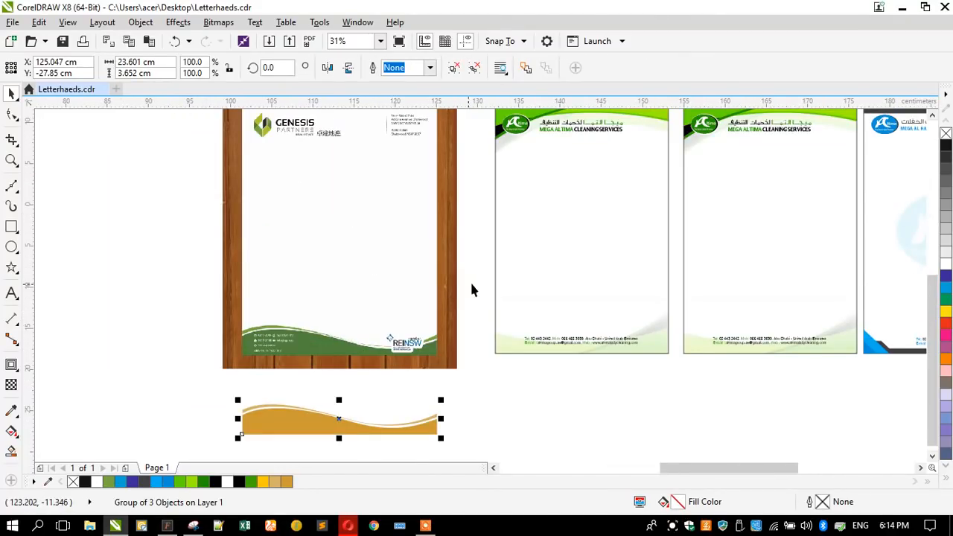
left_click(507, 262)
left_click(299, 420)
left_click(496, 309, "shift")
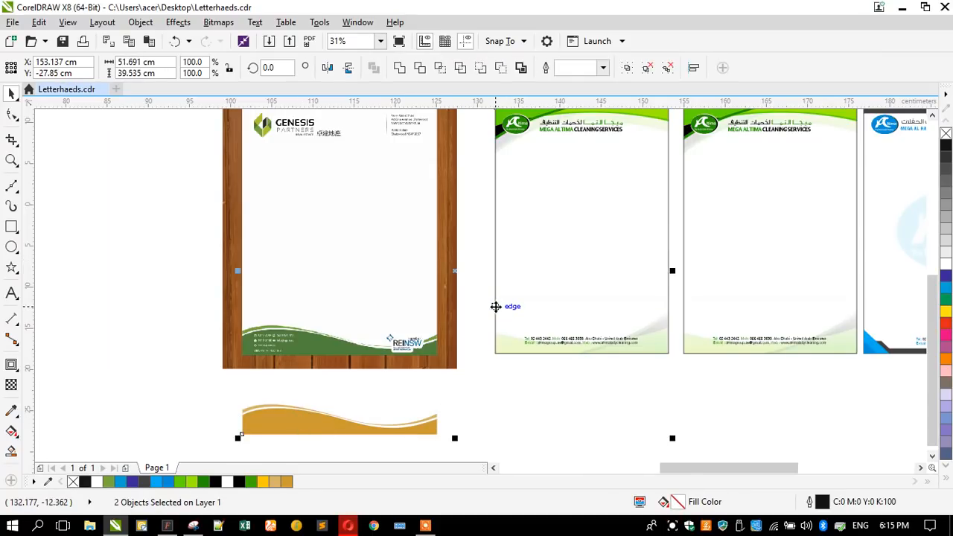
key("t")
key("r")
left_click(468, 286)
Step: Delete the wooden-framed reference letterhead image and bring the gold wave group to the front
left_click(382, 292)
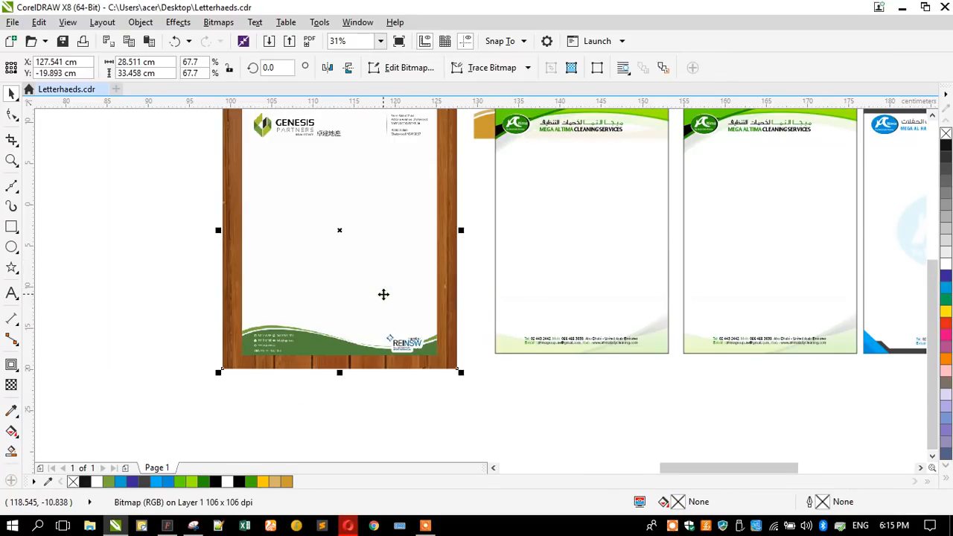
key("Delete")
scroll(464, 227, "down", 2)
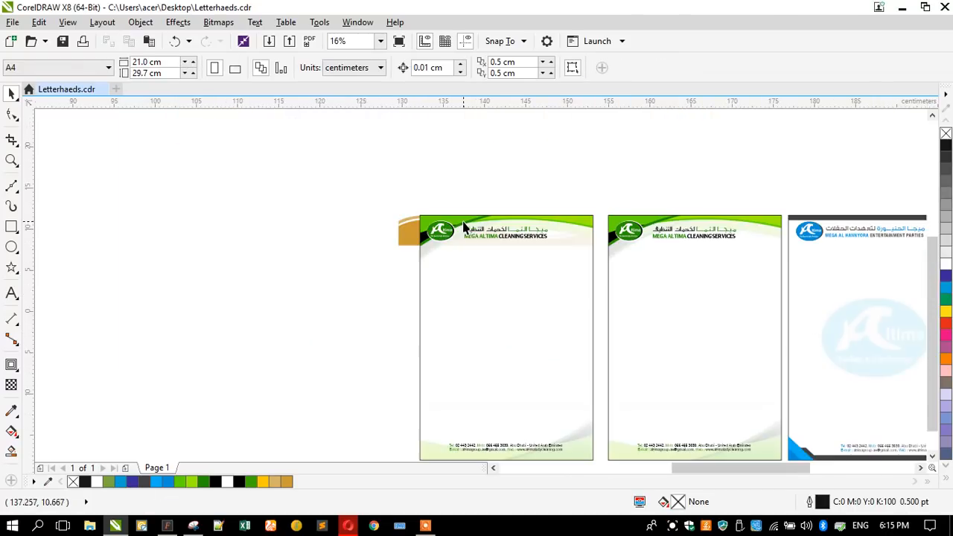
left_click(397, 232)
key("shift+Page_Up")
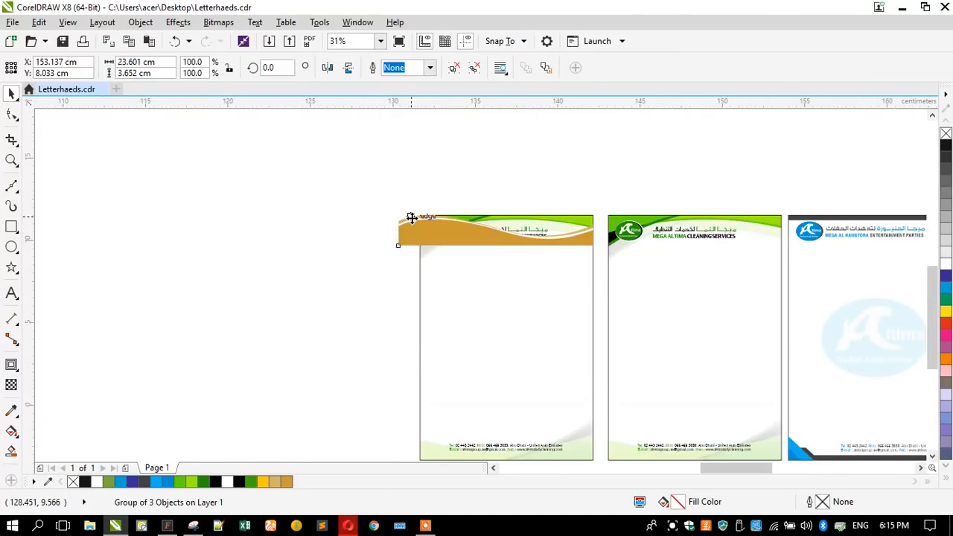
Step: Mirror the gold wave group vertically and align it with the upper edge of the first letterhead
scroll(411, 216, "up", 1)
left_click(348, 67)
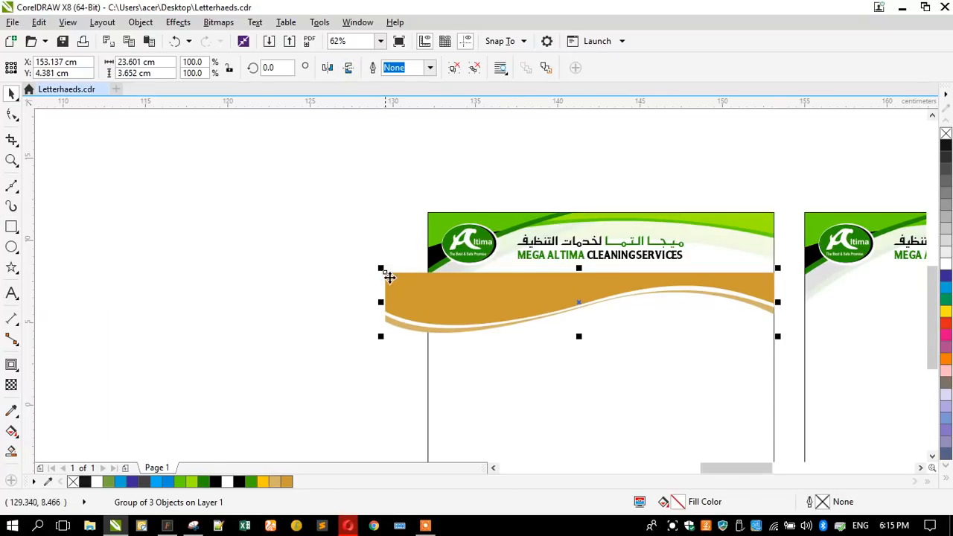
left_click(453, 411, "shift")
key("t")
left_click(311, 308)
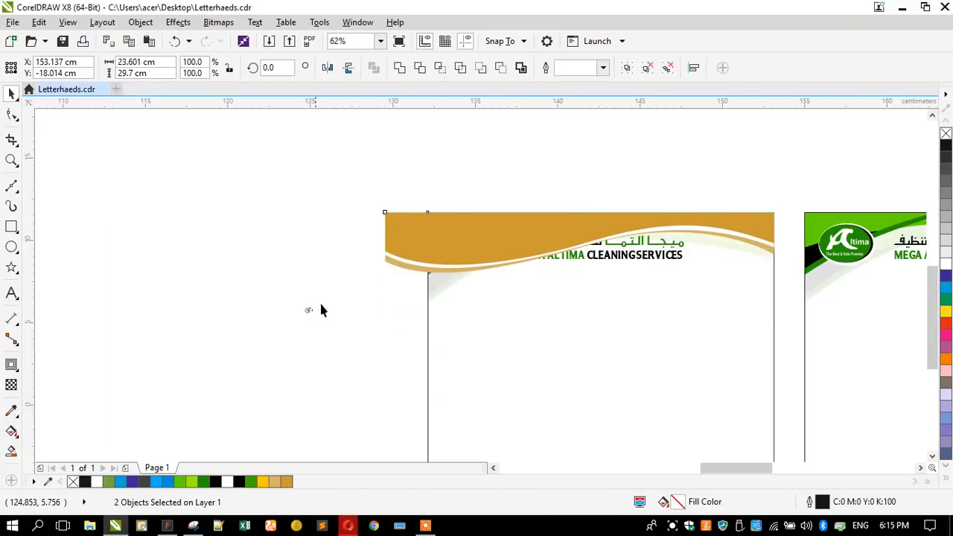
Step: Narrow the gold wave group from its outer side so it matches the width of the letterhead page
left_click(406, 238)
left_click_drag(381, 276, 423, 271)
left_click(350, 276)
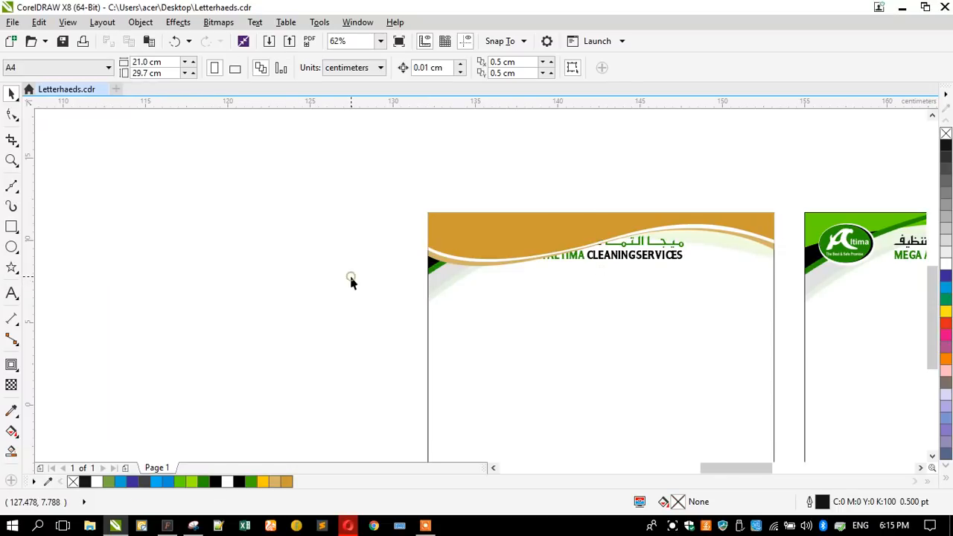
Step: Extract the PowerClip contents of the first letterhead's frame and delete the extracted green background artwork
left_click(446, 239)
left_click(438, 272)
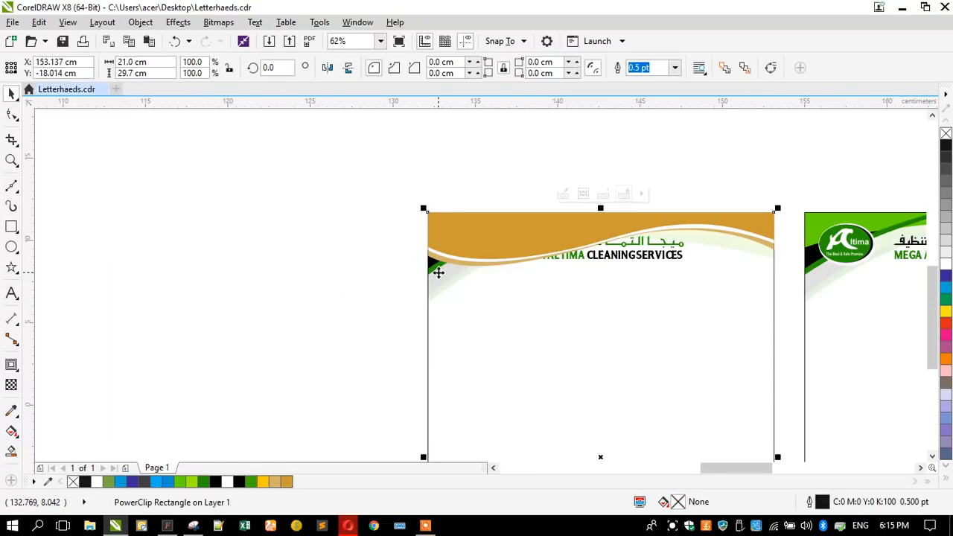
right_click(439, 272)
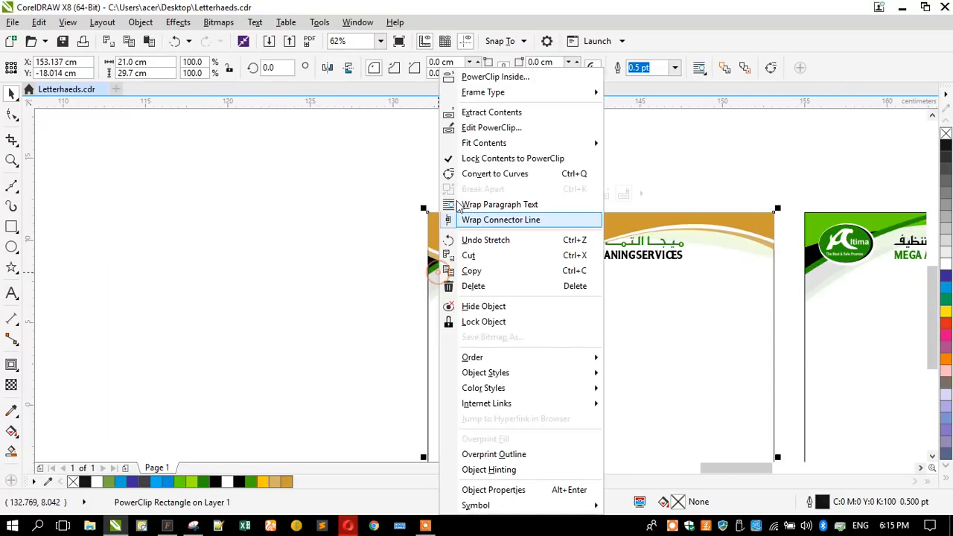
left_click(455, 112)
key("Delete")
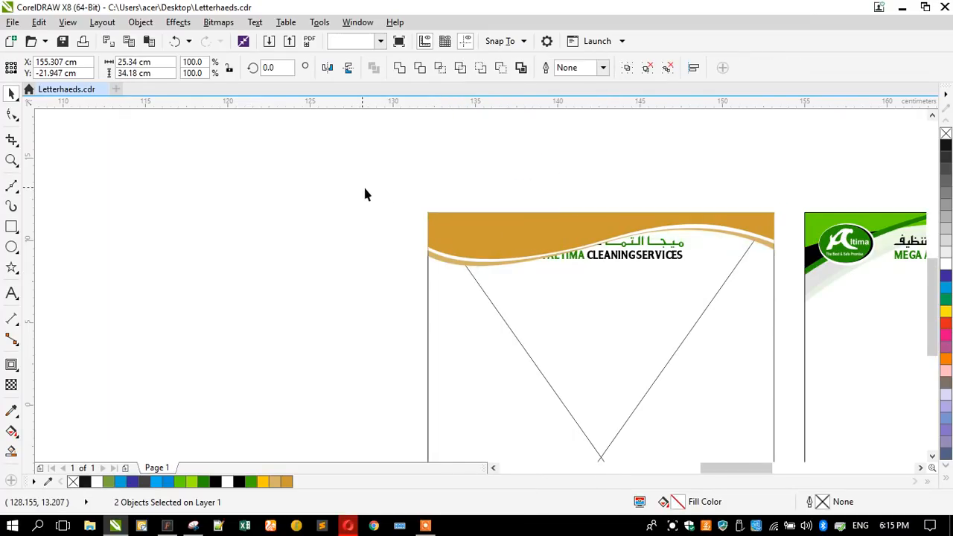
Step: Place the gold wave group inside the first letterhead's PowerClip frame, behind the logo and company name
left_click(442, 227)
left_click_drag(422, 208, 449, 217)
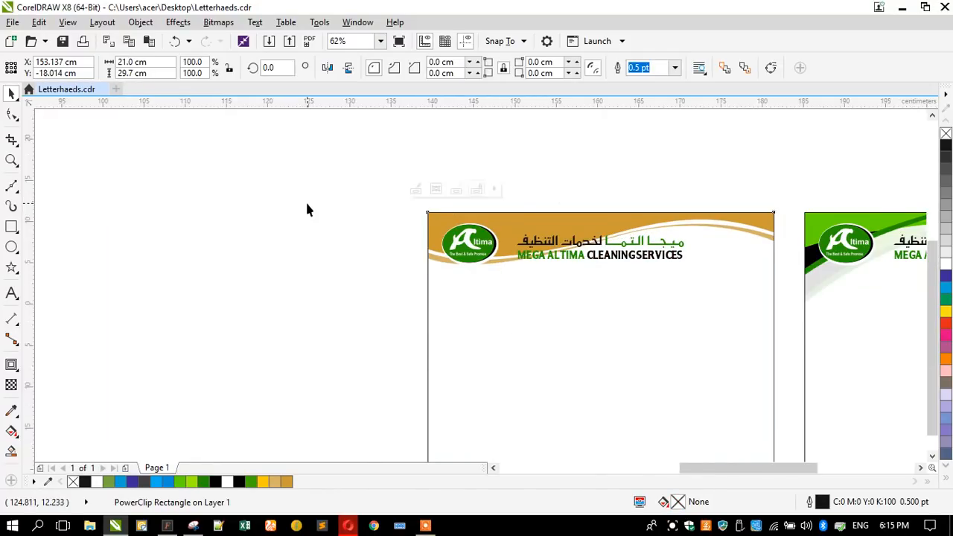
scroll(305, 200, "down", 2)
scroll(521, 216, "up", 2)
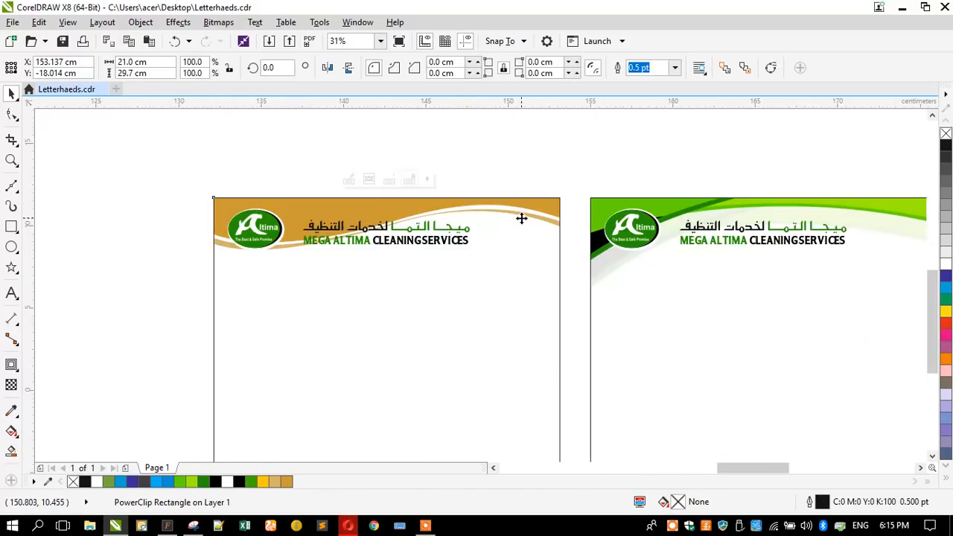
Step: Mirror the gold wave frame horizontally and move it back behind the first letterhead's logo and company name
left_click(184, 231)
left_click(216, 211)
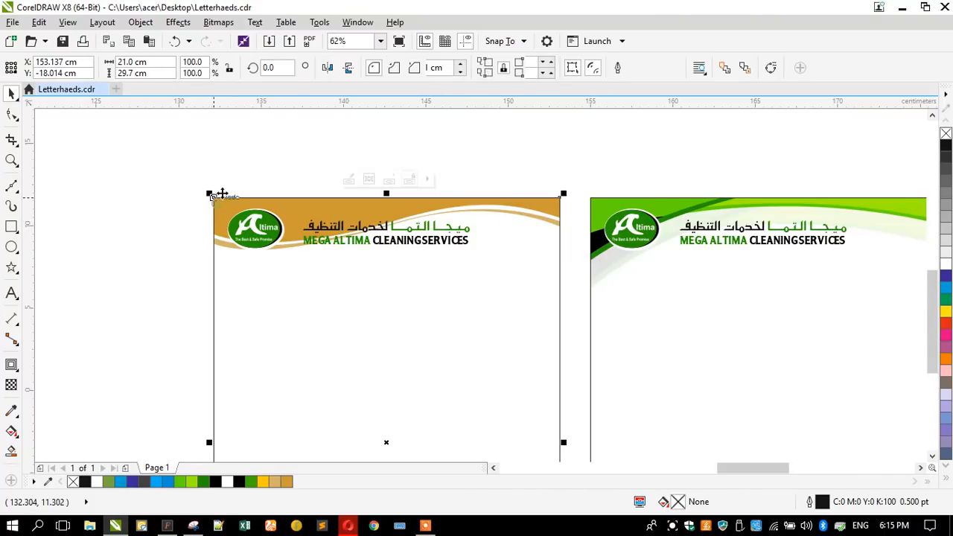
left_click(327, 68)
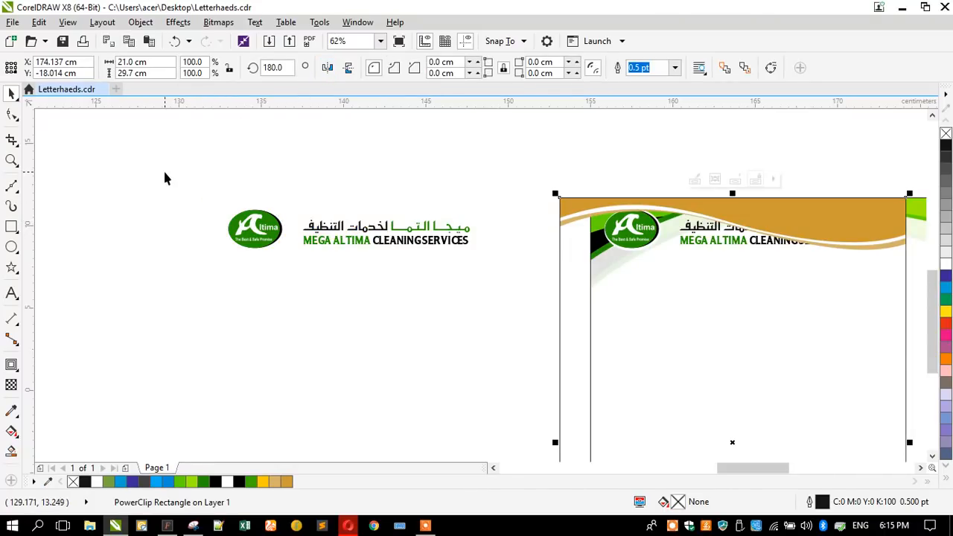
left_click_drag(574, 209, 196, 208)
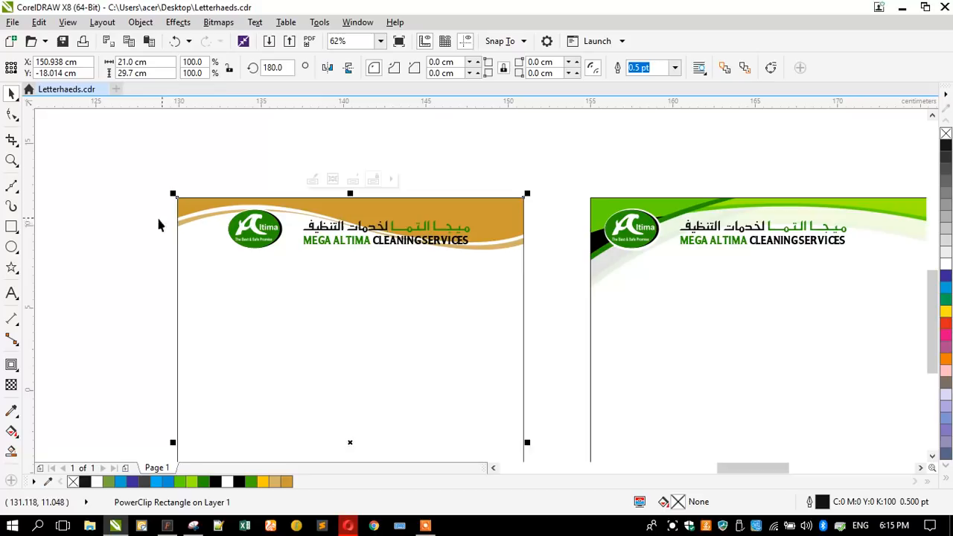
left_click(104, 226)
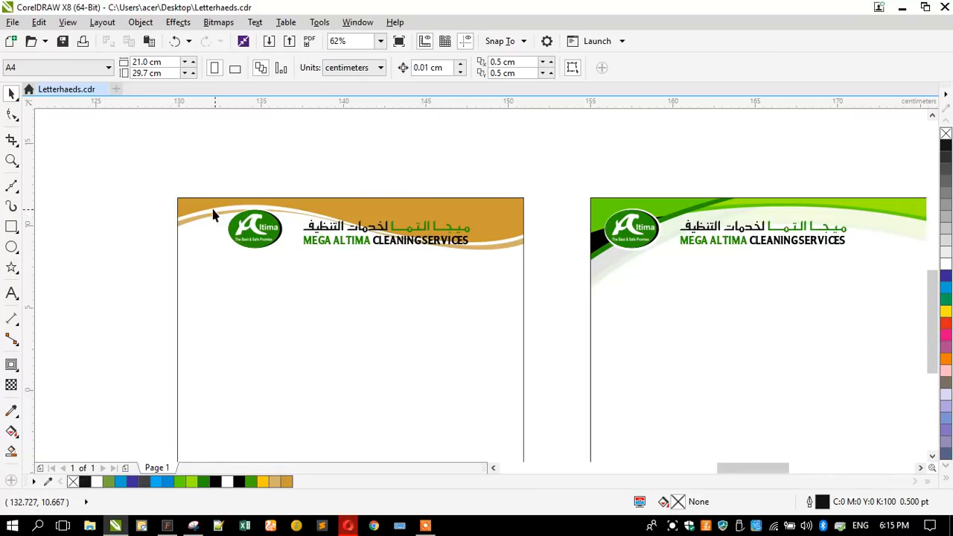
left_click(196, 217)
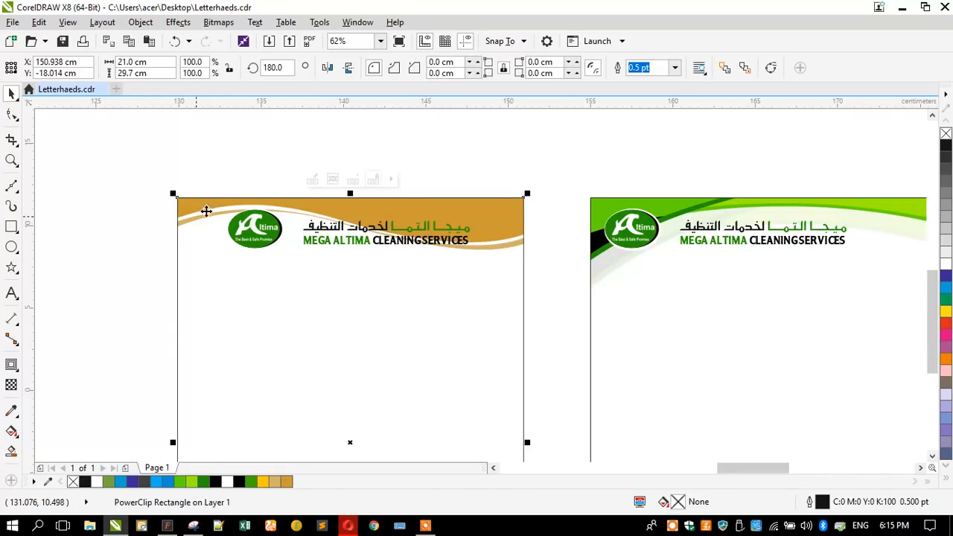
Step: Flip the gold wave frame vertically to make the wave a footer, and align the frame level with the neighbouring green letterhead
scroll(332, 155, "down", 2)
left_click(265, 202)
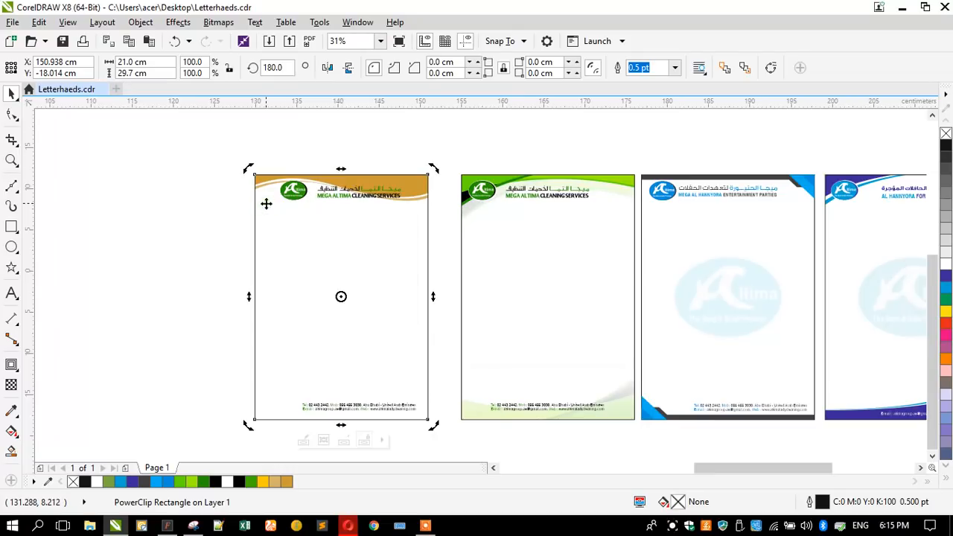
left_click(348, 68)
left_click(305, 387)
left_click(298, 436)
left_click(563, 293, "shift")
key("e")
left_click(178, 255)
left_click(296, 294)
left_click(180, 378)
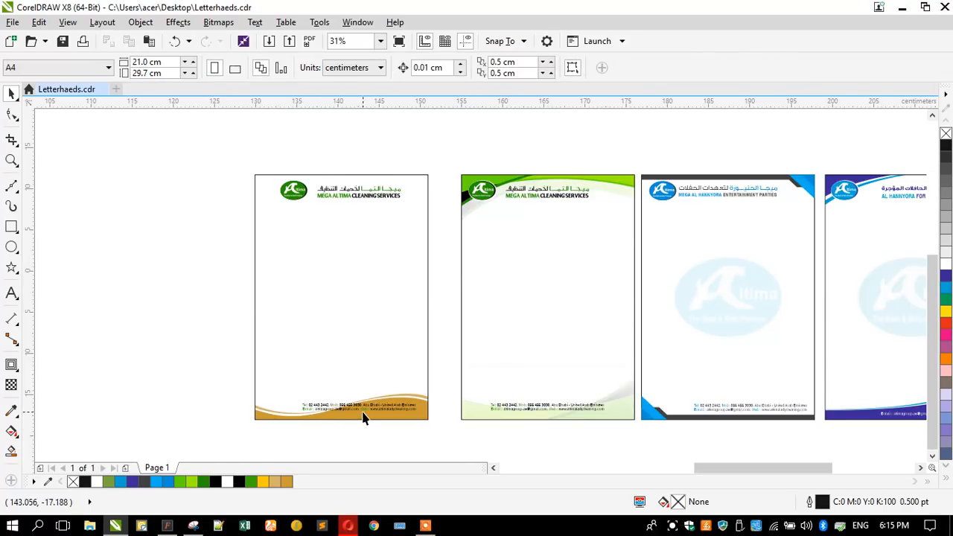
Step: Copy the faded Altima watermark from the blue letterhead onto the green Mega Altima letterhead and centre it on the page
left_click(364, 419)
left_click(524, 302)
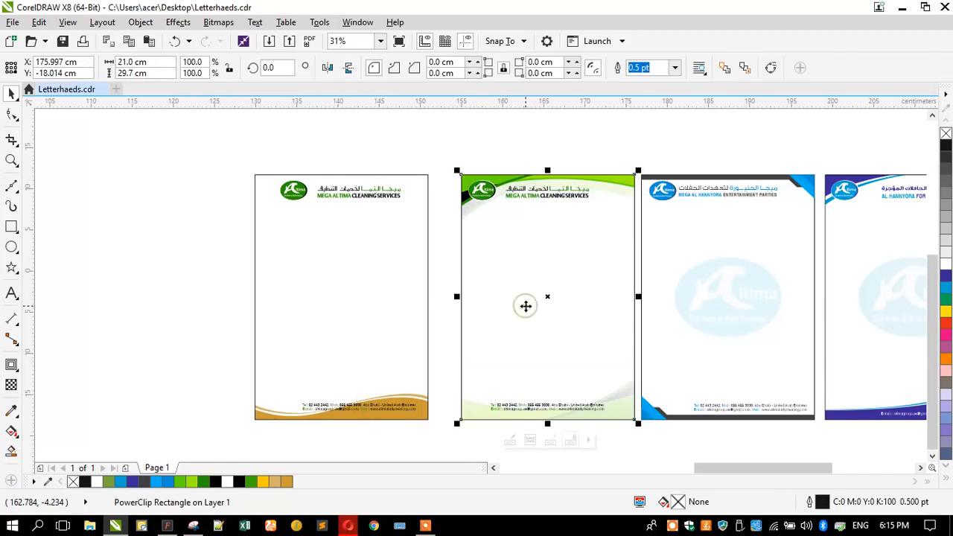
left_click(678, 275)
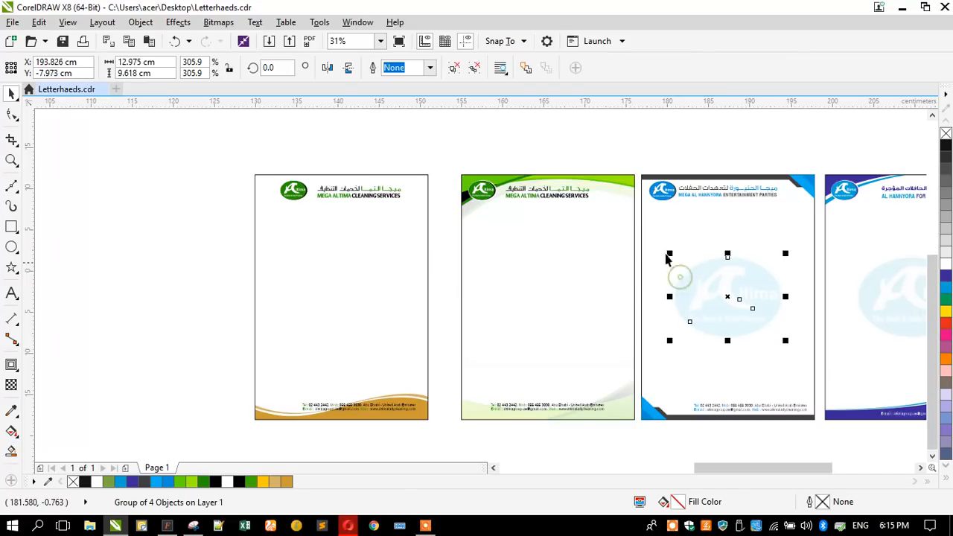
left_click_drag(454, 235, 808, 357)
left_click_drag(723, 295, 542, 296)
left_click(481, 326, "shift")
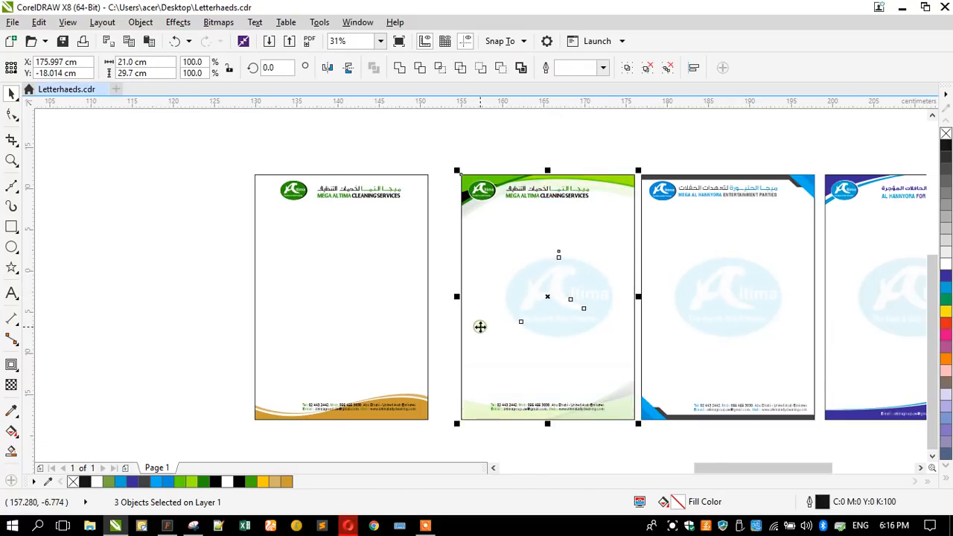
left_click(449, 308)
Step: Take the white lens ellipse off the copied watermark and fill the logo's oval with green R99 G216 B0 (#63D800)
left_click(514, 290)
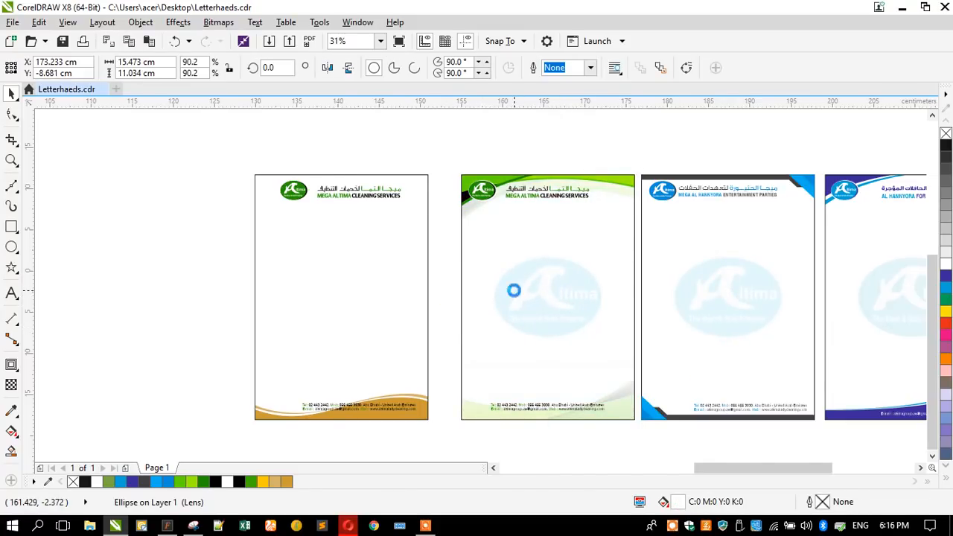
left_click(506, 281, "ctrl")
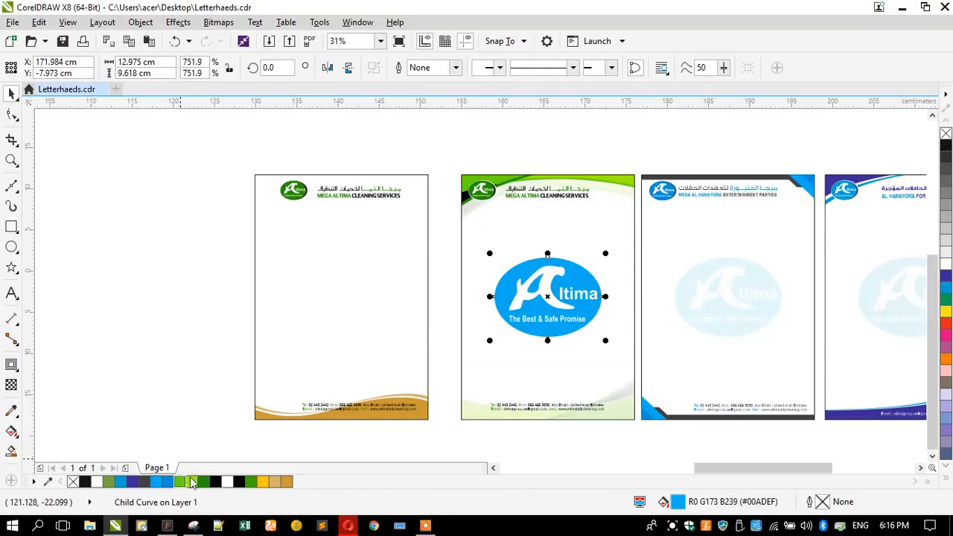
left_click(192, 482)
Step: Change the watermark oval's fill to dark green C72 M2 Y100 K11 and restore the white lens over the logo
left_click(570, 283)
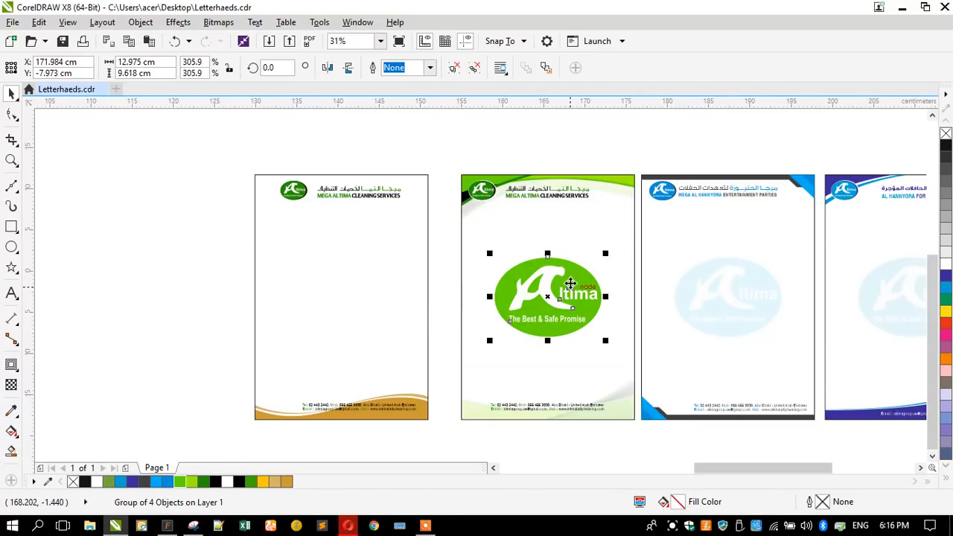
left_click(496, 297, "ctrl")
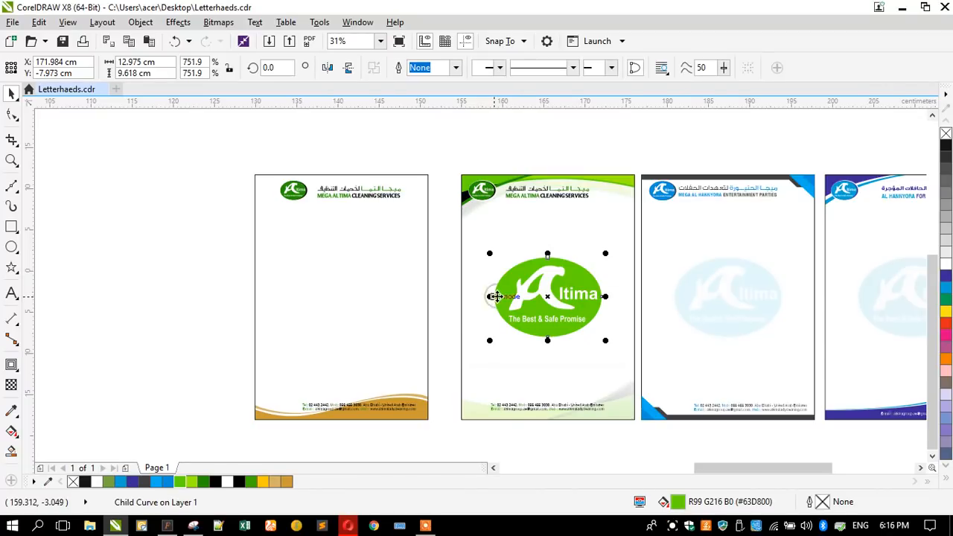
left_click(251, 482)
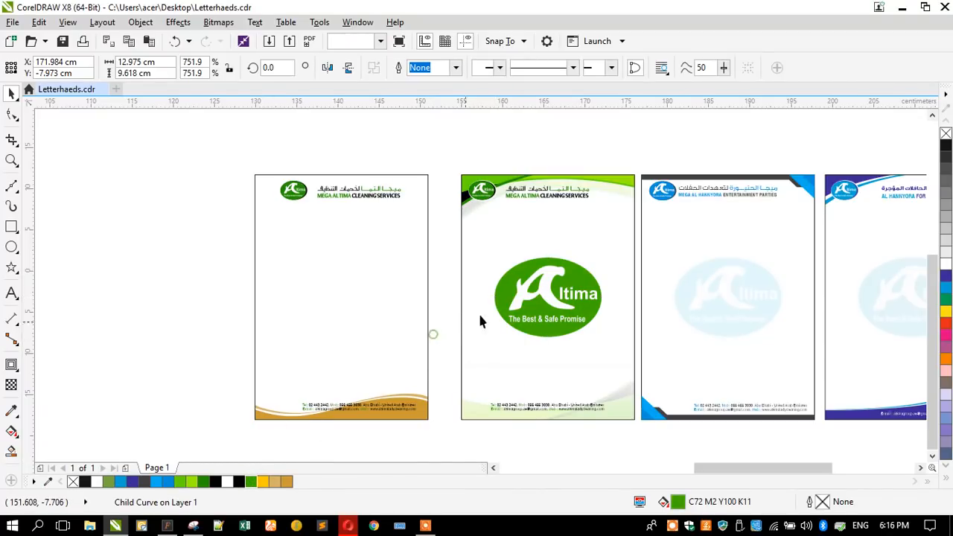
left_click(516, 297)
left_click(198, 323)
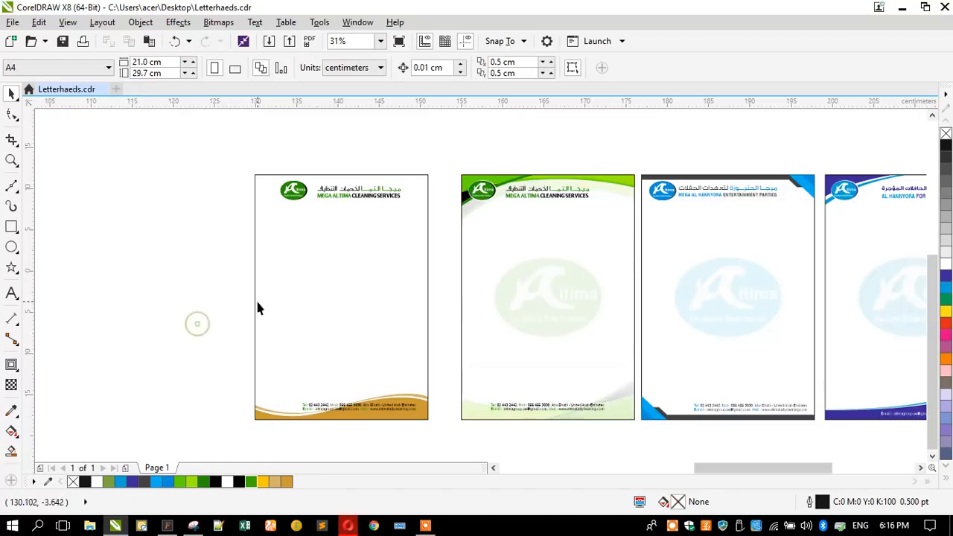
Step: Copy the white contact text from the purple letterhead's footer onto the gold wave footer of the first letterhead
scroll(321, 266, "down", 2)
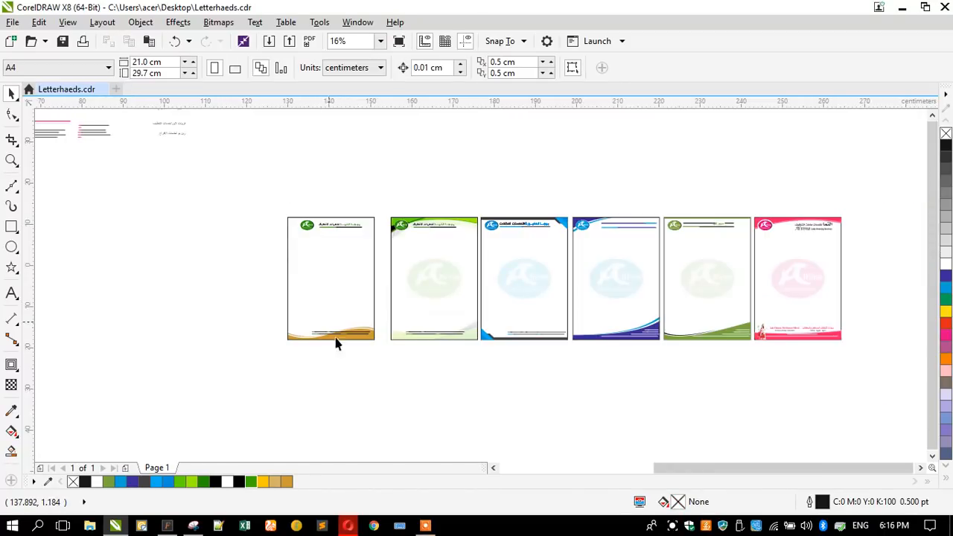
left_click_drag(642, 336, 364, 368)
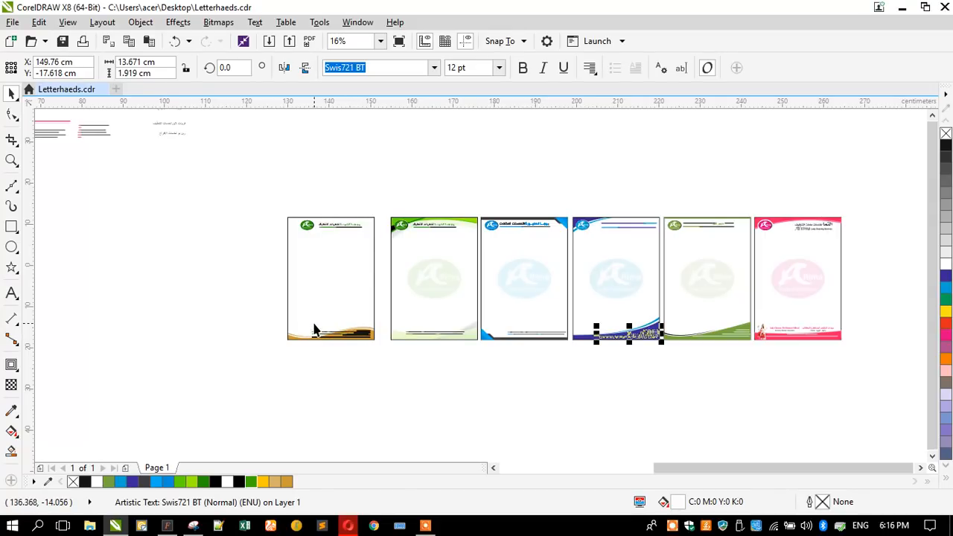
scroll(317, 337, "up", 3)
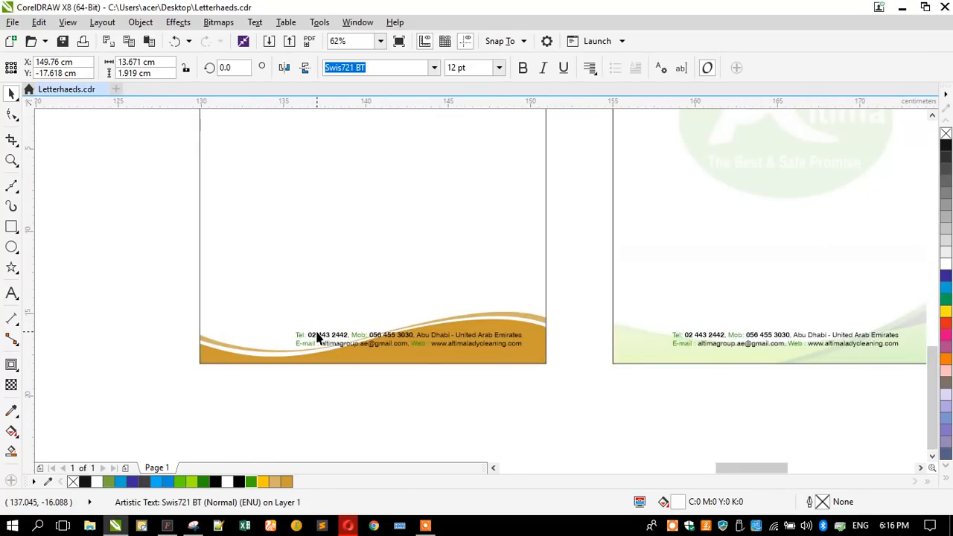
Step: Place another copy of the purple letterhead's white contact text over the gold wave footer of the first letterhead
scroll(291, 371, "down", 2)
left_click_drag(471, 285, 472, 287)
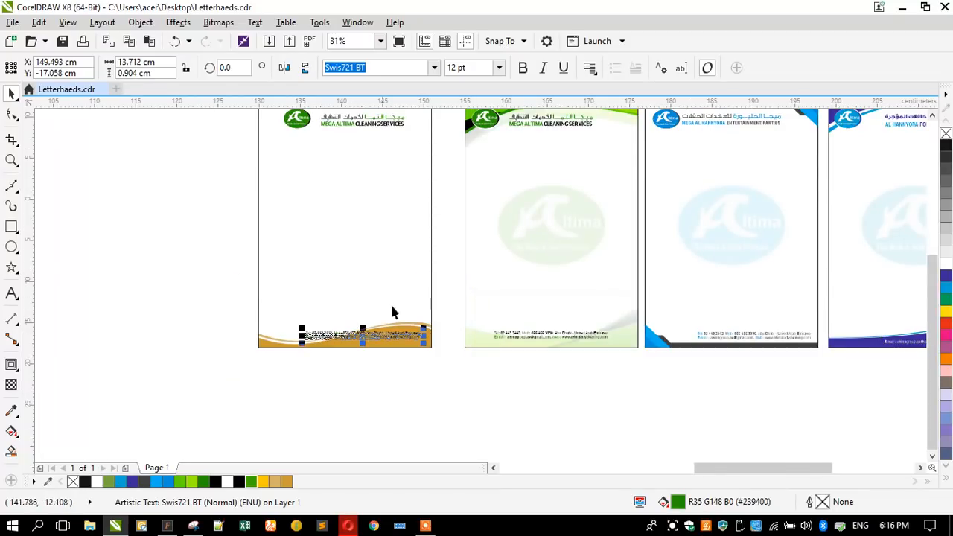
scroll(393, 311, "down", 1)
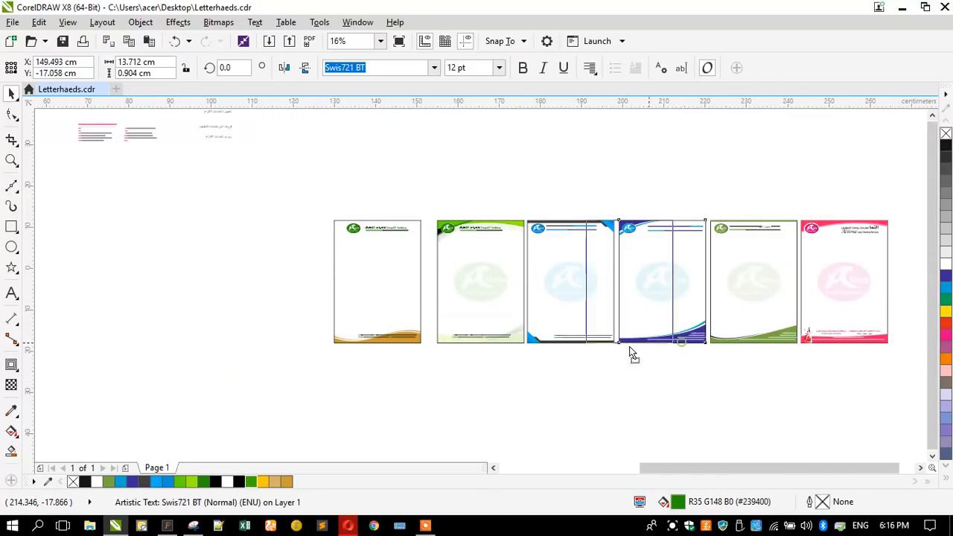
left_click(573, 341)
left_click(659, 342)
left_click(698, 335)
left_click_drag(700, 337, 371, 339)
key("ctrl+z")
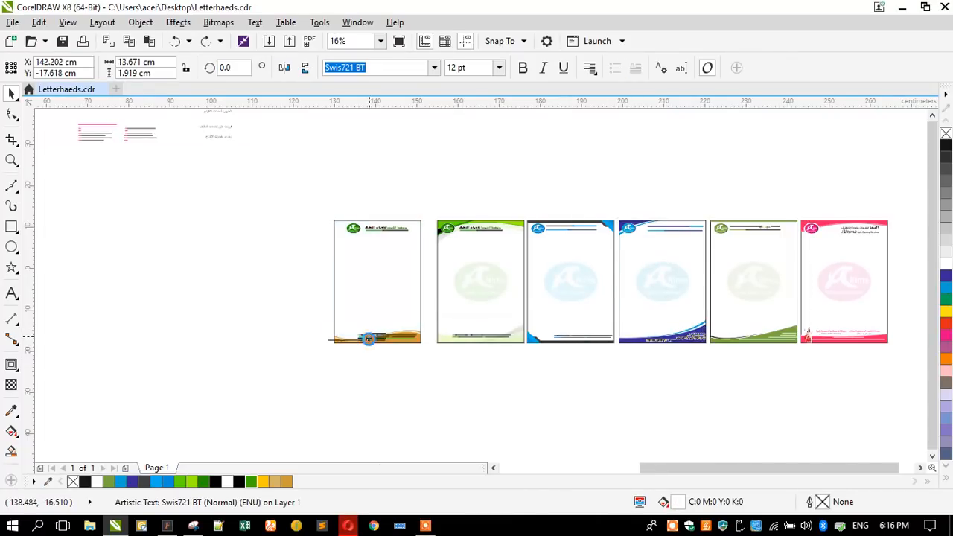
Step: Delete the black and green contact text from the gold footer and position the white text at the wave's right end
scroll(370, 339, "up", 4)
left_click_drag(432, 344, 483, 334)
key("Delete")
left_click_drag(423, 328, 554, 323)
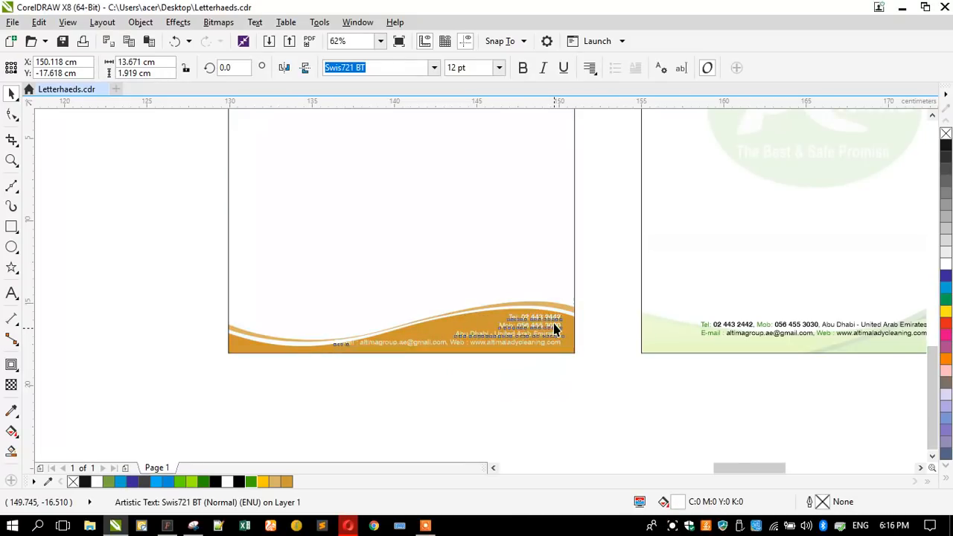
Step: Examine how the white contact lines sit on the gold wave, on the whole page and up close
left_click(254, 274)
scroll(254, 274, "down", 2)
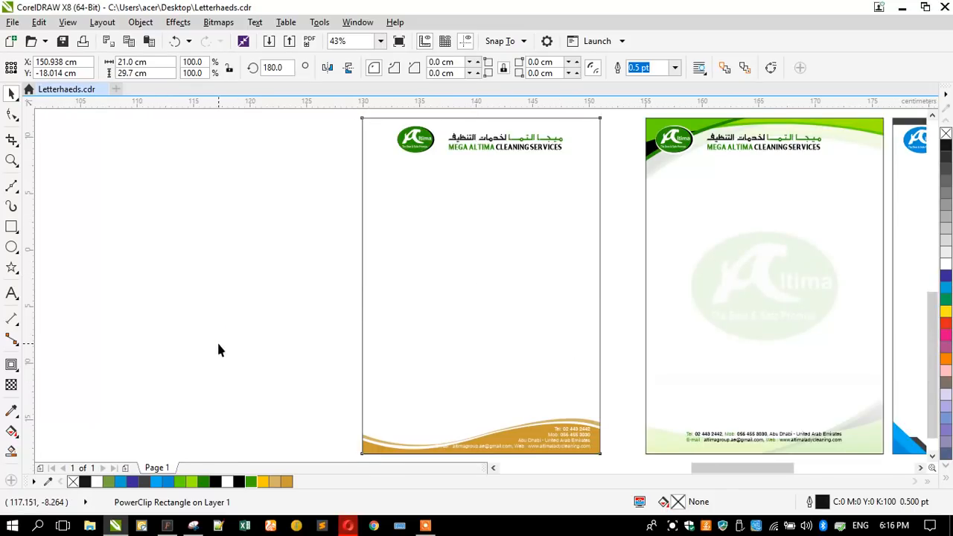
left_click(217, 340)
scroll(408, 366, "down", 5)
scroll(461, 410, "up", 7)
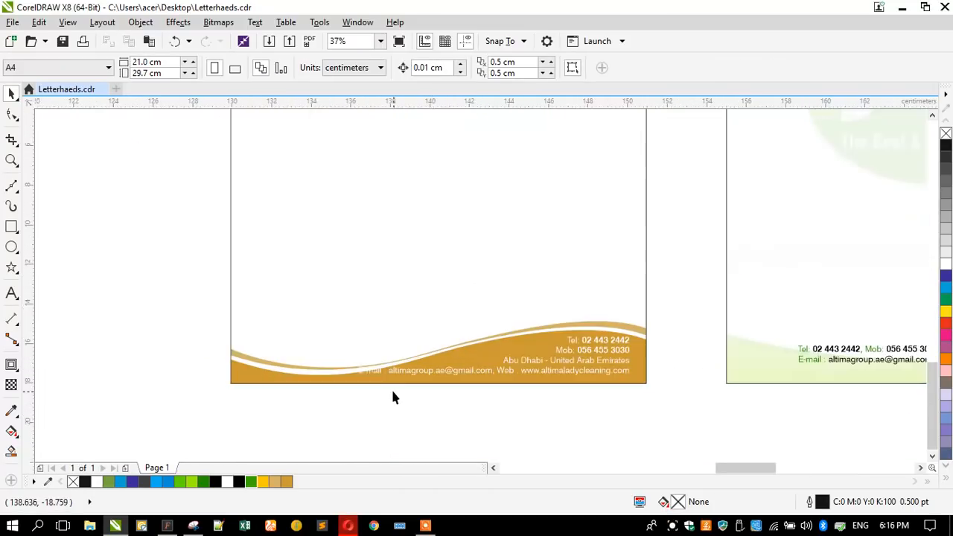
left_click(391, 378)
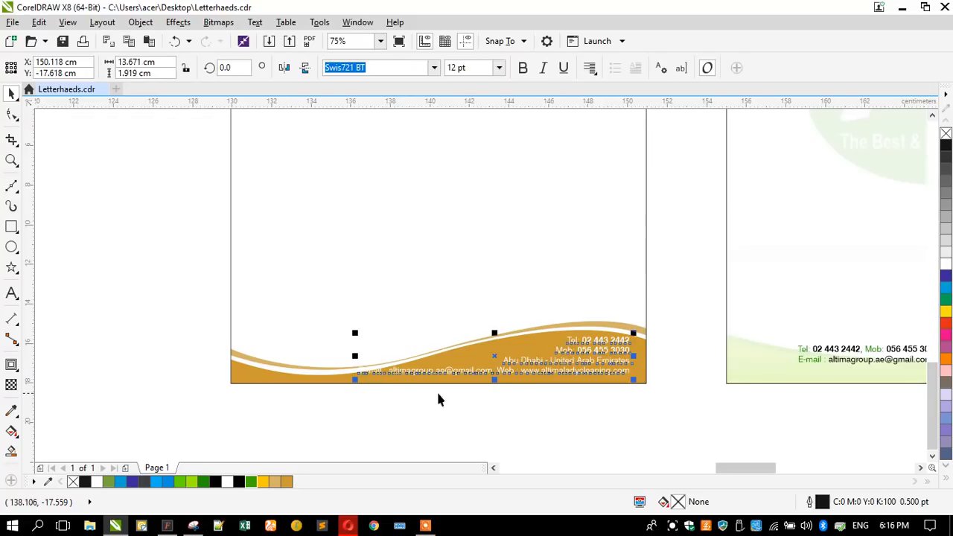
scroll(552, 357, "up", 3)
scroll(400, 347, "down", 6)
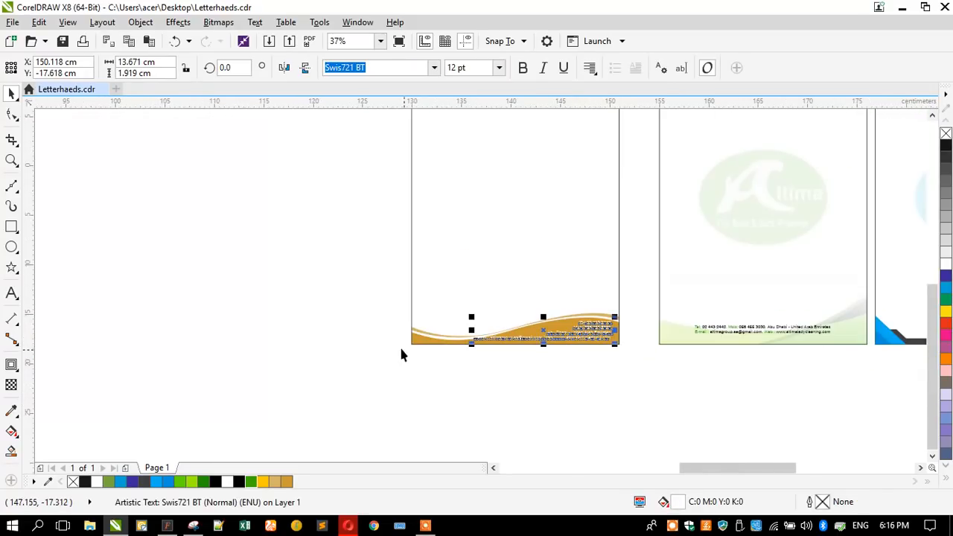
Step: Inside the page's PowerClip frame, stretch the gold footer wave leftward to about 26.2 cm wide
left_click(423, 335)
left_click(428, 336, "ctrl")
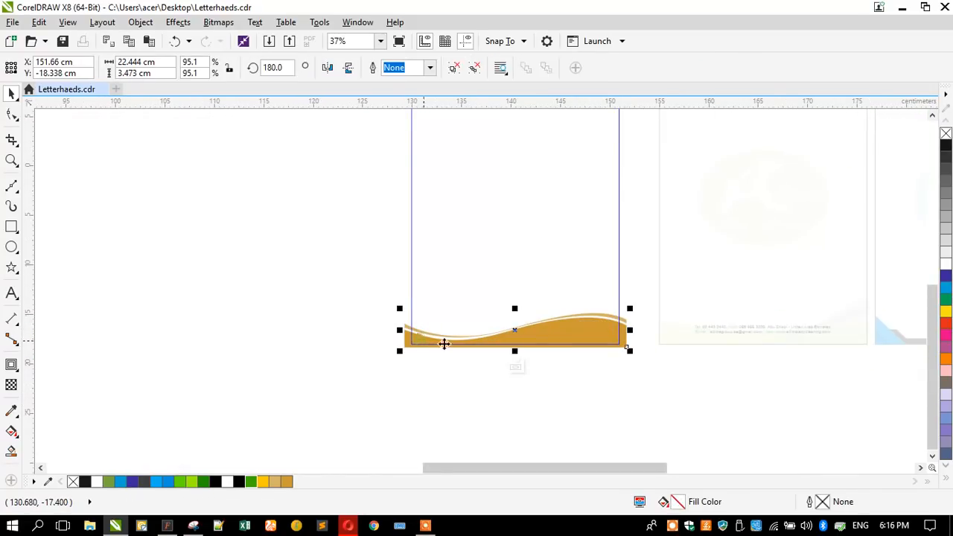
scroll(526, 348, "up", 2)
left_click_drag(272, 313, 199, 296)
left_click(222, 261, "ctrl")
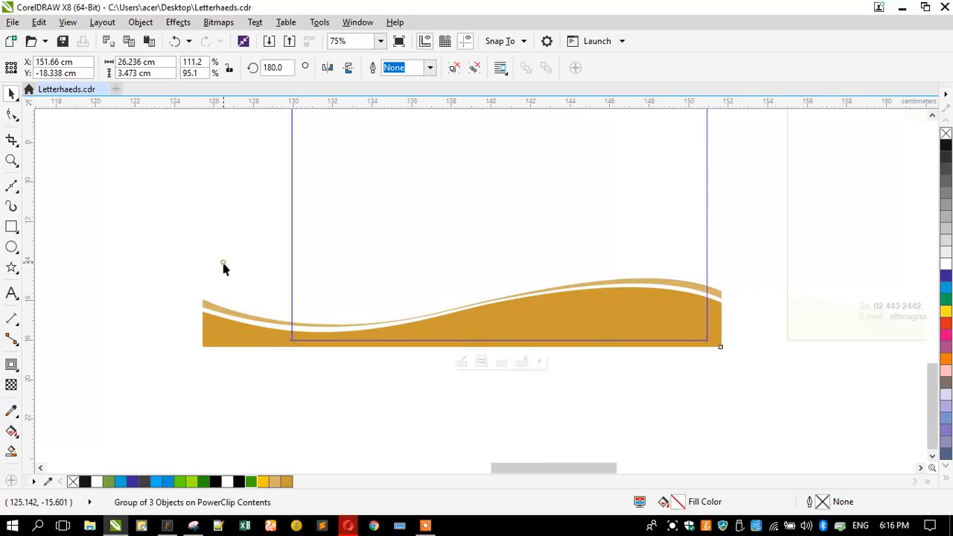
left_click(222, 261)
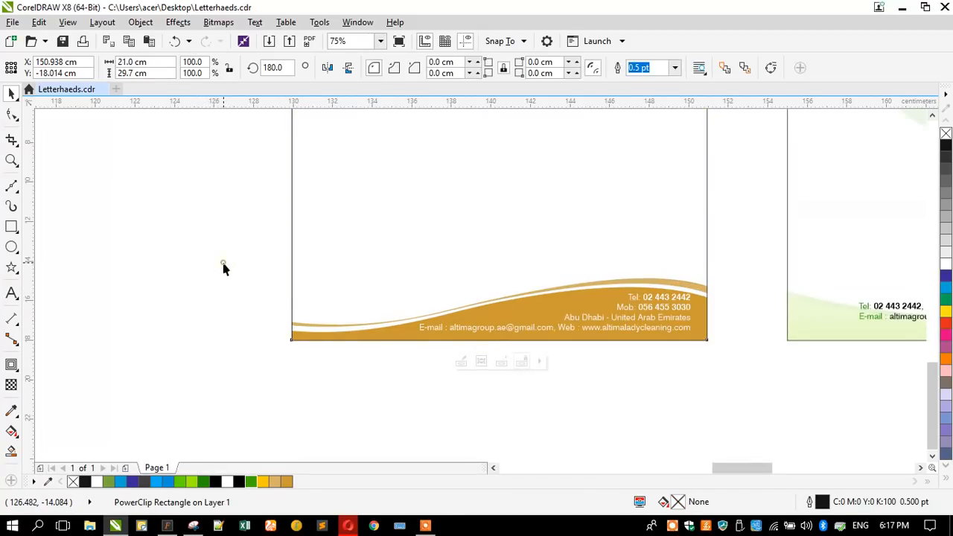
Step: Scale the clipped footer wave up to about 27 cm wide and 3.6 cm high, anchored at its lower left corner
left_click(328, 337)
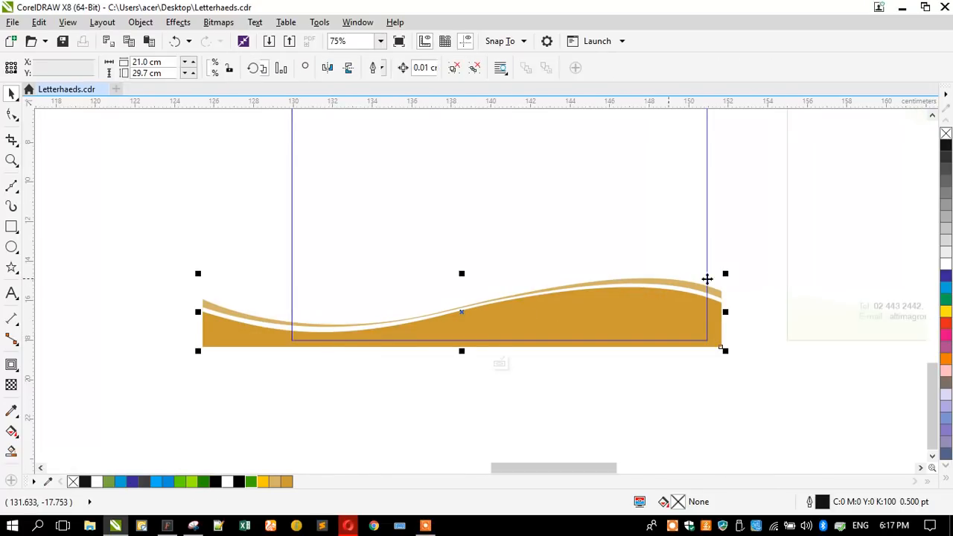
left_click_drag(727, 272, 741, 260)
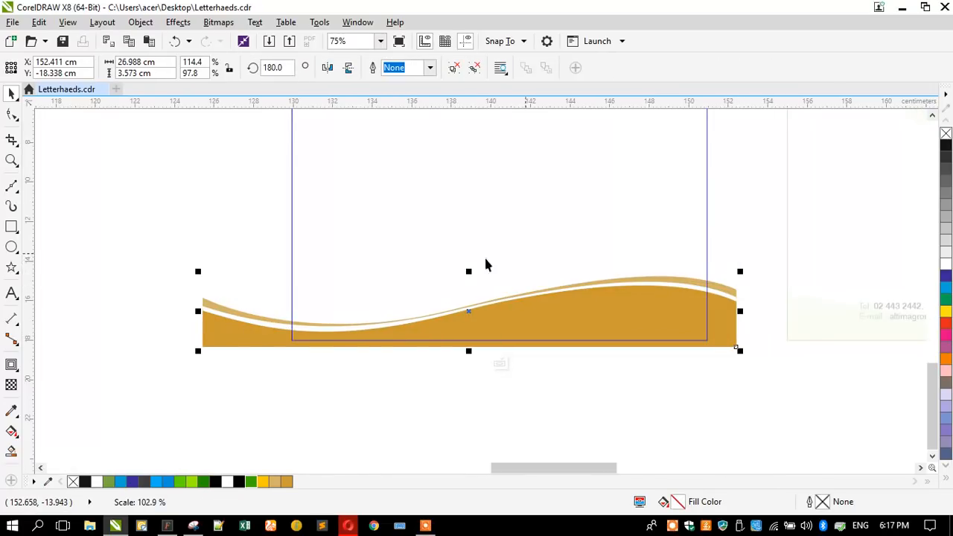
left_click(224, 256, "ctrl")
left_click(365, 352)
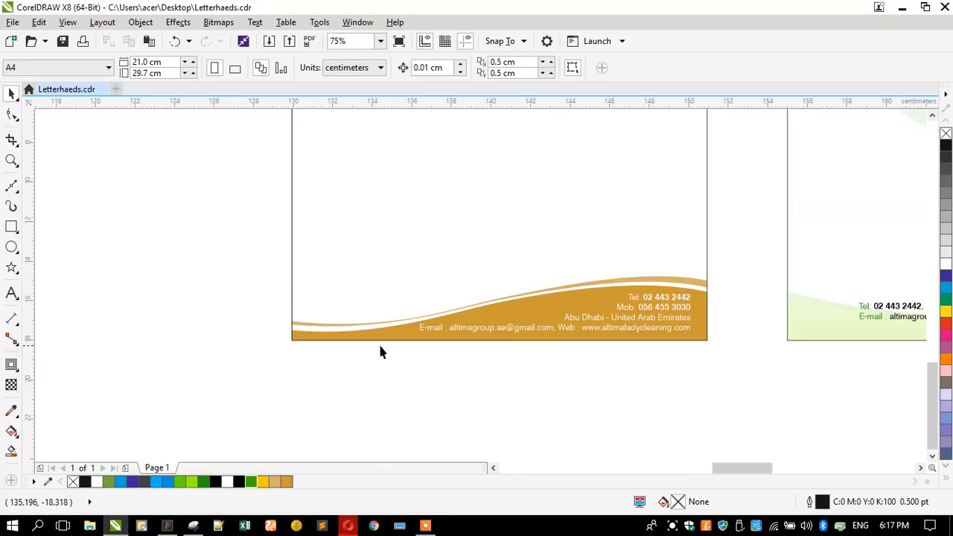
left_click(326, 274)
key("shift+F2")
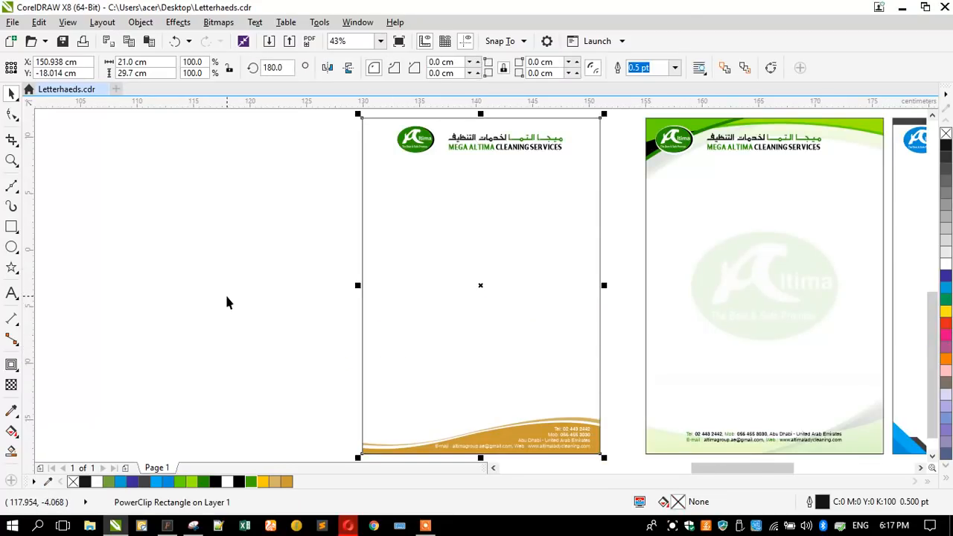
left_click(226, 295)
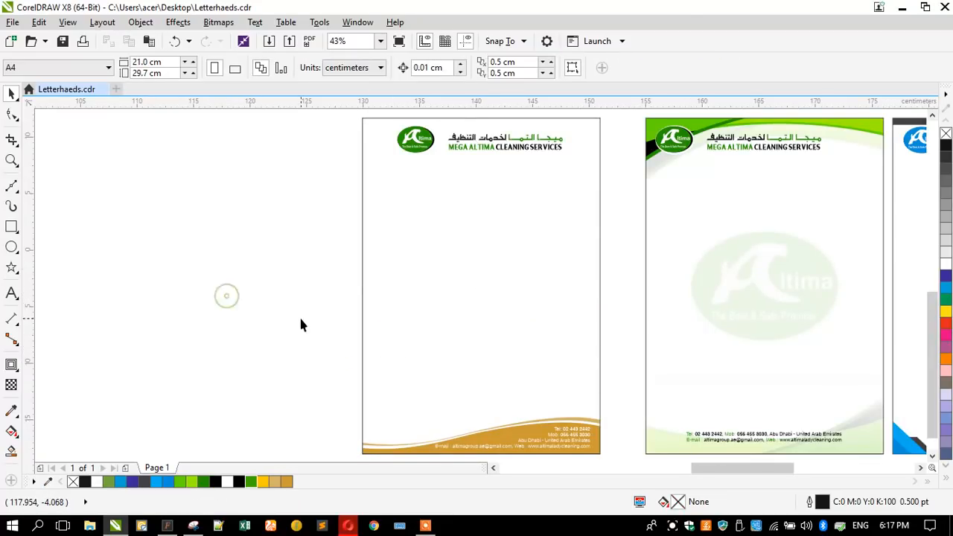
Step: Copy the footer wave to the page's top edge inside the frame and mirror the copy vertically and horizontally
double_click(395, 454)
left_click_drag(327, 444, 380, 126)
left_click(354, 70)
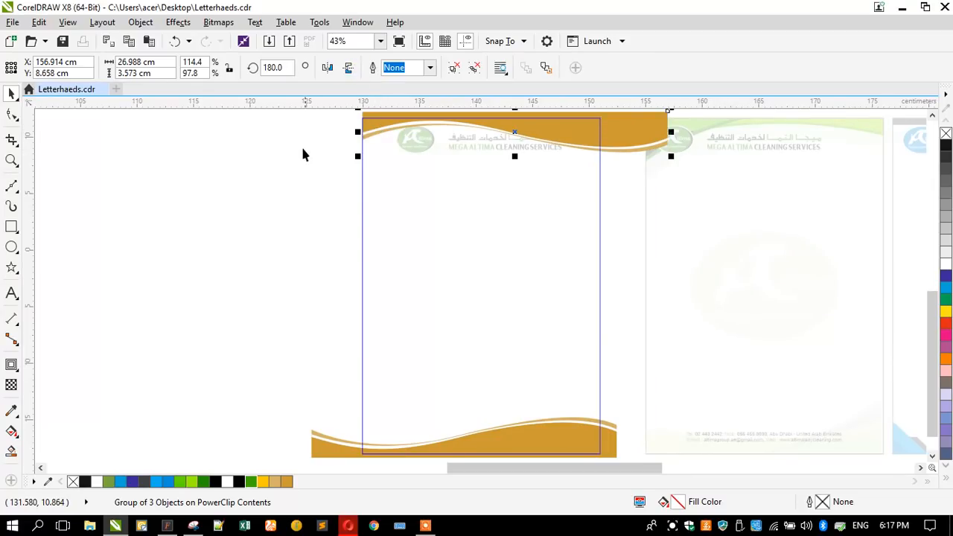
scroll(330, 196, "down", 3)
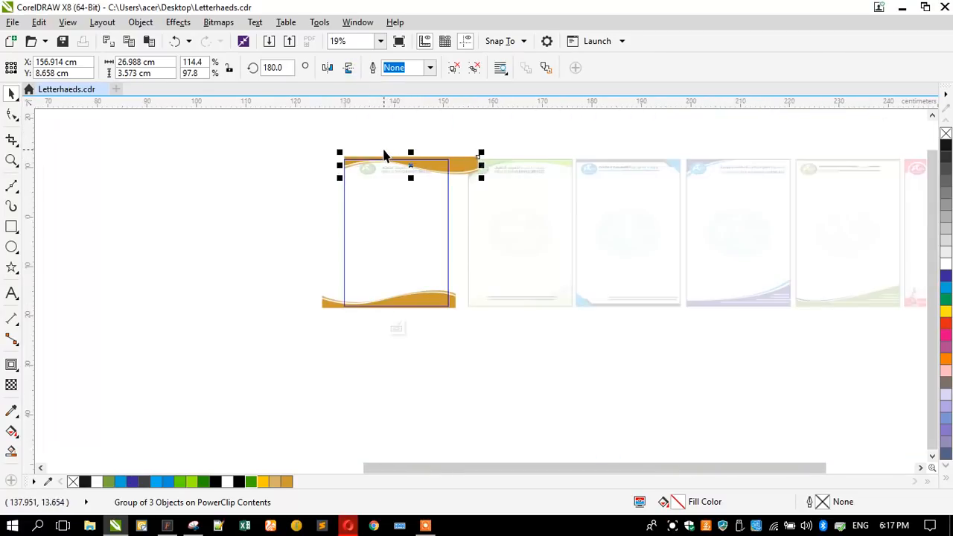
scroll(383, 153, "up", 3)
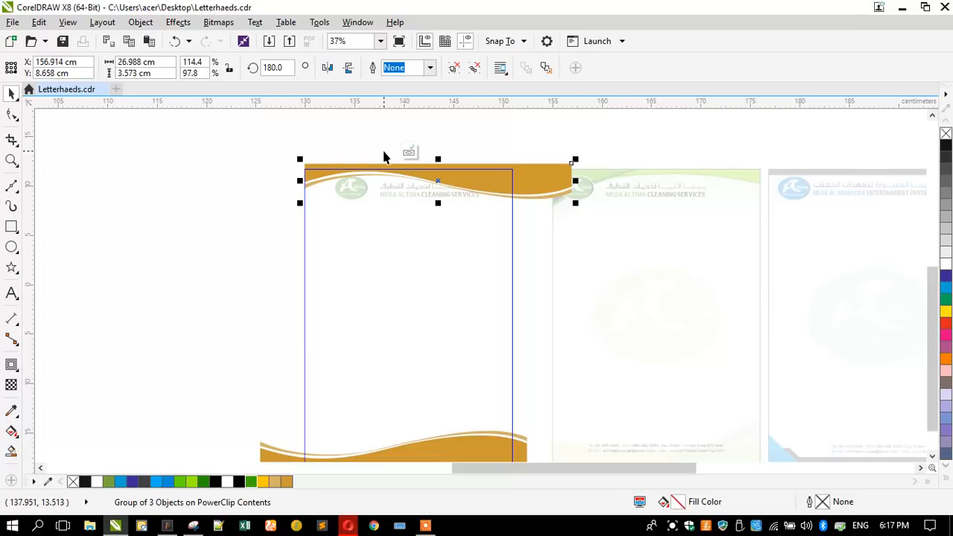
left_click(333, 66)
left_click_drag(576, 173, 252, 150)
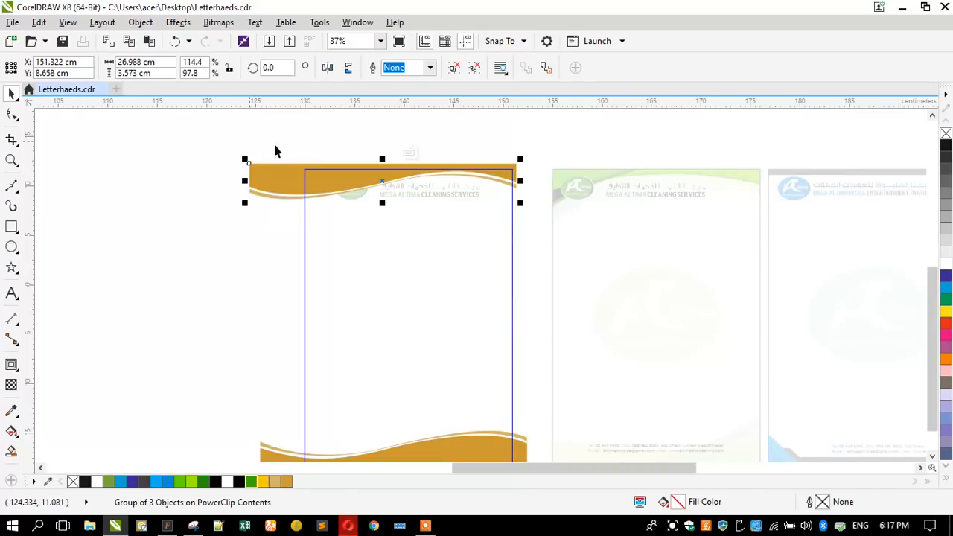
Step: Raise the header wave slightly and stretch it leftward to about 30 cm wide inside the frame
scroll(366, 168, "up", 2)
left_click_drag(356, 179, 352, 172)
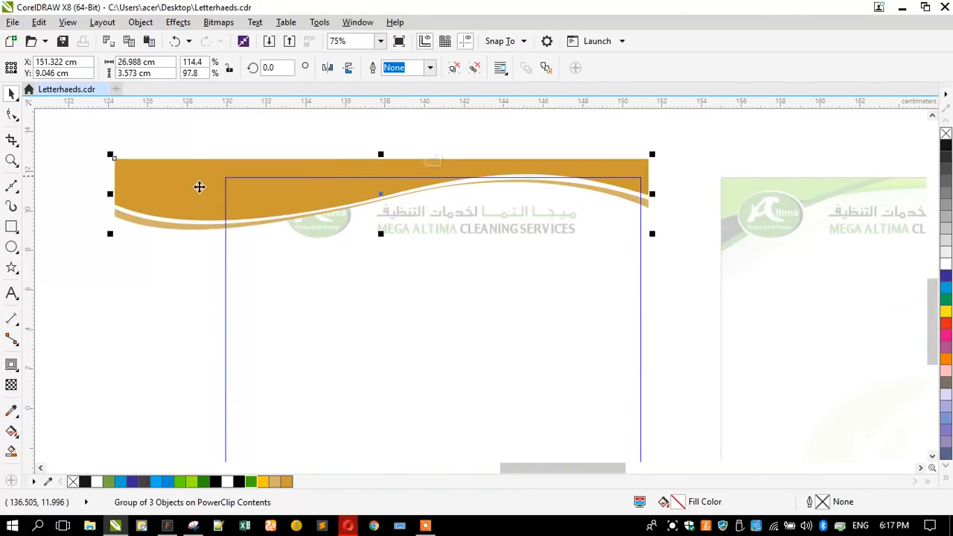
left_click_drag(111, 193, 51, 194)
left_click(149, 279, "ctrl")
Step: Move the header logo together with the Arabic and English company names closer to the page's left edge
left_click_drag(176, 143, 586, 271)
left_click_drag(333, 209, 287, 208)
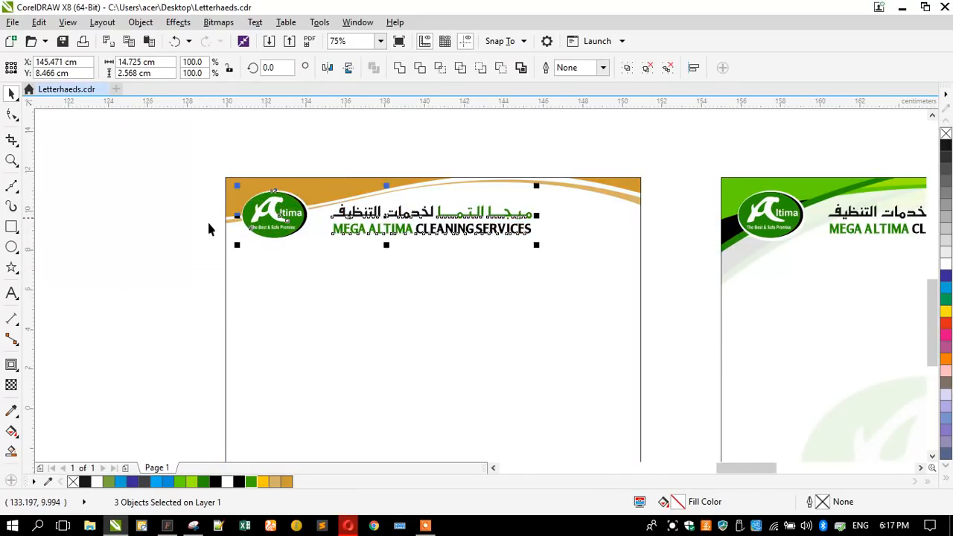
left_click(159, 238)
Step: Lower the header wave inside the frame so its gold band spans the full width of the page's top edge
left_click(239, 188)
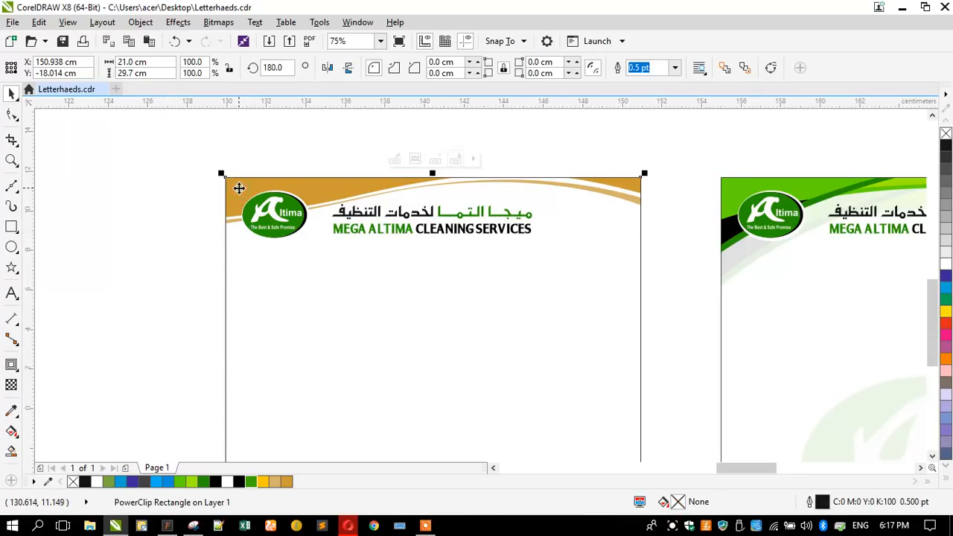
left_click(238, 188, "ctrl")
left_click(238, 194)
mouse_move(293, 195)
left_mouse_down()
mouse_move(273, 215)
mouse_move(286, 211)
left_mouse_up()
left_click(158, 148, "ctrl")
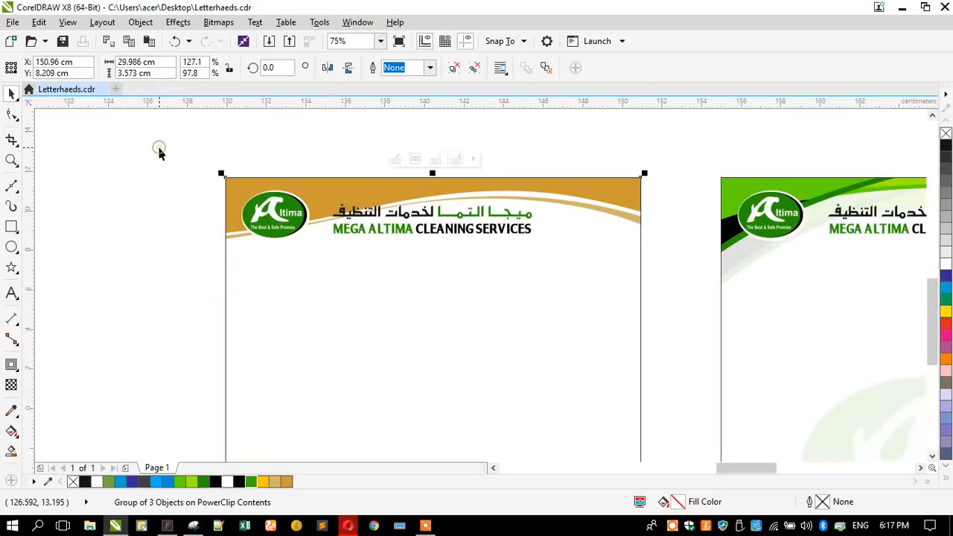
Step: Skew the clipped header wave vertically so its left end rises, making it about 4 cm high
left_click(240, 202, "ctrl")
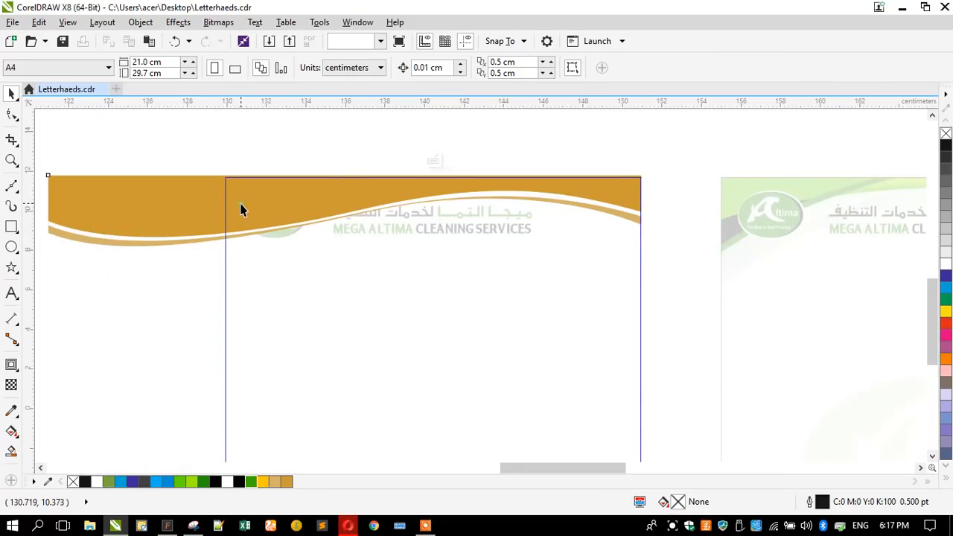
left_click(241, 208)
left_click_drag(43, 212, 106, 181)
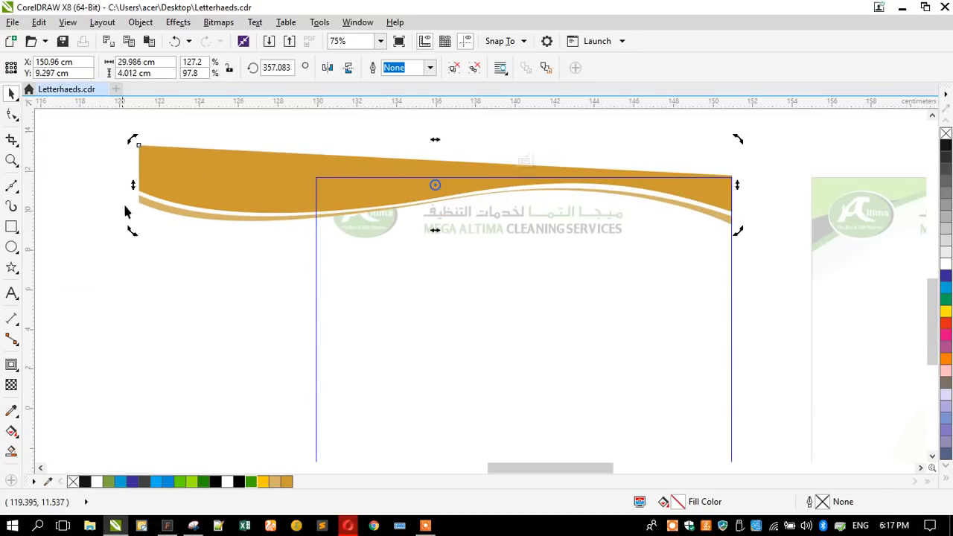
left_click(138, 295, "ctrl")
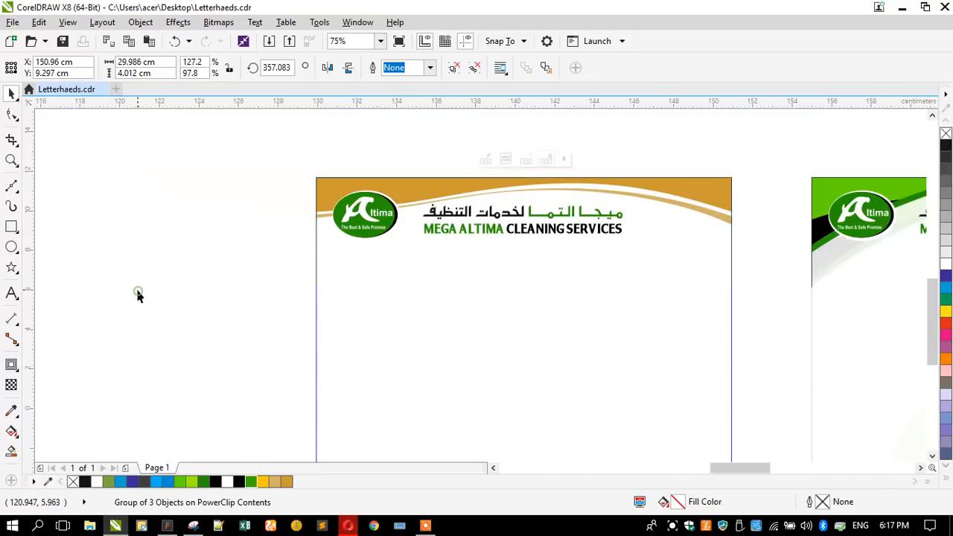
Step: Skew the header wave further, lifting its left end and lowering its right end to about 4.6 cm overall height
left_click(325, 212, "ctrl")
left_click(137, 177)
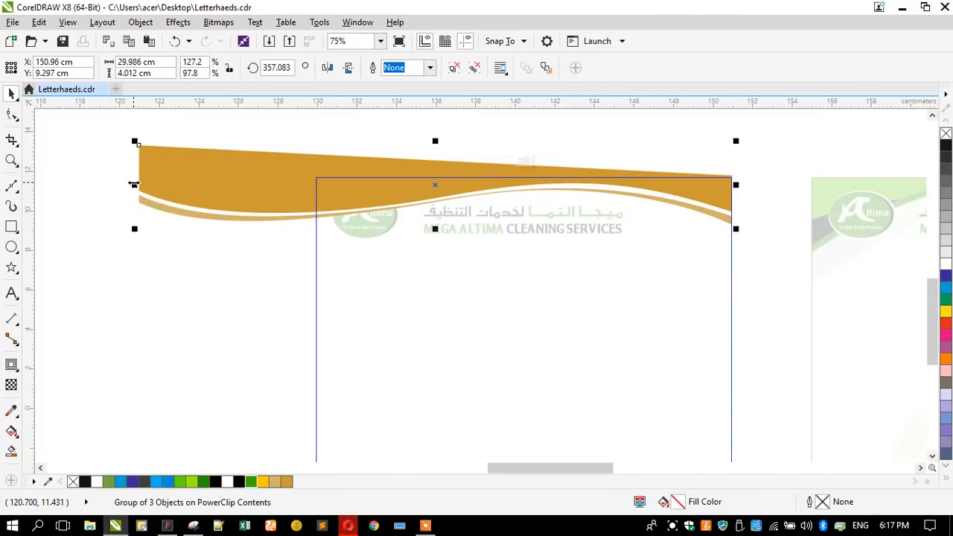
left_click_drag(134, 184, 132, 173)
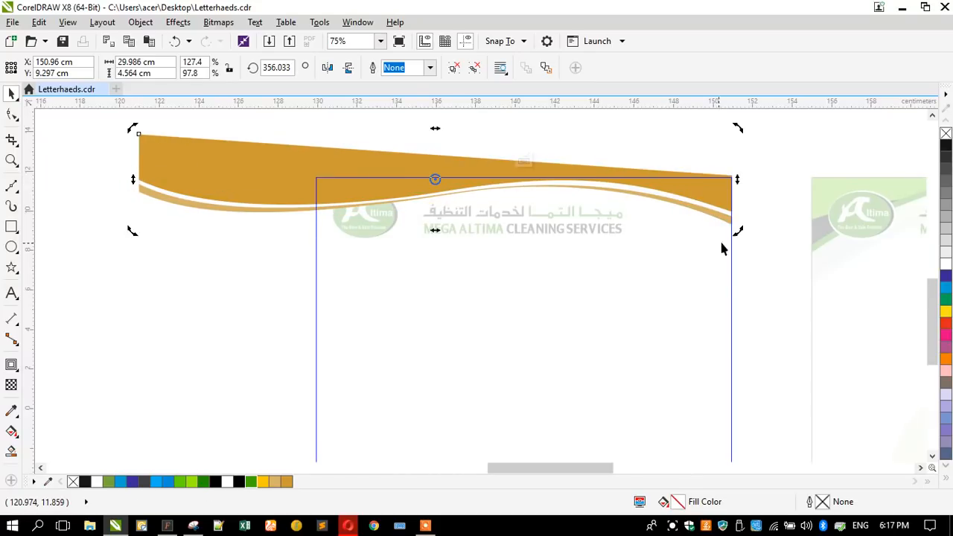
left_click_drag(737, 183, 736, 192)
Step: Pull the upper right node of the header's gold curve up above the page edge with the Shape tool
left_click(246, 184, "ctrl")
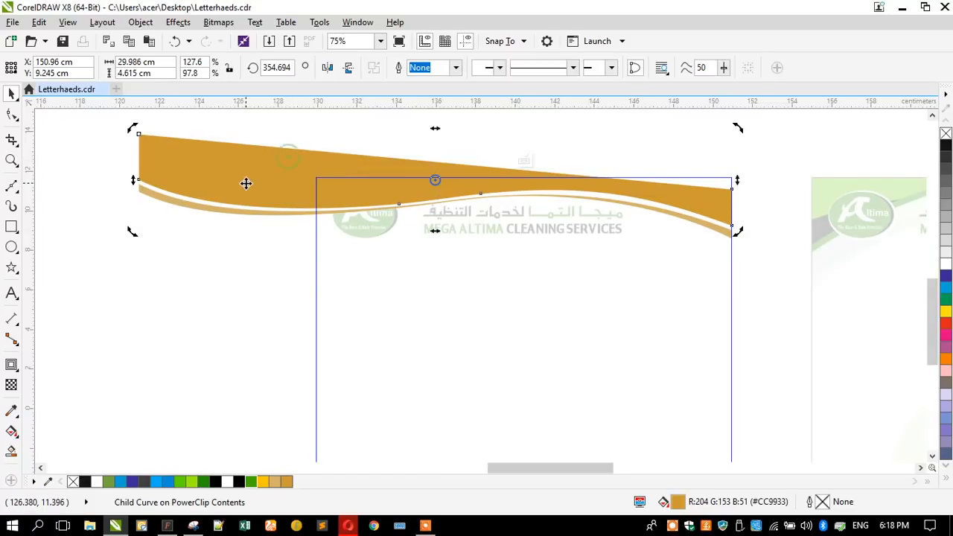
left_click(11, 114)
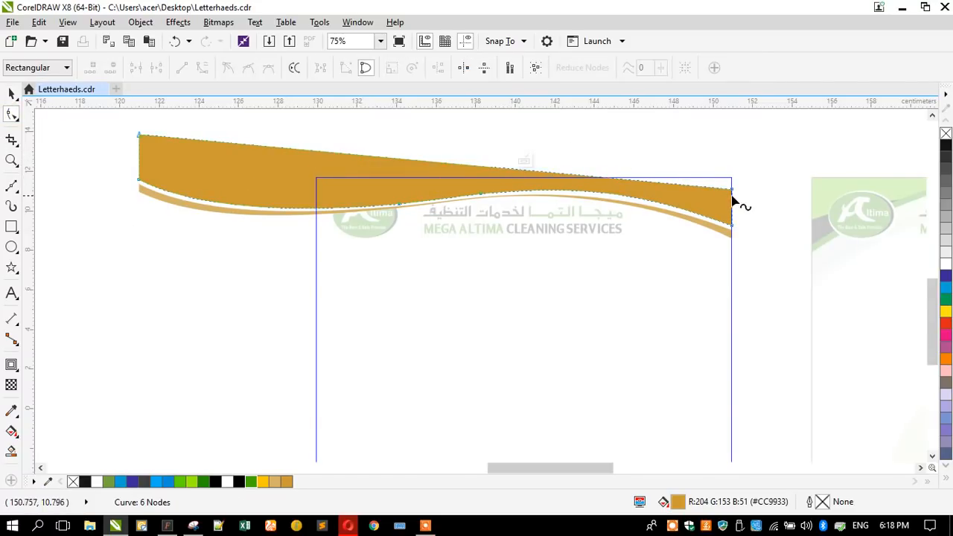
left_click_drag(735, 193, 739, 159)
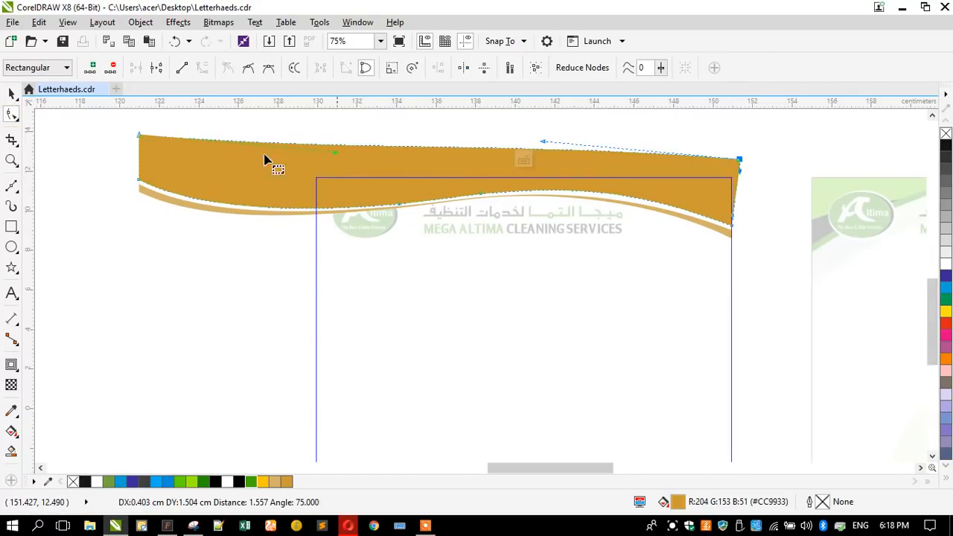
left_click(11, 93)
left_click(130, 277, "ctrl")
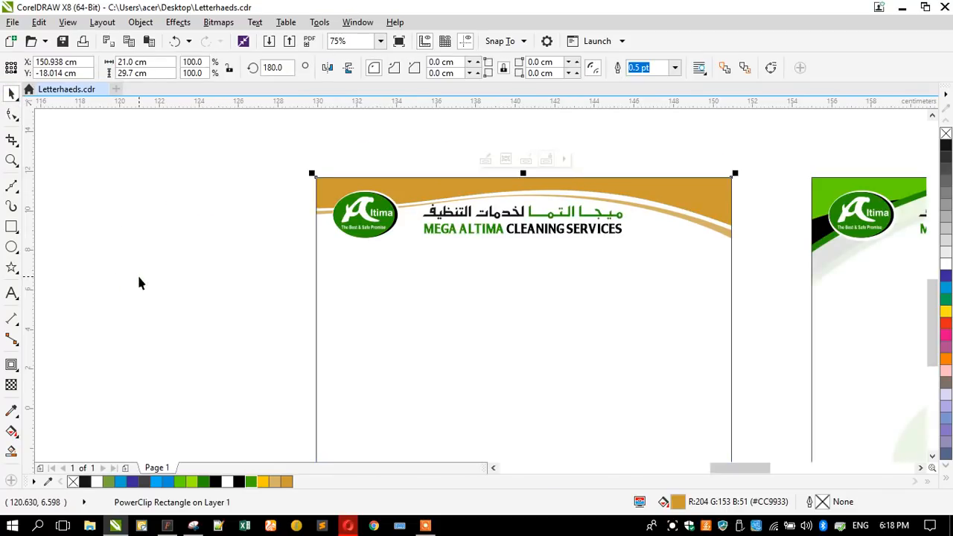
left_click(138, 275)
Step: Review the whole gold letterhead and inspect the logo against the header wave
scroll(289, 177, "down", 4)
left_click(303, 217)
scroll(230, 215, "up", 2)
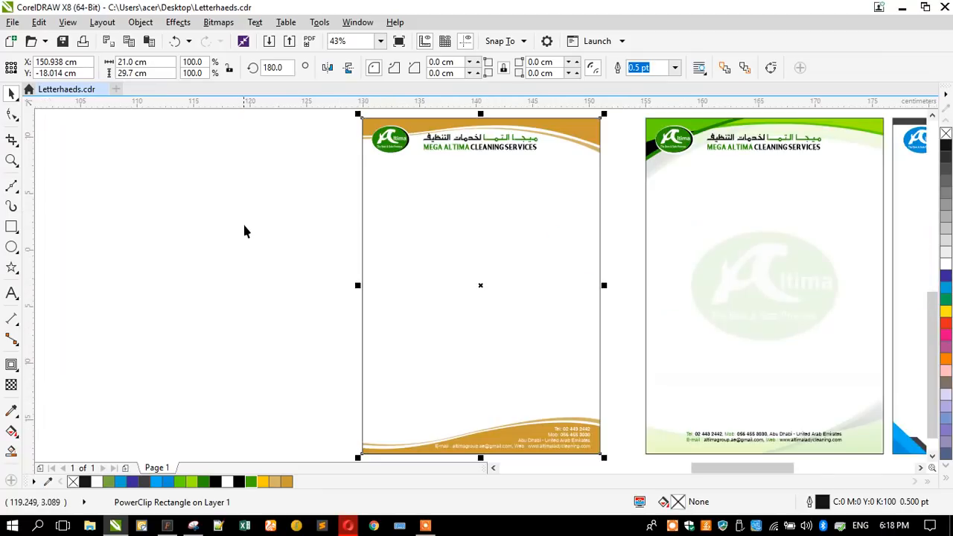
left_click(246, 228)
scroll(384, 267, "down", 2)
scroll(406, 197, "up", 4)
left_click(322, 206)
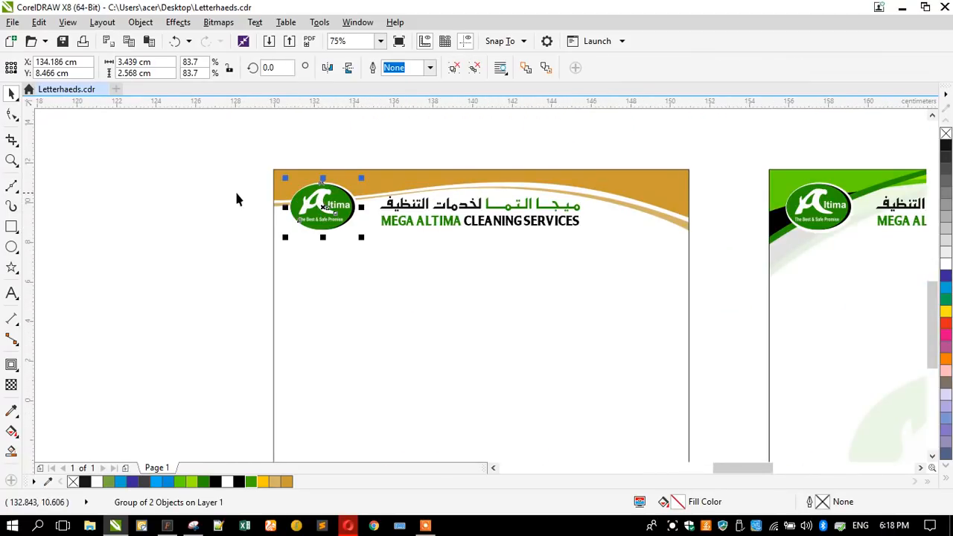
left_click(300, 201, "ctrl")
scroll(301, 198, "up", 1)
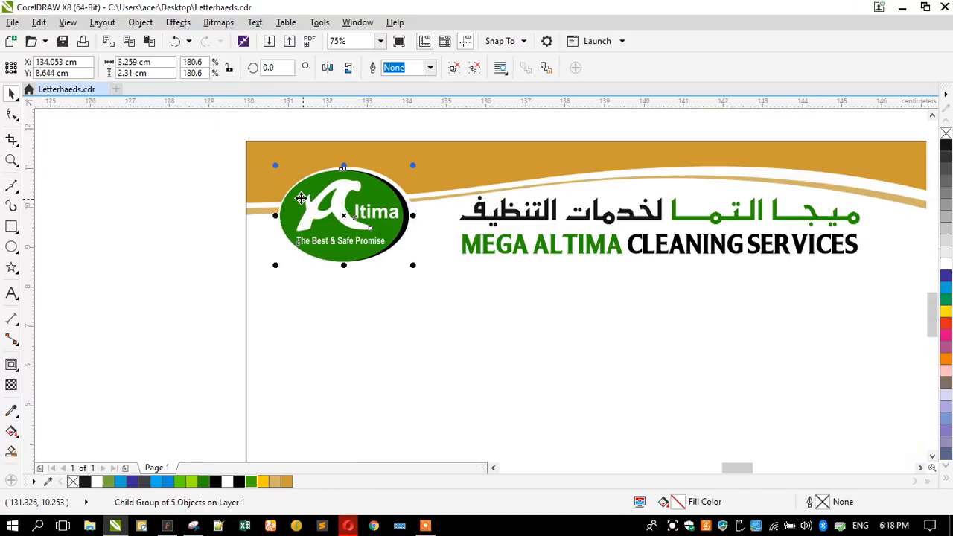
left_click(177, 206)
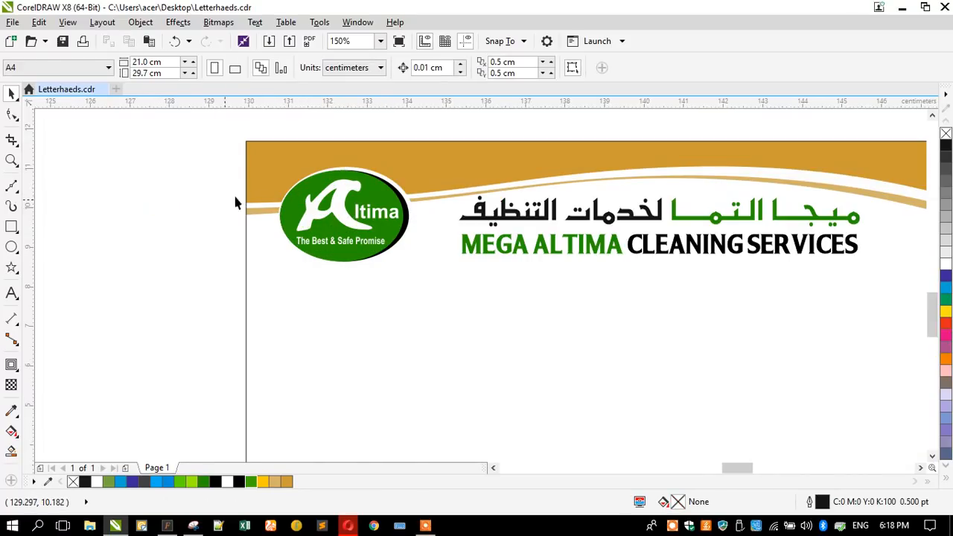
left_click(302, 187, "ctrl")
left_click(183, 198)
scroll(268, 173, "down", 2)
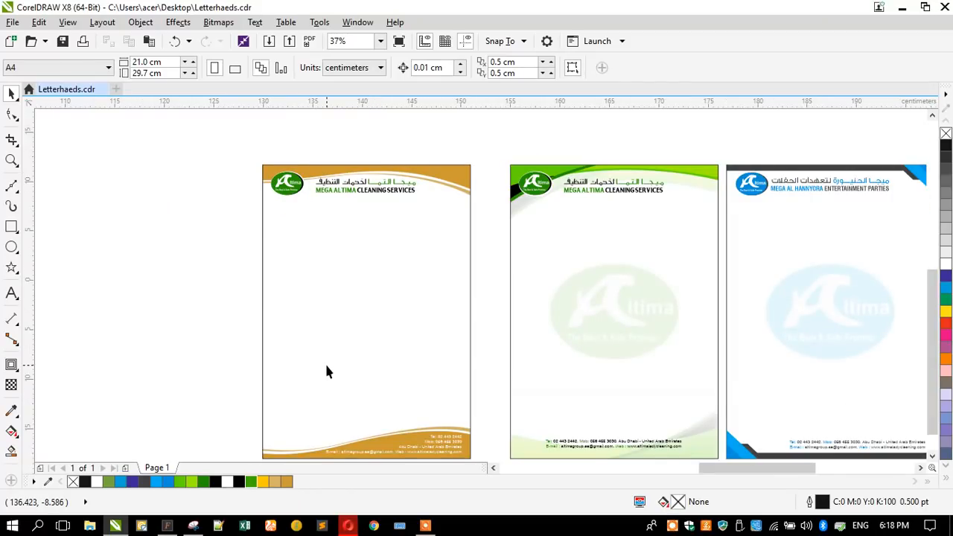
left_click(672, 525)
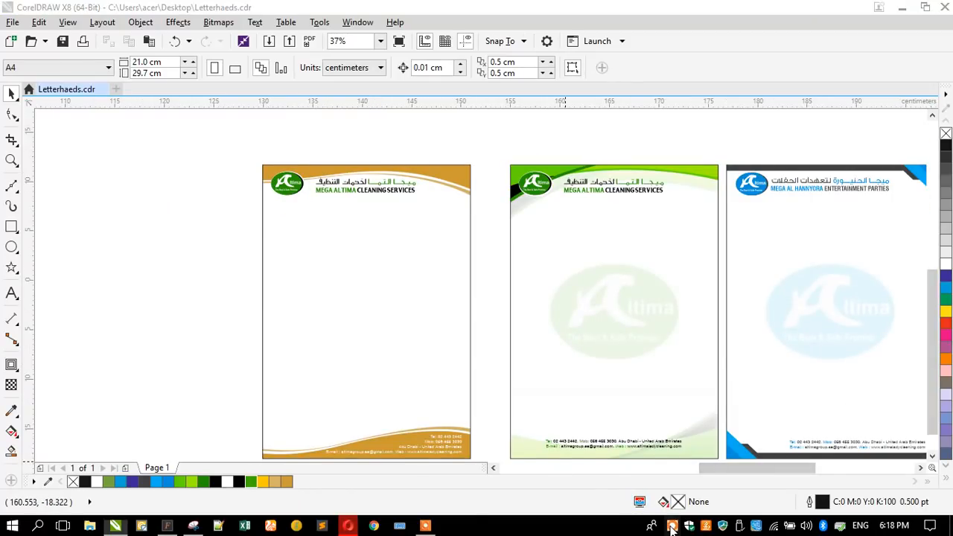
left_click(514, 499)
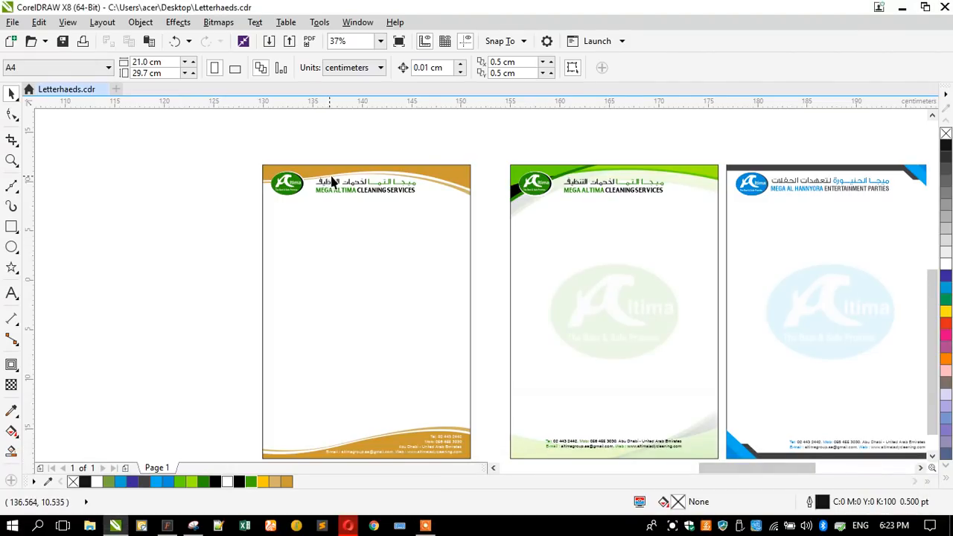
Step: Cut the line "جولدن التيما لخدمات التنظيف ش.ذ.م.م." from the Arabic company name list
scroll(379, 217, "down", 1)
scroll(432, 245, "down", 1)
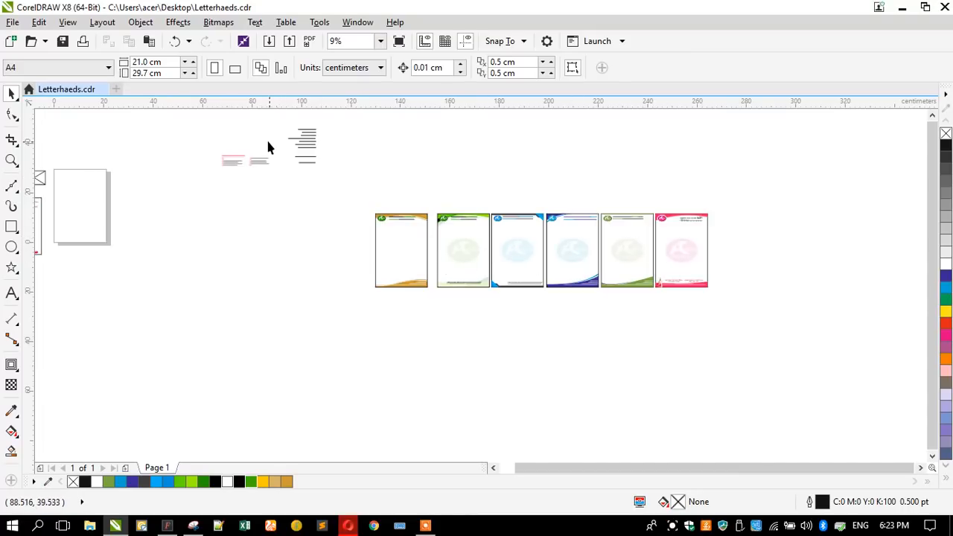
scroll(265, 139, "up", 2)
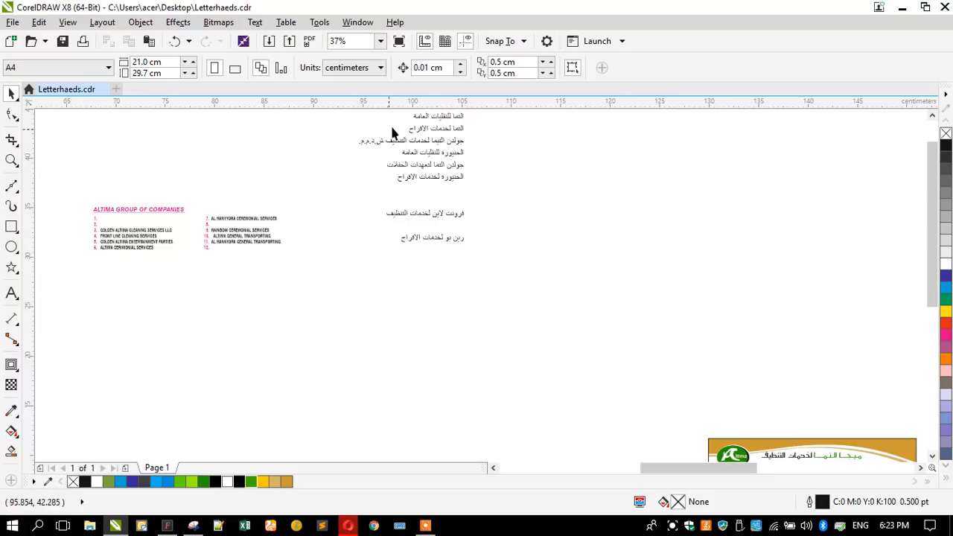
scroll(398, 172, "up", 1)
double_click(395, 172)
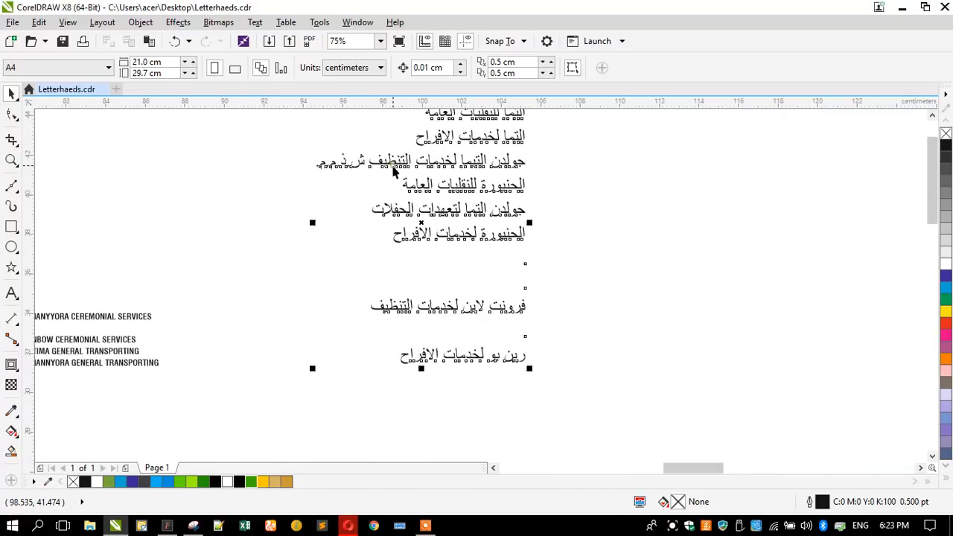
left_click_drag(317, 163, 528, 156)
key("ctrl+c")
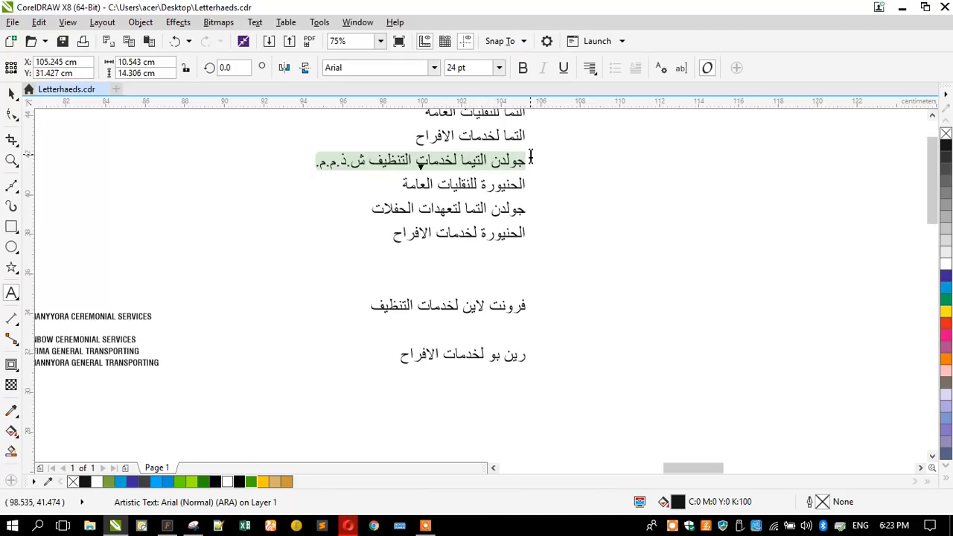
key("Delete")
Step: Paste the cut Arabic company name as a new artistic text line just above the gold letterhead's header
scroll(305, 175, "down", 1)
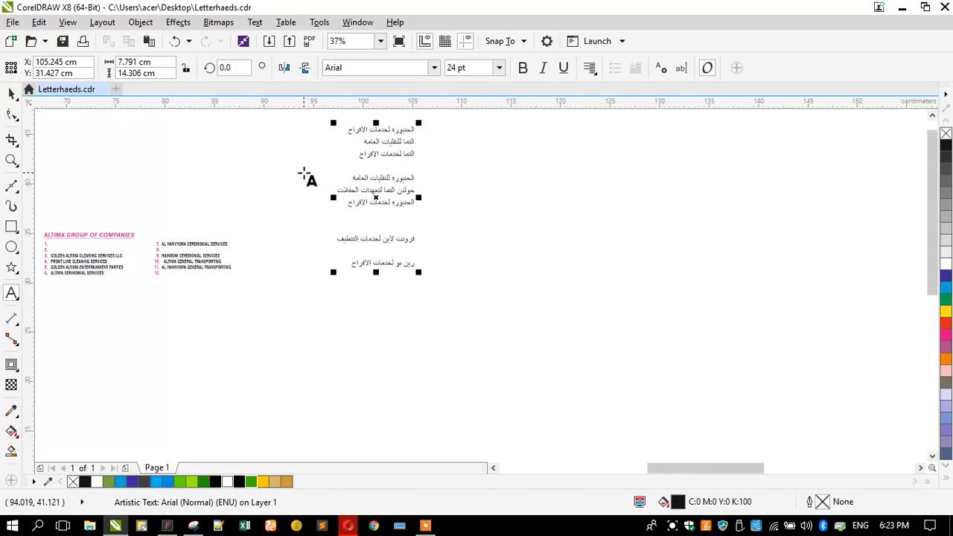
scroll(309, 175, "down", 1)
scroll(522, 318, "up", 3)
left_click(536, 288)
key("ctrl+v")
left_click(13, 93)
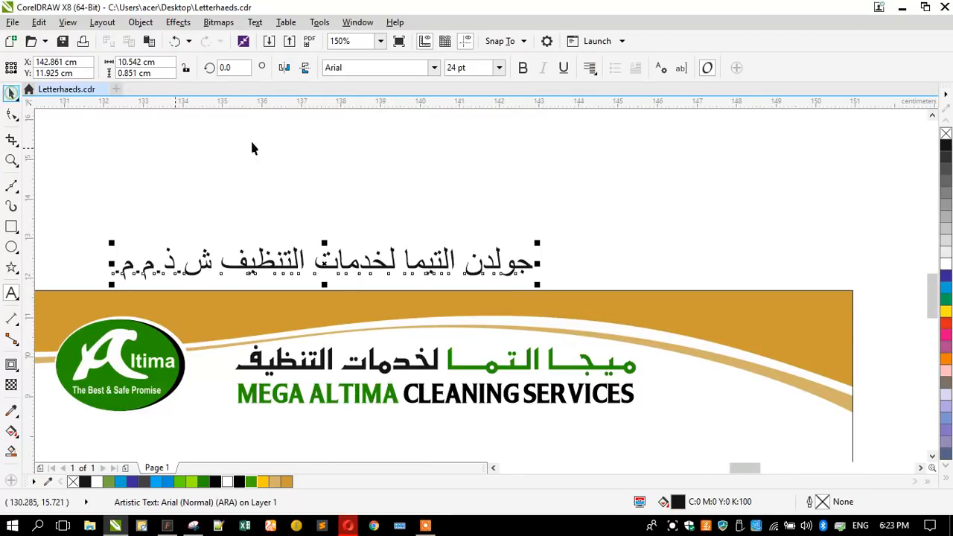
Step: Try Font 041 on the pasted Arabic company name
left_click(434, 72)
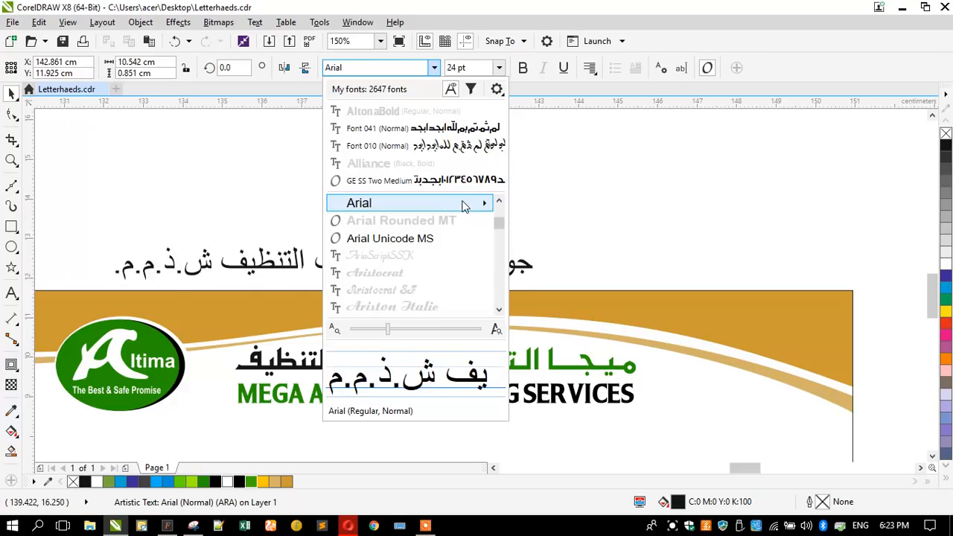
mouse_move(463, 205)
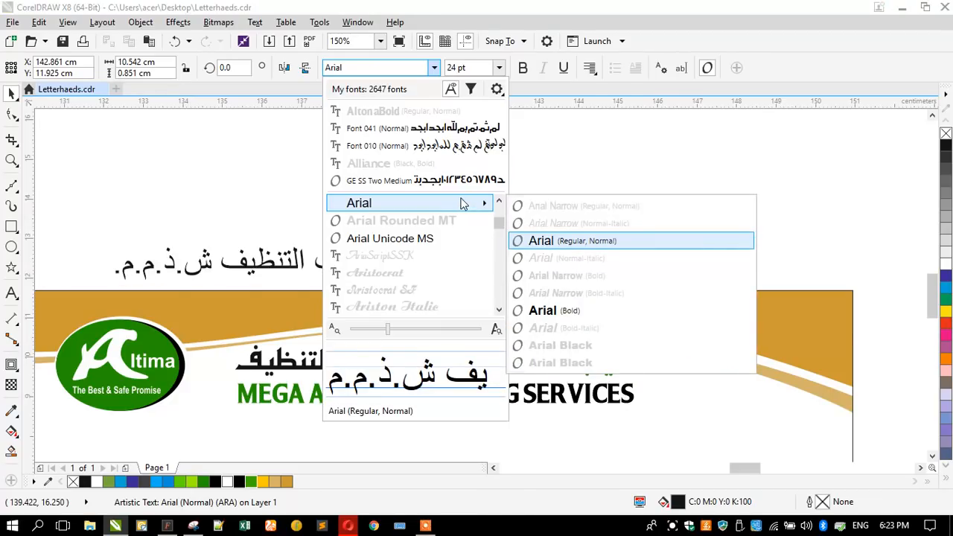
left_click(430, 128)
Step: Preview the numbered Arabic fonts on the pasted company name and apply Font 235
left_click(434, 67)
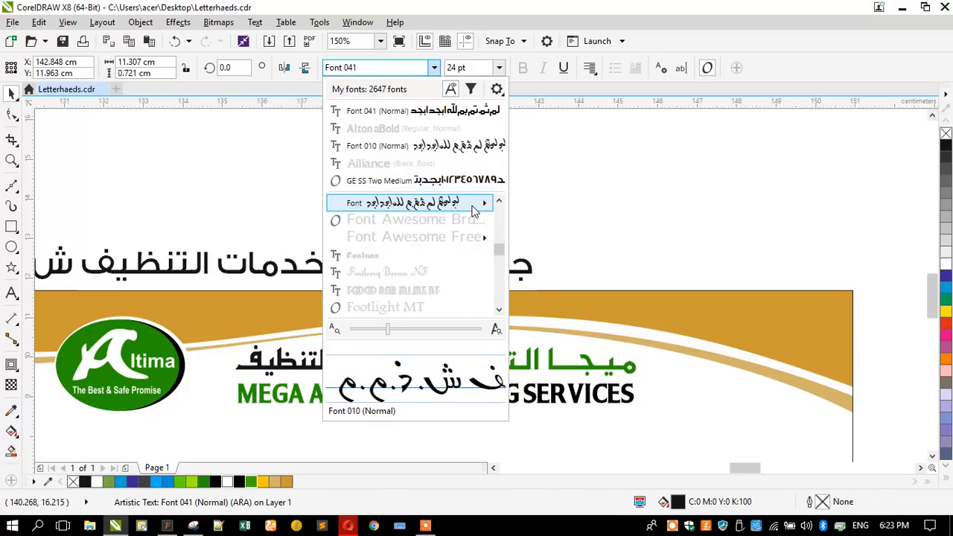
mouse_move(474, 212)
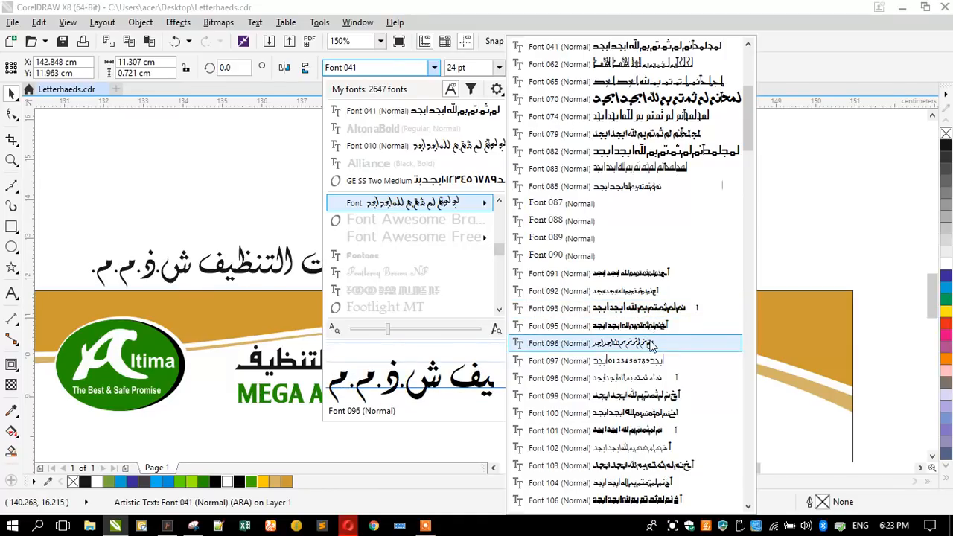
scroll(648, 342, "down", 4)
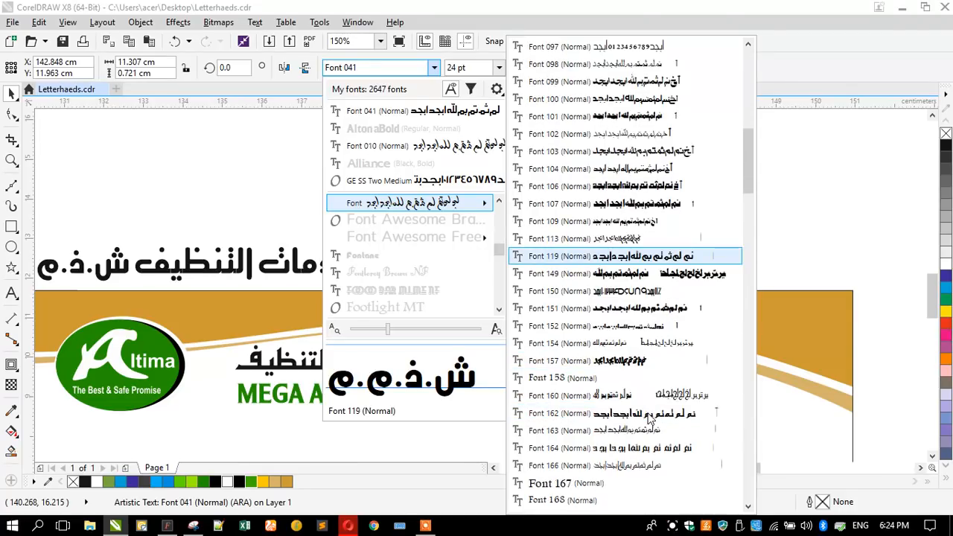
scroll(619, 253, "down", 4)
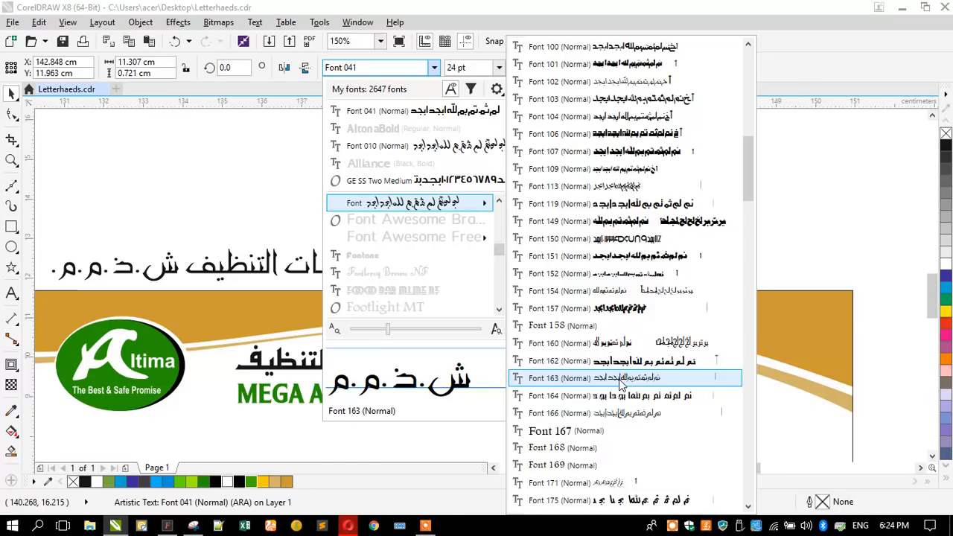
scroll(622, 381, "down", 4)
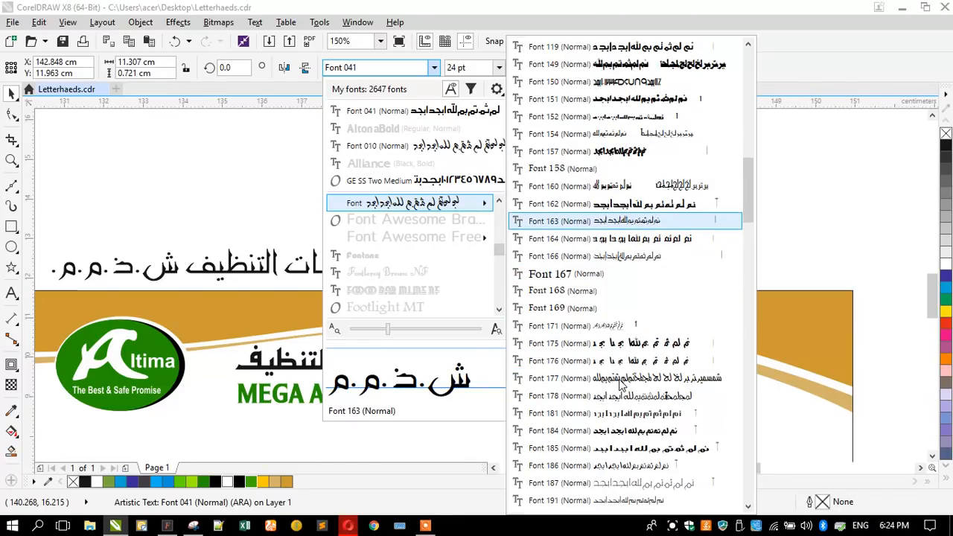
scroll(622, 381, "down", 4)
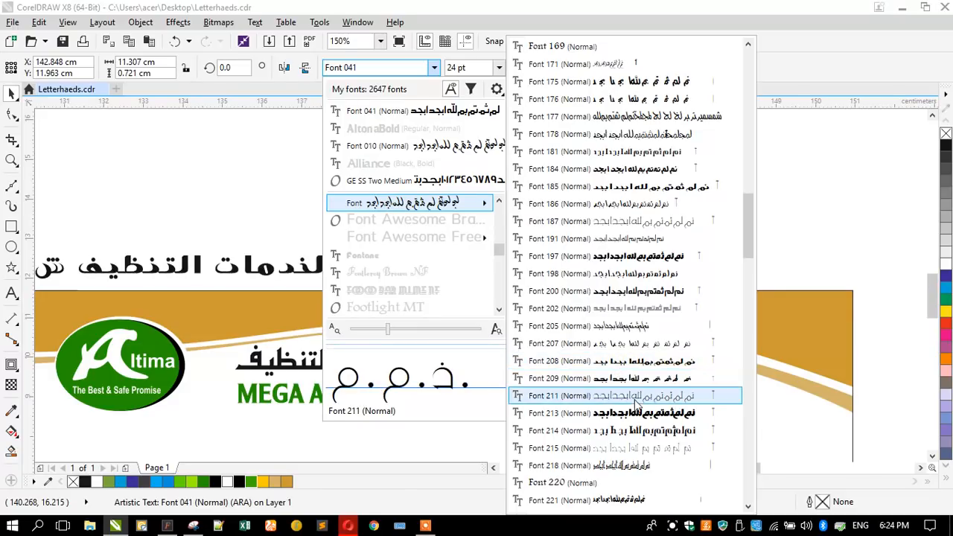
scroll(636, 405, "down", 2)
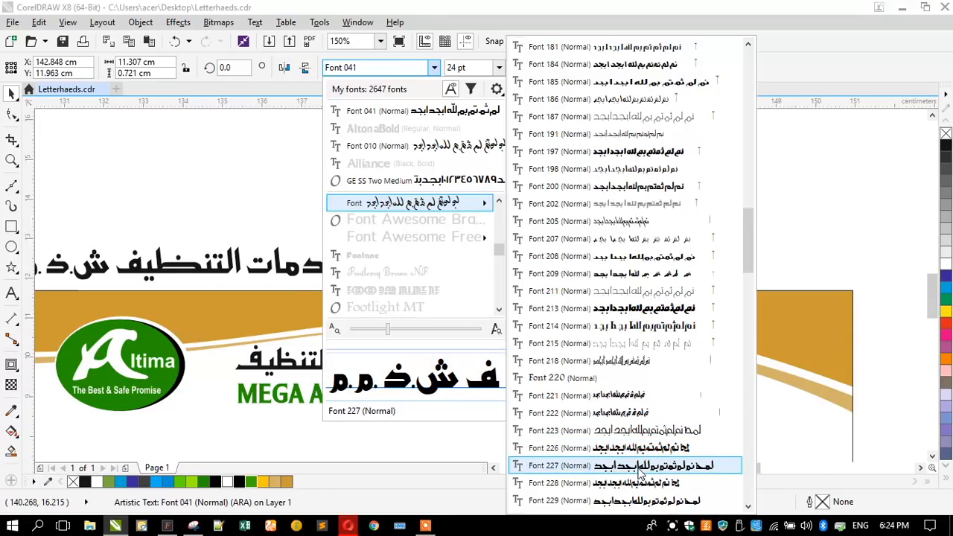
scroll(639, 470, "down", 4)
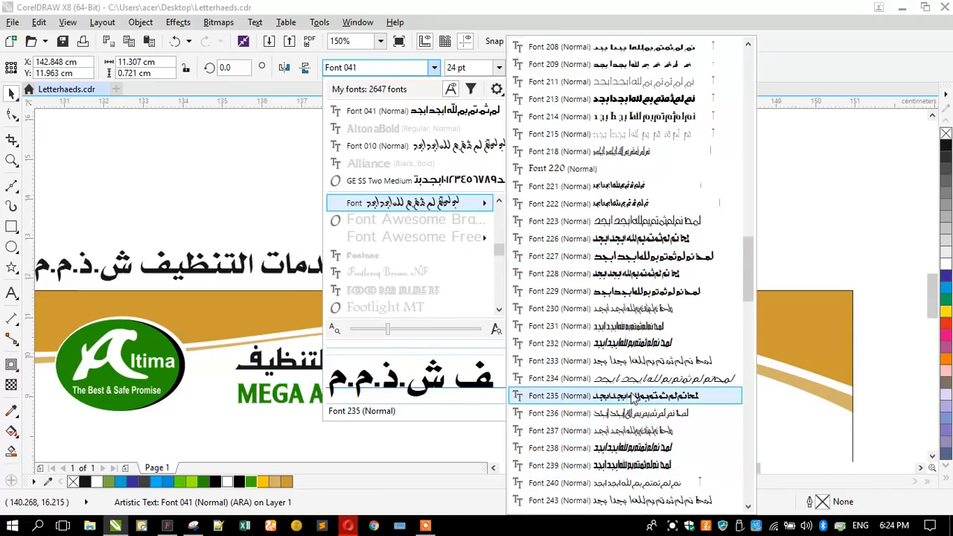
left_click(632, 396)
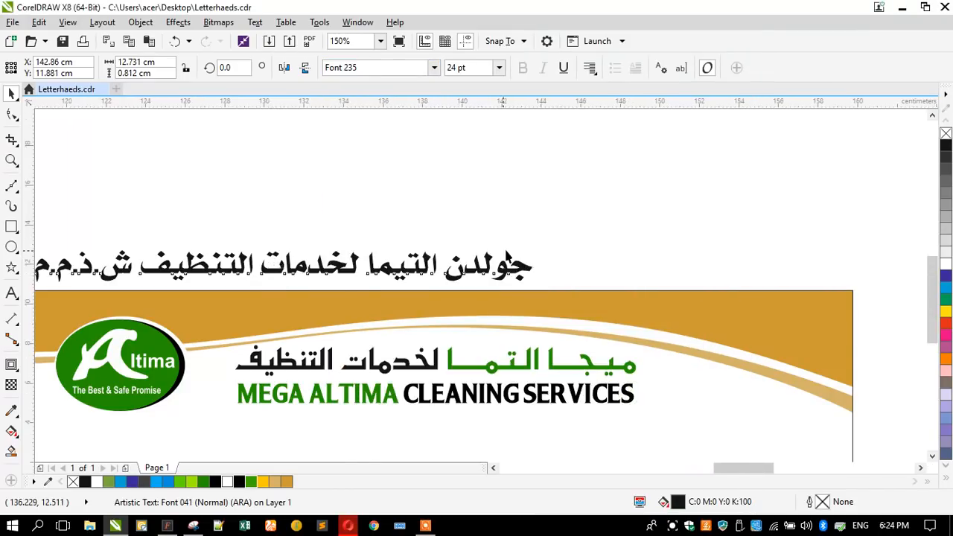
Step: Move the old Arabic title above the page and put the new Arabic name in its place, scaled to about 10.9 cm wide
scroll(341, 270, "down", 2)
scroll(264, 270, "up", 2)
left_click_drag(208, 270, 393, 274)
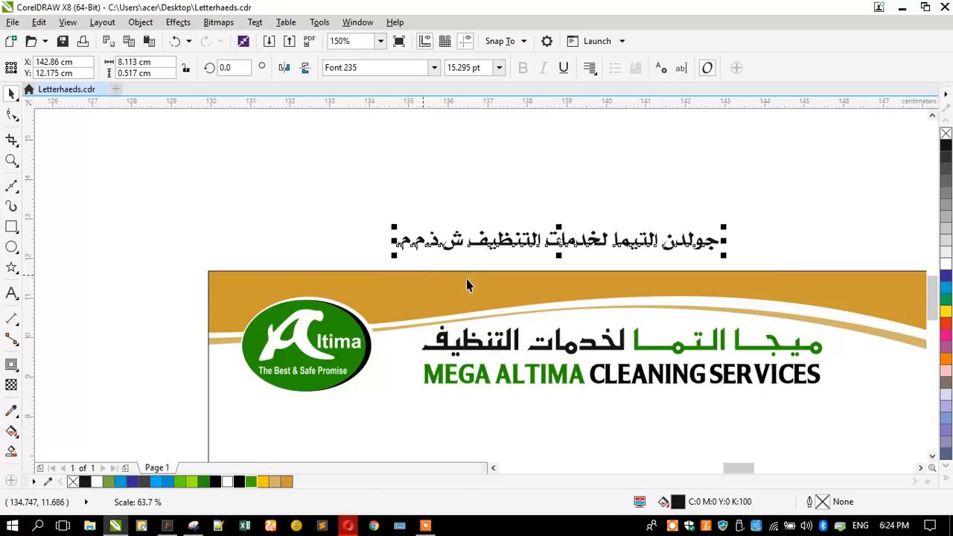
left_click(570, 347)
left_click_drag(570, 347, 690, 350)
left_click_drag(499, 358, 390, 408)
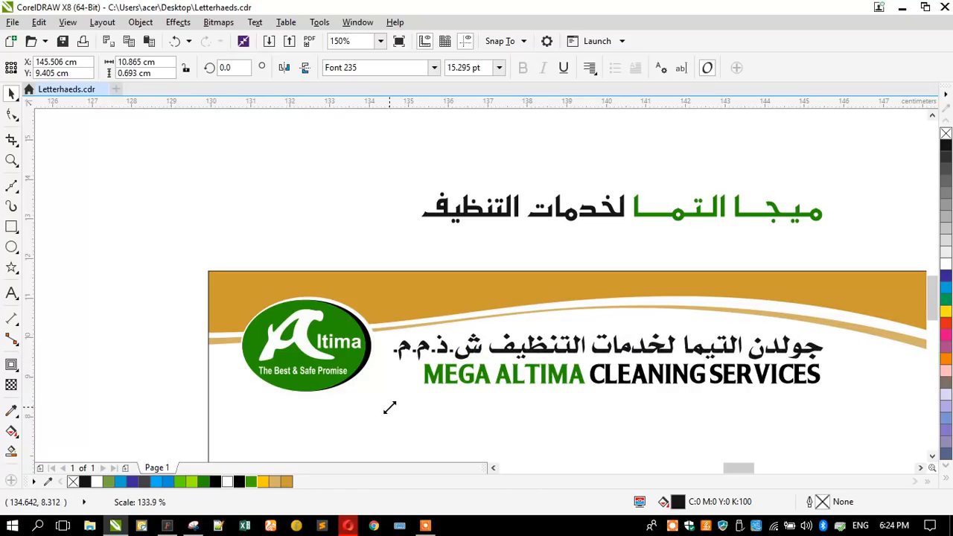
Step: Fill the logo's green oval with the header's dark gold from the document's colours
left_click(327, 322, "ctrl")
left_click(327, 321, "ctrl")
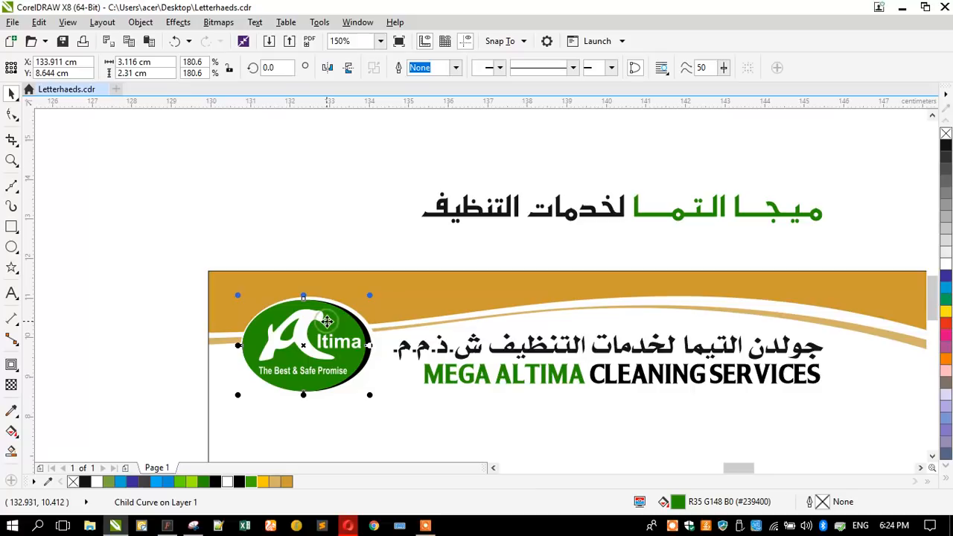
left_click(287, 482)
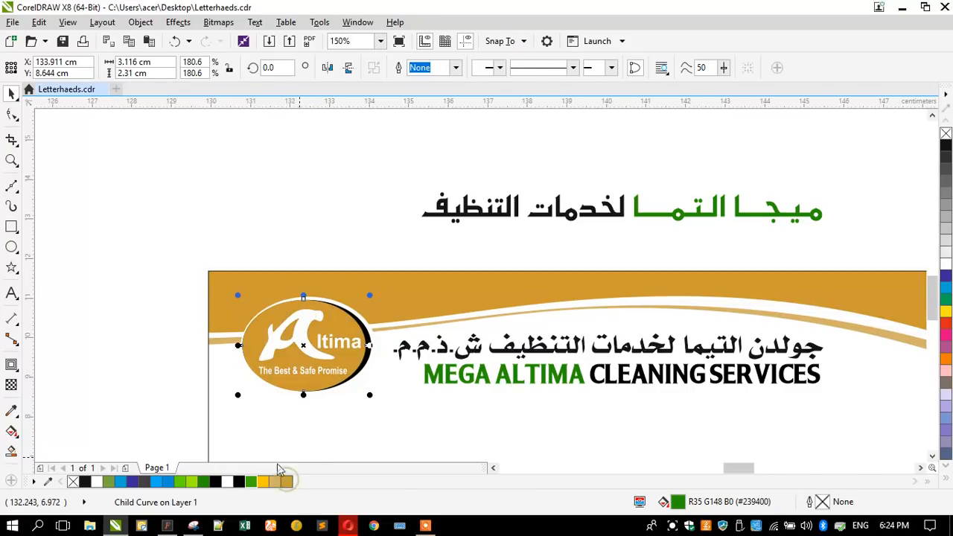
Step: Fill the thin light-gold curve under the header wave with black inside the page's PowerClip
double_click(218, 301)
left_click(208, 350)
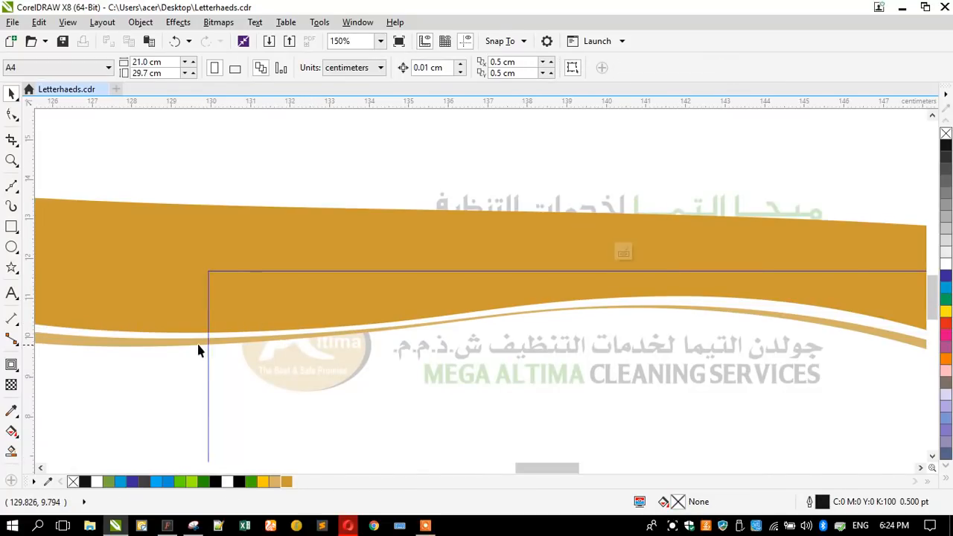
left_click(194, 344)
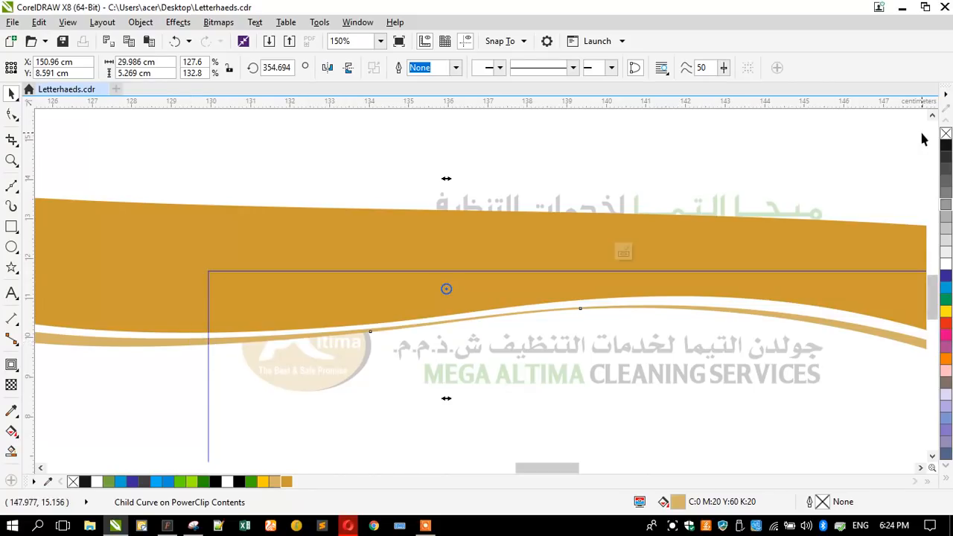
left_click(944, 146)
left_click(308, 130)
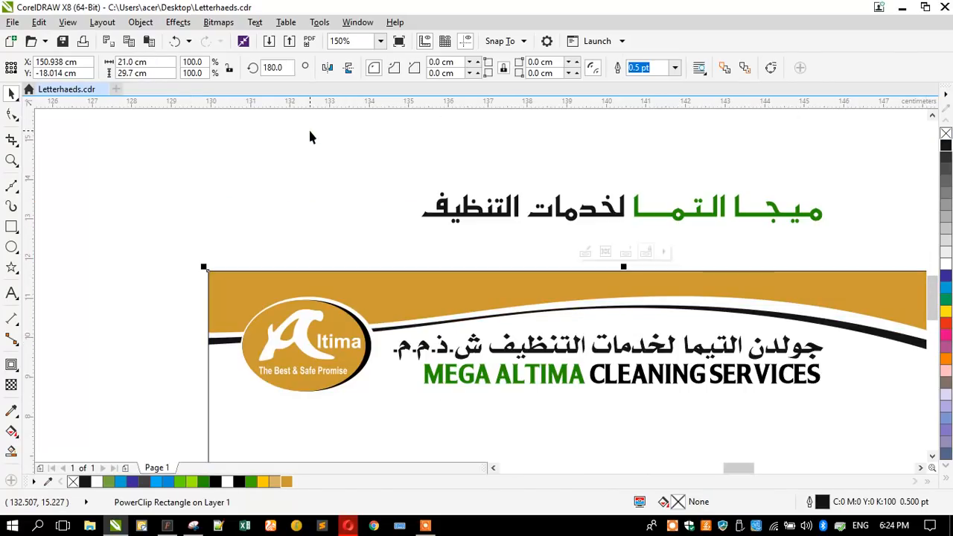
left_click(304, 145)
Step: Recolour the thin light-gold curve above the footer wave and the white footer contact text black
scroll(304, 149, "down", 3)
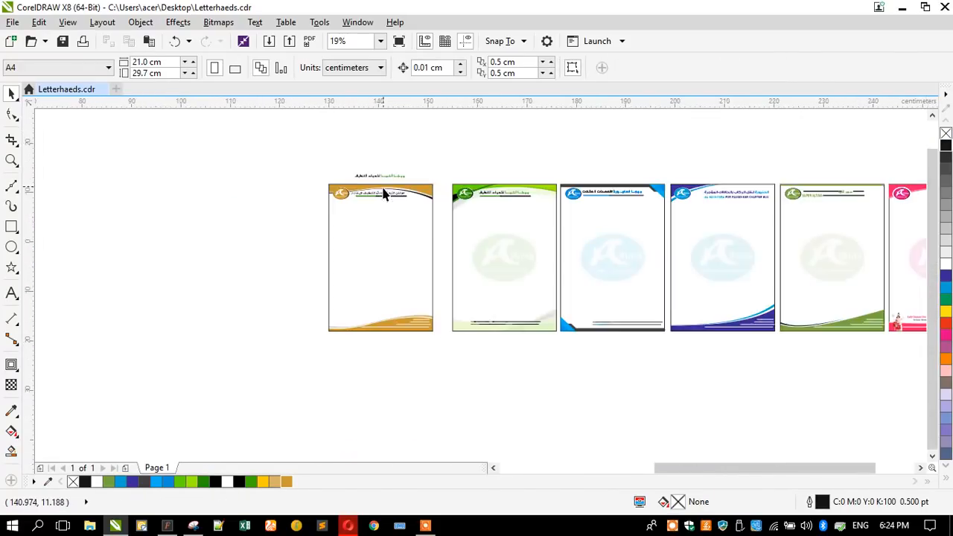
scroll(354, 341, "up", 2)
left_click(325, 315)
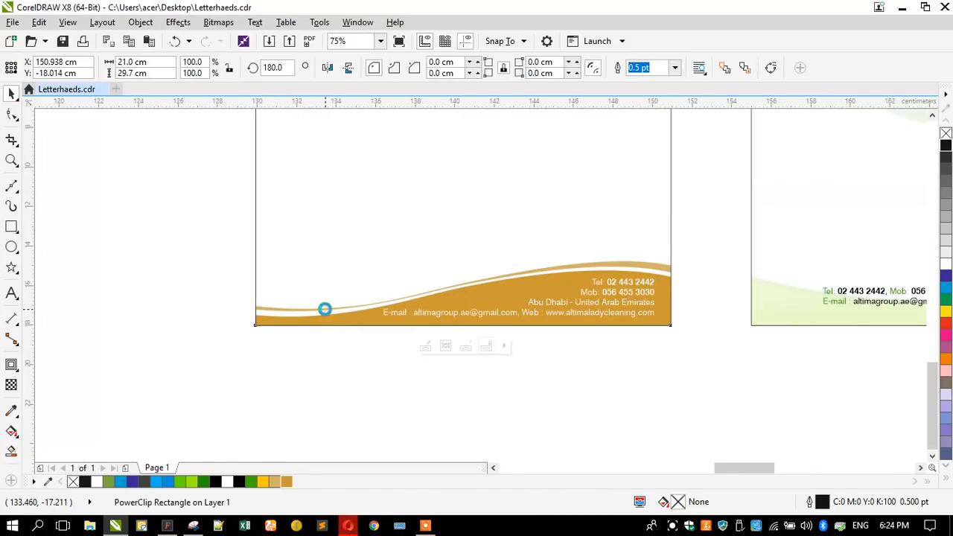
double_click(259, 313)
left_click(259, 305)
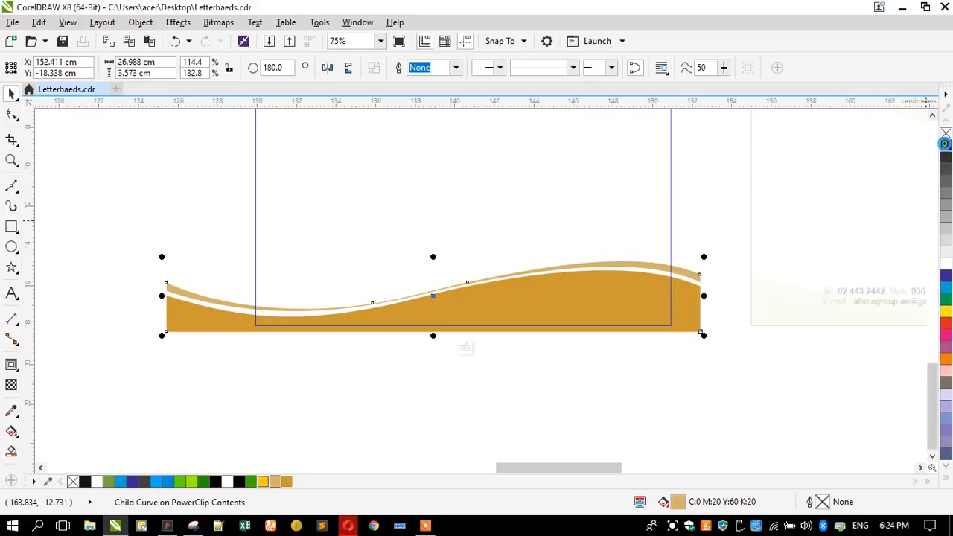
left_click(944, 144)
left_click(366, 353, "ctrl")
left_click(161, 243)
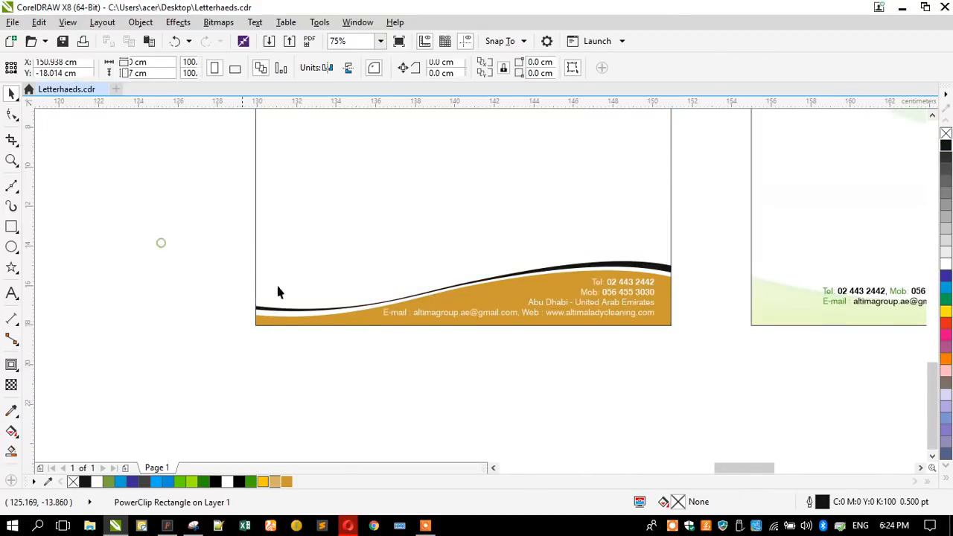
left_click(403, 319)
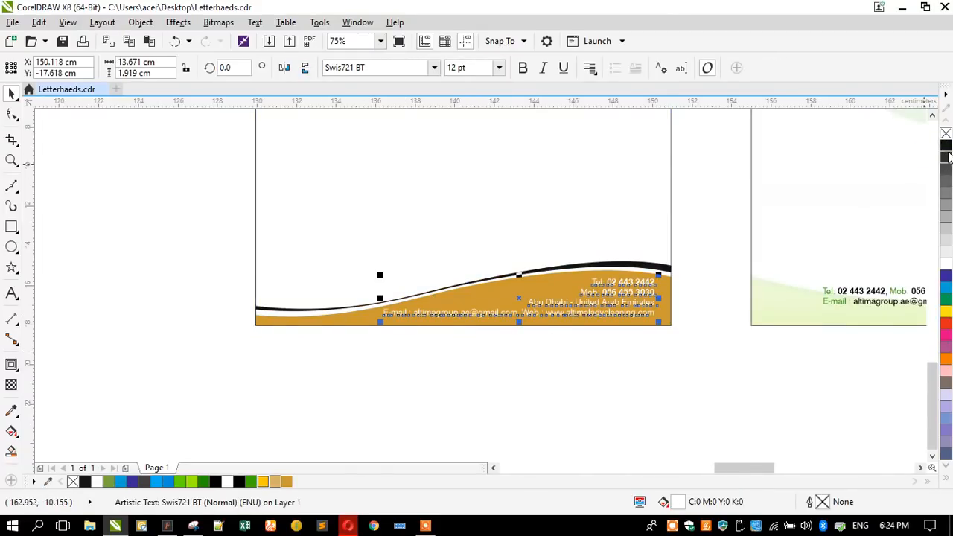
left_click(372, 382)
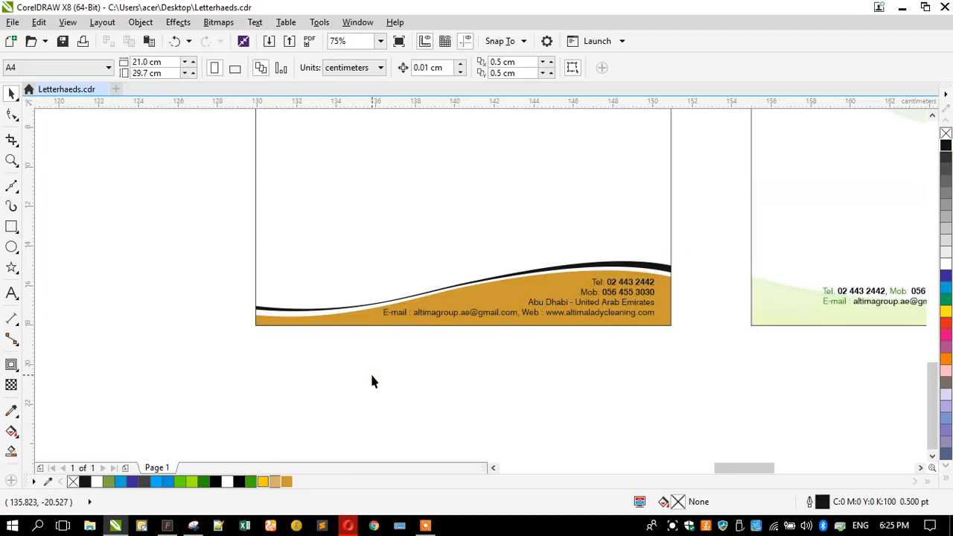
Step: Undo the black recolouring of the footer contact text on the gold letterhead
left_click(315, 249)
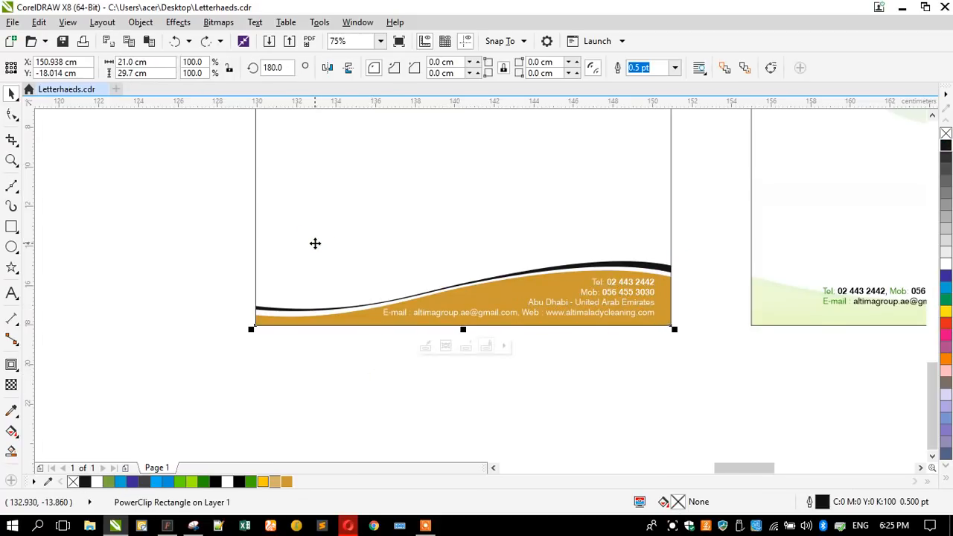
key("shift+F2")
left_click(263, 302)
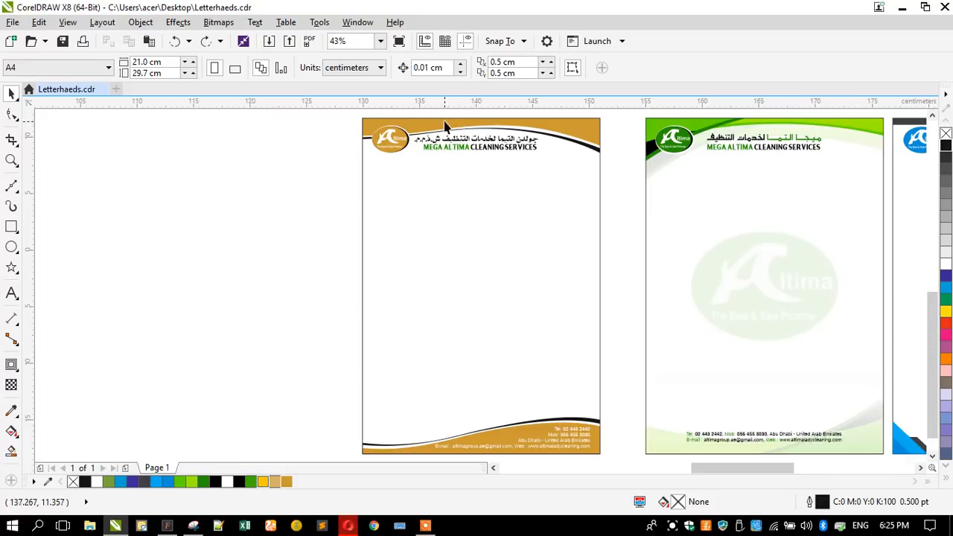
Step: Shift the Arabic company name slightly upward in the gold letterhead's header
scroll(444, 127, "up", 4)
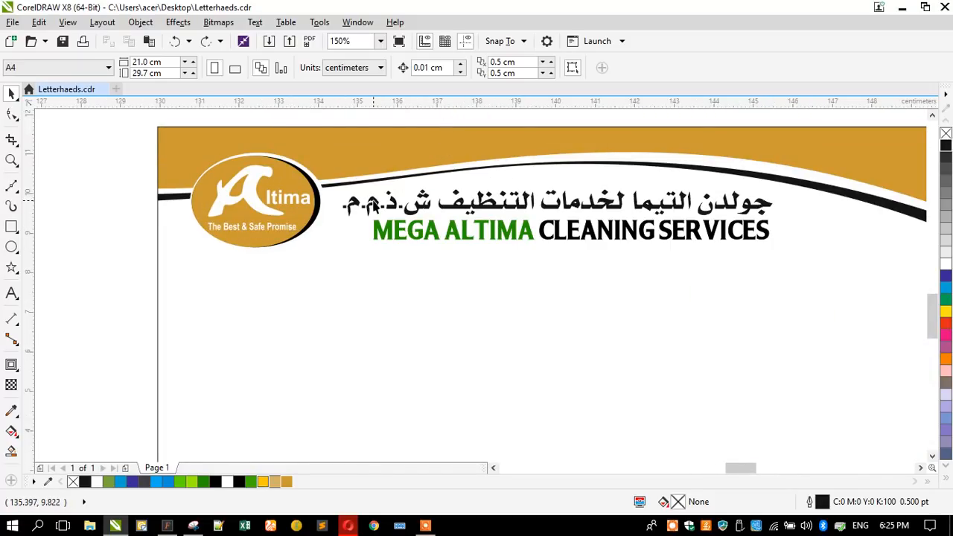
left_click(372, 205)
left_click_drag(374, 202, 372, 200)
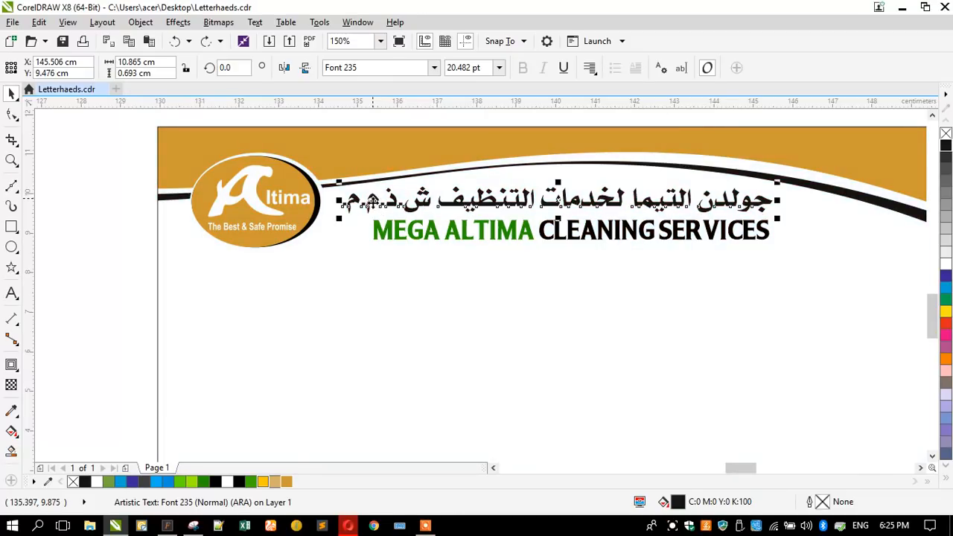
Step: Move the GOLDEN ALTIMA CLEANING SERVICES LLC line from the company list onto the gold letterhead, below the Arabic name
left_click(381, 231)
scroll(531, 311, "down", 1)
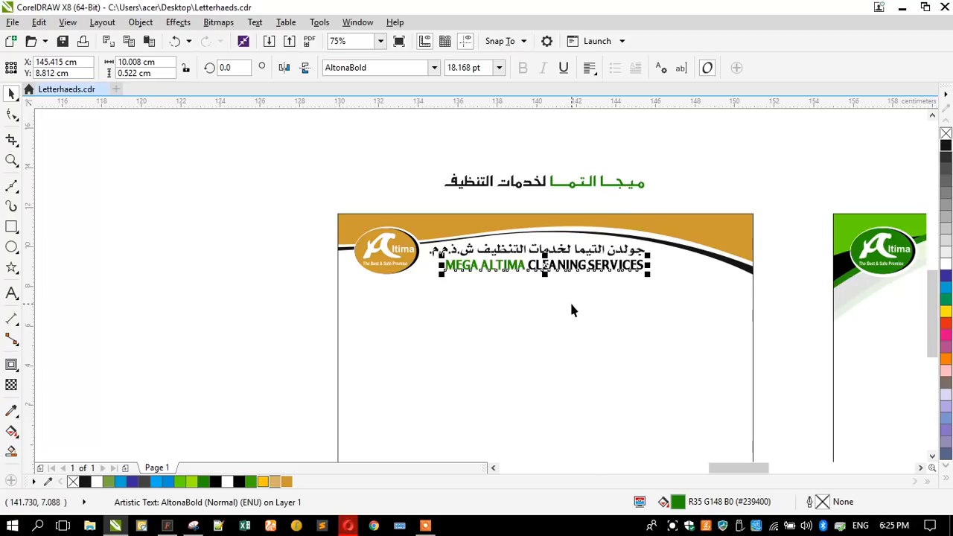
scroll(570, 311, "down", 4)
scroll(246, 144, "up", 5)
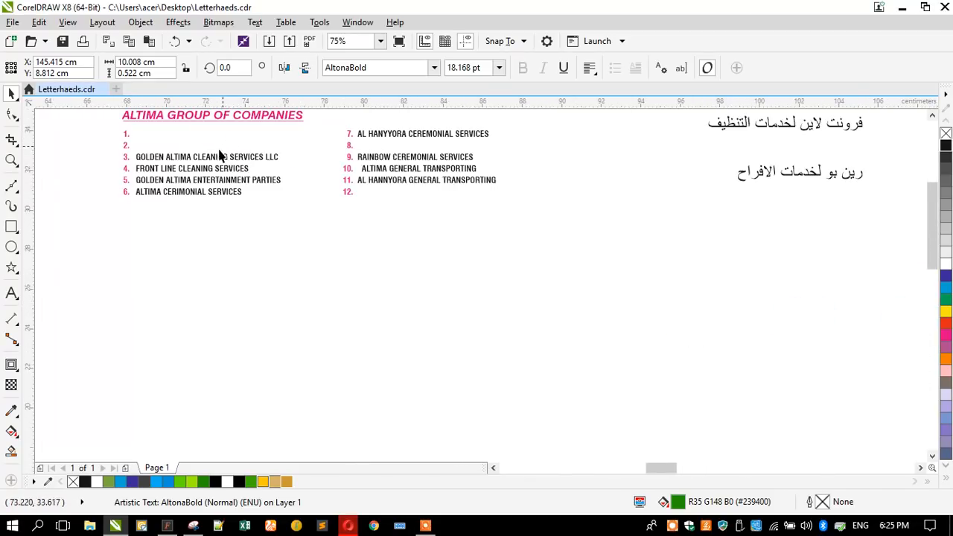
left_click_drag(179, 171, 844, 404)
scroll(182, 158, "down", 2)
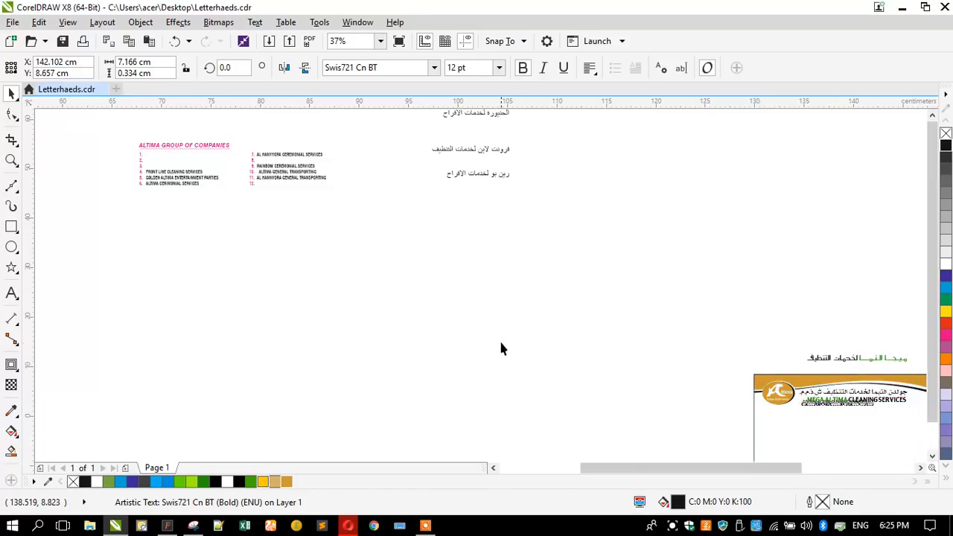
Step: Delete the old MEGA ALTIMA CLEANING SERVICES title and position the new English name directly beneath the Arabic name
scroll(497, 339, "down", 1)
scroll(689, 374, "up", 3)
scroll(690, 368, "up", 4)
left_click(737, 327)
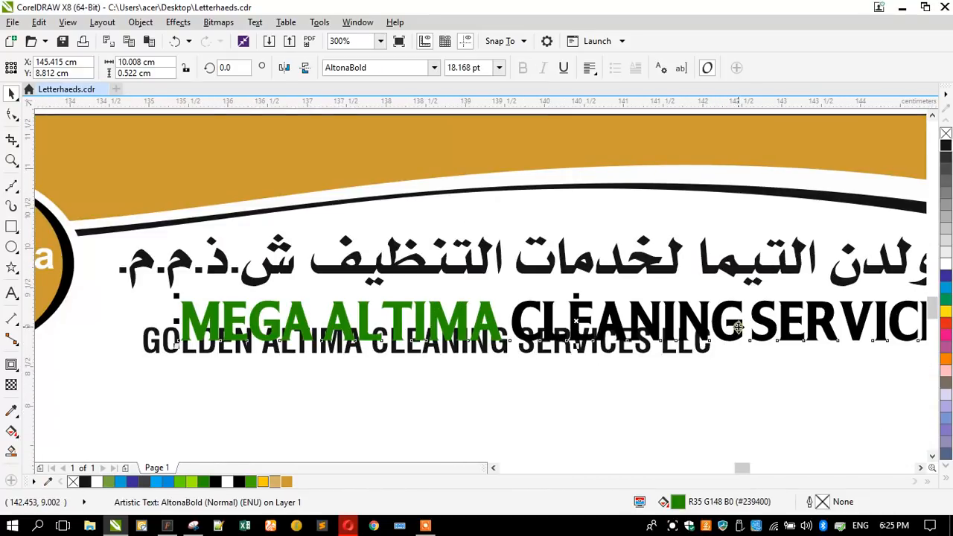
key("Delete")
scroll(328, 317, "down", 1)
left_click_drag(380, 333, 375, 332)
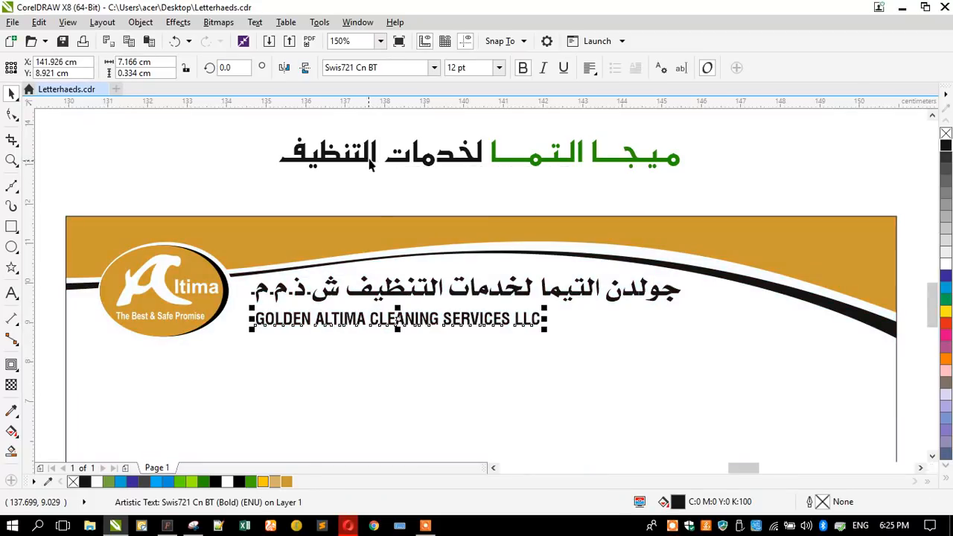
Step: Set the English company name in bold Swis721 BT and enlarge it to about 14.5 pt, matching the Arabic name's width
left_click(434, 67)
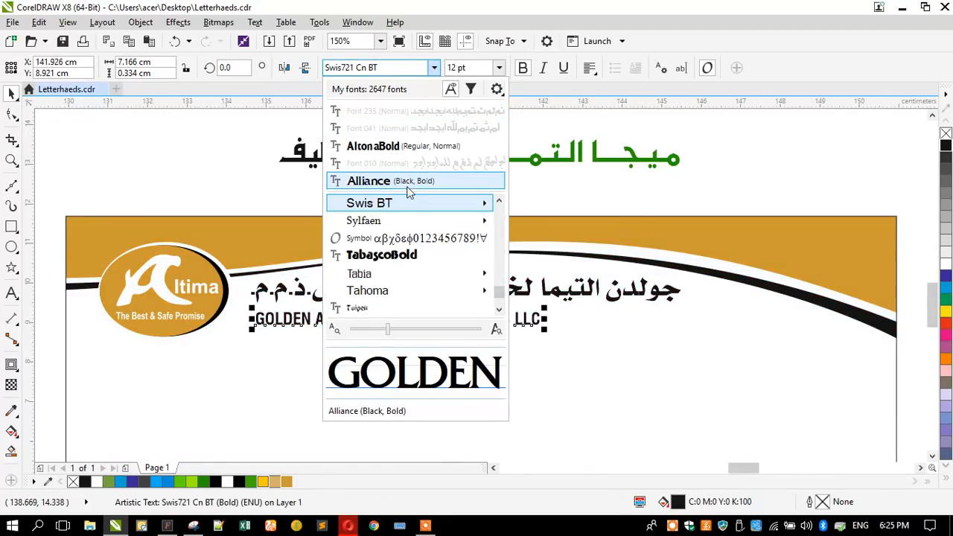
left_click(408, 203)
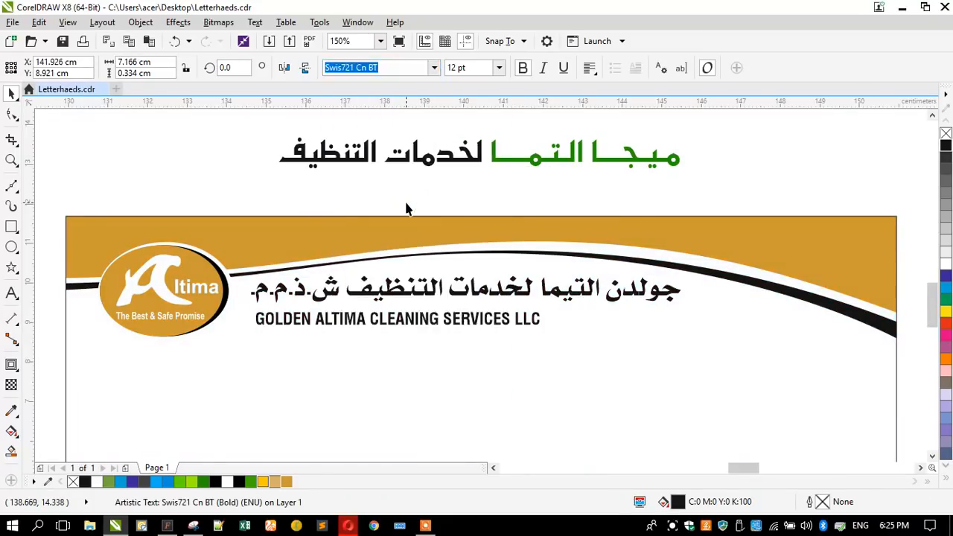
left_click(523, 68)
left_click_drag(616, 307, 685, 256)
left_click_drag(249, 334, 247, 347)
left_click(196, 181)
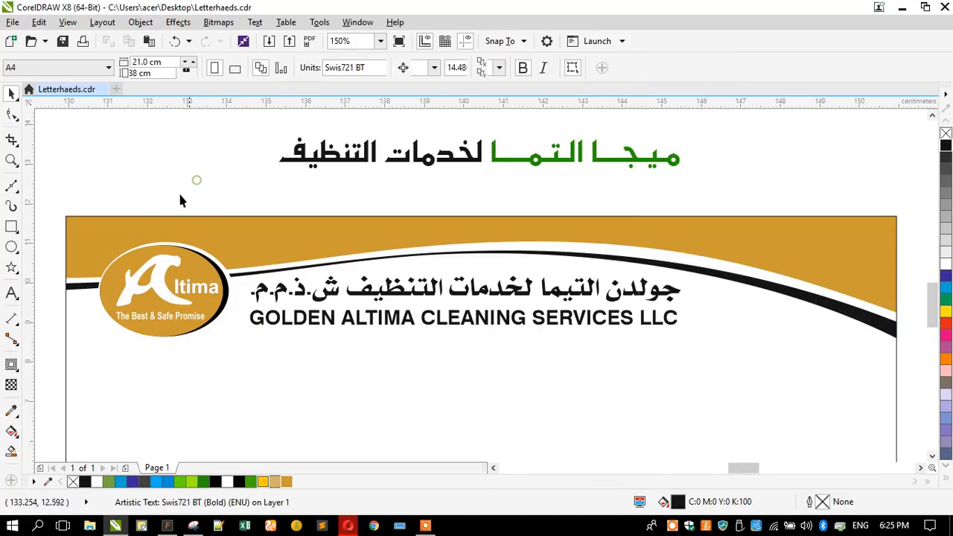
Step: Move the header wave group up about 0.4 cm inside the page's PowerClip
double_click(86, 239)
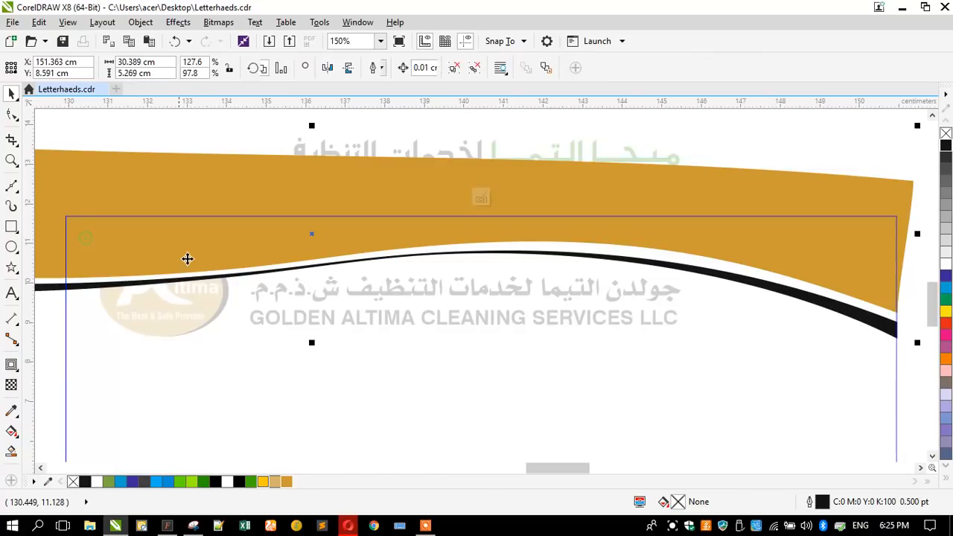
left_click_drag(196, 264, 199, 250)
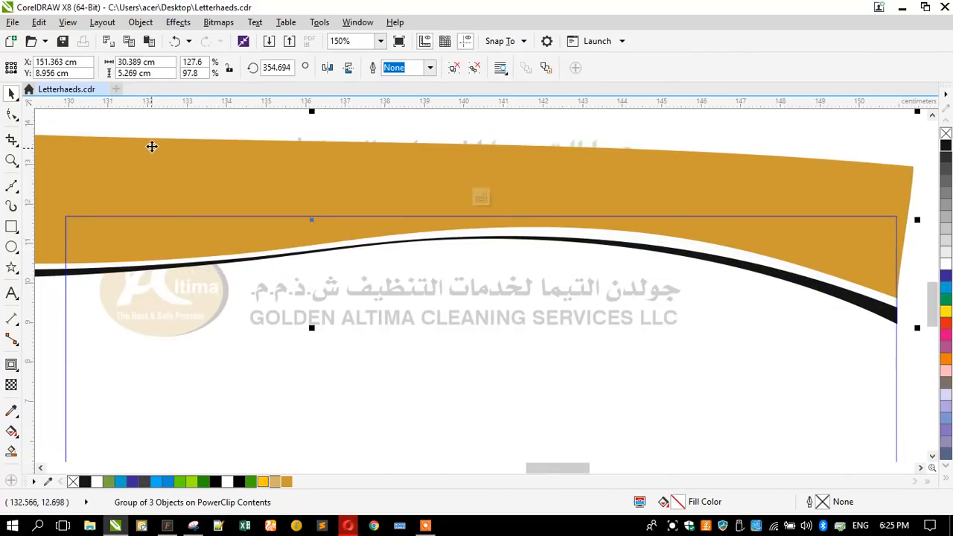
Step: Enlarge the Arabic and English names together to about 11.5 cm wide and nudge both slightly up beneath the header wave
left_click_drag(170, 188, 704, 321)
left_click_drag(686, 272, 700, 257)
left_click_drag(384, 359, 389, 359)
left_click_drag(195, 180, 561, 363)
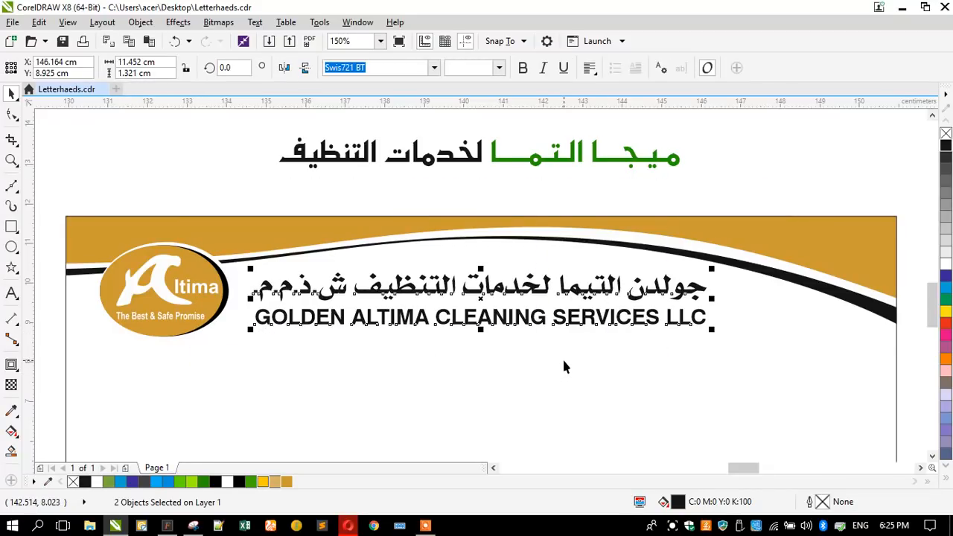
key("Up")
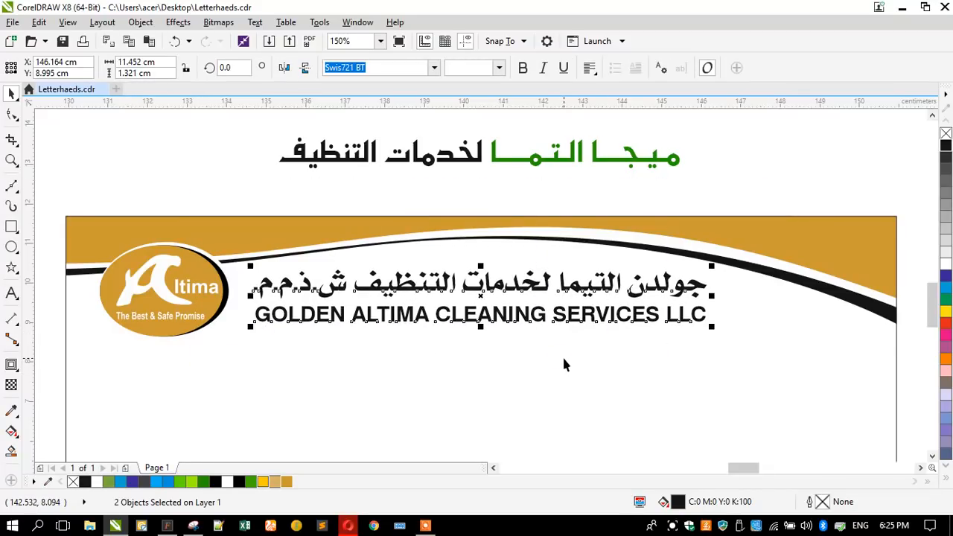
left_click(183, 149)
left_click(262, 314)
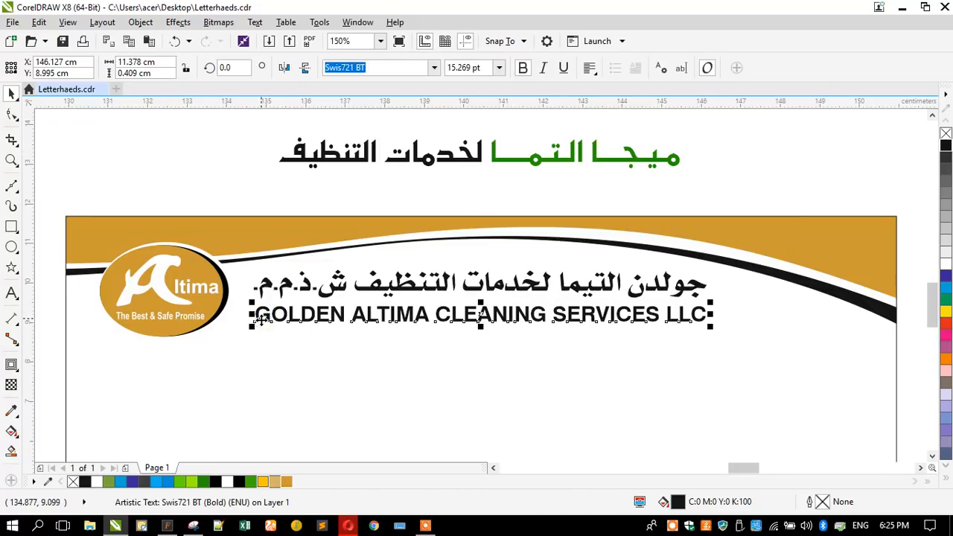
scroll(262, 314, "up", 2)
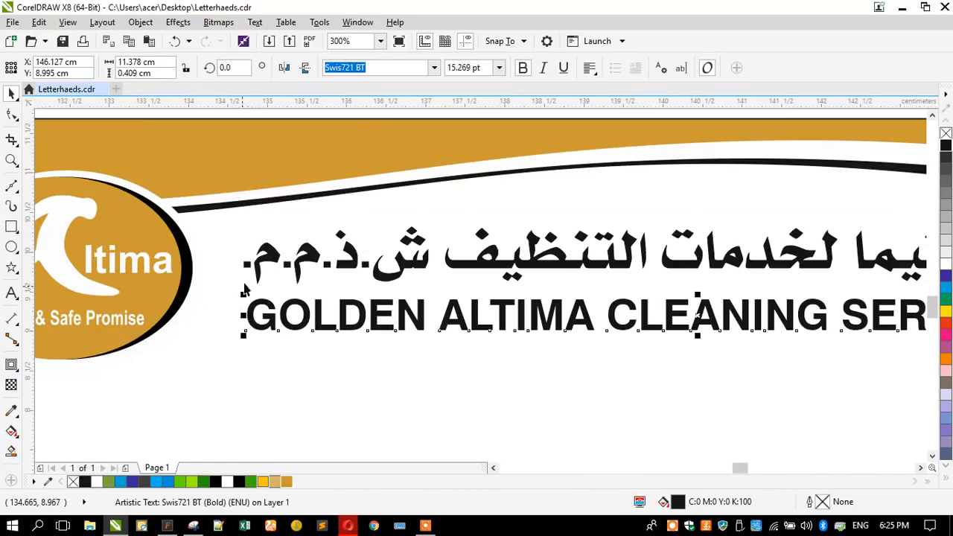
scroll(244, 290, "down", 5)
Step: Delete the leftover green-and-black Arabic title above the gold letterhead
left_click(281, 303)
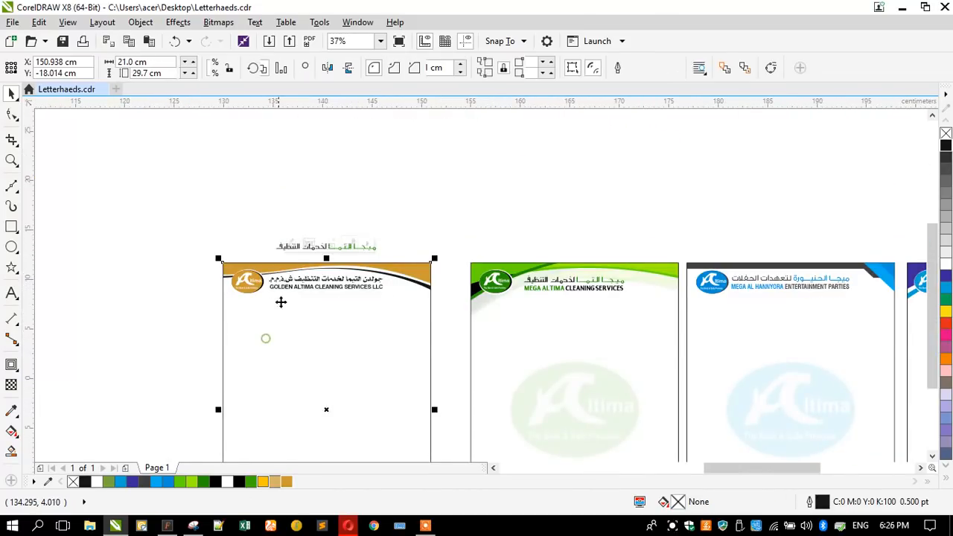
left_click(238, 231)
left_click(287, 248)
key("Delete")
left_click(237, 353)
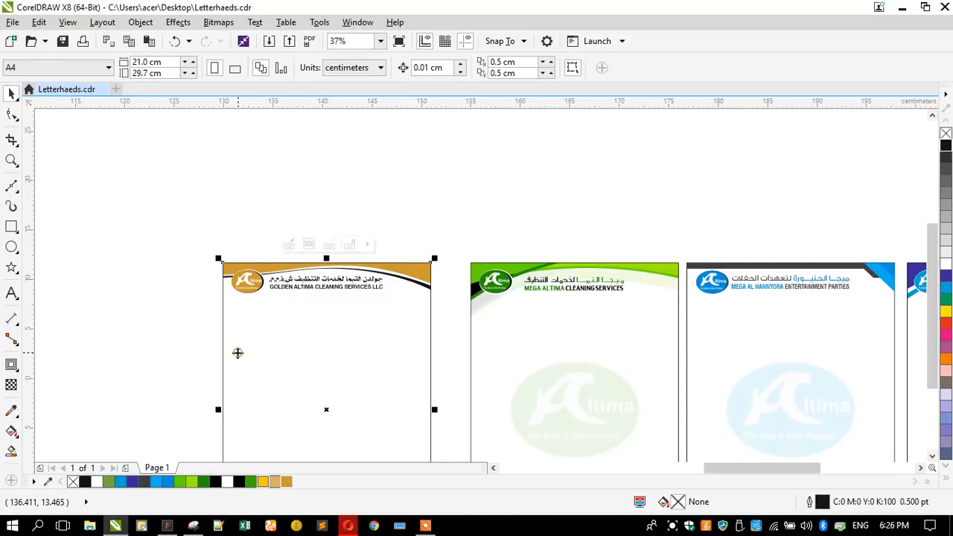
key("shift+F2")
left_click(224, 296)
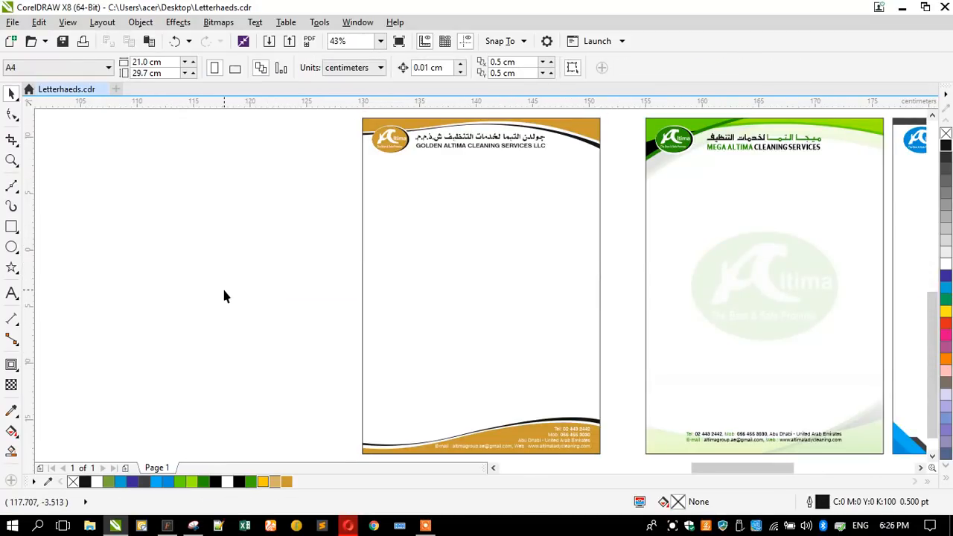
Step: Move the complete gold letterhead about 3.1 cm right so it sits next to the green letterhead
scroll(324, 284, "down", 4)
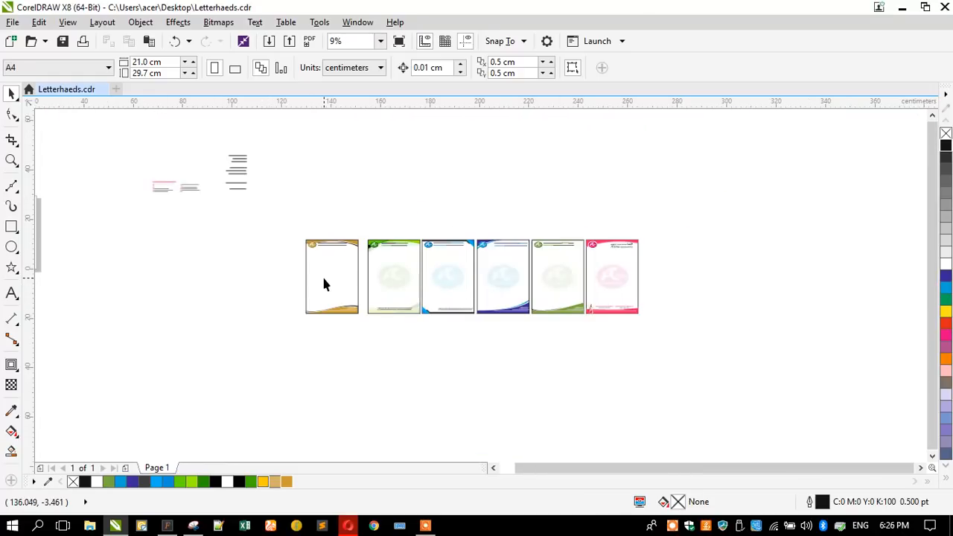
scroll(317, 277, "up", 1)
scroll(316, 272, "down", 1)
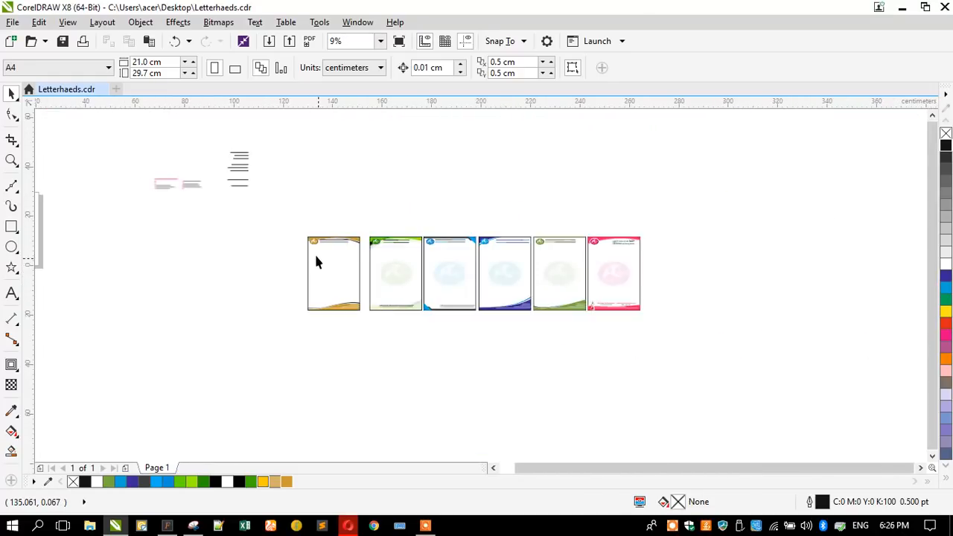
left_click_drag(387, 273, 681, 386)
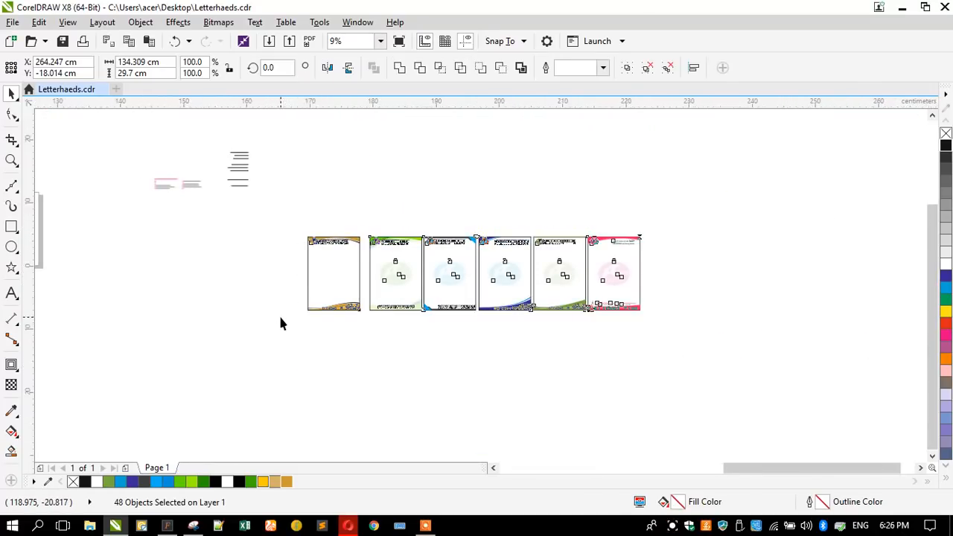
key("shift+F2")
key("Escape")
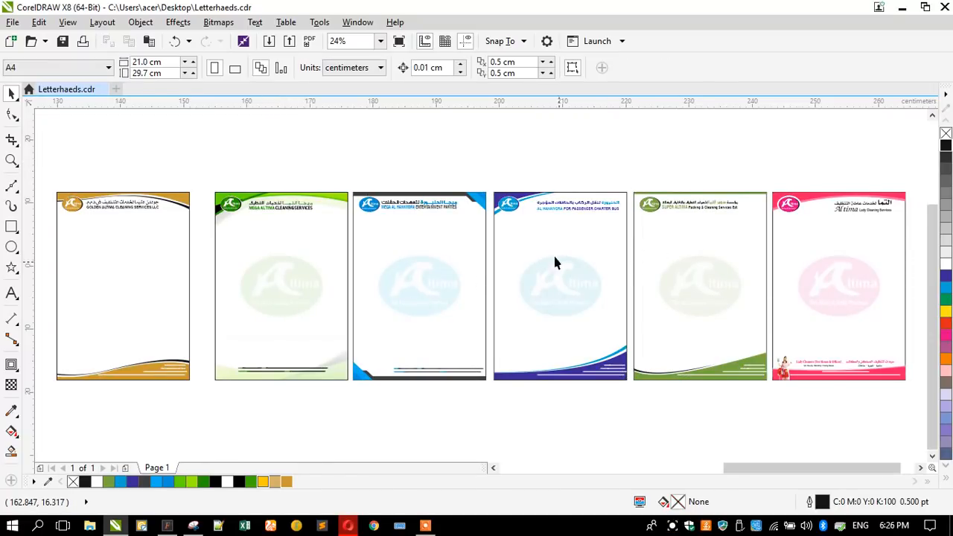
scroll(387, 284, "down", 1)
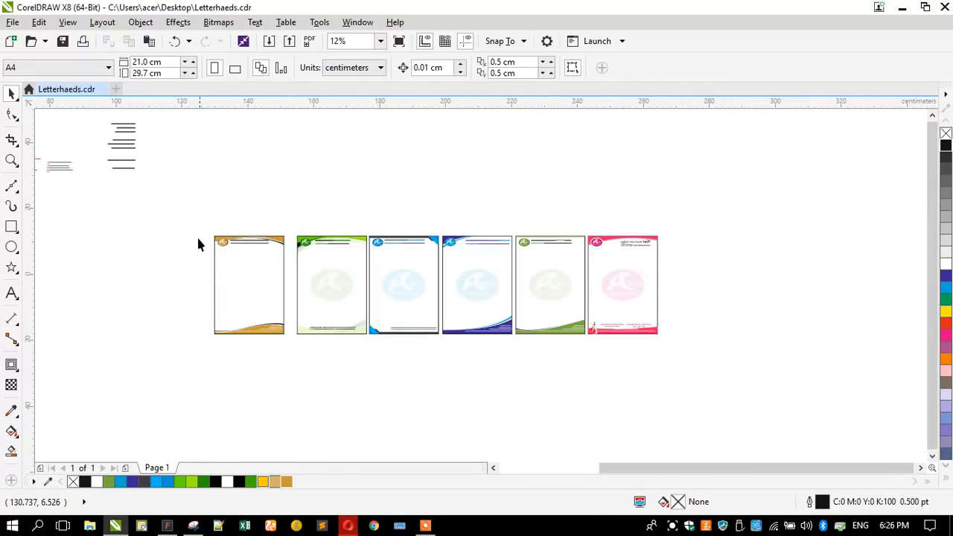
left_click_drag(286, 366, 280, 332)
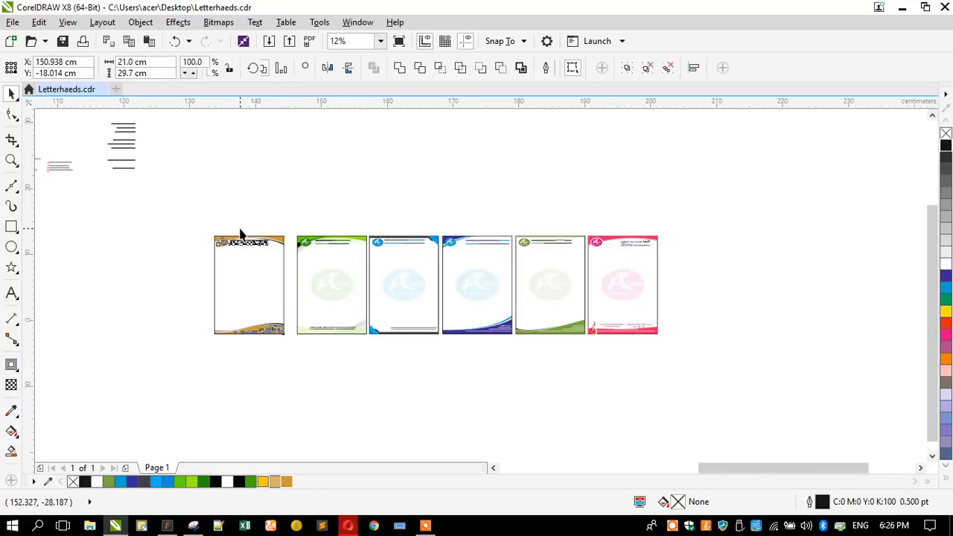
key("shift+F2")
left_click_drag(311, 263, 353, 258)
Step: Place a duplicate of the gold letterhead just to the left of the original
scroll(585, 245, "down", 2)
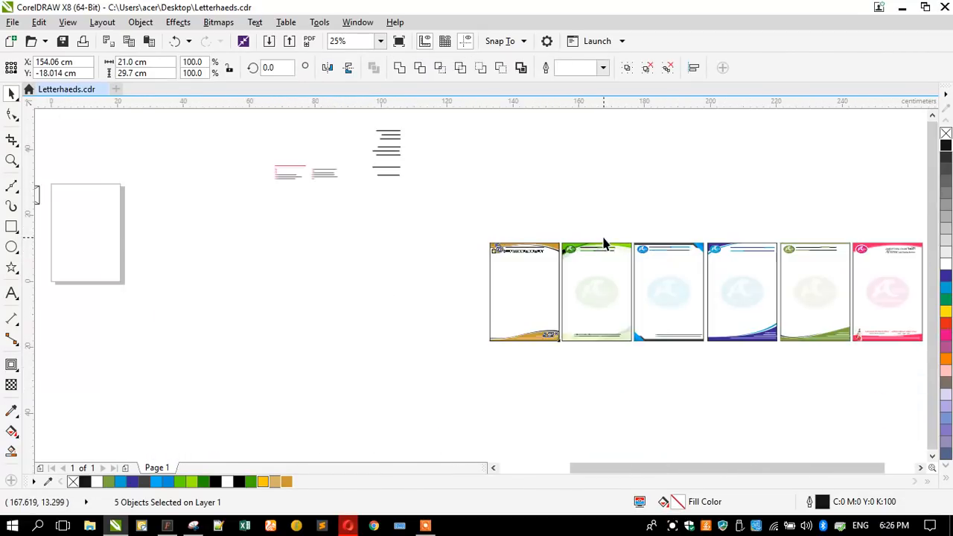
left_click_drag(555, 245, 480, 246)
left_click(353, 289)
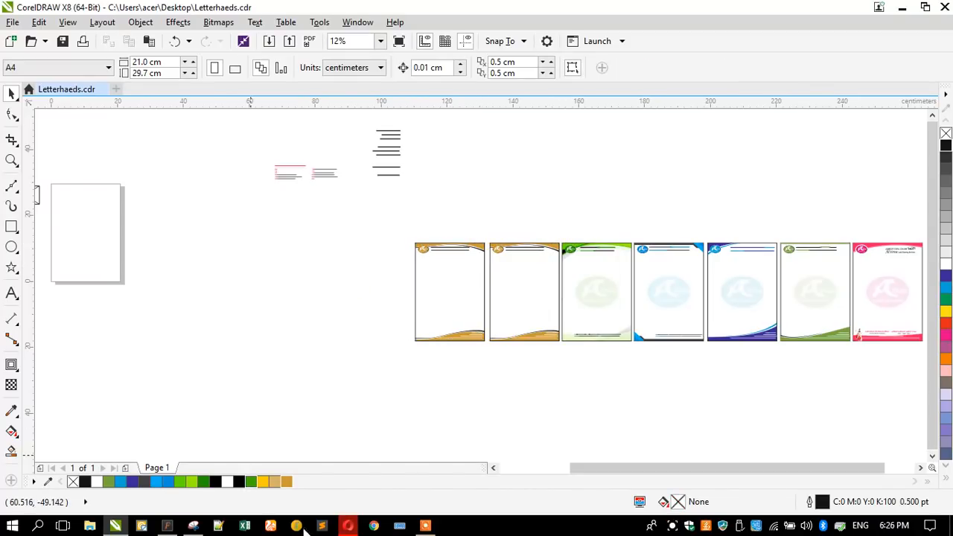
Step: Switch to the Opera browser and open the black-and-gold AQUILA letterhead from the related images as a design reference
left_click(344, 528)
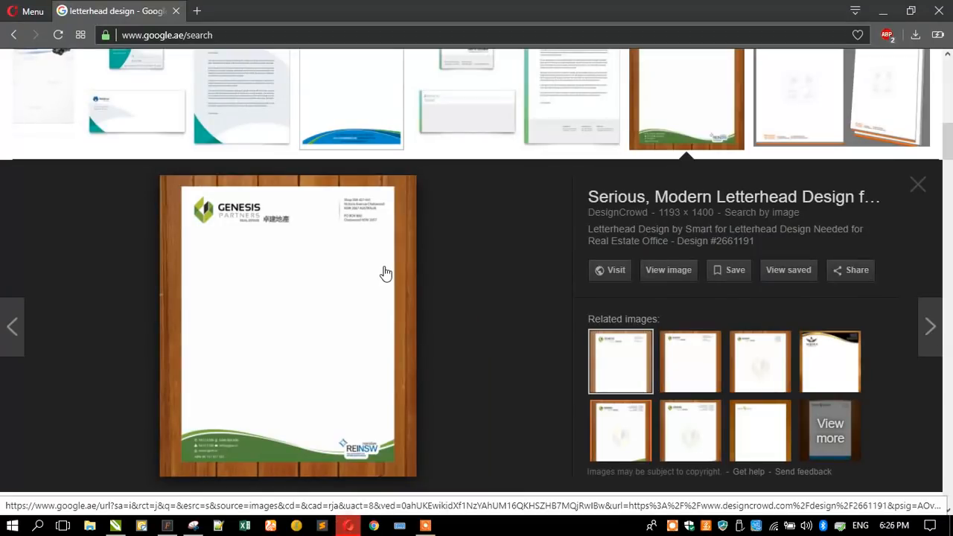
left_click(818, 362)
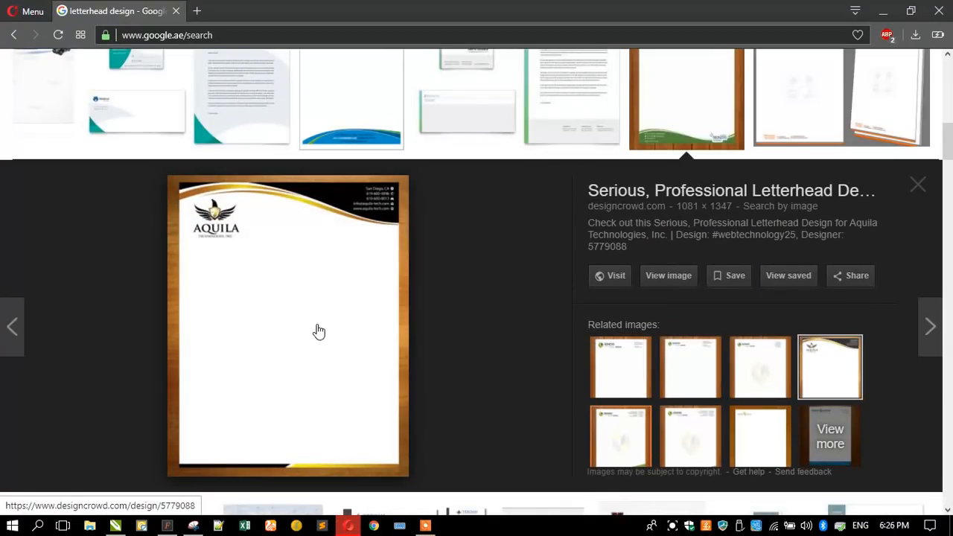
right_click(319, 332)
left_click(355, 220)
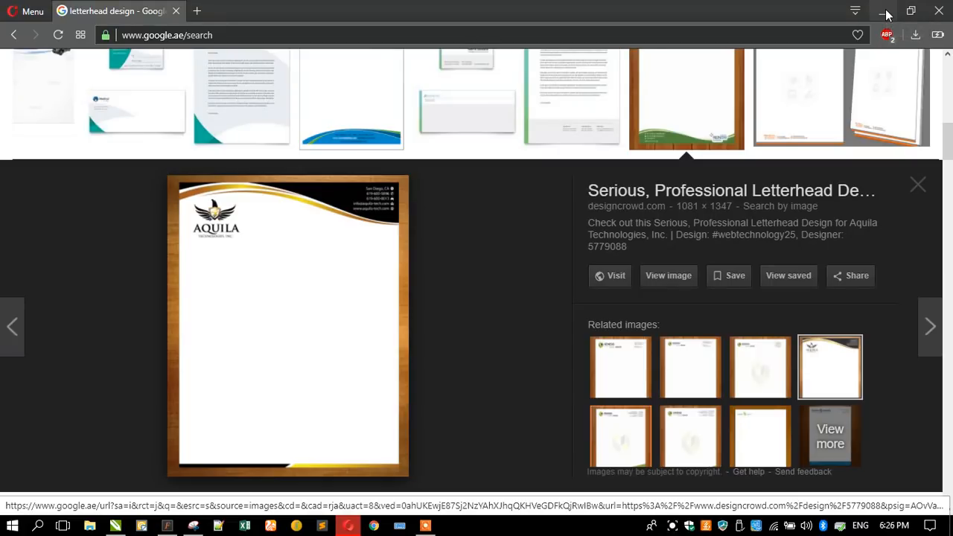
Step: Browse the letterhead image results and open the orange BPE Removals letterhead as another design reference
scroll(538, 209, "down", 4)
scroll(634, 215, "up", 5)
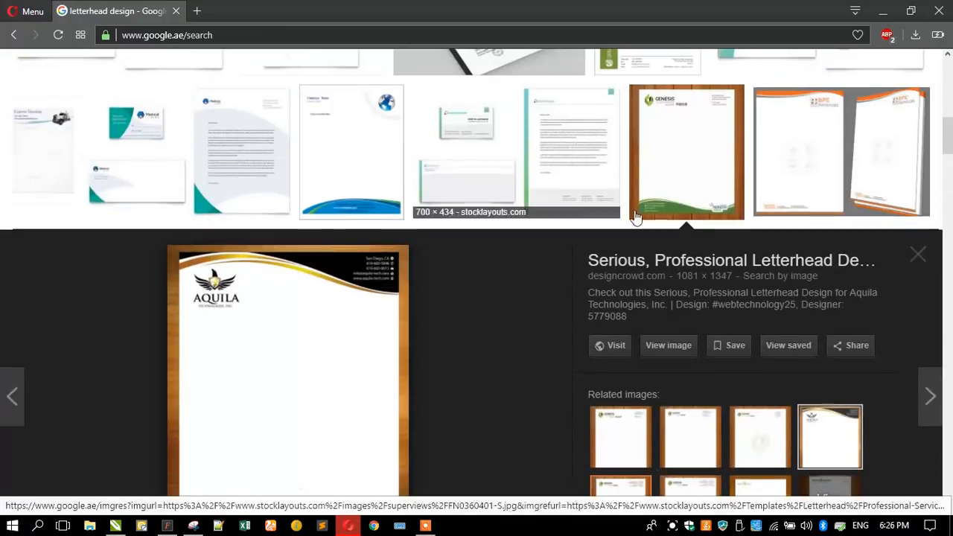
left_click(846, 149)
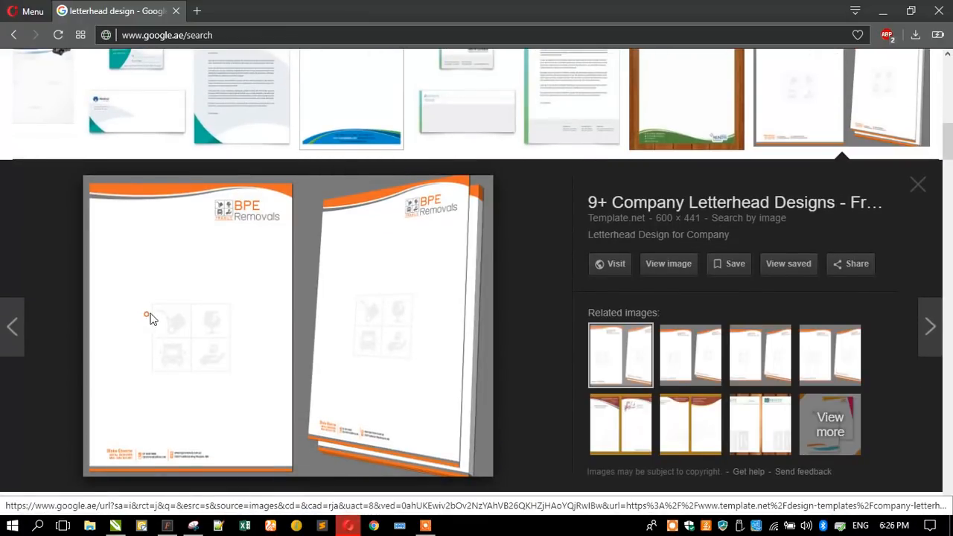
right_click(151, 320)
left_click(204, 195)
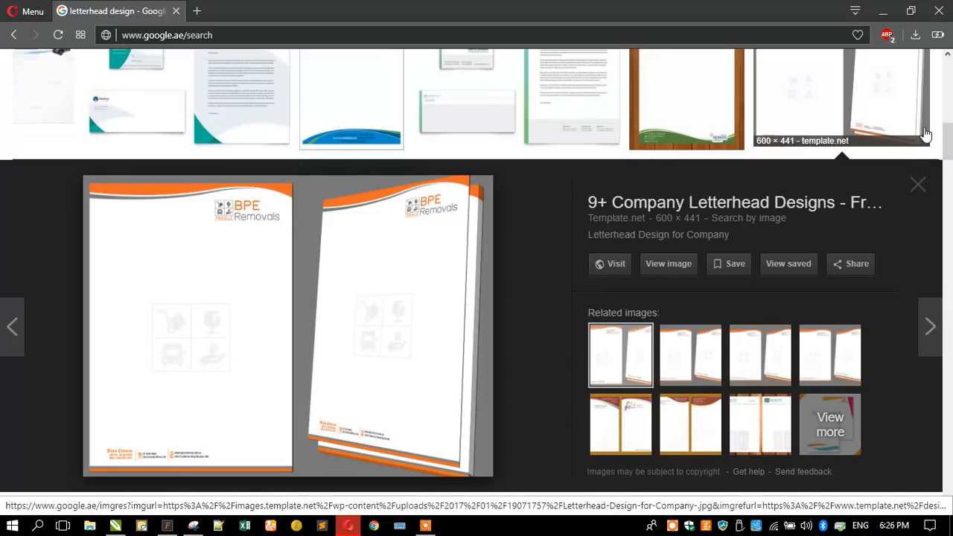
Step: Switch to CorelDRAW, paste the BPE Removals reference image, centre it on the duplicate letterhead, and move it clear to the left of the letterheads
left_click(883, 11)
right_click(343, 206)
left_click(384, 300)
left_click(424, 276, "shift")
key("c")
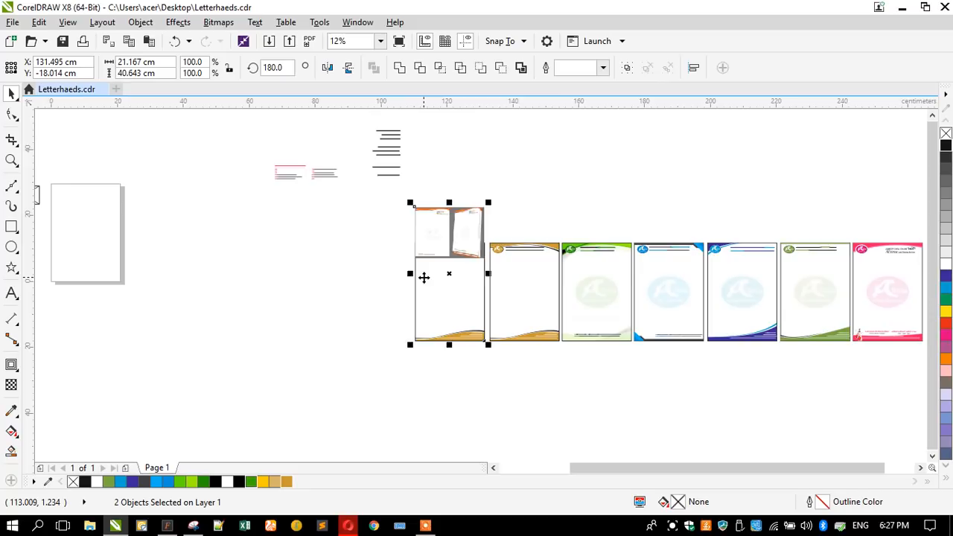
key("e")
left_click(340, 295)
left_click_drag(439, 295, 320, 298)
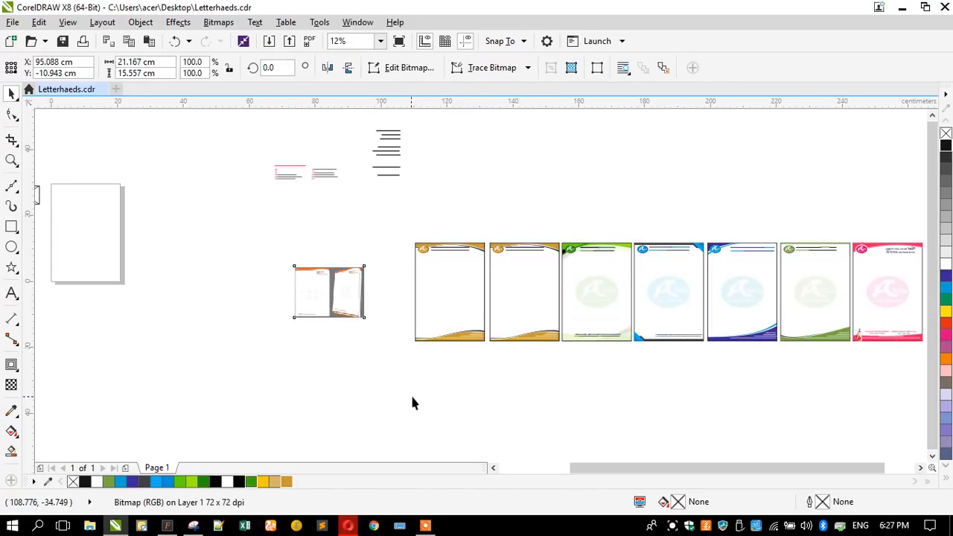
Step: Copy the green letterhead's faded logo watermark onto the original gold letterhead and centre it horizontally on the page
left_click(411, 393)
scroll(563, 266, "up", 1)
scroll(563, 278, "up", 1)
left_click_drag(551, 281, 819, 452)
left_click_drag(709, 364, 474, 387)
right_click(474, 387)
left_click(313, 402, "shift")
key("c")
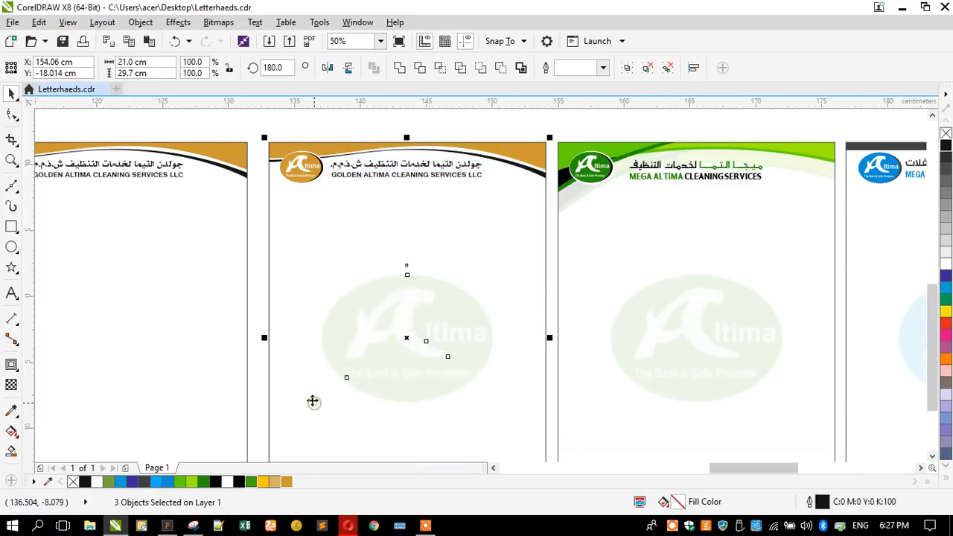
left_click(260, 247)
Step: Recolour the copied watermark's green logo shape in the letterhead's gold and restore the white fading ellipse over it
left_click(325, 326)
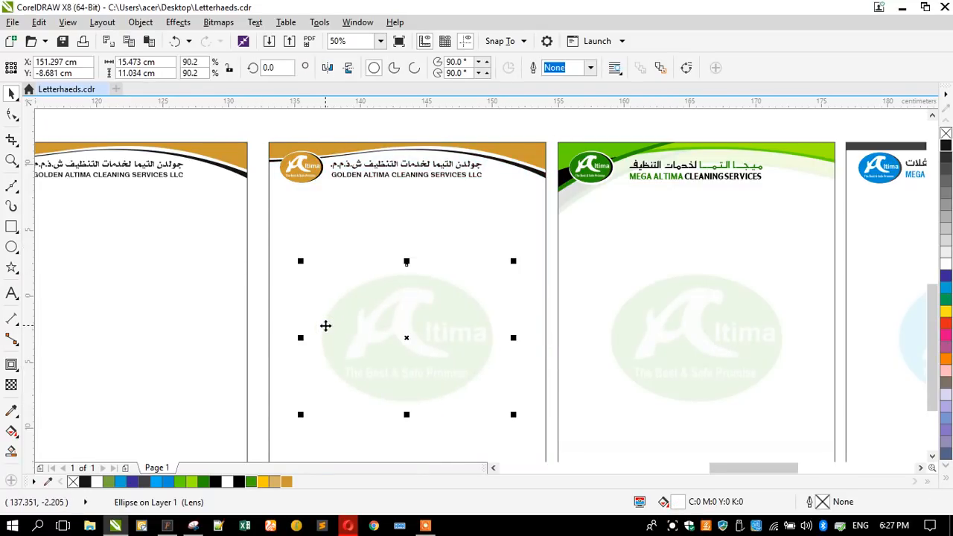
key("shift+Page_Down")
left_click(336, 313, "ctrl")
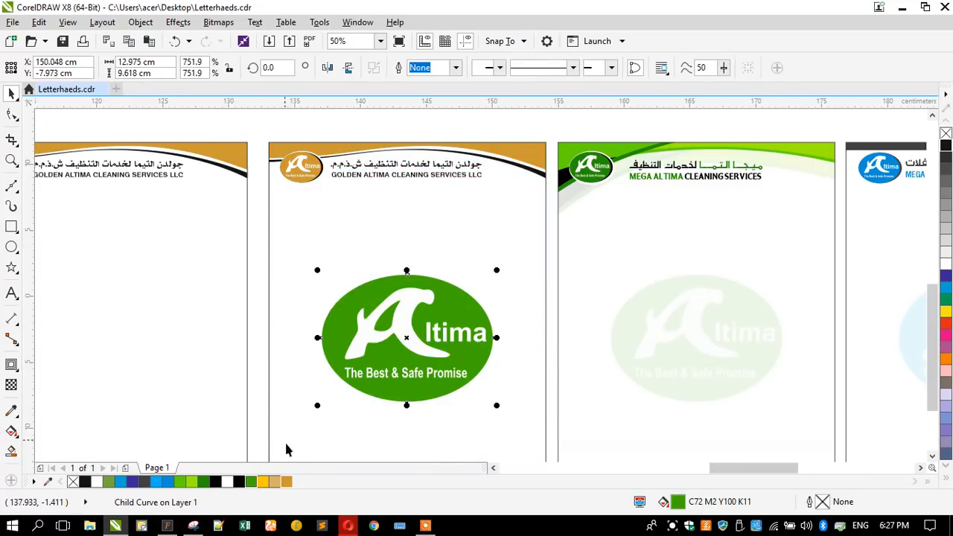
left_click(287, 482)
left_click(262, 330)
left_click(326, 338)
key("shift+Page_Down")
Step: Draw a rectangle about 10.48 by 1.32 cm over the orange header of the flat BPE Removals sheet and convert it to curves
scroll(490, 313, "down", 2)
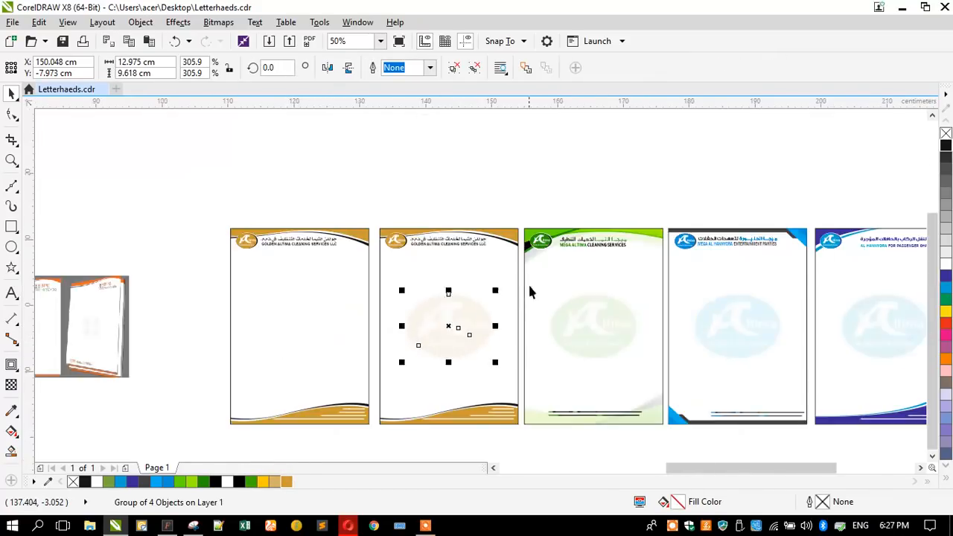
left_click(303, 295)
scroll(261, 290, "up", 8)
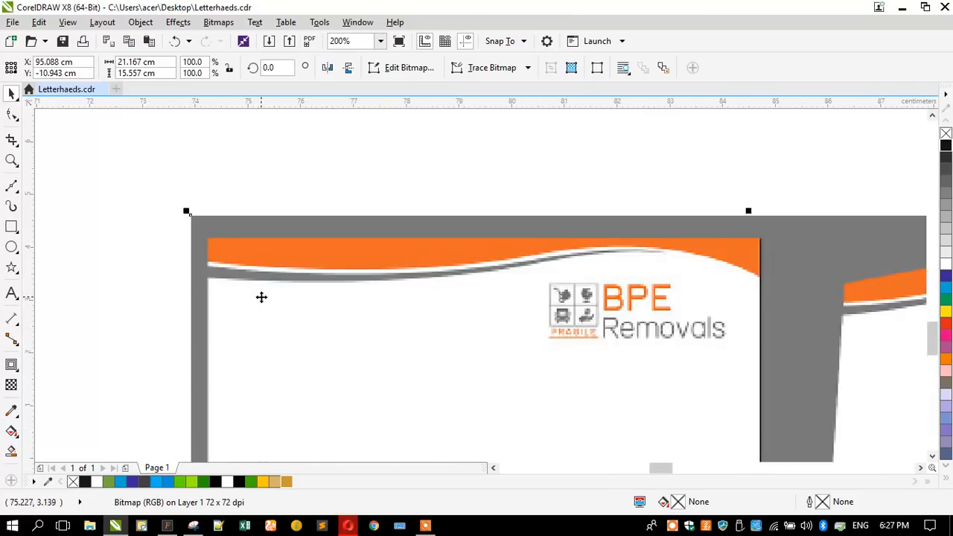
left_click(133, 251)
left_click(11, 228)
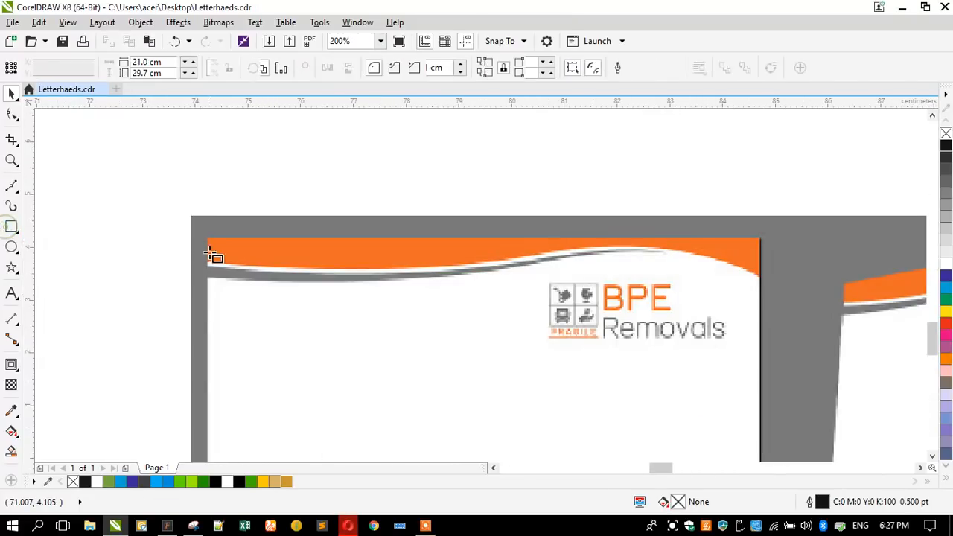
left_click_drag(208, 239, 759, 308)
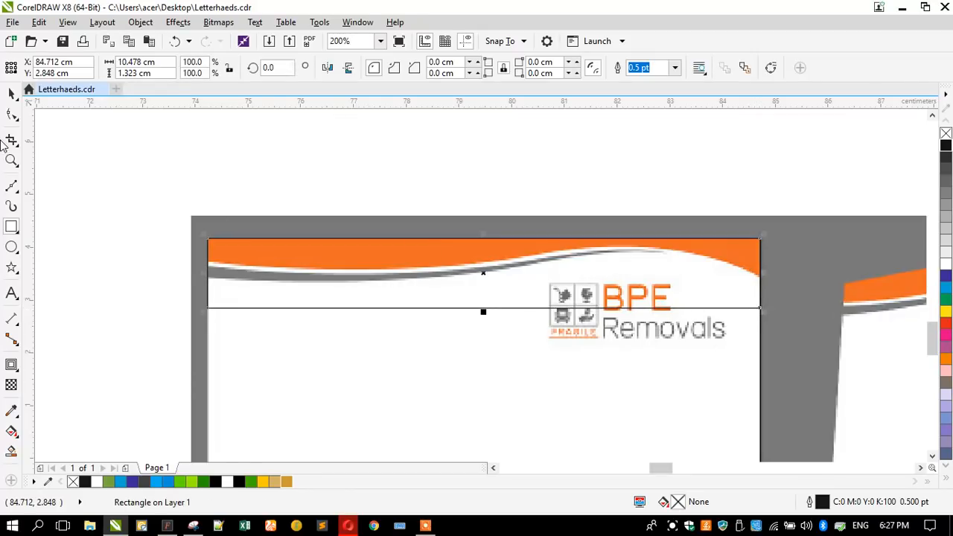
left_click(10, 118)
key("ctrl+q")
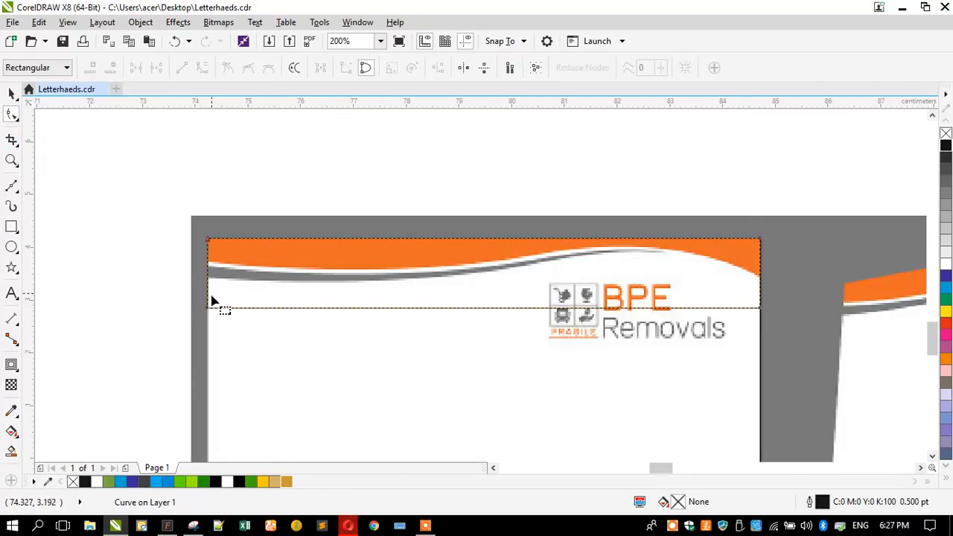
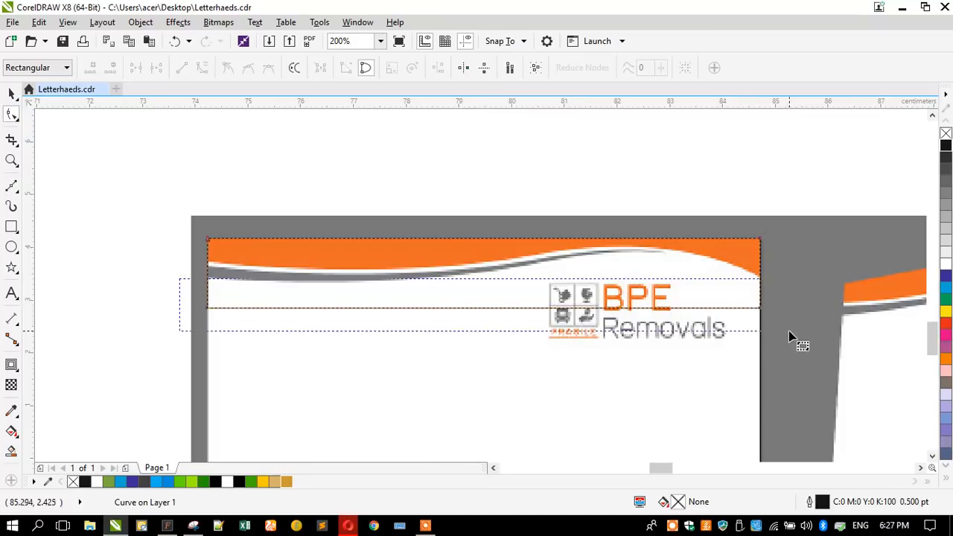
Step: Raise the rectangle's two lower corners to the ends of the orange wave and convert its straight segments to curves
left_click(760, 307)
left_click_drag(760, 308, 759, 278)
scroll(213, 276, "up", 2)
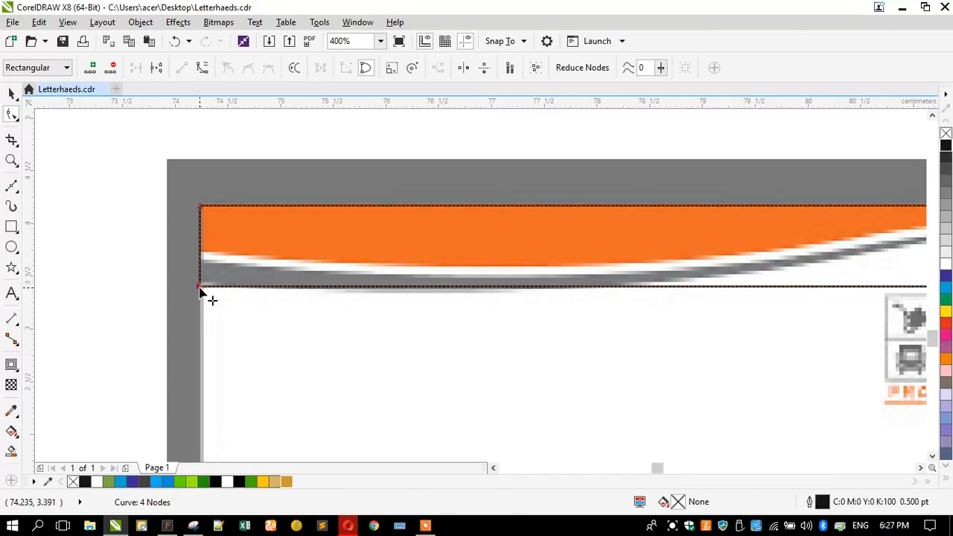
left_click_drag(202, 284, 202, 253)
scroll(348, 301, "down", 2)
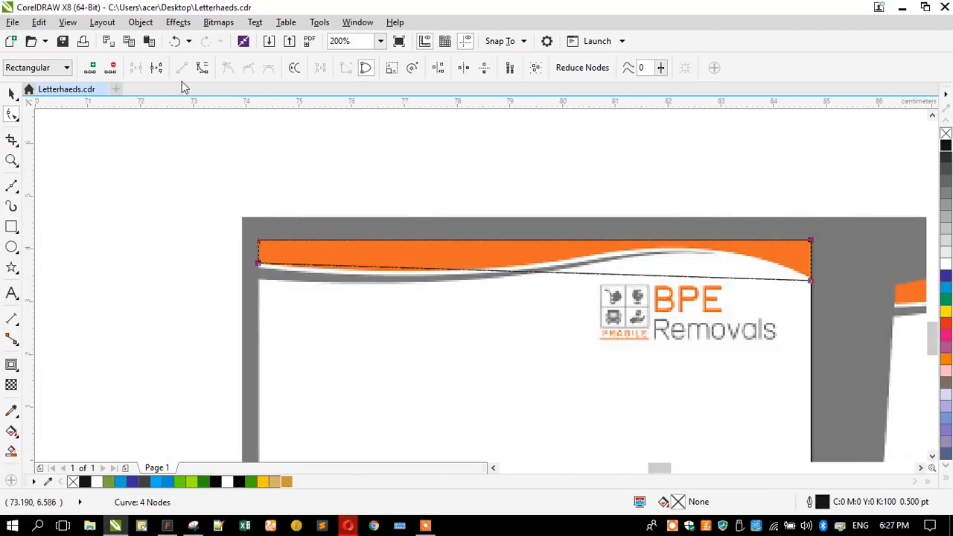
left_click(200, 69)
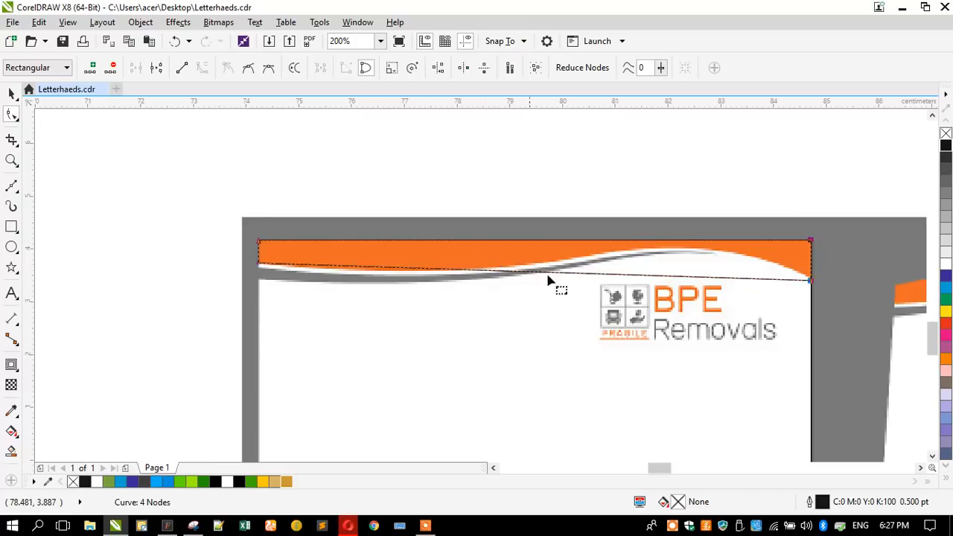
Step: Add a middle node to the shape's lower edge and bend both halves to follow the orange header wave
scroll(548, 281, "up", 2)
double_click(497, 287)
left_click_drag(497, 287, 494, 267)
scroll(494, 266, "down", 2)
left_click_drag(186, 196, 824, 332)
left_click_drag(644, 279, 656, 256)
left_click_drag(667, 255, 672, 257)
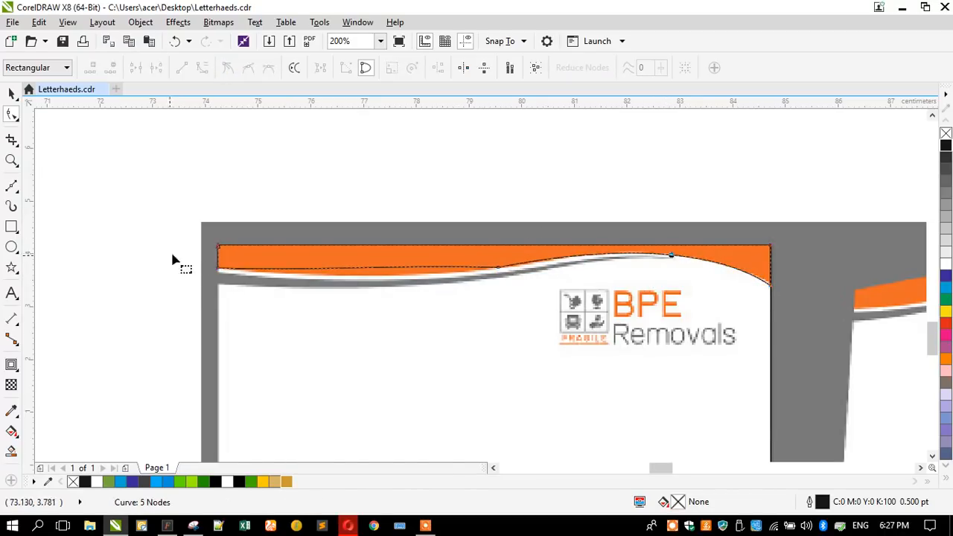
left_click_drag(322, 272, 365, 277)
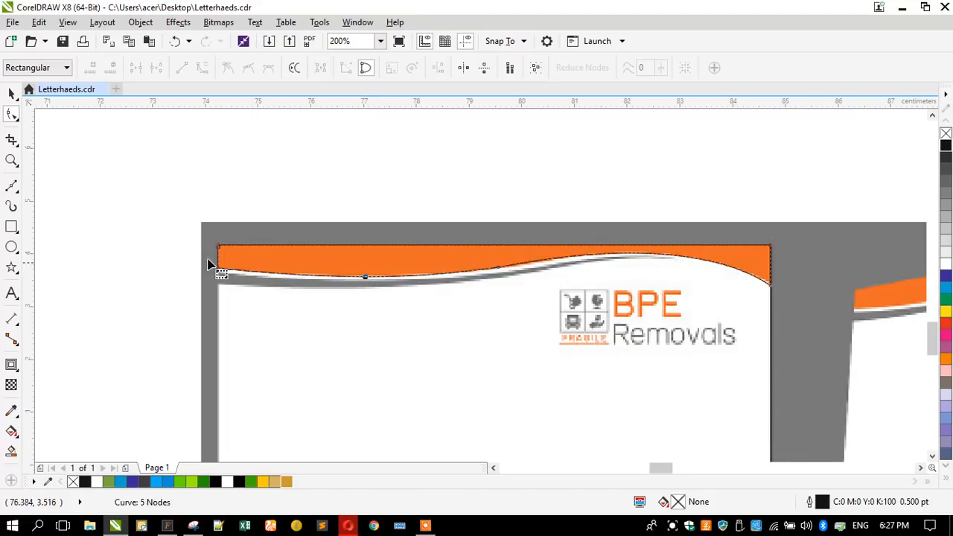
Step: Smooth the traced wave by adding a node on each side of its middle node and deleting the middle one
scroll(452, 273, "up", 1)
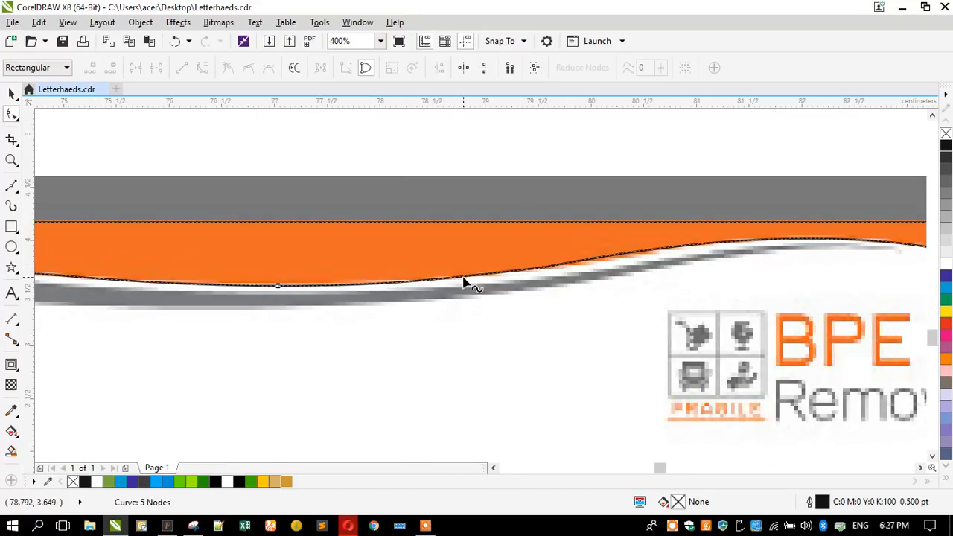
double_click(438, 283)
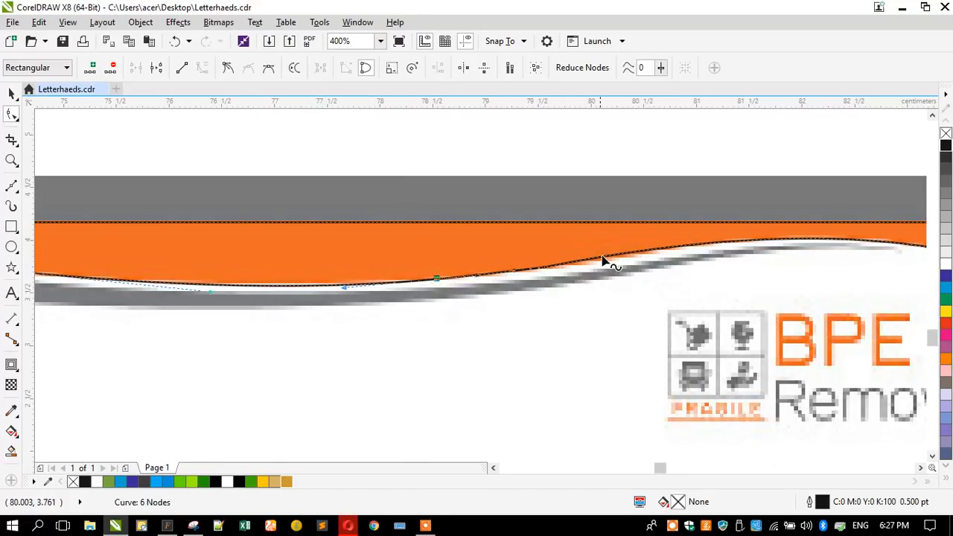
double_click(693, 248)
left_click_drag(431, 112, 581, 293)
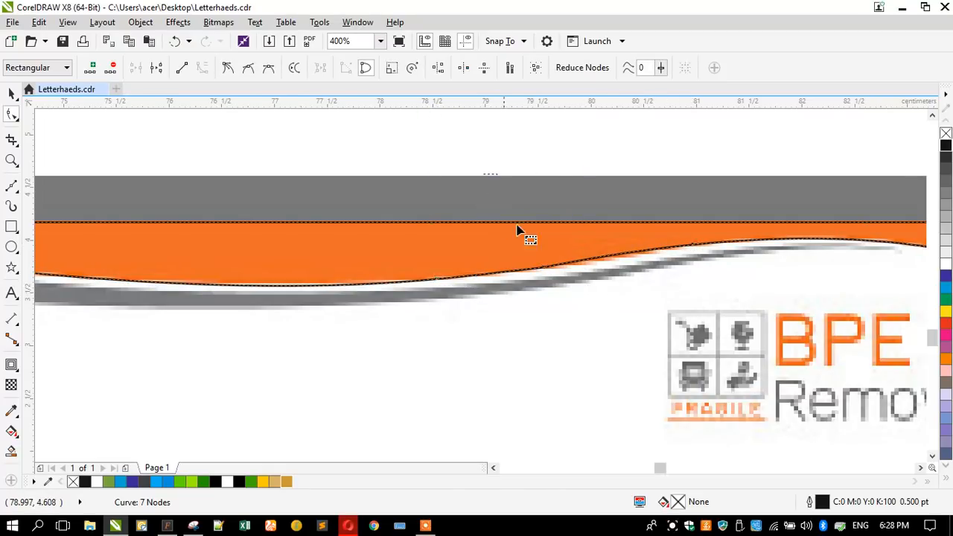
key("Delete")
scroll(451, 257, "down", 1)
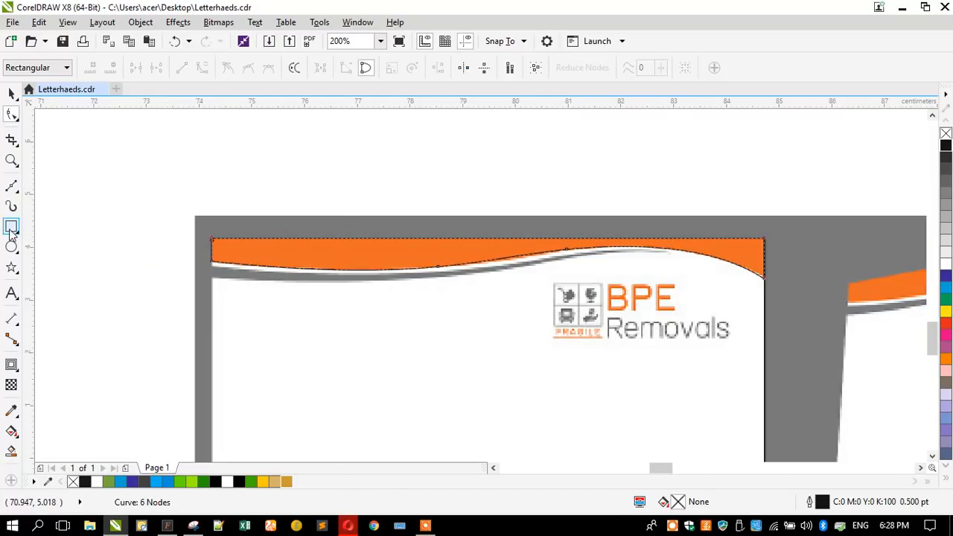
Step: Draw a closed three-point outline along the grey stripe, from its thin right tip to its two left corners
scroll(528, 232, "up", 1)
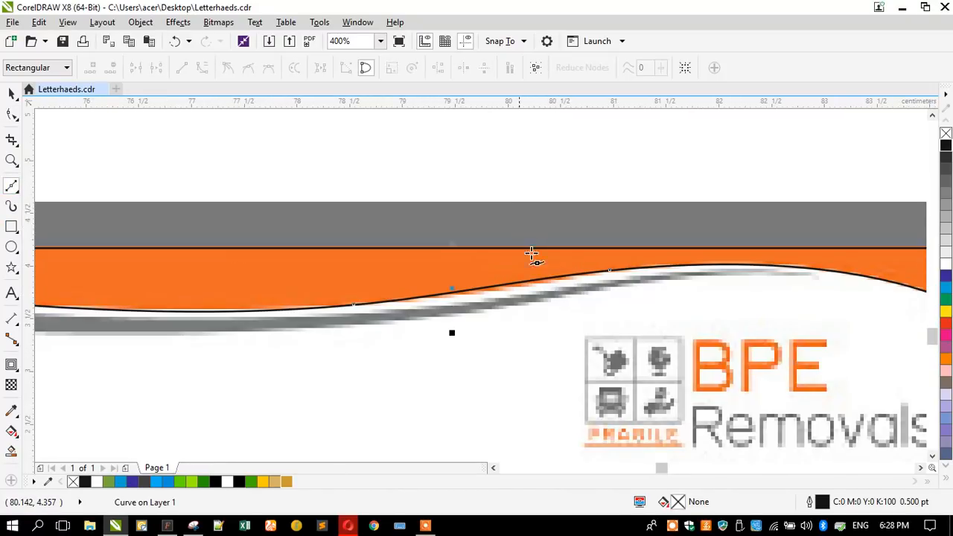
scroll(437, 323, "down", 1)
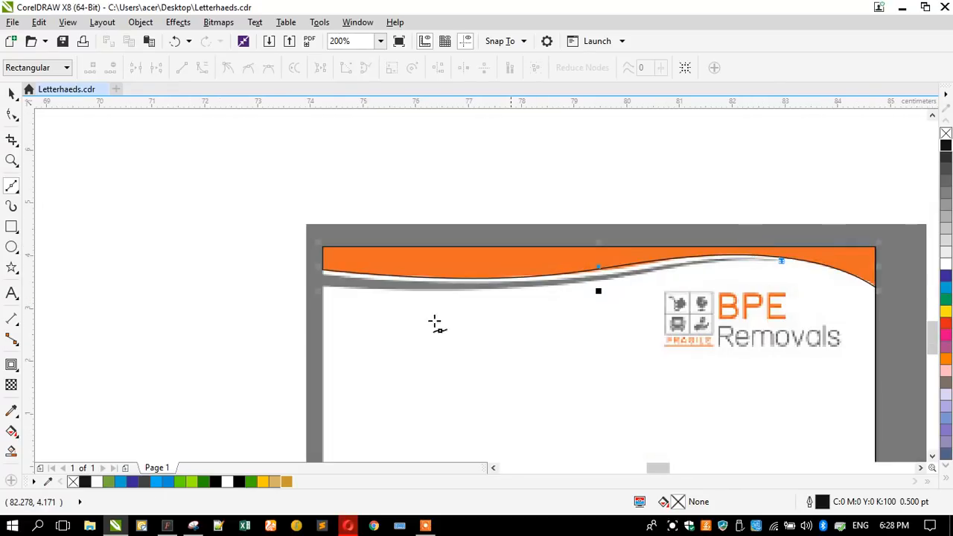
scroll(334, 304, "up", 1)
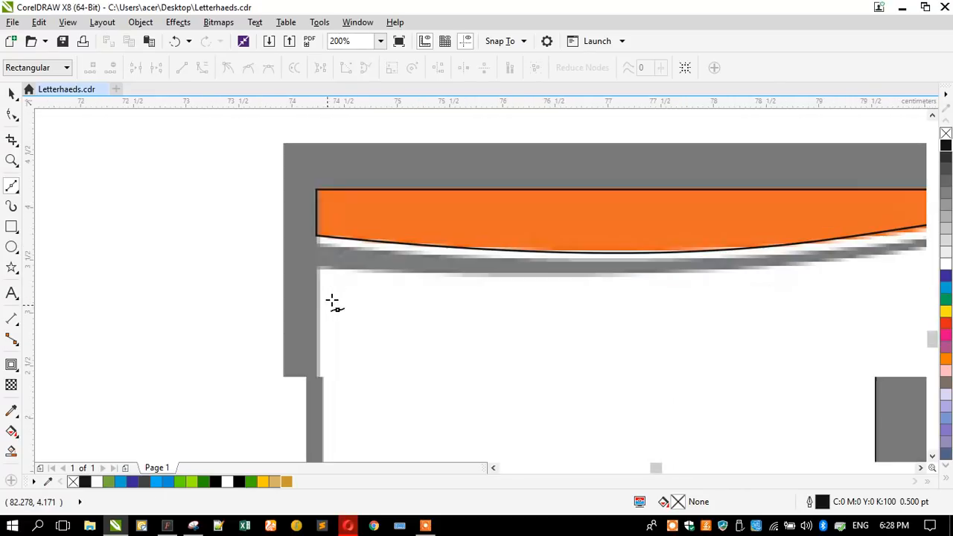
left_click(317, 246)
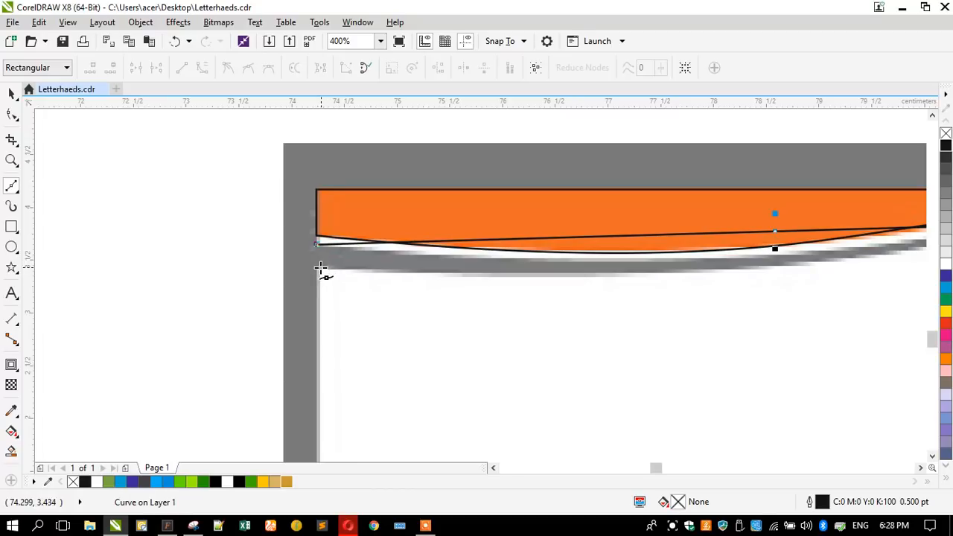
scroll(204, 265, "down", 1)
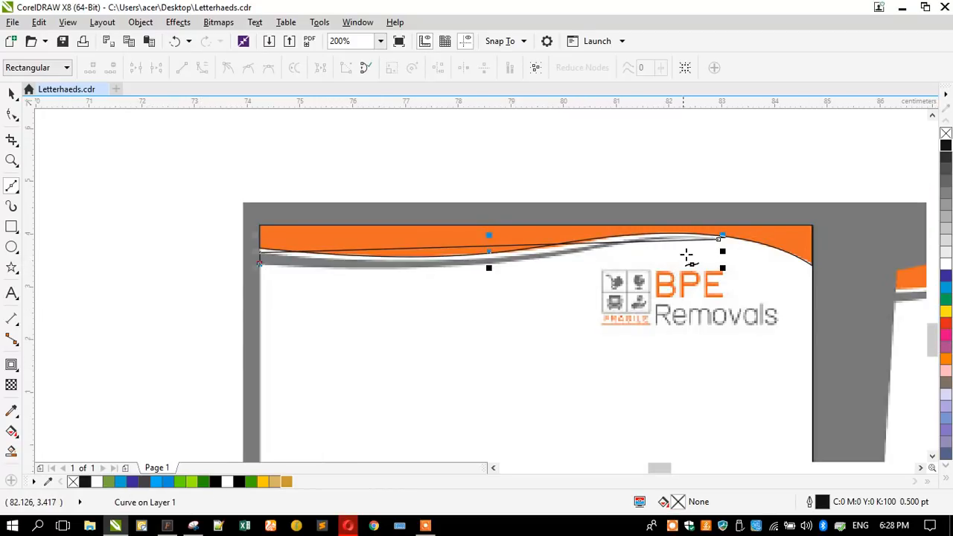
left_click(720, 239)
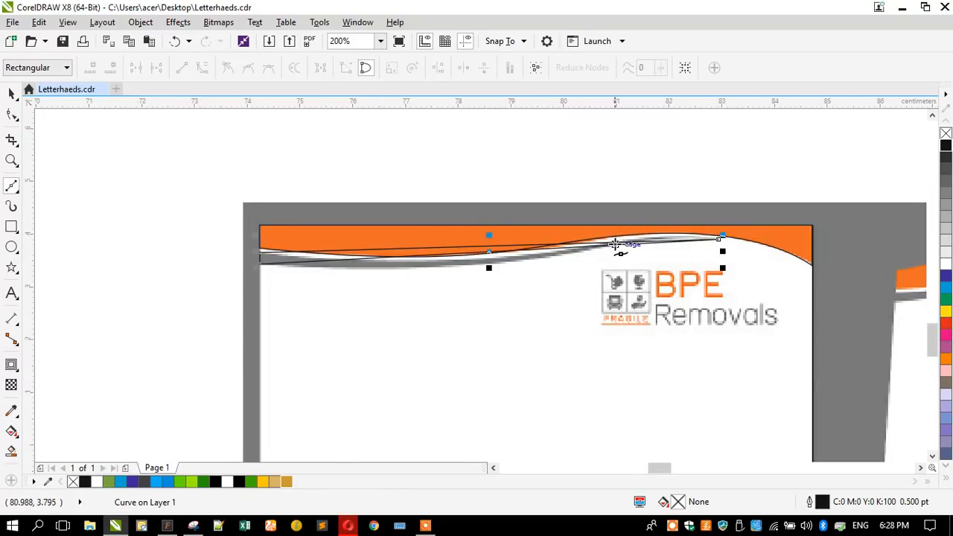
Step: Make the stripe outline's segments curved and add a node on each long edge, placed on the grey stripe's matching edges
left_click(13, 115)
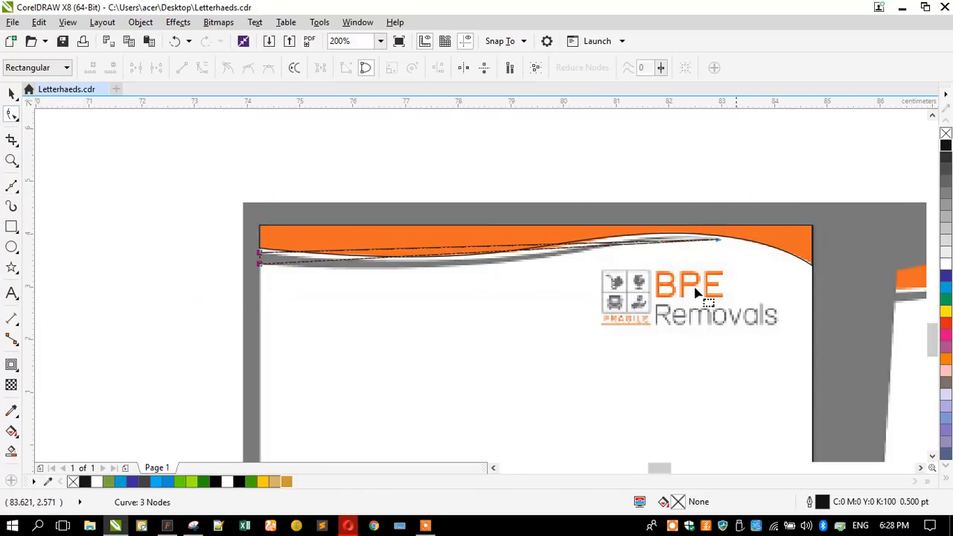
scroll(524, 251, "up", 1)
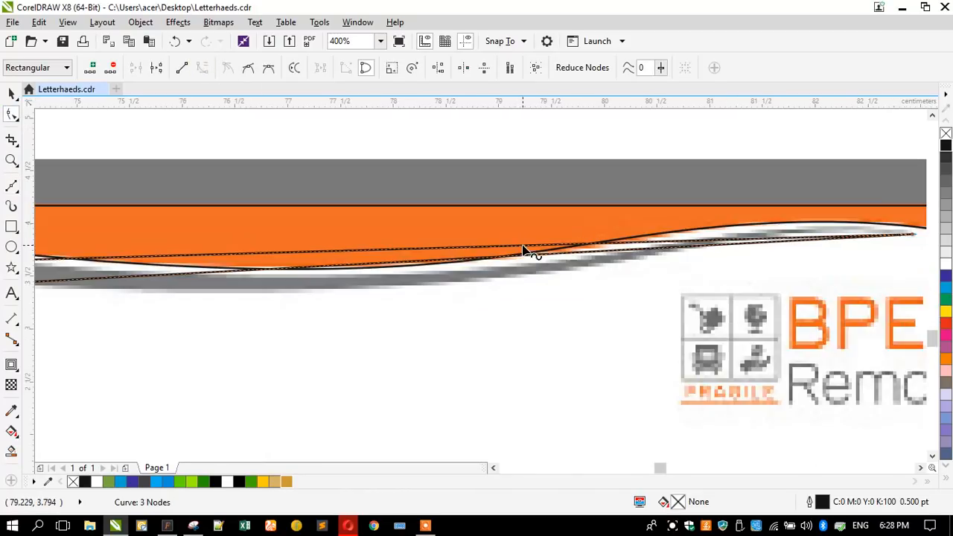
double_click(452, 265)
left_click_drag(450, 264, 441, 289)
left_click(422, 250)
double_click(421, 254)
left_click_drag(421, 254, 445, 277)
scroll(445, 277, "down", 1)
left_click_drag(181, 211, 708, 364)
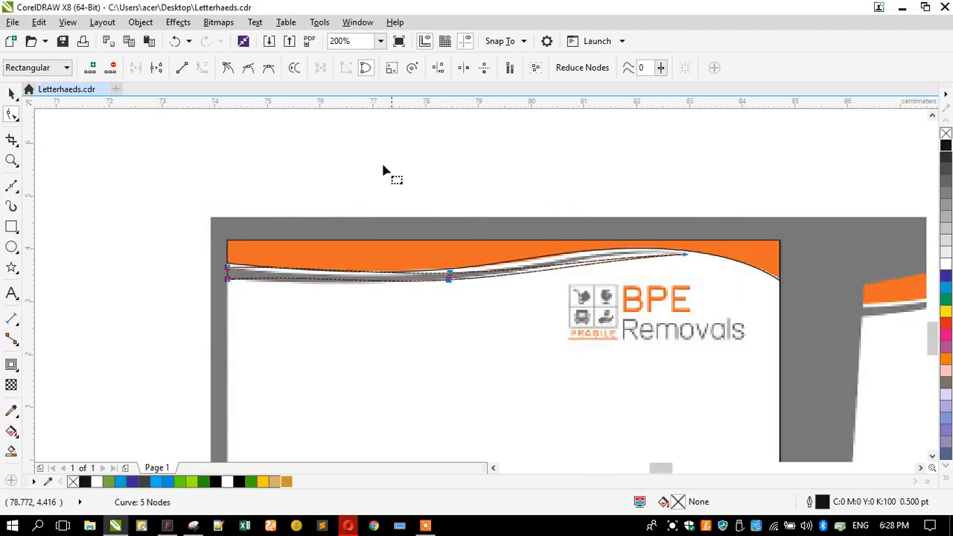
Step: Bend the right half of both stripe edges to match the grey stripe's rise and taper
scroll(607, 265, "up", 1)
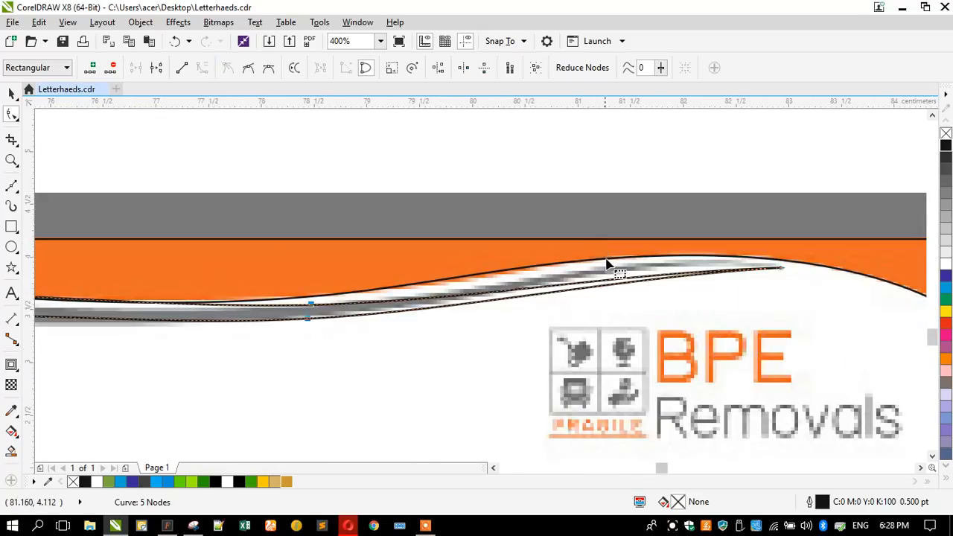
left_click_drag(621, 286, 648, 270)
left_click_drag(221, 260, 365, 311)
left_click_drag(500, 292, 480, 302)
left_click(297, 319)
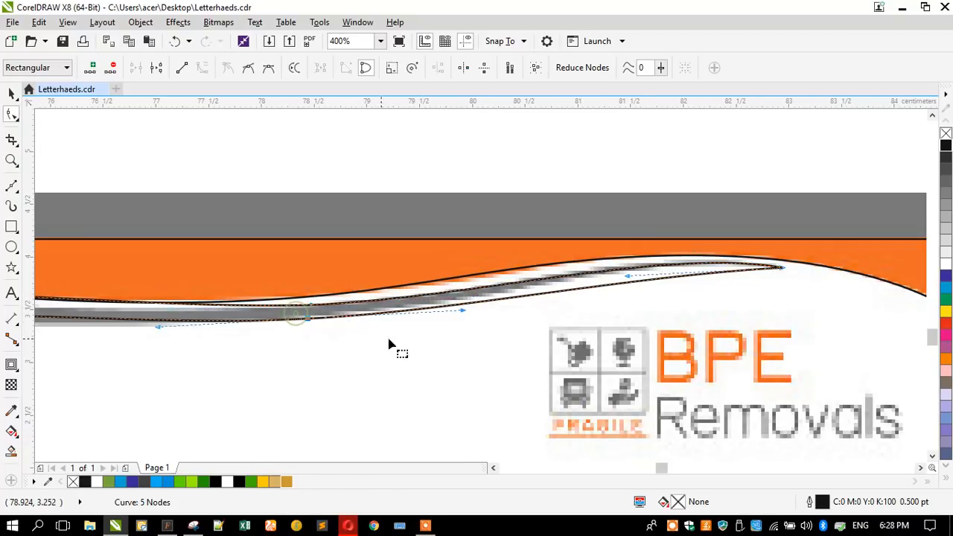
left_click_drag(628, 279, 583, 270)
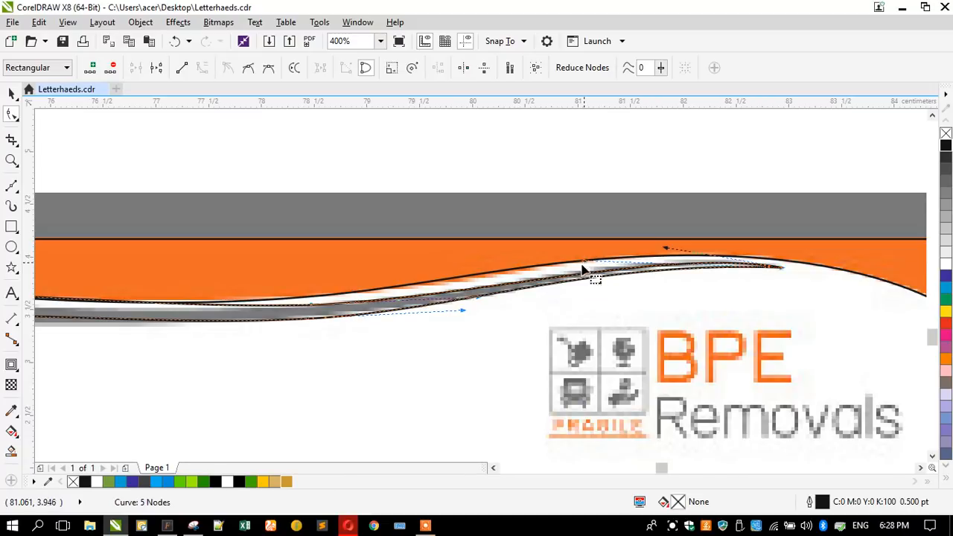
Step: Bend the left half of both stripe edges downward to fit the grey stripe's dip
scroll(589, 274, "down", 1)
scroll(285, 291, "up", 1)
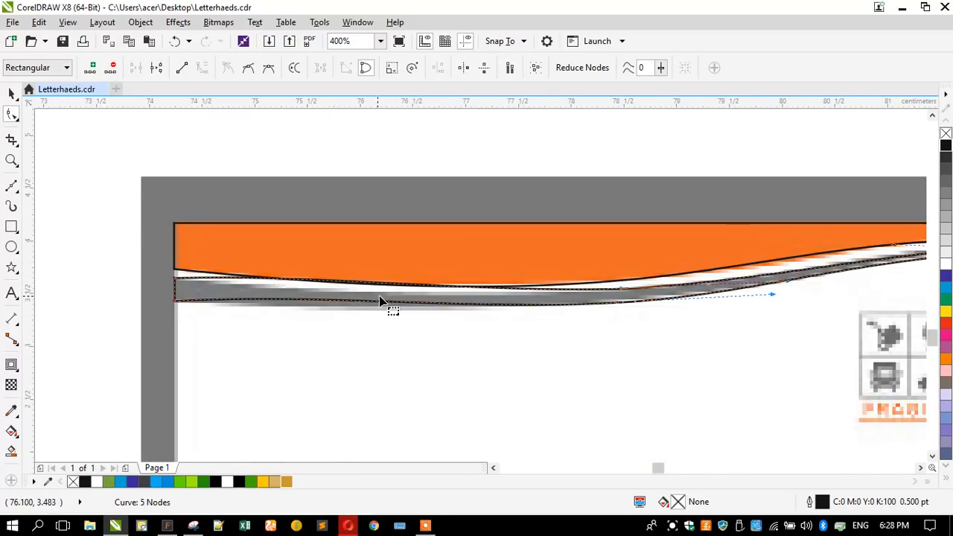
left_click_drag(385, 306, 362, 294)
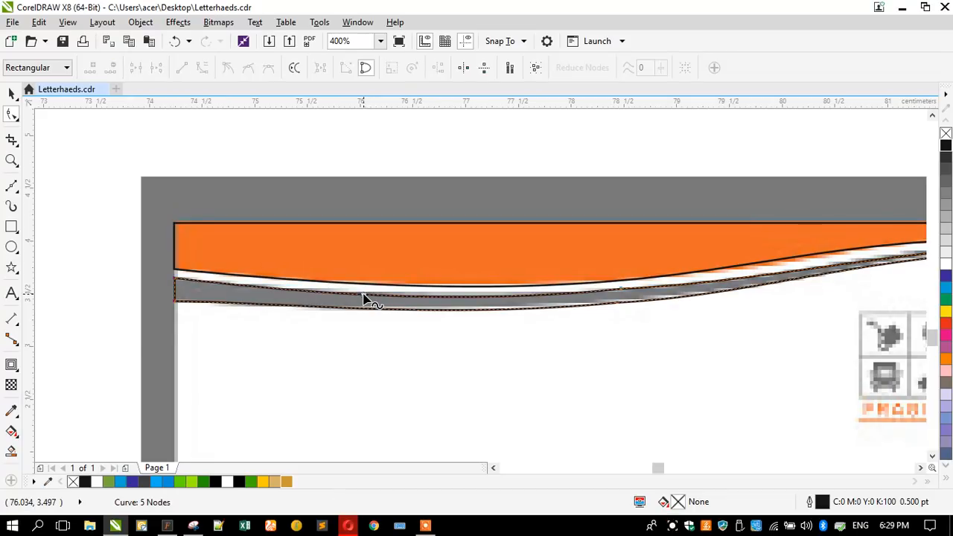
scroll(291, 252, "down", 1)
Step: Move the two traced header shapes together about 2 cm up, clear of the reference image
left_click(11, 94)
left_click(85, 179)
scroll(149, 178, "down", 1)
left_click_drag(135, 167, 528, 282)
left_click_drag(315, 223, 288, 170)
left_click(107, 186)
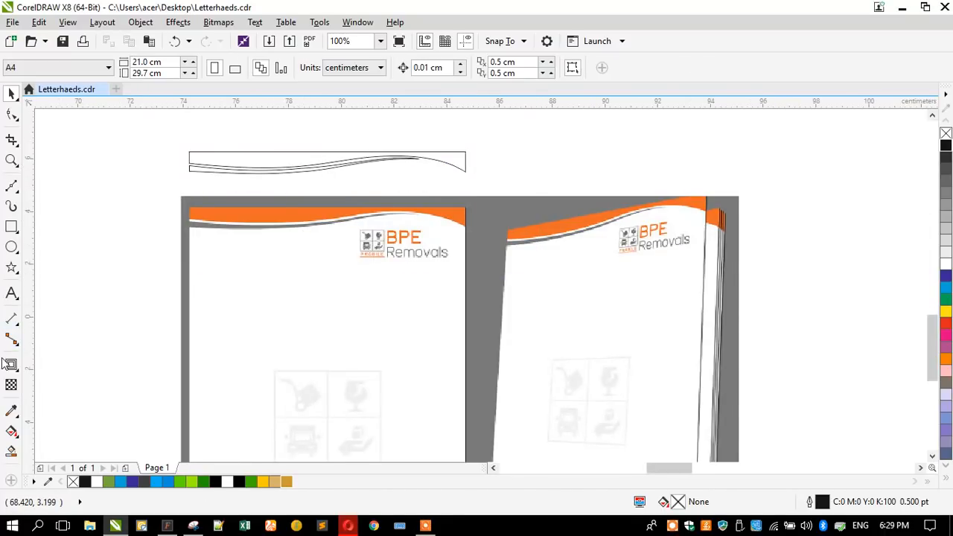
Step: Fill the traced upper header shape with the orange sampled from the BPE Removals reference header
left_click(11, 411)
left_click(230, 211)
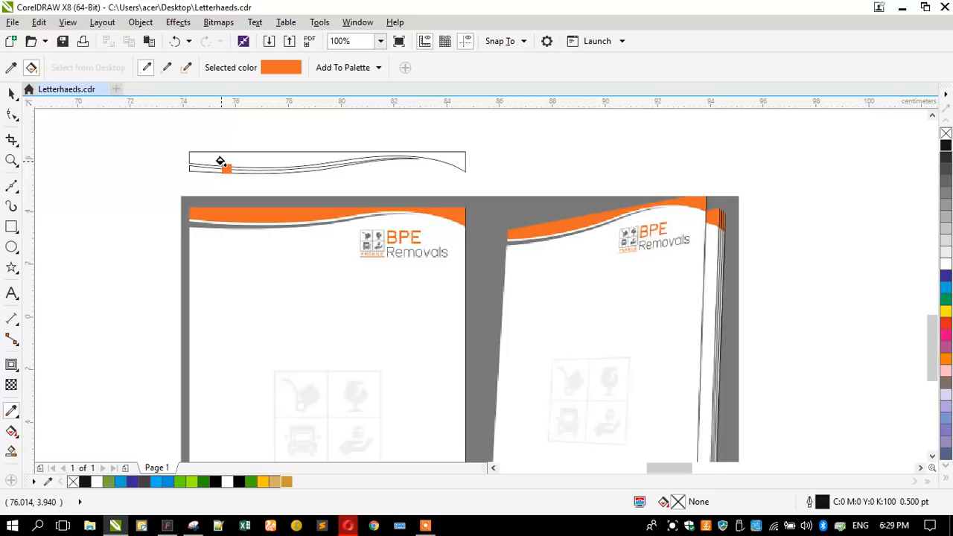
left_click(218, 157)
Step: Fill the traced stripe shape with the grey sampled from the reference image's stripe
left_click(12, 67)
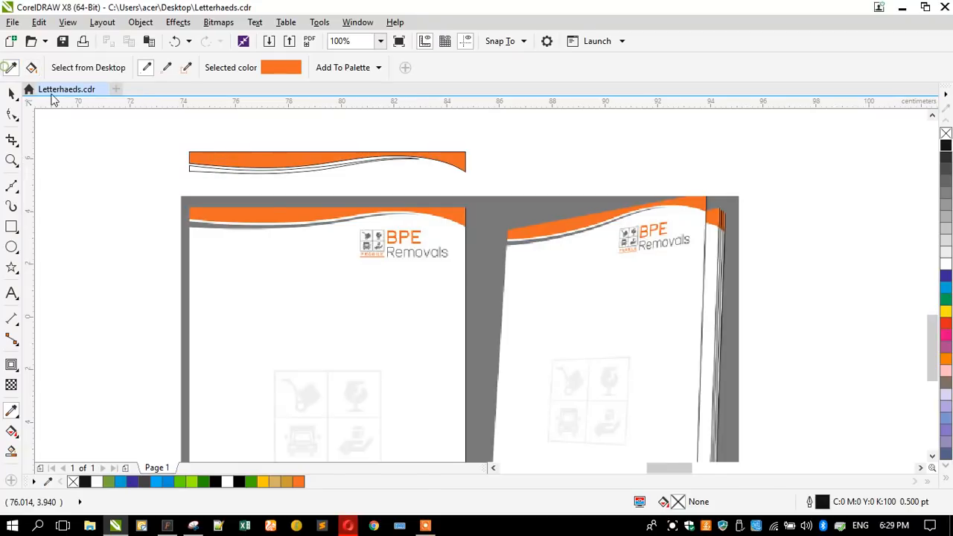
scroll(231, 216, "up", 2)
scroll(224, 208, "up", 1)
left_click(194, 188)
scroll(261, 261, "down", 2)
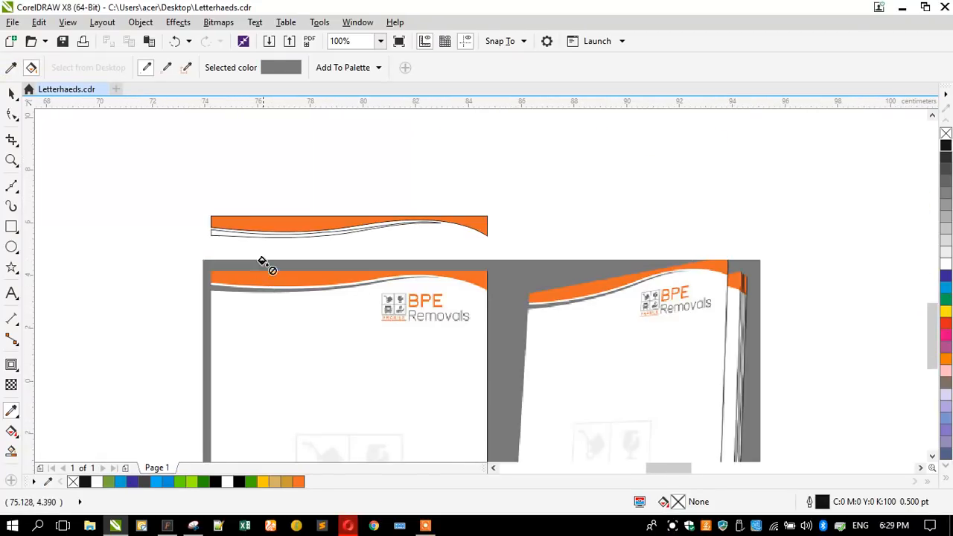
scroll(223, 219, "up", 2)
left_click(170, 181)
scroll(266, 221, "down", 2)
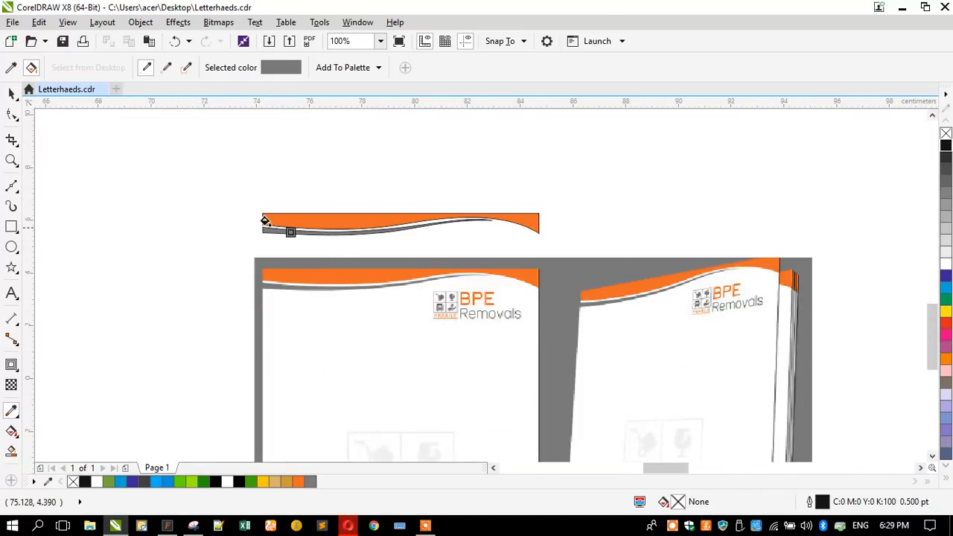
Step: Remove the outlines from both traced header shapes and group them
key("space")
left_click_drag(191, 186, 647, 268)
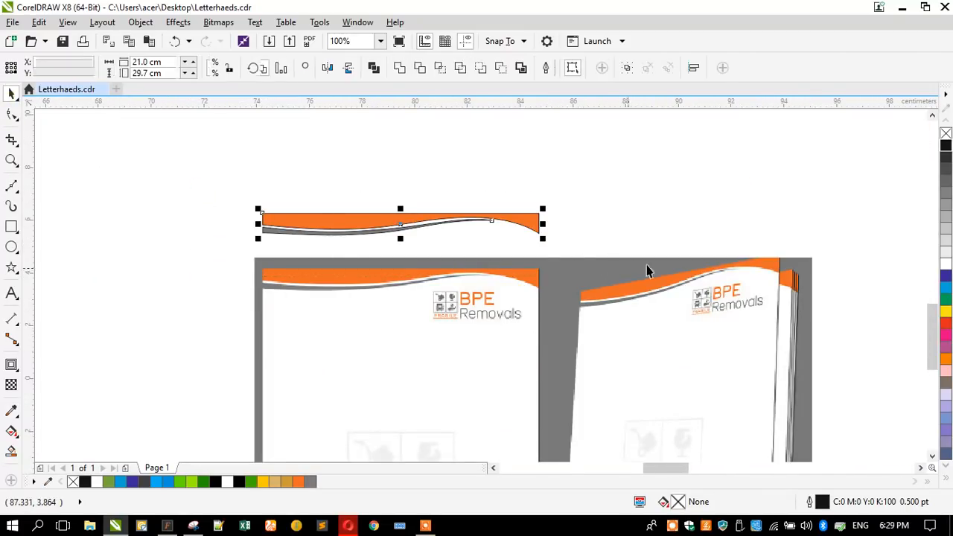
right_click(945, 137)
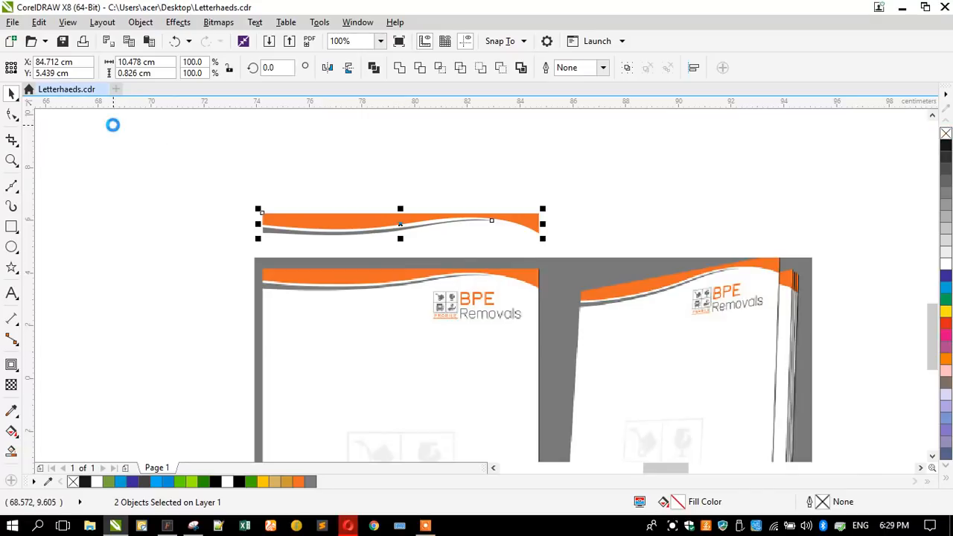
scroll(415, 166, "down", 3)
key("ctrl+g")
Step: Extract the contents of the PowerClip frame on the Golden Altima page without a watermark and delete its gold header and footer waves
scroll(218, 192, "up", 1)
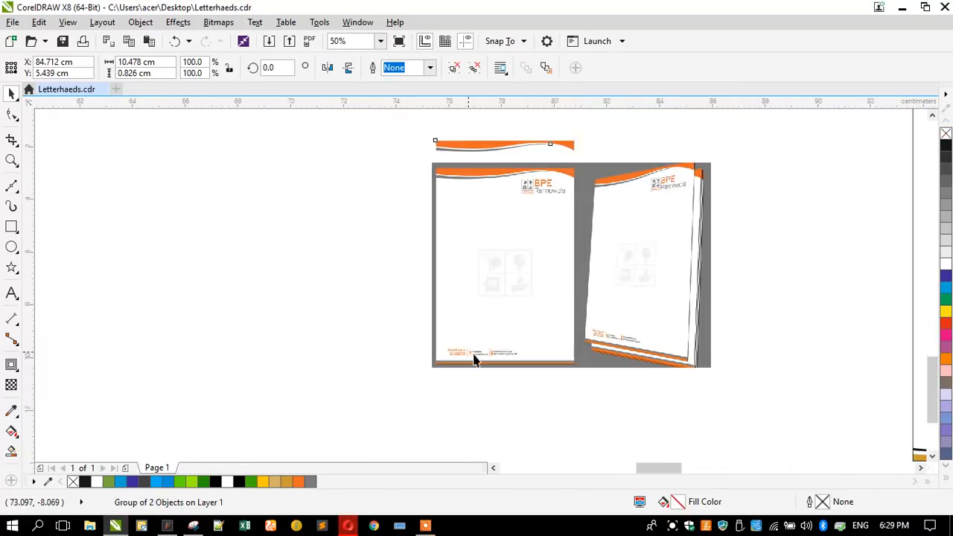
scroll(211, 347, "up", 3)
scroll(89, 360, "down", 4)
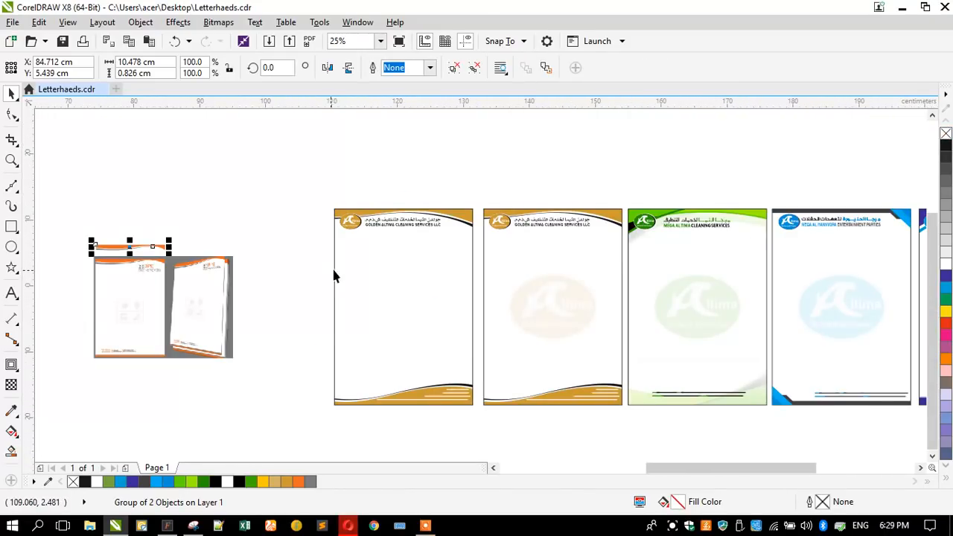
left_click_drag(325, 210, 474, 257)
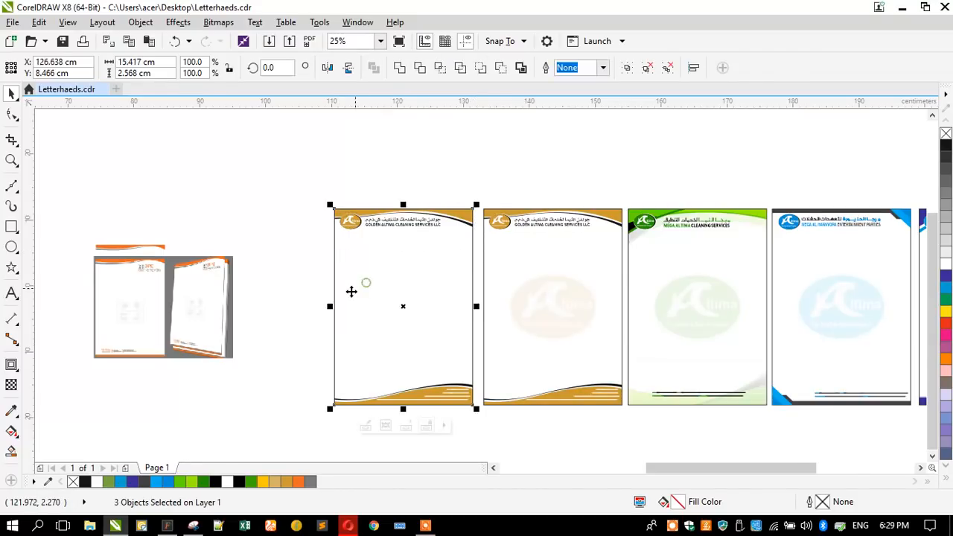
right_click(351, 291)
left_click(403, 112)
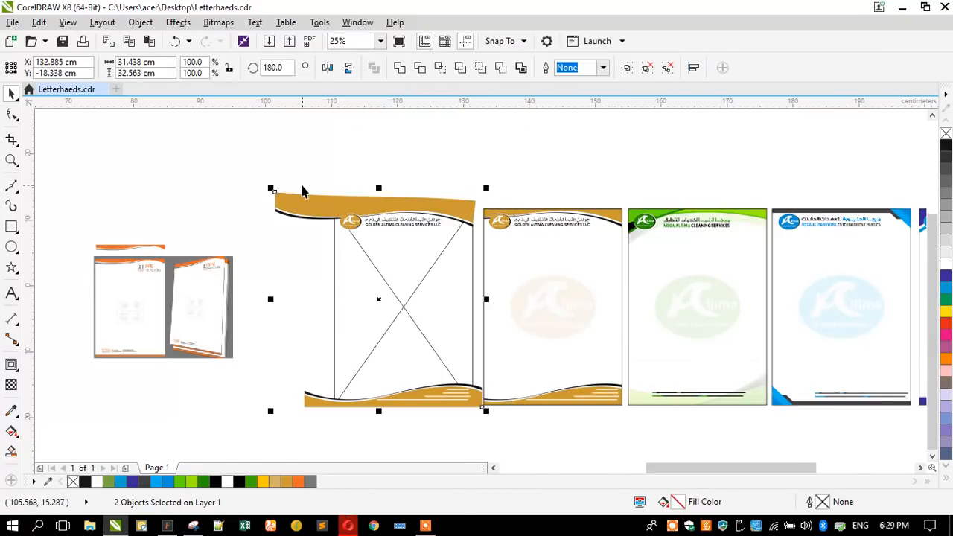
left_click(303, 194)
Step: Set the emptied page frame's type to None so it becomes a plain rectangle
right_click(347, 262)
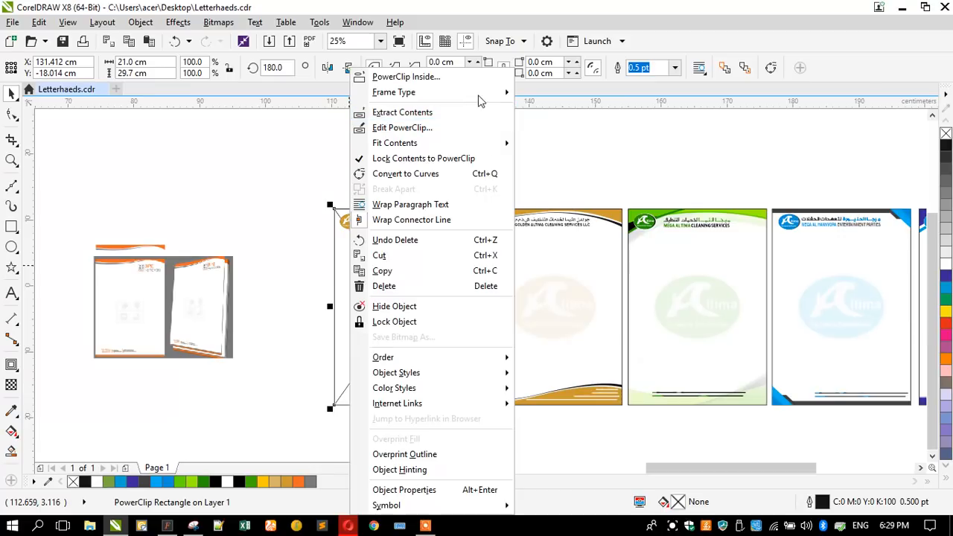
mouse_move(505, 97)
left_click(543, 129)
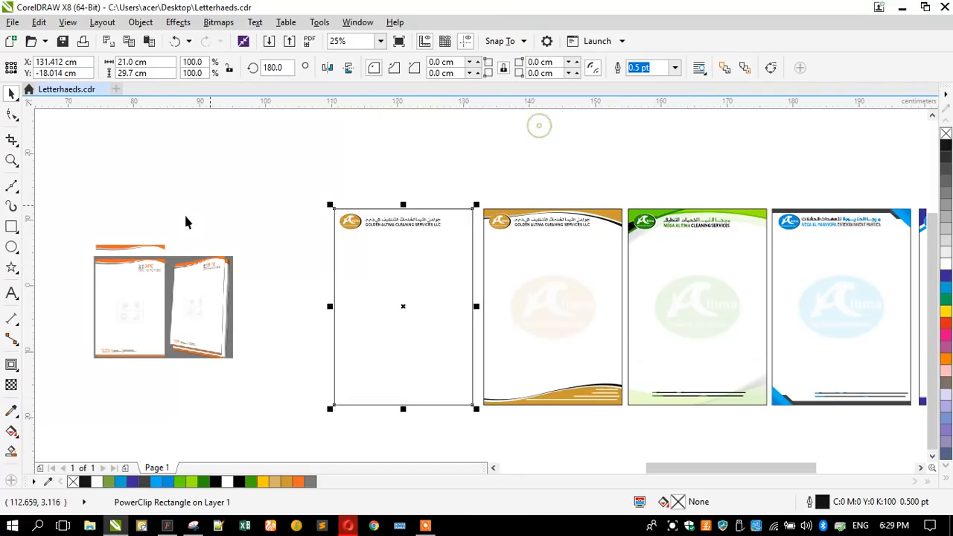
Step: Align the orange wave group to the blank page's top-left corner and enlarge it proportionally to the 21 cm page width
left_click(124, 247)
left_click(124, 249)
left_click(338, 269, "shift")
key("t")
key("l")
left_click(365, 211)
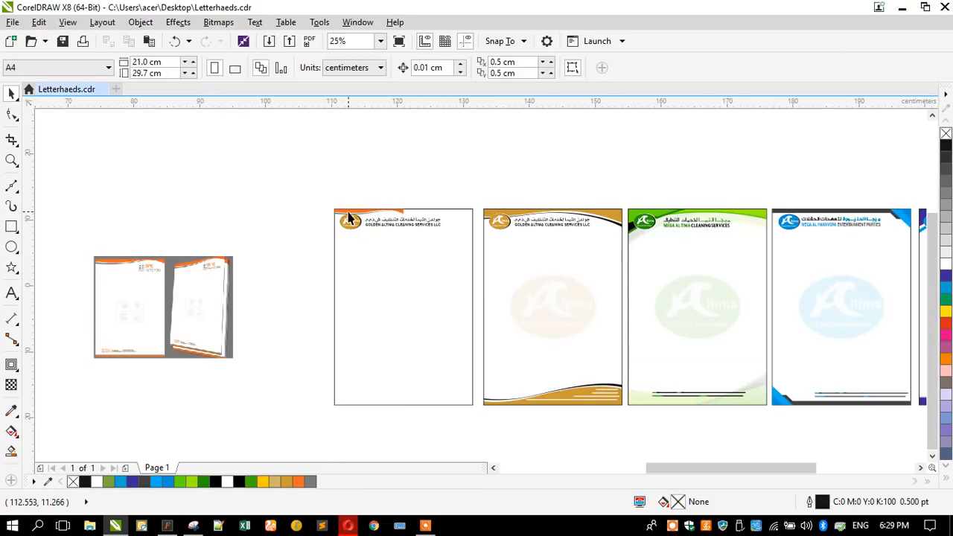
left_click_drag(407, 218, 474, 285)
scroll(369, 216, "up", 1)
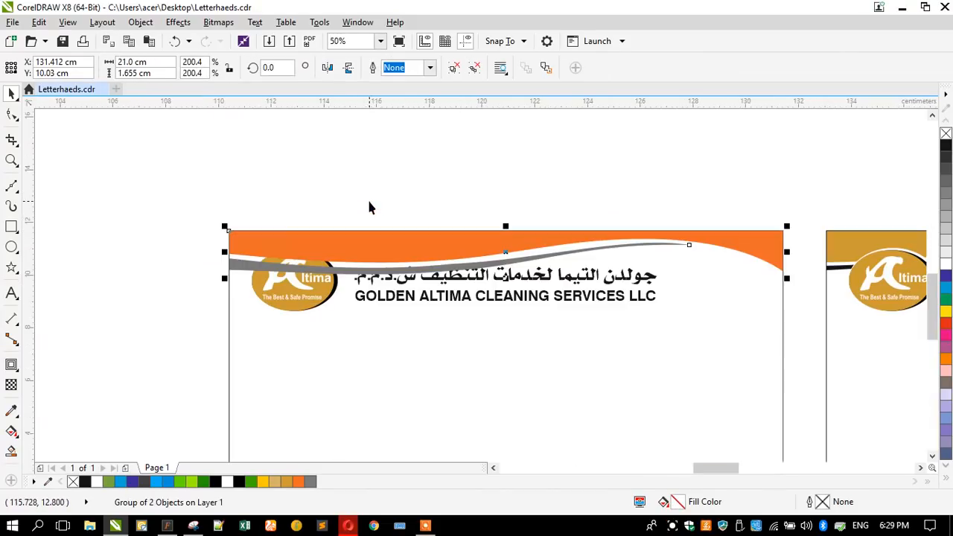
Step: Mirror the orange header wave group horizontally
left_click(323, 73)
key("ctrl+z")
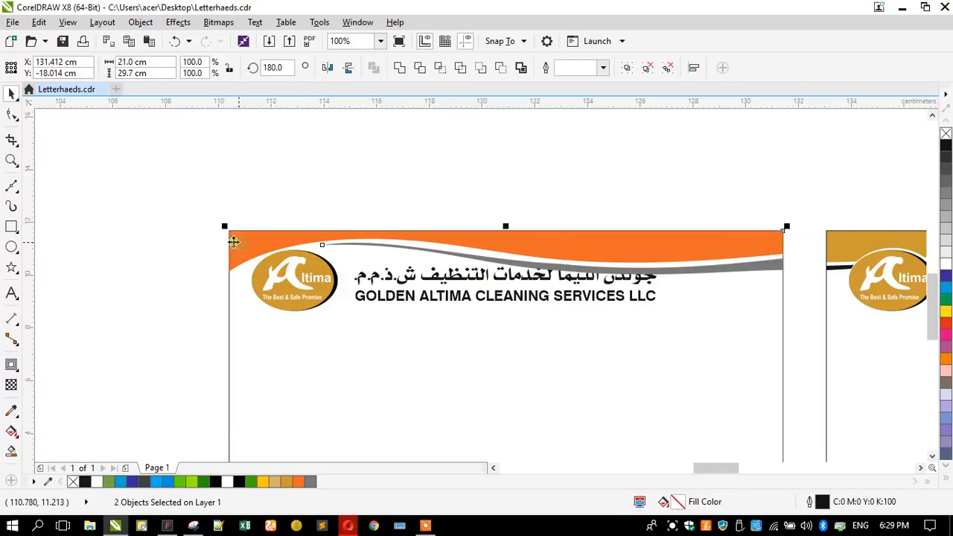
left_click(168, 244)
Step: Shift the logo and company name about 1 cm right, and offset both name lines further right and down, clear of the wave
left_click_drag(256, 257, 779, 436)
left_click_drag(506, 277, 533, 279)
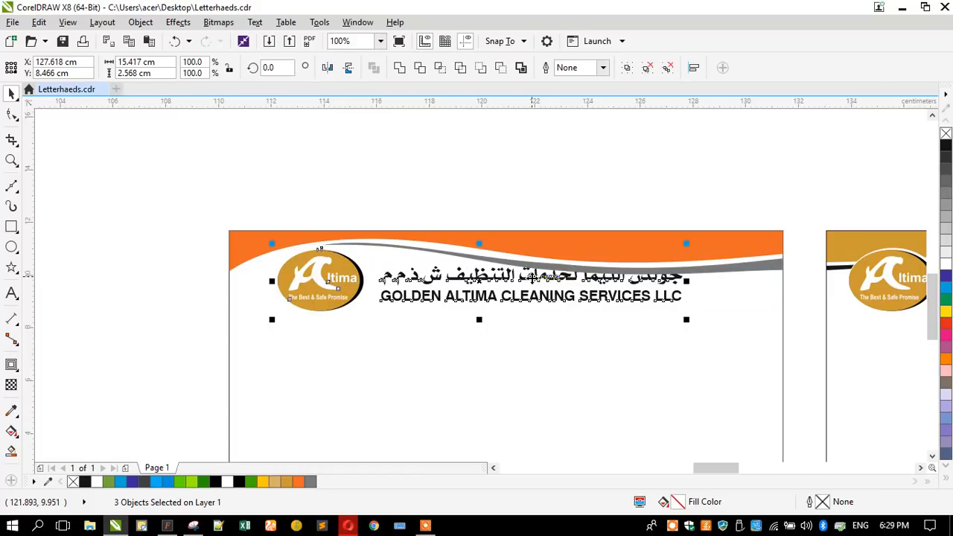
left_click(151, 280)
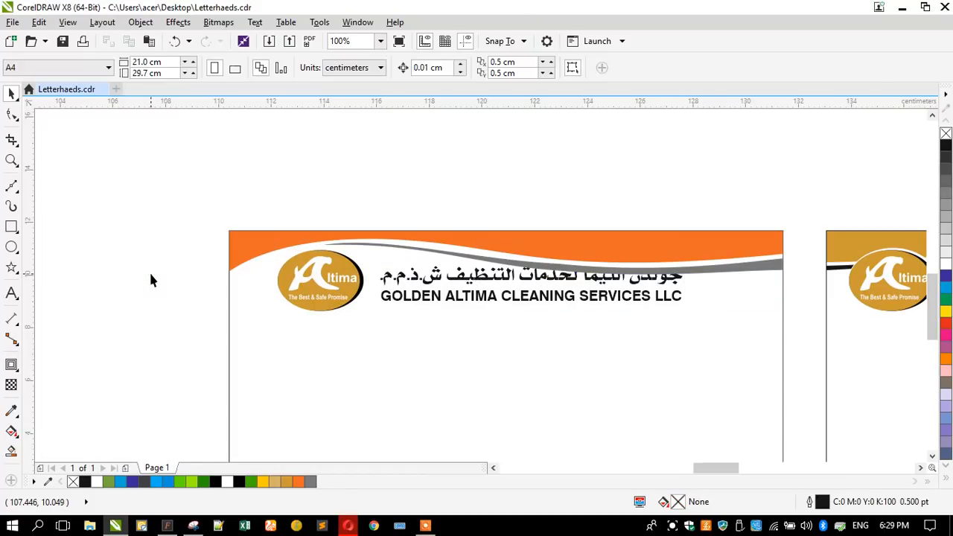
left_click(395, 296)
left_click(387, 274, "shift")
left_click_drag(387, 274, 404, 287)
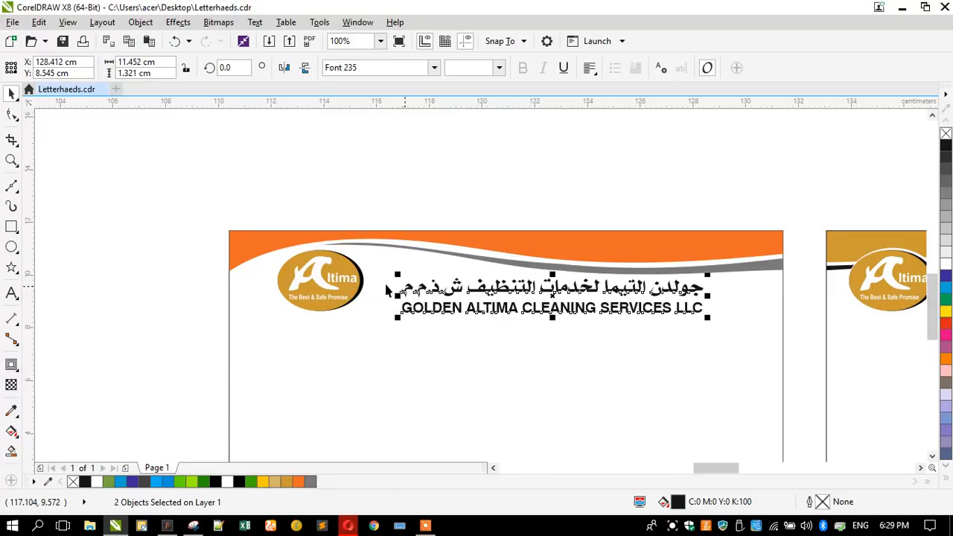
Step: Mirror the header wave group horizontally and centre it horizontally on the page frame
left_click(283, 250)
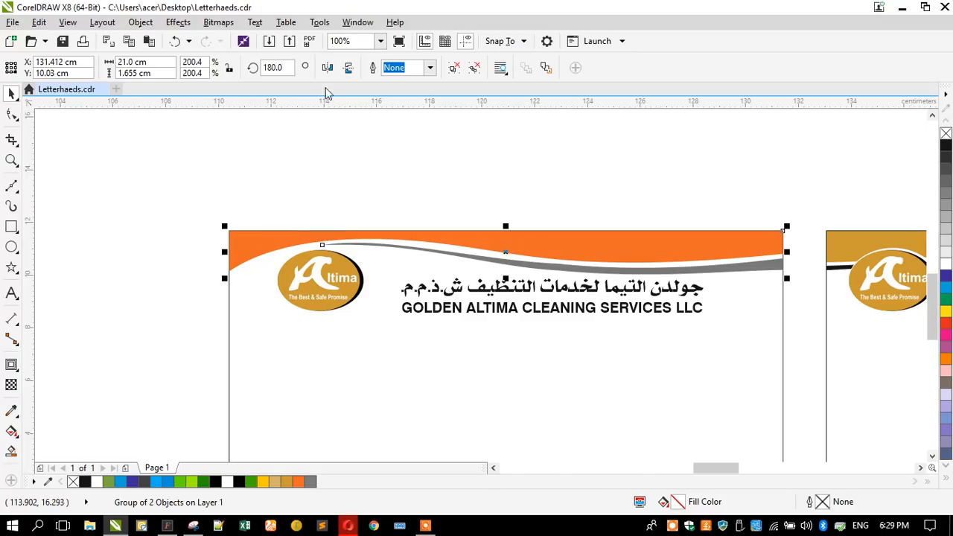
left_click(325, 67)
left_click(238, 335, "shift")
key("c")
Step: Move the Altima logo about 0.7 cm left beneath the header wave
left_click(157, 259)
left_click(347, 293)
left_click_drag(183, 187, 432, 355)
left_click_drag(322, 284, 303, 284)
left_click(204, 261)
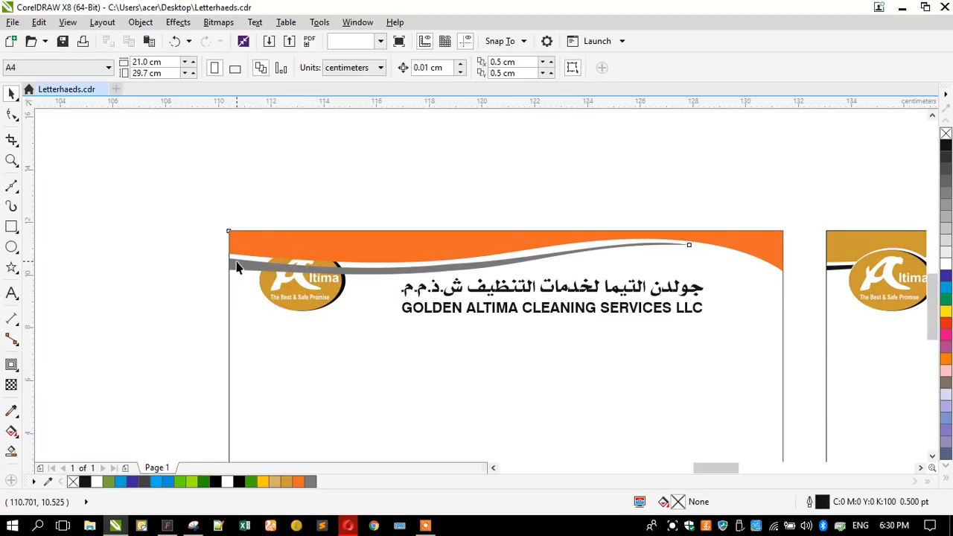
Step: Duplicate the header wave group below the company name and mirror the copy vertically and horizontally
left_click(237, 263)
scroll(237, 263, "down", 1)
left_click_drag(237, 263, 258, 356)
right_click(257, 356)
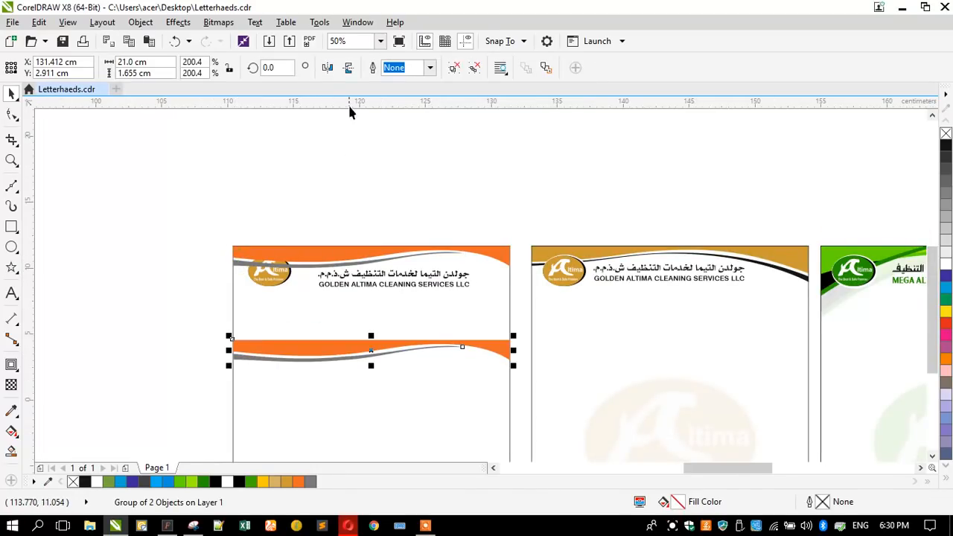
left_click(348, 68)
left_click(328, 68)
Step: Align the mirrored wave copy to the page frame's horizontal centre and bottom edge
scroll(324, 195, "down", 2)
left_click(305, 259, "shift")
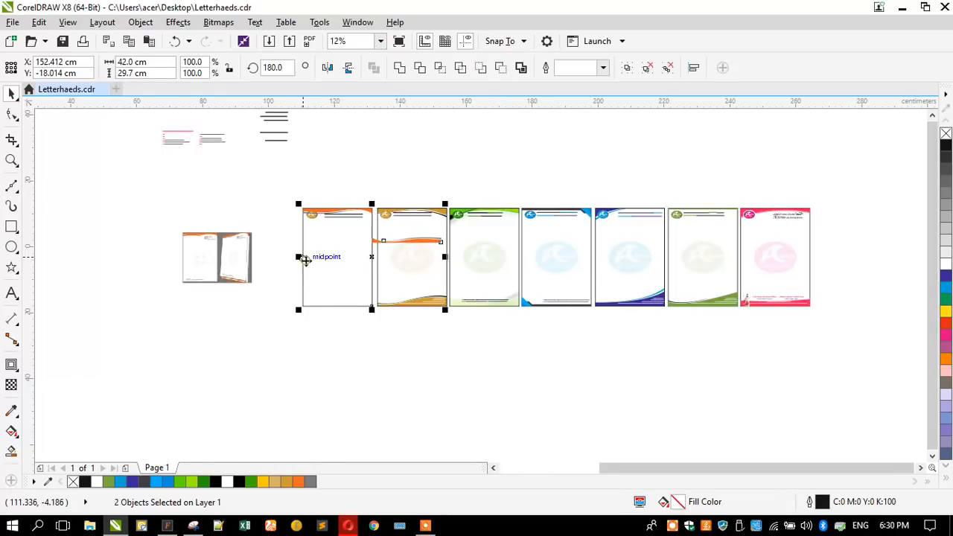
key("c")
key("b")
left_click(262, 314)
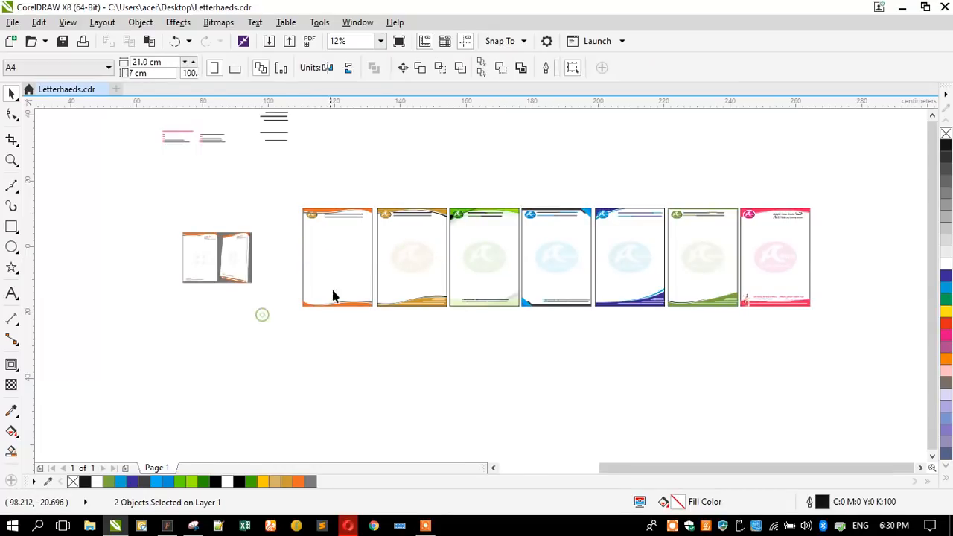
Step: Compare the orange footer wave with the gold letterhead's footer and delete the orange footer wave
scroll(348, 277, "up", 1)
scroll(345, 289, "up", 1)
left_click(334, 350)
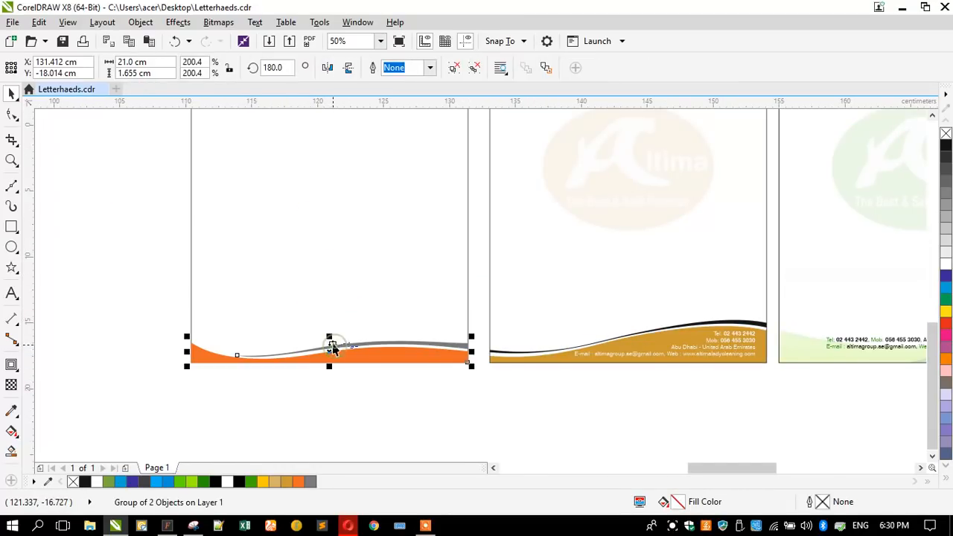
left_click(523, 365)
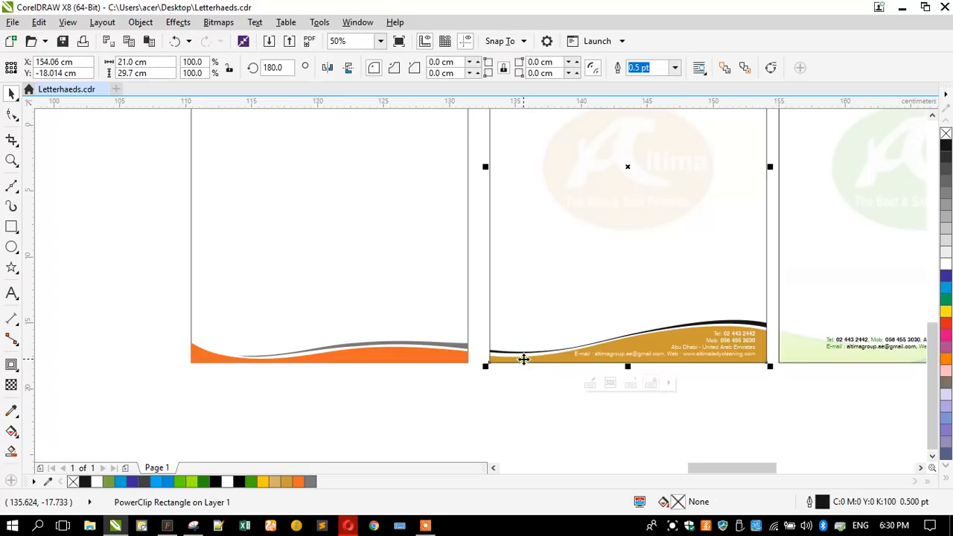
left_click(360, 393)
scroll(438, 394, "down", 1)
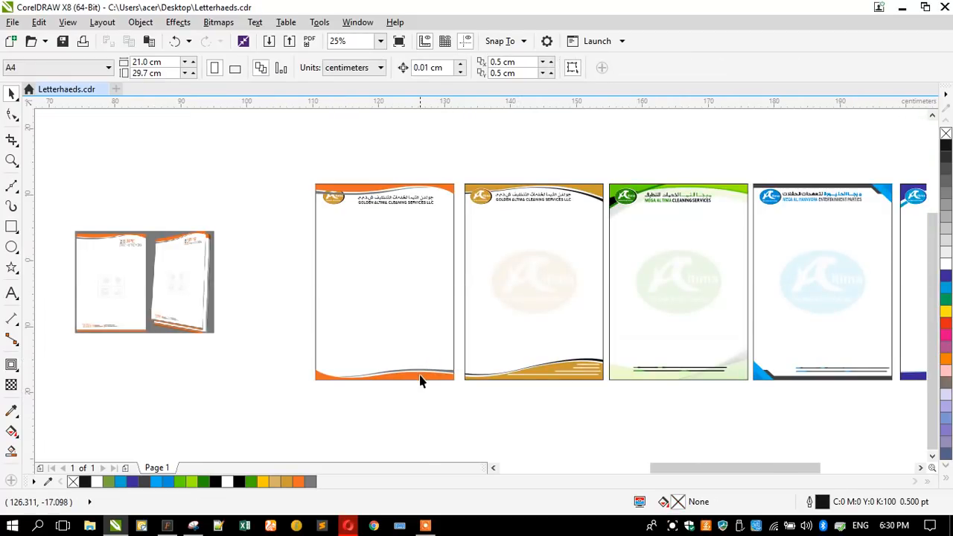
left_click(421, 378)
scroll(382, 335, "up", 1)
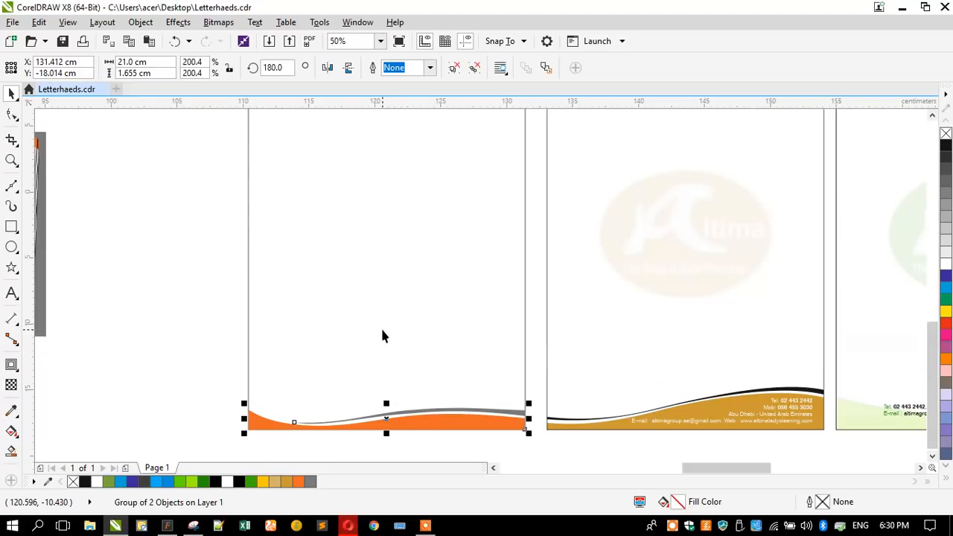
scroll(393, 351, "down", 1)
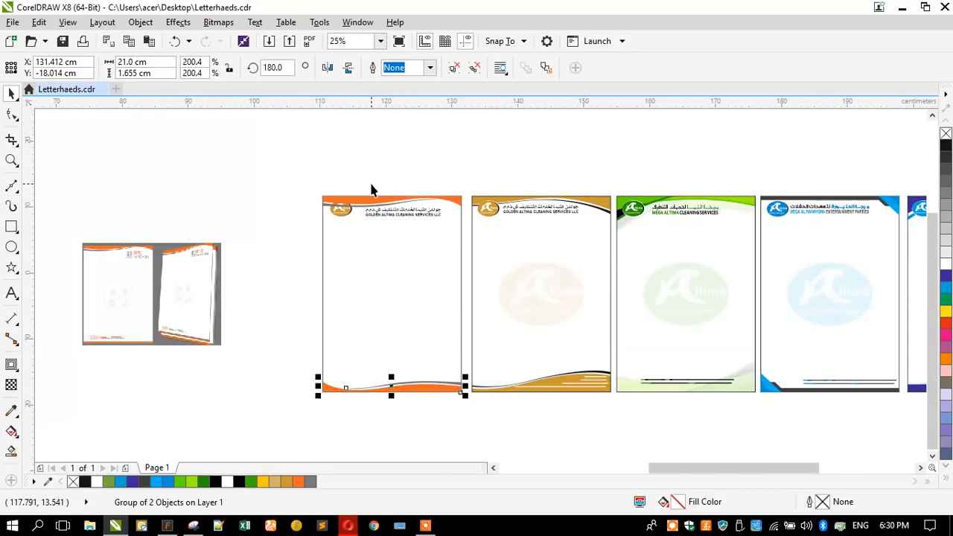
scroll(389, 395, "up", 1)
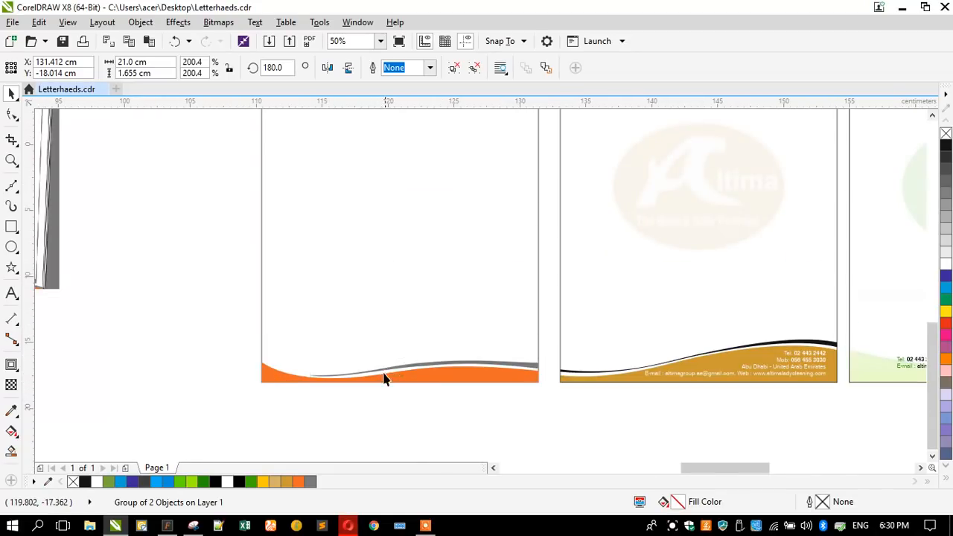
key("Delete")
Step: Duplicate the page frame and shrink the copy downward into a footer strip about 2.3 cm high
scroll(325, 355, "down", 1)
left_click(379, 381)
left_click_drag(388, 176, 403, 361)
Step: Copy the contact lines from the green letterhead onto the footer strip and centre them horizontally on the page
left_click_drag(660, 365, 504, 370)
key("ctrl+z")
left_click_drag(660, 372, 365, 370)
right_click(365, 370)
left_click(344, 334, "shift")
key("c")
left_click(270, 394)
Step: Fill the footer strip with the sampled orange from the document palette
scroll(351, 370, "up", 1)
left_click(348, 367)
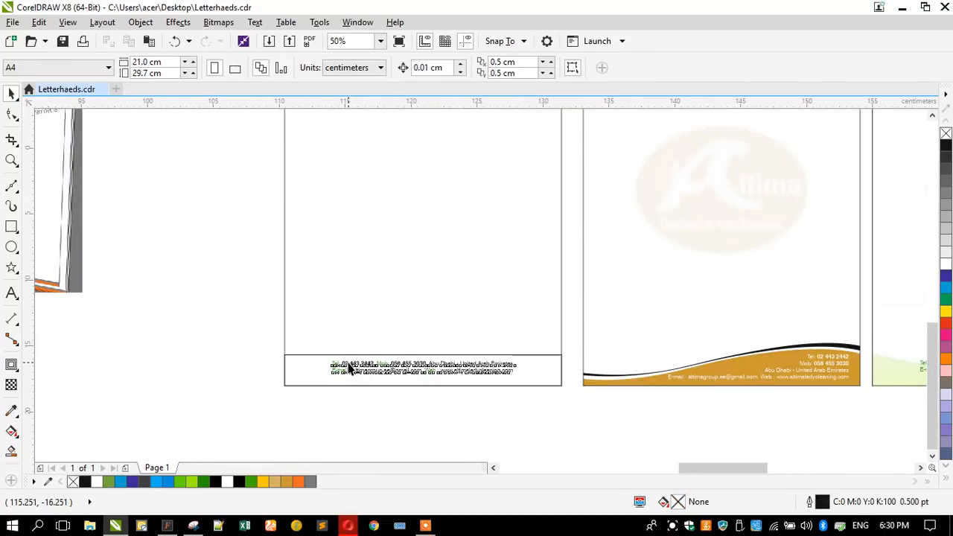
left_click(311, 378)
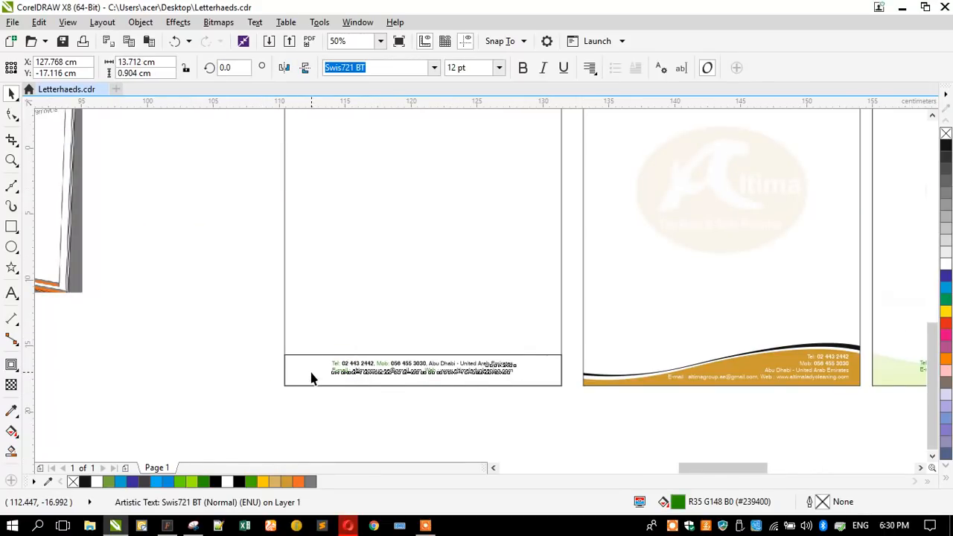
left_click(297, 481)
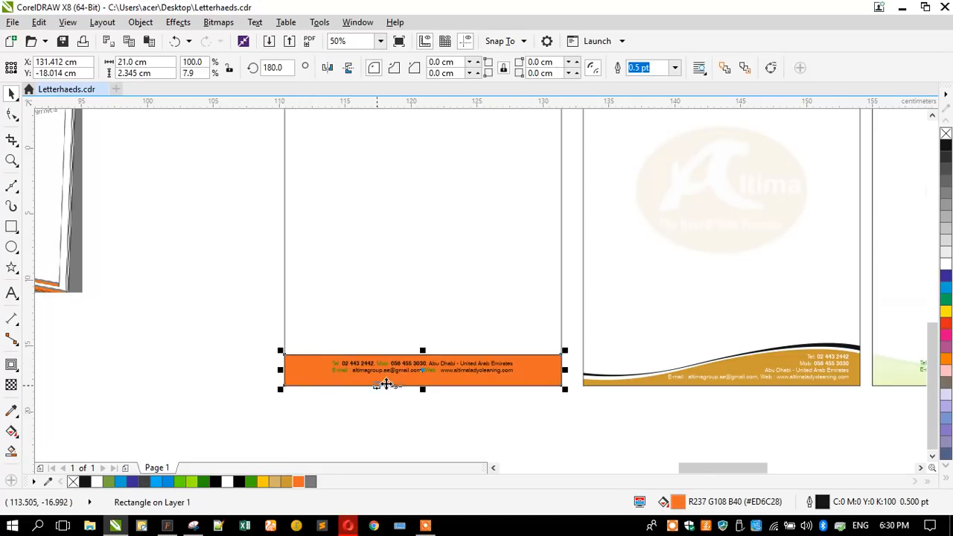
Step: Reduce the orange footer strip's height to about 1.7 cm and recolour its contact lines white
scroll(385, 384, "up", 2)
scroll(442, 336, "down", 1)
left_click_drag(457, 307, 432, 351)
left_click(877, 257)
left_click(481, 253, "shift")
left_click(123, 336)
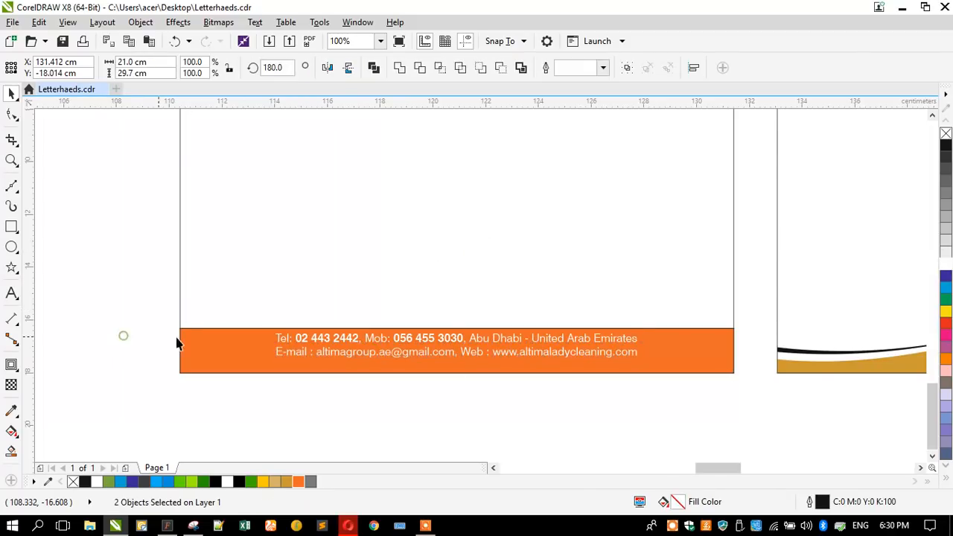
Step: Remove the footer strip's outline and duplicate it as a thin line about 0.02 cm high along its upper edge
left_click(204, 340)
right_click(946, 133)
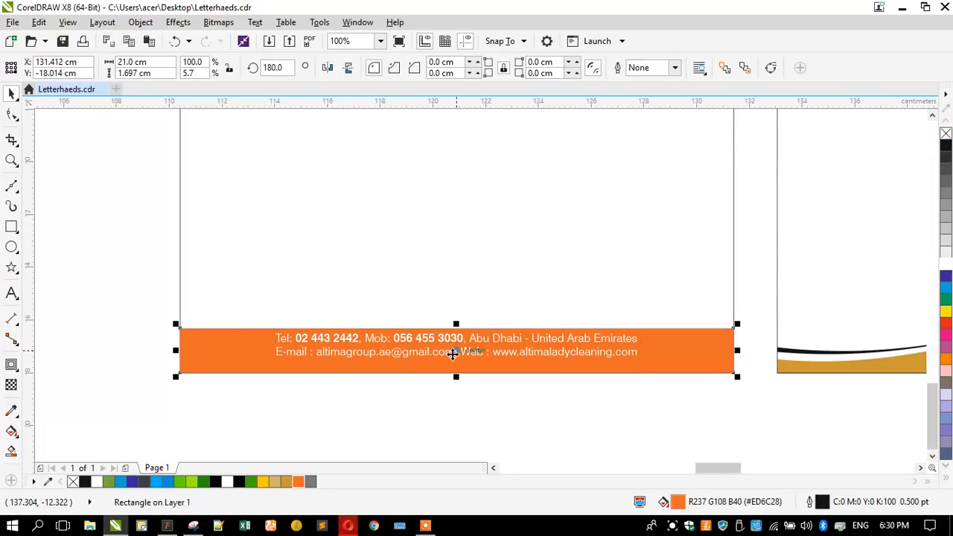
left_click_drag(454, 365, 427, 329)
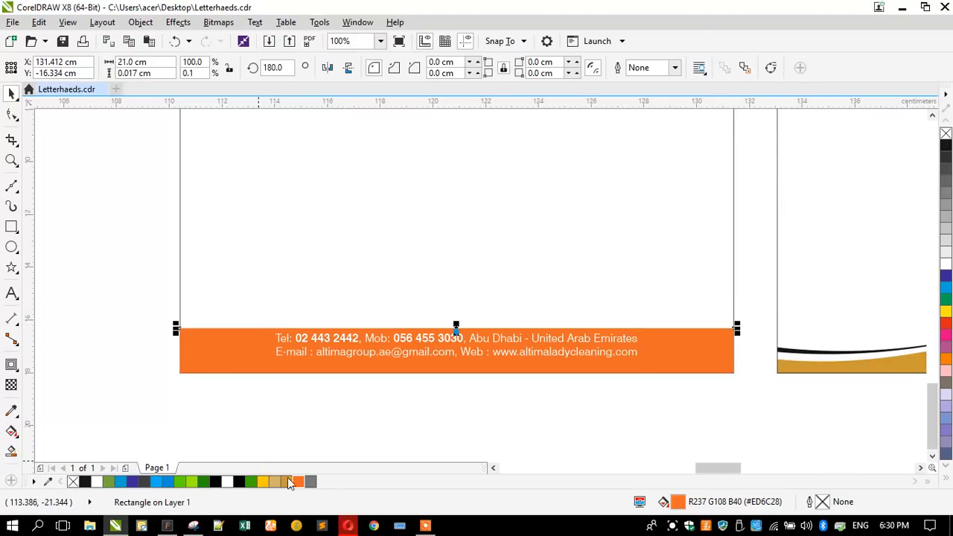
Step: Fill the thin footer line with the document palette's grey, make it about 0.1 cm high and raise it just above the orange strip
left_click(311, 481)
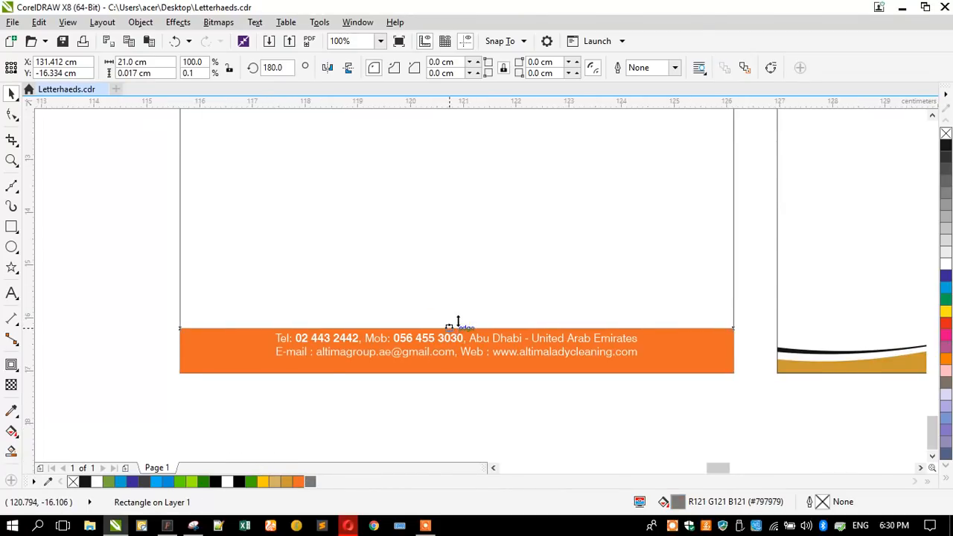
scroll(456, 340, "up", 2)
left_click_drag(450, 345, 450, 322)
scroll(427, 311, "down", 1)
key("Up")
key("Up")
key("Up")
key("Up")
key("Up")
key("Up")
scroll(417, 310, "up", 2)
left_click_drag(414, 301, 408, 318)
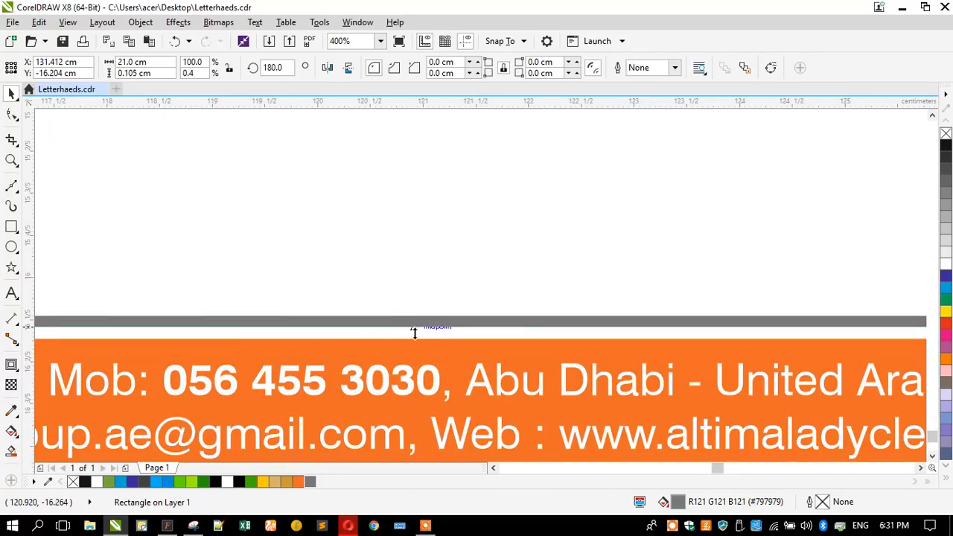
Step: Try to thicken the grey footer line to about 0.15 cm
scroll(413, 331, "up", 1)
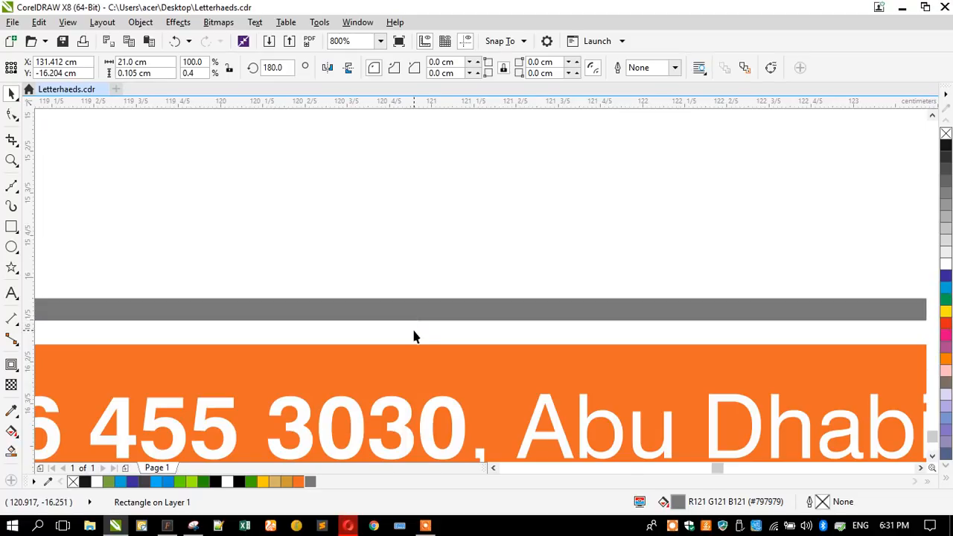
left_click_drag(414, 325, 410, 336)
scroll(410, 335, "down", 3)
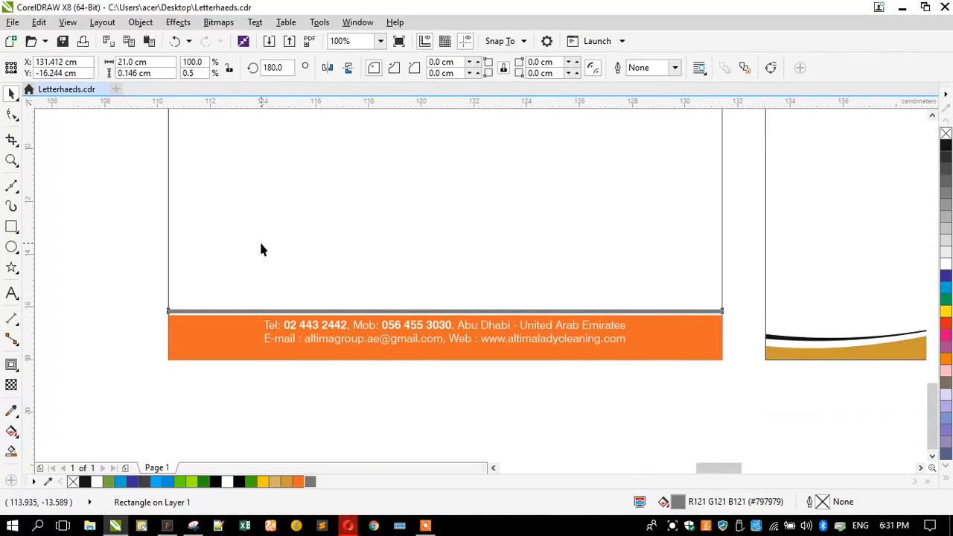
left_click(198, 295)
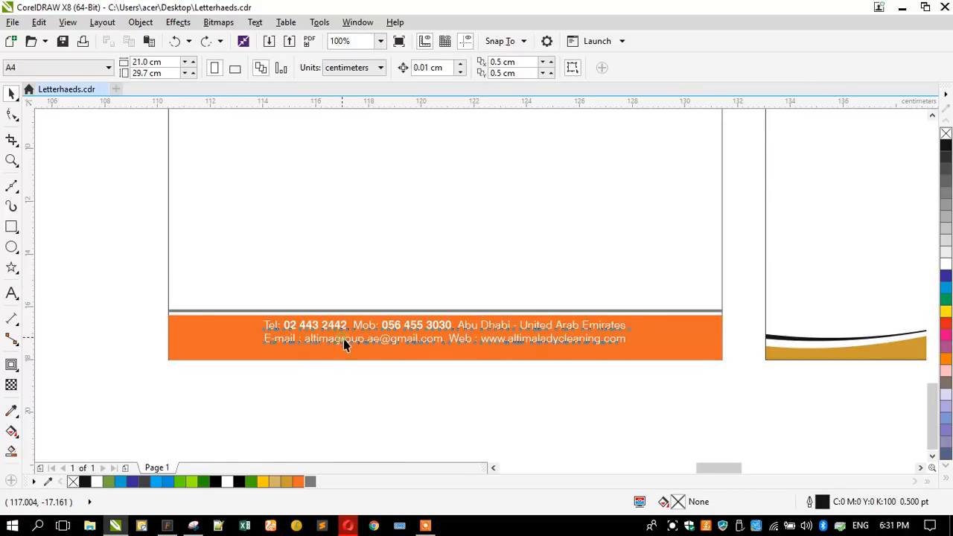
Step: Examine the footer contact lines and the overall layout of the orange letterhead beside its neighbours
scroll(344, 339, "up", 1)
left_click(447, 325)
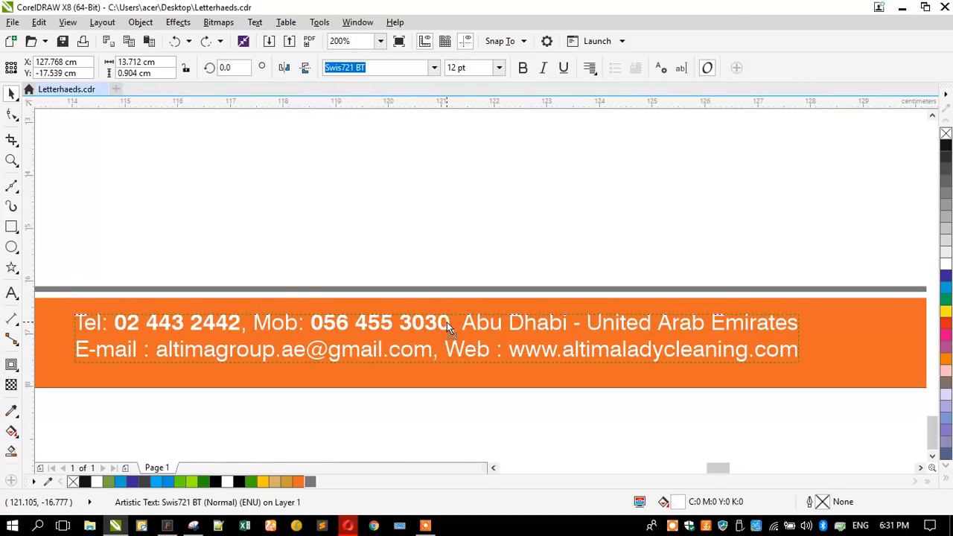
scroll(447, 335, "down", 2)
left_click(396, 378)
left_click(361, 286)
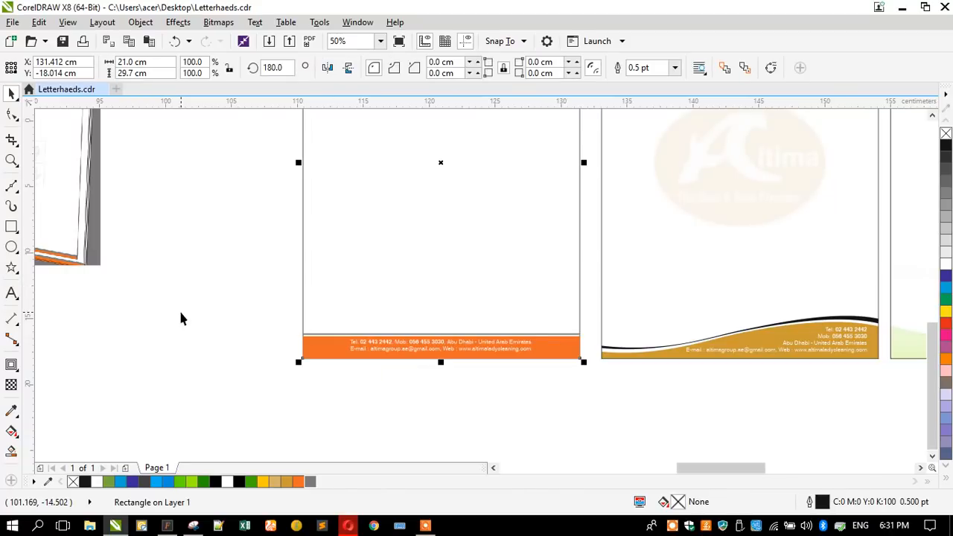
scroll(181, 319, "down", 1)
left_click(266, 352)
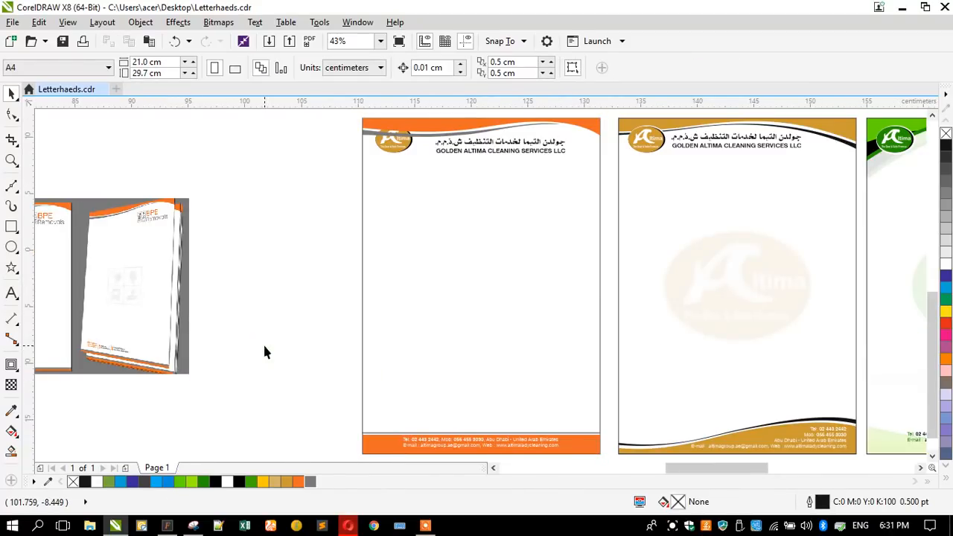
left_click_drag(326, 222, 583, 132)
left_click(325, 180)
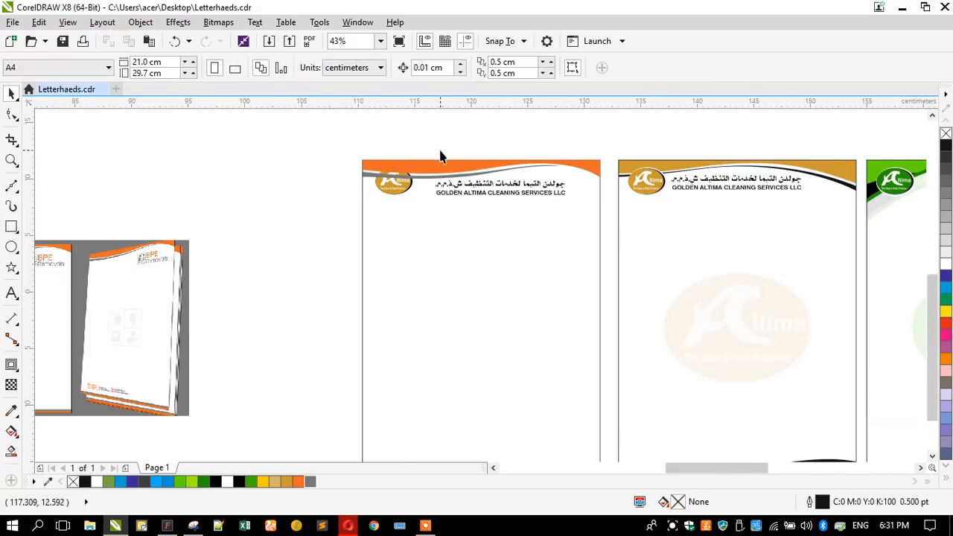
Step: Delete the grey wave curve below the orange header wave
scroll(440, 153, "up", 2)
left_click(310, 196)
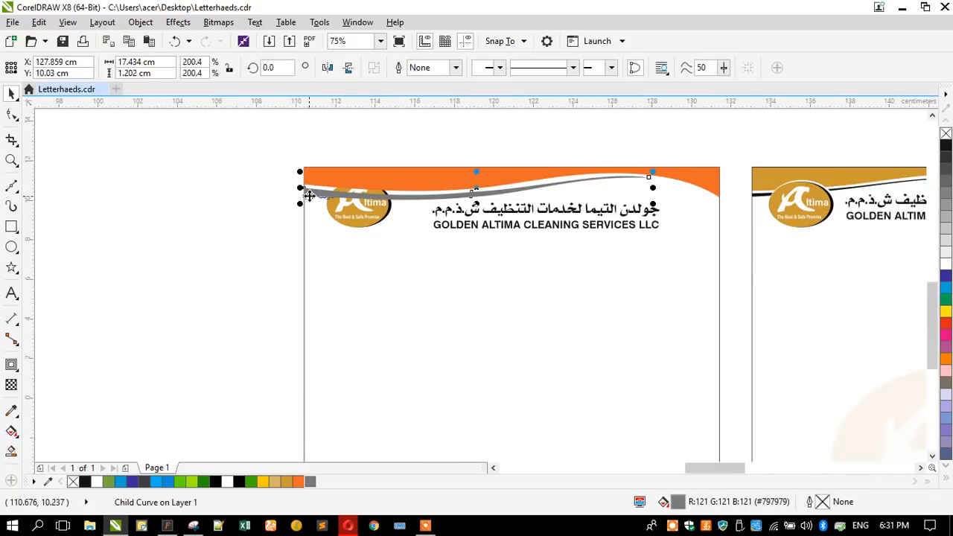
key("Delete")
left_click(340, 204)
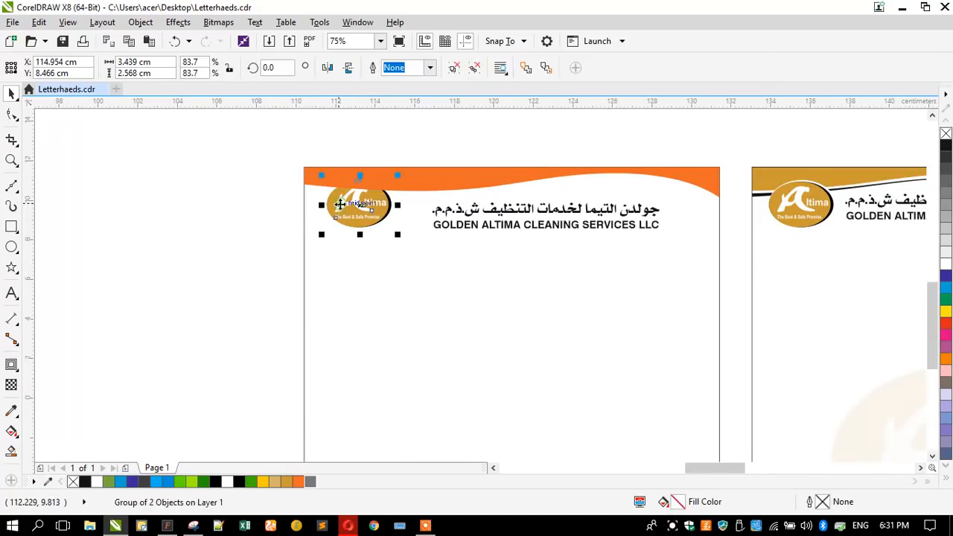
left_click(277, 213)
Step: Fill the logo's gold oval with the document palette's orange
scroll(411, 176, "up", 2)
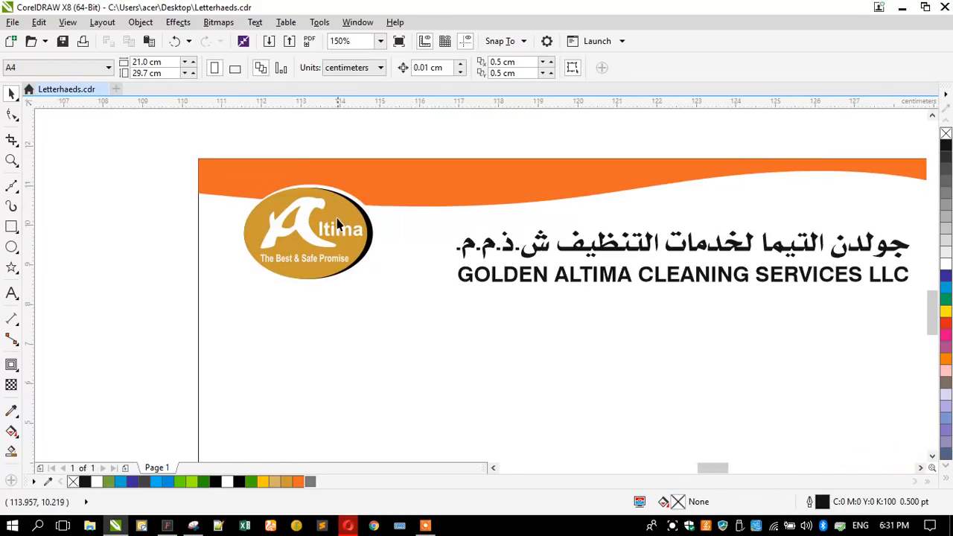
left_click(336, 213, "ctrl")
left_click(336, 213, "ctrl")
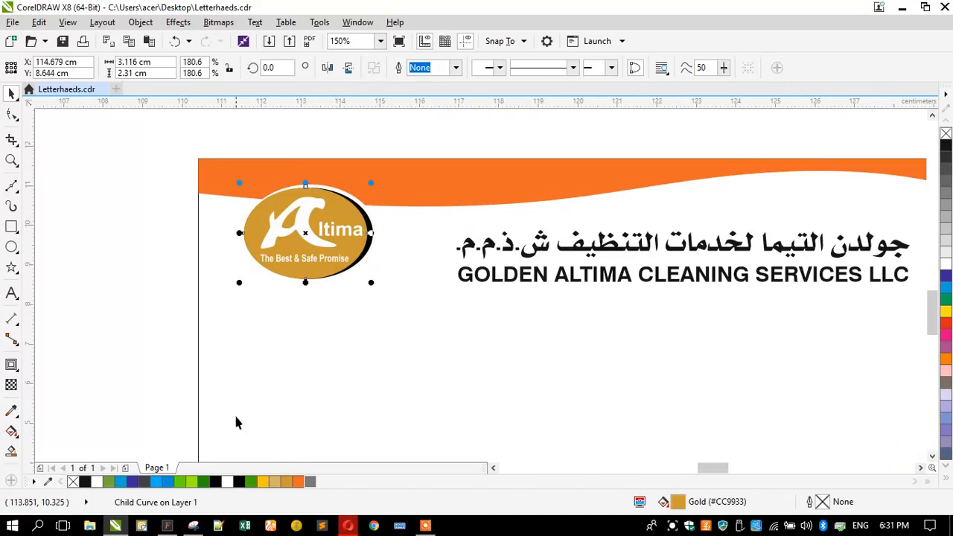
left_click(296, 482)
left_click(385, 261)
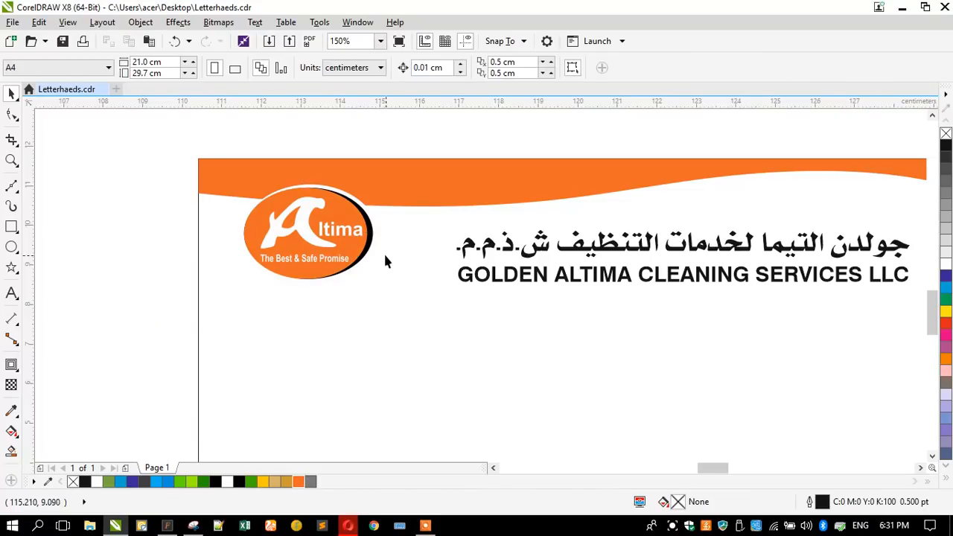
Step: Move both company name lines about 1.2 cm left and 0.3 cm up, and shift the logo about 0.3 cm left
left_click(464, 251)
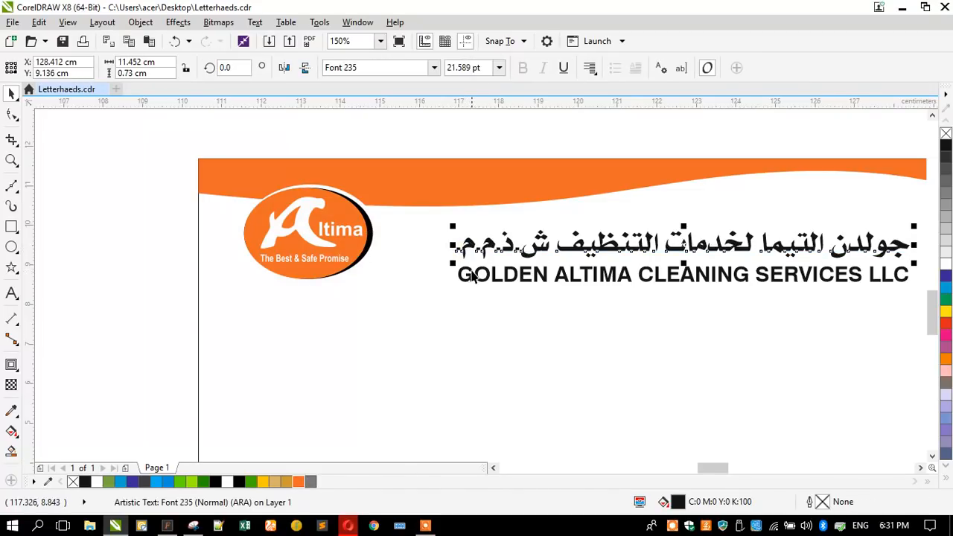
left_click(470, 274, "shift")
left_click_drag(459, 270, 426, 266)
left_click(288, 250)
left_click_drag(325, 239, 312, 239)
Step: Centre the Arabic and English company name lines horizontally on the letterhead page
left_click(437, 272)
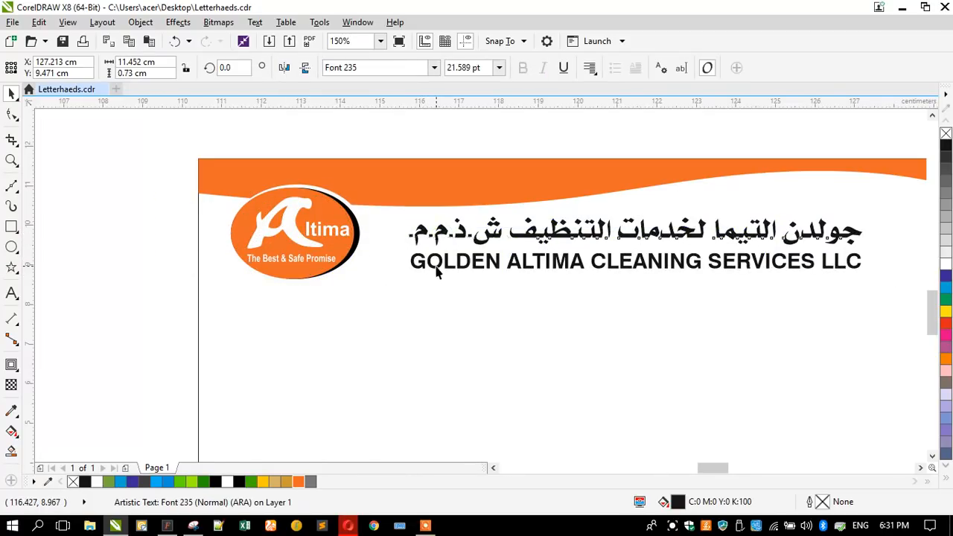
left_click(437, 273, "shift")
left_click(359, 303, "shift")
key("c")
left_click(160, 274)
Step: Recolour the thin line above the orange footer strip black
scroll(408, 231, "down", 2)
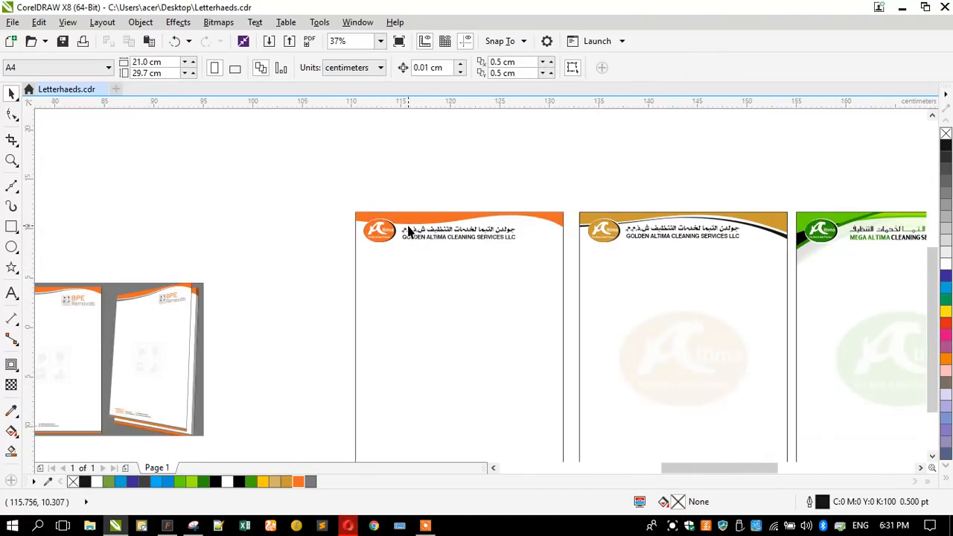
scroll(409, 231, "down", 1)
scroll(389, 379, "up", 3)
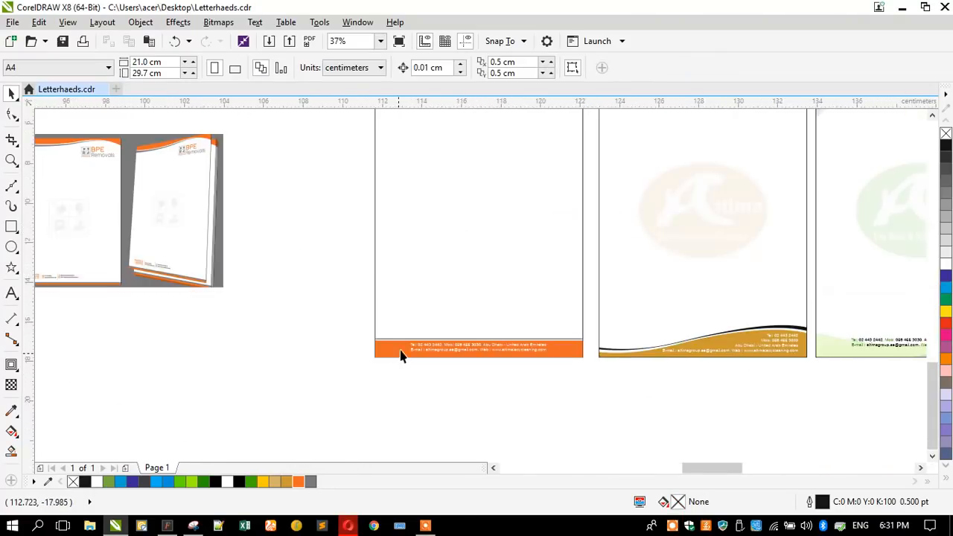
left_click(373, 321)
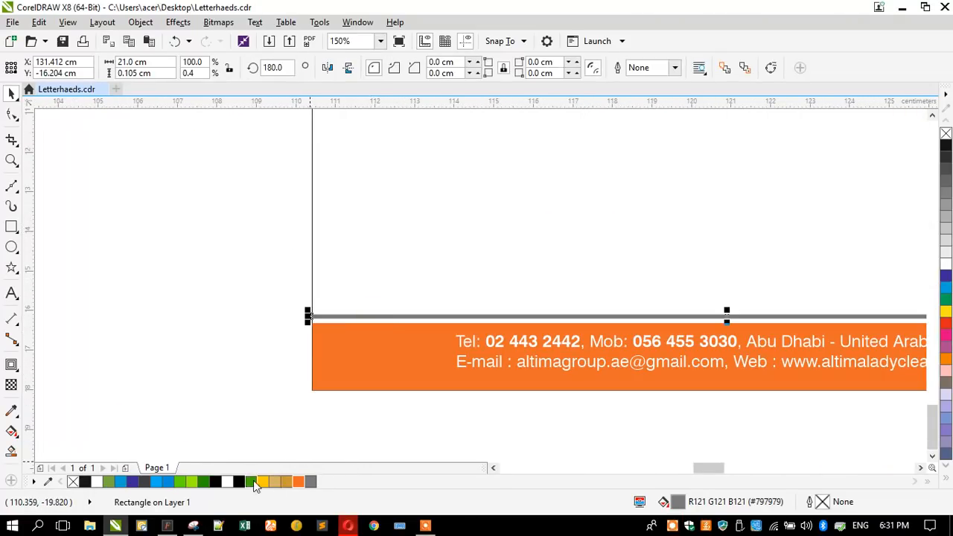
left_click(946, 148)
left_click(270, 269)
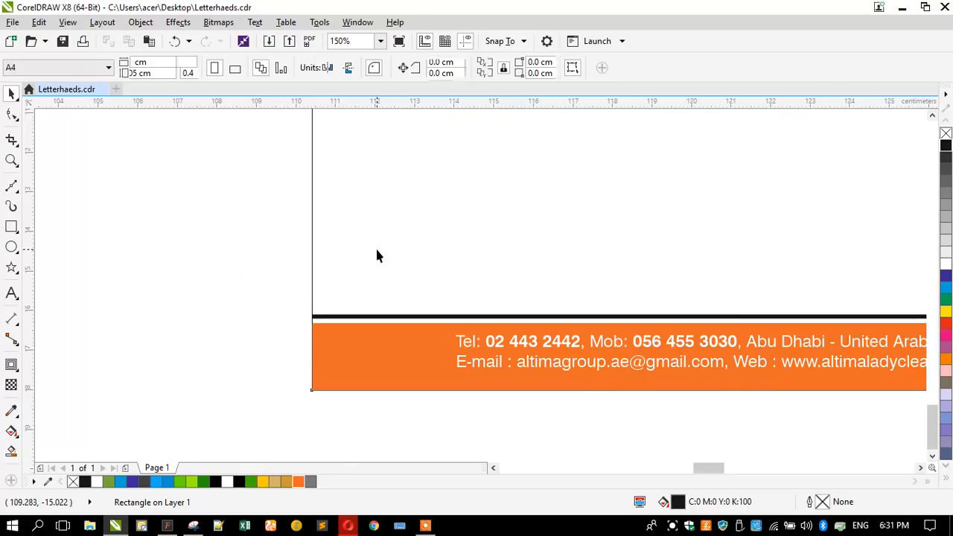
left_click(377, 249)
key("shift+F2")
left_click(342, 242)
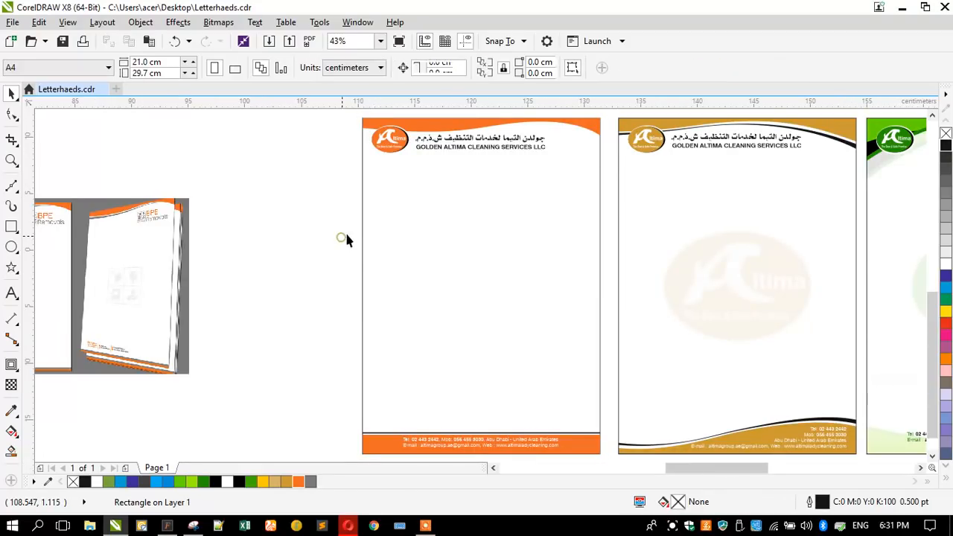
Step: Mirror the orange header wave horizontally and centre it on the letterhead page
scroll(501, 187, "up", 2)
scroll(467, 221, "down", 1)
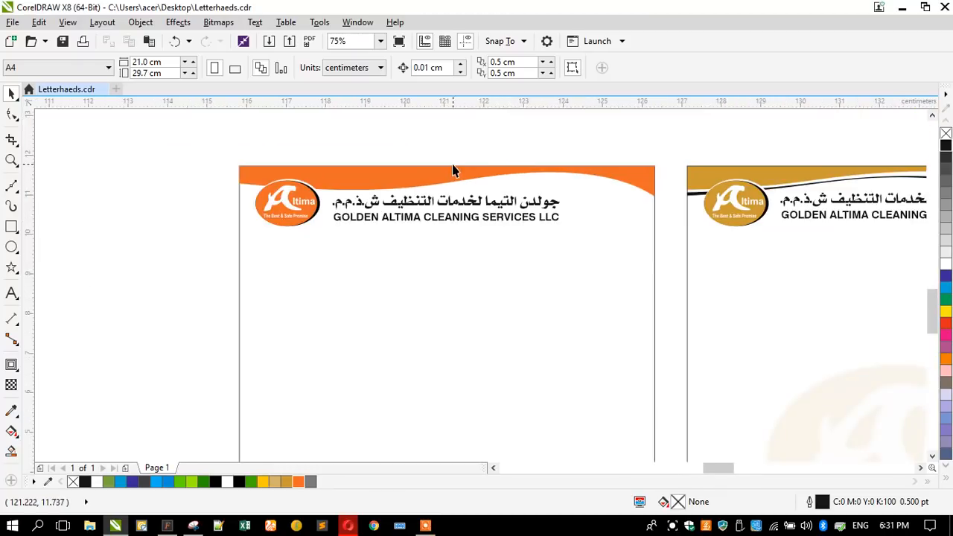
scroll(391, 189, "up", 1)
left_click(391, 188)
scroll(384, 133, "down", 1)
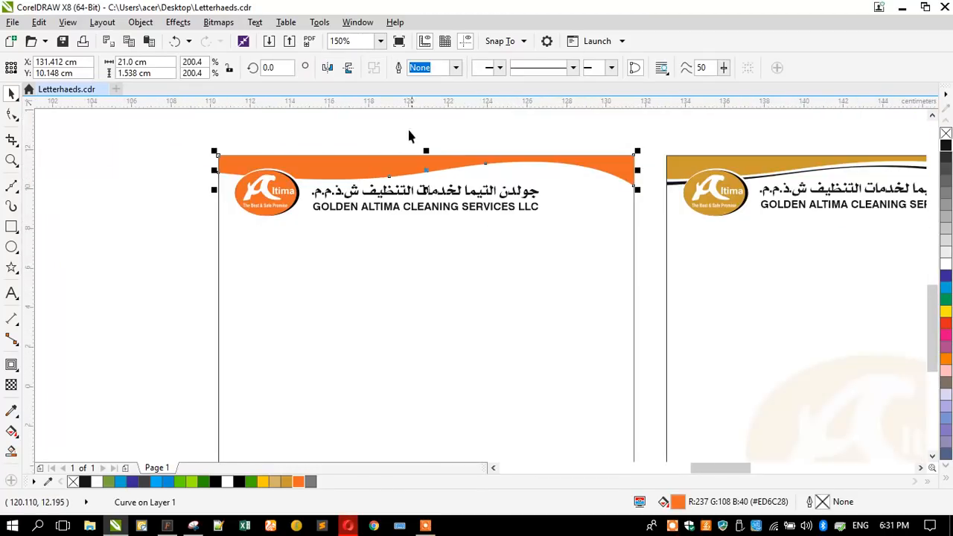
left_click(328, 69)
left_click(297, 276, "shift")
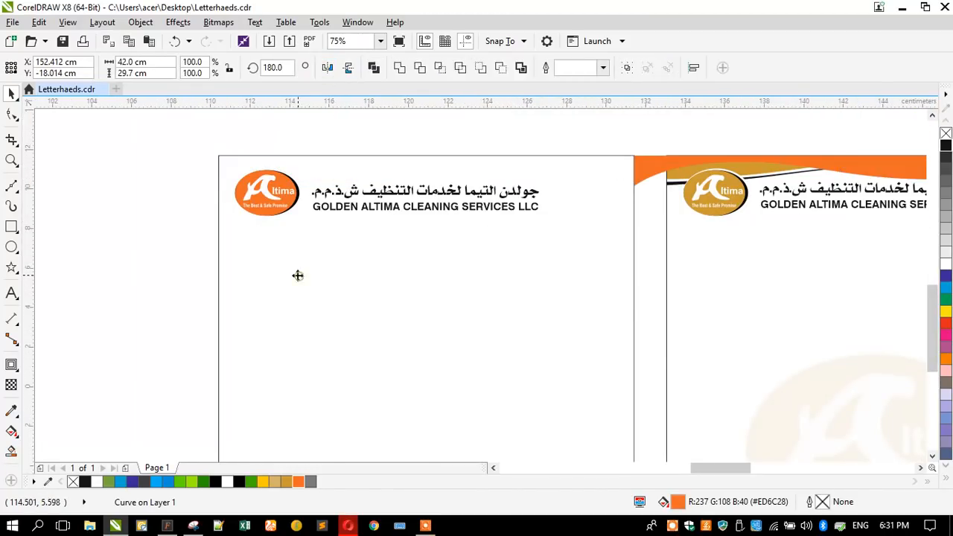
key("c")
left_click(155, 230)
Step: Group the logo with both company name lines and centre the group horizontally on the page
left_click_drag(171, 149, 551, 224)
left_click_drag(469, 202, 506, 198)
left_click(261, 318, "shift")
left_click(182, 295)
Step: Delete the BPE Removals reference mockup image beside the letterheads
scroll(425, 221, "down", 4)
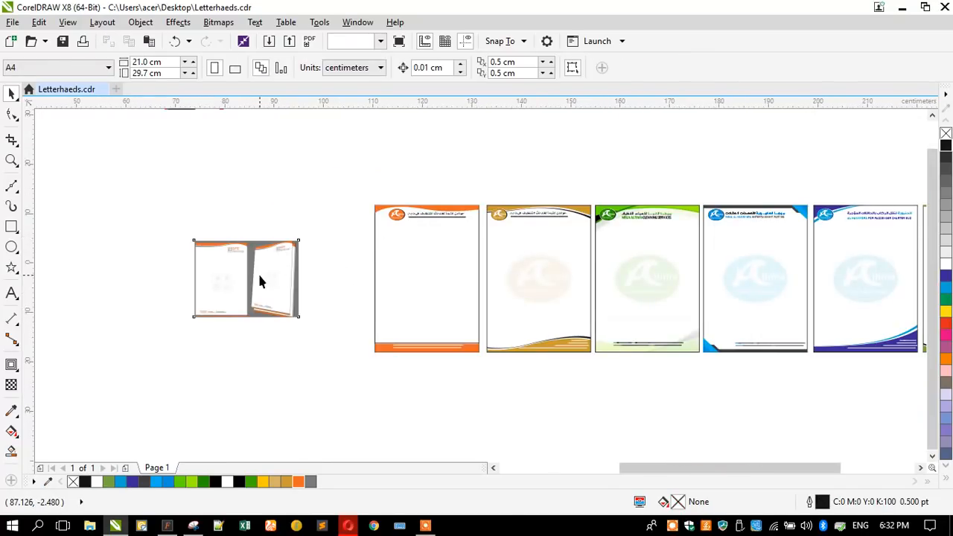
left_click(261, 281)
key("Delete")
Step: Copy the line "فرونت لاين لخدمات التنظيف" from the Arabic company name list and remove it there
scroll(263, 281, "down", 2)
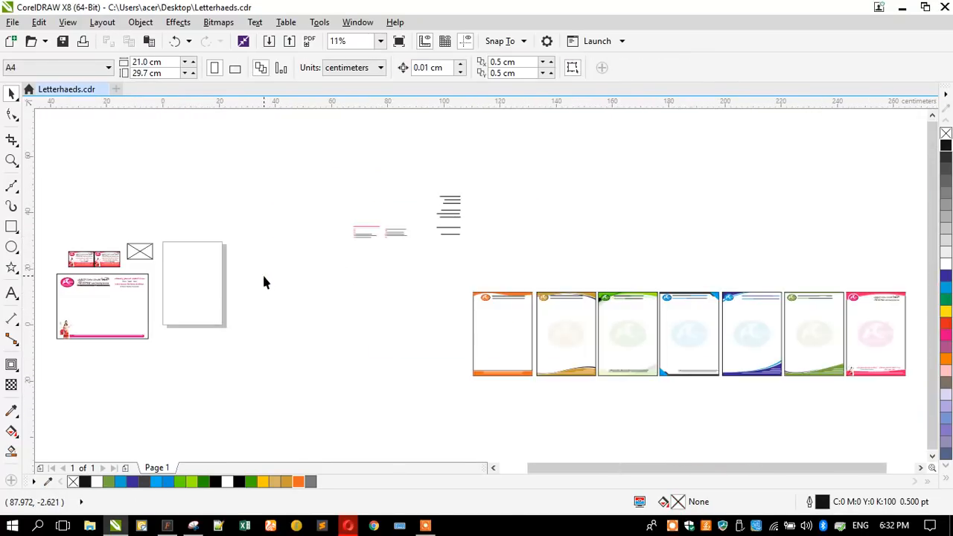
scroll(451, 201, "up", 3)
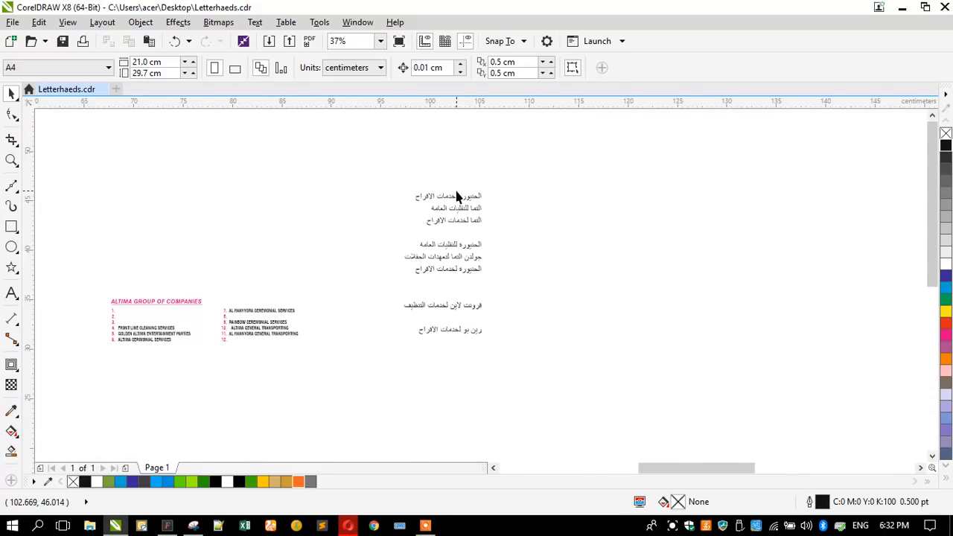
left_click(446, 308)
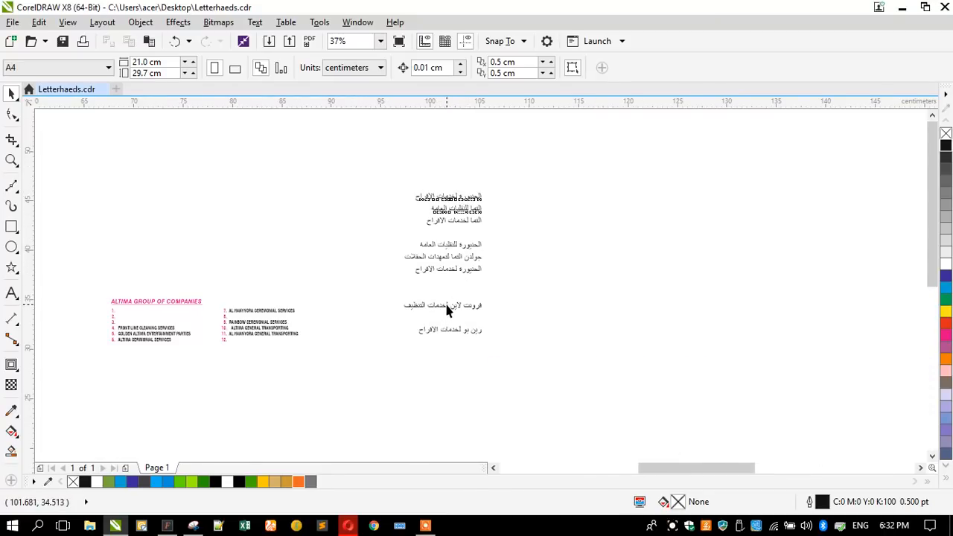
scroll(433, 307, "up", 4)
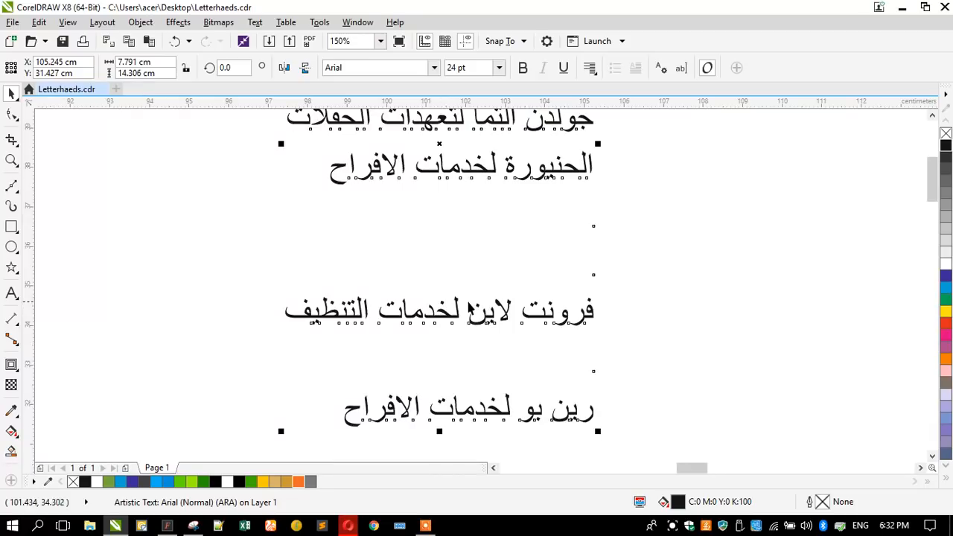
double_click(441, 311)
left_click_drag(288, 311, 631, 300)
key("ctrl+c")
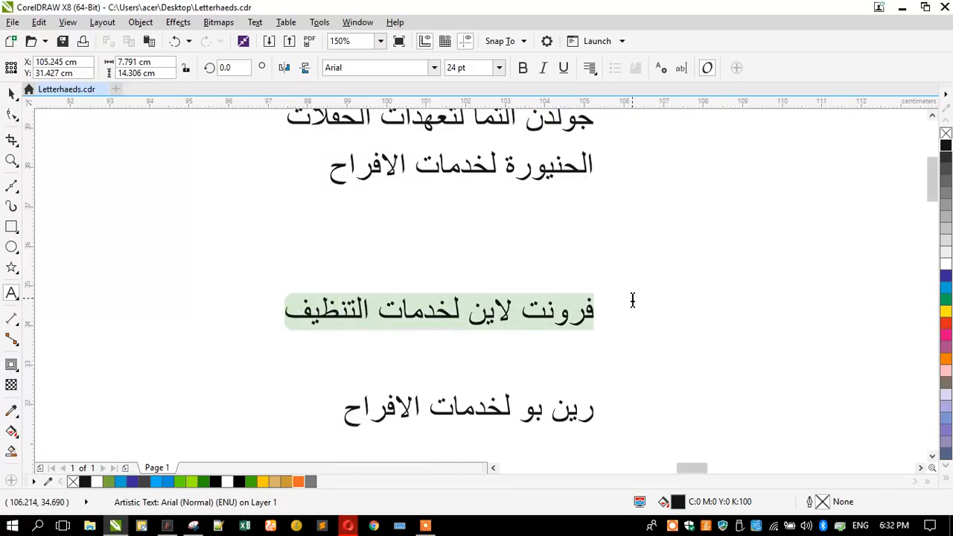
key("Delete")
Step: Paste the copied Arabic company name after التنظيف in the orange letterhead's Arabic name line
scroll(380, 220, "down", 4)
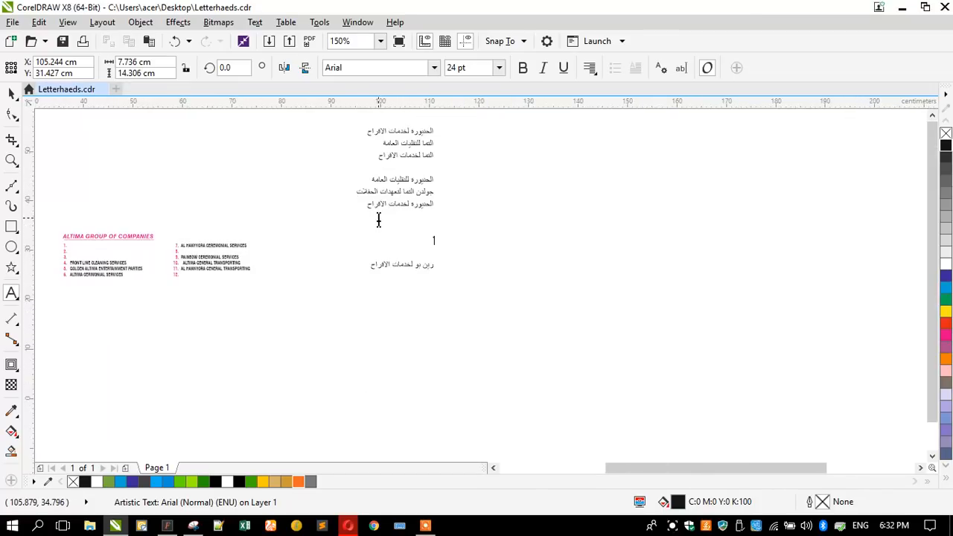
scroll(495, 342, "down", 2)
scroll(421, 266, "up", 3)
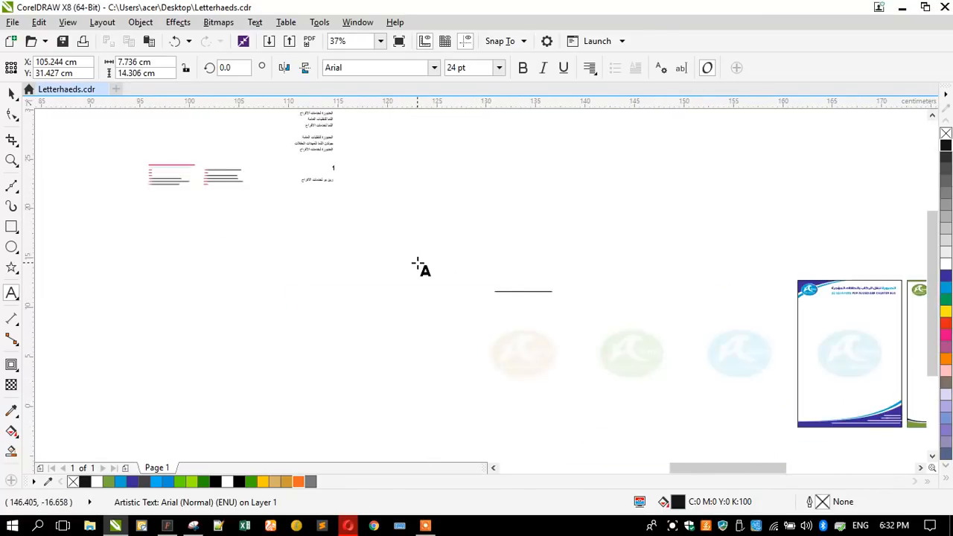
scroll(328, 350, "up", 2)
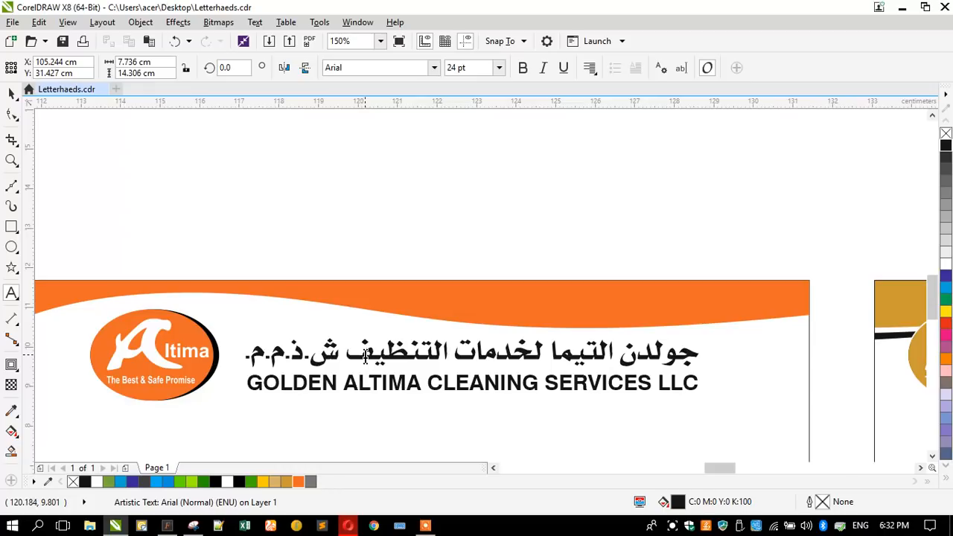
left_click(354, 357)
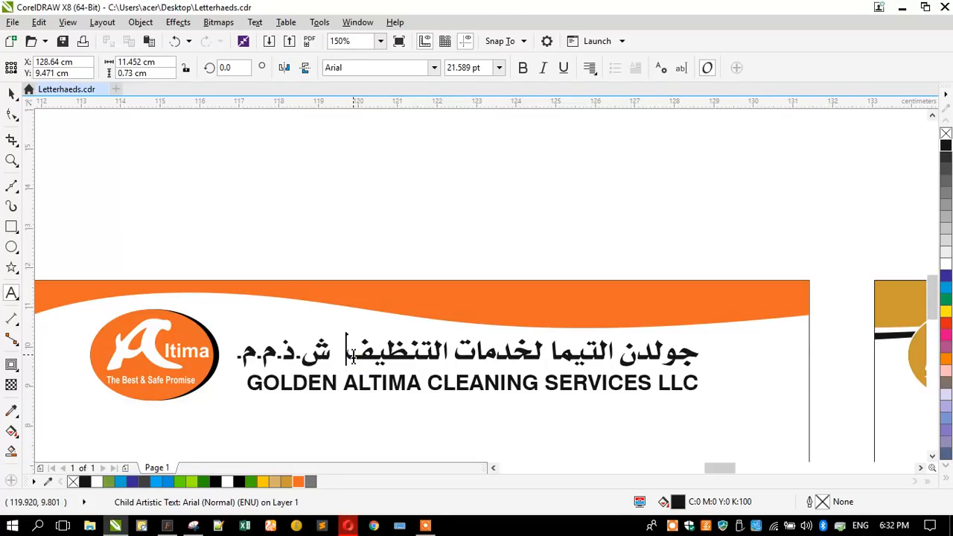
key("alt+shift")
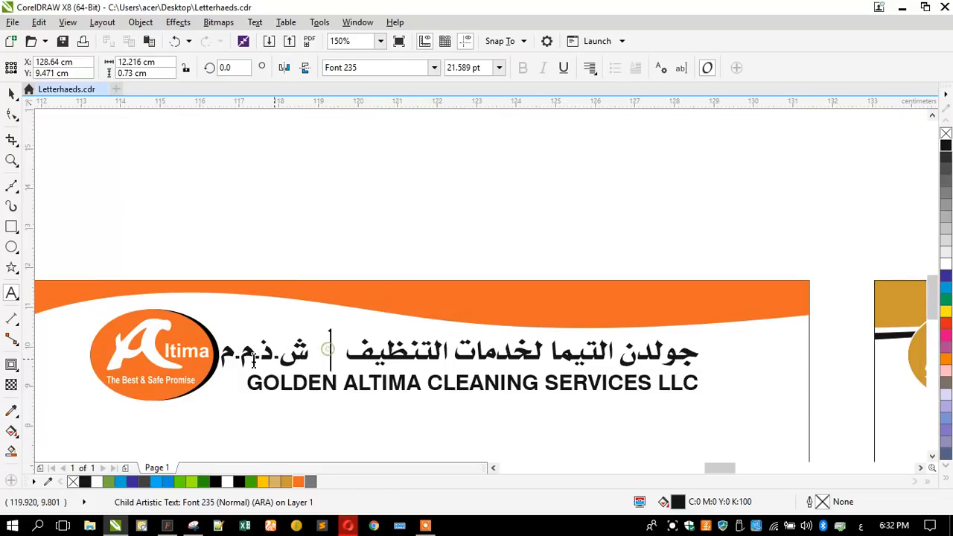
key("ctrl+v")
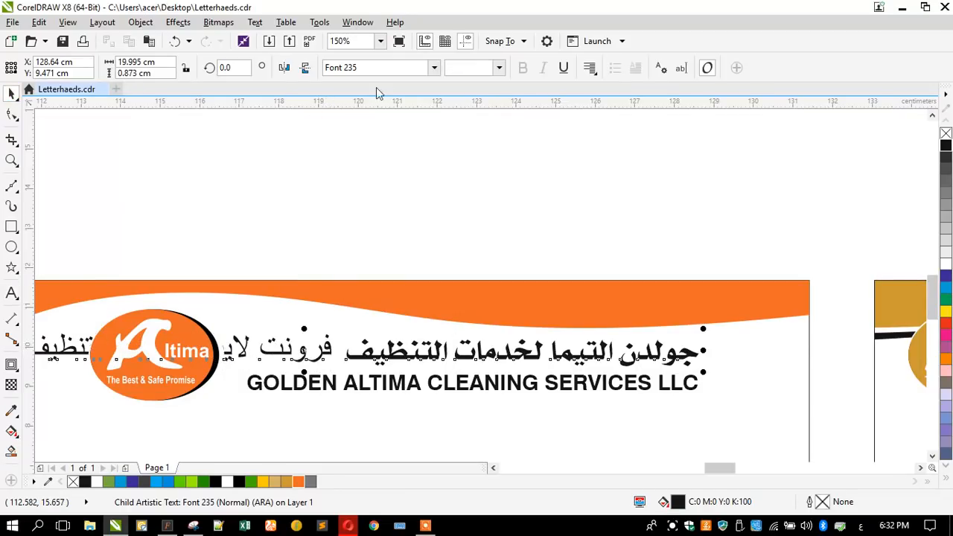
Step: Set the whole Arabic name line on the orange letterhead to Font 235 at 12 pt
left_click(434, 67)
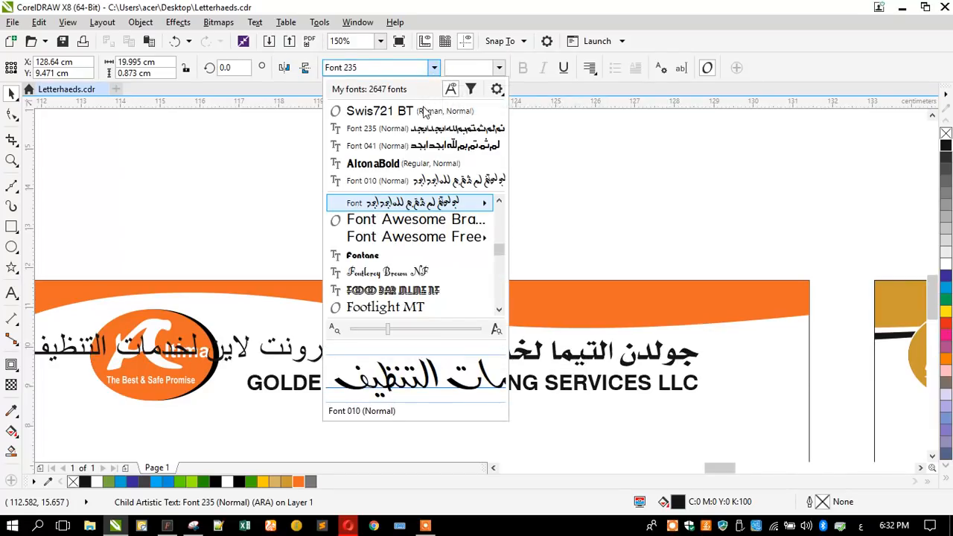
left_click(421, 126)
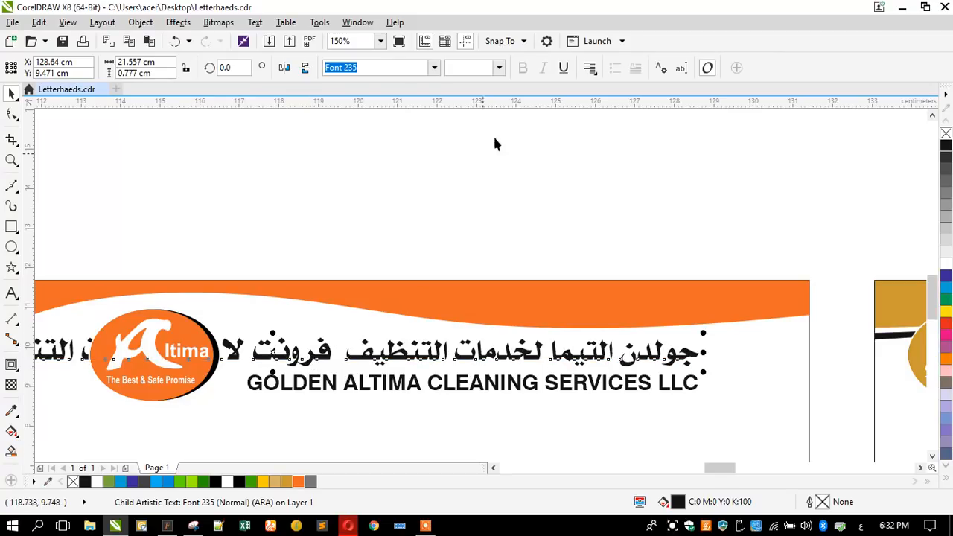
left_click(496, 71)
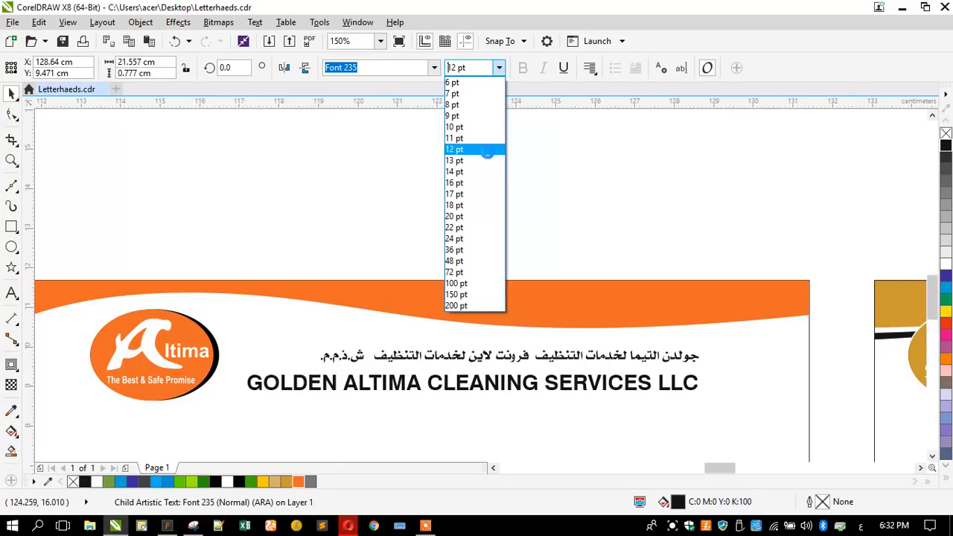
left_click(487, 153)
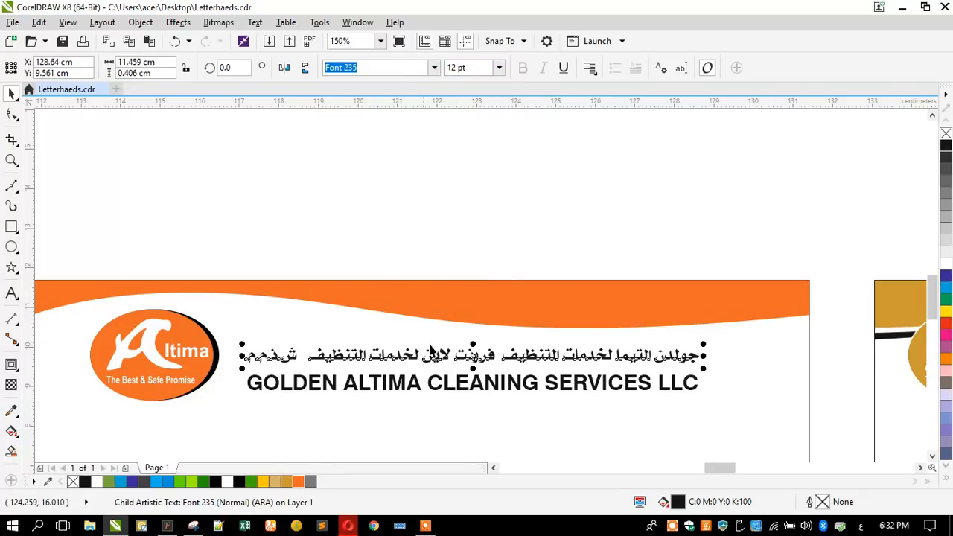
Step: Delete the old name جولدن التيما لخدمات التنظيف and the suffix ش.ذ.م.م., keeping only the Front Line Arabic name
double_click(493, 361)
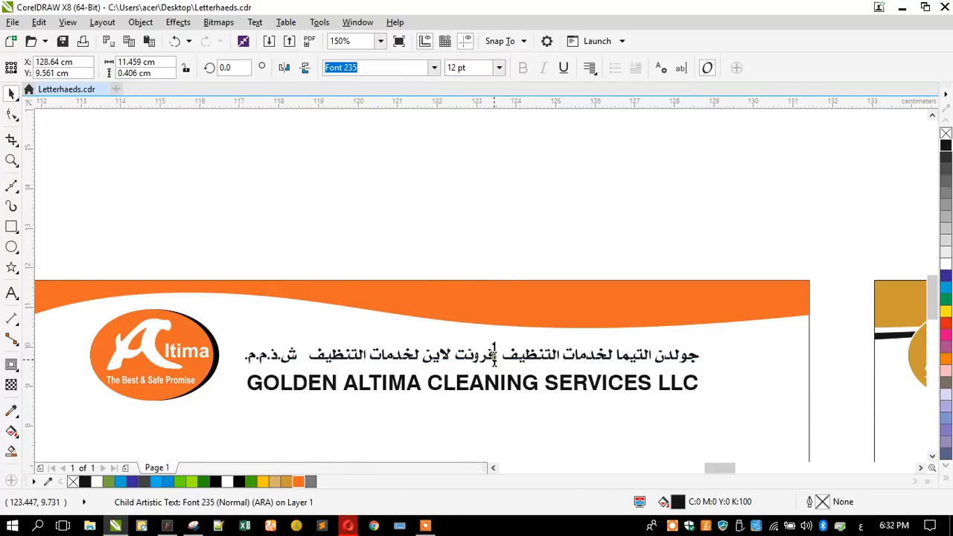
left_click_drag(494, 358, 754, 353)
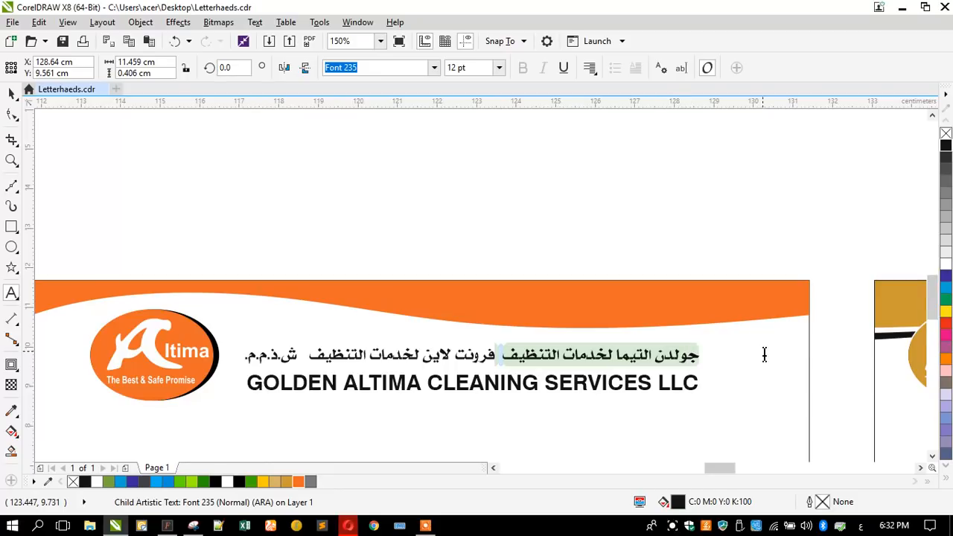
key("Delete")
left_click_drag(515, 356, 402, 362)
key("Delete")
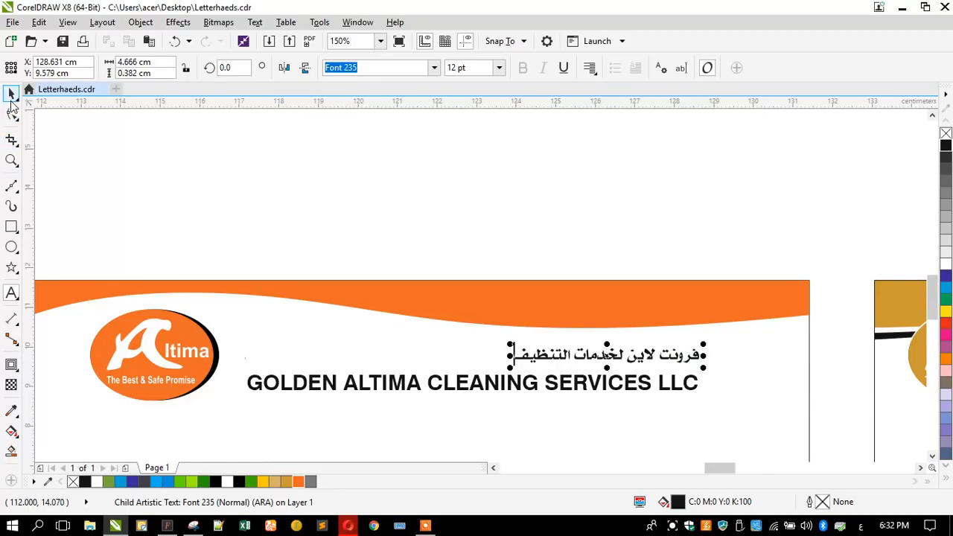
Step: Enlarge the Arabic Front Line name to about 7.7 cm wide and change its font to Font 041
key("ctrl+space")
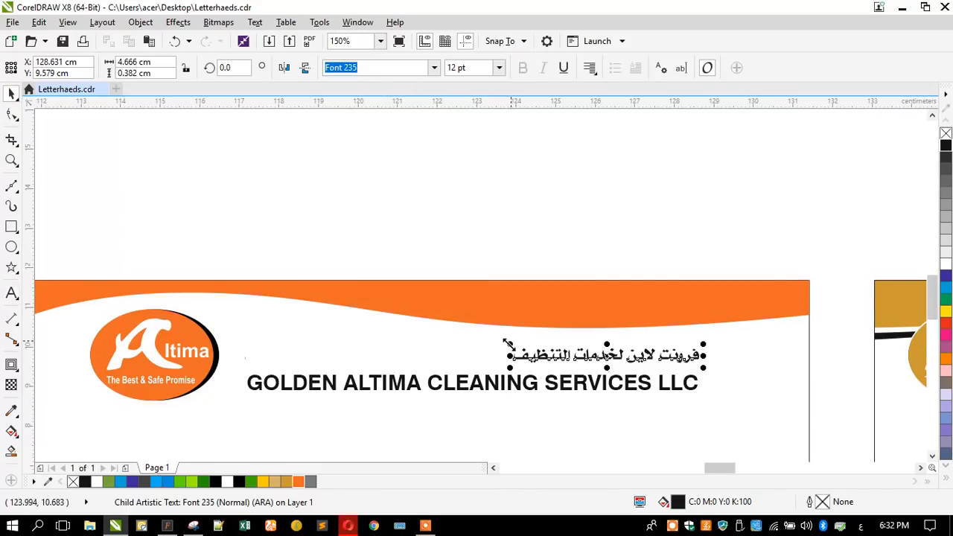
left_click_drag(510, 351, 389, 332)
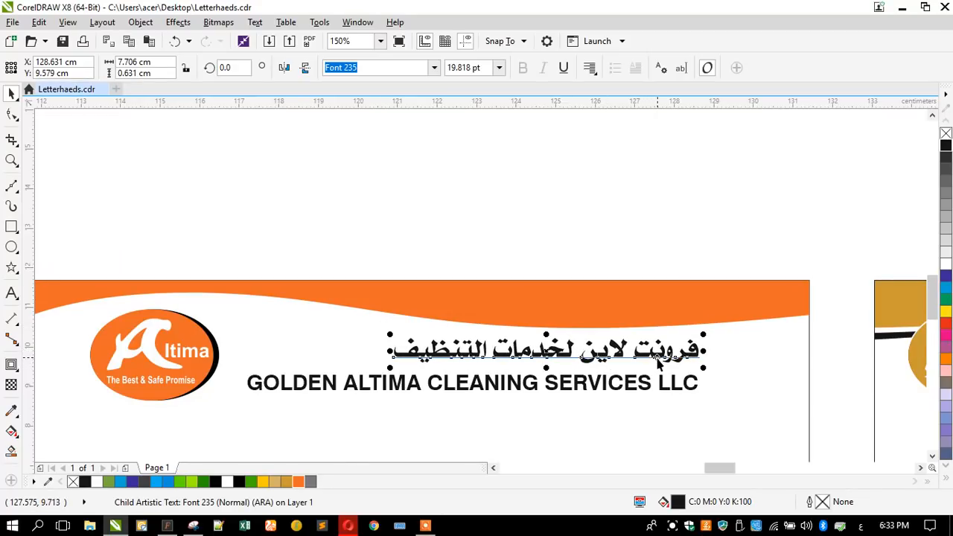
left_click(433, 68)
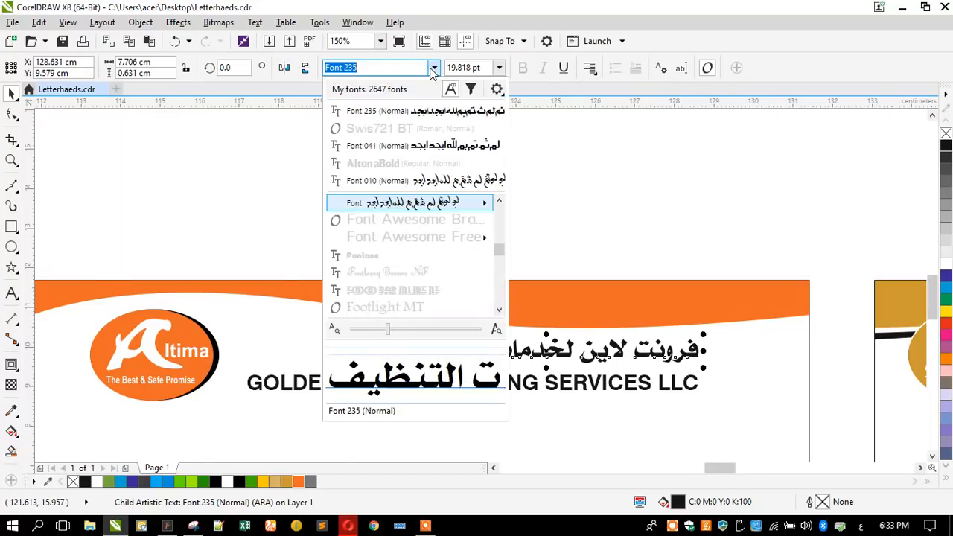
left_click(455, 149)
left_click_drag(436, 367, 387, 380)
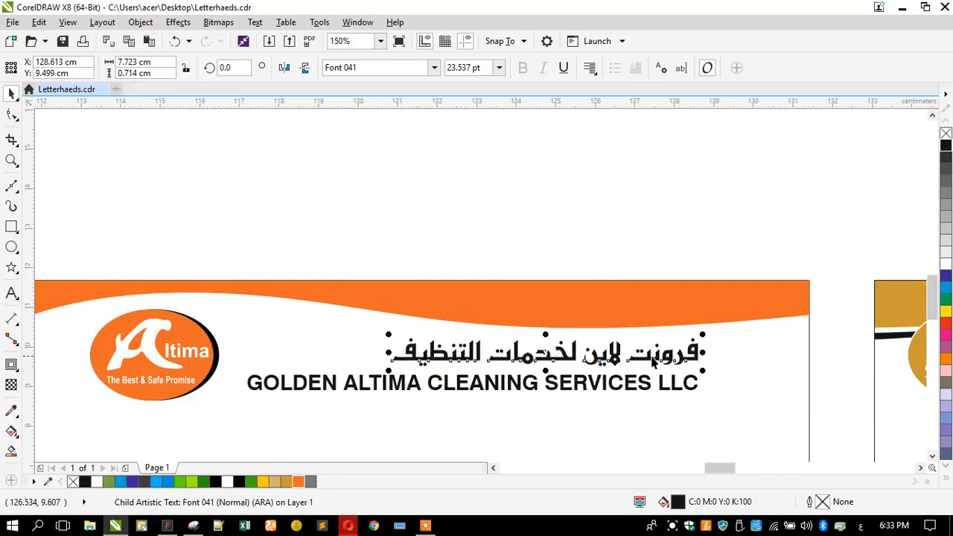
Step: Lengthen the letter joins in فرونت, لاين, لخدمات and التنظيف with kashida strokes to widen the Arabic name
double_click(688, 360)
type("ــــ")
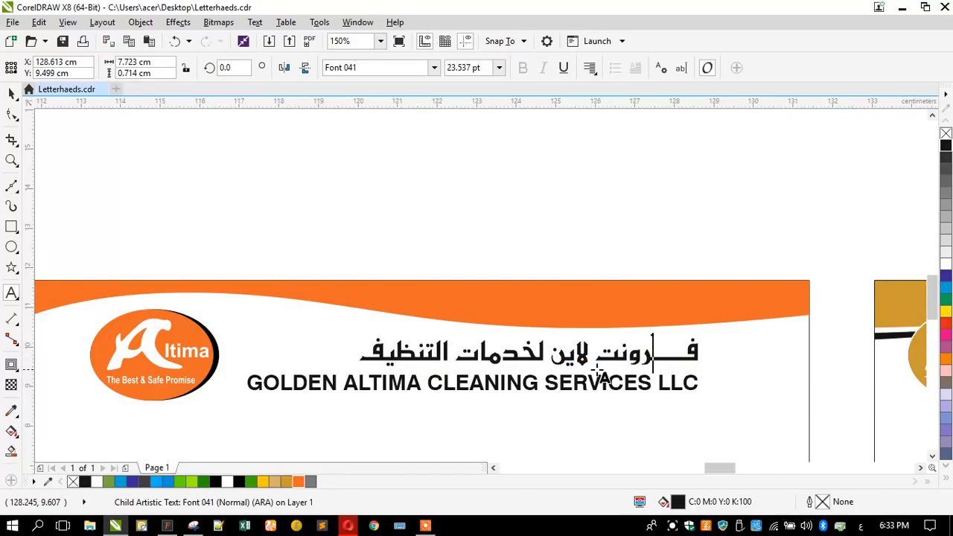
left_click(562, 356)
type("ــــ")
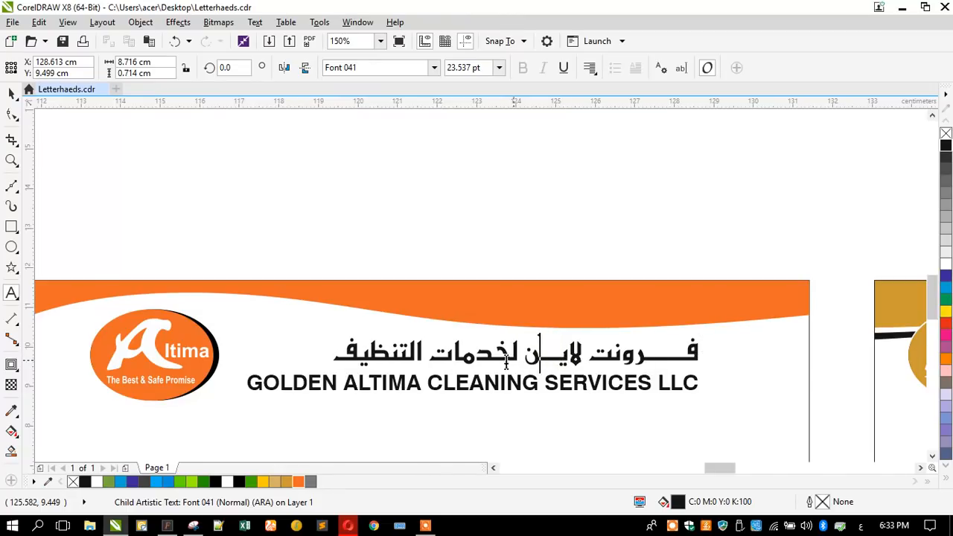
left_click(484, 363)
type("ــــ")
left_click(435, 356)
type("ــــ")
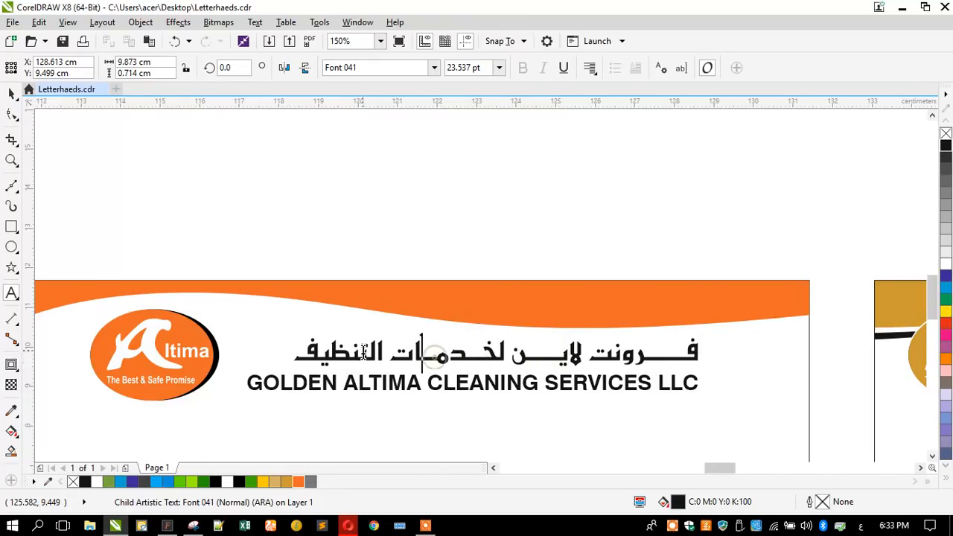
left_click(355, 349)
type("ــ")
left_click(302, 353)
type("ـ")
Step: Scale the Arabic name proportionally to about 11.3 cm wide, matching the English line below it
left_click(11, 95)
mouse_move(262, 334)
left_mouse_down()
mouse_move(238, 323)
mouse_move(251, 337)
left_mouse_up()
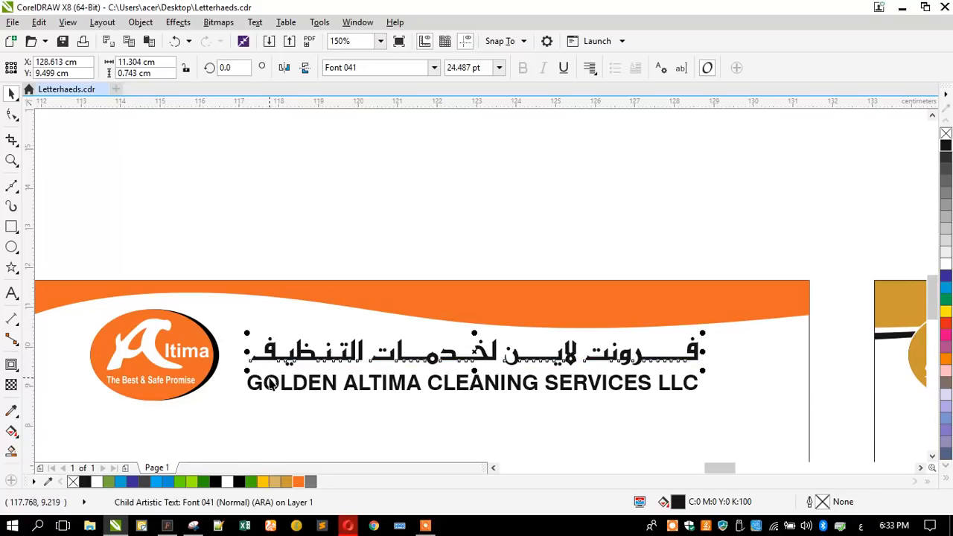
left_click(269, 380)
left_click(489, 241)
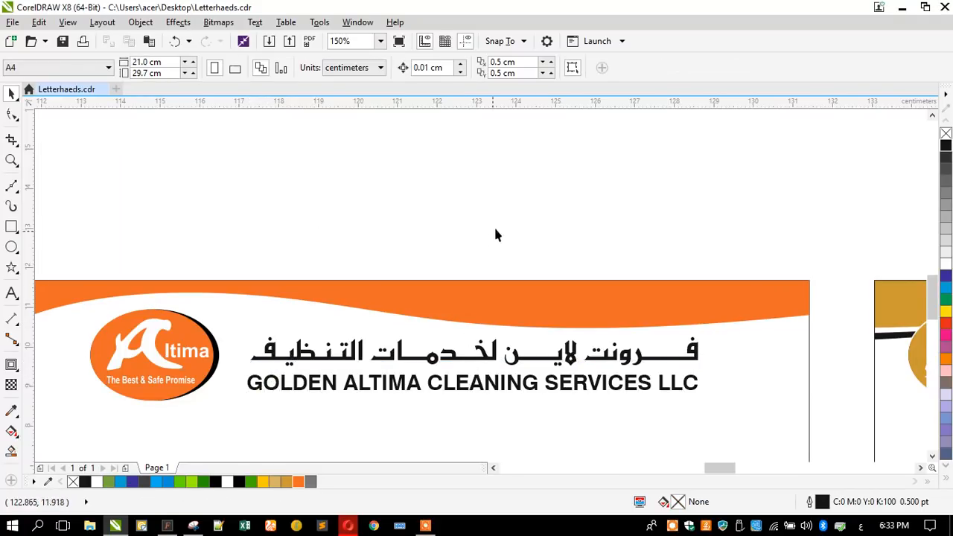
Step: Move FRONT LINE CLEANING SERVICES from the Altima Group of Companies list to just below the orange letterhead's English name
scroll(490, 241, "down", 5)
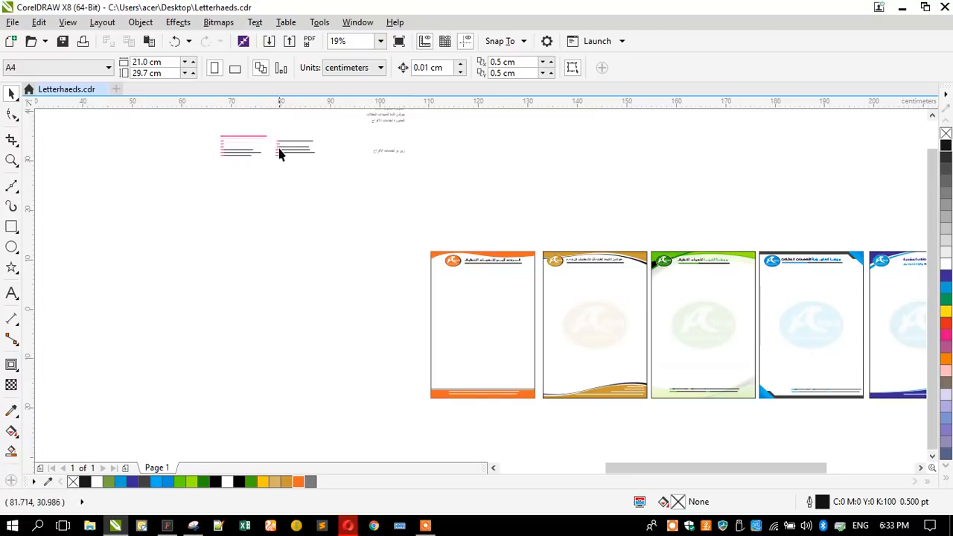
scroll(278, 151, "up", 4)
left_click(192, 200)
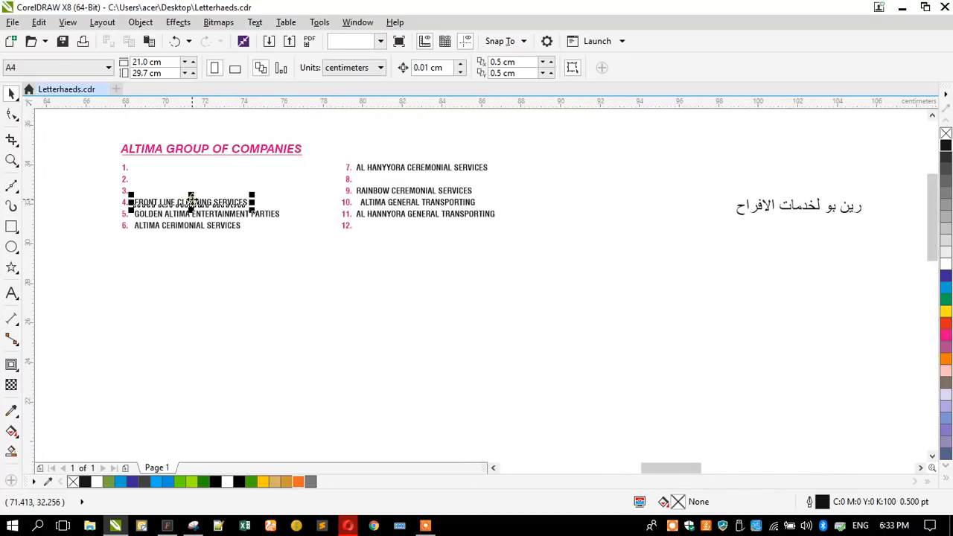
scroll(192, 200, "down", 2)
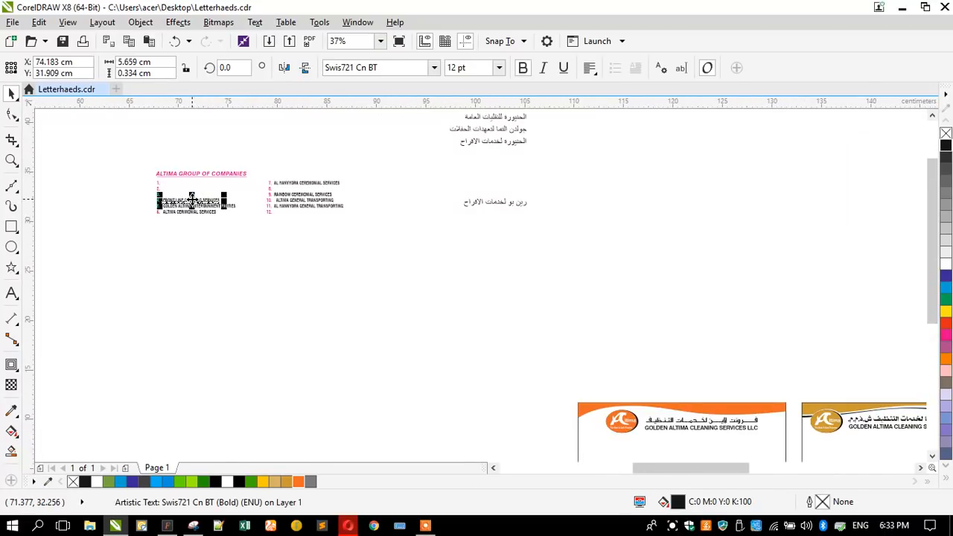
scroll(193, 200, "down", 2)
left_click_drag(192, 200, 446, 358)
Step: Set the FRONT LINE CLEANING SERVICES text to bold Swis721 BT and enlarge it to about 9.7 cm wide
scroll(438, 320, "up", 5)
double_click(446, 350)
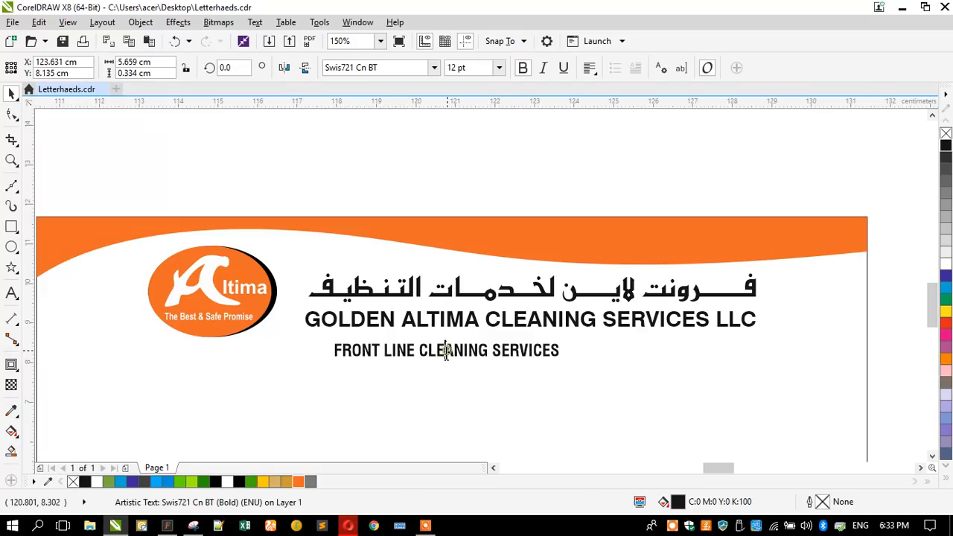
left_click(11, 93)
left_click(434, 68)
left_click(522, 67)
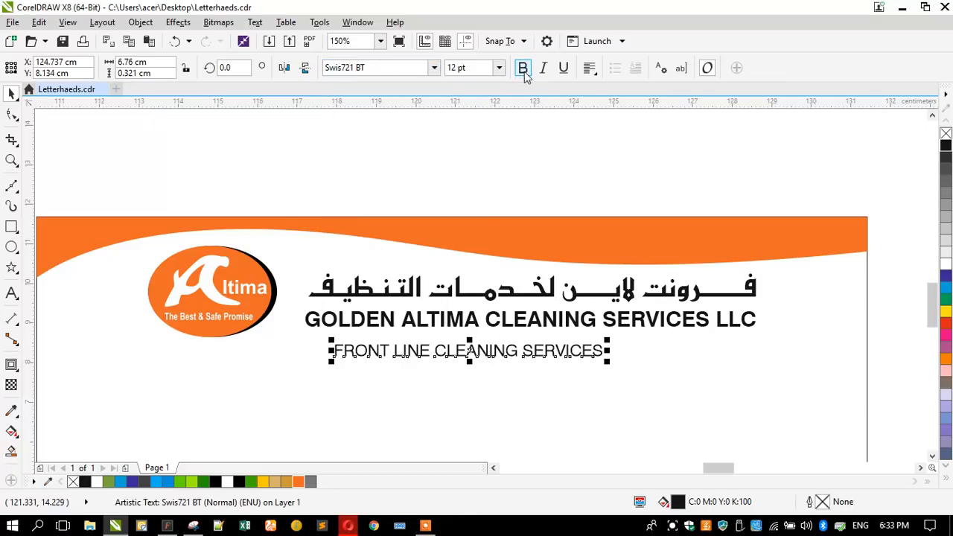
left_click_drag(331, 338, 282, 333)
Step: Delete GOLDEN ALTIMA CLEANING SERVICES LLC and move FRONT LINE CLEANING SERVICES into its place beneath the Arabic name
left_click(313, 321)
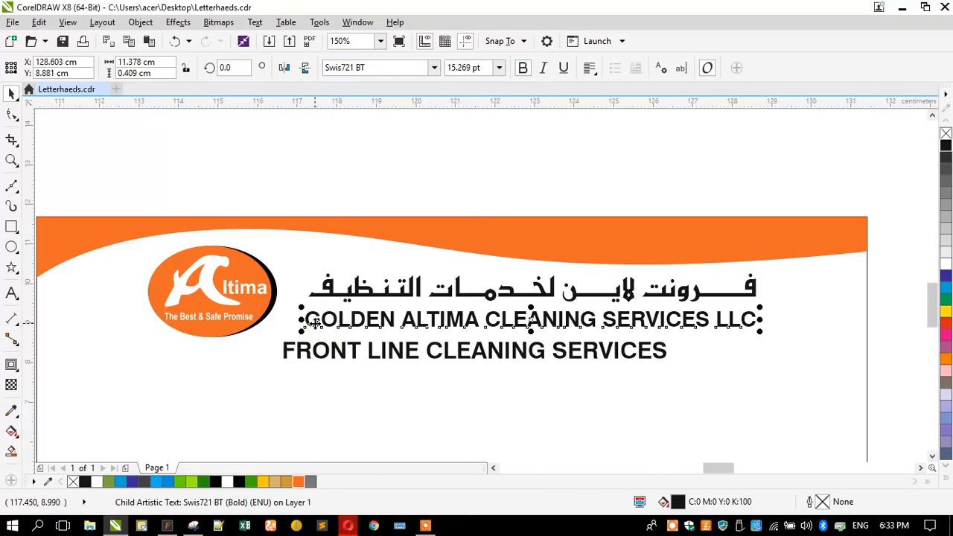
key("Delete")
left_click(340, 347)
left_click_drag(340, 347, 365, 321)
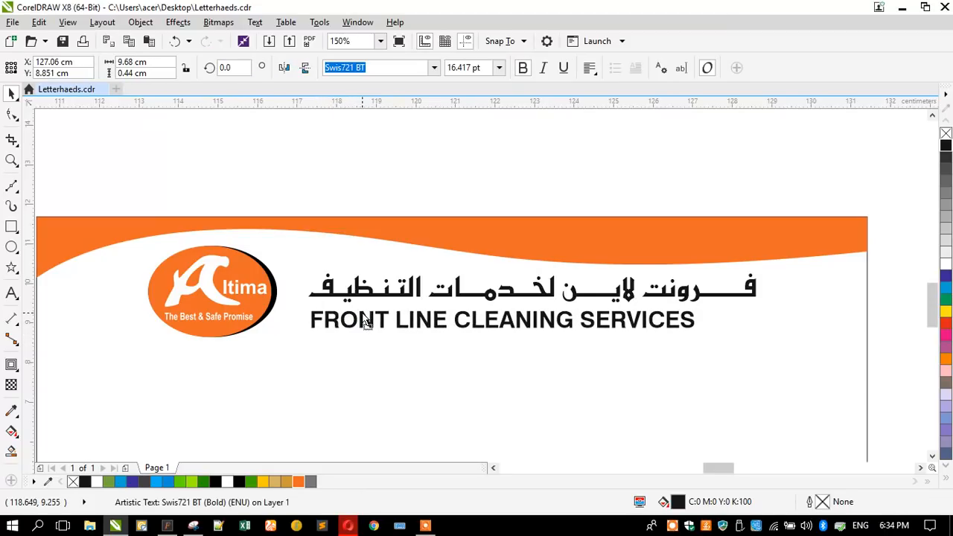
Step: Enlarge the English name to about 11.3 cm wide and centre it with the logo and Arabic name on the orange letterhead
left_click_drag(698, 309, 763, 303)
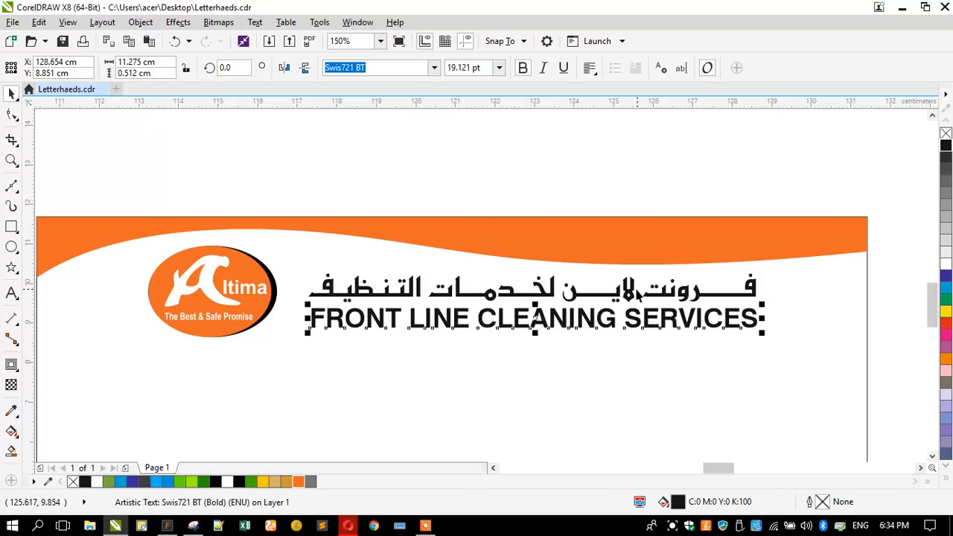
left_click(636, 294, "shift")
key("c")
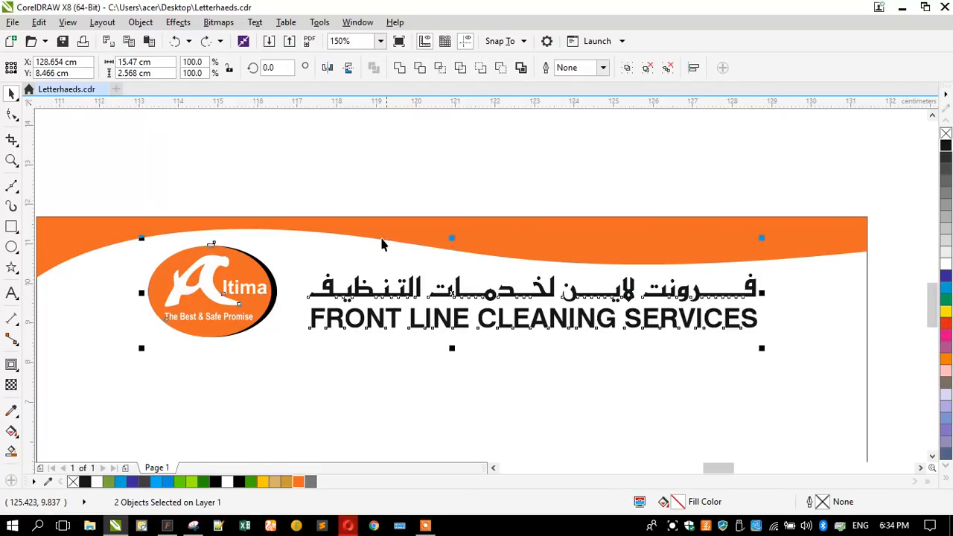
left_click(376, 172)
scroll(376, 172, "down", 2)
left_click_drag(207, 155, 575, 298)
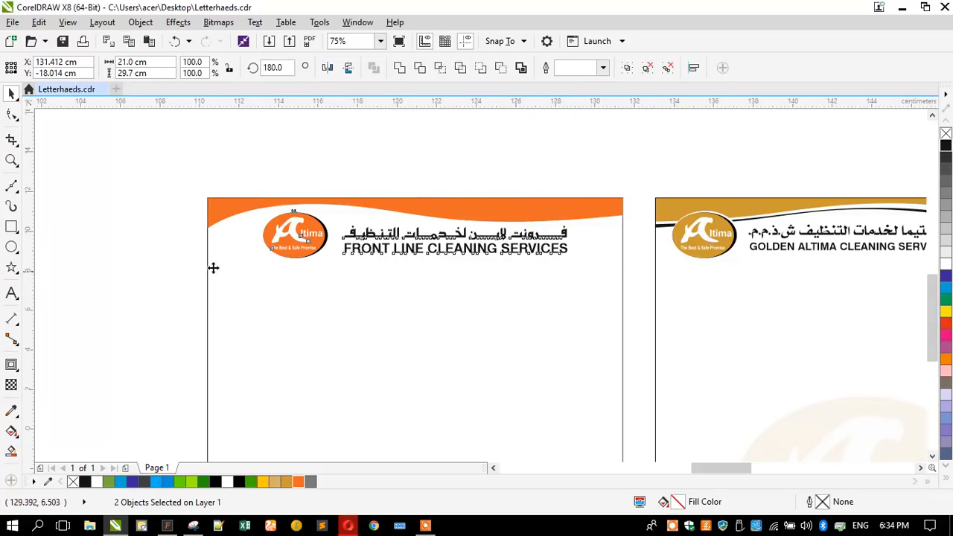
scroll(347, 206, "down", 2)
key("Escape")
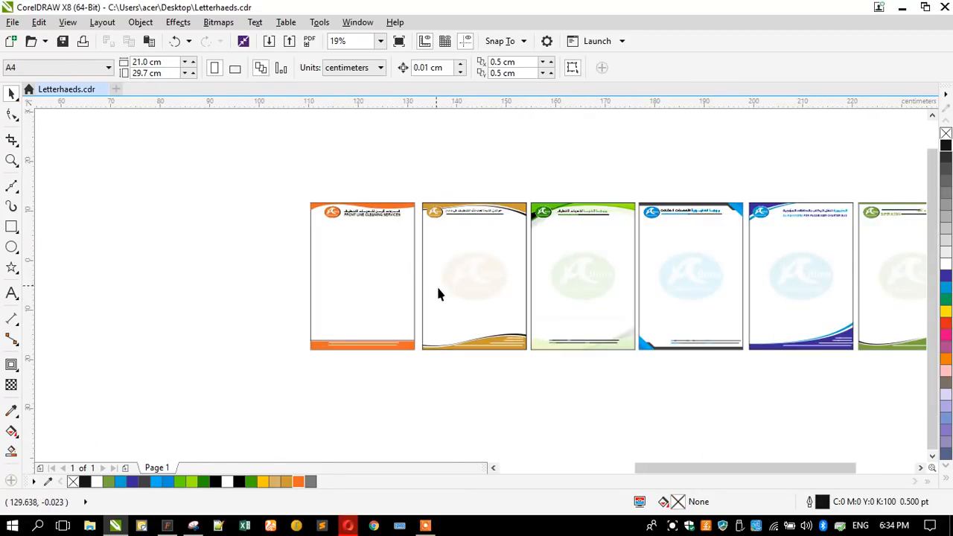
Step: Place the pale orange logo watermark on the orange letterhead and centre it horizontally on the page
left_click_drag(276, 230, 517, 330)
left_click_drag(475, 272, 381, 277)
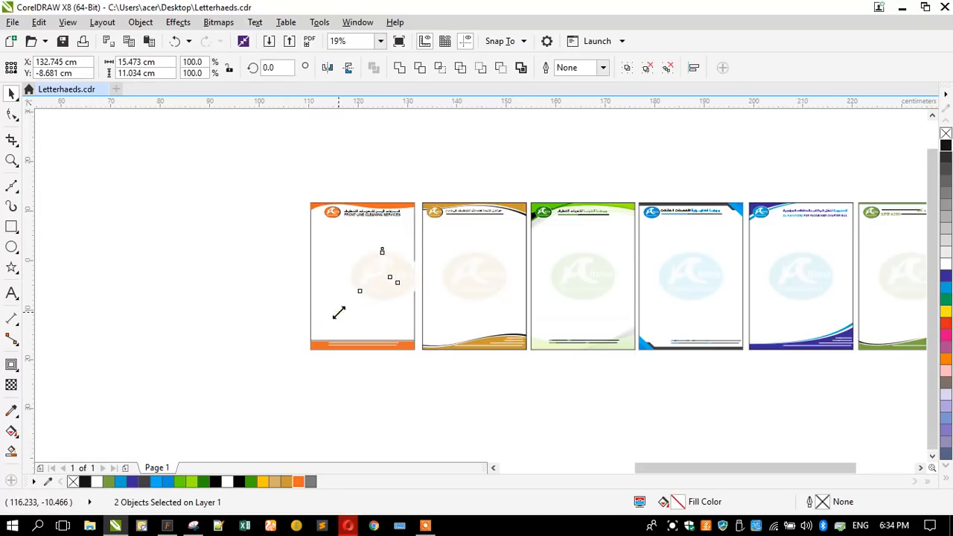
left_click(333, 312, "shift")
key("c")
left_click(278, 298)
Step: Recolour the orange letterhead's watermark logo from gold to orange and order the logo group behind the pale lens ellipse
left_click(336, 274)
key("Delete")
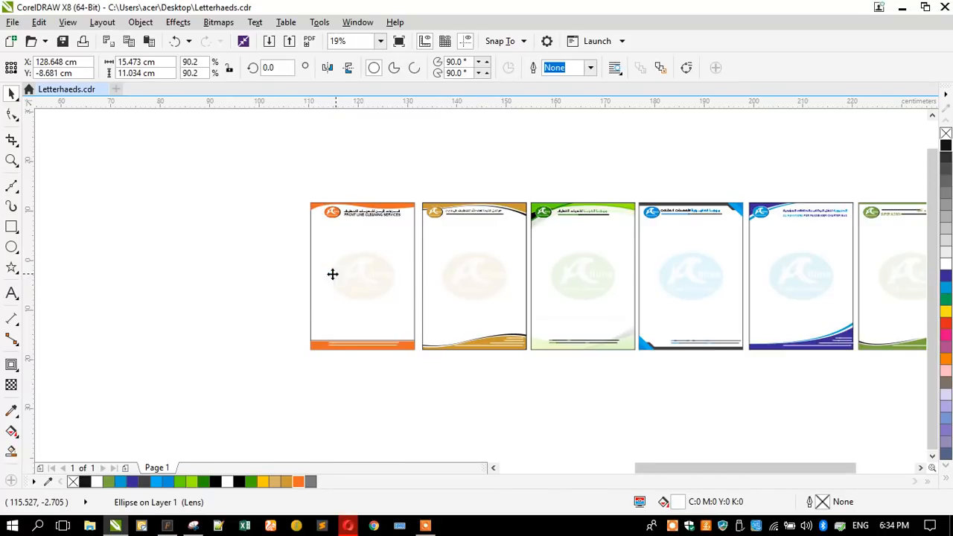
left_click(262, 261)
left_click(334, 274, "ctrl")
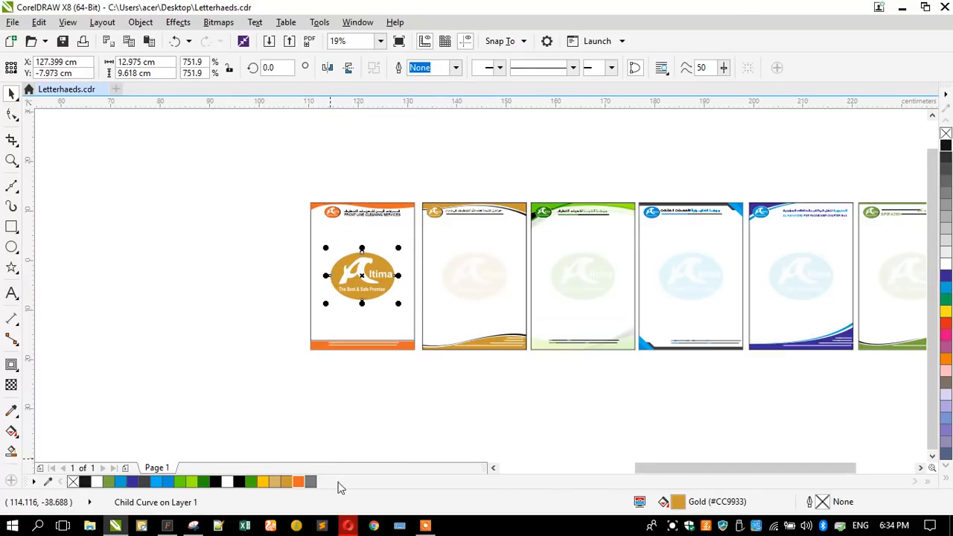
left_click(300, 481)
left_click(332, 278)
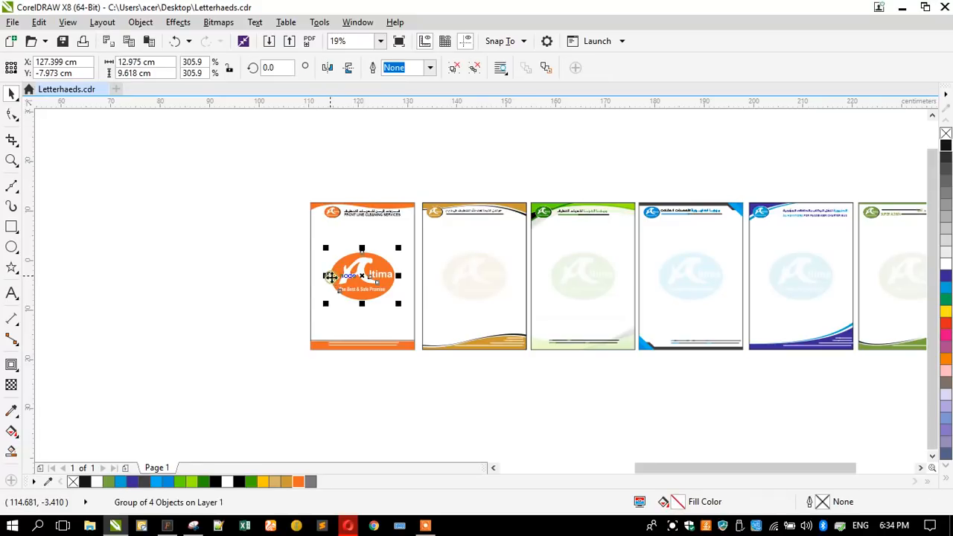
key("shift+Page_Down")
Step: Look over the full row of letterhead designs, from the orange one to the pink one
scroll(474, 318, "down", 1)
left_click_drag(360, 231, 807, 367)
key("shift+F2")
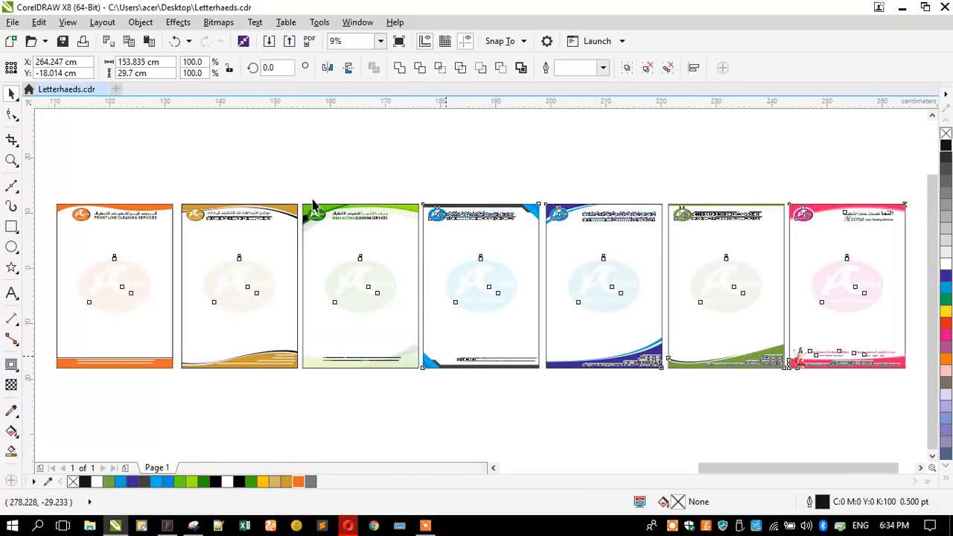
left_click(276, 146)
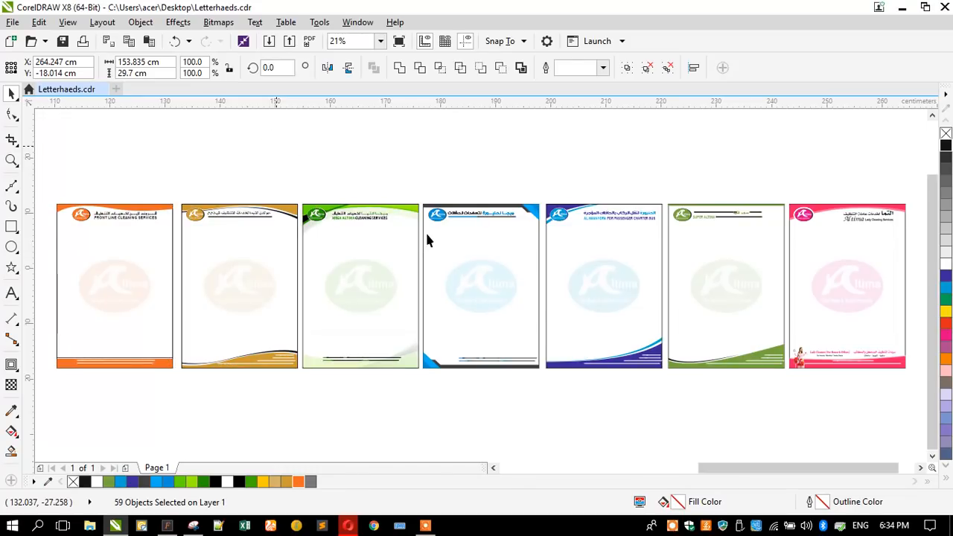
key("Escape")
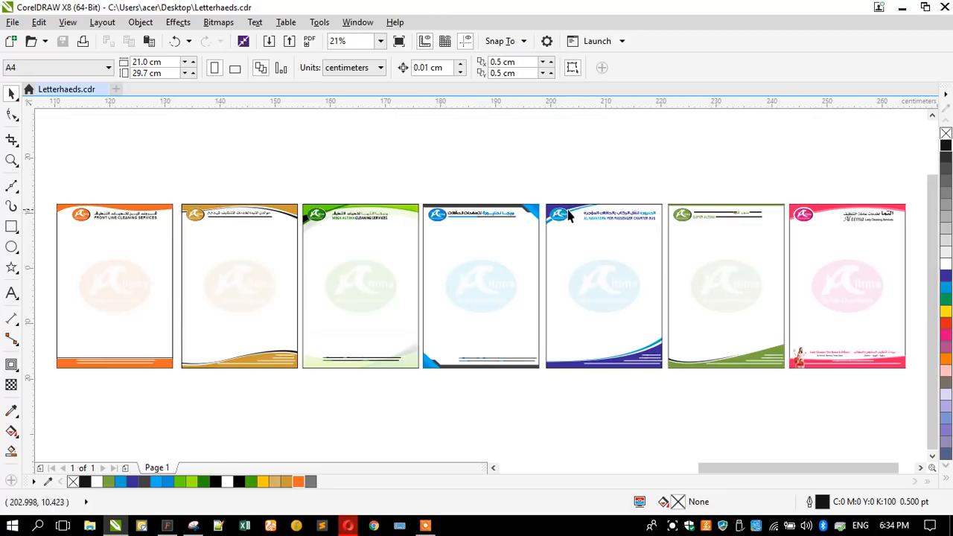
scroll(567, 206, "down", 2)
left_click_drag(369, 218, 669, 298)
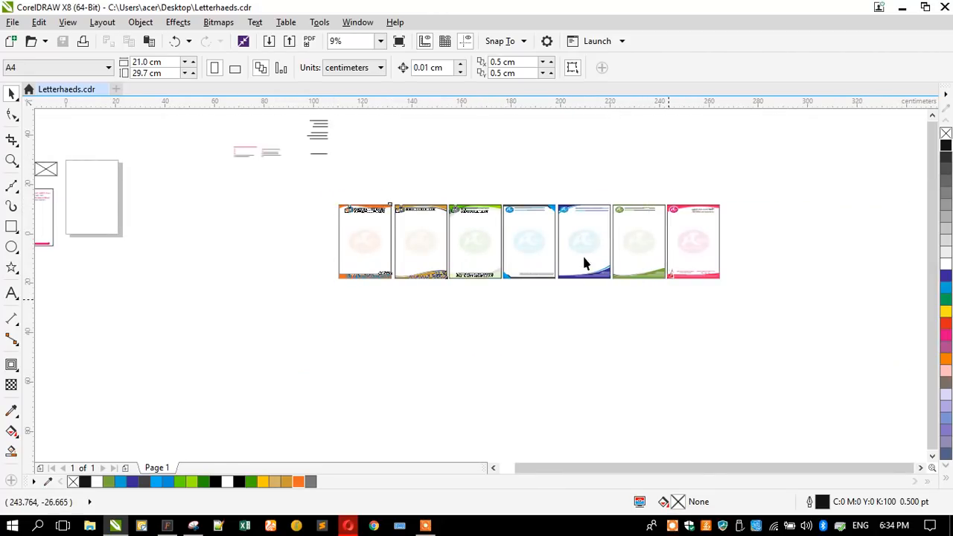
Step: Duplicate the complete orange letterhead into the empty space just left of the original
scroll(245, 175, "up", 1)
left_click(246, 175)
left_click_drag(412, 221, 543, 403)
left_click_drag(473, 267, 366, 259)
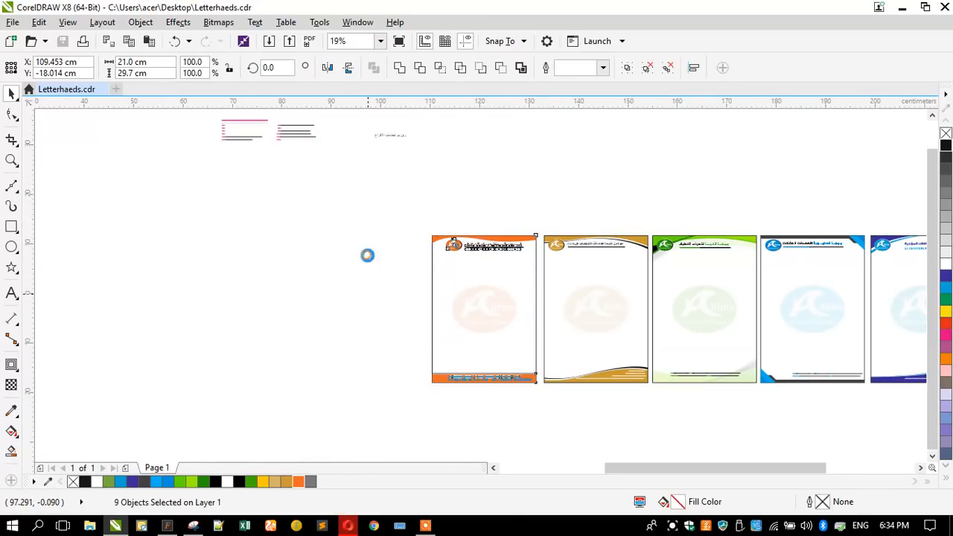
left_click(280, 264)
Step: Switch to the Opera browser and look through the letterhead design image results for a new reference layout
left_click(349, 525)
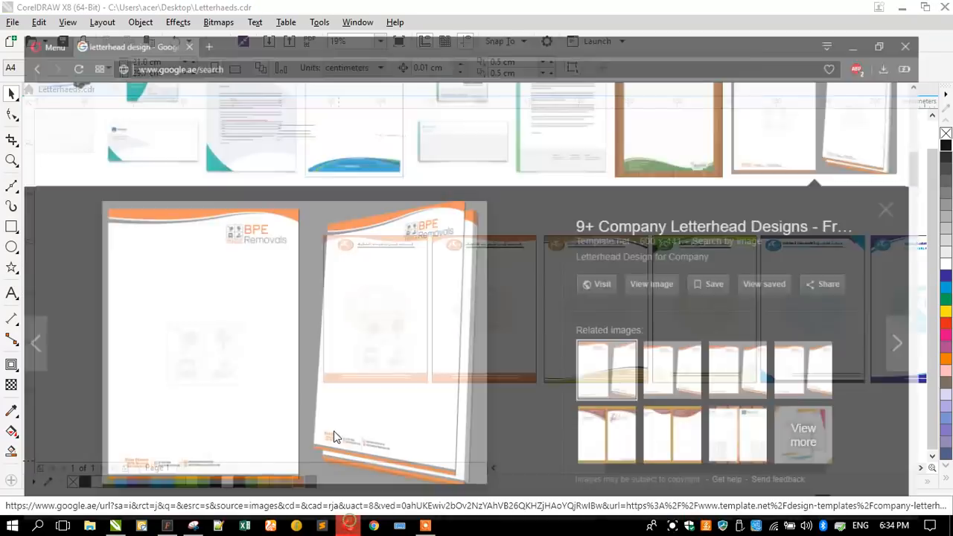
scroll(341, 259, "up", 3)
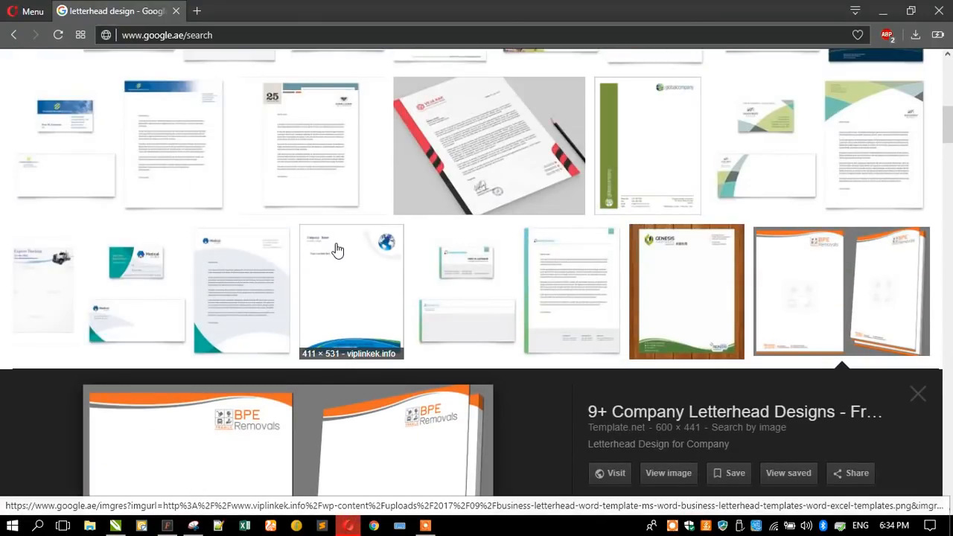
scroll(338, 250, "up", 3)
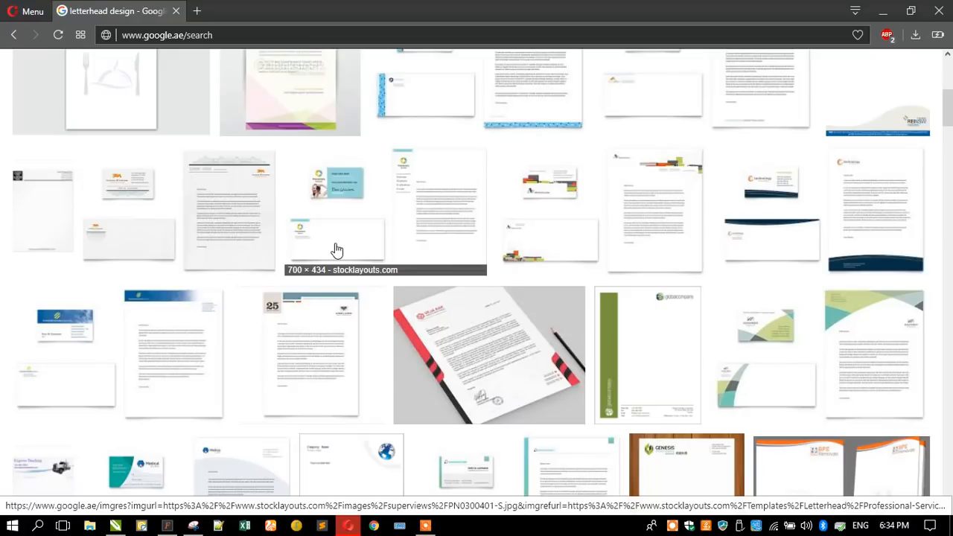
scroll(336, 249, "up", 5)
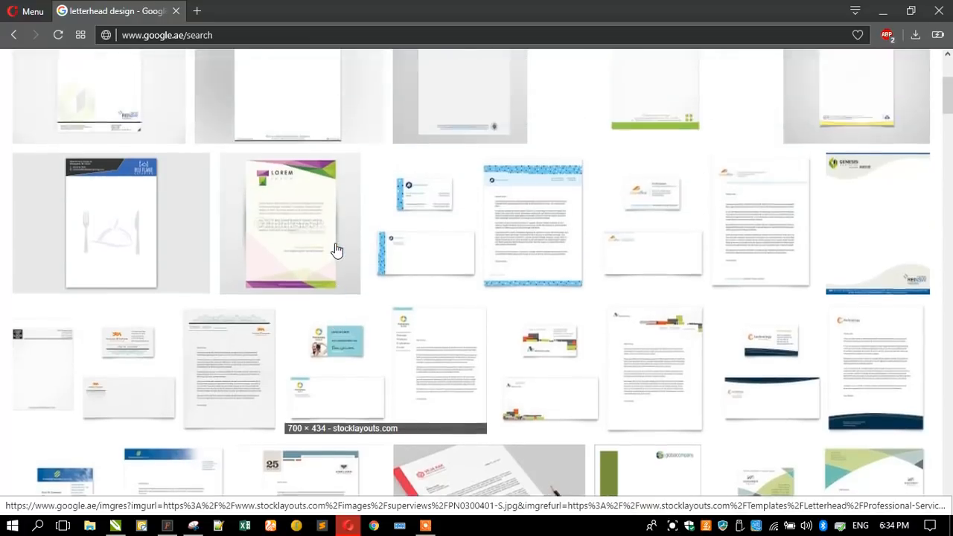
scroll(336, 251, "down", 4)
scroll(336, 249, "down", 10)
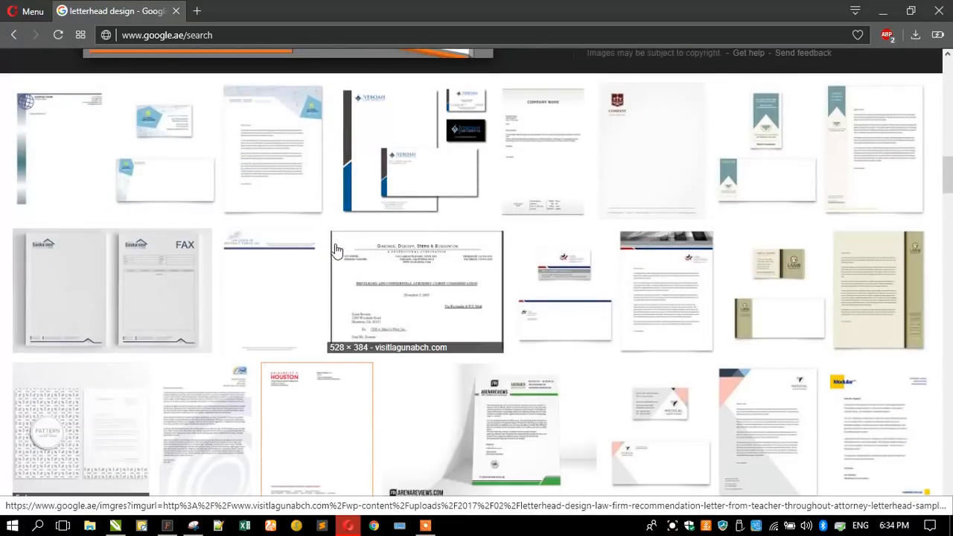
scroll(337, 249, "down", 3)
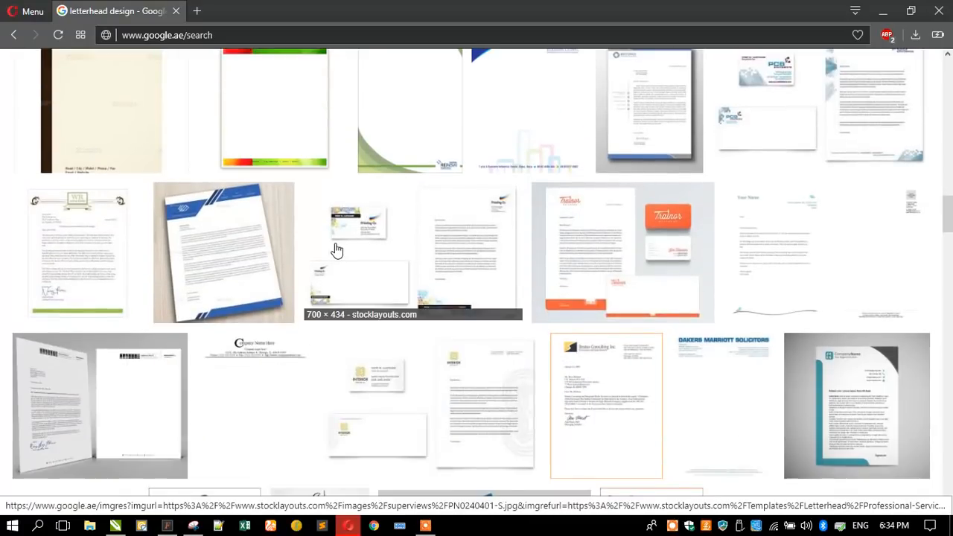
scroll(337, 249, "up", 2)
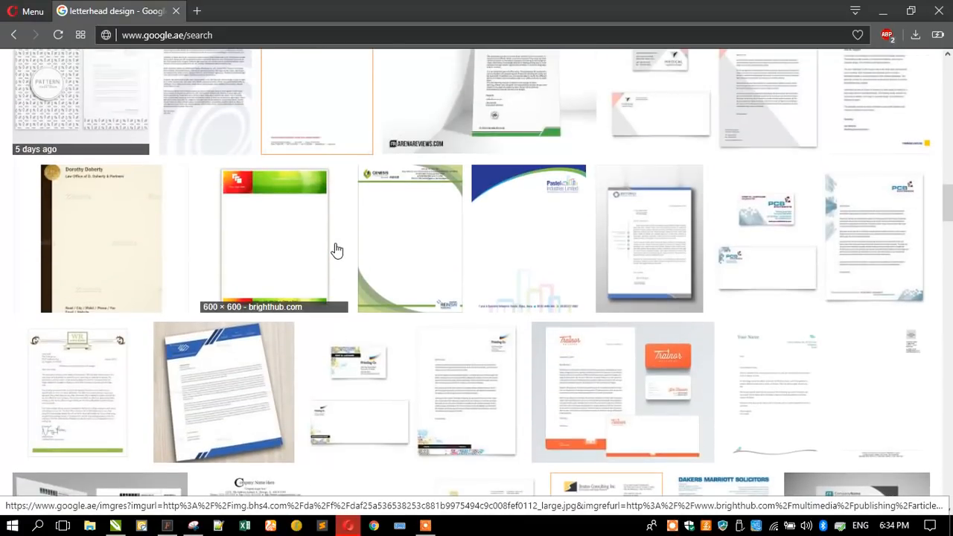
scroll(336, 249, "down", 3)
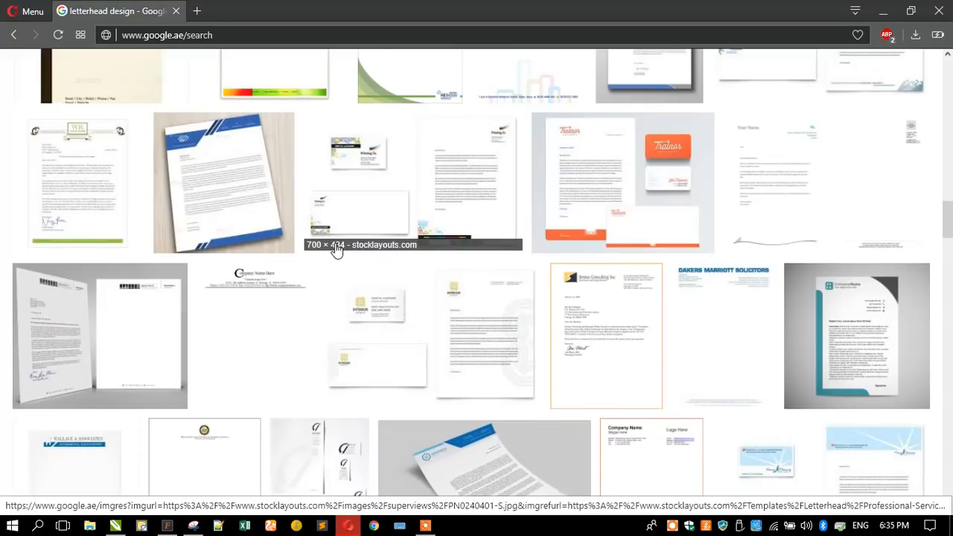
scroll(336, 249, "down", 3)
scroll(336, 249, "down", 3)
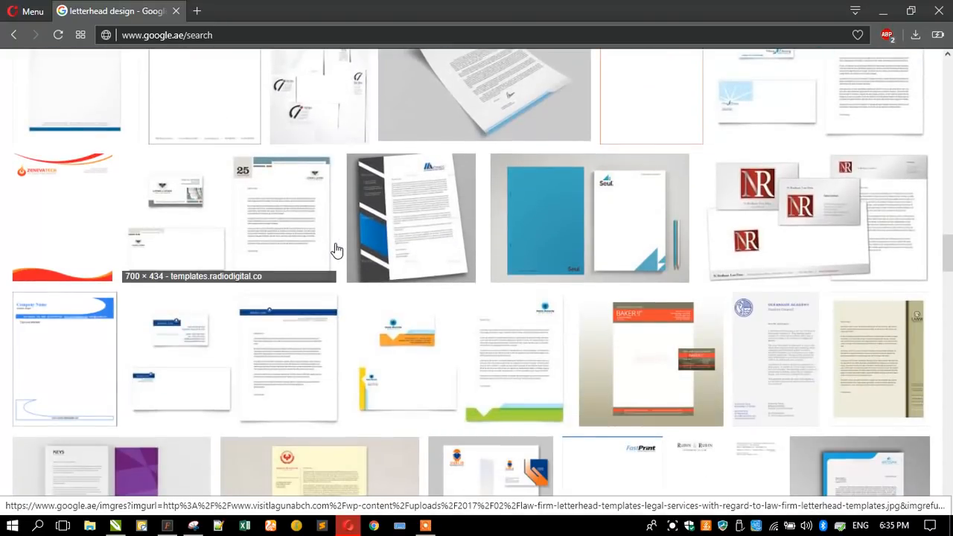
scroll(337, 250, "down", 3)
scroll(336, 249, "down", 2)
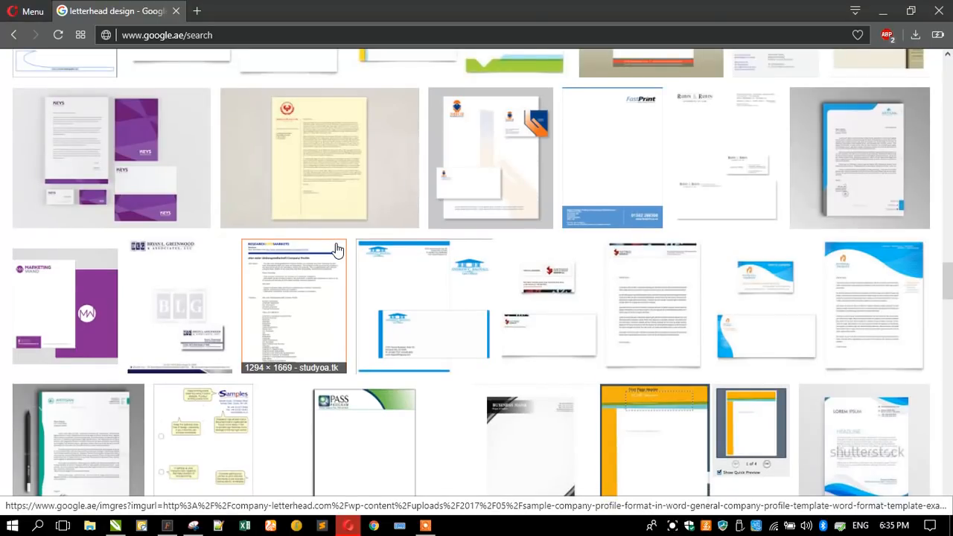
scroll(336, 250, "down", 2)
scroll(337, 250, "down", 3)
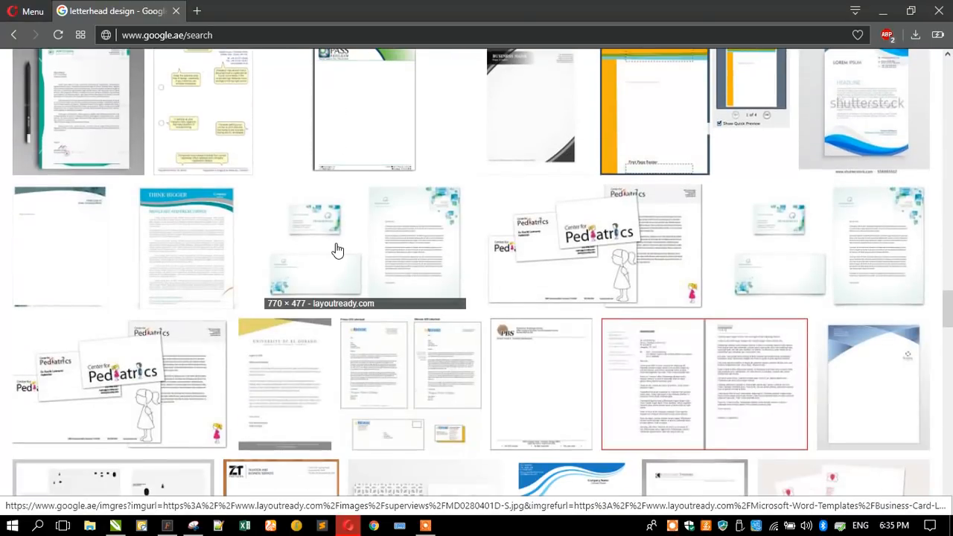
scroll(337, 250, "down", 3)
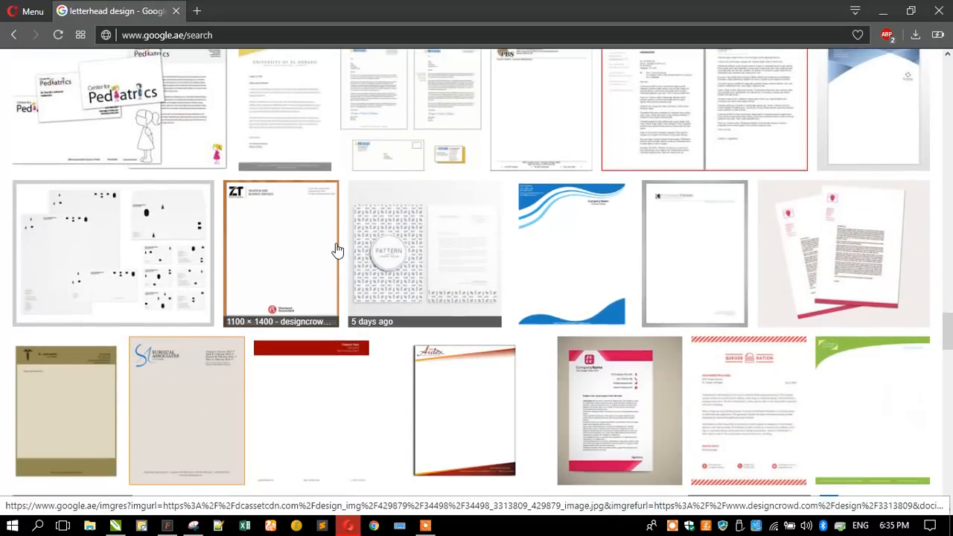
scroll(337, 250, "down", 3)
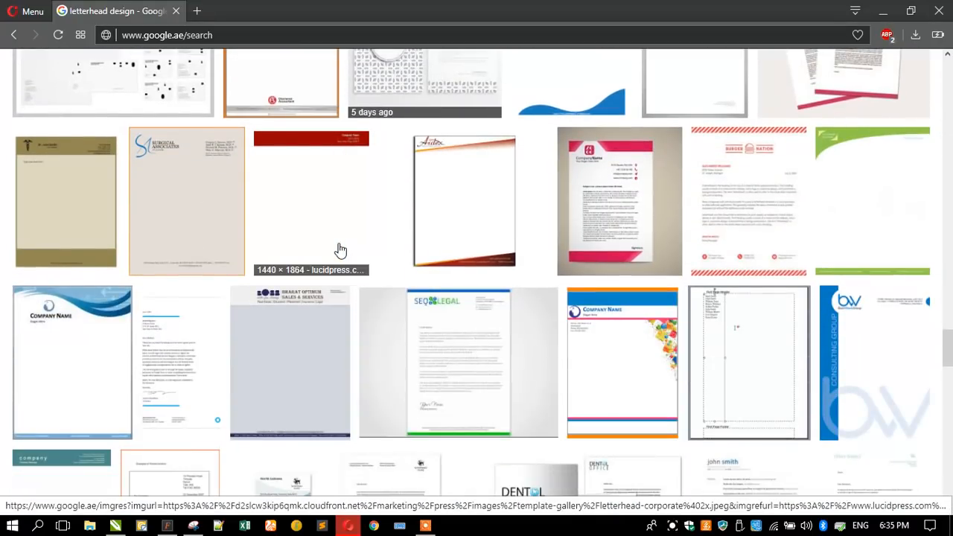
scroll(340, 249, "down", 2)
scroll(341, 250, "down", 2)
scroll(340, 250, "down", 2)
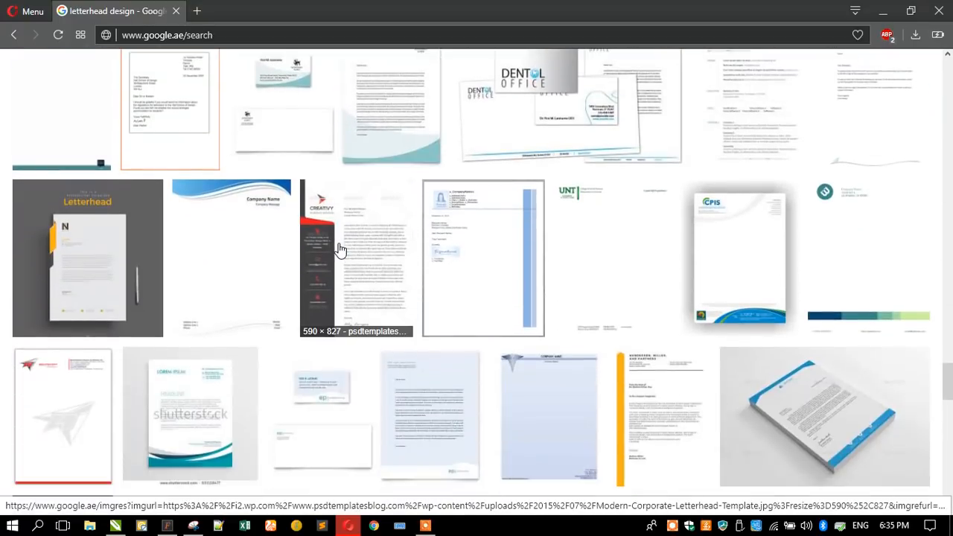
Step: Preview the blue-wave Company Name letterhead and open its matching related image from optimista.co.in
left_click(252, 253)
scroll(302, 268, "up", 3)
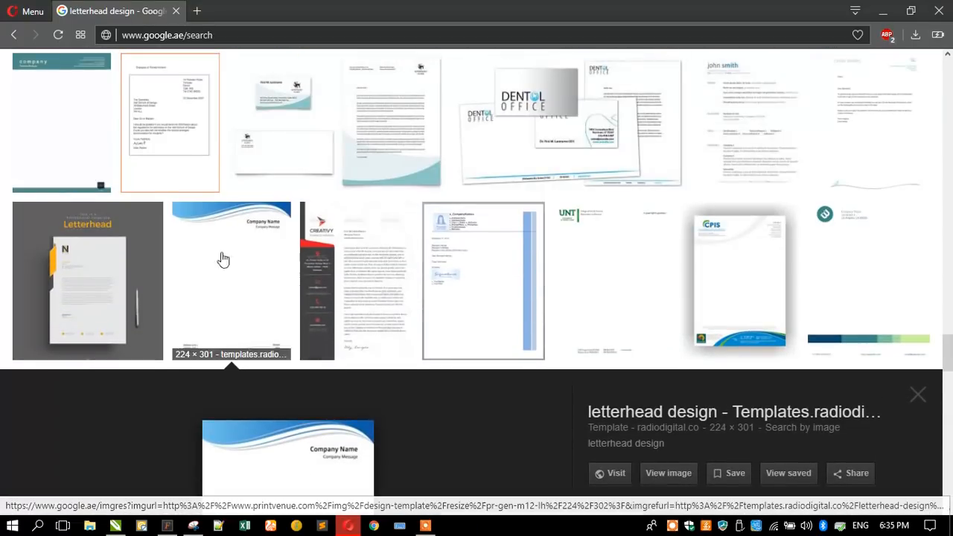
scroll(366, 270, "down", 1)
scroll(366, 269, "down", 4)
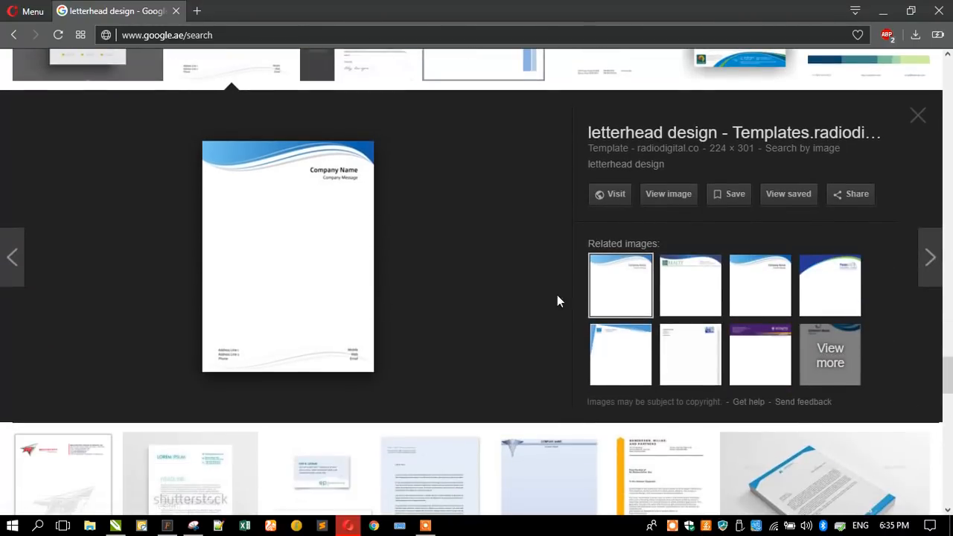
left_click(773, 299)
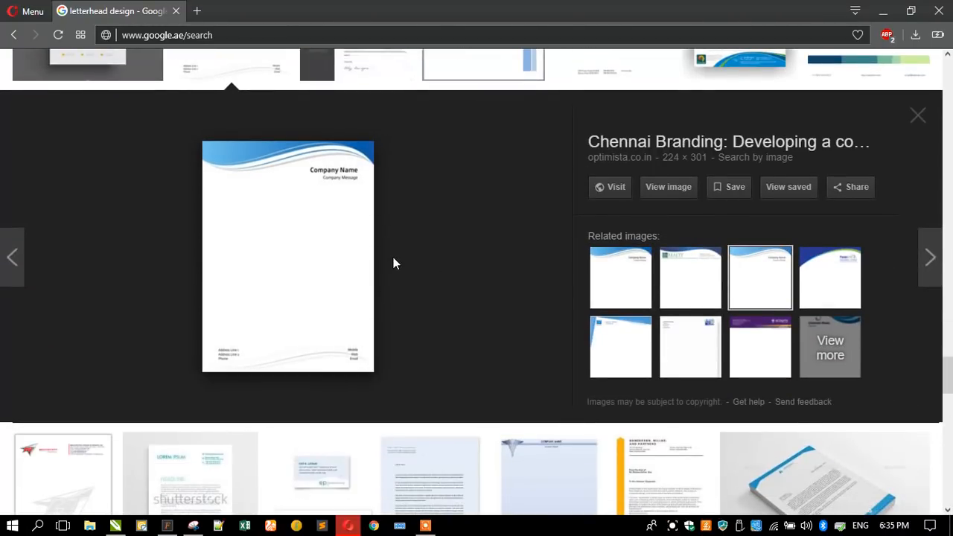
Step: Preview the XDesigns corporate letterhead template with green and blue sheets and check the neighbouring image results
scroll(394, 257, "down", 3)
scroll(395, 263, "down", 2)
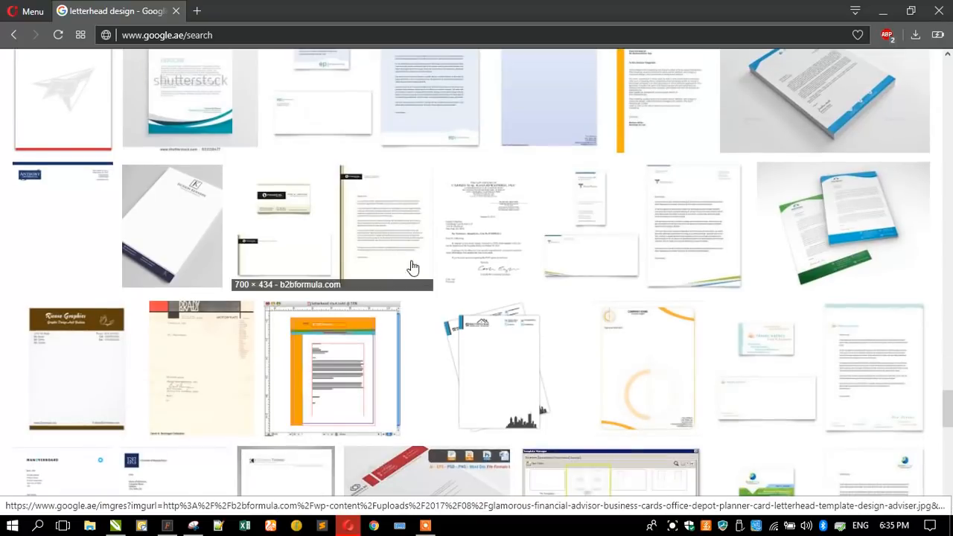
left_click(826, 239)
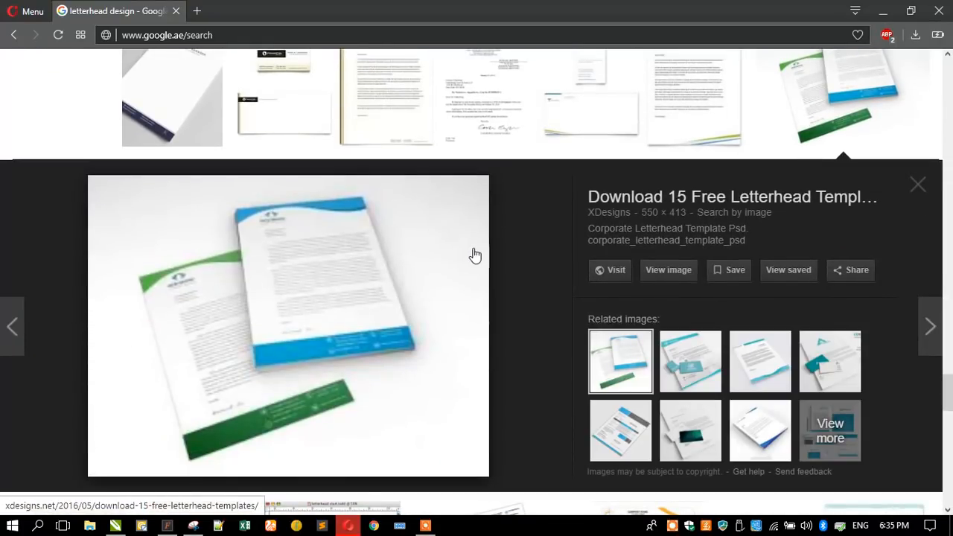
scroll(394, 279, "down", 4)
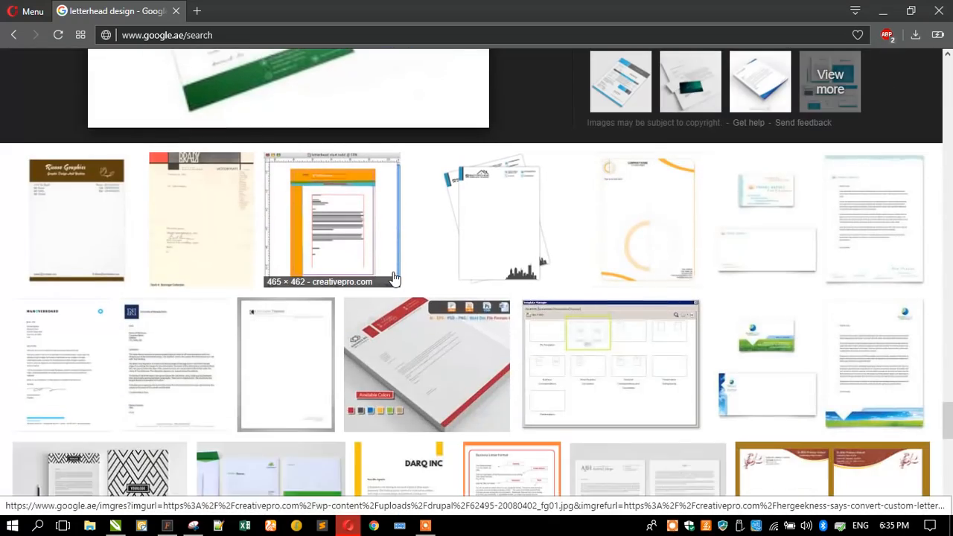
scroll(394, 278, "up", 3)
scroll(395, 277, "down", 10)
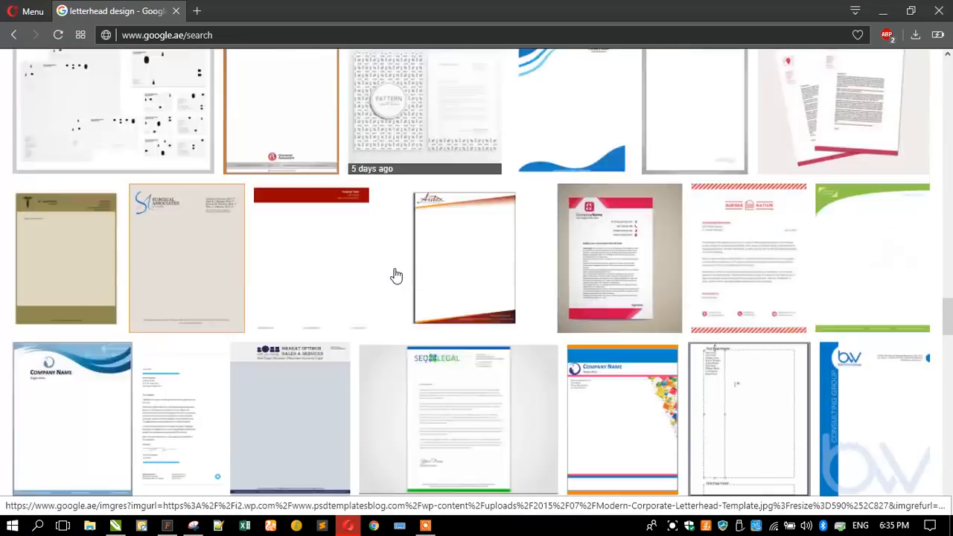
Step: Clear the Related images filter from the letterhead design image search
scroll(395, 275, "up", 15)
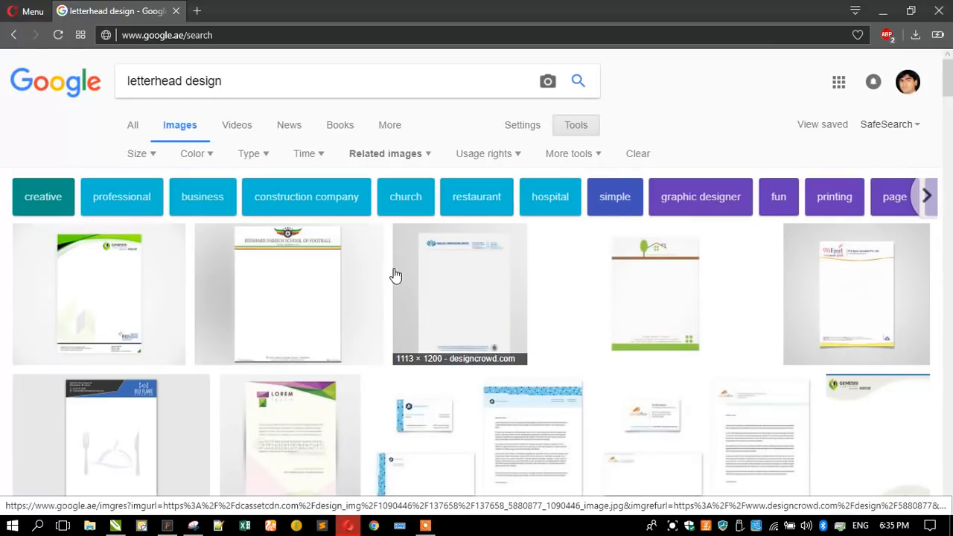
left_click(239, 83)
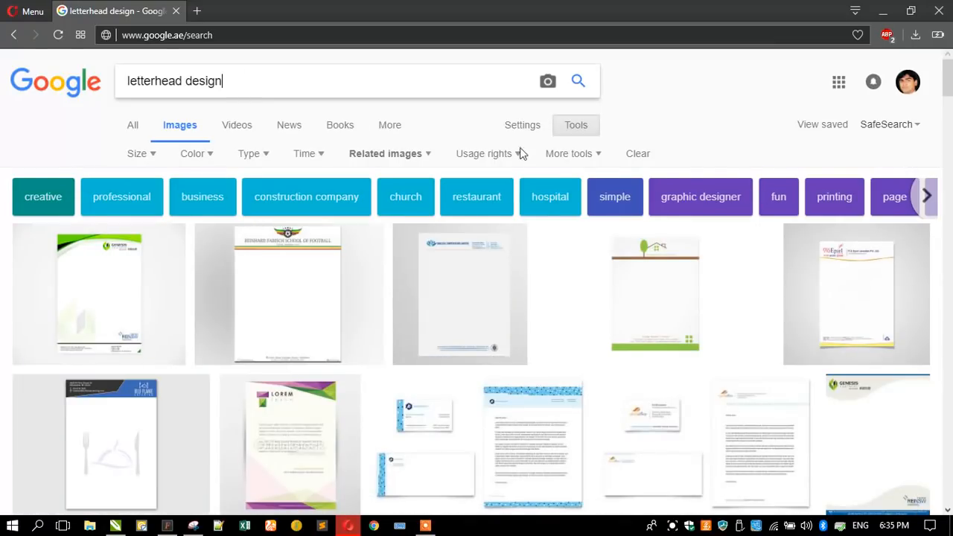
left_click(639, 154)
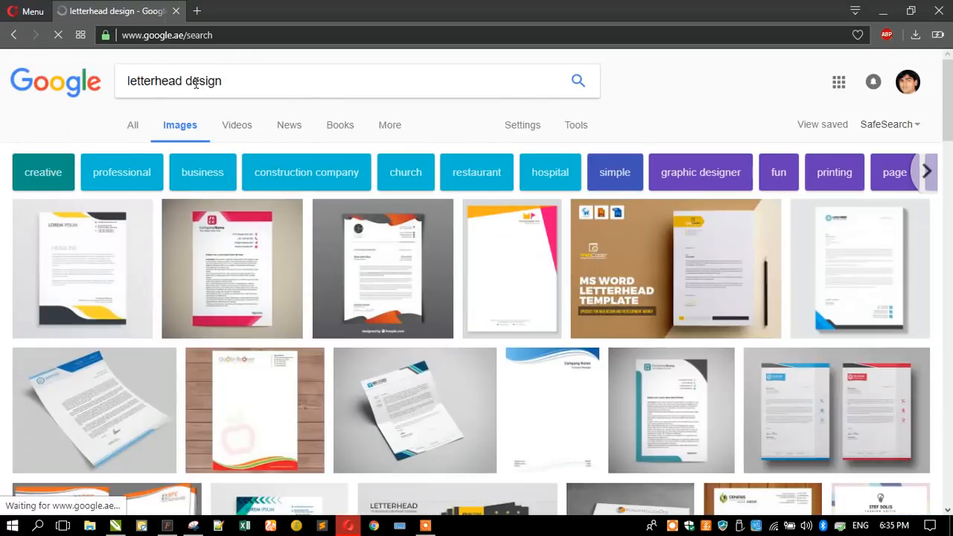
Step: Change the image search to "letterhead background"
left_click_drag(191, 81, 261, 77)
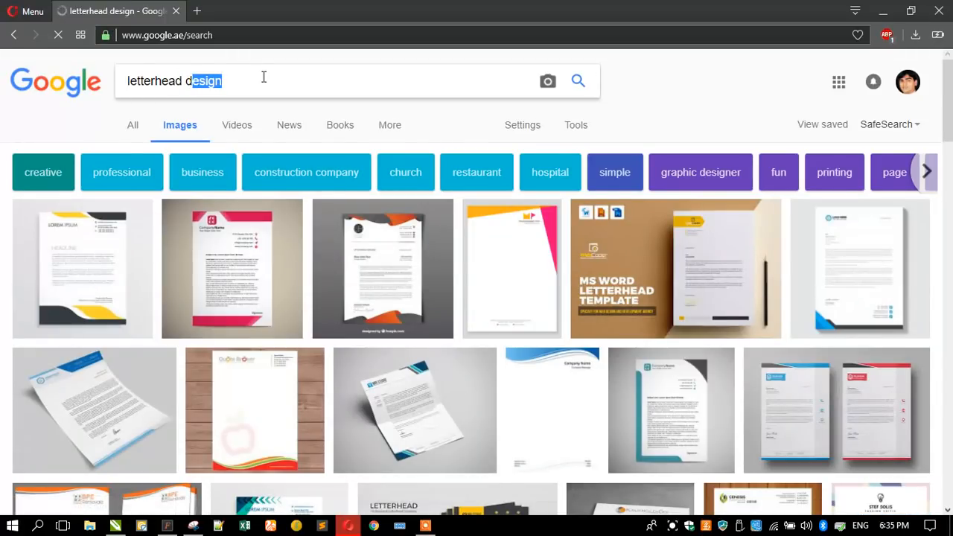
key("BackSpace")
key("BackSpace")
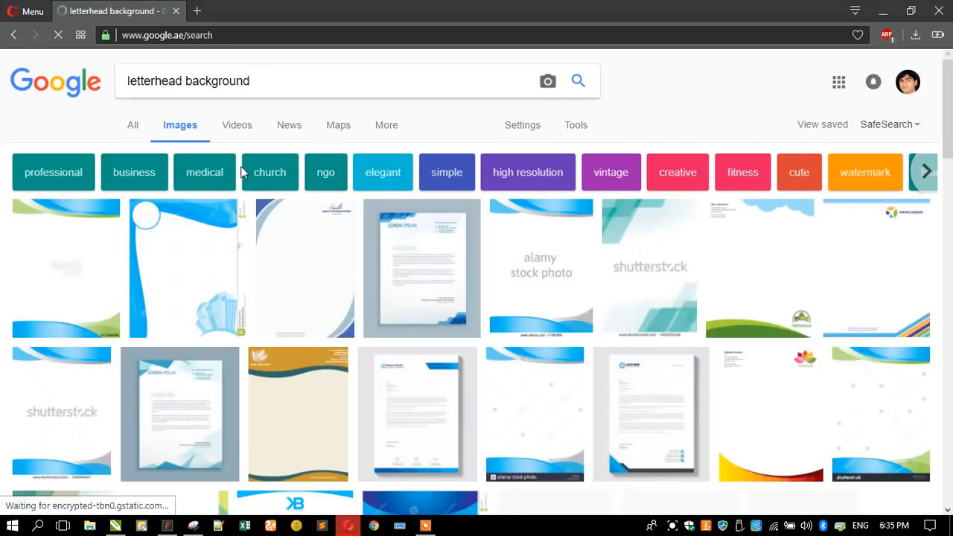
Step: Browse the letterhead background results and preview the abstract corporate blue wave letterhead
scroll(0, 283, "down", 3)
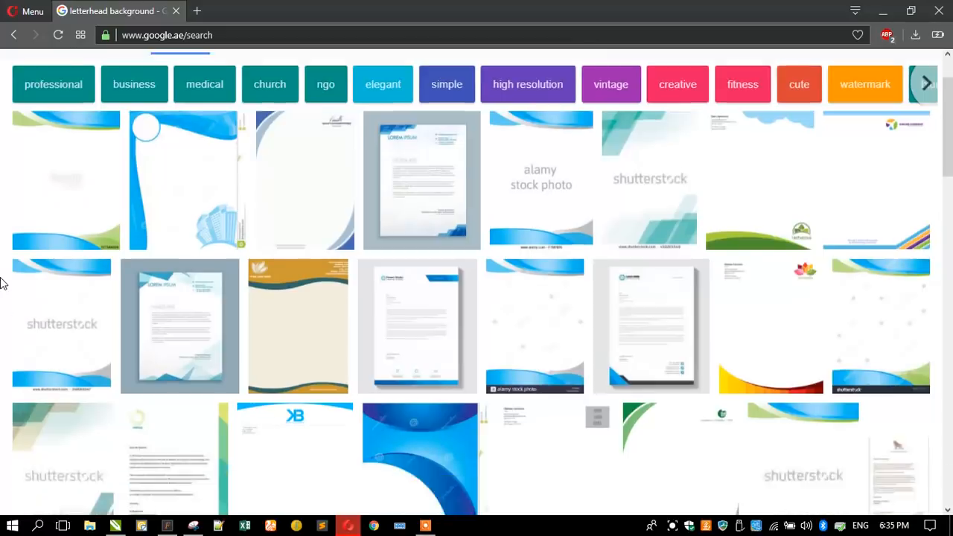
scroll(0, 283, "down", 2)
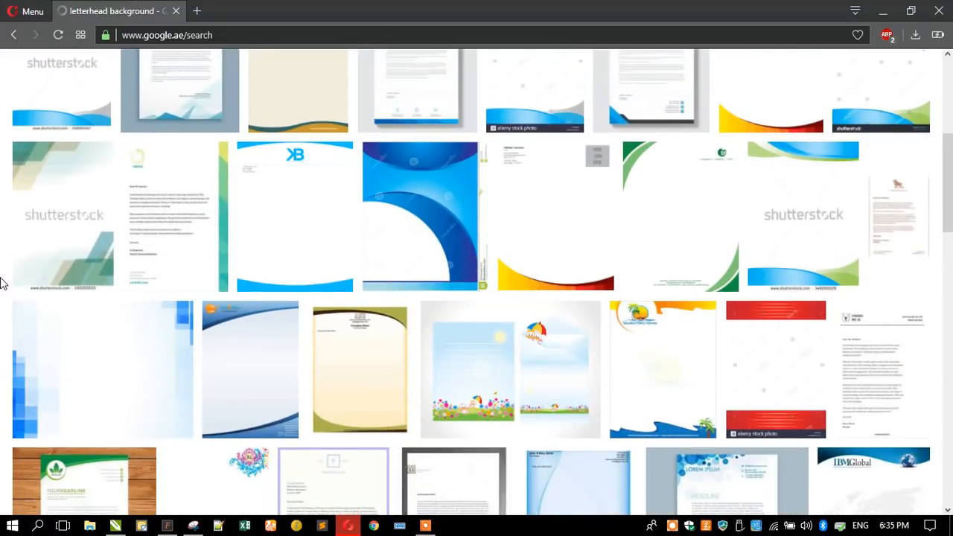
scroll(1, 283, "down", 1)
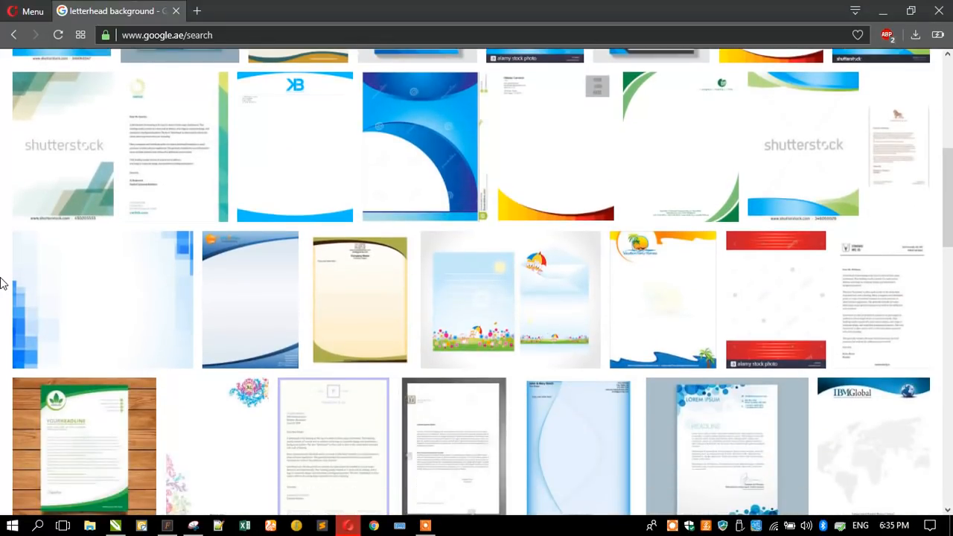
scroll(0, 283, "down", 2)
scroll(1, 283, "down", 1)
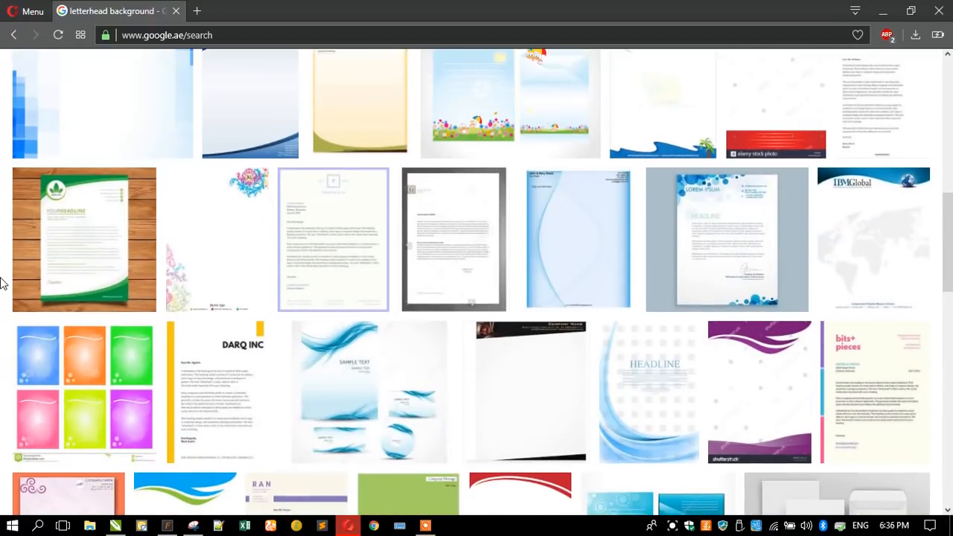
scroll(1, 283, "down", 1)
scroll(2, 283, "down", 6)
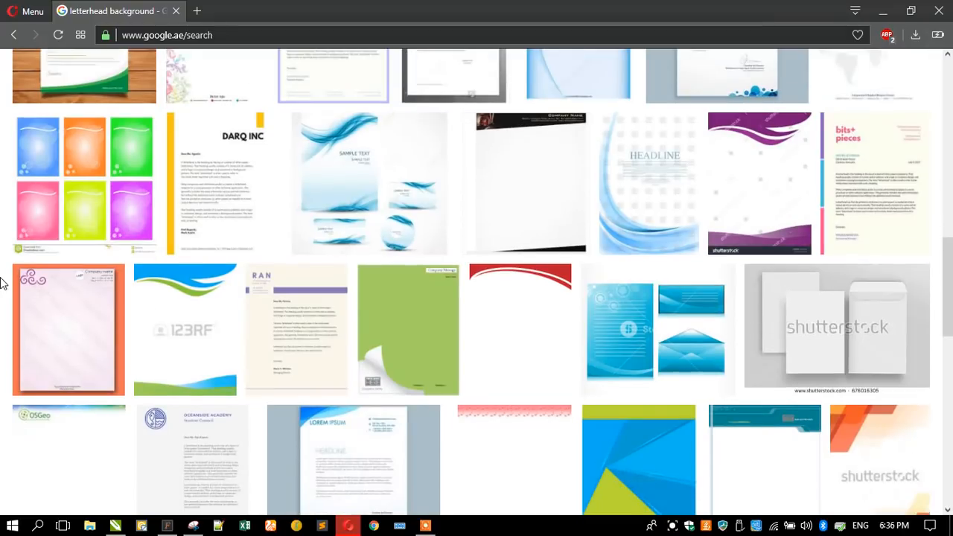
scroll(1, 283, "up", 1)
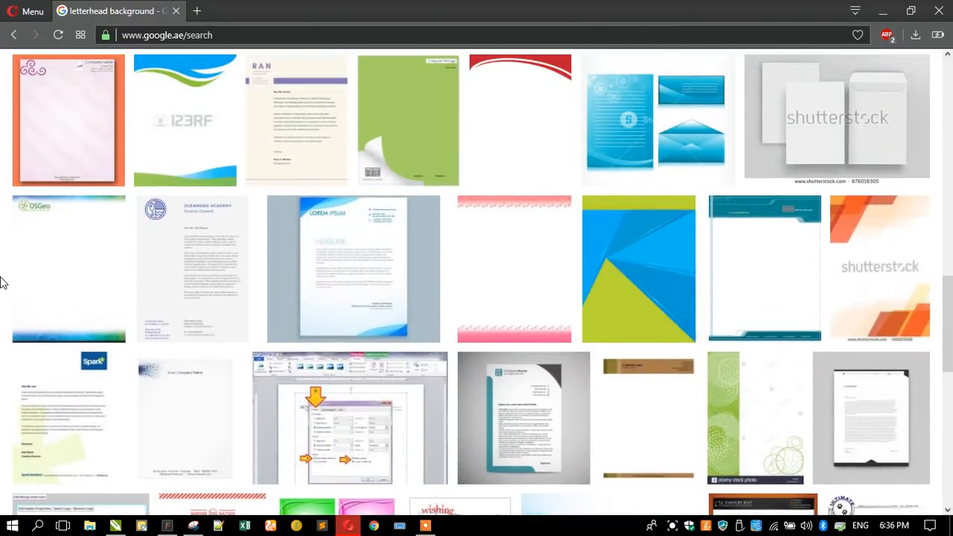
left_click(319, 270)
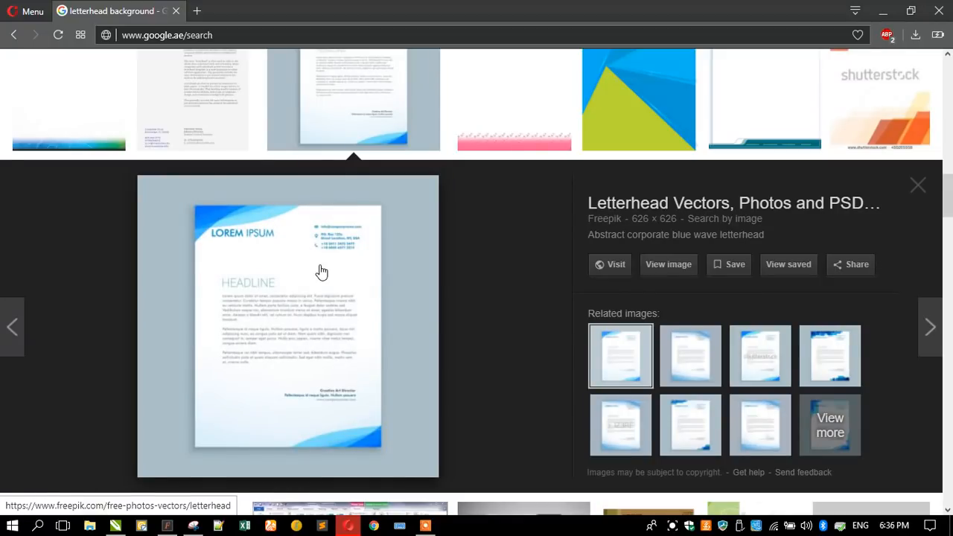
Step: Search for images of "color rainbow"
scroll(321, 272, "up", 10)
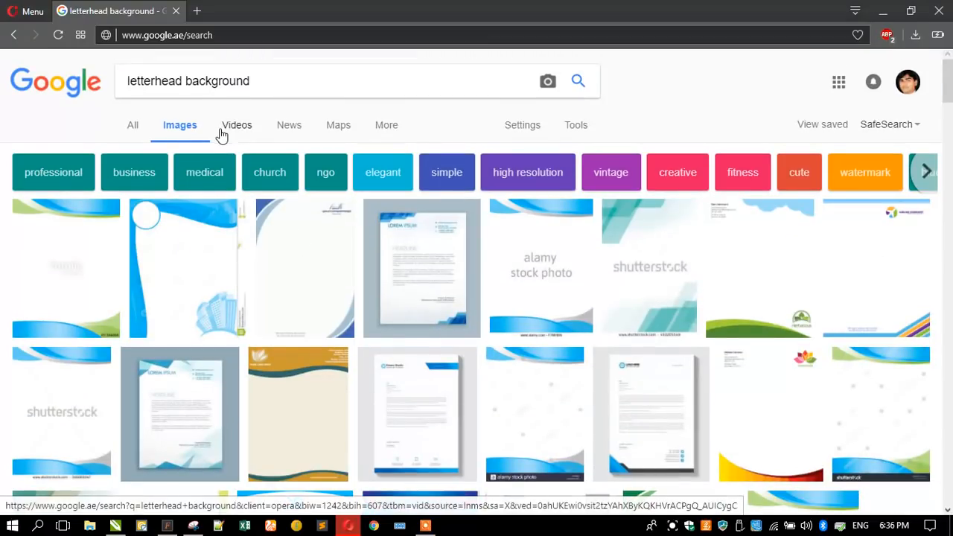
left_click_drag(253, 79, 40, 97)
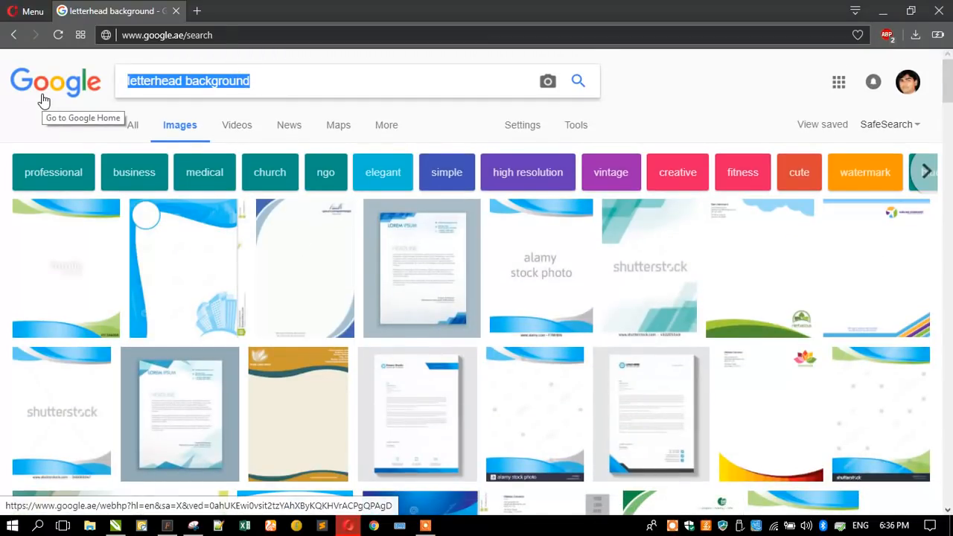
type("color rainbo")
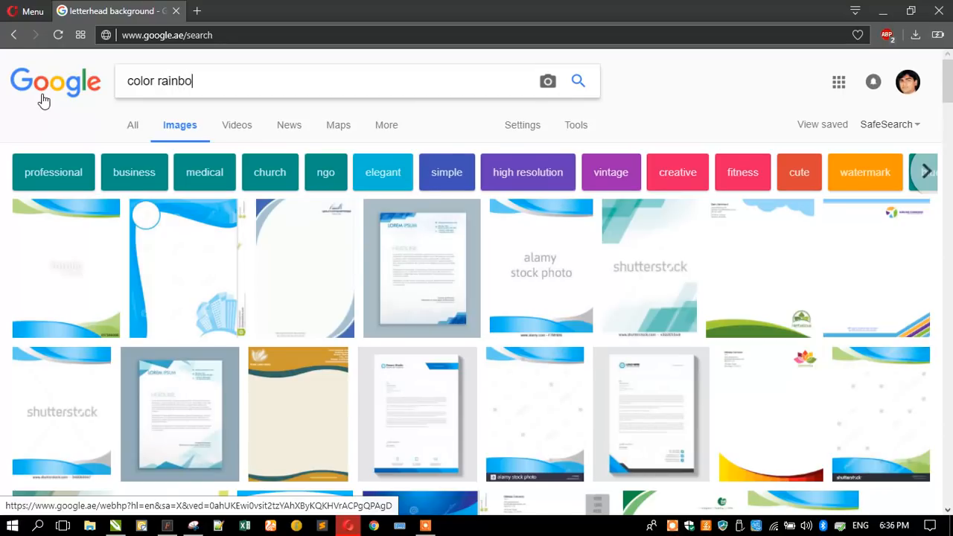
key("Return")
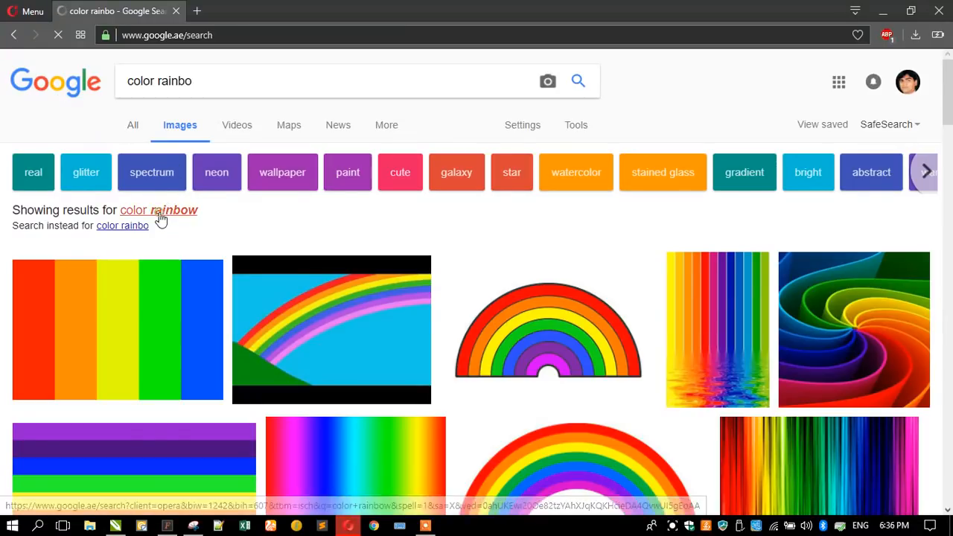
left_click(160, 216)
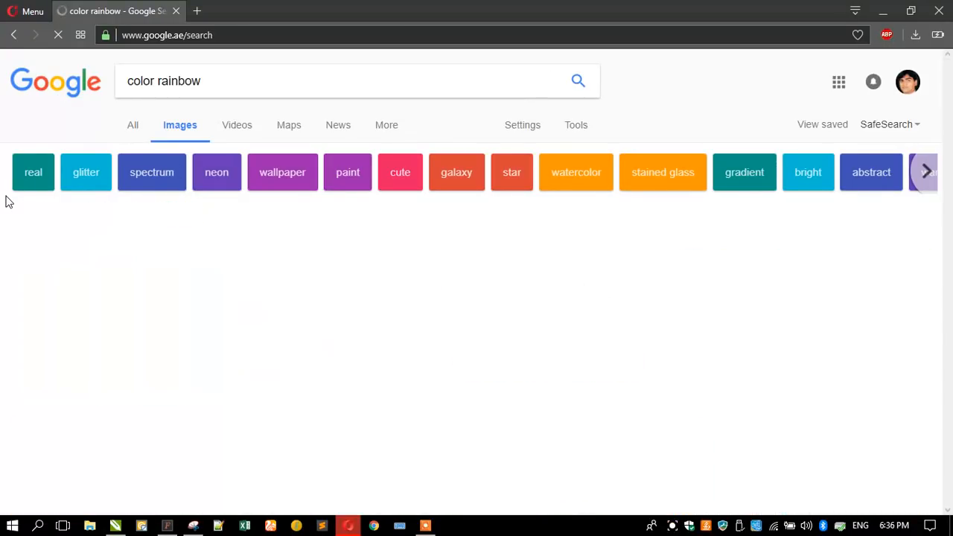
Step: Preview the rainbow wave picture on white with small stars and open its full set of related images
scroll(6, 201, "down", 4)
scroll(6, 201, "down", 10)
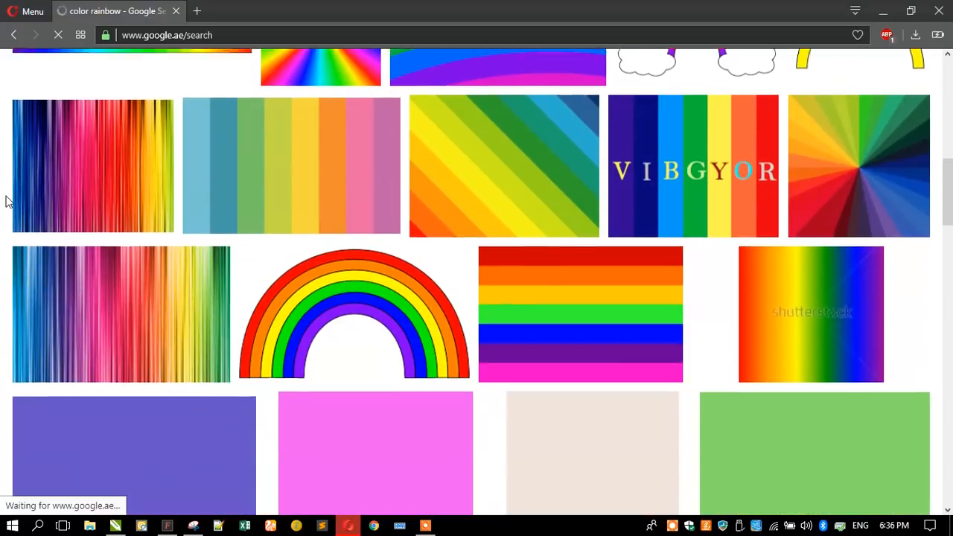
scroll(6, 201, "down", 2)
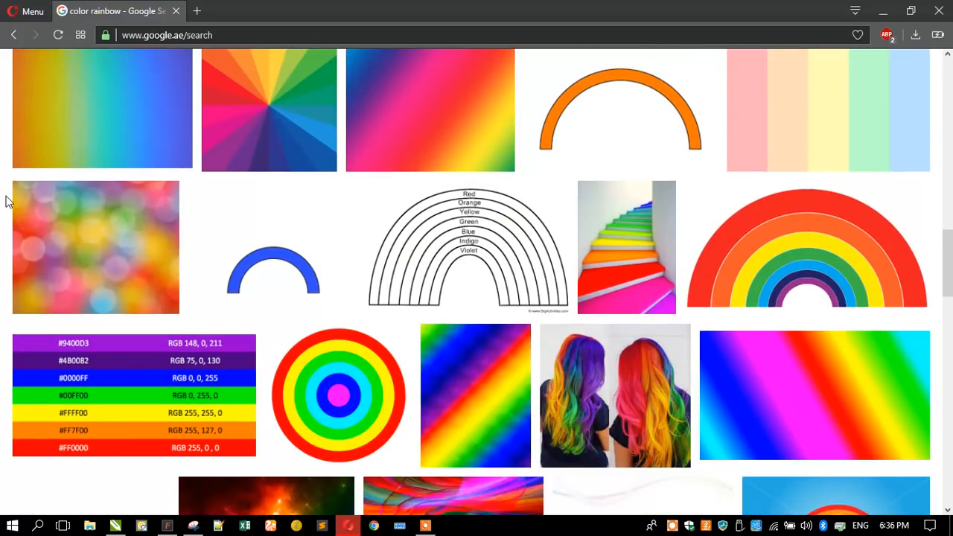
scroll(6, 201, "down", 7)
scroll(6, 201, "up", 4)
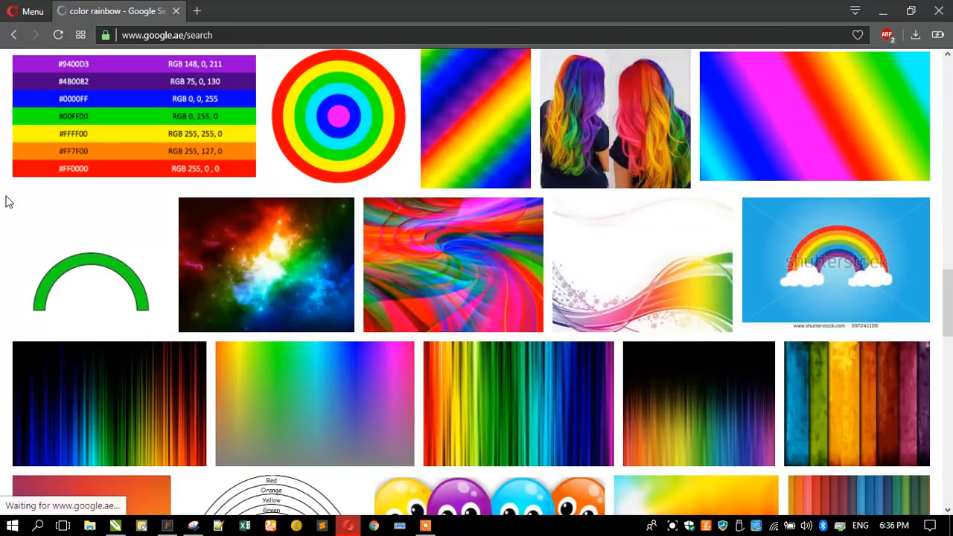
left_click(597, 279)
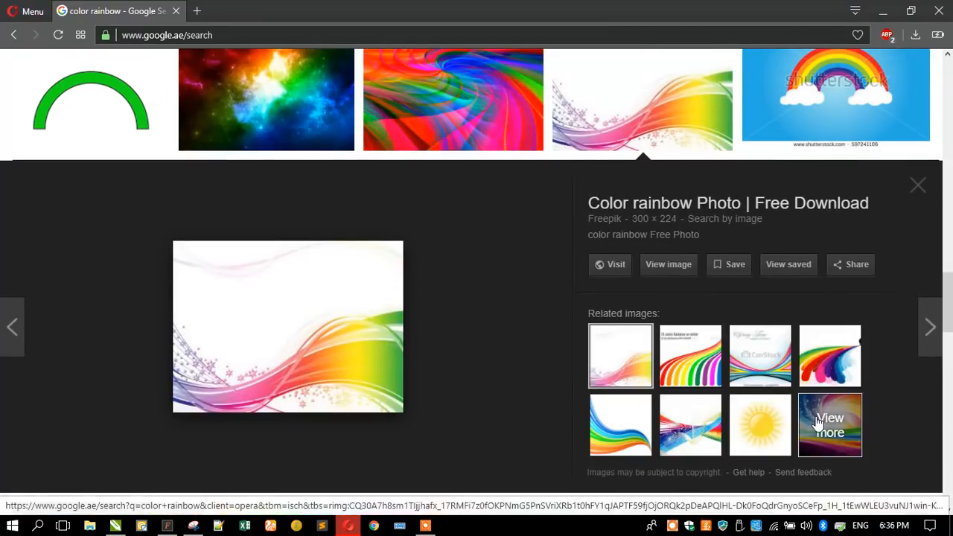
left_click(819, 423)
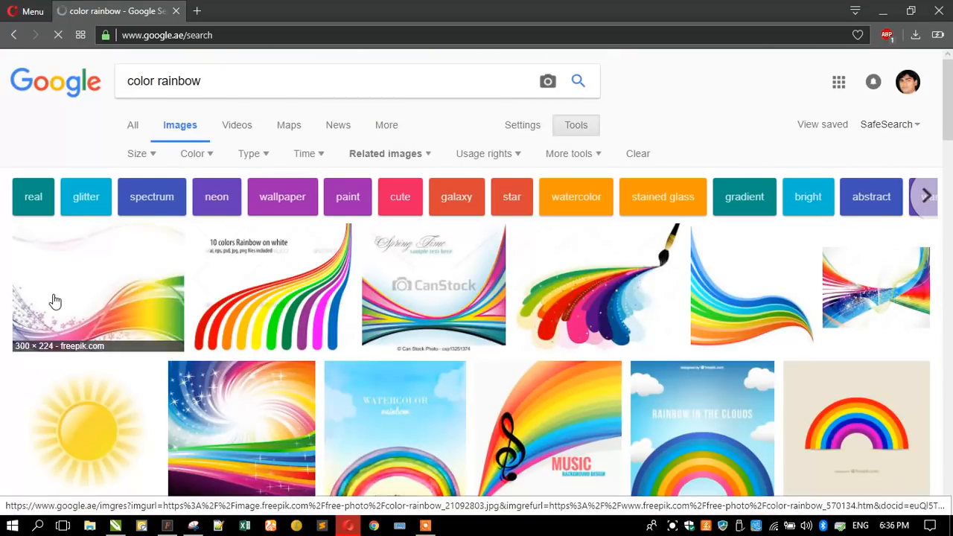
Step: Find the abstract picture of flowing lines in rainbow colours among the related images and open its preview
scroll(52, 298, "down", 6)
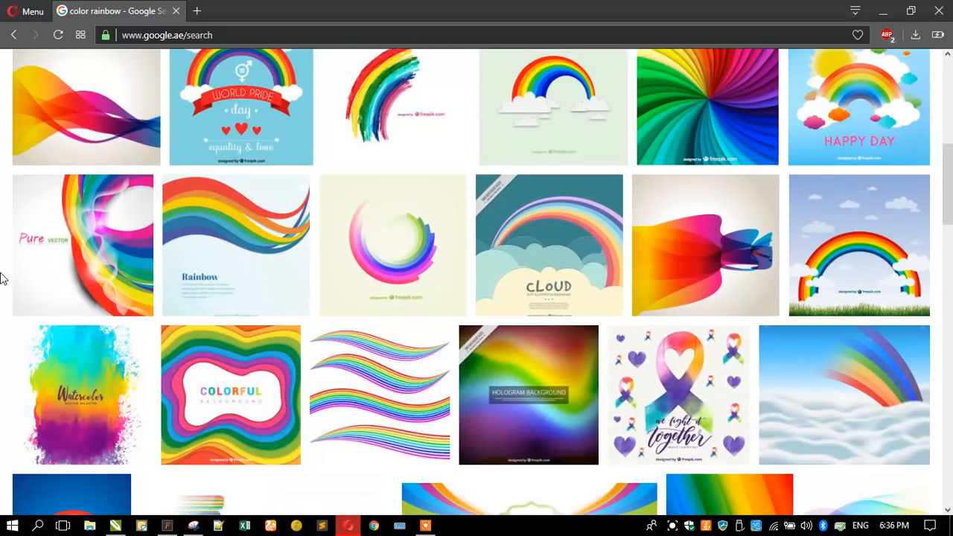
scroll(3, 278, "down", 5)
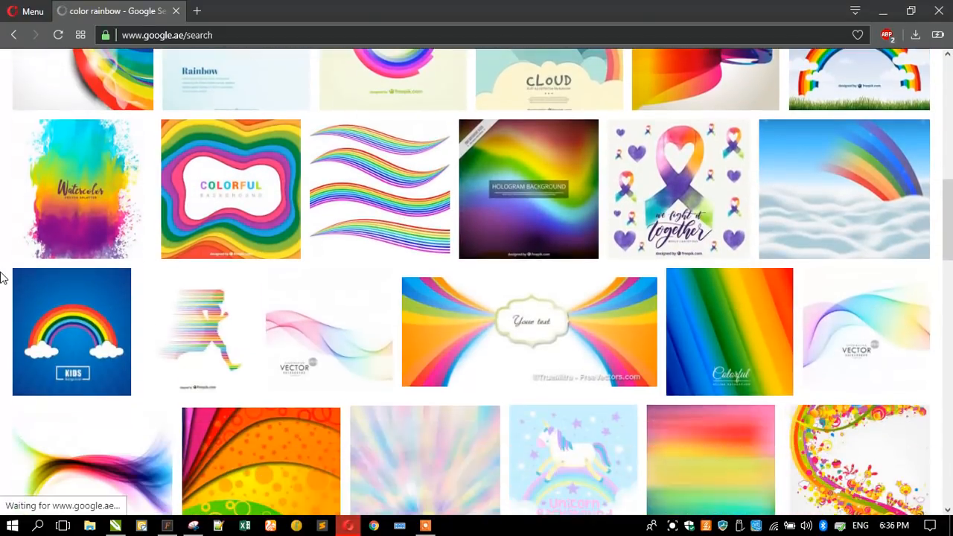
scroll(3, 277, "up", 1)
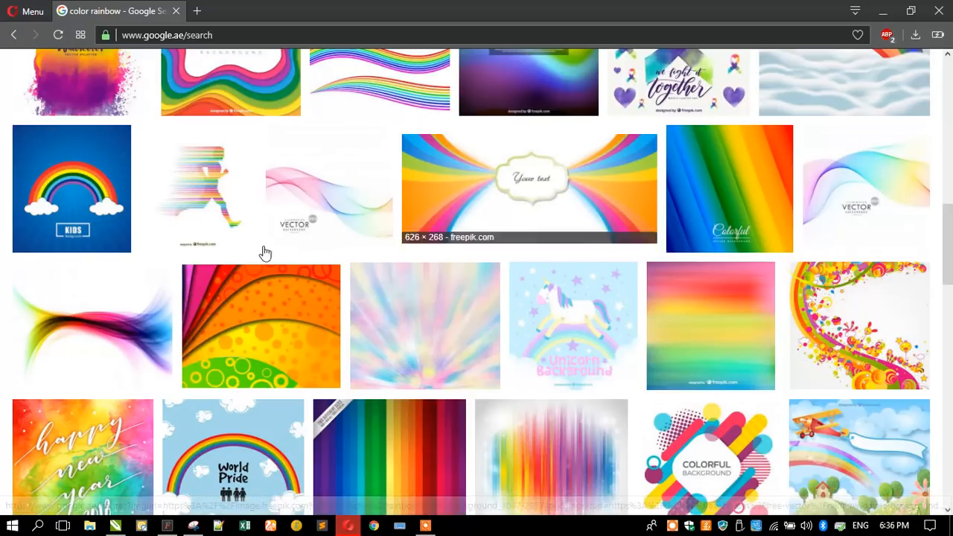
left_click(121, 300)
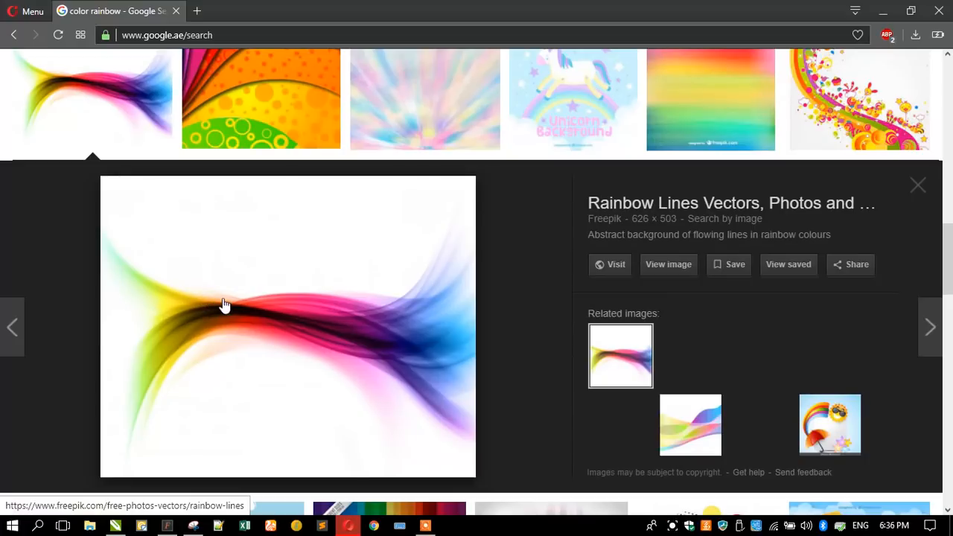
Step: Preview the related Colorful Water Waves and White Abstract Background images for comparison
left_click(840, 373)
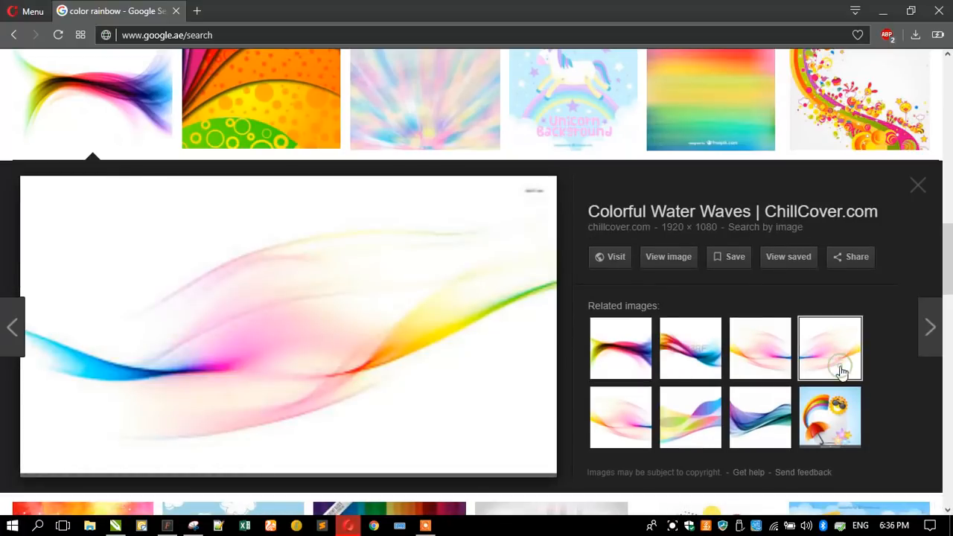
left_click(677, 421)
left_click(620, 432)
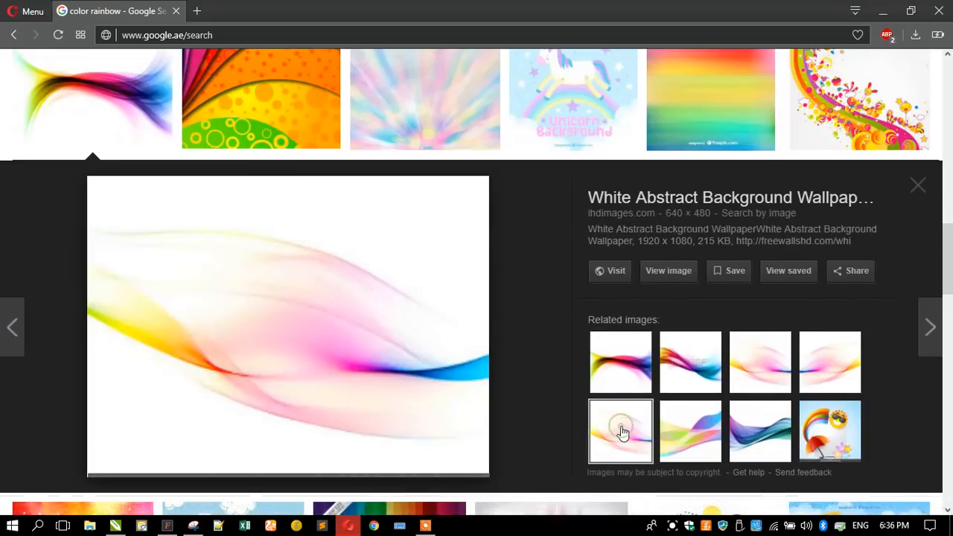
Step: Return to the Rainbow Lines preview and copy its image
left_click(621, 363)
right_click(292, 339)
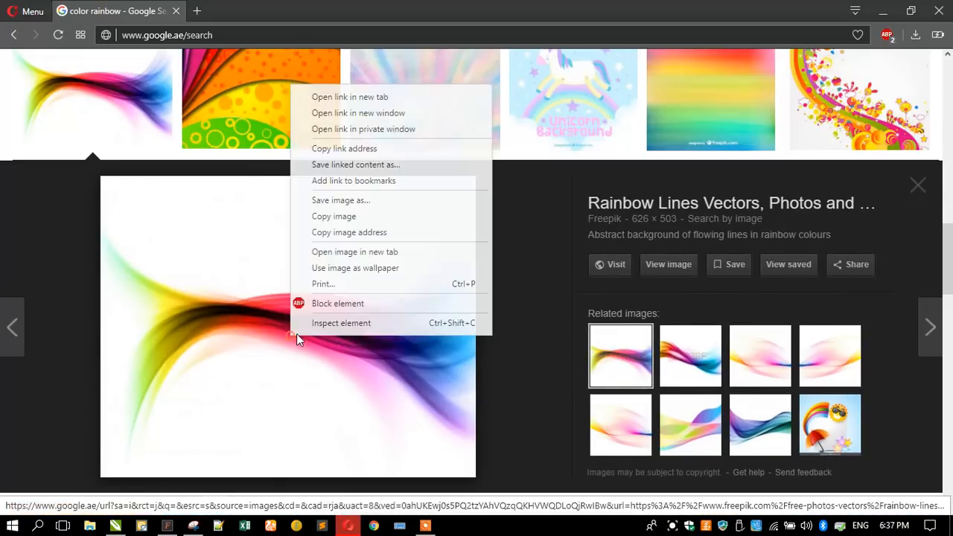
left_click(322, 216)
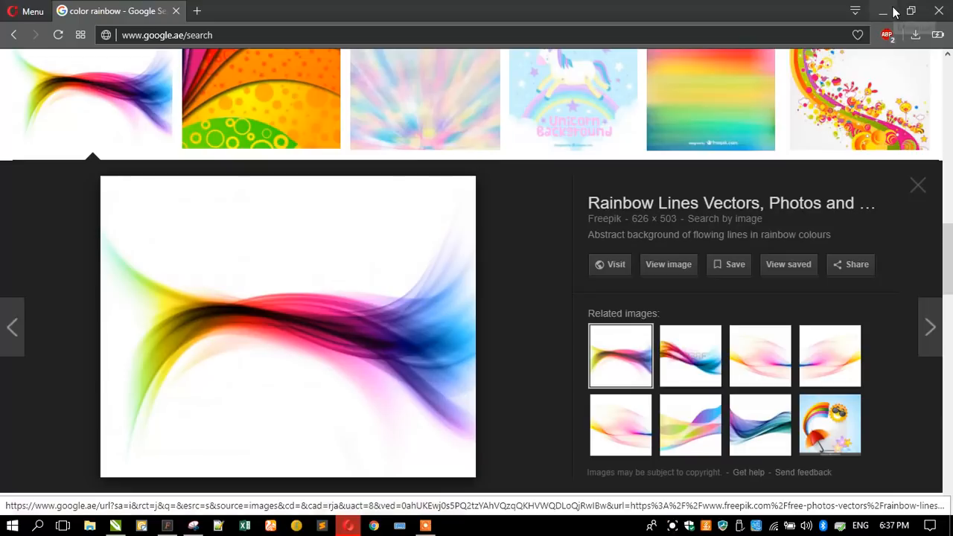
Step: Switch to CorelDRAW, paste the rainbow image, and move it over the top of the leftmost letterhead
left_click(883, 11)
right_click(248, 281)
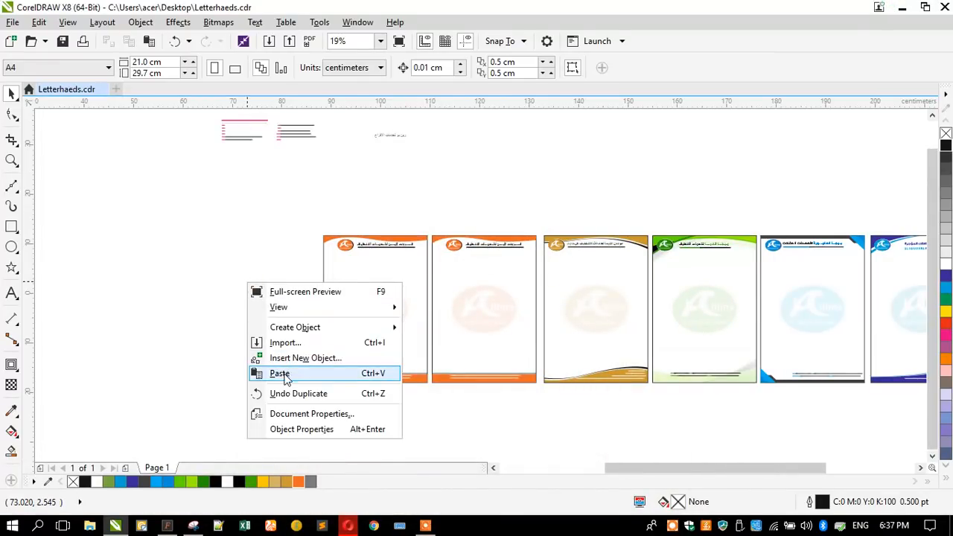
left_click(280, 374)
left_click(268, 332)
left_click(365, 321)
left_click_drag(366, 305, 361, 225)
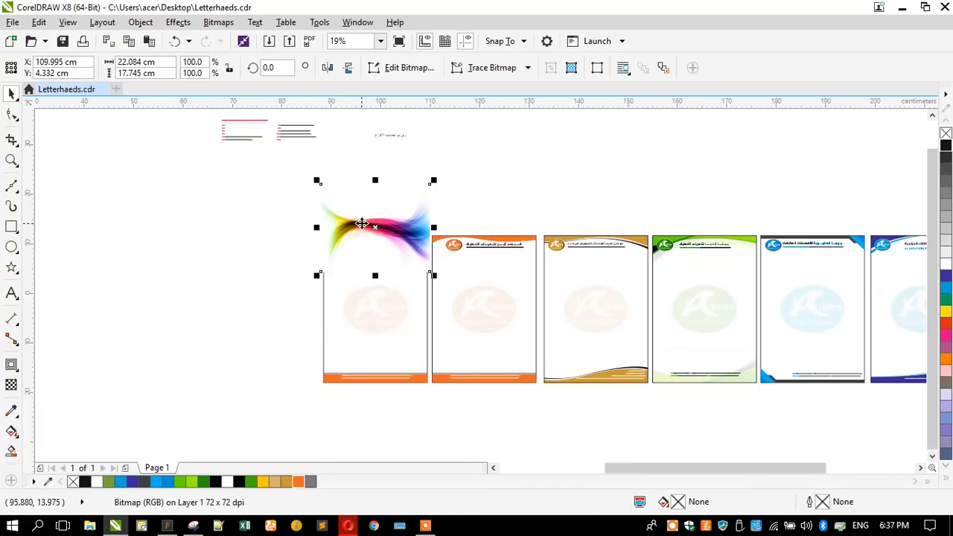
Step: Enlarge the rainbow image proportionally to about 26.2 × 21 cm so it spans beyond the letterhead's width
scroll(361, 225, "up", 2)
left_click_drag(274, 327, 287, 300)
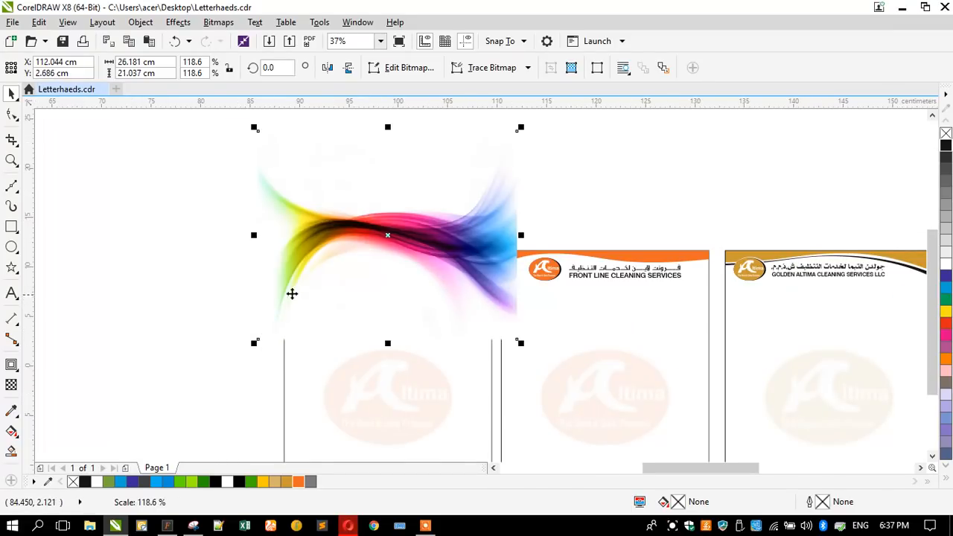
scroll(318, 222, "up", 2)
scroll(318, 222, "down", 2)
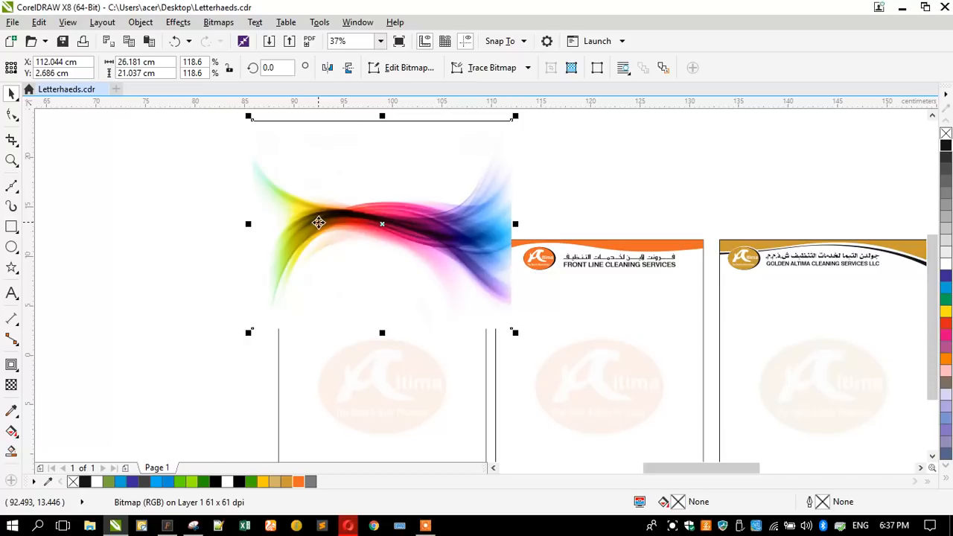
Step: PowerClip the rainbow image inside the leftmost letterhead's page rectangle
right_click(319, 219)
left_click(359, 108)
left_click(292, 415)
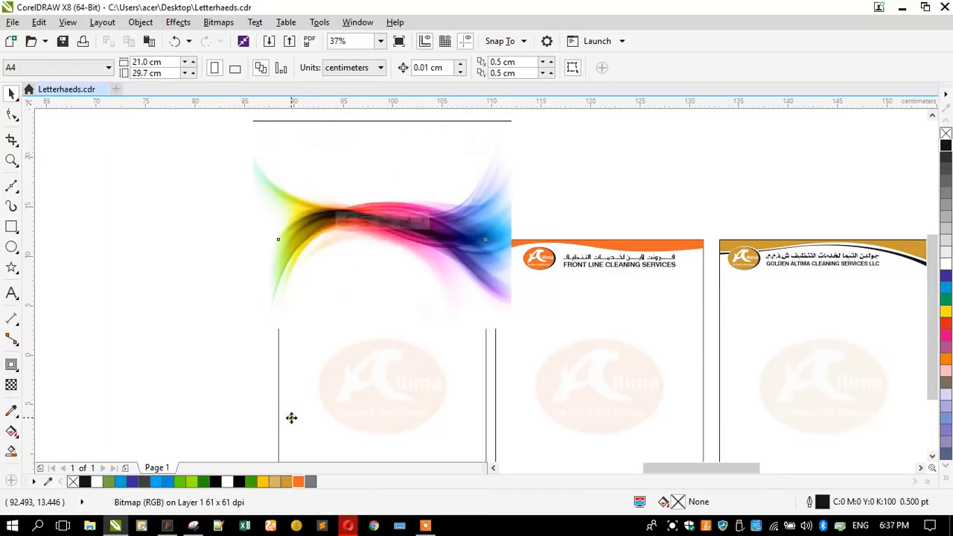
Step: Open the letterhead's PowerClip contents for editing and flatten the rainbow image to about 12.6 cm high, keeping its width
double_click(292, 314)
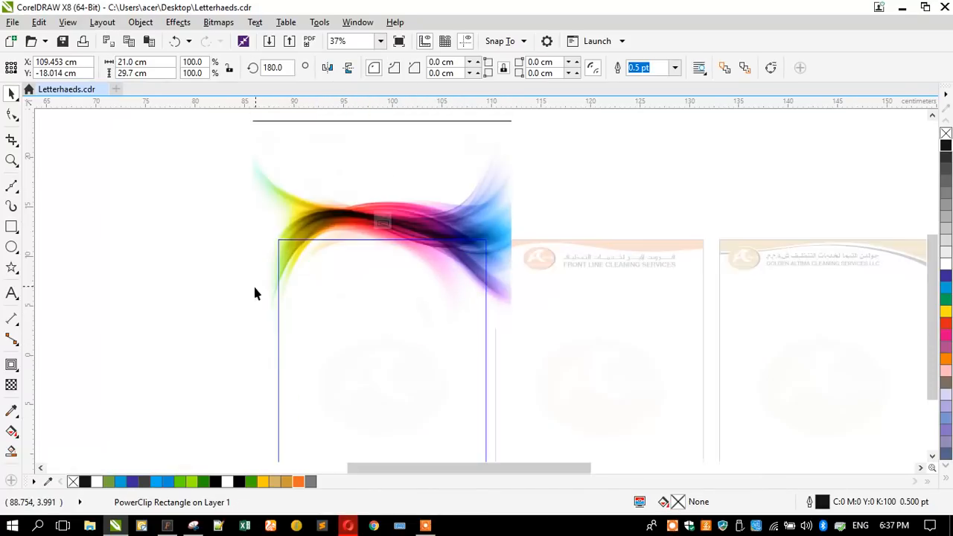
left_click(270, 230)
left_click_drag(382, 118, 373, 164)
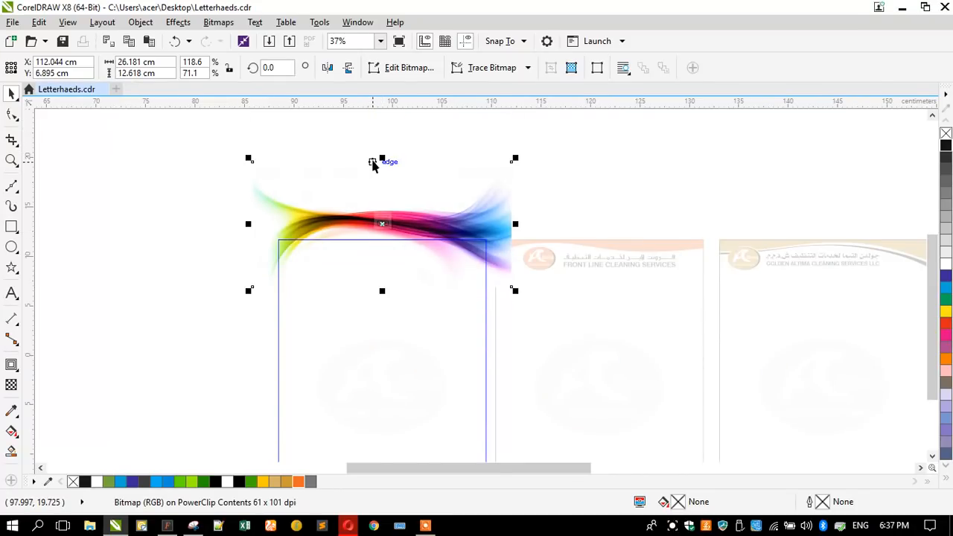
scroll(340, 218, "up", 2)
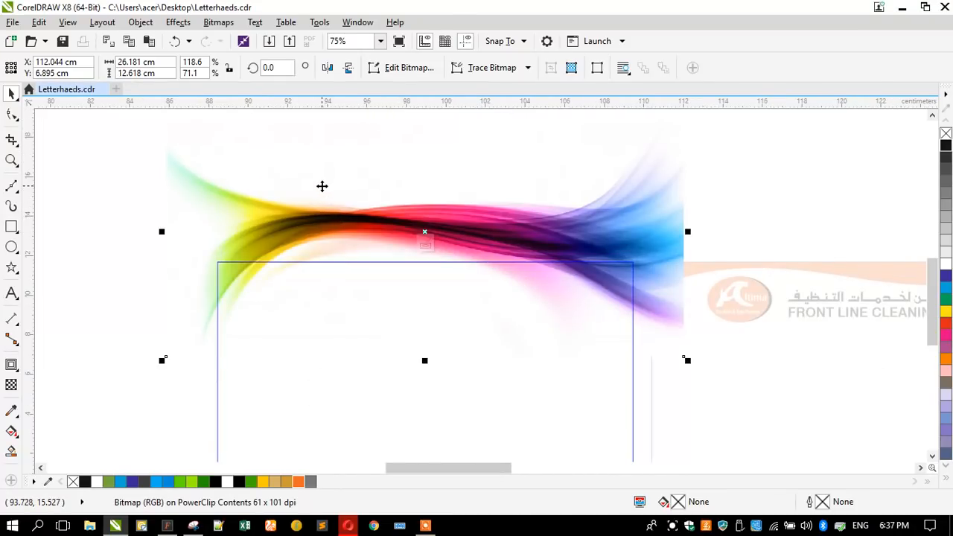
Step: Mirror the rainbow image vertically and horizontally inside the PowerClip, repositioning it across the leftmost letterhead's upper edge
left_click_drag(307, 220, 311, 251)
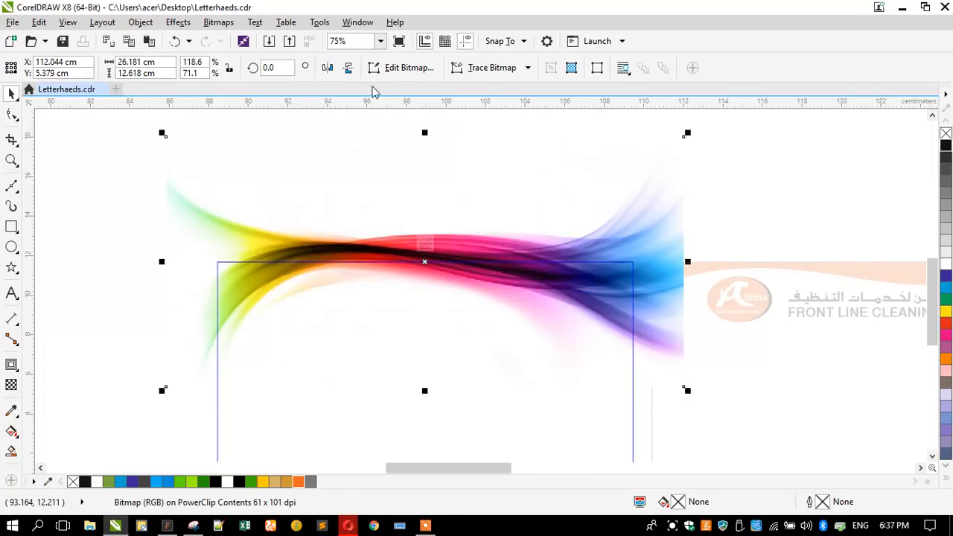
left_click(347, 68)
left_click_drag(195, 426, 209, 209)
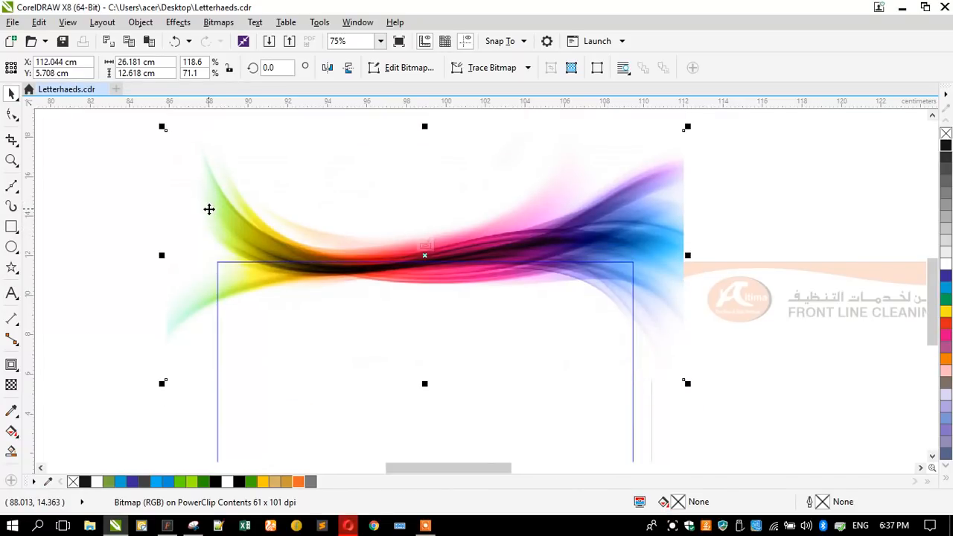
left_click(328, 68)
left_click_drag(609, 200, 236, 213)
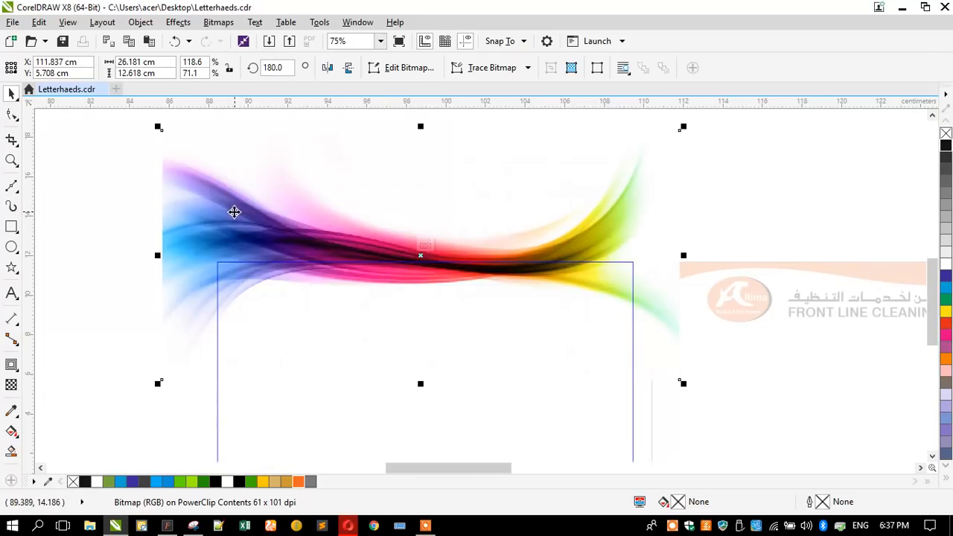
Step: Mirror the rainbow image vertically once more and position it so its lower half covers the top of the letterhead
left_click(346, 72)
scroll(332, 185, "down", 1)
left_click_drag(263, 318, 266, 221)
scroll(265, 223, "up", 1)
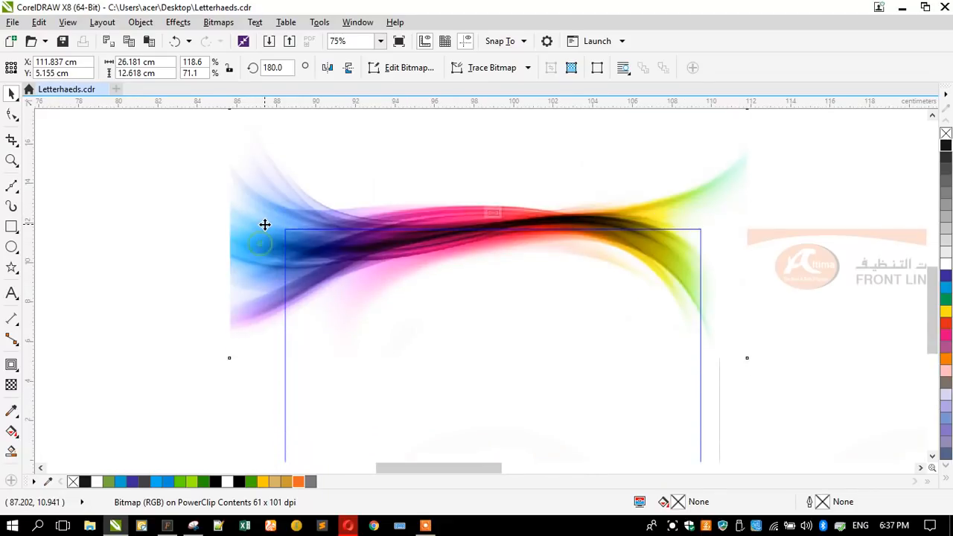
left_click_drag(275, 226, 274, 221)
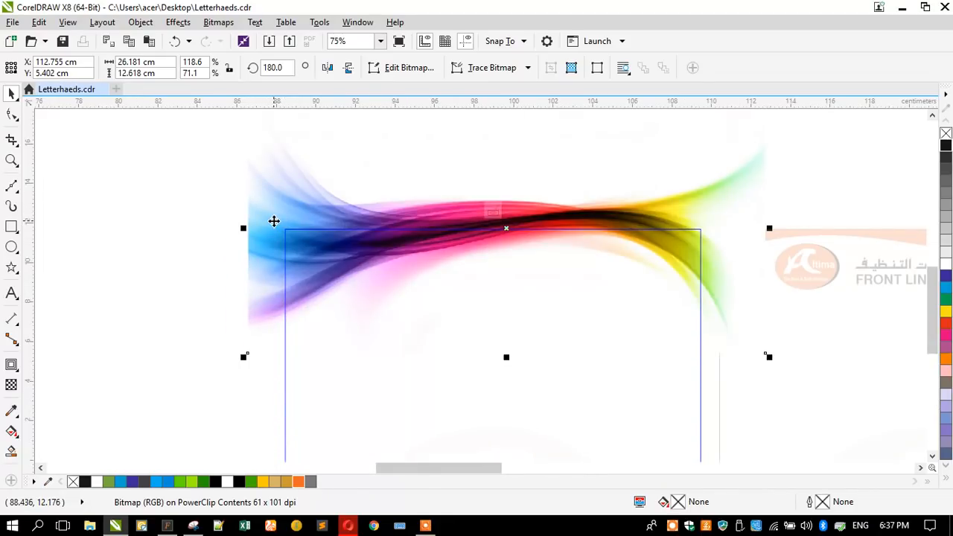
Step: Apply a linear transparency to the rainbow image, running straight down from above the wave to below it
scroll(287, 257, "down", 2)
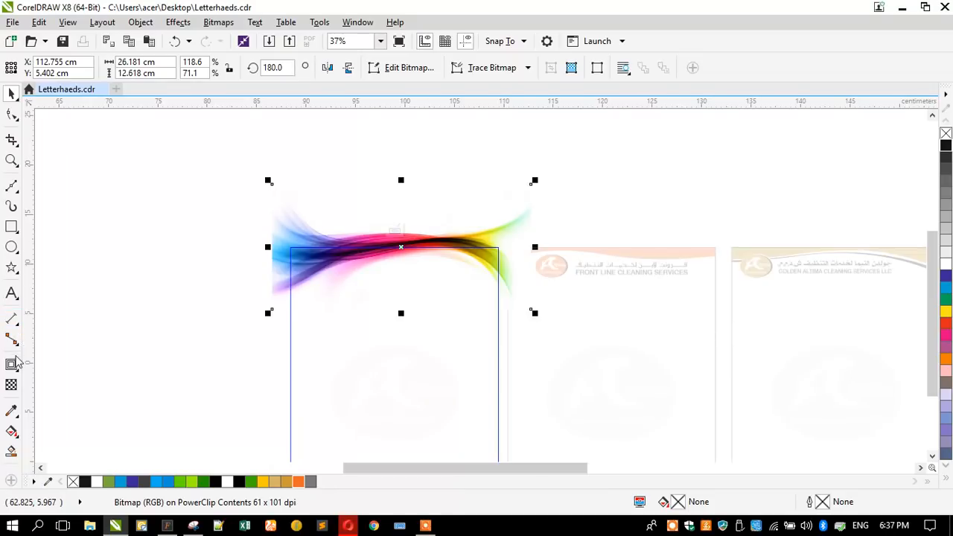
left_click(11, 385)
left_click_drag(332, 172, 332, 317)
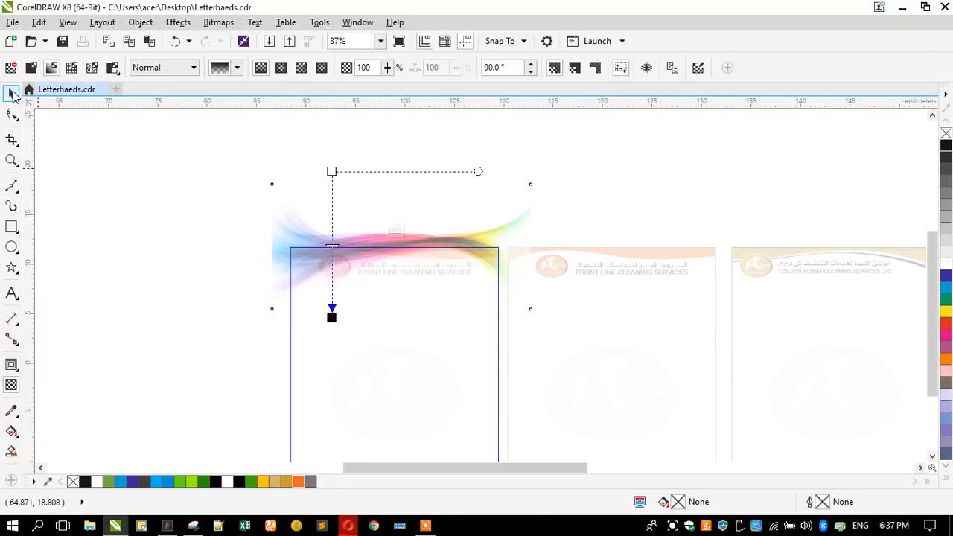
left_click(12, 92)
Step: Delete the orange wave from the leftmost letterhead's header and centre the logo and company-name group horizontally on the page rectangle
left_click(296, 254)
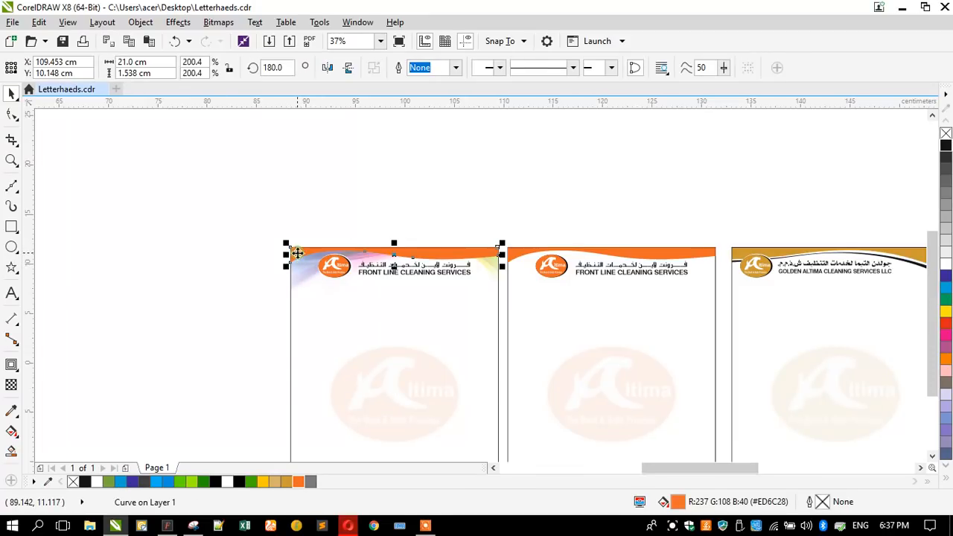
key("Delete")
scroll(325, 278, "up", 2)
left_click_drag(189, 204, 649, 319)
left_click_drag(337, 266, 320, 260)
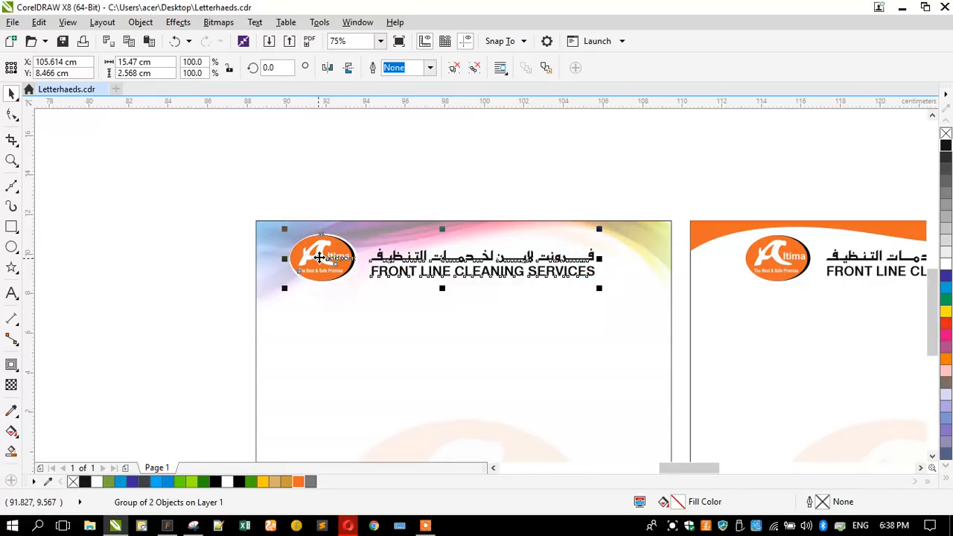
left_click(262, 297, "shift")
key("c")
left_click(176, 267)
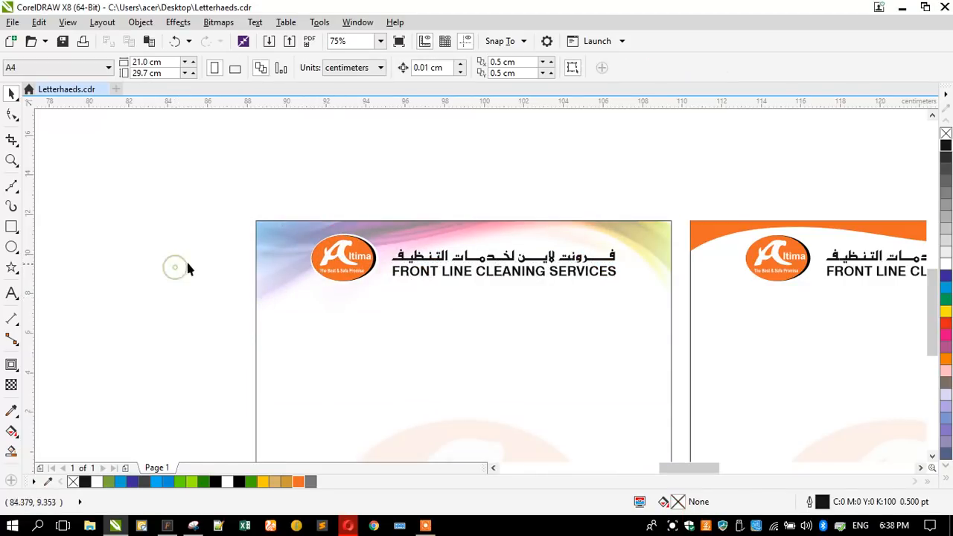
Step: Recolour the orange oval of the leftmost letterhead's logo to red
scroll(320, 248, "up", 1)
left_click(321, 247, "ctrl")
left_click(321, 246, "ctrl")
left_click(320, 246, "ctrl")
left_click(321, 247, "ctrl")
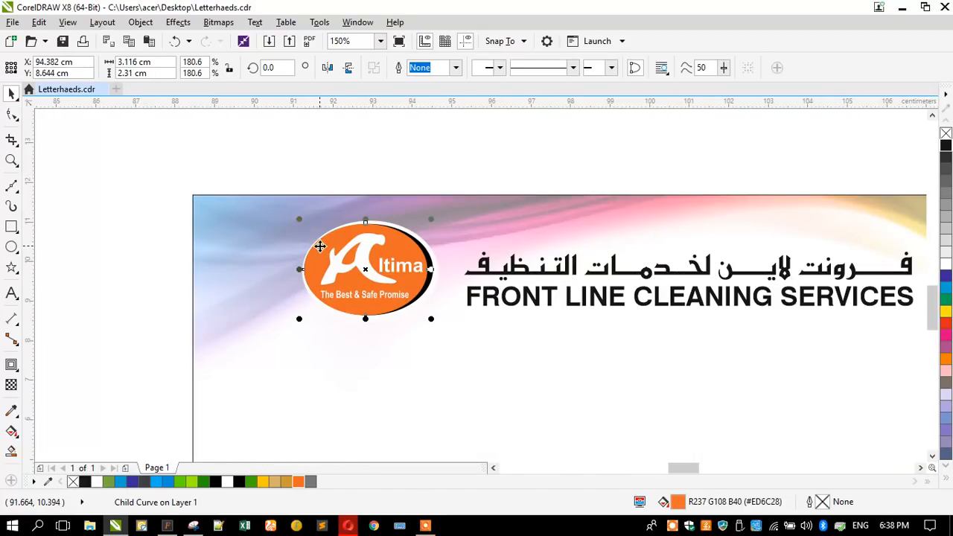
left_click(945, 322)
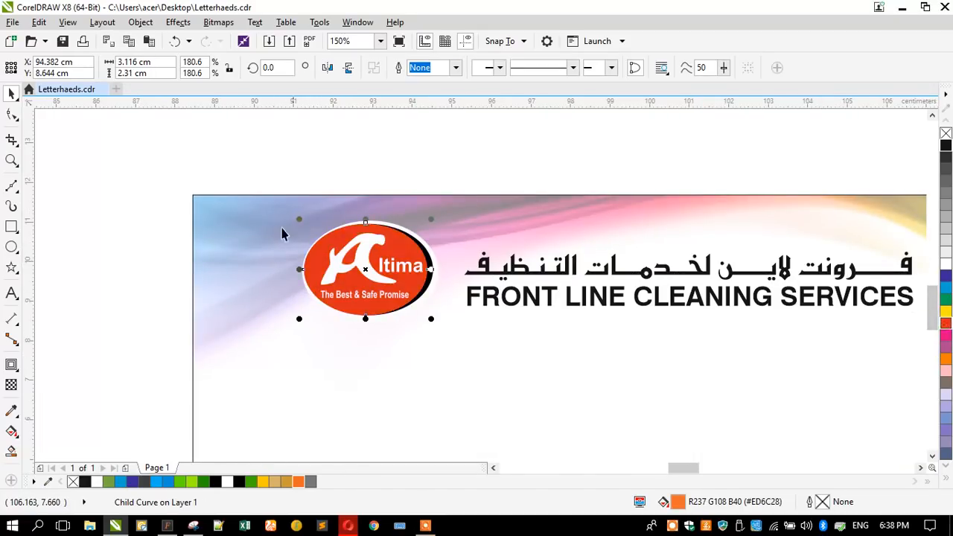
left_click(119, 205)
scroll(179, 218, "down", 1)
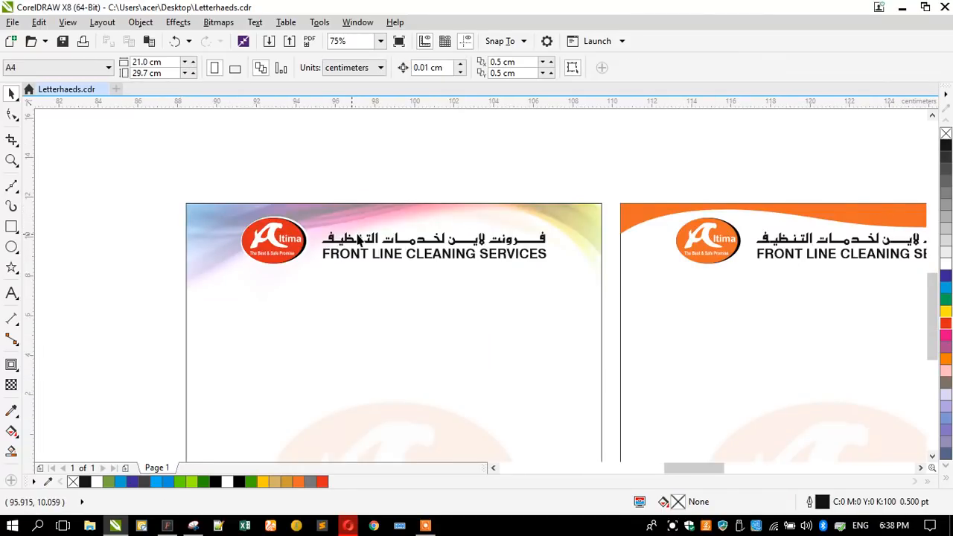
Step: Move the Arabic company name slightly up, away from the English line below it
scroll(359, 239, "up", 1)
left_click(362, 251)
left_click(362, 251, "ctrl")
left_click(361, 251, "ctrl")
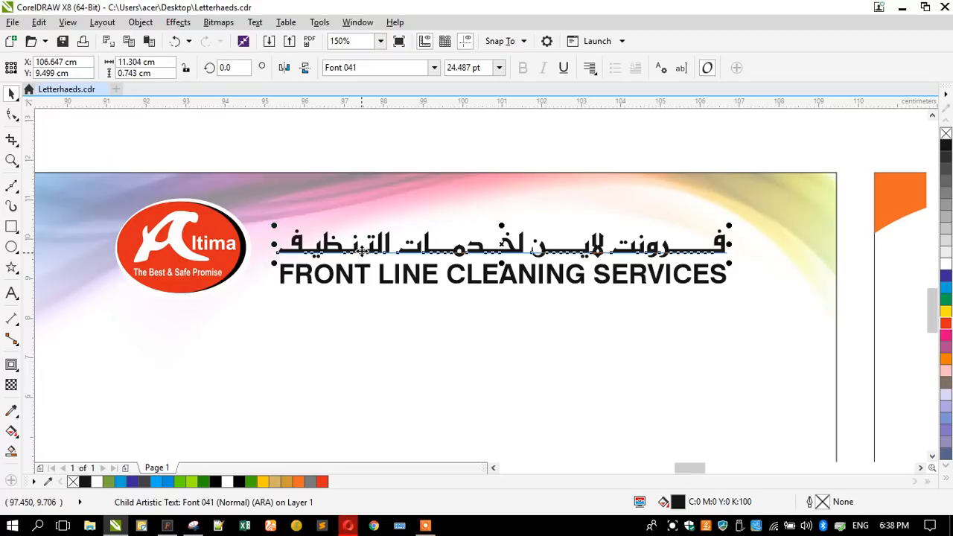
left_click_drag(361, 251, 361, 246)
Step: Ungroup the leftmost letterhead's header and fill the FRONT LINE CLEANING SERVICES text with dark blue
left_click(363, 264)
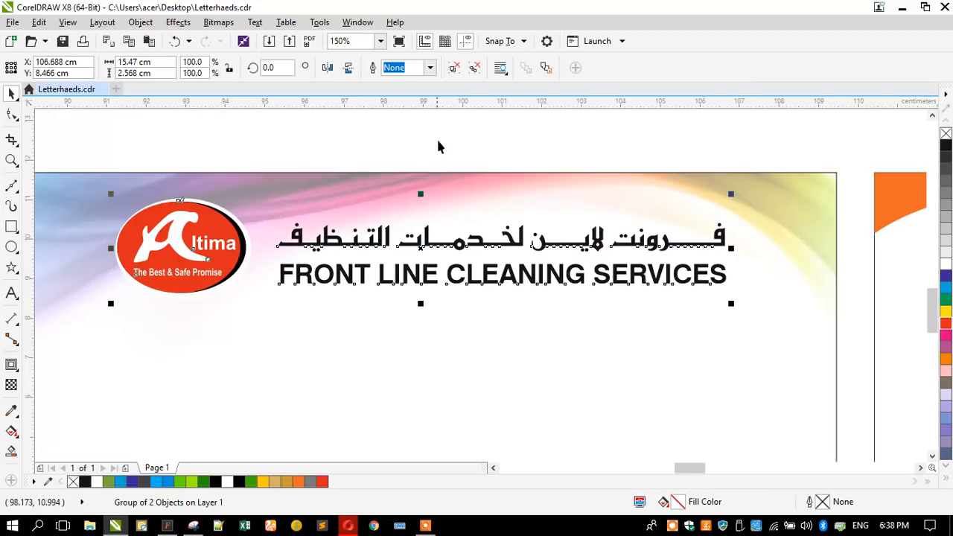
left_click(455, 68)
left_click_drag(270, 132, 700, 341)
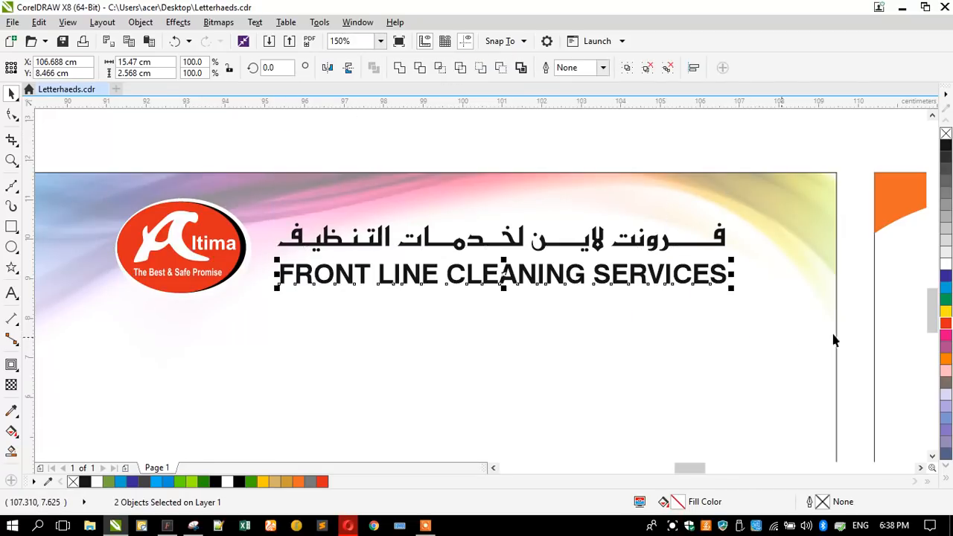
left_click(944, 276)
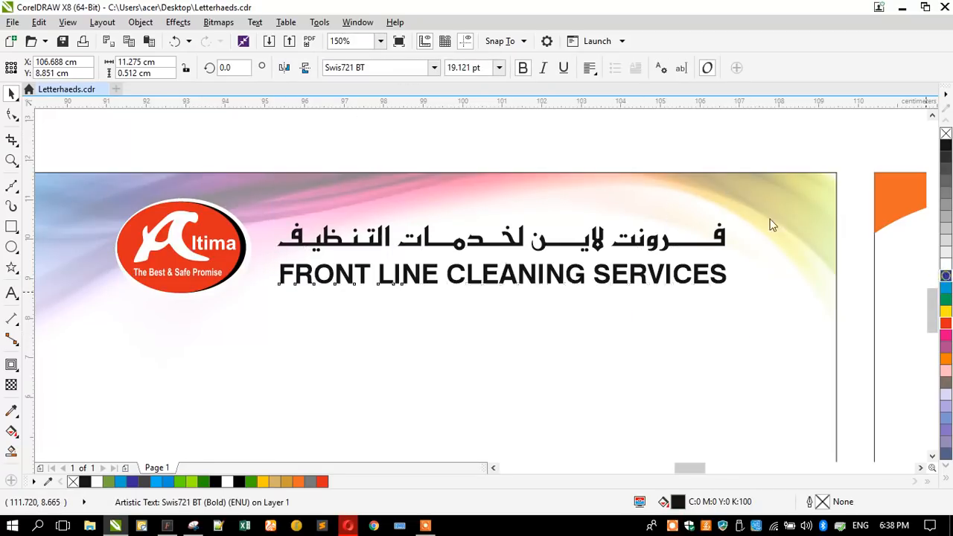
Step: Repeat the dark blue fill on the Arabic company name
left_click(358, 240)
left_click(358, 241, "ctrl")
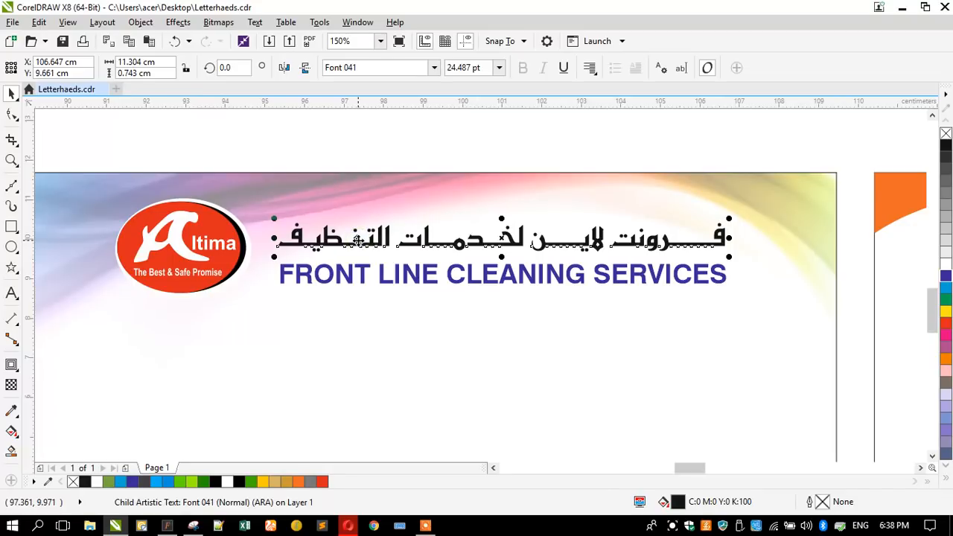
key("ctrl+r")
left_click(337, 145)
Step: Duplicate the rainbow image inside the letterhead's PowerClip, mirror the copy vertically, and place it just below the page
scroll(338, 146, "down", 2)
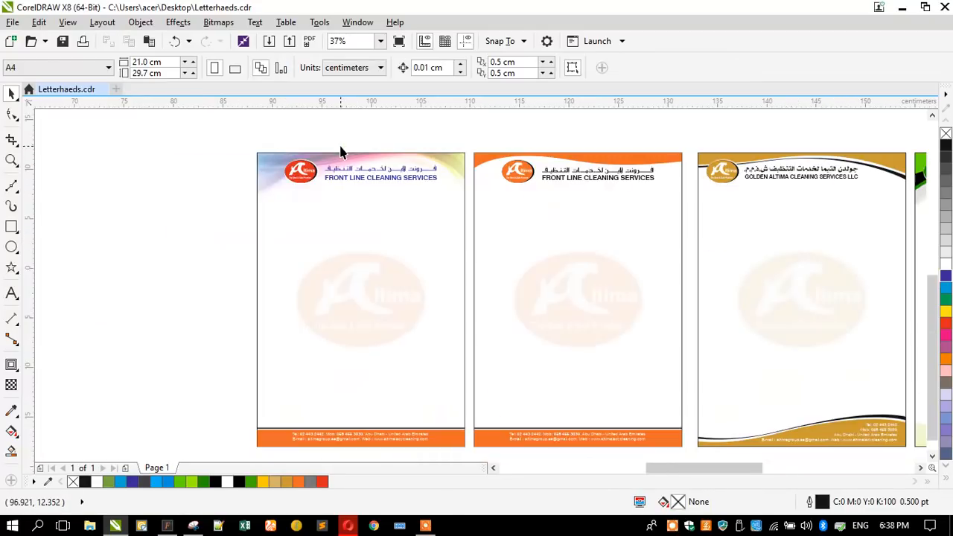
left_click(301, 190)
double_click(271, 190)
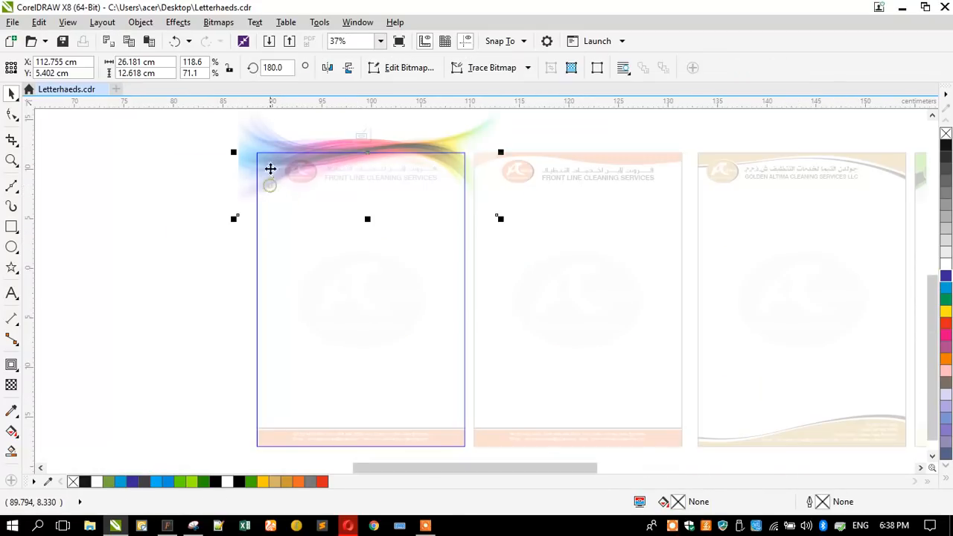
scroll(271, 173, "down", 2)
left_click_drag(271, 159, 281, 281)
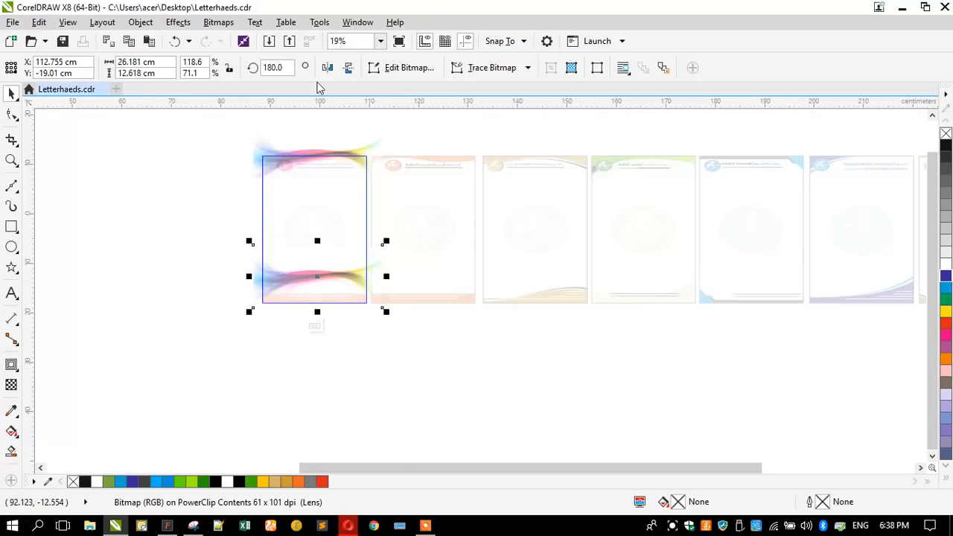
left_click(348, 68)
left_click(263, 171)
left_click(263, 171)
left_click(231, 163, "ctrl")
Step: Remove the transparency from the top rainbow image in the PowerClip and finish editing the contents
left_click(268, 168, "ctrl")
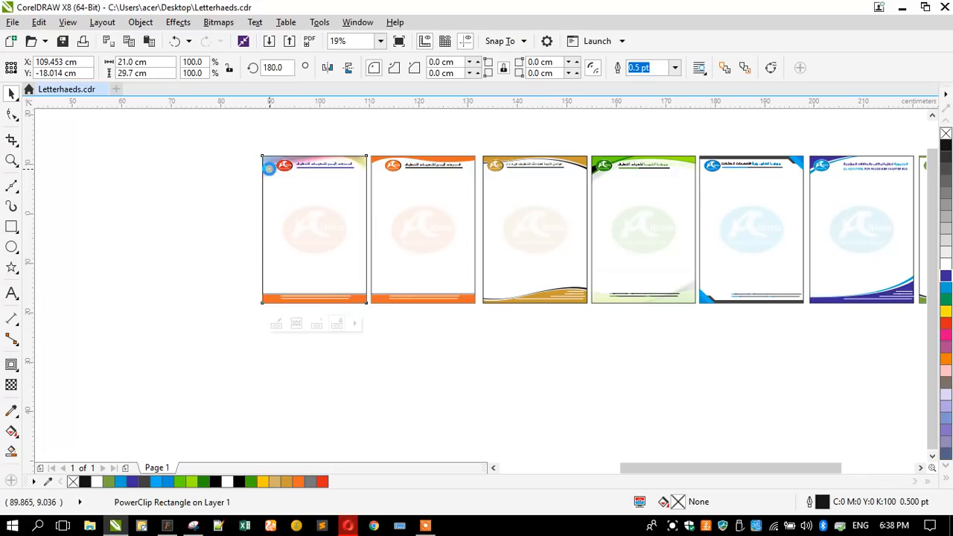
left_click(265, 164)
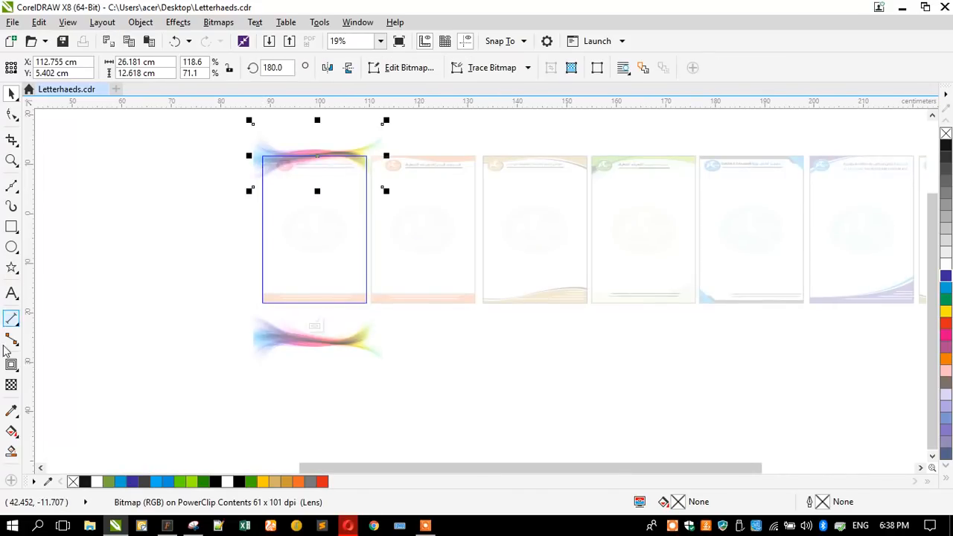
left_click(11, 385)
left_click(32, 68)
left_click(12, 67)
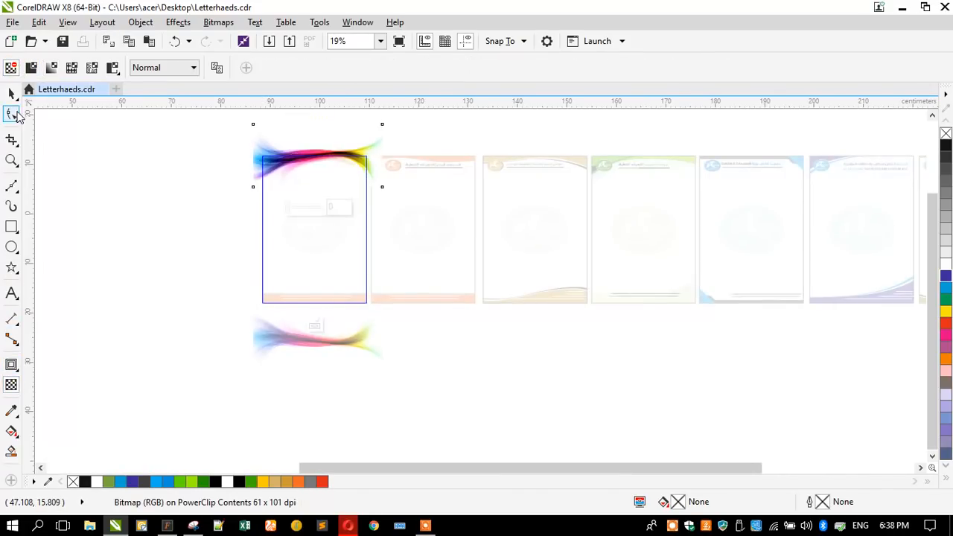
left_click(11, 94)
left_click(149, 190, "ctrl")
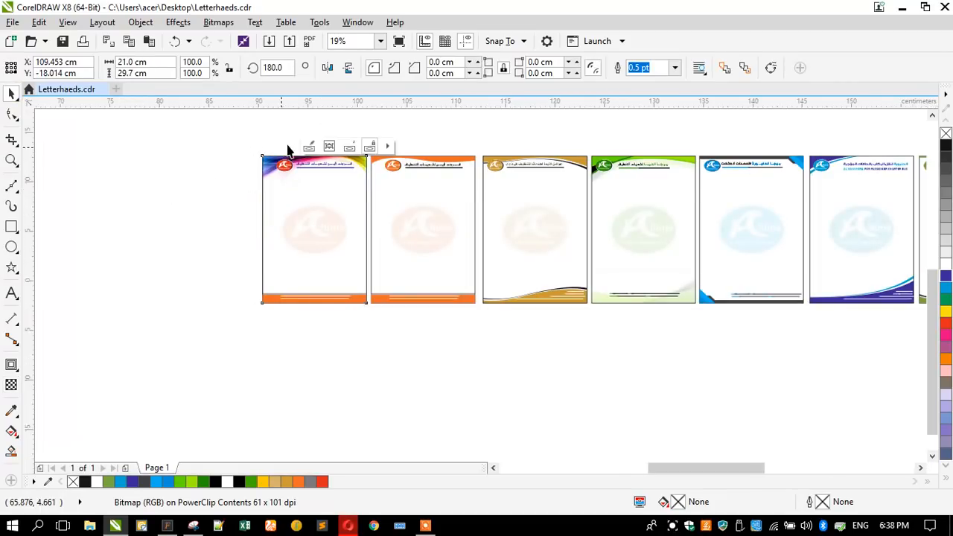
Step: Reopen the letterhead's PowerClip contents, shift the top rainbow image slightly downward, and finish editing
scroll(286, 147, "up", 2)
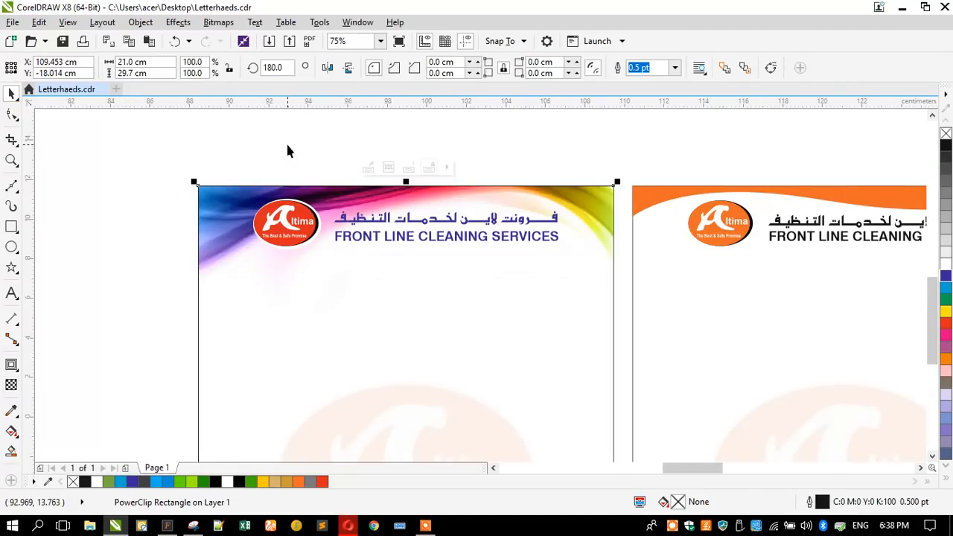
left_click(228, 209, "ctrl")
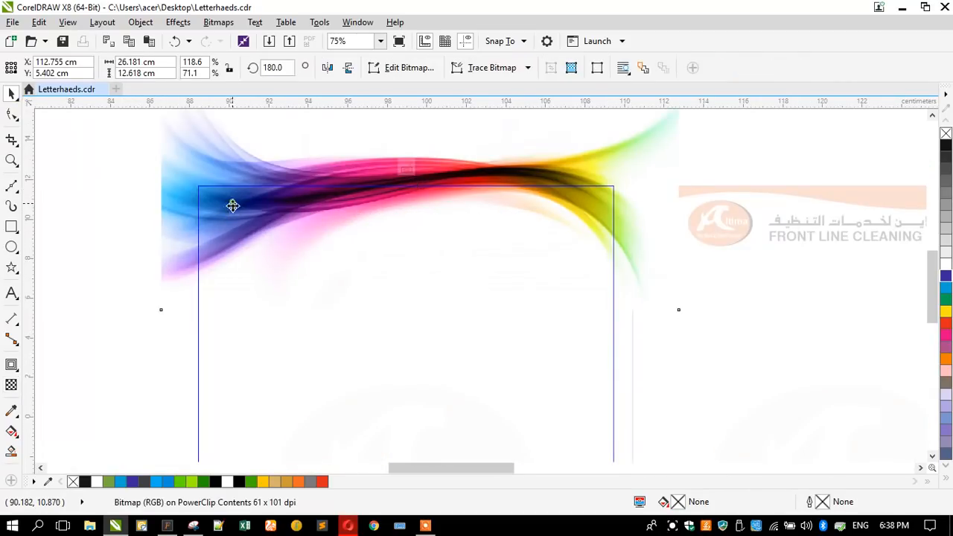
left_click(132, 207, "ctrl")
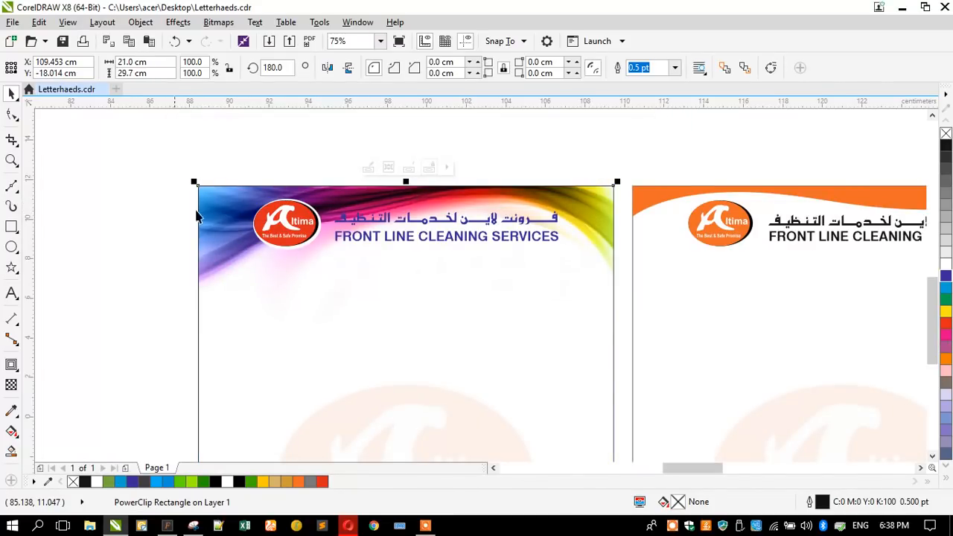
Step: Ungroup the company-name text and give both lines a 2.0 pt white outline with round corners and line caps, scaling with the object
left_click(347, 225)
left_click(454, 72)
left_click_drag(296, 151, 609, 272)
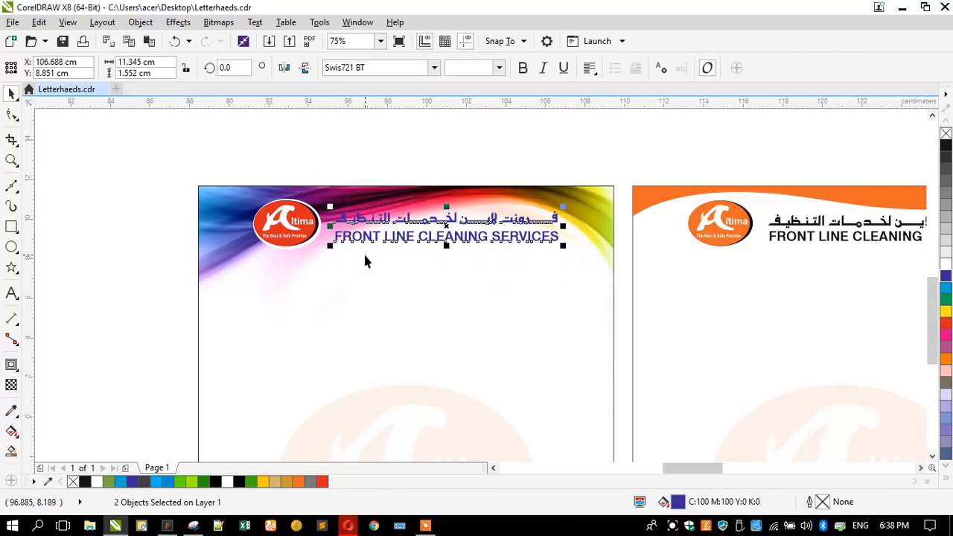
key("F12")
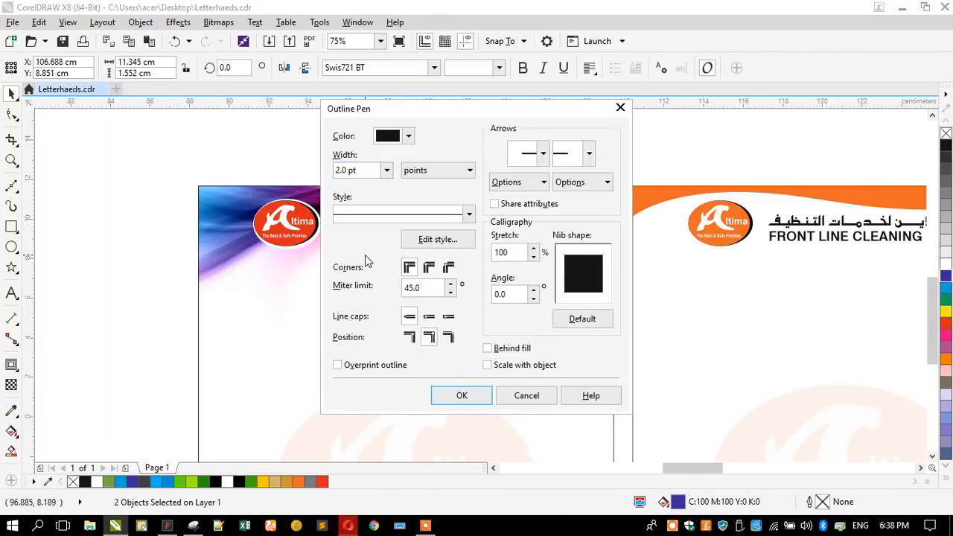
left_click(429, 267)
left_click(435, 318)
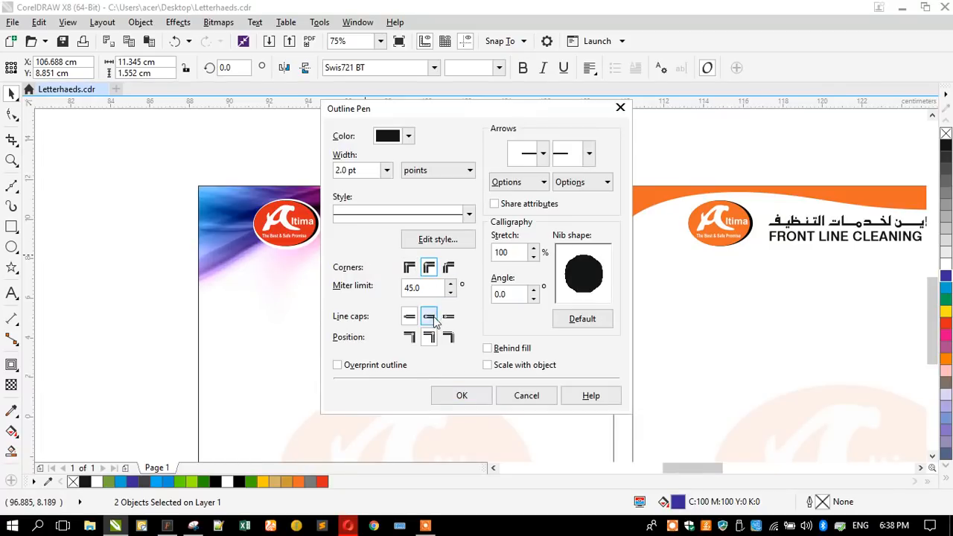
left_click(487, 366)
left_click(461, 396)
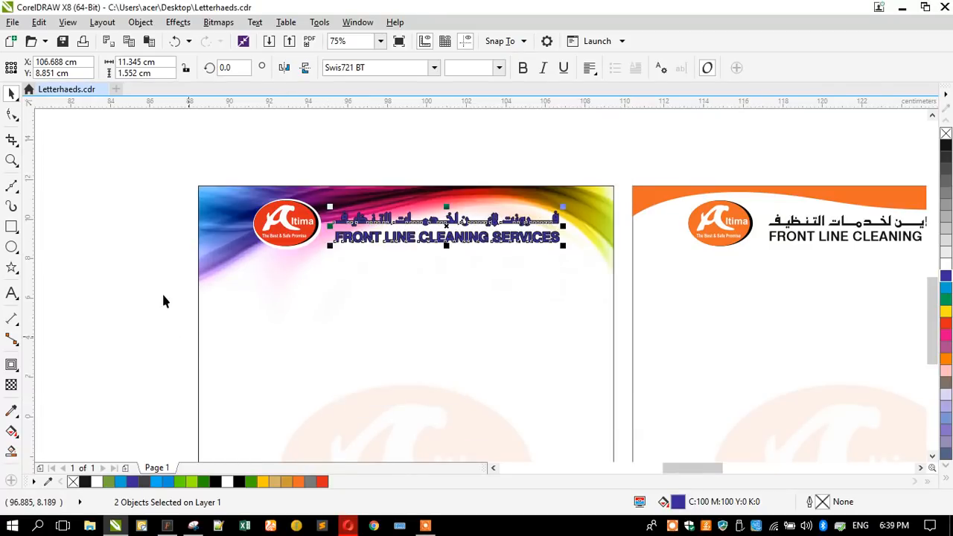
right_click(946, 268)
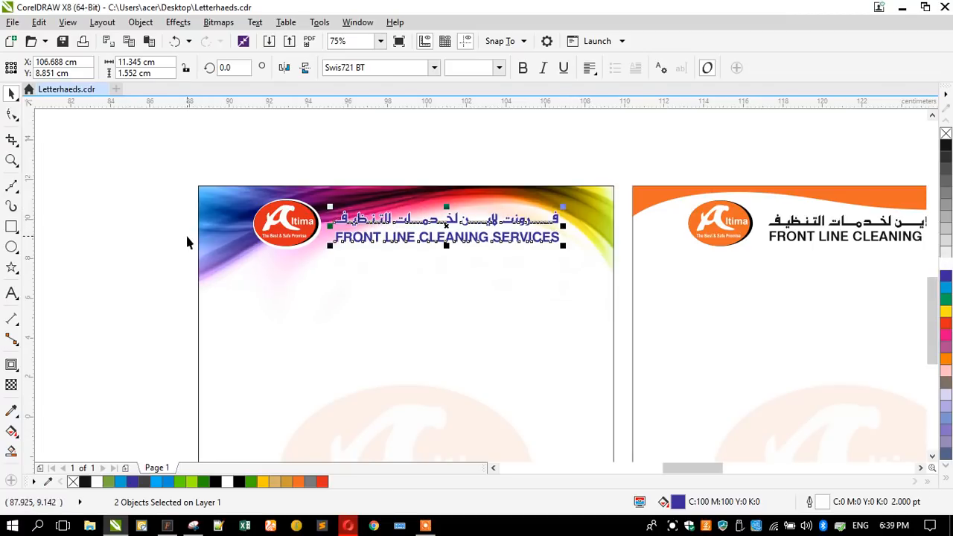
key("Escape")
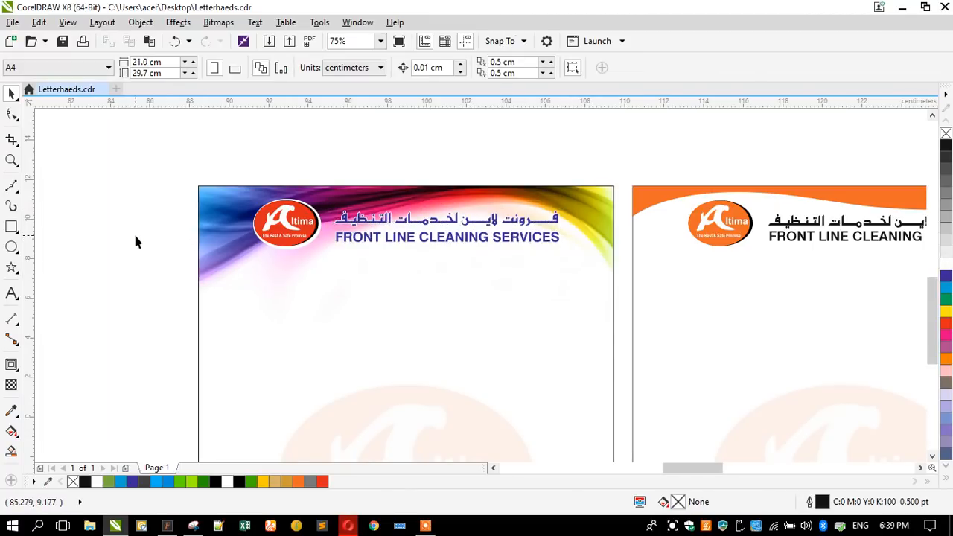
Step: Open the rainbow letterhead's PowerClip contents, enlarge the top rainbow image to about 32.6 cm wide, and finish editing
double_click(213, 235)
left_click(210, 238)
left_click_drag(156, 326, 107, 350)
left_click_drag(162, 288, 160, 284)
left_click_drag(106, 345, 94, 355)
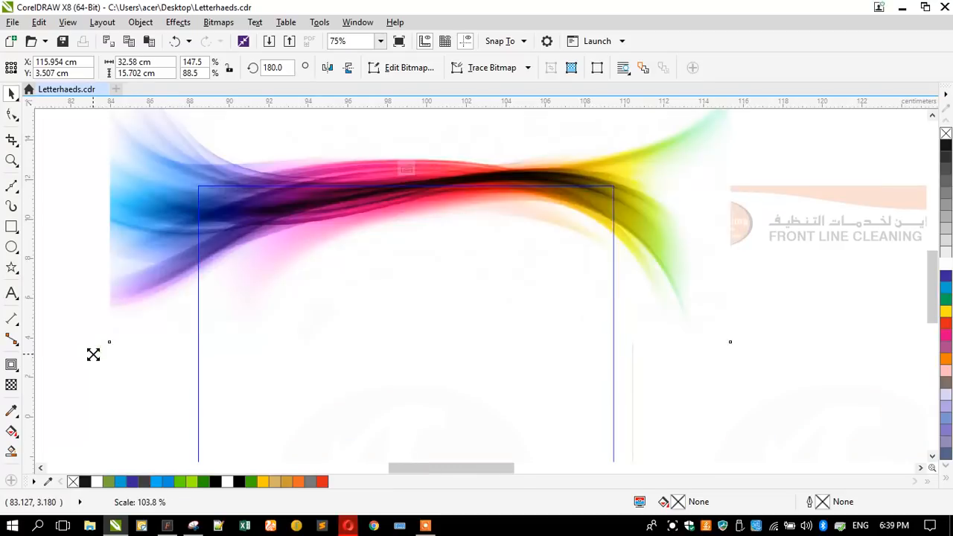
left_click(135, 367, "ctrl")
left_click(135, 367)
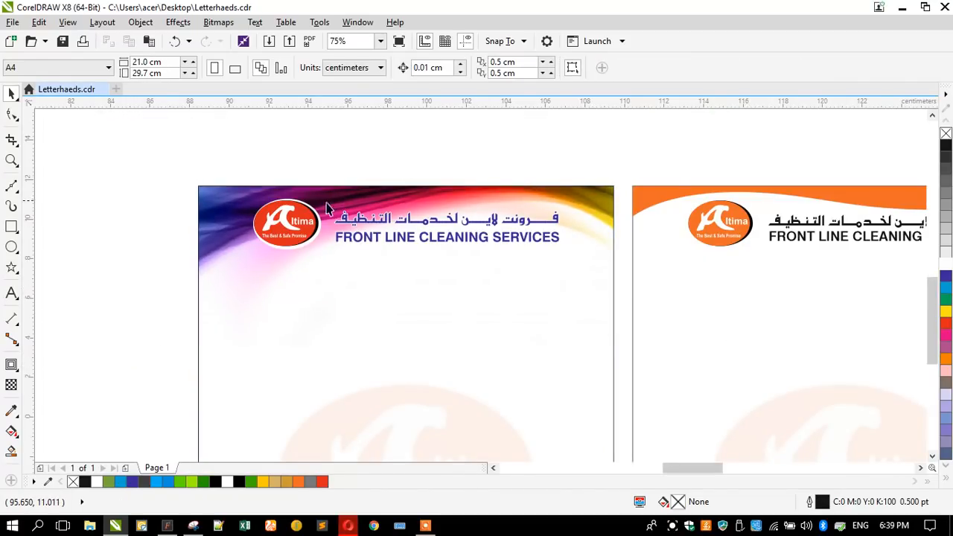
Step: Reopen the PowerClip contents, shift the top rainbow image left and slightly up, and finish editing
left_click(220, 239, "ctrl")
left_click_drag(220, 240, 195, 236)
left_click(145, 380, "ctrl")
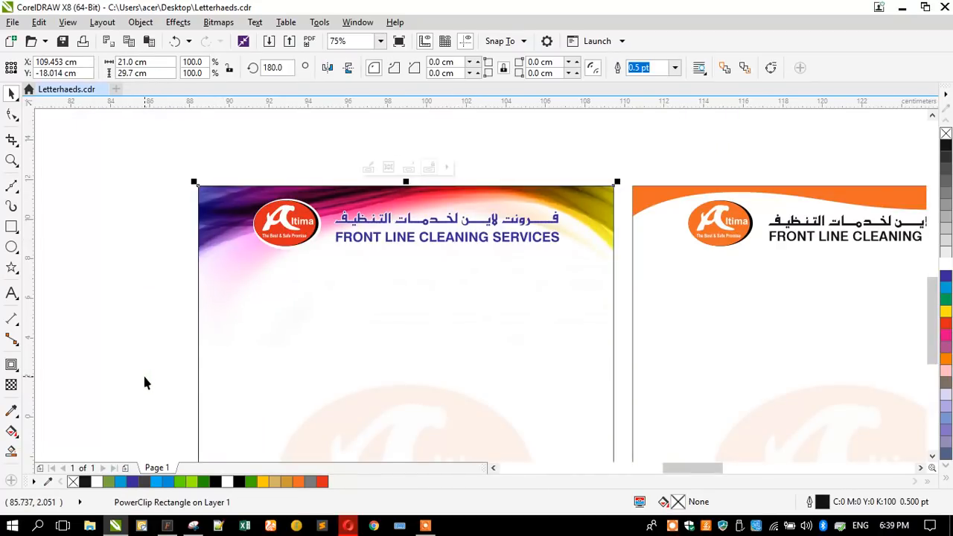
left_click(136, 365)
Step: Open the PowerClip contents, move the bottom rainbow image up over the page's bottom edge, and mirror it vertically
scroll(311, 166, "down", 4)
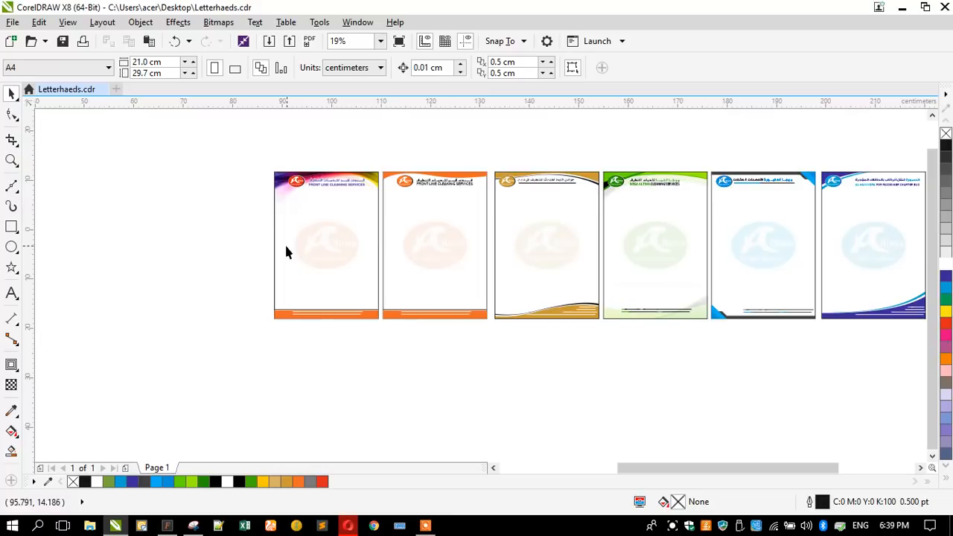
scroll(287, 283, "up", 2)
double_click(254, 272)
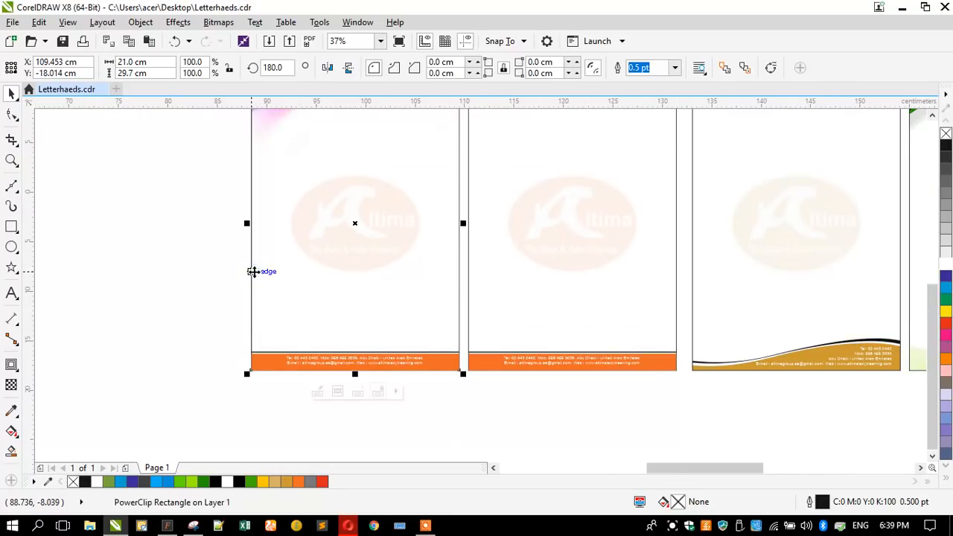
left_click_drag(251, 429, 242, 351)
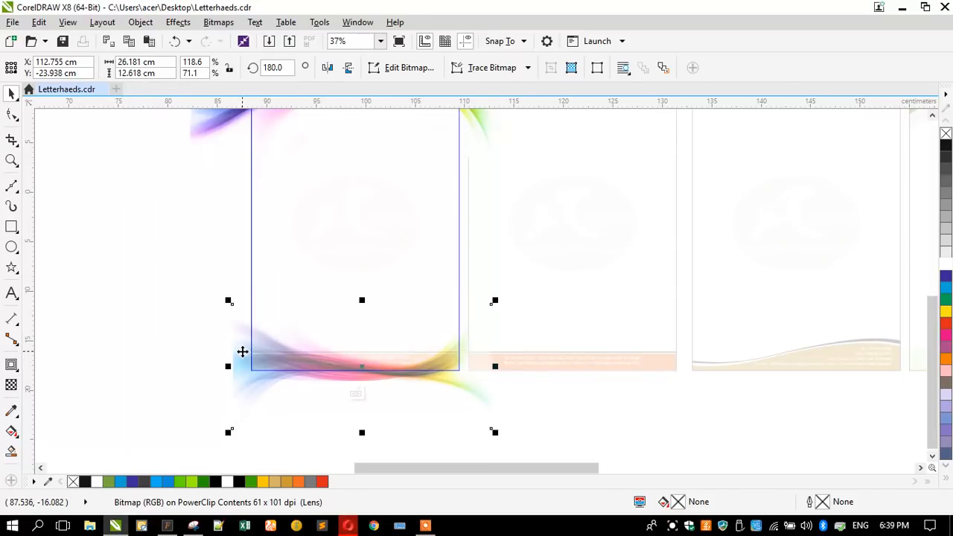
left_click(348, 73)
left_click_drag(261, 448, 249, 328)
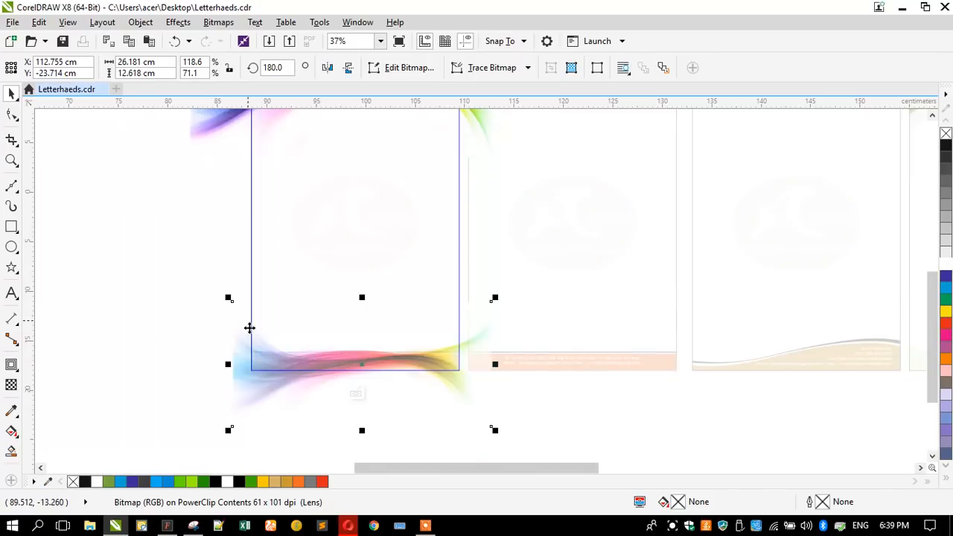
Step: Enlarge the bottom rainbow image to about 34.1 by 16.5 cm and mirror it horizontally, keeping it across the page's bottom edge
left_click_drag(232, 363, 233, 380)
left_click_drag(226, 315, 189, 294)
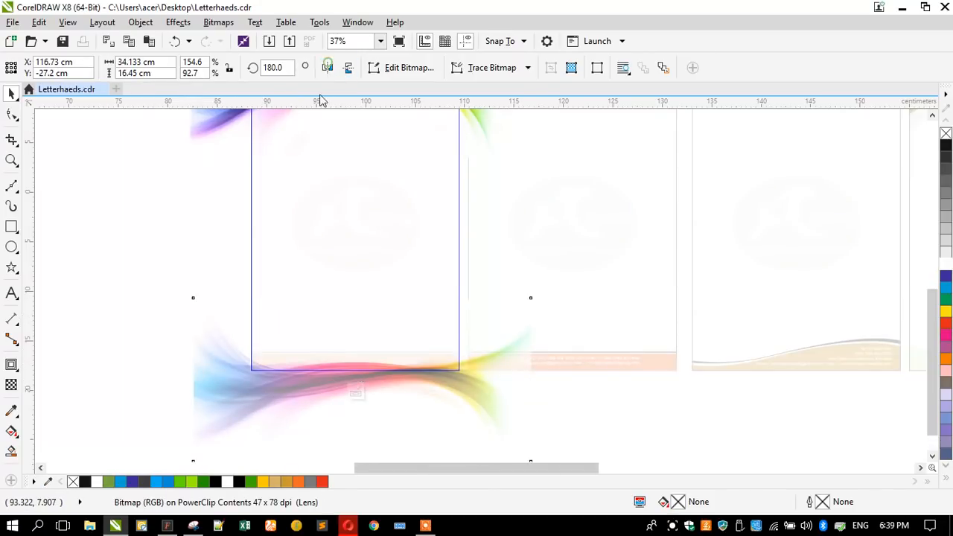
left_click(327, 67)
left_click_drag(609, 338, 423, 370)
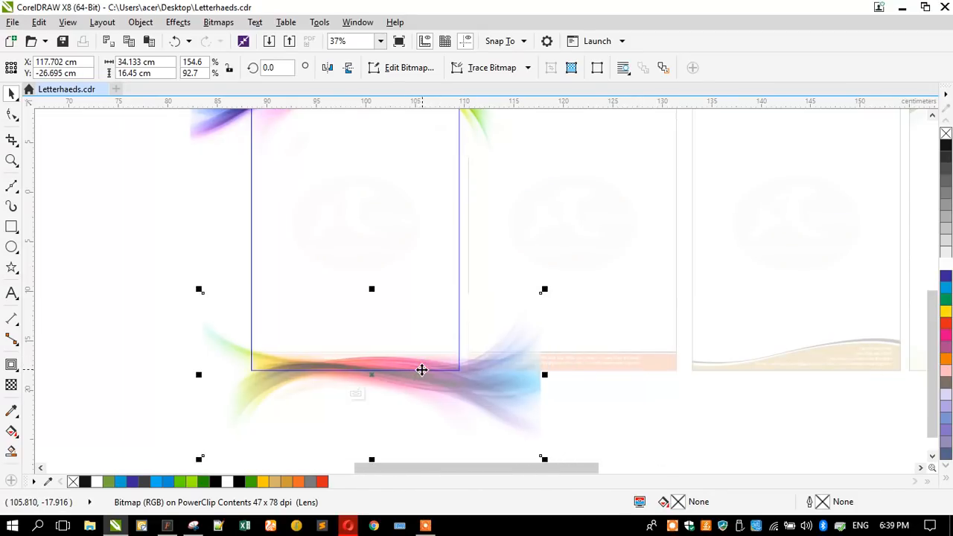
Step: Redraw the bottom rainbow image's linear transparency vertically at 90° so it fades upward, and finish editing the PowerClip contents
left_click(11, 385)
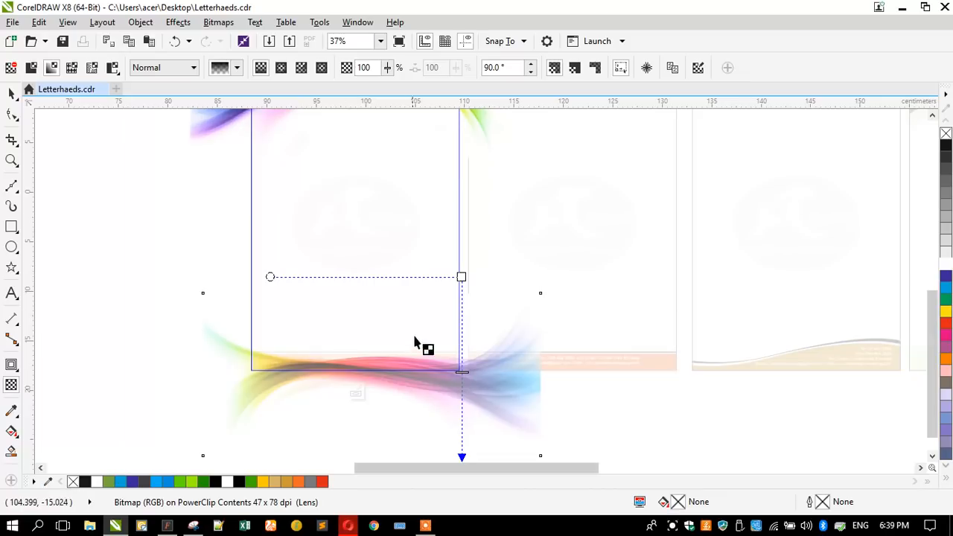
scroll(420, 331, "down", 2)
left_click_drag(443, 382, 443, 420)
left_click_drag(367, 386, 349, 312)
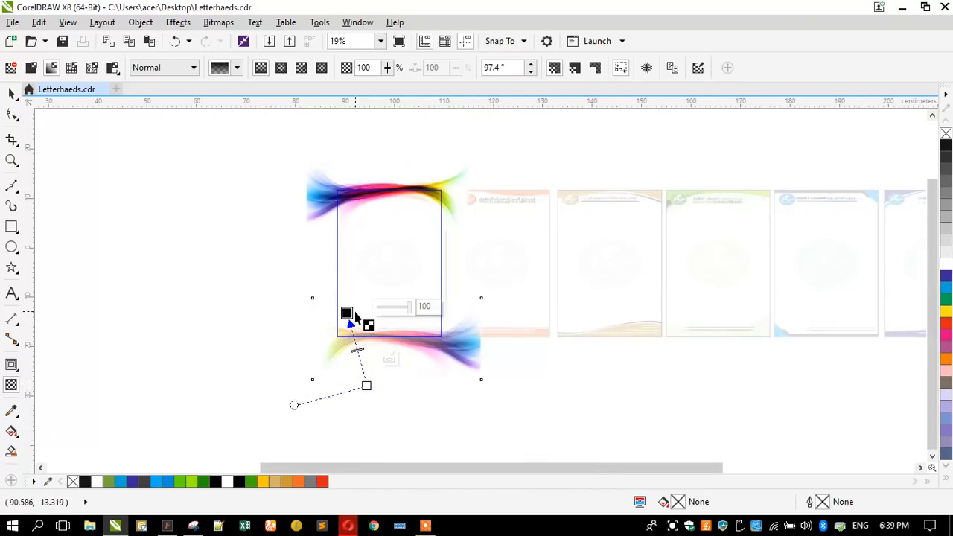
left_click_drag(391, 388, 390, 322)
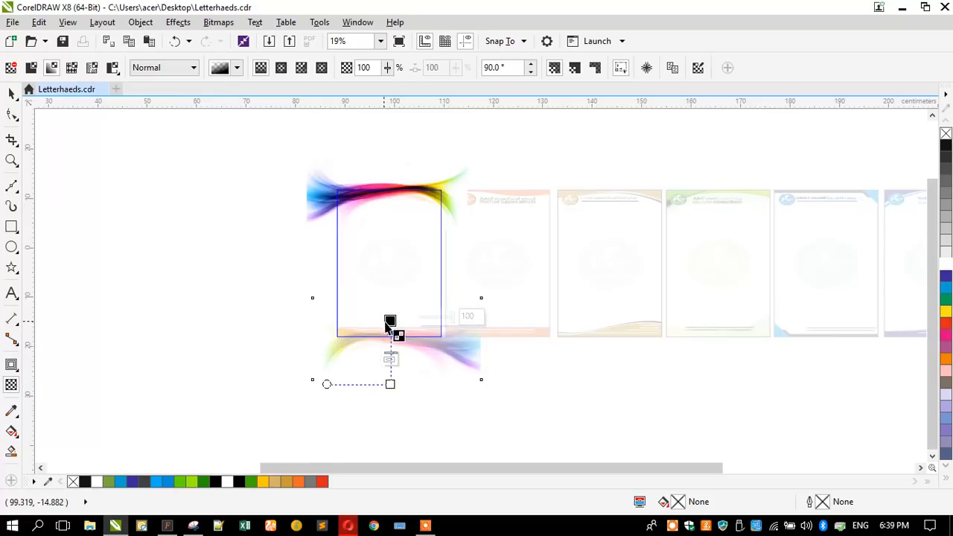
left_click(12, 94)
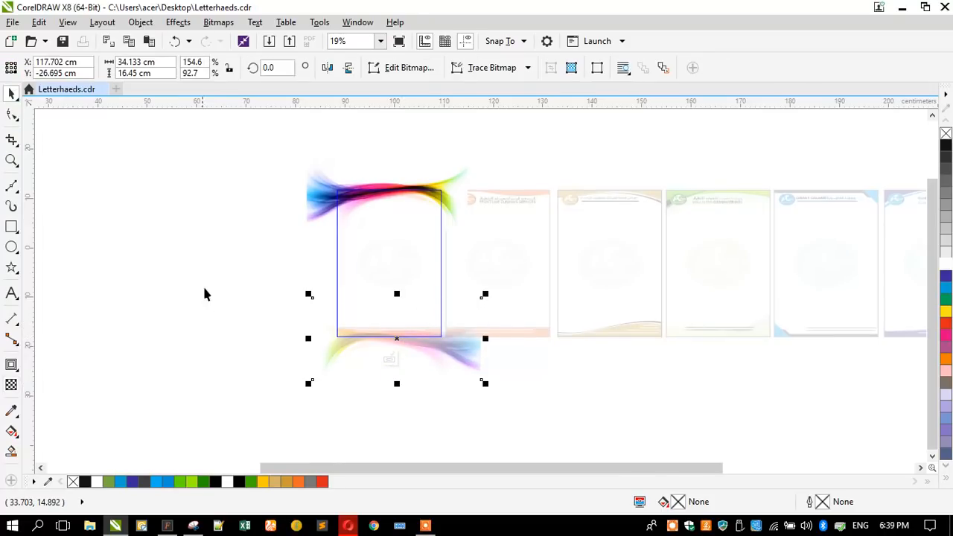
left_click(213, 298, "ctrl")
Step: Delete the orange footer bar and the thin black line above it from the rainbow letterhead
scroll(382, 310, "up", 1)
left_click(307, 349)
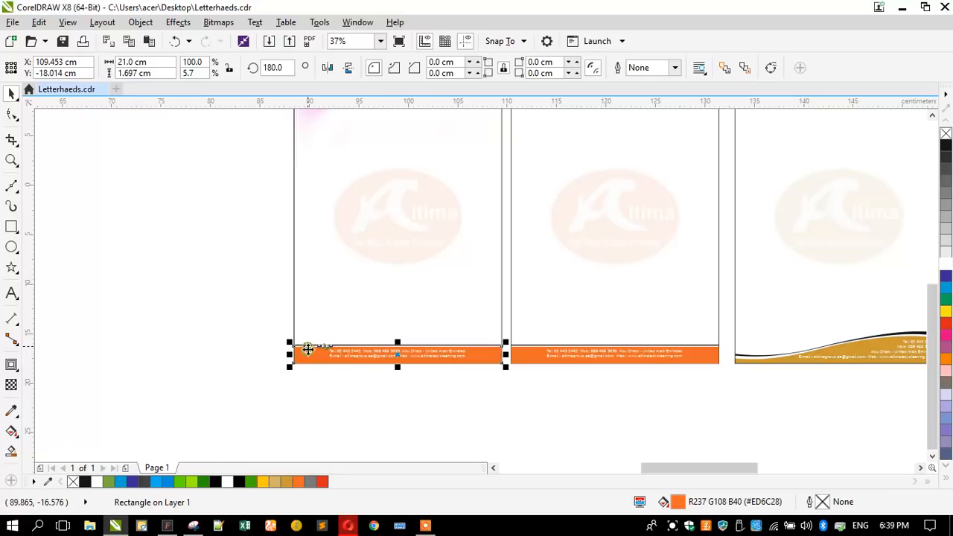
key("Delete")
left_click(305, 345)
key("Delete")
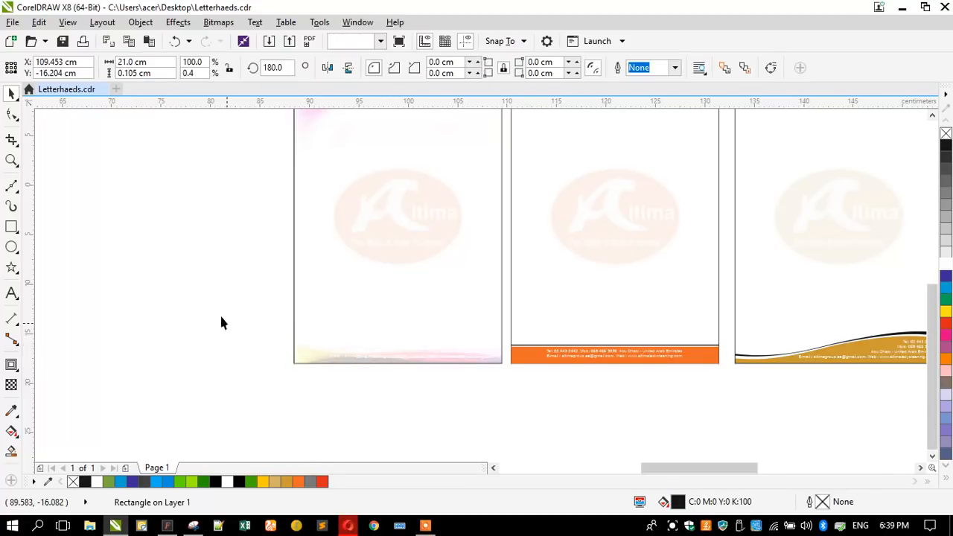
Step: Fill both overlapping contact texts in the rainbow footer with black and delete the two-line one
left_click_drag(187, 304, 502, 386)
left_click(944, 143)
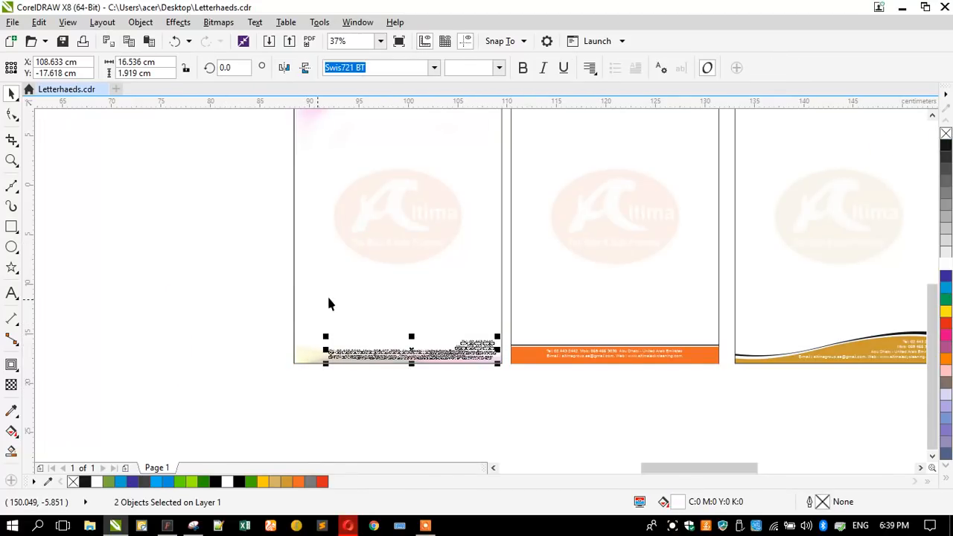
left_click(340, 289)
left_click(177, 279)
left_click(368, 352)
key("Delete")
Step: Copy the orange letterhead's two-line contact text into the rainbow footer and delete the overlapping right-aligned contact text
left_click_drag(514, 364, 377, 344)
right_click(376, 345)
left_click(482, 344)
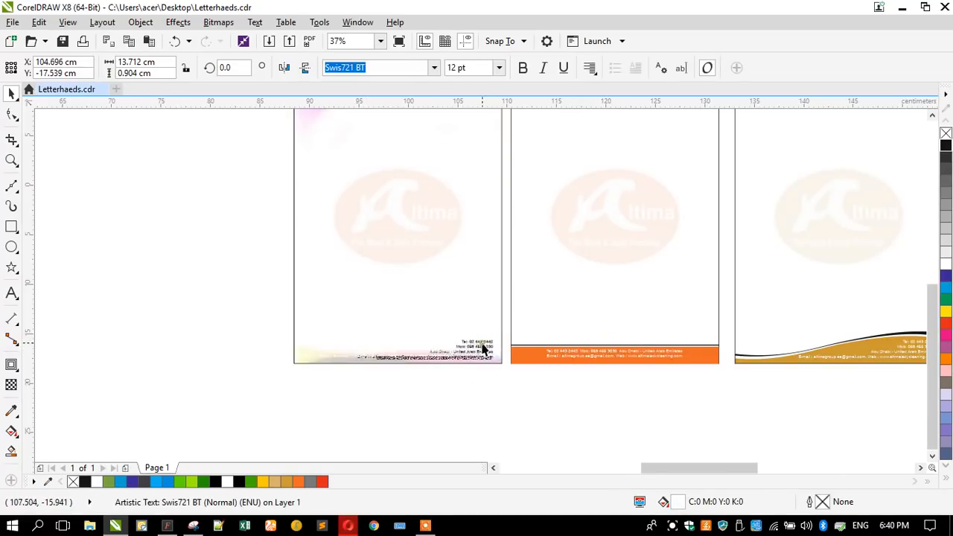
key("Delete")
Step: Fill the two-line footer contact text with black and shift it slightly right and up
left_click_drag(219, 310, 509, 398)
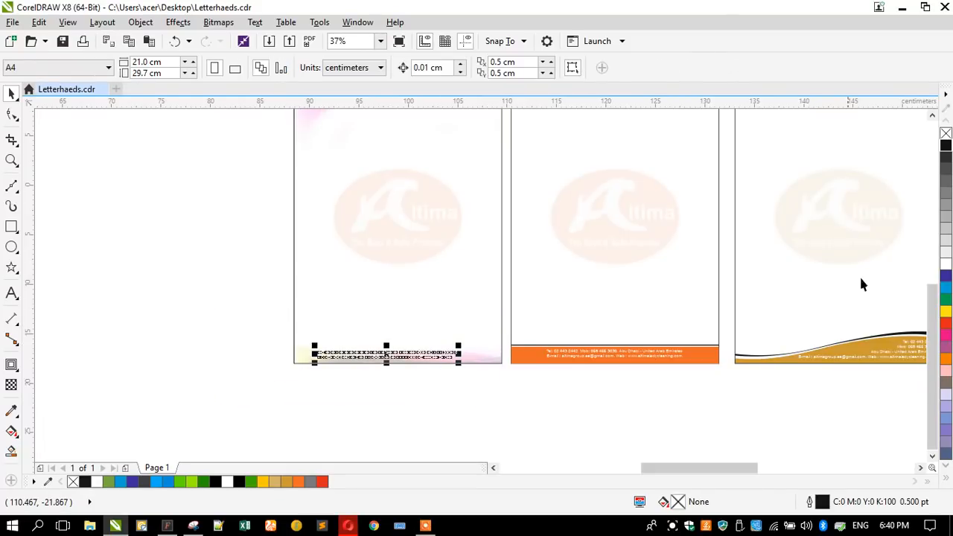
scroll(376, 362, "up", 2)
left_click_drag(371, 353, 391, 347)
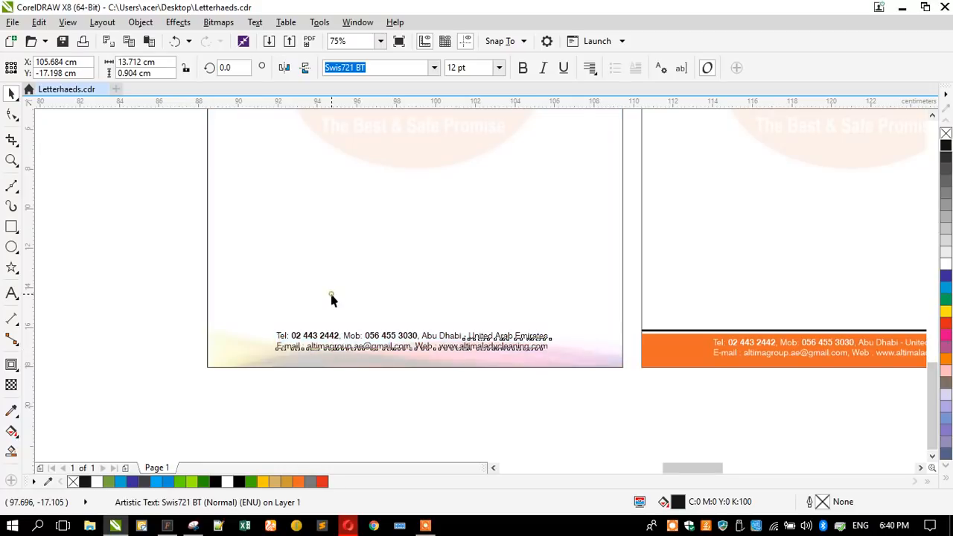
left_click(231, 279)
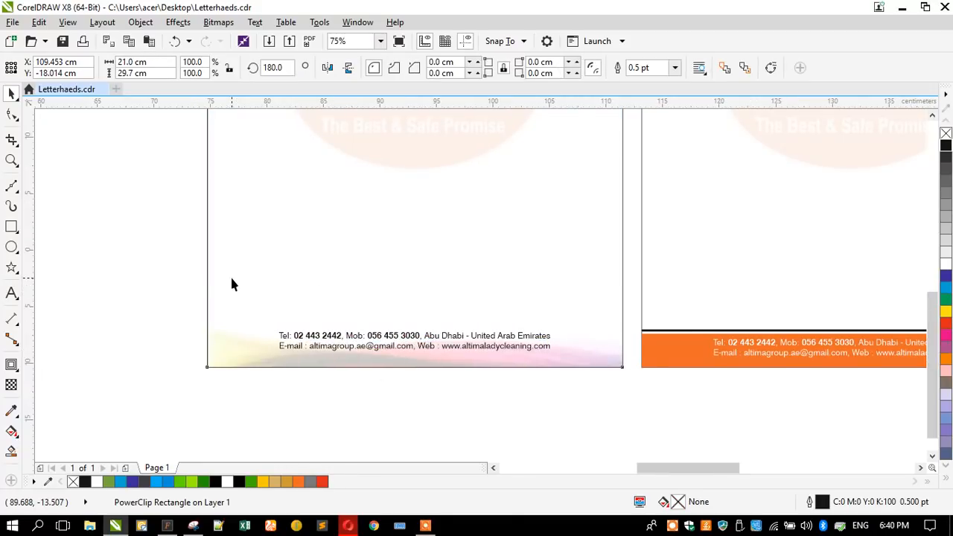
Step: Move the rainbow letterhead's footer contact text slightly downward
scroll(232, 284, "down", 2)
left_click(225, 293)
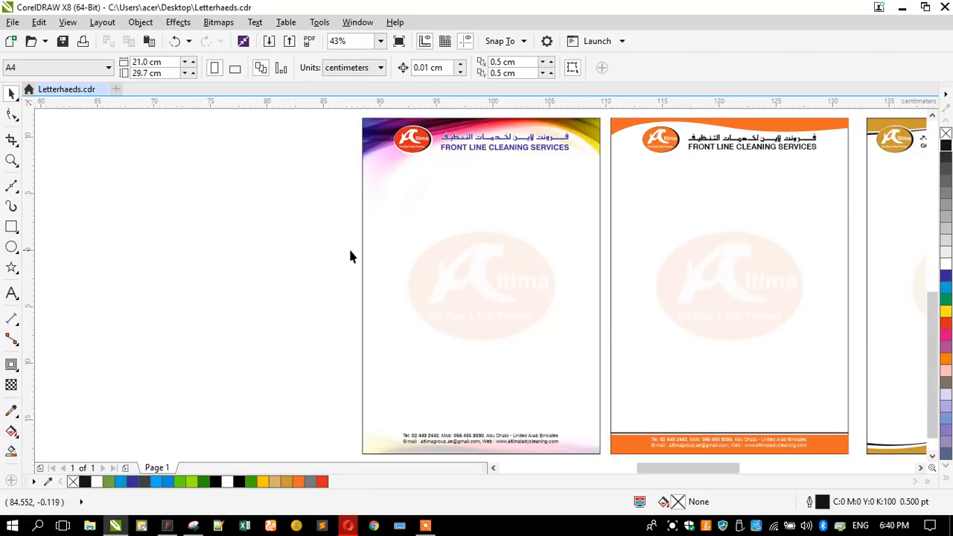
scroll(445, 221, "down", 2)
scroll(454, 324, "up", 4)
left_click_drag(449, 318, 449, 325)
left_click(308, 288)
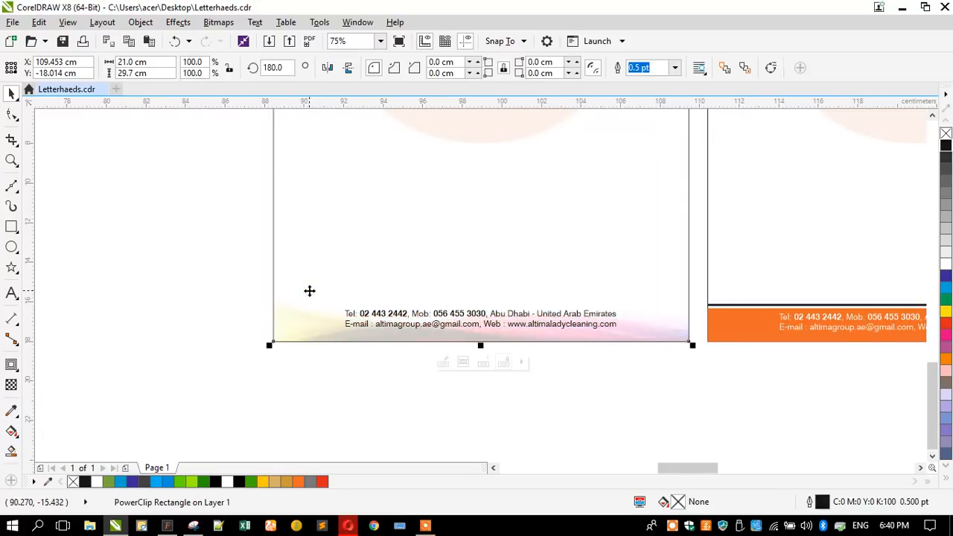
key("shift+F2")
left_click(254, 239)
left_click(465, 285)
left_click(265, 271)
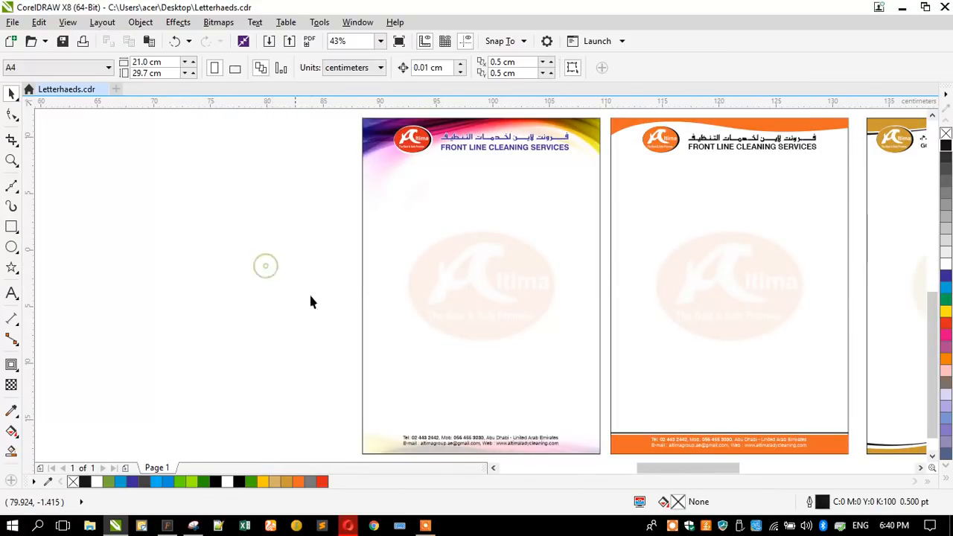
Step: Place an empty 21.0 by 29.7 cm page rectangle copied from the orange letterhead beside the rainbow letterhead's outer left edge
left_click(389, 305)
left_click_drag(624, 245, 130, 219)
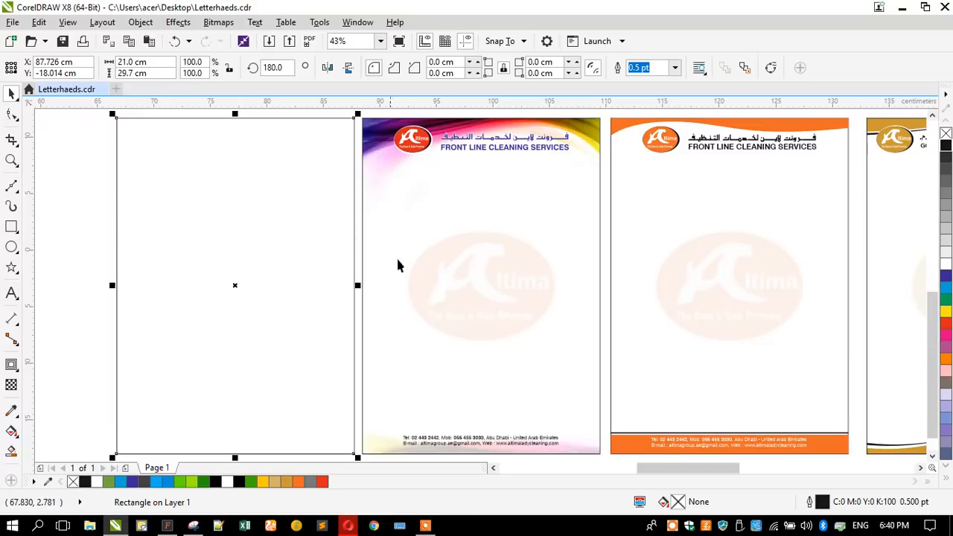
left_click(419, 265)
scroll(496, 275, "down", 3)
left_click(371, 268)
left_click(264, 242)
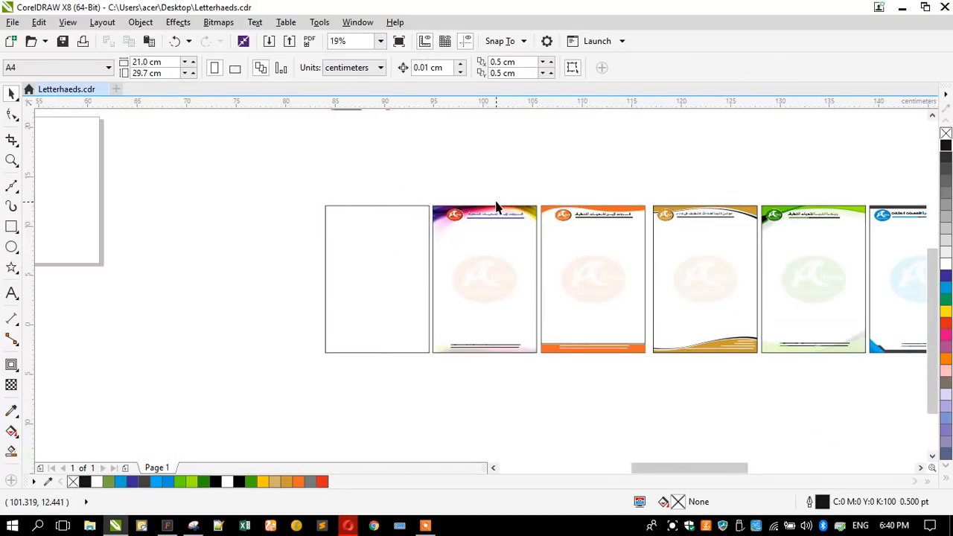
Step: In the Altima group company list, change entry 9 to read RAINBOW CERIMONIAL SERVICES
scroll(490, 206, "up", 2)
scroll(455, 240, "down", 4)
scroll(414, 171, "up", 8)
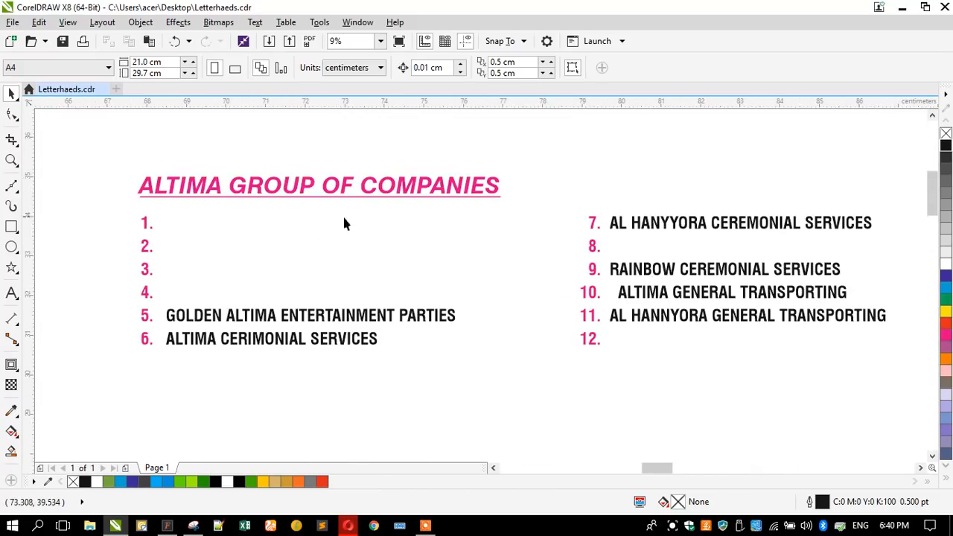
double_click(614, 272)
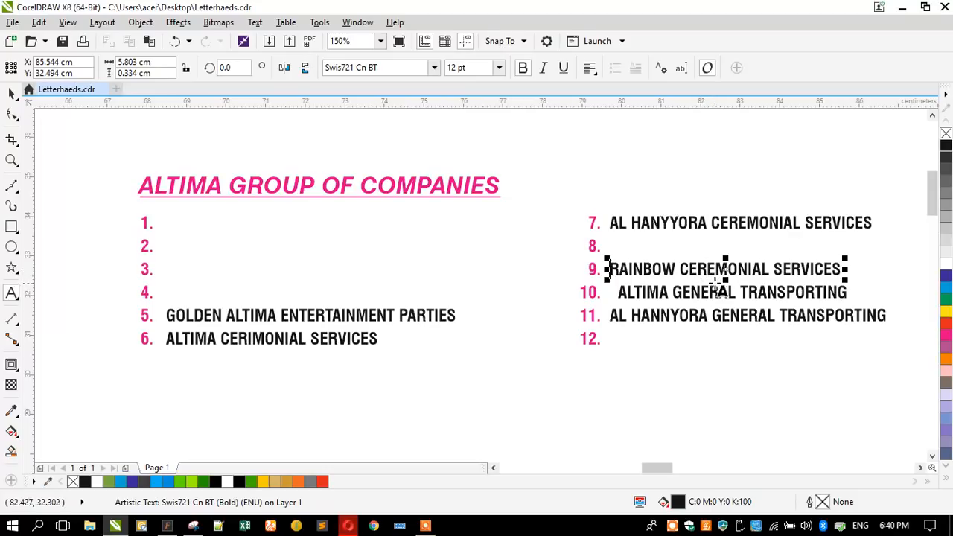
left_click(711, 273)
key("BackSpace")
type("I")
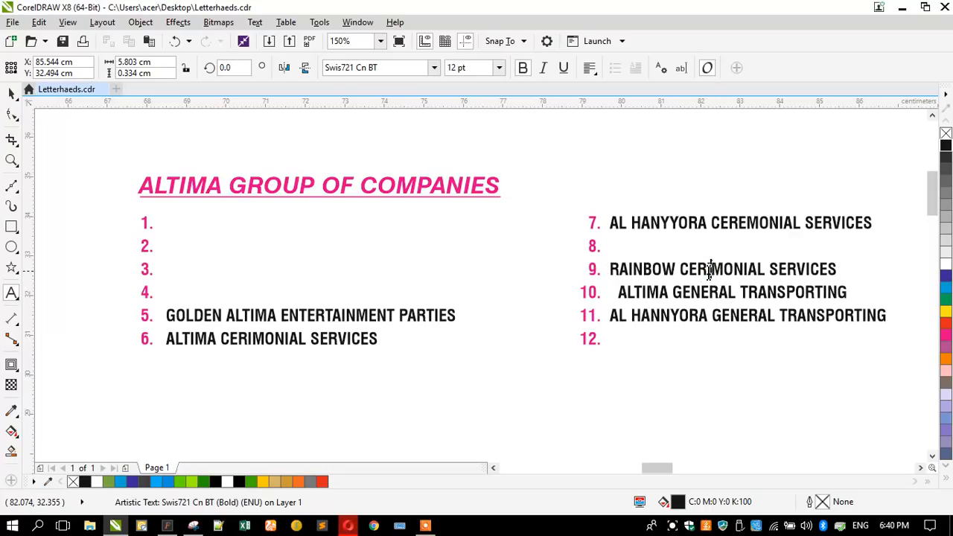
key("BackSpace")
type("I")
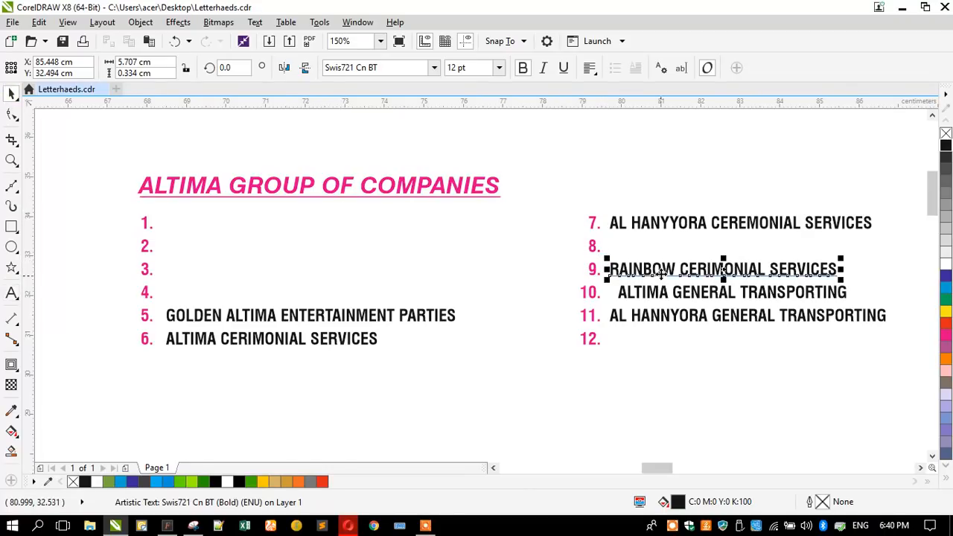
Step: Move the RAINBOW CERIMONIAL SERVICES text below the rainbow letterhead's company name and enlarge it to about 20 pt
scroll(638, 265, "down", 3)
left_click_drag(638, 264, 732, 388)
scroll(794, 384, "up", 3)
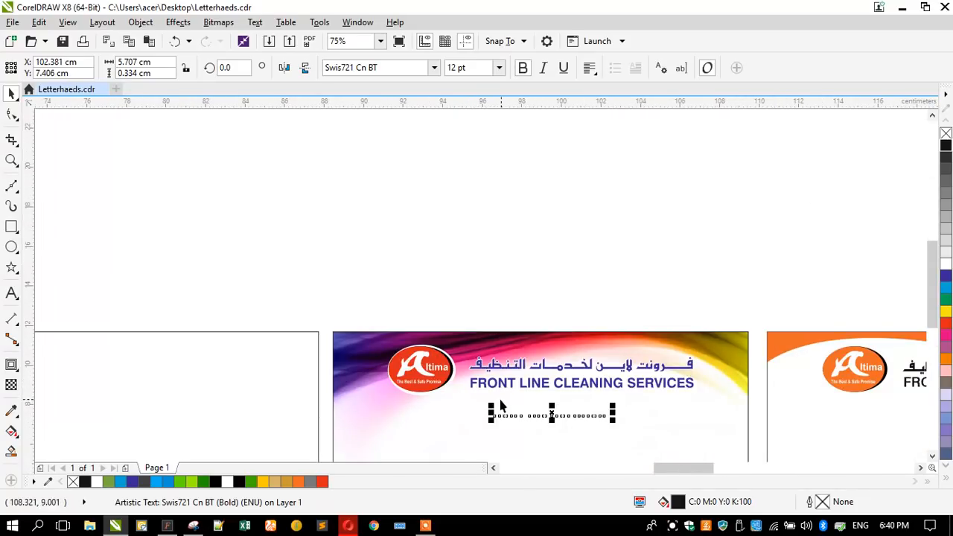
left_click_drag(490, 407, 448, 389)
scroll(568, 423, "up", 2)
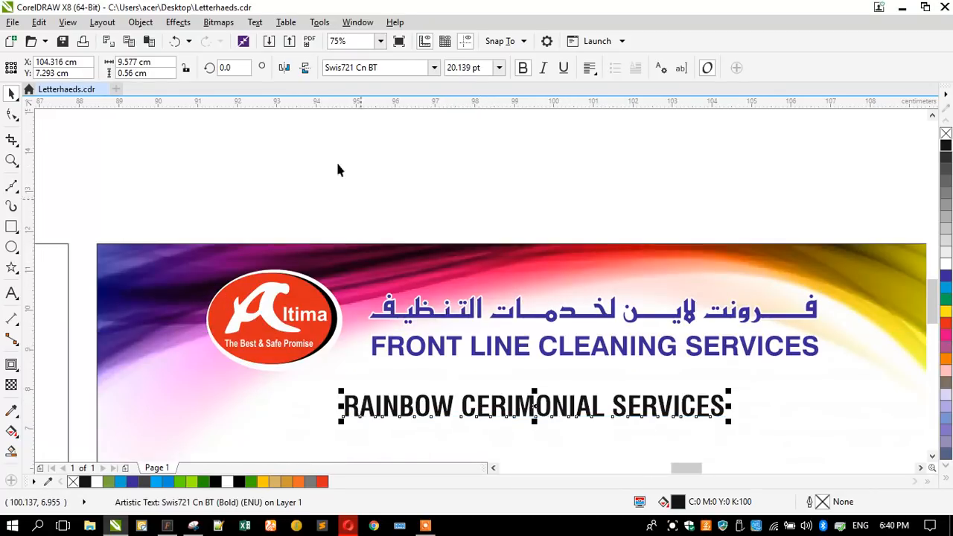
Step: Set the RAINBOW CERIMONIAL SERVICES text in Swis721 BT with bold style
left_click(432, 71)
left_click(434, 68)
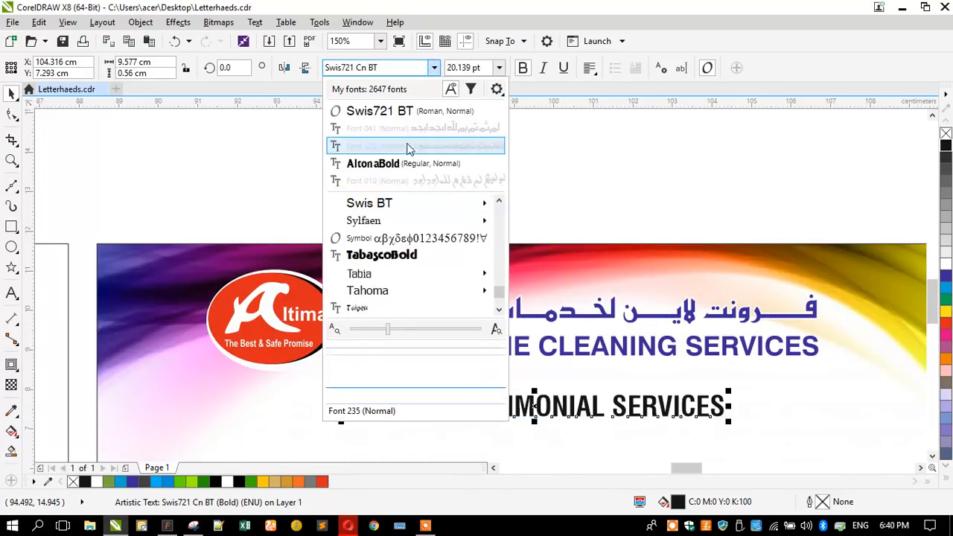
left_click(388, 114)
left_click(523, 68)
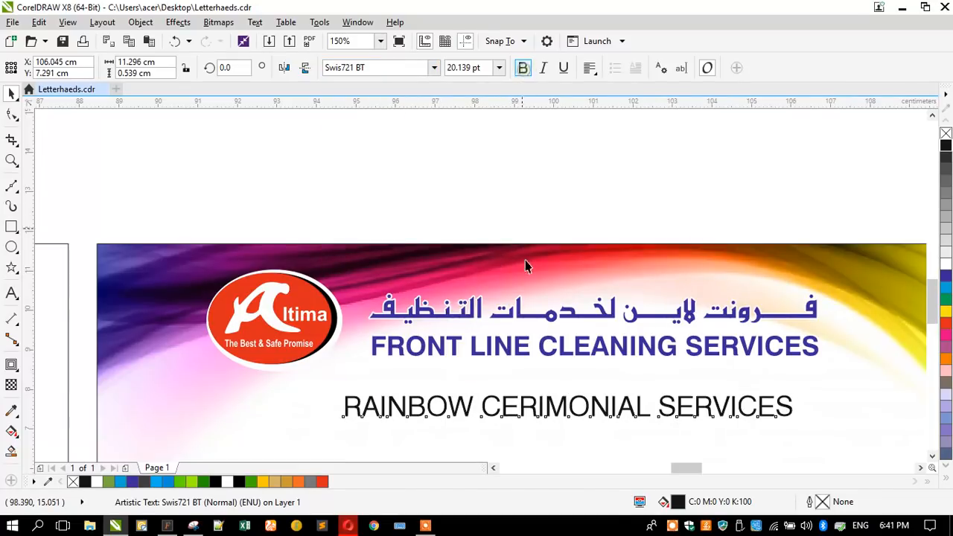
Step: Scale the new name to about 19 pt over FRONT LINE CLEANING SERVICES and bring the three header name texts to the front
left_click_drag(339, 420, 366, 425)
left_click_drag(587, 406, 600, 356)
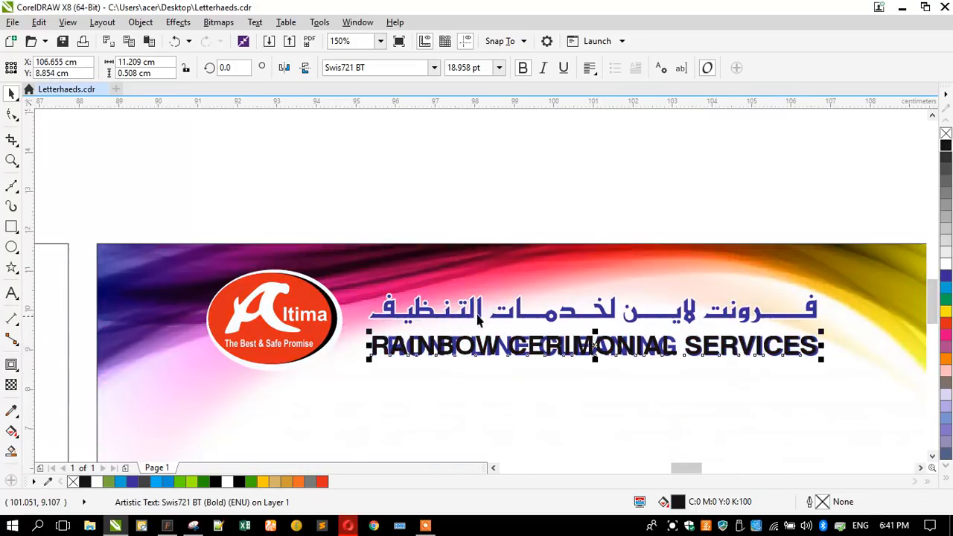
left_click_drag(330, 177, 812, 421)
key("shift+Page_Up")
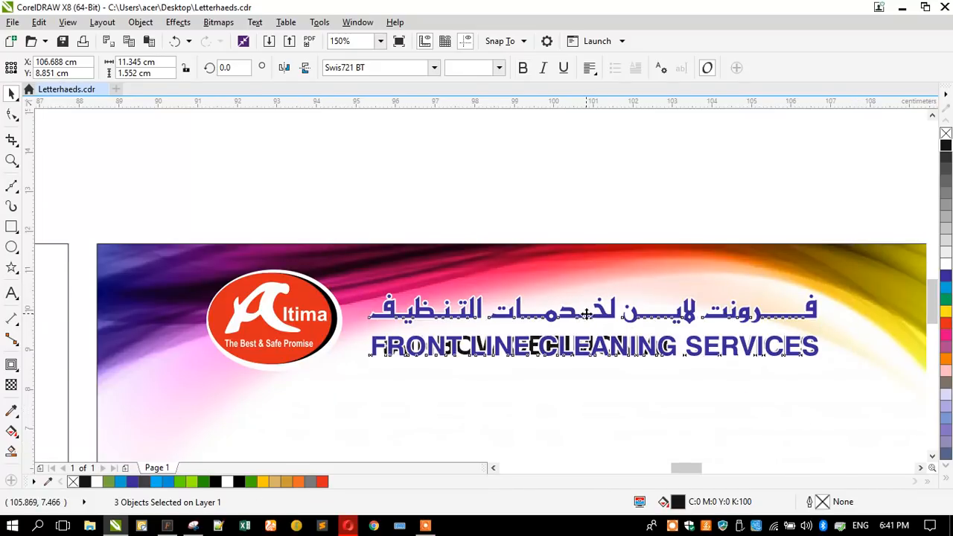
Step: Delete the FRONT LINE CLEANING SERVICES text overlapping the new company name in the rainbow letterhead's header
left_click(381, 160)
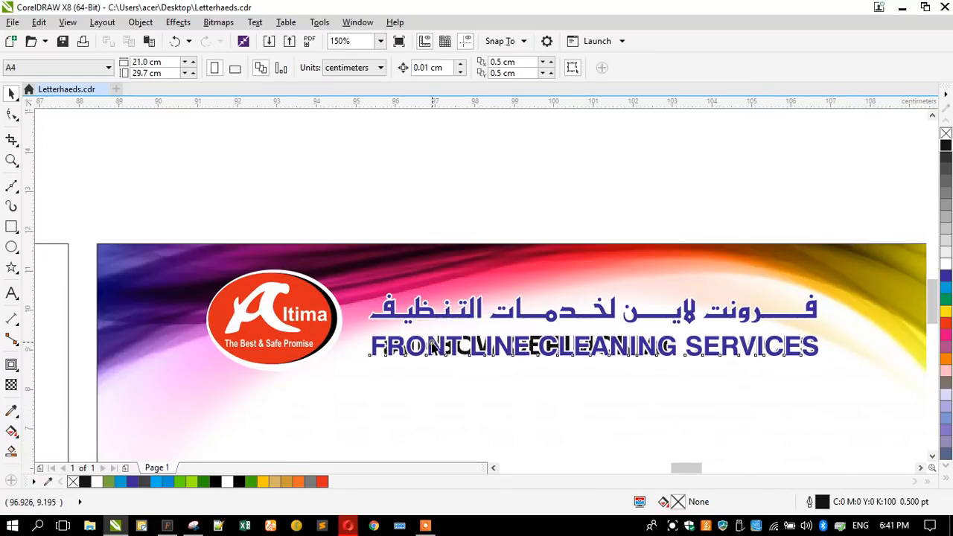
left_click(434, 349)
key("Delete")
left_click(367, 175)
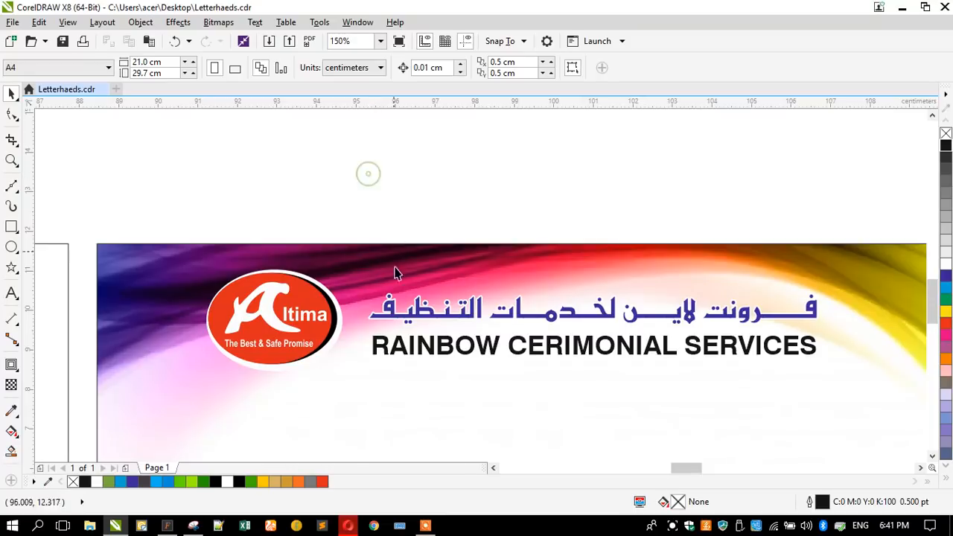
Step: Fill the Arabic company name in the rainbow letterhead's header with black
left_click(388, 319)
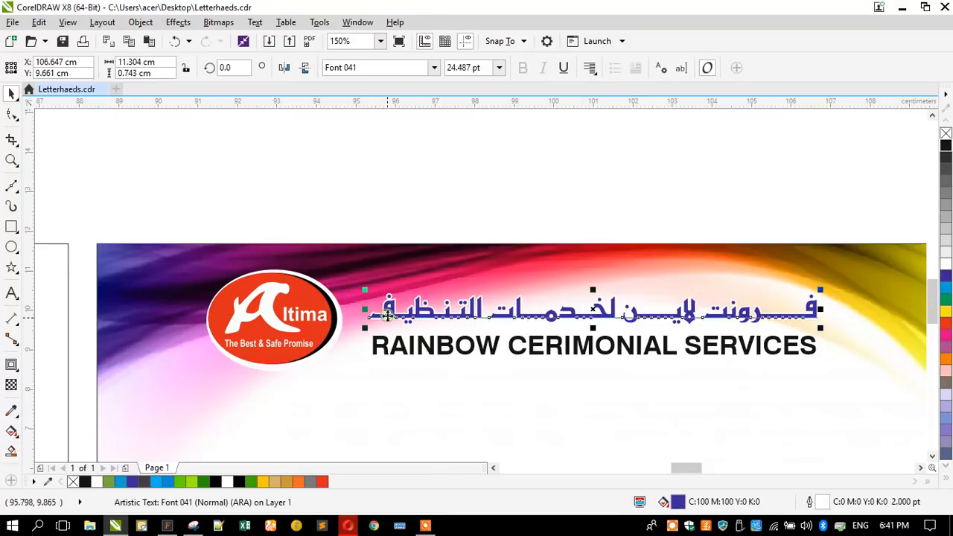
left_click(946, 148)
left_click(528, 151)
Step: Copy the line رين بو لخدمات الافراح from the Arabic company name list and remove it from the list
scroll(404, 300, "down", 2)
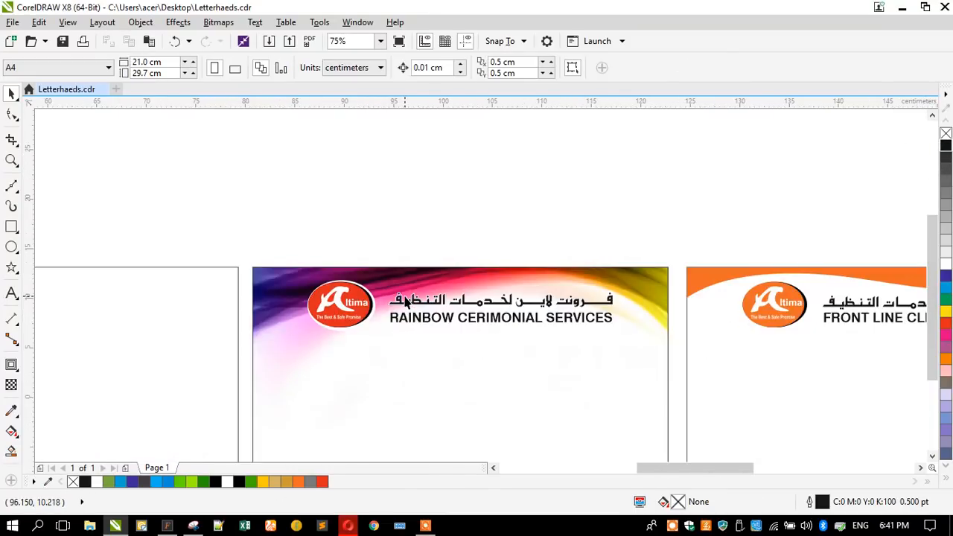
scroll(404, 300, "down", 2)
scroll(409, 230, "up", 4)
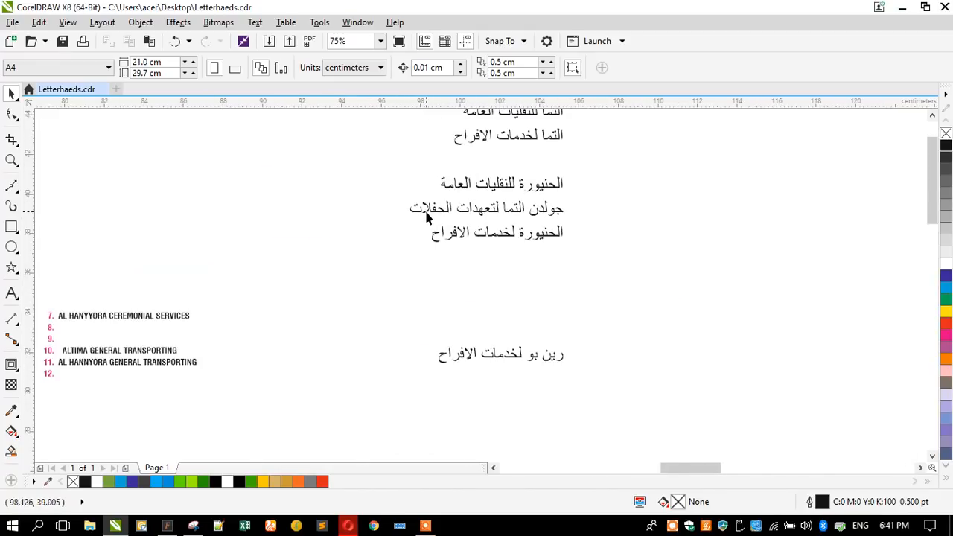
double_click(445, 357)
left_click_drag(441, 354, 604, 360)
key("ctrl+c")
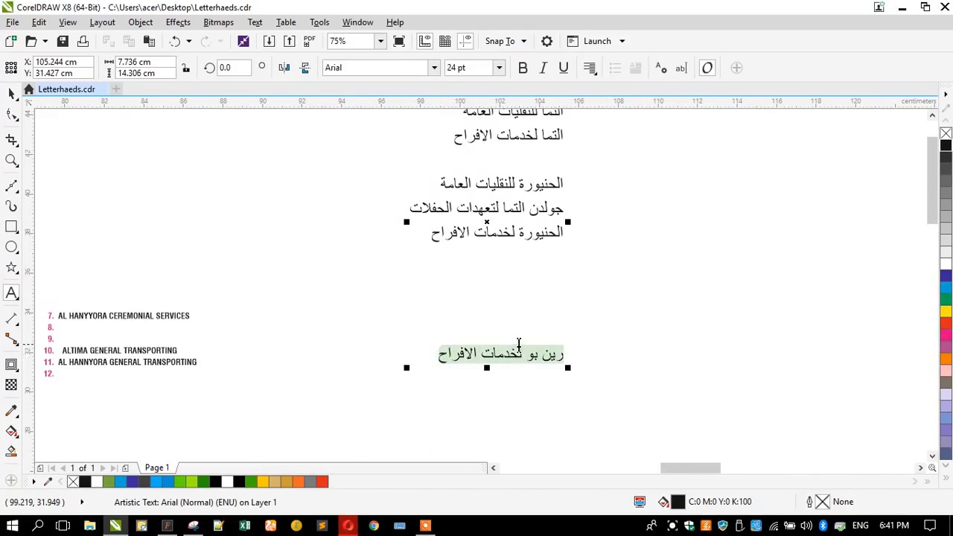
key("BackSpace")
Step: Paste the copied Arabic name as a new text object just above the rainbow letterhead
scroll(453, 330, "down", 4)
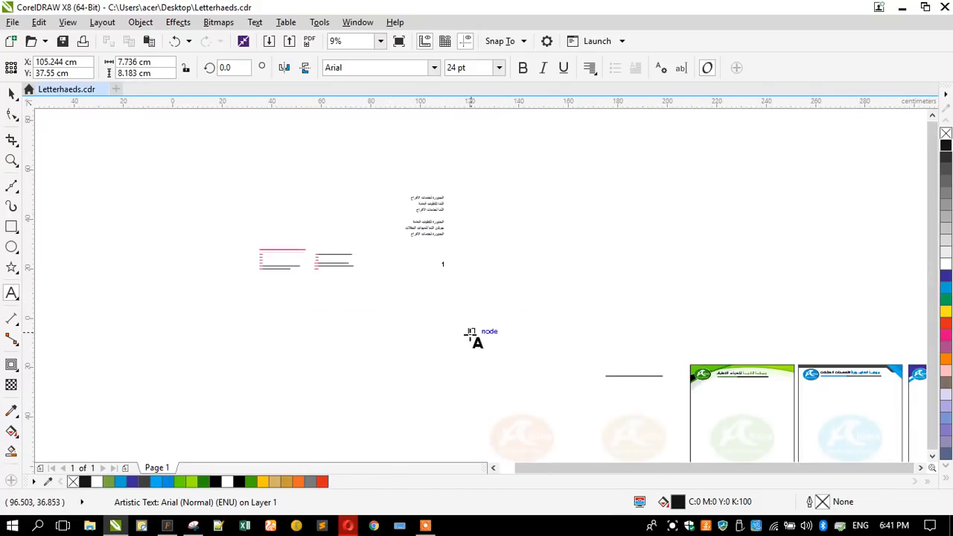
scroll(495, 361, "down", 1)
scroll(417, 292, "up", 3)
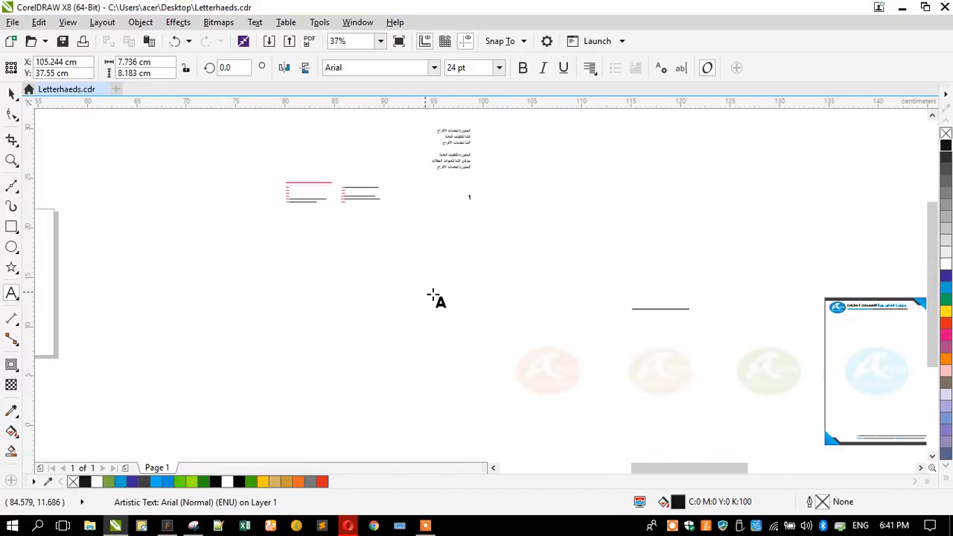
scroll(489, 334, "up", 1)
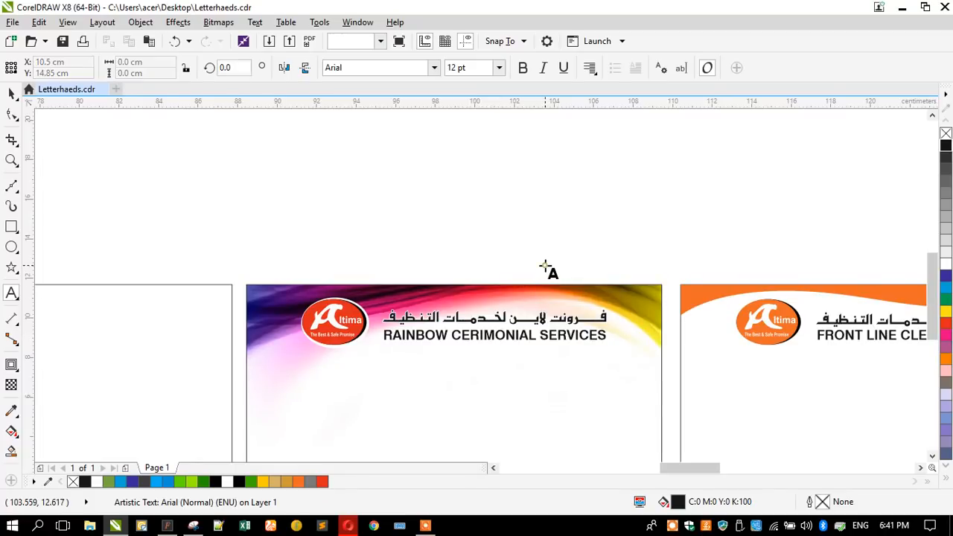
left_click(544, 266)
key("ctrl+v")
Step: Replace the header's Arabic company name with رين بو لخدمات الافراح, keeping its existing font
scroll(517, 285, "up", 1)
left_click(453, 358)
key("ctrl+a")
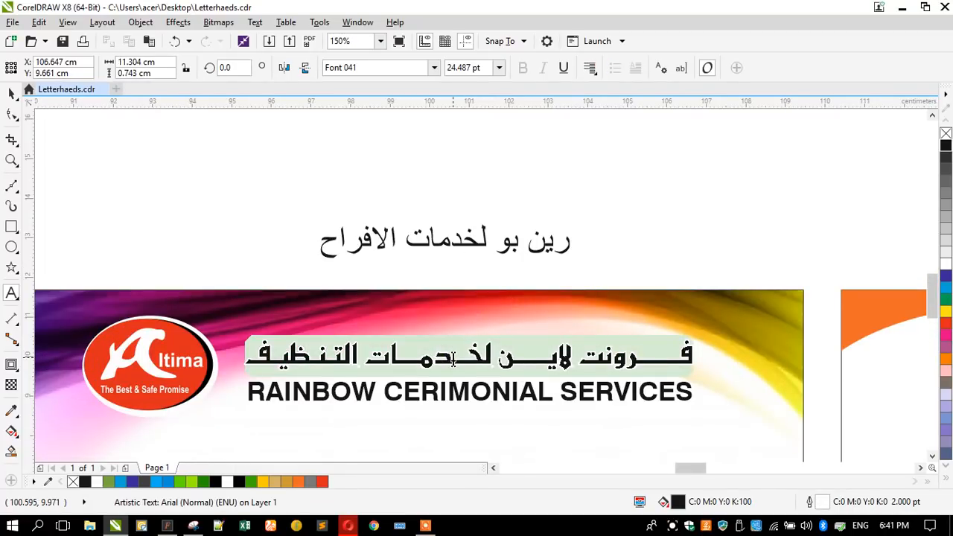
key("alt+shift")
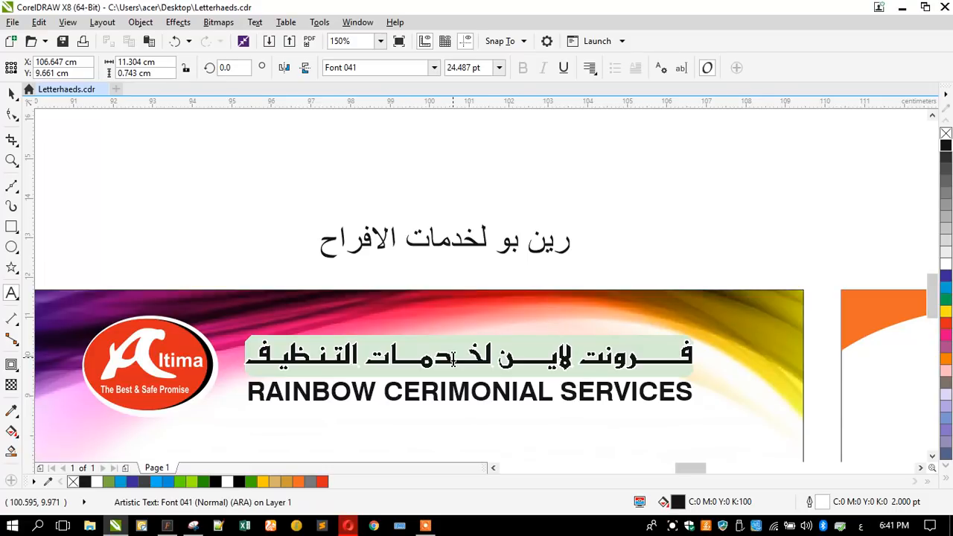
type("رين بو لخدمات الافراح")
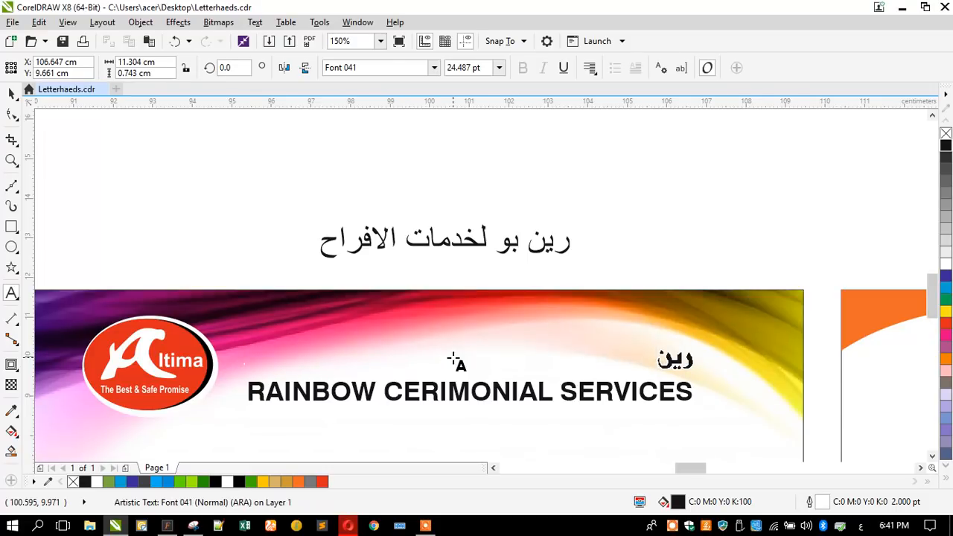
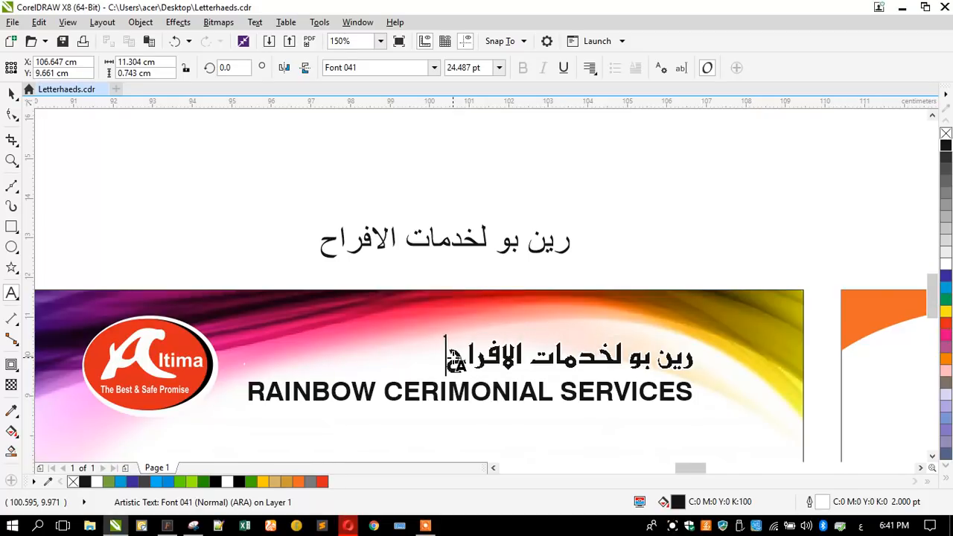
Step: Lengthen the words الافراح and لخدمات in the Arabic header name with kashida strokes
left_click(454, 361)
left_click(493, 359)
type("ــــــ")
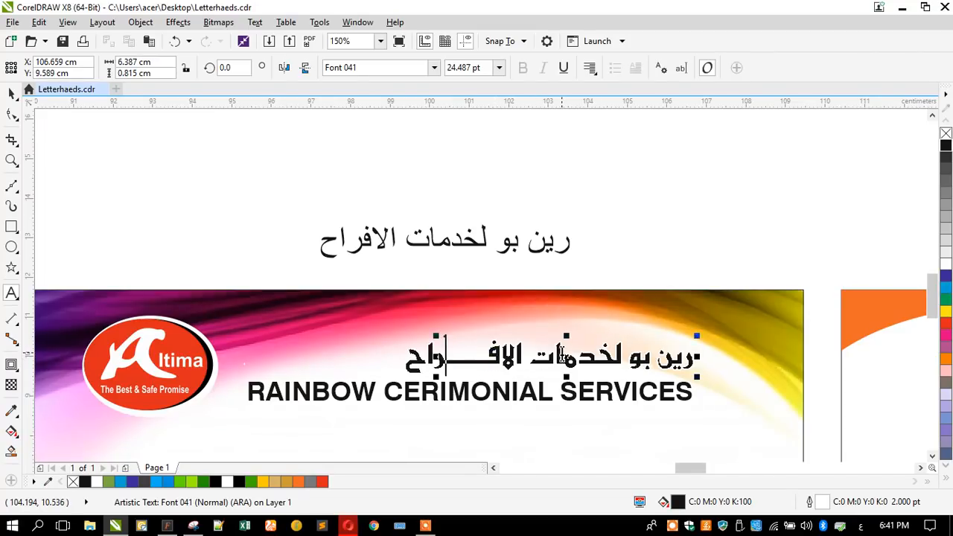
left_click(562, 352)
type("ـــــدمـ")
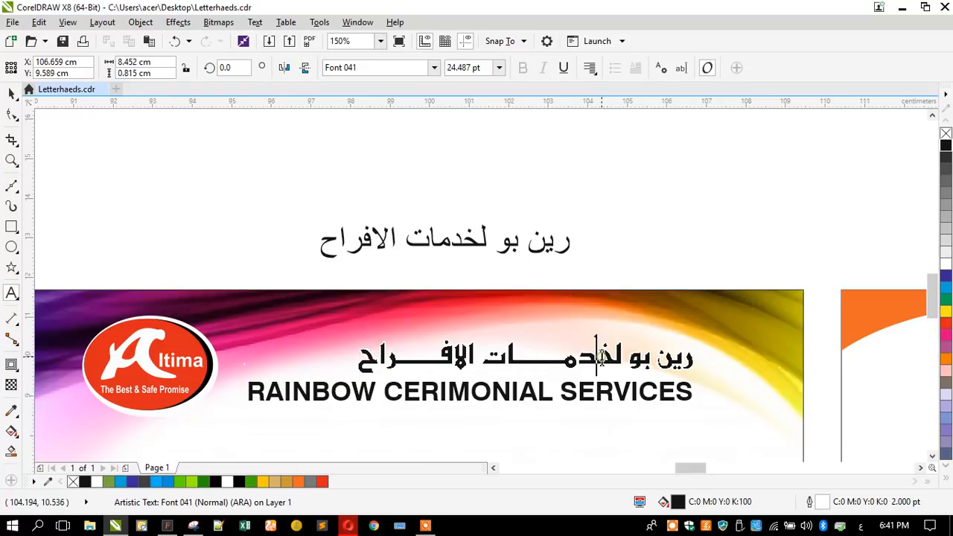
type("ـــ")
Step: Lengthen the words بو and رين with kashidas, and add further kashidas to the rest of the Arabic header name
left_click(643, 356)
type("ـــ")
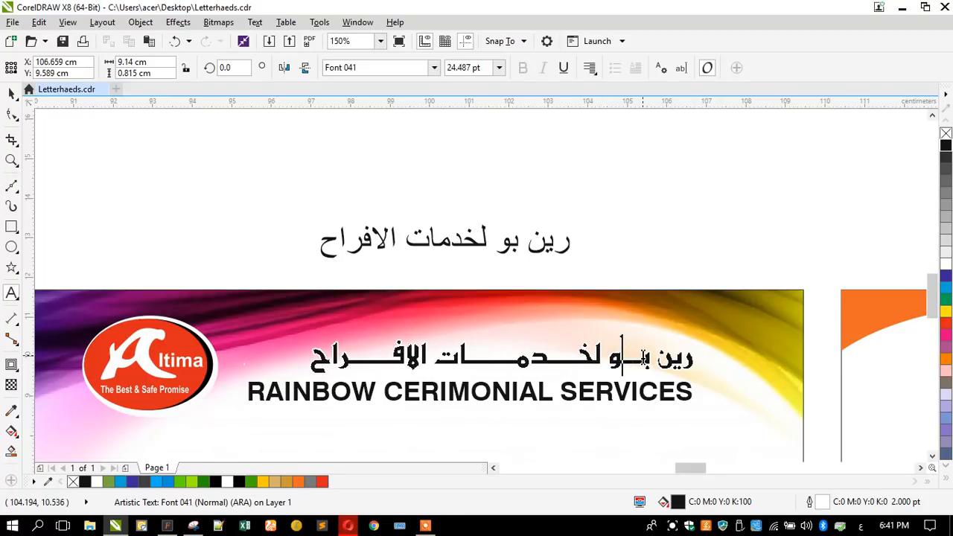
left_click(673, 359)
type("ــ")
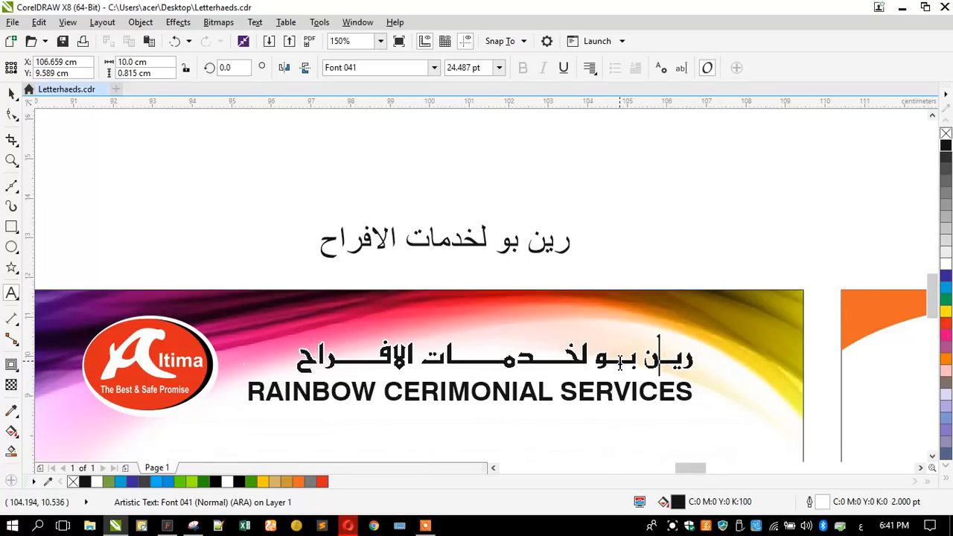
type("ـ")
left_click(619, 363)
type("ـ")
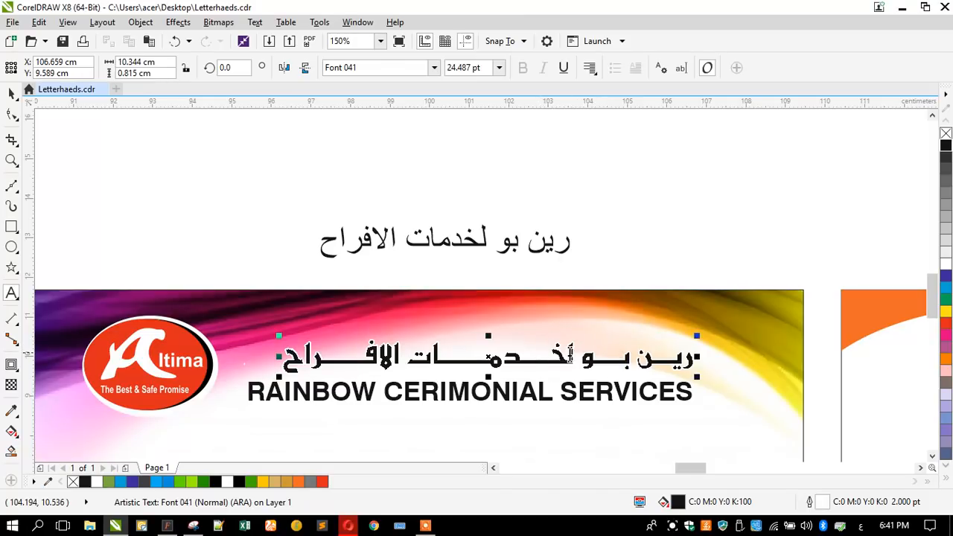
type("ـ")
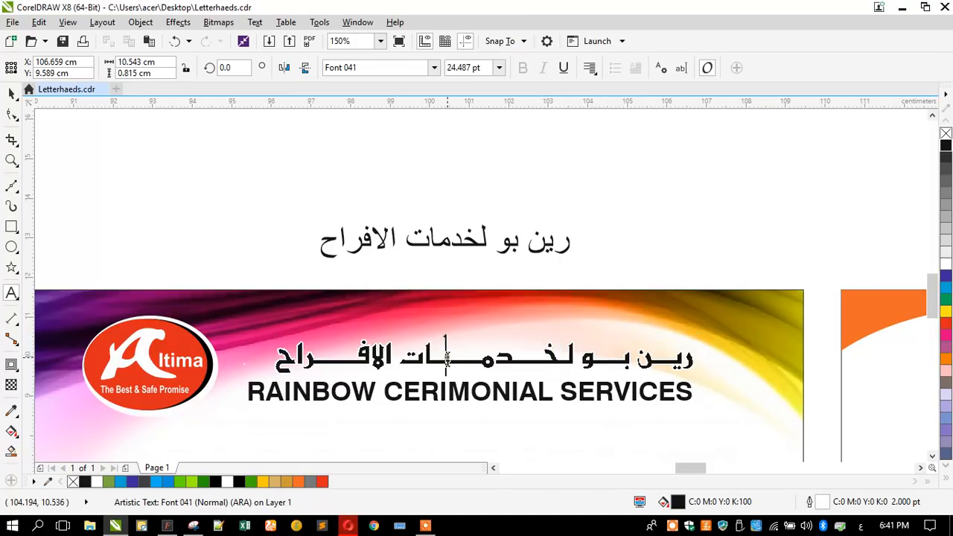
left_click(344, 360)
type("ـ")
Step: Scale the Arabic header name to about 25.7 pt so it spans the width of RAINBOW CERIMONIAL SERVICES
left_click(11, 92)
left_click_drag(260, 333, 241, 317)
left_click(207, 233)
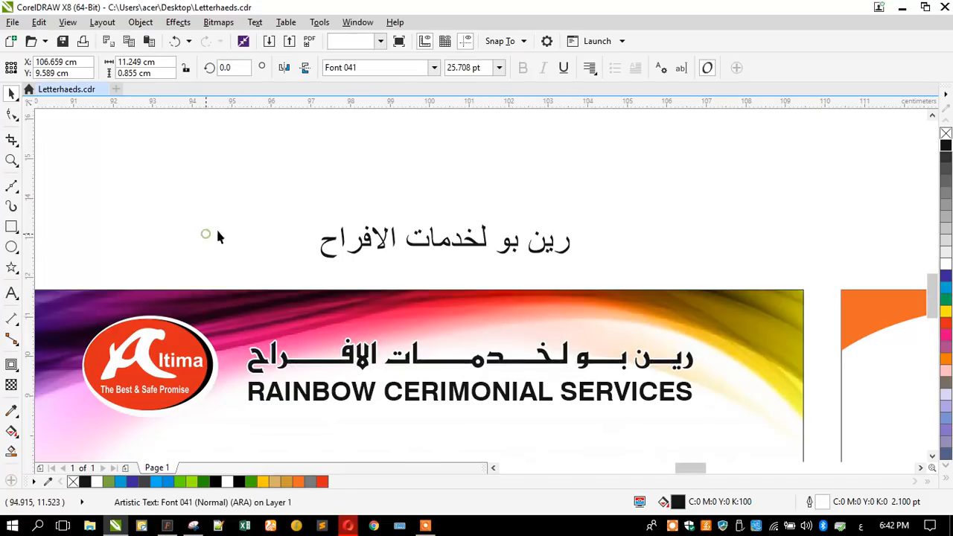
Step: Delete the pasted Arabic reference text above the rainbow letterhead
left_click(328, 242)
key("Delete")
scroll(470, 204, "down", 3)
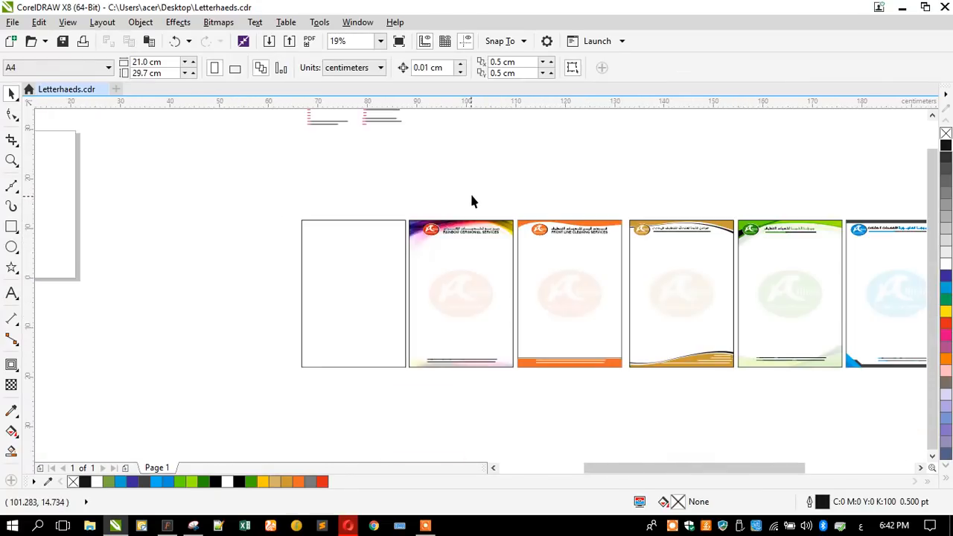
Step: Switch to Opera and browse the "color rainbow" image results for ideas for the next letterhead
left_click(373, 261)
left_click(268, 256)
left_click(347, 525)
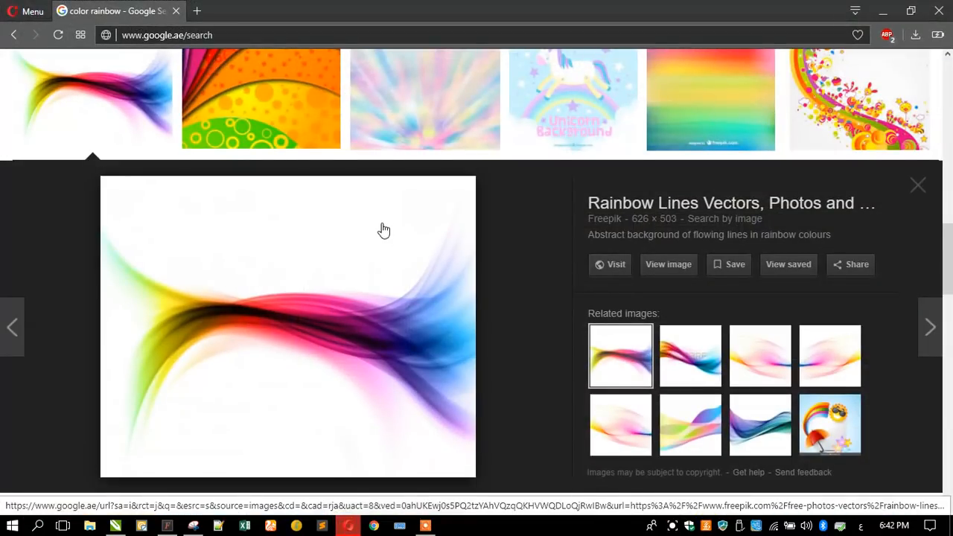
scroll(383, 230, "down", 15)
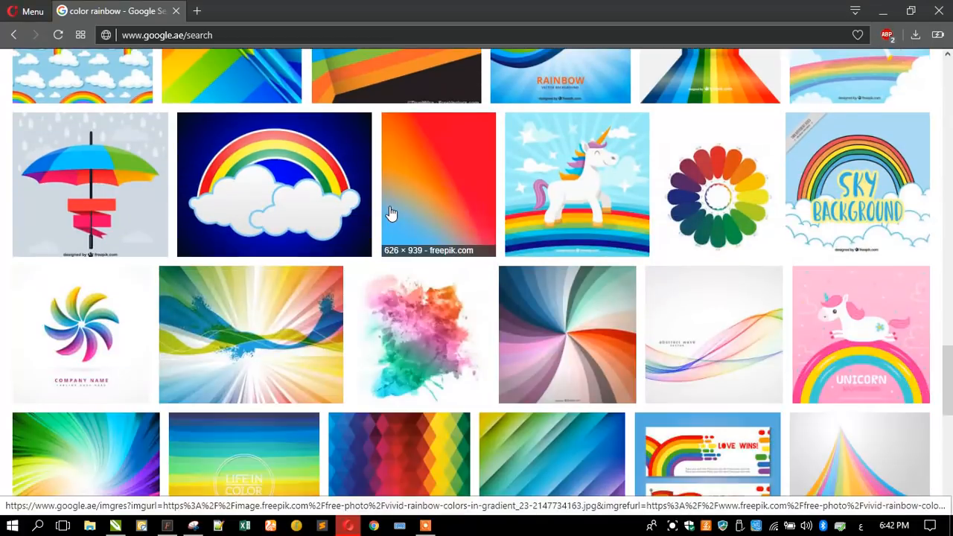
scroll(389, 214, "down", 3)
scroll(384, 215, "down", 4)
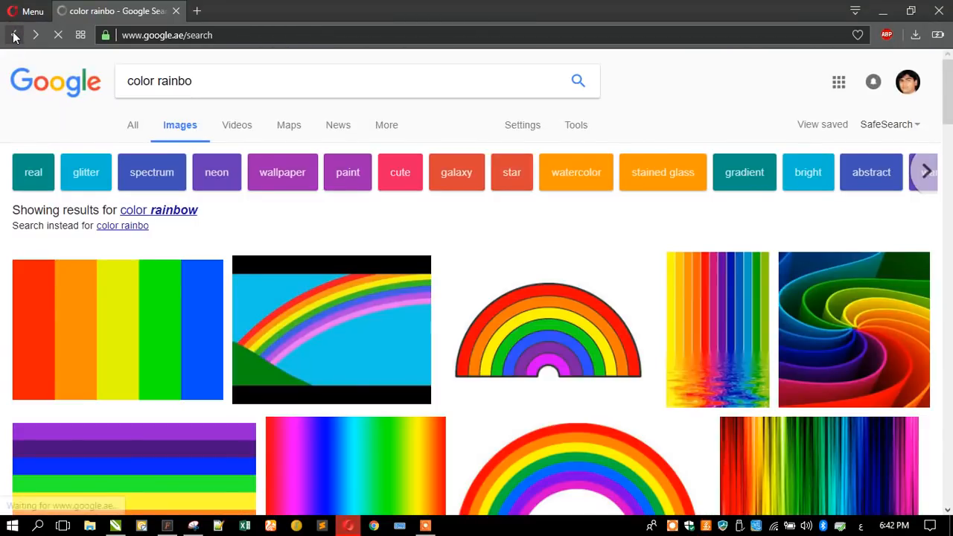
Step: Go back to the "letterhead background" image results and browse the designs
left_click(13, 35)
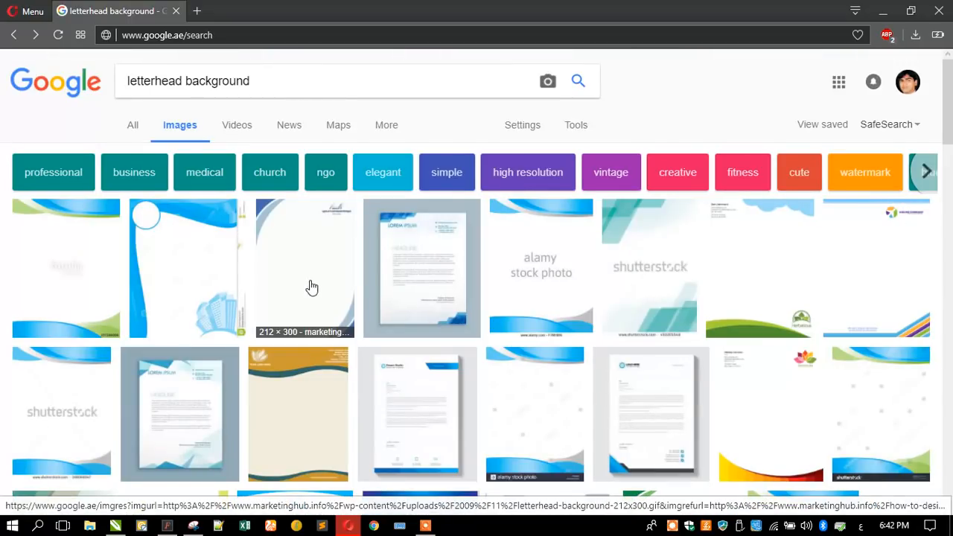
scroll(193, 254, "down", 5)
scroll(192, 254, "up", 3)
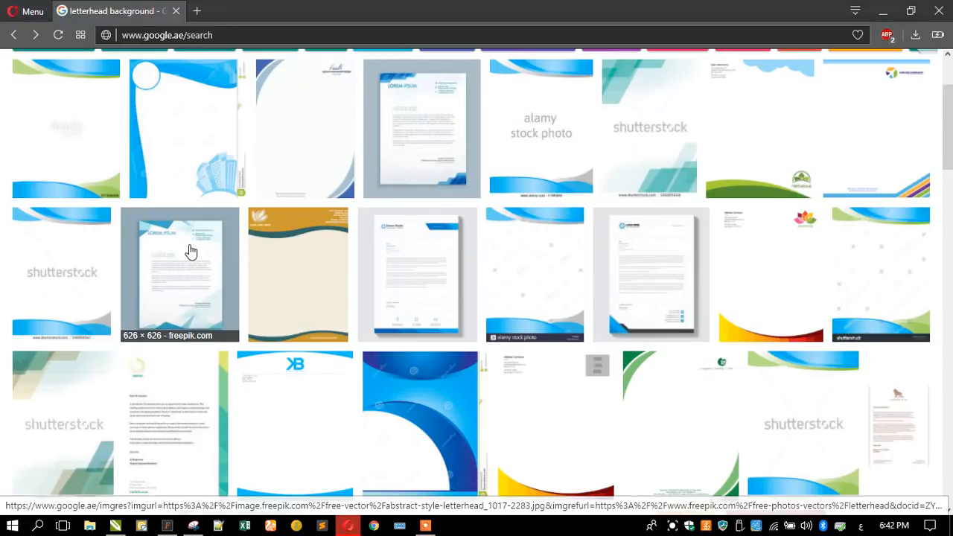
scroll(192, 255, "down", 4)
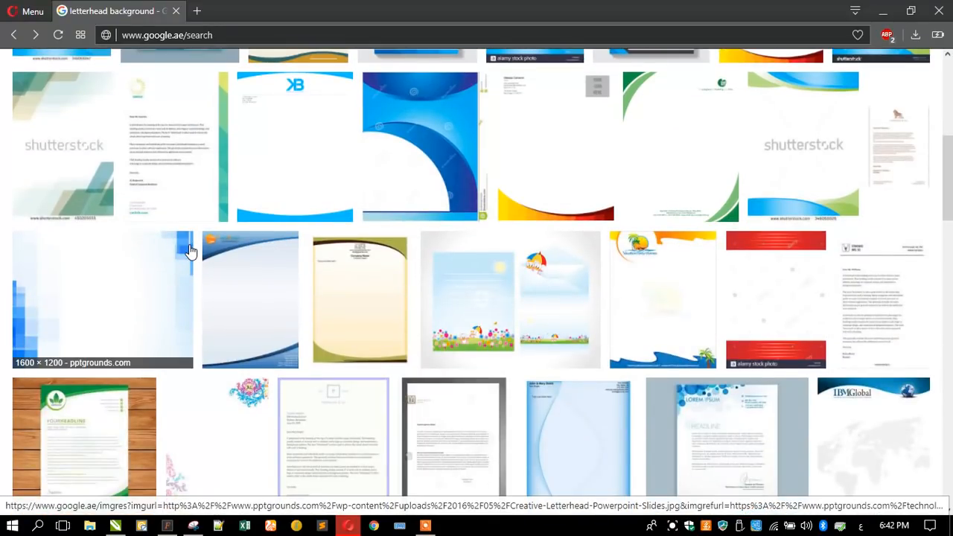
Step: Return to CorelDRAW and review the row of letterheads and the remaining Altima group company names
left_click(883, 10)
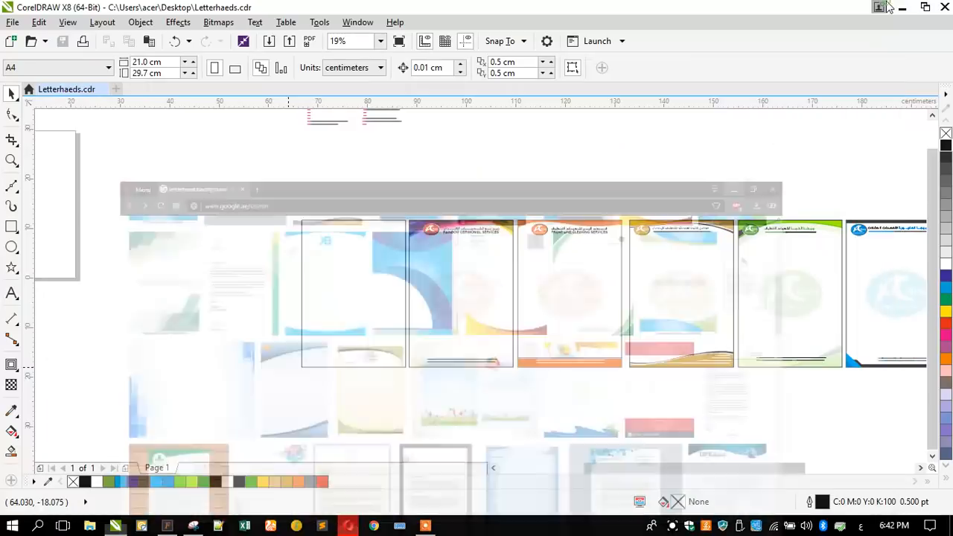
scroll(283, 231, "down", 2)
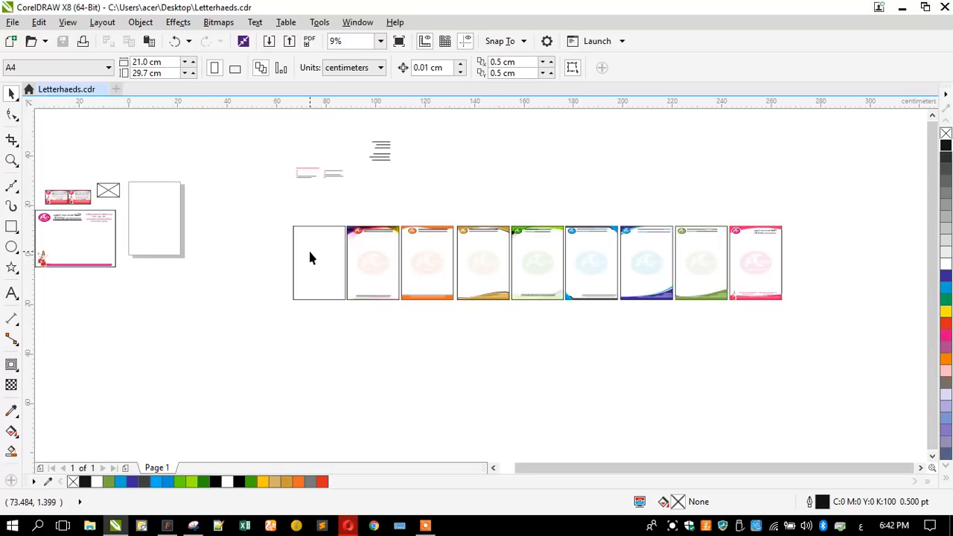
scroll(309, 257, "up", 2)
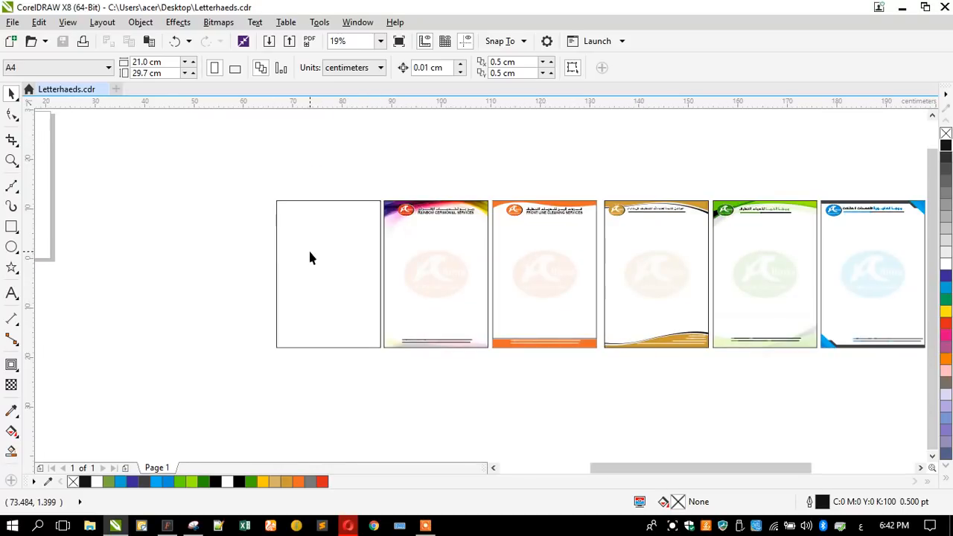
scroll(310, 258, "down", 2)
scroll(310, 258, "up", 2)
scroll(313, 261, "down", 2)
scroll(296, 179, "up", 4)
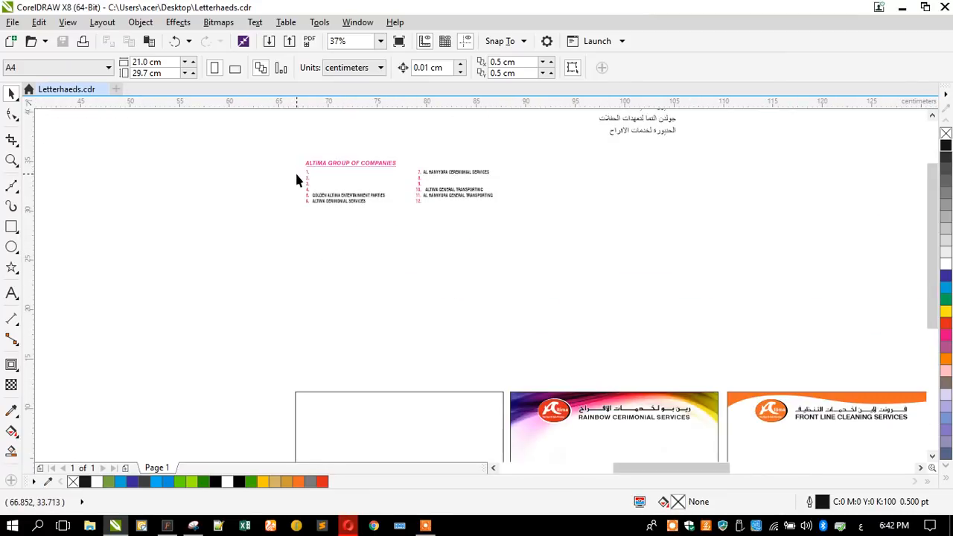
Step: Switch back to Opera's "letterhead background" results and set the input language to English
left_click(904, 6)
left_click(341, 519)
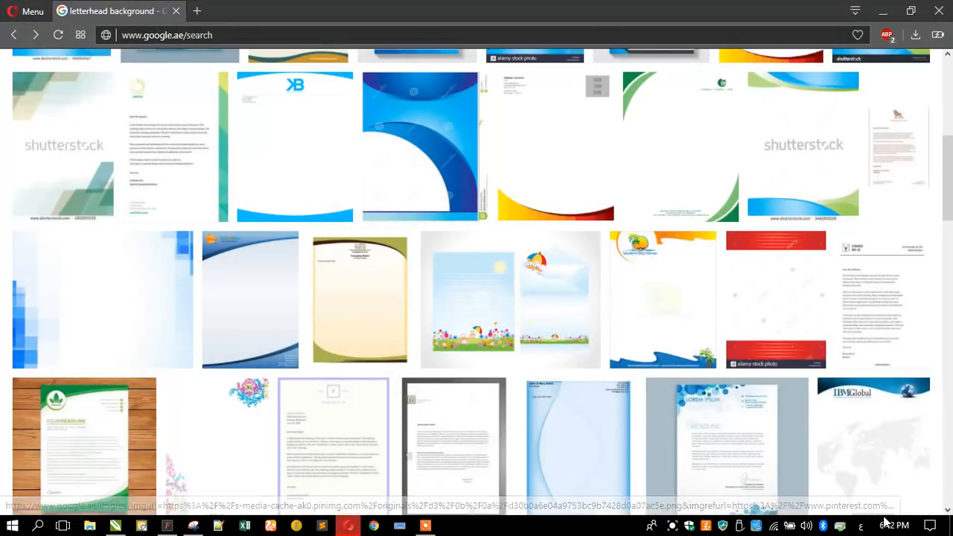
left_click(861, 526)
left_click(815, 383)
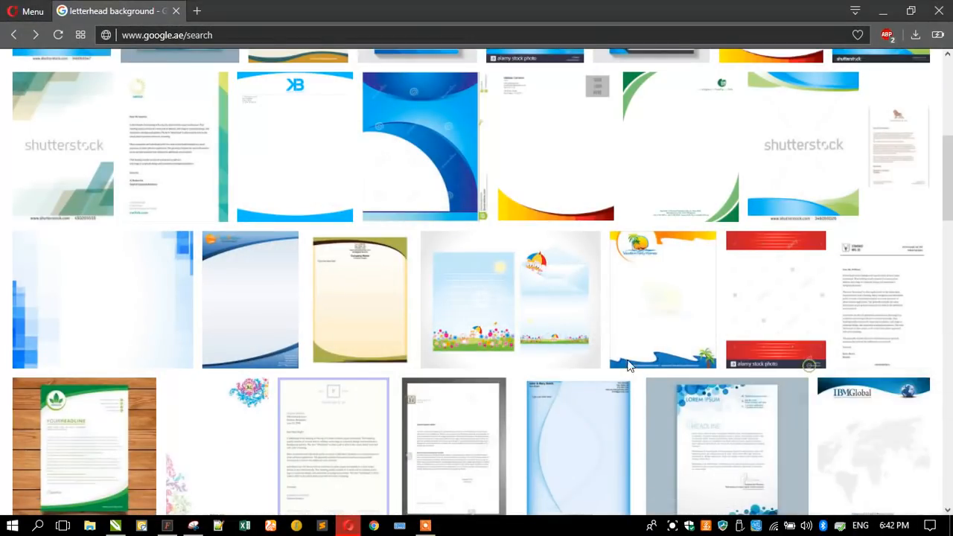
Step: Browse further "letterhead background" results and preview the Freepik abstract corporate blue wave letterhead
scroll(2, 249, "down", 3)
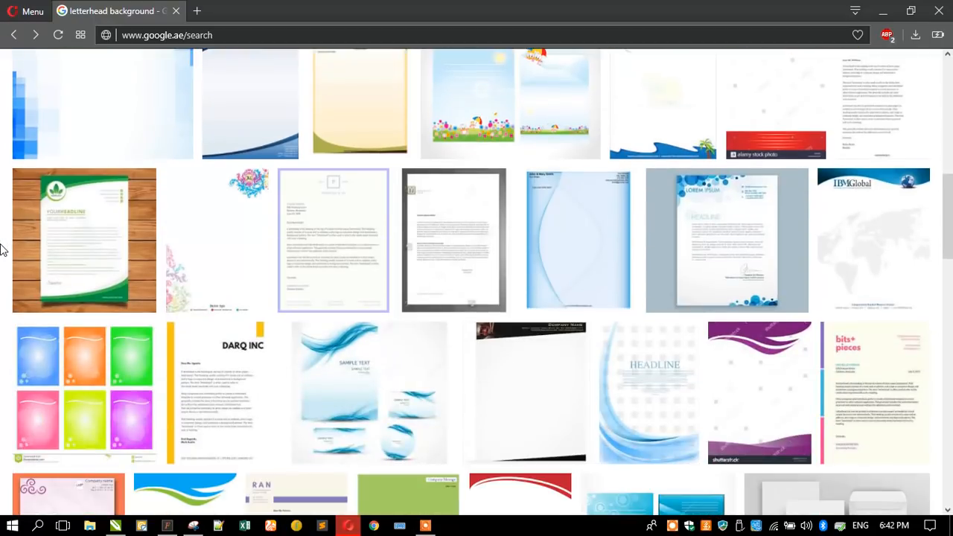
scroll(362, 288, "down", 3)
scroll(378, 291, "down", 3)
left_click(373, 285)
scroll(373, 285, "down", 5)
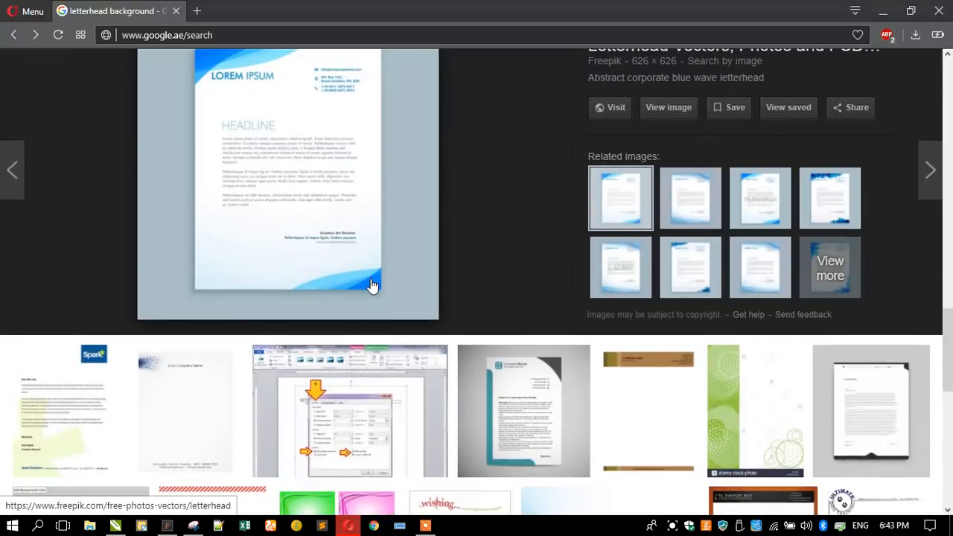
Step: Browse further "letterhead background" image results and preview the Boon Brothers and Intero Real Estate letterheads
scroll(372, 286, "down", 3)
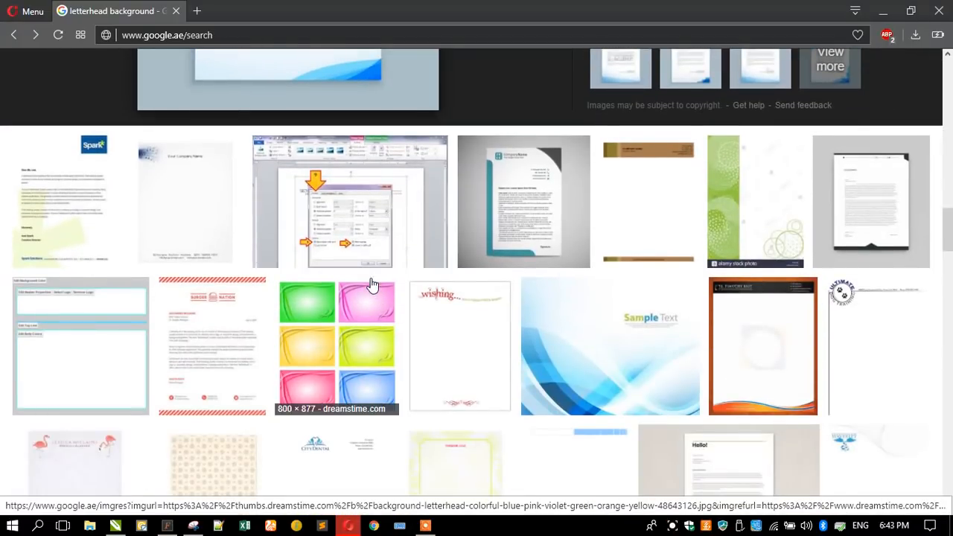
scroll(372, 285, "down", 6)
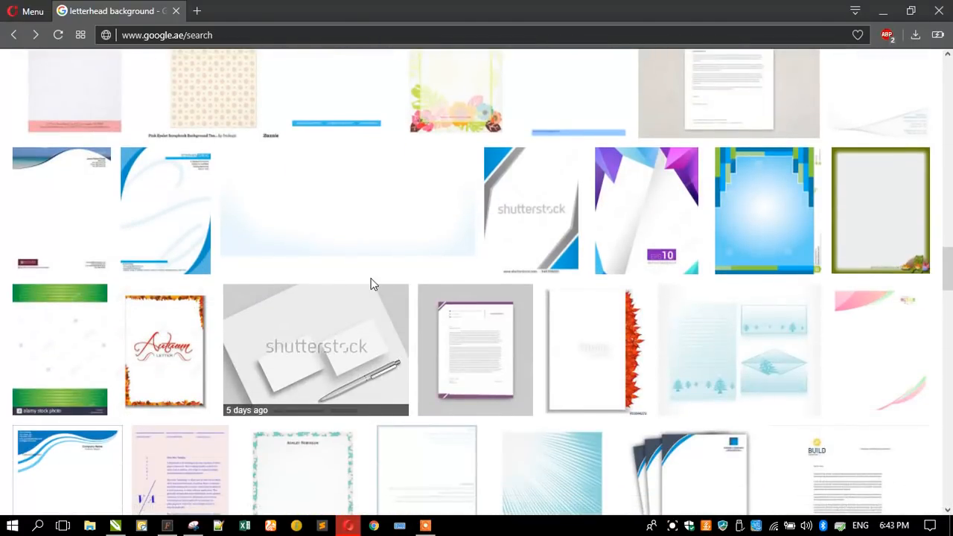
scroll(374, 284, "down", 5)
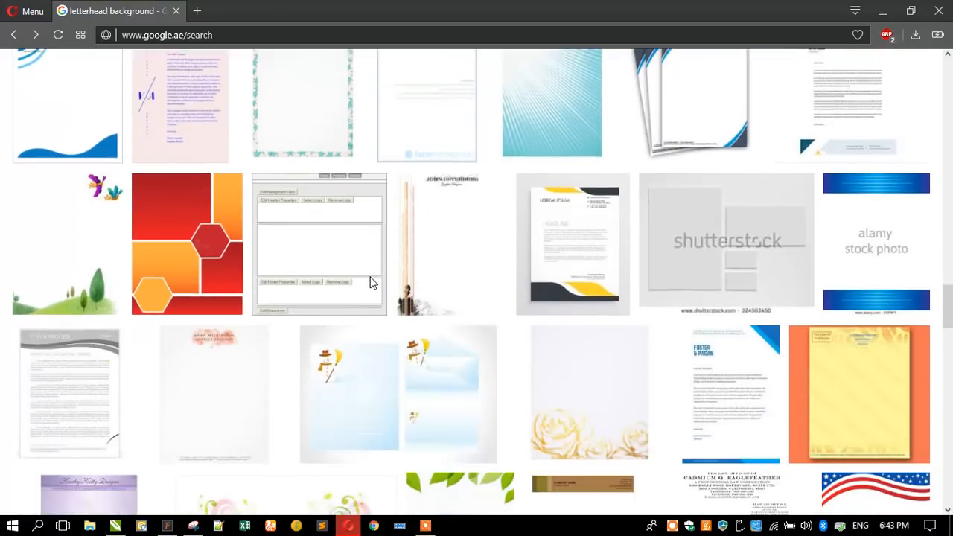
scroll(372, 283, "down", 9)
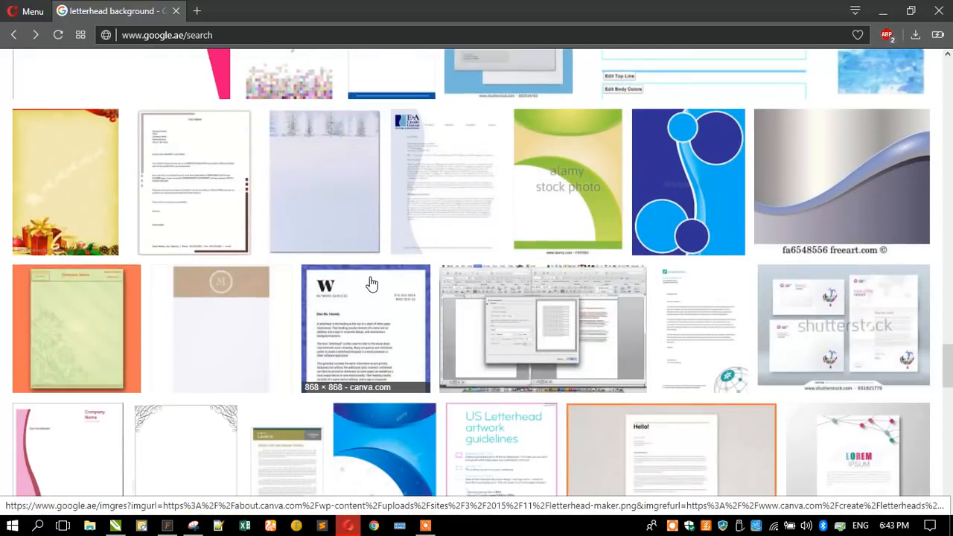
scroll(372, 284, "down", 8)
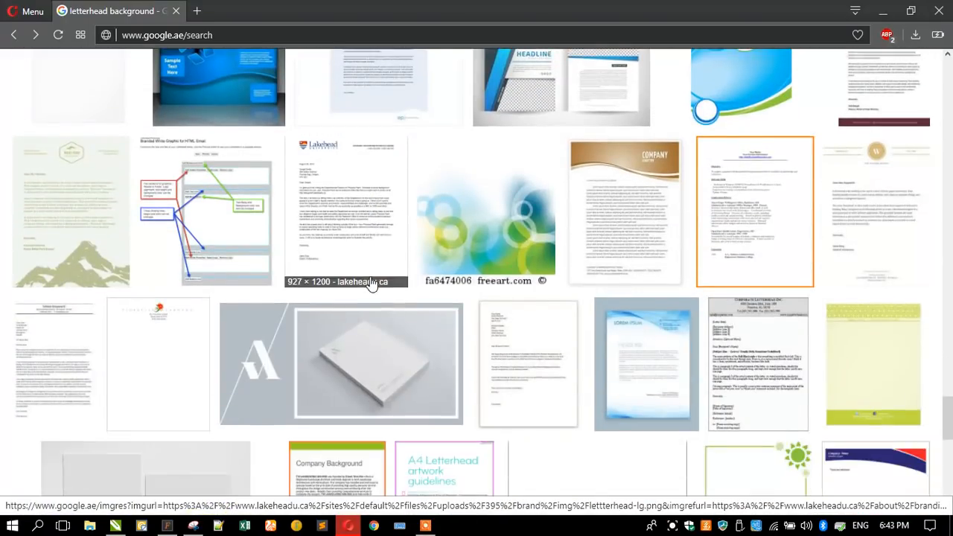
scroll(372, 284, "down", 5)
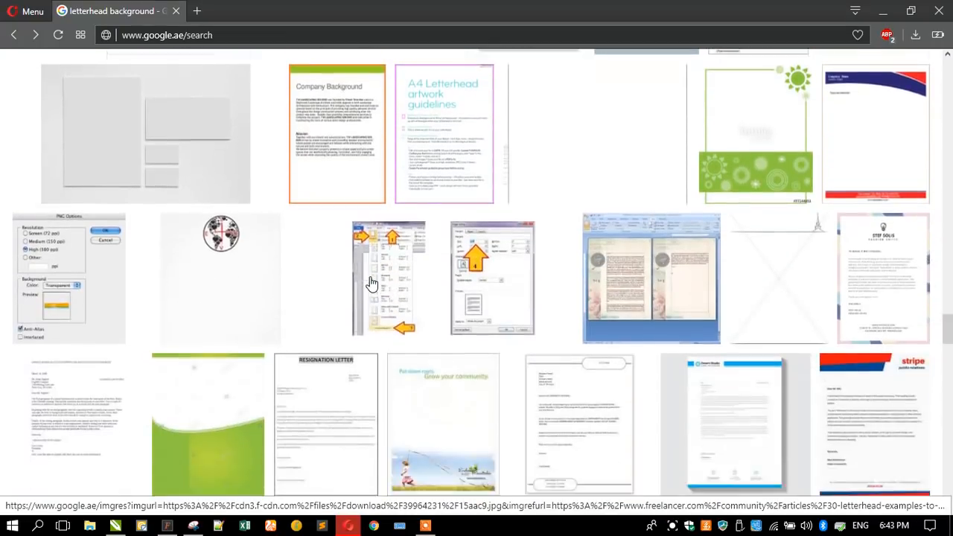
scroll(373, 284, "down", 8)
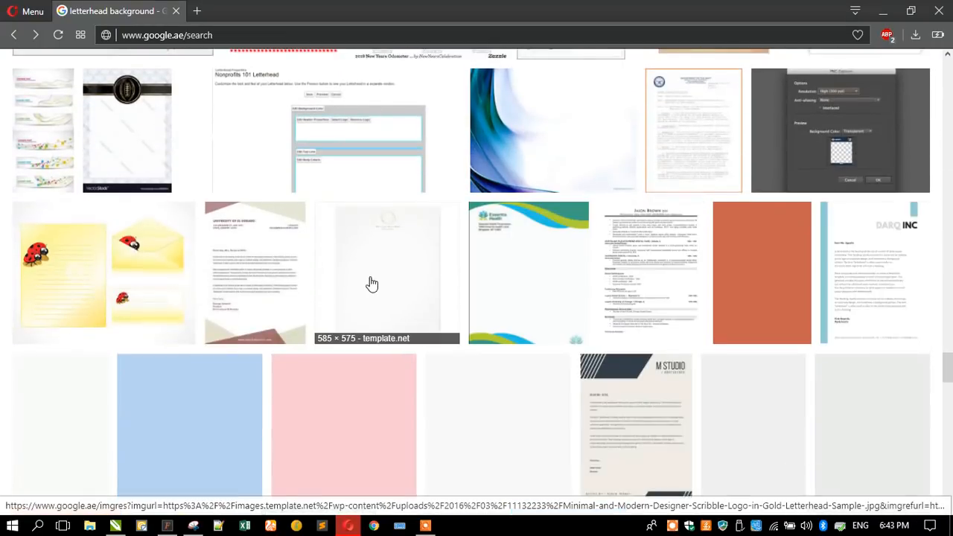
scroll(373, 284, "down", 8)
scroll(373, 283, "down", 1)
scroll(370, 277, "down", 7)
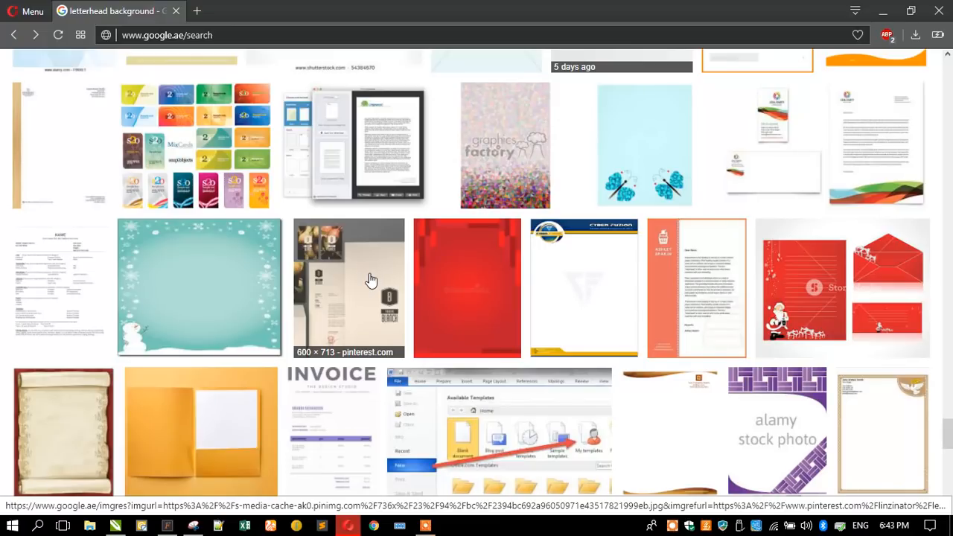
scroll(371, 280, "down", 3)
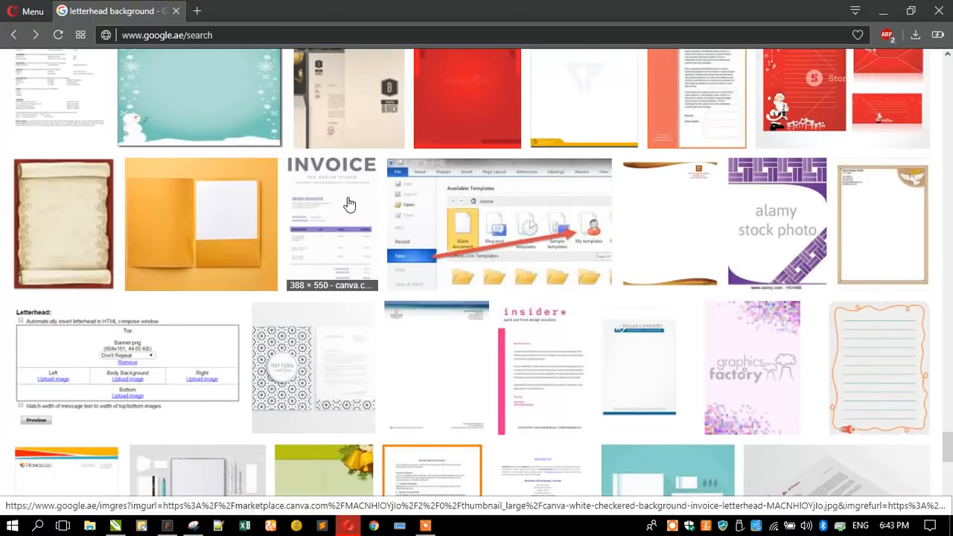
scroll(351, 197, "down", 8)
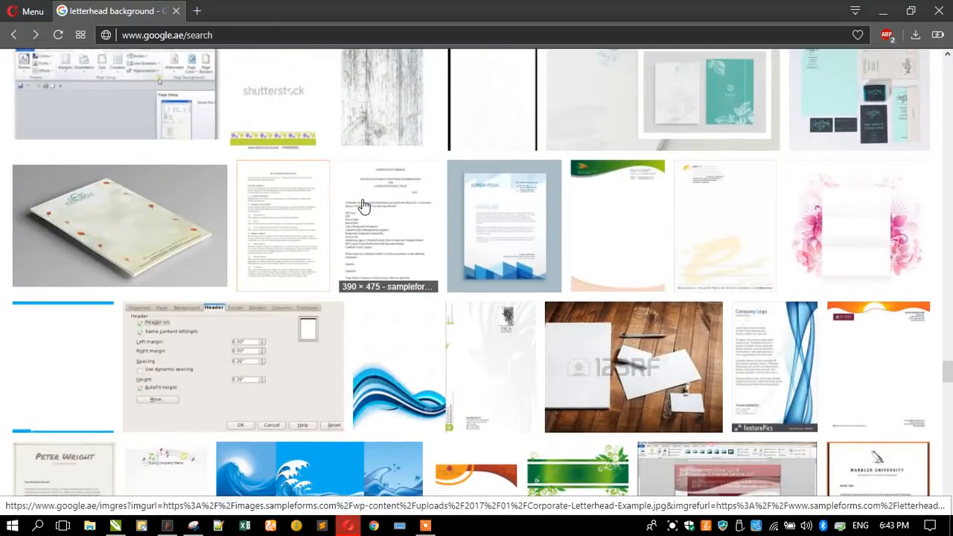
scroll(363, 207, "down", 1)
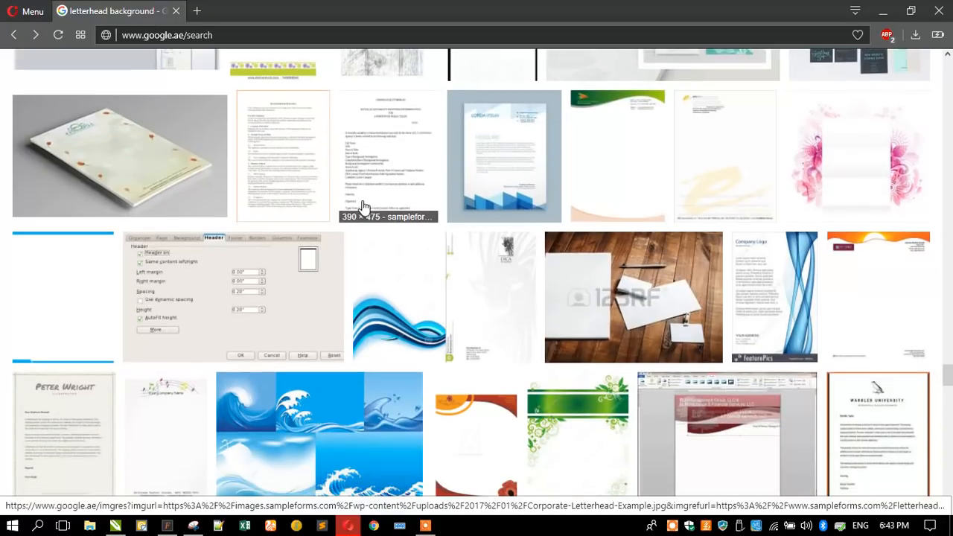
left_click(166, 156)
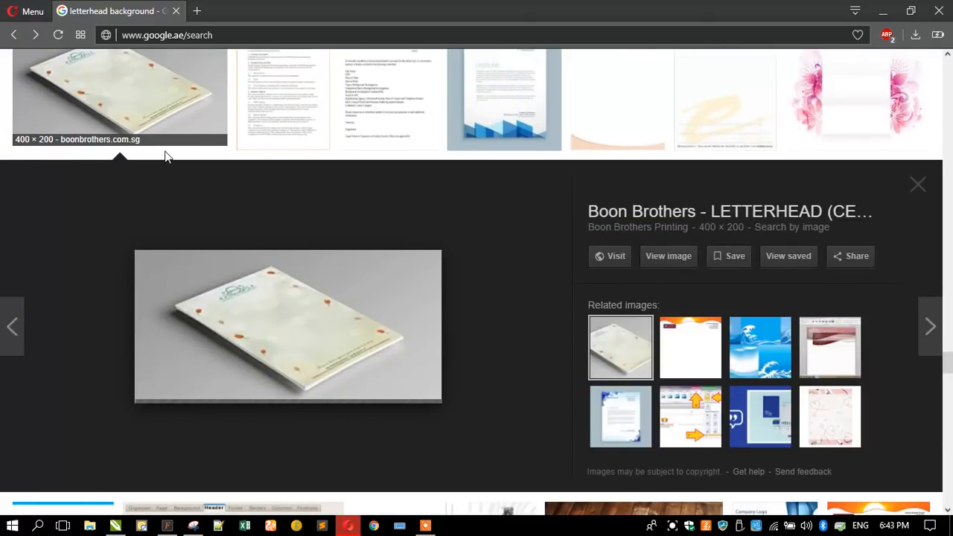
left_click(665, 344)
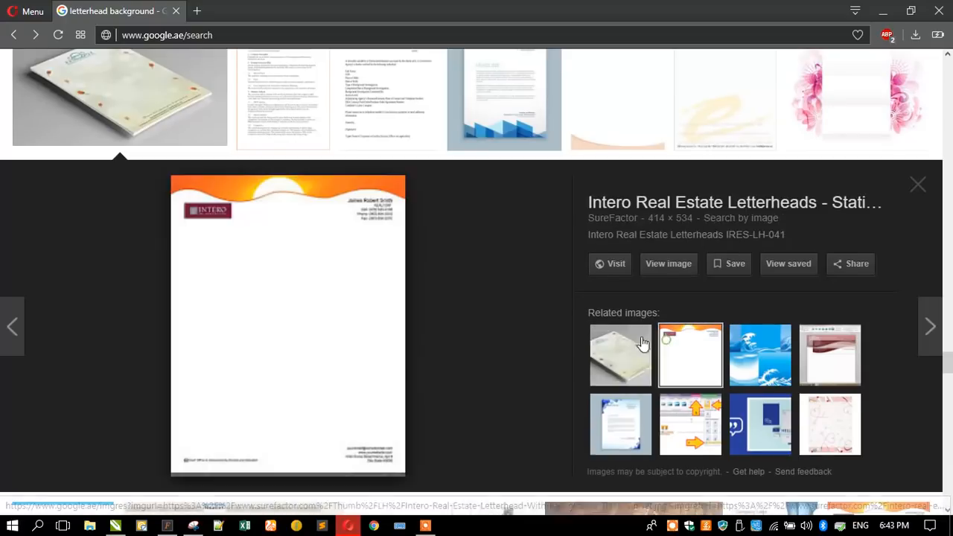
Step: Find Freepik's blue "Low poly letterhead design" vector further down the image results and open its source page
scroll(357, 219, "down", 5)
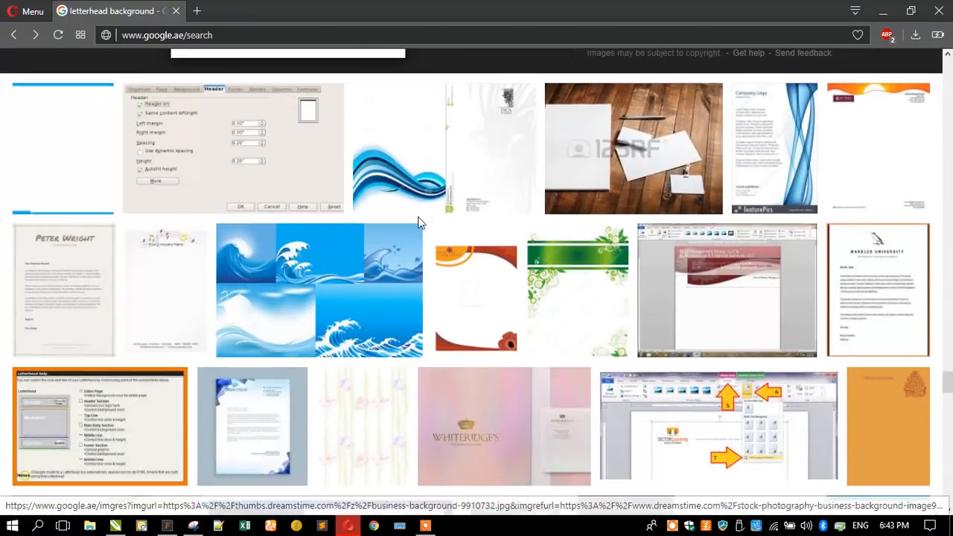
scroll(419, 222, "down", 7)
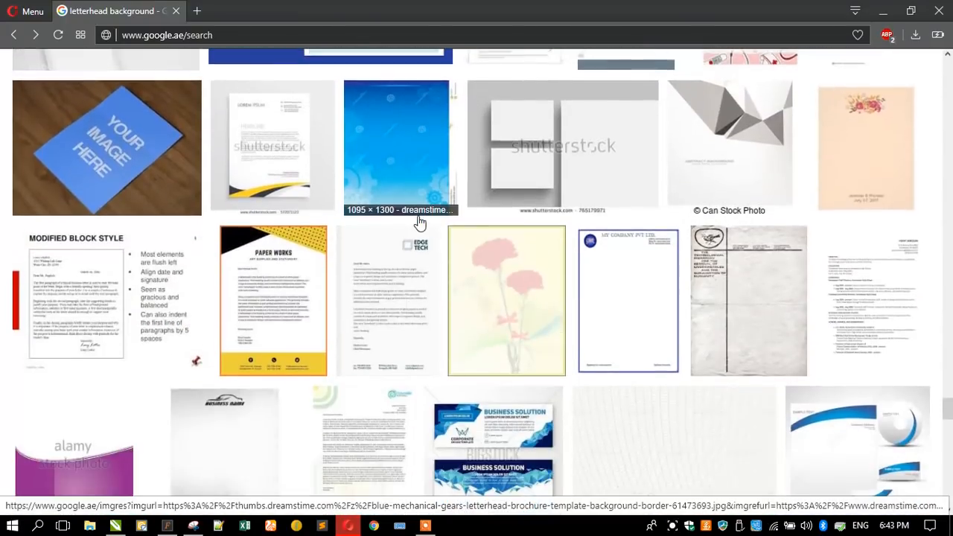
scroll(419, 222, "down", 6)
scroll(419, 221, "up", 1)
left_click(213, 196)
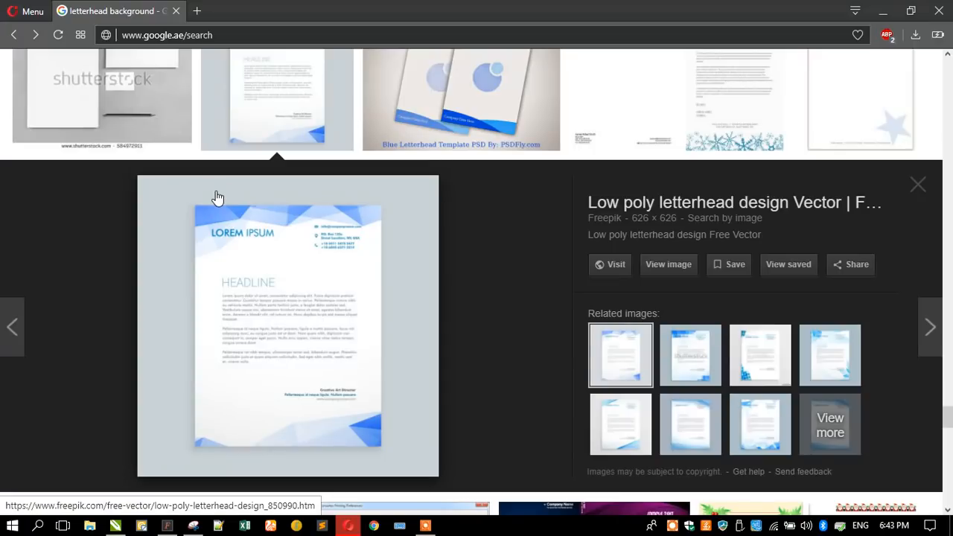
left_click(610, 270)
Step: Return to the image results and preview the related blue letterheads, including the istockphoto, Fotolia mosaic and Stockfresh designs
left_click(143, 10)
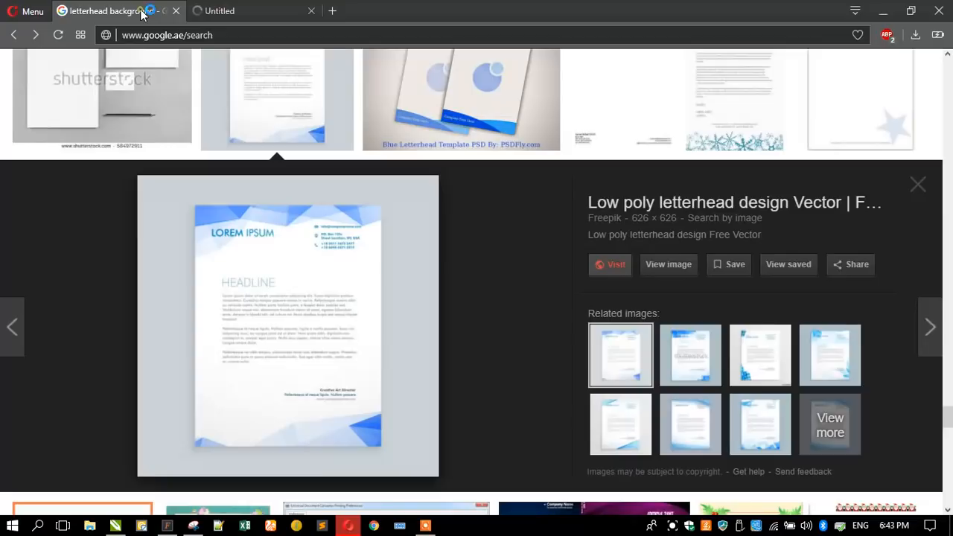
left_click(678, 418)
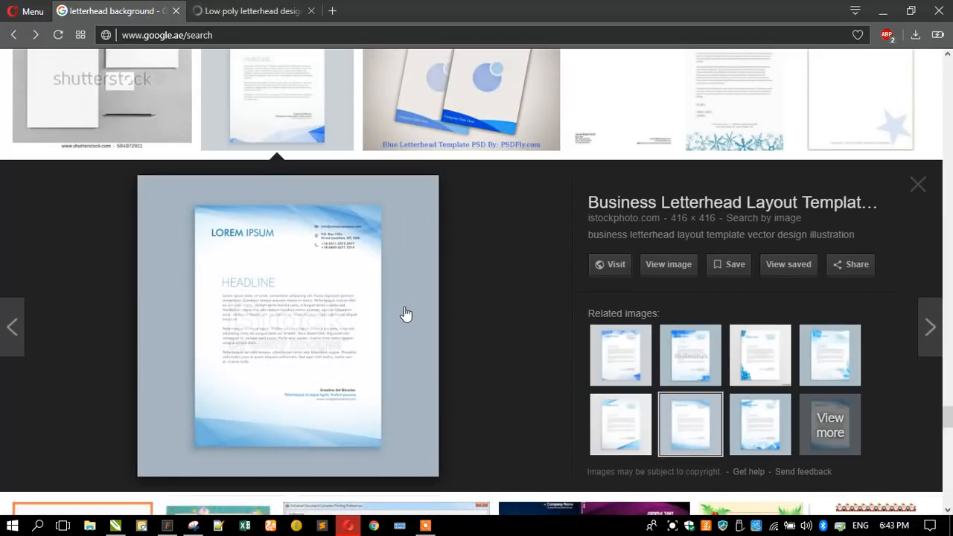
left_click(676, 357)
left_click(734, 360)
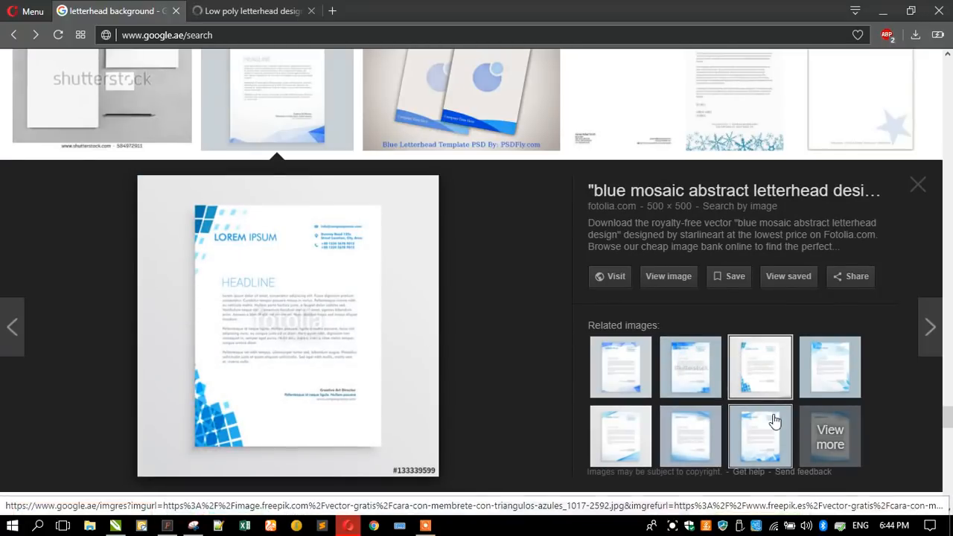
left_click(829, 383)
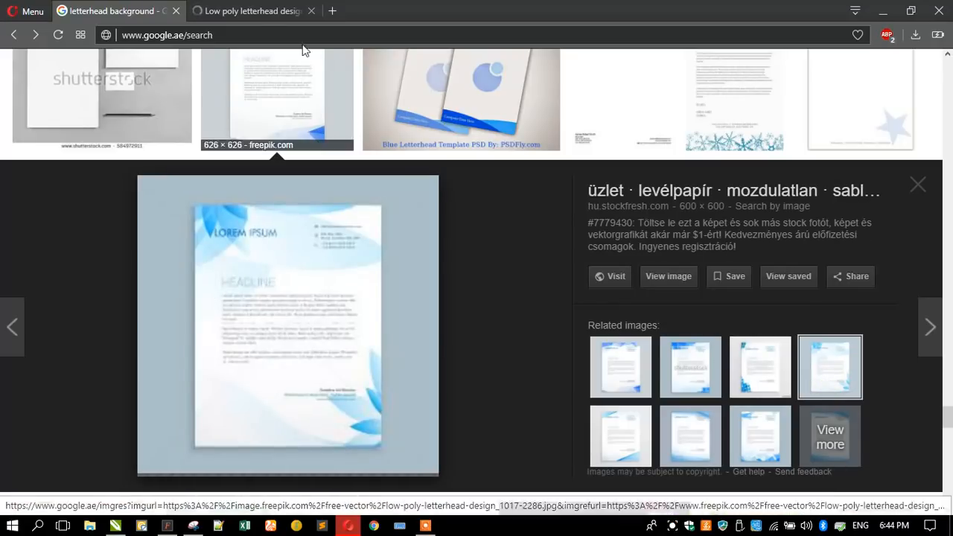
left_click(238, 10)
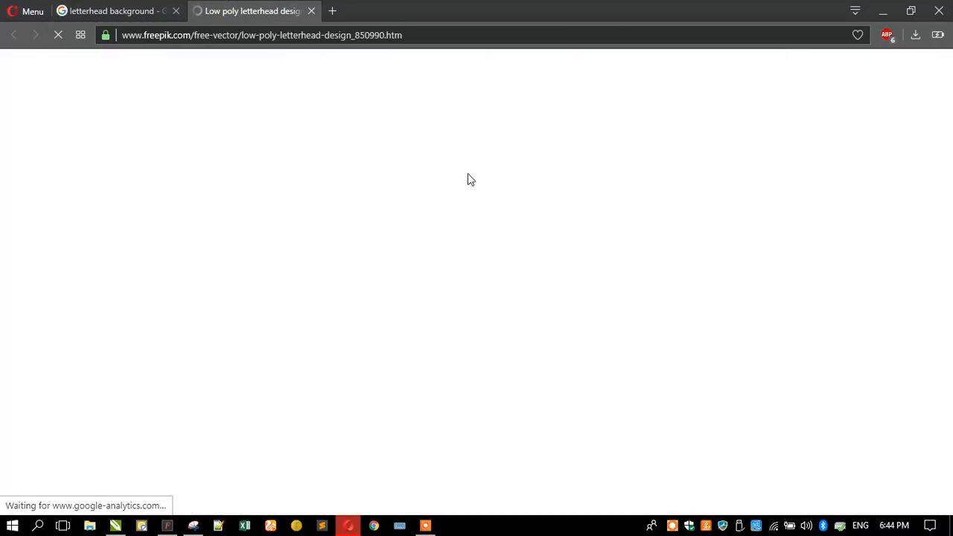
left_click(123, 9)
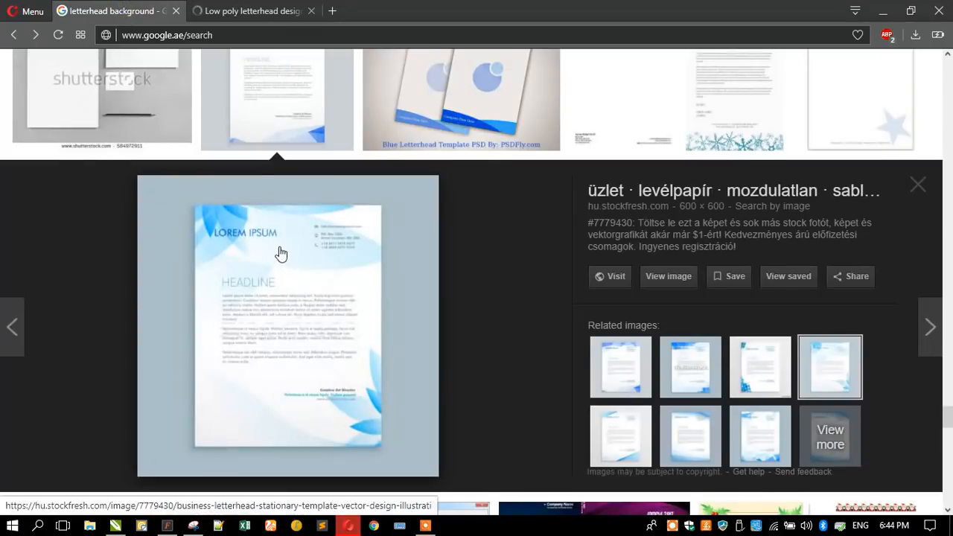
scroll(366, 234, "down", 5)
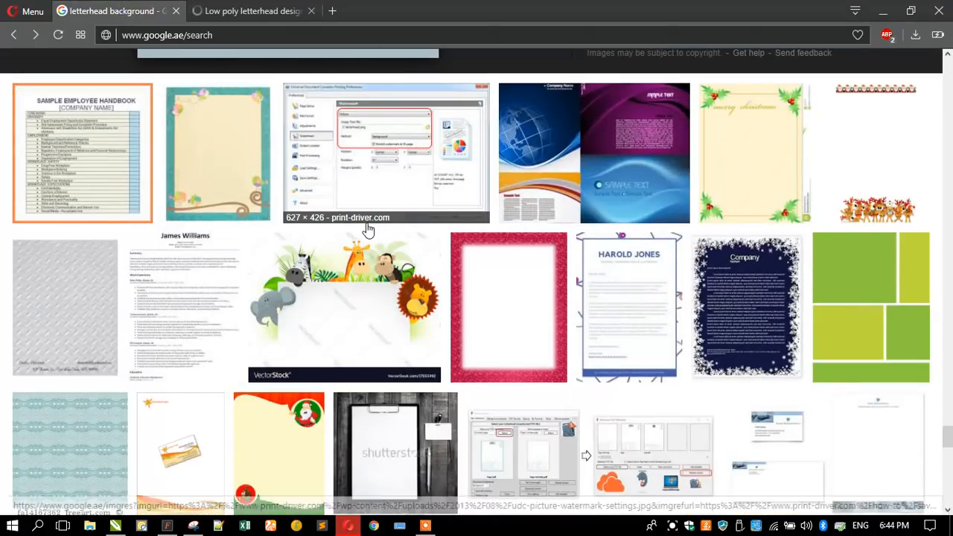
Step: Dismiss the Shutterstock offer on the Freepik page and download the low poly letterhead vector under the free attribution license
left_click(241, 12)
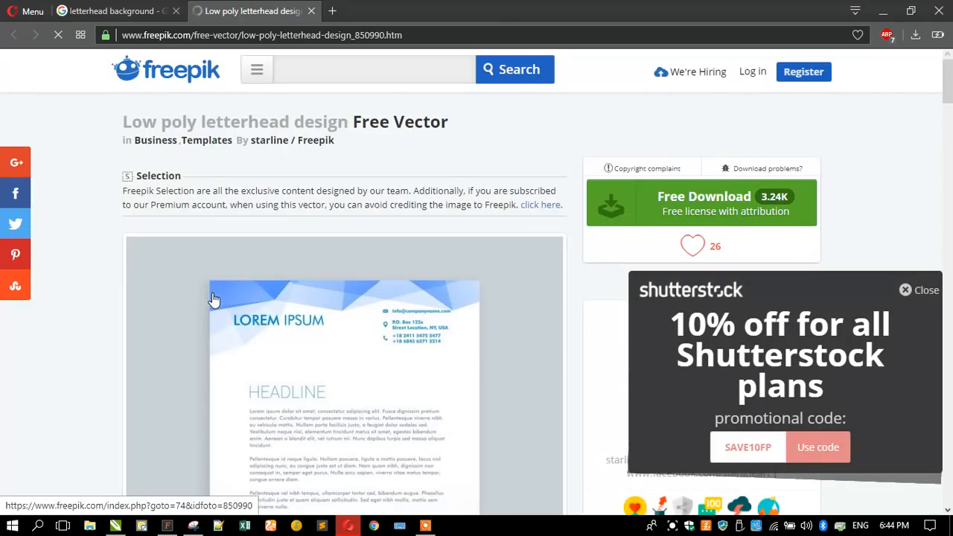
left_click(909, 294)
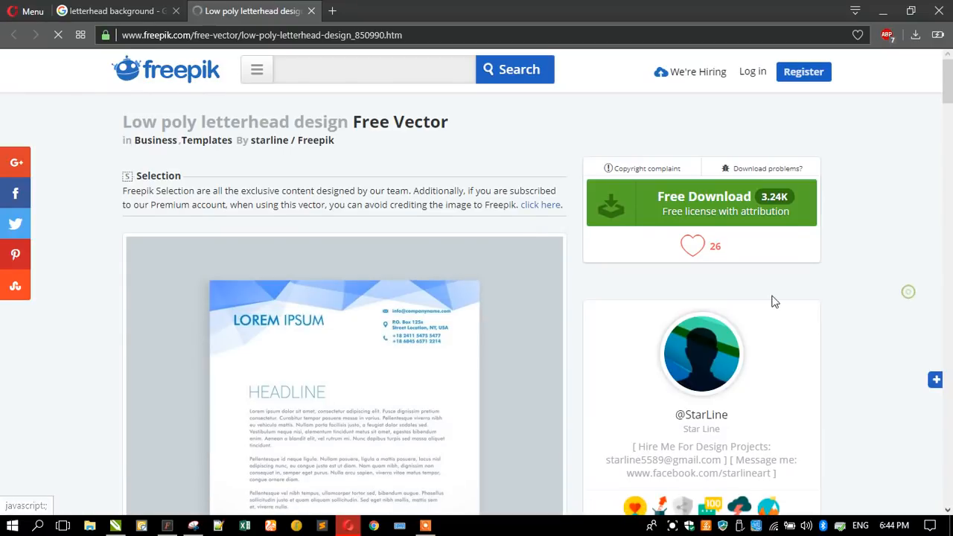
scroll(246, 324, "down", 5)
scroll(251, 320, "up", 3)
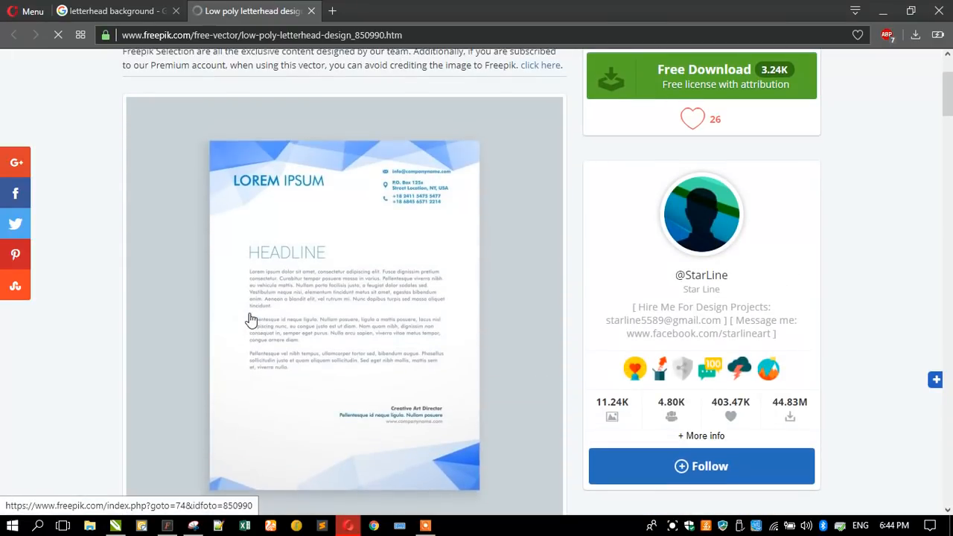
scroll(665, 195, "up", 3)
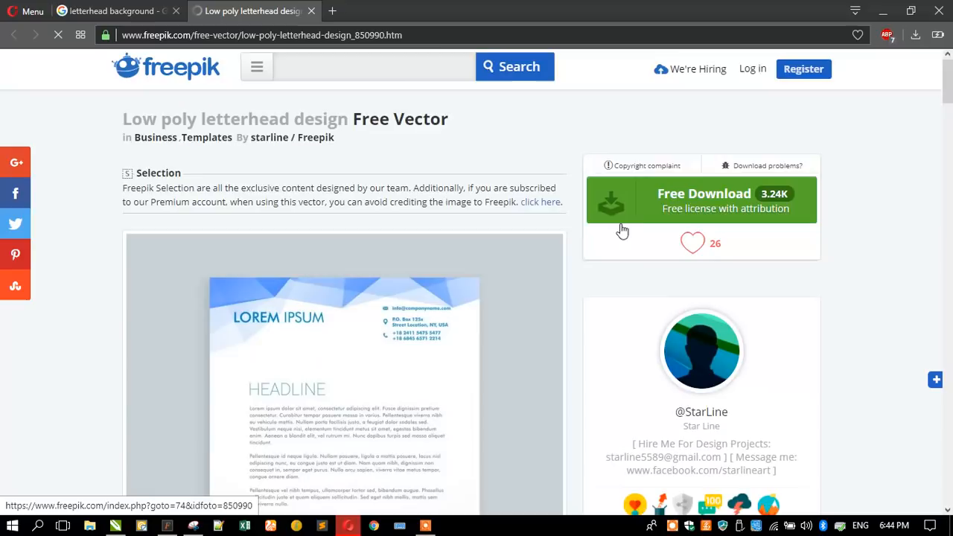
left_click(613, 206)
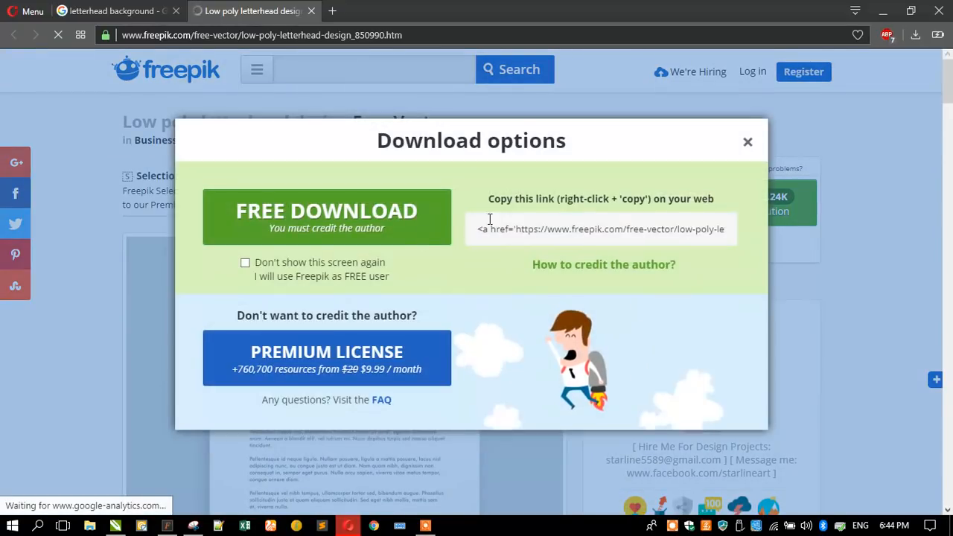
left_click(394, 226)
Step: Go back to the low poly letterhead page and examine the similar letterhead designs suggested below it
left_click(236, 11)
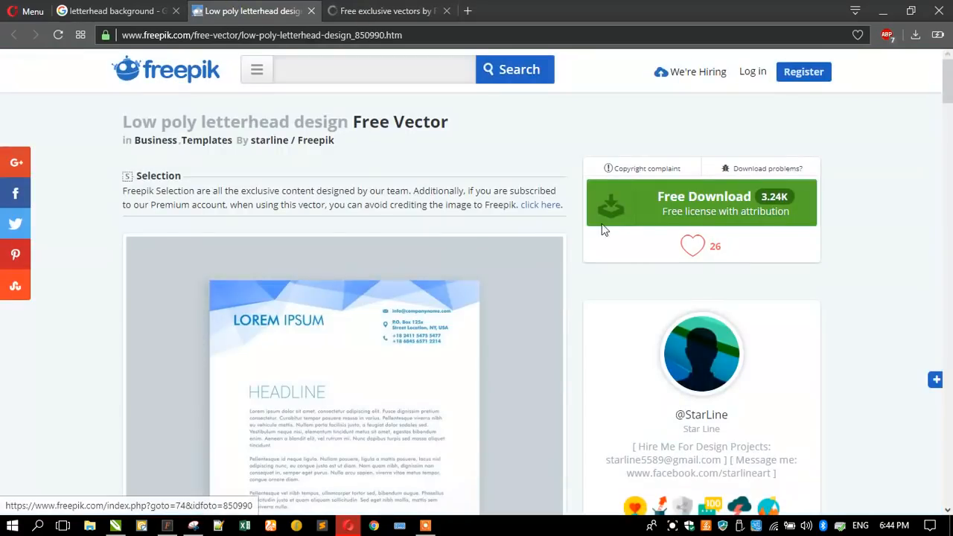
scroll(381, 263, "down", 10)
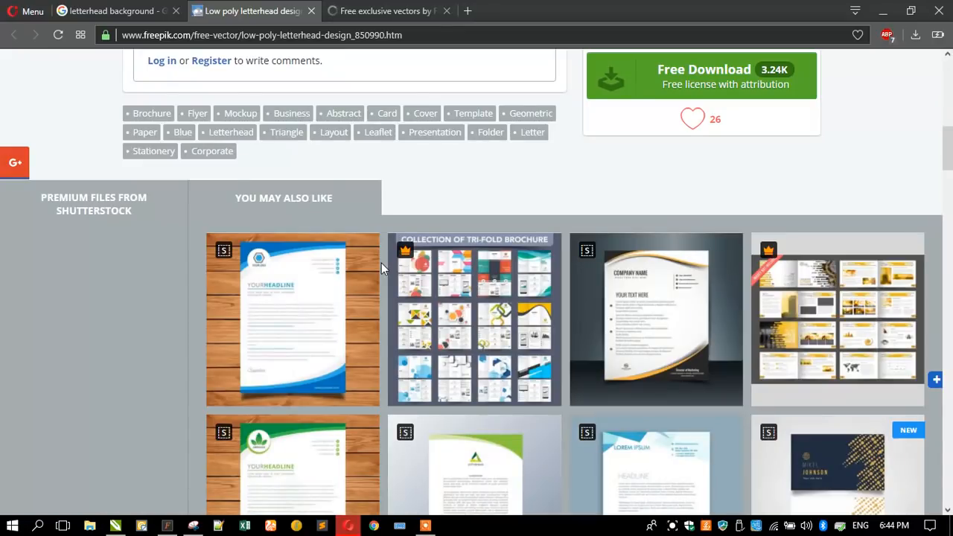
scroll(381, 263, "down", 4)
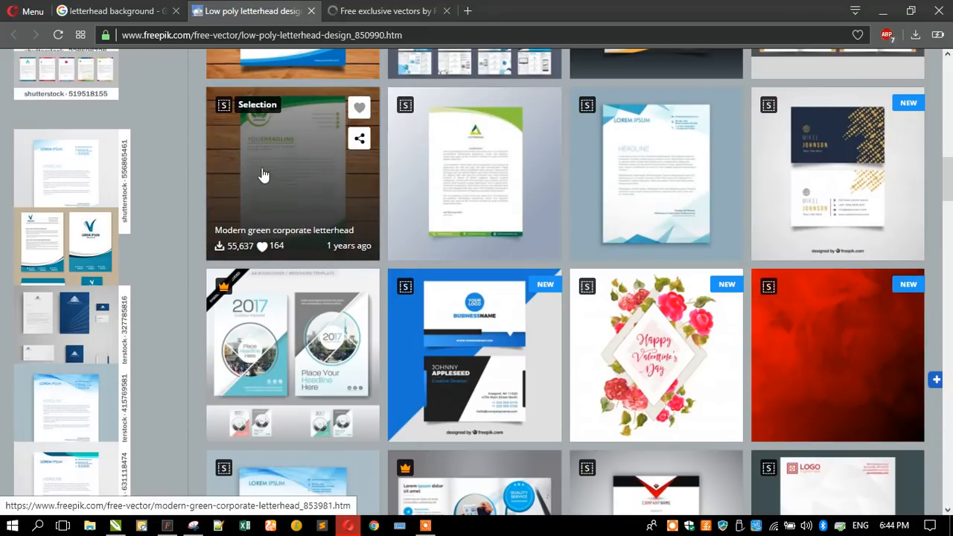
scroll(268, 180, "down", 4)
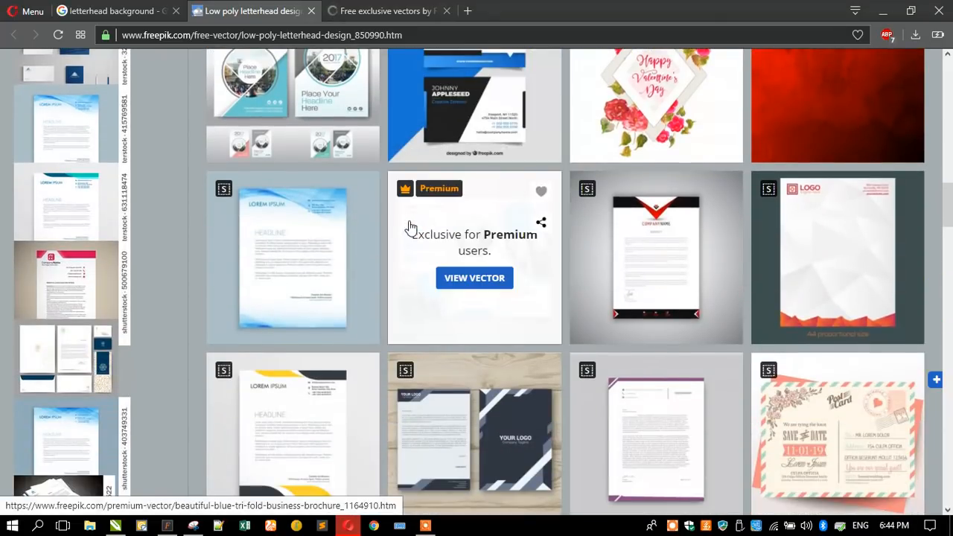
scroll(544, 305, "down", 2)
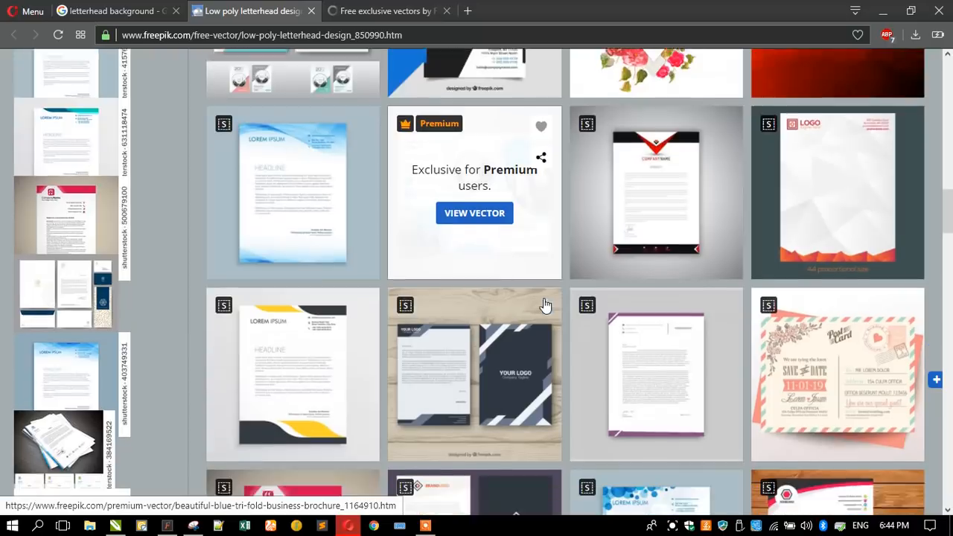
scroll(544, 304, "down", 4)
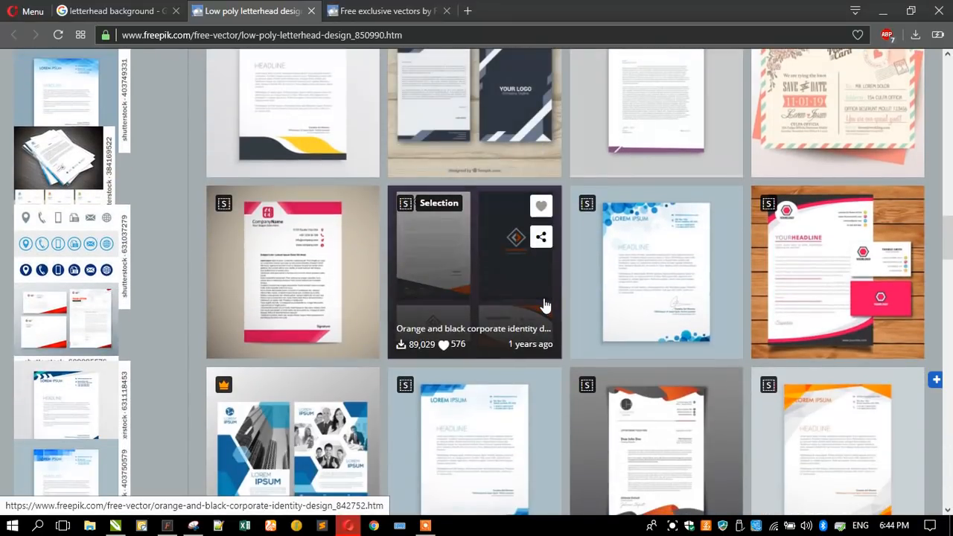
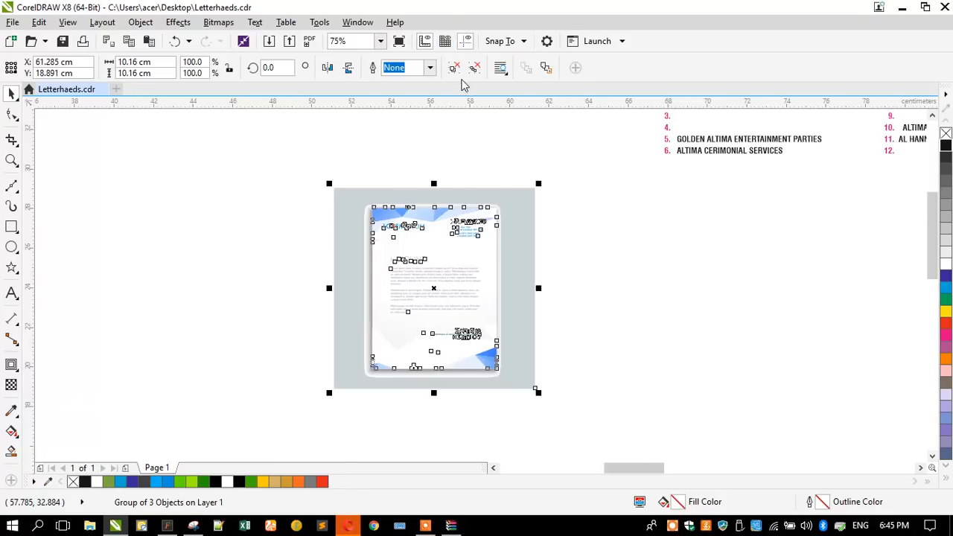
Step: Delete the grey backdrop and the frame around the downloaded letterhead artwork, and set the artwork apart on the empty canvas
left_click(338, 247)
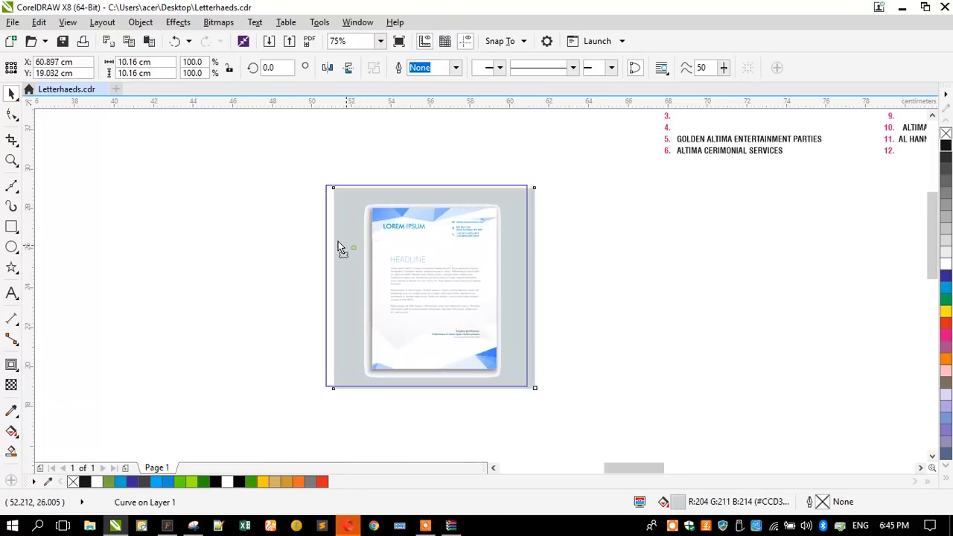
left_click_drag(338, 248, 283, 225)
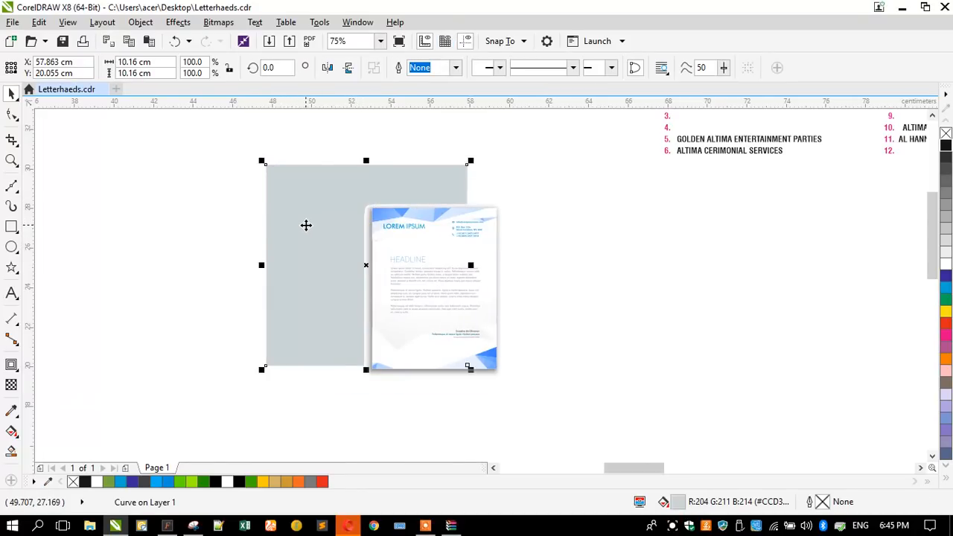
key("Delete")
left_click(367, 224)
key("Delete")
left_click(367, 226)
left_click_drag(367, 227, 240, 193)
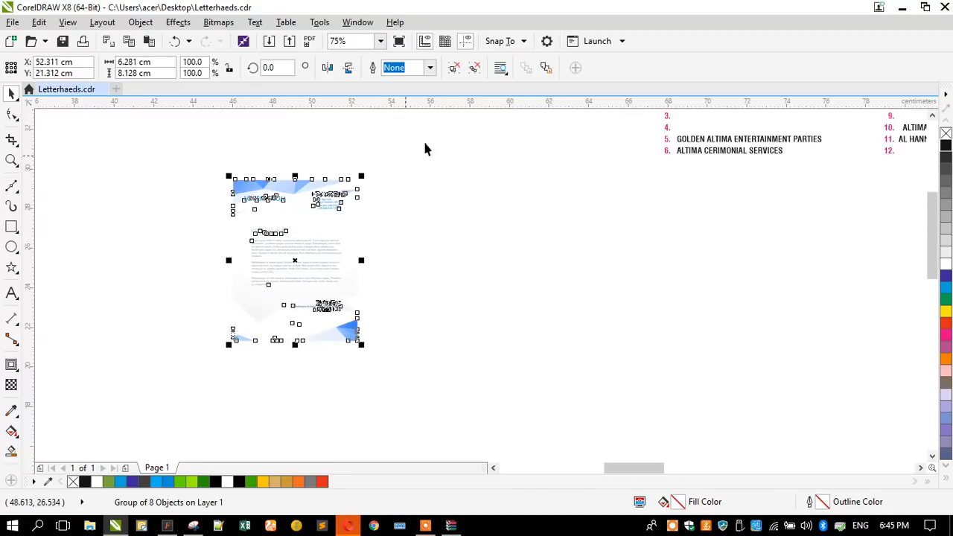
Step: Ungroup the artwork and pull its header polygons, footer polygons and grey gradient background away from the sample text
left_click(454, 69)
left_click(420, 222)
left_click_drag(248, 186, 436, 205)
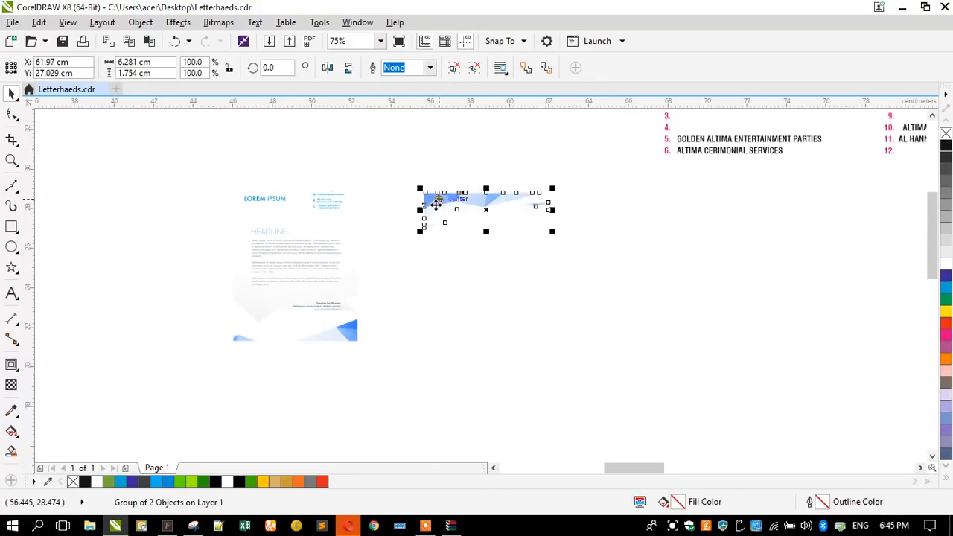
left_click(353, 336)
left_click_drag(347, 332, 541, 345)
left_click_drag(177, 166, 372, 393)
left_click(171, 315)
left_click(250, 328)
left_click_drag(250, 329, 440, 340)
left_click_drag(383, 386, 566, 195)
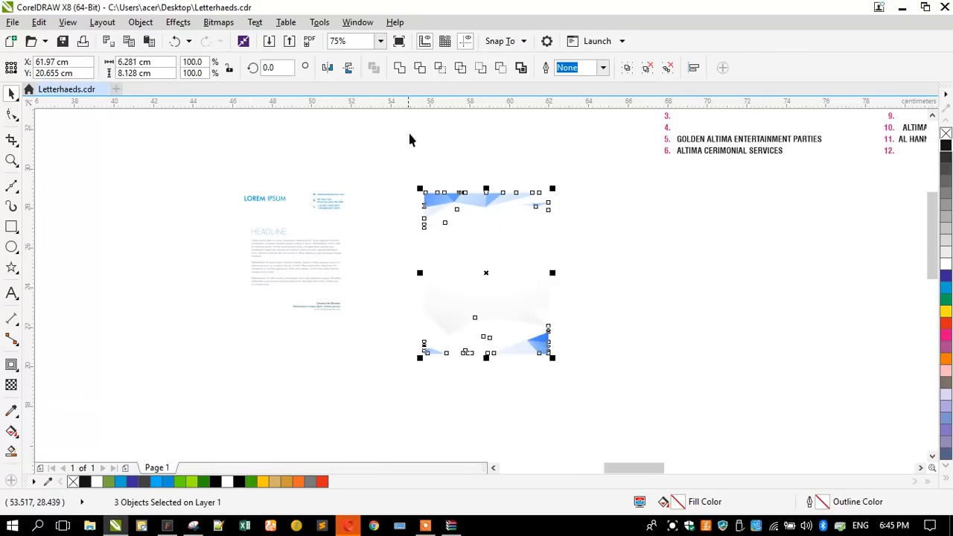
Step: Delete the leftover sample text and group the three extracted background pieces
left_click_drag(247, 314, 188, 391)
key("Delete")
left_click_drag(387, 173, 608, 404)
scroll(454, 245, "down", 3)
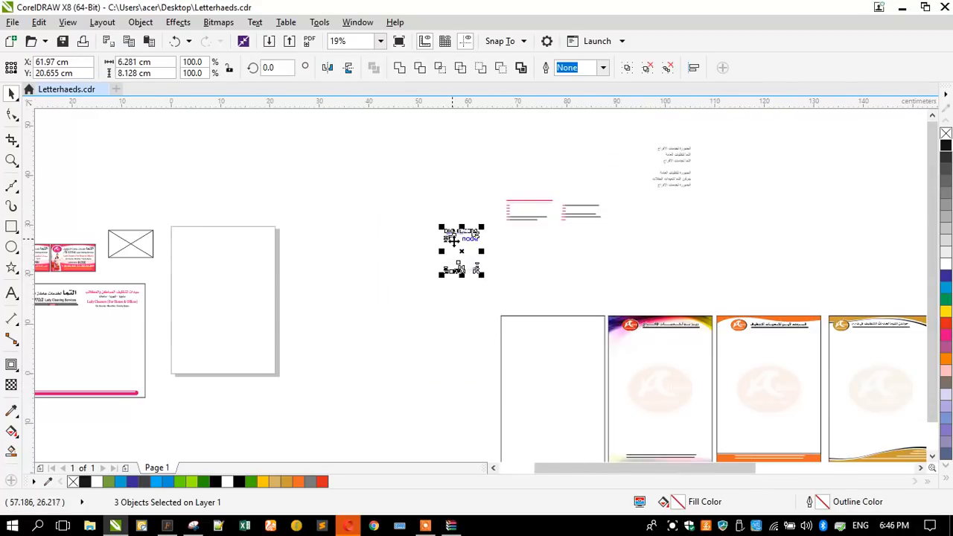
key("ctrl+g")
Step: Align the grouped artwork to the blank letterhead frame's top right corner and scale it proportionally to the frame's 21 cm width
left_click(543, 352, "shift")
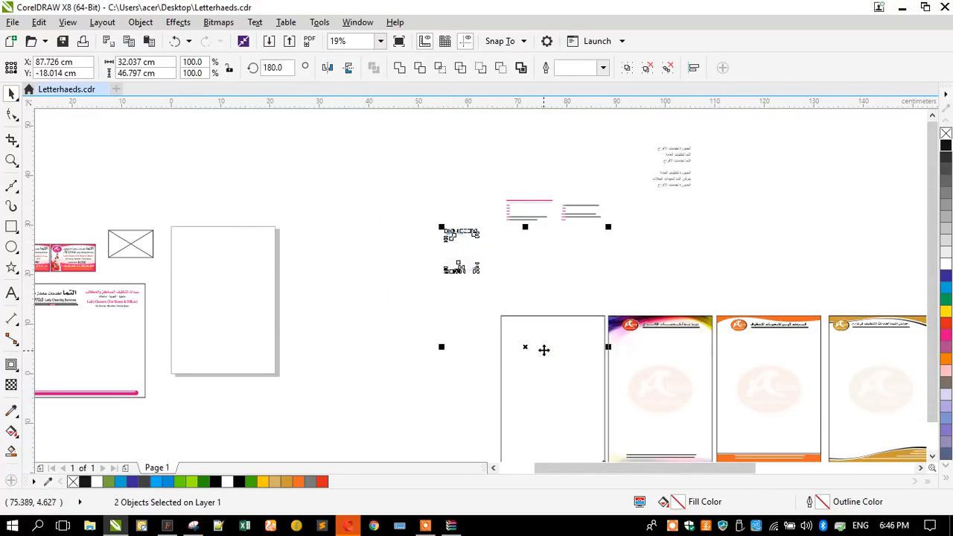
key("t")
key("r")
left_click(561, 343)
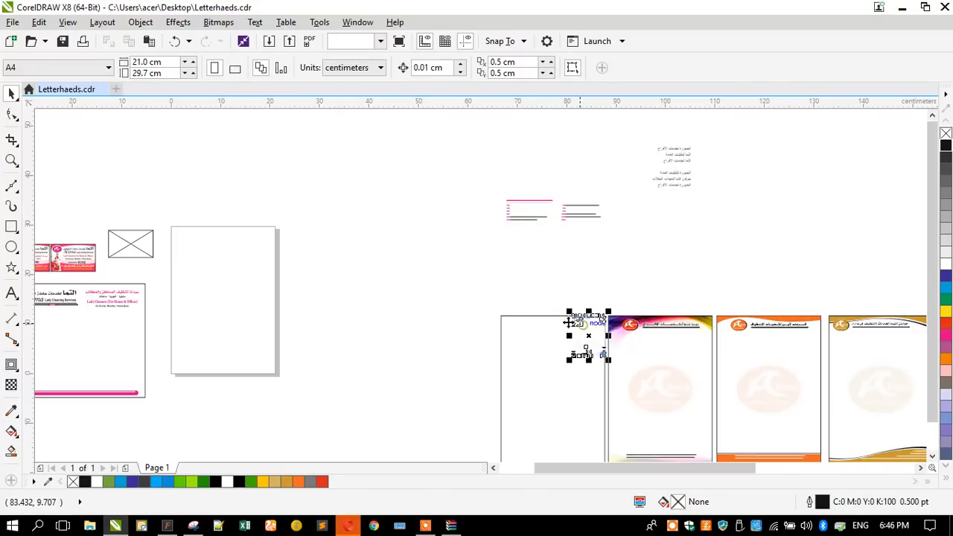
left_click(584, 333)
scroll(508, 287, "down", 3)
left_click_drag(499, 346, 497, 339)
scroll(516, 329, "up", 6)
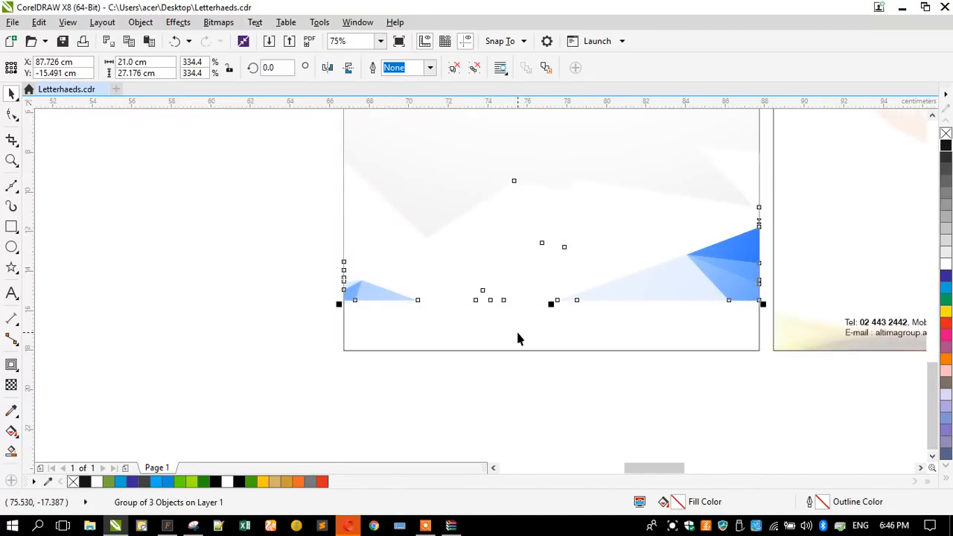
Step: Ungroup the scaled artwork and align its footer polygons with the bottom edge of the blank letterhead frame
scroll(519, 339, "down", 2)
left_click(374, 268)
left_click(440, 330)
left_click(454, 67)
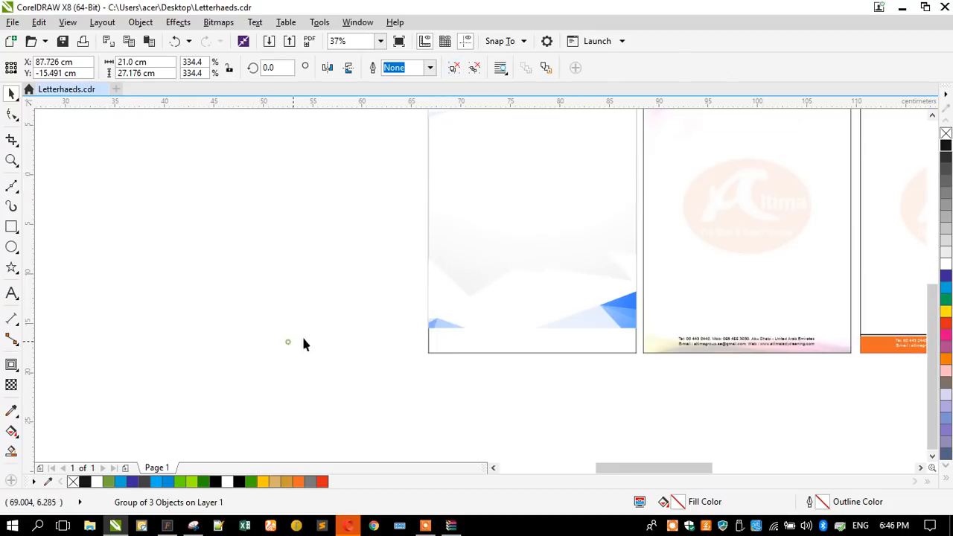
scroll(379, 362, "down", 2)
left_click_drag(370, 370, 484, 240)
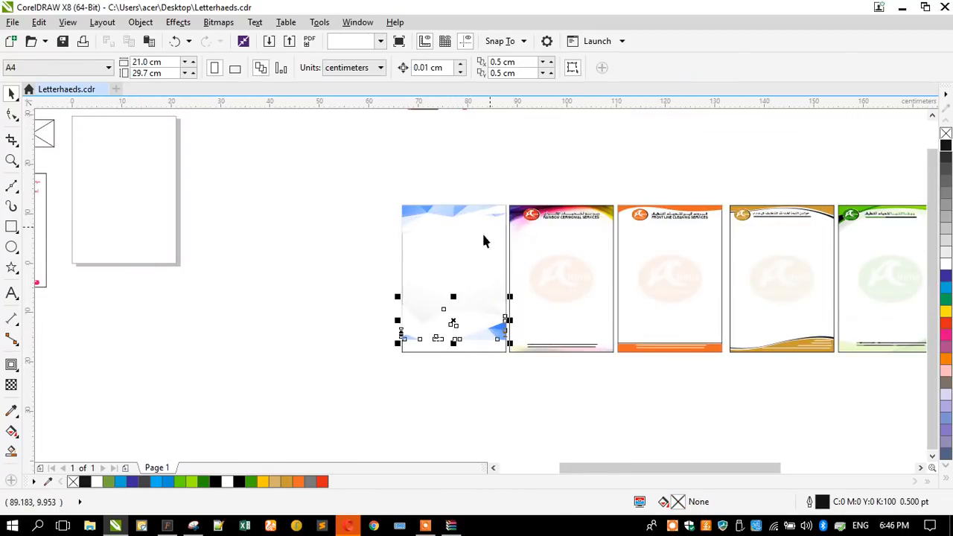
scroll(412, 367, "up", 2)
key("ctrl+u")
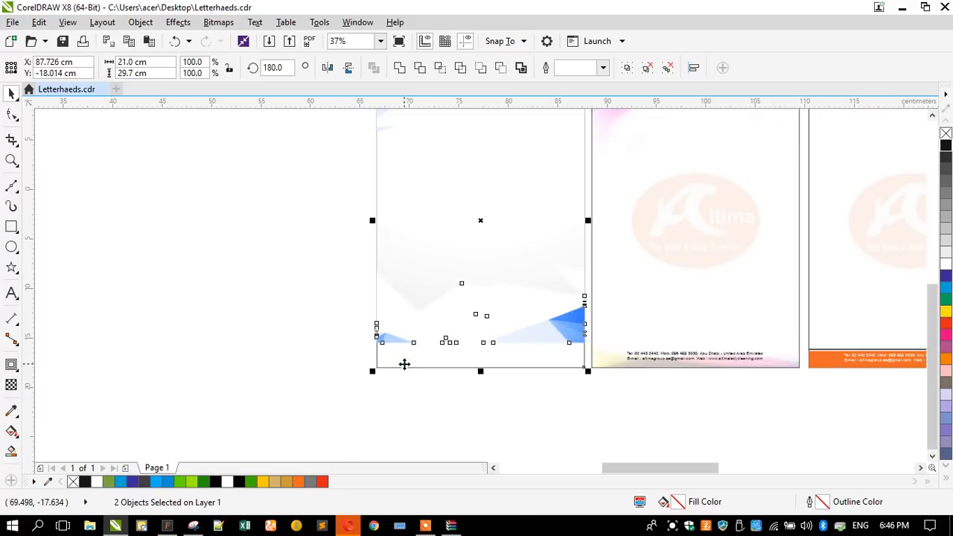
key("b")
left_click(304, 359)
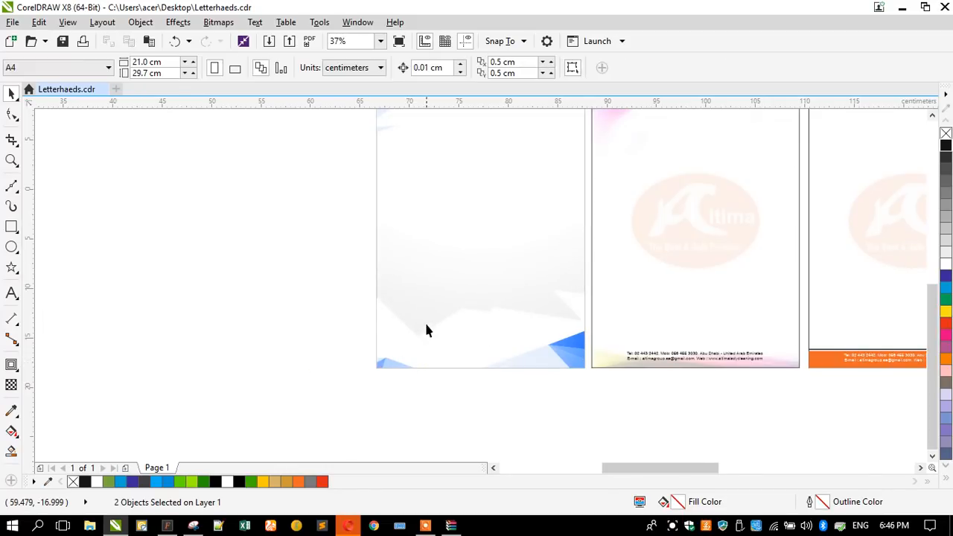
Step: Pull the grey gradient background out of the letterhead, then realign it to the frame's horizontal centre and bottom edge
scroll(425, 316, "up", 2)
scroll(415, 361, "down", 2)
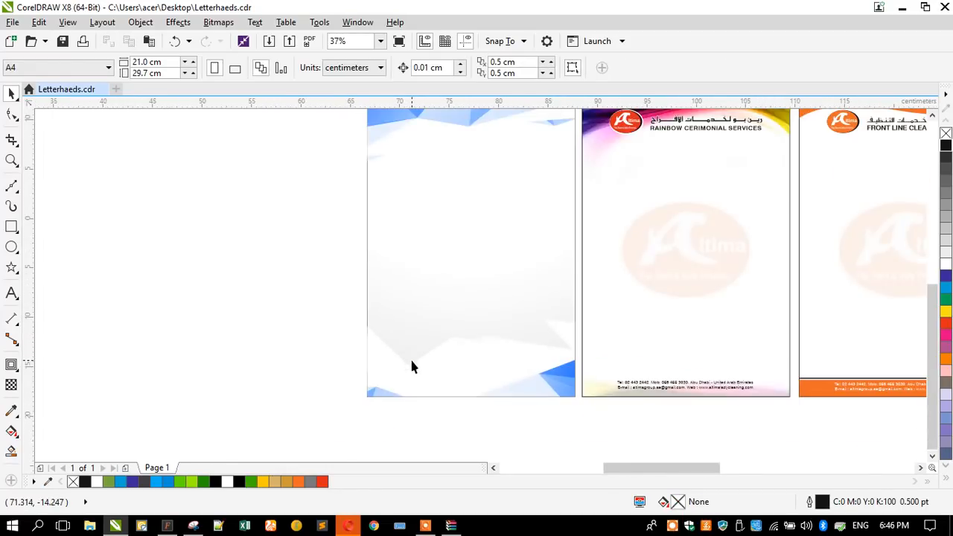
left_click(392, 238)
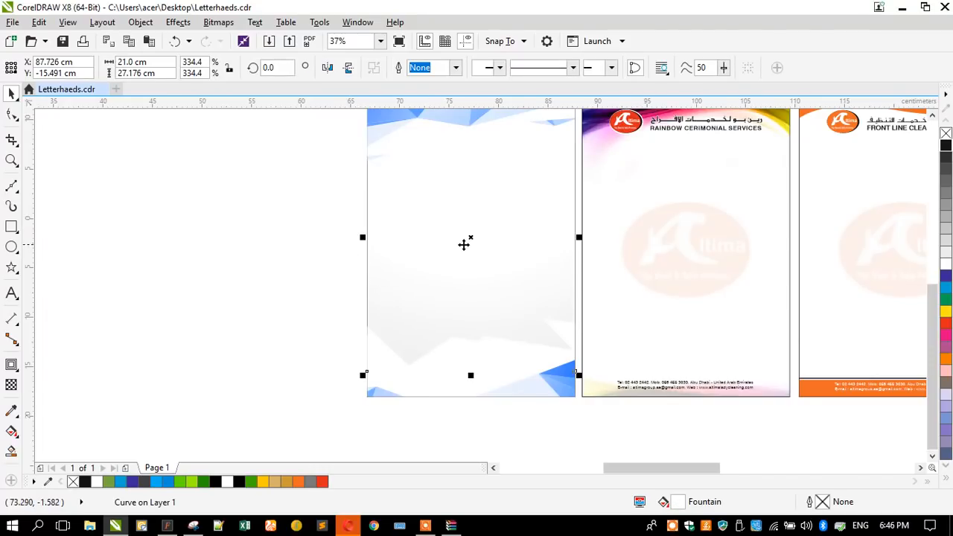
left_click_drag(472, 239, 193, 263)
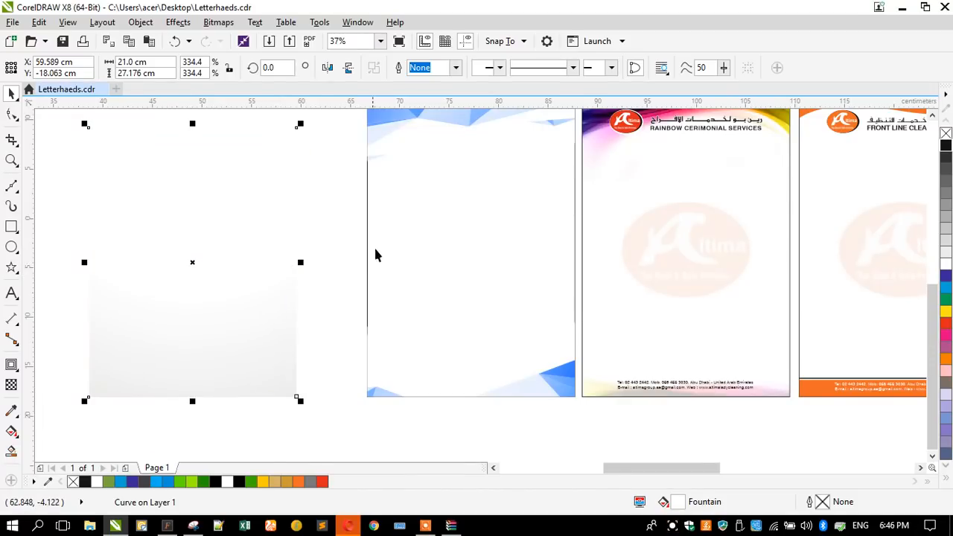
left_click(368, 220, "shift")
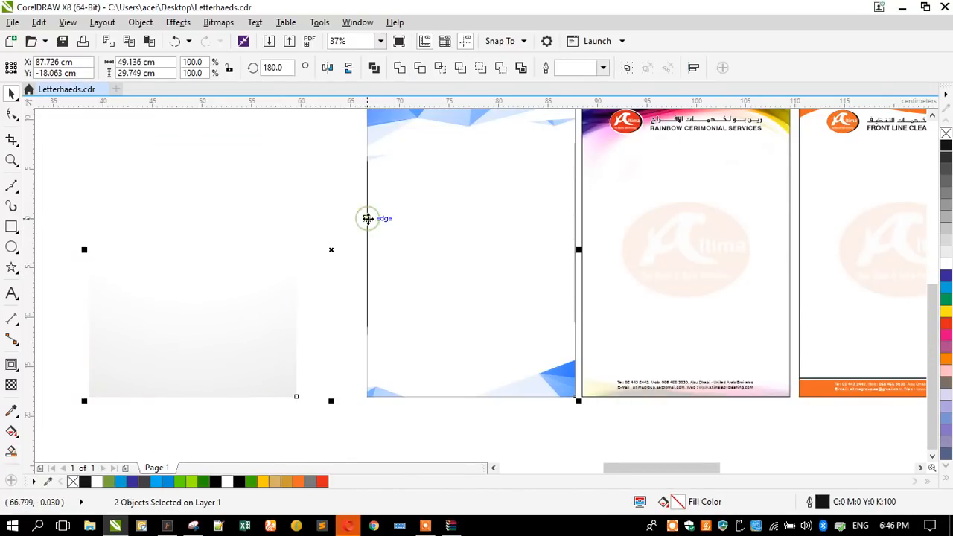
key("c")
key("b")
left_click(286, 258)
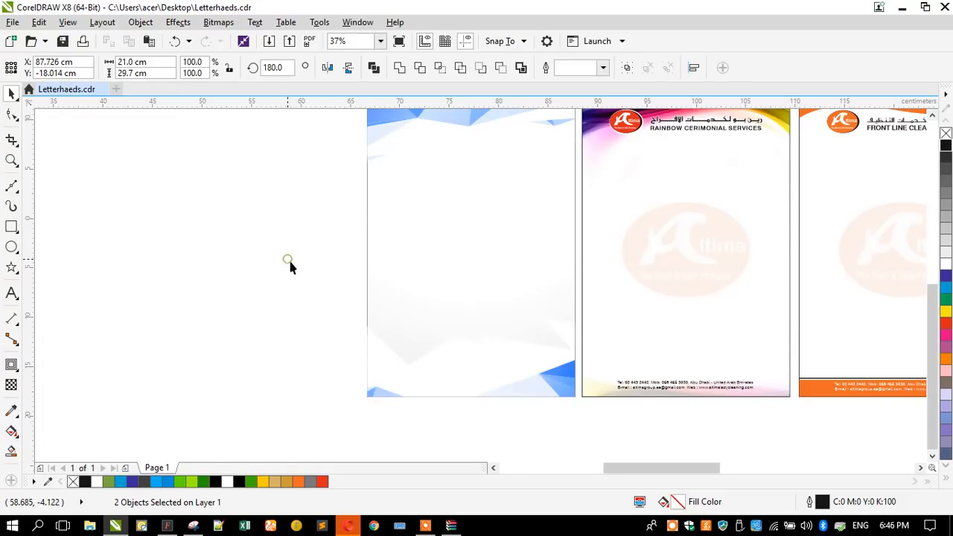
Step: Place a copy of the Rainbow letterhead's faded Altima watermark on the empty area beside the blue letterhead
scroll(410, 320, "down", 2)
scroll(412, 273, "up", 2)
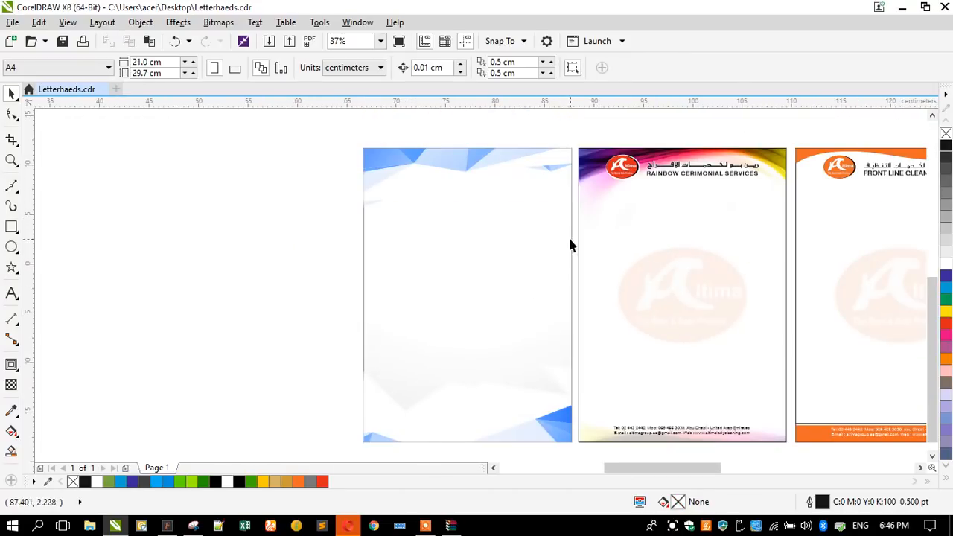
left_click_drag(574, 232, 779, 364)
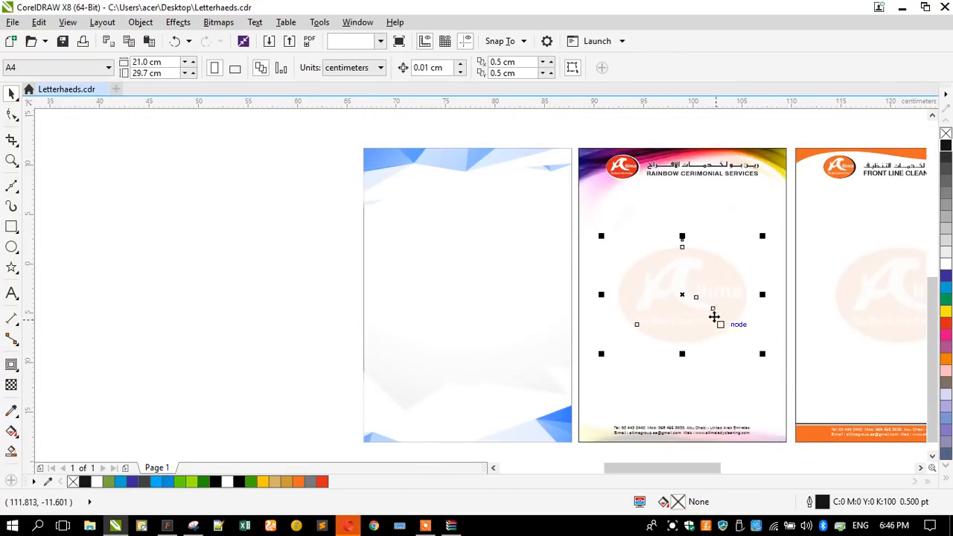
left_click_drag(683, 293, 258, 306)
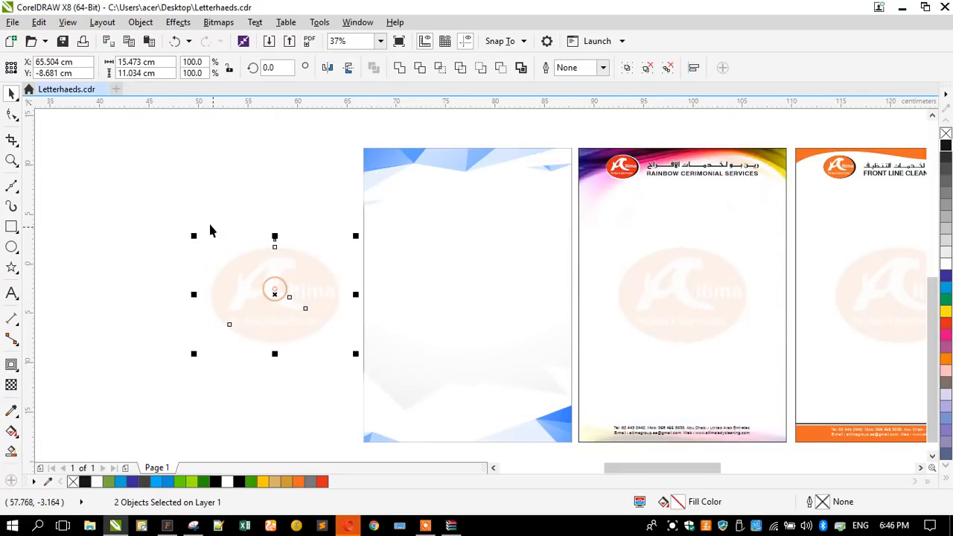
Step: Uncover the copied logo from its white fading overlay and recolour its orange oval blue
key("Delete")
left_click(216, 275, "ctrl")
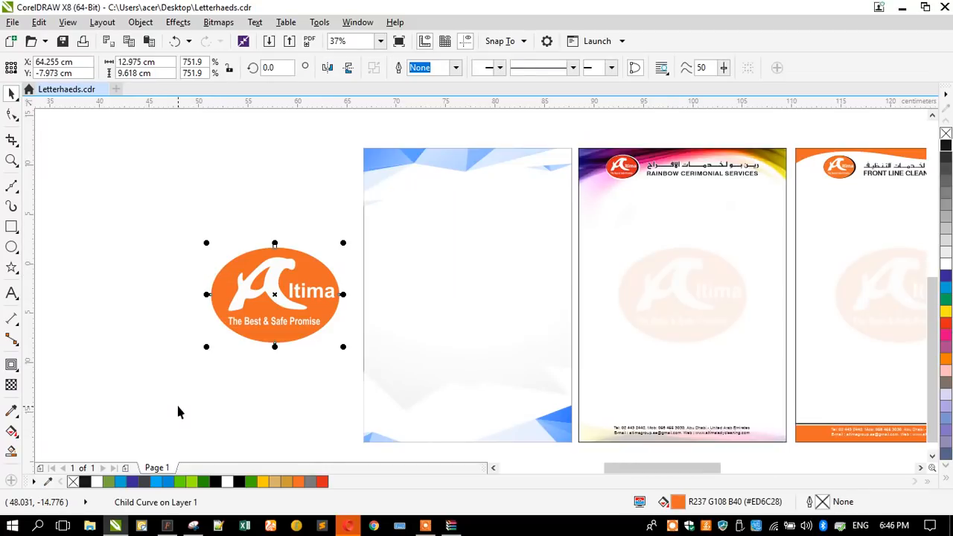
left_click(159, 482)
left_click(161, 402)
Step: Put the blue Altima logo back beneath its white overlay so it forms a faded watermark
left_click(266, 295)
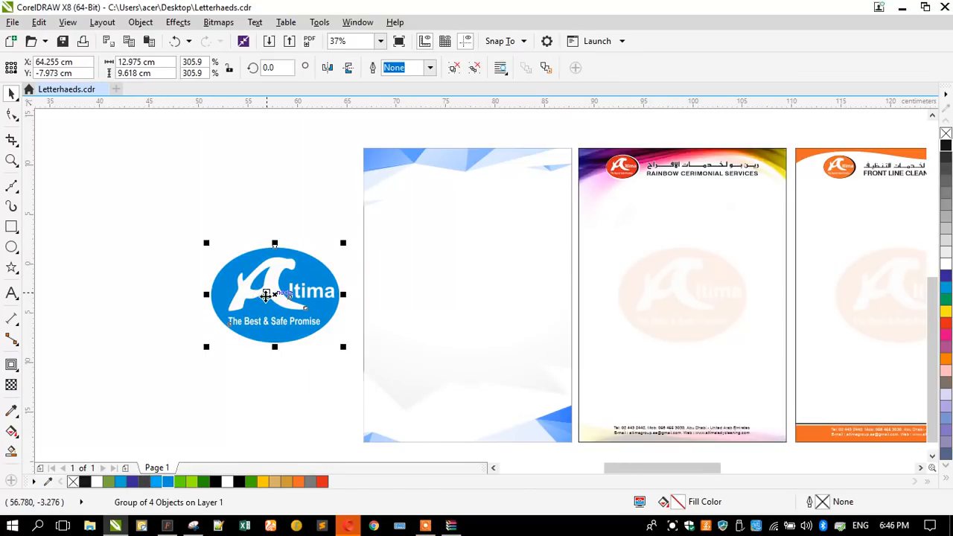
left_click(153, 231)
left_click(368, 314)
left_click(387, 322)
left_click_drag(137, 218, 339, 376)
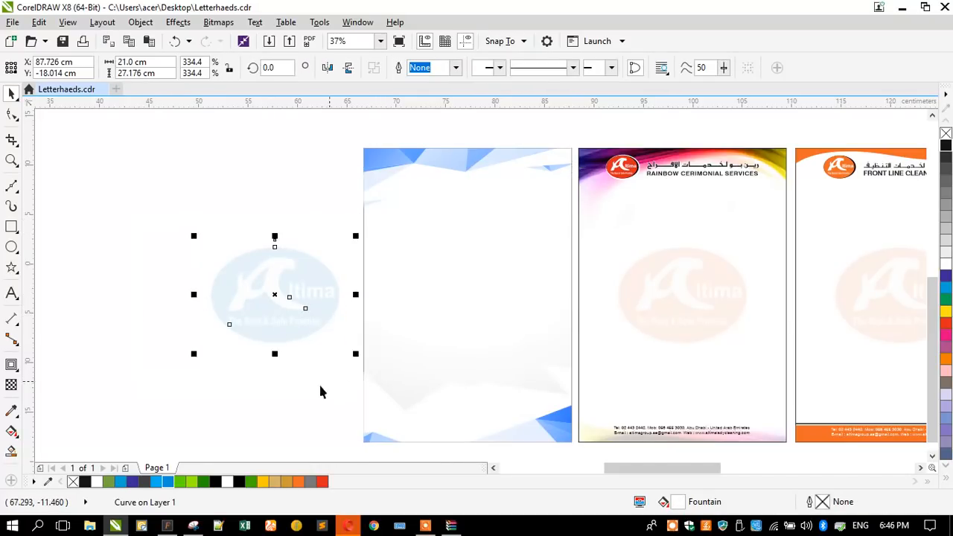
Step: Stretch the grey gradient background up to the letterhead's top edge and reduce the footer polygons' height to about 5.5 cm
left_click(382, 284)
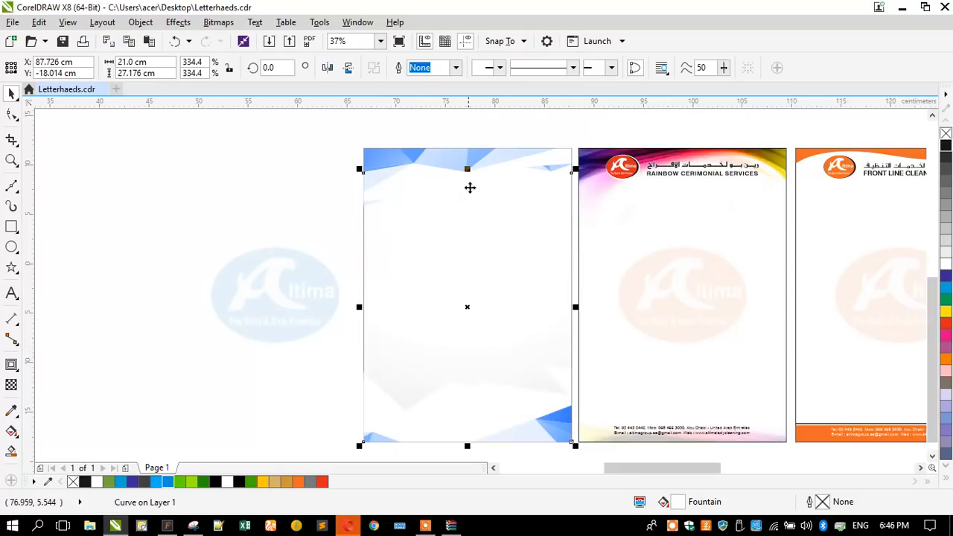
left_click_drag(465, 171, 447, 155)
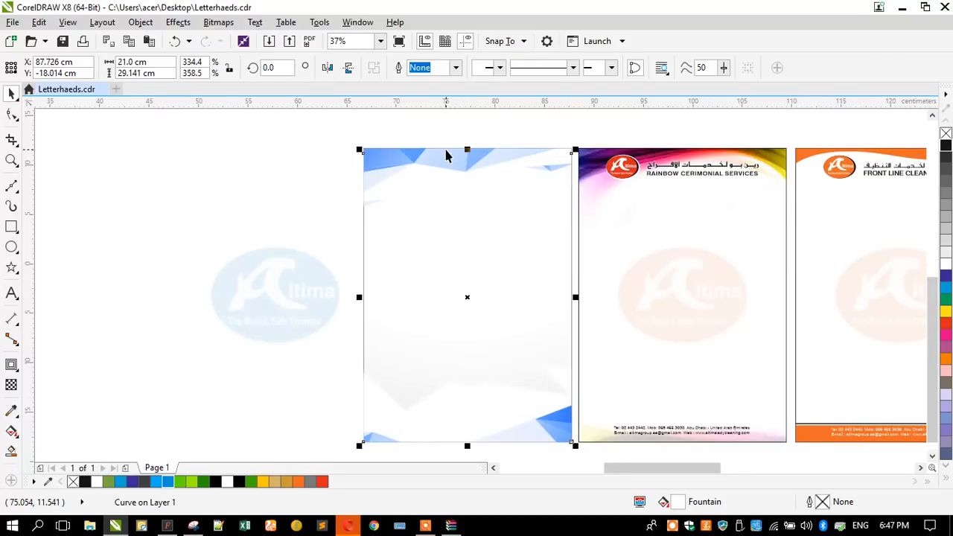
left_click(398, 414)
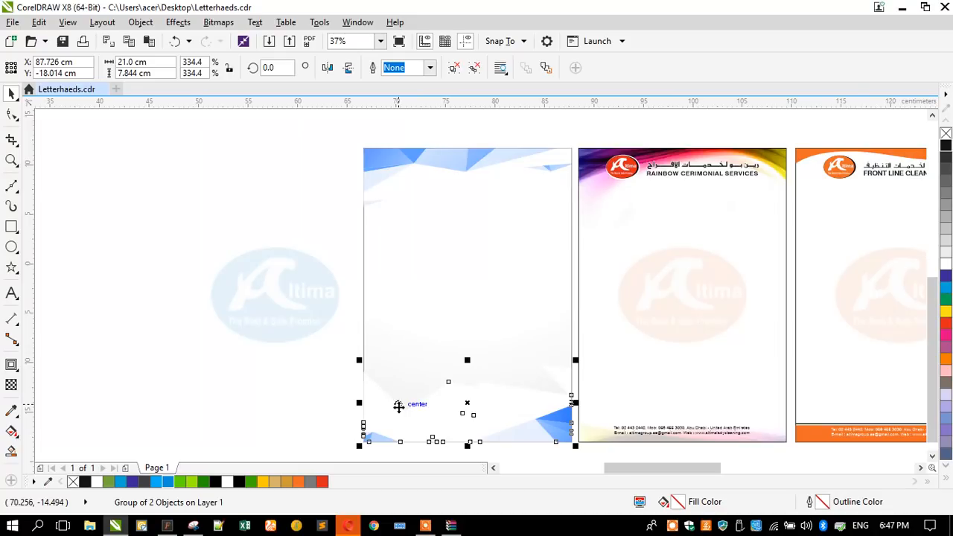
left_click_drag(468, 361, 465, 381)
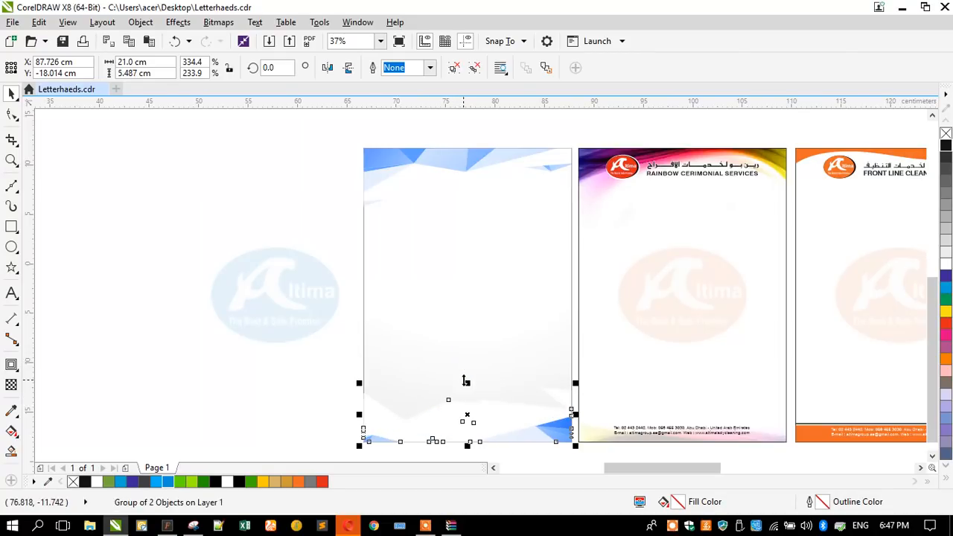
Step: Shrink the grey gradient background from its top edge to a height of about 18.5 cm
left_click(439, 354)
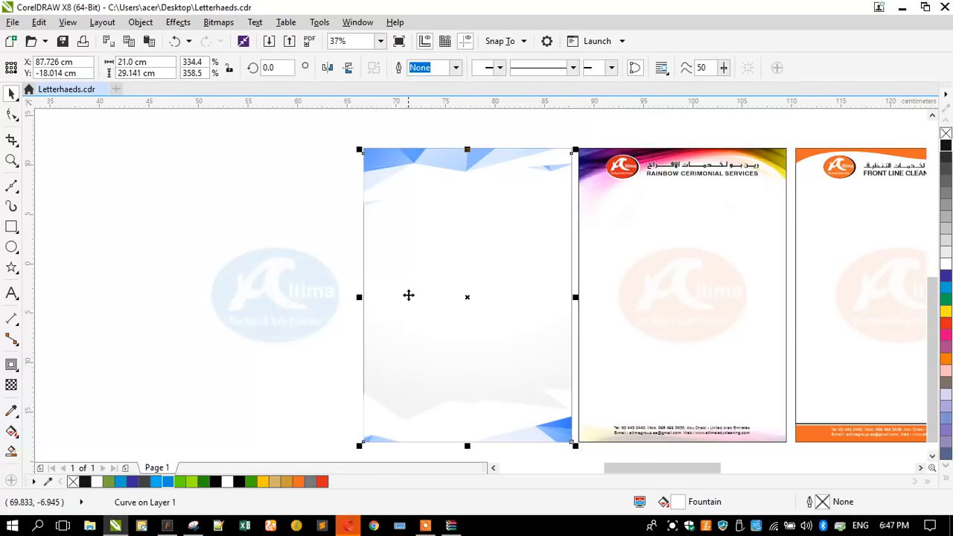
left_click(404, 273)
left_click(459, 219)
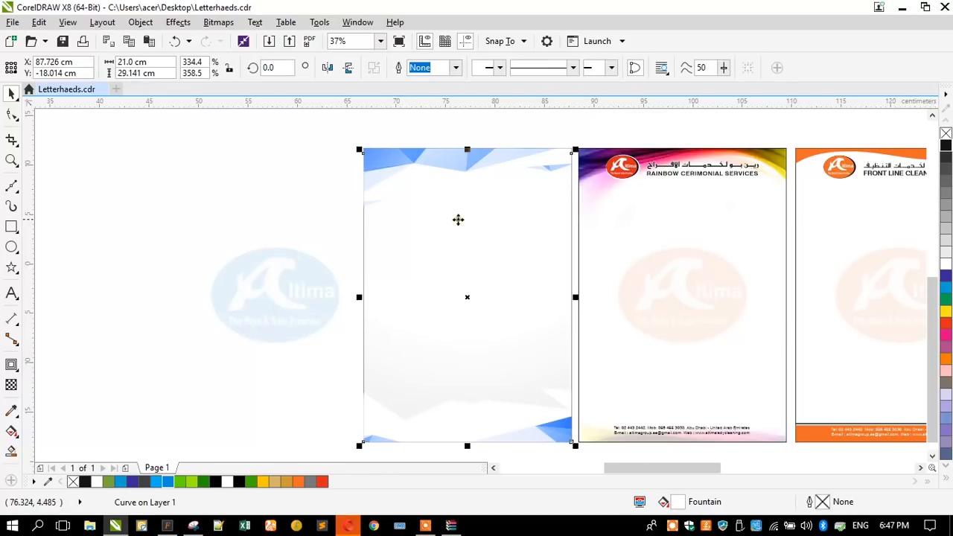
left_click_drag(467, 150, 467, 254)
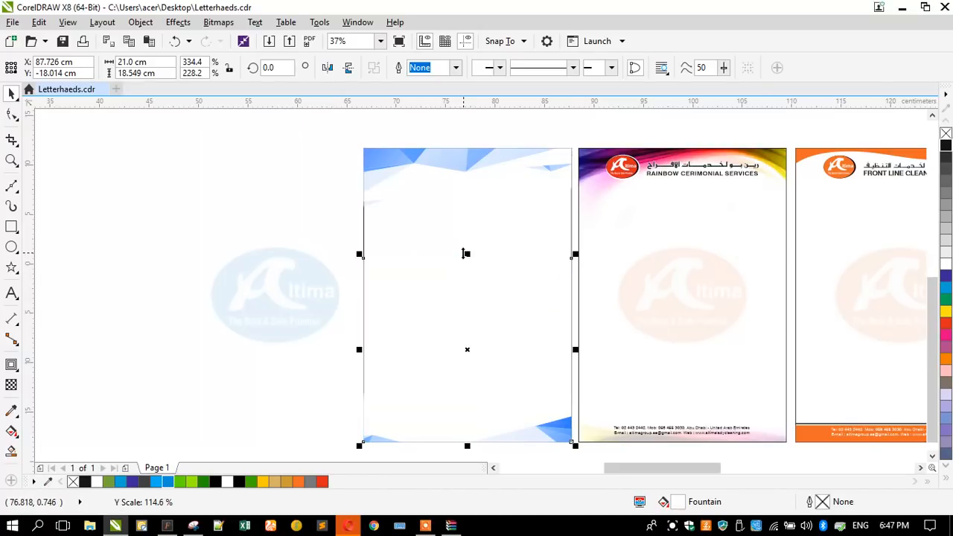
left_click(11, 387)
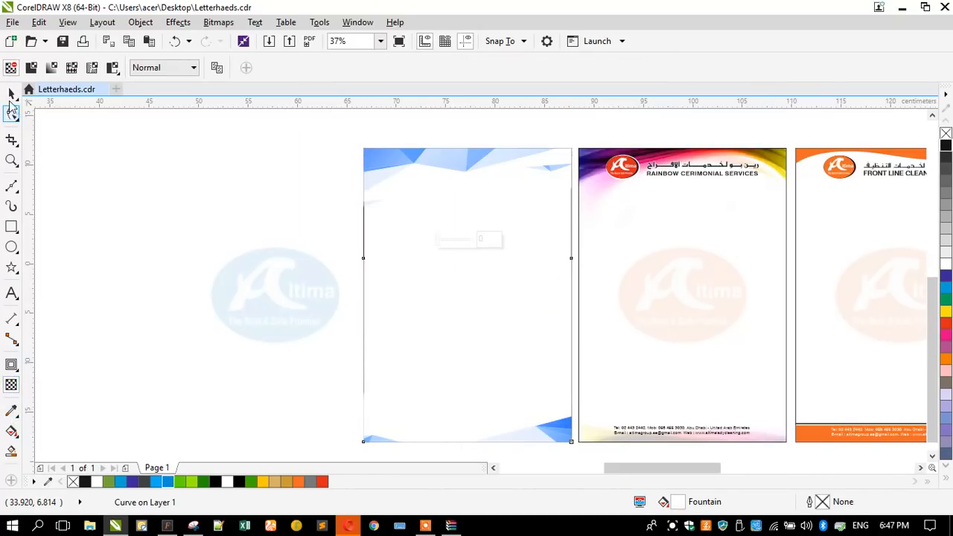
left_click(11, 93)
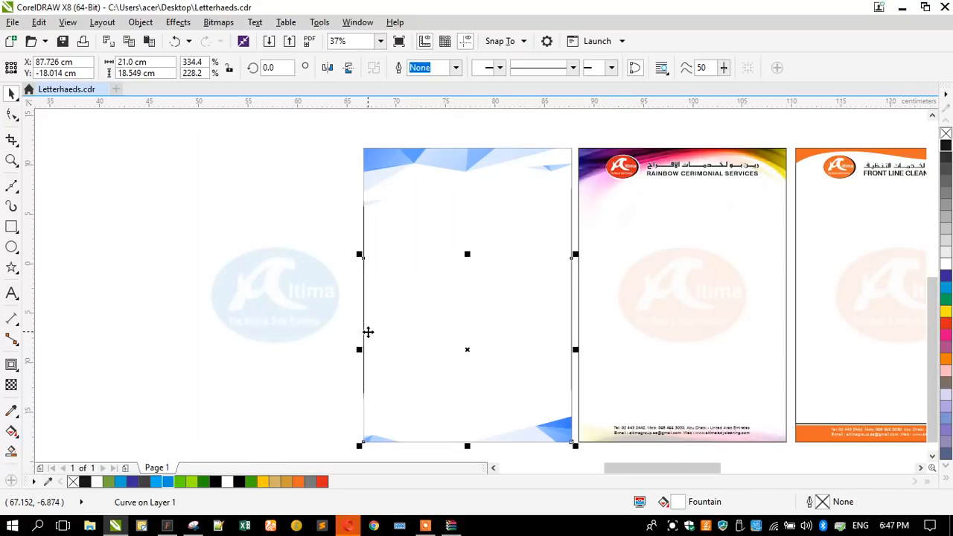
Step: Centre the faded blue Altima watermark and its overlay within the blue letterhead frame
left_click(298, 374)
left_click(243, 281)
left_click_drag(102, 185, 374, 393)
key("p")
left_click(198, 302)
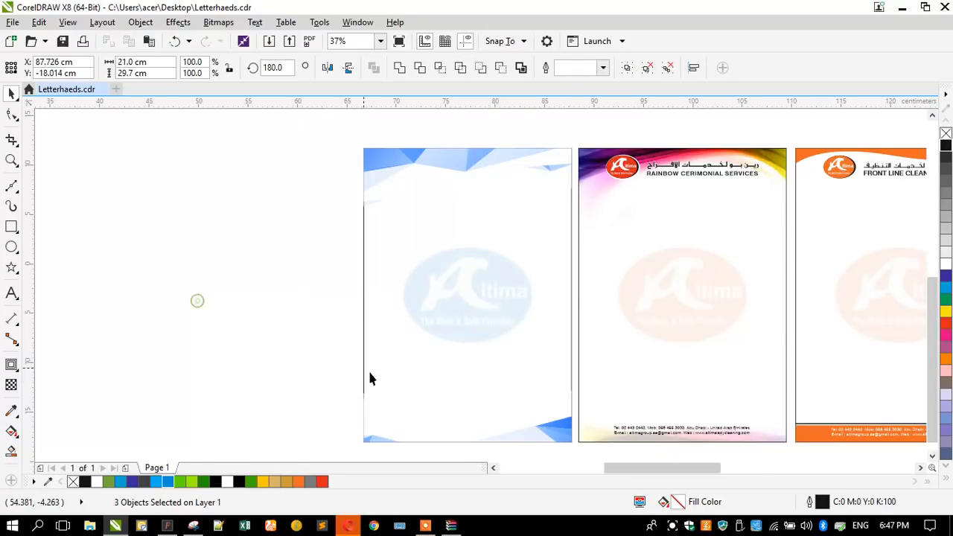
Step: Increase the footer polygons' height to about 6.7 cm, keeping them on the letterhead's bottom edge
left_click(387, 438)
left_click_drag(468, 383, 467, 371)
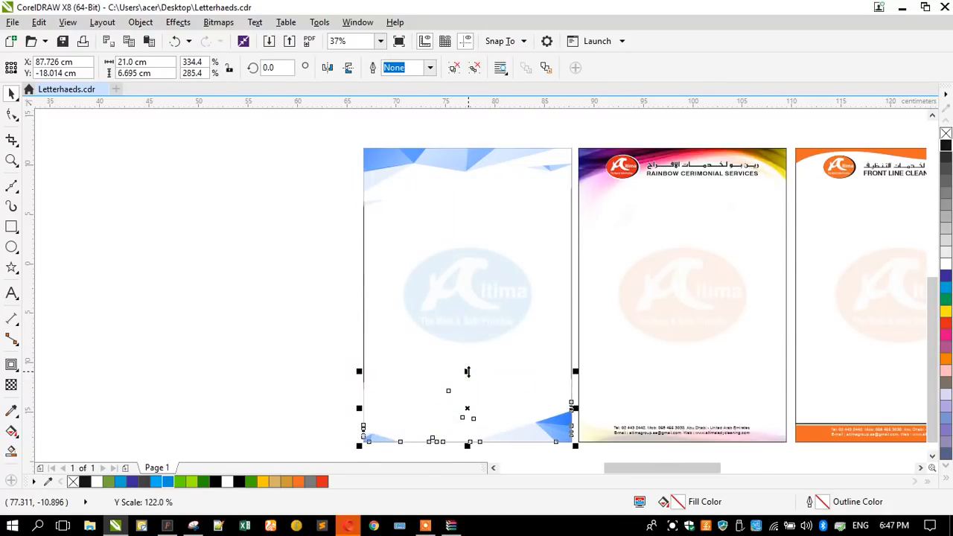
Step: Copy AL HANNYORA GENERAL TRANSPORTING from the Altima group company list to the space just above the blue letterhead
left_click(298, 368)
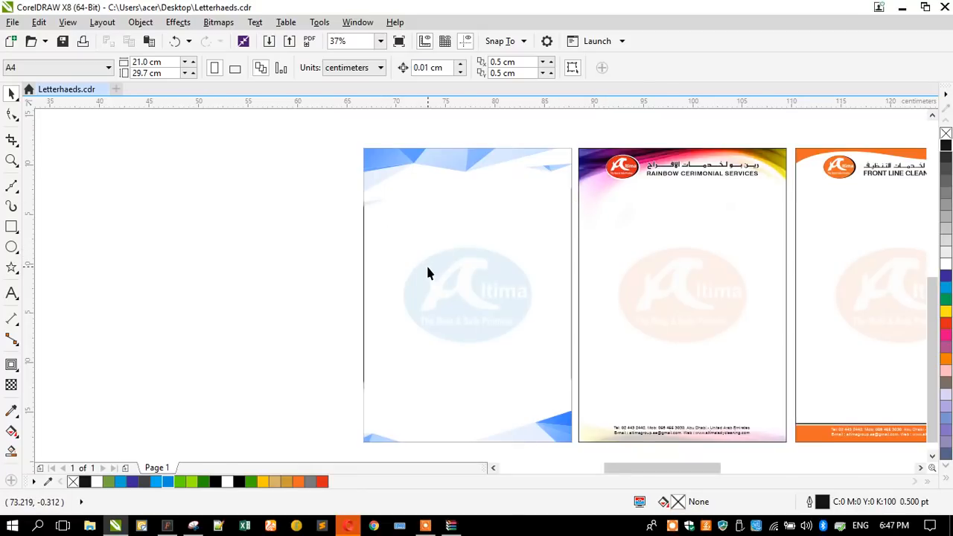
scroll(426, 263, "down", 2)
scroll(426, 261, "up", 2)
scroll(454, 286, "down", 2)
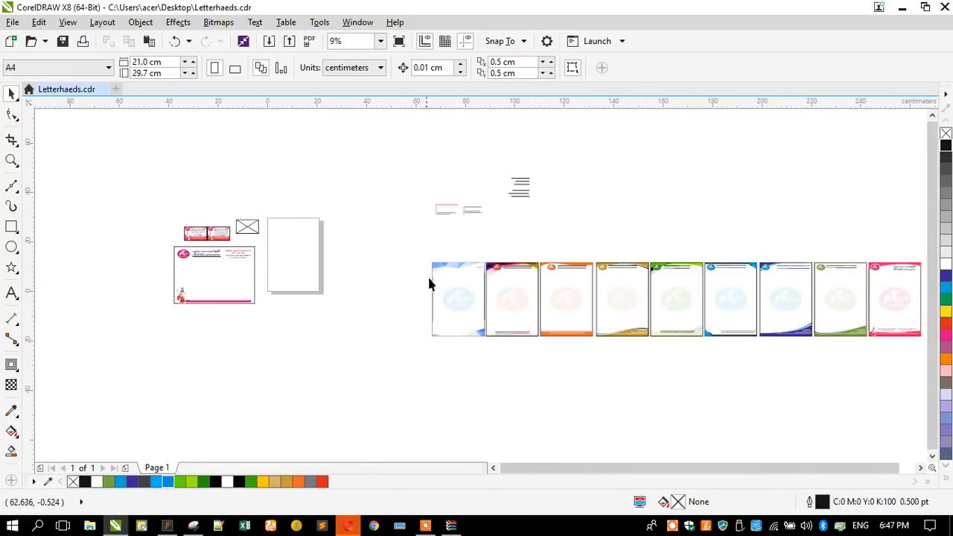
scroll(423, 215, "up", 4)
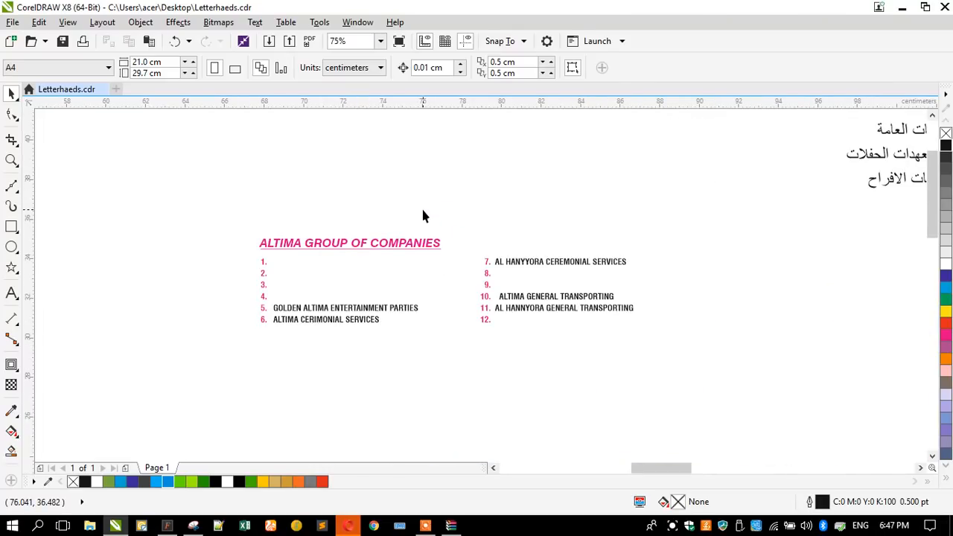
left_click_drag(528, 306, 491, 393)
scroll(528, 308, "down", 3)
scroll(462, 327, "down", 2)
scroll(482, 371, "up", 5)
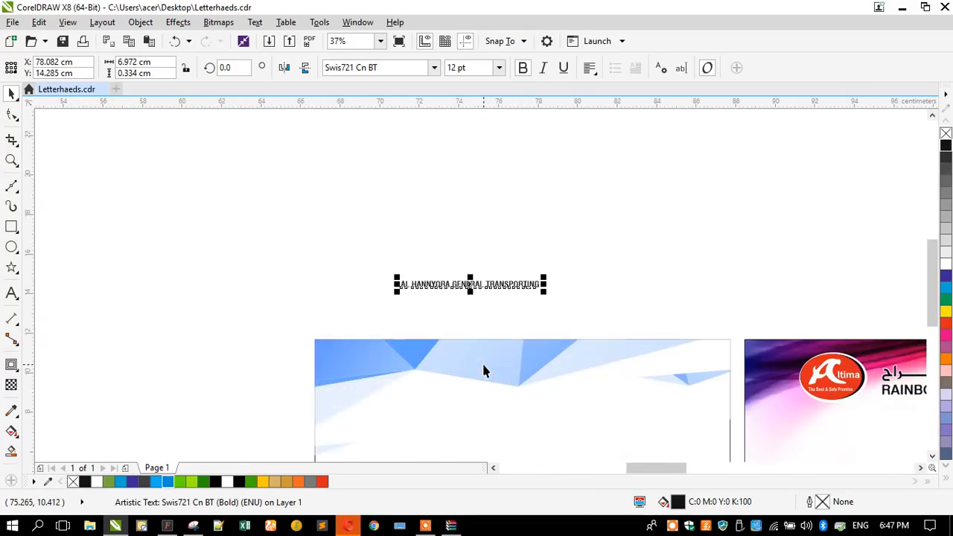
scroll(492, 330, "down", 1)
scroll(663, 353, "up", 1)
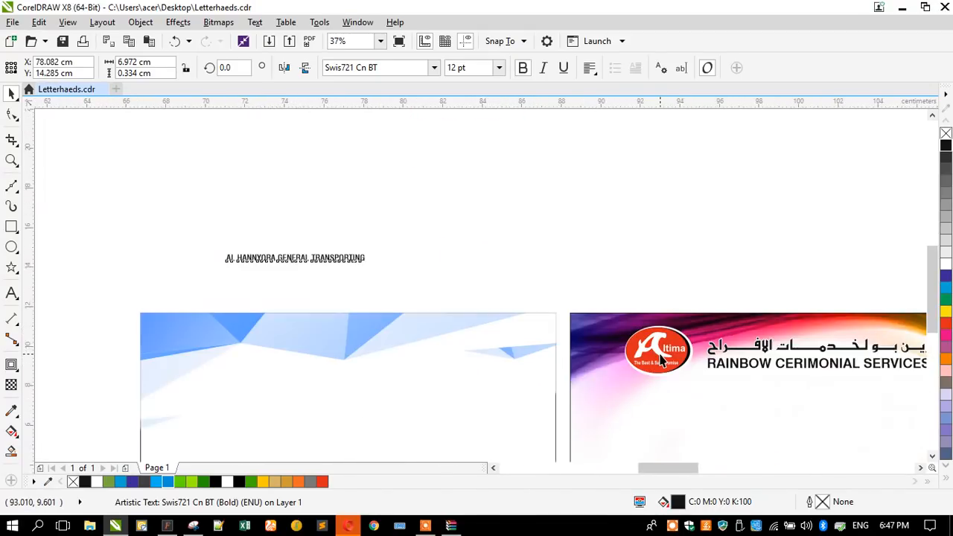
Step: Copy the Rainbow Cerimonial Services logo and bilingual name onto the blue letterhead, group them and centre the group horizontally
left_click(736, 353)
left_click(709, 364, "shift")
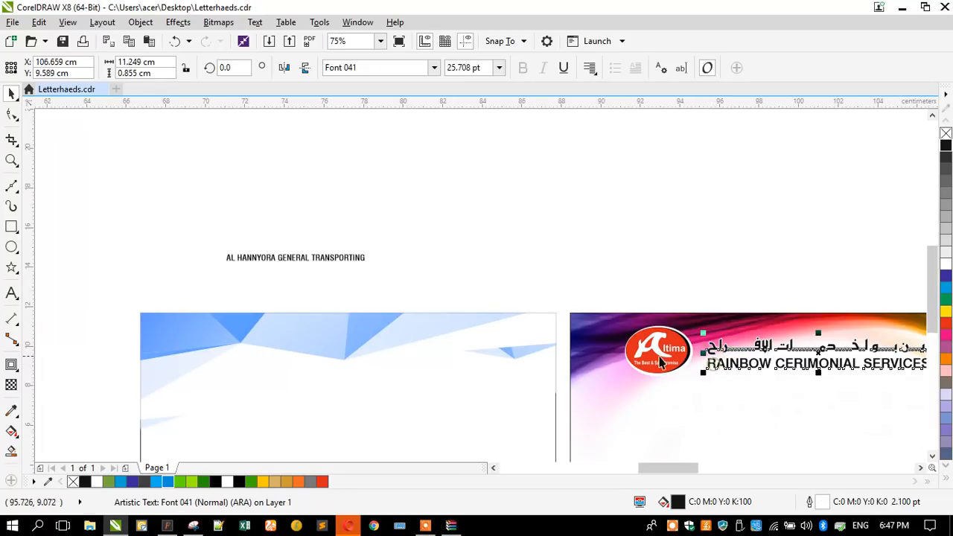
left_click(656, 355, "shift")
left_click_drag(657, 354, 198, 348)
right_click(243, 383)
key("ctrl+g")
left_click(304, 418, "shift")
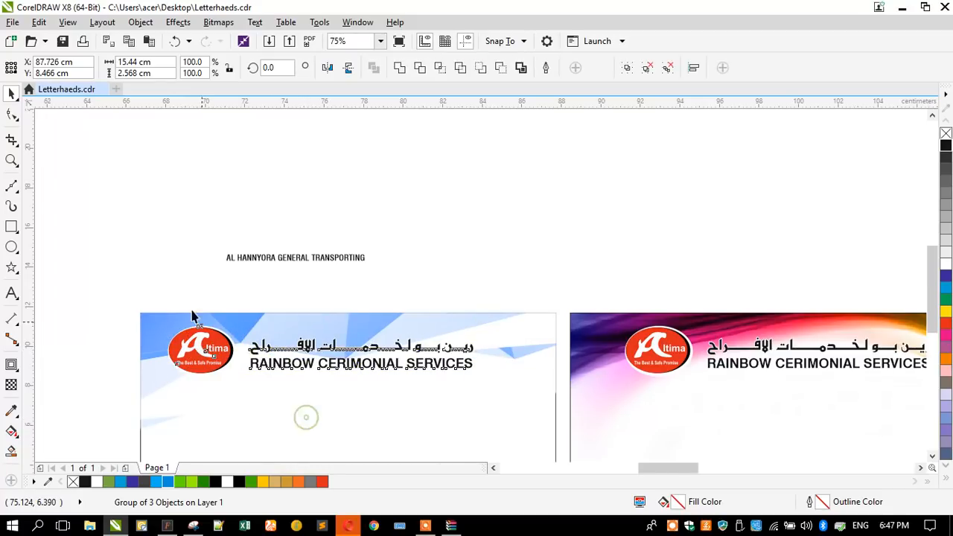
key("c")
left_click(144, 255)
Step: Move the blue header polygons slightly above the letterhead's upper edge and PowerClip them inside the letterhead frame
scroll(359, 266, "down", 1)
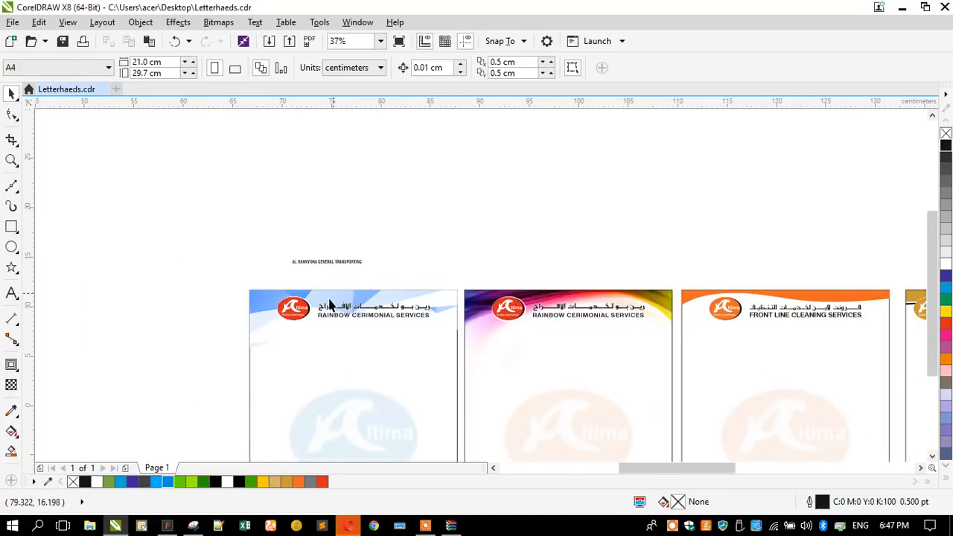
scroll(351, 278, "up", 1)
left_click(286, 324)
left_click(240, 323)
left_click_drag(241, 324, 230, 292)
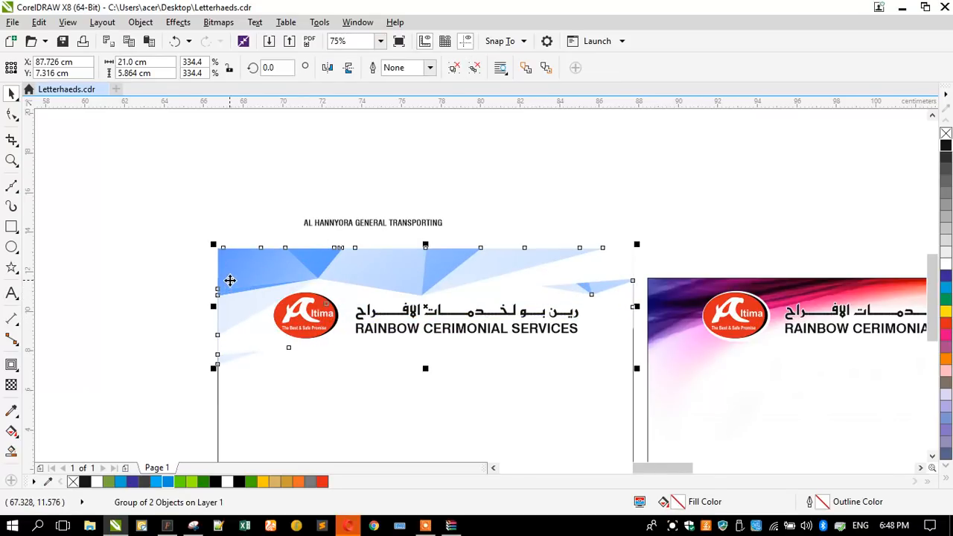
left_click_drag(230, 280, 229, 282)
right_click(232, 281)
left_click(251, 145)
left_click(211, 385)
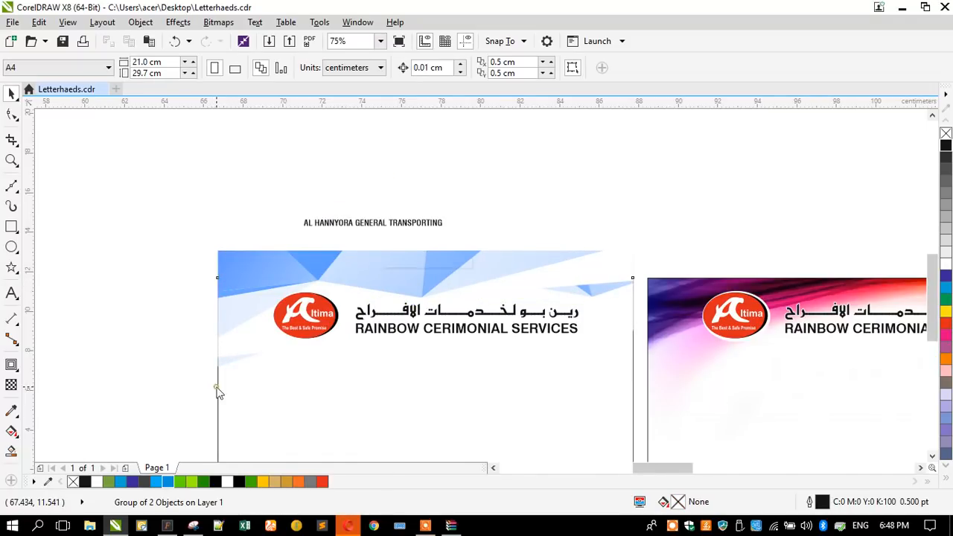
Step: Copy the two-line contact details from the purple letterhead's footer to the blue letterhead's footer
scroll(330, 220, "down", 2)
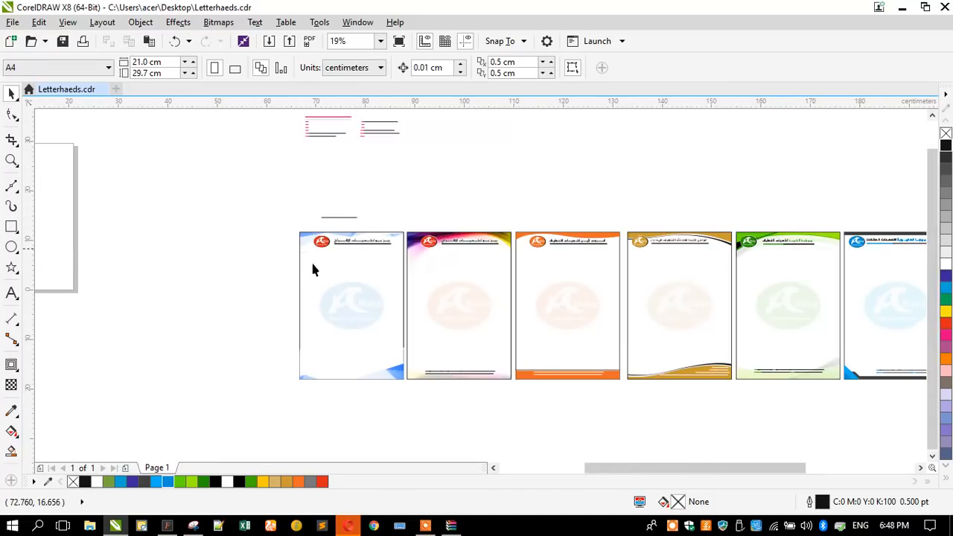
left_click(311, 372)
left_click(321, 370)
scroll(320, 361, "up", 2)
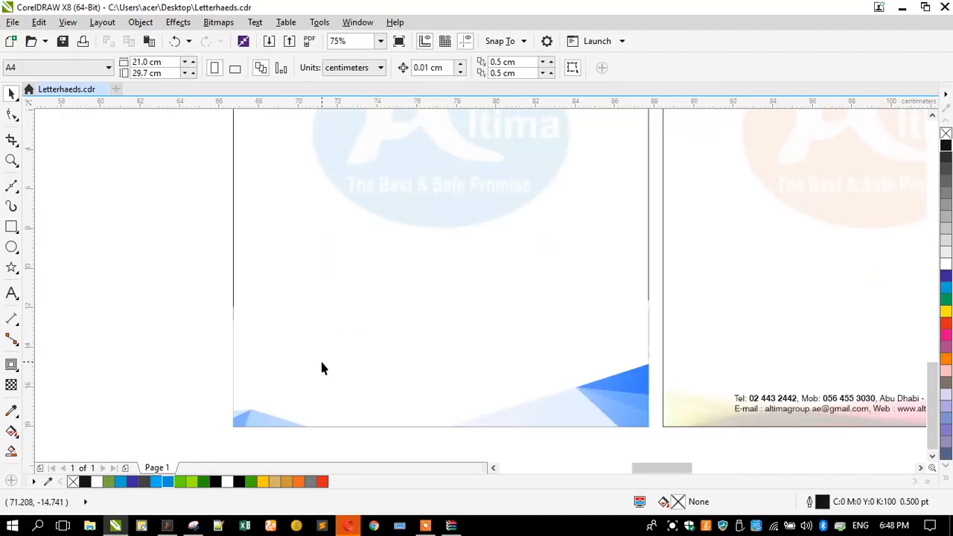
left_click_drag(761, 409, 310, 393)
left_click(186, 353)
Step: PowerClip the blue footer polygons inside the letterhead frame
left_click(250, 357)
key("shift+F2")
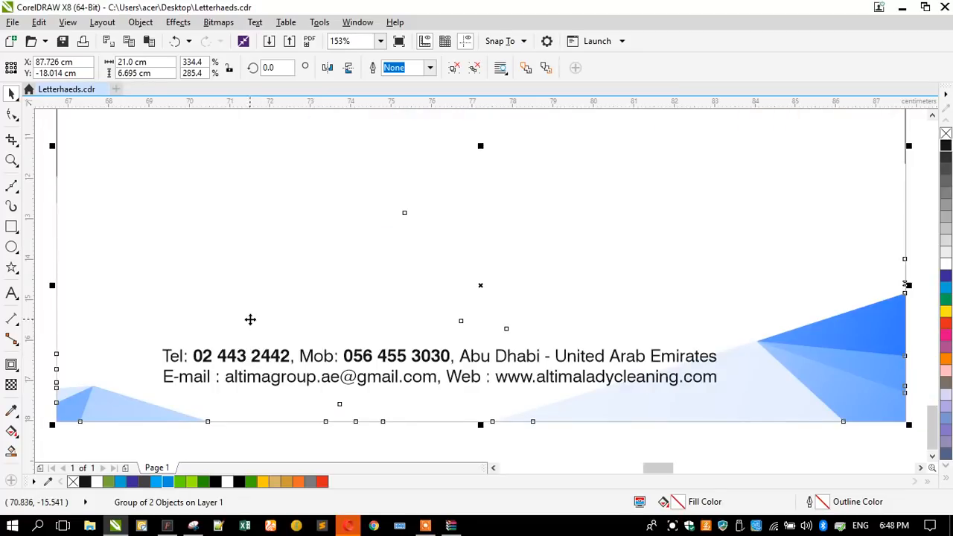
scroll(341, 378, "down", 5)
left_click(260, 264)
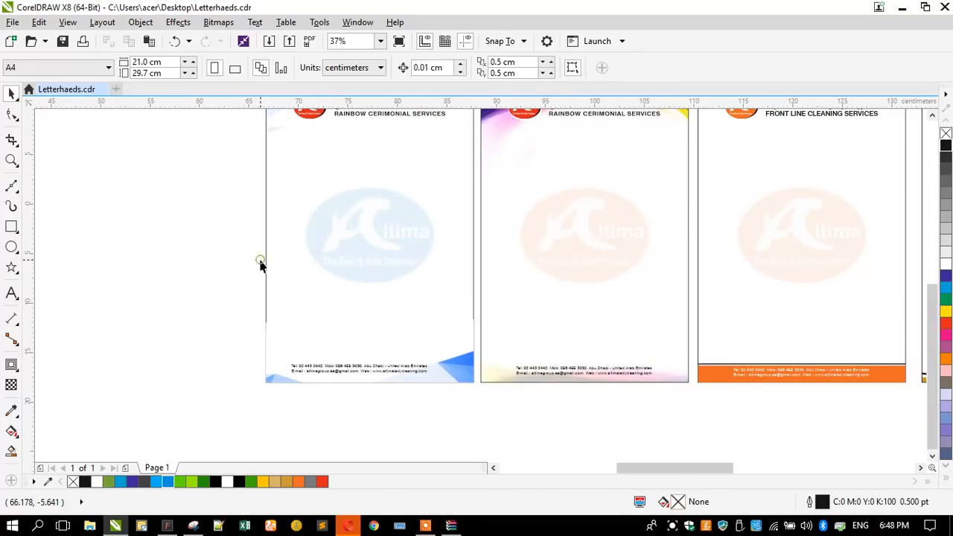
left_click(269, 341)
right_click(269, 341)
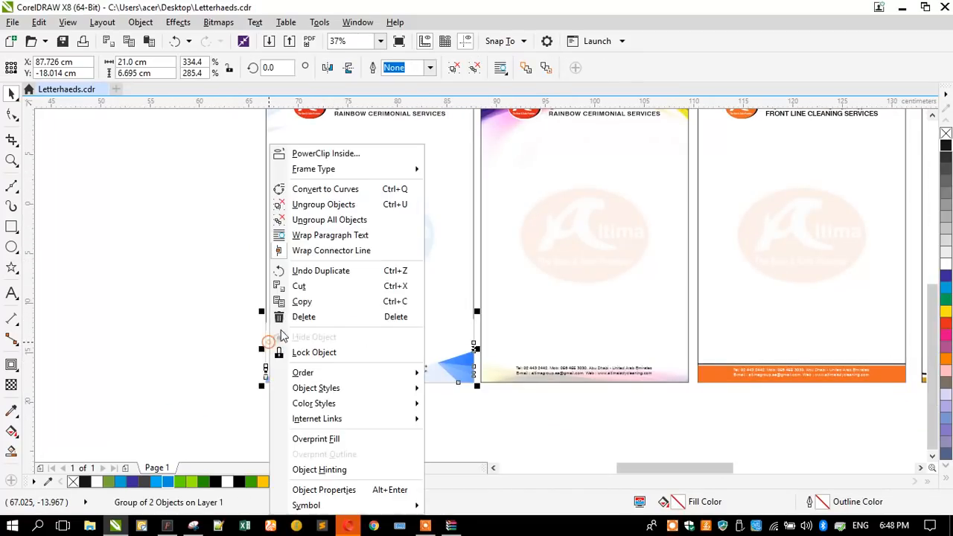
left_click(313, 155)
left_click(281, 219)
key("shift+F2")
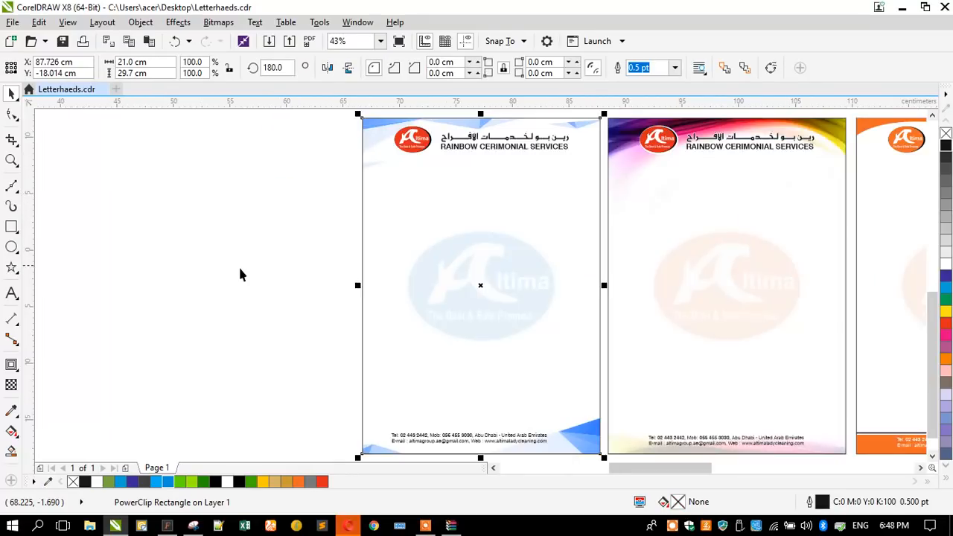
left_click(248, 265)
Step: Copy the blue logo and bilingual name from the Mega Al Hannyora Entertainment Parties letterhead to the empty space beside the blue polygon letterhead
scroll(364, 274, "down", 3)
scroll(383, 226, "up", 5)
scroll(384, 227, "down", 5)
scroll(668, 238, "up", 3)
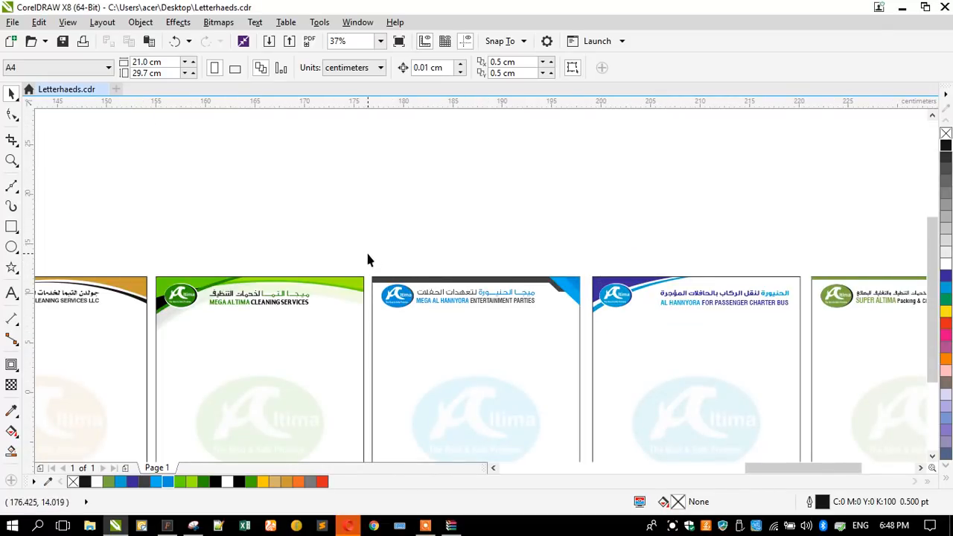
left_click_drag(543, 315, 544, 316)
scroll(663, 272, "down", 4)
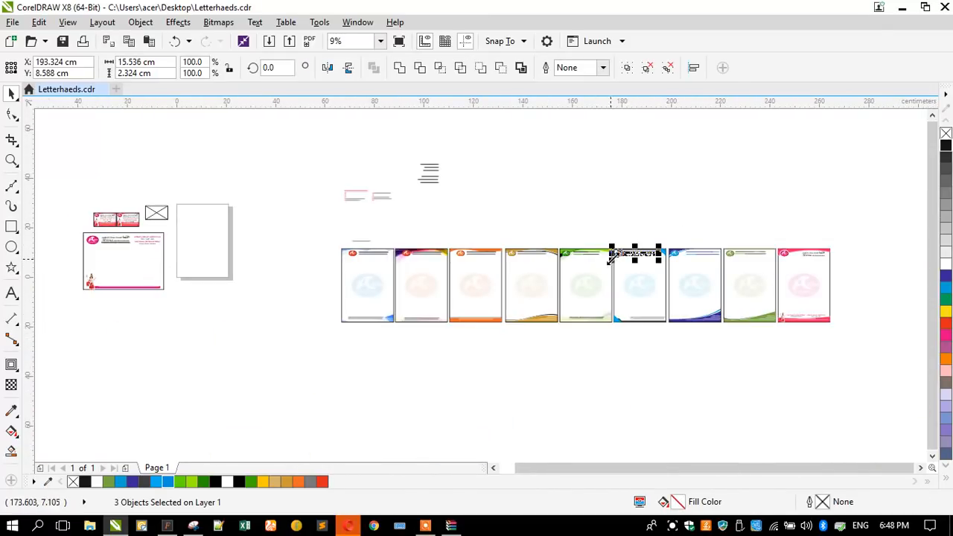
left_click_drag(620, 256, 303, 268)
scroll(313, 239, "up", 2)
Step: Delete the Rainbow heading from the blue letterhead and put the grouped Mega Al Hannyora heading in its place, centred horizontally
left_click(442, 298)
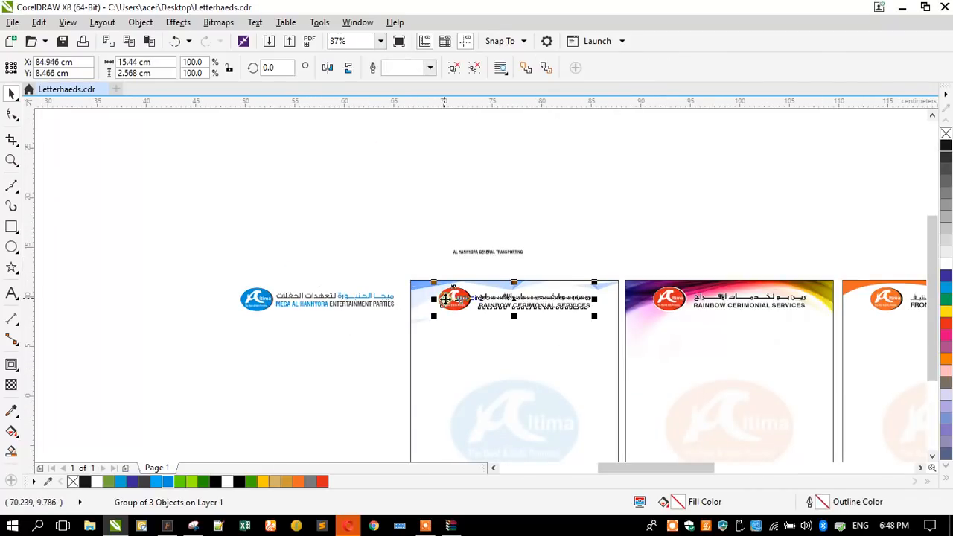
key("Delete")
left_click(338, 302)
left_click_drag(338, 302, 521, 299)
left_click(447, 354)
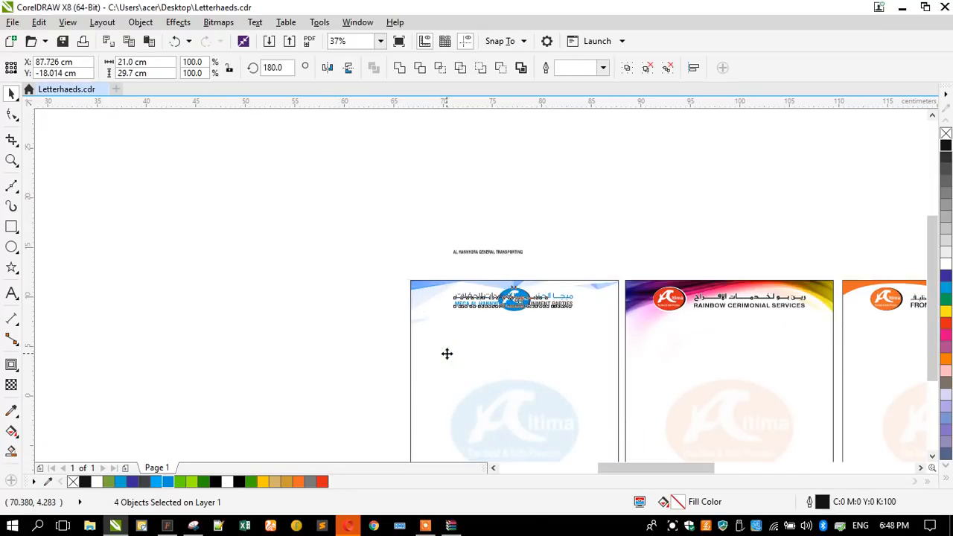
left_click(328, 318)
left_click_drag(355, 273, 554, 335)
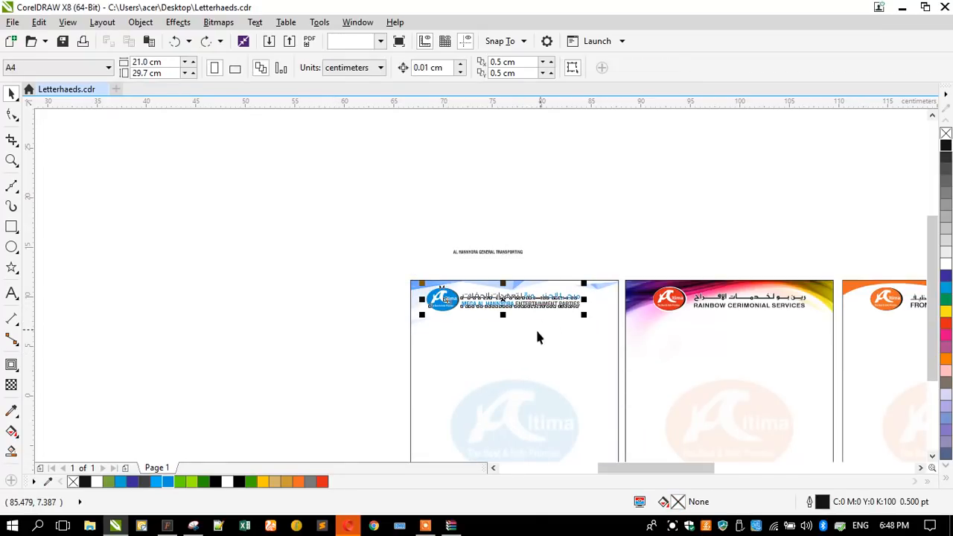
left_click(466, 367)
left_click(306, 351)
Step: Ungroup the Mega Al Hannyora heading on the blue letterhead
left_click_drag(385, 243, 660, 334)
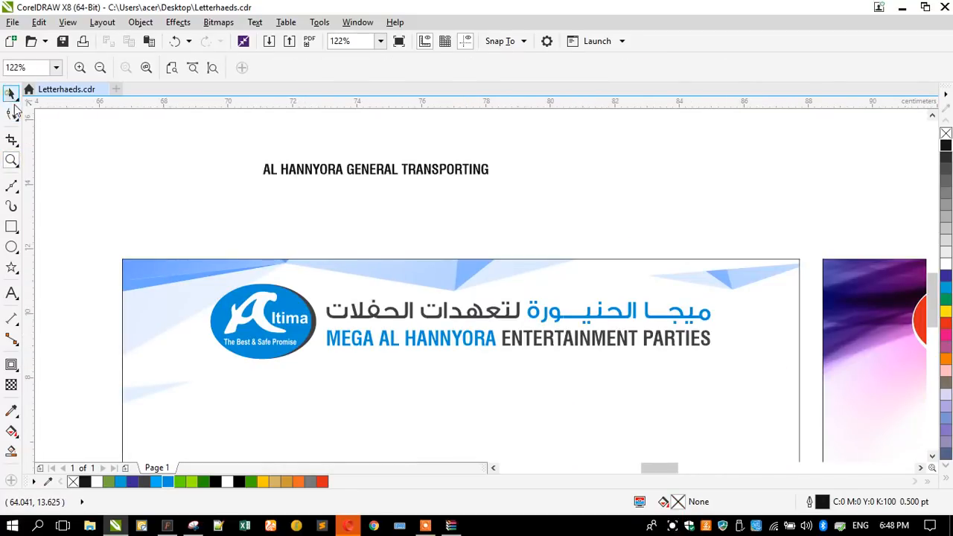
left_click(10, 95)
left_click(356, 340)
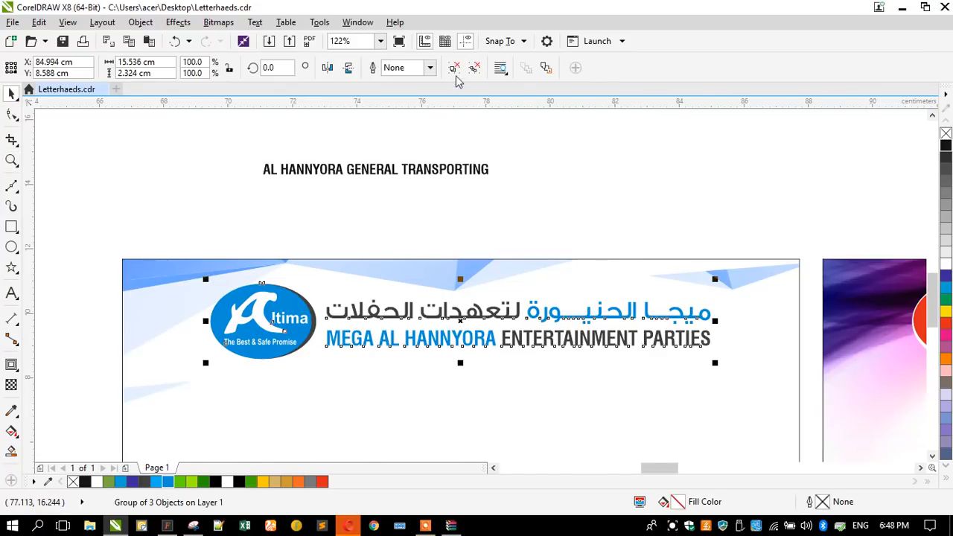
left_click(427, 187)
Step: Change the heading's English line to AL HANNYORA GENERAL TRANSPORTING and delete the reference copy above the letterhead
double_click(453, 337)
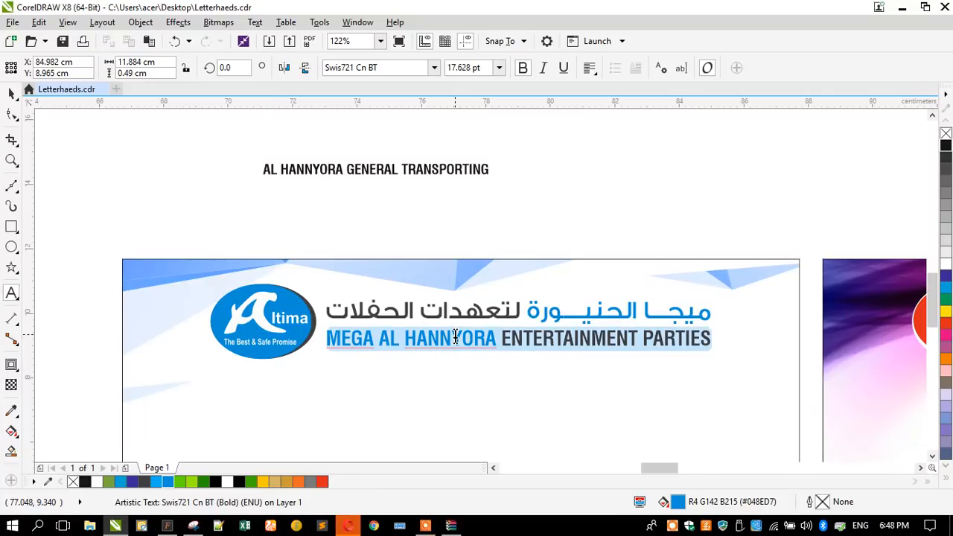
key("Caps_Lock")
type("AL TRANSPO")
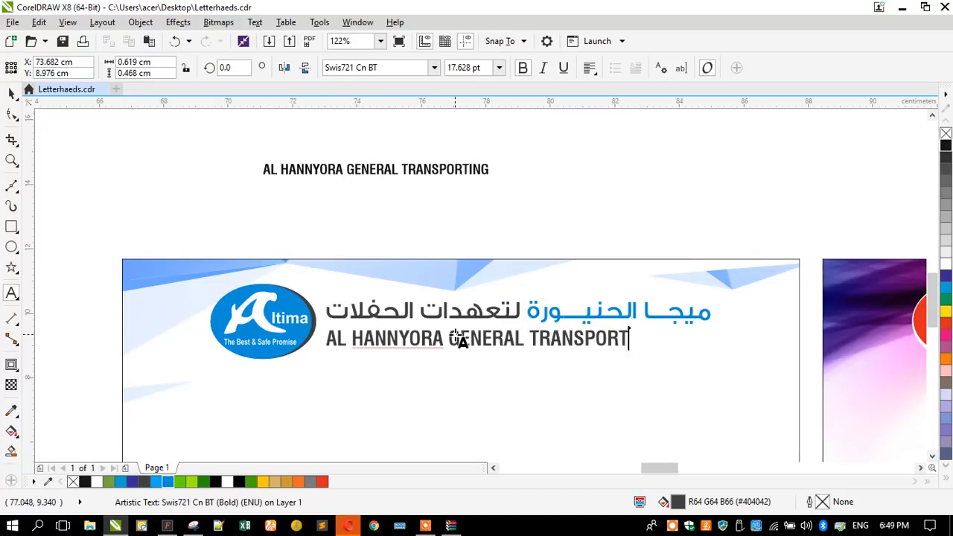
left_click(460, 339)
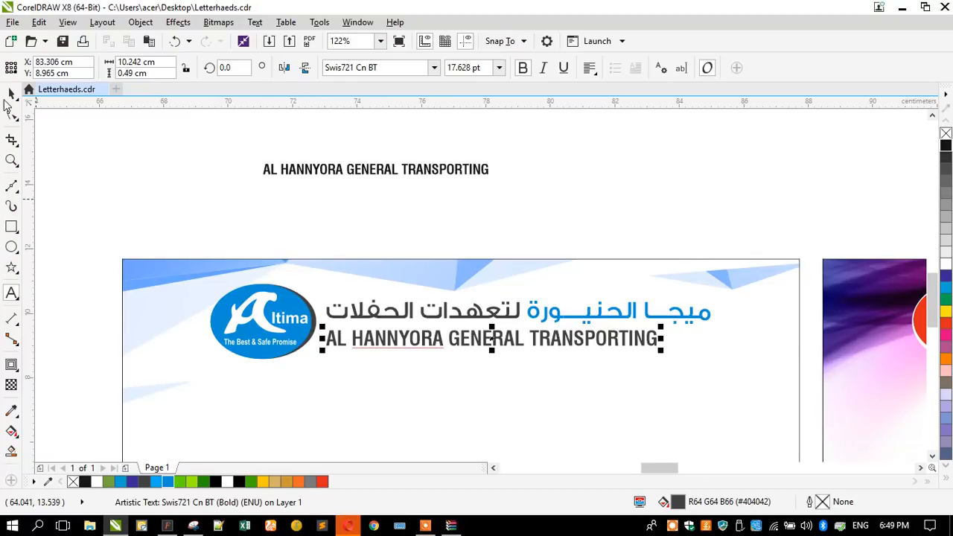
left_click_drag(246, 149, 540, 200)
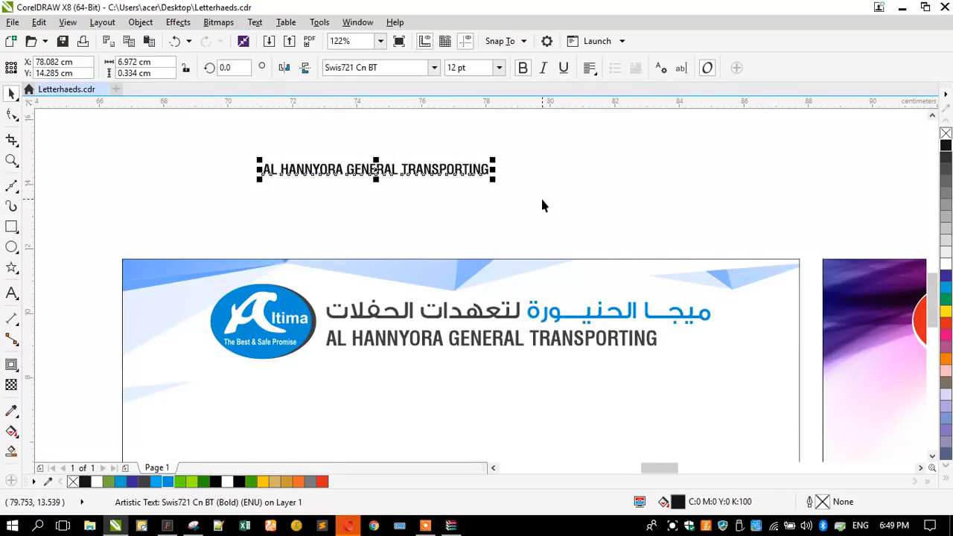
key("Delete")
Step: Move the list of Arabic company names to just above the blue letterhead
scroll(439, 295, "down", 2)
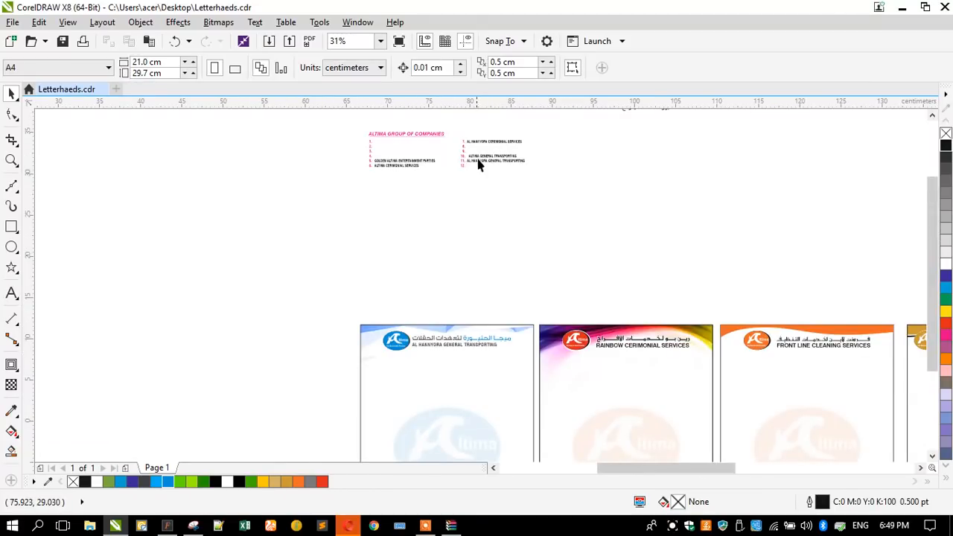
scroll(422, 225, "down", 1)
left_click_drag(516, 176, 358, 263)
scroll(365, 250, "up", 2)
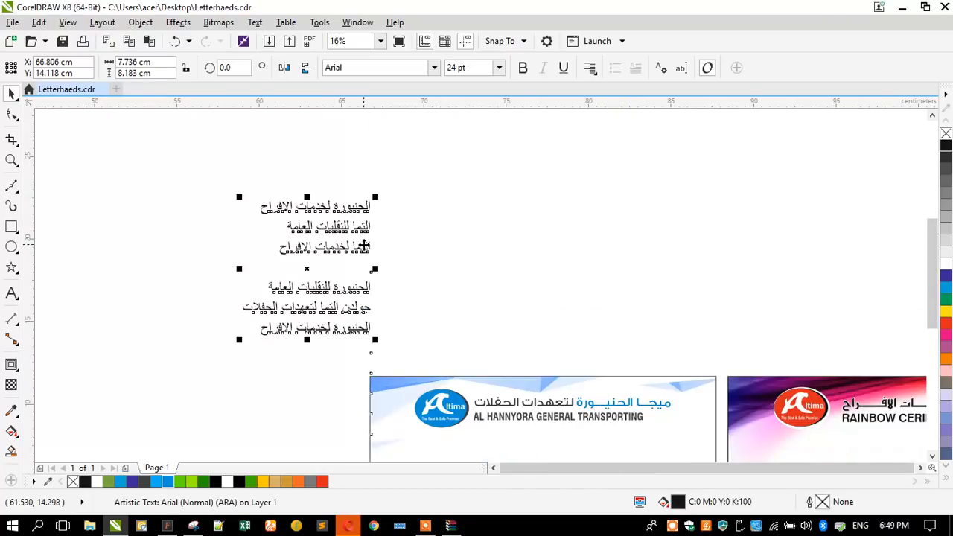
left_click_drag(274, 343, 473, 352)
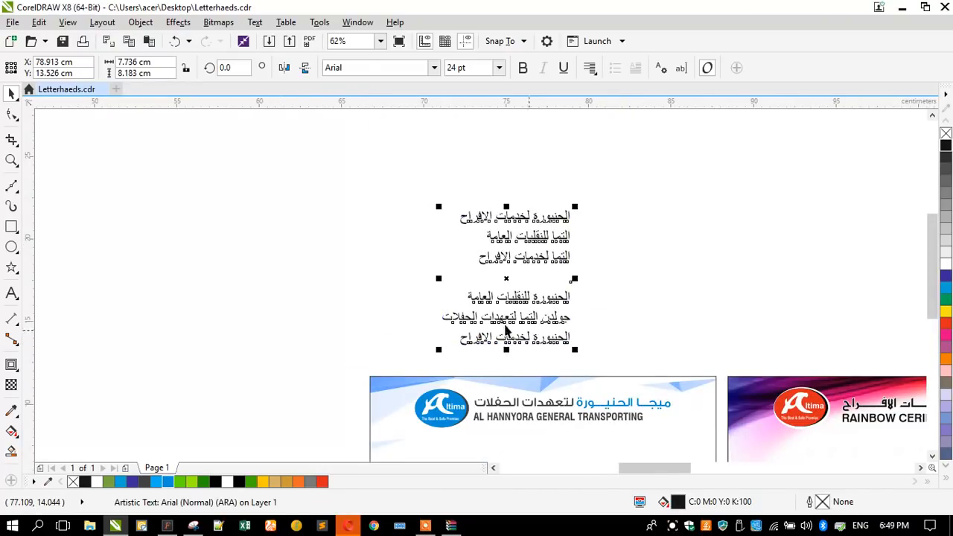
left_click(397, 299)
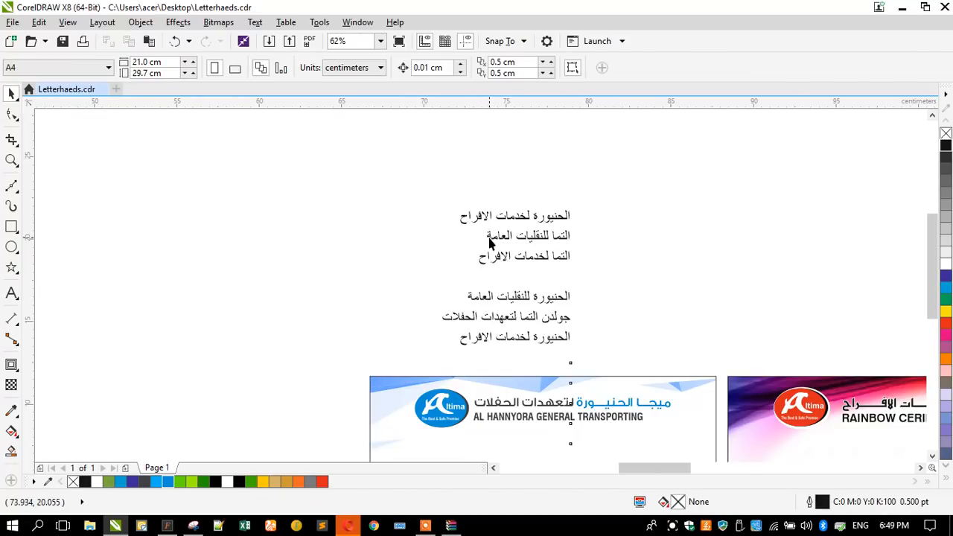
Step: Cut the line التما للنقليات العامة out of the Arabic name list and paste it as a separate text object
double_click(491, 239)
left_click_drag(485, 236, 586, 233)
key("ctrl+x")
left_click(370, 326)
key("ctrl+v")
left_click(11, 93)
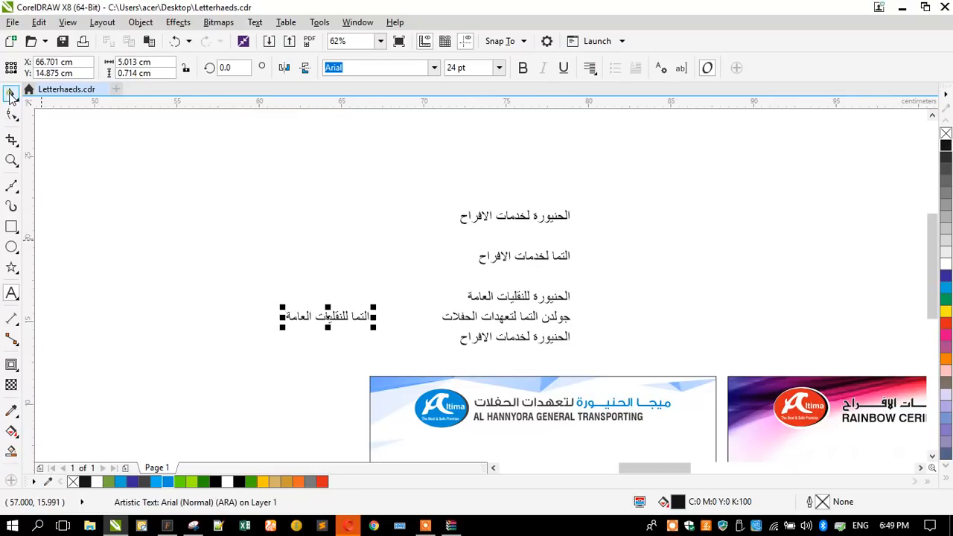
Step: Move the remaining Arabic list out of the way and place التما للنقليات العامة directly above the letterhead's heading
left_click_drag(525, 299, 624, 153)
left_click_drag(332, 322, 559, 371)
left_click(11, 160)
left_click_drag(403, 364, 736, 439)
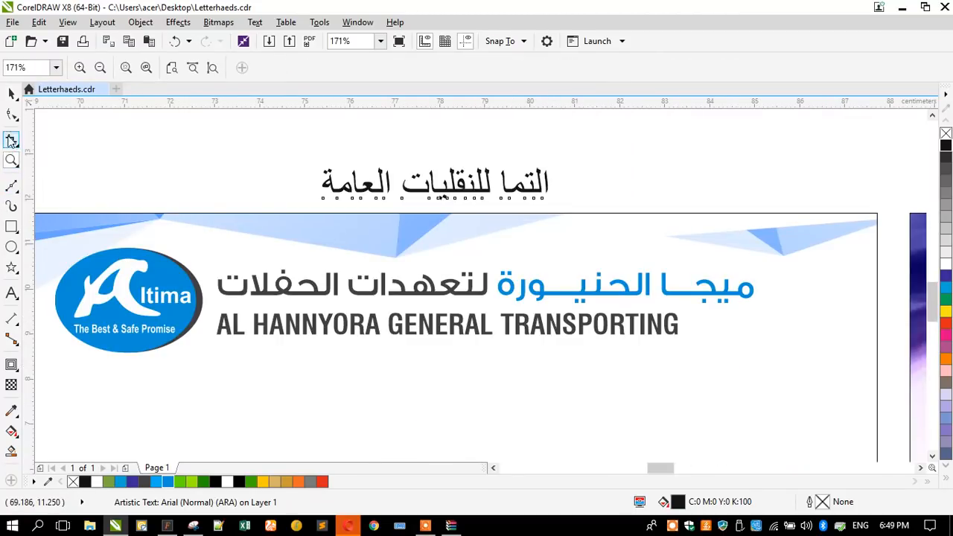
Step: Replace the letterhead heading's Arabic line with التما للنقليات العامة
left_click(14, 94)
double_click(304, 283)
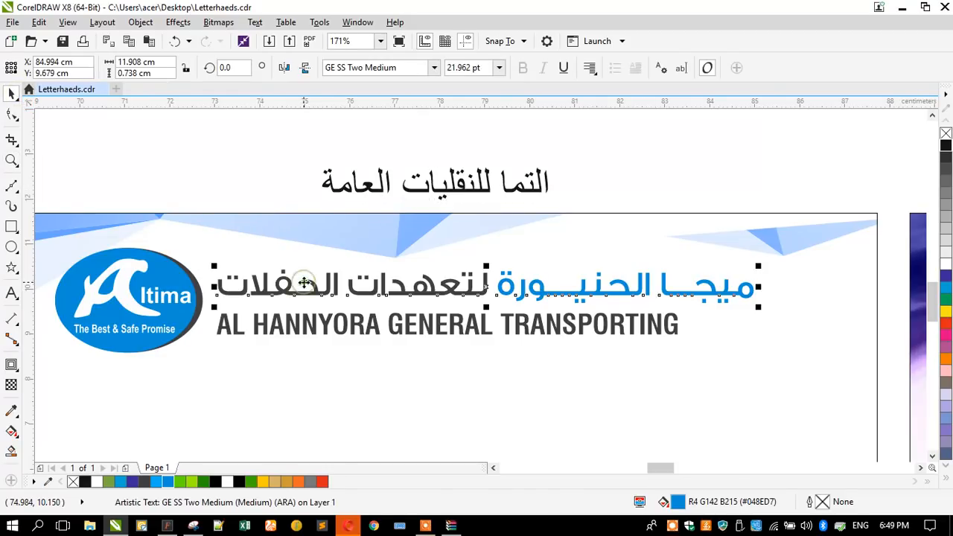
key("ctrl+a")
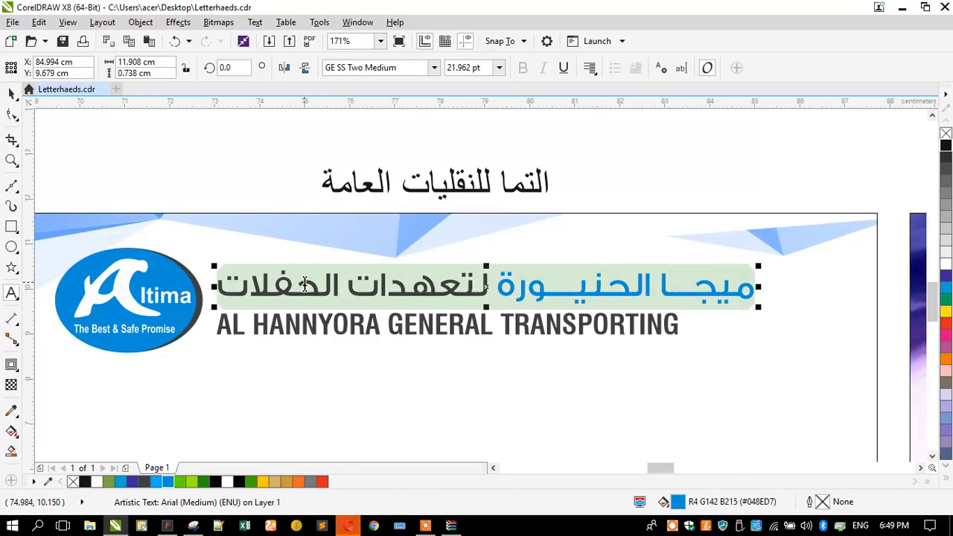
type("الت")
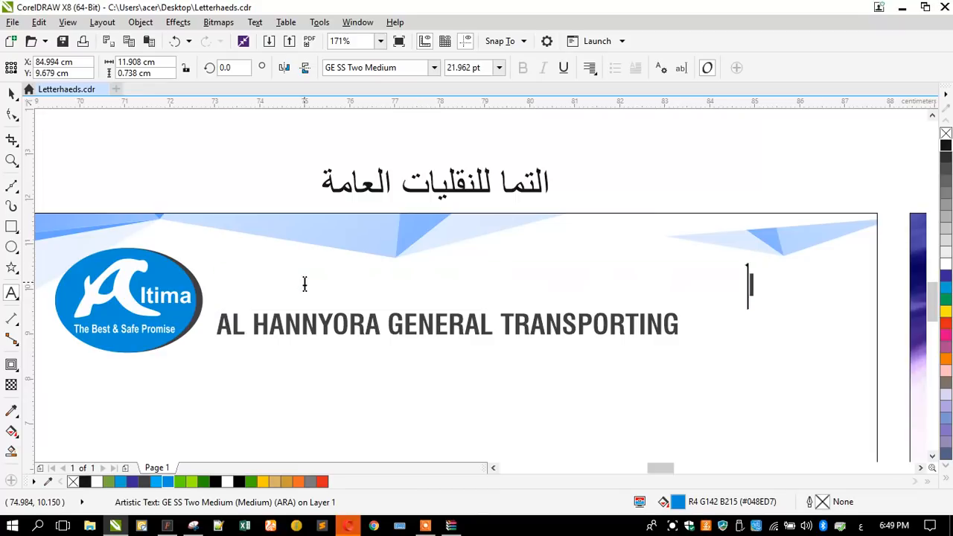
type("ما للنقليات")
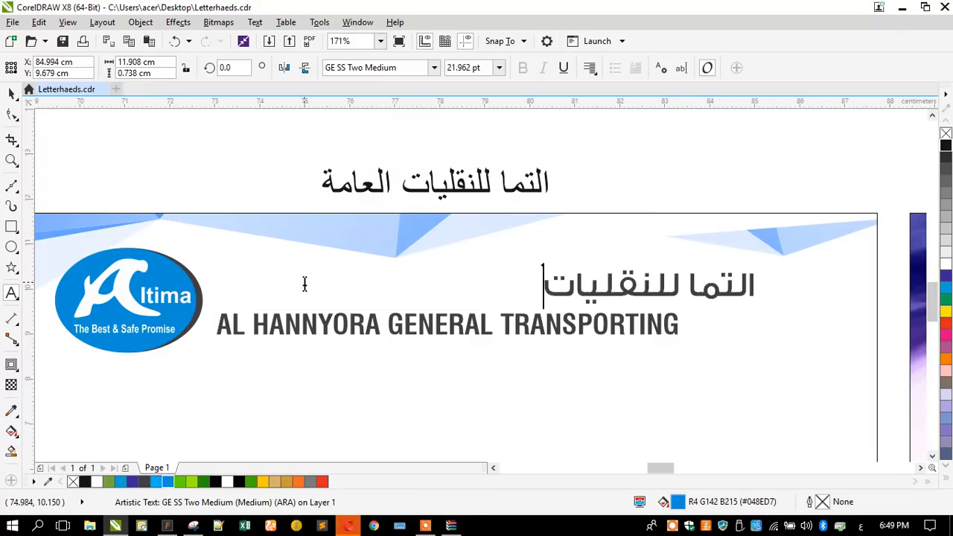
type(" العامة")
key("Escape")
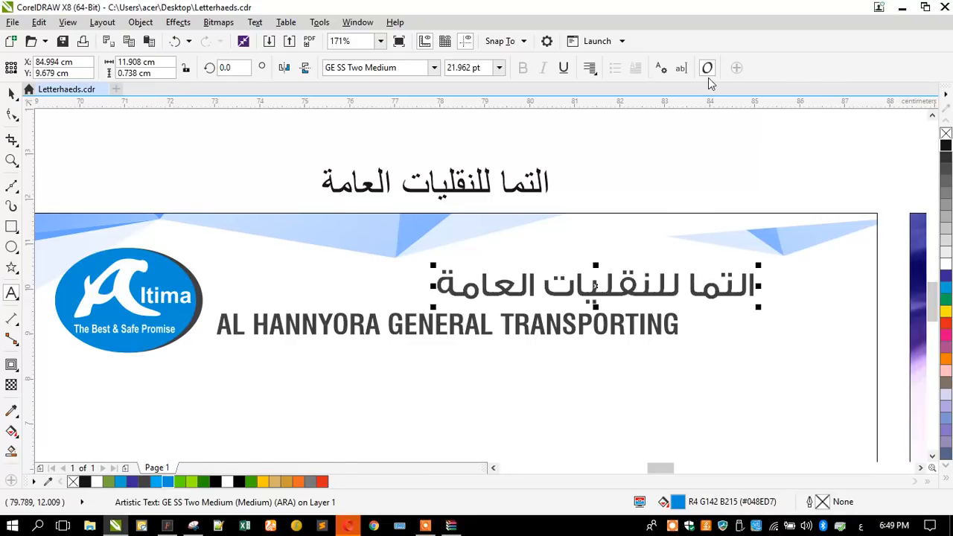
Step: Lengthen the words of the heading's Arabic line with kashida strokes between the letters of التما, للنقليات and العامة
left_click(661, 293)
left_click(700, 283)
type("ـــ")
left_click(565, 289)
type("ـ")
left_click(457, 292)
type("ـ")
left_click(419, 283)
type("ـ")
left_click(725, 291)
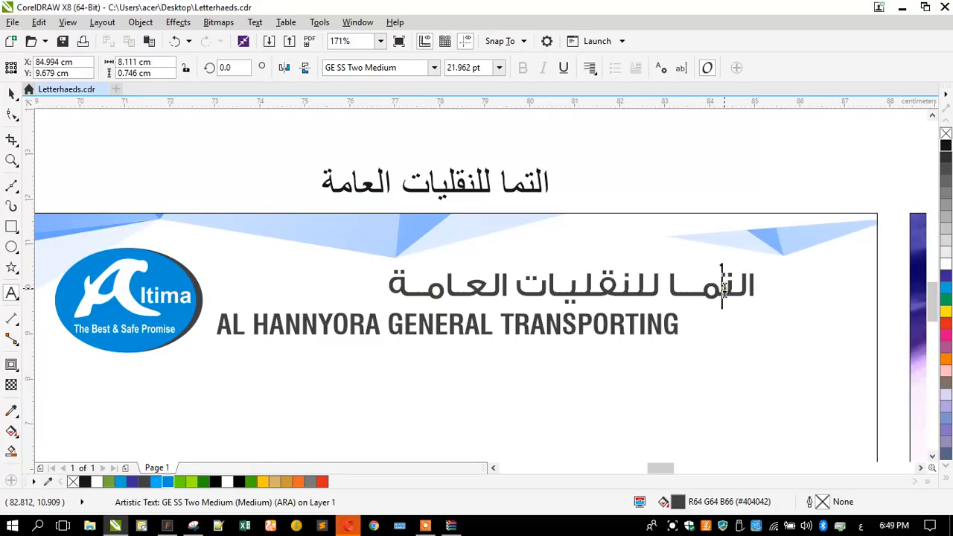
type("ـ")
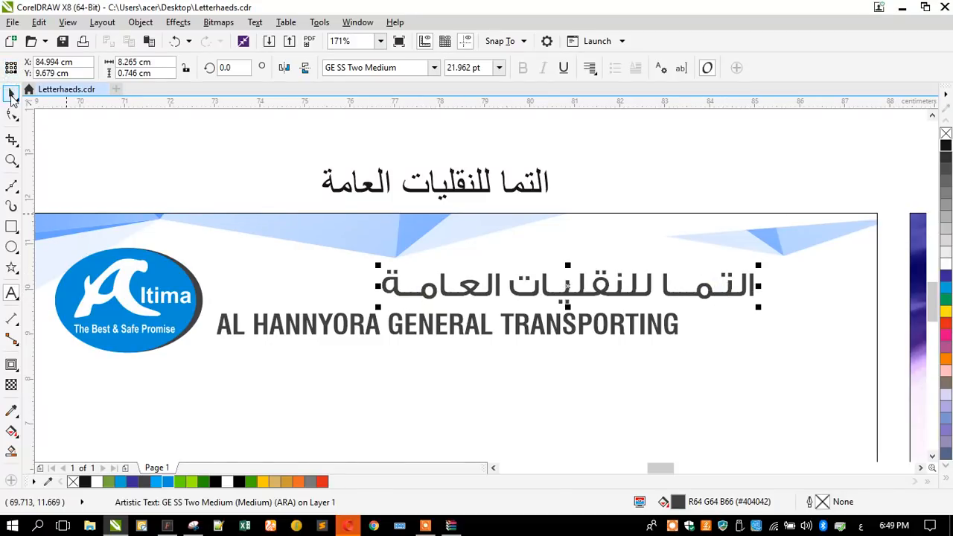
Step: Align the Arabic line's right end with the English line and add more kashidas until it is about 10.1 cm wide
left_click_drag(480, 302, 403, 302)
double_click(408, 292)
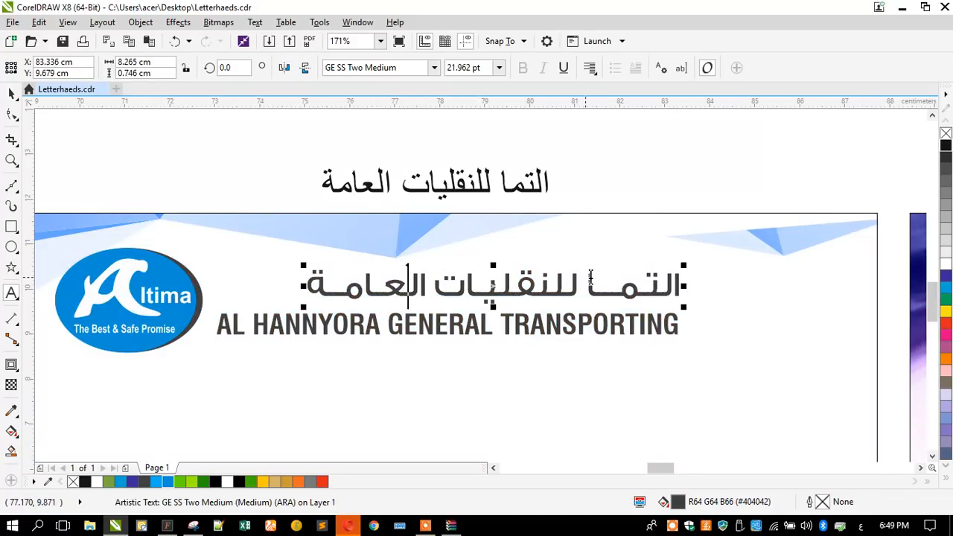
left_click(508, 297)
type("ـ")
left_click(470, 296)
type("ـــ")
left_click(312, 292)
type("ــ")
left_click(364, 292)
type("ـ")
left_click(348, 291)
type("ــ")
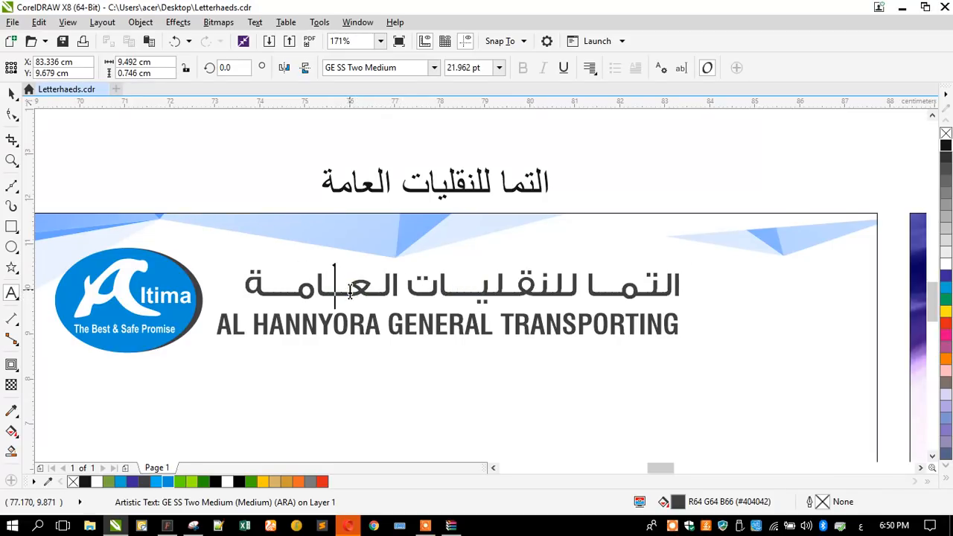
left_click(450, 286)
left_click(600, 283)
type("ــ")
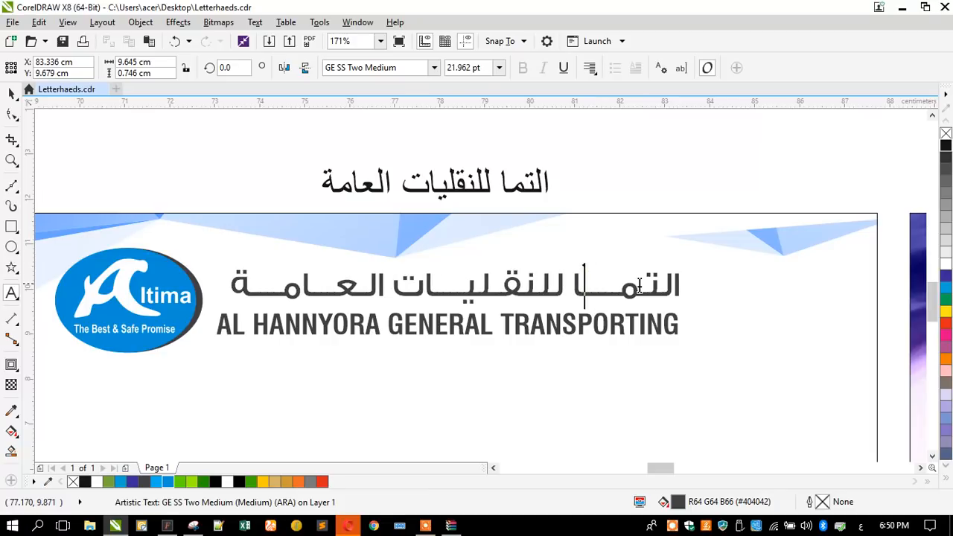
type("ـــ")
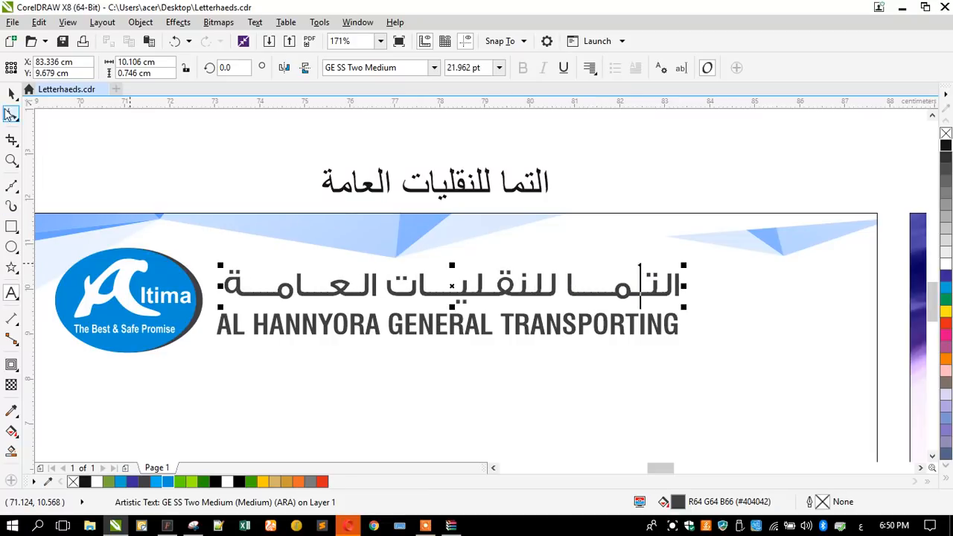
Step: Shift both heading lines away from the logo and scale the English line to 98.5% to match the Arabic line's width
left_click(9, 115)
key("space")
left_click_drag(390, 289, 412, 289)
left_click_drag(380, 330, 410, 330)
left_click_drag(716, 342, 709, 351)
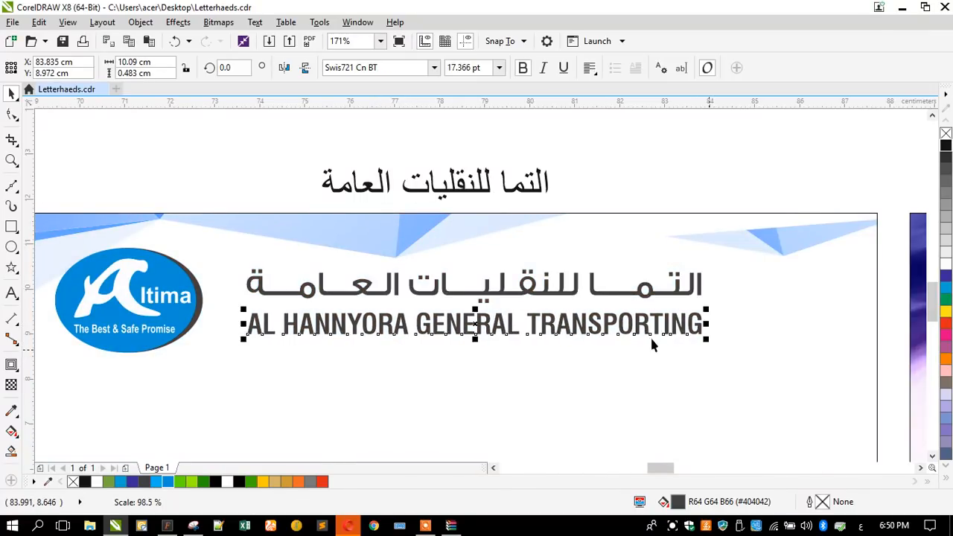
Step: Centre the two heading lines vertically with the Altima logo
left_click(301, 298, "shift")
left_click(146, 286, "shift")
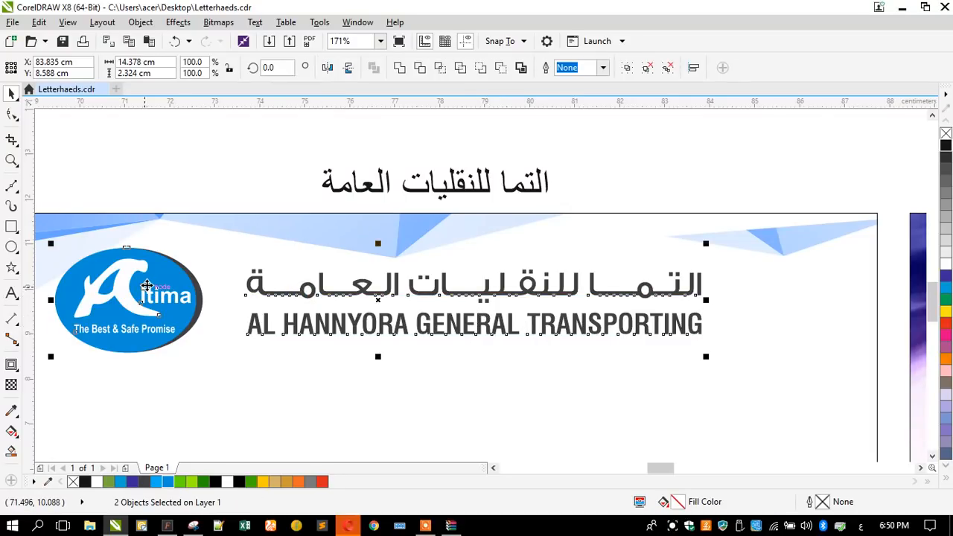
key("b")
key("c")
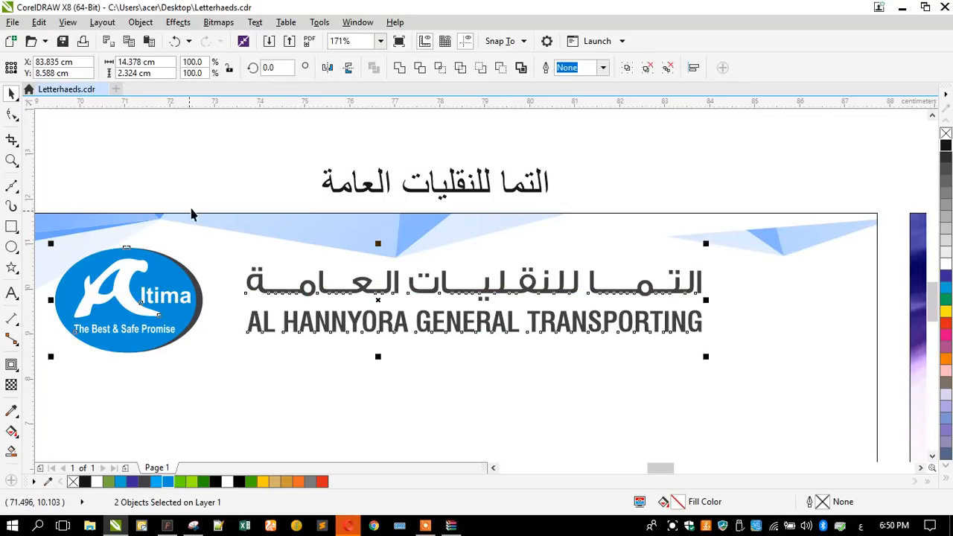
Step: Delete the spare Arabic text above the letterhead and centre the logo and heading horizontally on the page frame
left_click(193, 196)
left_click(341, 190)
key("Delete")
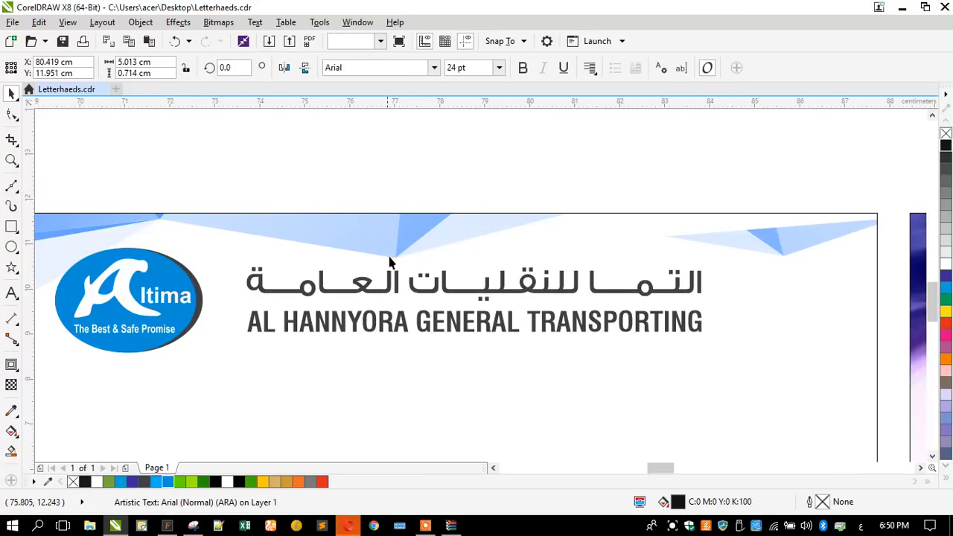
scroll(305, 277, "down", 3)
left_click_drag(121, 198, 553, 330)
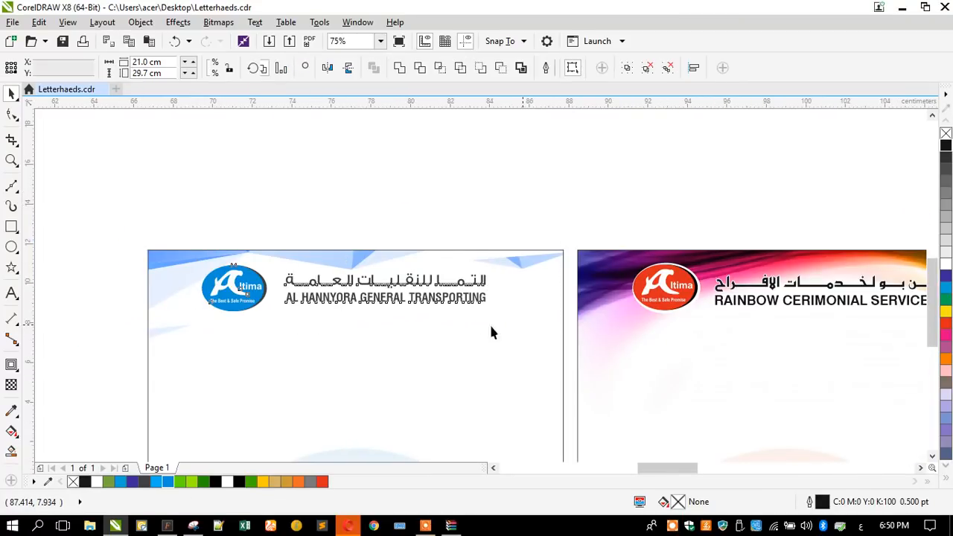
scroll(397, 256, "down", 5)
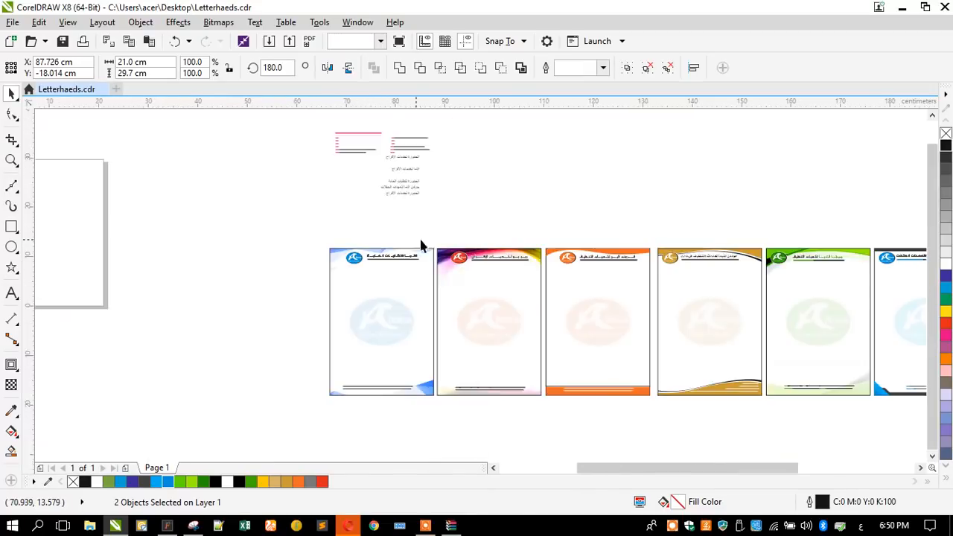
key("Escape")
scroll(396, 231, "up", 3)
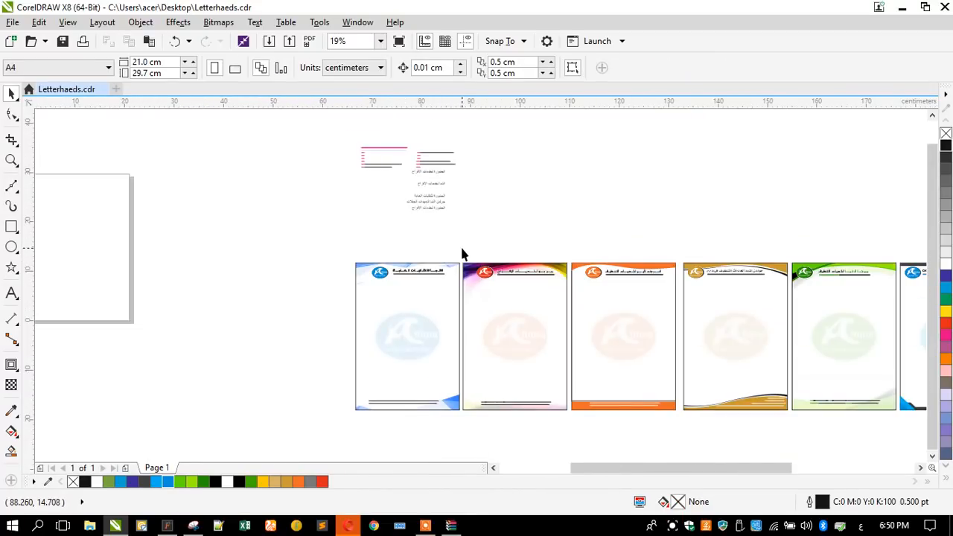
Step: Open Orange-polygonal-business-letterhead.zip from the browser's downloads and place its vector artwork in the empty area of the CorelDRAW drawing
left_click(350, 523)
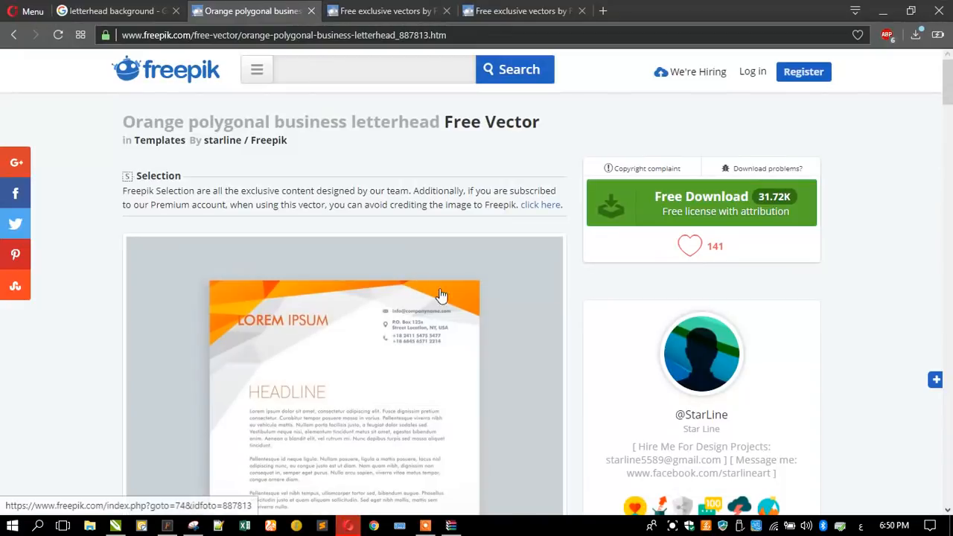
left_click(916, 34)
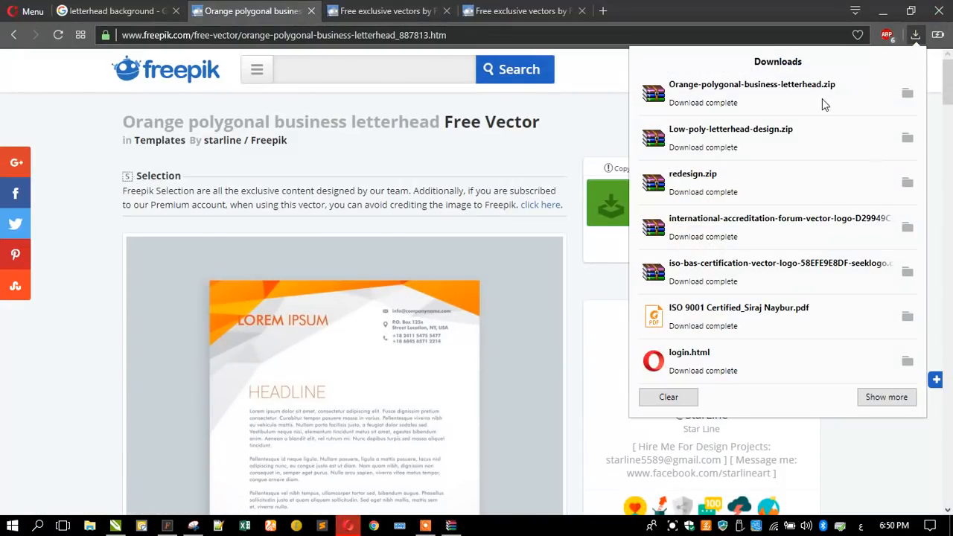
left_click(819, 97)
left_click(883, 10)
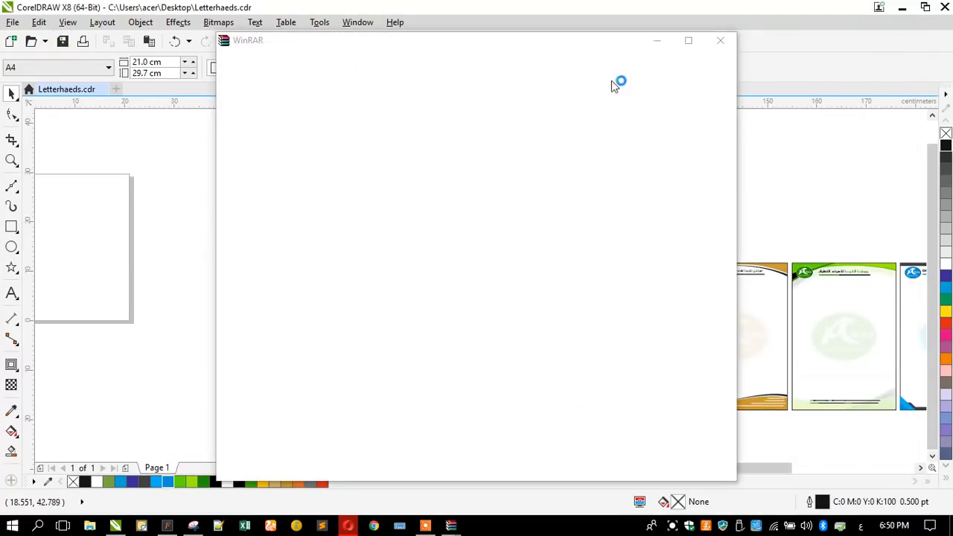
left_click(722, 43)
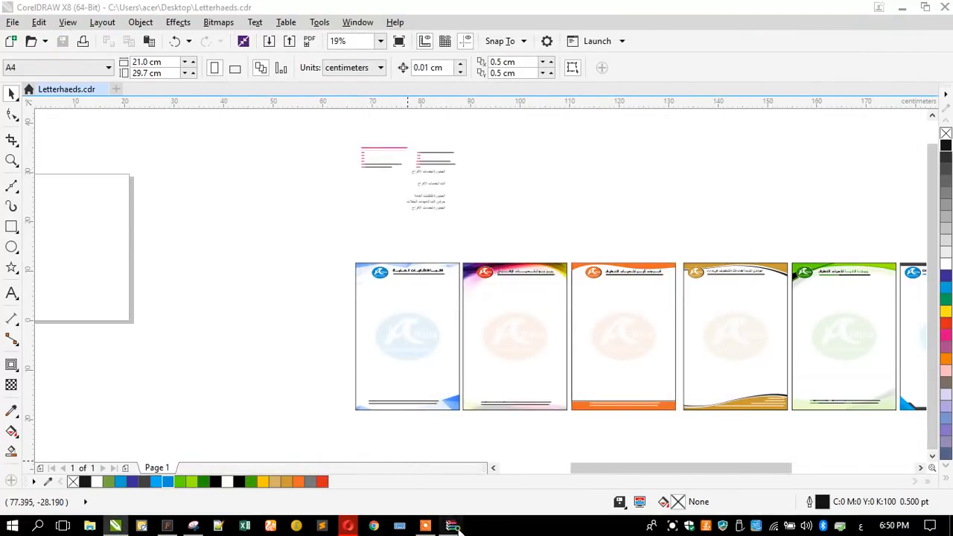
mouse_move(450, 525)
left_click(439, 422)
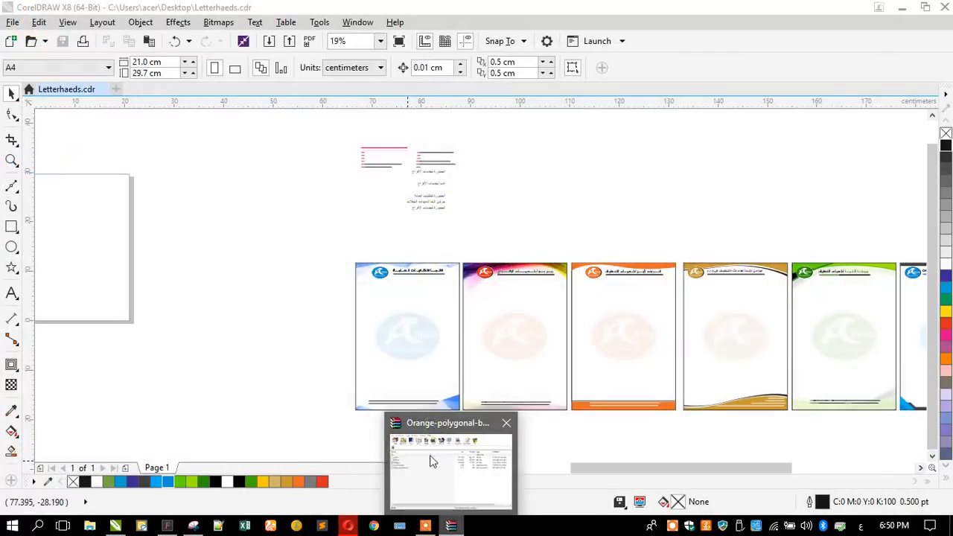
left_click(430, 456)
left_click_drag(310, 188, 194, 229)
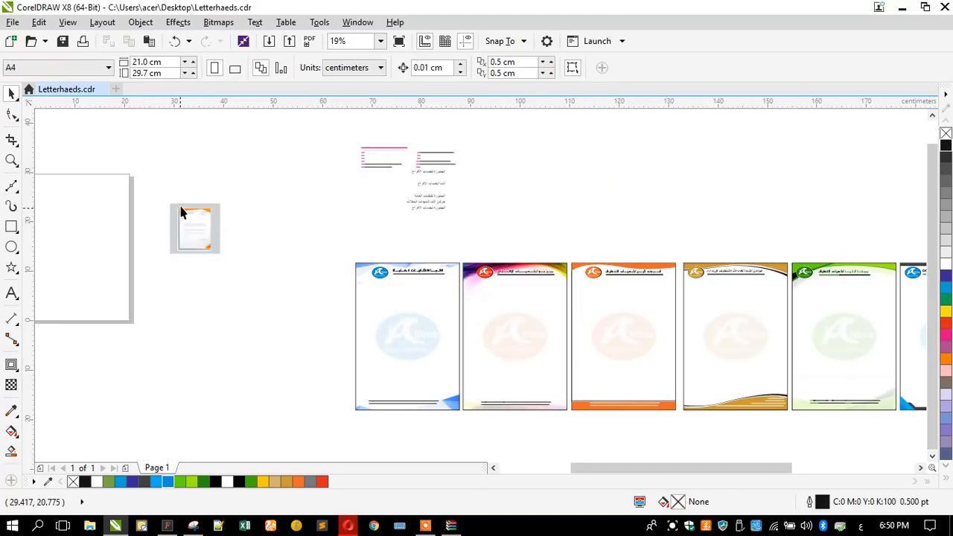
Step: Ungroup the imported artwork, pull the orange letterhead out of its mockup, and delete the grey backdrop and the shadow
scroll(181, 214, "up", 4)
left_click(245, 229)
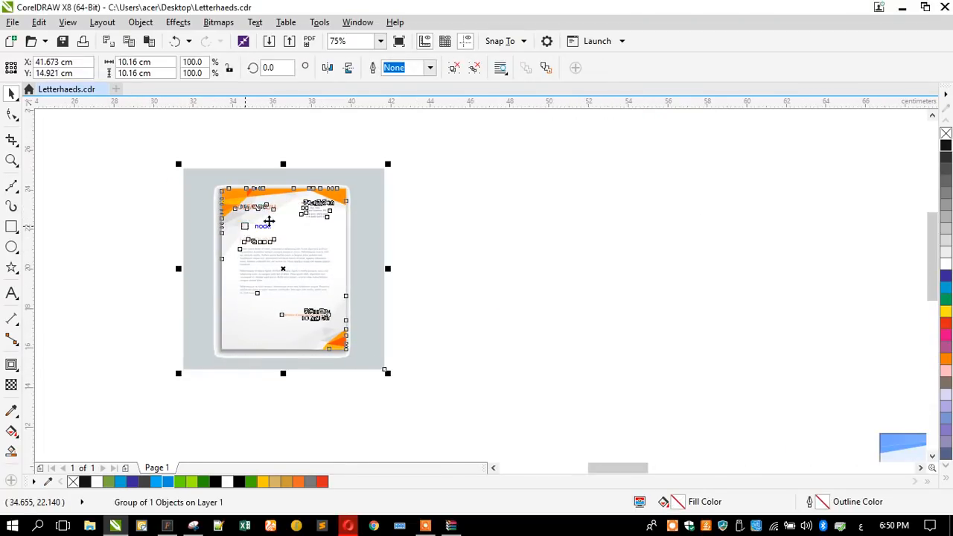
left_click(454, 68)
left_click_drag(304, 239, 430, 251)
left_click(393, 283)
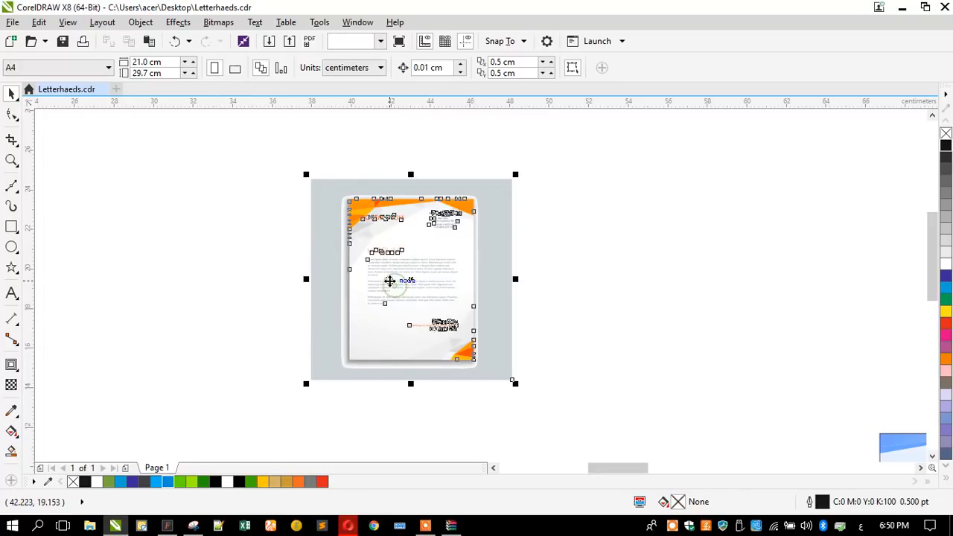
left_click_drag(362, 213, 548, 224)
left_click(415, 250)
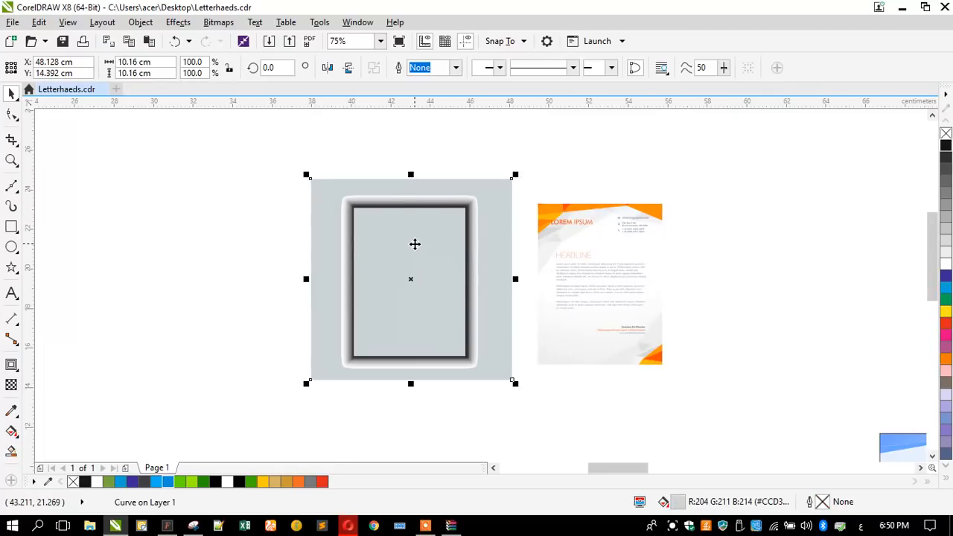
key("Delete")
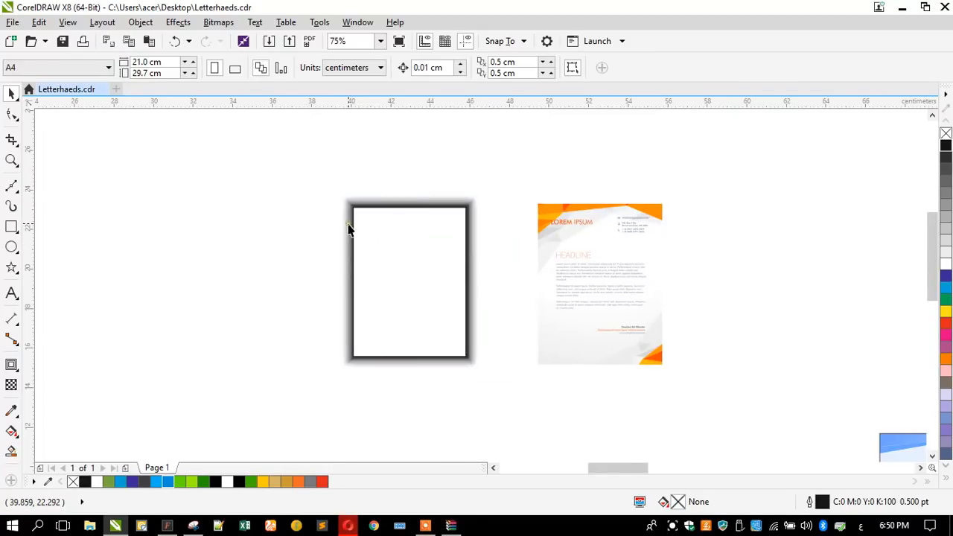
left_click(349, 224)
key("Delete")
Step: Ungroup the orange letterhead and move its gradient background and orange corner shapes away from the sample text by the same distance
left_click_drag(560, 223, 411, 209)
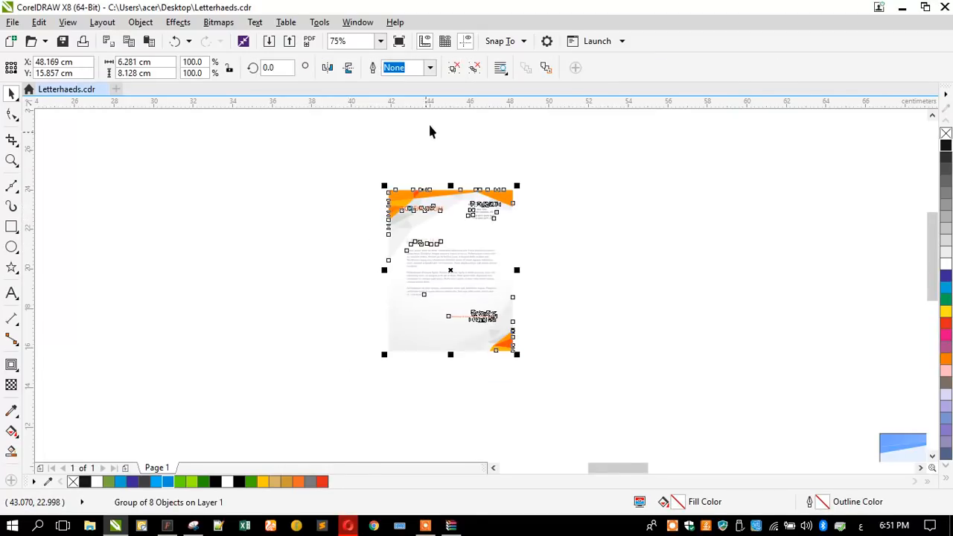
left_click(459, 67)
left_click_drag(442, 334, 657, 318)
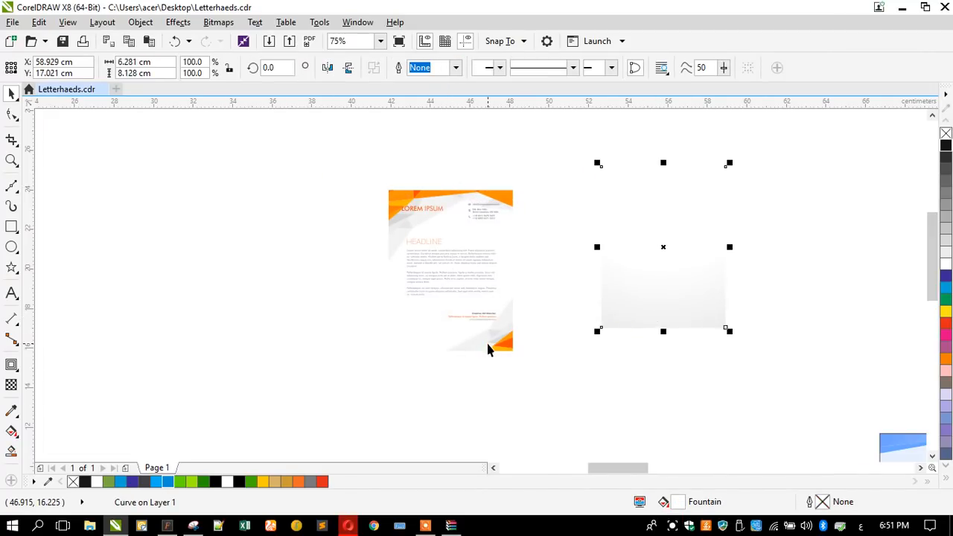
left_click(488, 345)
key("ctrl+r")
left_click(400, 210)
key("ctrl+r")
left_click(638, 319)
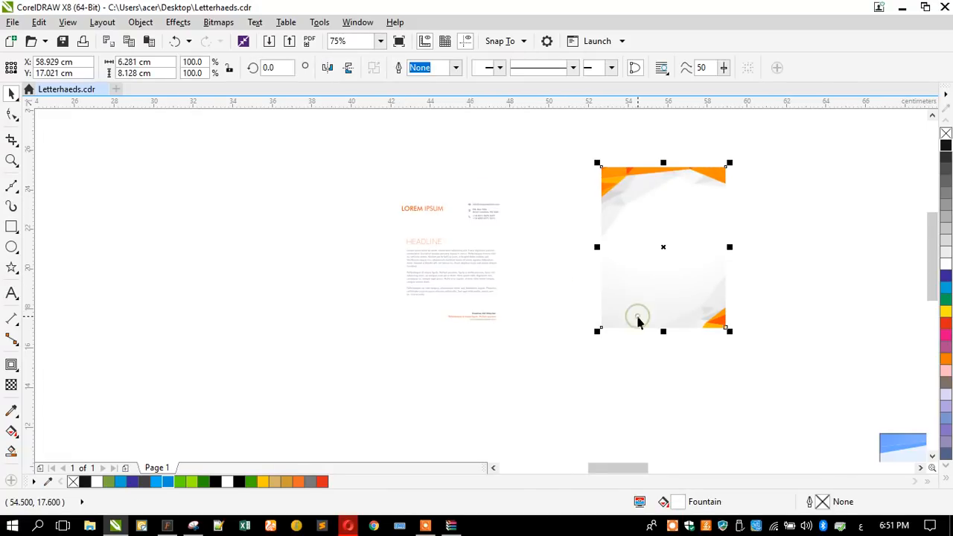
Step: Delete the leftover sample text and group the three orange background pieces
left_click_drag(572, 366, 782, 149)
left_click_drag(338, 152, 592, 374)
key("Delete")
left_click_drag(571, 152, 772, 390)
Step: Copy a blank page frame to the left of the blue letterhead and align the orange background group to its top-right corner
scroll(458, 242, "down", 4)
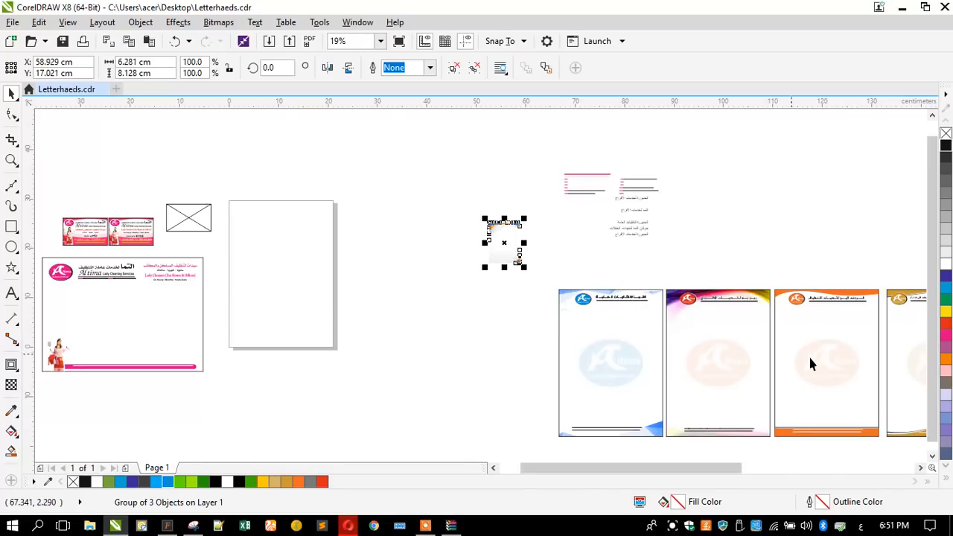
left_click_drag(875, 341, 542, 309)
left_click_drag(483, 213, 543, 305)
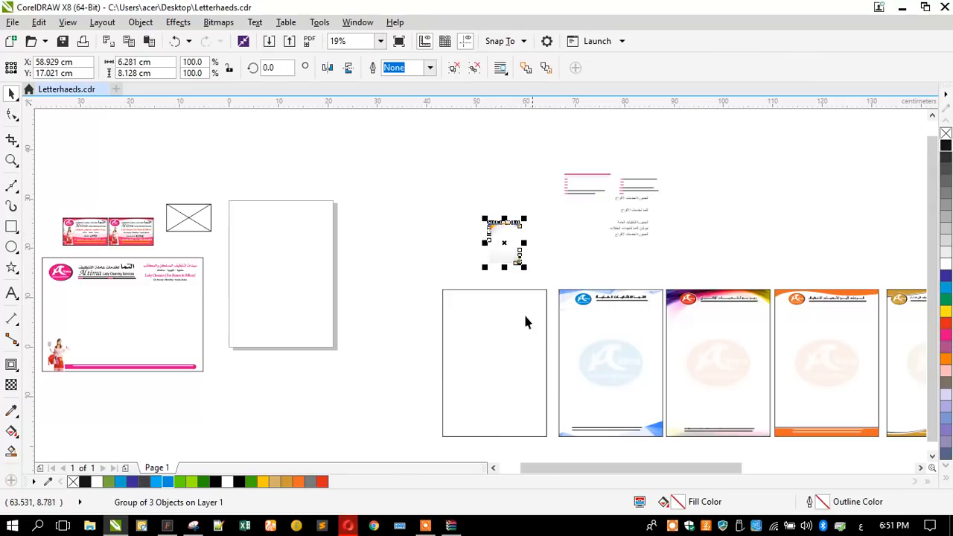
left_click(495, 333, "shift")
key("t")
key("r")
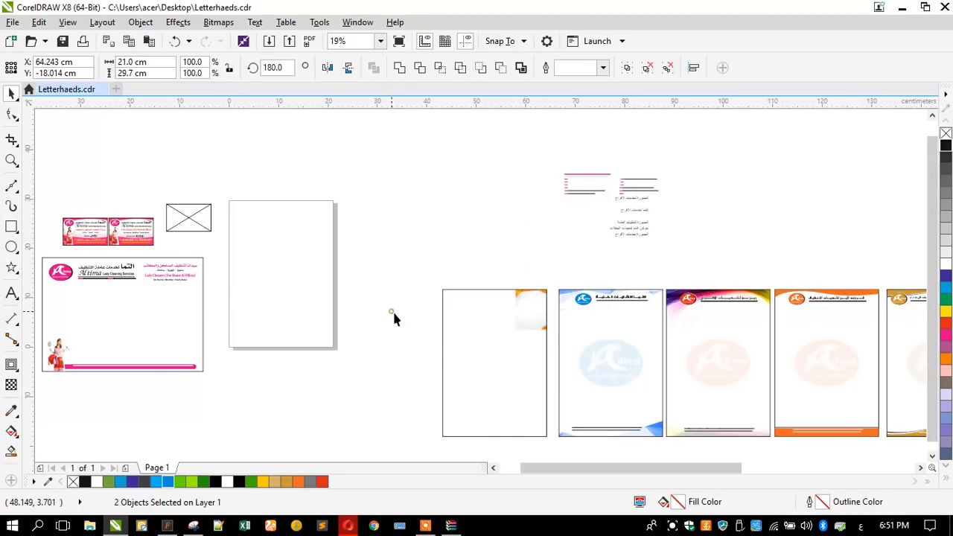
Step: Scale the orange background group proportionally from its top-right corner to the page frame's 21 cm width
left_click(391, 310)
left_click(533, 308)
left_click(517, 335)
left_click(515, 325)
left_click_drag(514, 328, 438, 426)
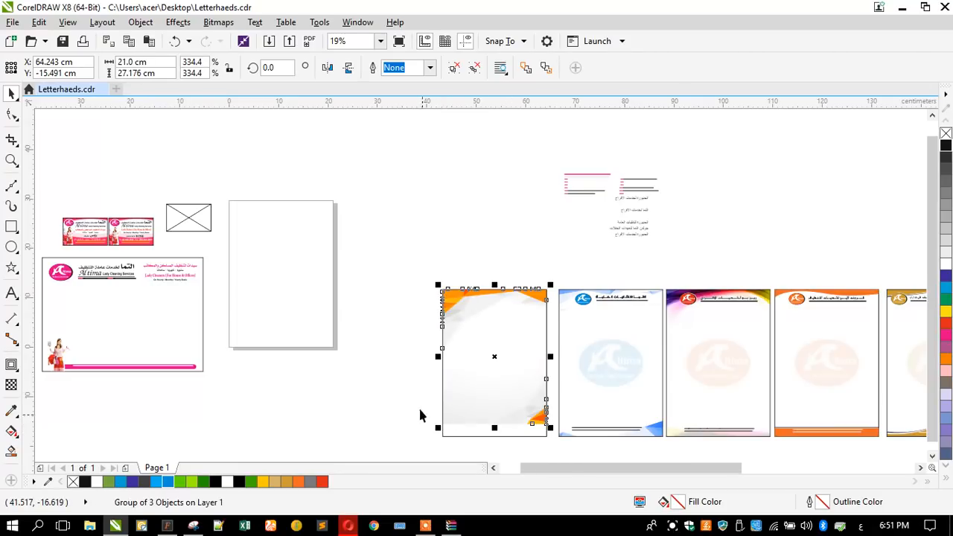
Step: Ungroup the orange background and align its lower-right corner shapes to the page frame's bottom edge
left_click(404, 340)
left_click_drag(541, 403, 560, 439)
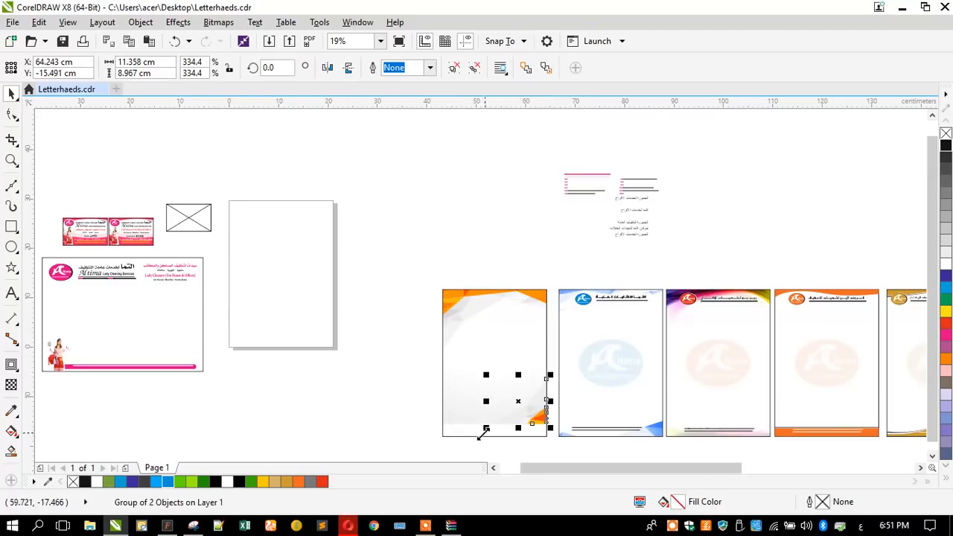
left_click(460, 429, "shift")
key("b")
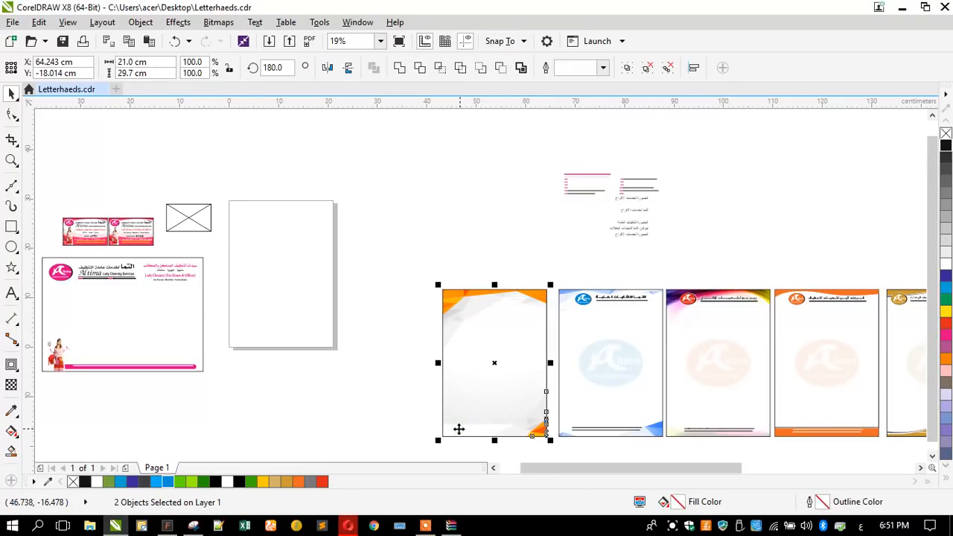
Step: Stretch the gradient background down to the bottom edge of the page frame
left_click(405, 406)
left_click(450, 428)
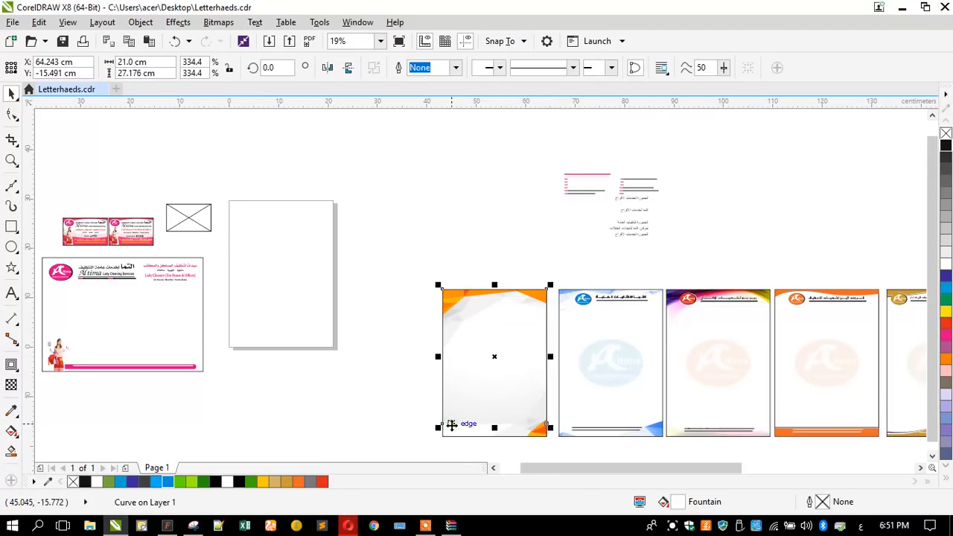
left_click_drag(493, 428, 494, 436)
left_click(372, 364)
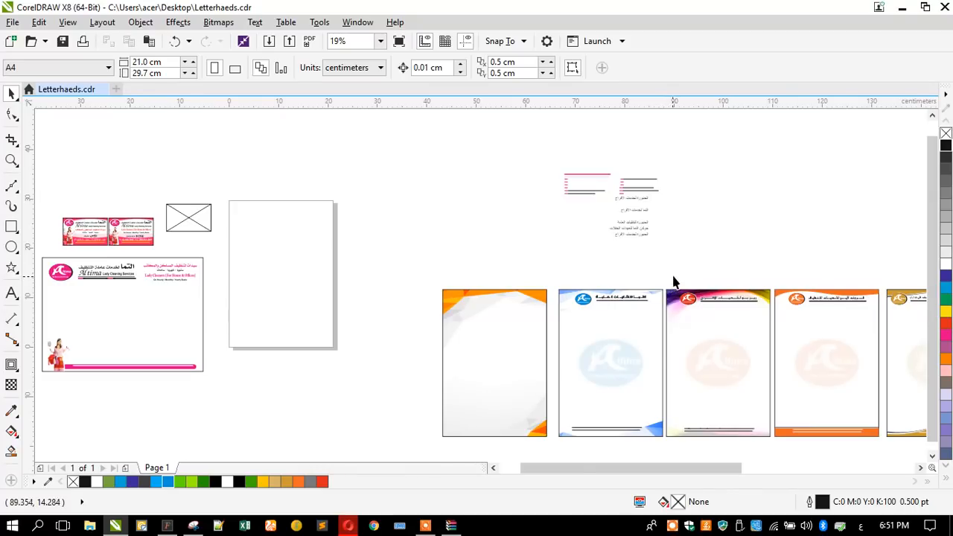
Step: Copy the Rainbow Cerimonial Services logo and bilingual heading from the purple letterhead onto the orange letterhead's upper left area
left_click_drag(757, 307, 509, 327)
scroll(478, 283, "up", 4)
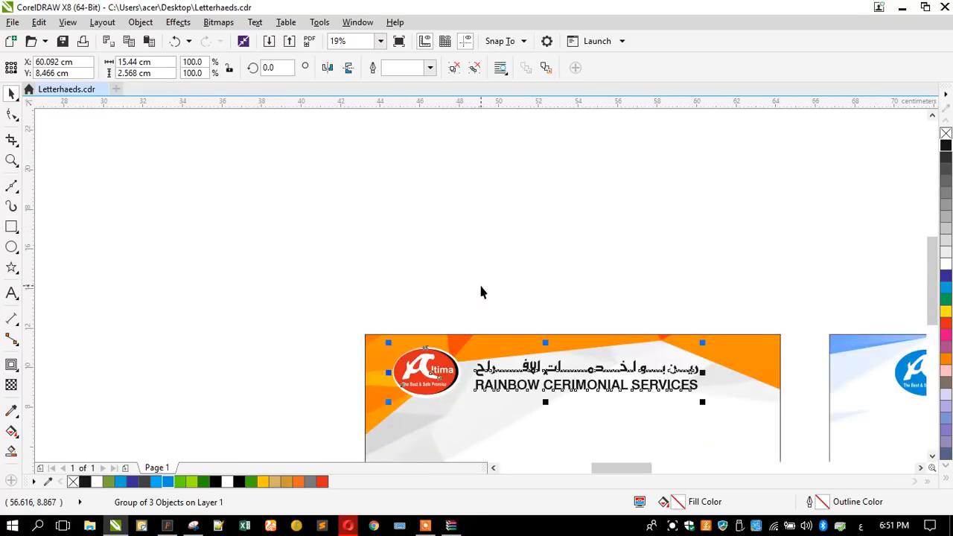
left_click_drag(426, 383, 364, 387)
left_click(367, 266)
Step: Move the upper orange corner shapes up so they overhang the page frame's top edge
scroll(367, 266, "down", 2)
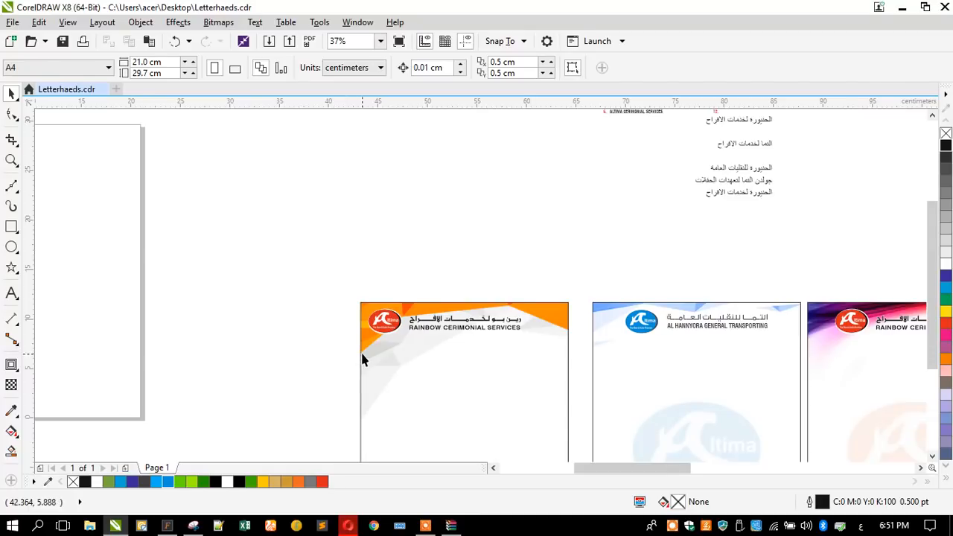
left_click(361, 351)
left_click_drag(362, 352, 362, 336)
right_click(389, 284)
left_click(312, 286)
Step: Send the gradient background and the page frame to the back of the layer
scroll(415, 245, "down", 1)
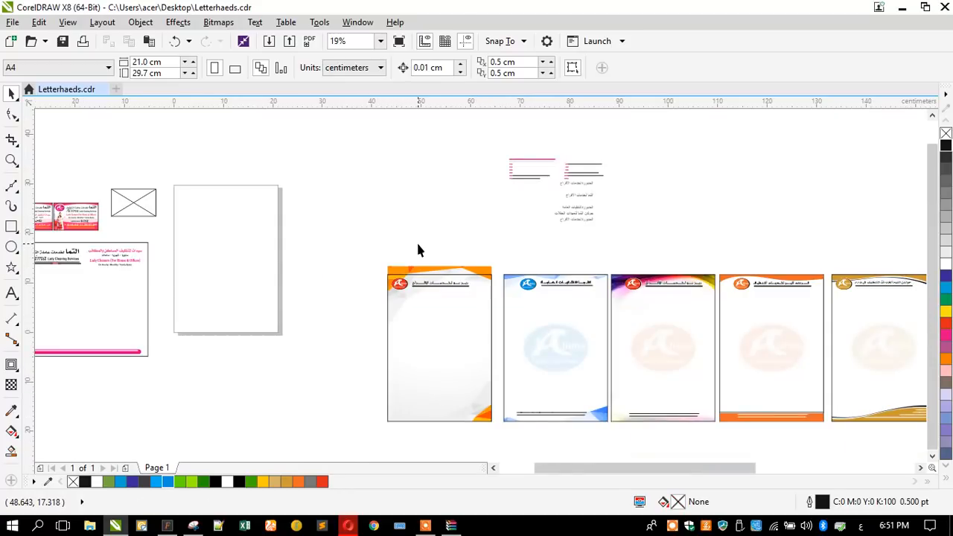
left_click(413, 383)
key("shift+Page_Down")
left_click(434, 390)
key("shift+Page_Down")
left_click(351, 387)
Step: PowerClip the upper orange corner shapes inside the page frame
scroll(437, 273, "up", 1)
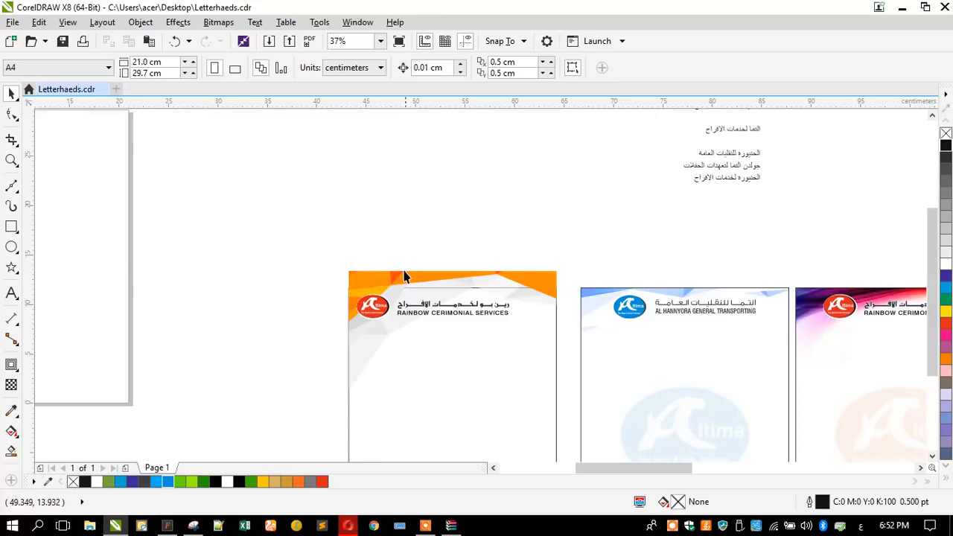
left_click(401, 277)
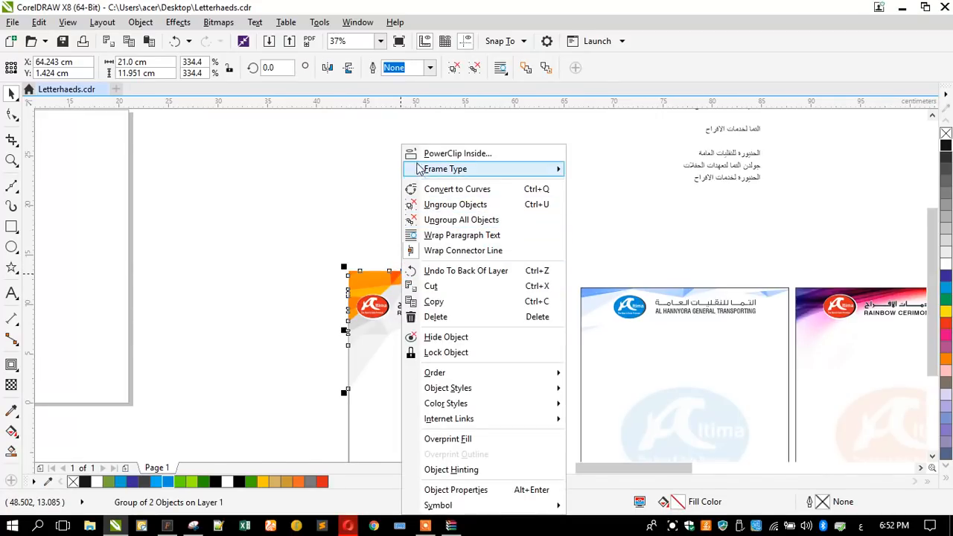
left_click(417, 154)
left_click(359, 390)
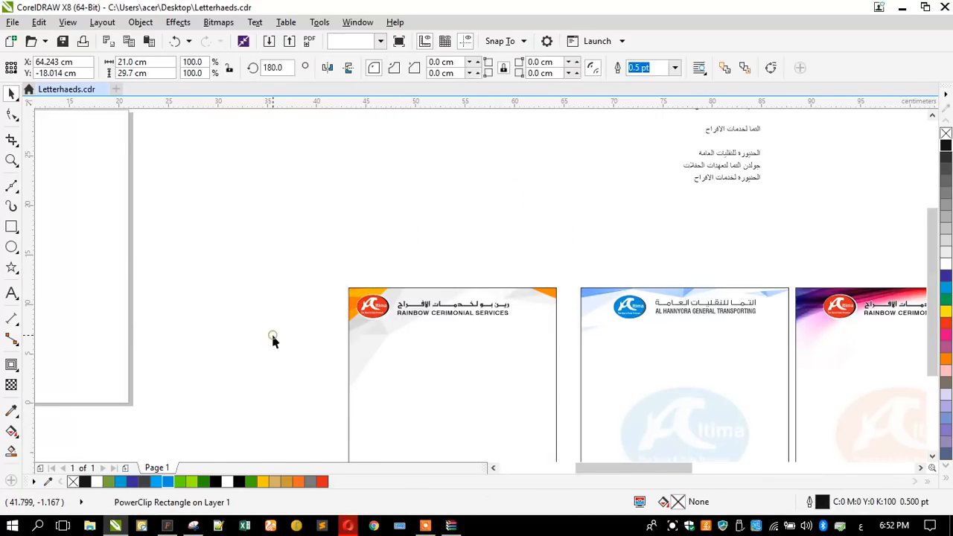
Step: Copy the two-line contact text from the blue letterhead to the bottom of the orange letterhead
scroll(414, 237, "down", 1)
scroll(419, 271, "down", 1)
scroll(425, 325, "up", 2)
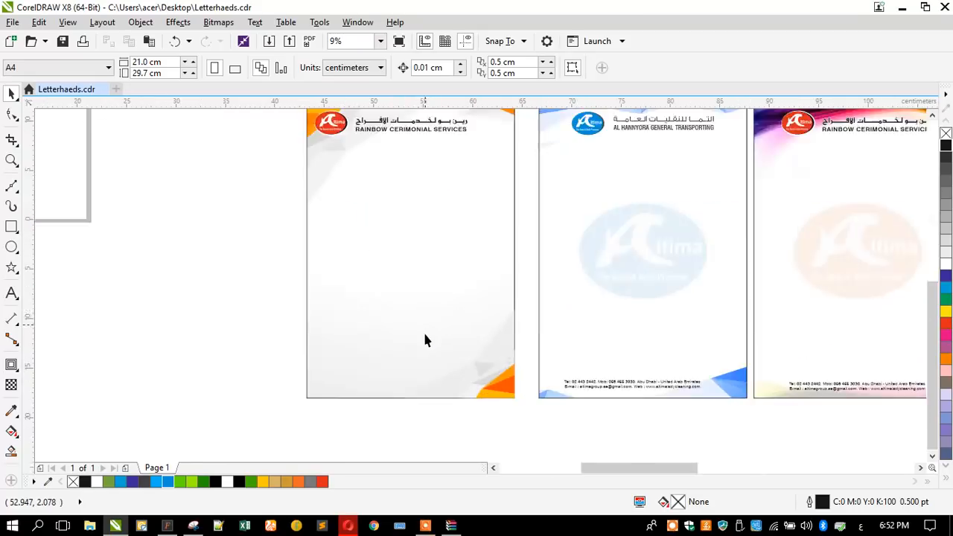
scroll(472, 362, "up", 1)
scroll(584, 384, "down", 1)
scroll(584, 385, "up", 2)
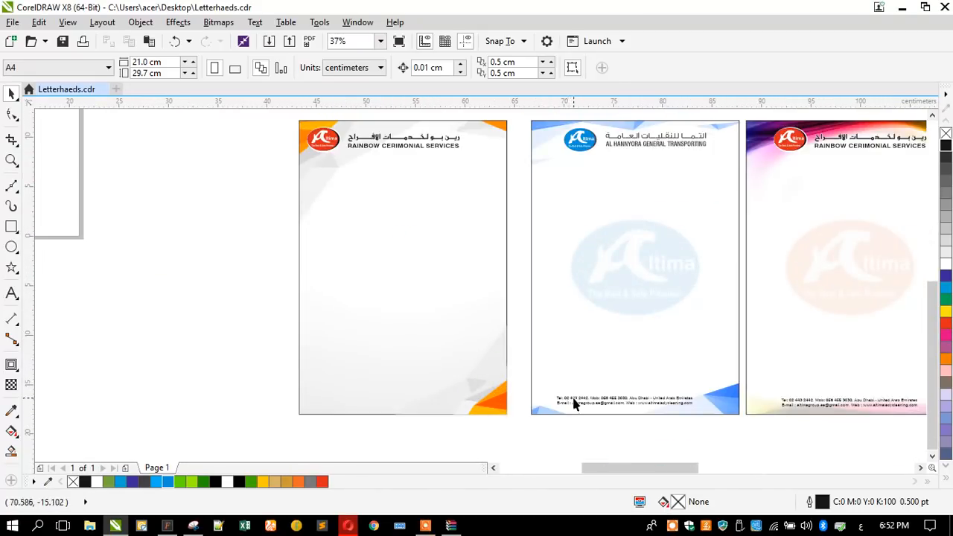
left_click_drag(566, 405, 336, 407)
left_click_drag(333, 404, 327, 400)
Step: Copy the faded Altima logo watermark from the blue letterhead to the middle of the orange letterhead
left_click_drag(518, 202, 724, 335)
left_click_drag(624, 263, 296, 286)
key("Escape")
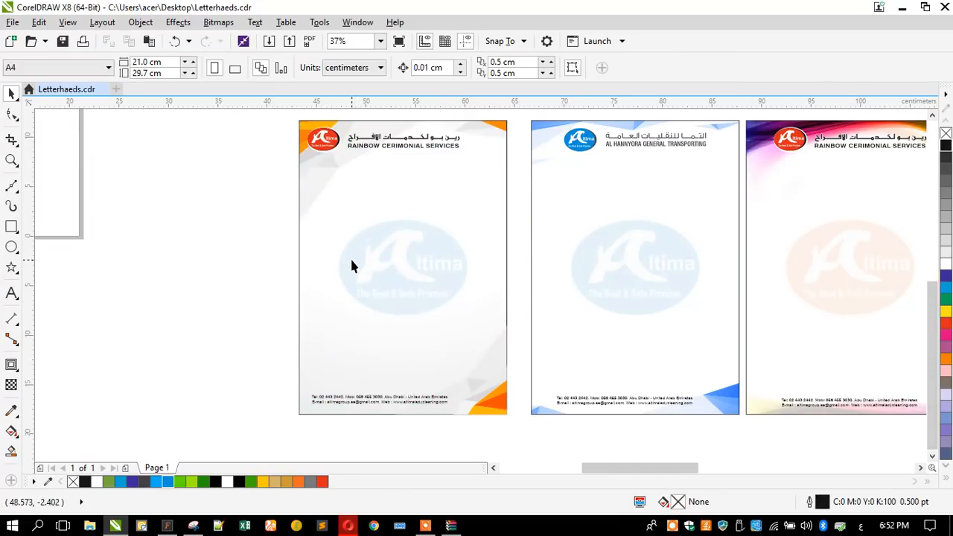
Step: Send the copied watermark's lens ellipse to the back and recolor the logo's blue oval to orange #ED6C28
left_click(337, 260)
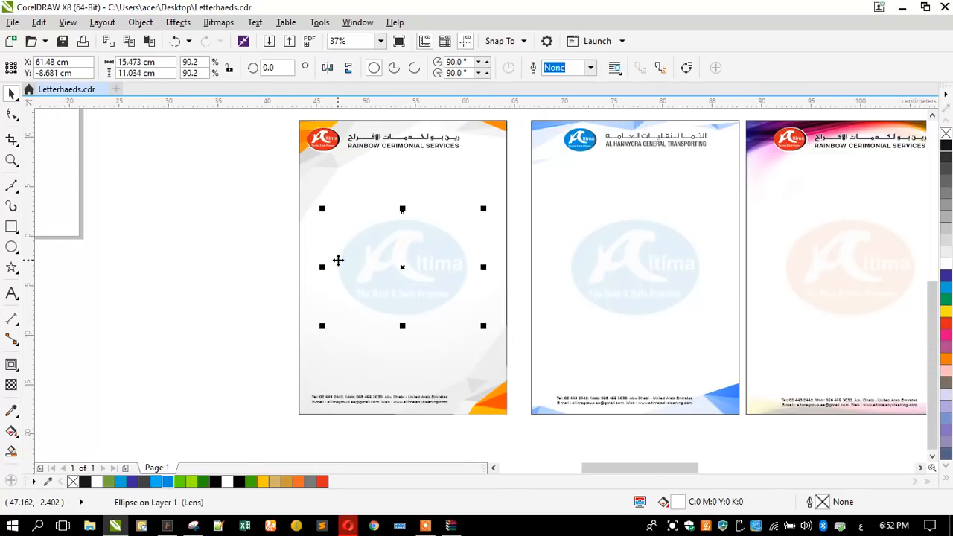
key("shift+Page_Down")
left_click(217, 263)
left_click(342, 259, "ctrl")
key("F10")
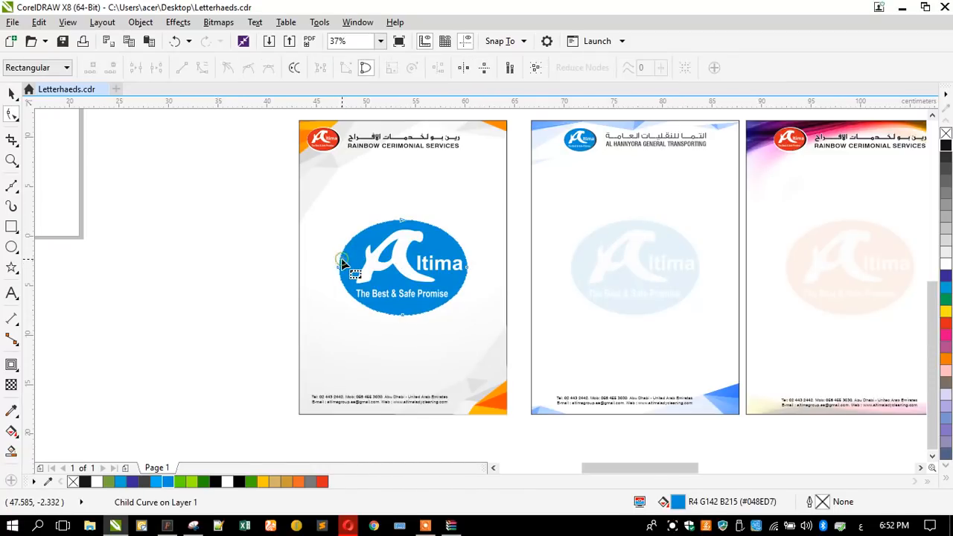
left_click(298, 482)
left_click(11, 93)
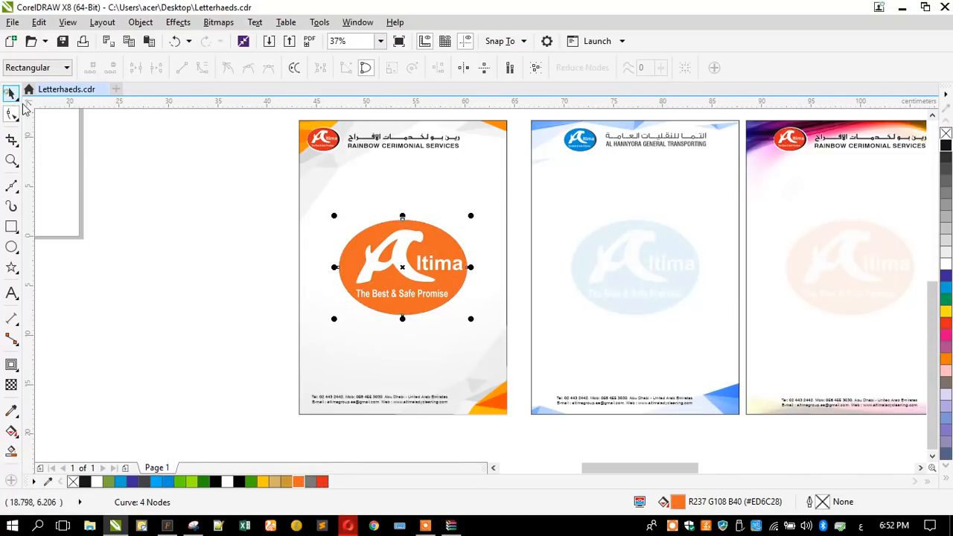
Step: Place the orange logo behind its lens ellipse and group both as the watermark
left_click(378, 251)
key("shift+Page_Down")
left_click(219, 242)
left_click_drag(234, 198, 487, 343)
key("shift+Page_Up")
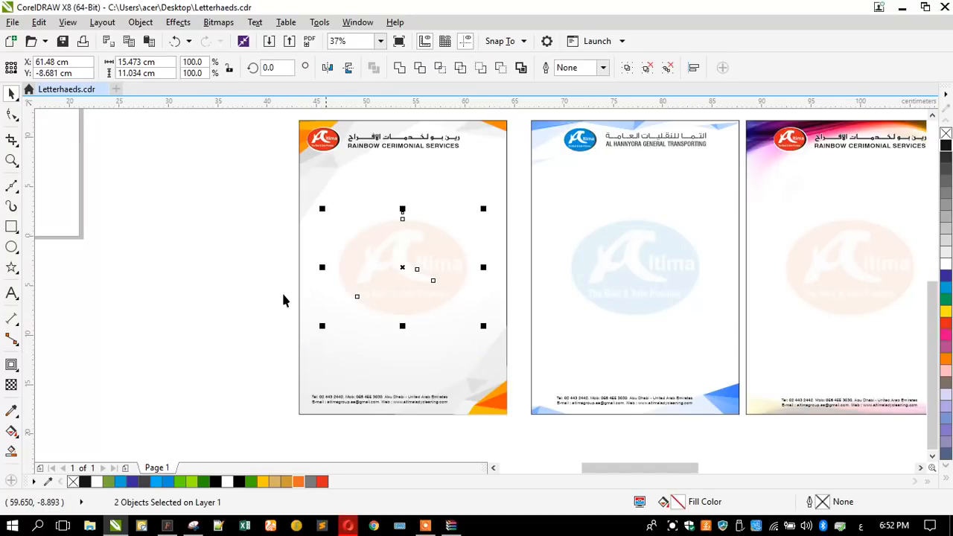
key("ctrl+g")
Step: PowerClip the grouped orange watermark inside the orange letterhead's page frame
right_click(353, 245)
left_click(387, 153)
left_click(301, 176)
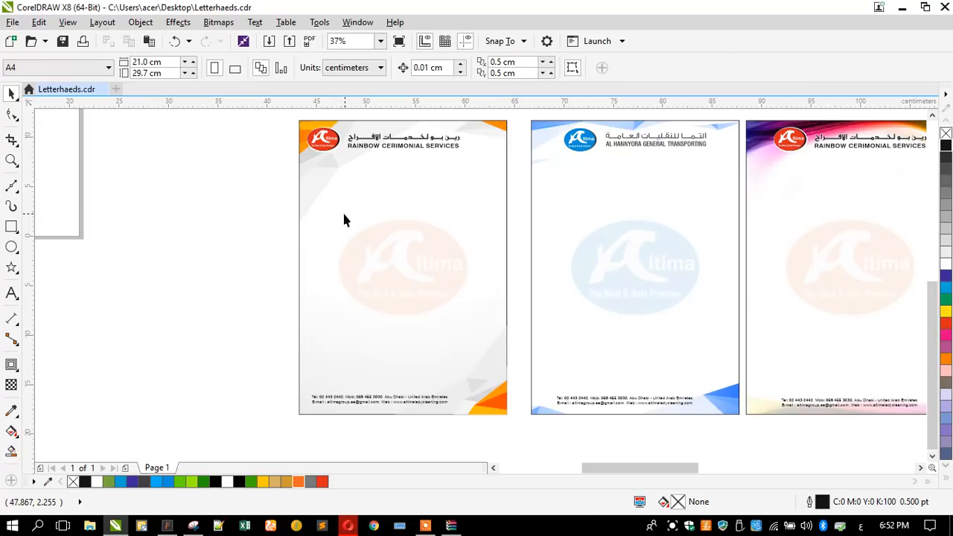
left_click(303, 211)
left_click(196, 240)
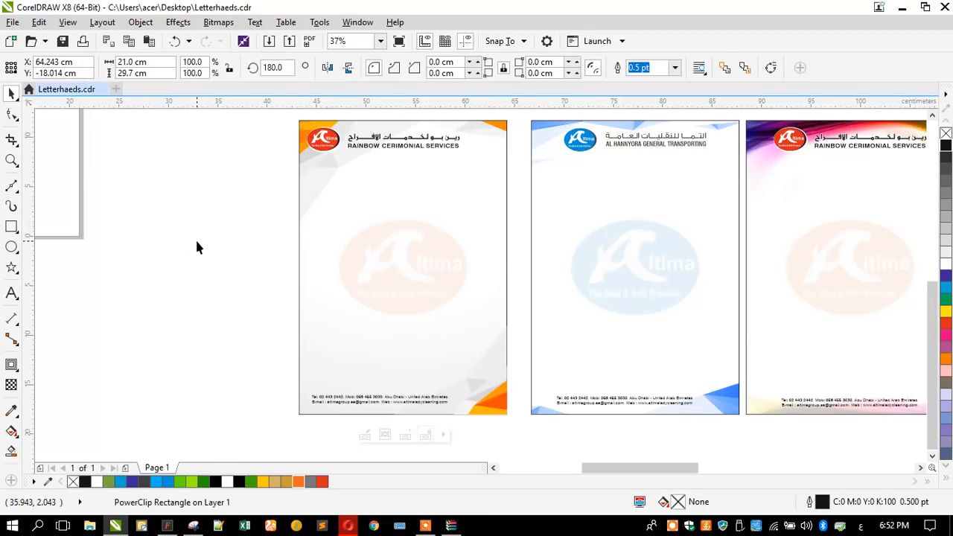
left_click(303, 313)
left_click_drag(311, 314, 186, 322)
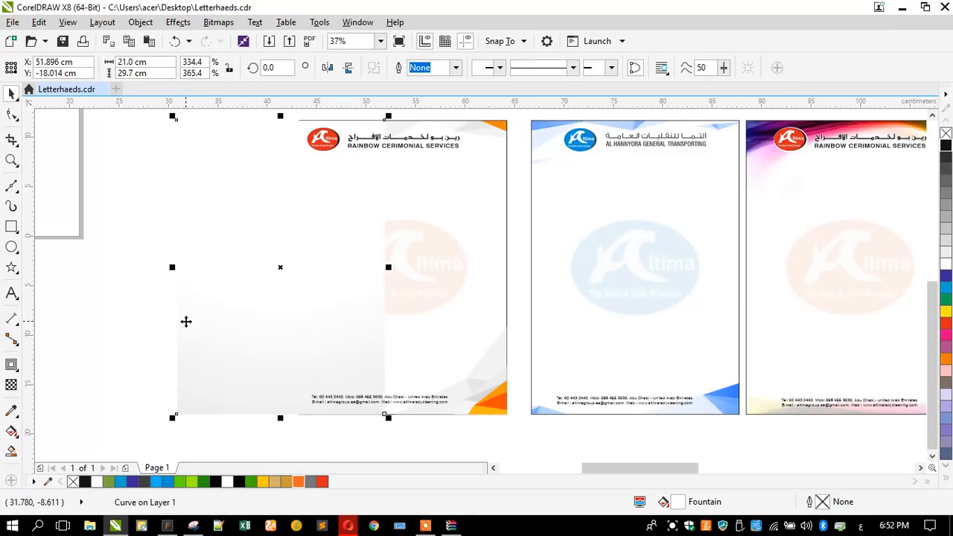
key("ctrl+z")
right_click(387, 280)
left_click(425, 138)
left_click(305, 224)
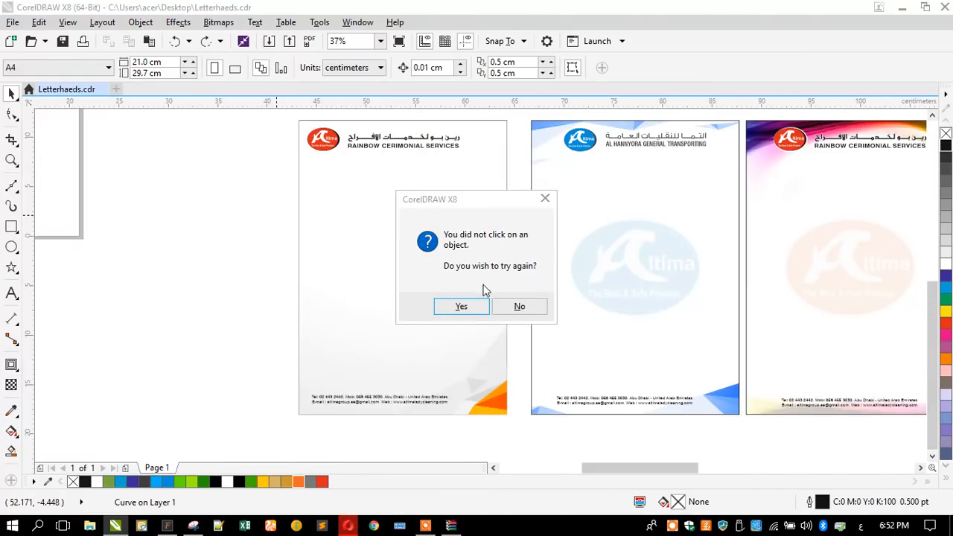
left_click(520, 306)
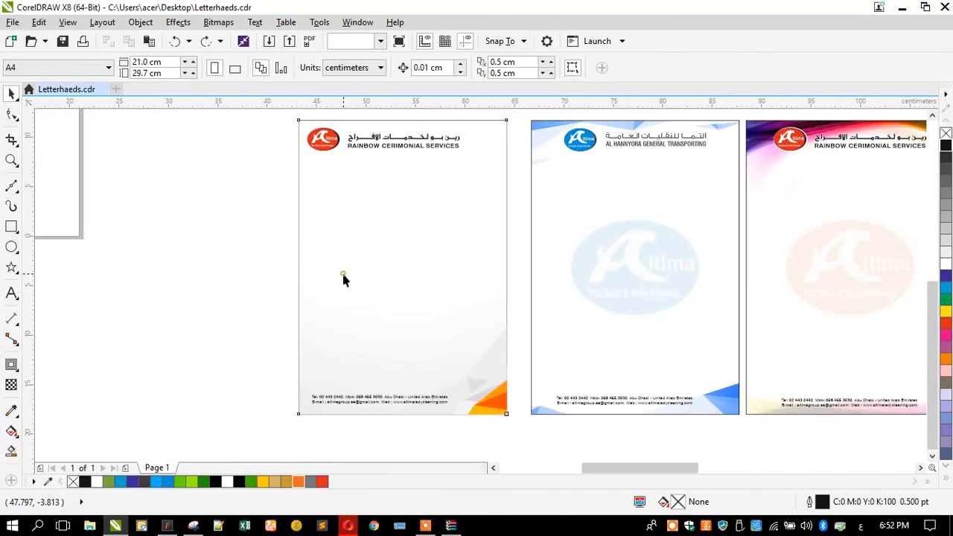
Step: PowerClip the gradient background inside the page frame and realign it with the frame's edges
left_click(343, 279)
right_click(360, 250)
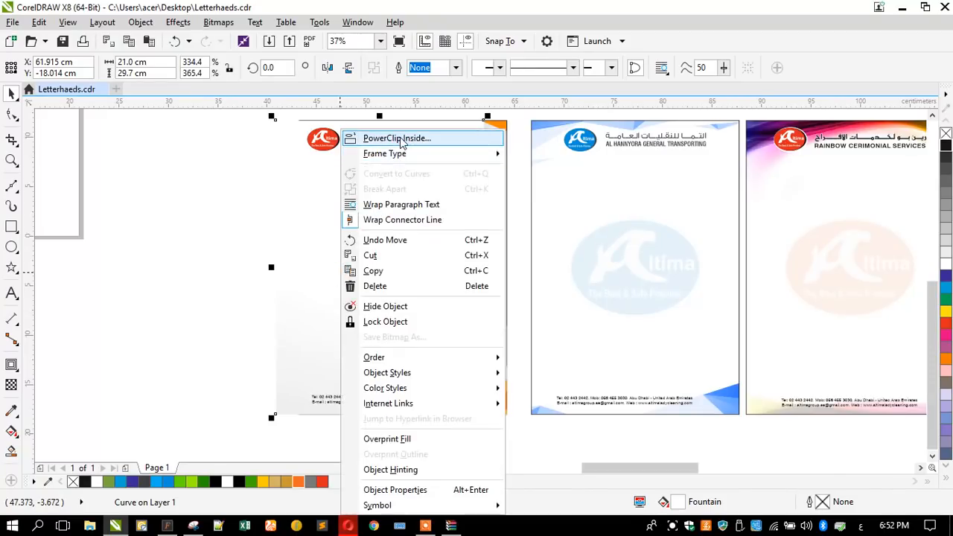
left_click(394, 136)
left_click(502, 237)
double_click(343, 279)
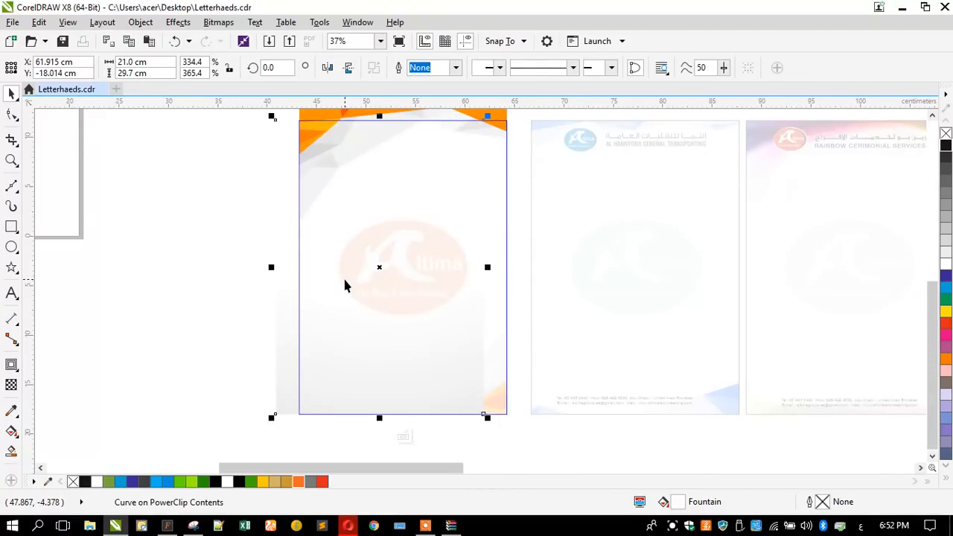
left_click_drag(326, 315, 353, 314)
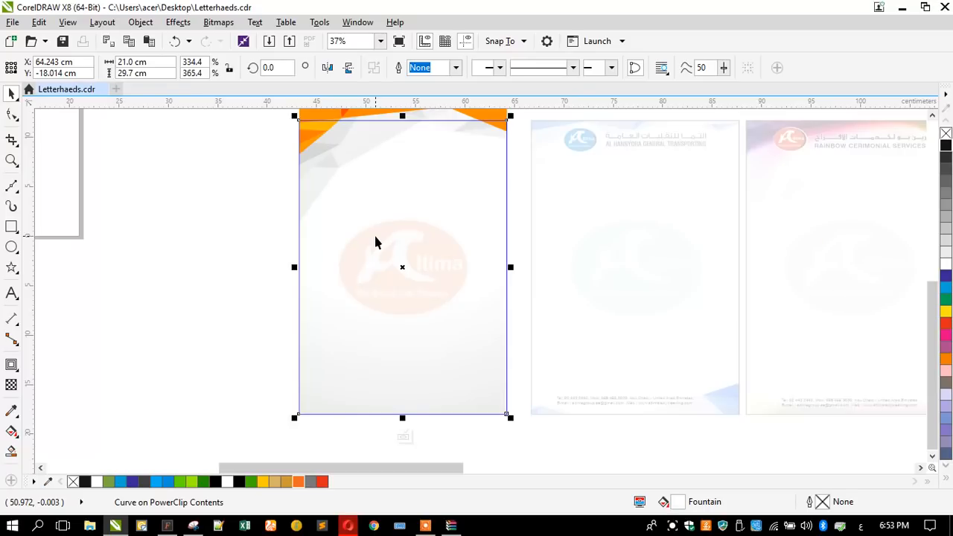
Step: Apply a linear transparency fading the gradient background out upward from the bottom edge, and finish editing the PowerClip contents
left_click(11, 385)
left_click_drag(429, 390, 420, 313)
left_click_drag(421, 396, 414, 420)
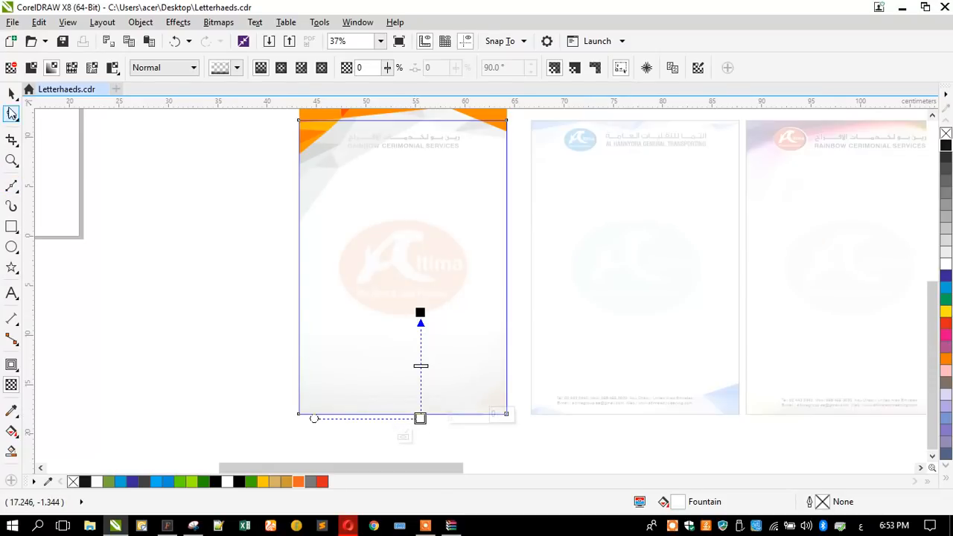
left_click(11, 93)
left_click(185, 240, "ctrl")
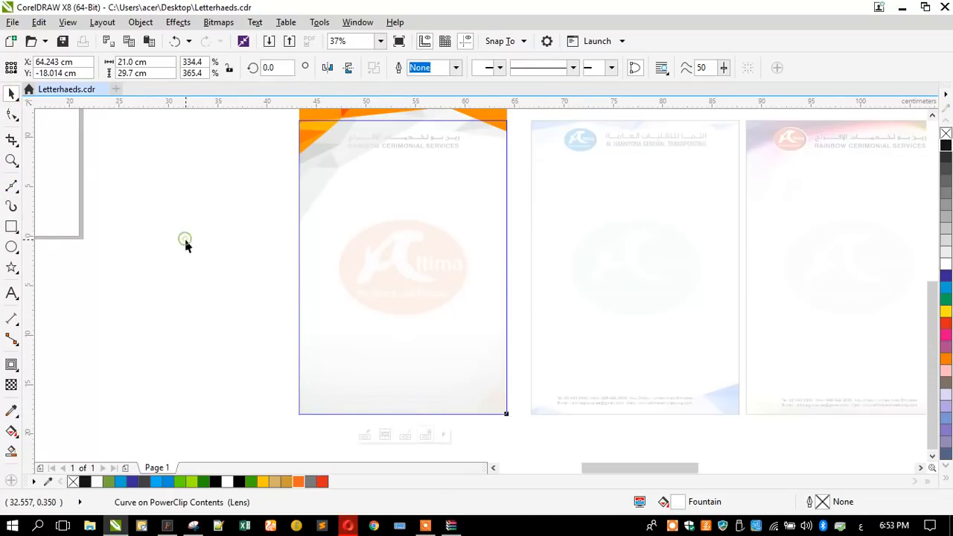
left_click(185, 240)
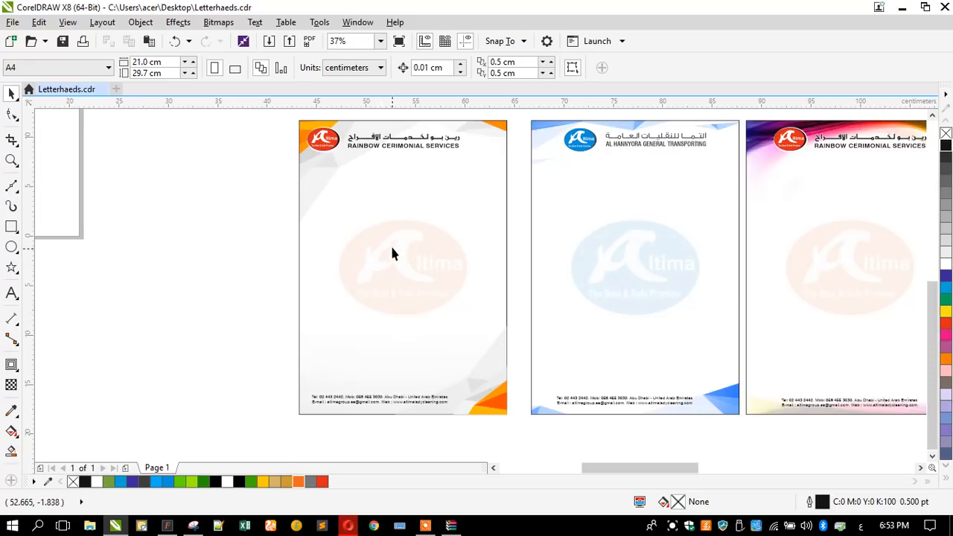
Step: Copy the Arabic line جولدن التما لتعهدات الحفلات from the company name list and delete it there
scroll(362, 164, "down", 1)
scroll(368, 169, "up", 2)
scroll(383, 224, "down", 2)
scroll(491, 221, "down", 1)
scroll(446, 253, "up", 2)
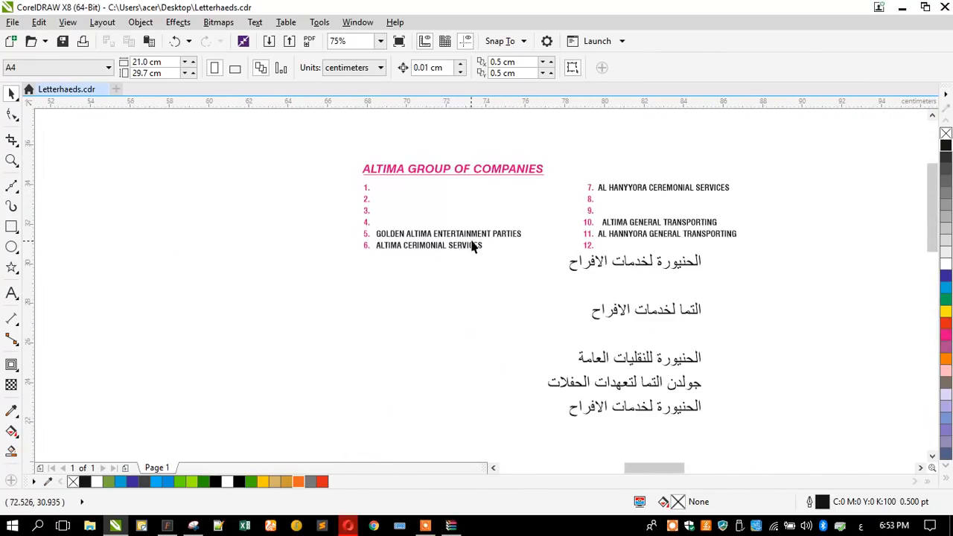
double_click(611, 388)
left_click_drag(551, 384, 703, 382)
key("ctrl+c")
key("BackSpace")
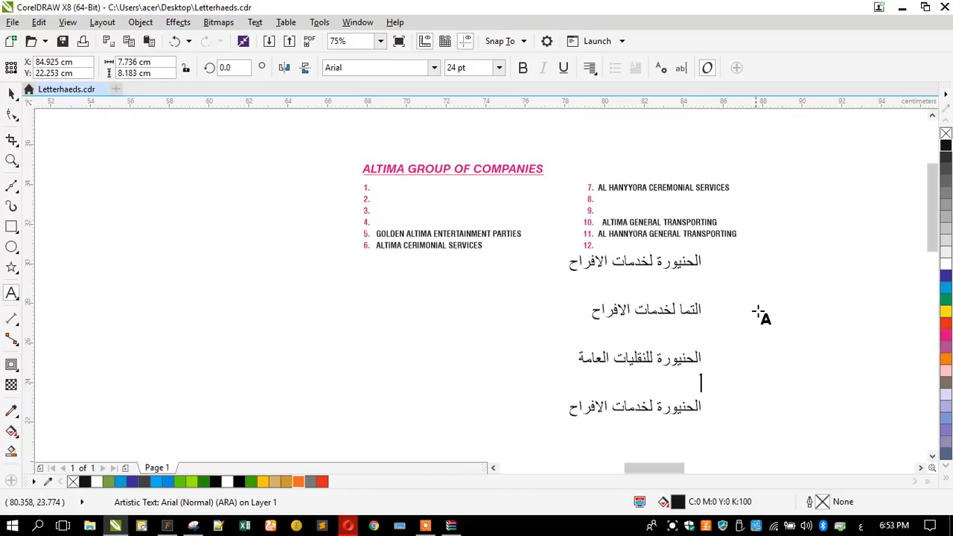
Step: Paste the copied Arabic company name as separate text just above the orange letterhead
scroll(776, 247, "down", 2)
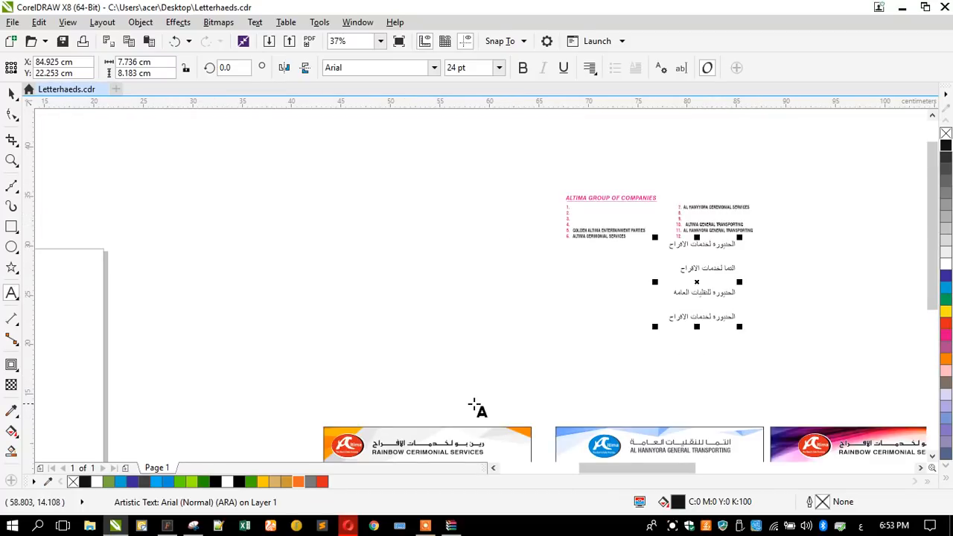
left_click(362, 410)
key("ctrl+v")
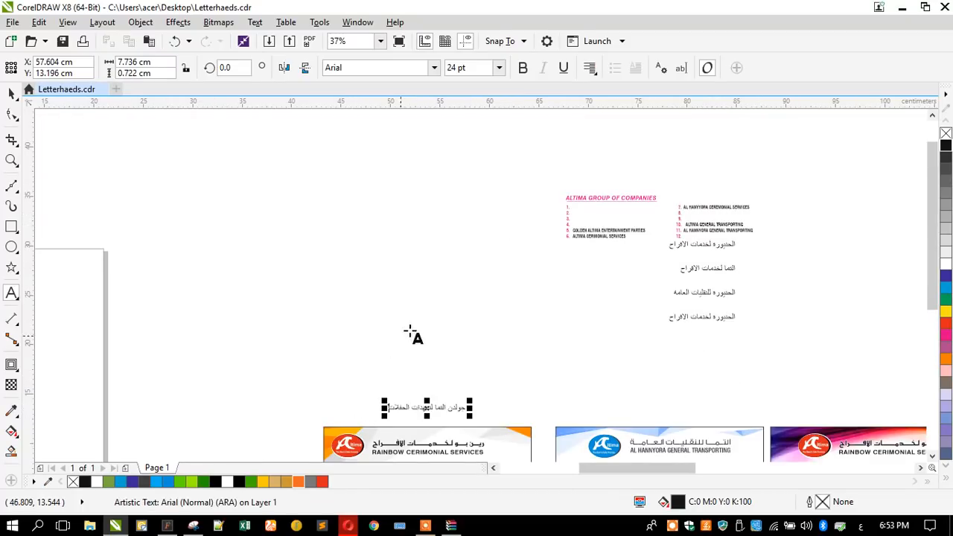
Step: Replace the Arabic heading text on the orange letterhead with جولدن التما لتعهدات الحفلات
scroll(444, 323, "down", 2)
scroll(414, 419, "up", 4)
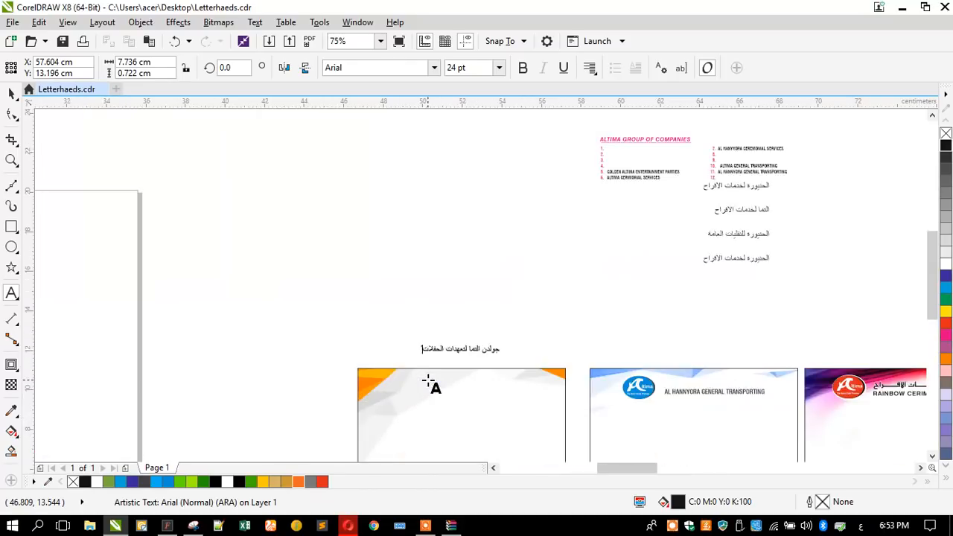
scroll(431, 385, "up", 2)
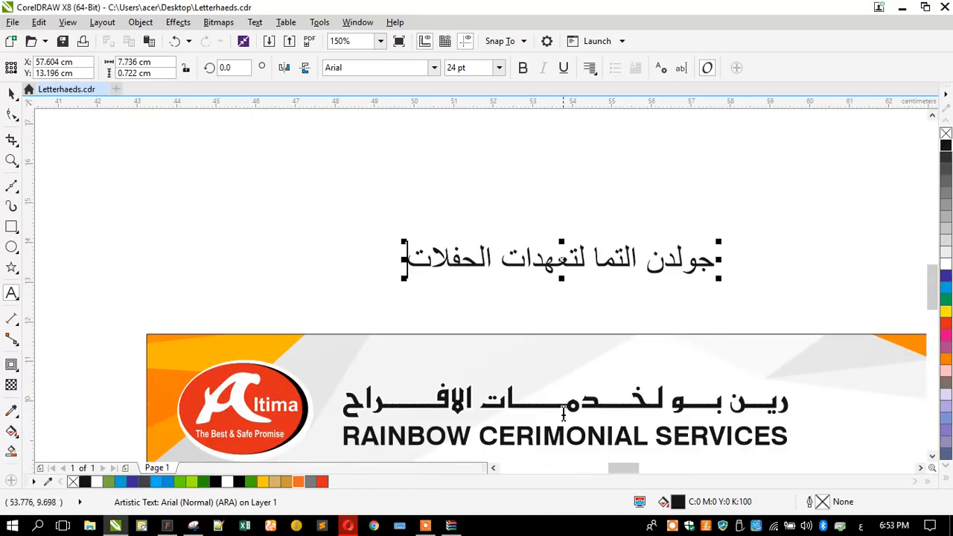
left_click(566, 408)
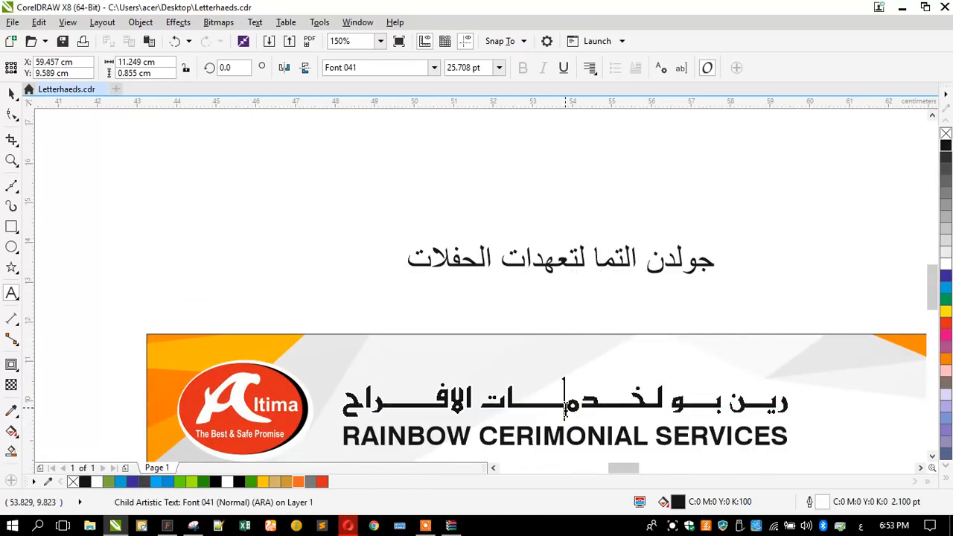
key("ctrl+a")
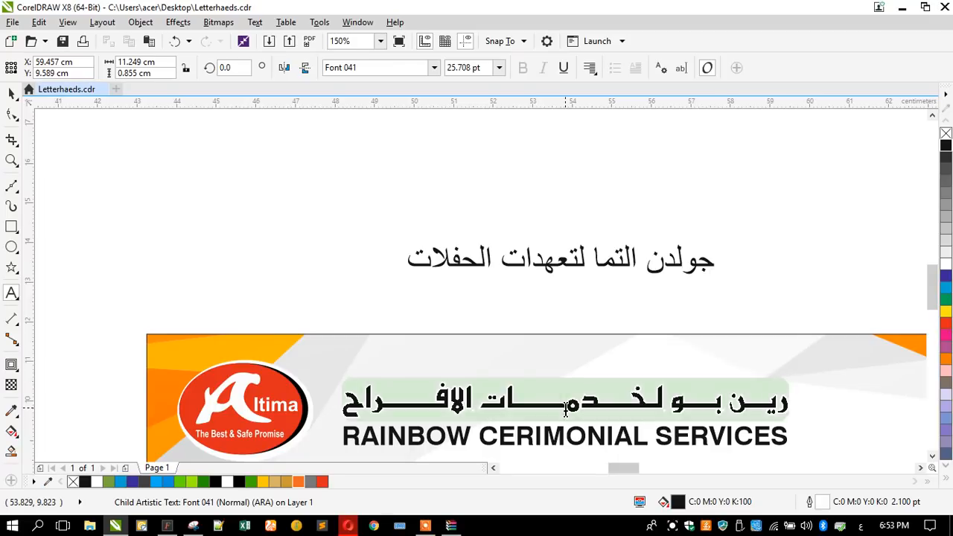
type("ج")
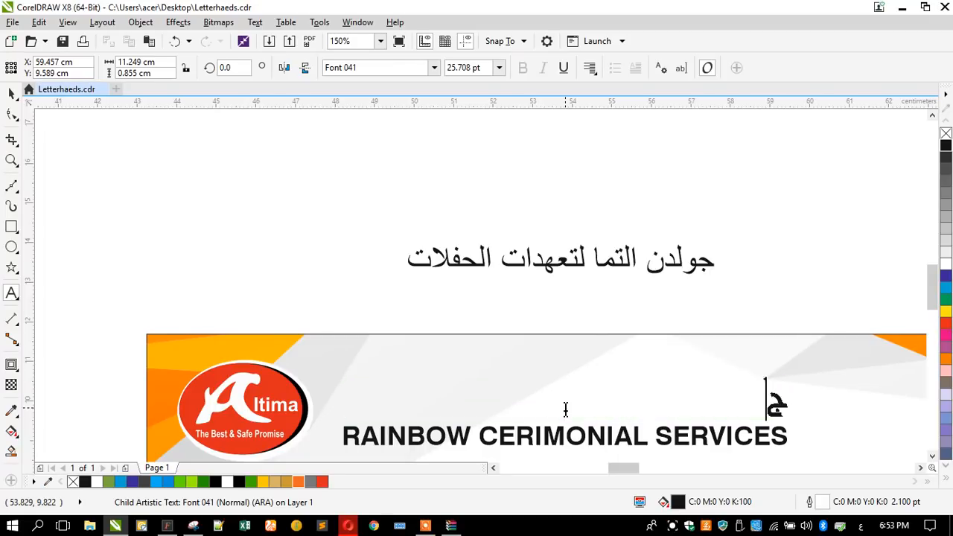
type("ولدن التما")
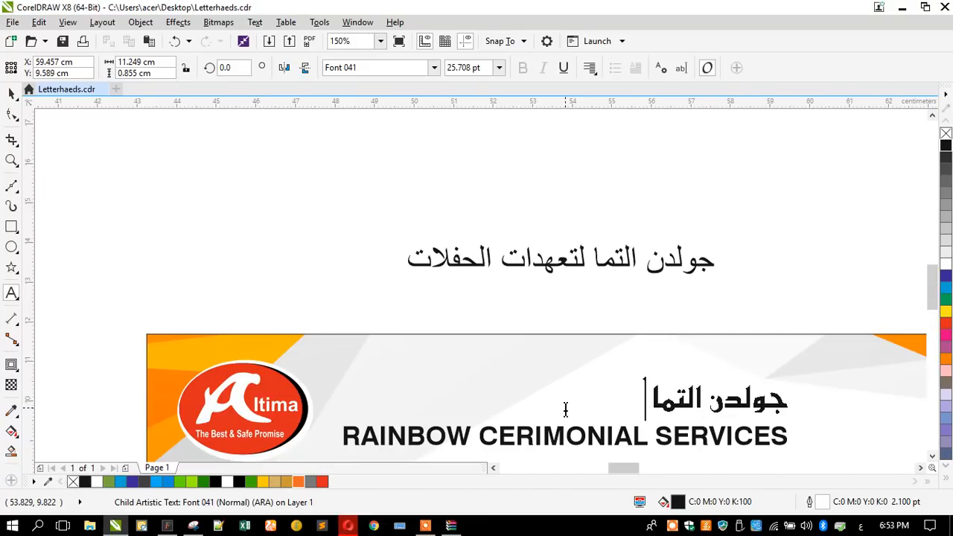
type(" لتع")
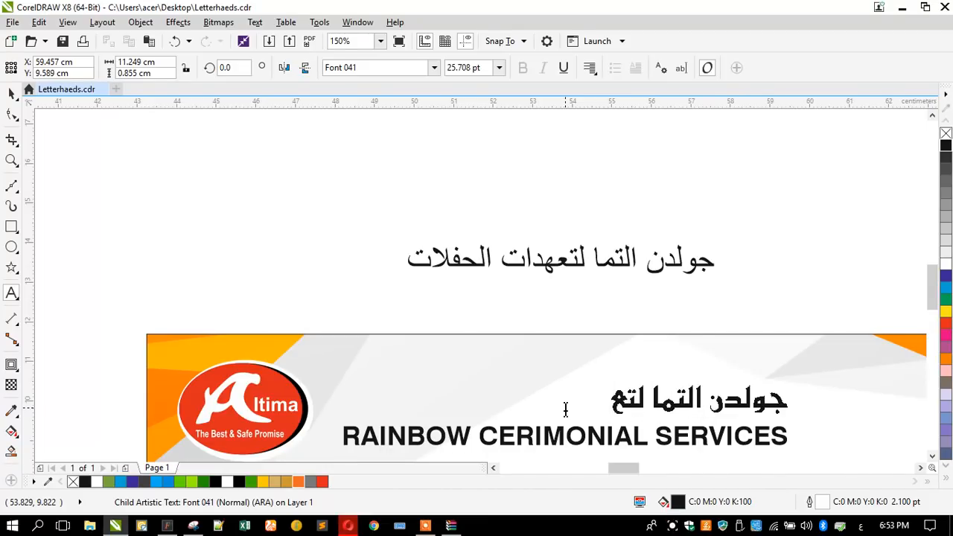
type("هدات الحفلات")
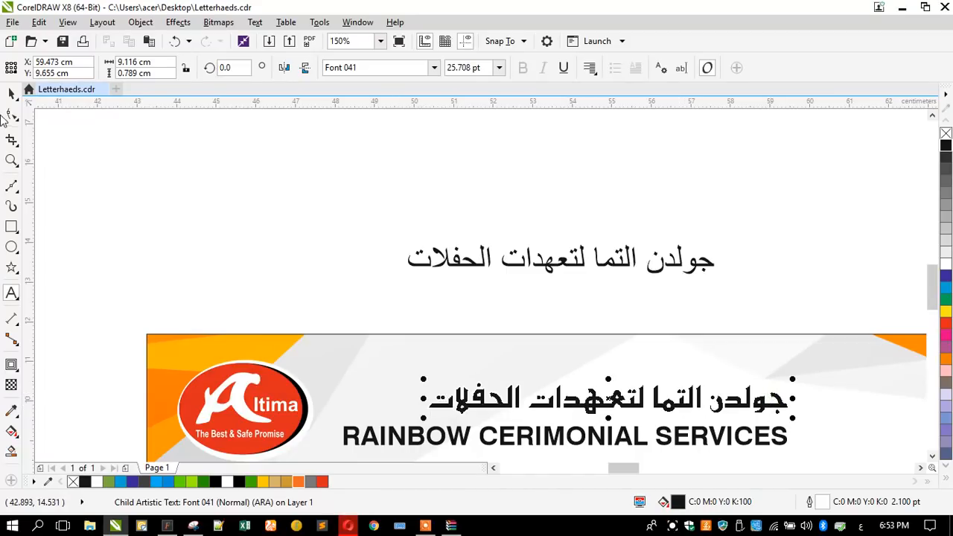
Step: Lengthen the Arabic heading with kashida strokes in جولدن and التما until it spans the width of the English line
type("ـــ")
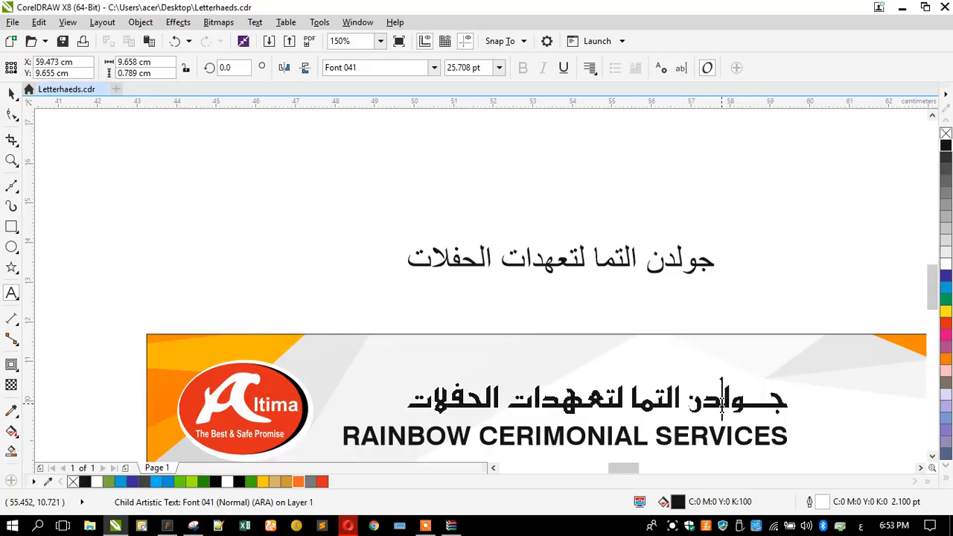
left_click(721, 406)
type("ـــ")
left_click(636, 405)
type("ــ")
left_click(605, 402)
type("ـــ")
left_click(461, 406)
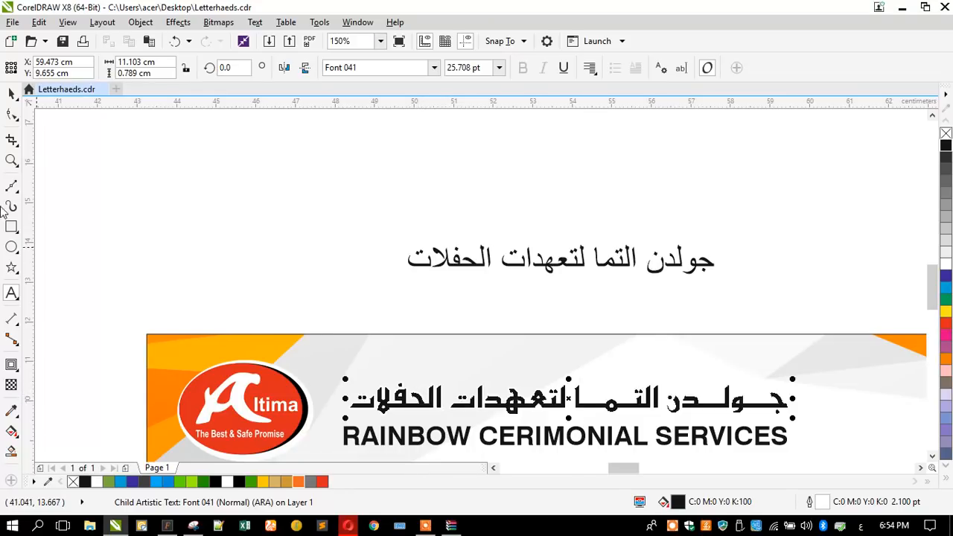
left_click(11, 94)
Step: Move the GOLDEN ALTIMA ENTERTAINMENT PARTIES text from the company list to just below the orange letterhead's English heading
scroll(155, 183, "down", 5)
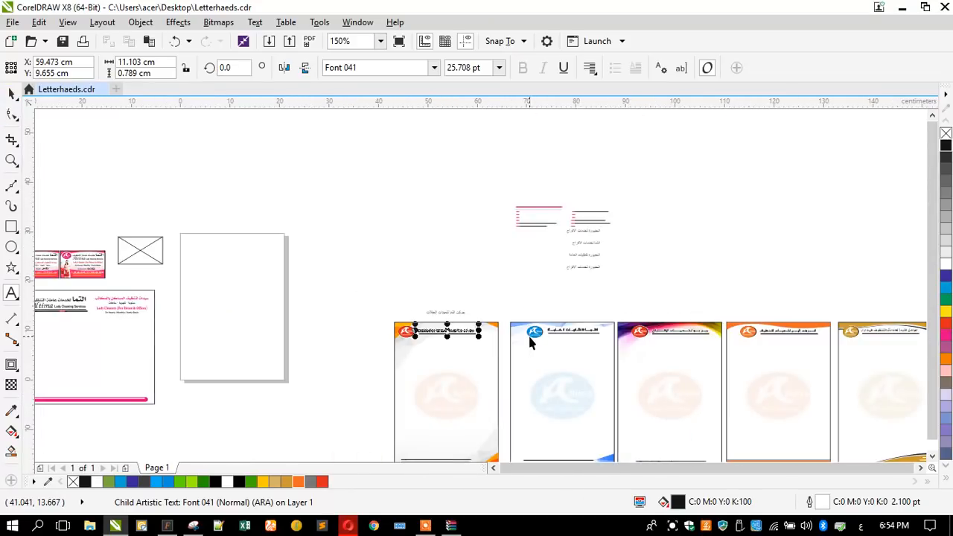
scroll(497, 251, "up", 5)
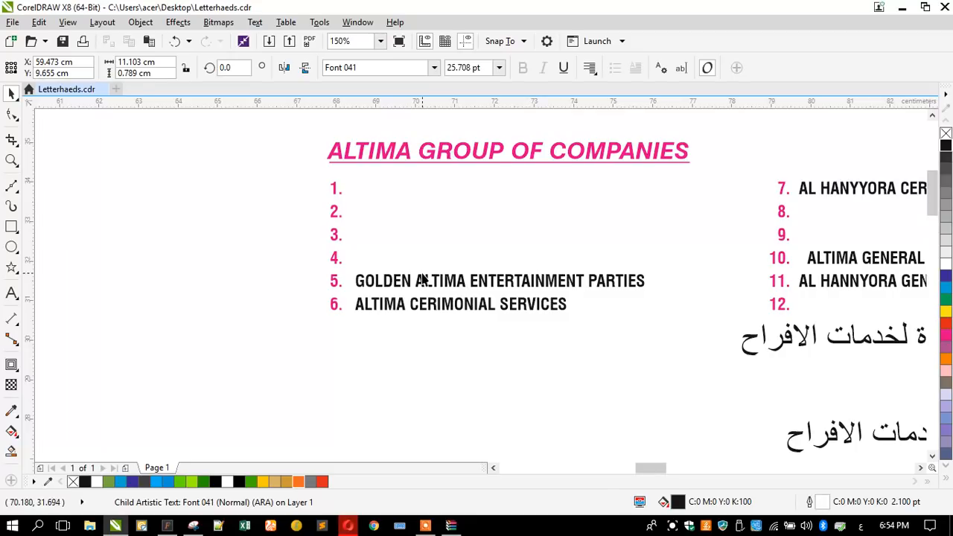
left_click(424, 287)
scroll(425, 287, "down", 3)
left_click_drag(423, 280, 277, 411)
scroll(498, 274, "down", 1)
scroll(370, 378, "up", 2)
left_click_drag(426, 208, 399, 413)
scroll(398, 405, "up", 2)
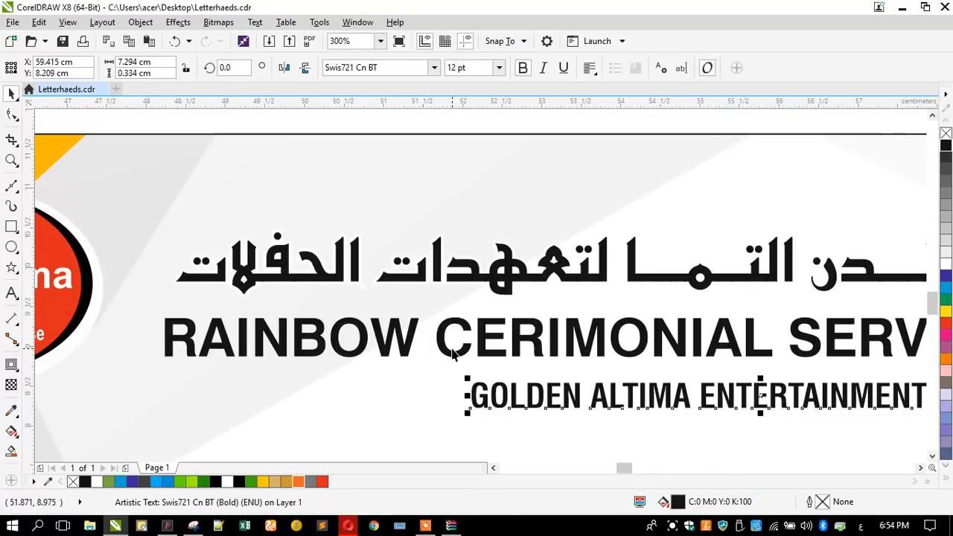
Step: Ungroup the orange letterhead's header group of logo, Arabic heading and English heading, and clear the selection
left_click(443, 360)
left_click(450, 355)
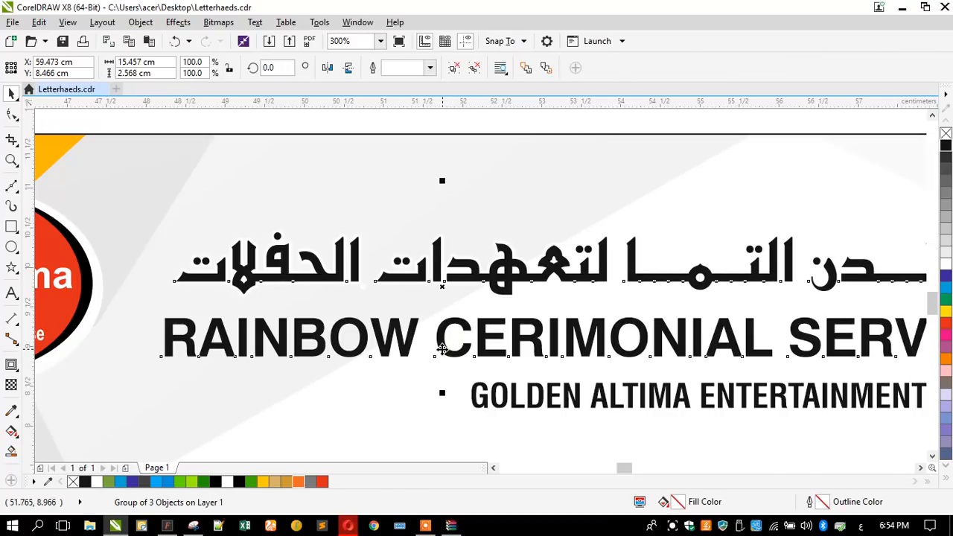
scroll(430, 328, "down", 1)
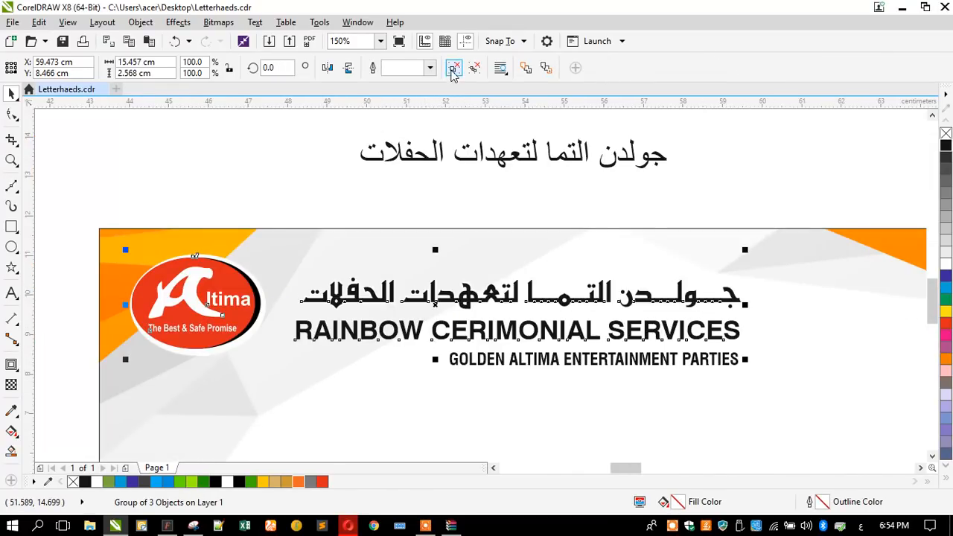
left_click(240, 176)
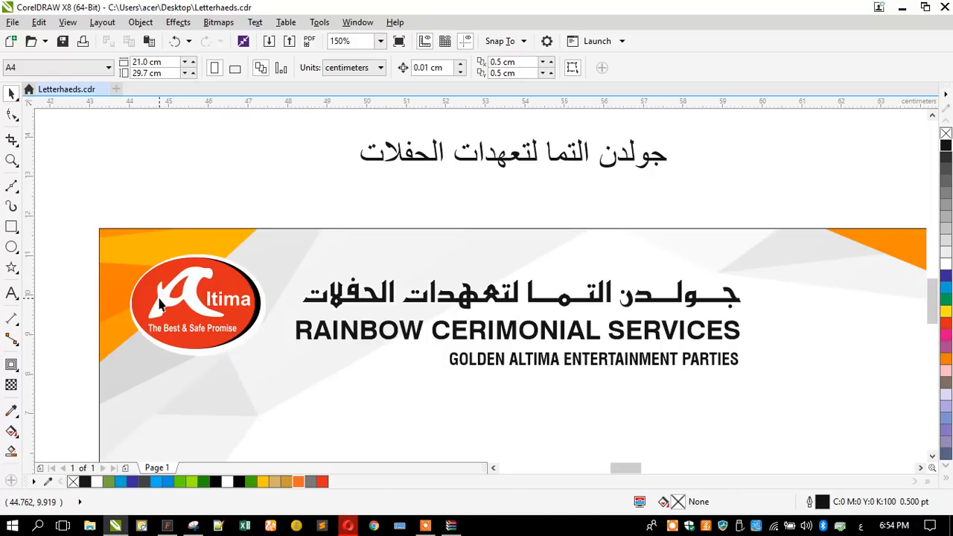
Step: Sample the orange of the corner polygon and fill the header logo's red oval with it
left_click(11, 411)
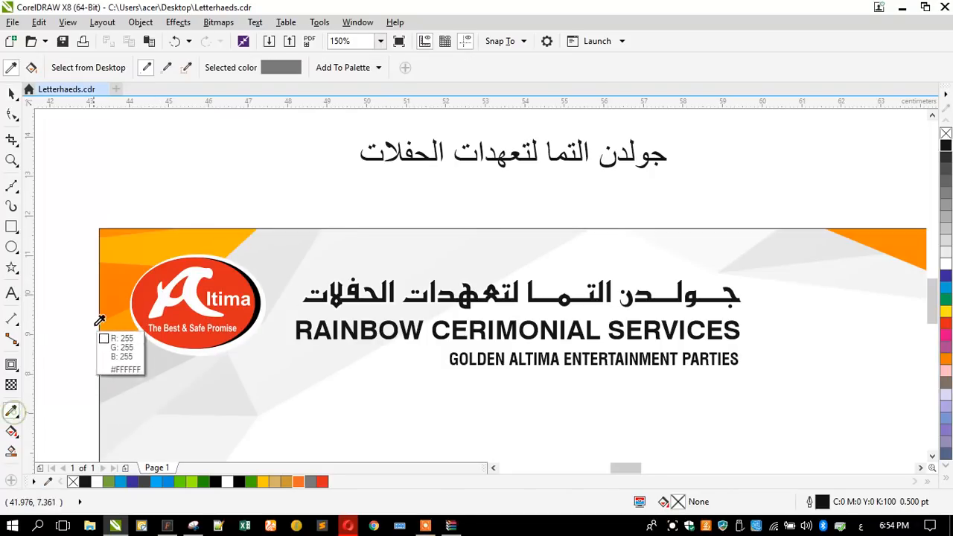
left_click(119, 313)
left_click(144, 297)
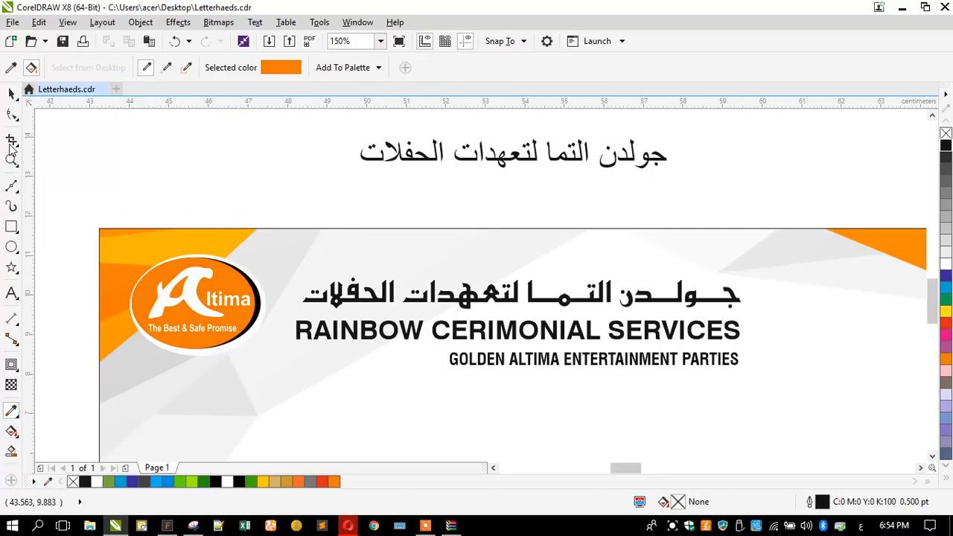
key("space")
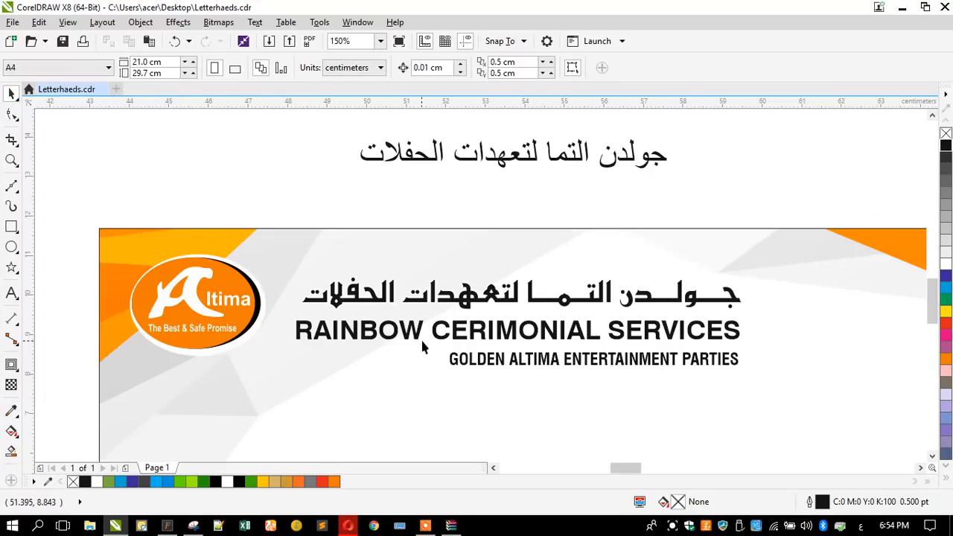
Step: Enlarge GOLDEN ALTIMA ENTERTAINMENT PARTIES to about 18 pt and put it in place of the deleted RAINBOW CERIMONIAL SERVICES line
left_click(456, 361)
left_click_drag(448, 348, 301, 302)
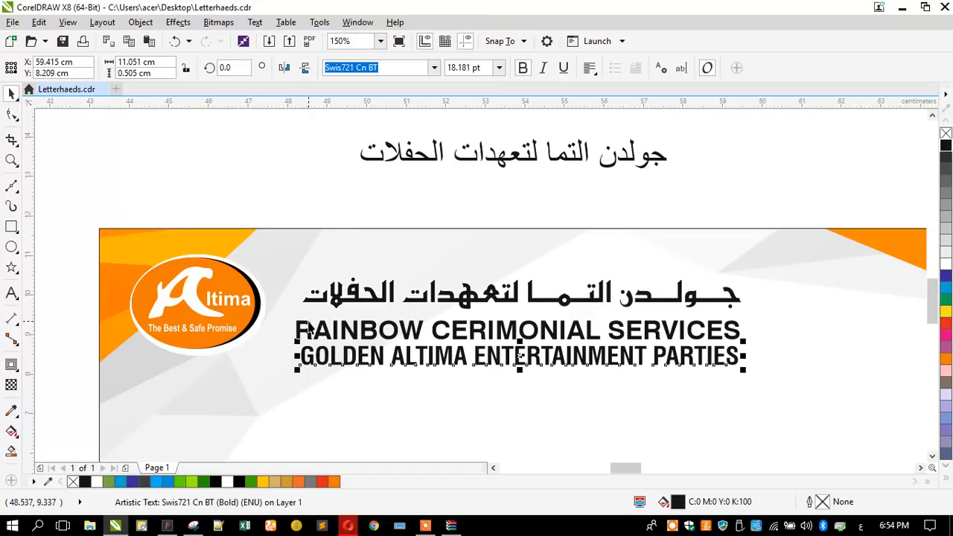
left_click(309, 322)
key("Delete")
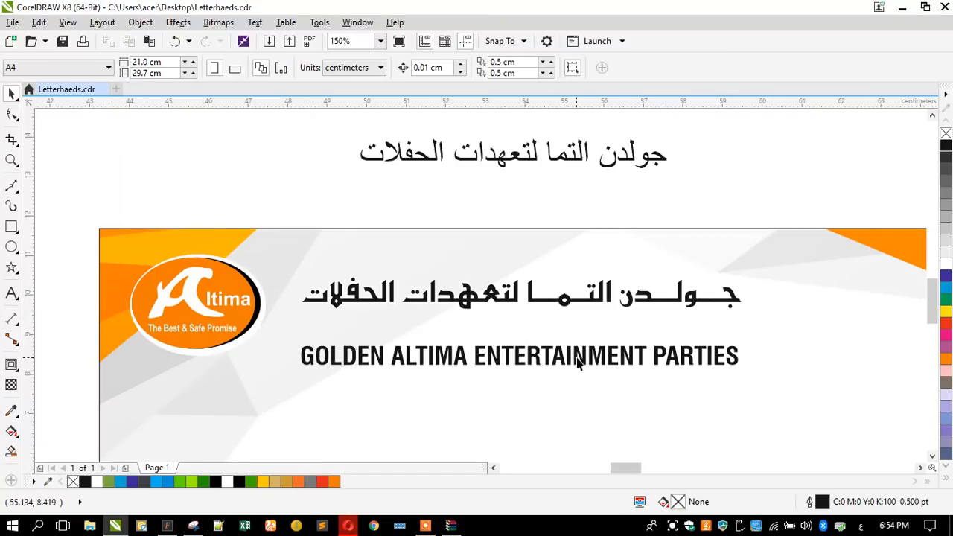
left_click_drag(578, 359, 578, 331)
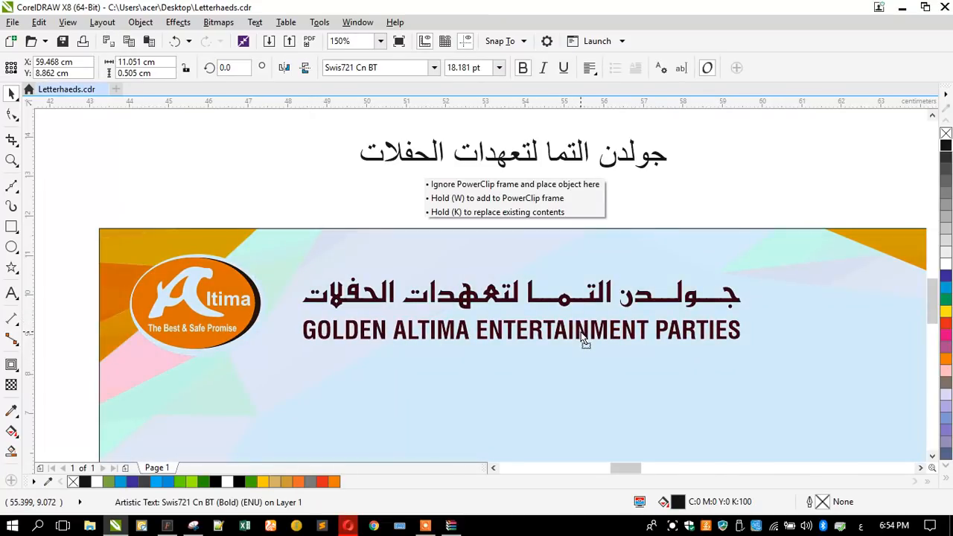
Step: Group the Arabic and English heading lines, center them vertically with the logo, and shift the header slightly sideways
left_click(384, 299, "shift")
key("ctrl+g")
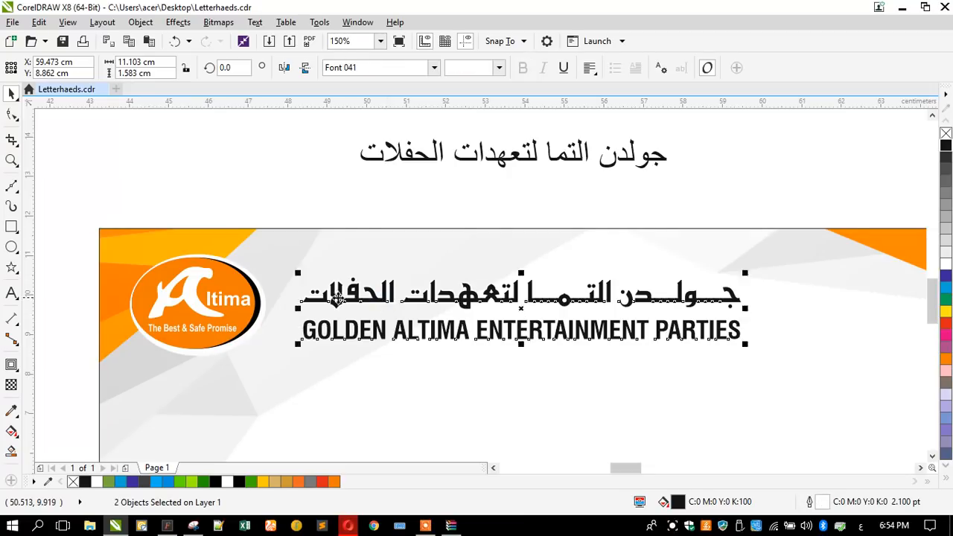
left_click(201, 316, "shift")
key("e")
left_click_drag(198, 202, 761, 350)
left_click_drag(386, 297, 393, 297)
left_click(415, 265)
Step: Delete the leftover Arabic company name above the orange letterhead
scroll(414, 265, "down", 4)
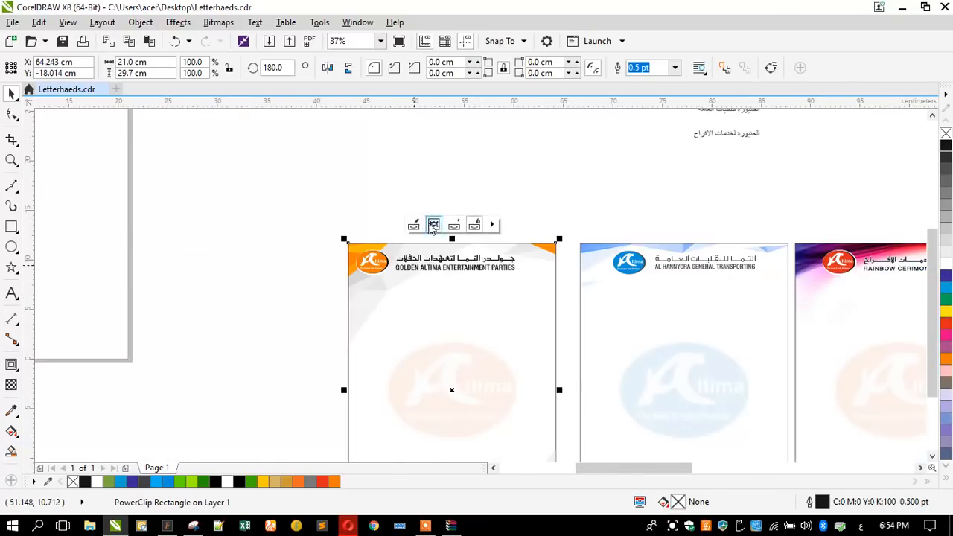
left_click_drag(379, 187, 520, 243)
key("Delete")
left_click(386, 385)
key("shift+F2")
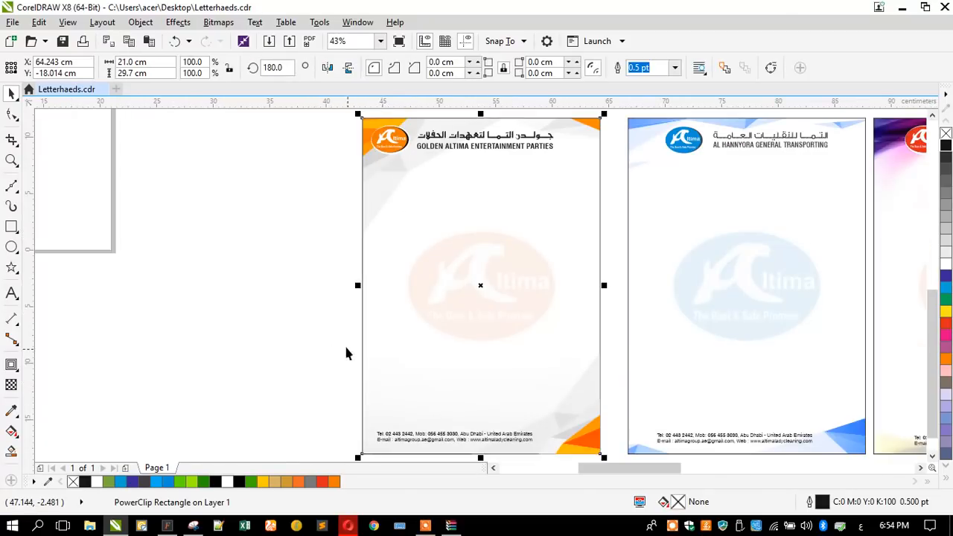
left_click(327, 330)
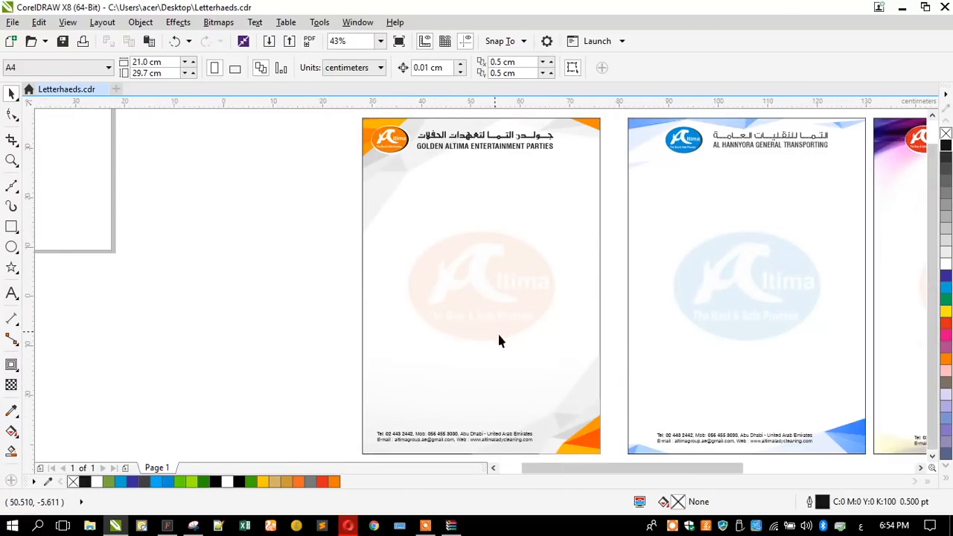
scroll(500, 333, "down", 3)
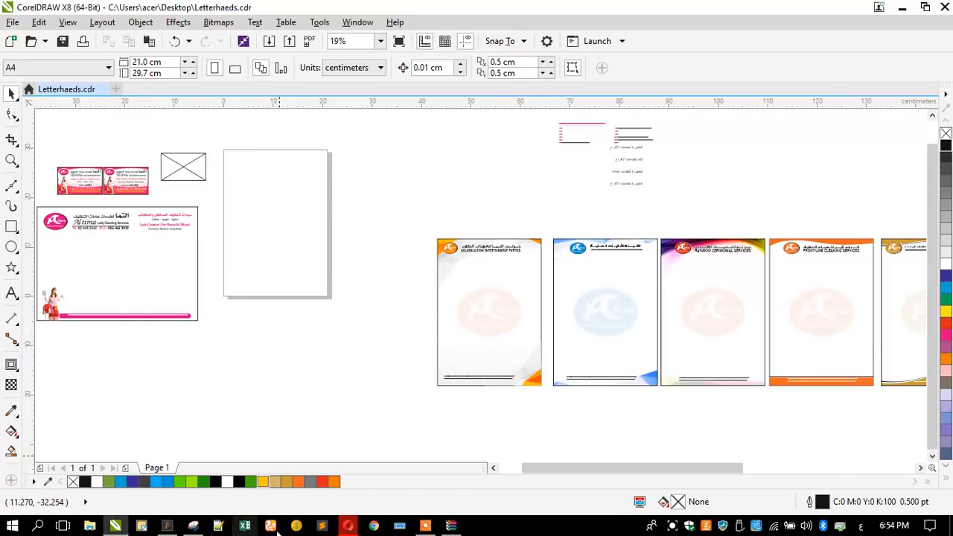
Step: Close the archive window, switch to Opera, and open the related Freepik vector Business letter with blue circles
left_click(450, 526)
left_click(896, 54)
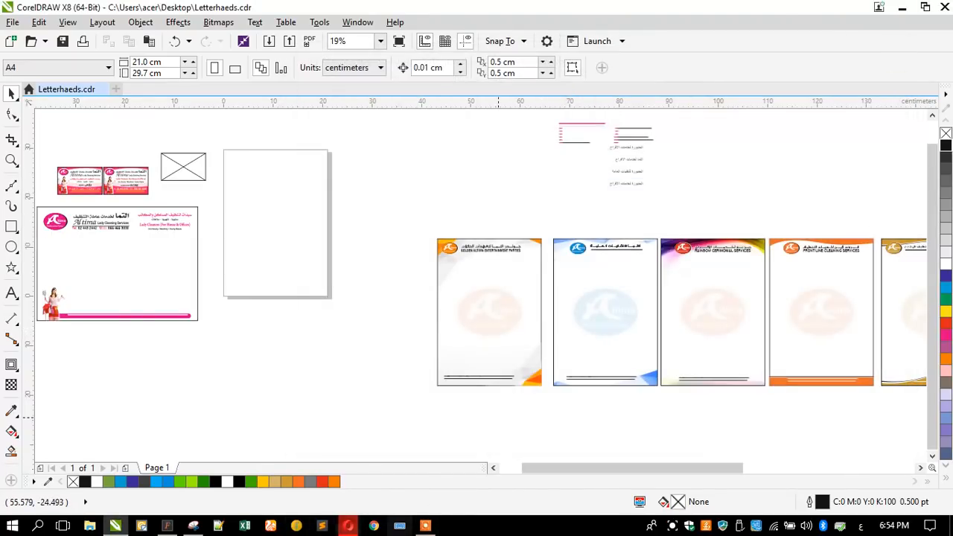
left_click(347, 525)
scroll(429, 270, "down", 15)
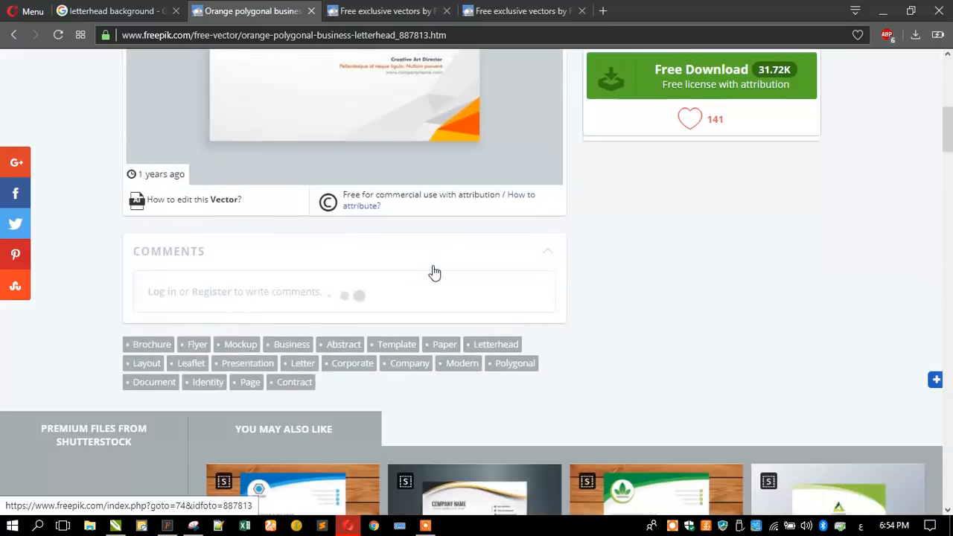
scroll(432, 265, "up", 1)
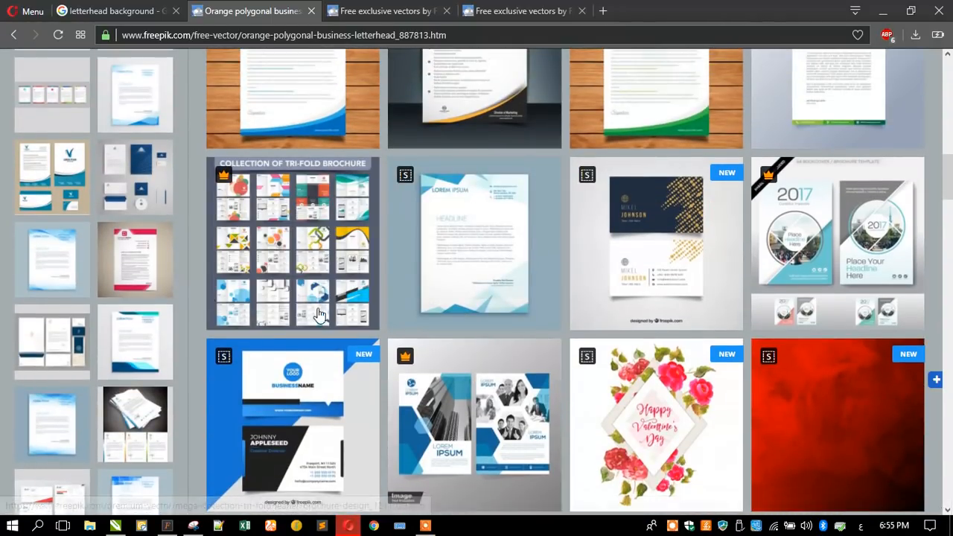
scroll(477, 261, "down", 3)
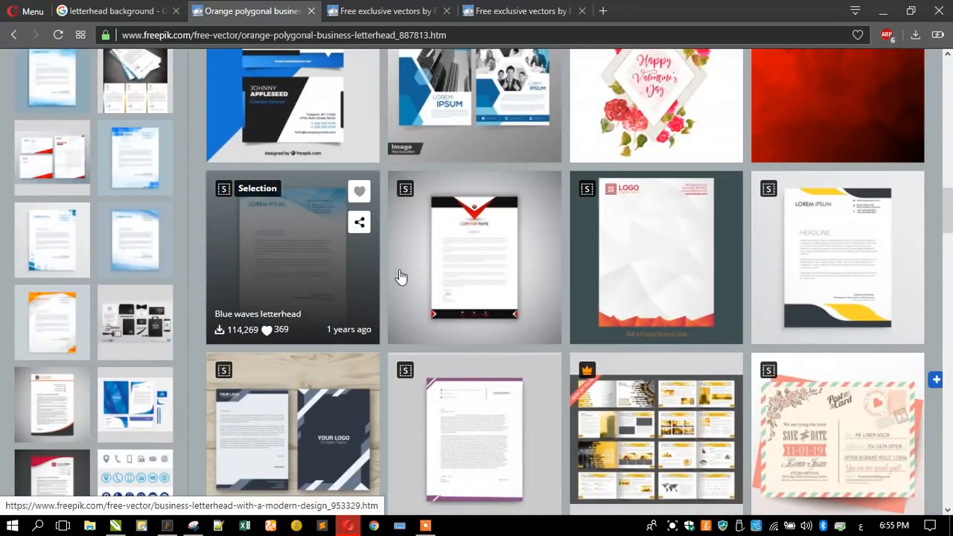
scroll(401, 272, "down", 3)
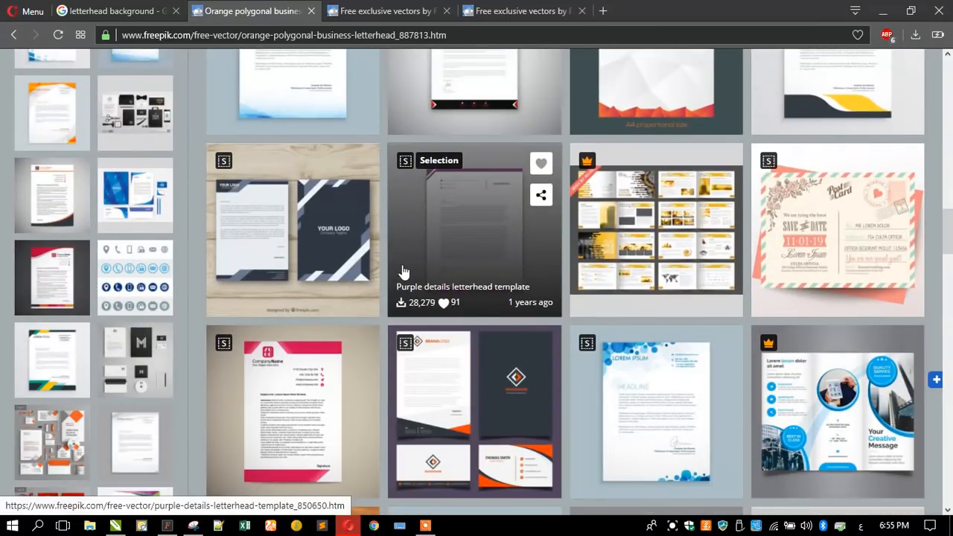
left_click(602, 382)
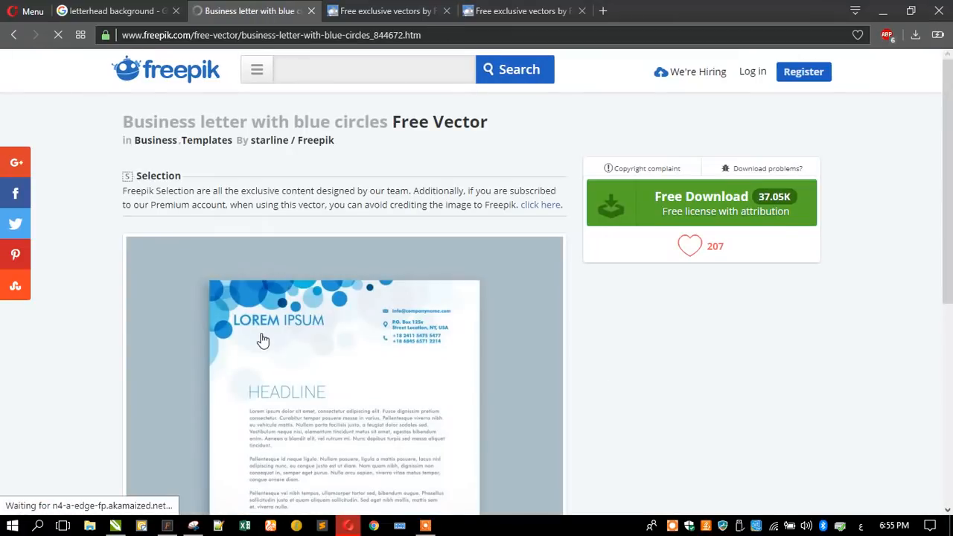
Step: Request the free, attribution-licensed download of the Business letter with blue circles vector and return to its Freepik page
left_click(736, 210)
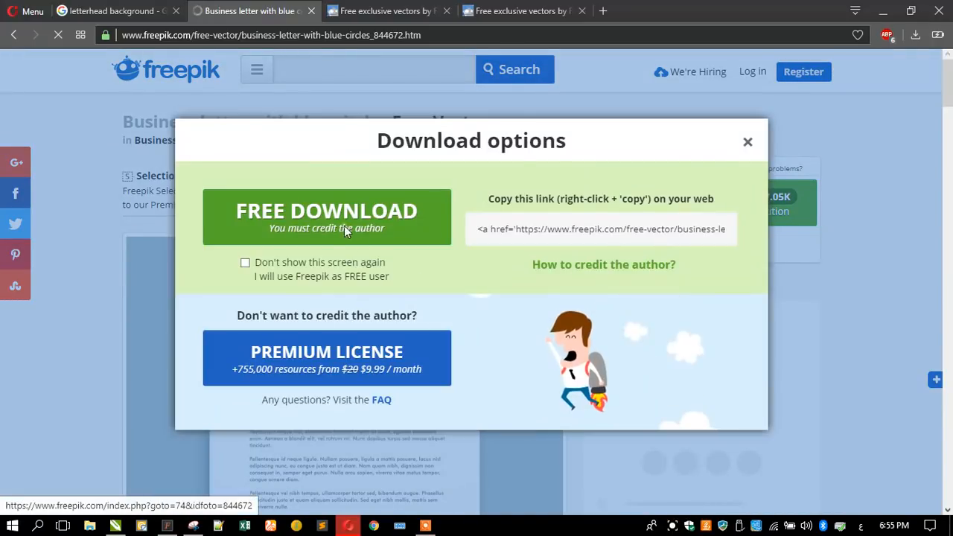
left_click(344, 226)
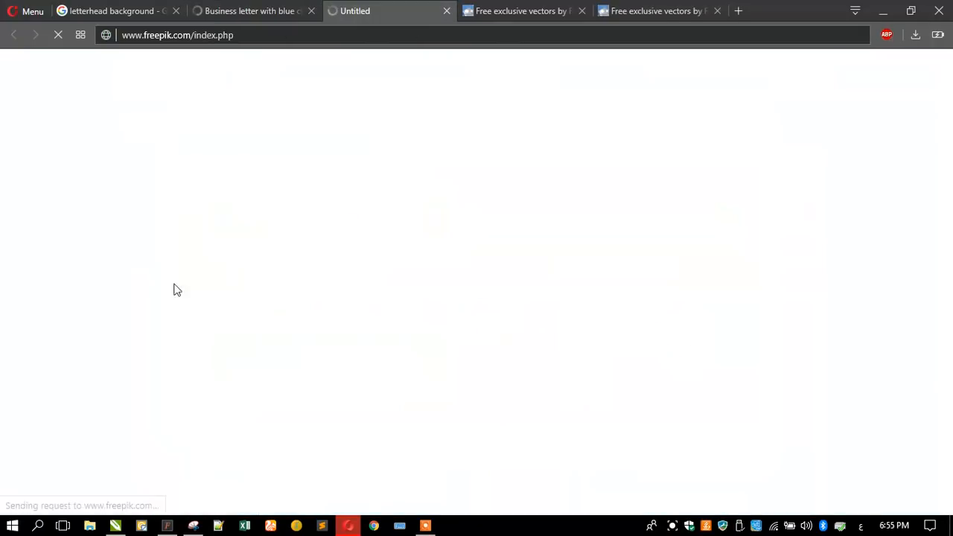
left_click(228, 12)
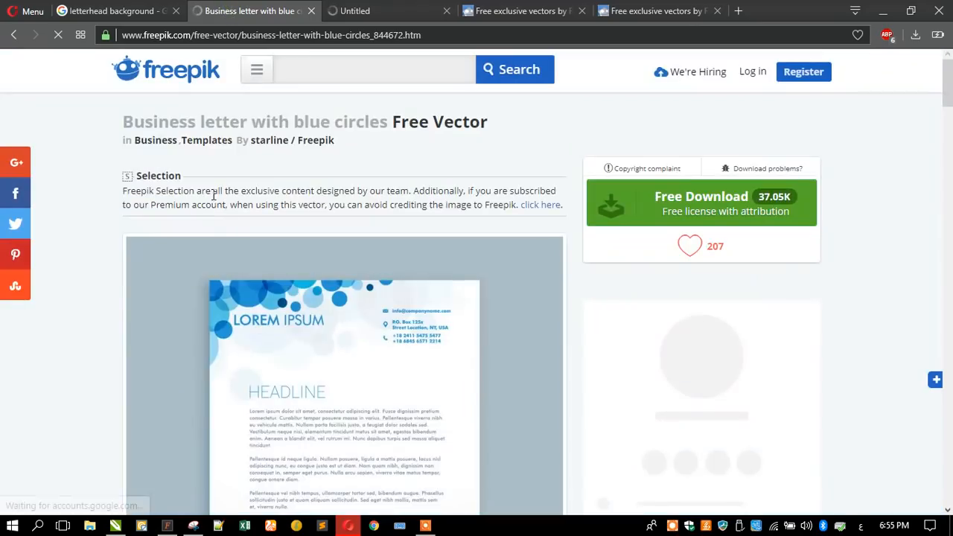
left_click(390, 9)
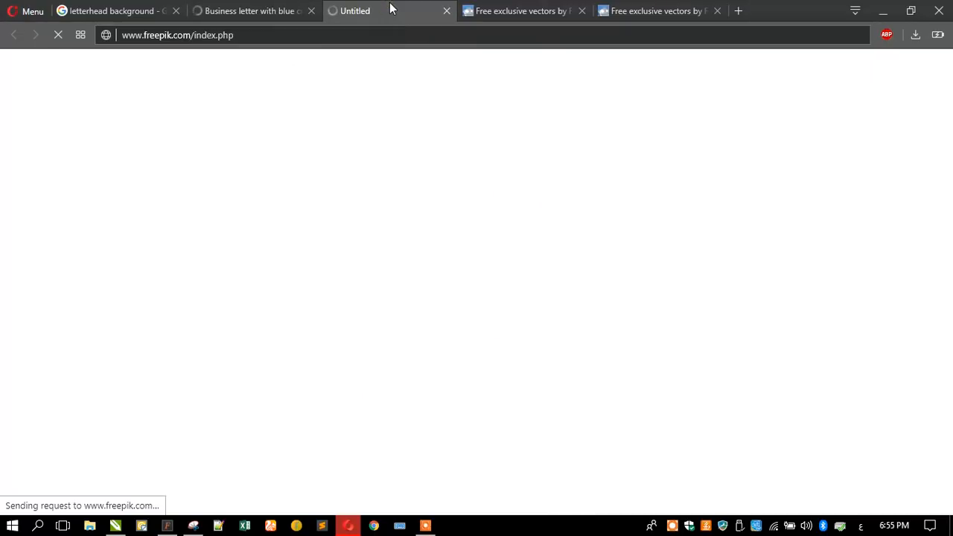
left_click(279, 10)
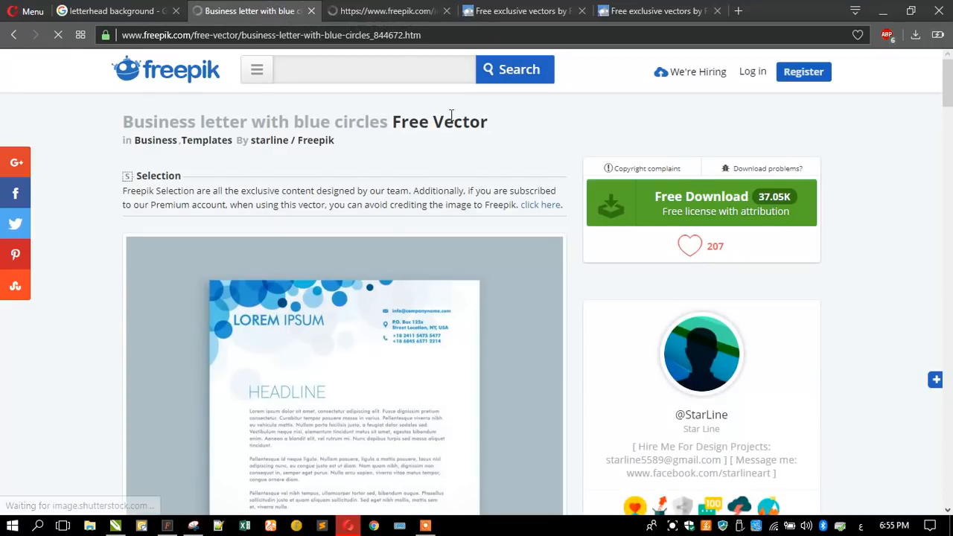
Step: Request the same free download a second time and bring up its download page to get Business-letter-with-blue-circles.zip
left_click(705, 197)
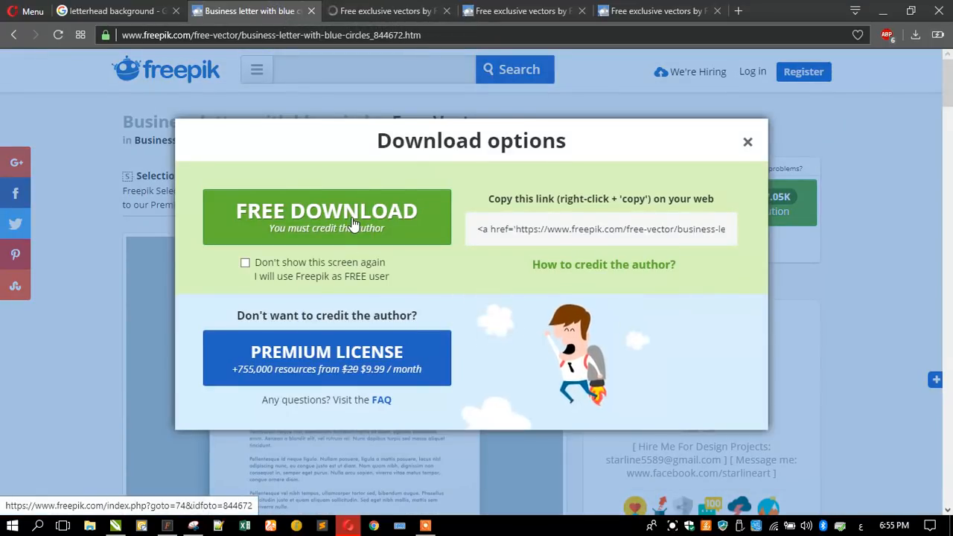
left_click(354, 224)
left_click(249, 14)
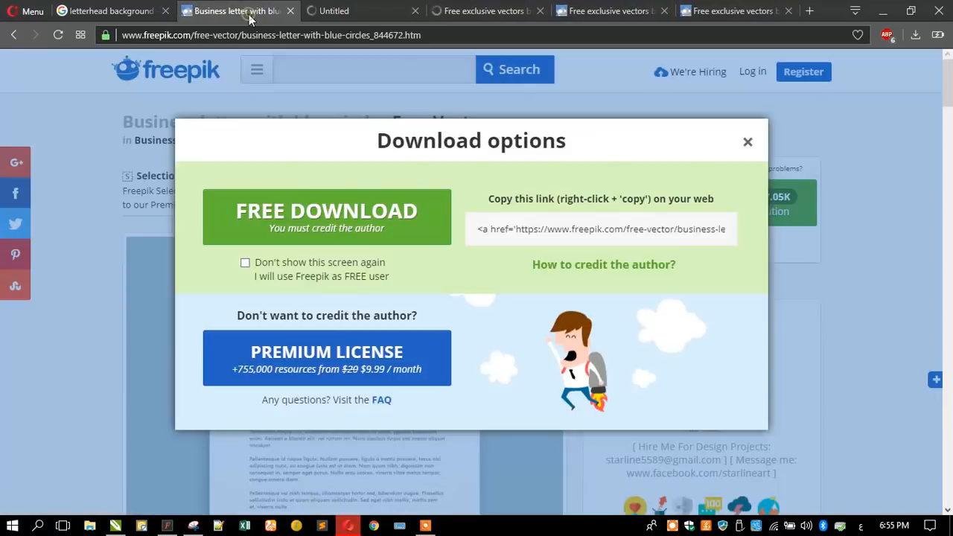
left_click(359, 12)
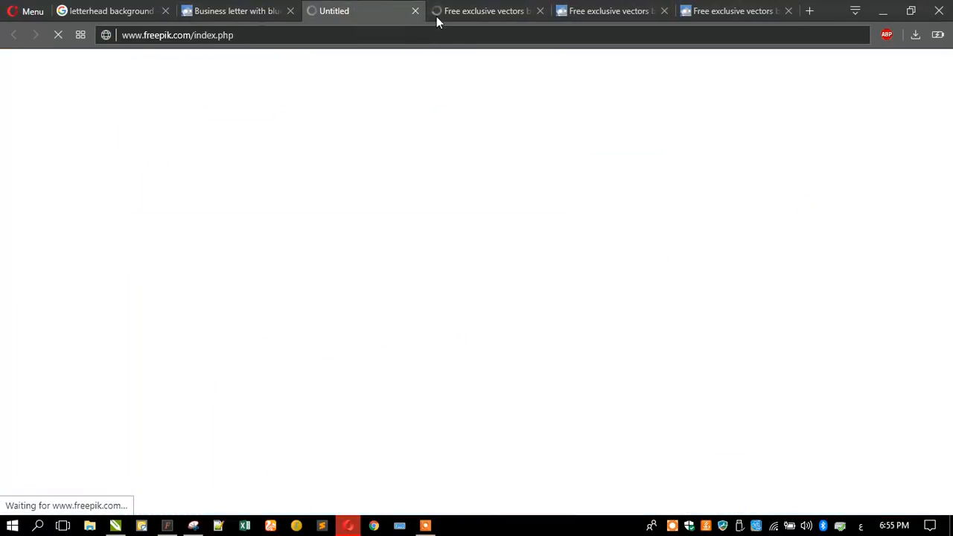
left_click(441, 16)
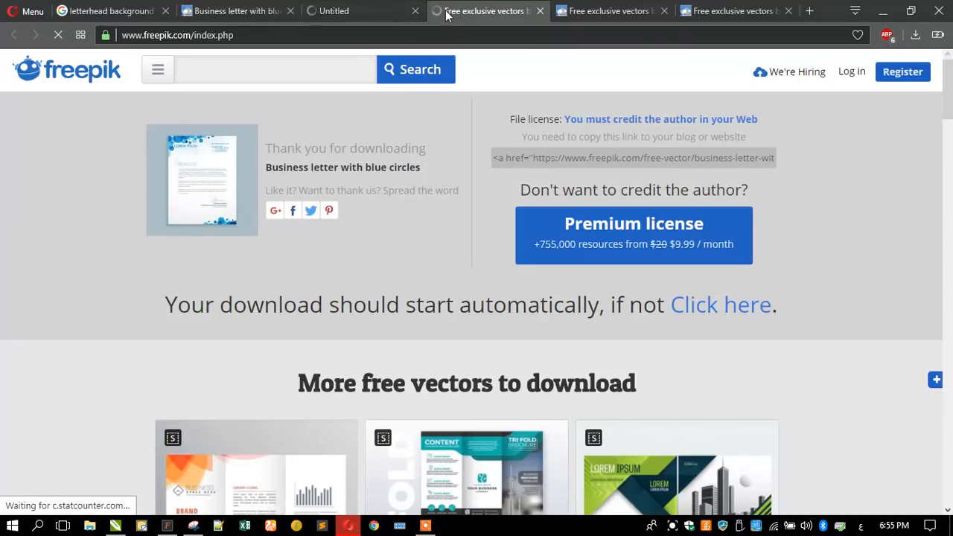
left_click(392, 13)
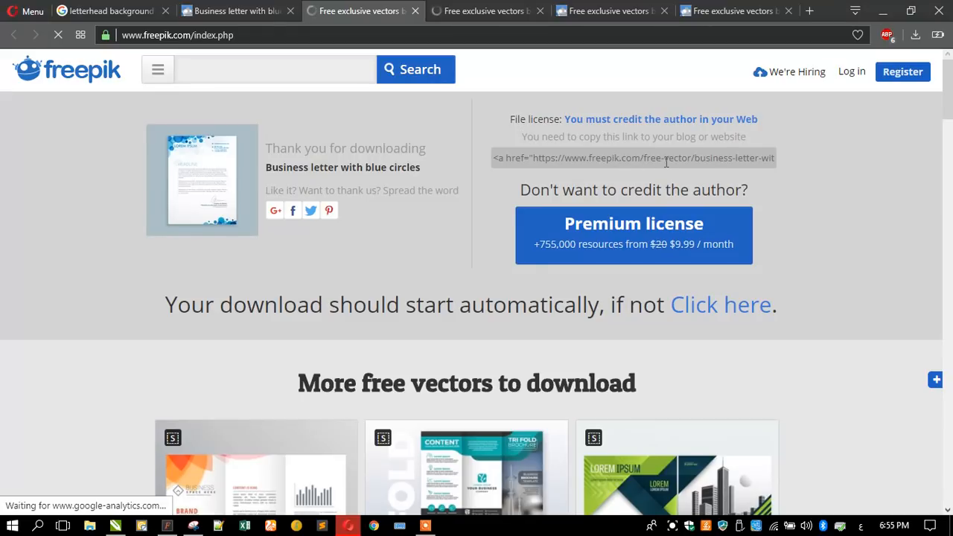
left_click_drag(585, 155, 825, 169)
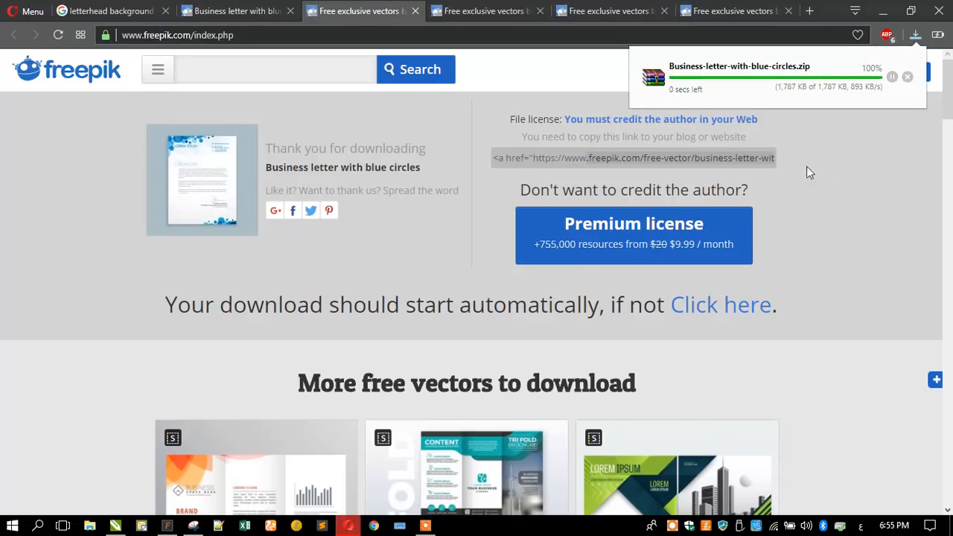
Step: Close the four leftover Freepik download pages and open the downloaded Business-letter-with-blue-circles.zip archive
left_click(414, 9)
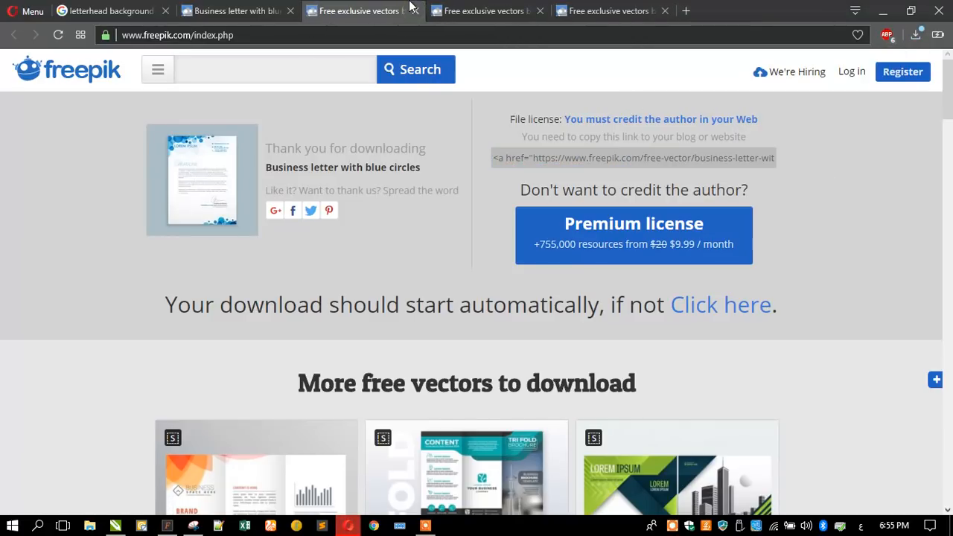
left_click(414, 10)
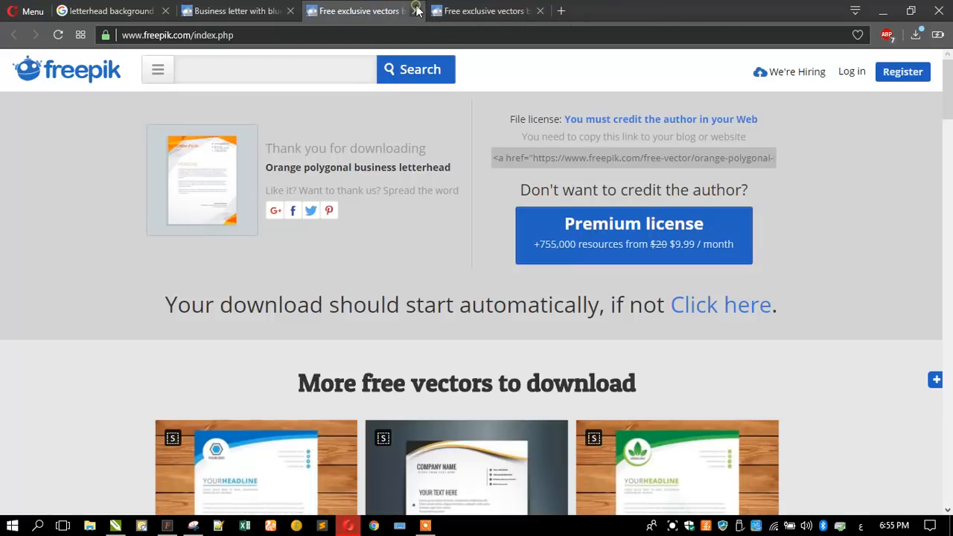
left_click(417, 10)
left_click(417, 10)
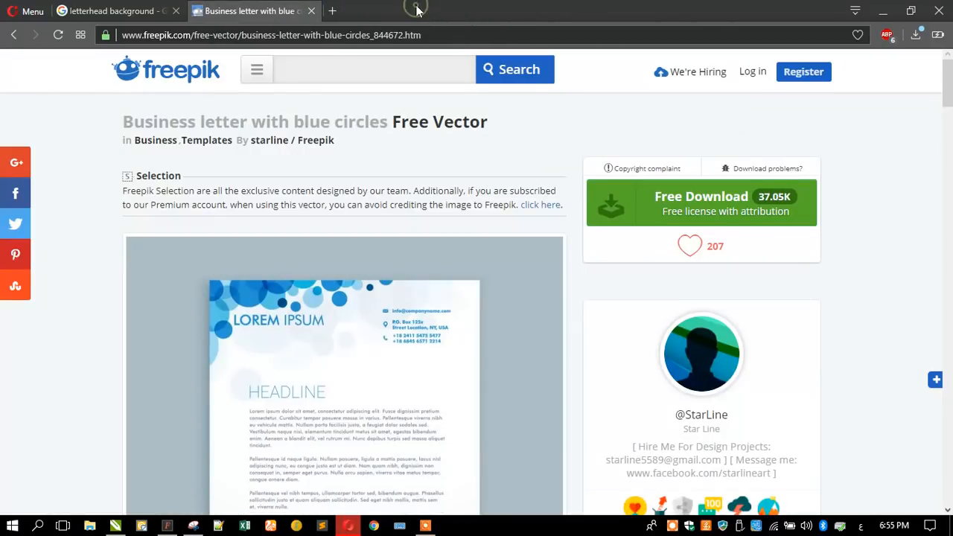
left_click(686, 103)
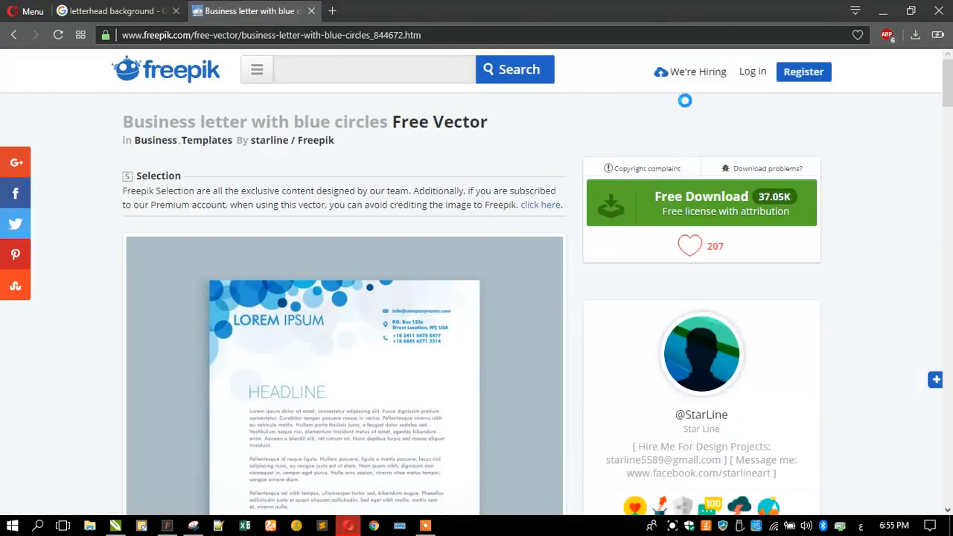
Step: Switch to CorelDRAW and import 2052.ai from the archive into empty space in Letterhaeds.cdr
left_click(880, 10)
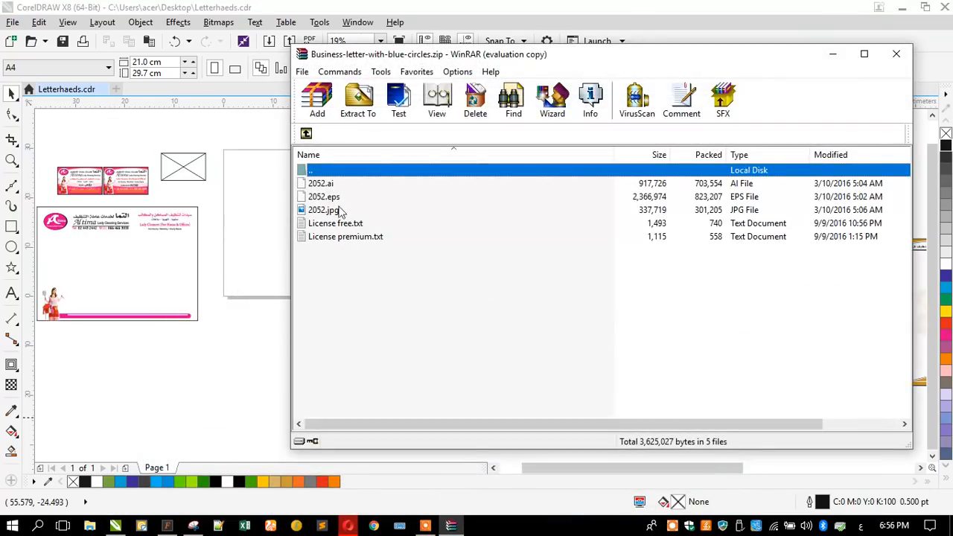
left_click(675, 257)
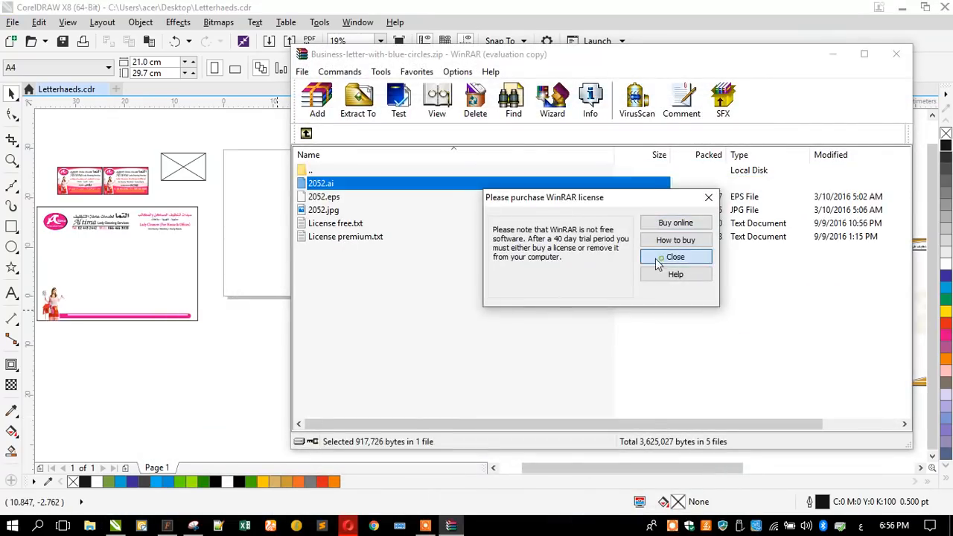
left_click_drag(304, 182, 245, 357)
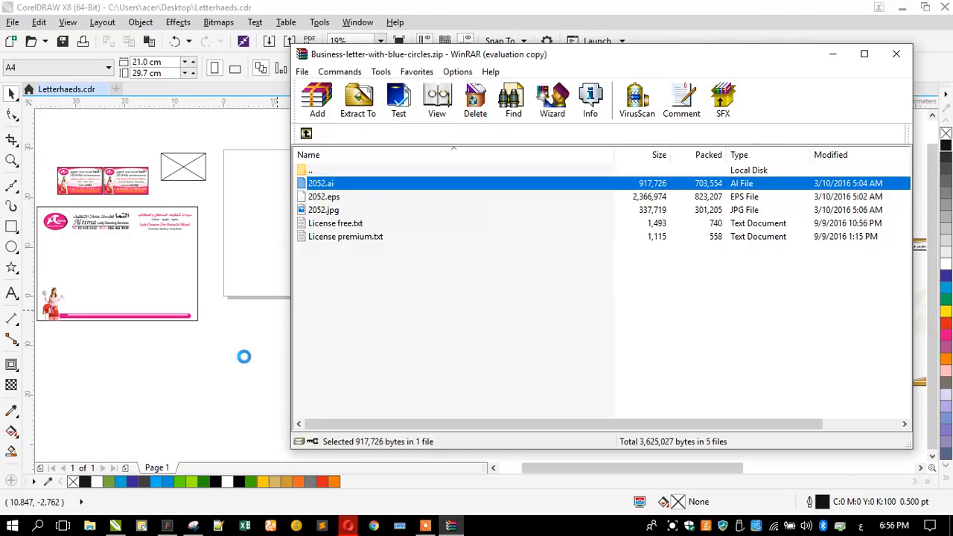
left_click(673, 525)
left_click(479, 500)
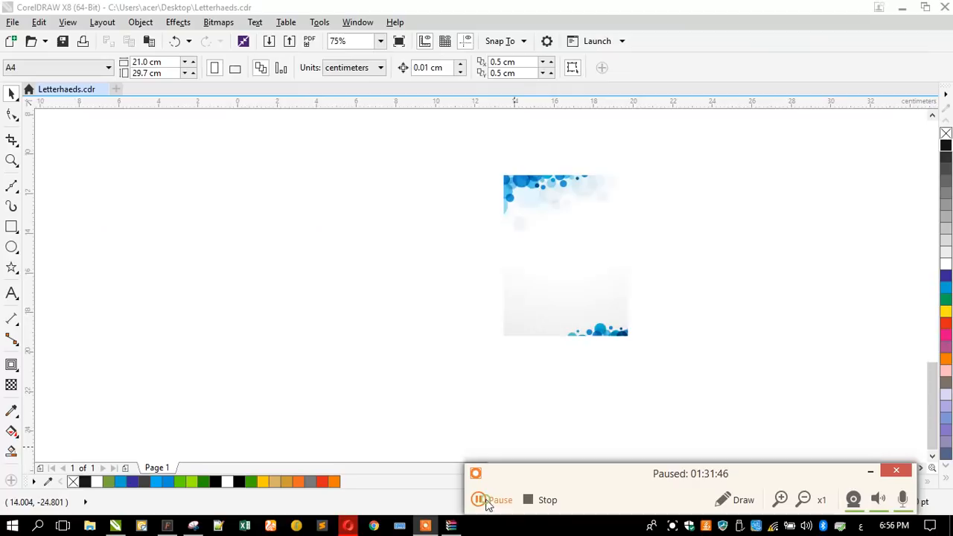
left_click(479, 500)
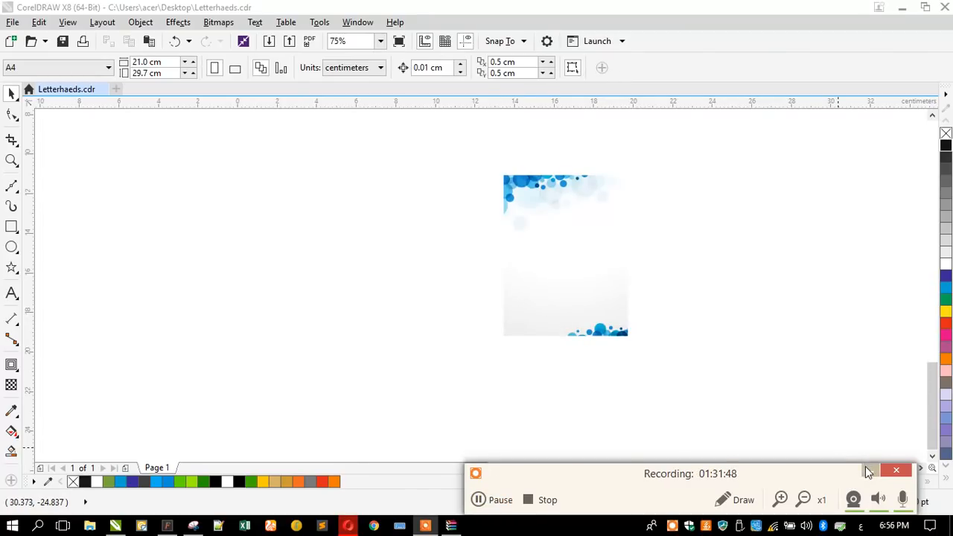
Step: Move the imported grey background and bottom circles diagonally away from the top circles
left_click(526, 216)
left_click_drag(477, 146, 676, 359)
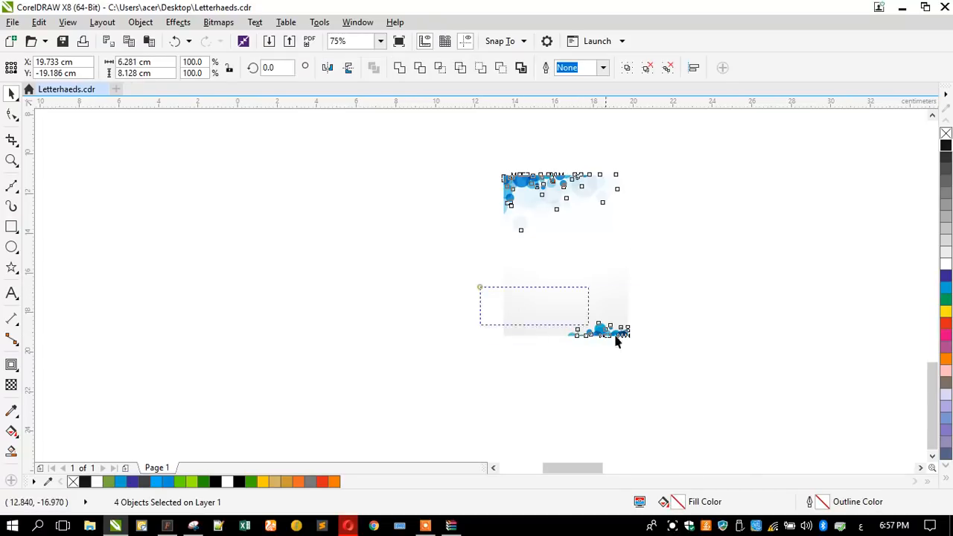
left_click(522, 308)
left_click_drag(522, 308, 631, 331)
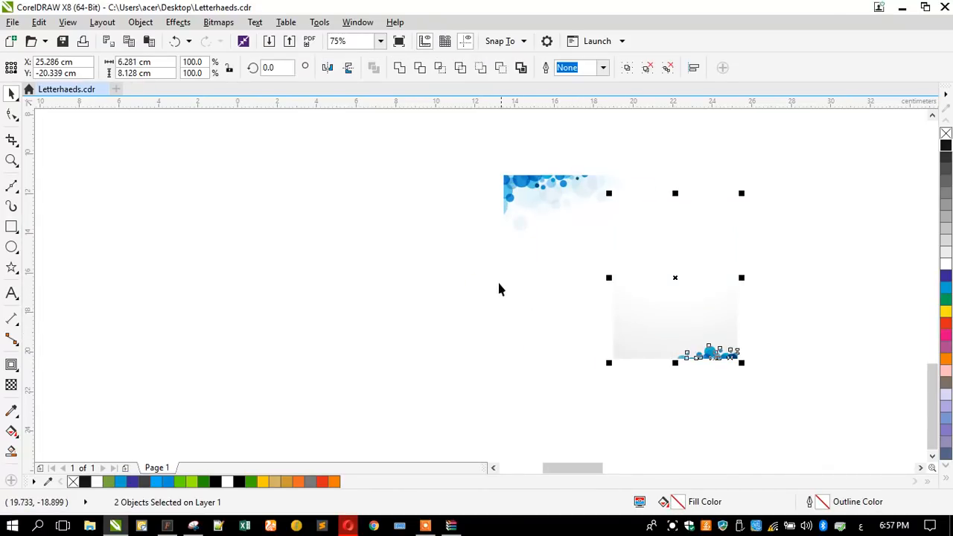
Step: Copy the blank 21 × 29.7 cm frame of the FRONT LINE letterhead and place it directly below the orange Golden Altima letterhead
left_click(500, 285)
scroll(404, 234, "down", 3)
scroll(599, 231, "down", 2)
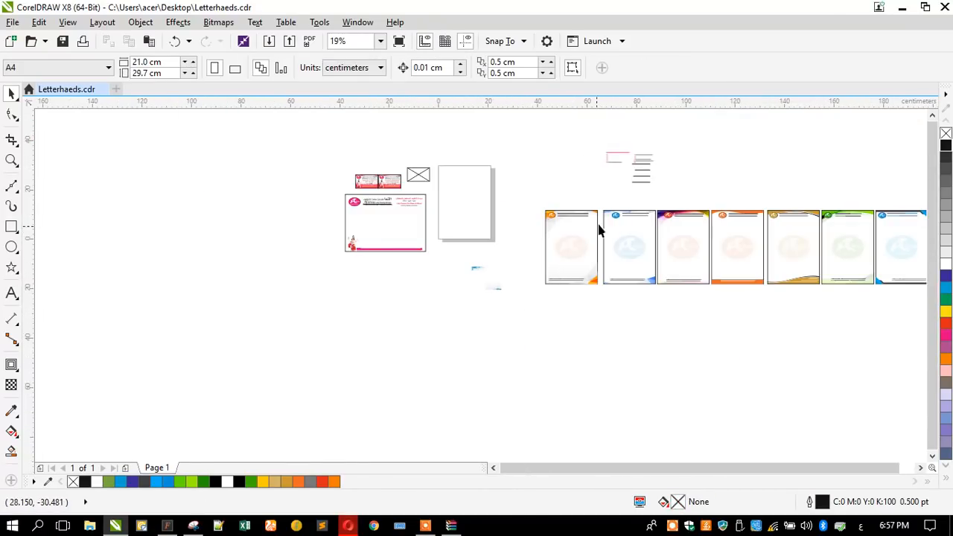
scroll(460, 240, "up", 3)
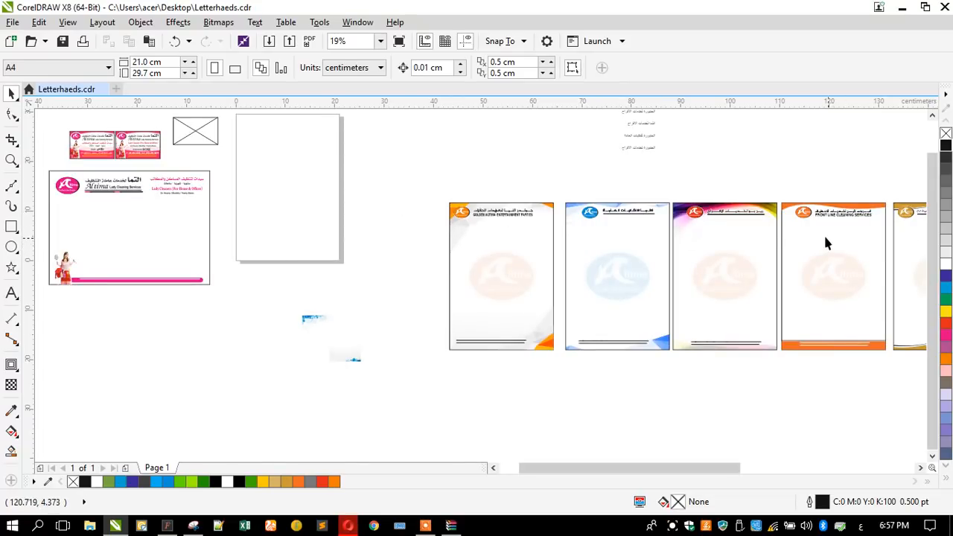
left_click_drag(791, 246, 468, 391)
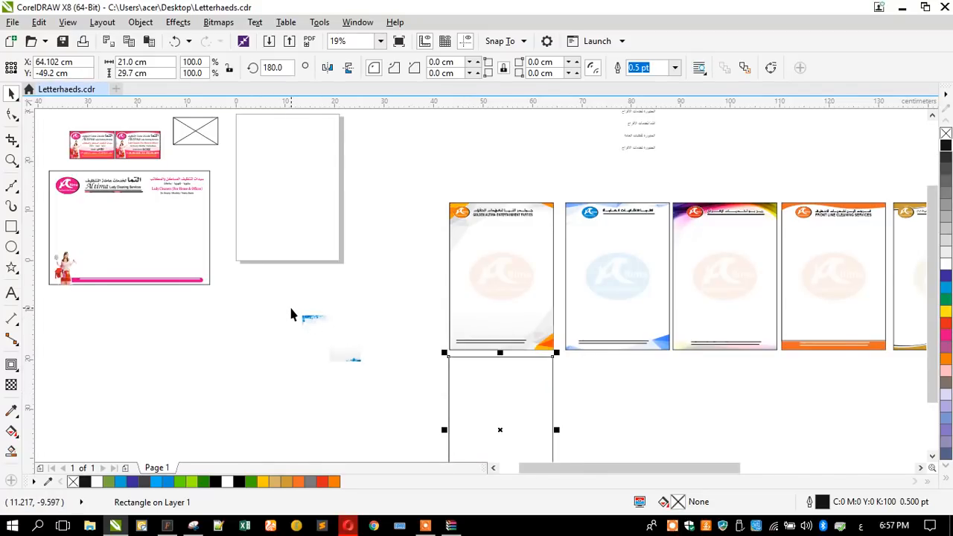
left_click(347, 351)
left_click(303, 320)
left_click(355, 347, "shift")
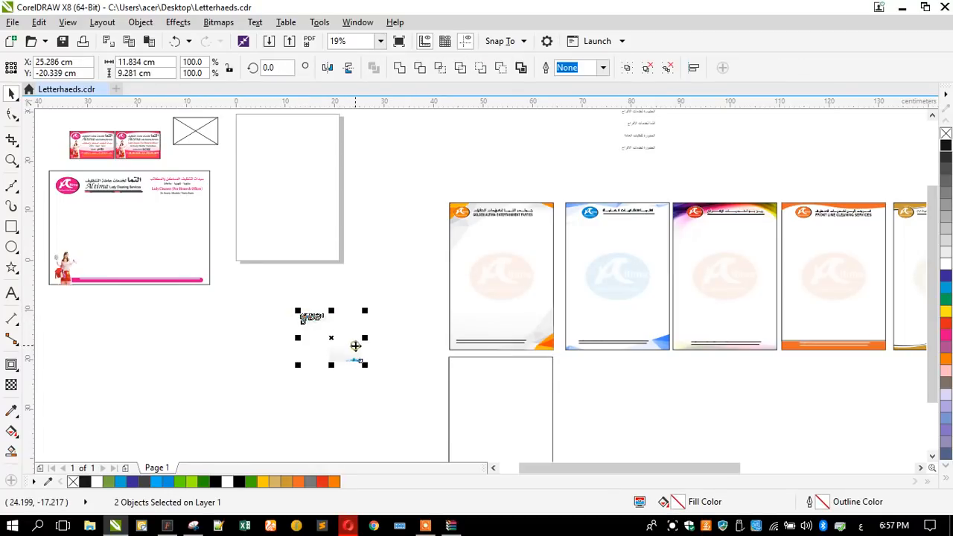
key("t")
key("l")
left_click_drag(301, 310, 380, 371)
left_click(251, 329)
key("ctrl+z")
Step: Group the imported top circles and align the group to the top-left corner of the new blank frame
left_click_drag(284, 296, 355, 355)
key("ctrl+g")
left_click(504, 392, "shift")
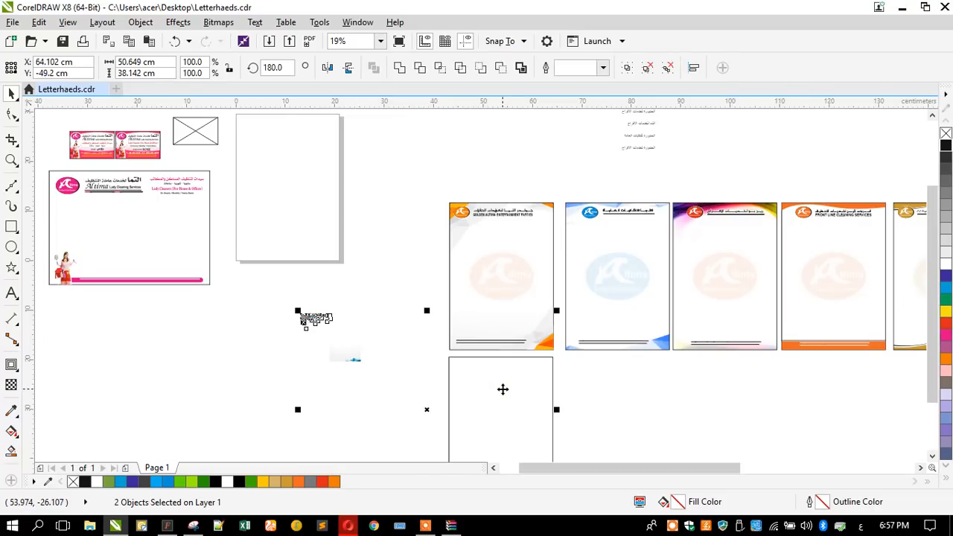
key("t")
key("l")
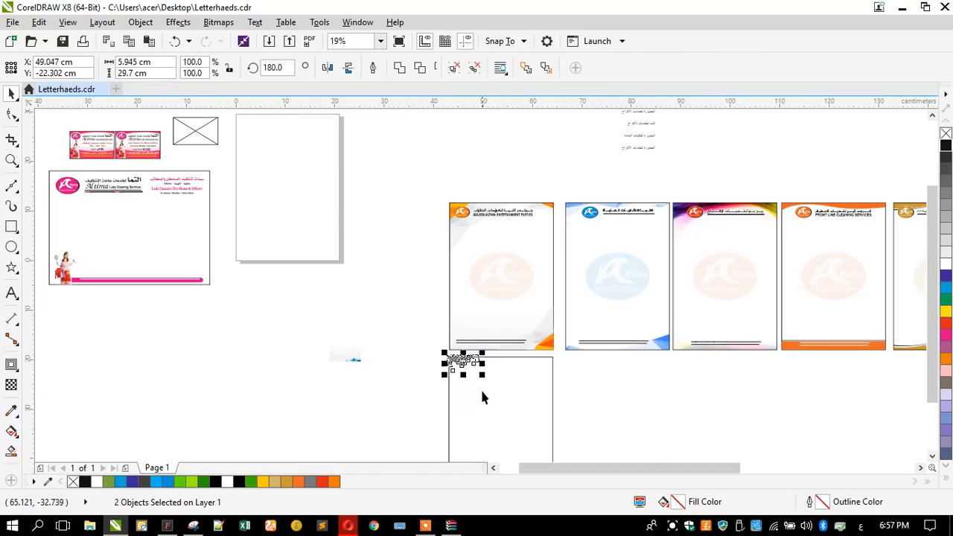
Step: Scale the top circles group from the frame's corner to about 13 cm wide and 6.1 cm high
left_click(484, 399, "shift")
left_click_drag(482, 373, 527, 412)
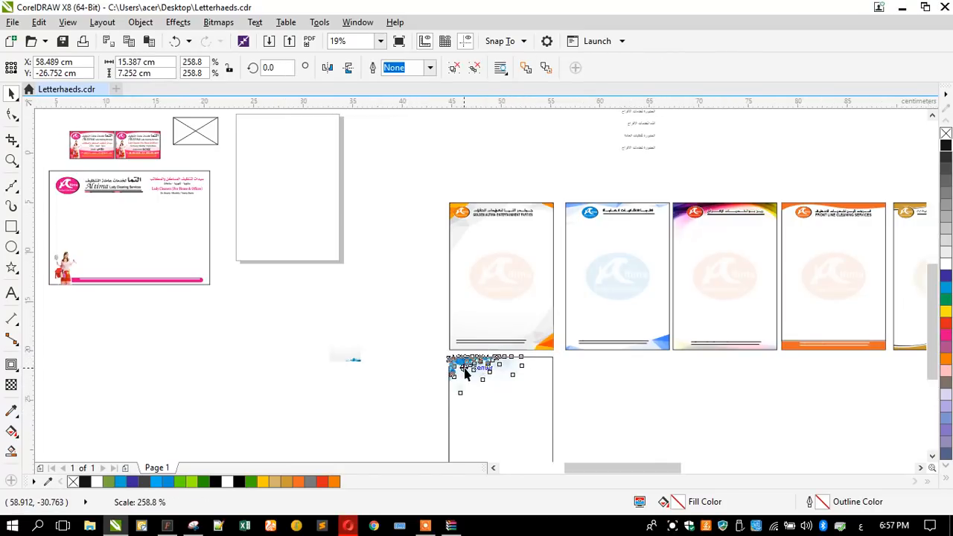
scroll(465, 372, "up", 3)
scroll(440, 328, "down", 2)
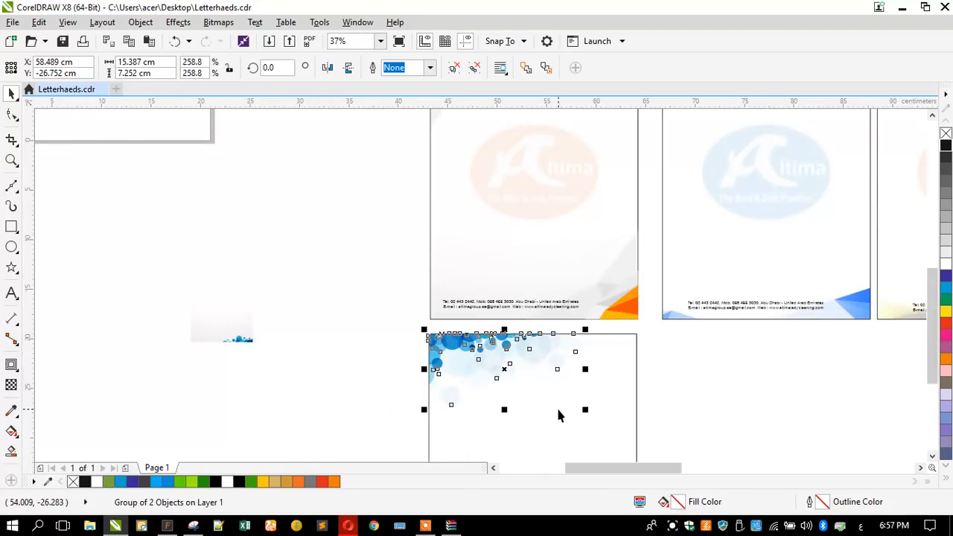
left_click_drag(585, 415, 560, 396)
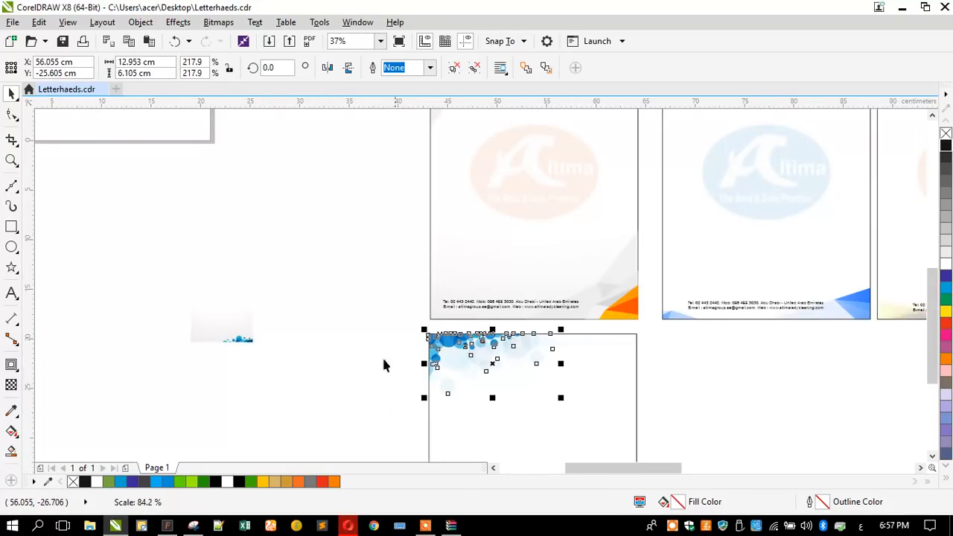
Step: Pull the bottom circles off the grey background, enlarge them, and align them to the bottom-right corner of the new frame
left_click_drag(237, 342, 314, 388)
scroll(350, 278, "down", 4)
left_click_drag(333, 306, 299, 321)
left_click(417, 356, "shift")
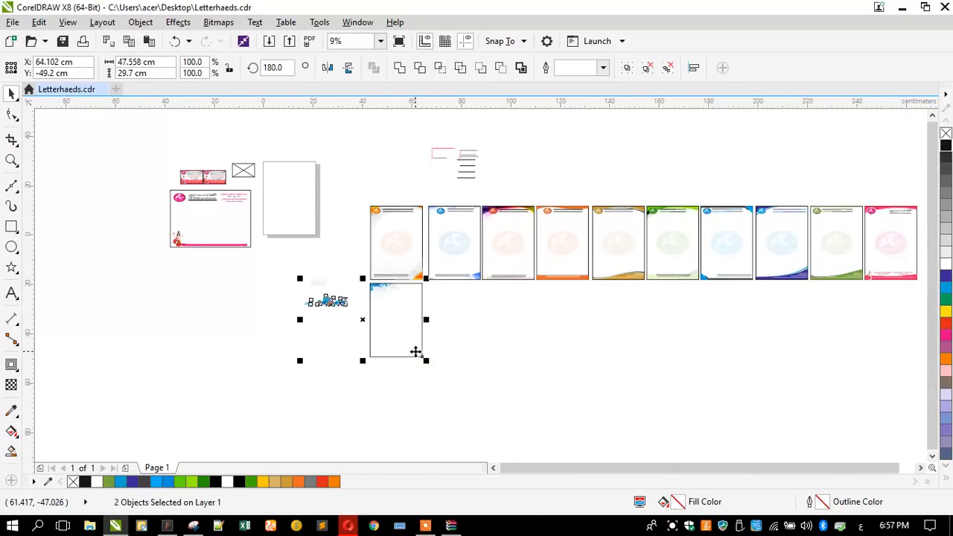
key("b")
key("r")
Step: Select the blue circles along the bottom edge of the new letterhead frame
left_click(318, 339)
scroll(406, 351, "up", 4)
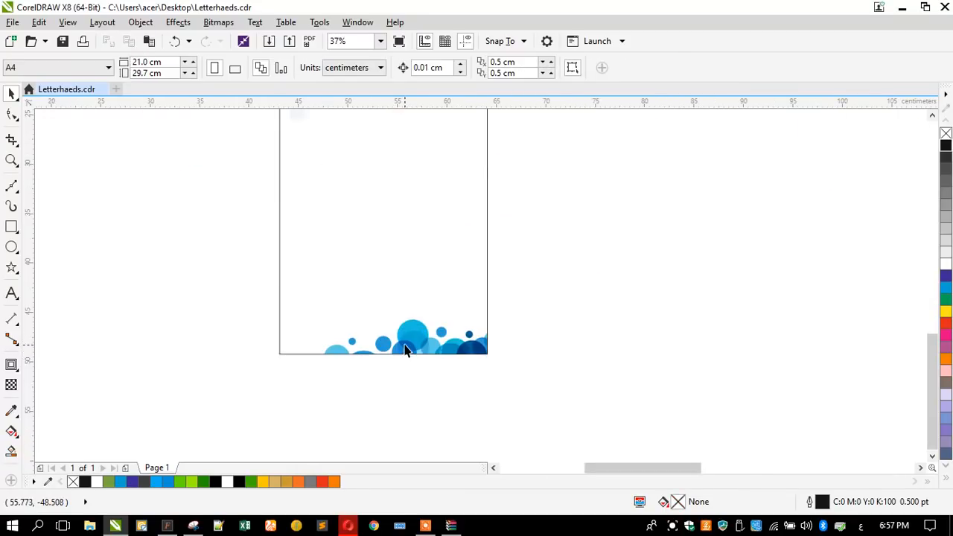
left_click(315, 313)
left_click(343, 359)
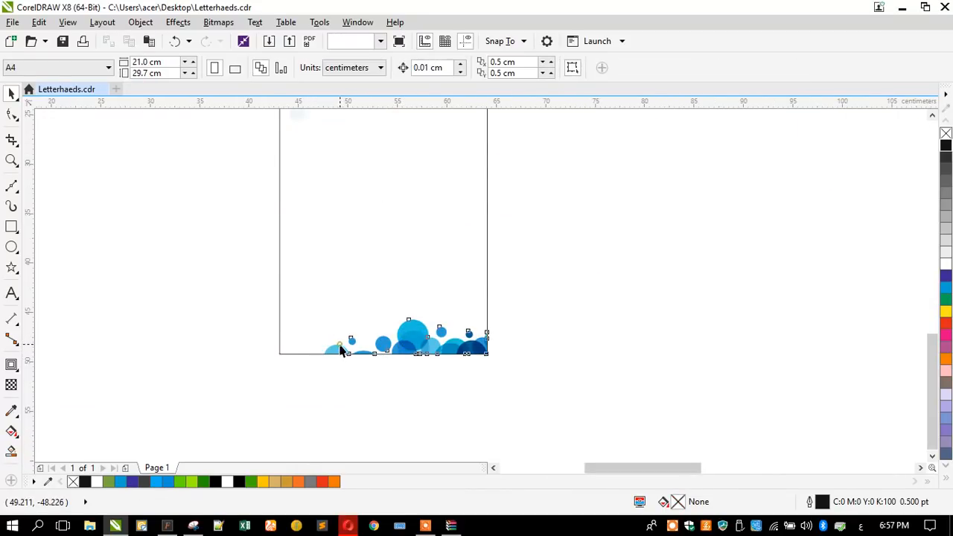
Step: Copy the two contact lines from the orange-and-grey letterhead's footer to the bottom of the new blue-circles letterhead
left_click(340, 350)
left_click_drag(316, 316, 372, 333)
left_click(378, 406)
scroll(439, 401, "down", 2)
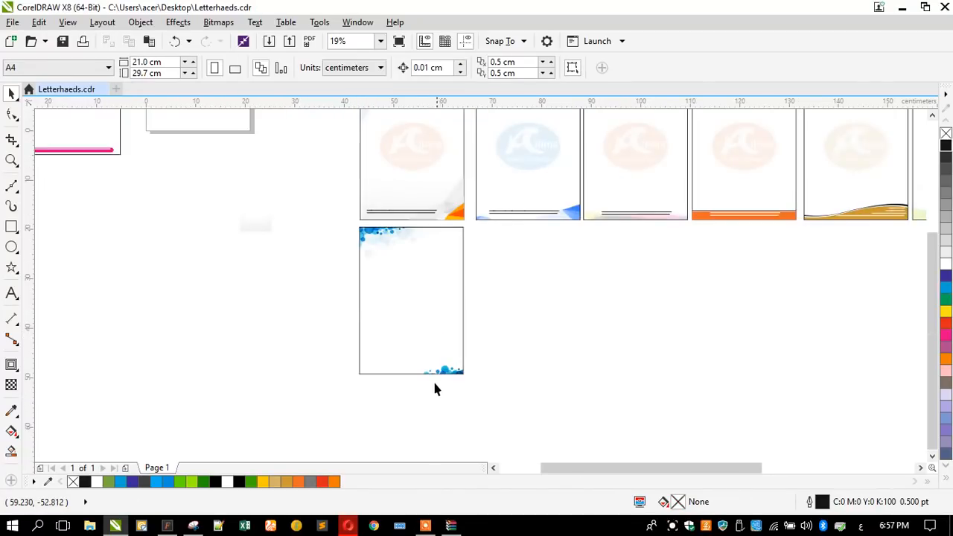
left_click_drag(409, 219, 411, 374)
Step: Align the grey gradient shape to the bottom right of the new letterhead and enlarge it to about 20.95 by 27.11 cm
left_click(253, 223)
left_click_drag(209, 258, 213, 266)
left_click(398, 313, "shift")
key("b")
key("r")
left_click(310, 316)
left_click(402, 322)
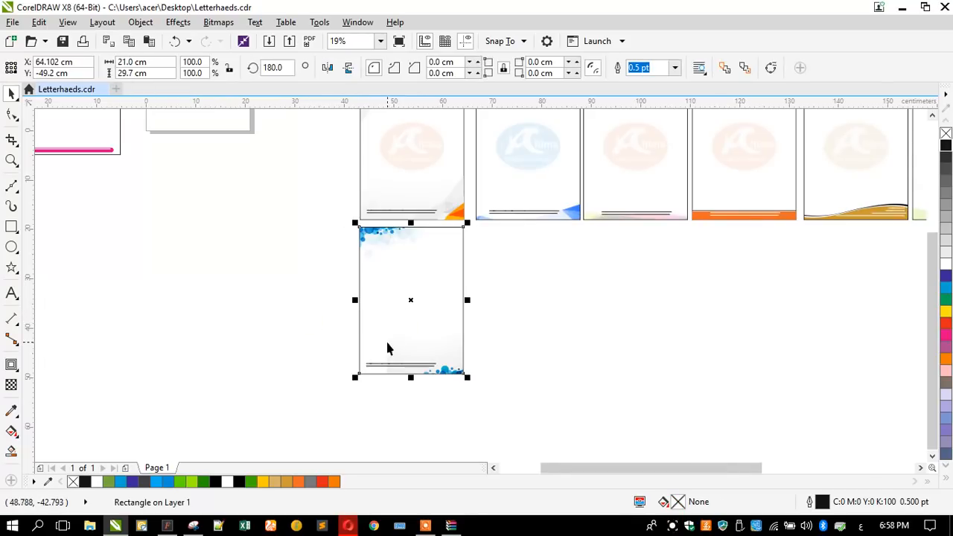
left_click(388, 346)
left_click_drag(372, 261, 350, 238)
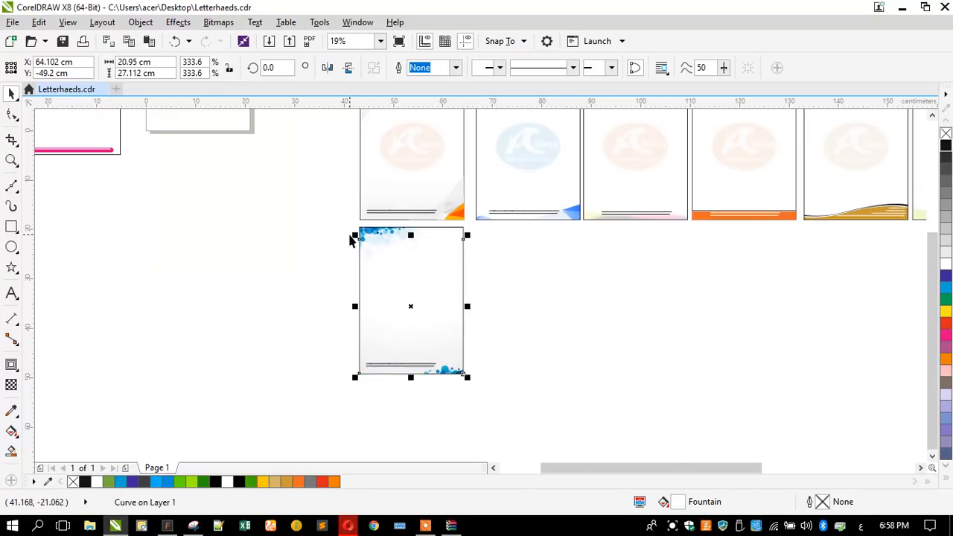
scroll(349, 240, "up", 2)
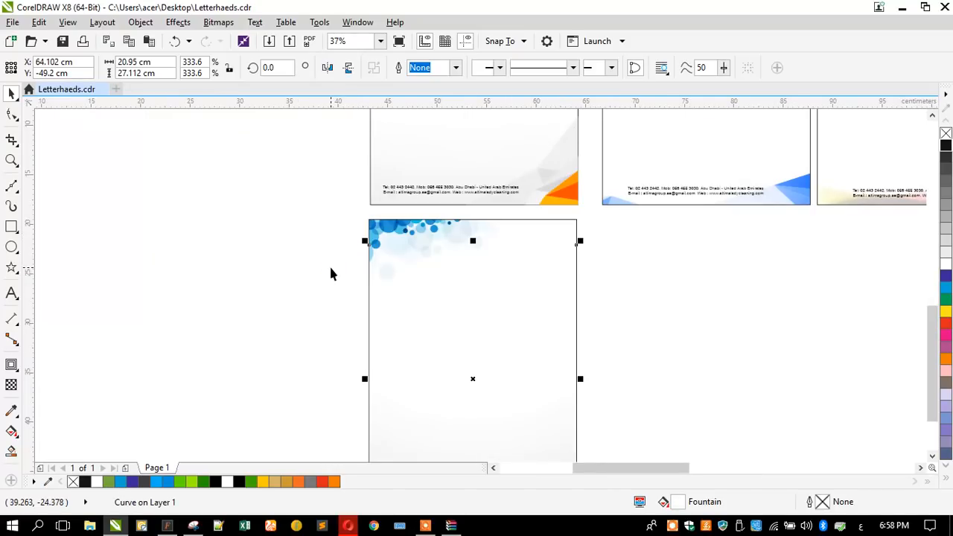
left_click(328, 302)
Step: Copy the blue oval logo watermark from the blue letterhead to the centre of the new letterhead
scroll(404, 327, "down", 2)
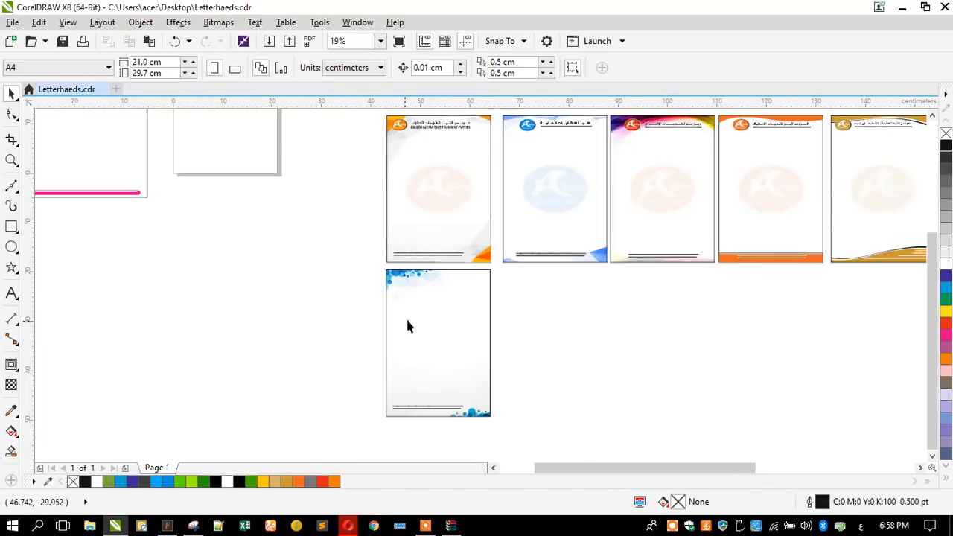
scroll(438, 389, "up", 2)
scroll(436, 393, "down", 2)
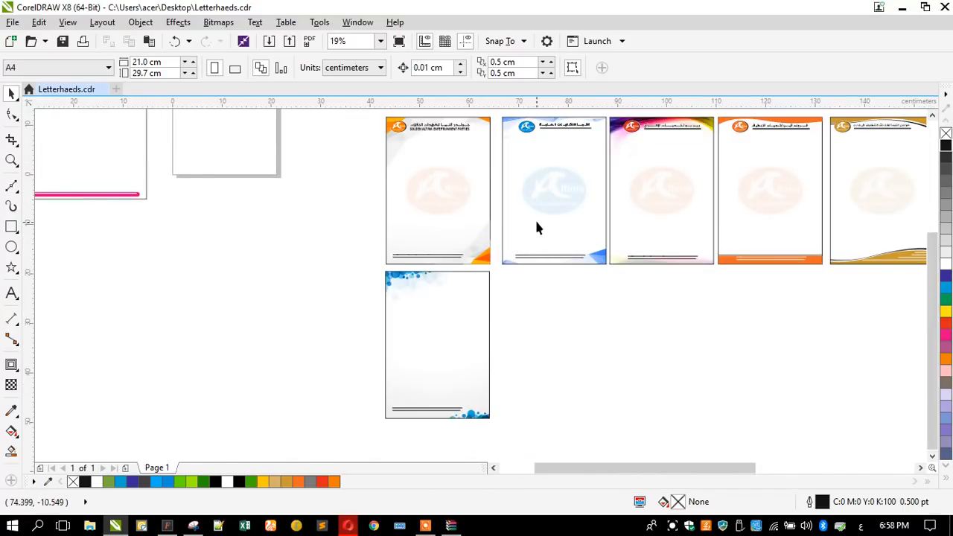
left_click_drag(545, 195, 511, 169)
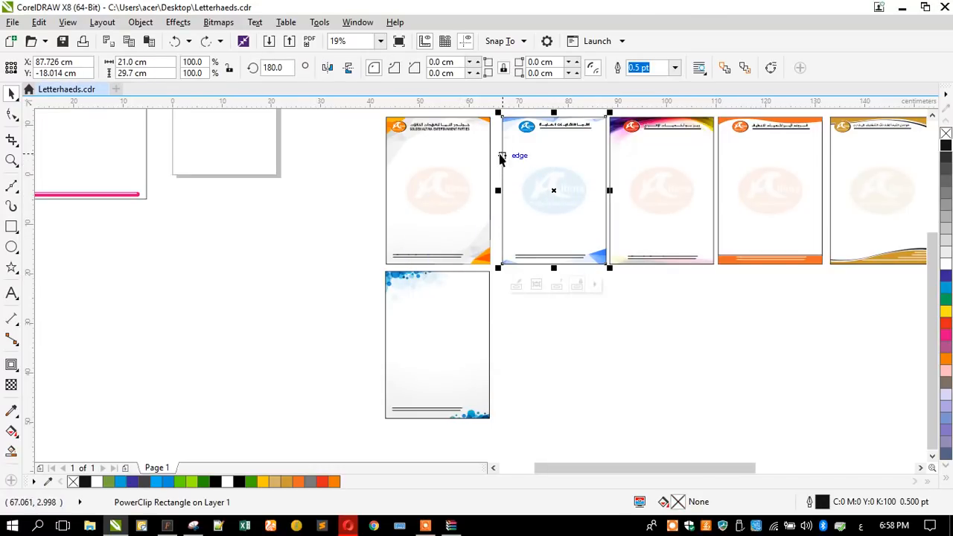
left_click_drag(590, 228, 589, 223)
left_click_drag(554, 195, 435, 345)
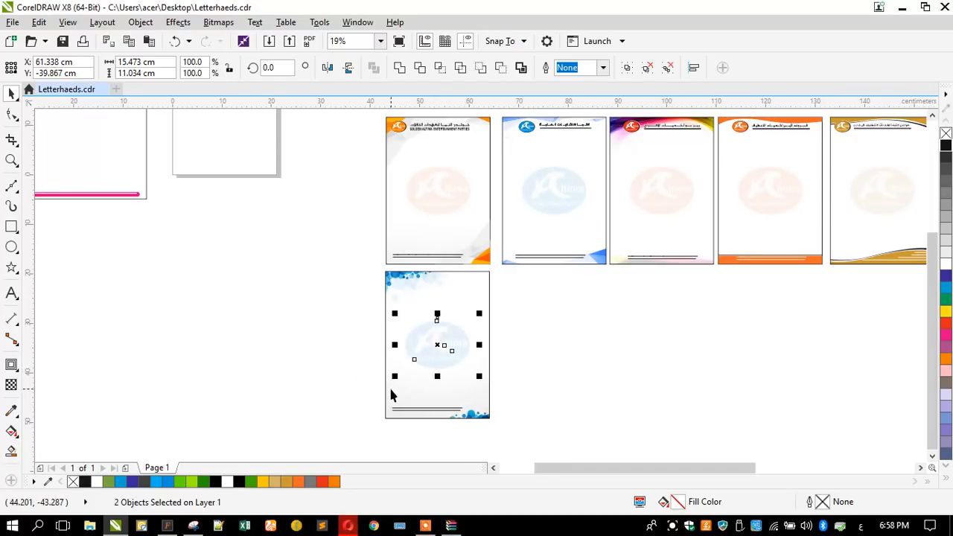
left_click(386, 384, "shift")
left_click(358, 373)
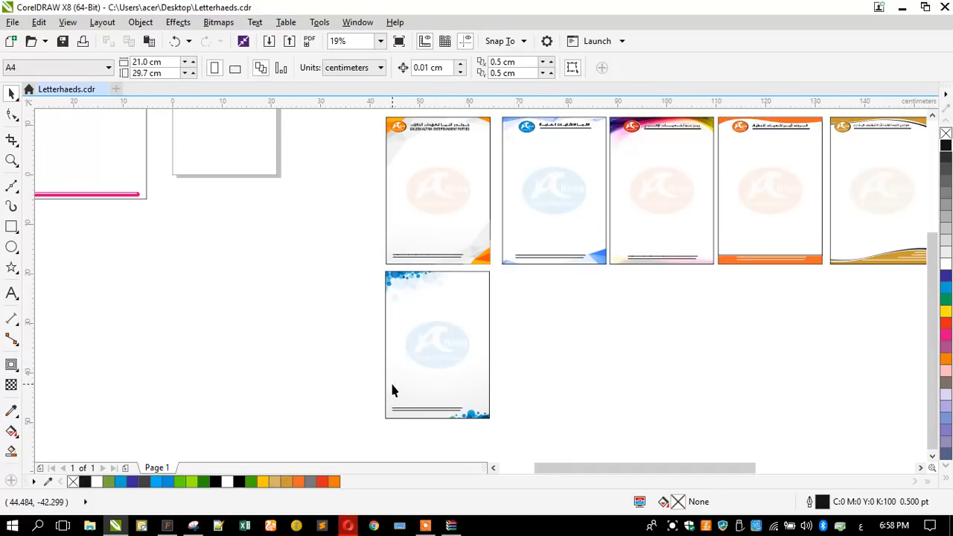
left_click(415, 375)
scroll(436, 367, "up", 4)
scroll(436, 367, "up", 3)
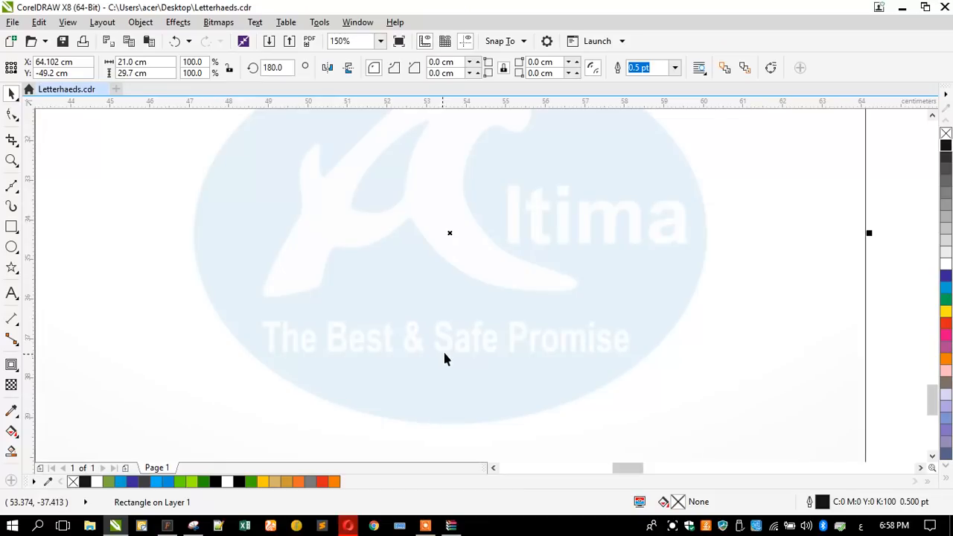
scroll(468, 345, "down", 5)
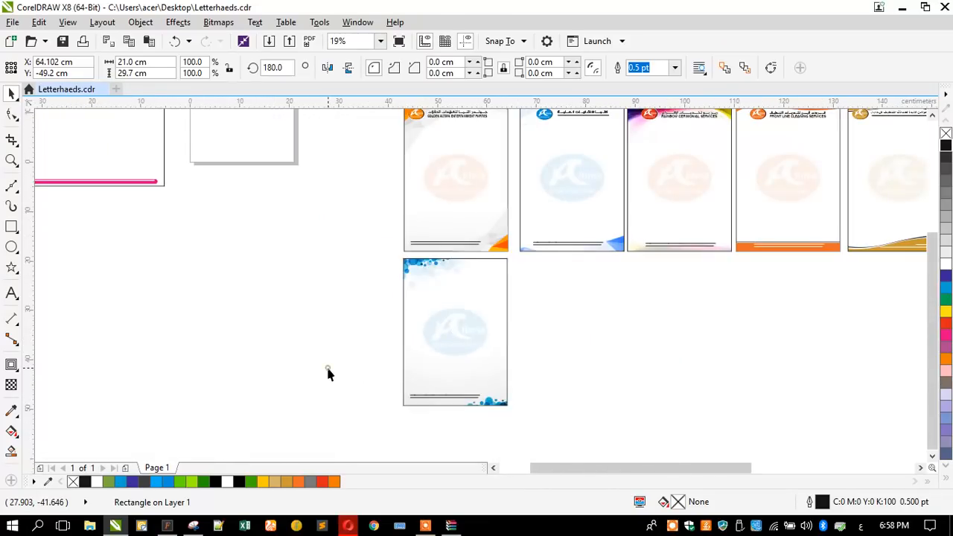
Step: Fill the letterhead's gradient background shape with 20% black and shorten it from above to about 8.37 cm tall
left_click(414, 377)
scroll(419, 353, "up", 2)
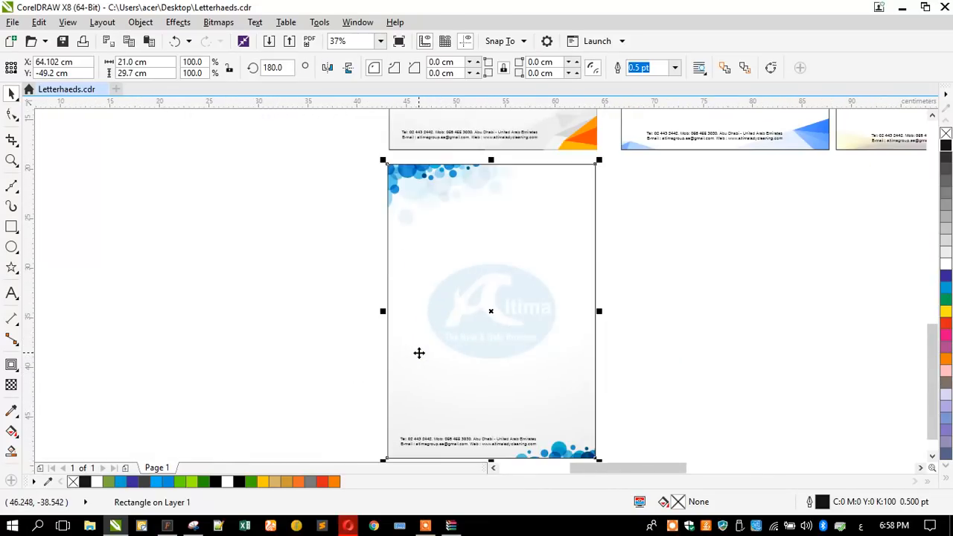
left_click(439, 387)
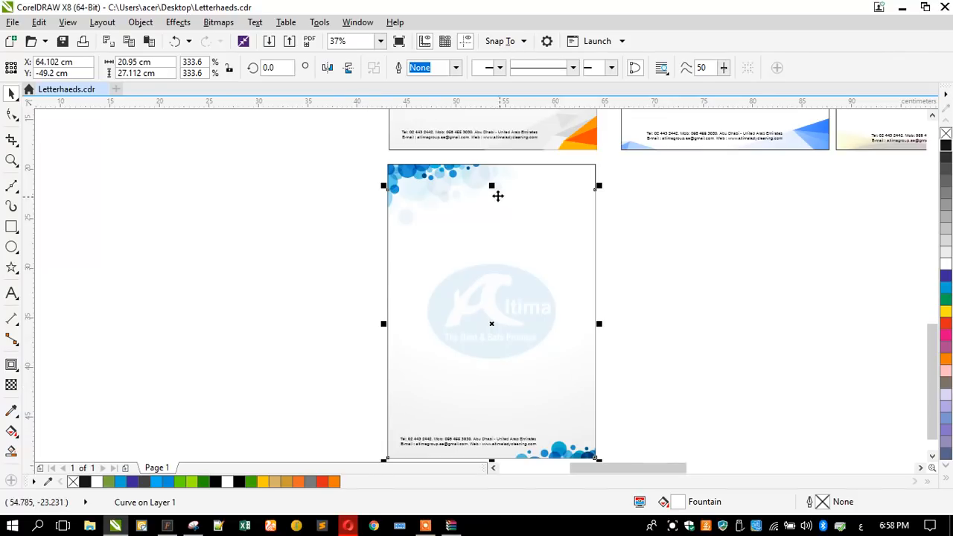
left_click_drag(492, 186, 471, 294)
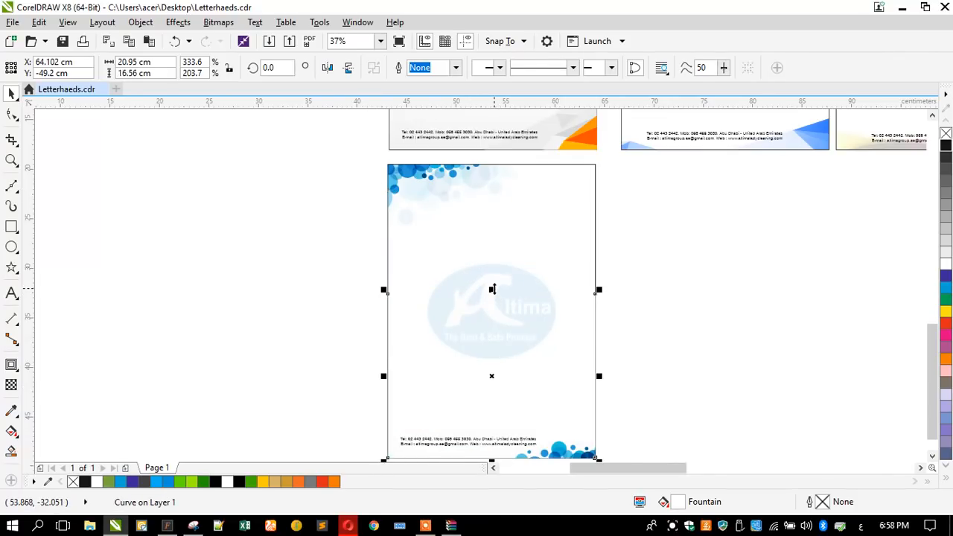
left_click(946, 242)
scroll(459, 298, "down", 2)
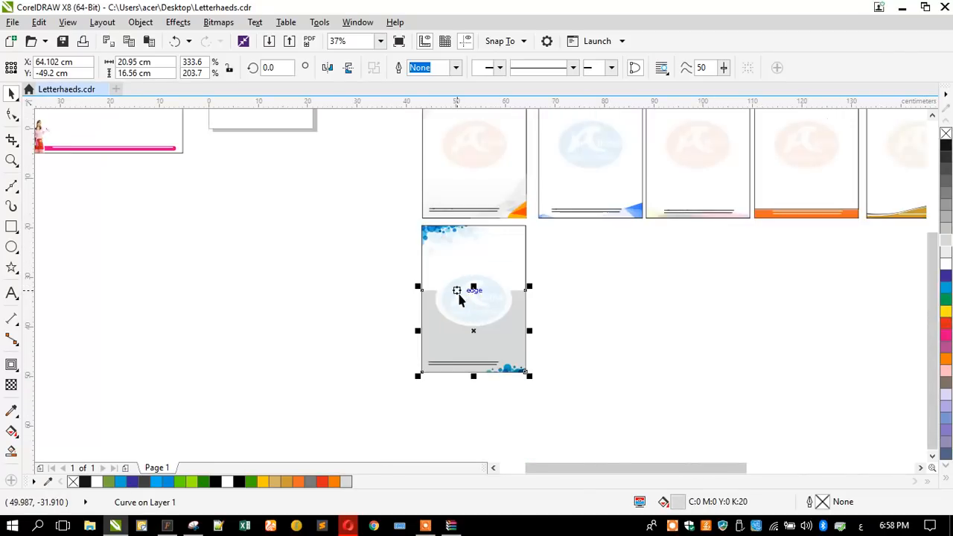
scroll(463, 369, "up", 4)
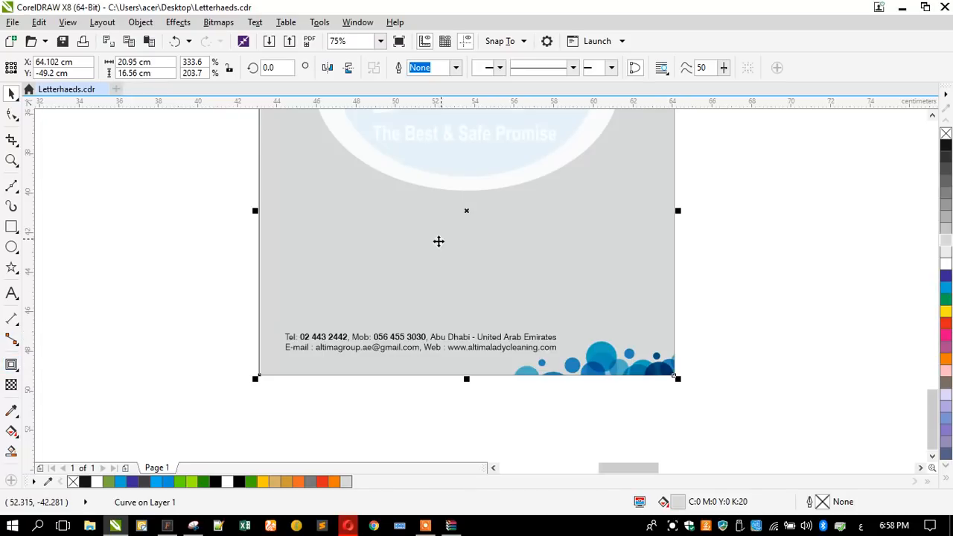
scroll(440, 237, "down", 1)
left_click_drag(452, 146, 413, 228)
scroll(439, 272, "up", 1)
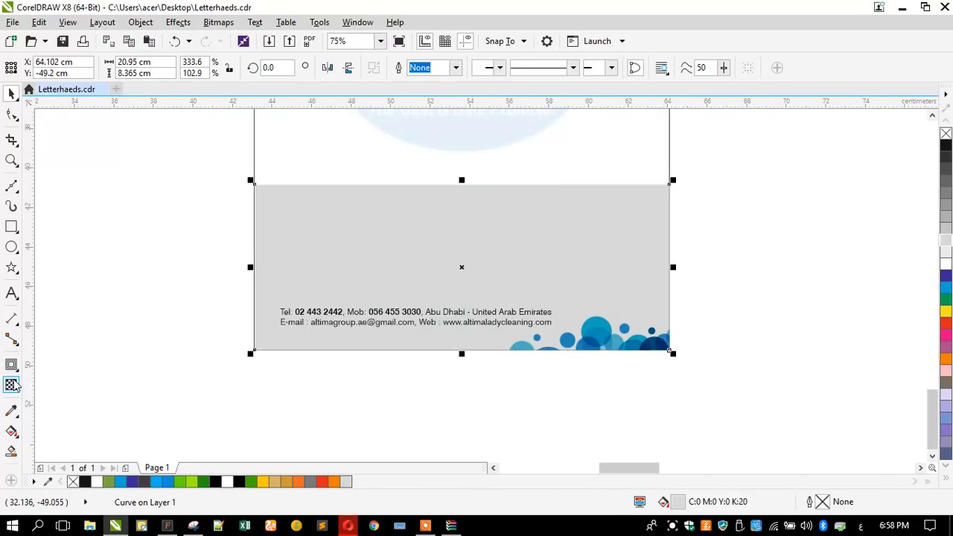
Step: Fade the grey footer band upward with a vertical linear transparency that starts below the page edge
left_click(11, 384)
left_click_drag(348, 400, 348, 234)
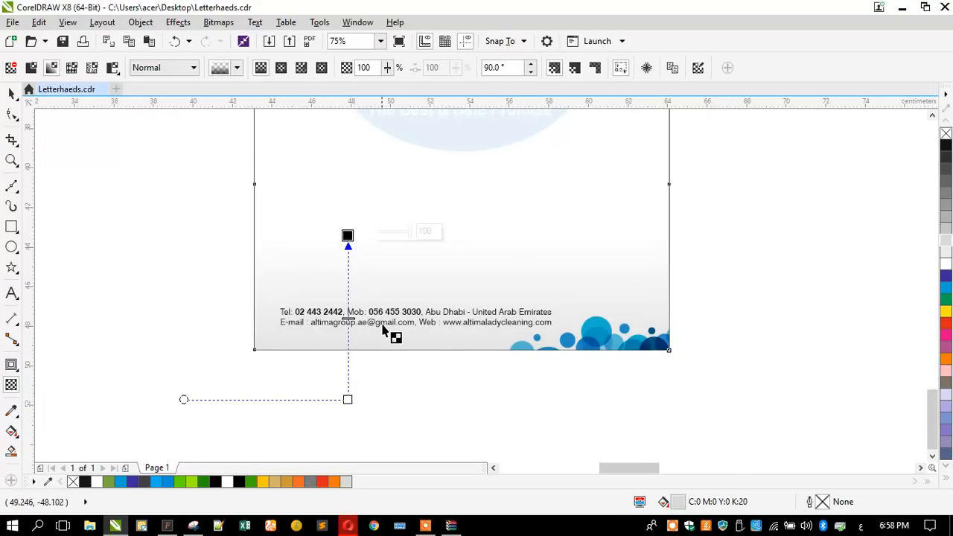
scroll(368, 348, "down", 1)
left_click_drag(365, 360, 365, 393)
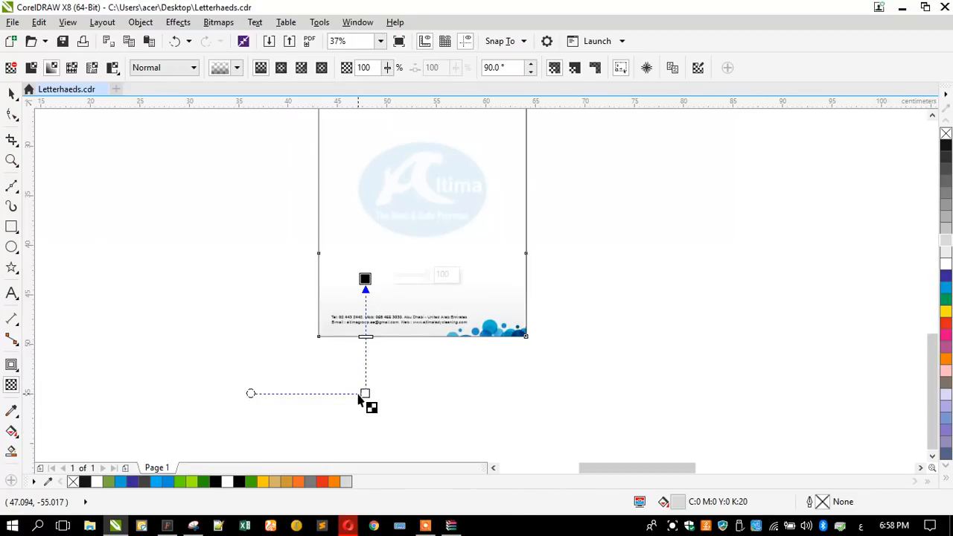
Step: Remove the footer band's transparency and fill it with a light cyan tint of C:19 M:0 Y:0 K:0
left_click(946, 269)
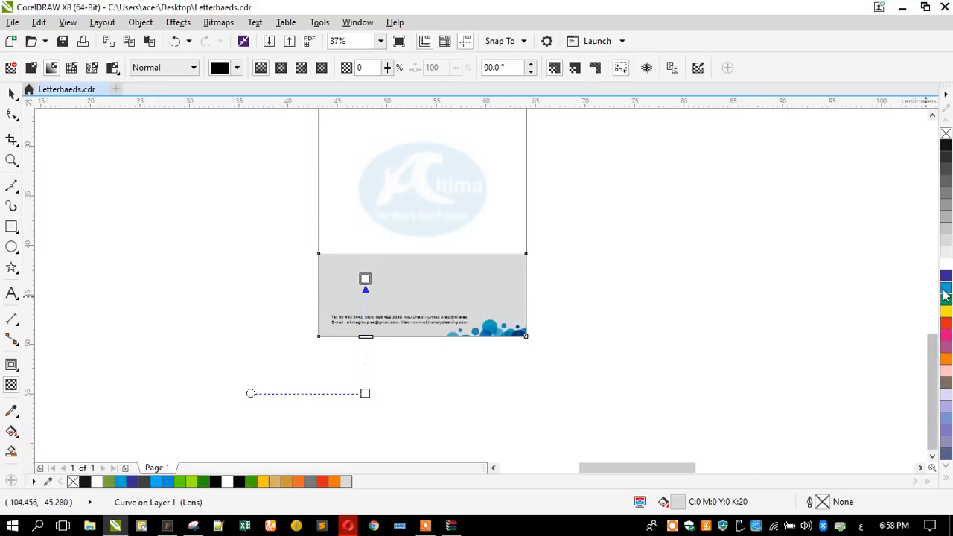
left_click(946, 291)
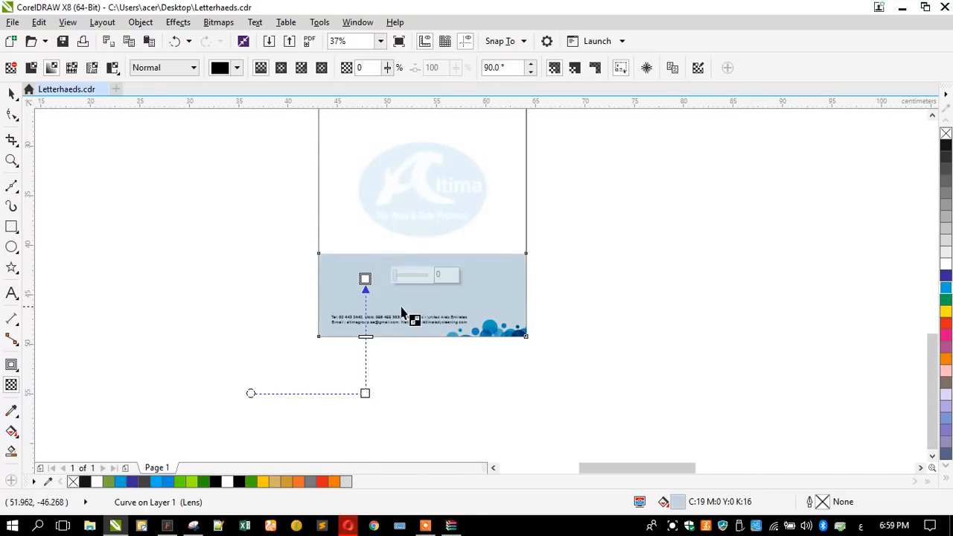
left_click(11, 68)
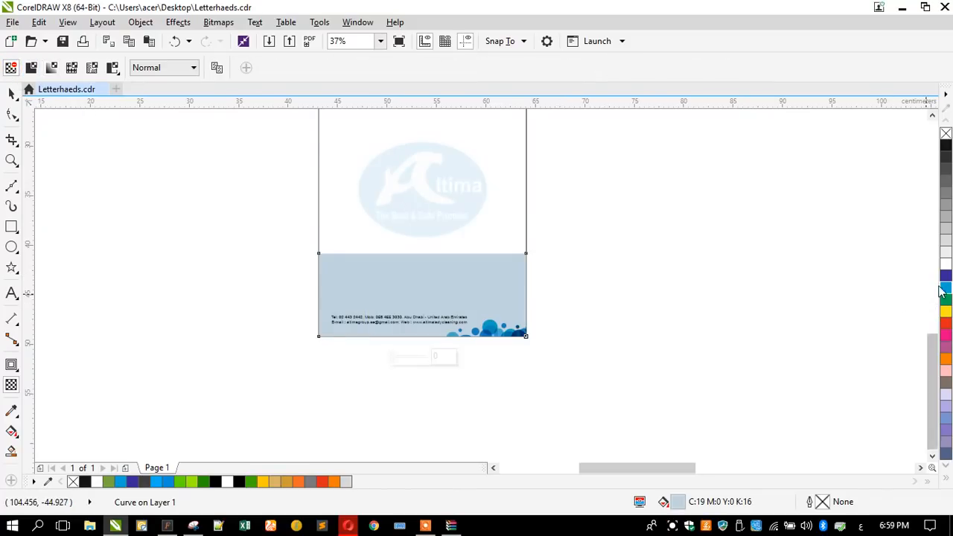
left_click(946, 264)
left_click(945, 289, "ctrl")
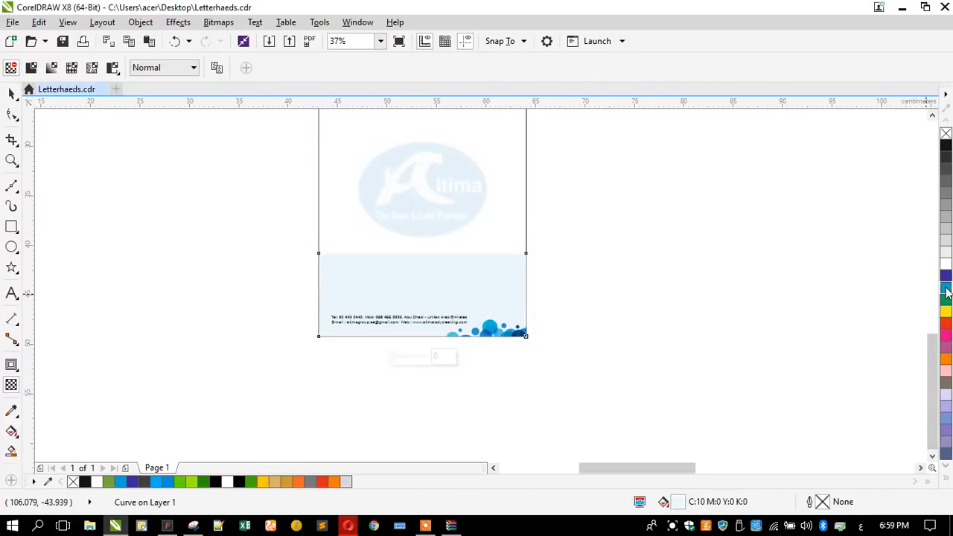
left_click(946, 293, "ctrl")
Step: Fade the light cyan footer band upward with a 90° linear transparency starting below the page, and deselect everything
left_click_drag(362, 389, 364, 286)
scroll(362, 274, "up", 2)
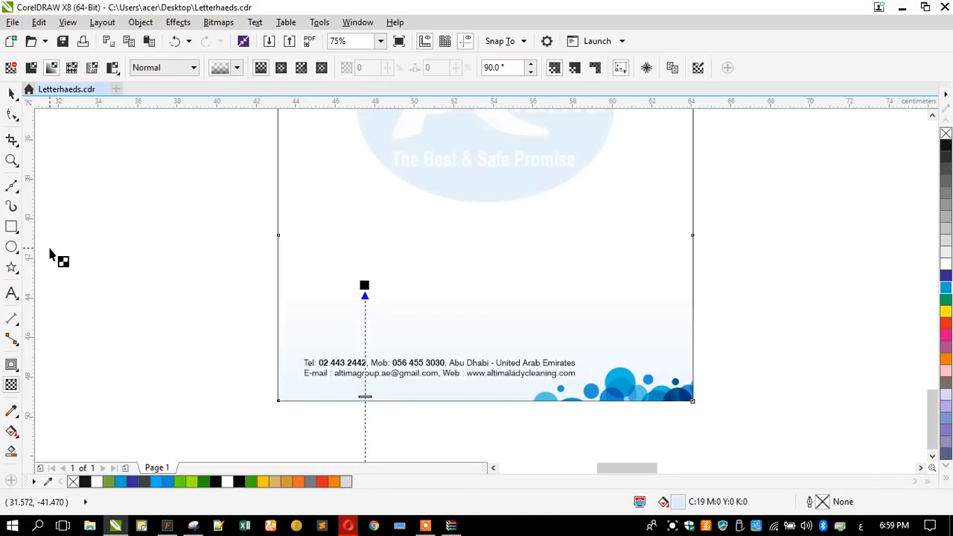
left_click(11, 93)
left_click(273, 158)
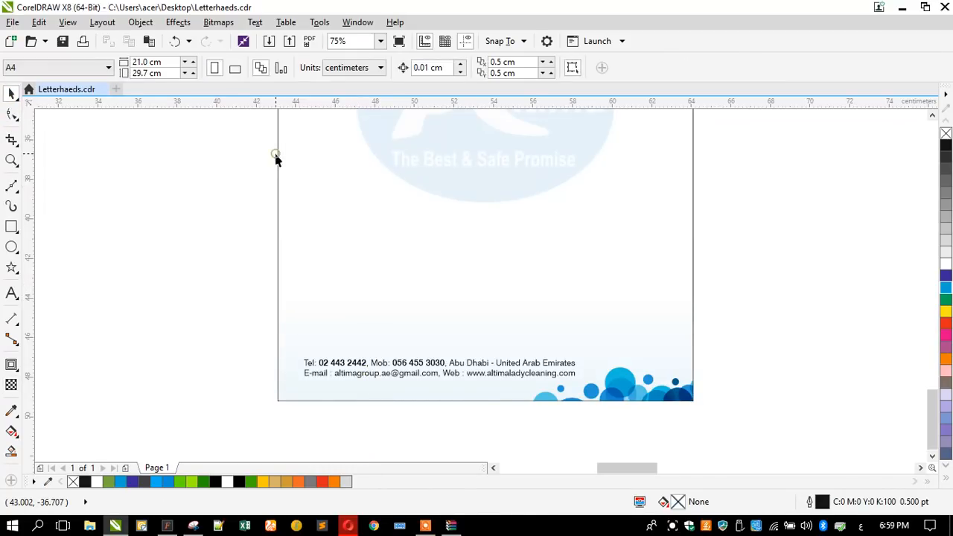
left_click(273, 158)
key("shift+F2")
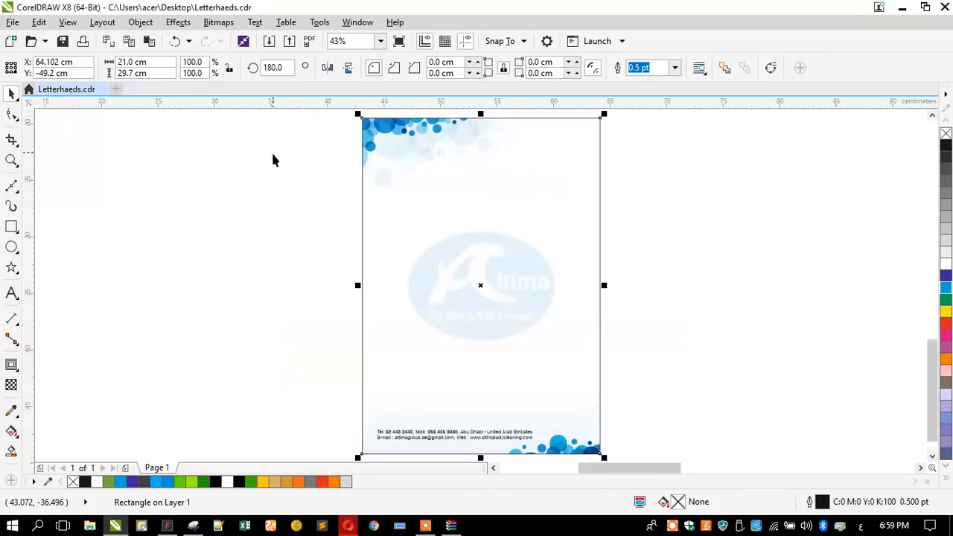
left_click(315, 325)
Step: Examine the remaining English company names and their Arabic versions in the list above the letterheads
scroll(335, 345, "down", 5)
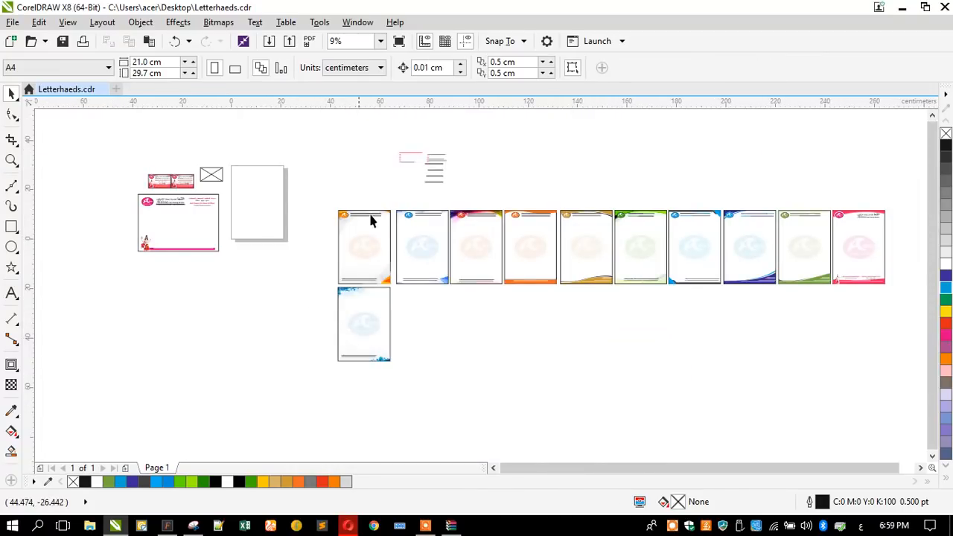
scroll(408, 156, "up", 7)
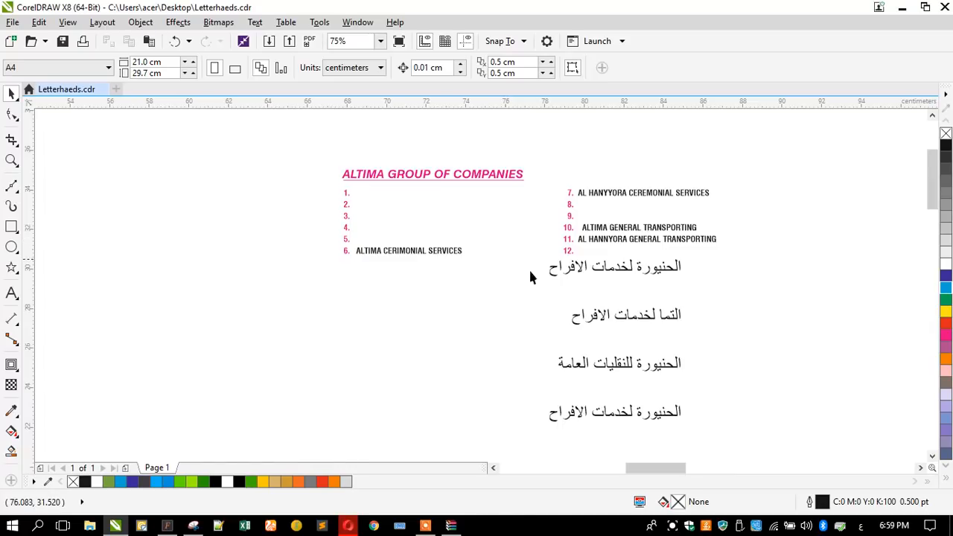
left_click(565, 365)
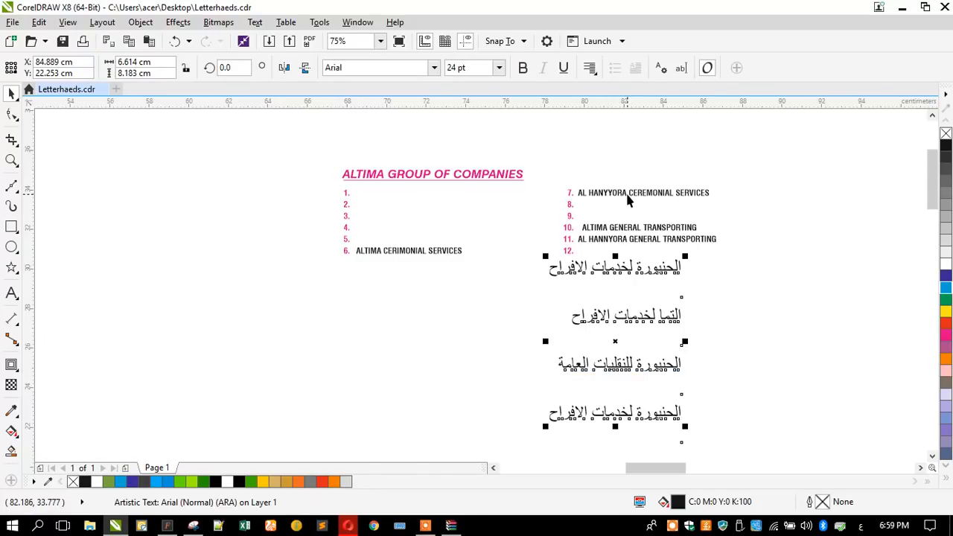
left_click(627, 239)
scroll(627, 239, "down", 2)
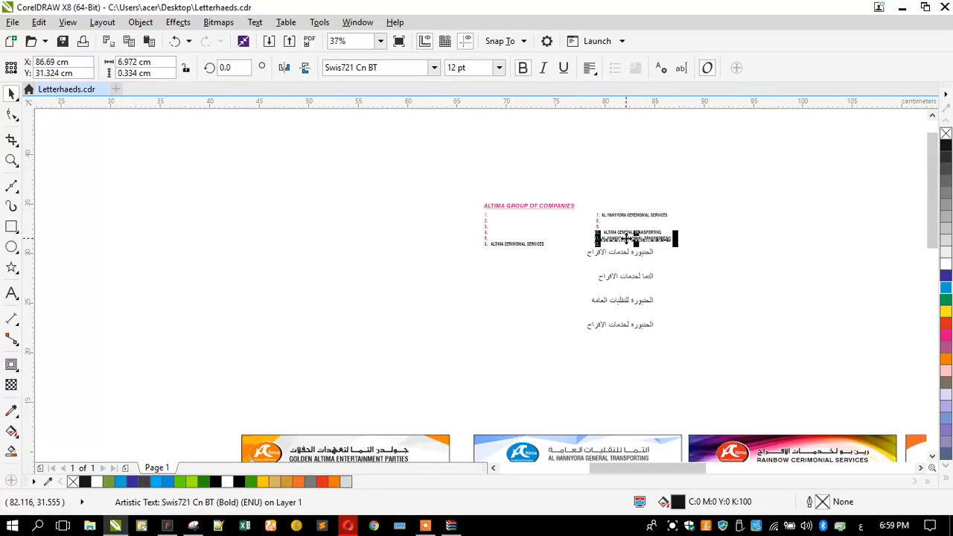
left_click(566, 365)
Step: Examine the company-name headers of the finished letterheads in the upper row
scroll(657, 331, "down", 2)
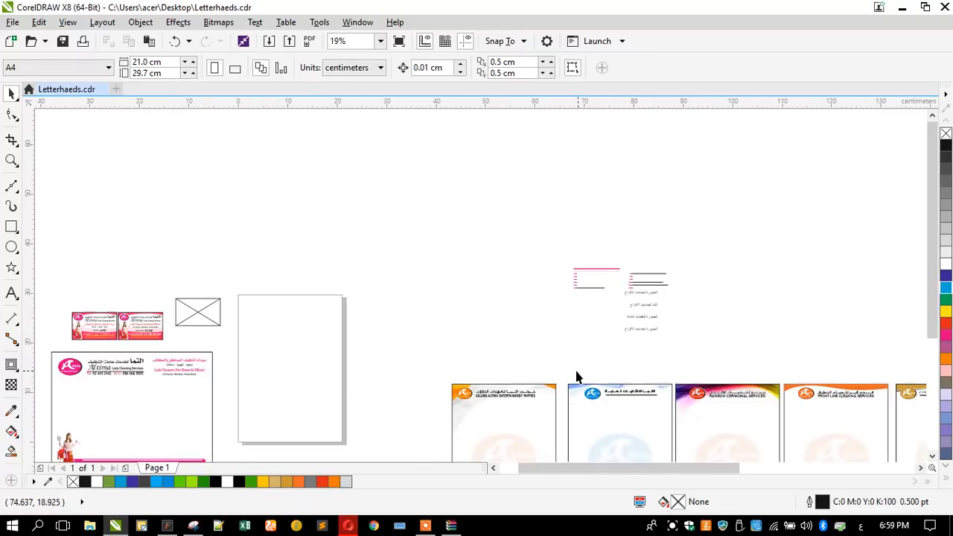
scroll(591, 400, "up", 2)
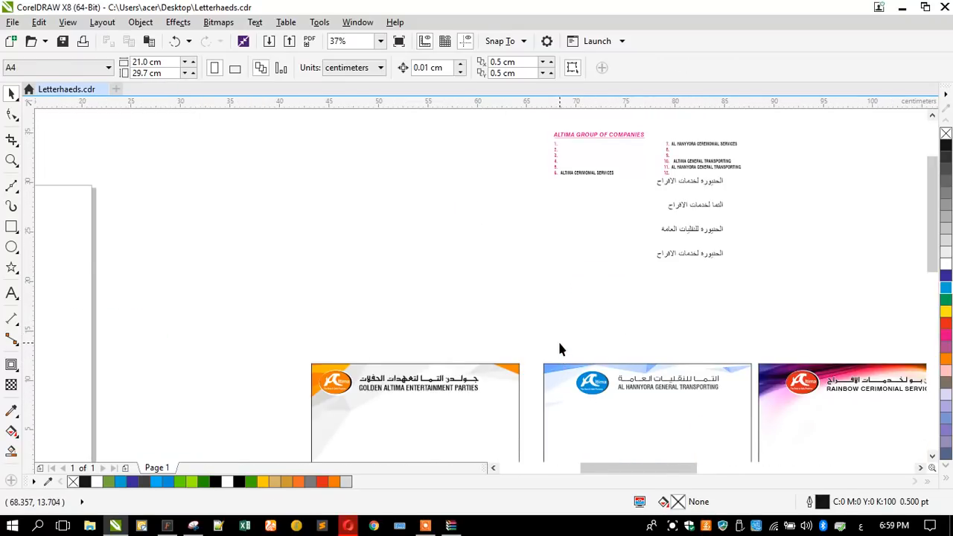
scroll(674, 397, "up", 2)
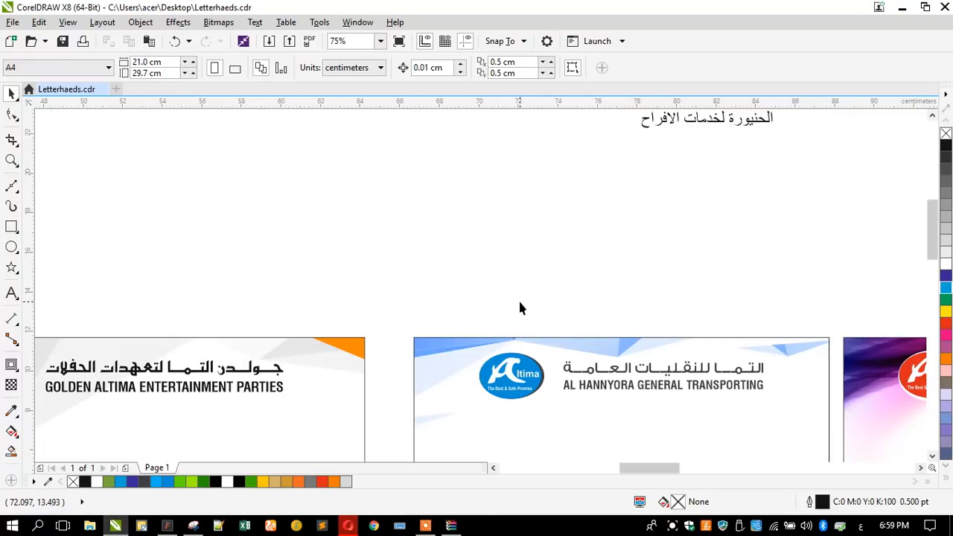
scroll(483, 339, "down", 2)
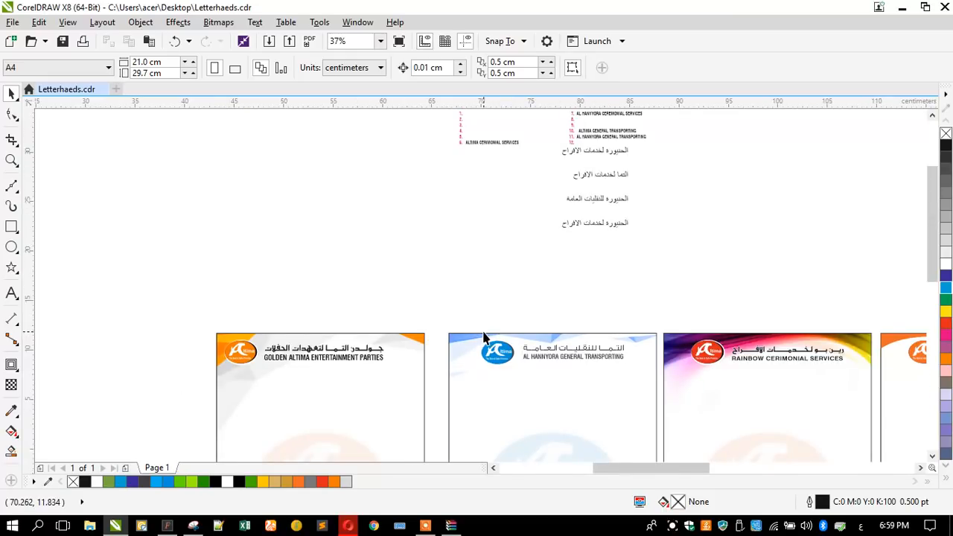
scroll(484, 338, "down", 2)
scroll(484, 339, "down", 1)
scroll(811, 333, "up", 3)
scroll(812, 334, "up", 1)
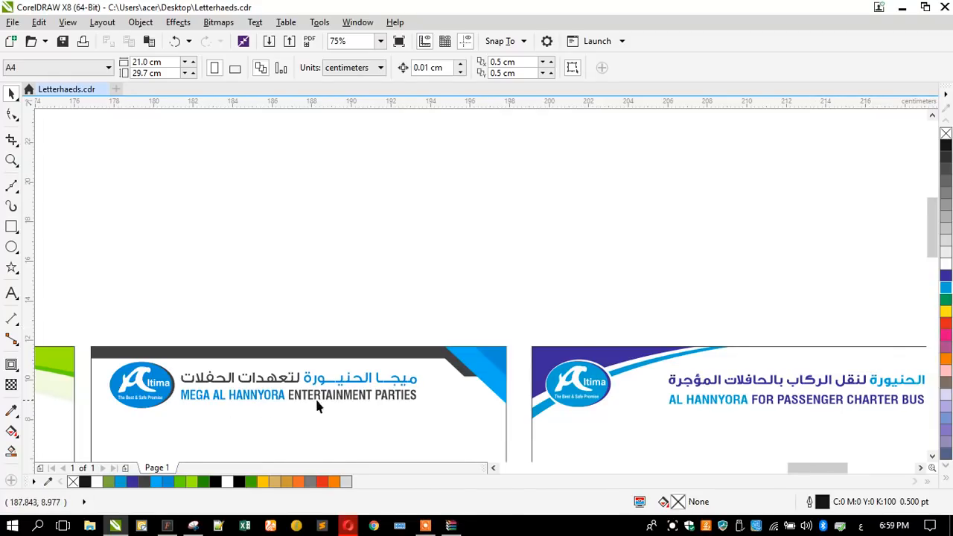
Step: Compare the blue General Transporting letterhead's Arabic and English header with the remaining names in the Altima group company list
scroll(491, 365, "down", 1)
scroll(613, 330, "down", 1)
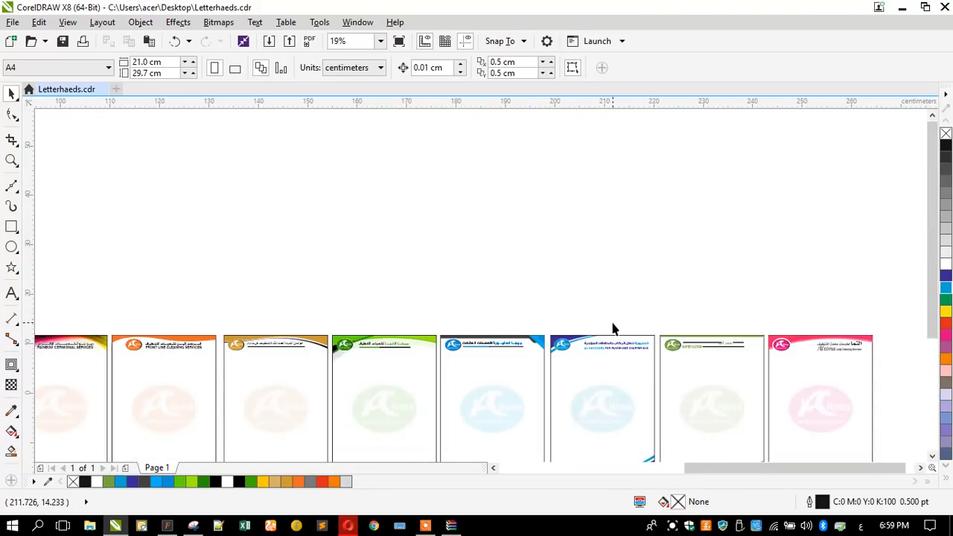
scroll(623, 330, "down", 2)
scroll(449, 332, "up", 3)
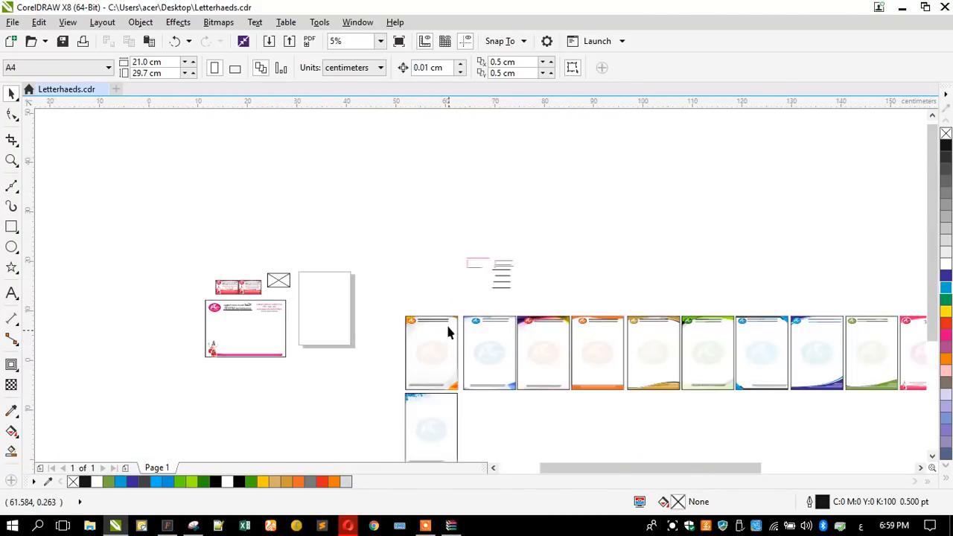
scroll(628, 289, "up", 1)
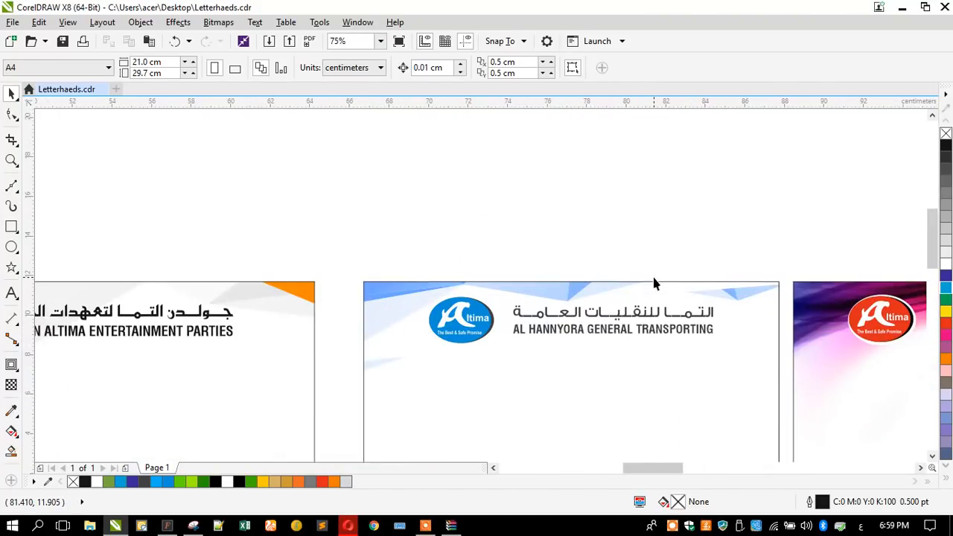
scroll(654, 283, "up", 1)
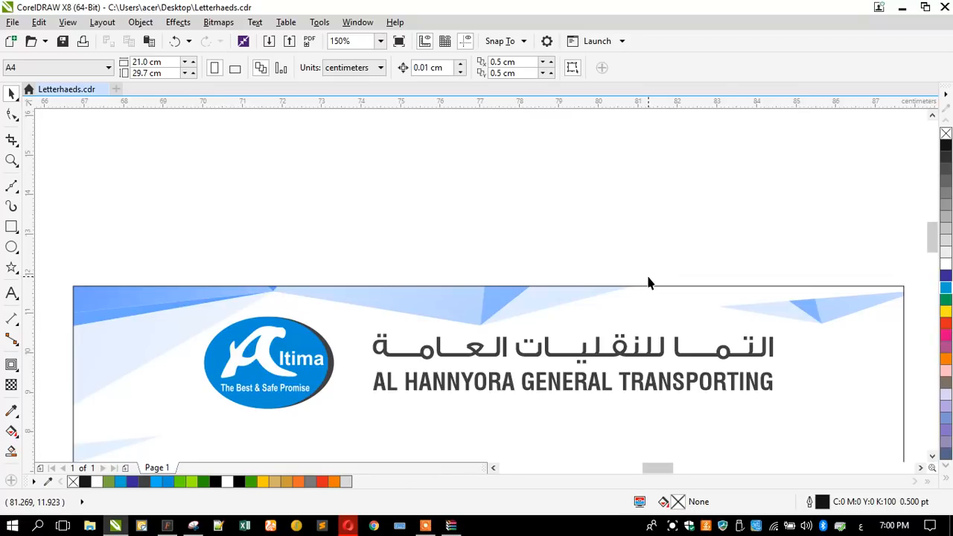
scroll(539, 314, "down", 1)
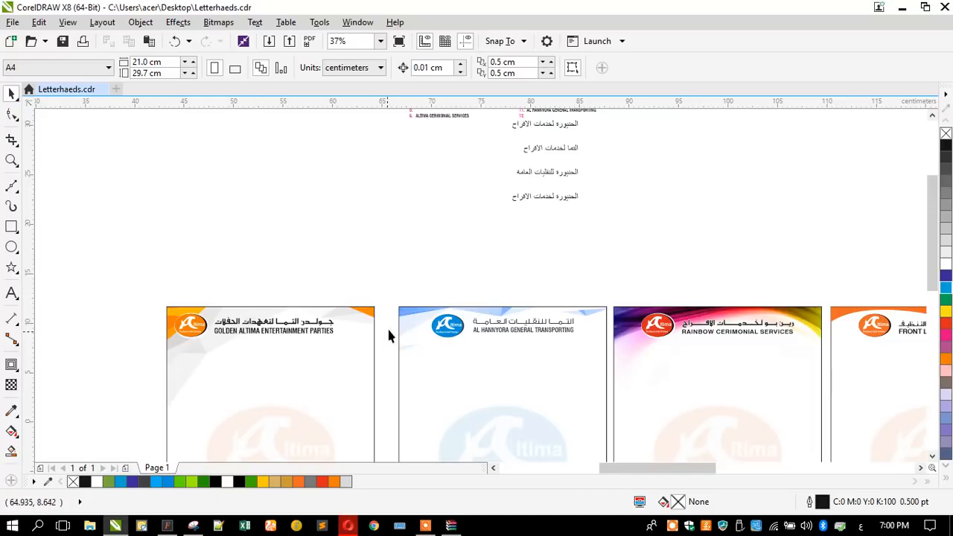
scroll(389, 334, "down", 1)
scroll(423, 194, "up", 2)
scroll(436, 186, "up", 2)
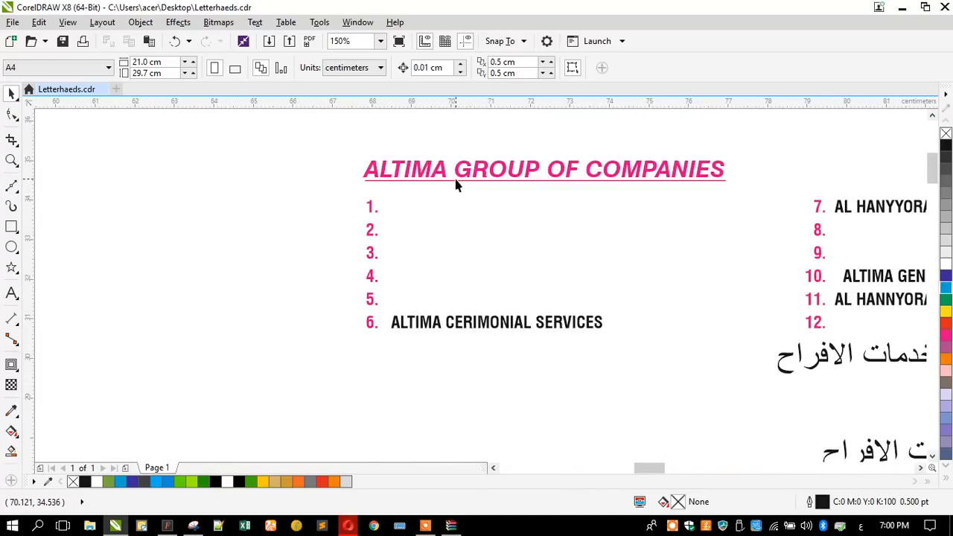
scroll(362, 216, "down", 1)
scroll(702, 208, "up", 1)
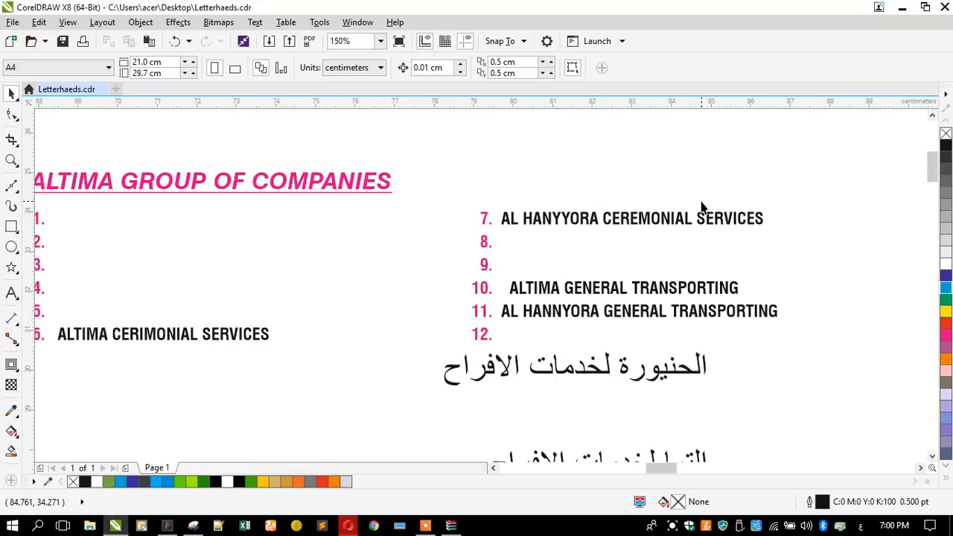
Step: Move the ALTIMA GENERAL TRANSPORTING text out of the company list to just above the blue polygon letterhead's header
left_click(607, 279)
scroll(596, 284, "down", 2)
left_click_drag(592, 286, 560, 439)
scroll(543, 288, "down", 1)
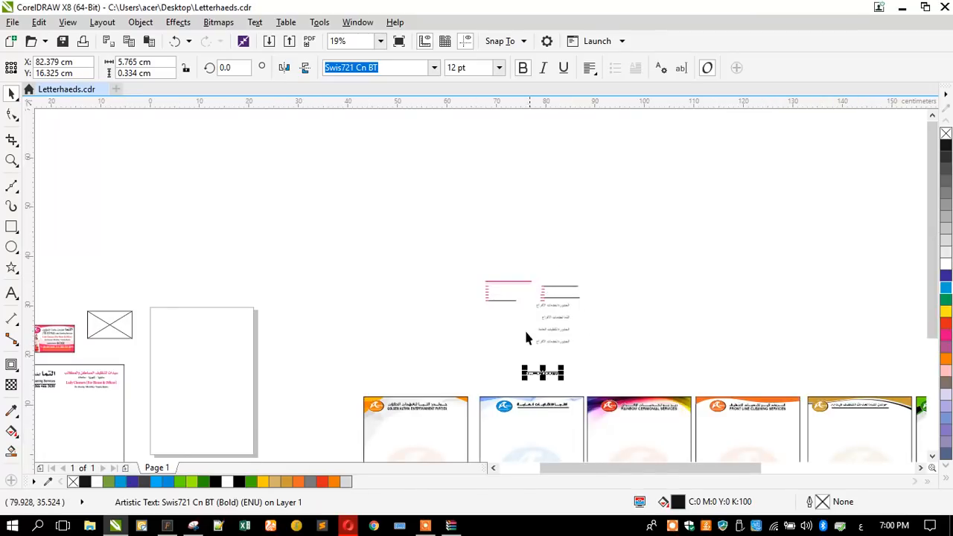
scroll(530, 421, "up", 2)
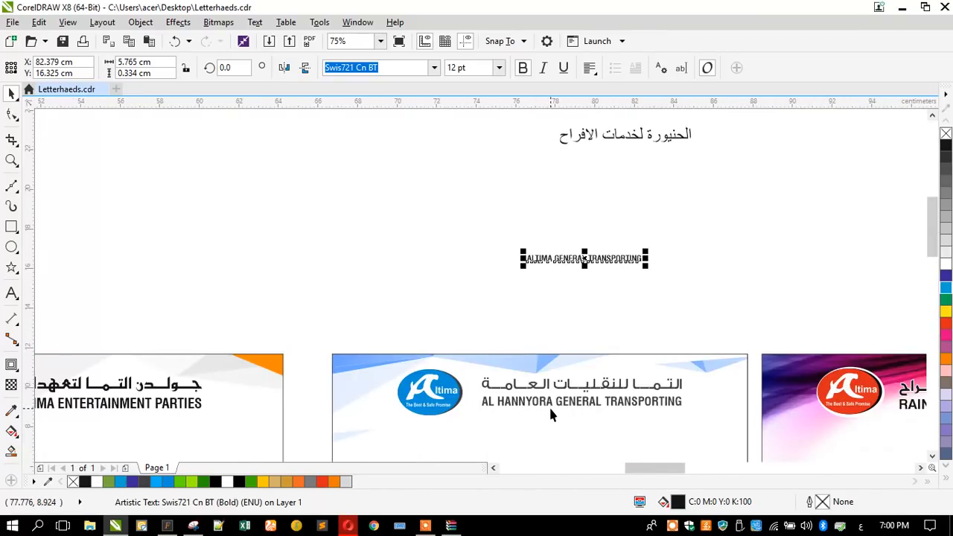
scroll(551, 409, "up", 1)
scroll(546, 405, "down", 1)
left_click_drag(567, 254, 566, 330)
scroll(530, 399, "up", 2)
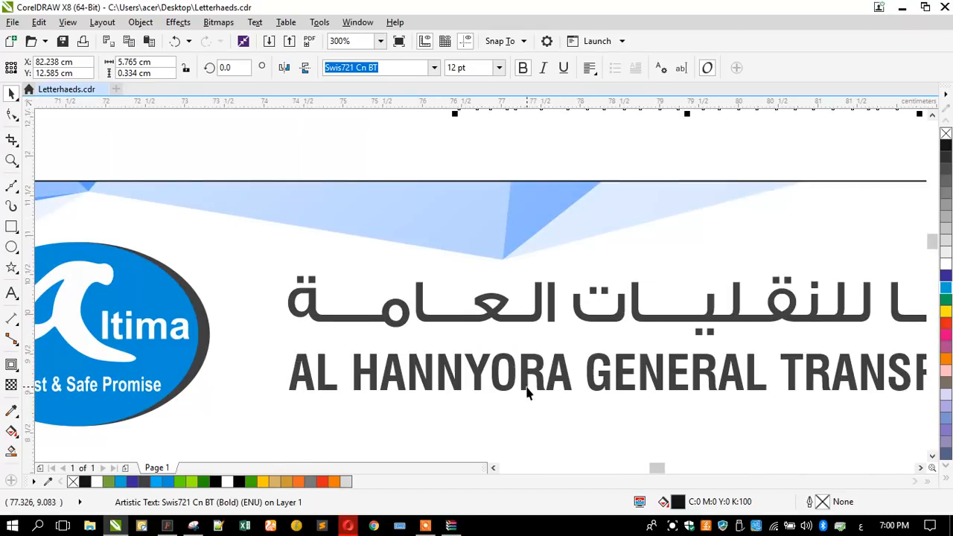
Step: Ungroup the blue letterhead's header so the logo, Arabic name and English name are separate objects
scroll(527, 389, "down", 1)
left_click(528, 383)
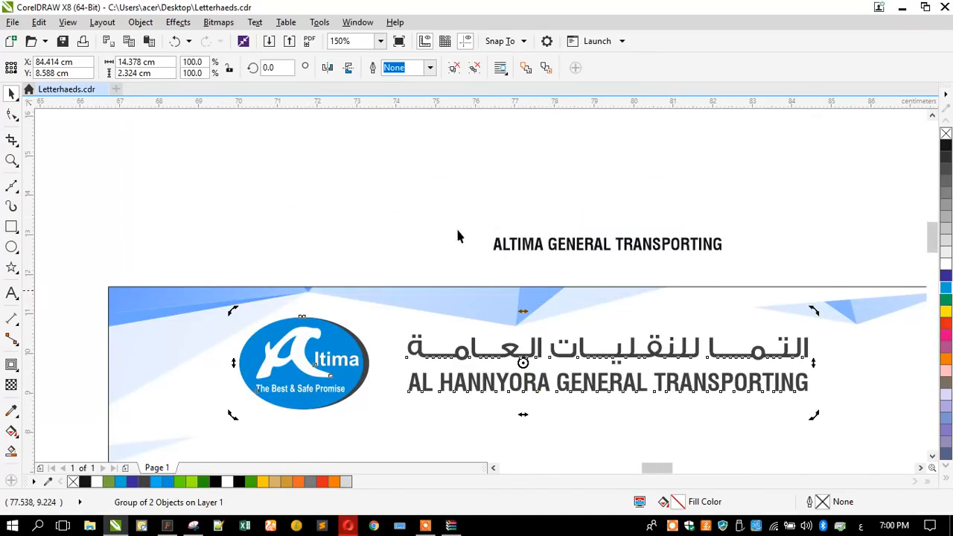
left_click(428, 179)
left_click(524, 384)
left_click(528, 384)
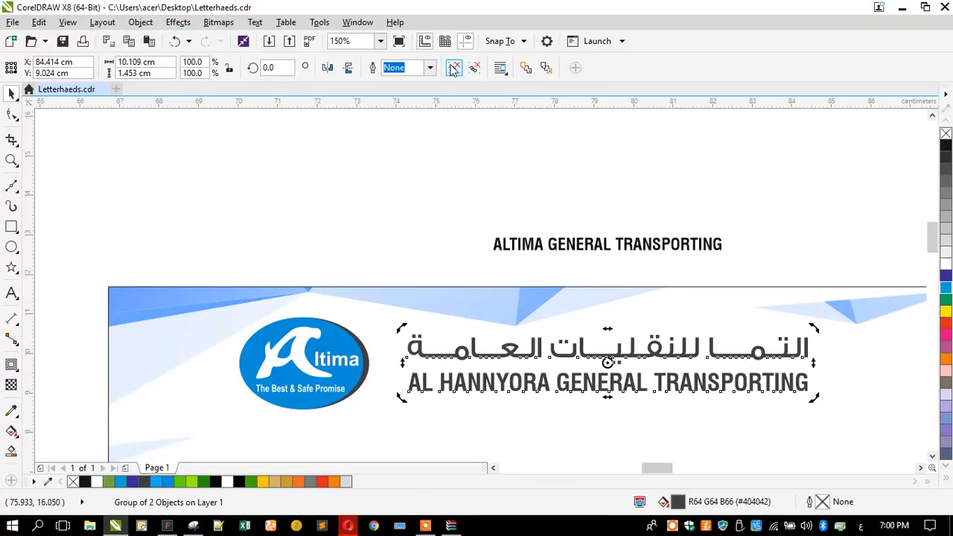
left_click(511, 268)
Step: Replace AL HANNYORA with ALTIMA in the English name line of the blue polygon letterhead
double_click(524, 382)
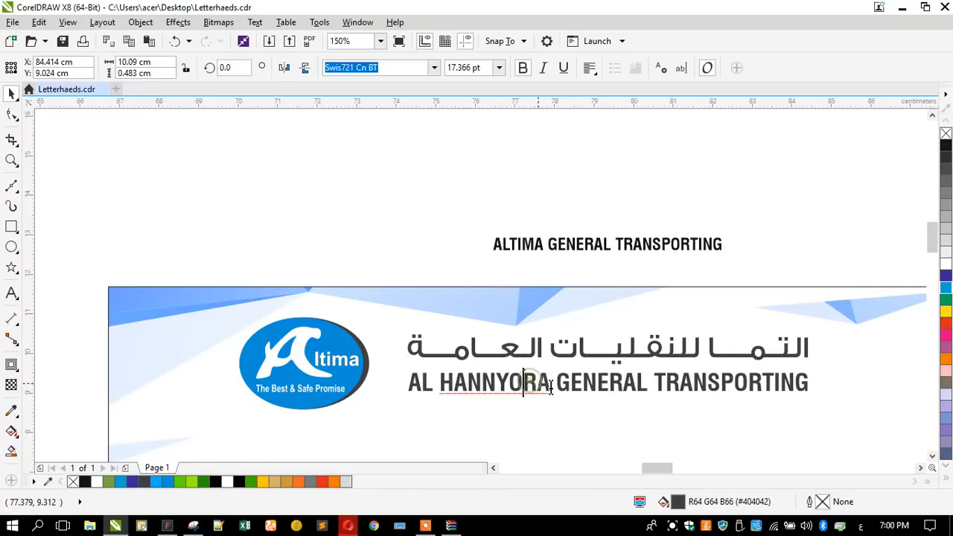
left_click_drag(551, 385, 406, 384)
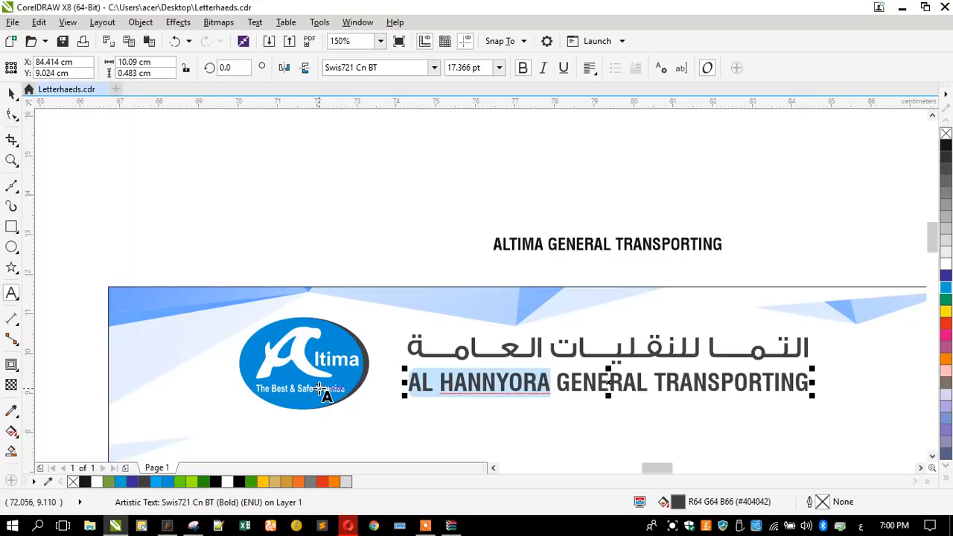
type("a")
key("BackSpace")
type("ALTIMA")
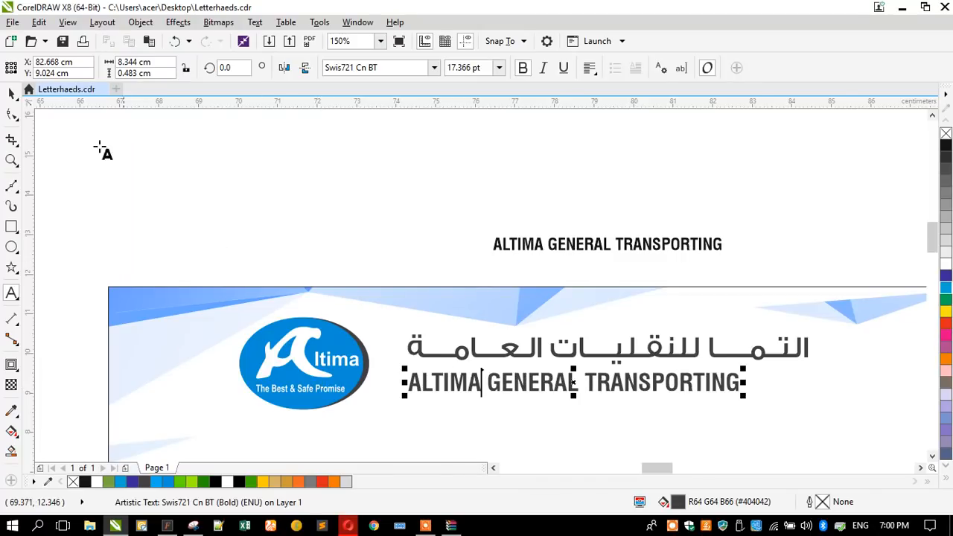
left_click(11, 93)
Step: Set the ALTIMA GENERAL TRANSPORTING header line in bold Swis721 BT and narrow it to about 10.15 cm, matching the Arabic line
left_click(433, 67)
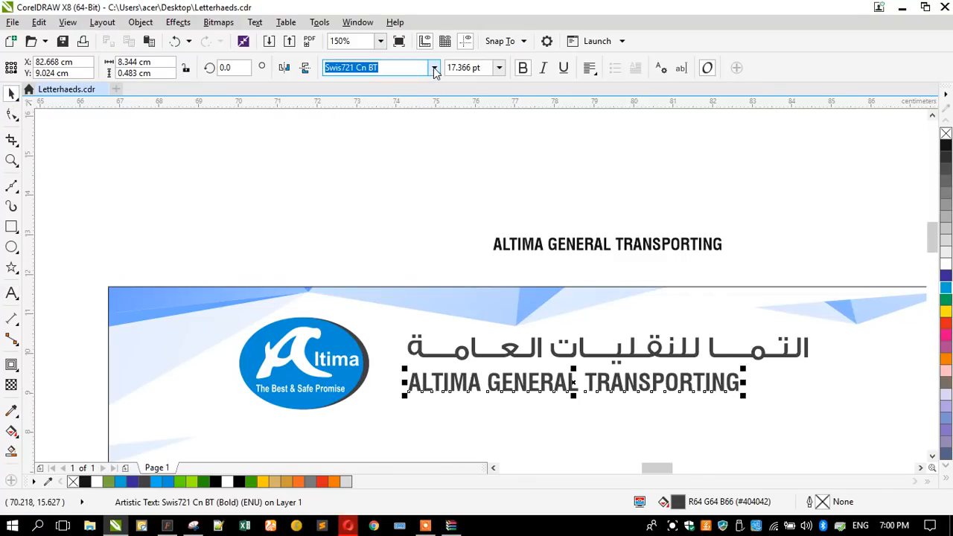
left_click(380, 111)
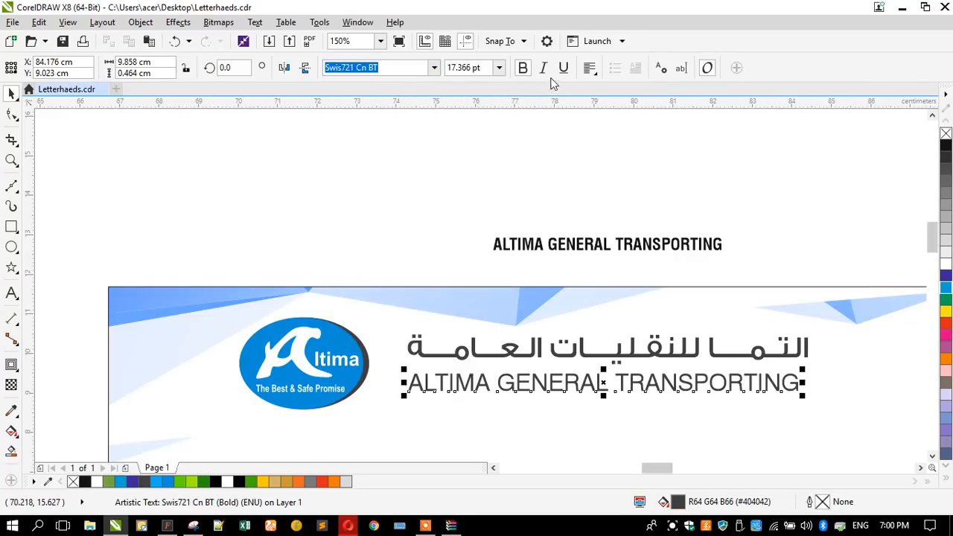
left_click(522, 68)
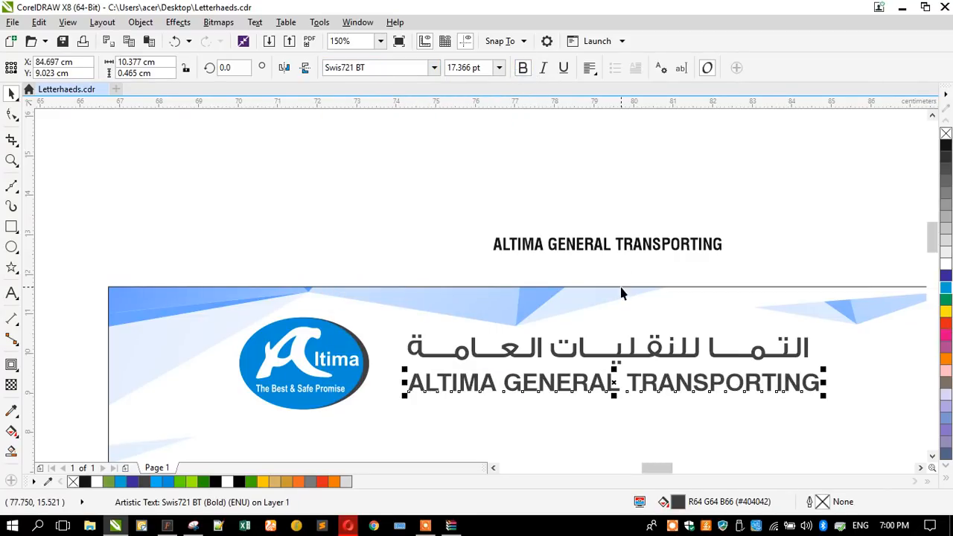
left_click_drag(825, 383, 817, 383)
left_click(466, 238)
left_click(533, 237)
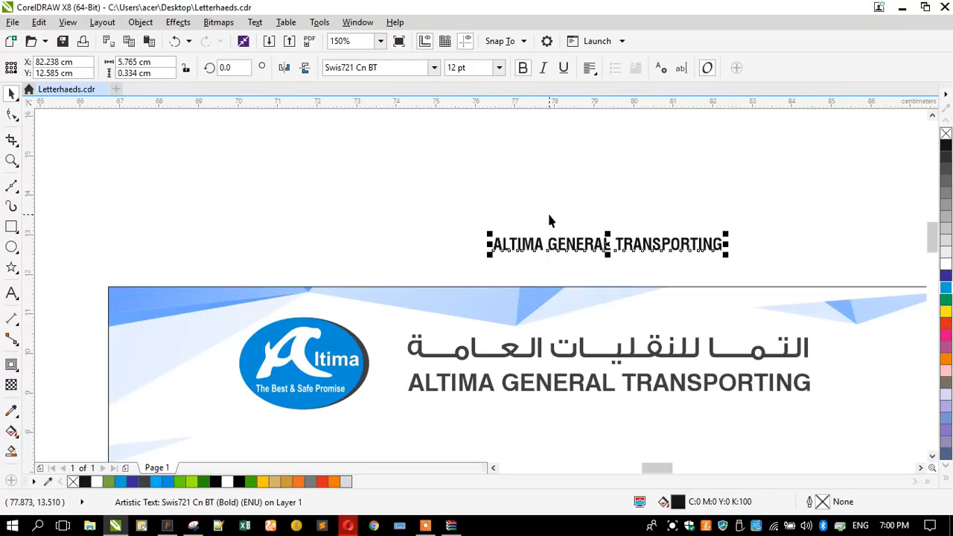
scroll(548, 220, "down", 2)
left_click(471, 211)
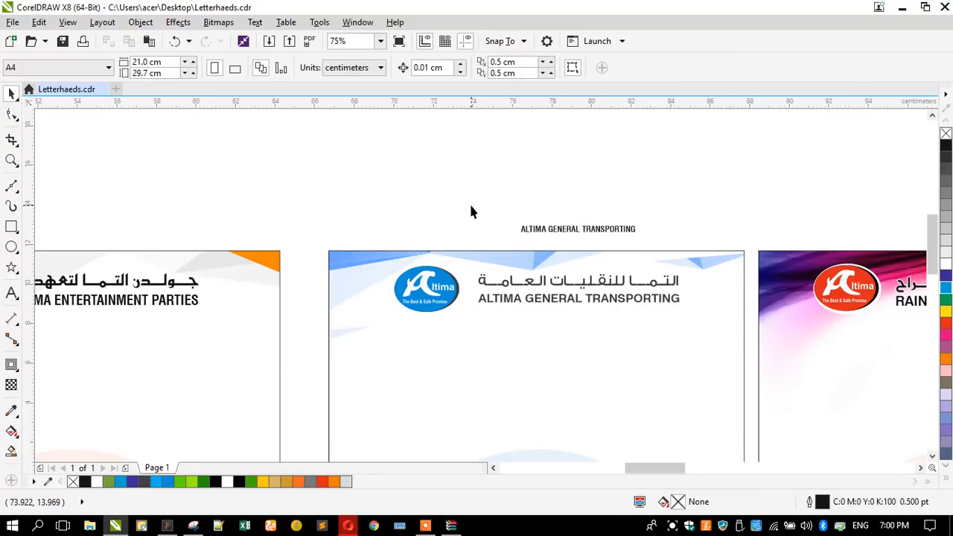
Step: Undo the width, bold, font and wording changes on the header's English line to bring back AL HANNYORA GENERAL TRANSPORTING
left_click(505, 295)
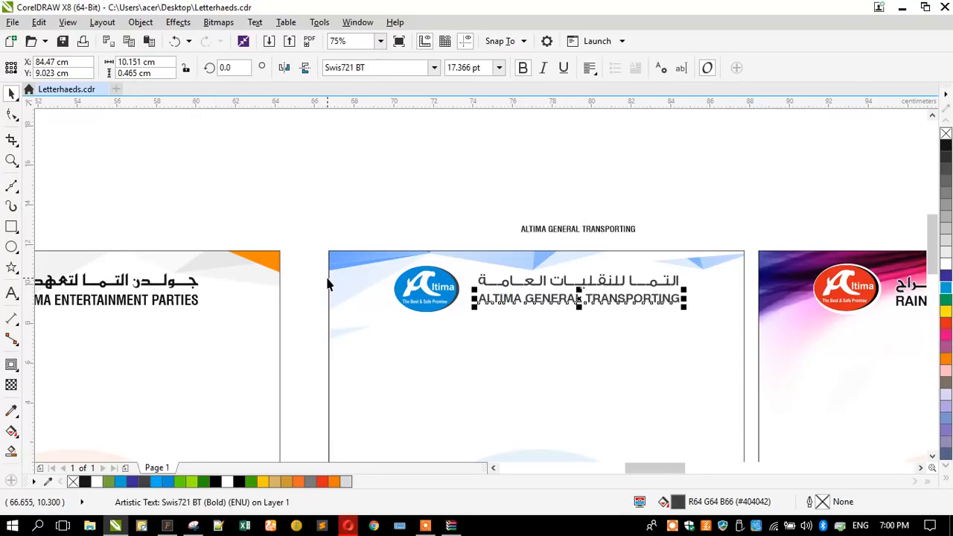
key("ctrl+z")
key("ctrl+z")
key("ctrl+z")
key("ctrl+z")
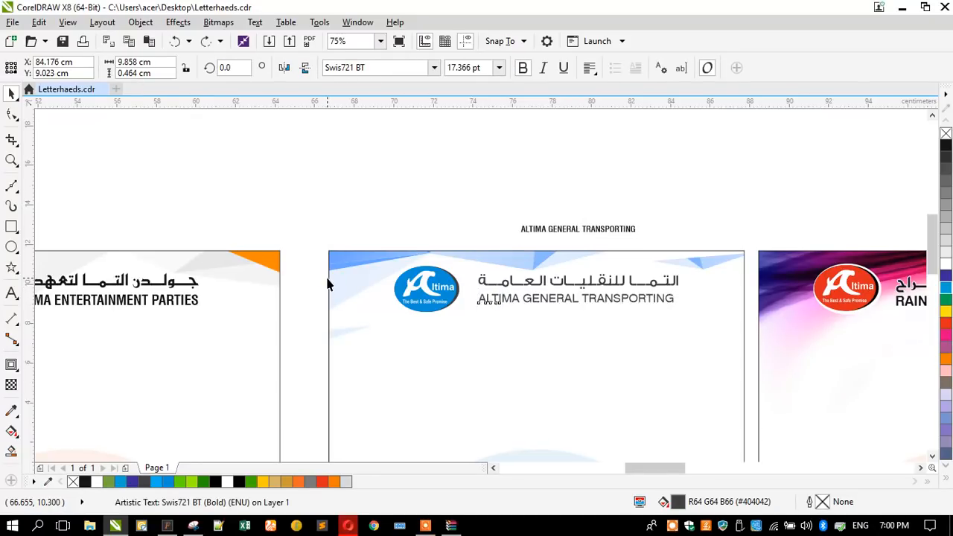
key("ctrl+z")
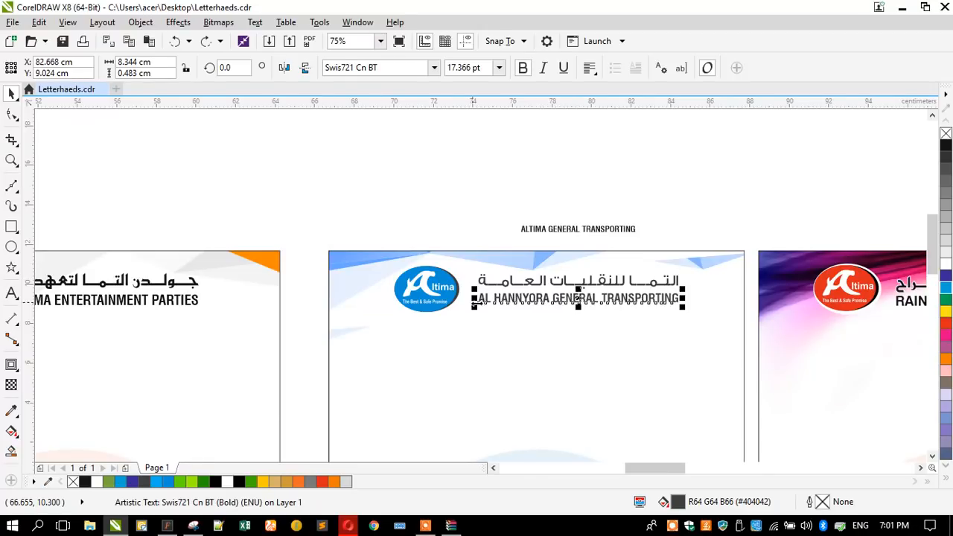
Step: Place a separate AL HANNYORA GENERAL TRANSPORTING line above the blue letterhead and restore ALTIMA GENERAL TRANSPORTING in its header
left_click_drag(495, 298, 408, 207)
type("ALTIMA GENERAL TRANSPORTING")
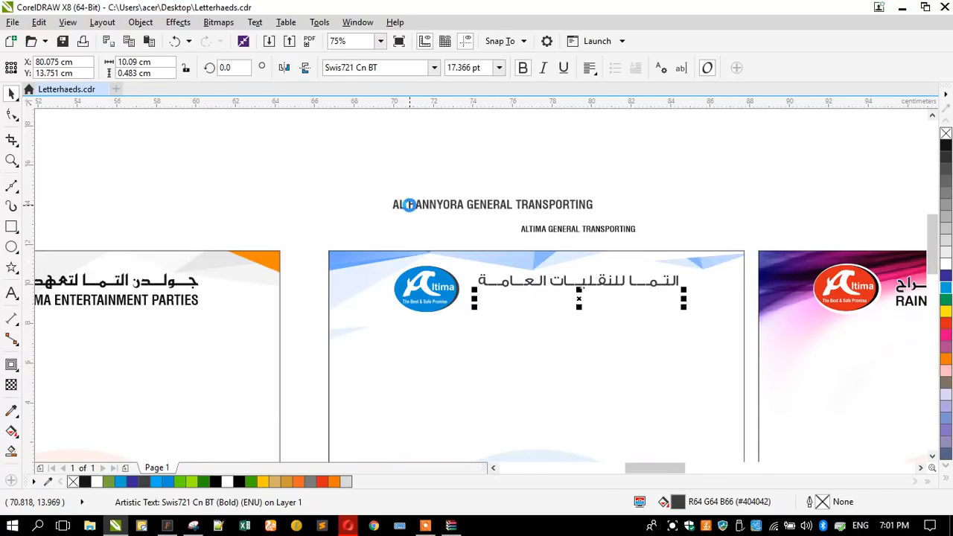
left_click(425, 226)
left_click(444, 209)
Step: Move the loose AL HANNYORA GENERAL TRANSPORTING line onto the header area of the new blue-circle letterhead
scroll(444, 210, "down", 2)
left_click_drag(444, 210, 361, 198)
scroll(482, 211, "down", 2)
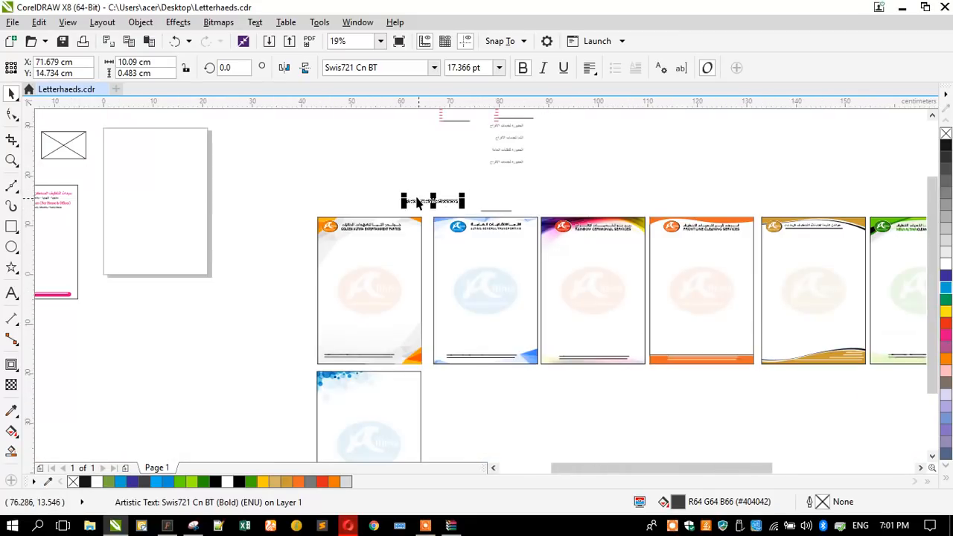
left_click_drag(421, 201, 371, 392)
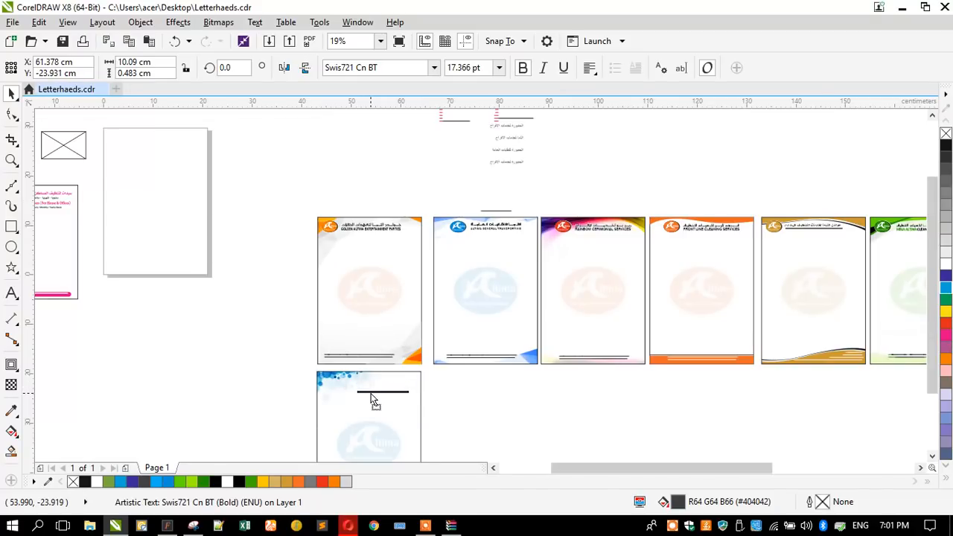
Step: Copy the blue Altima logo from the upper row onto the new letterhead's header, over the corner circles
left_click(328, 227)
left_click_drag(328, 227, 333, 385)
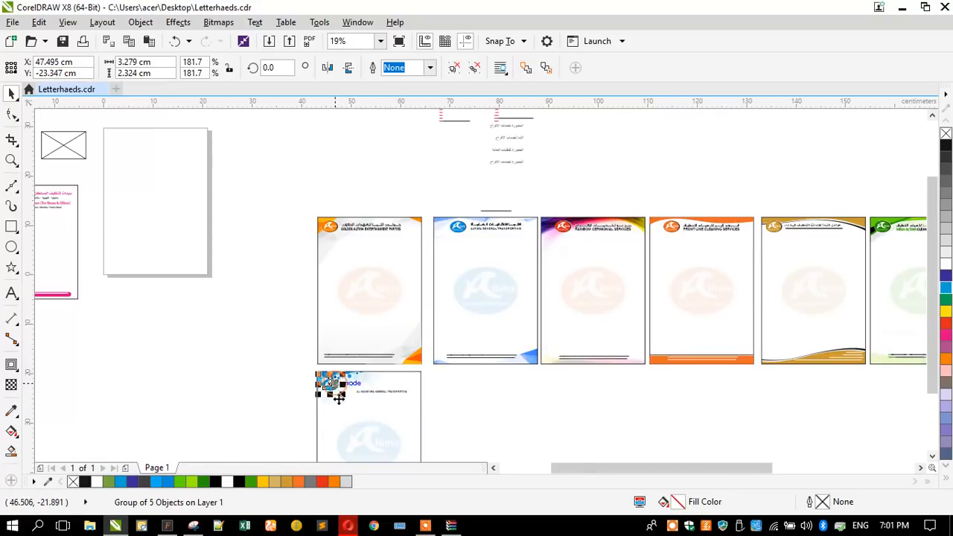
scroll(335, 391, "up", 4)
scroll(312, 359, "up", 2)
left_click_drag(271, 315, 297, 316)
left_click(249, 231)
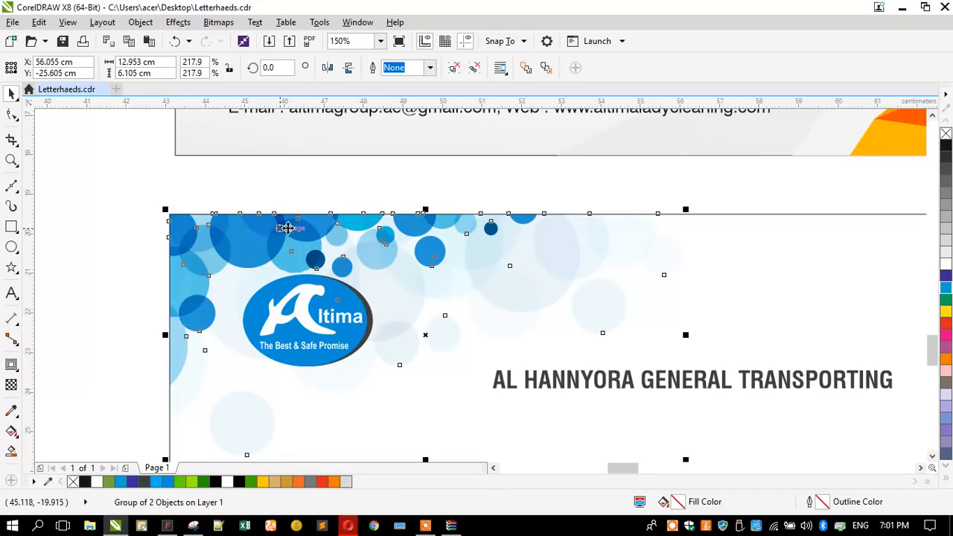
Step: Apply a uniform transparency of 70 to the blue circles in the new letterhead's footer corner
scroll(291, 228, "down", 4)
scroll(333, 328, "down", 2)
scroll(405, 374, "up", 4)
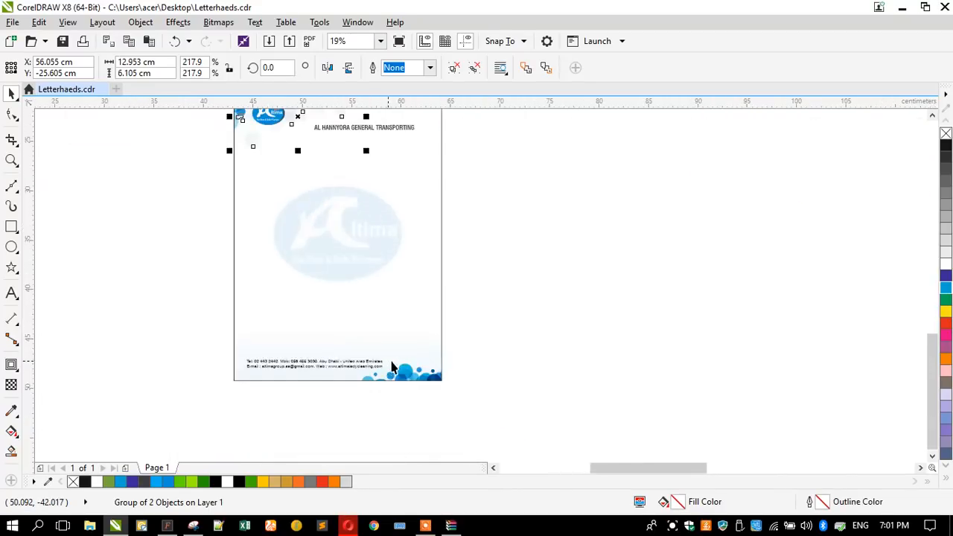
left_click(406, 374)
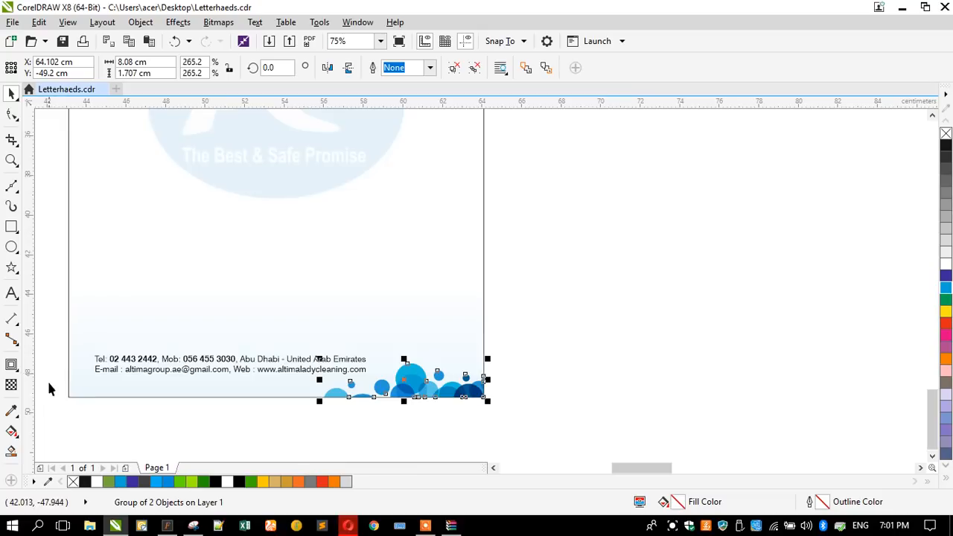
left_click(11, 385)
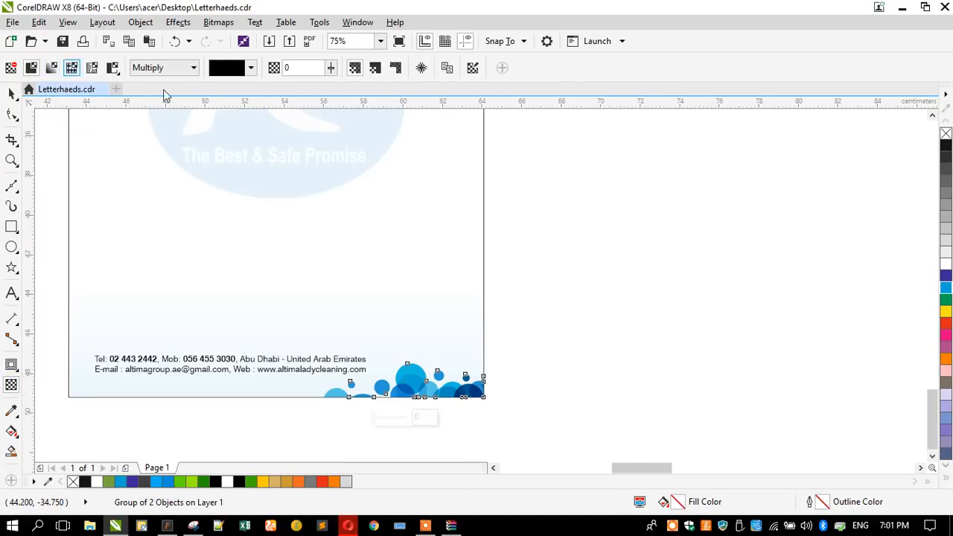
type("50")
key("Return")
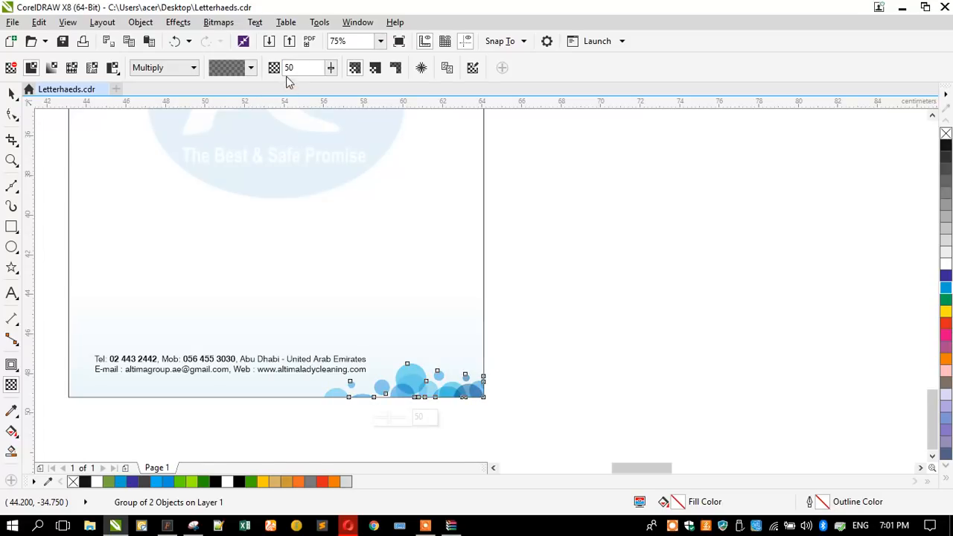
type("7")
key("Return")
Step: Apply a uniform transparency of 50 to the blue circles behind the logo in the new letterhead's header
scroll(402, 376, "down", 2)
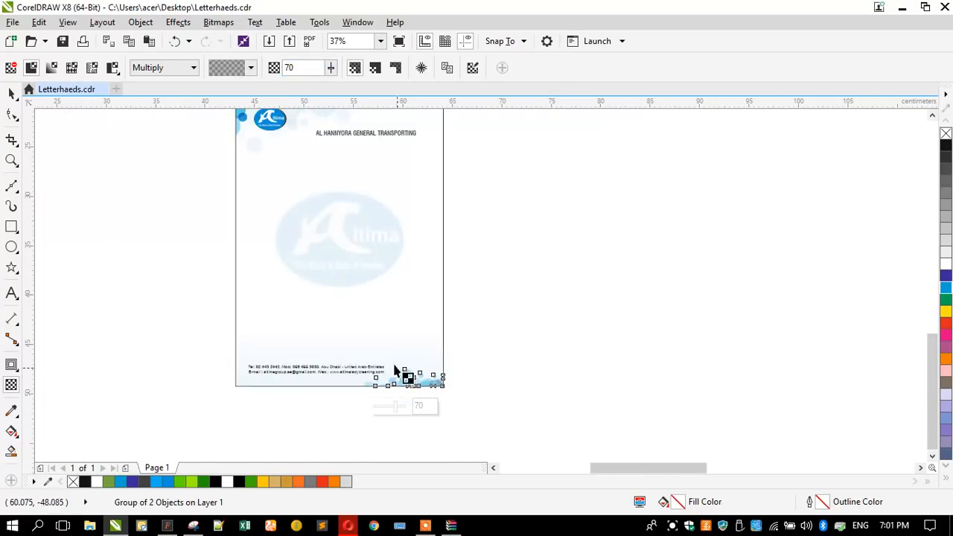
scroll(335, 206, "up", 2)
left_click(282, 273)
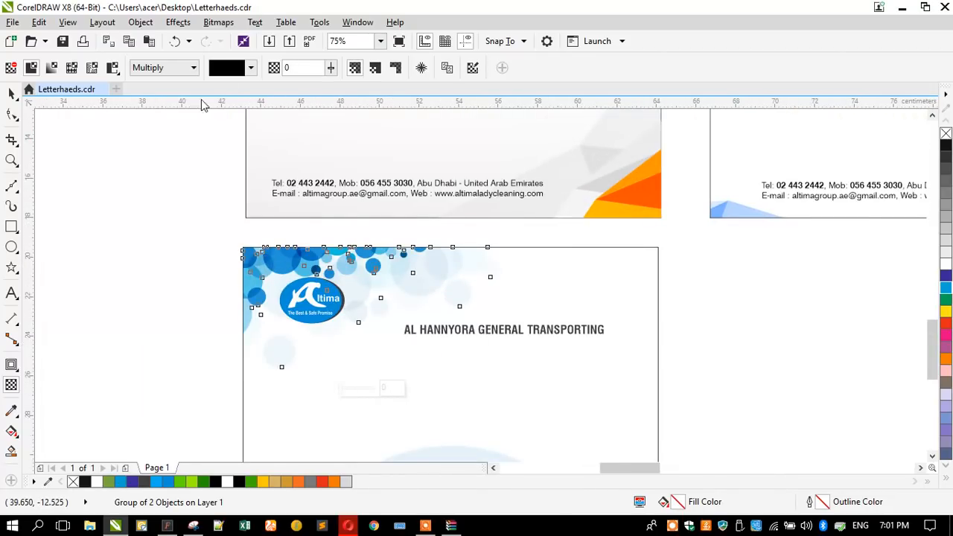
key("Return")
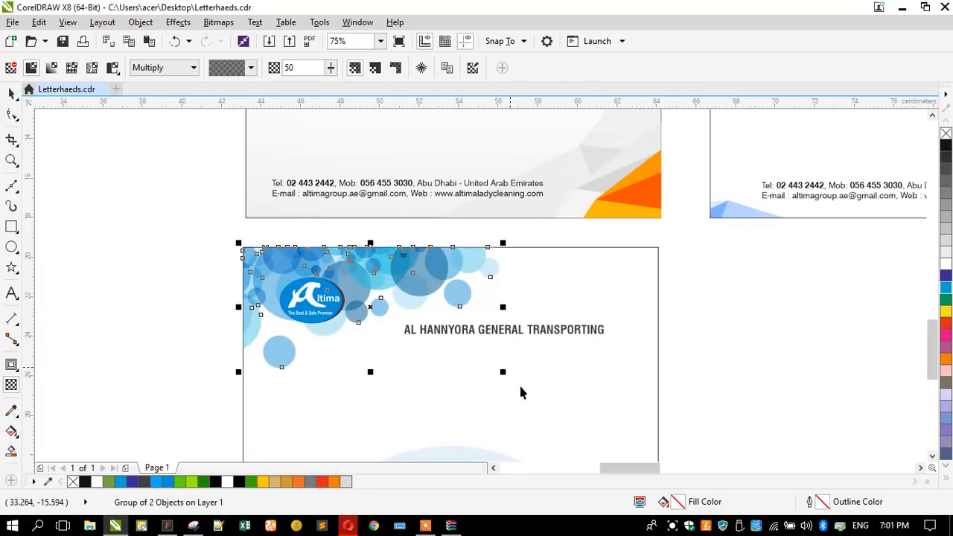
key("space")
left_click(690, 526)
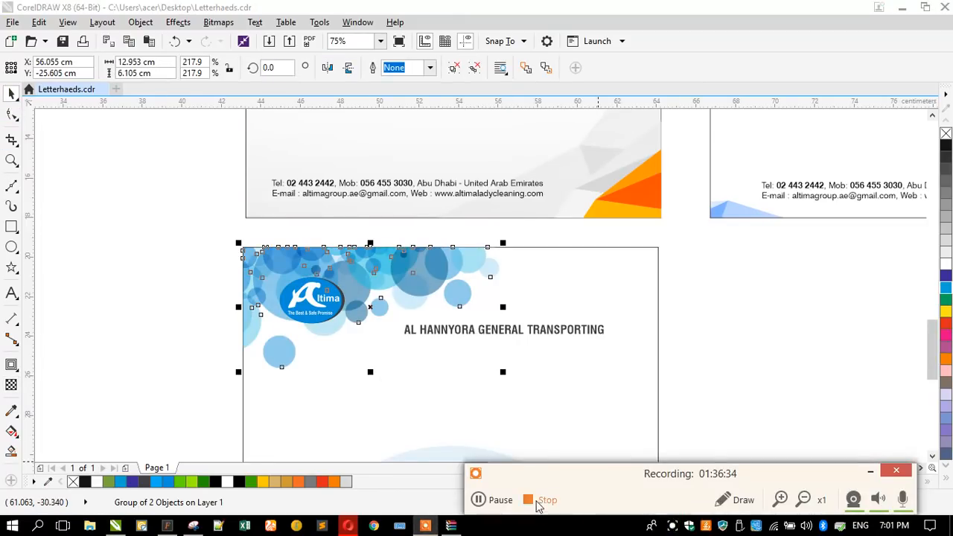
left_click(481, 500)
left_click(478, 499)
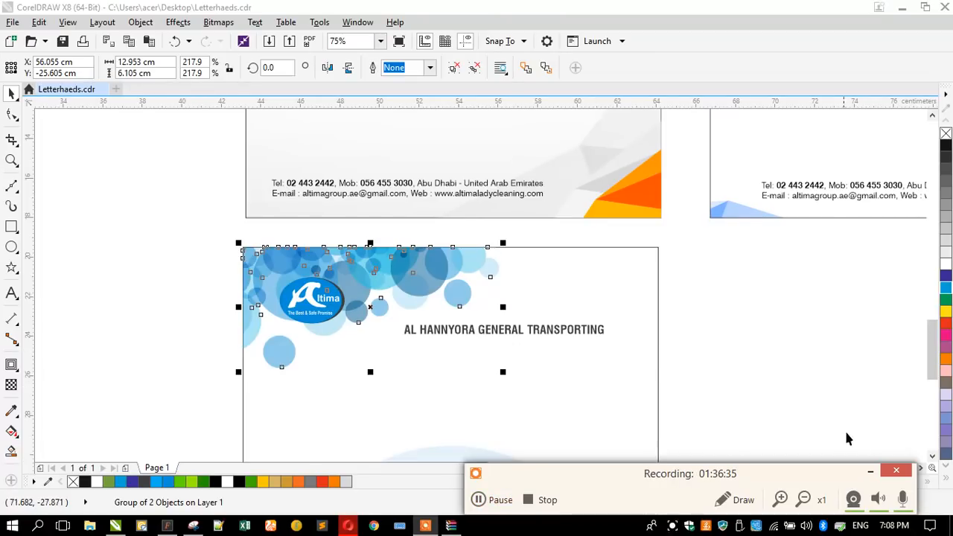
left_click(871, 470)
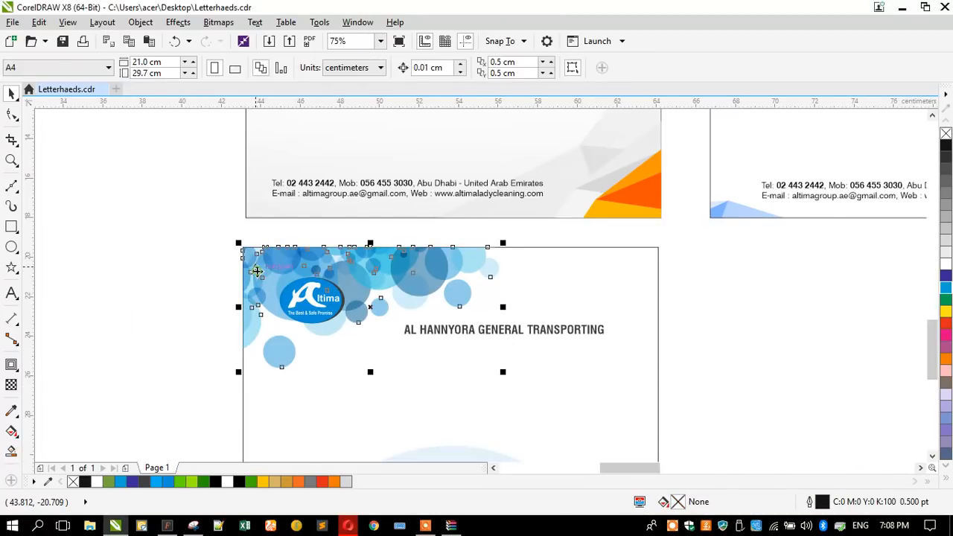
Step: Undo the header circles' transparency and apply a uniform transparency of 50 to only the darker inner circle group behind the logo
key("ctrl+z")
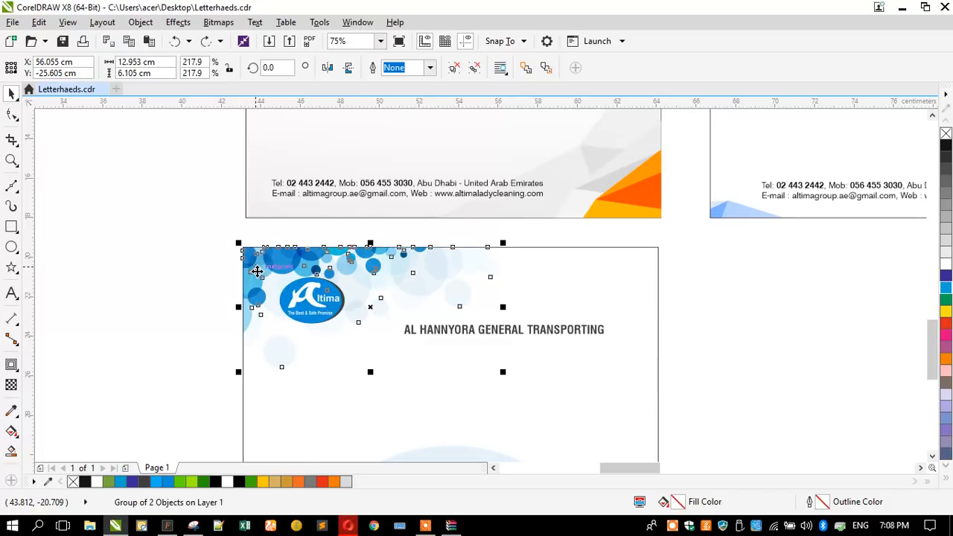
left_click(231, 278)
left_click(253, 271, "ctrl")
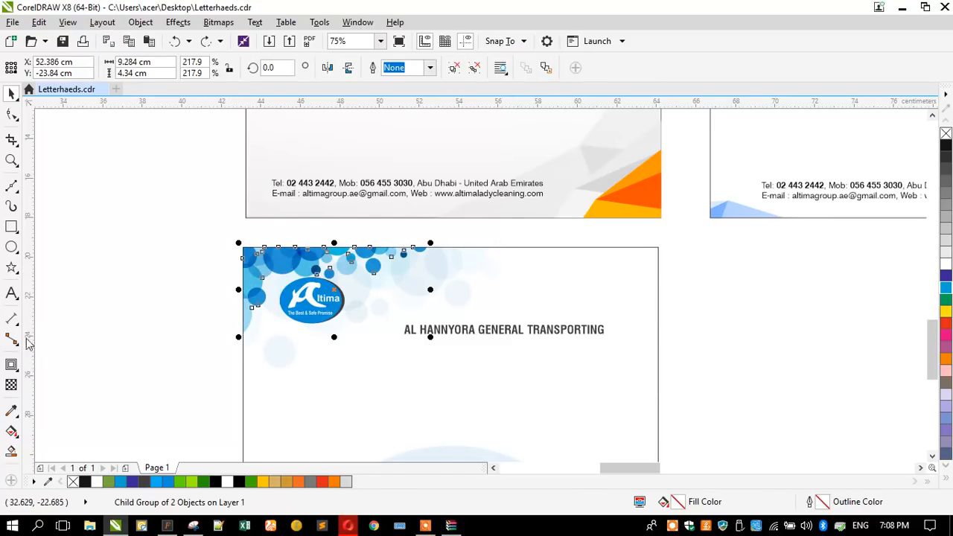
left_click(10, 385)
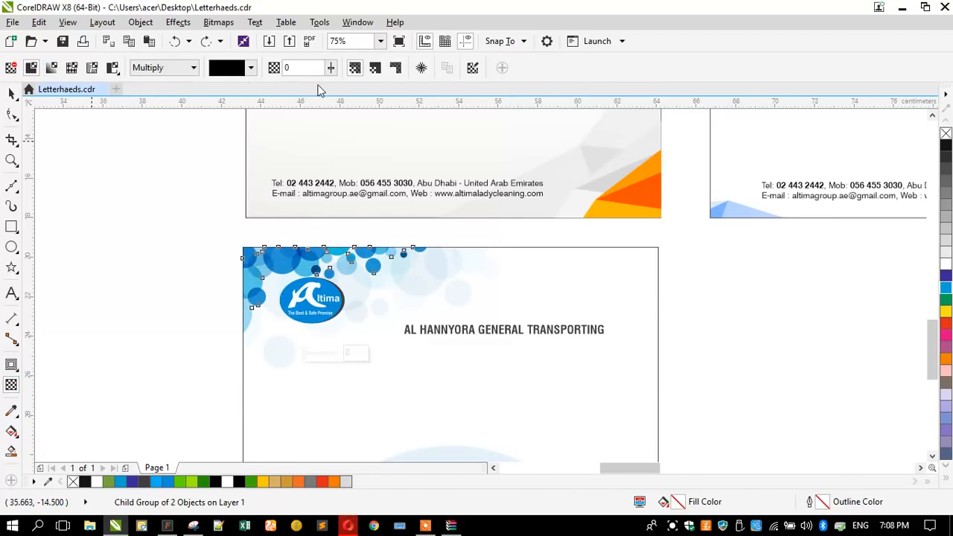
type("5")
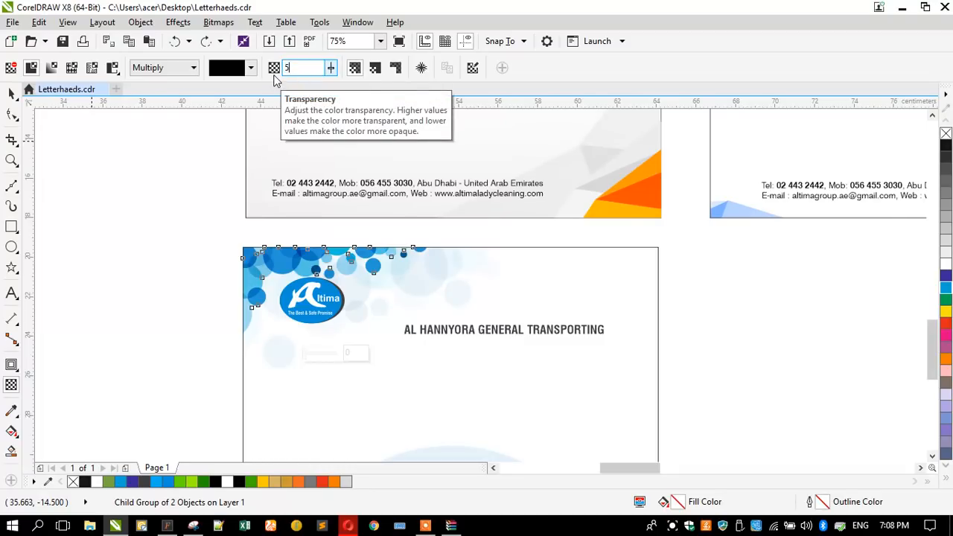
type("0")
key("Return")
left_click(11, 93)
left_click_drag(187, 276, 348, 344)
left_click(319, 311)
left_click(195, 282)
Step: Examine the header designs of the finished letterheads in the upper row and compare them with the new blue-circle letterhead
scroll(372, 222, "down", 2)
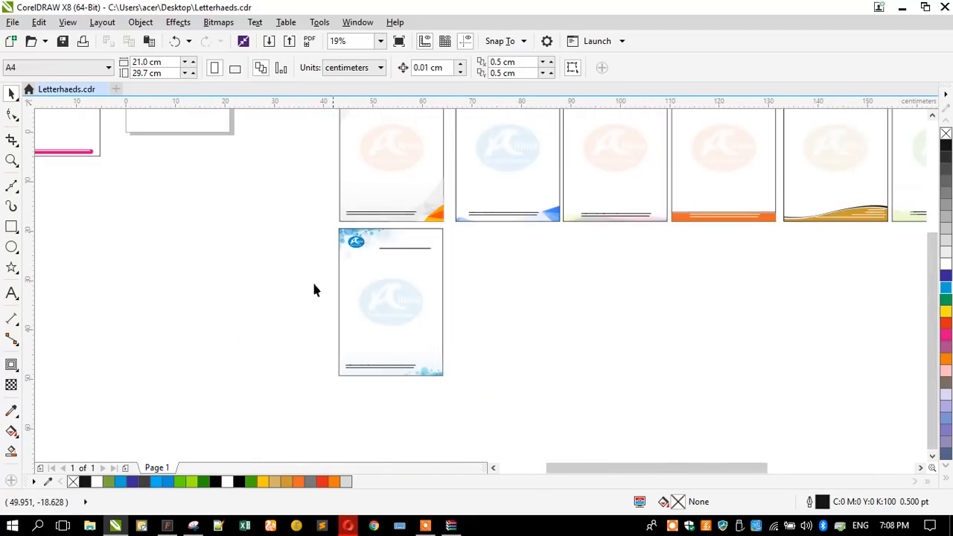
scroll(296, 312, "down", 1)
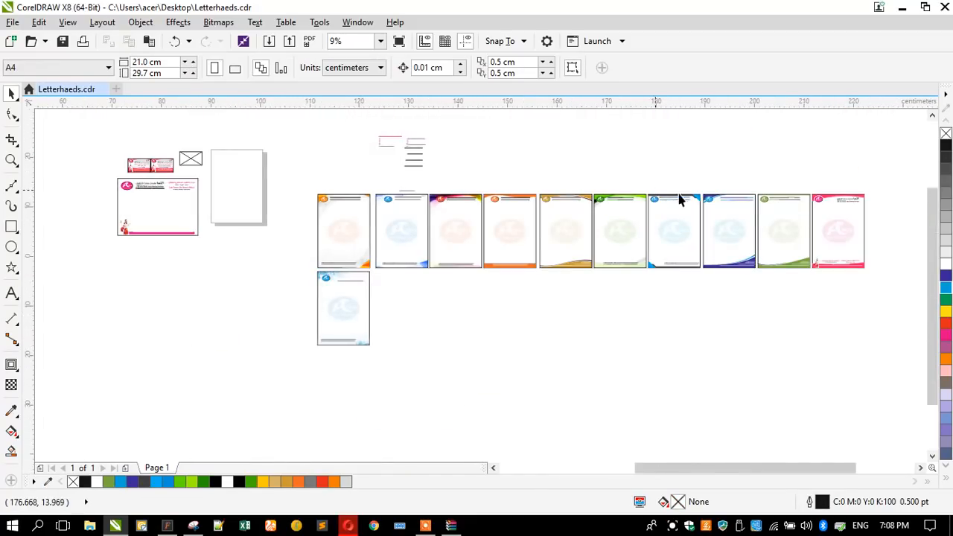
scroll(677, 199, "up", 3)
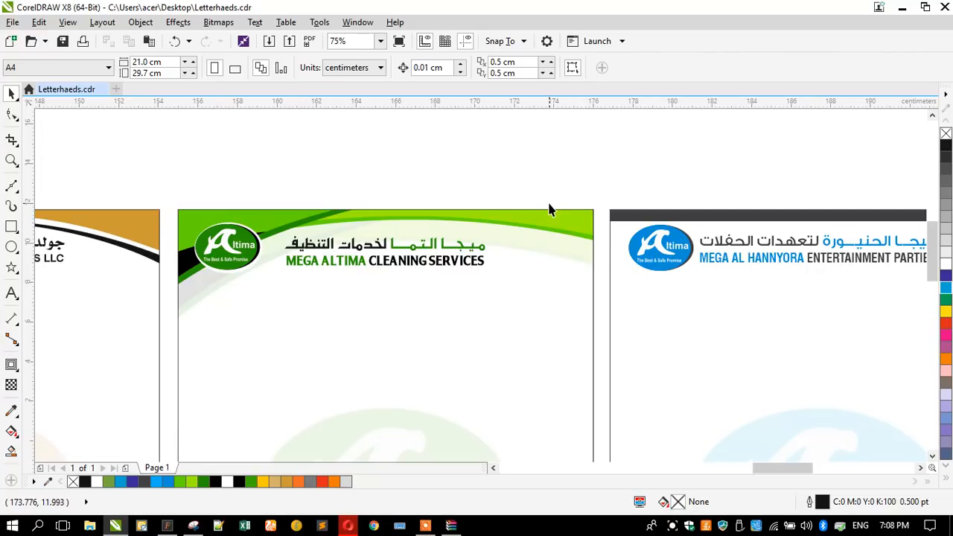
scroll(549, 204, "down", 1)
scroll(635, 208, "up", 1)
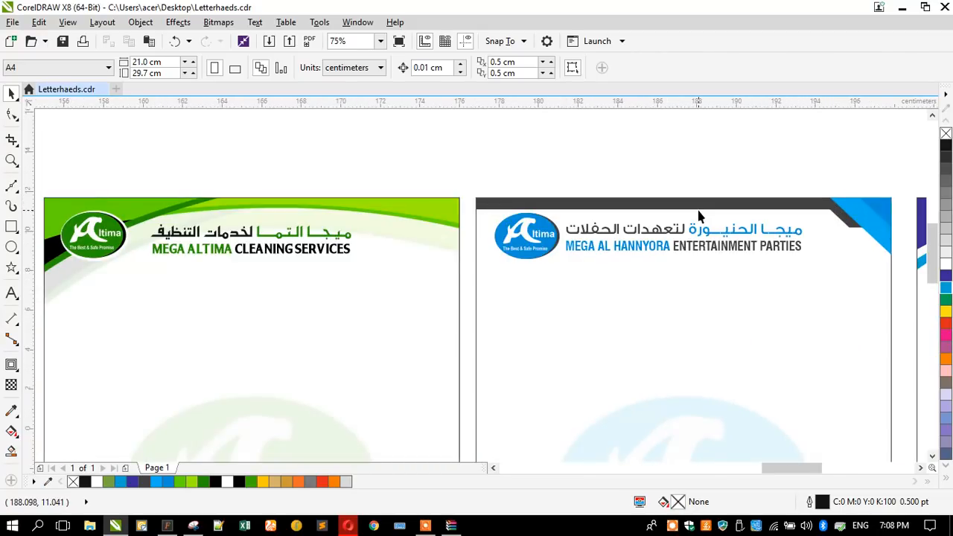
scroll(576, 203, "down", 1)
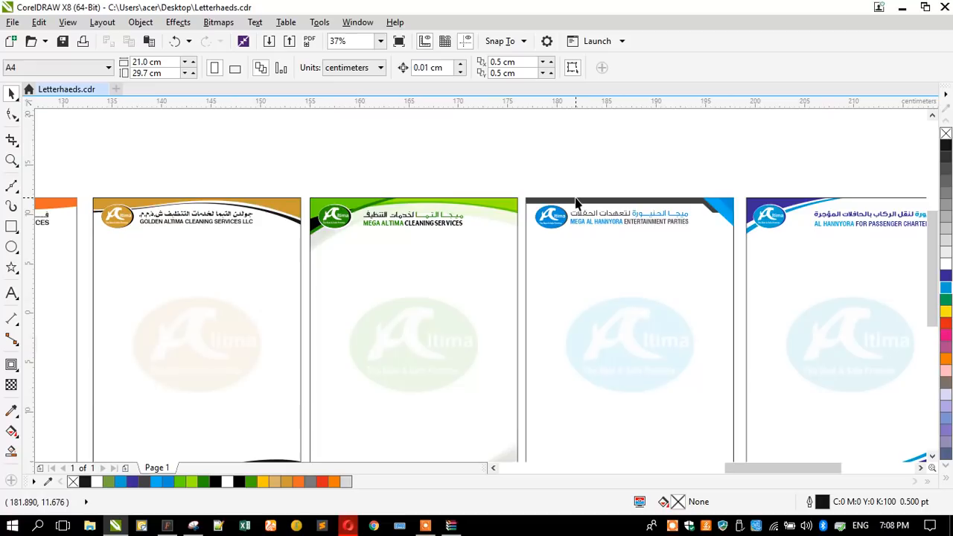
scroll(628, 207, "down", 1)
scroll(757, 199, "up", 2)
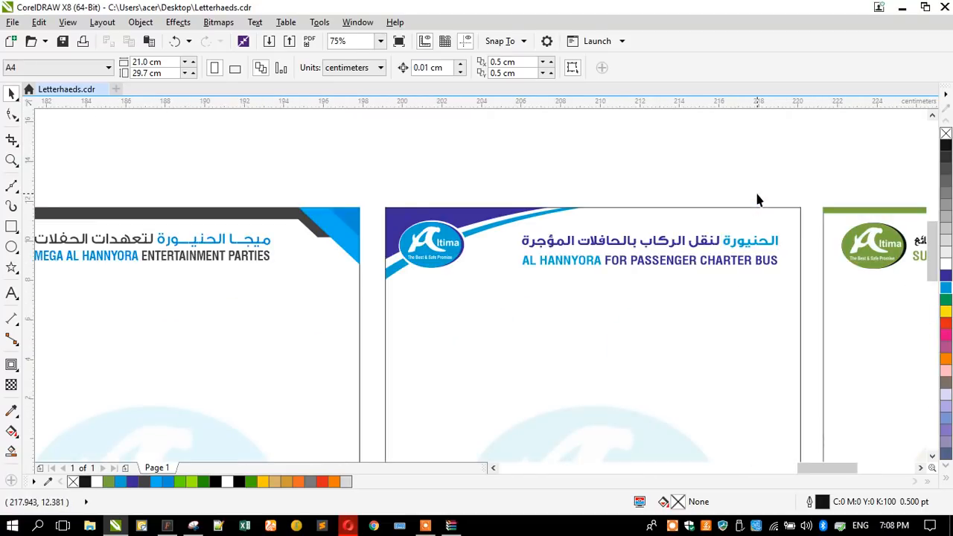
scroll(665, 211, "down", 2)
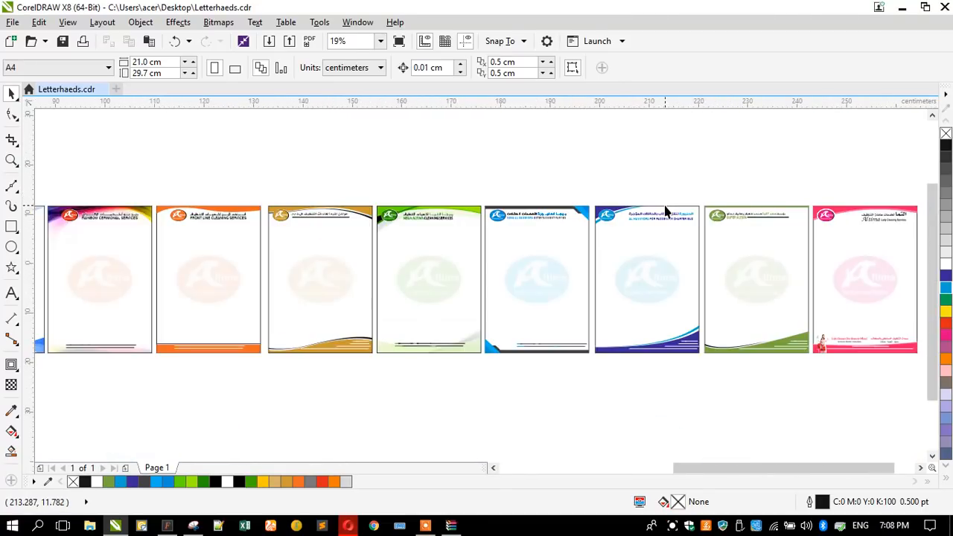
scroll(759, 224, "down", 3)
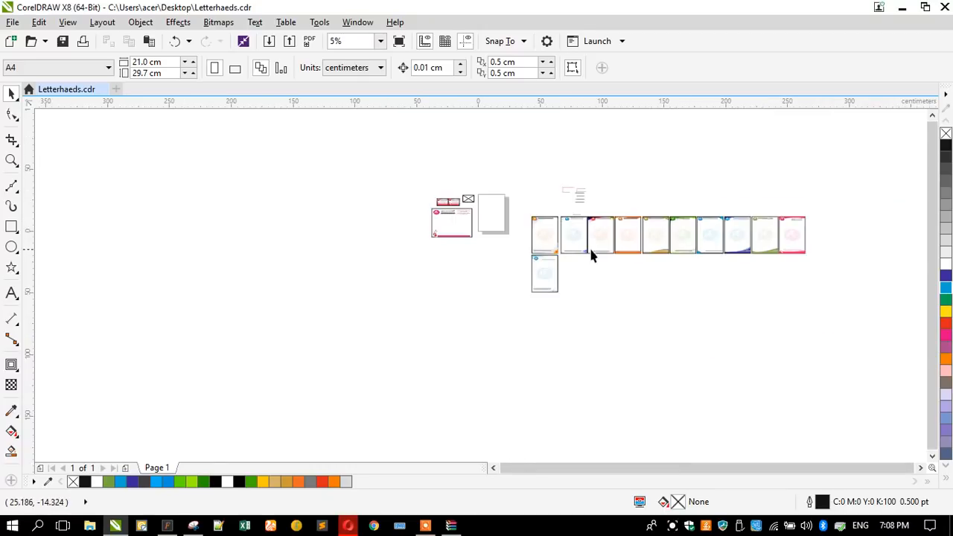
scroll(551, 264, "up", 3)
Step: Delete the blue circles from the new letterhead's header and footer corners, together with the pale blue tint at its foot
left_click(596, 266)
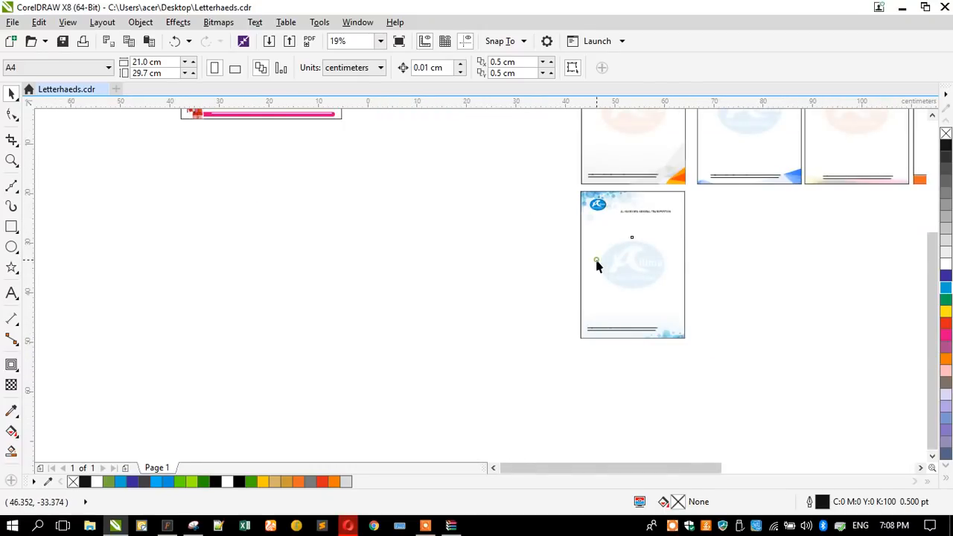
left_click(528, 271)
scroll(640, 209, "up", 1)
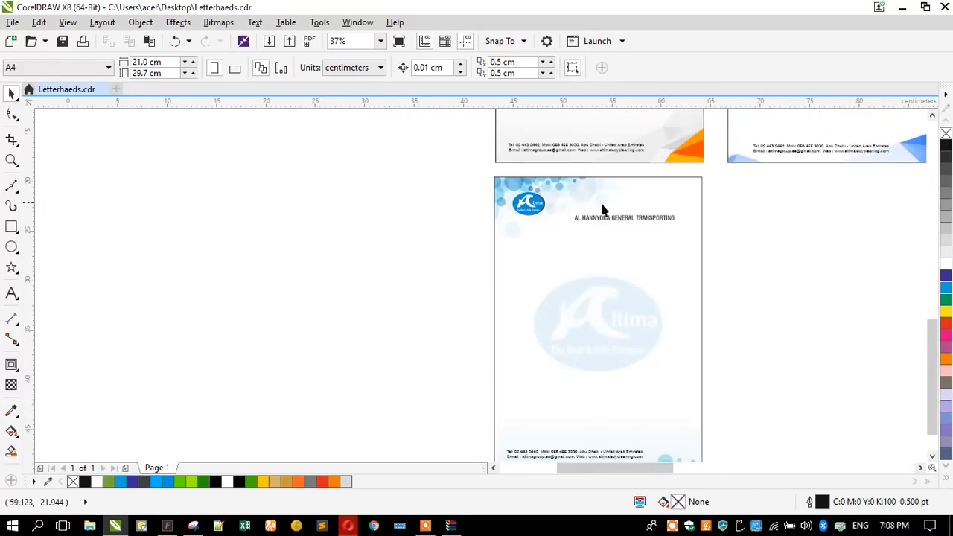
scroll(568, 209, "down", 1)
left_click(536, 197)
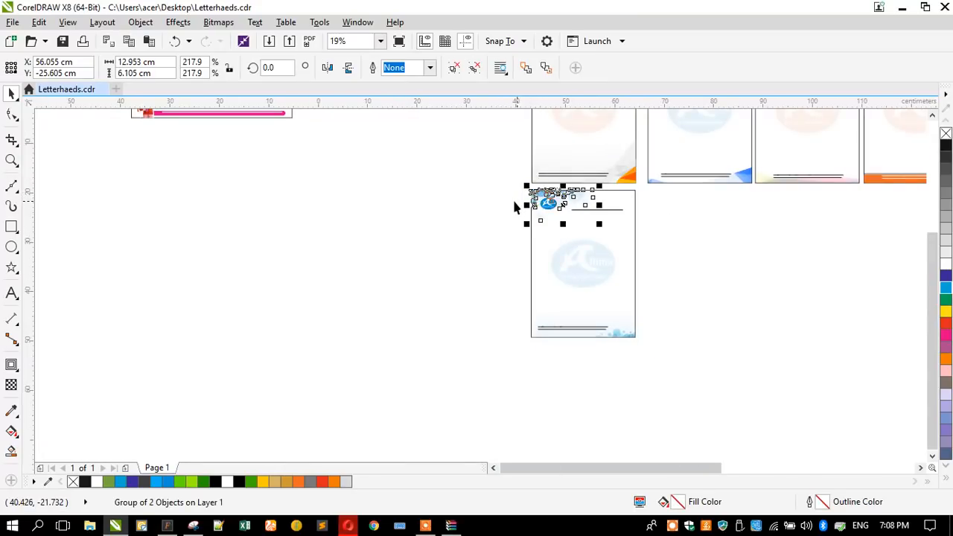
key("Delete")
left_click(619, 331)
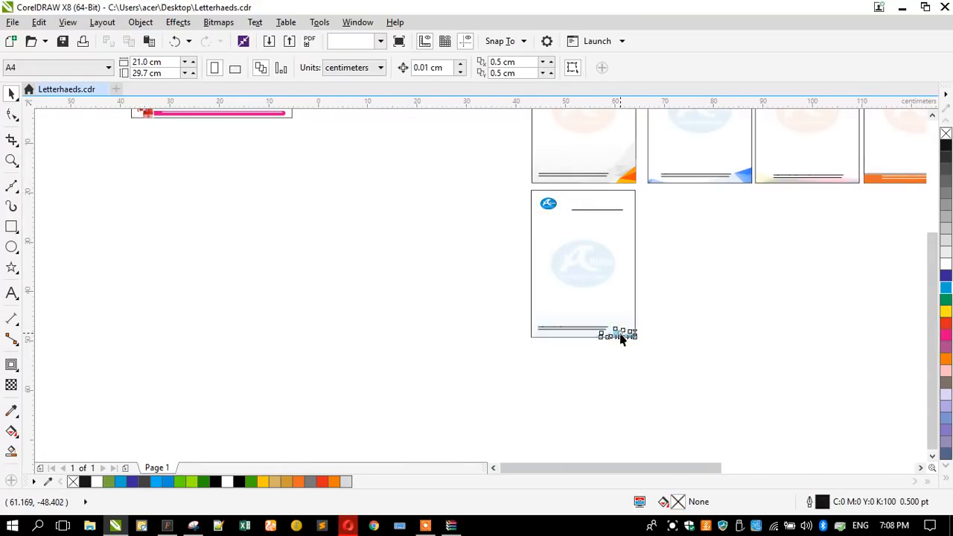
key("Delete")
left_click(624, 331)
key("Delete")
left_click(551, 304)
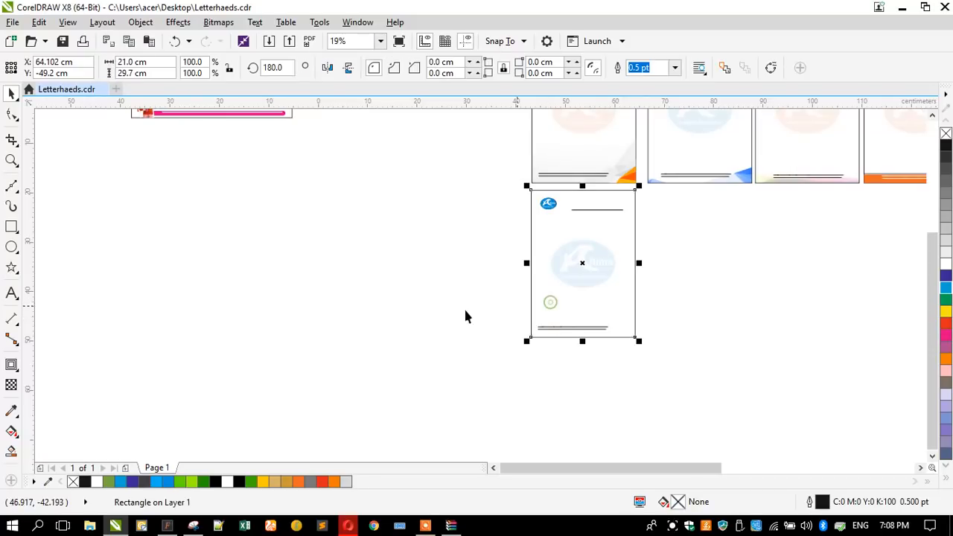
key("shift+F2")
left_click(318, 373)
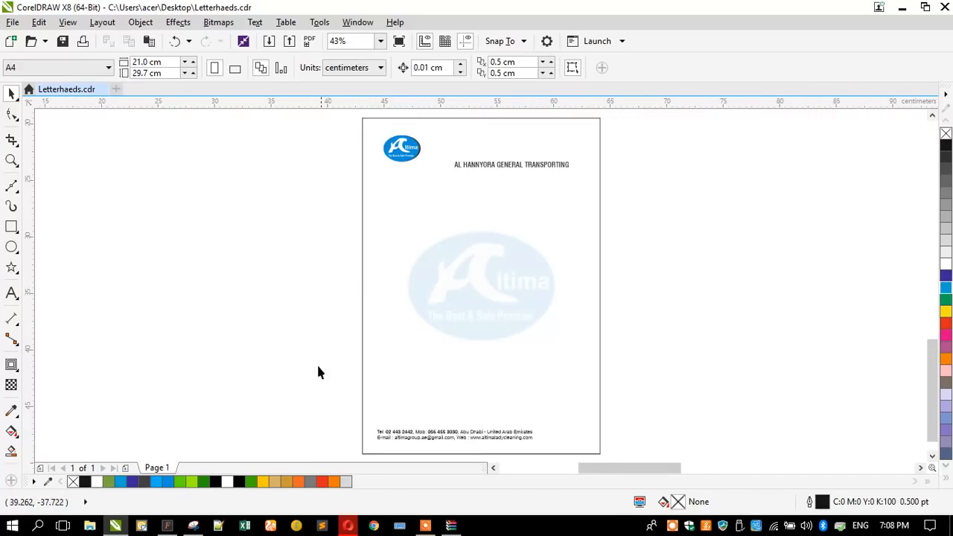
Step: Switch to the Opera browser with the Freepik page and close the Business-letter-with-blue-circles.zip archive window
left_click(347, 526)
left_click(451, 525)
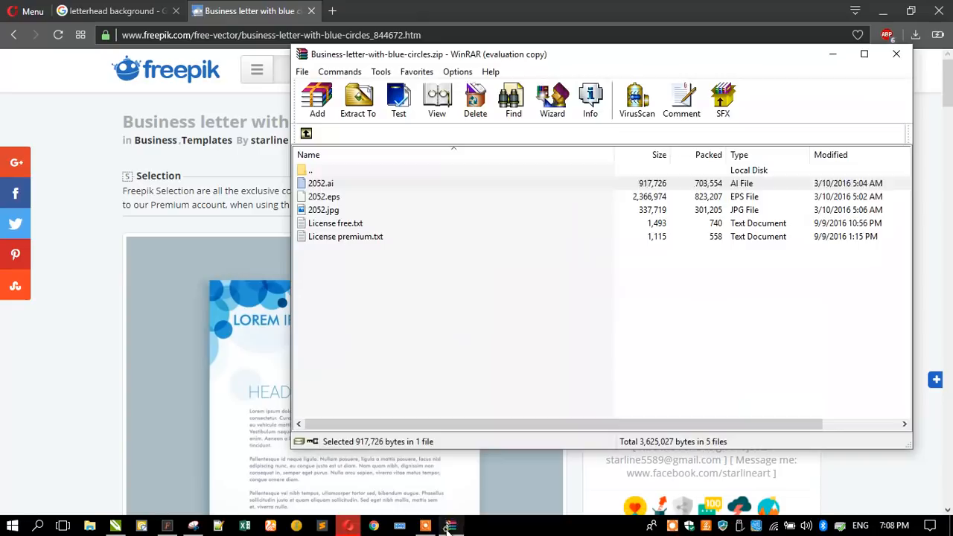
left_click(896, 54)
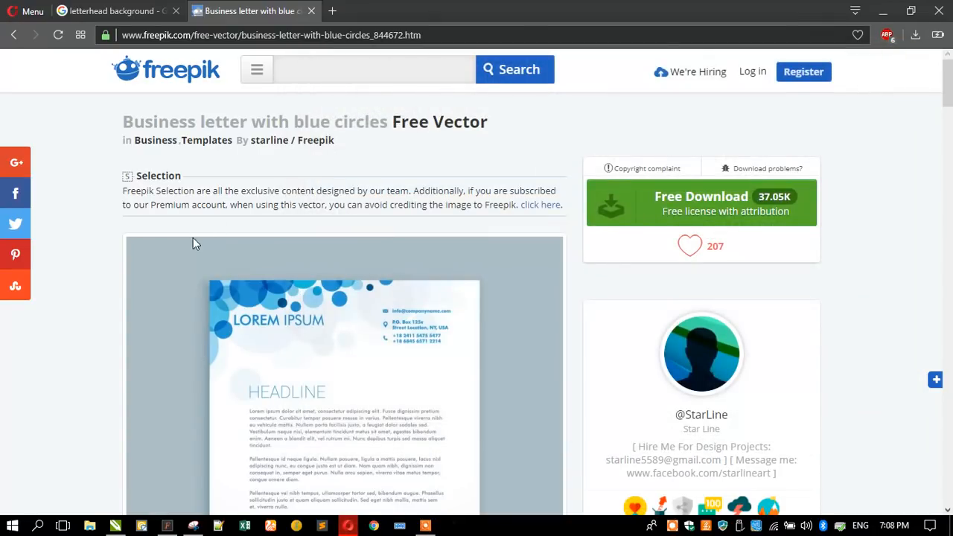
Step: Look through the related and same-category templates below the blue-circles business letter for another letterhead design
scroll(193, 238, "down", 10)
scroll(196, 246, "down", 7)
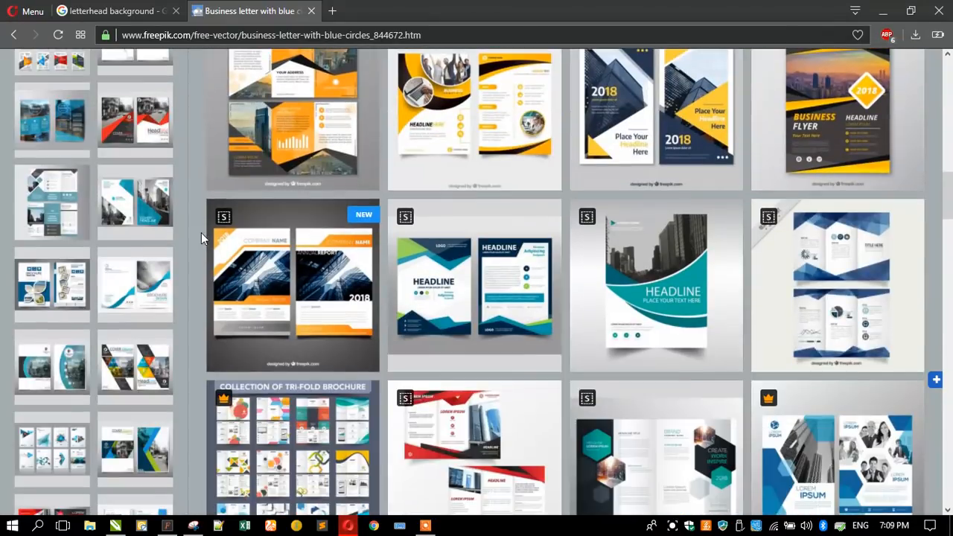
scroll(445, 231, "down", 5)
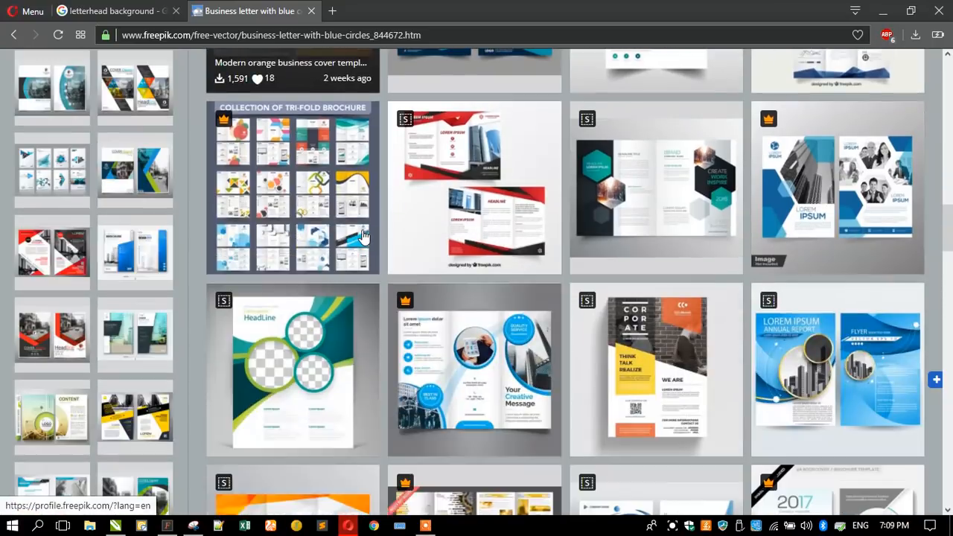
scroll(446, 230, "down", 2)
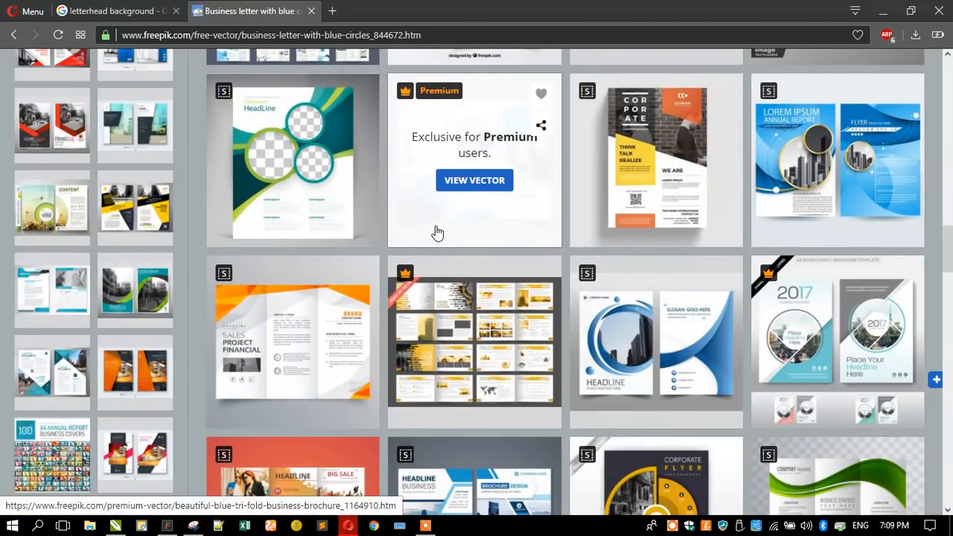
scroll(438, 233, "down", 2)
scroll(437, 234, "down", 5)
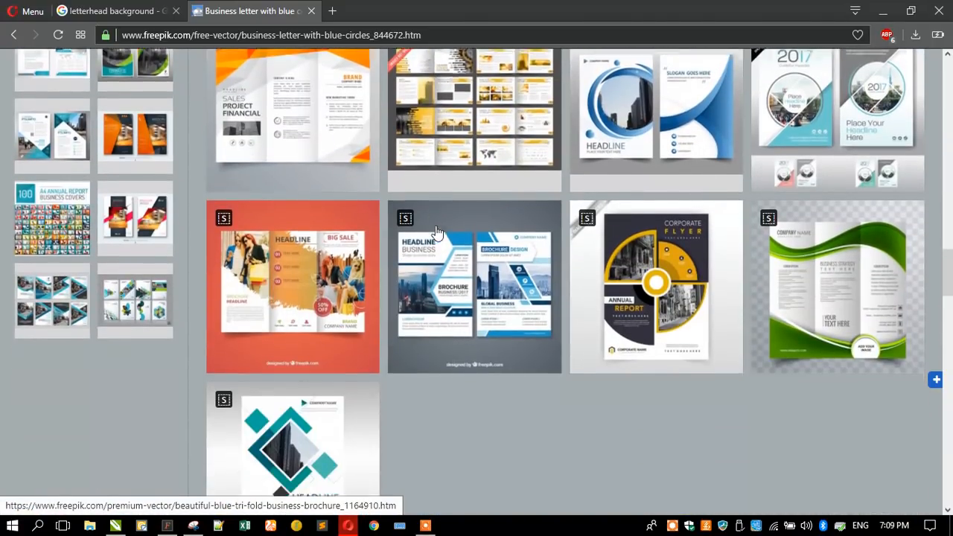
scroll(437, 234, "down", 9)
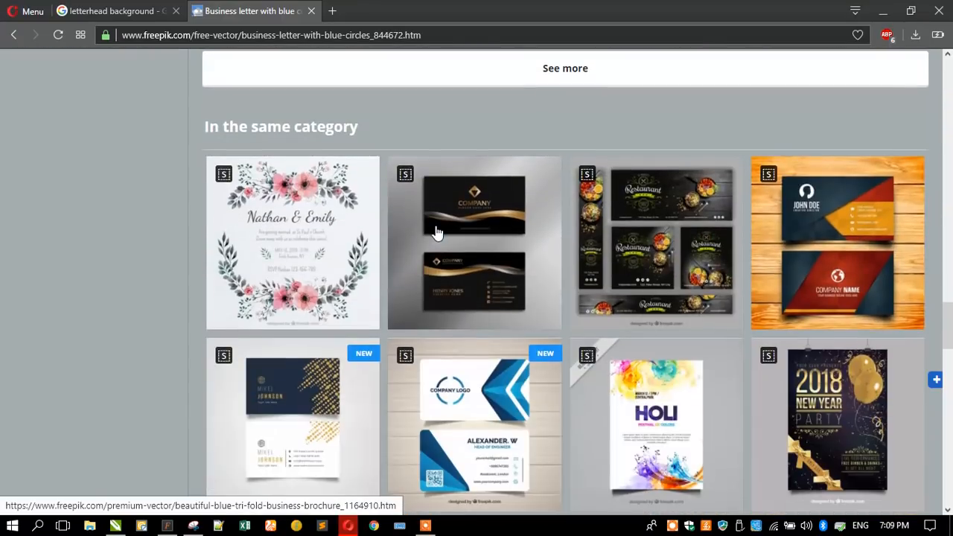
scroll(437, 233, "down", 5)
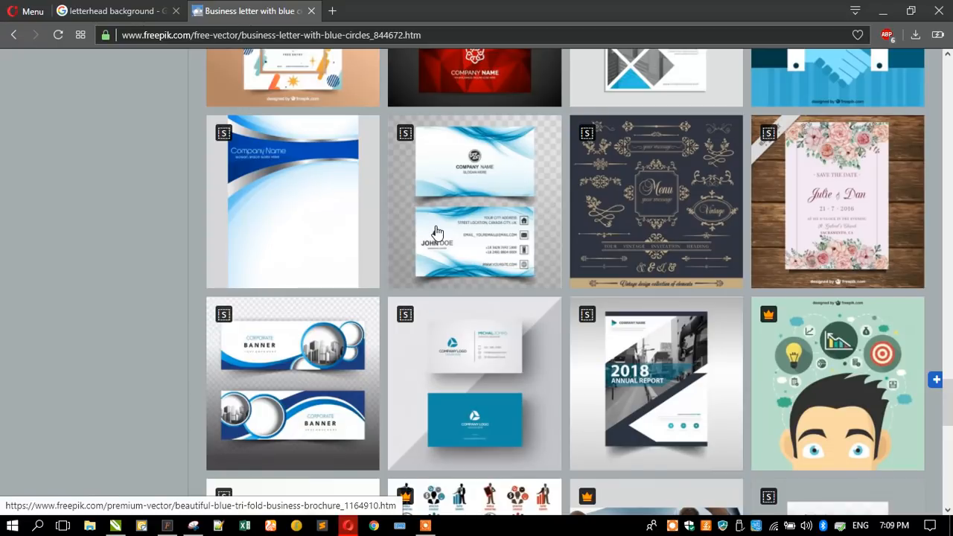
scroll(437, 233, "down", 8)
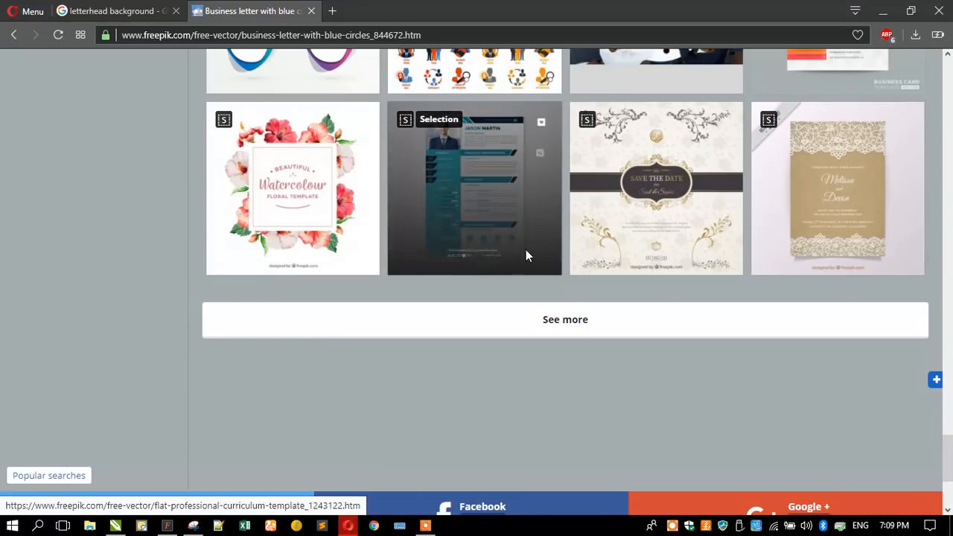
Step: Open the full list of Freepik business vectors and look through its first page for a letterhead design
left_click(528, 328)
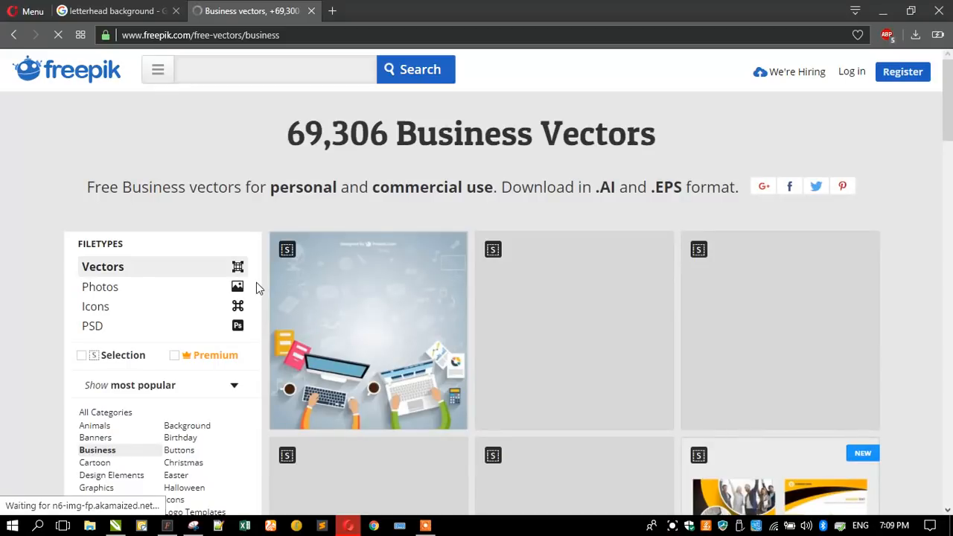
scroll(386, 285, "down", 5)
scroll(386, 285, "down", 10)
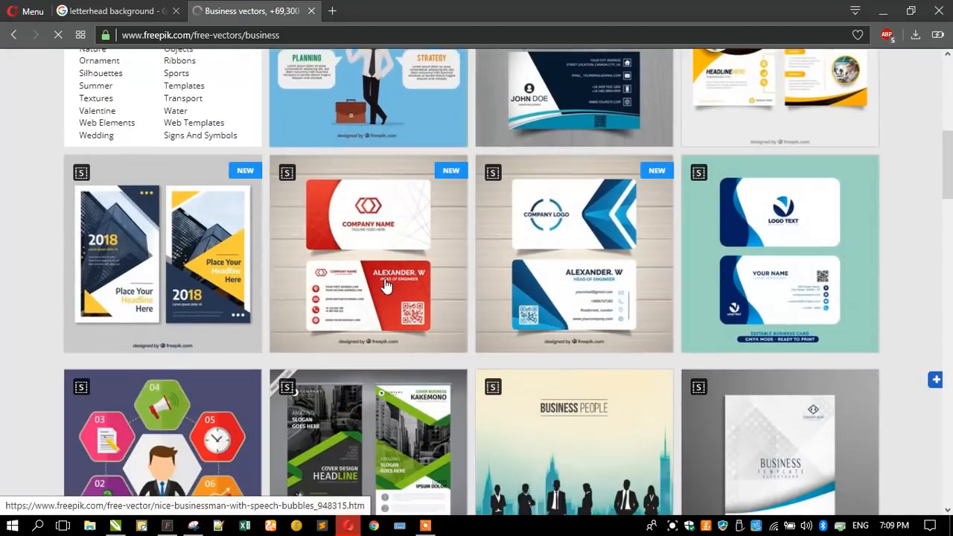
scroll(391, 277, "down", 1)
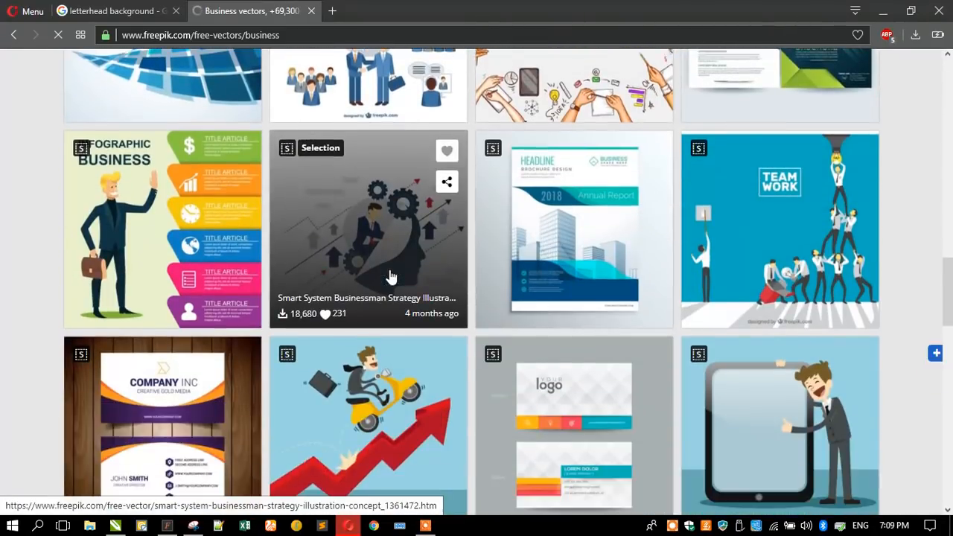
scroll(390, 277, "up", 5)
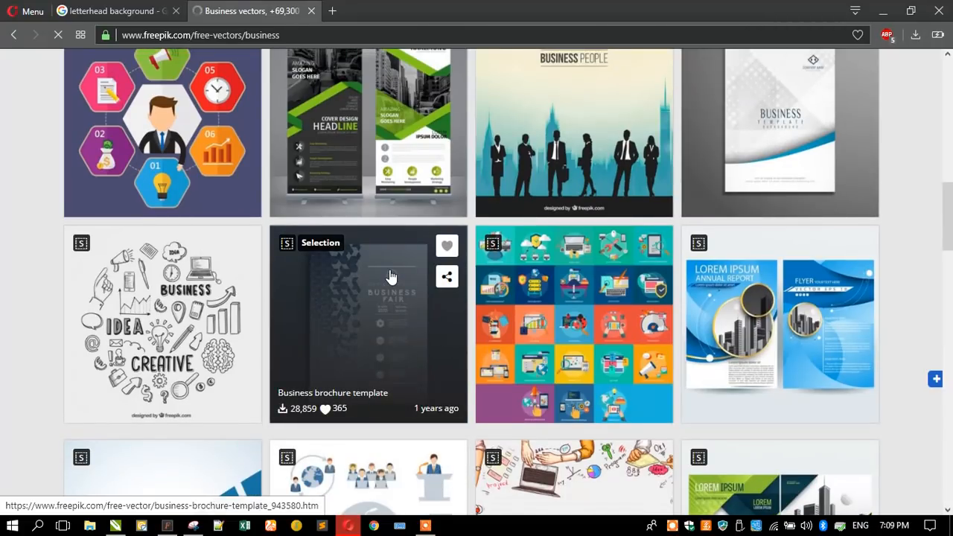
scroll(391, 277, "down", 10)
scroll(390, 275, "down", 4)
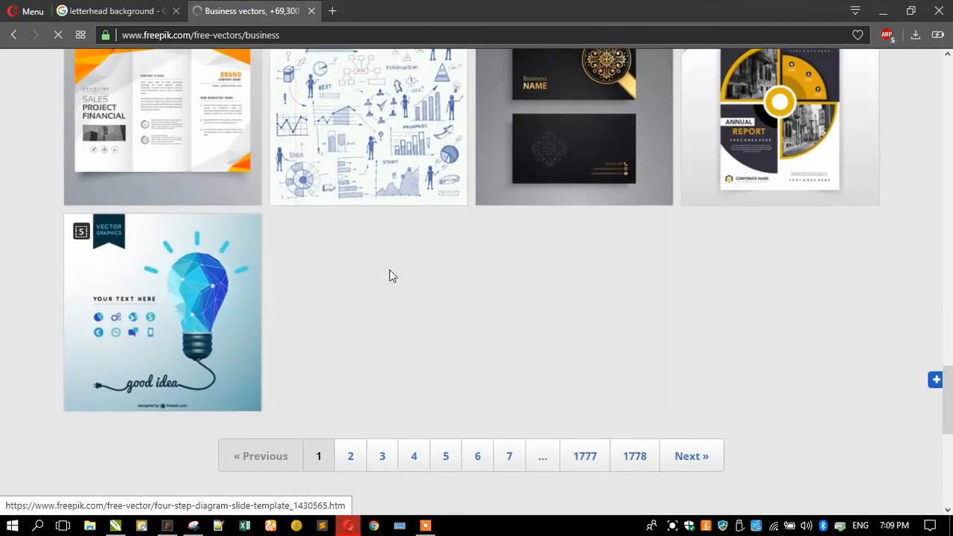
Step: Look through the second page of Freepik business vectors for a letterhead design and close the Freepik page
scroll(380, 298, "down", 3)
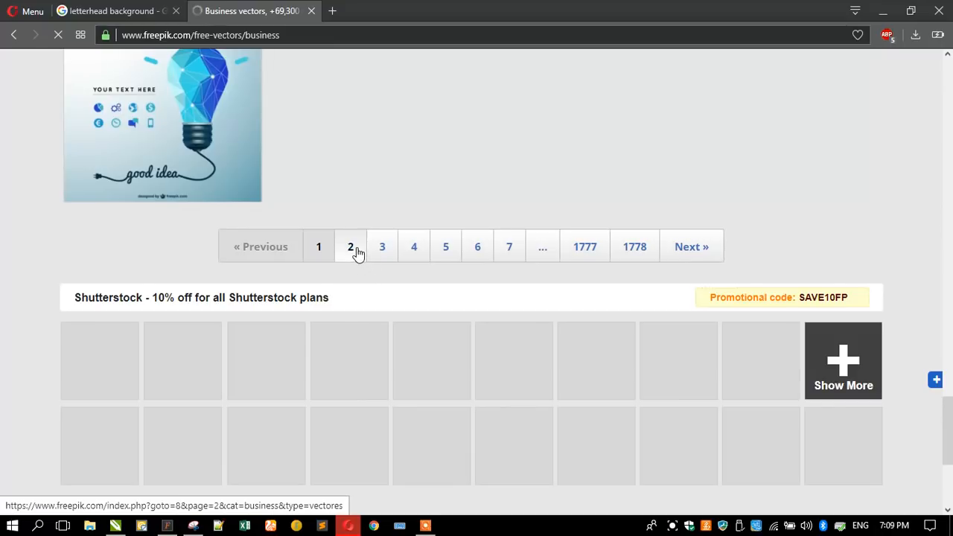
left_click(130, 11)
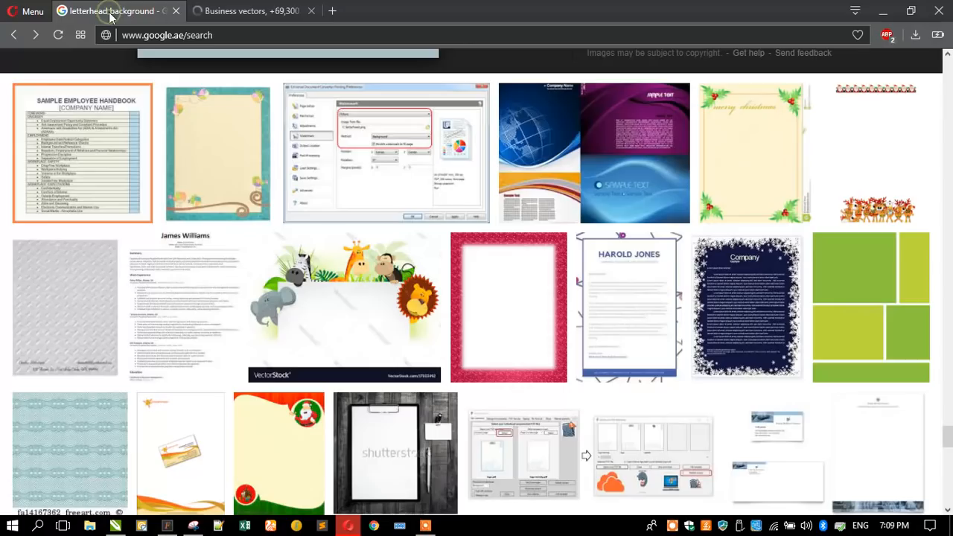
left_click(224, 15)
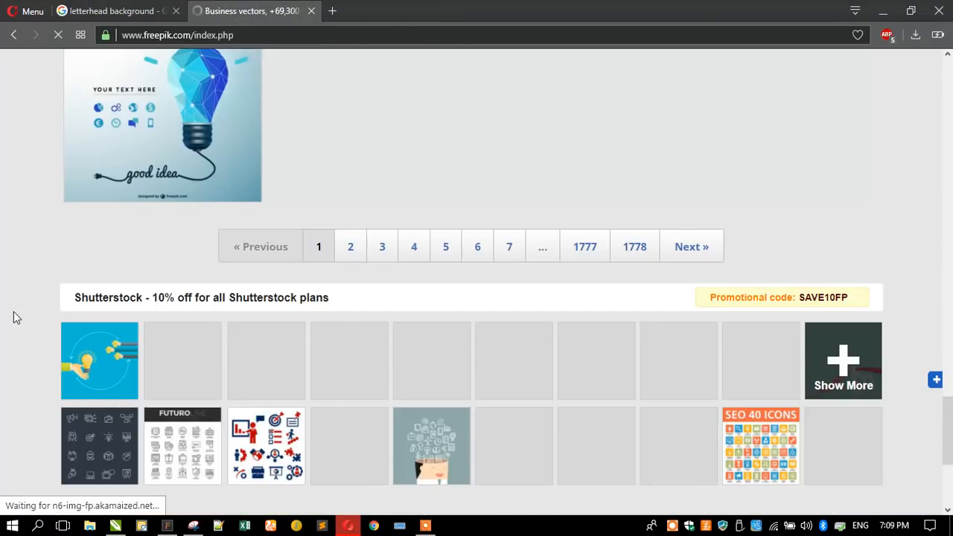
scroll(14, 312, "down", 15)
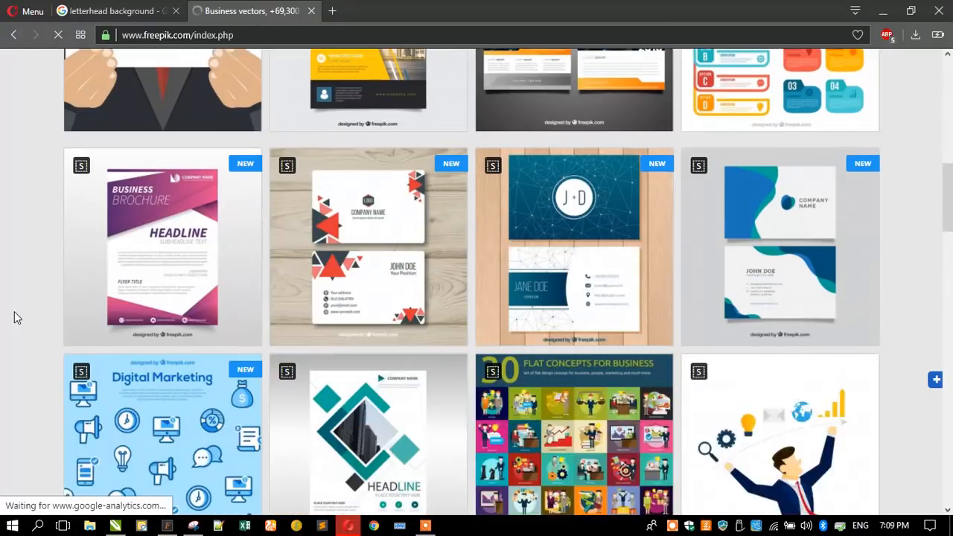
scroll(14, 312, "down", 9)
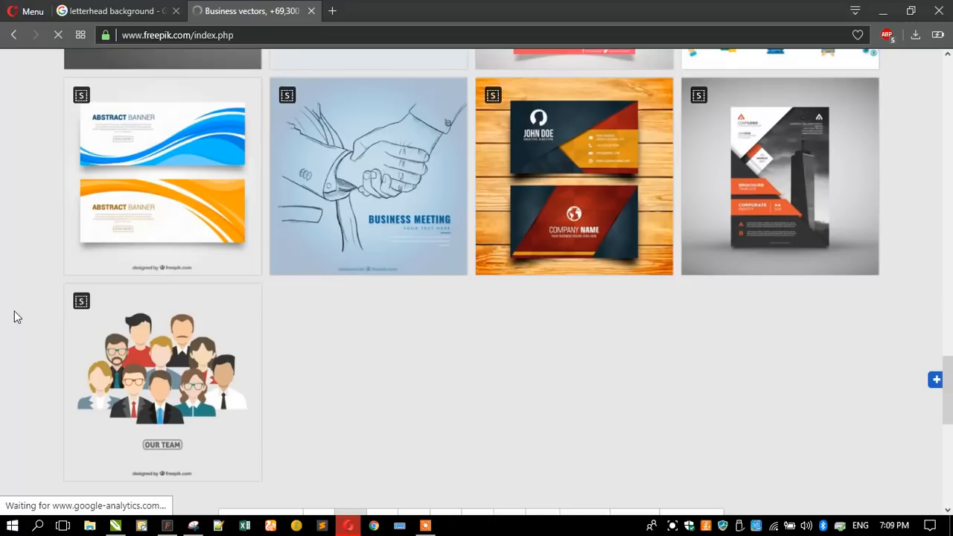
scroll(14, 311, "down", 3)
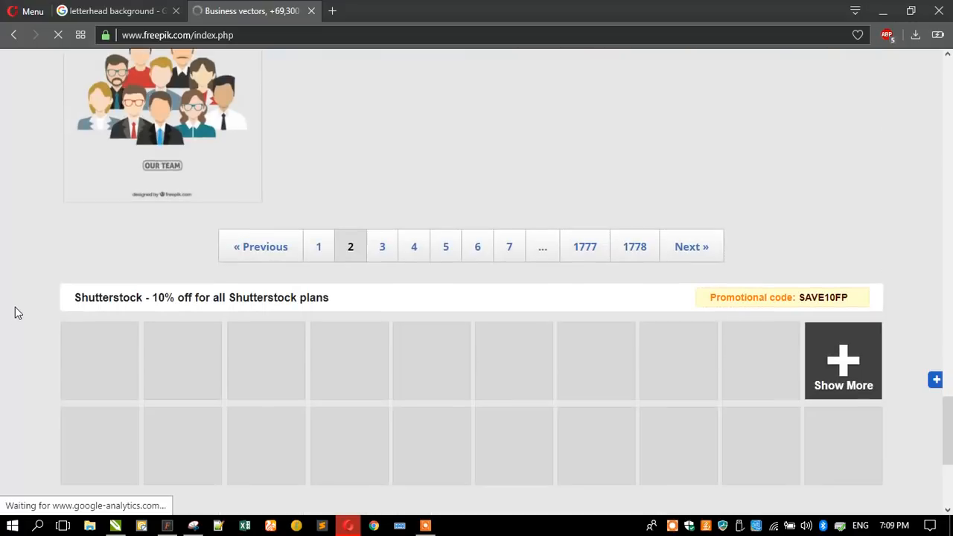
left_click(311, 11)
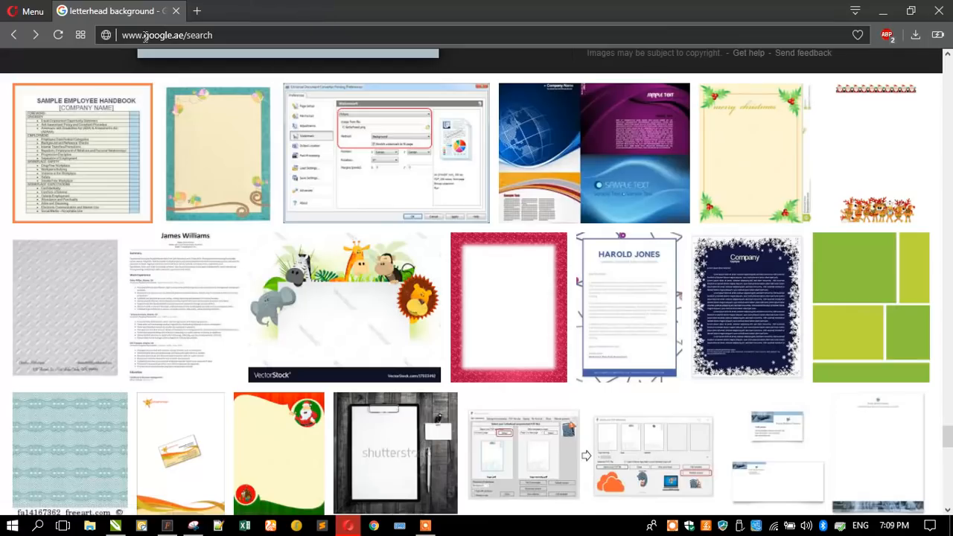
Step: Look through the Google image results for "letterhead background" from the beginning of the list
left_click_drag(949, 439, 944, 63)
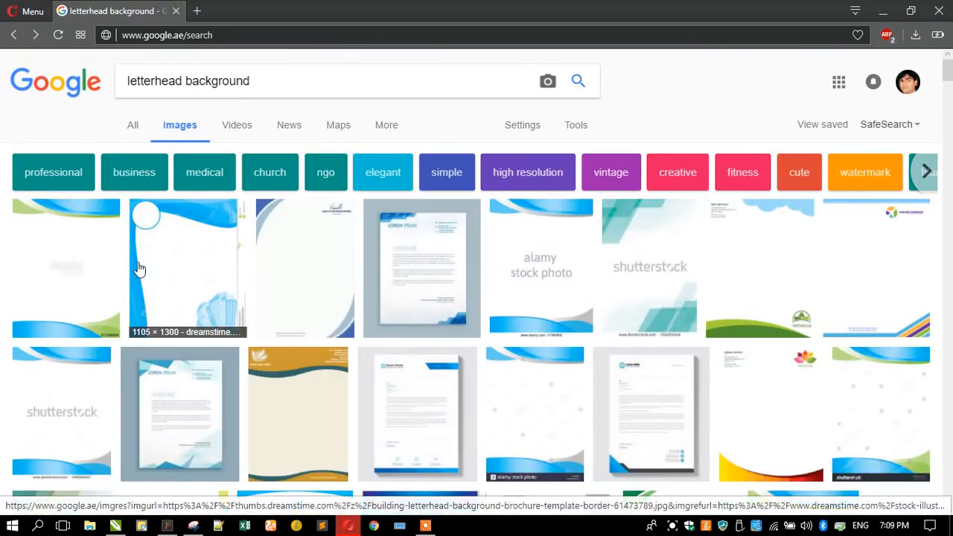
scroll(15, 246, "down", 2)
scroll(32, 241, "down", 2)
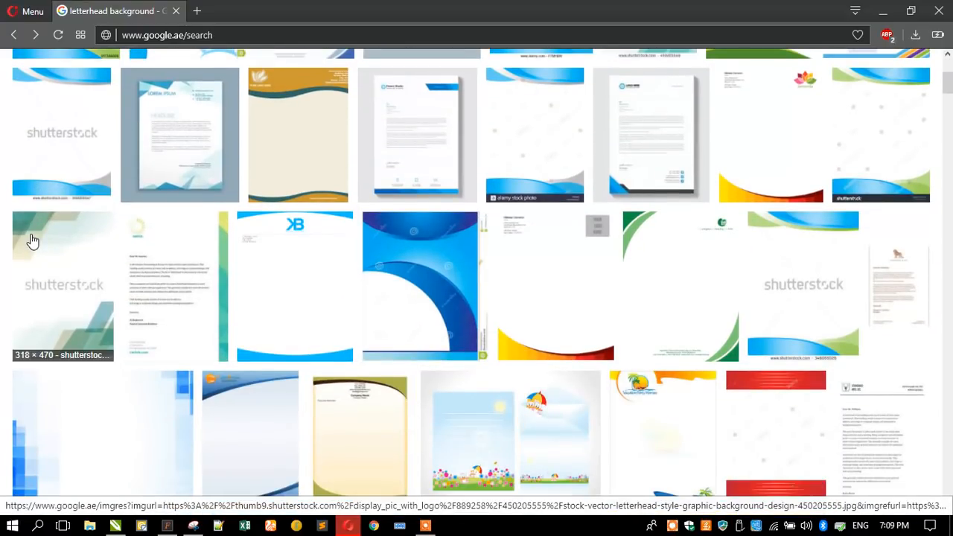
scroll(30, 242, "down", 4)
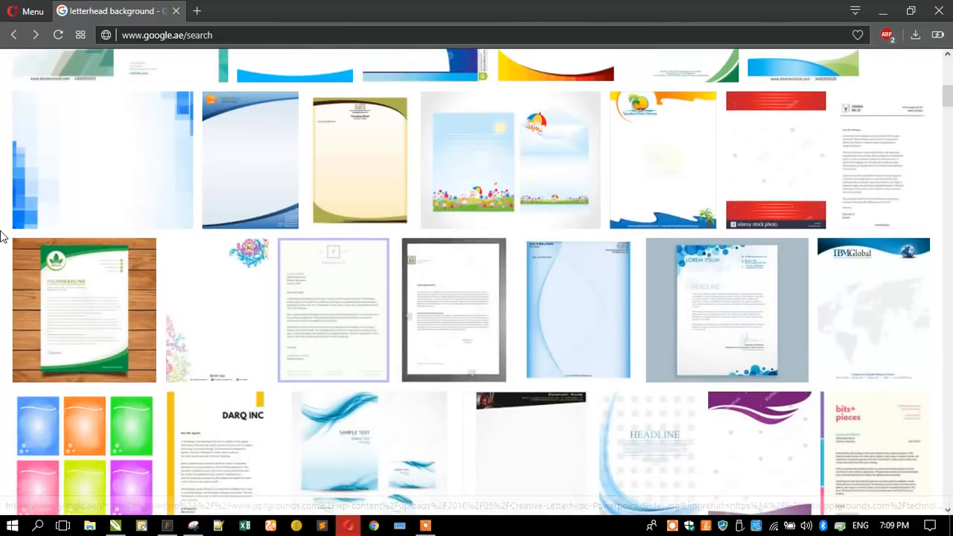
scroll(2, 233, "down", 5)
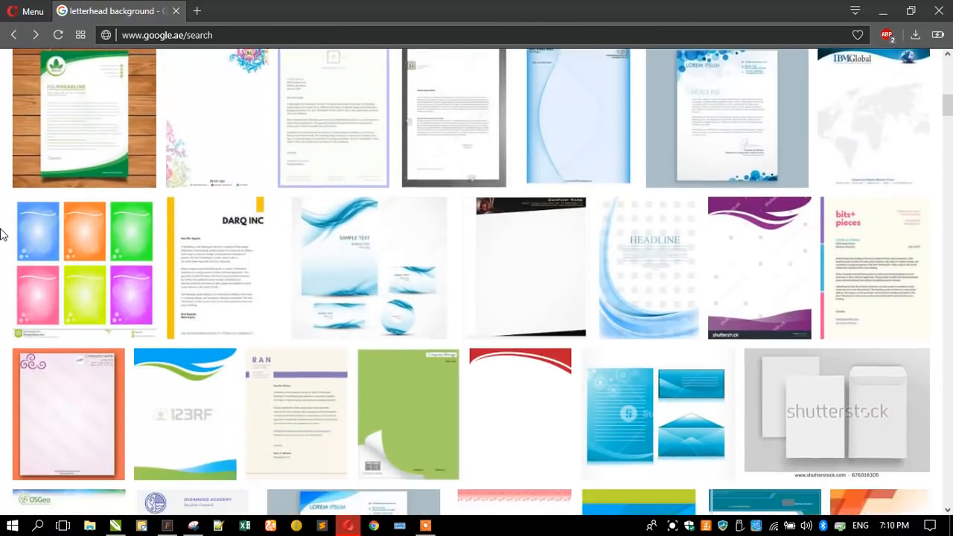
scroll(2, 233, "down", 3)
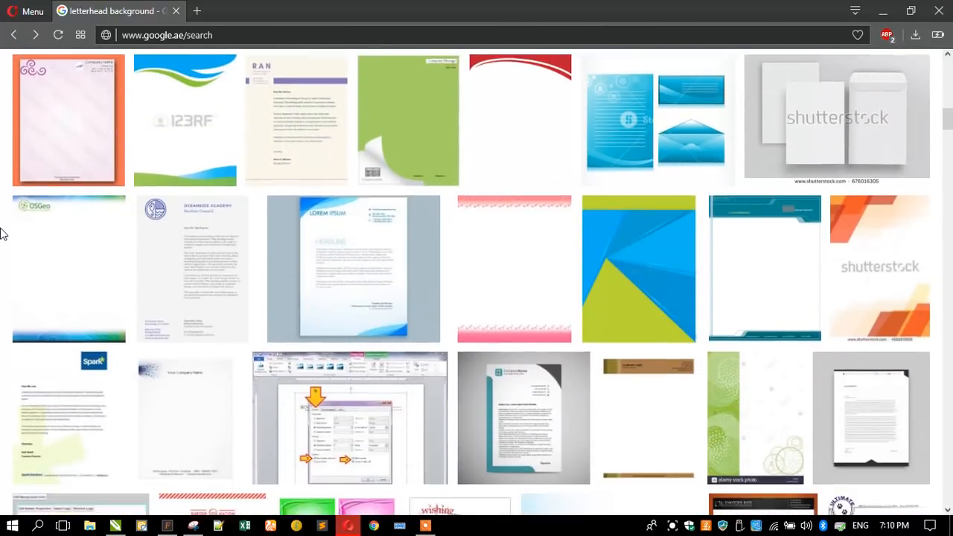
scroll(2, 233, "down", 2)
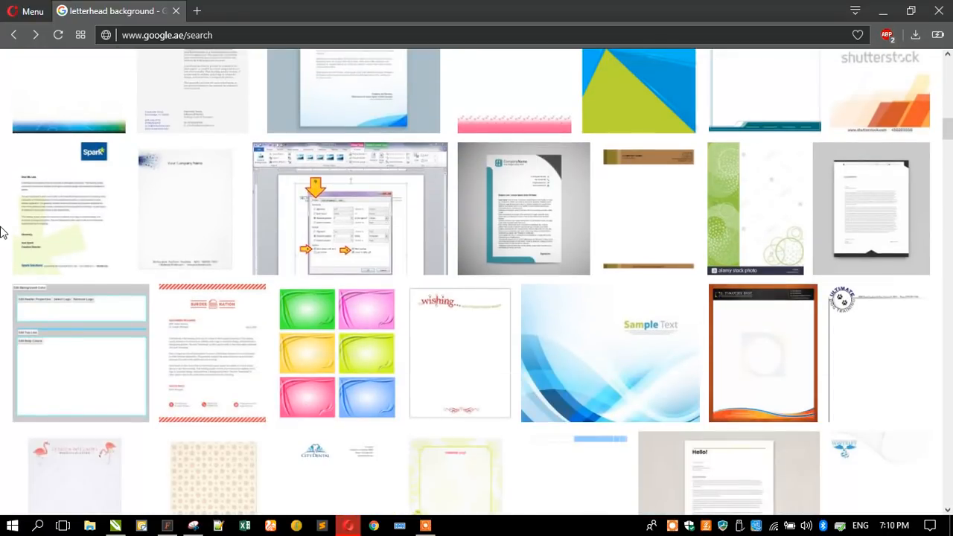
Step: Preview the "Letterhead template colorful blue wave" result and its related images, and open the full set of related images
left_click(549, 346)
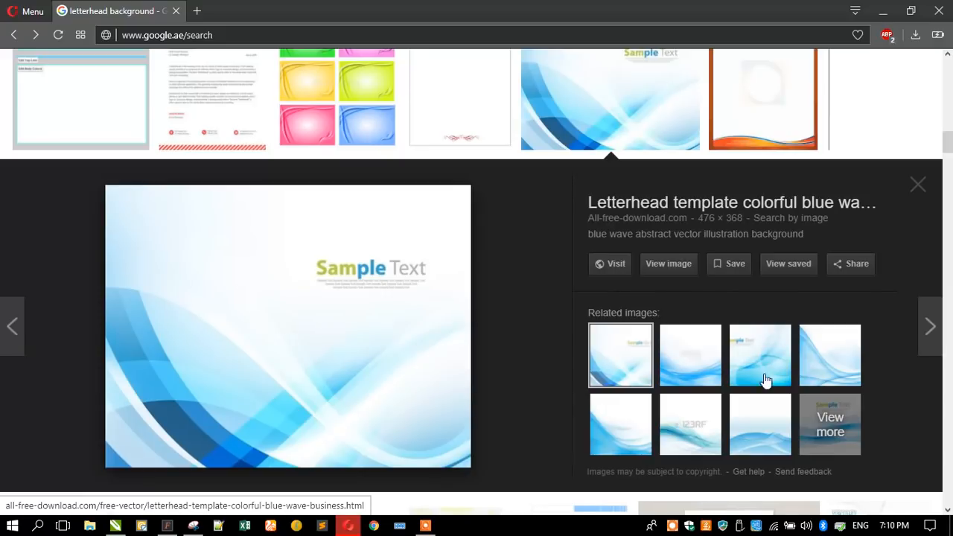
left_click(815, 350)
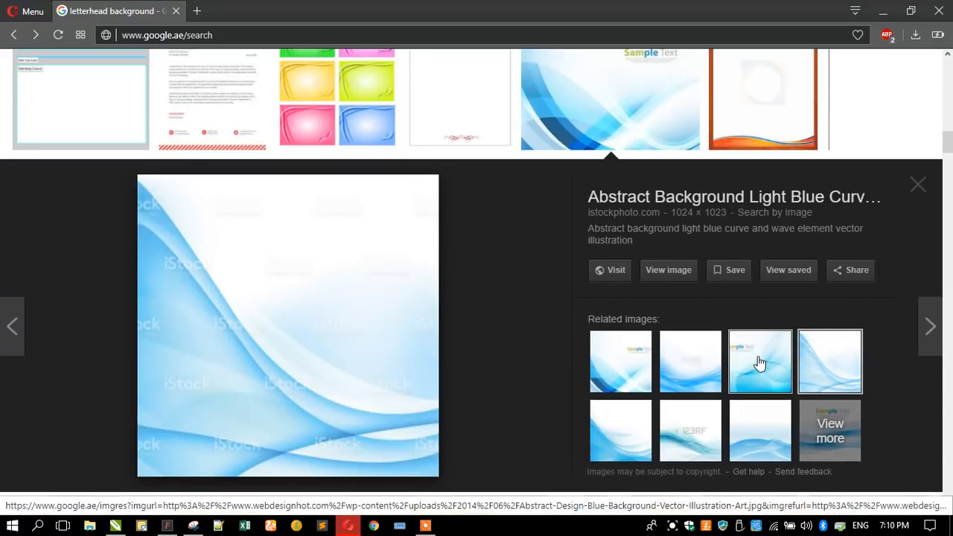
left_click(749, 435)
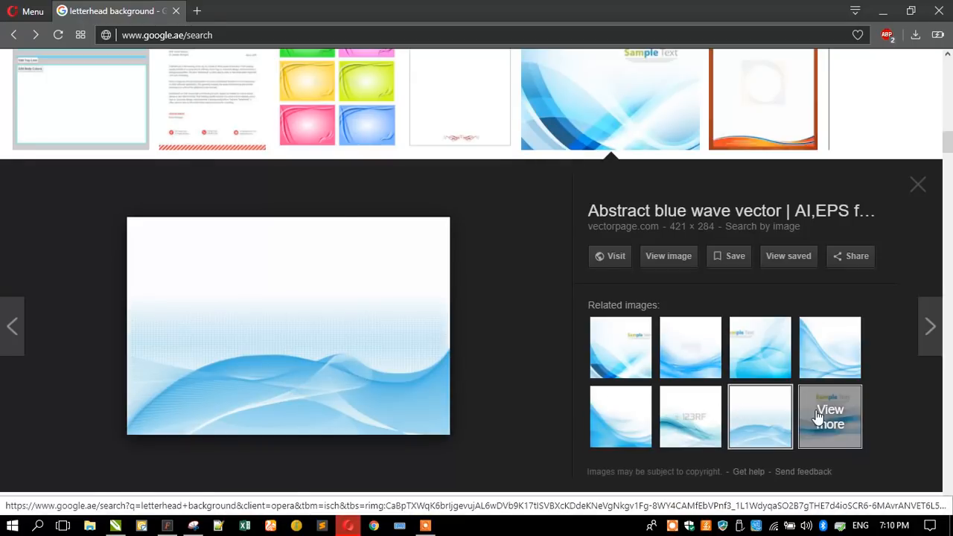
left_click(225, 337)
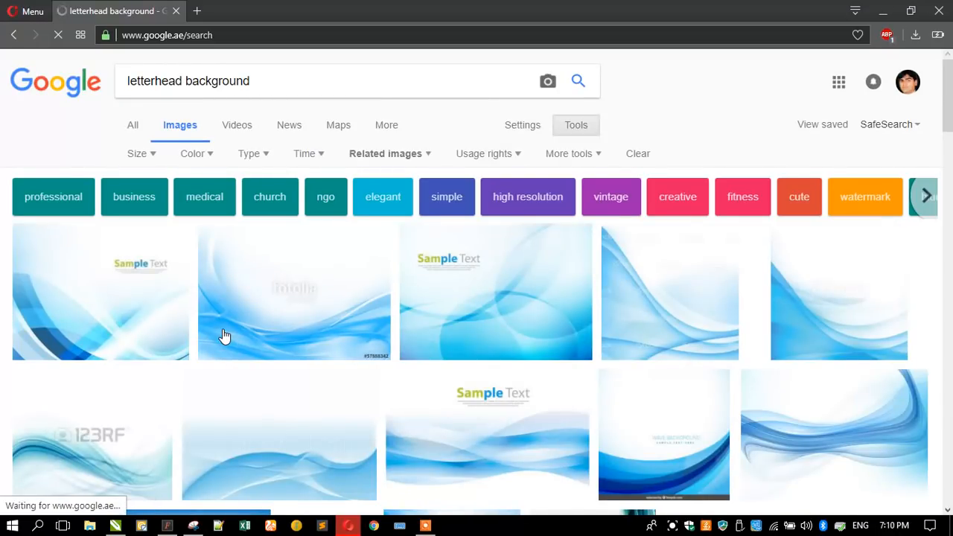
Step: Copy the Blue Wave Abstract Vector Background image with the Sample Text and paste it into Letterhaeds.cdr in CorelDRAW
left_click(32, 320)
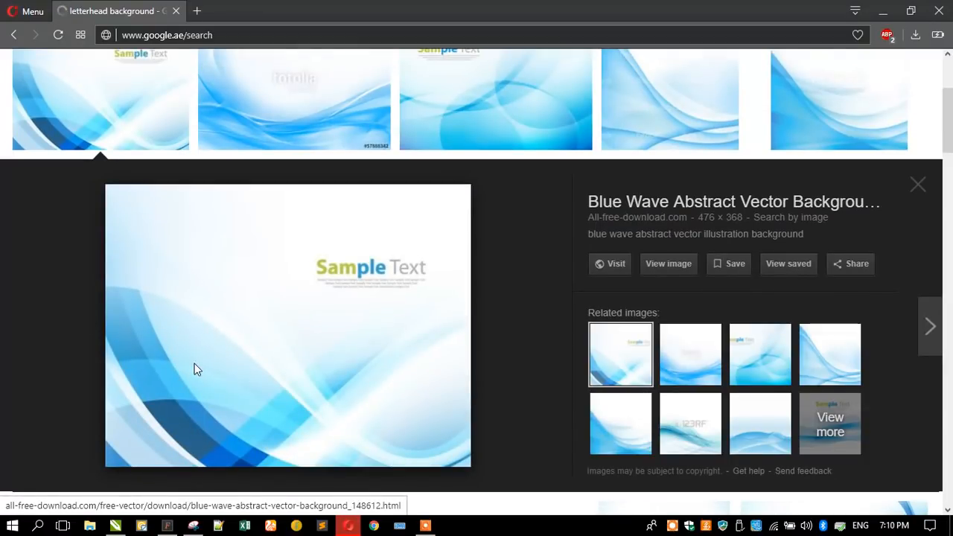
right_click(222, 402)
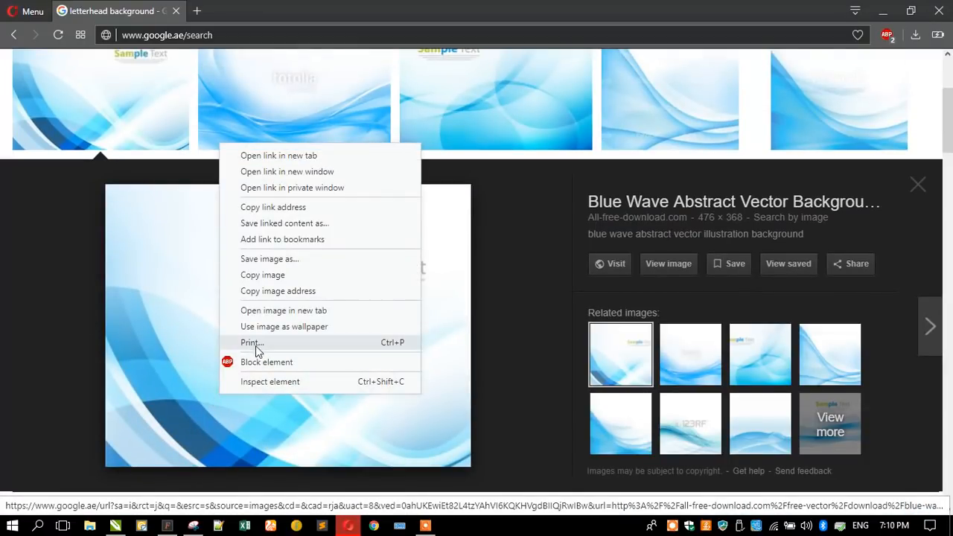
left_click(248, 279)
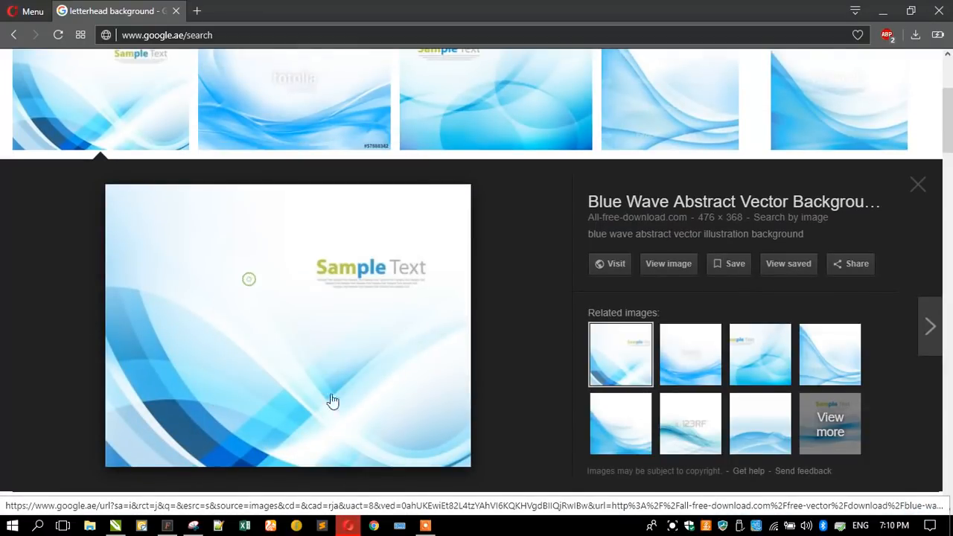
left_click(115, 526)
right_click(239, 218)
left_click(292, 302)
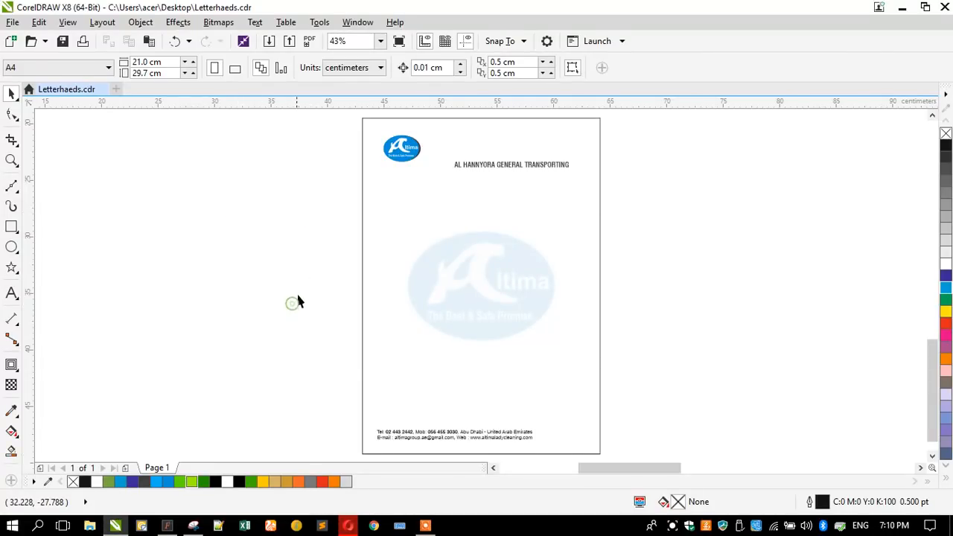
Step: Flip the pasted blue wave image horizontally and vertically, and align it to the centre and top edge of the new letterhead frame
left_click(351, 72)
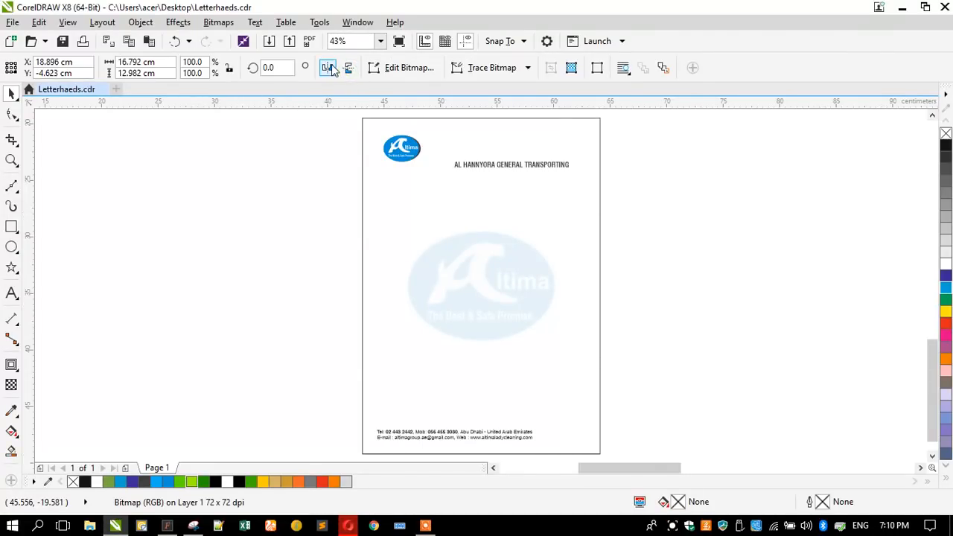
left_click(383, 195, "shift")
key("c")
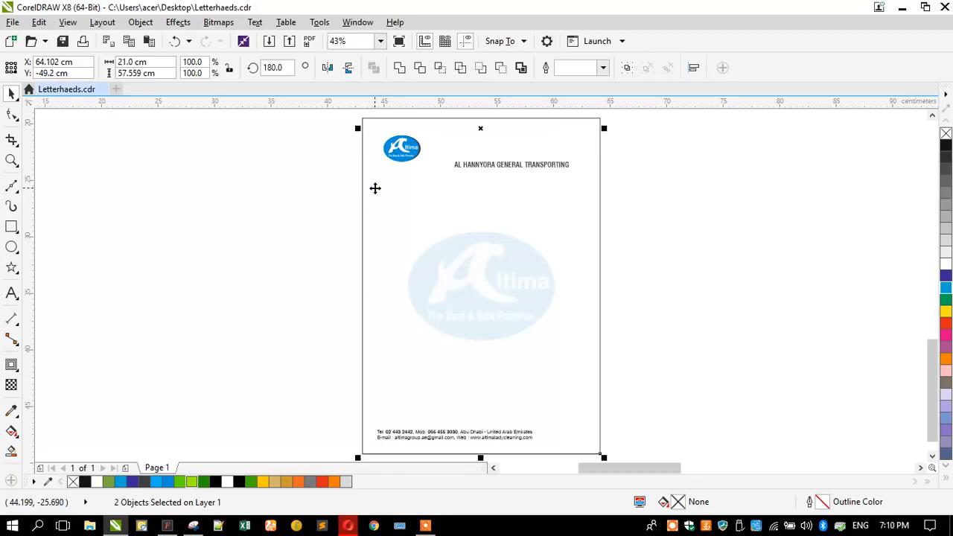
key("t")
left_click(300, 194)
left_click(426, 161)
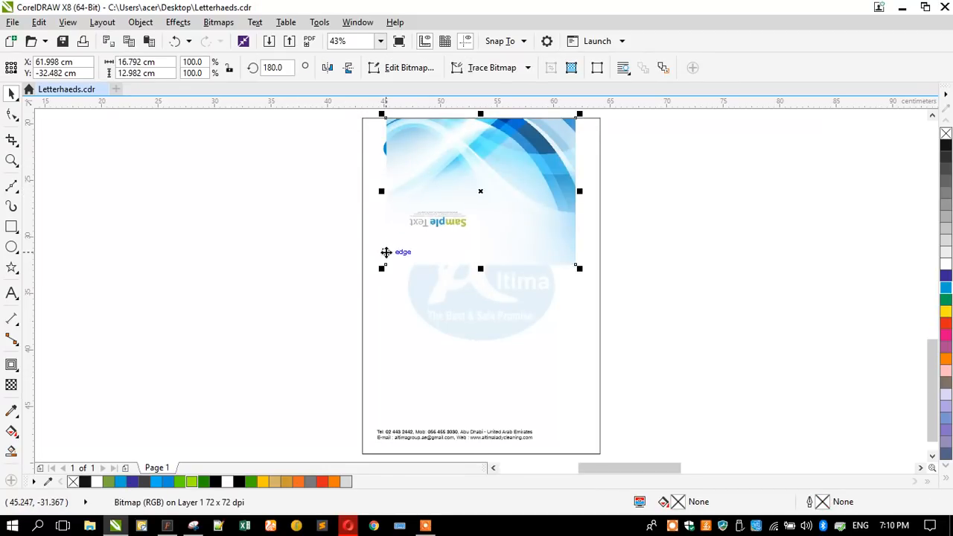
Step: Stretch the wave image to the letterhead's full 21 cm width and flatten it to about 8 cm high
left_click_drag(381, 271, 356, 291)
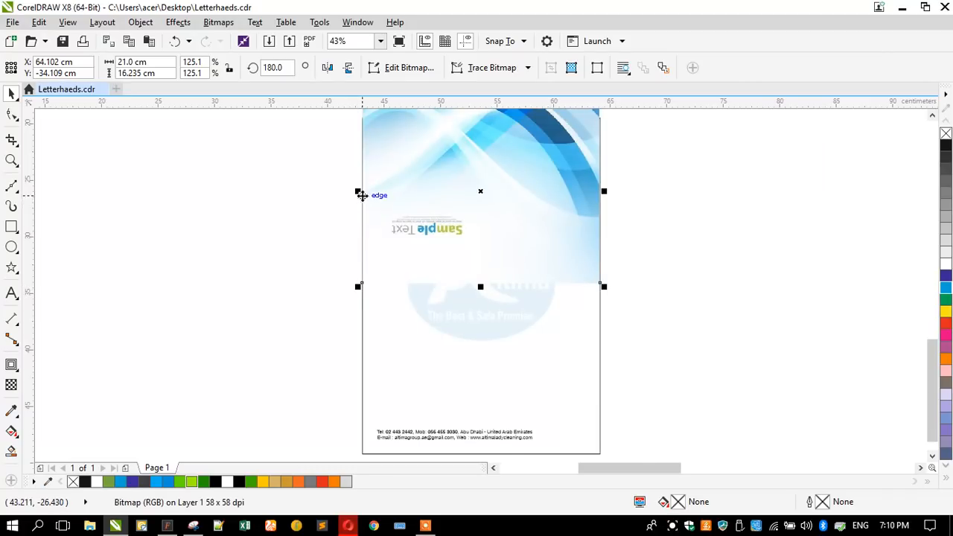
left_click_drag(357, 191, 287, 195)
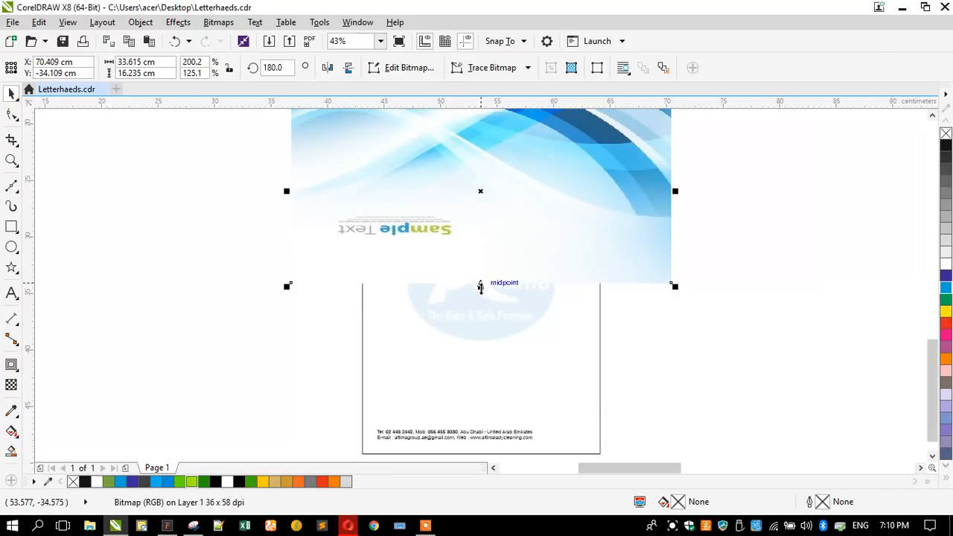
left_click_drag(481, 287, 481, 246)
left_click_drag(288, 251, 358, 252)
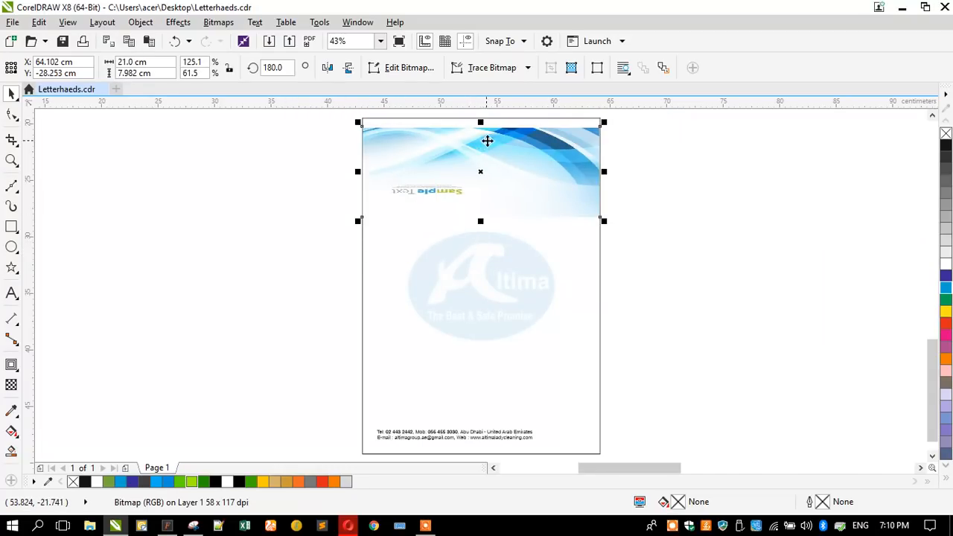
Step: Move the wave image up to the letterhead's top edge, mirror it horizontally and align it with the frame's left side
scroll(503, 126, "up", 1)
left_click_drag(503, 130, 509, 156)
left_click(330, 68)
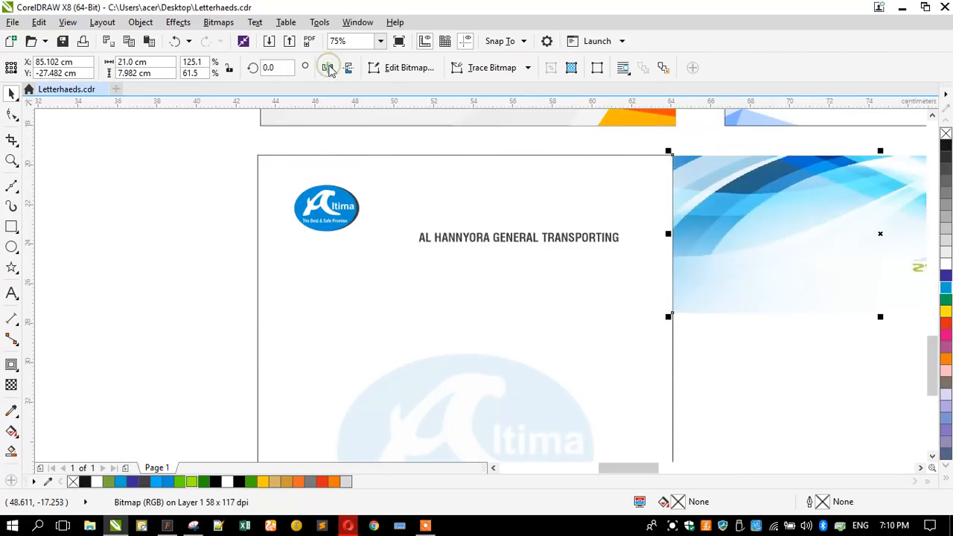
left_click(365, 169)
key("l")
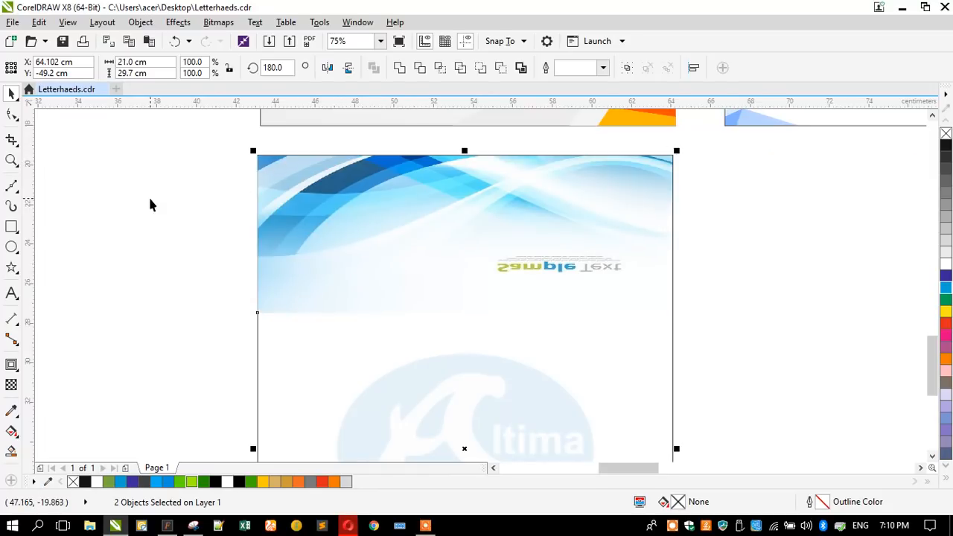
Step: Fade the wave image downwards with a linear transparency, from 0 above the page's top edge to 100 just above the company name
left_click(350, 193)
left_click(12, 386)
left_click_drag(472, 136, 482, 218)
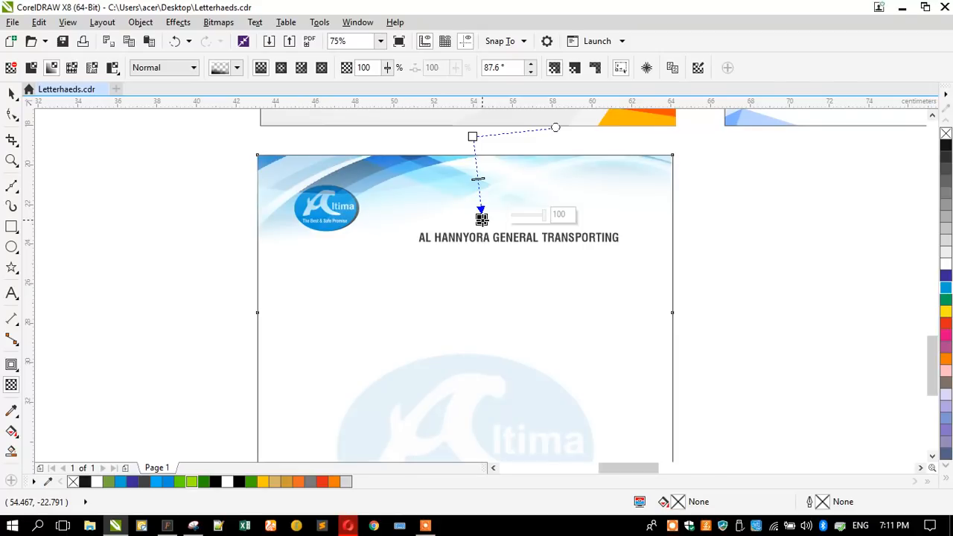
left_click_drag(473, 136, 467, 125)
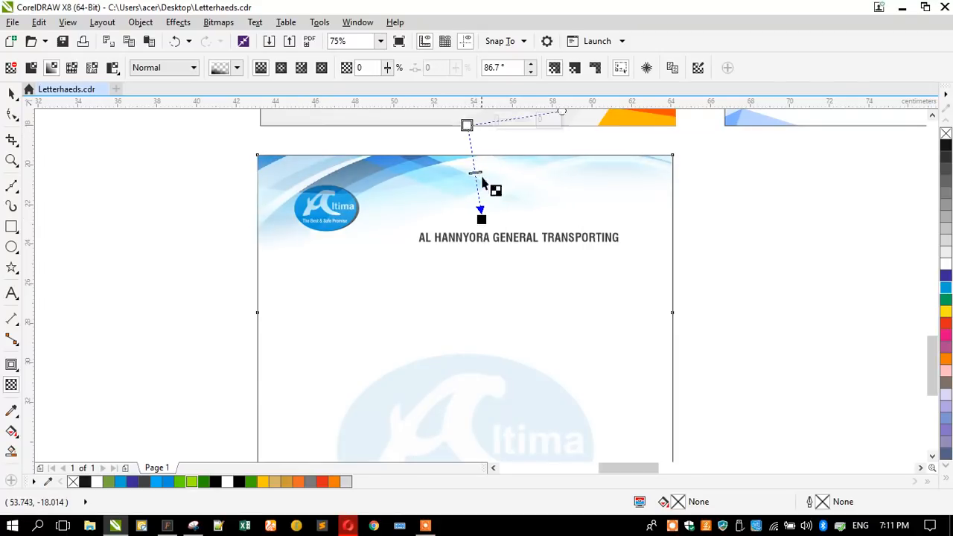
Step: Bring the Altima logo and company name in front of the wave image and shift the logo closer to the letterhead's top-left corner
left_click(11, 88)
left_click(198, 181)
left_click_drag(198, 181, 750, 313)
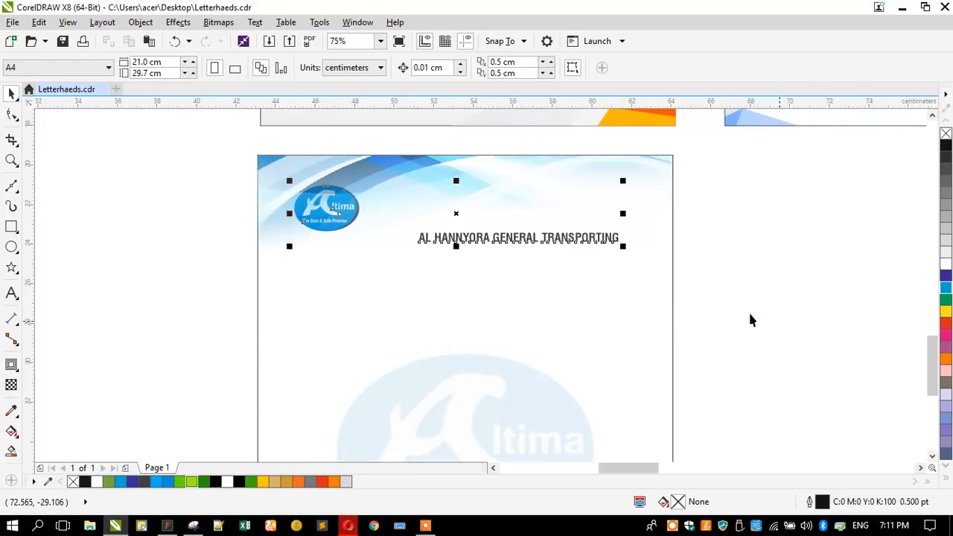
left_click_drag(220, 171, 436, 277)
left_click_drag(335, 206, 305, 199)
left_click(187, 199)
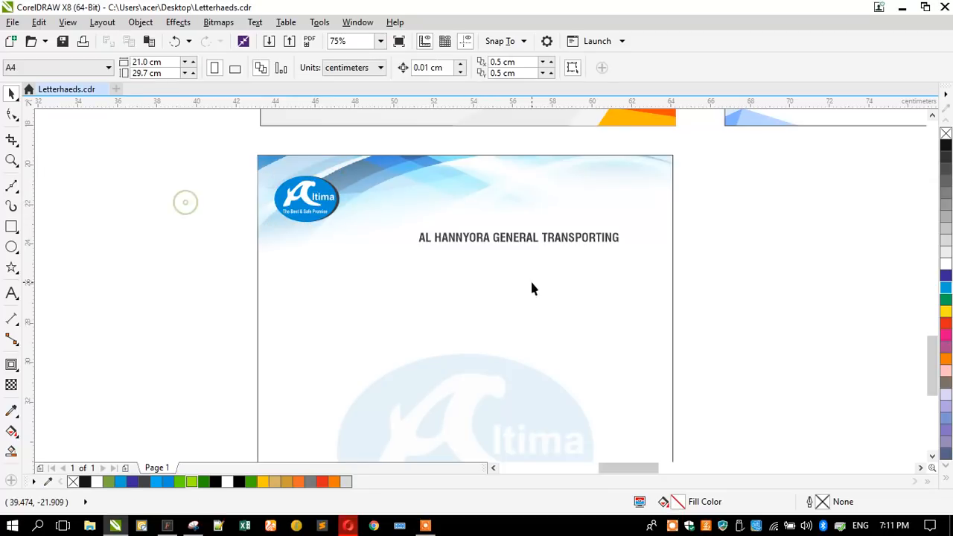
Step: Move the AL HANNYORA GENERAL TRANSPORTING text up beside the logo and centre it horizontally on the wave header
left_click_drag(468, 244, 418, 216)
left_click(460, 282, "shift")
key("c")
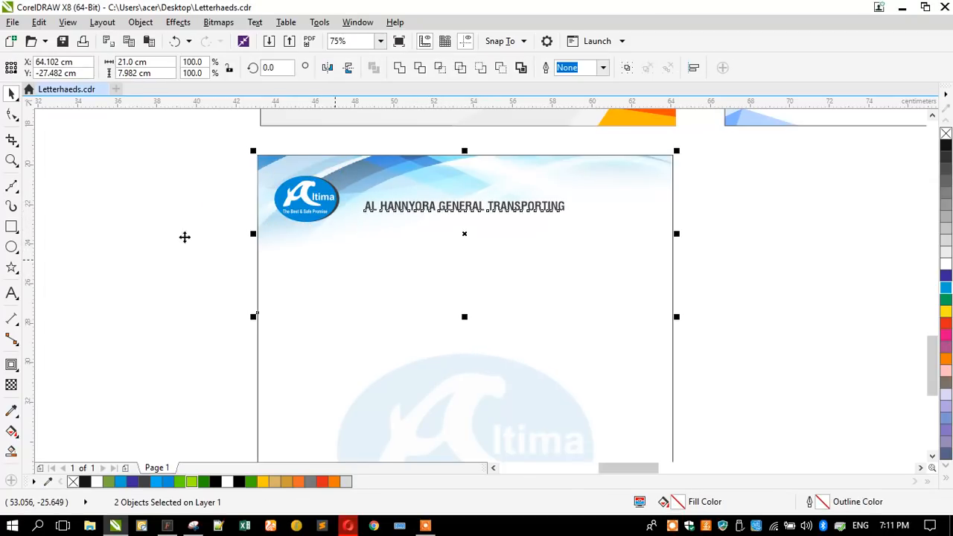
left_click(156, 224)
scroll(455, 315, "down", 2)
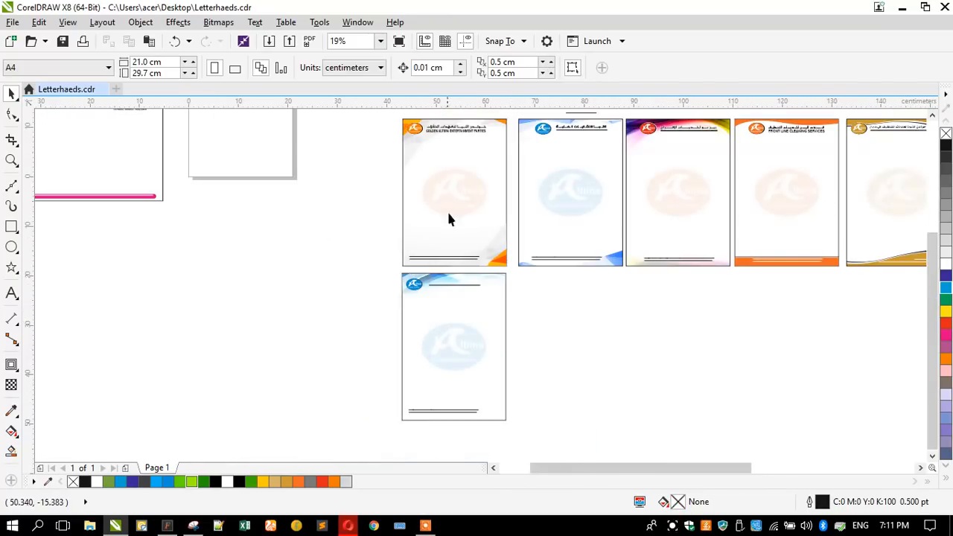
Step: Copy the header wave image to the letterhead's bottom edge, mirror it vertically and horizontally, and align it with the frame's right side
left_click(406, 281)
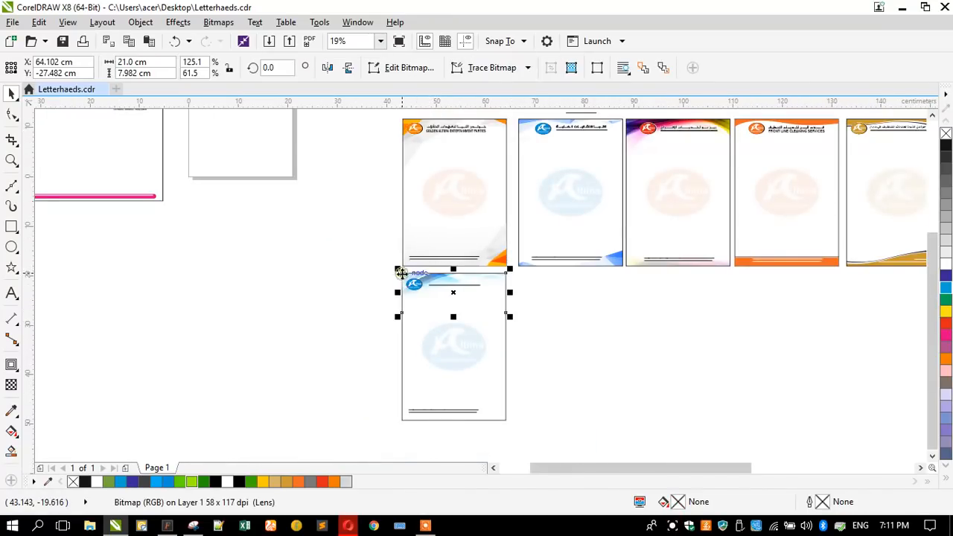
scroll(453, 342, "up", 1)
left_click_drag(449, 241, 450, 373)
left_click(348, 68)
left_click(328, 68)
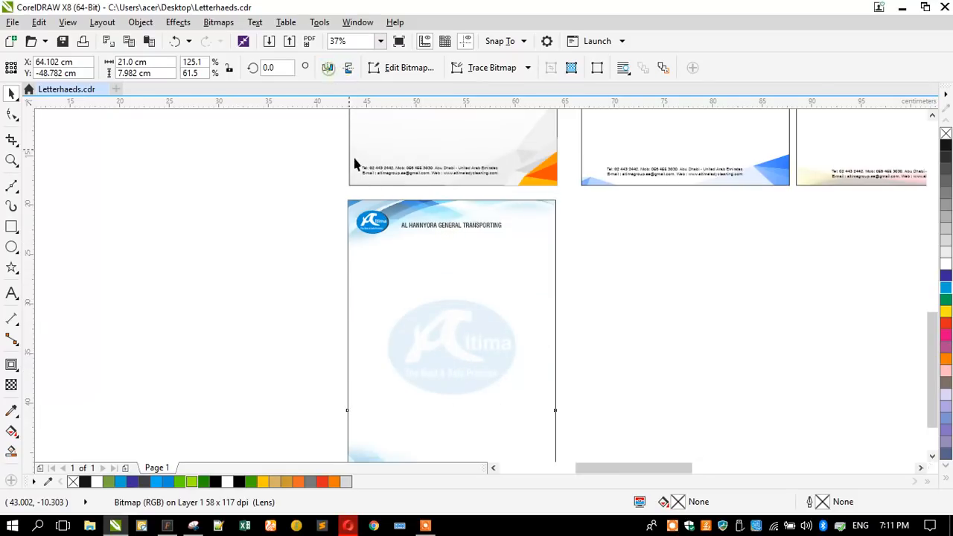
scroll(437, 201, "down", 1)
scroll(436, 274, "up", 1)
left_click(346, 281, "shift")
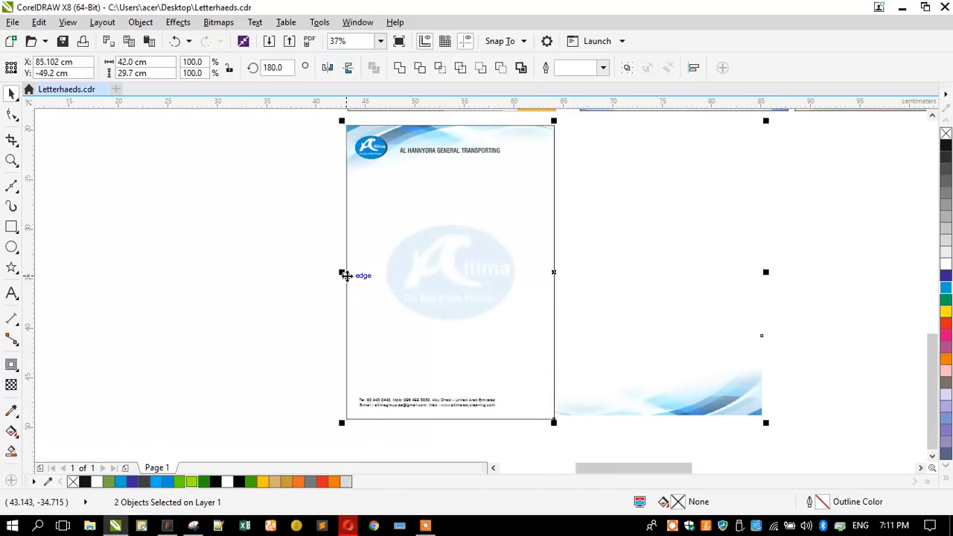
key("r")
left_click(276, 356)
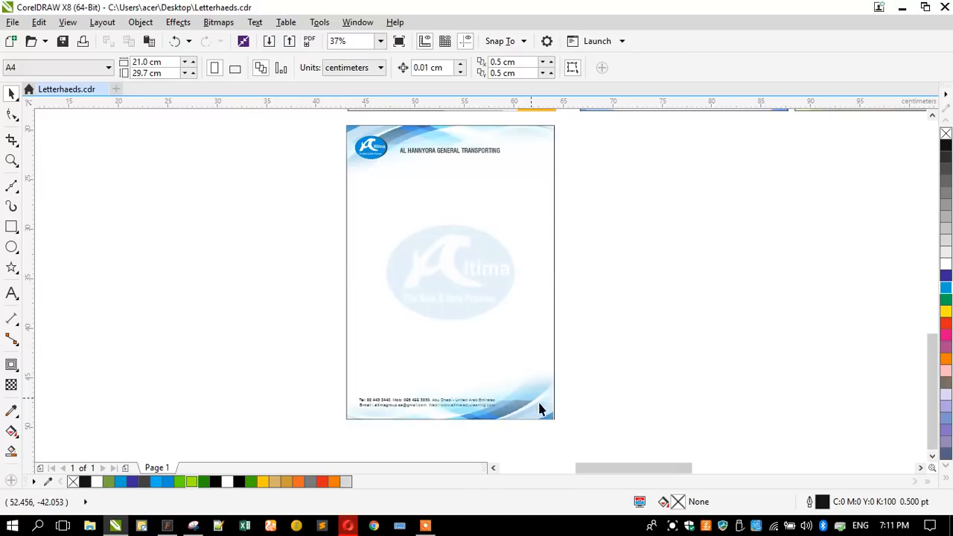
Step: Lighten the footer wave image by moving its linear transparency's opaque start point farther below the page
left_click(538, 419)
scroll(501, 435, "up", 1)
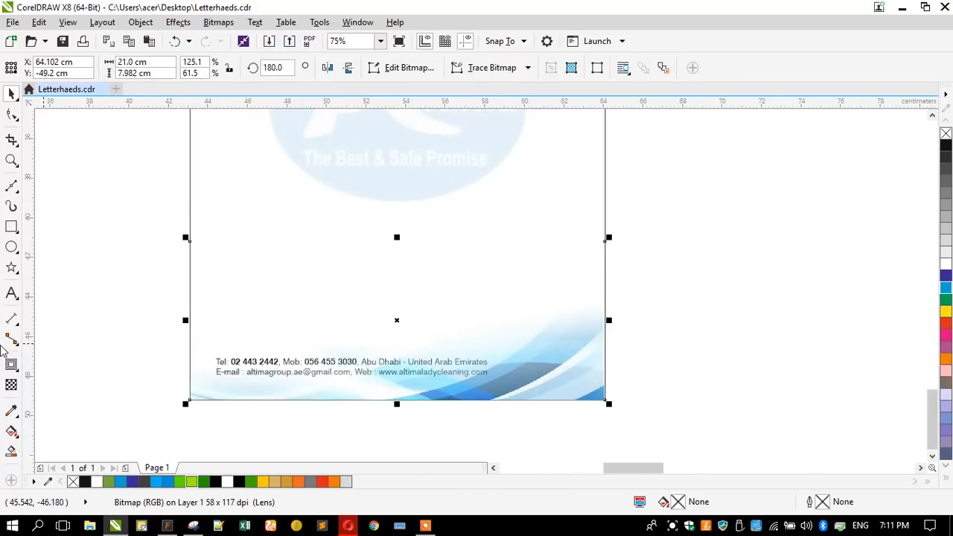
left_click(11, 386)
scroll(380, 272, "down", 1)
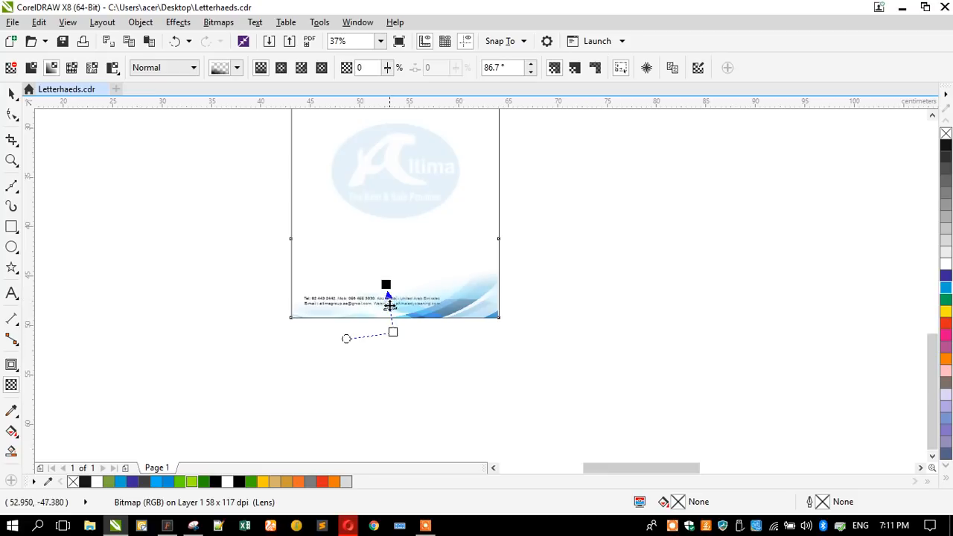
left_click_drag(393, 333, 414, 402)
left_click(12, 93)
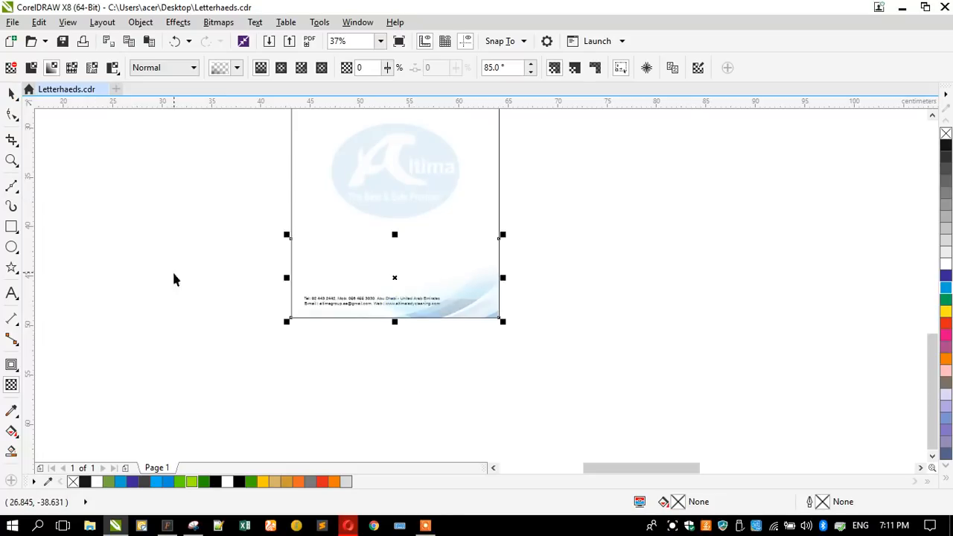
left_click(175, 276)
Step: Examine the finished wave letterhead as a whole and compare its header with the other letterheads in the row
scroll(376, 312, "up", 2)
left_click(253, 236)
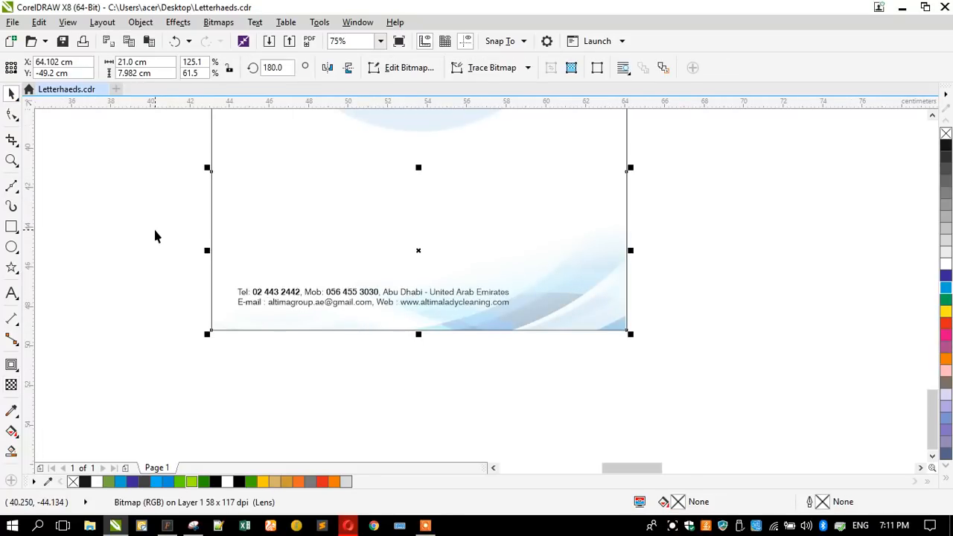
key("shift+F2")
scroll(383, 340, "down", 4)
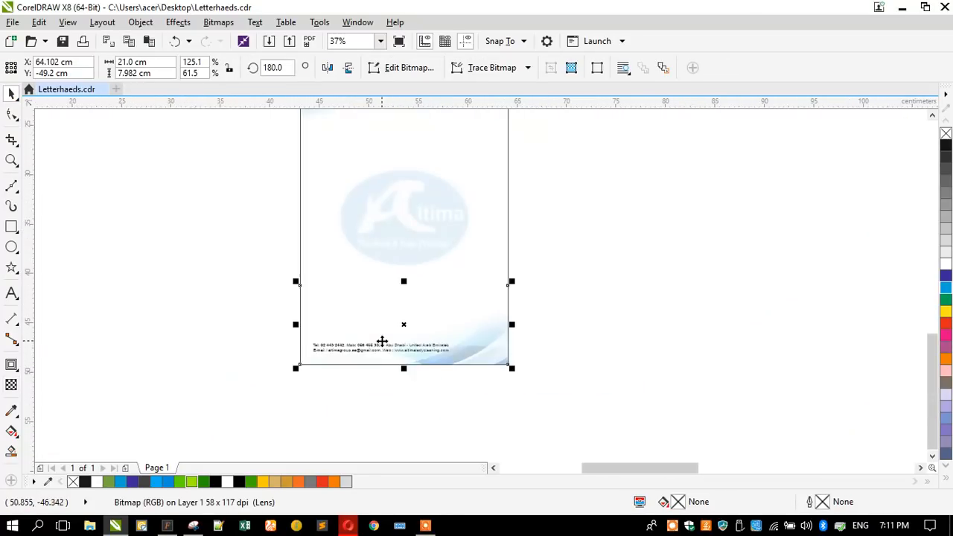
left_click(310, 186)
key("shift+F2")
left_click(245, 234)
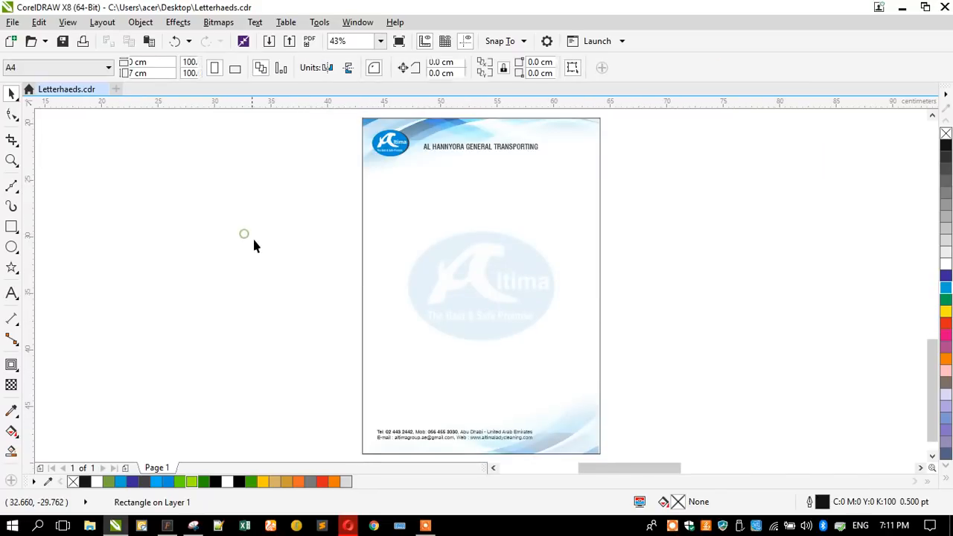
scroll(281, 321, "down", 2)
scroll(347, 245, "down", 1)
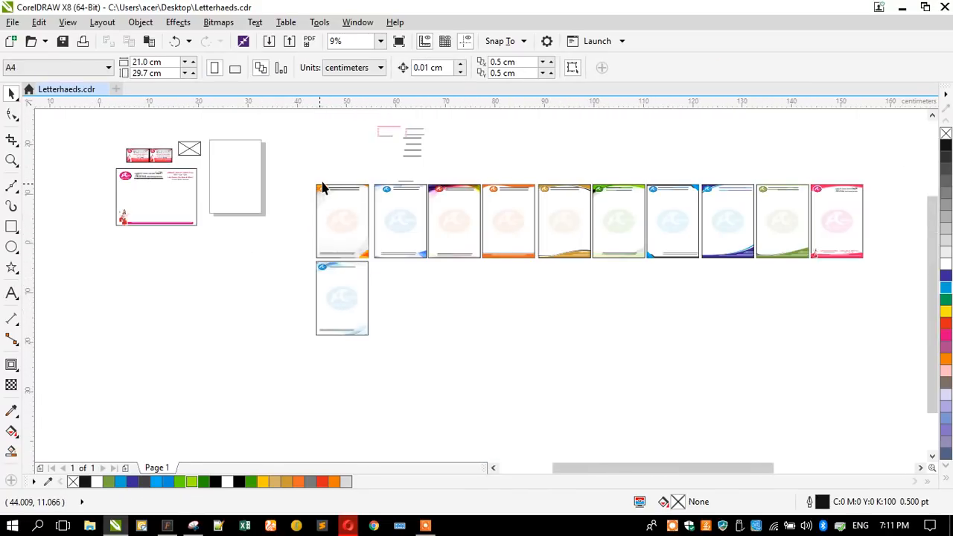
scroll(333, 194, "up", 3)
left_click(368, 212)
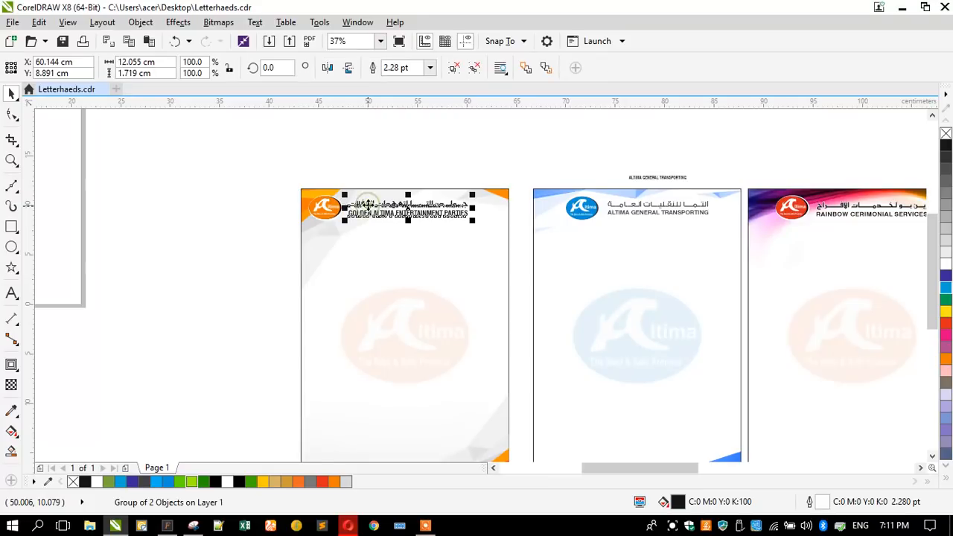
left_click(244, 233)
scroll(381, 186, "down", 2)
scroll(356, 339, "up", 7)
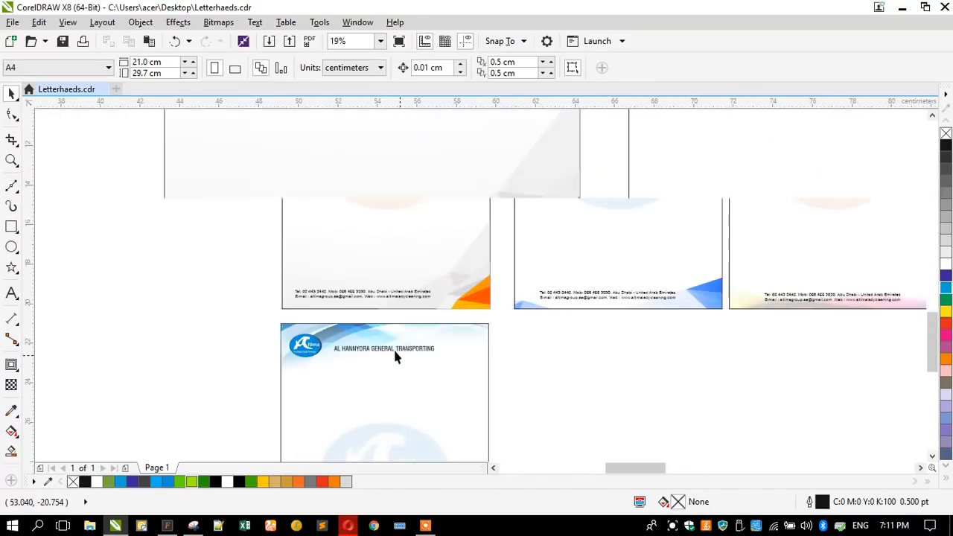
Step: Fill the logo's dark grey shadow shape and the AL HANNYORA GENERAL TRANSPORTING heading with black
left_click_drag(338, 362, 106, 373)
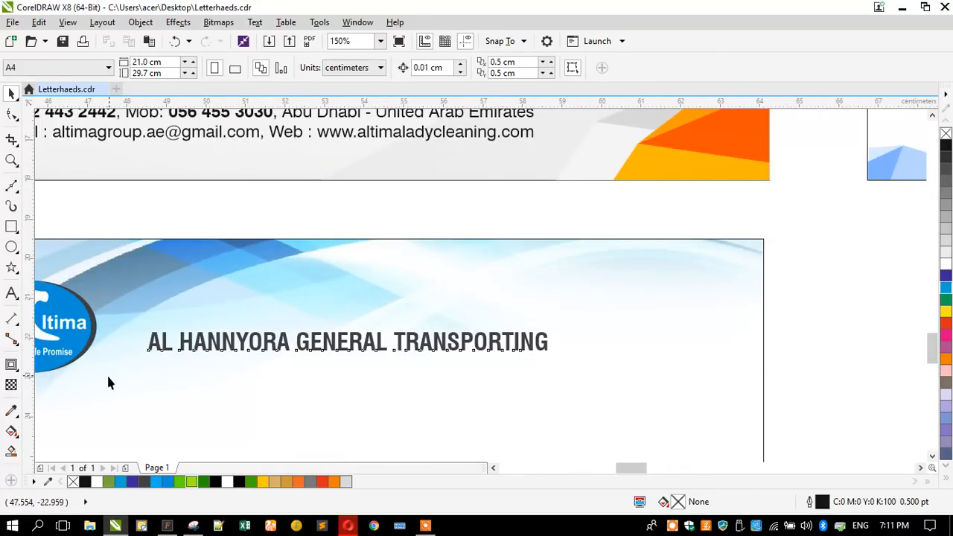
key("ctrl+c")
scroll(339, 294, "down", 1)
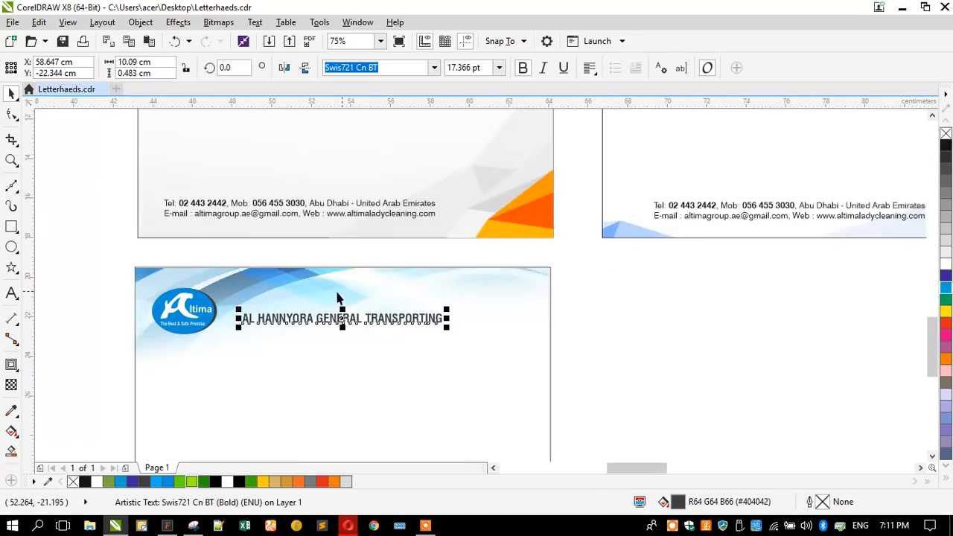
scroll(176, 310, "up", 1)
left_click_drag(77, 263, 301, 398)
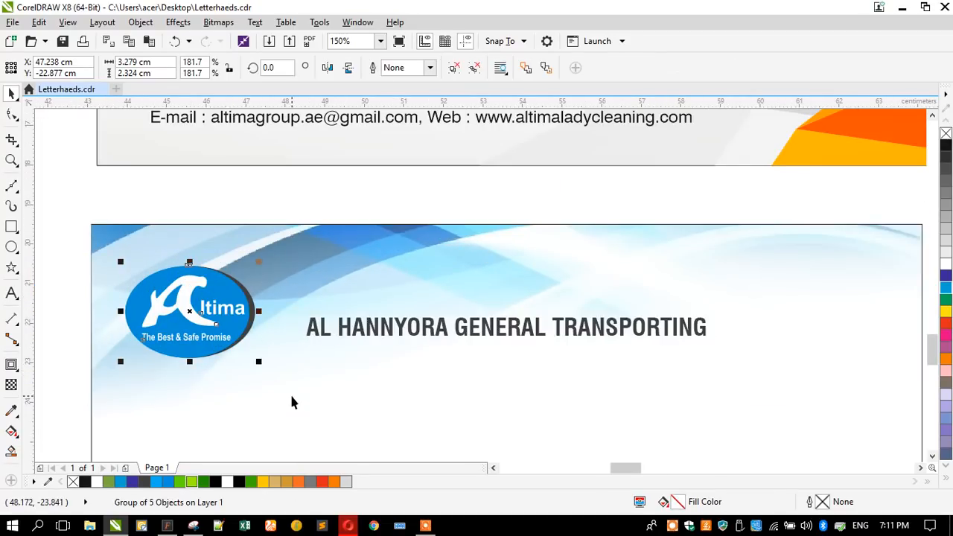
scroll(245, 348, "up", 1)
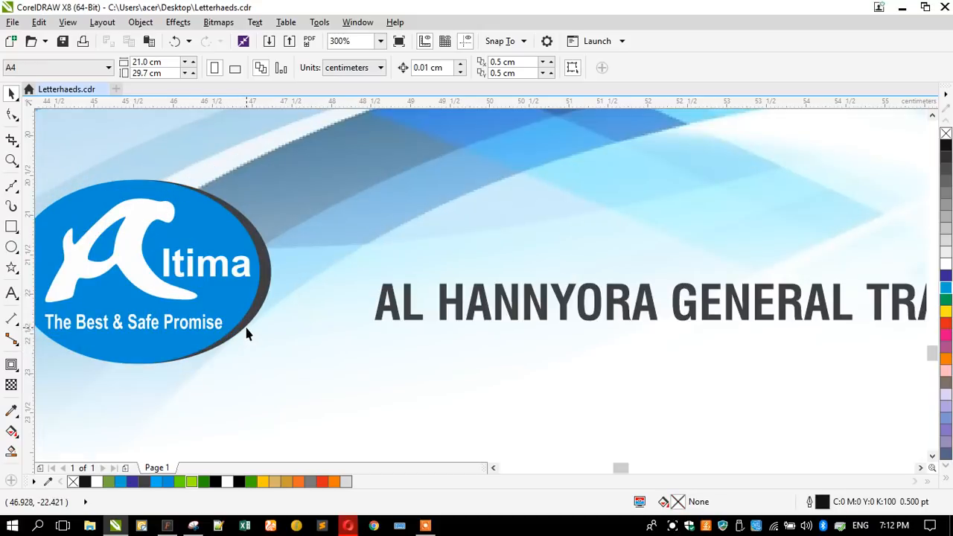
left_click(246, 325, "ctrl")
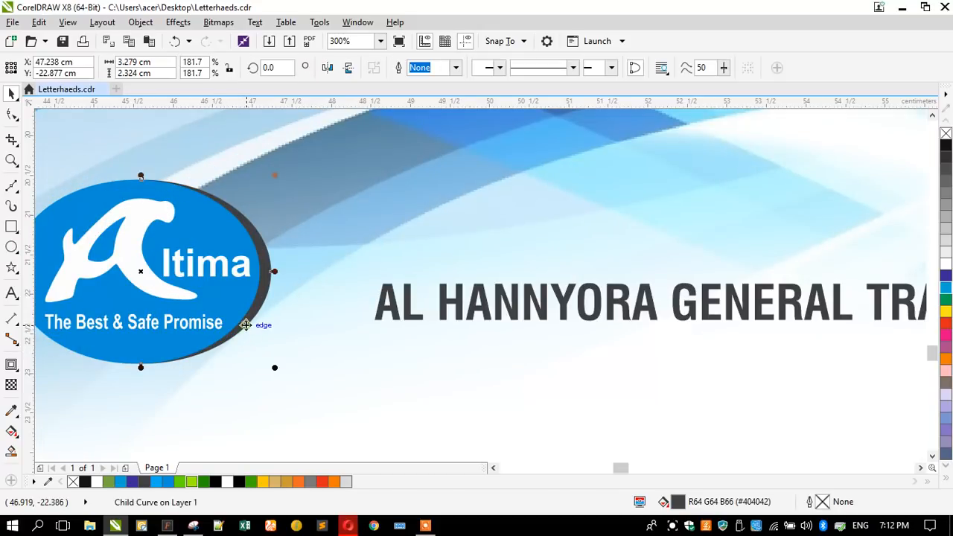
left_click(946, 146)
left_click(385, 305)
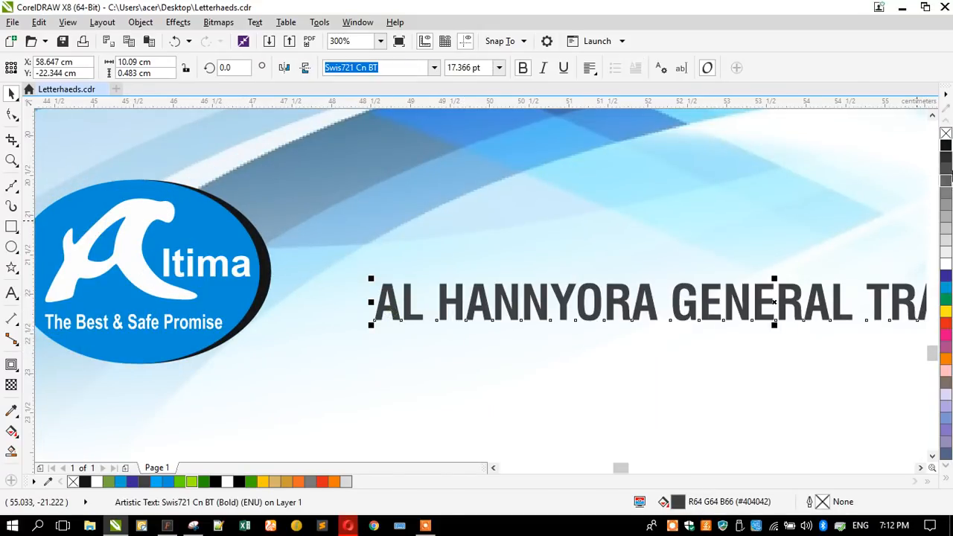
left_click(946, 145)
Step: Shift the footer contact lines slightly down and closer to the letterhead's left edge
scroll(389, 211, "down", 6)
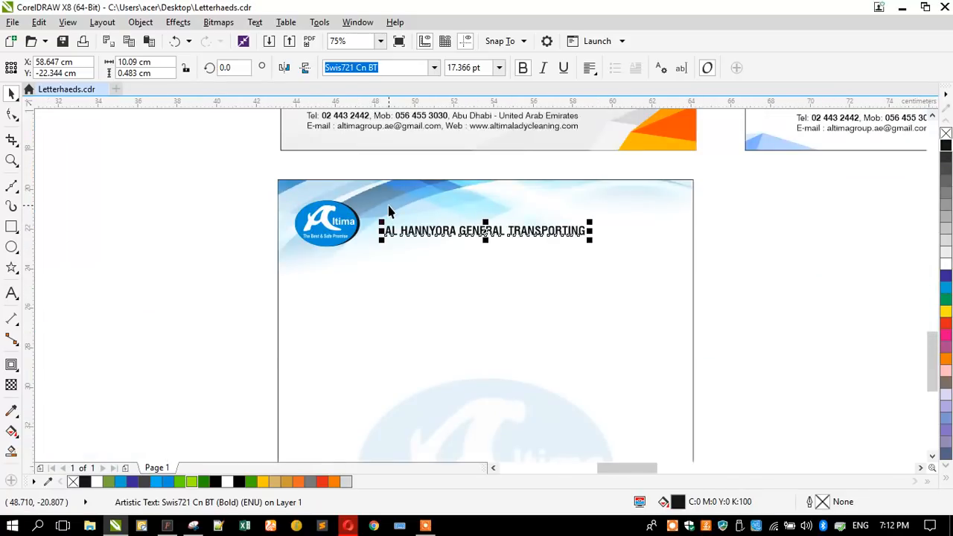
scroll(385, 347, "up", 6)
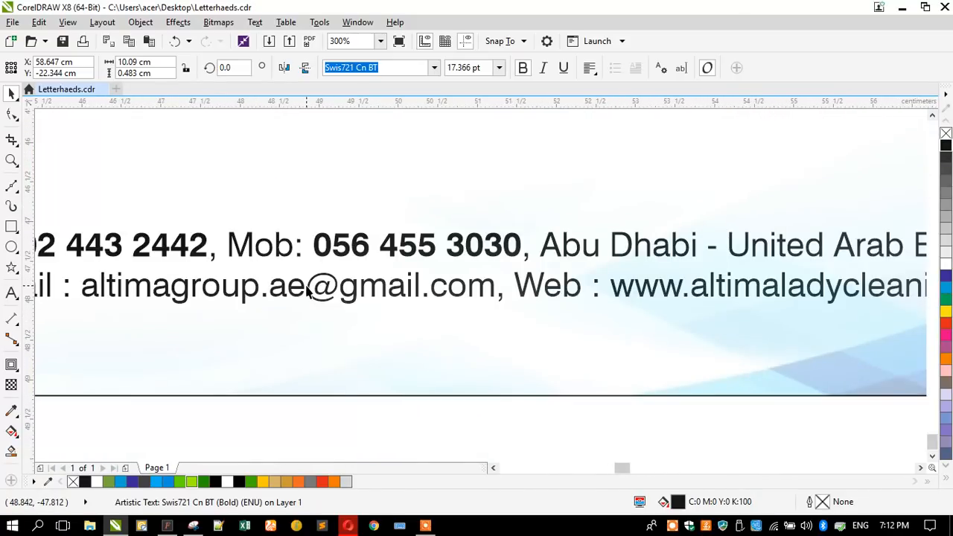
left_click(301, 286)
scroll(344, 289, "down", 3)
left_click_drag(202, 337, 561, 245)
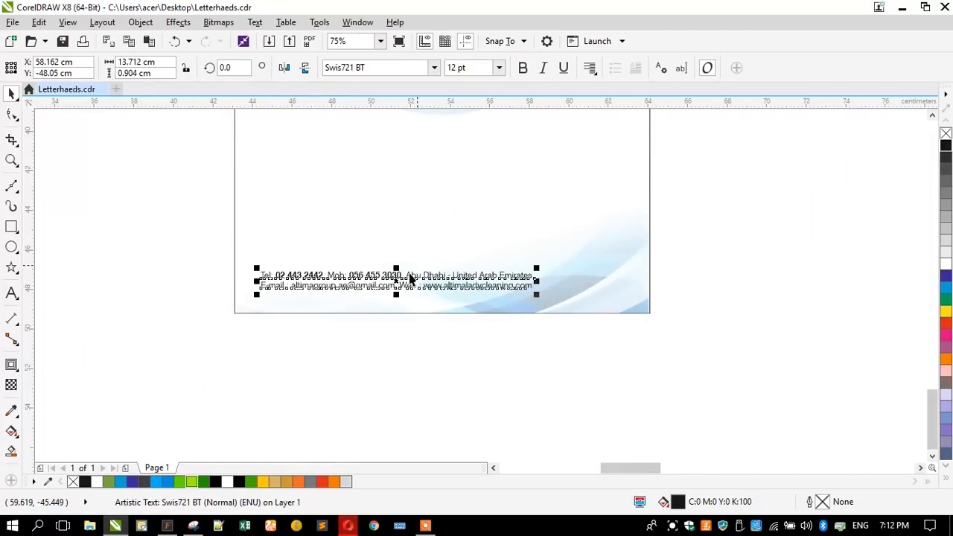
left_click(195, 268)
left_click(283, 286)
scroll(281, 287, "up", 1)
left_click_drag(282, 287, 268, 296)
scroll(368, 395, "down", 5)
left_click(368, 396)
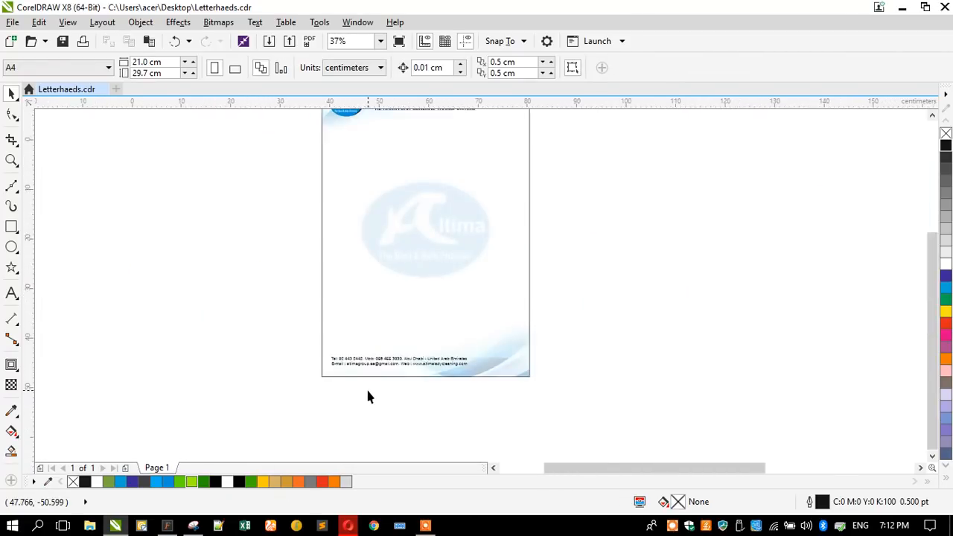
Step: Move the loose ALTIMA GENERAL TRANSPORTING text from above the second letterhead to just below entry 6 of the company list
scroll(385, 319, "up", 1)
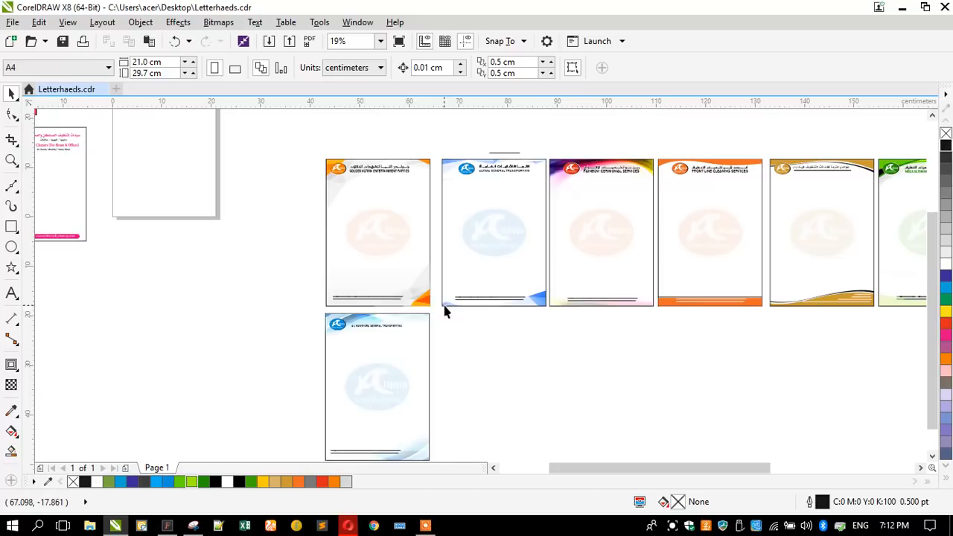
left_click(500, 157)
scroll(500, 155, "up", 2)
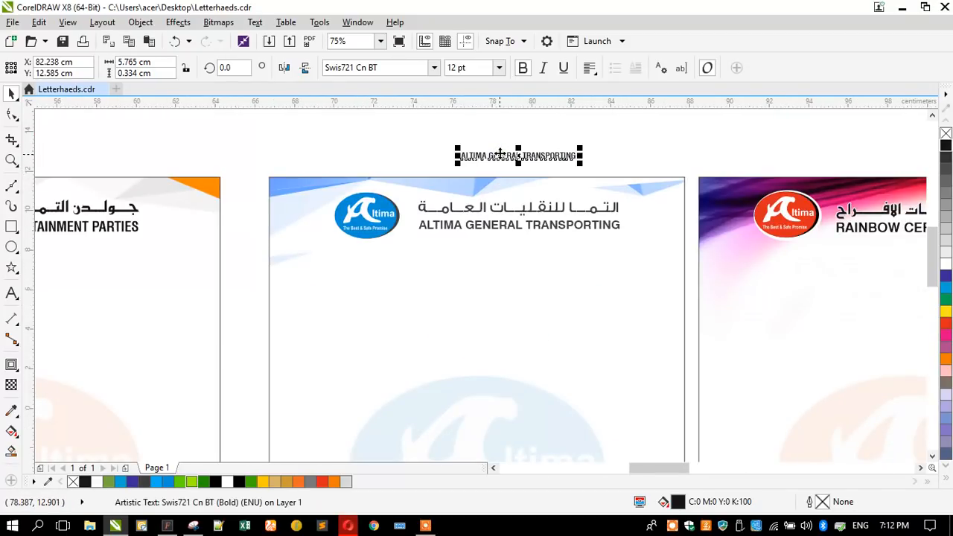
scroll(500, 154, "down", 3)
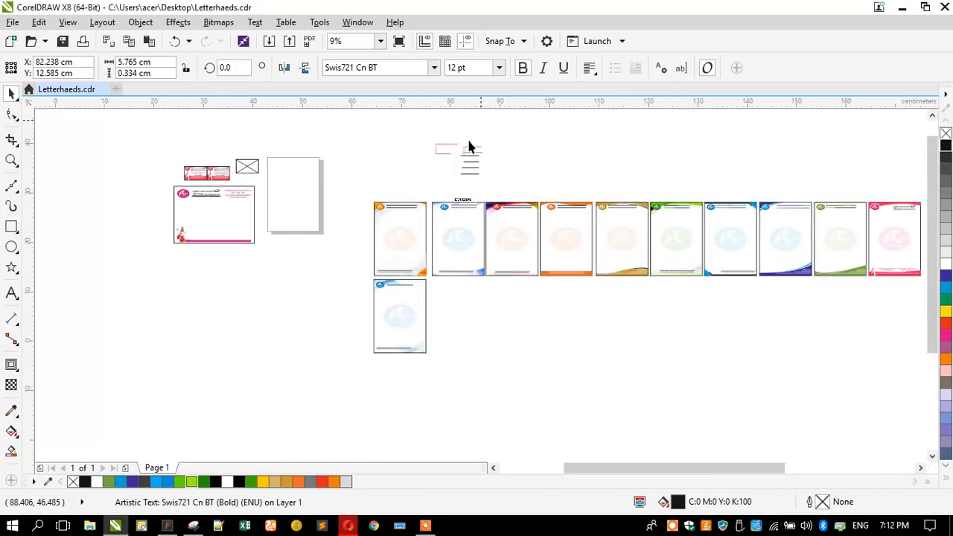
scroll(469, 146, "up", 2)
left_click_drag(424, 405, 351, 234)
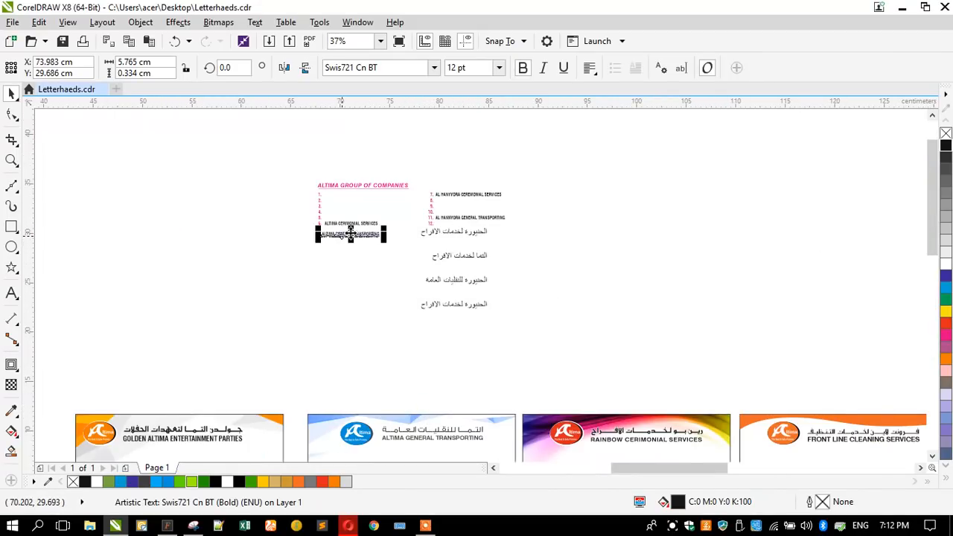
scroll(395, 227, "up", 1)
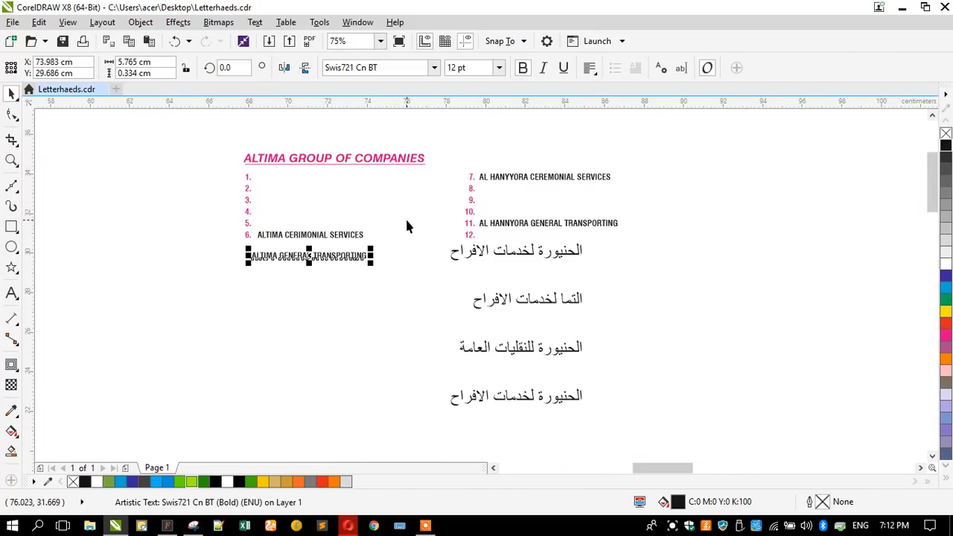
scroll(547, 161, "down", 1)
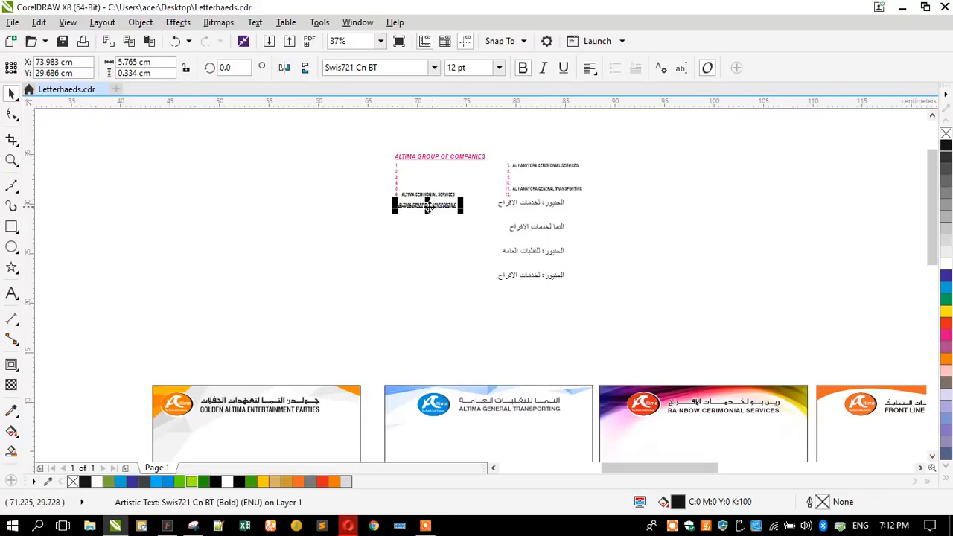
scroll(427, 206, "up", 1)
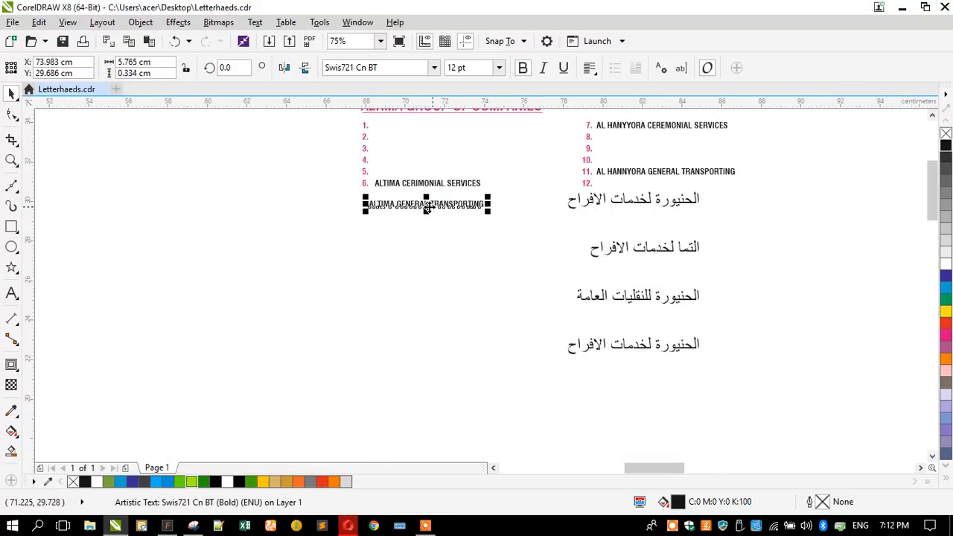
Step: Delete the loose ALTIMA GENERAL TRANSPORTING text below entry 6 of the company list
left_click(389, 228)
scroll(416, 209, "down", 1)
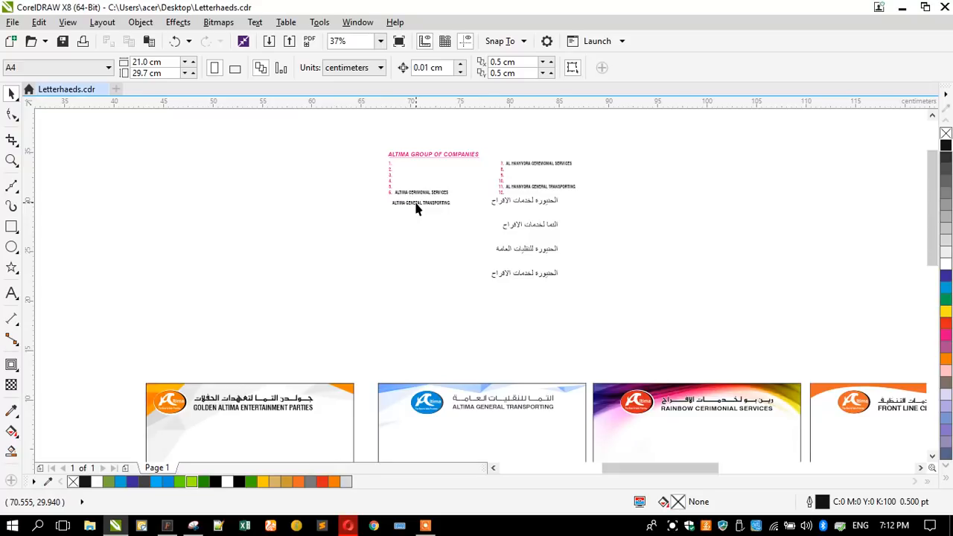
left_click(416, 208)
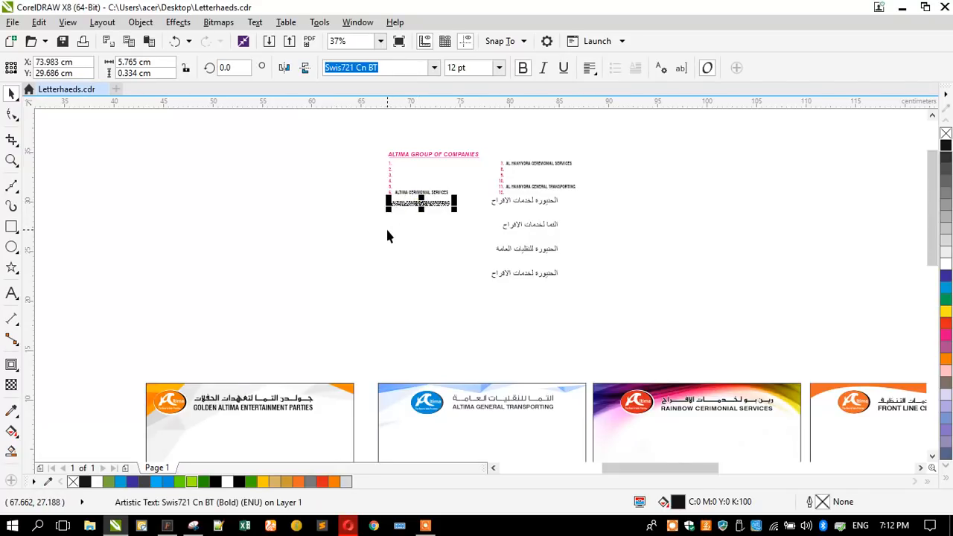
key("Delete")
Step: Delete the AL HANNYORA GENERAL TRANSPORTING text at entry 11 of the company list
left_click(515, 188)
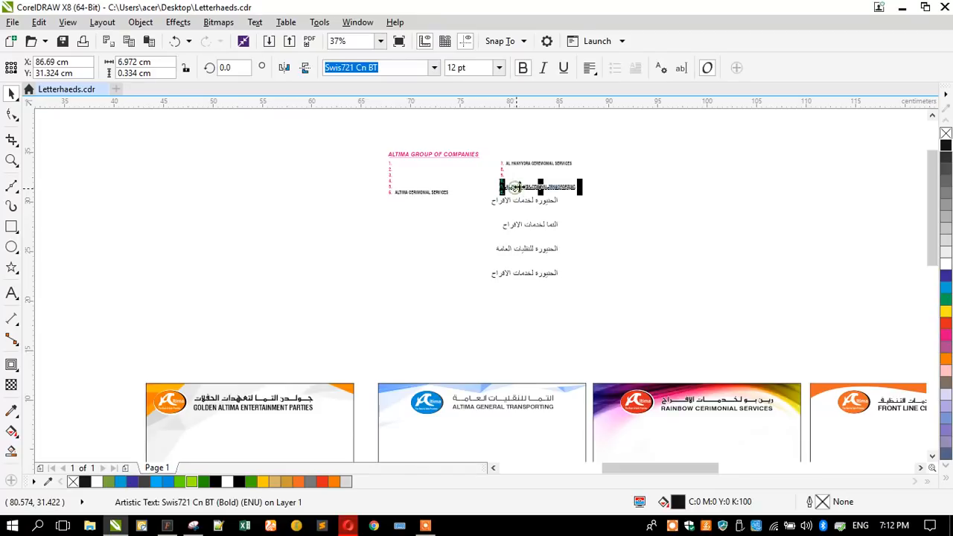
scroll(521, 186, "up", 2)
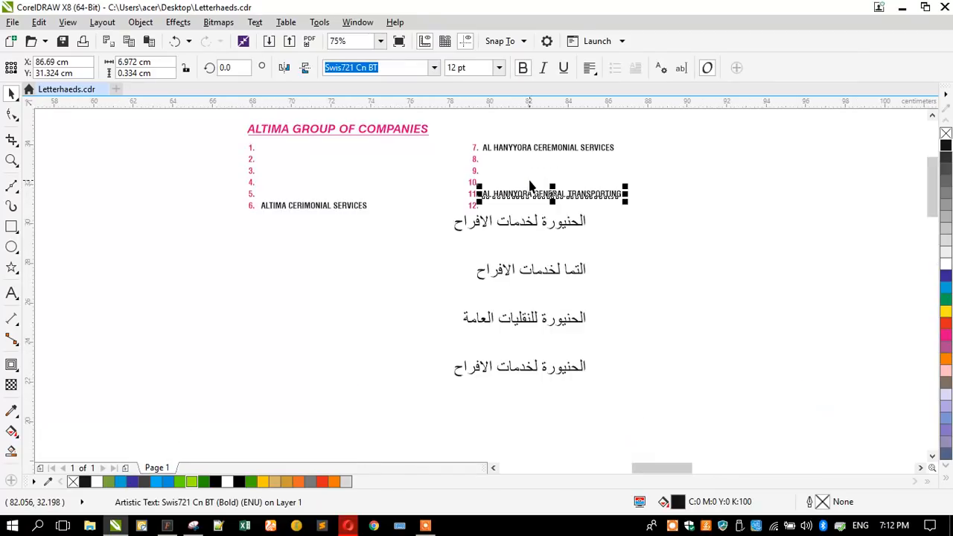
left_click(503, 208)
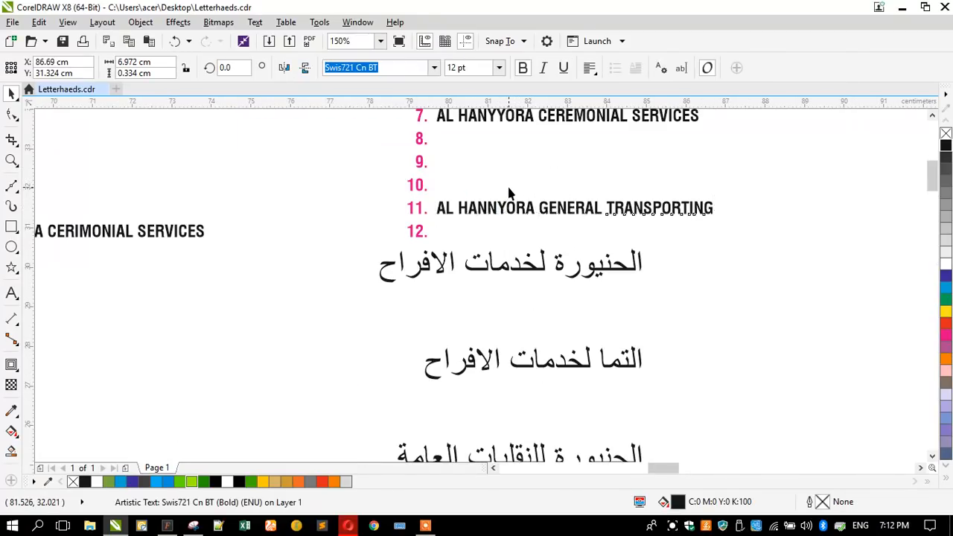
left_click(509, 194)
scroll(496, 179, "down", 2)
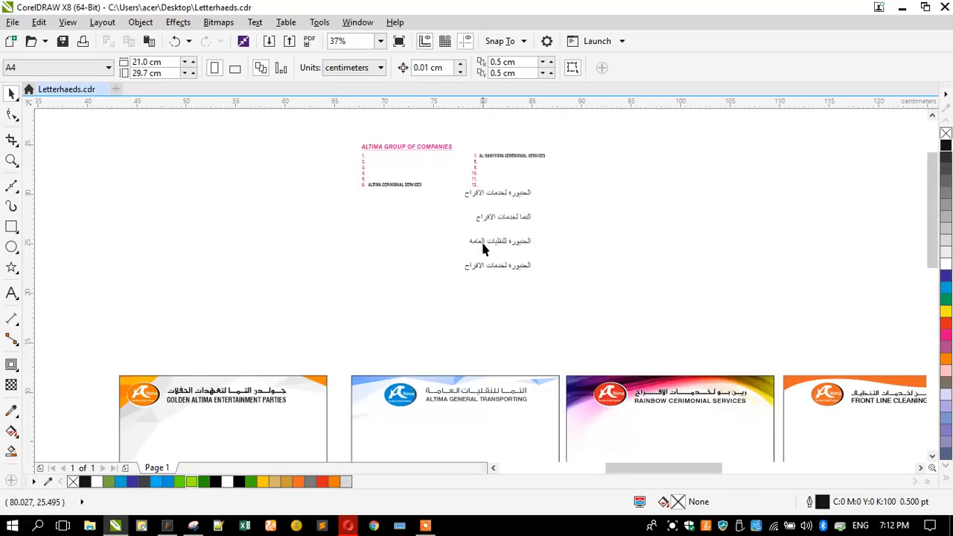
Step: Cut the line الحنيورة للنقليات العامة out of the Arabic company names text below the company list
left_click(479, 258)
scroll(490, 241, "up", 1)
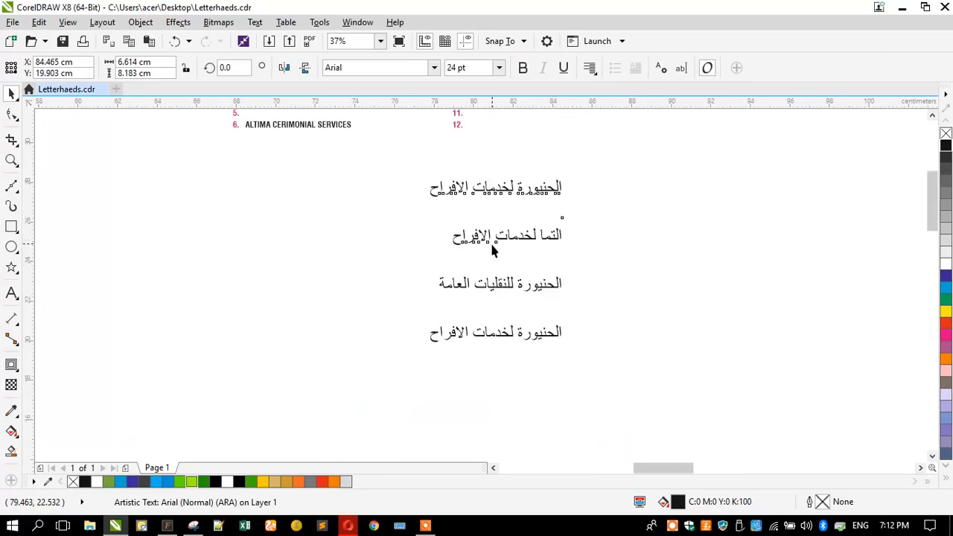
left_click(471, 239)
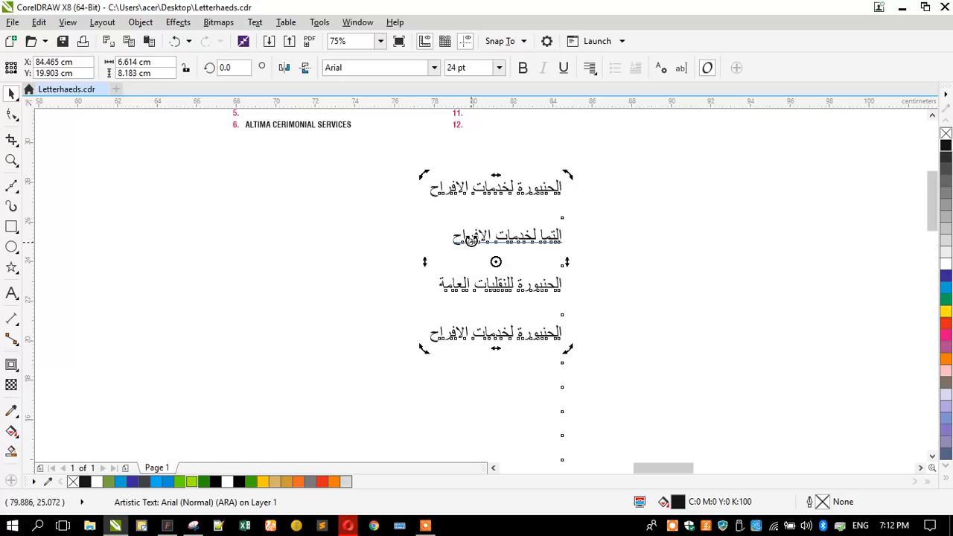
double_click(450, 286)
left_click_drag(439, 284, 640, 286)
key("ctrl+c")
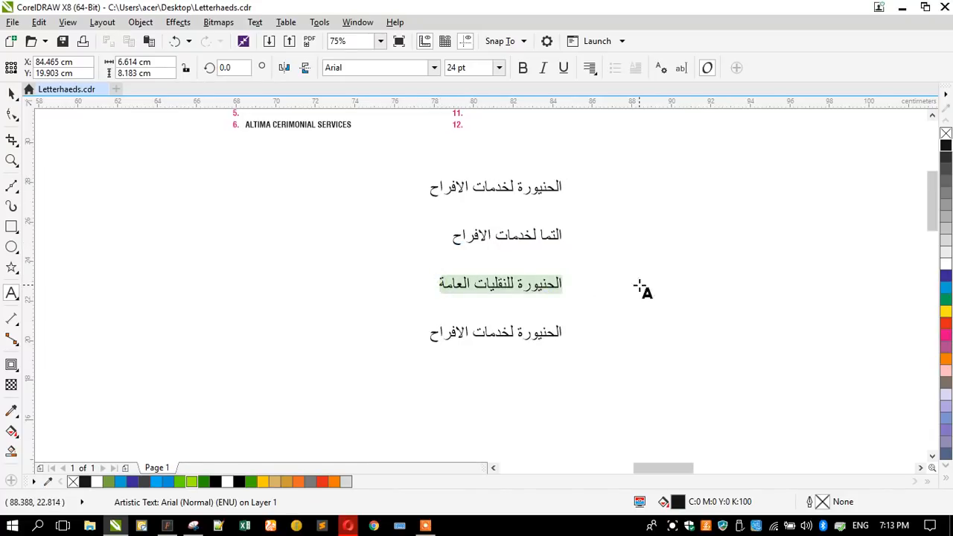
key("Delete")
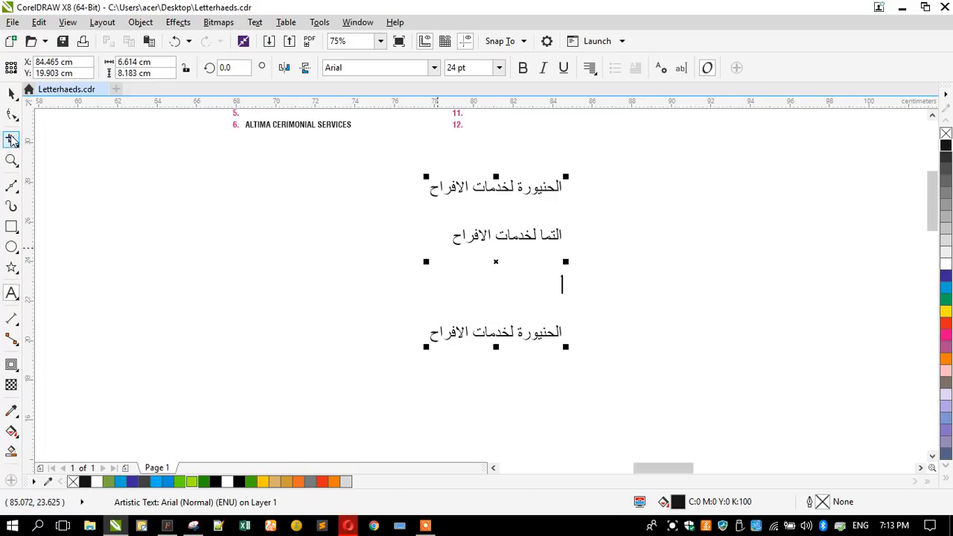
left_click(11, 93)
Step: Paste the Arabic line الحنيورة للنقليات العامة as separate text beside the AL HANNYORA letterhead
scroll(521, 178, "down", 5)
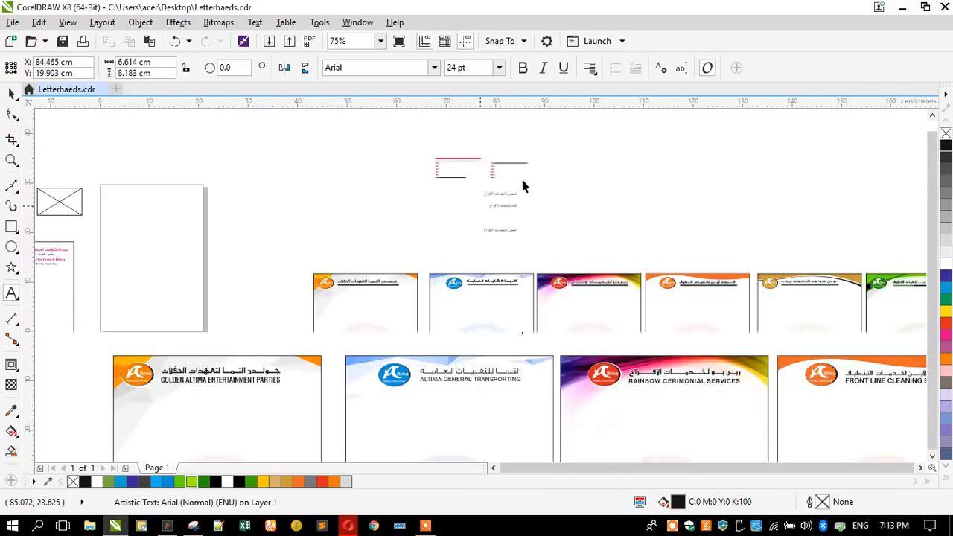
scroll(427, 321, "up", 5)
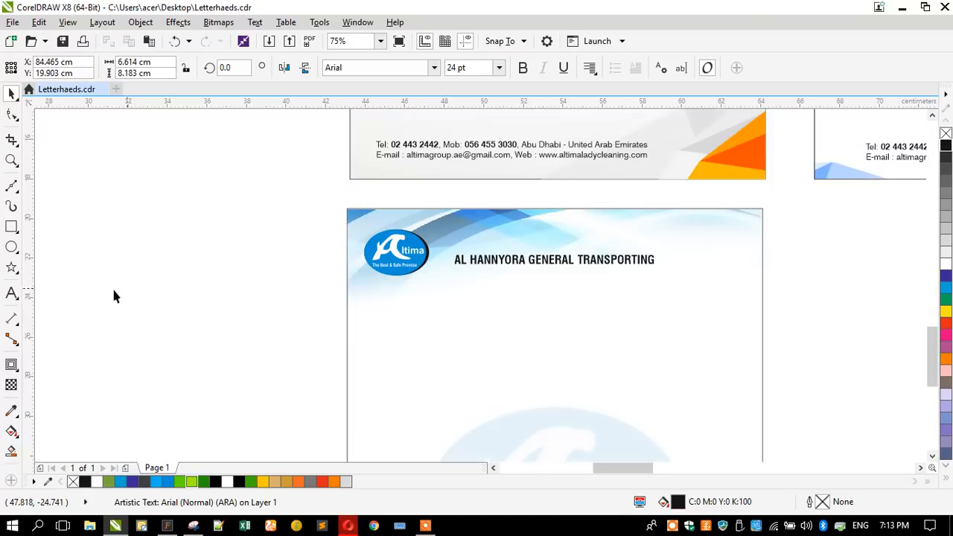
left_click(272, 297)
key("ctrl+v")
left_click(11, 93)
Step: Set the pasted Arabic name to Font 235 and place it just above the AL HANNYORA GENERAL TRANSPORTING heading
left_click(434, 68)
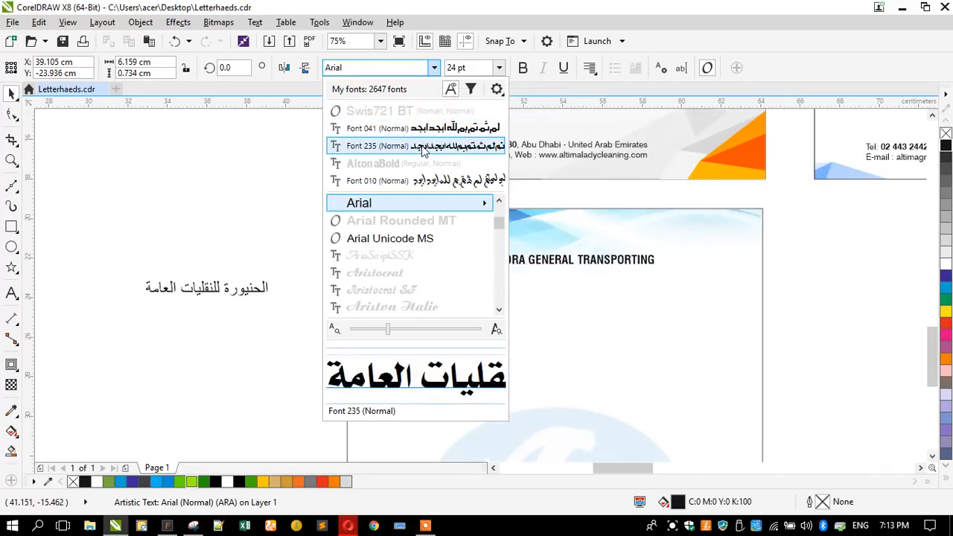
left_click(376, 145)
left_click_drag(216, 298, 614, 253)
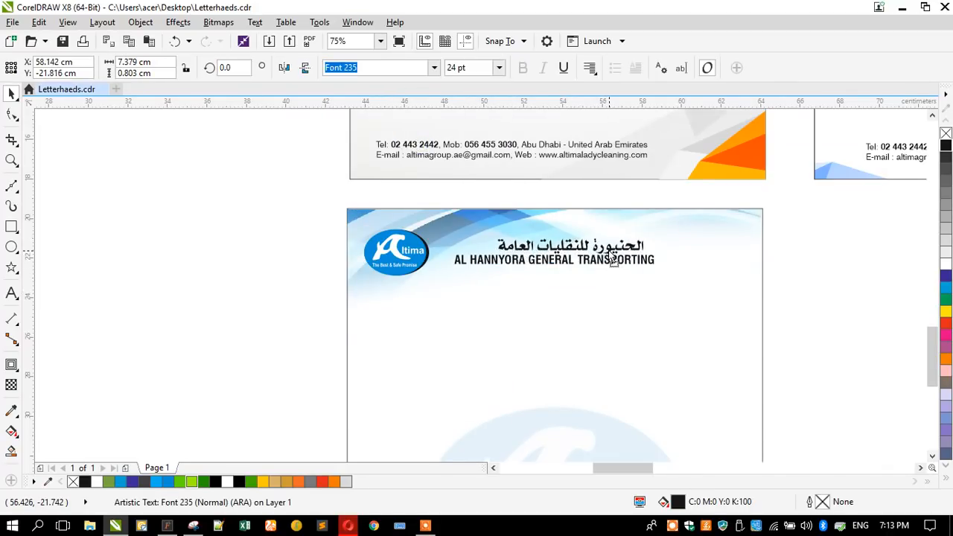
Step: Try Font 041 and GE Narrow Light on the Arabic name above the heading
left_click(434, 67)
left_click(430, 147)
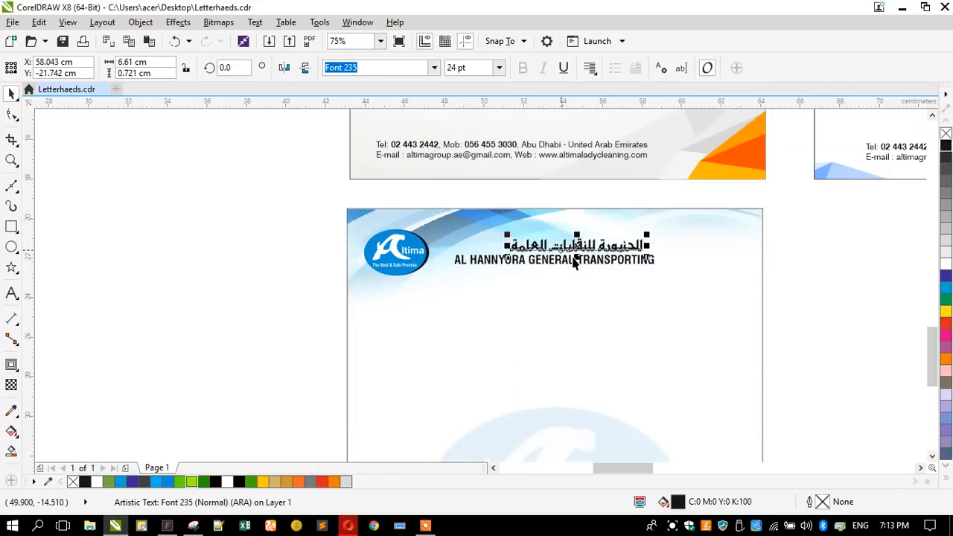
scroll(566, 256, "up", 2)
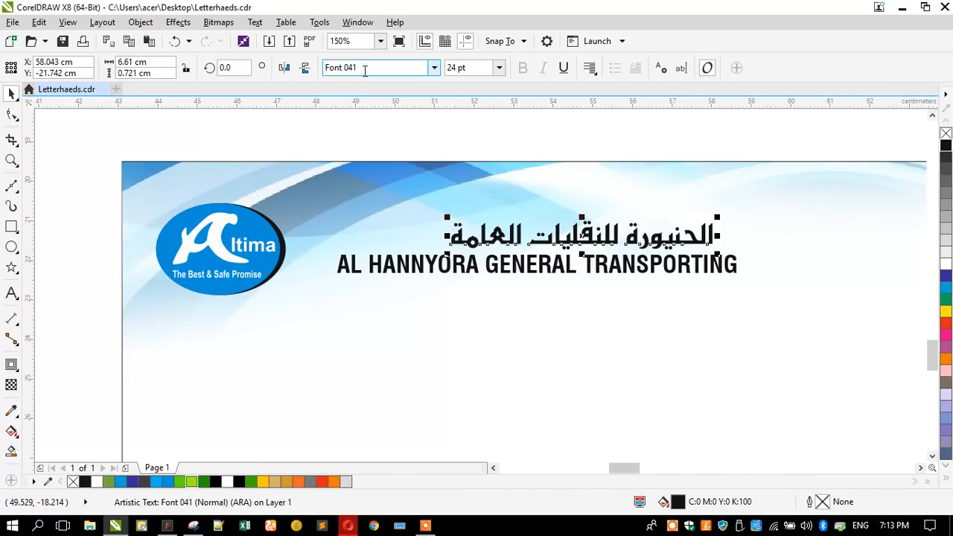
type("GE Narrow Light")
key("Return")
Step: Preview the GE Arabic fonts on the Arabic name and apply GE Unique
left_click(434, 68)
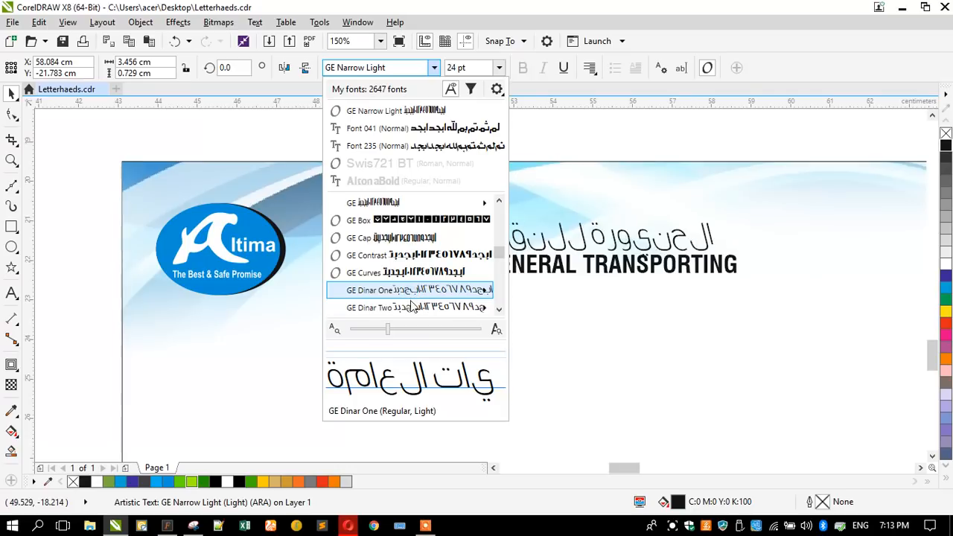
scroll(409, 293, "down", 2)
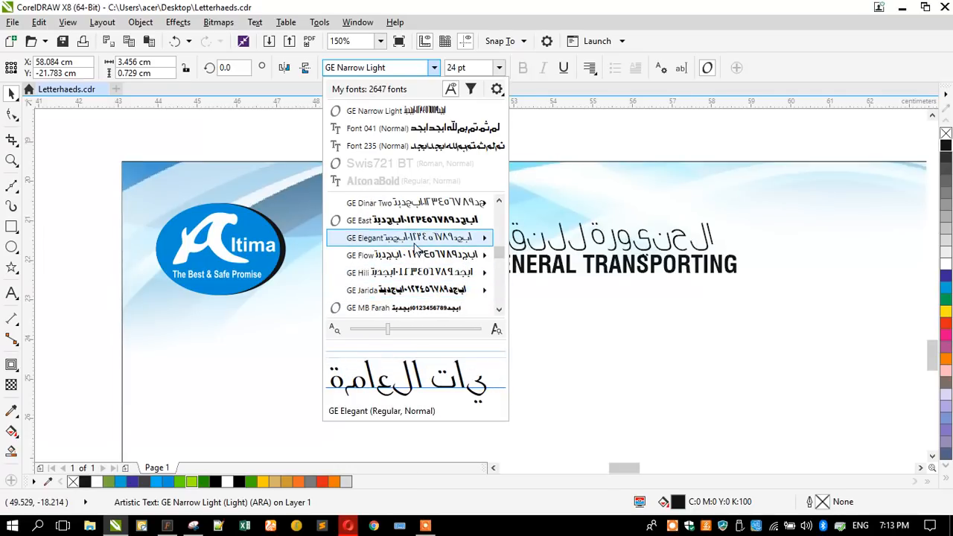
mouse_move(415, 277)
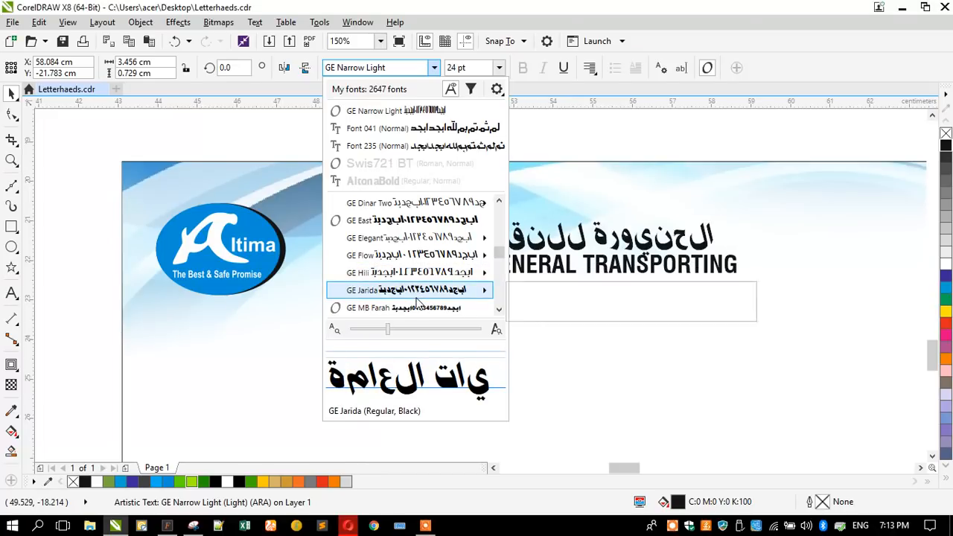
scroll(417, 298, "down", 1)
scroll(419, 300, "down", 1)
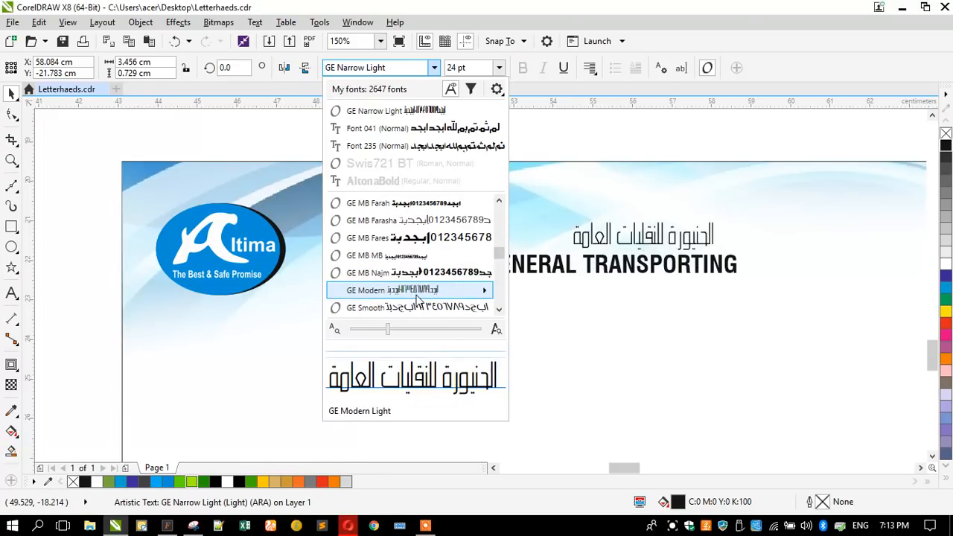
scroll(417, 311, "down", 1)
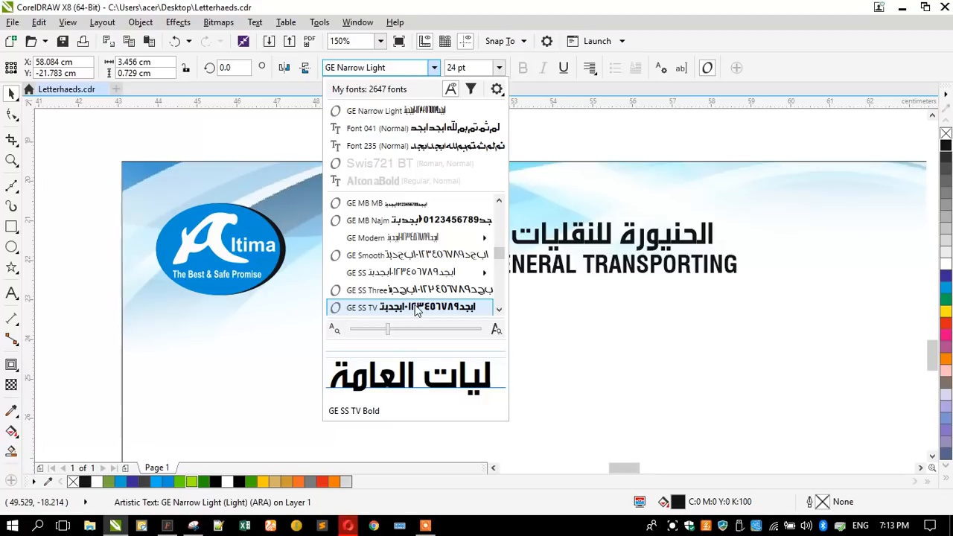
scroll(417, 312, "down", 1)
scroll(417, 312, "down", 1)
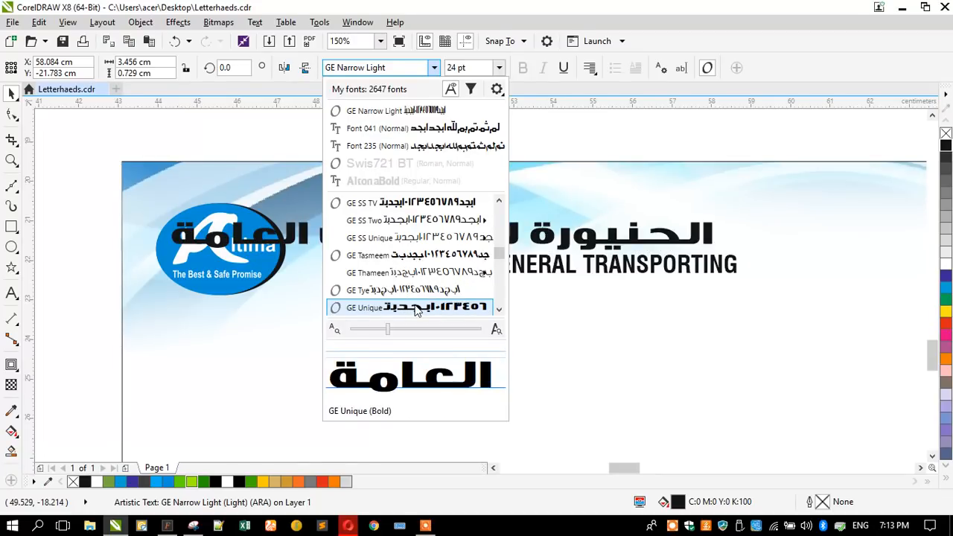
left_click(416, 311)
Step: Scale the Arabic name down to about 9.4 cm wide and centre the English heading horizontally under it
left_click_drag(170, 218, 333, 218)
left_click(374, 265)
left_click(357, 248, "shift")
key("c")
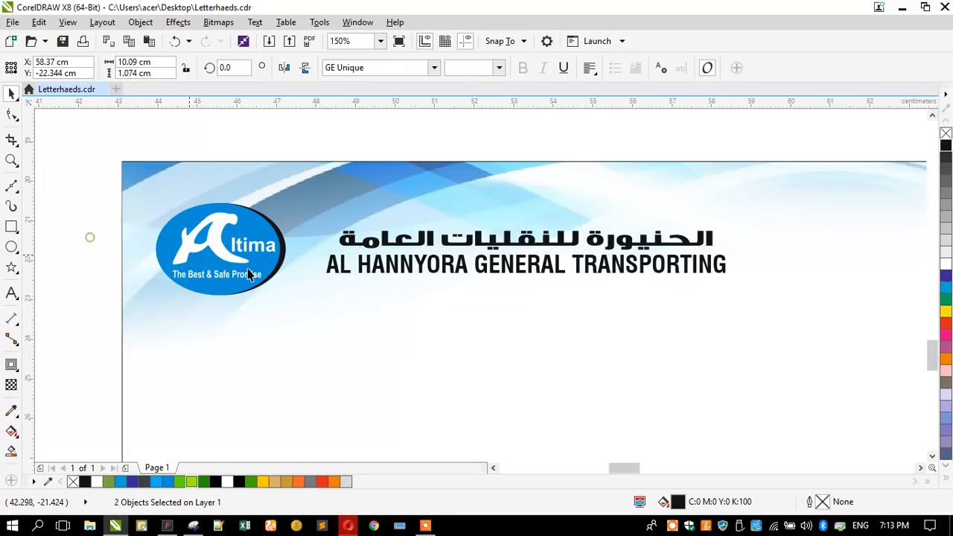
Step: Scale the AL HANNYORA GENERAL TRANSPORTING heading down to about 9.47 cm wide to match the Arabic name
key("Escape")
left_click(439, 276)
left_click_drag(320, 248, 337, 245)
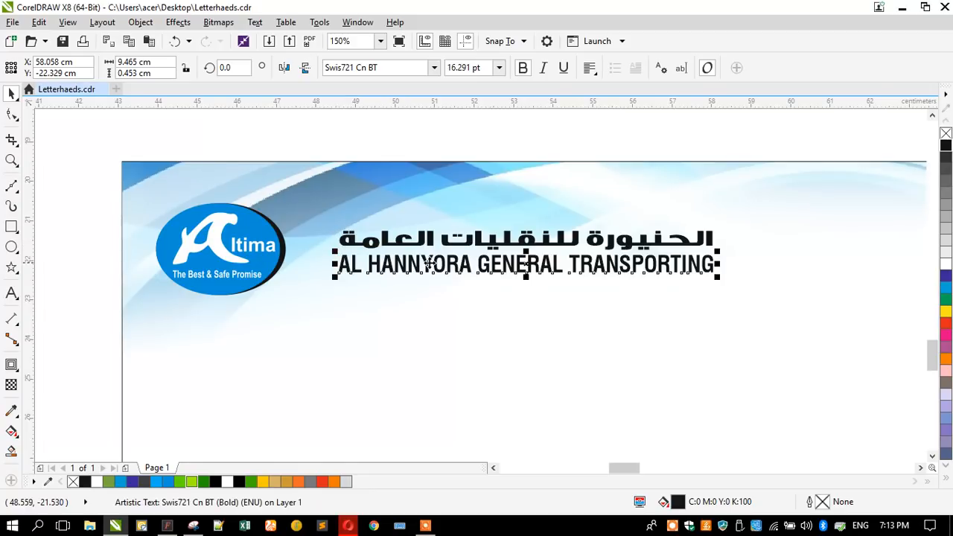
left_click(482, 237)
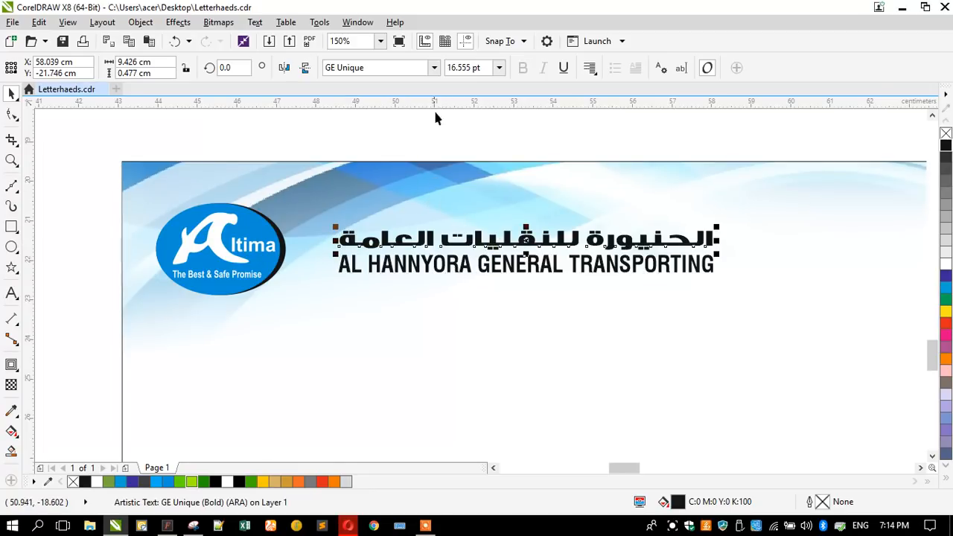
left_click(434, 68)
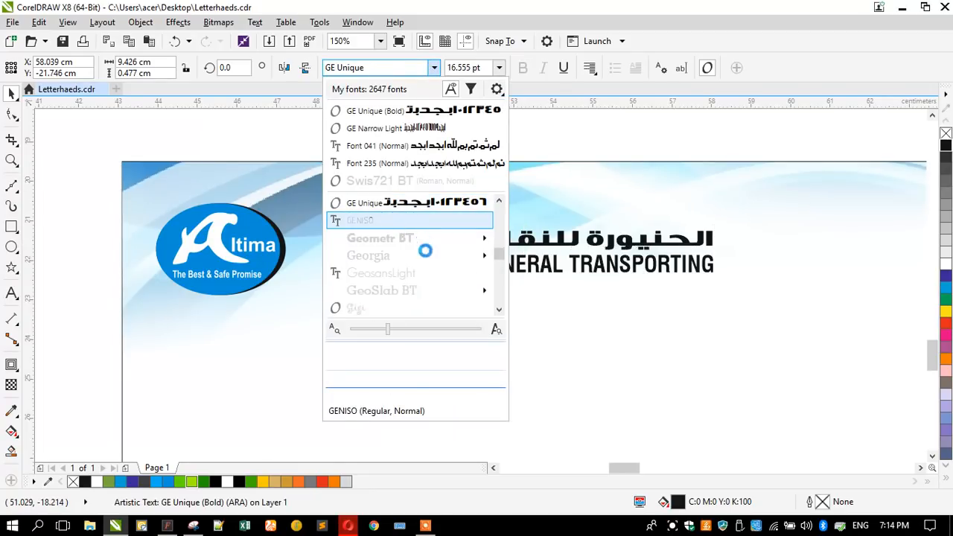
scroll(429, 268, "down", 5)
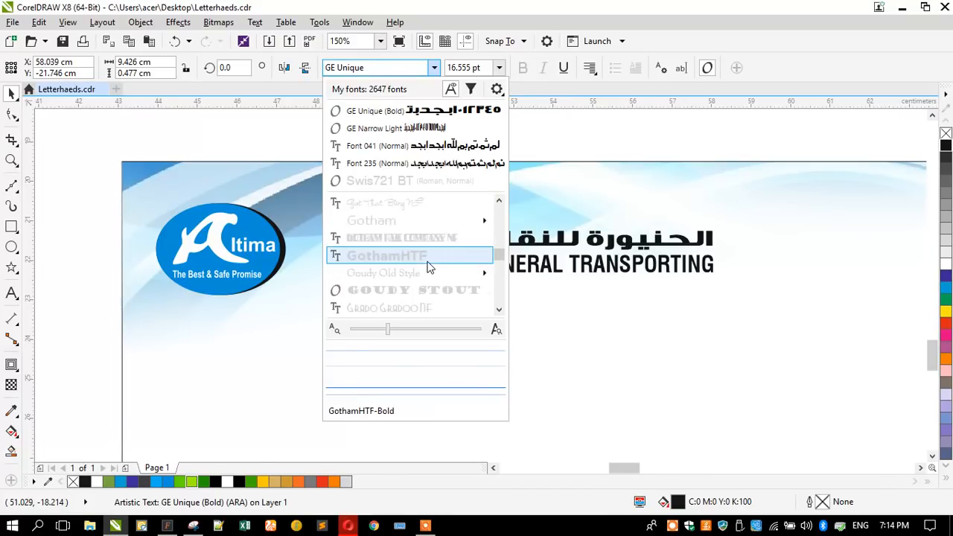
key("Escape")
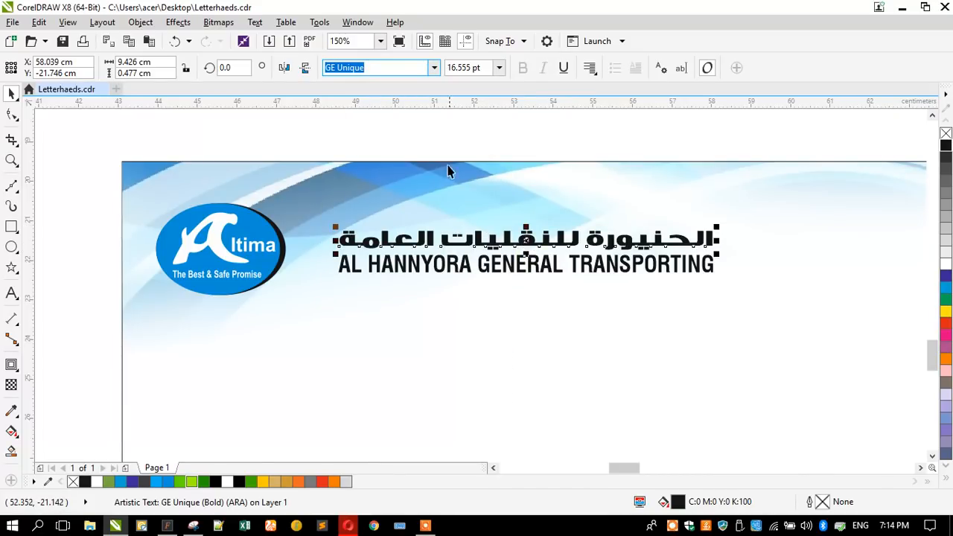
Step: Set the Arabic name's font to GE SS Unique Bold and enlarge it to about 7.7 cm wide
left_click(435, 68)
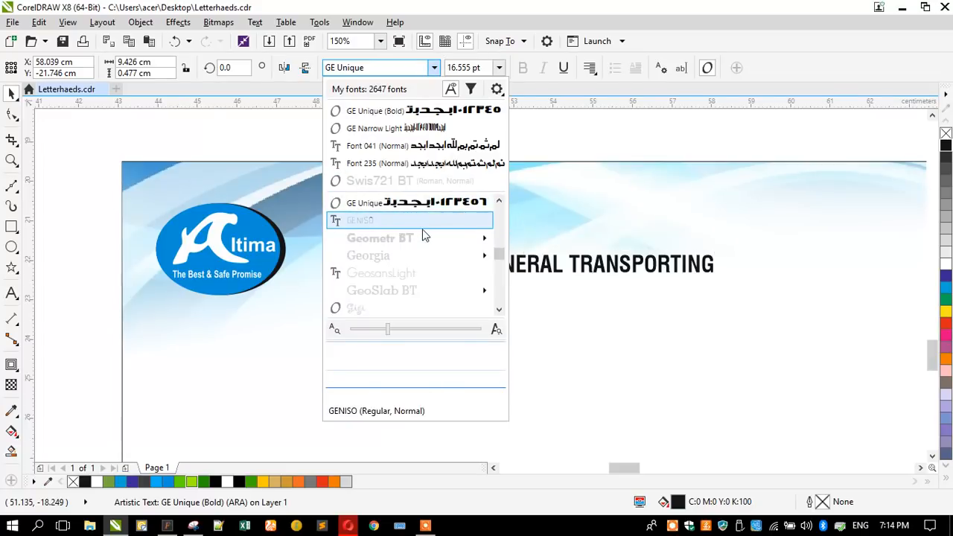
scroll(423, 237, "up", 4)
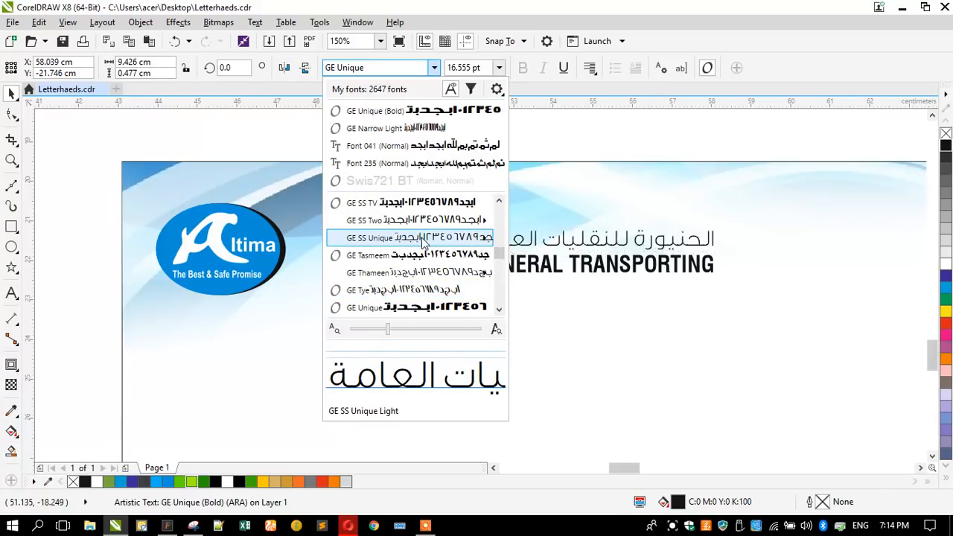
mouse_move(422, 237)
left_click(563, 259)
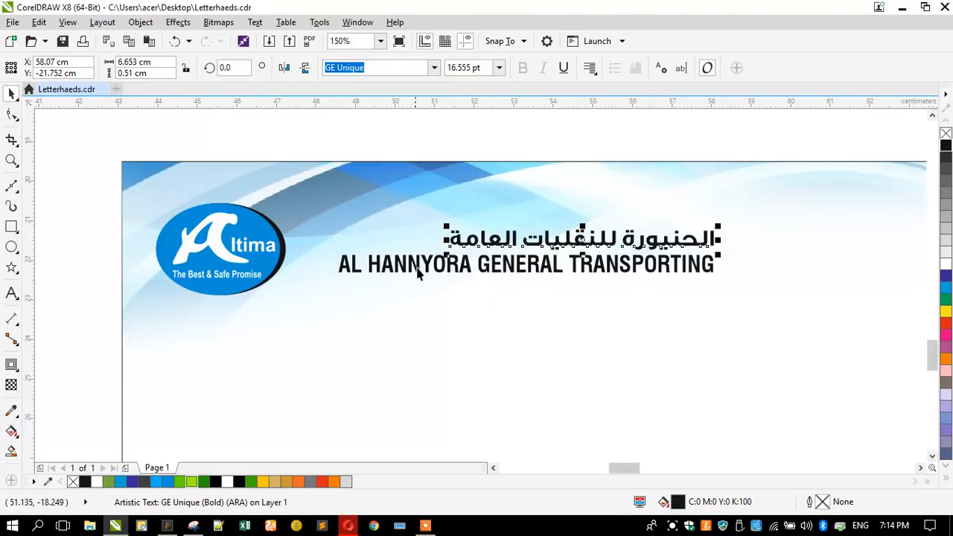
left_click_drag(444, 225, 402, 218)
Step: Switch to Arabic input and lengthen the words الحنيورة and للنقليات in the Arabic name with kashida strokes
scroll(530, 238, "up", 1)
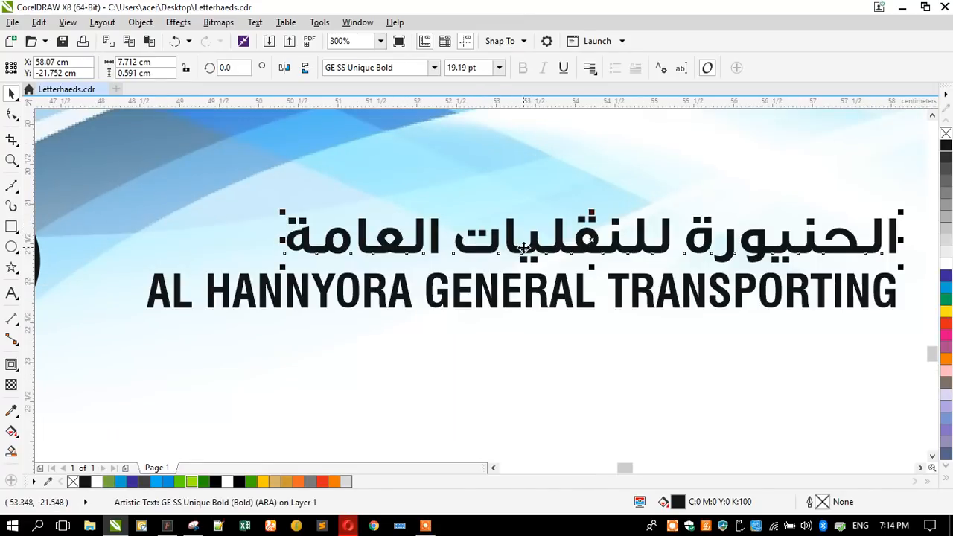
double_click(765, 252)
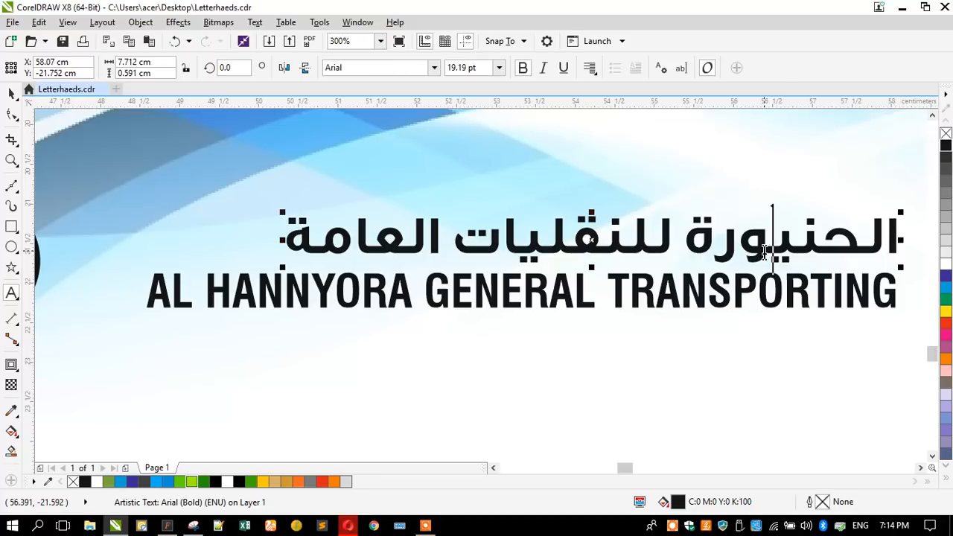
key("alt+shift")
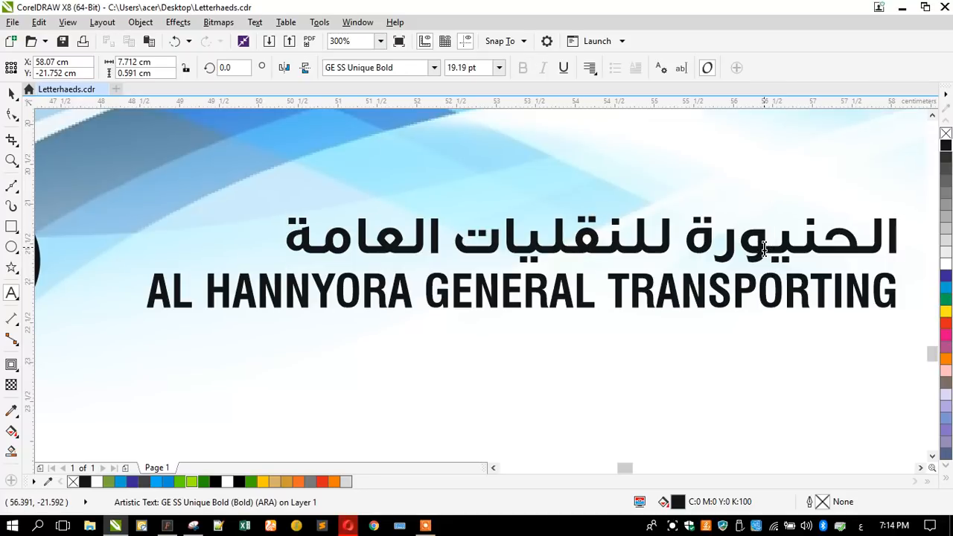
type("ـــ")
left_click(525, 246)
type("ـــــ")
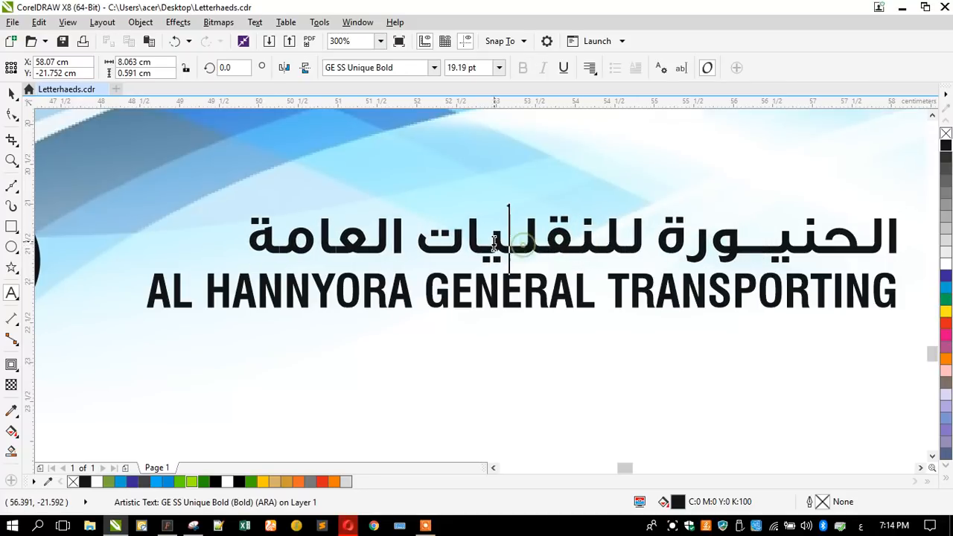
Step: Stretch العامة with kashidas and add one more in للنقليات, extending the Arabic name to the English heading's width
left_click(309, 242)
type("ـــ")
left_click(227, 237)
type("ـــ")
type("ـــامـــ")
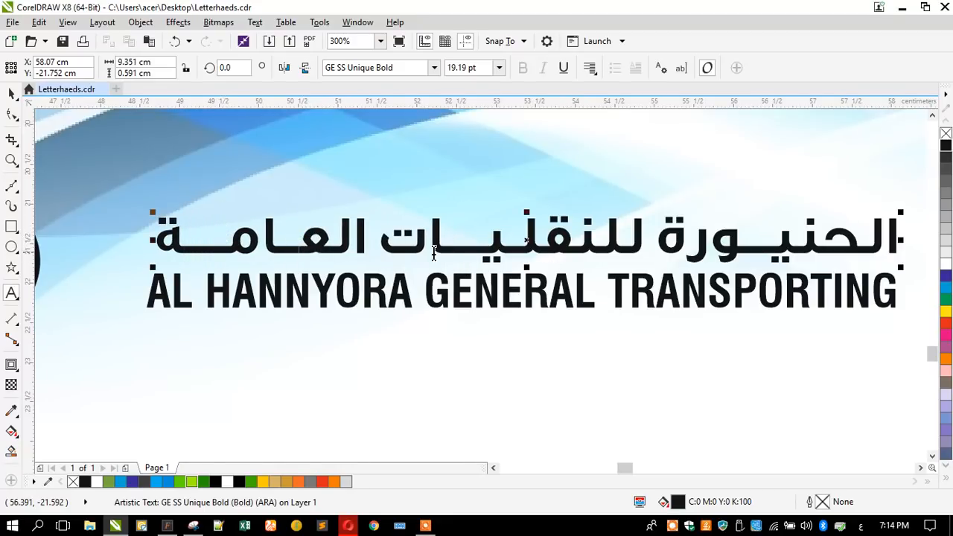
left_click(456, 238)
type("ـ")
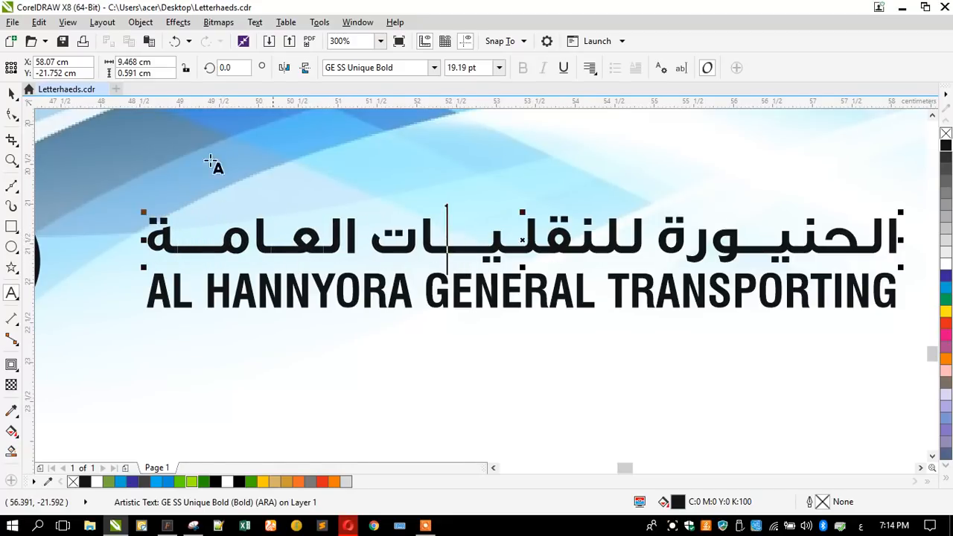
Step: Nudge the Arabic company name slightly upward to widen the gap above AL HANNYORA GENERAL TRANSPORTING
left_click(9, 91)
scroll(447, 245, "down", 3)
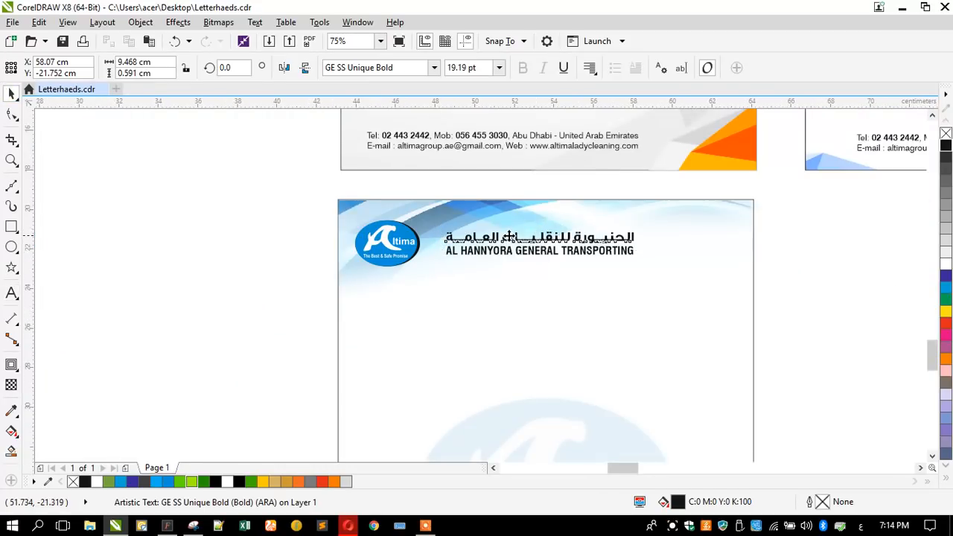
scroll(509, 246, "up", 2)
left_click_drag(509, 238, 509, 232)
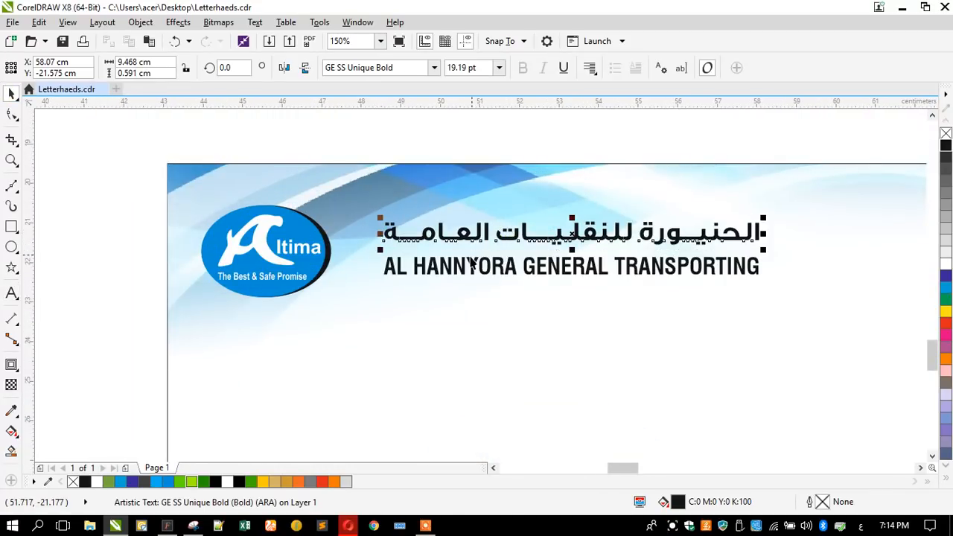
Step: Group the Arabic and English company names and align the group's vertical centre with the Altima logo
left_click(446, 269, "shift")
key("ctrl+g")
left_click(263, 234, "shift")
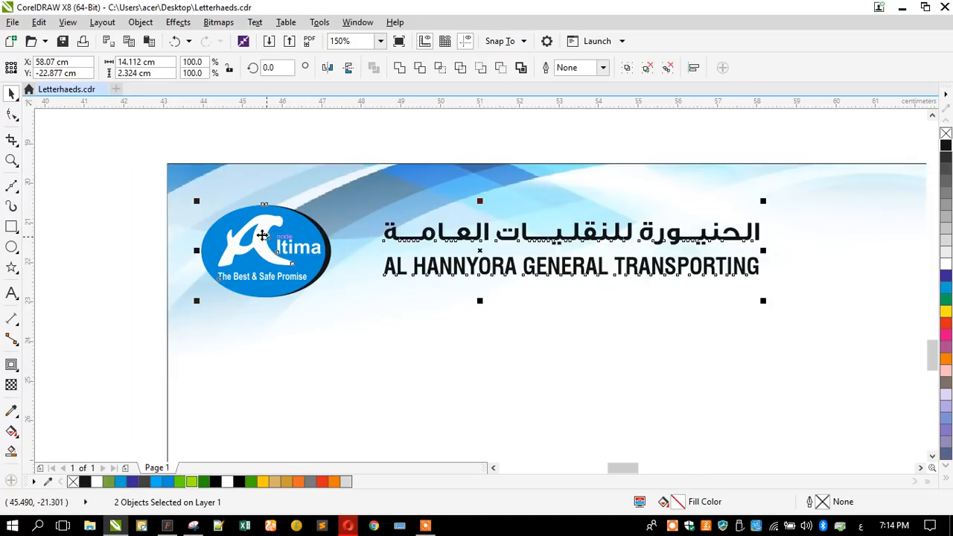
key("e")
left_click(117, 209)
scroll(285, 226, "down", 4)
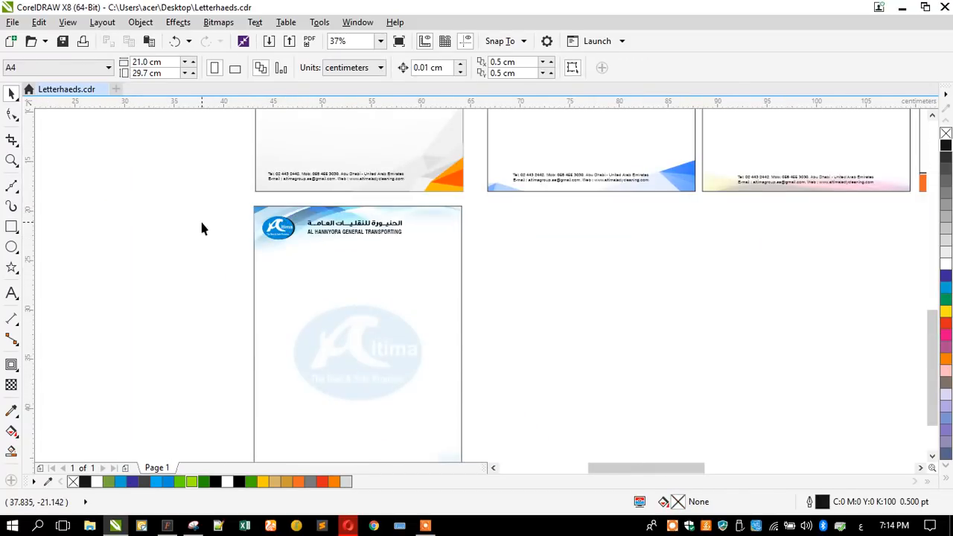
left_click_drag(302, 197, 530, 283)
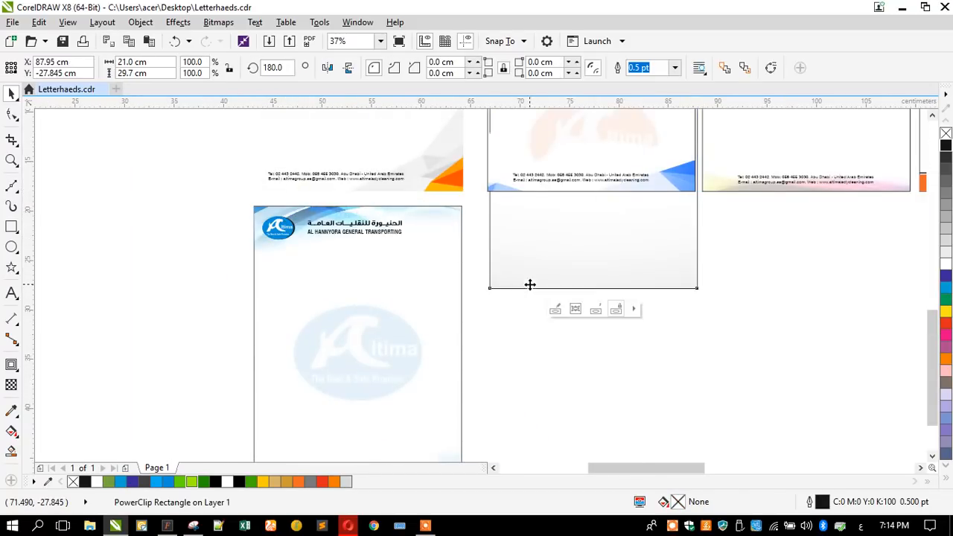
key("ctrl+z")
left_click(228, 232)
Step: Review the blue AL HANNYORA letterhead against the row of other letterheads and look over the remaining company names above them
scroll(228, 230, "up", 2)
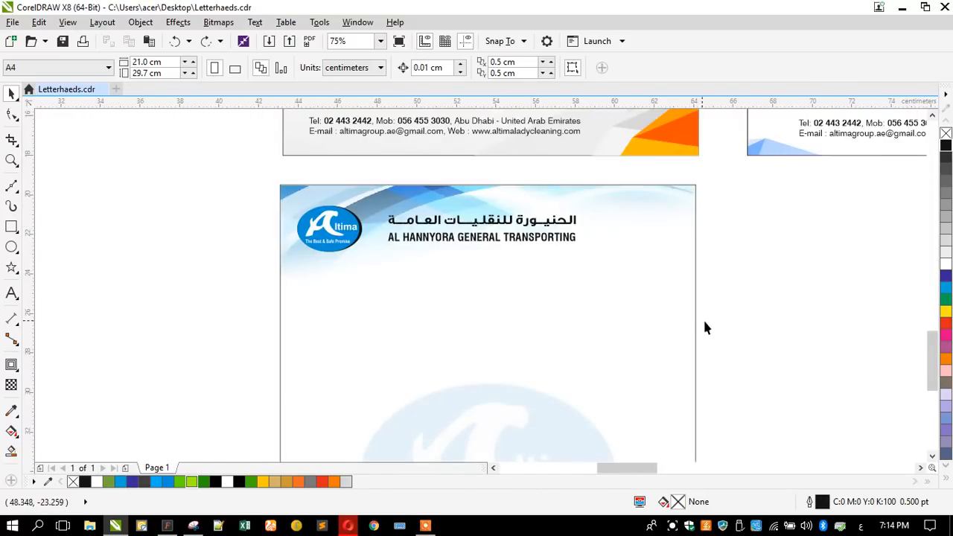
left_click_drag(365, 185, 358, 194)
scroll(380, 209, "up", 2)
left_click_drag(376, 236, 379, 238)
scroll(320, 208, "down", 6)
left_click(269, 211)
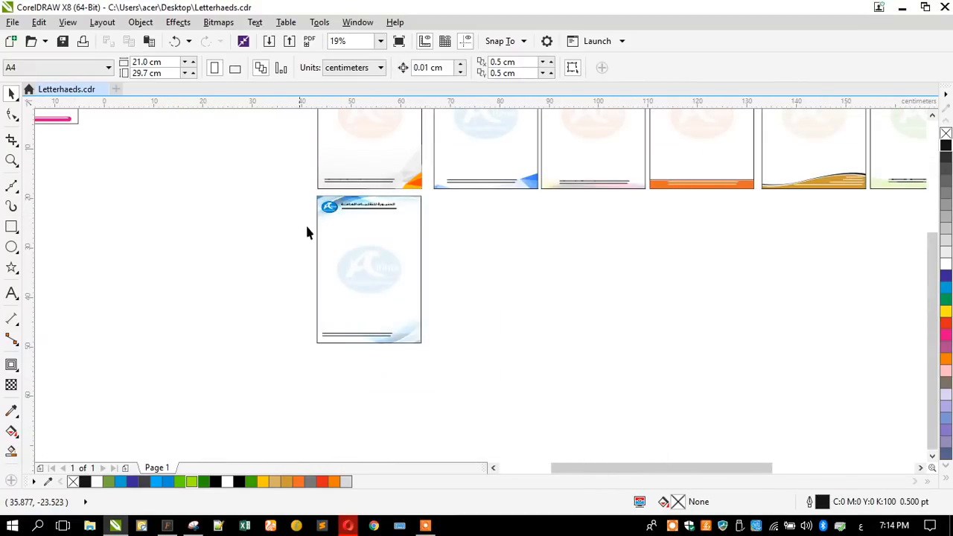
scroll(372, 163, "down", 2)
scroll(371, 162, "up", 4)
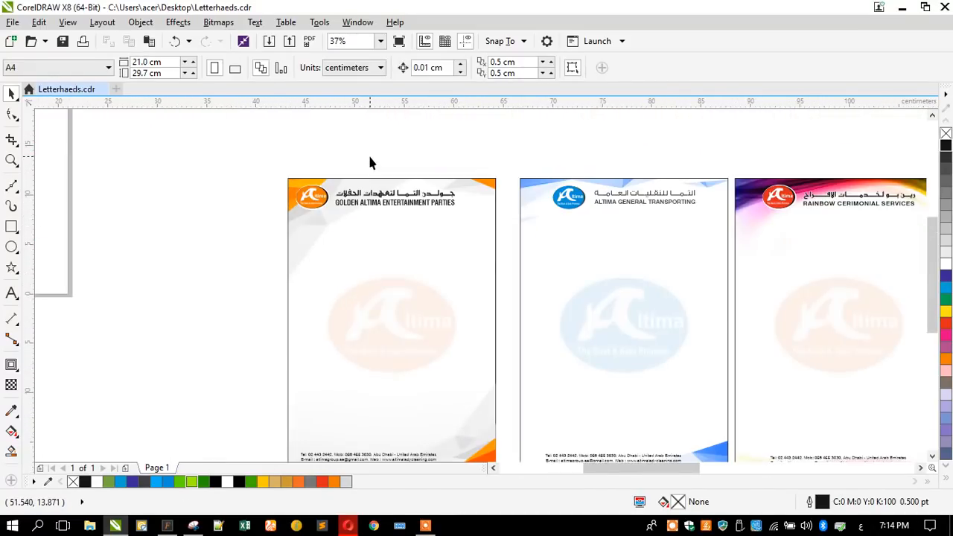
scroll(447, 205, "down", 3)
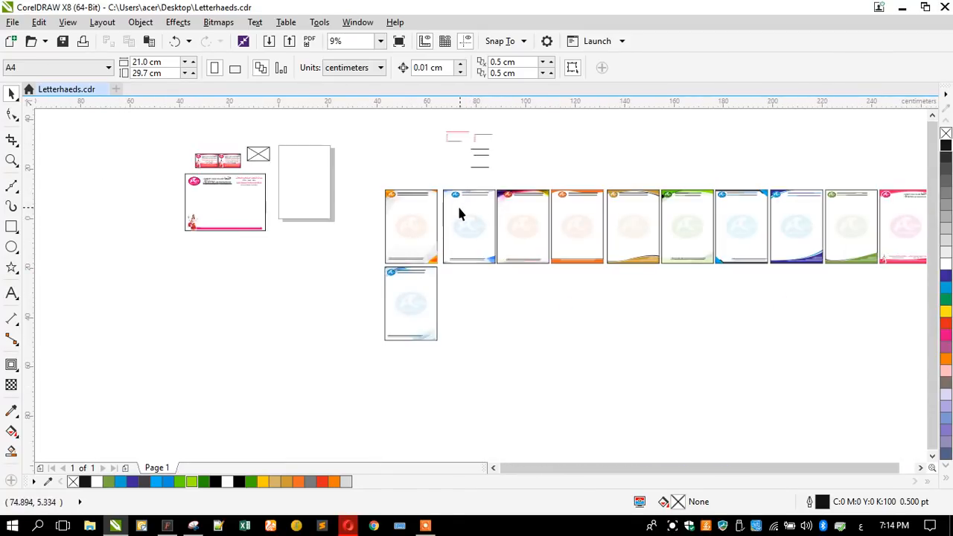
scroll(460, 214, "down", 1)
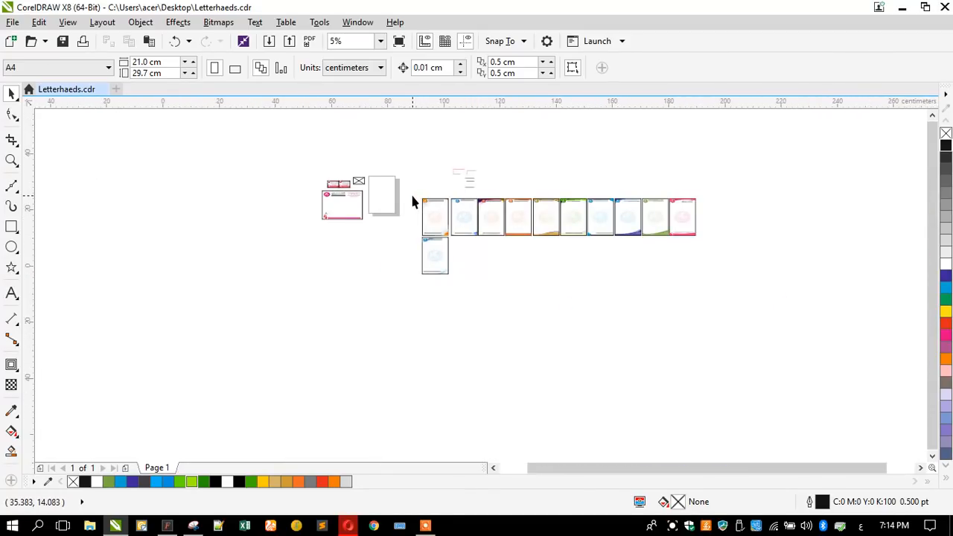
scroll(530, 223, "up", 2)
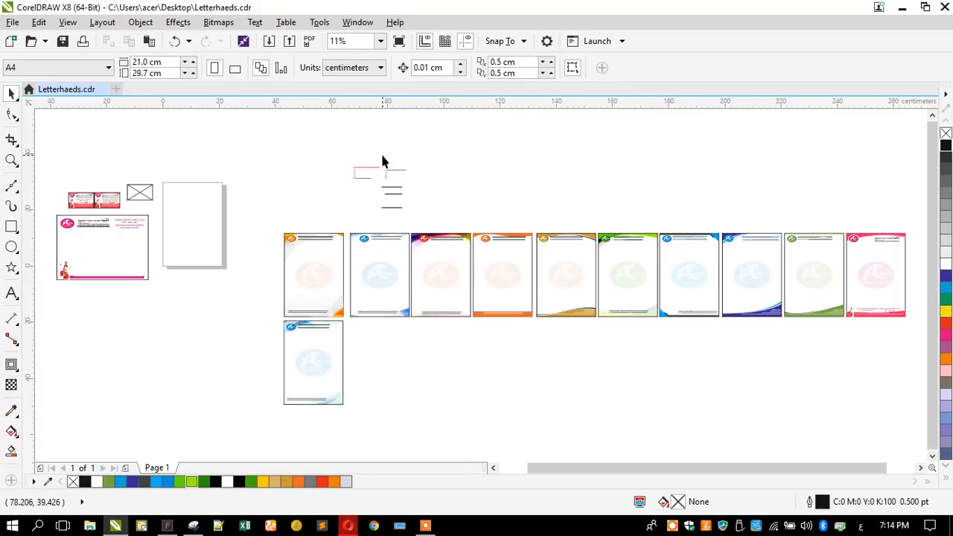
scroll(382, 161, "up", 3)
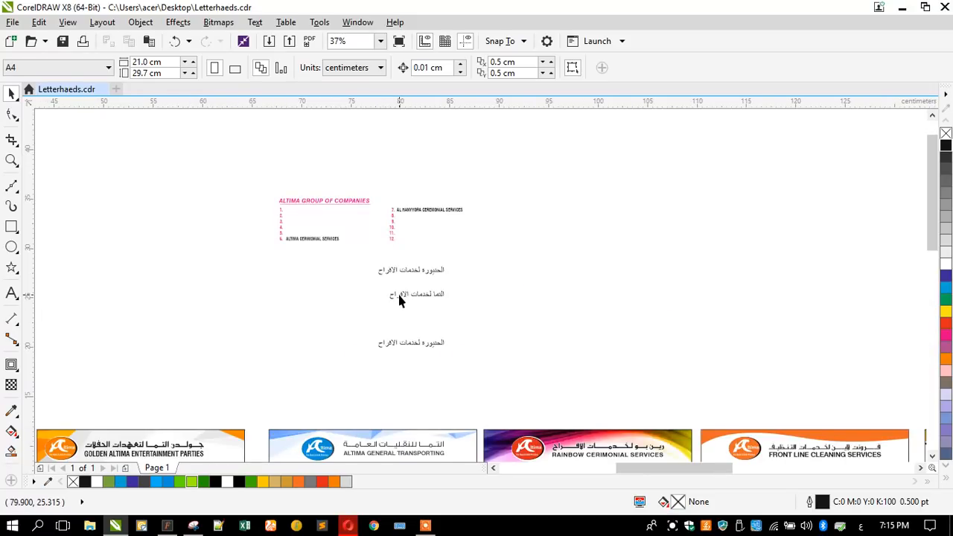
Step: Shift the Arabic names text slightly to the right and delete its duplicate last line الحنيورة لخدمات الافراح
left_click(399, 299)
scroll(396, 296, "up", 2)
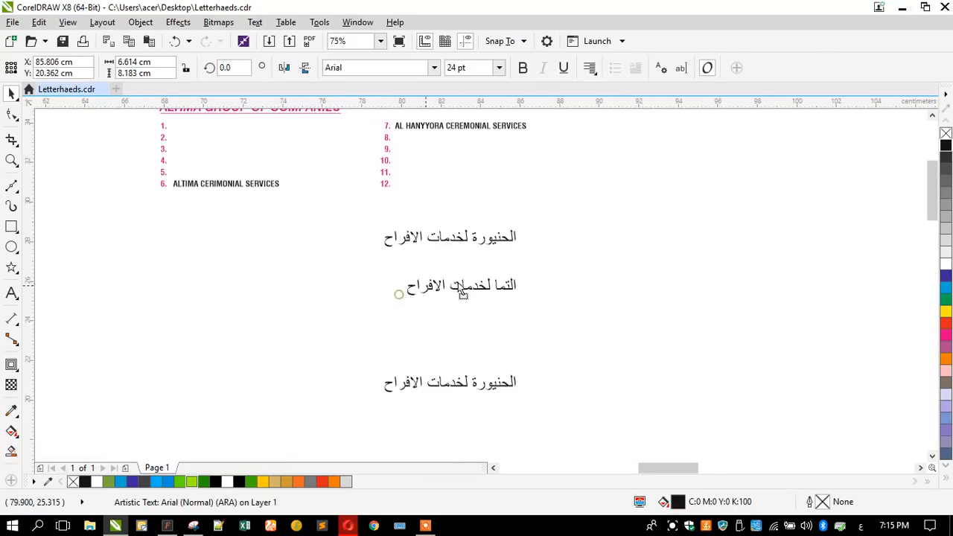
left_click(394, 270)
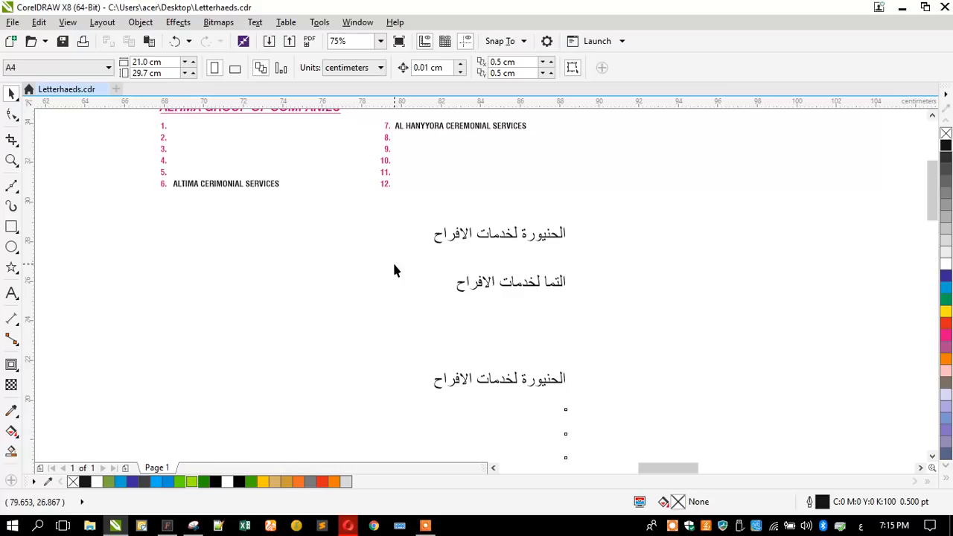
double_click(466, 383)
left_click_drag(450, 367, 552, 411)
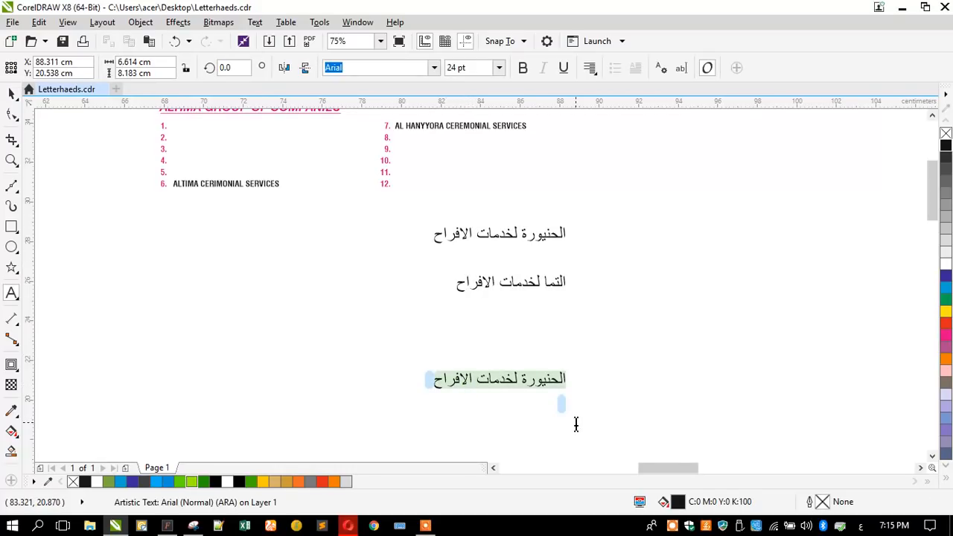
key("Delete")
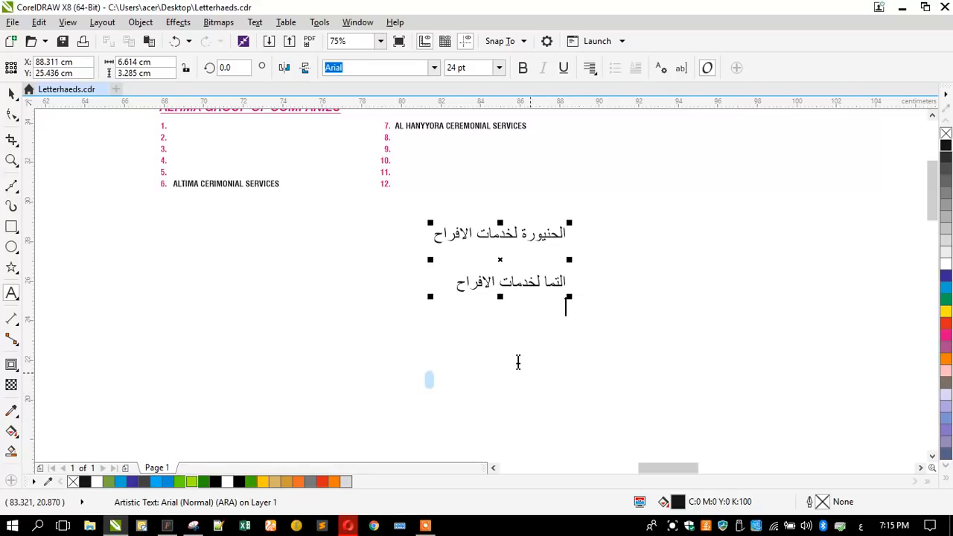
scroll(436, 281, "down", 1)
scroll(372, 228, "up", 1)
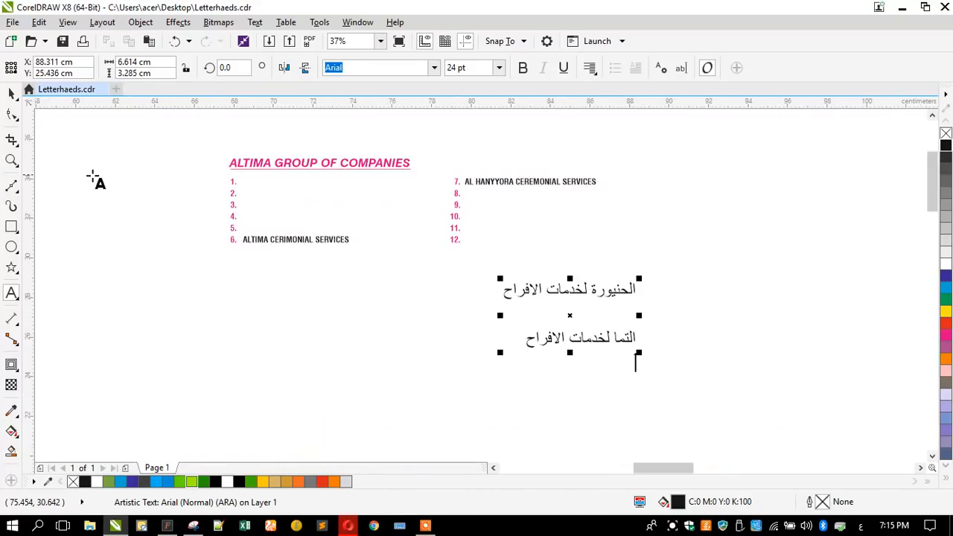
left_click(11, 94)
left_click(355, 364)
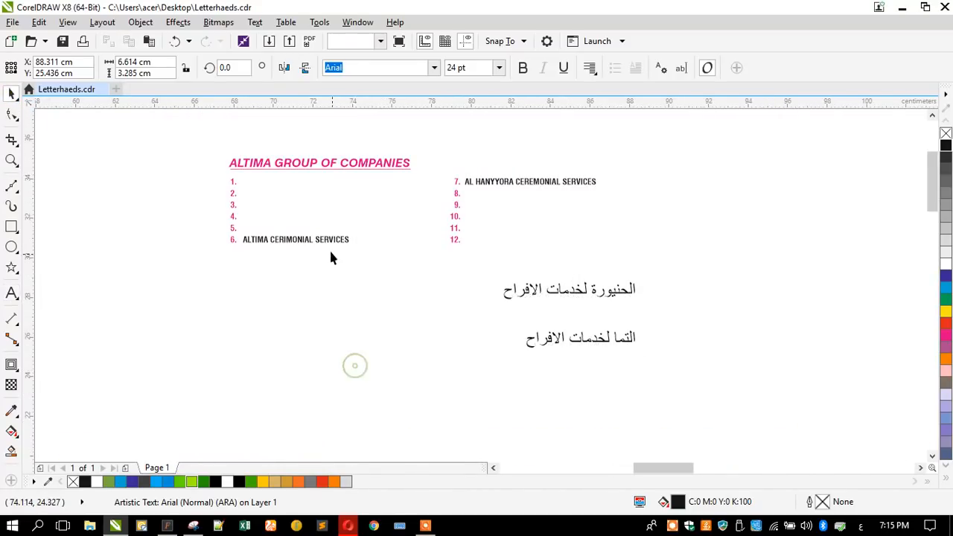
Step: Place AL HANYYORA CEREMONIAL SERVICES and ALTIMA CERIMONIAL SERVICES directly beneath their matching Arabic names
left_click_drag(329, 242, 603, 320)
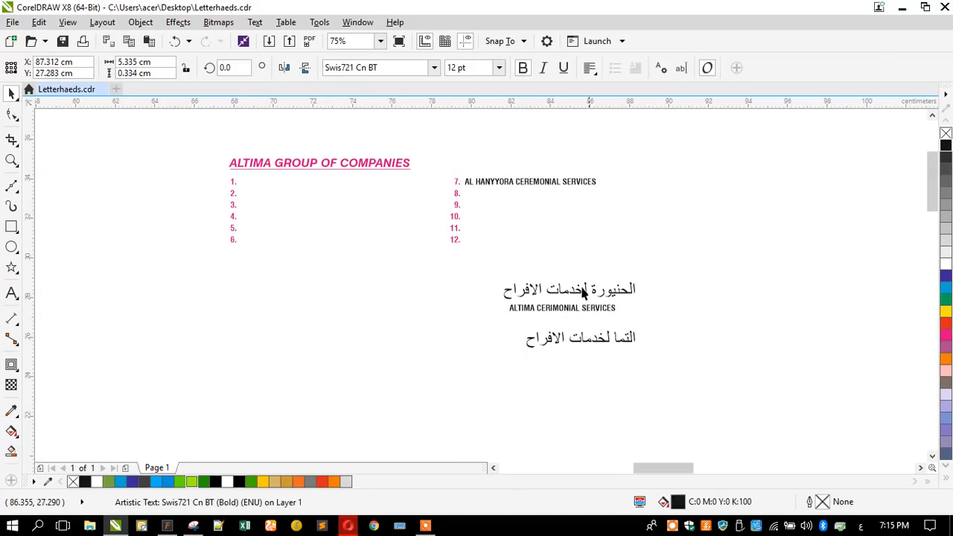
left_click(533, 187)
left_click_drag(533, 190, 567, 274)
left_click_drag(564, 309, 582, 362)
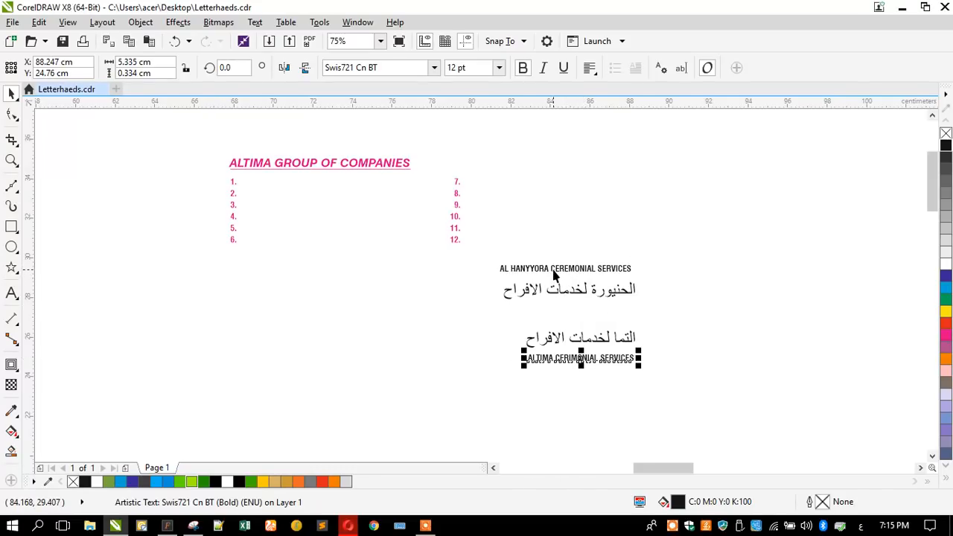
left_click_drag(558, 272, 556, 310)
Step: Remove the ALTIMA GROUP OF COMPANIES heading together with the empty list numbers 1 to 12
left_click_drag(199, 142, 469, 328)
key("ctrl+x")
scroll(448, 240, "down", 4)
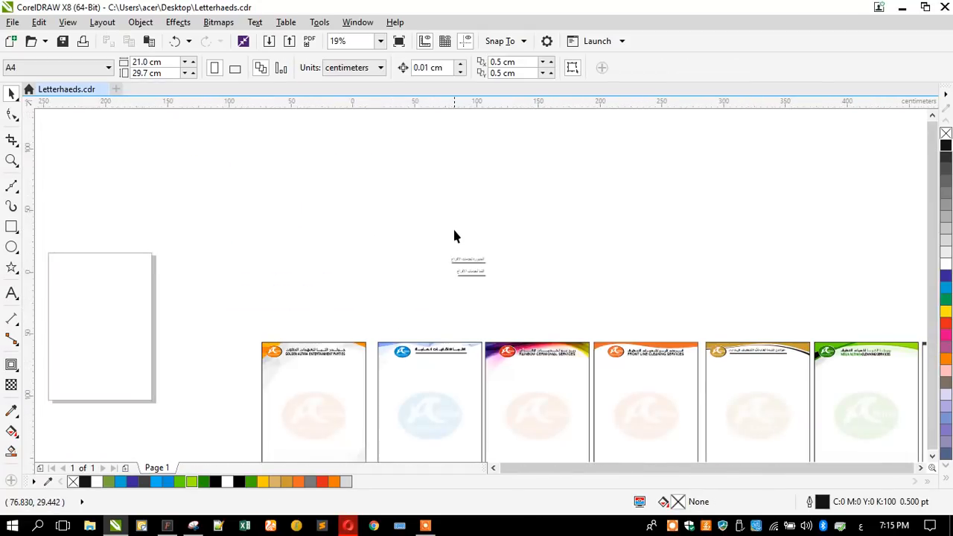
scroll(525, 266, "up", 2)
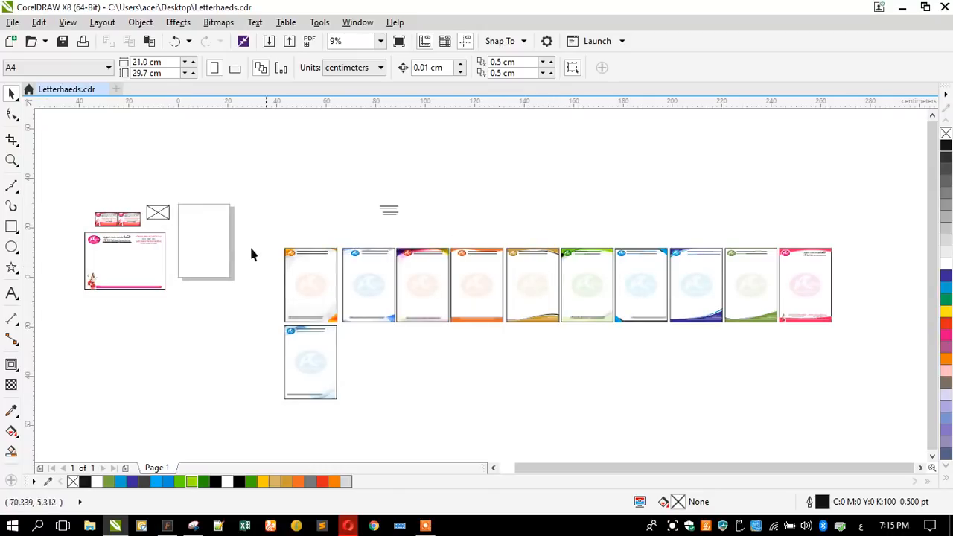
Step: Move the row of ten letterheads about 96 cm right and place the blue AL HANNYORA letterhead at its start
left_click_drag(694, 345, 842, 332)
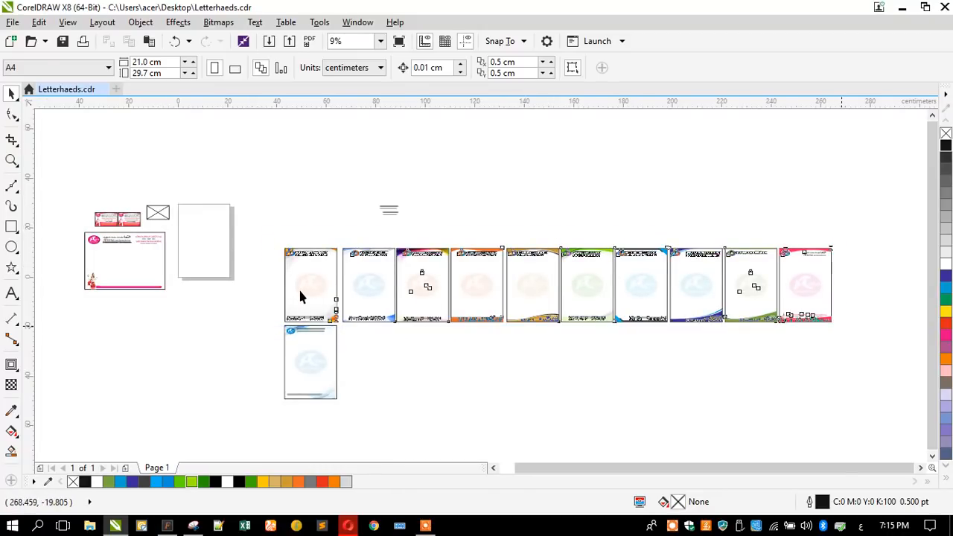
left_click_drag(300, 287, 539, 290)
left_click(339, 326)
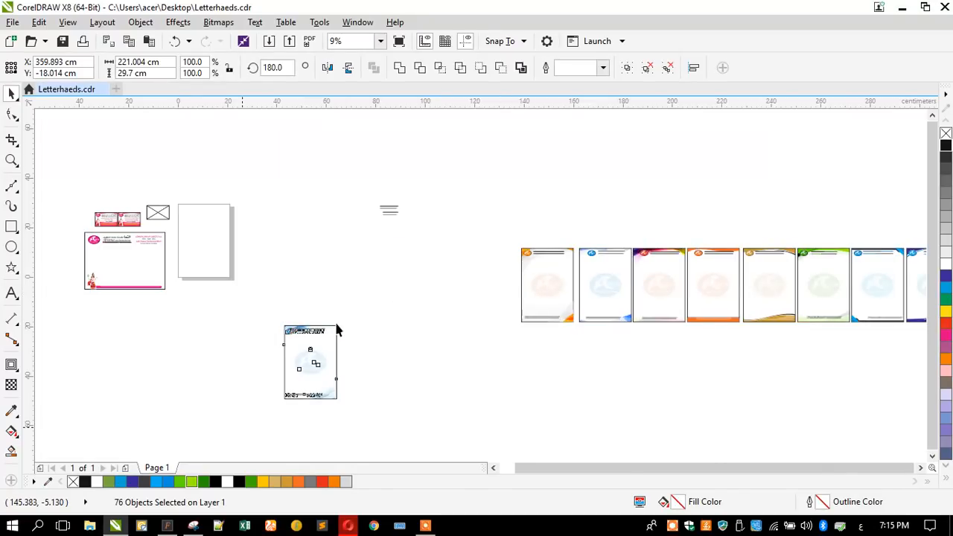
left_click_drag(340, 327, 485, 275)
scroll(500, 266, "up", 2)
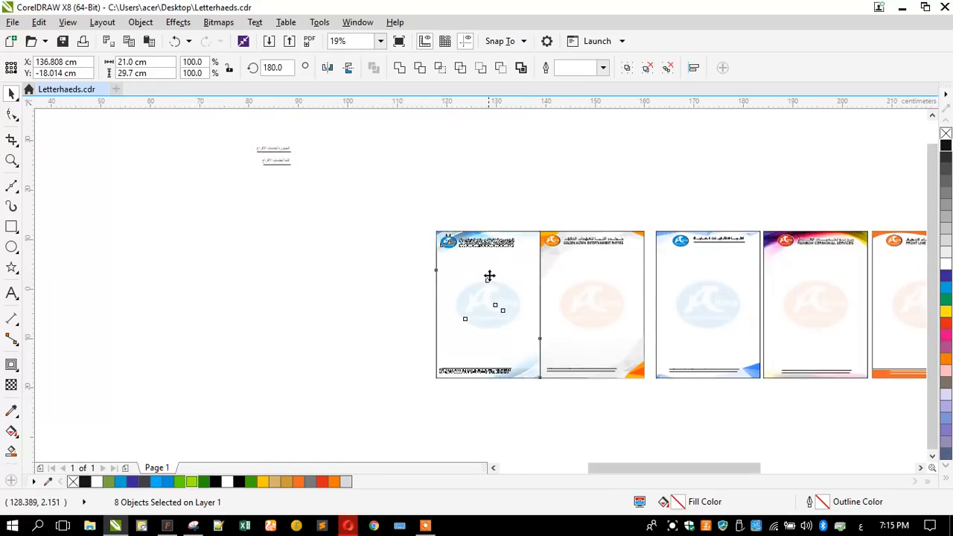
Step: Move the two remaining ceremonial services name pairs beside the start of the letterhead row, just above it
left_click(289, 219)
left_click_drag(234, 138, 333, 188)
left_click_drag(272, 158, 384, 203)
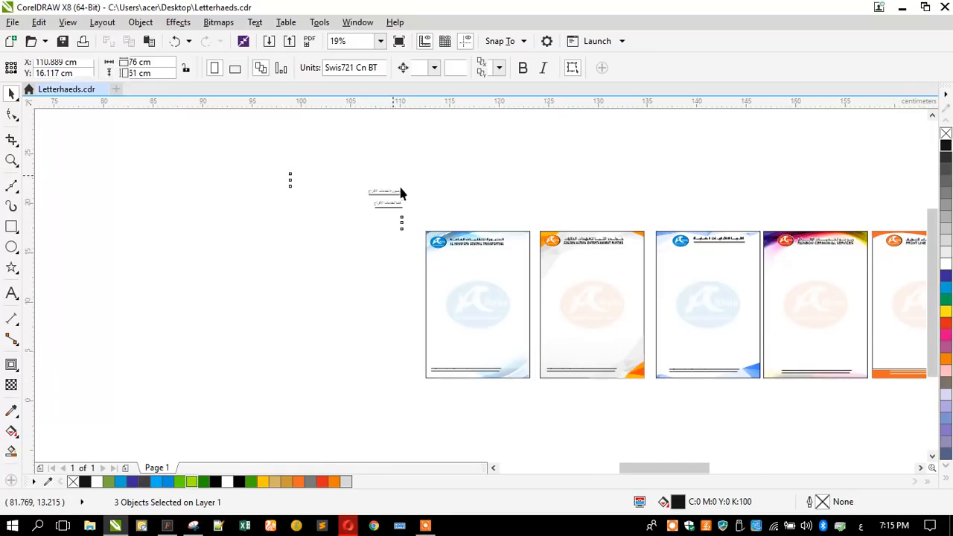
scroll(400, 192, "up", 4)
scroll(328, 226, "down", 6)
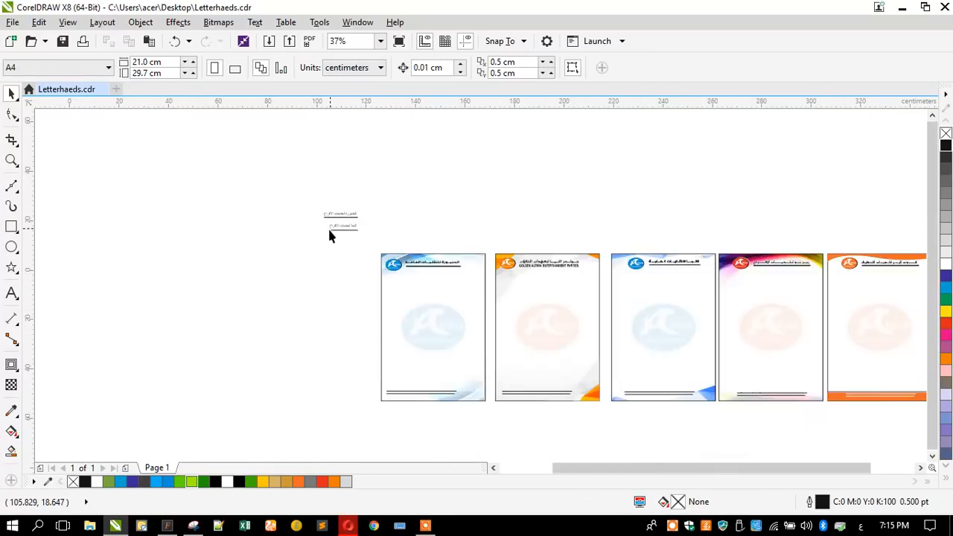
scroll(627, 249, "up", 1)
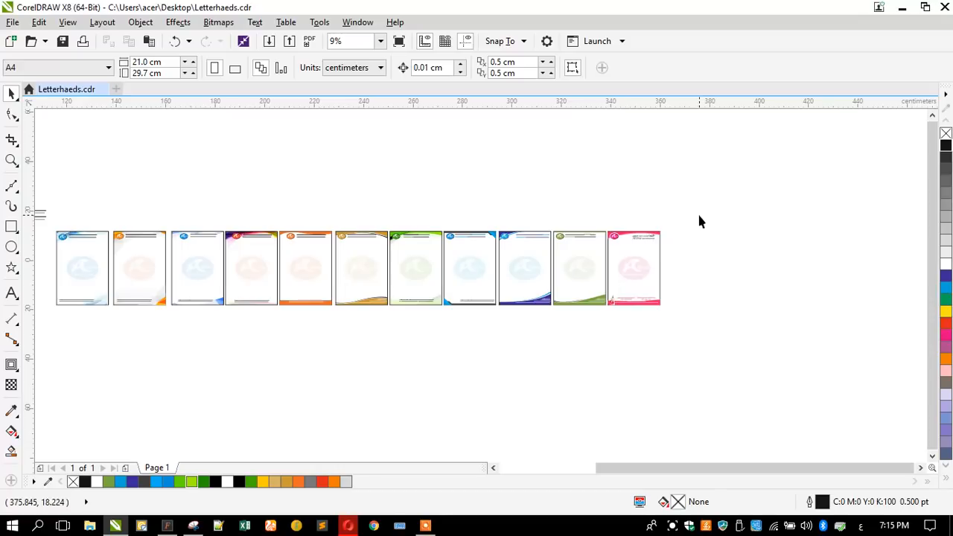
Step: Move the pink Altima Lady Cleaning Services letterhead from the row's end to just before the AL HANNYORA letterhead
left_click_drag(590, 362, 603, 355)
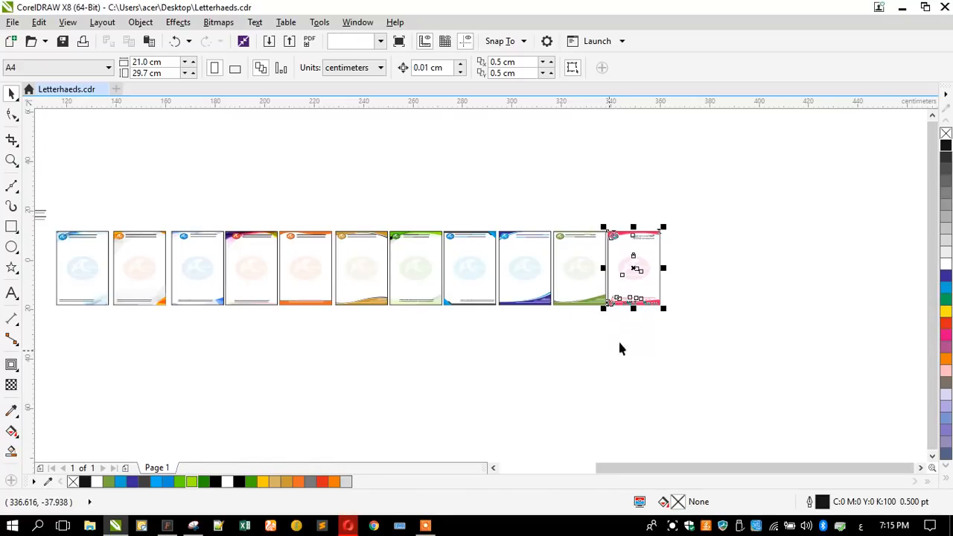
scroll(668, 298, "down", 1)
left_click_drag(651, 285, 353, 336)
scroll(342, 268, "up", 2)
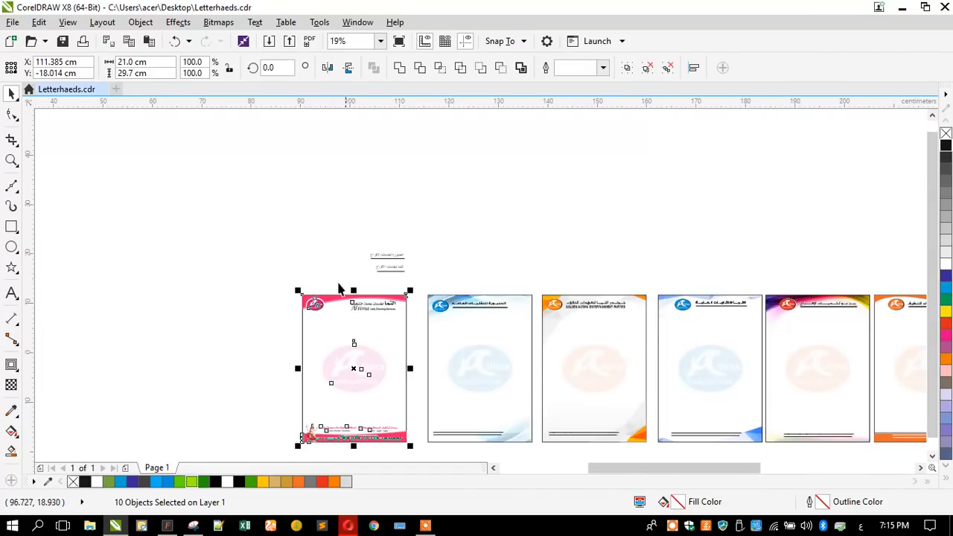
Step: Examine the pink letterhead's header and its footer group with the Lady Cleaners (For House & Offices) text
scroll(335, 294, "up", 2)
left_click(362, 212)
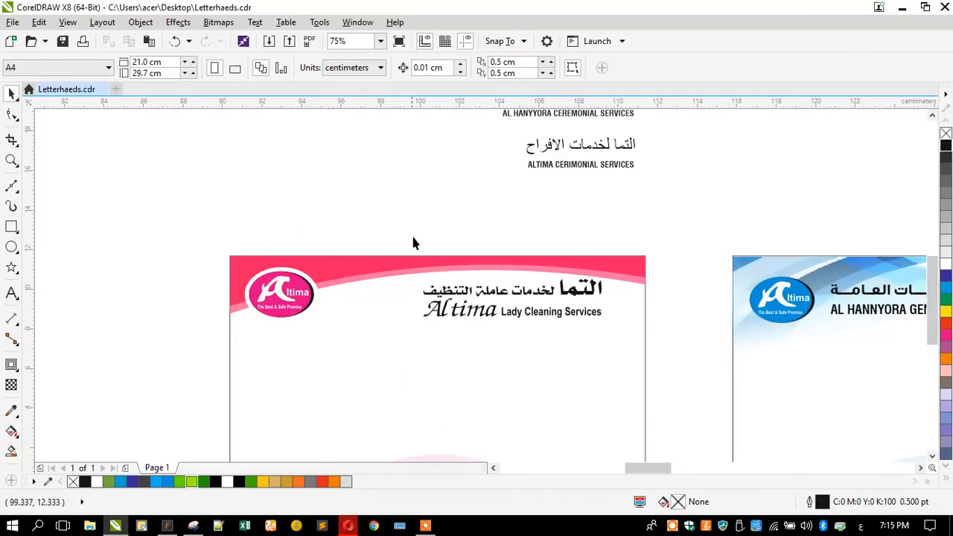
scroll(417, 244, "down", 2)
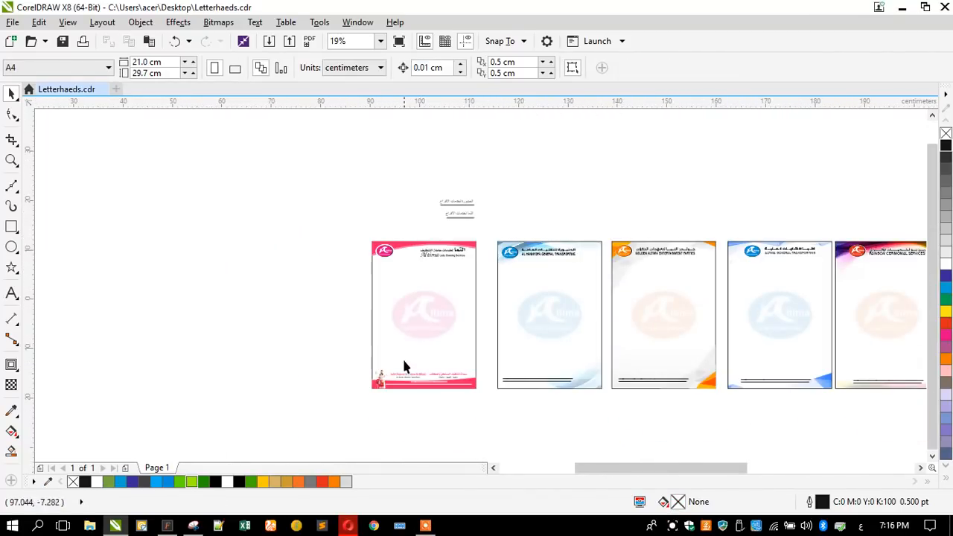
scroll(404, 363, "up", 2)
left_click(390, 382)
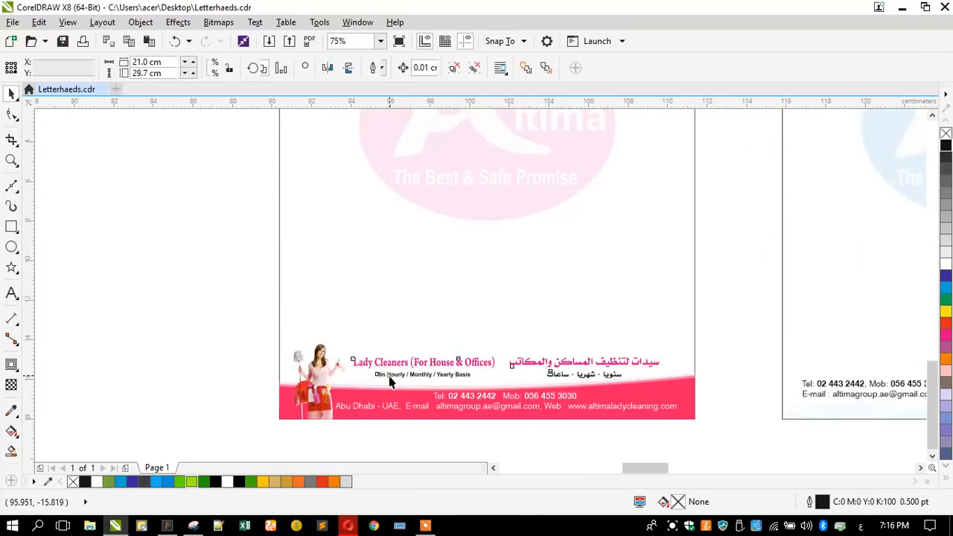
scroll(422, 363, "down", 2)
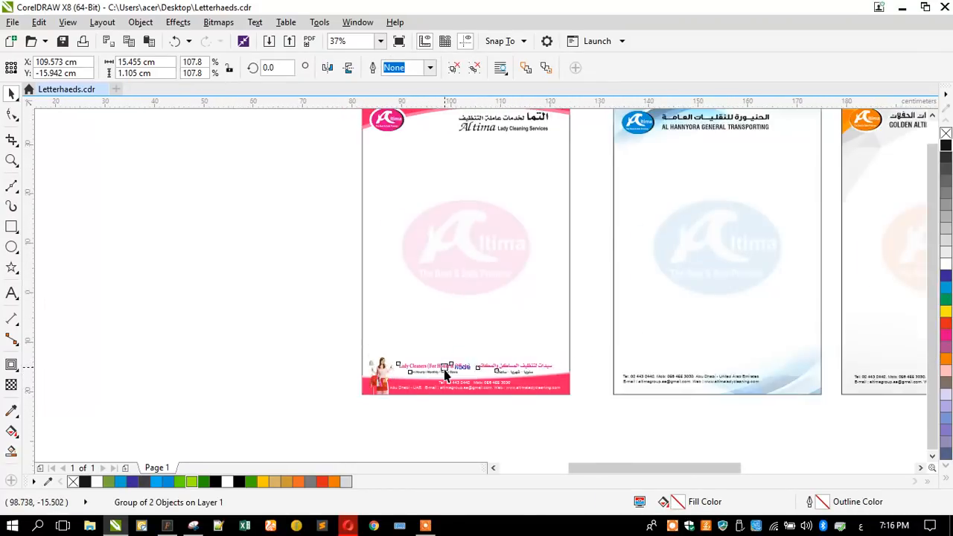
scroll(490, 215, "up", 1)
scroll(480, 229, "down", 1)
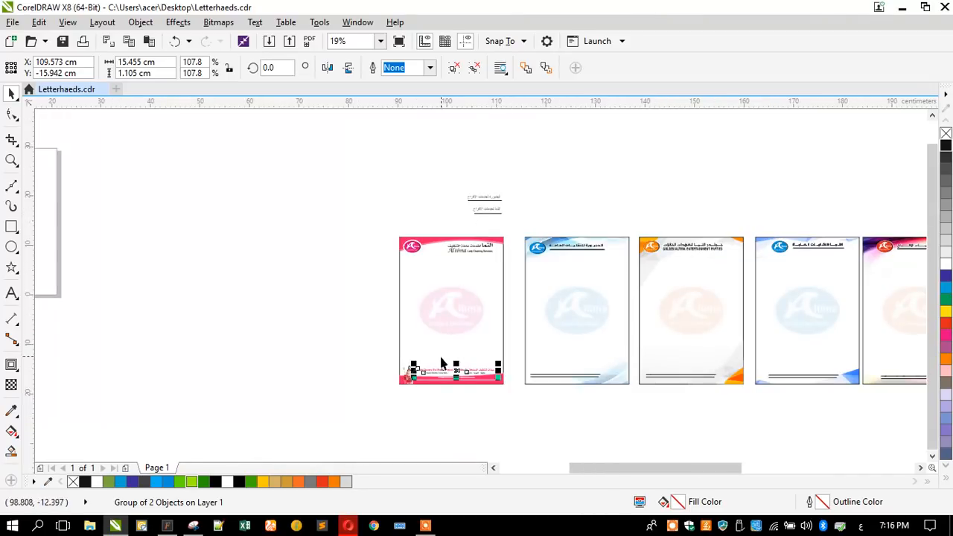
Step: Delete the cleaning woman picture from the pink letterhead's footer and centre the contact text horizontally on the pink band
scroll(442, 363, "up", 2)
left_click(301, 354)
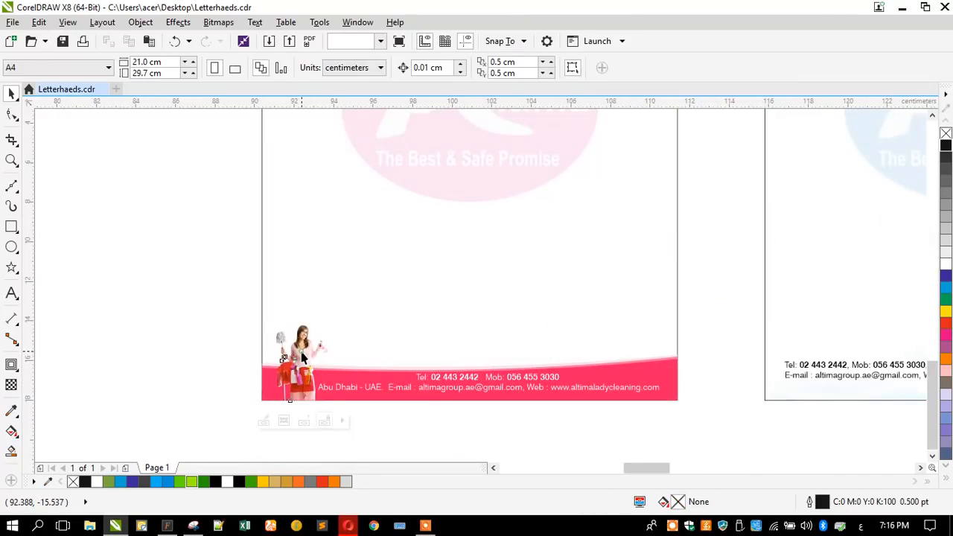
key("Delete")
left_click(350, 390)
left_click(291, 391, "shift")
key("c")
left_click(217, 353)
scroll(385, 394, "down", 2)
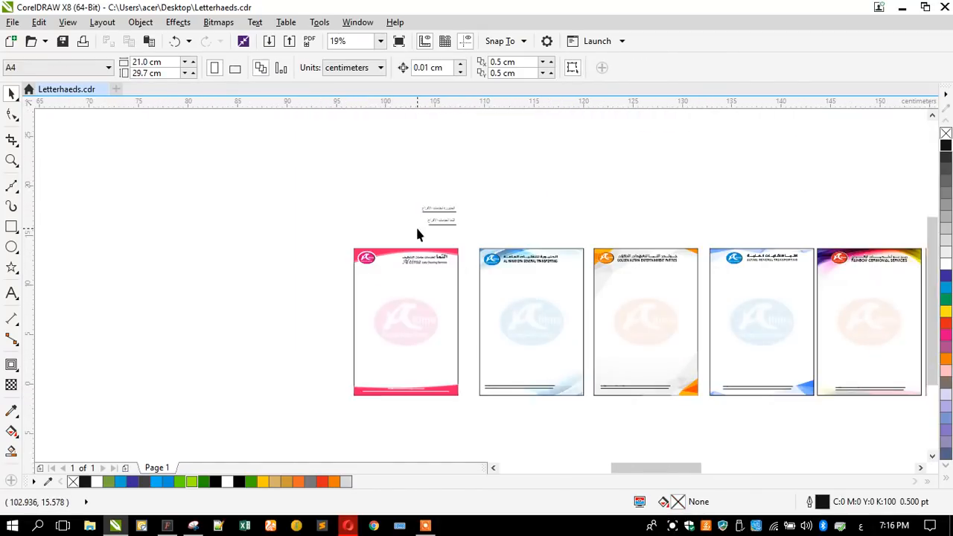
Step: Break the Arabic ceremonial services names apart into separate lines and set the Altima one in GE SS Unique Bold
scroll(375, 272, "up", 2)
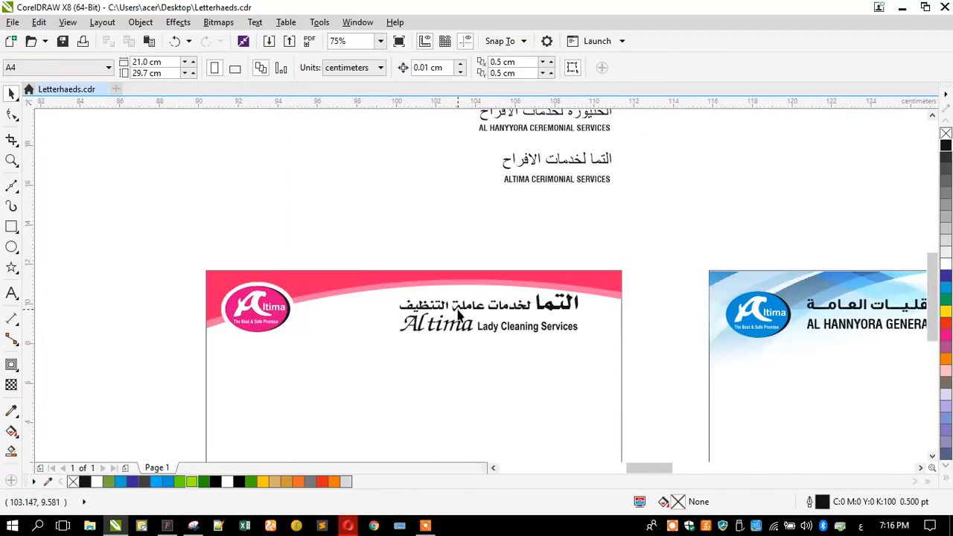
left_click(458, 316)
left_click(437, 231)
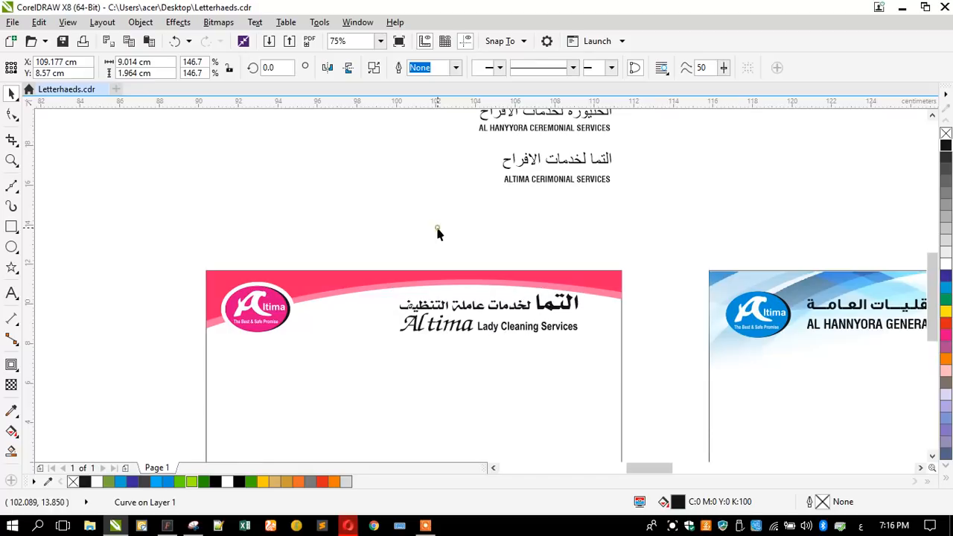
left_click(527, 167)
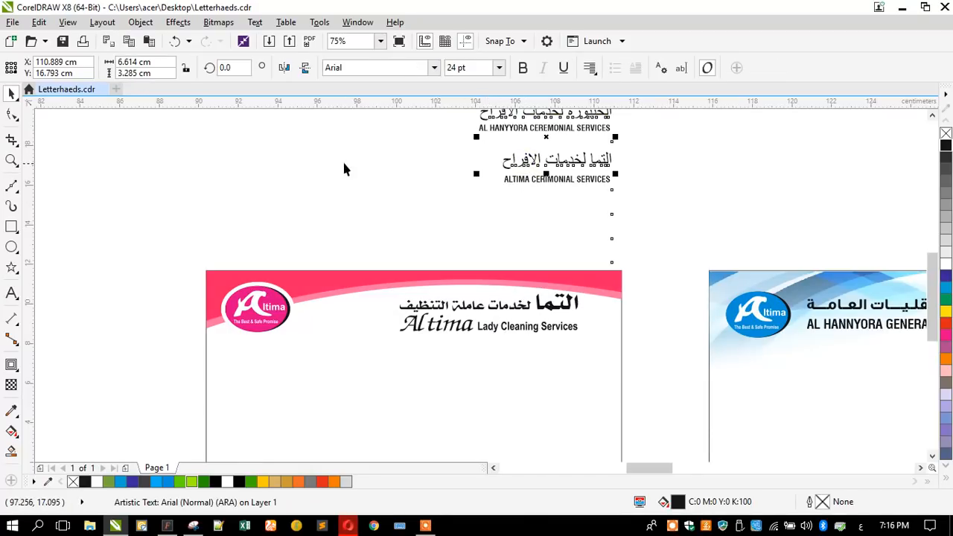
key("ctrl+k")
left_click(522, 164)
left_click(433, 67)
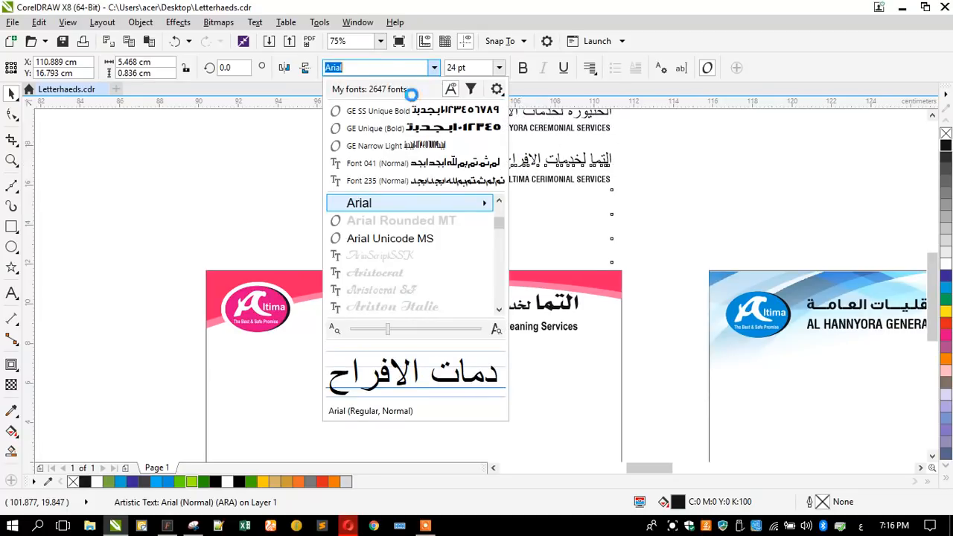
left_click(414, 109)
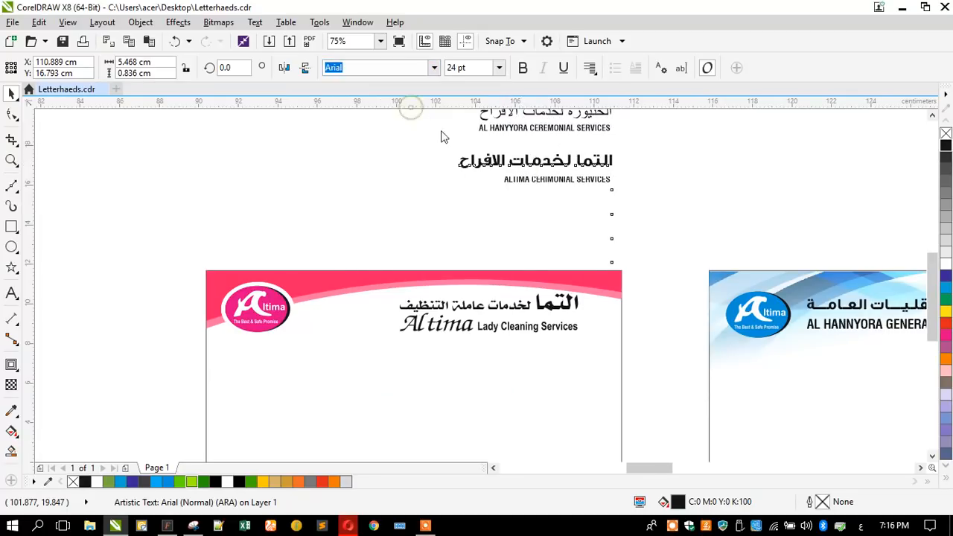
Step: Place the Arabic Altima name just above the pink letterhead and move the Lady Cleaning Services title off its header, above that name
left_click_drag(476, 161, 326, 246)
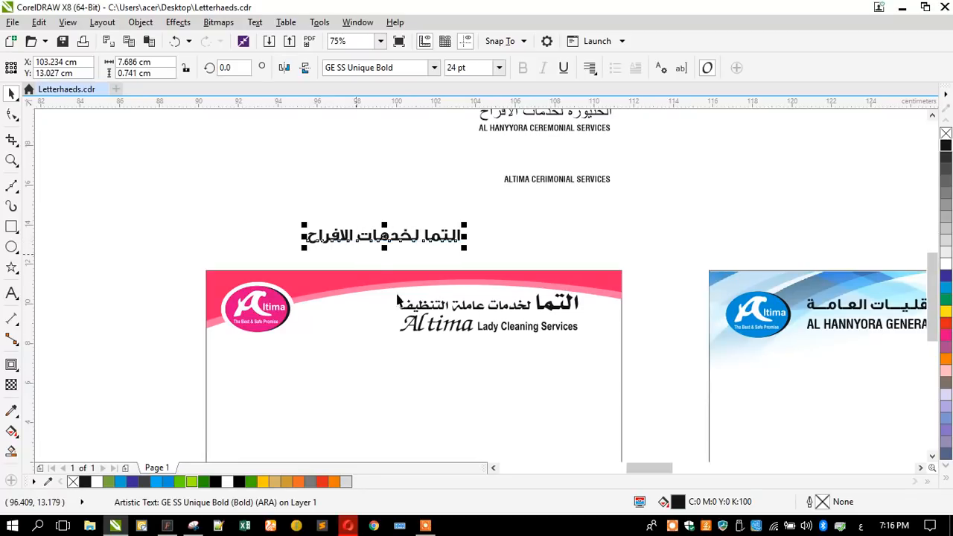
left_click_drag(417, 320, 311, 192)
Step: Try the ALTIMA CERIMONIAL SERVICES line in the Sylfaen font
left_click(555, 181)
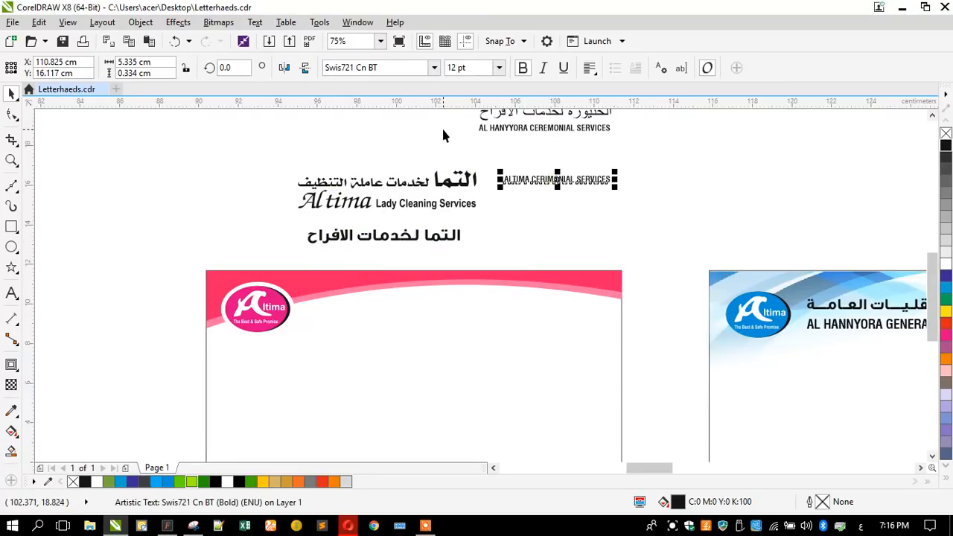
left_click(434, 68)
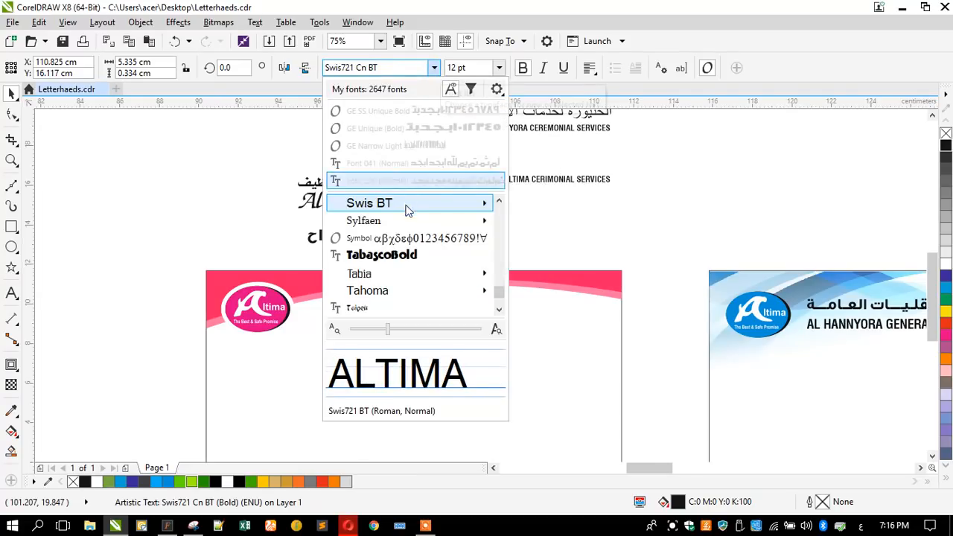
left_click(390, 221)
scroll(544, 160, "up", 2)
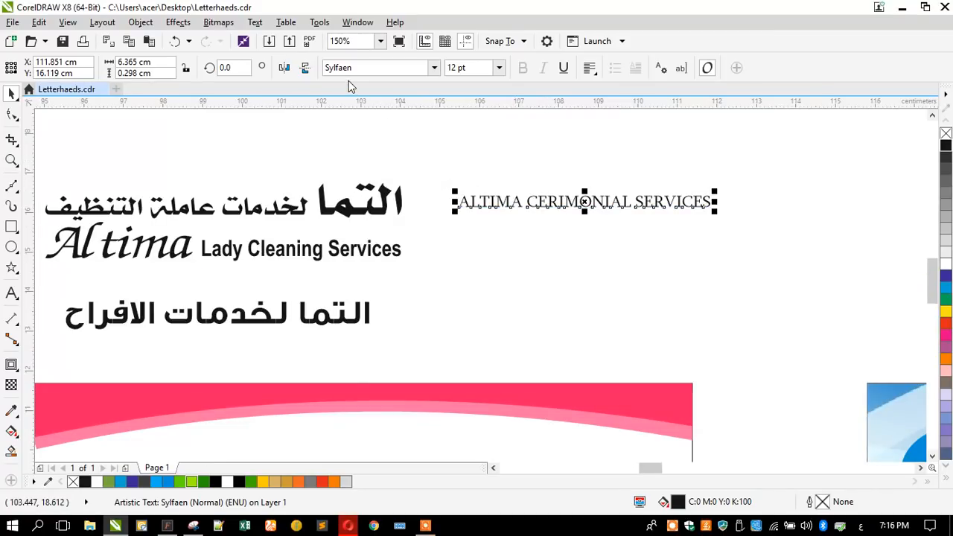
scroll(532, 216, "down", 2)
scroll(396, 260, "up", 2)
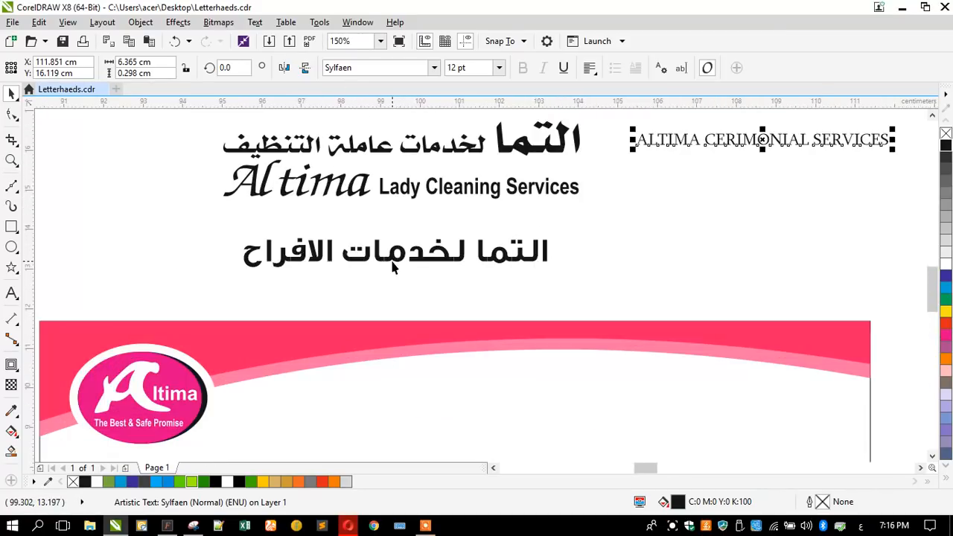
Step: Set the ALTIMA CERIMONIAL SERVICES line in Tahoma Bold and place it under the Arabic name, enlarged to about 18.5 pt
left_click(434, 68)
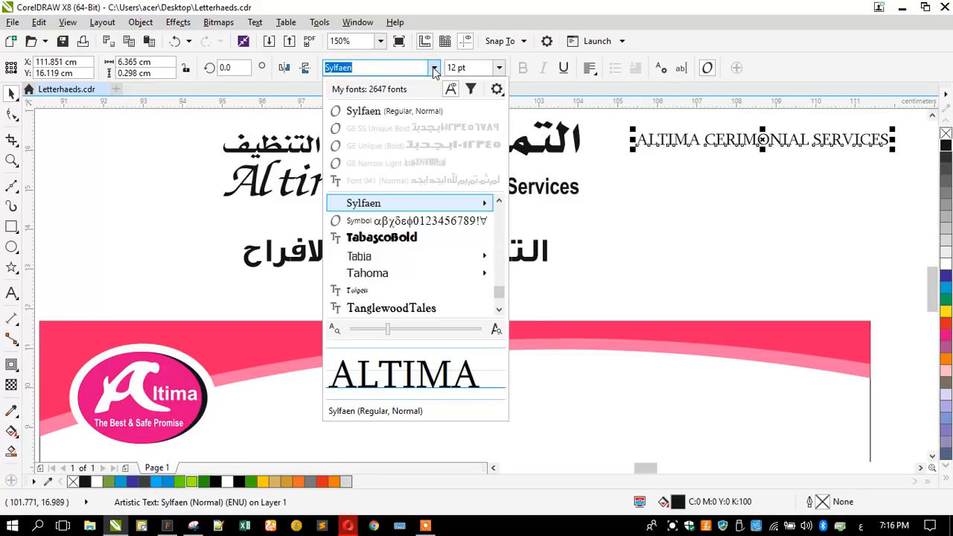
mouse_move(367, 274)
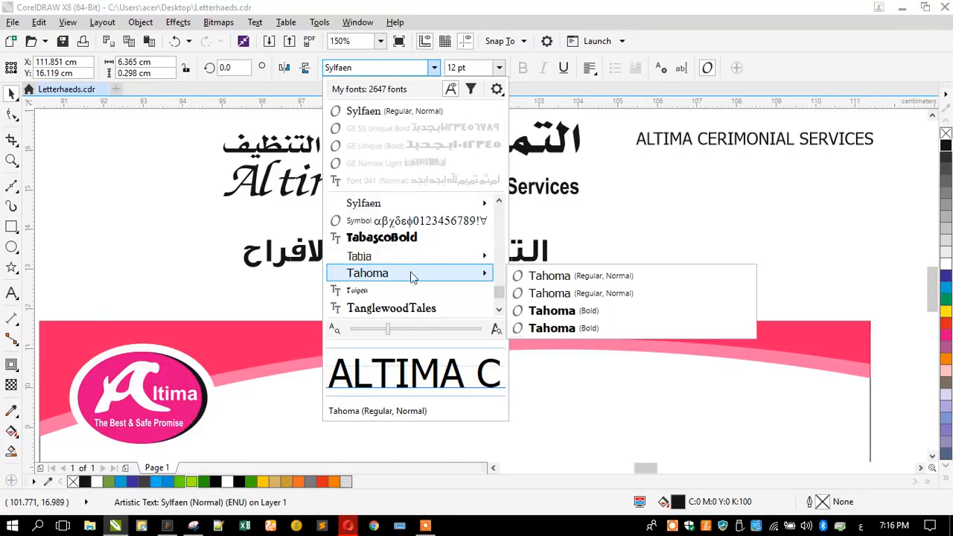
left_click(551, 311)
left_click_drag(671, 154, 124, 311)
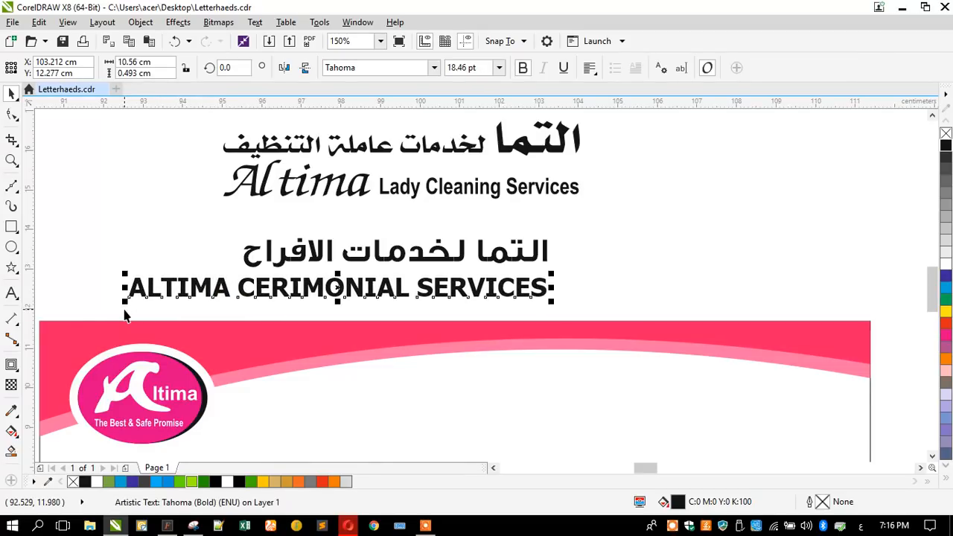
Step: Change the English Altima name to Title Case and resize it to about 19 pt, flush with the Arabic name's right edge
left_click(254, 21)
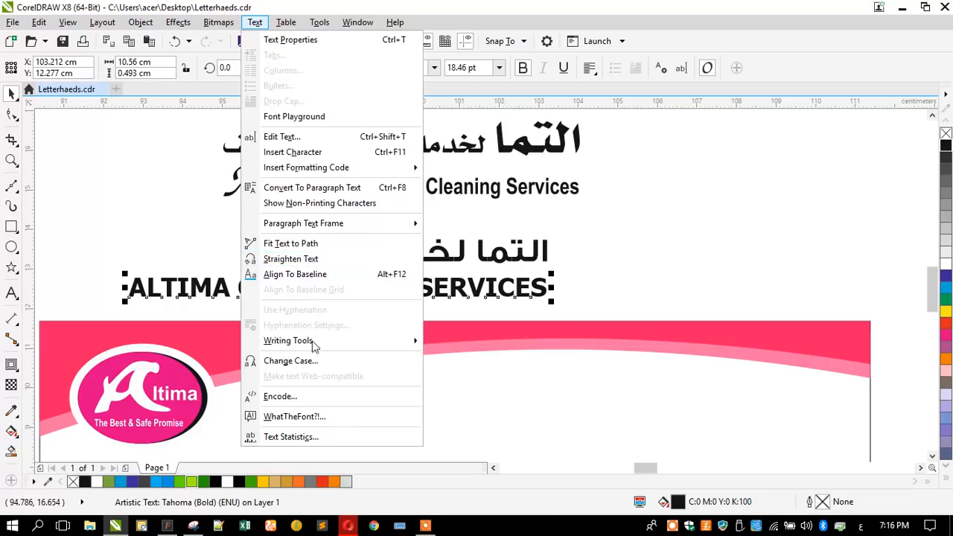
left_click(313, 363)
left_click(403, 273)
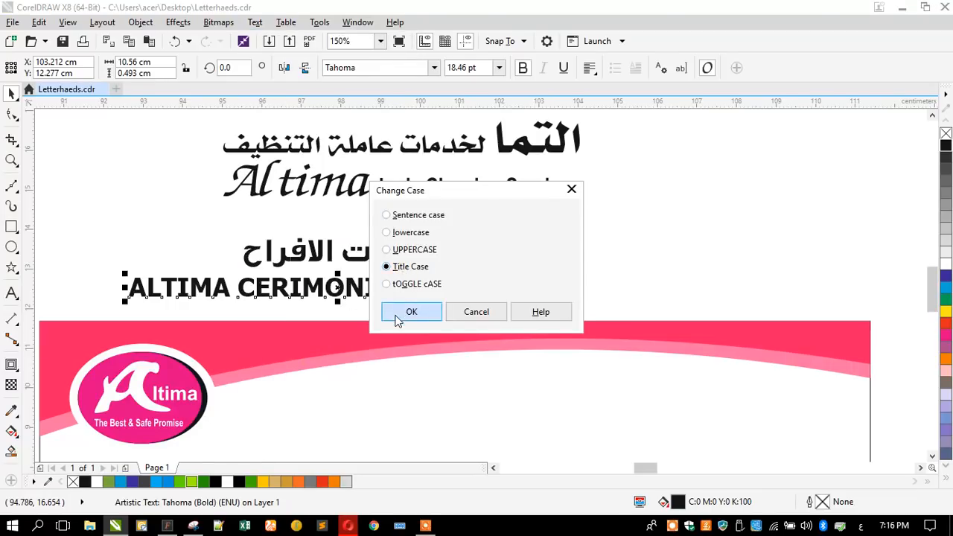
left_click(406, 313)
left_click_drag(266, 290, 342, 297)
left_click_drag(194, 300, 222, 298)
Step: Lengthen the Arabic Altima name with kashida strokes between its letters until it matches the English line's width
scroll(149, 314, "up", 2)
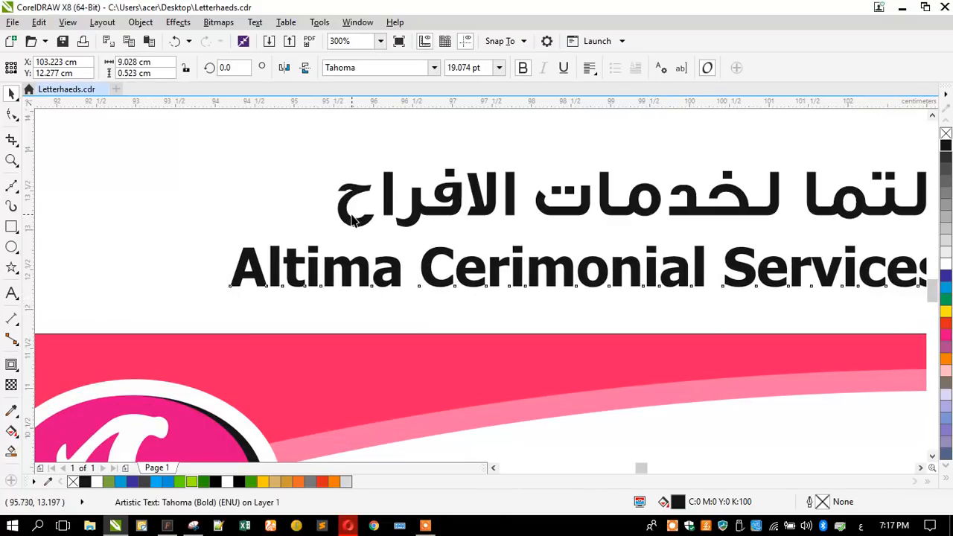
left_click(343, 220)
double_click(342, 220)
scroll(266, 206, "down", 2)
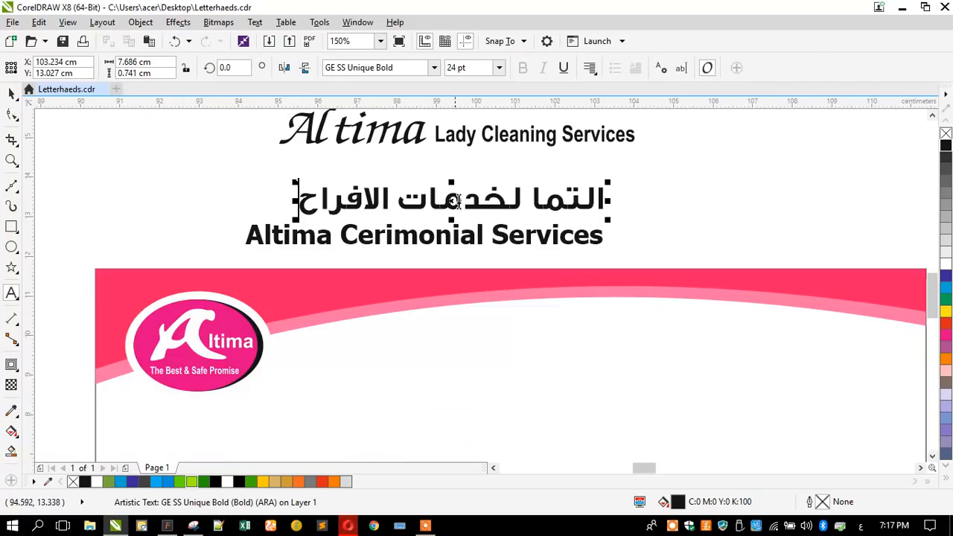
type("ــ")
left_click(466, 202)
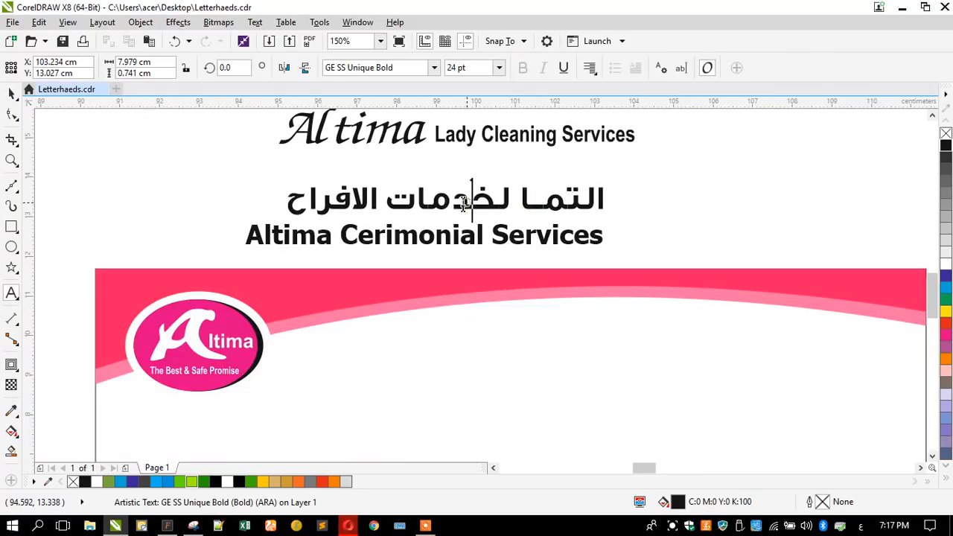
type("ــ")
left_click(418, 201)
type("ــ")
left_click(316, 199)
type("ـدم")
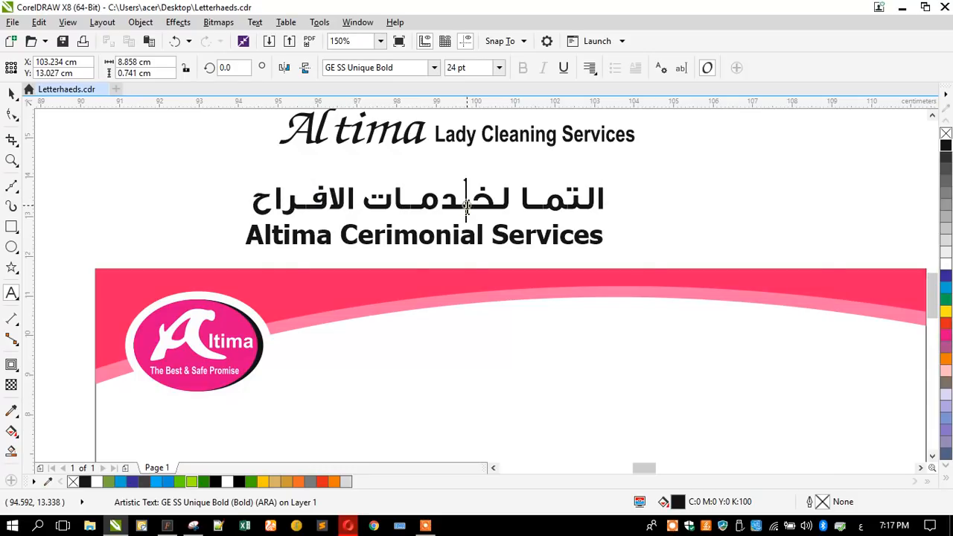
type("ـ")
key("ctrl+space")
Step: Move the Arabic and English Altima names together onto the pink letterhead's header and group them
left_click_drag(201, 165, 625, 265)
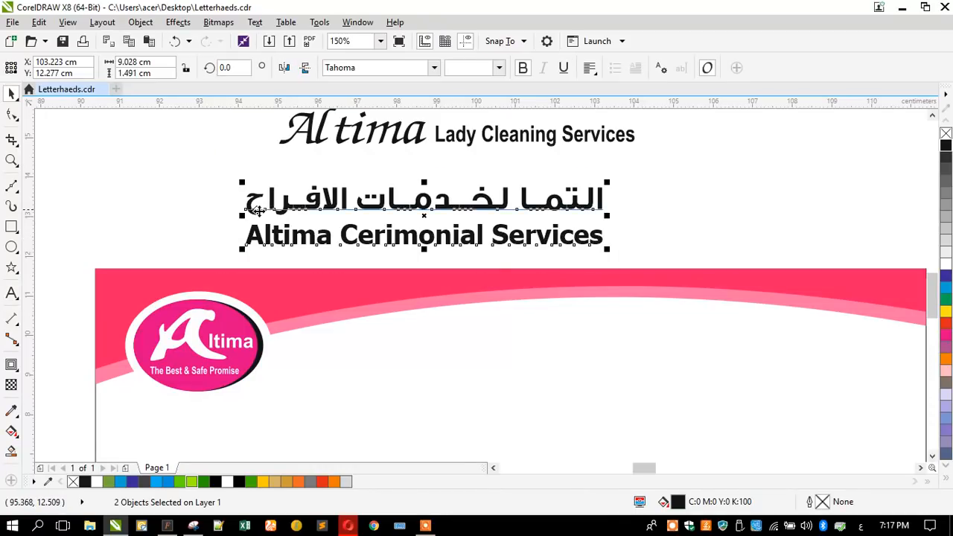
scroll(255, 211, "down", 2)
left_click_drag(255, 211, 345, 275)
key("ctrl+g")
Step: Try to align the grouped title and the Altima logo by their bottom edges
left_click(227, 285, "shift")
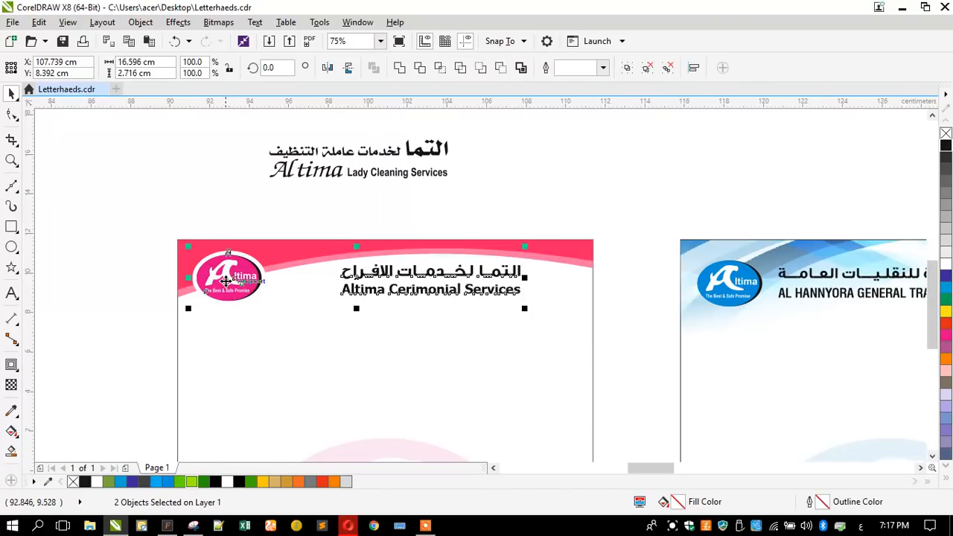
key("b")
key("ctrl+z")
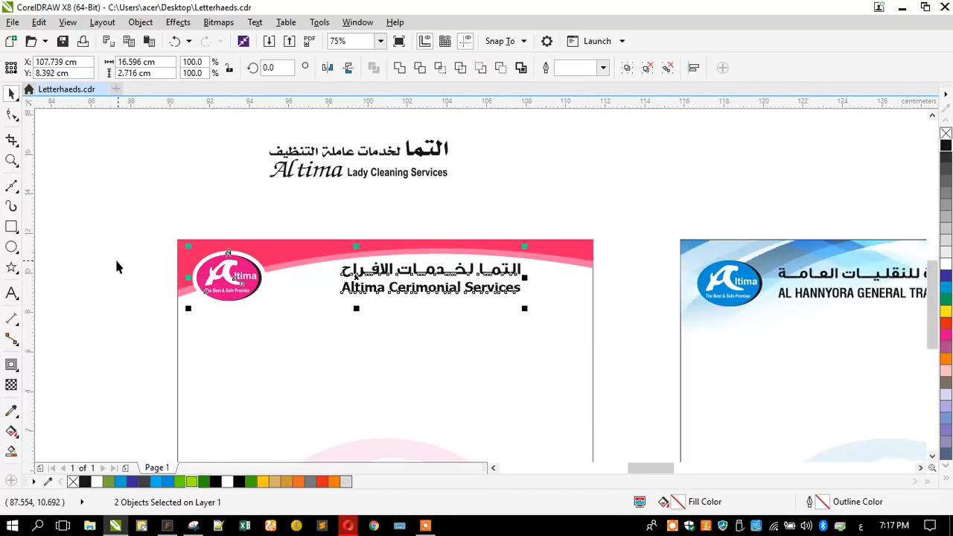
left_click(112, 259)
Step: Enlarge the grouped title to about 9.8 cm wide and shift it about 1.5 cm right on the header
left_click_drag(302, 218, 535, 308)
left_click_drag(337, 296, 321, 300)
scroll(476, 289, "up", 2)
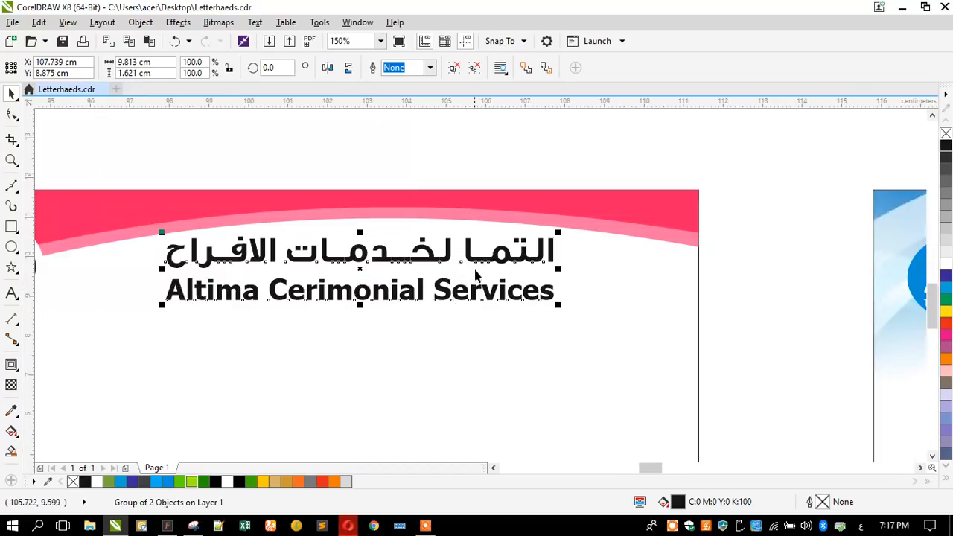
left_click_drag(480, 270, 540, 270)
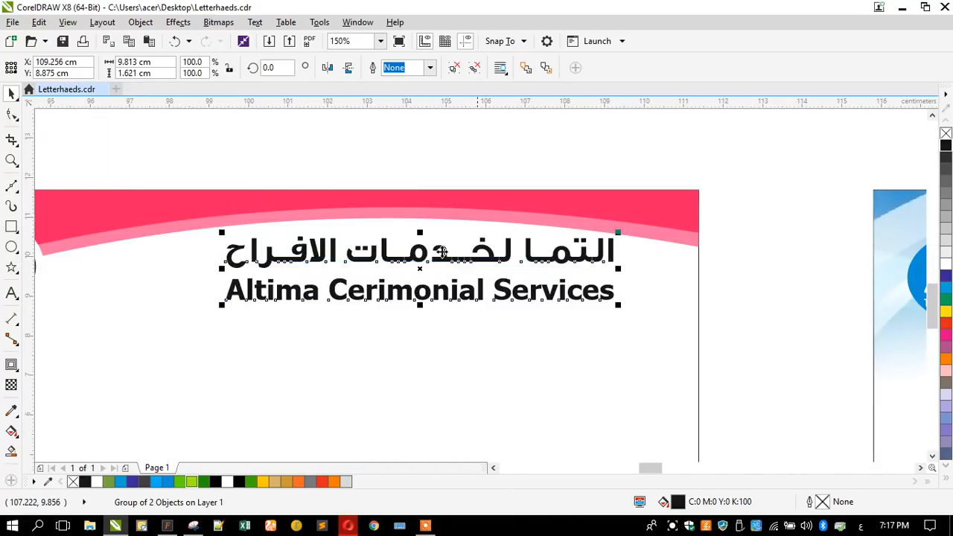
scroll(405, 220, "down", 2)
left_click(301, 188)
Step: Move the whole pink letterhead about 3.5 cm right so that it sits close to the blue AL HANNYORA letterhead
scroll(456, 187, "down", 4)
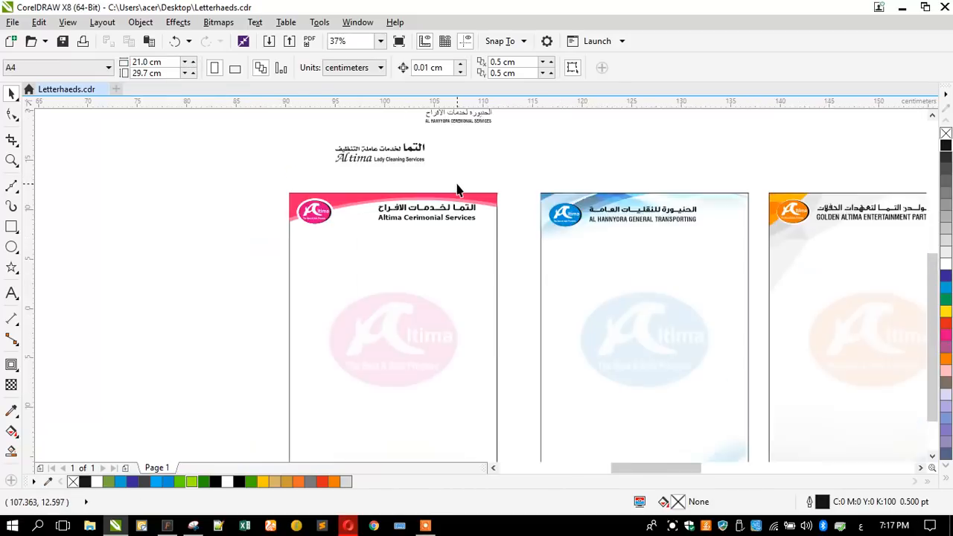
left_click_drag(485, 367, 485, 365)
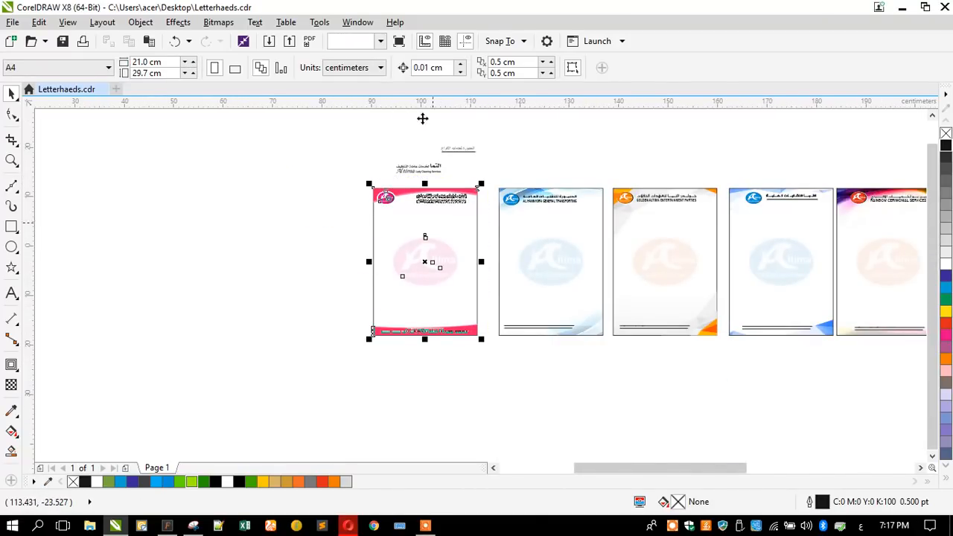
scroll(420, 211, "up", 2)
left_click_drag(436, 214, 447, 215)
left_click(245, 193)
scroll(375, 231, "down", 2)
Step: Delete the leftover Altima Lady Cleaning Services title above the pink letterhead
left_click_drag(379, 184, 423, 196)
scroll(389, 144, "up", 2)
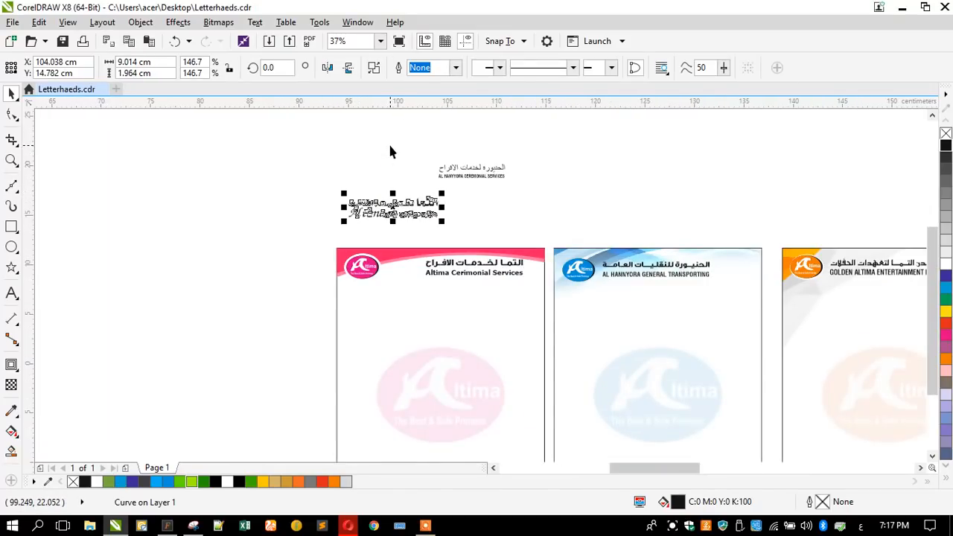
key("Delete")
Step: Set the Arabic Al Hanyyora ceremonial services name in GE Unique Bold
left_click_drag(425, 145, 545, 181)
scroll(460, 166, "up", 2)
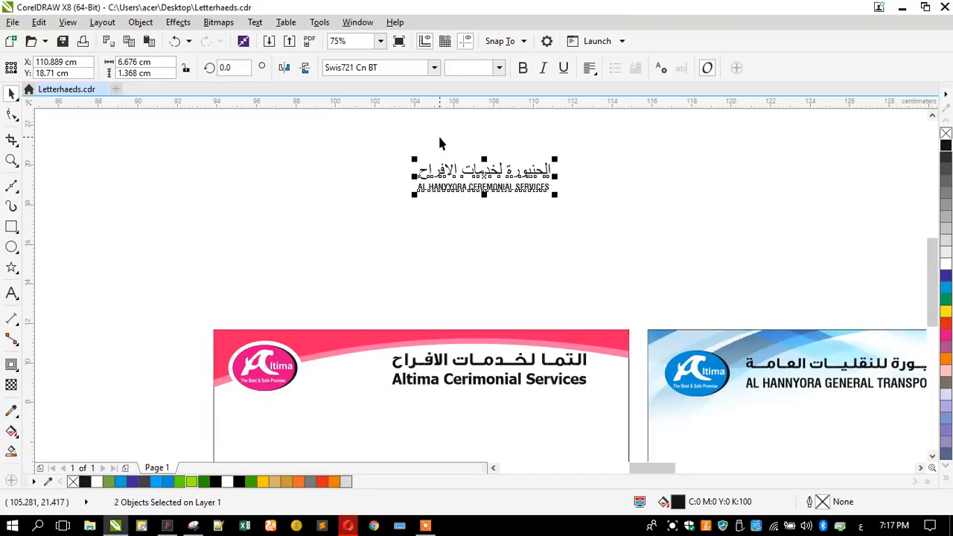
left_click(440, 137)
left_click(439, 173)
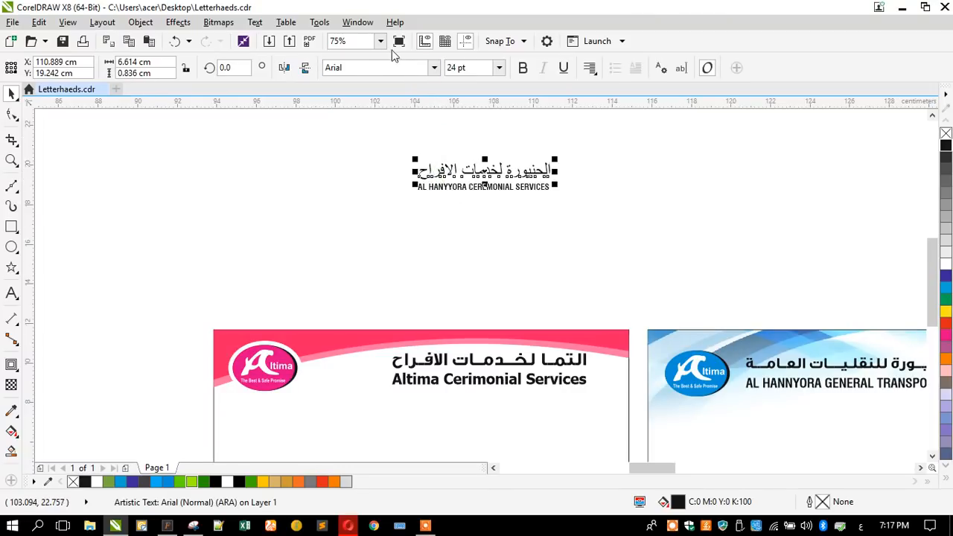
left_click(432, 68)
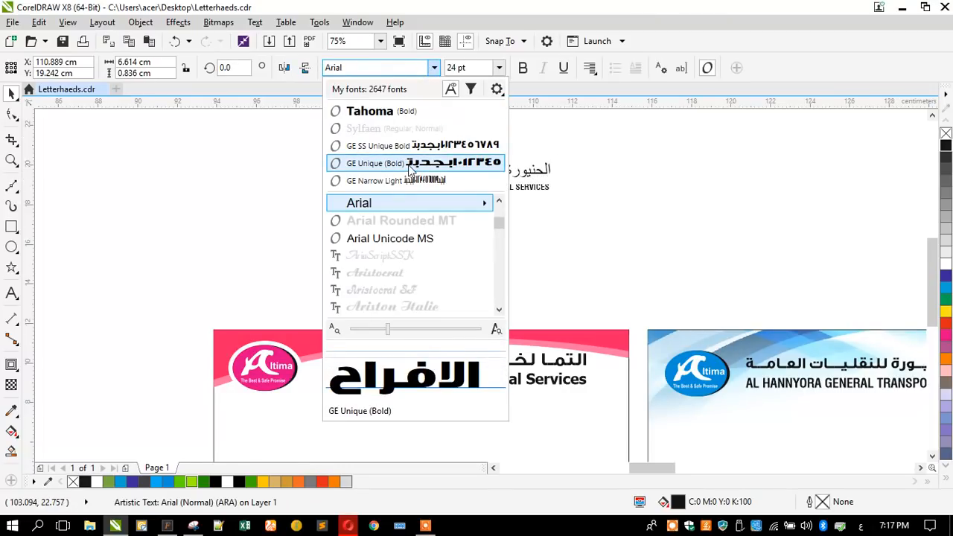
left_click(409, 164)
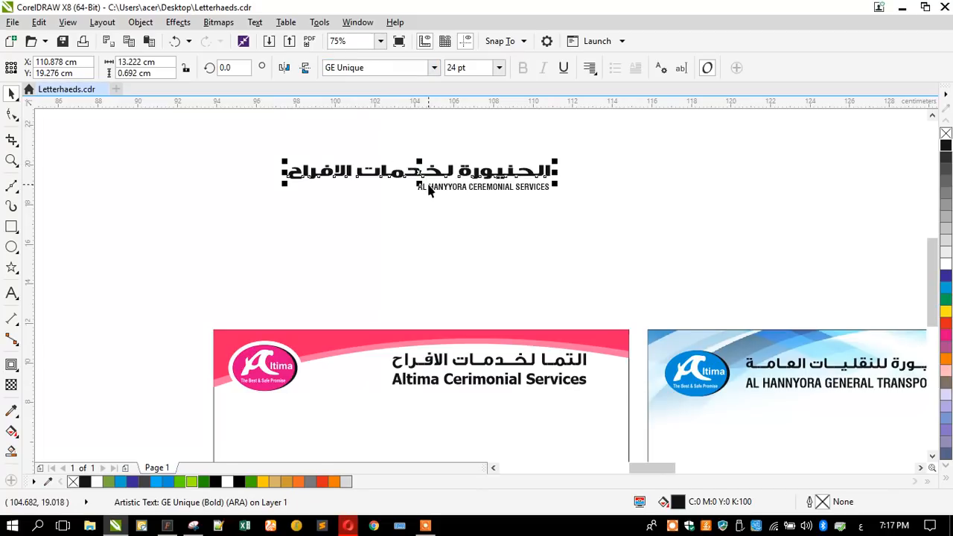
Step: Set the AL HANYYORA CEREMONIAL SERVICES line in TabascoBold and enlarge it to about 18.8 pt
left_click(429, 186)
left_click(435, 68)
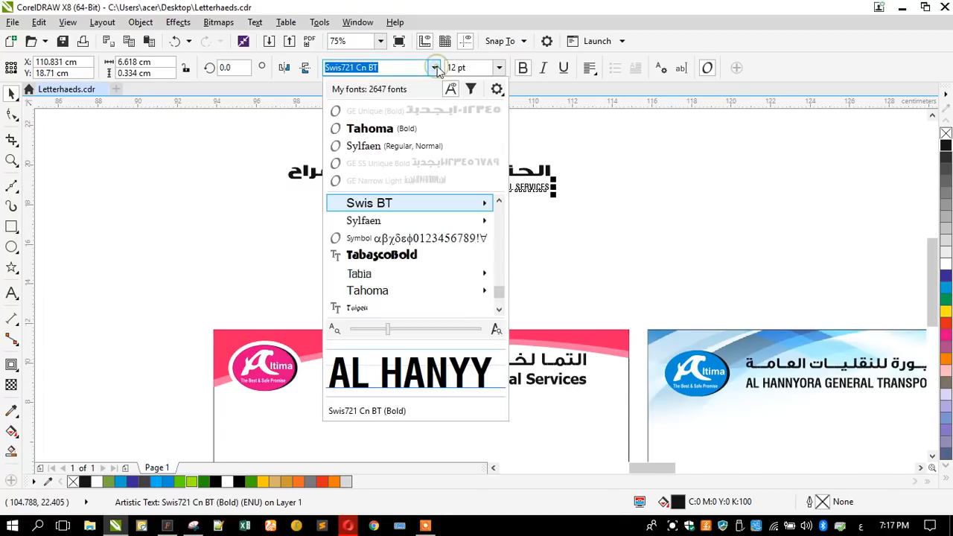
left_click(403, 255)
left_click_drag(412, 195, 315, 232)
Step: Centre the enlarged AL HANYYORA CEREMONIAL SERVICES line horizontally beneath its Arabic name
scroll(338, 162, "up", 1)
left_click(345, 173, "shift")
key("c")
left_click(295, 154)
left_click_drag(436, 231, 437, 235)
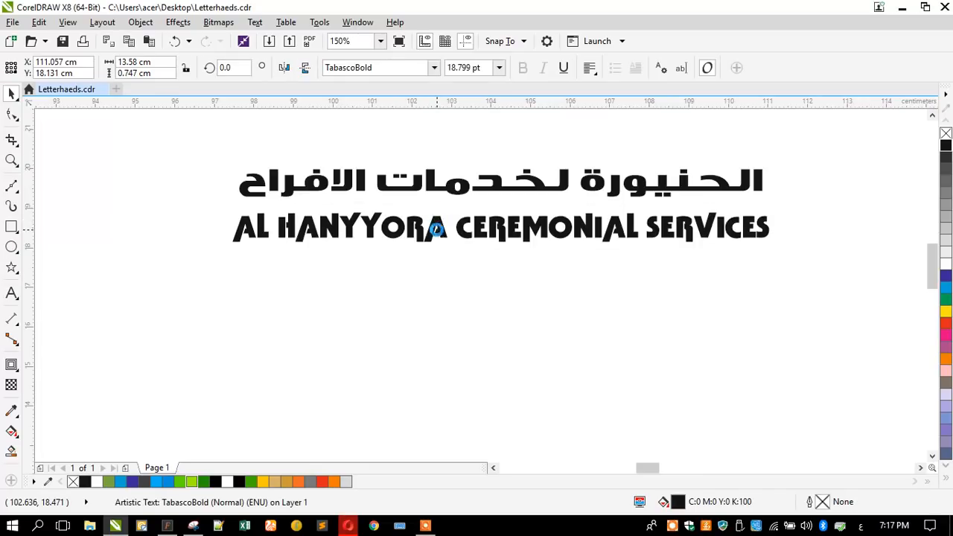
Step: Respell the word CEREMONIAL as CERIMONIAL in the English AL HANYYORA name line
left_click(382, 126)
double_click(414, 228)
left_click_drag(509, 226, 519, 227)
key("Delete")
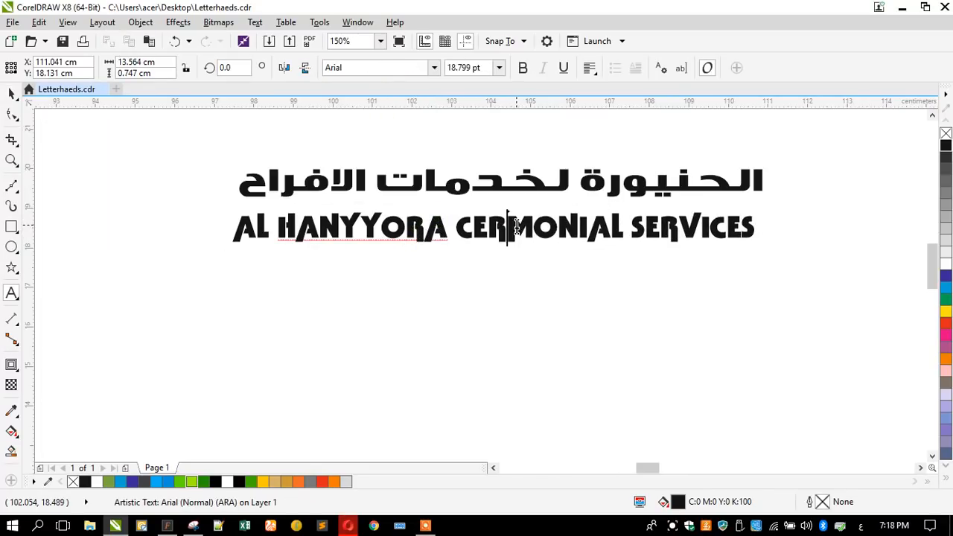
type("I")
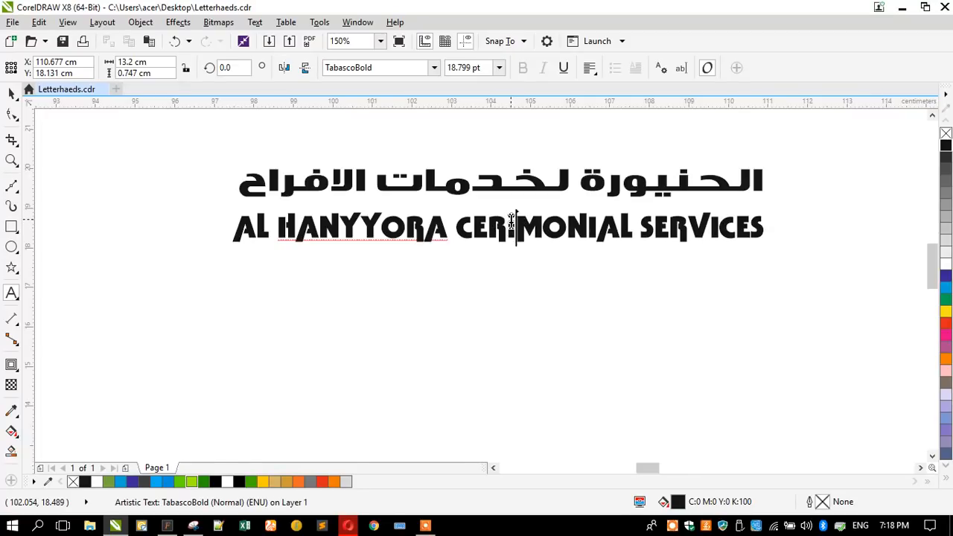
Step: Set the AL HANYYORA CERIMONIAL SERVICES line in the Sylfaen font
left_click(11, 93)
left_click(434, 68)
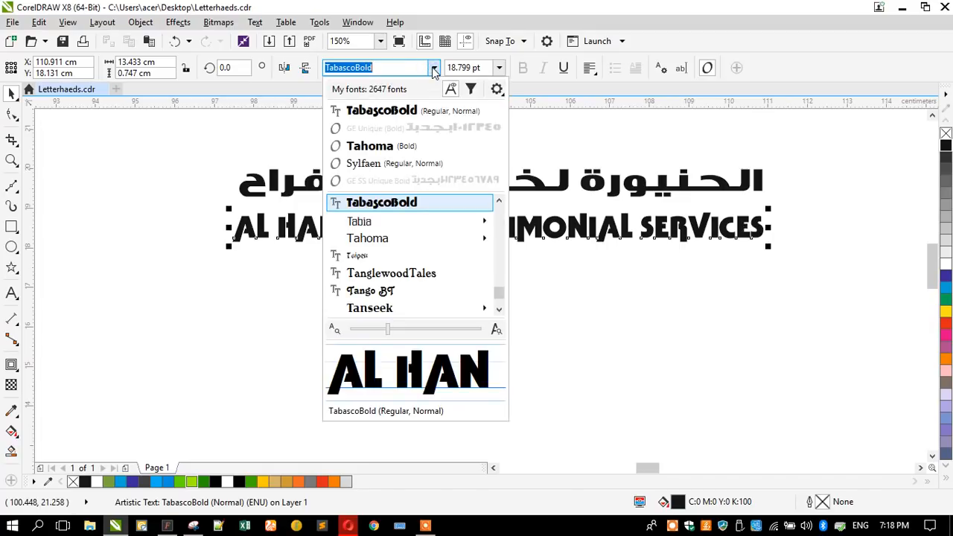
left_click(365, 163)
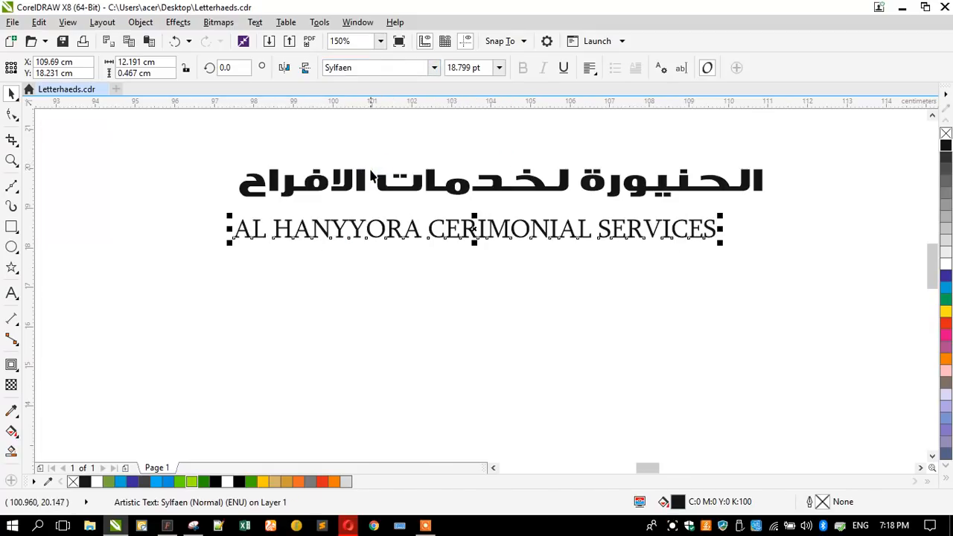
Step: Browse the GE Arabic fonts and set the Arabic Al Hanyyora name in GE Hili Normal
left_click(370, 181)
left_click(365, 182)
left_click(387, 67)
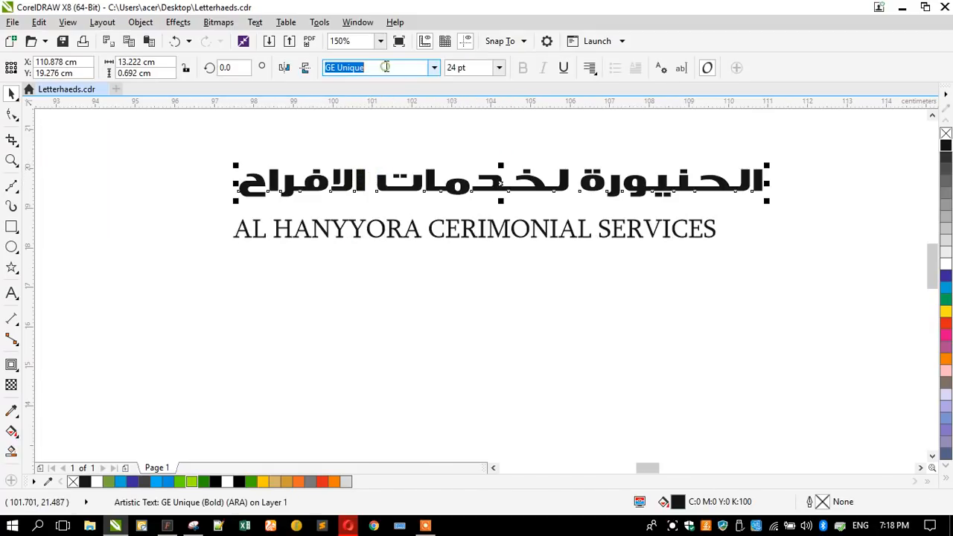
left_click(387, 67)
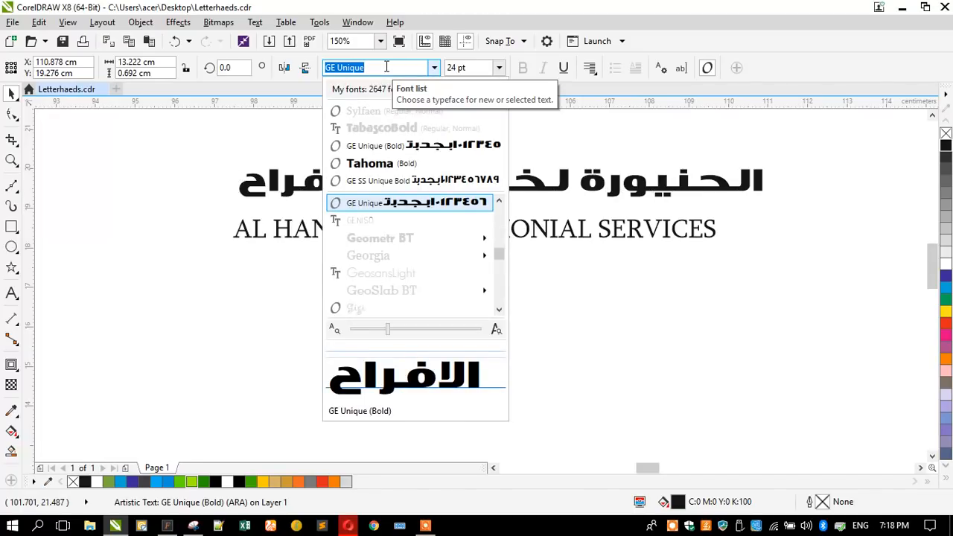
scroll(395, 253, "up", 2)
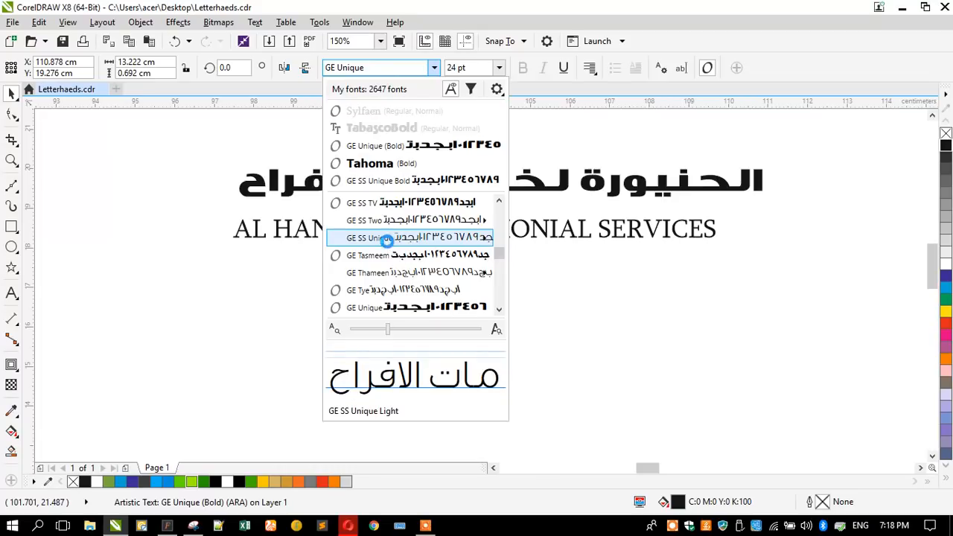
scroll(389, 245, "up", 2)
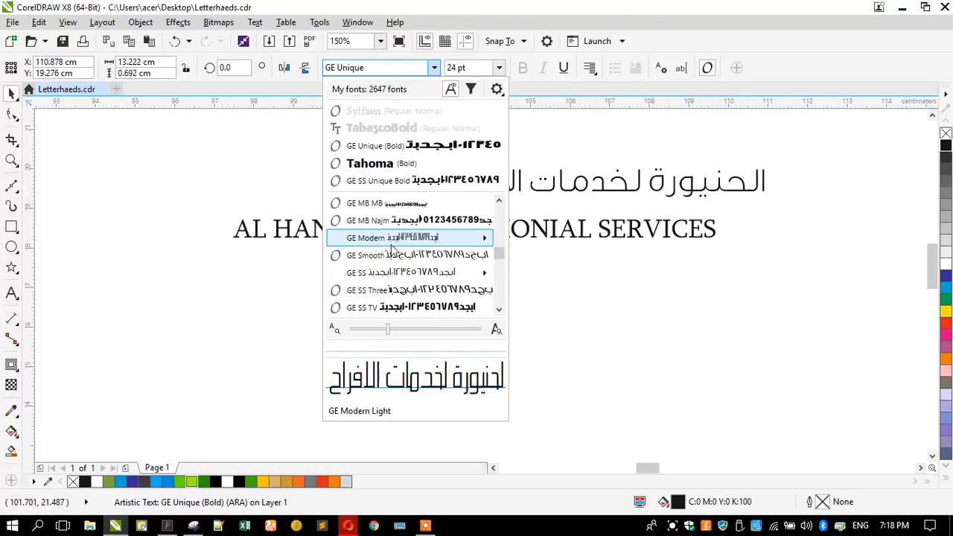
scroll(392, 250, "up", 1)
scroll(392, 233, "up", 3)
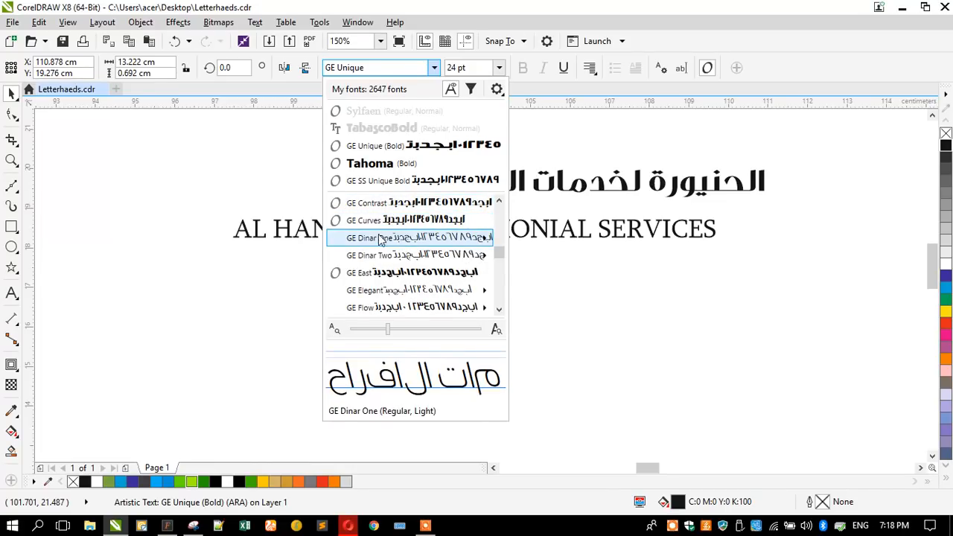
scroll(380, 239, "up", 1)
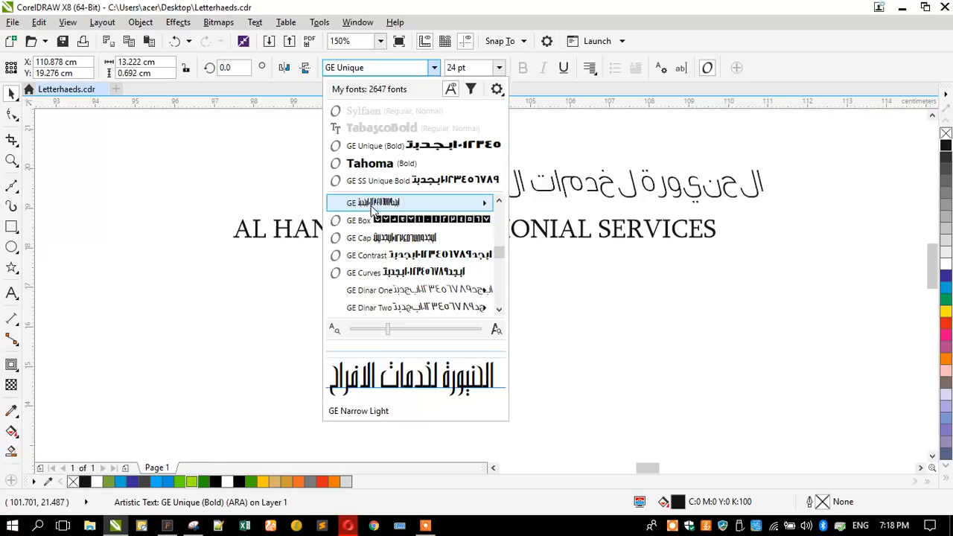
scroll(367, 258, "down", 1)
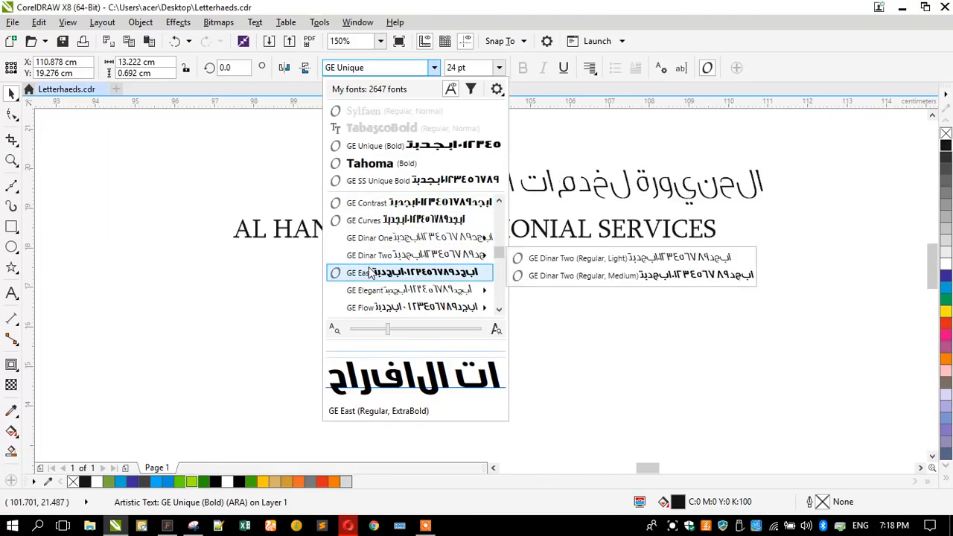
scroll(370, 257, "down", 1)
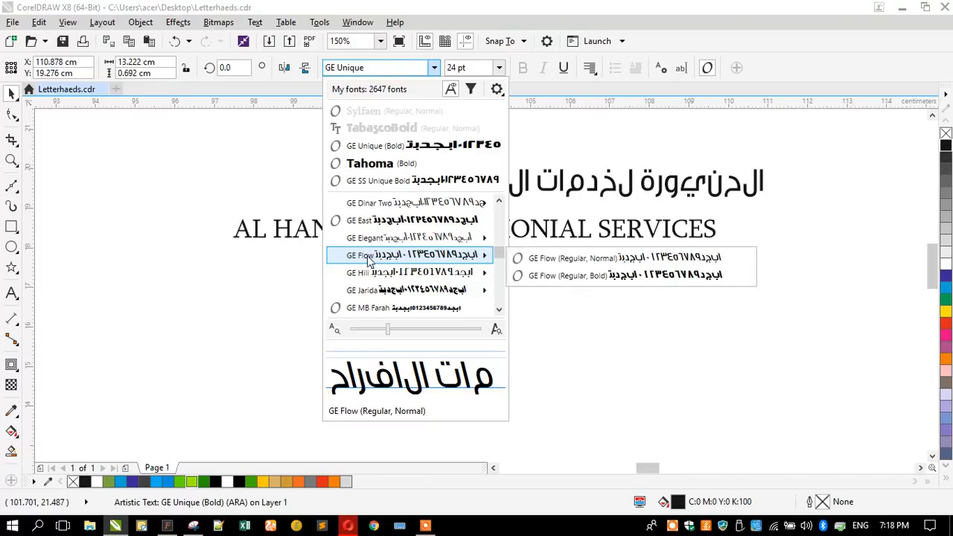
left_click(366, 272)
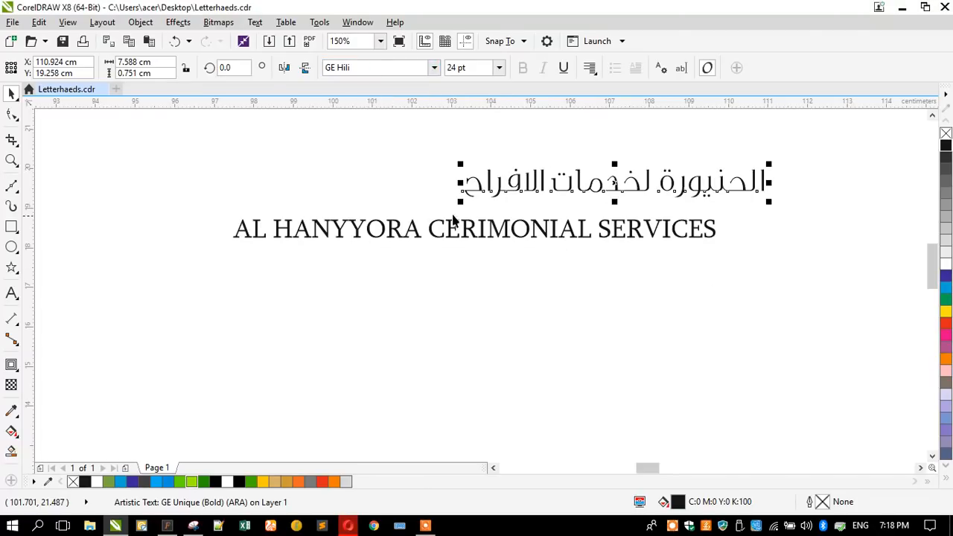
Step: Give the Arabic name a black hairline outline and move it closer above the English line, with right edges aligned
left_click(435, 67)
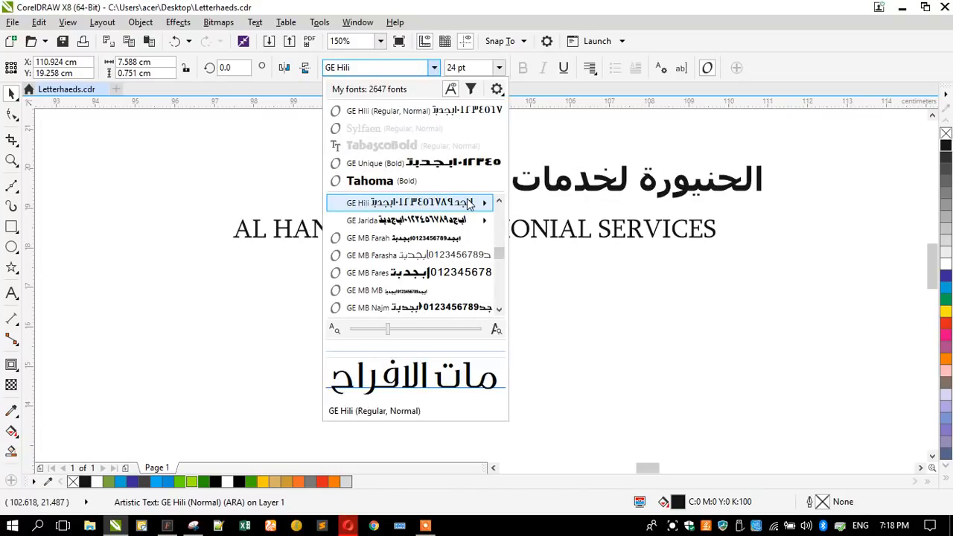
mouse_move(470, 204)
left_click(546, 225)
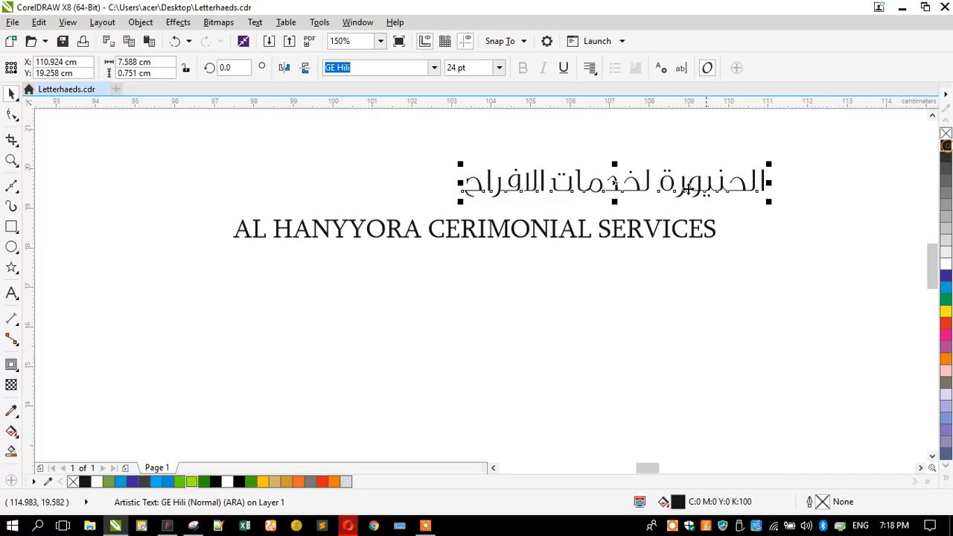
left_click_drag(600, 192, 551, 205)
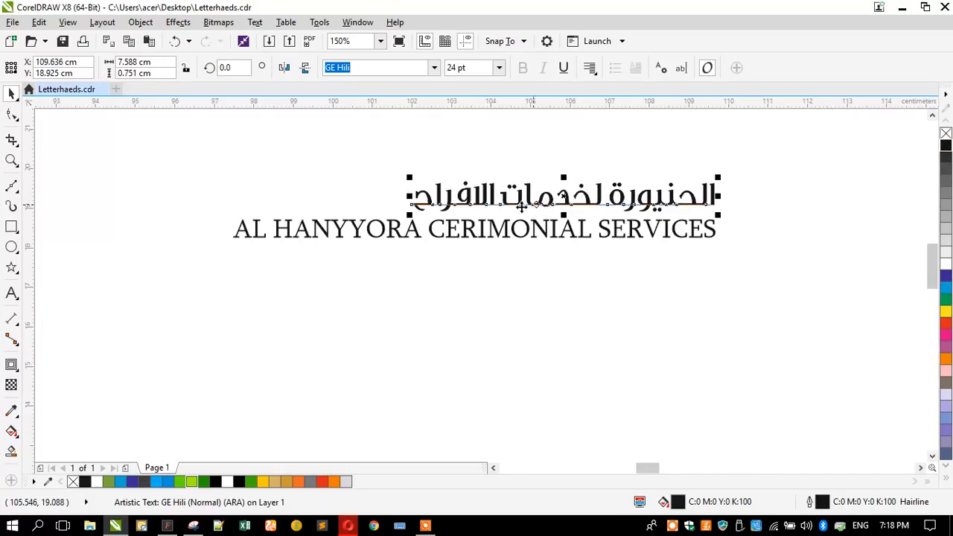
Step: Change the AL HANYYORA CERIMONIAL SERVICES line to Title Case
scroll(490, 229, "up", 2)
left_click(465, 236)
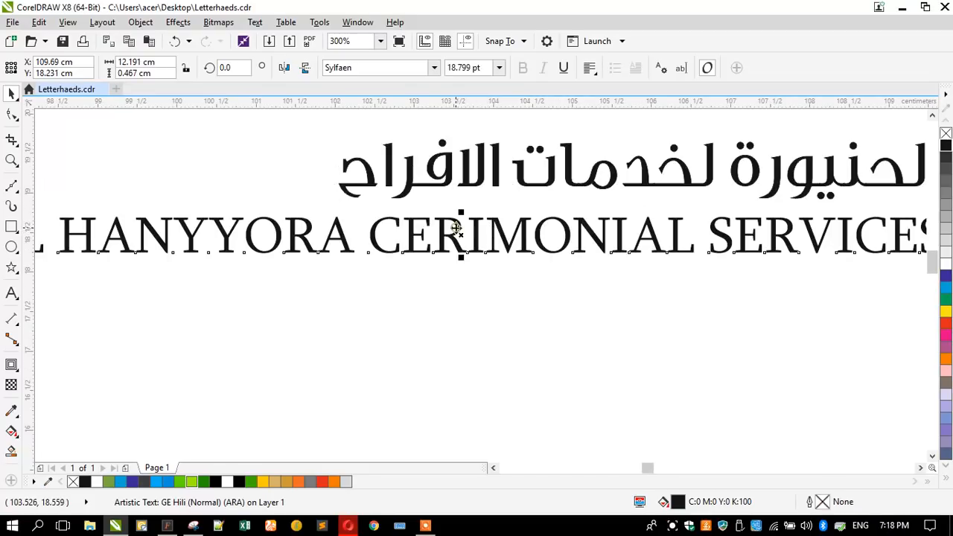
left_click(255, 22)
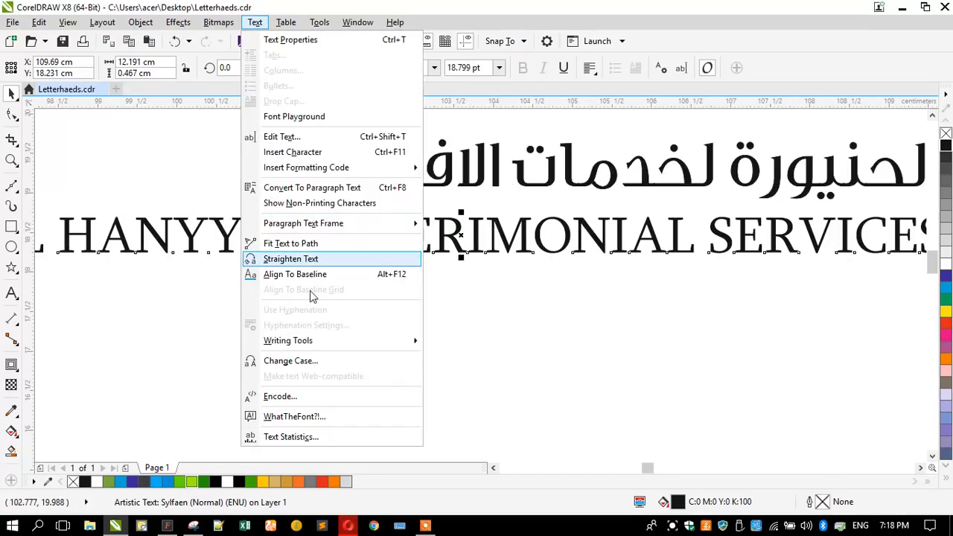
left_click(301, 361)
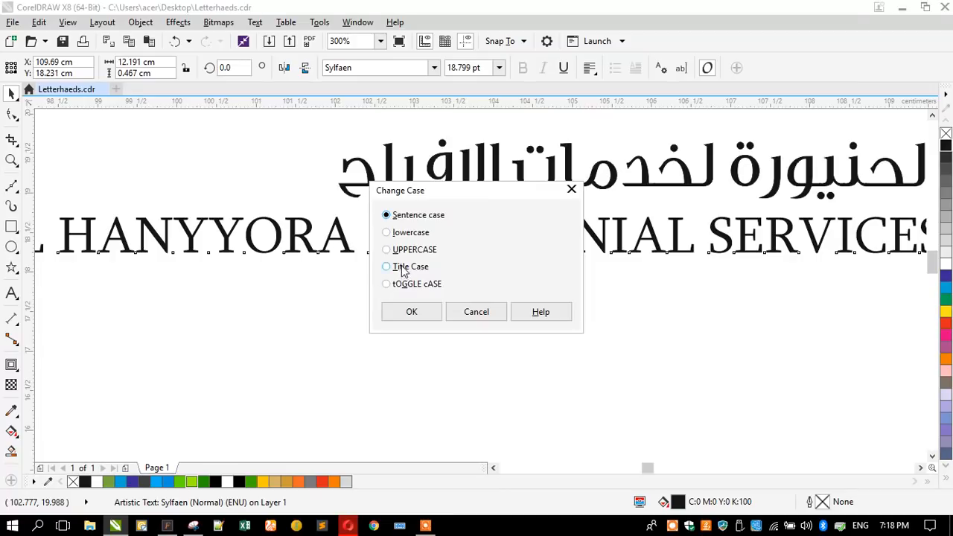
left_click(402, 312)
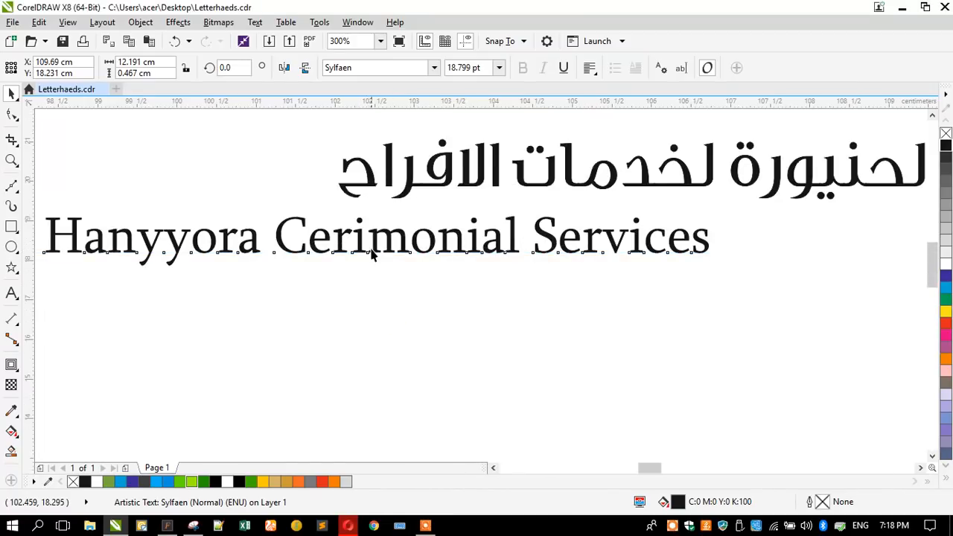
Step: Move the English name so its right edge lines up with the Arabic name, and give it a black outline
scroll(374, 253, "down", 2)
left_click_drag(374, 254, 491, 254)
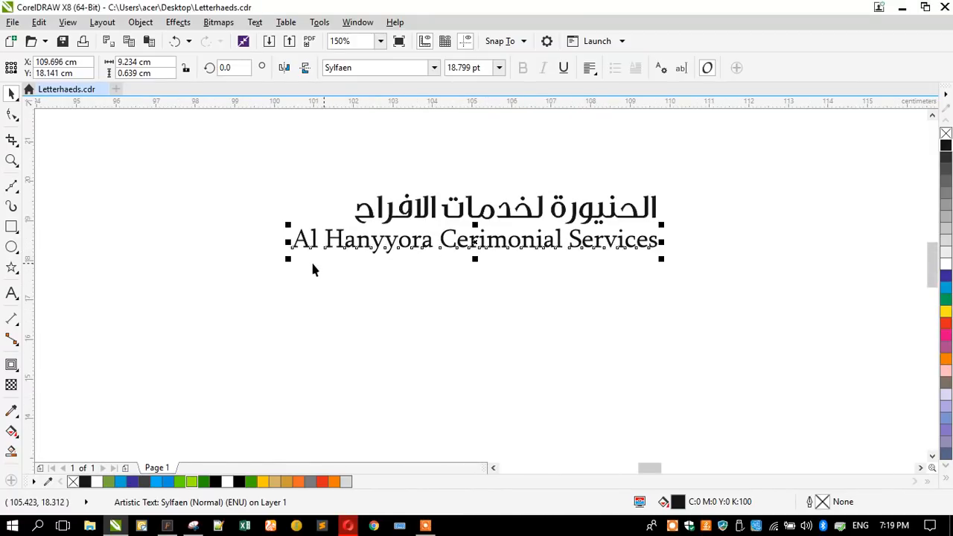
right_click(944, 152)
Step: Raise the Arabic name slightly above the English line and reduce it to about 22.9 pt
scroll(399, 220, "up", 2)
left_click_drag(399, 223, 397, 218)
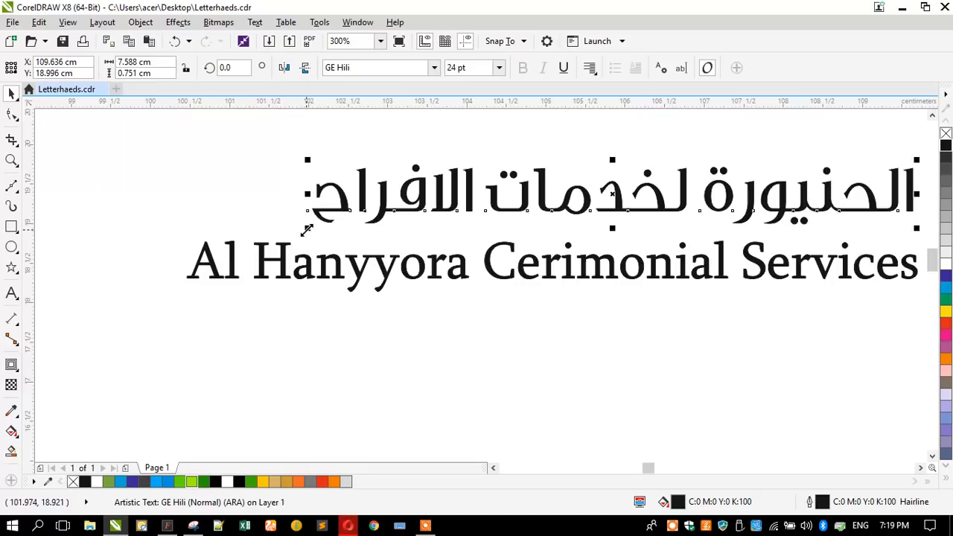
left_click_drag(307, 229, 335, 228)
scroll(451, 242, "down", 2)
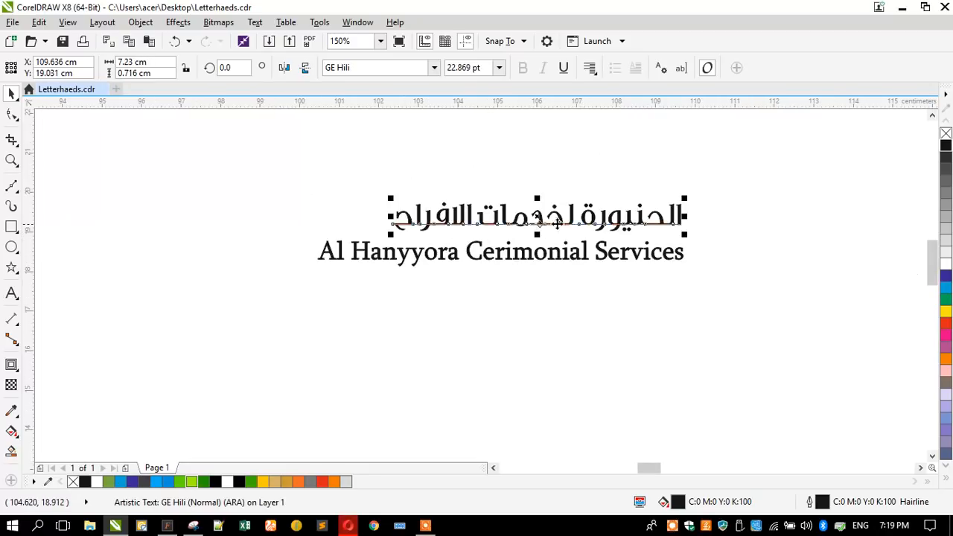
Step: Insert kashida extensions between letters across the Arabic name to lengthen it to about 9 cm, close to the English line's width
scroll(557, 222, "up", 2)
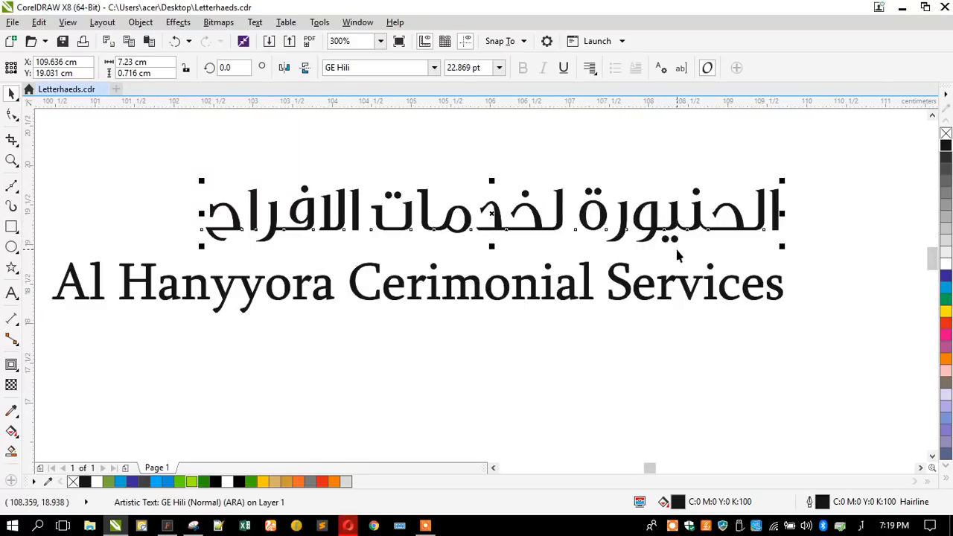
double_click(659, 230)
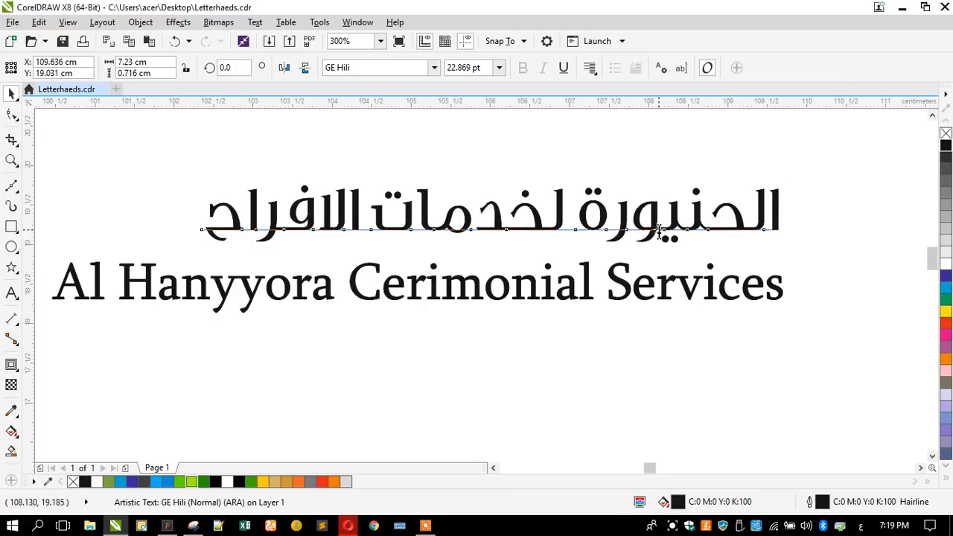
type("ـــ")
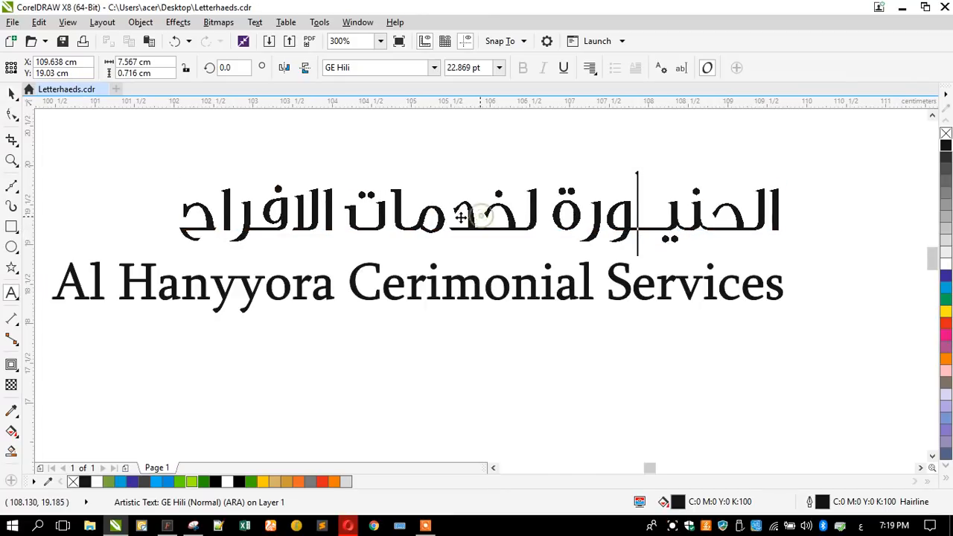
type("ـ")
left_click(470, 213)
type("ـــ")
left_click(372, 216)
type("ـــدمـــ")
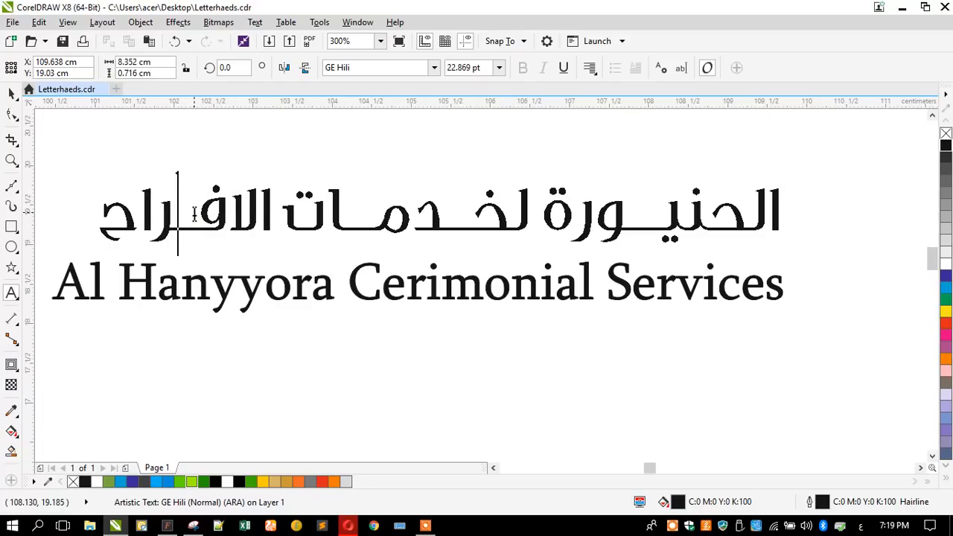
left_click(507, 225)
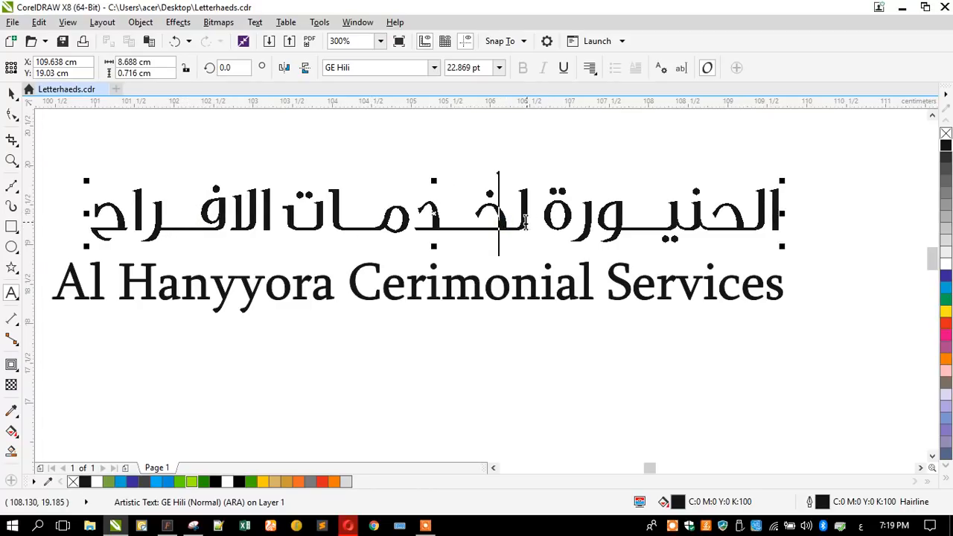
type("ــ")
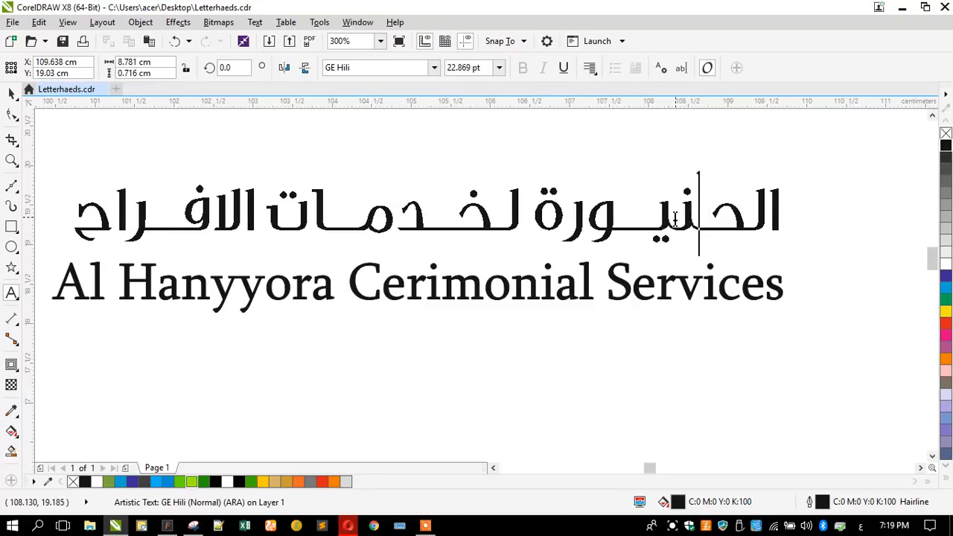
left_click(673, 218)
type("ـ")
left_click(11, 94)
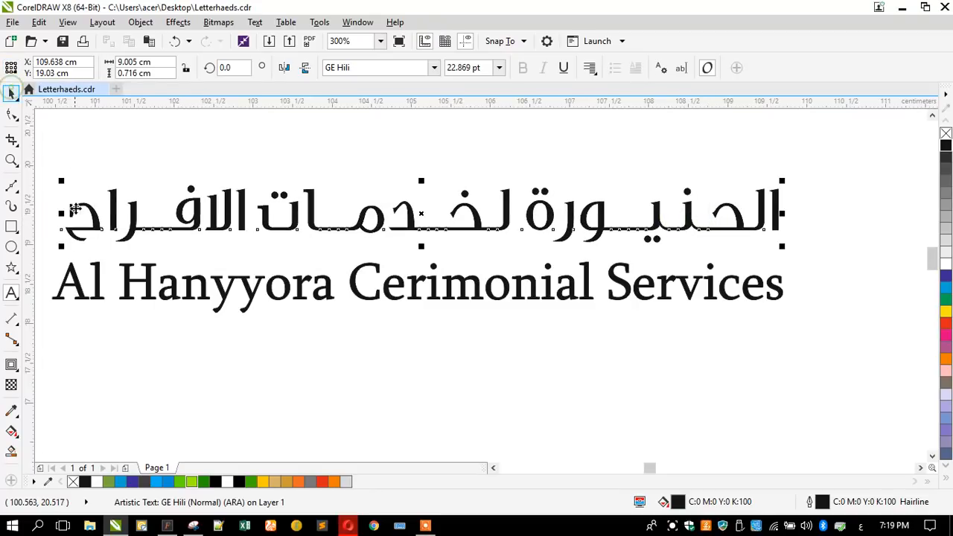
Step: Enlarge the Arabic name to about 9.1 cm wide and group it with the English name
left_click_drag(62, 253, 52, 252)
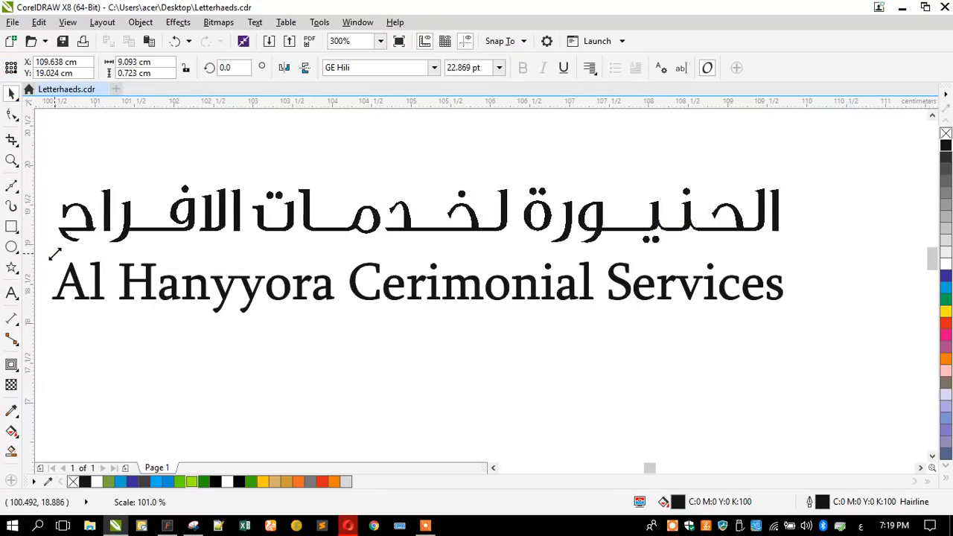
left_click(259, 171)
scroll(454, 228, "down", 2)
left_click_drag(663, 310, 155, 189)
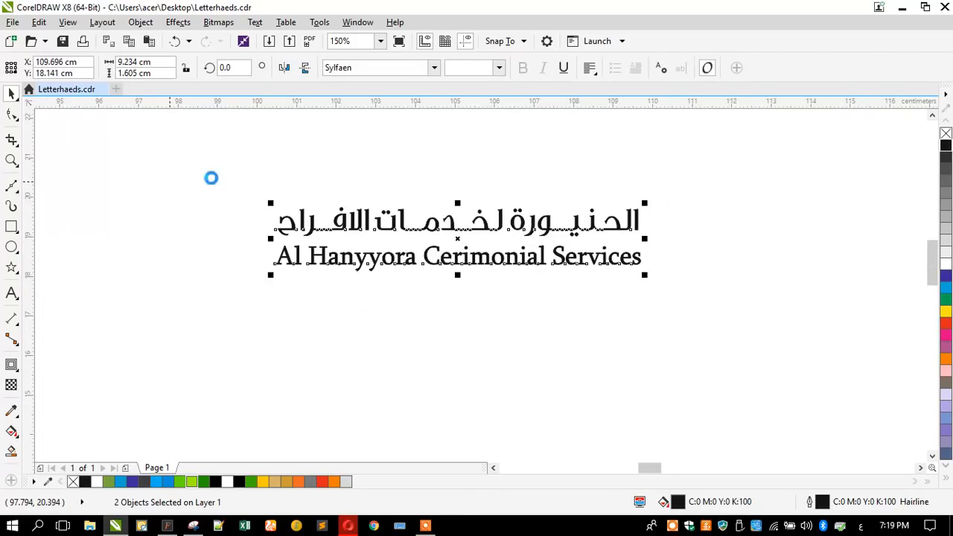
scroll(301, 152, "down", 5)
key("ctrl+g")
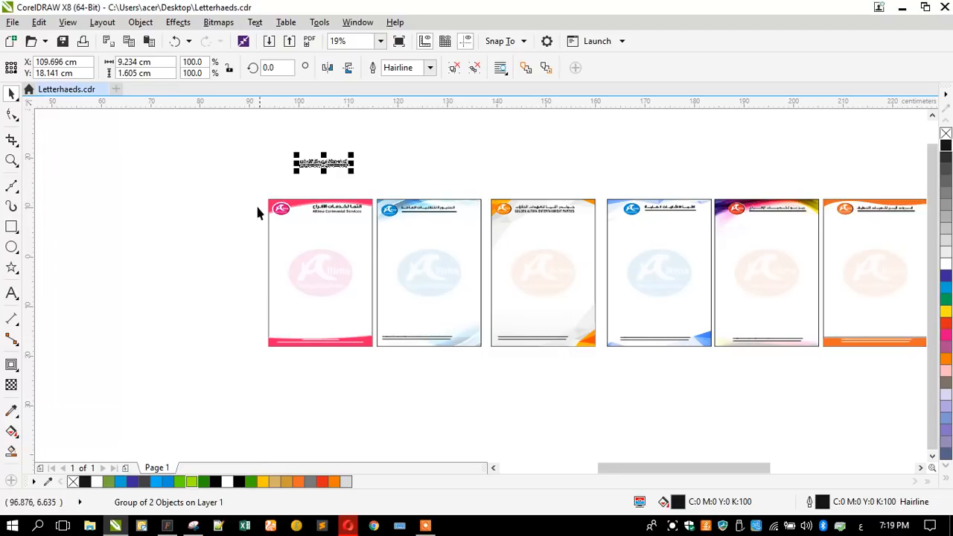
Step: Duplicate the complete pink letterhead directly to the left of the original, level with it
left_click_drag(259, 194, 376, 352)
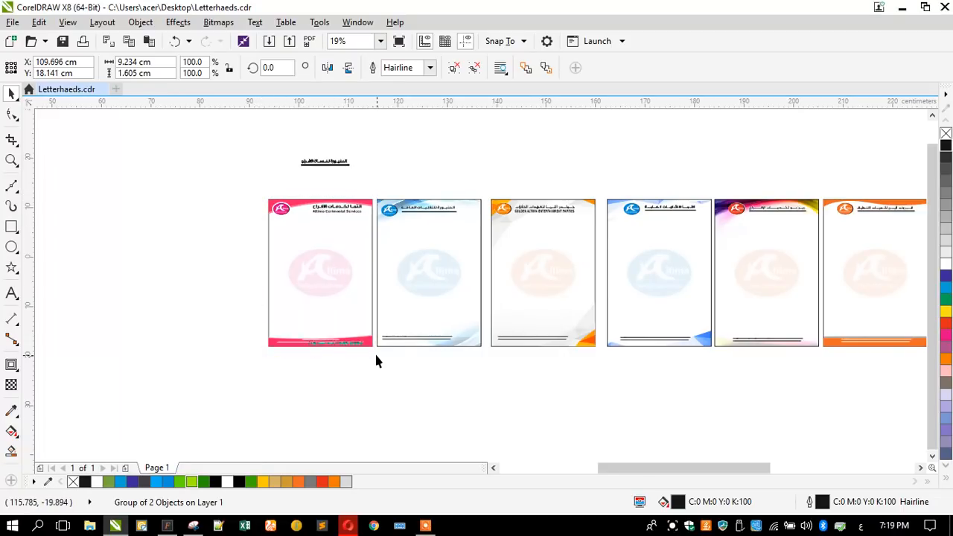
left_click_drag(334, 291, 226, 291)
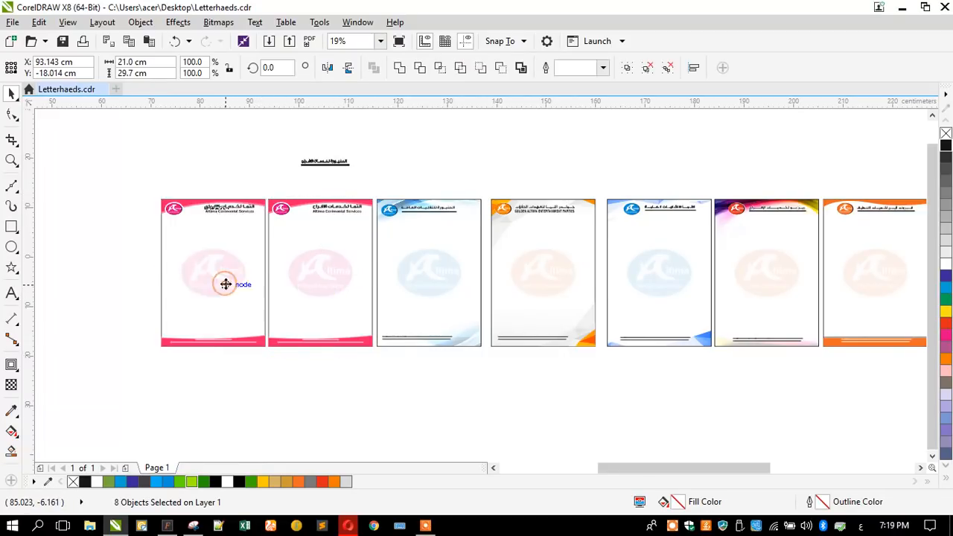
Step: Move the grouped Al Hanyyora name into the duplicated pink letterhead's header, aligned with the old name, and enlarge it to about 9.8 cm wide
left_click_drag(272, 145, 237, 217)
scroll(238, 217, "up", 5)
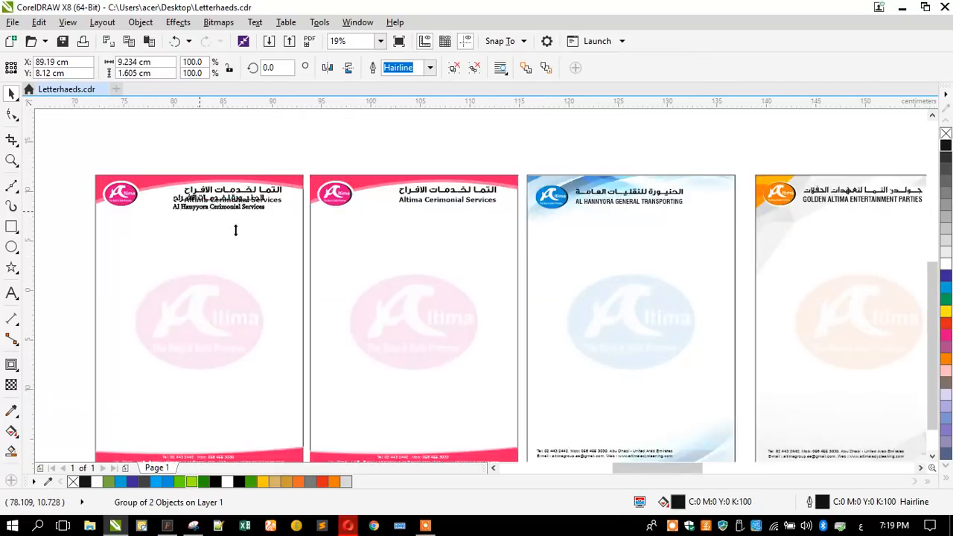
scroll(246, 224, "down", 2)
scroll(282, 231, "up", 5)
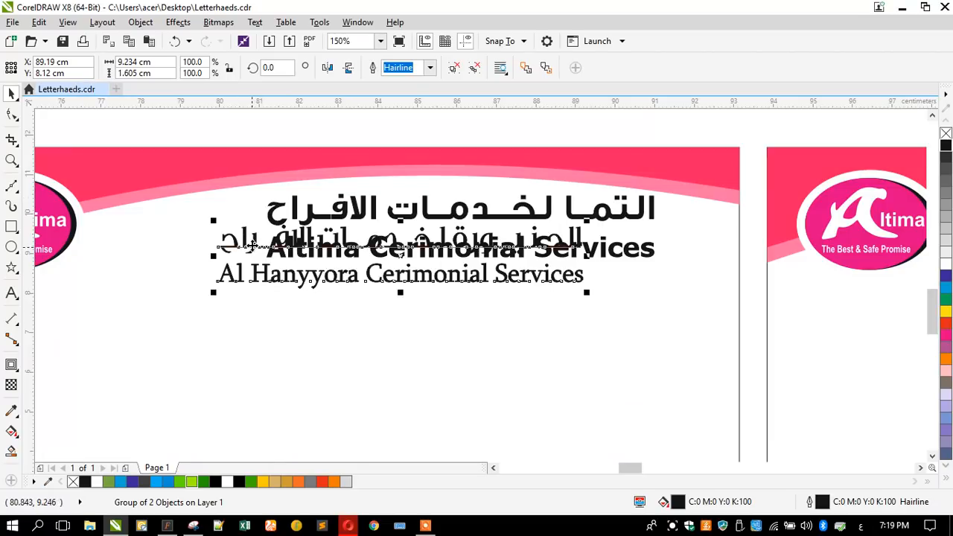
left_click_drag(287, 228, 330, 223)
left_click_drag(283, 270, 260, 280)
Step: Delete the old Arabic and English Altima Cerimonial Services name from the duplicated pink letterhead
left_click_drag(230, 127, 481, 216)
left_click(596, 216)
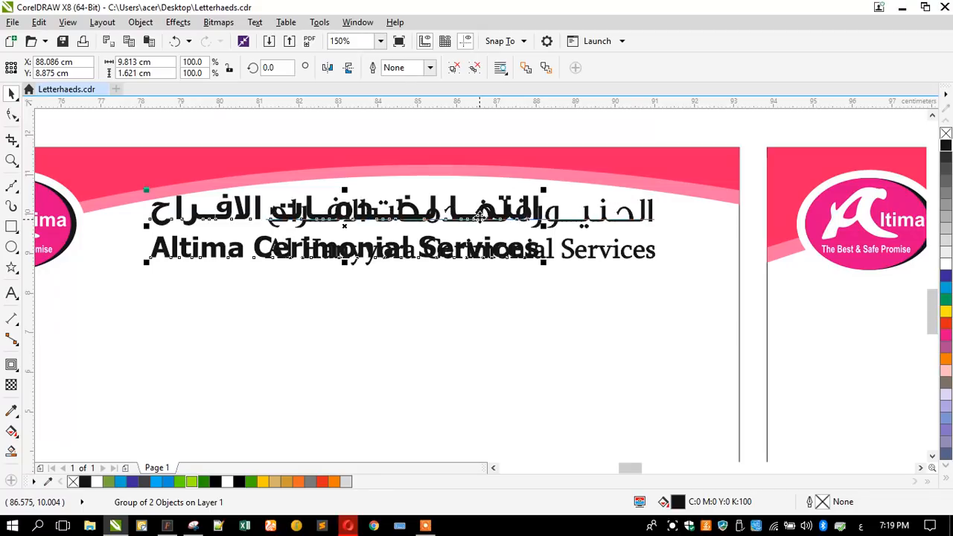
key("Delete")
scroll(363, 222, "down", 1)
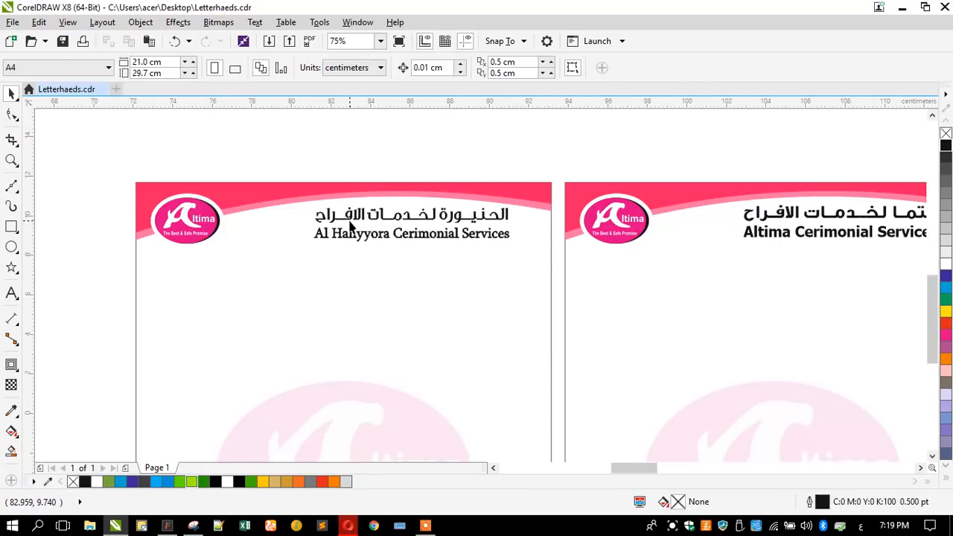
Step: Try enlarging the Al Hanyyora name slightly toward the logo, and undo the enlargement
left_click(347, 221)
left_click(340, 223)
left_click_drag(308, 249, 307, 250)
left_click(155, 250)
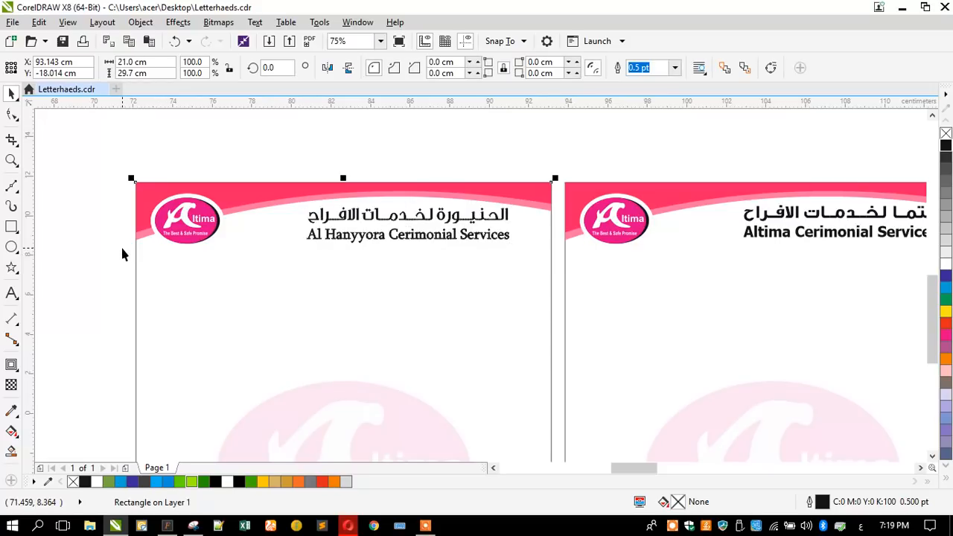
key("ctrl+z")
left_click(172, 292)
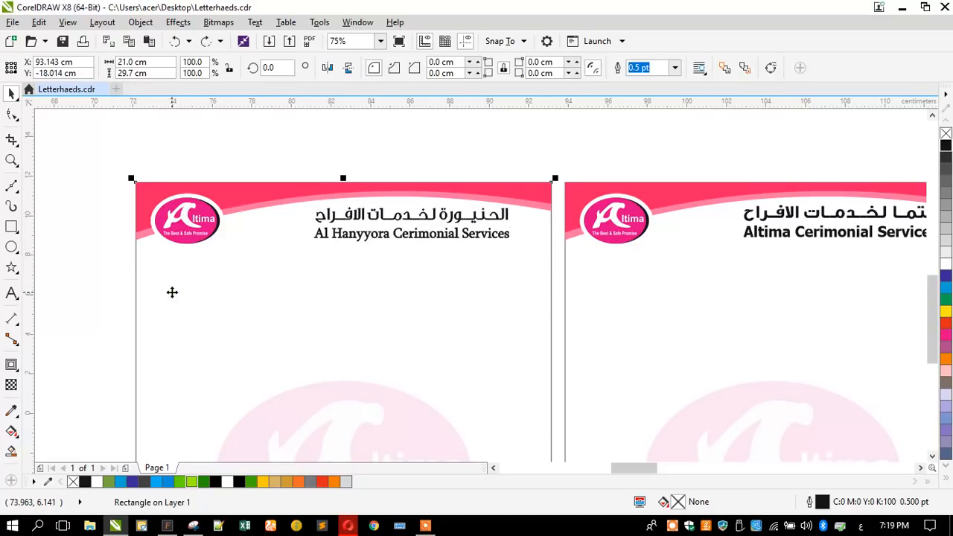
Step: Delete the leftover artwork lying to the left of the blank page and bring the full row of letterheads into view
key("F3")
left_click(176, 266)
scroll(170, 271, "down", 2)
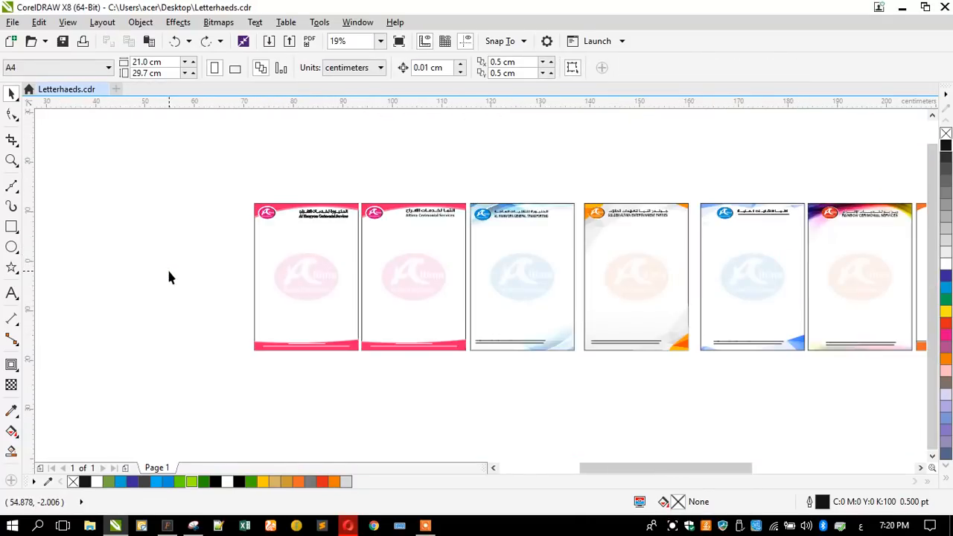
scroll(218, 305, "down", 1)
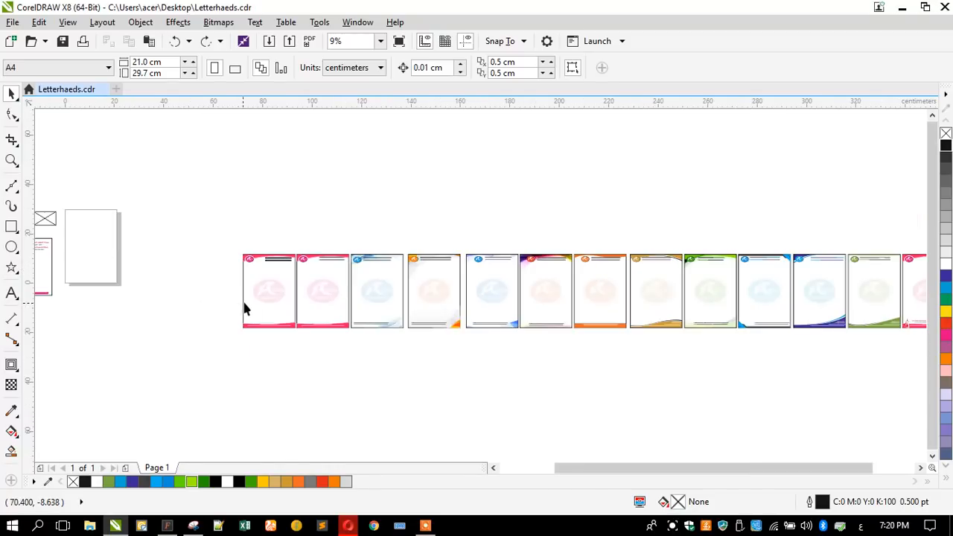
scroll(249, 304, "down", 1)
left_click_drag(206, 237, 83, 357)
key("Delete")
key("F4")
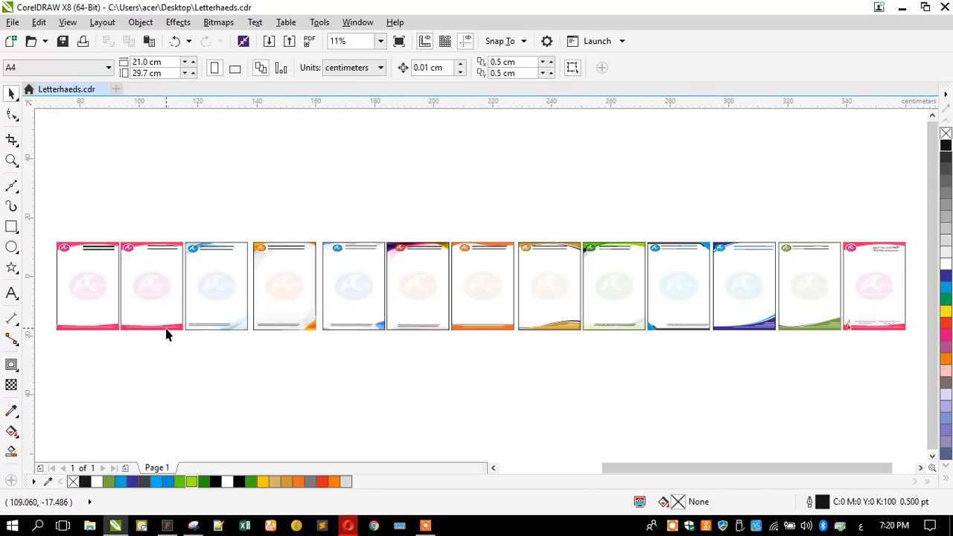
Step: Switch to Opera, browse the Google image results for letterhead backgrounds for wave designs, and return to CorelDRAW
left_click(348, 525)
scroll(373, 256, "up", 3)
scroll(372, 256, "down", 8)
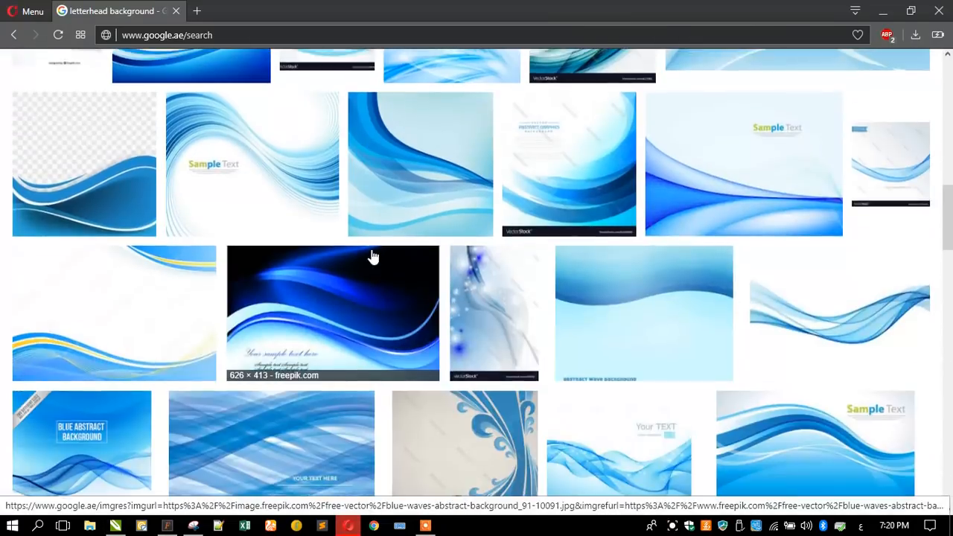
scroll(373, 257, "up", 4)
scroll(372, 255, "down", 15)
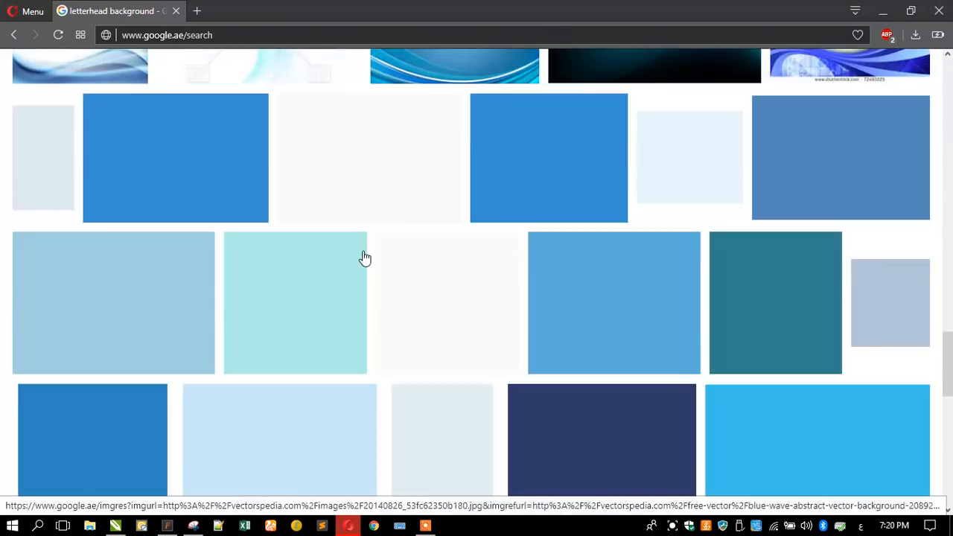
scroll(362, 258, "down", 5)
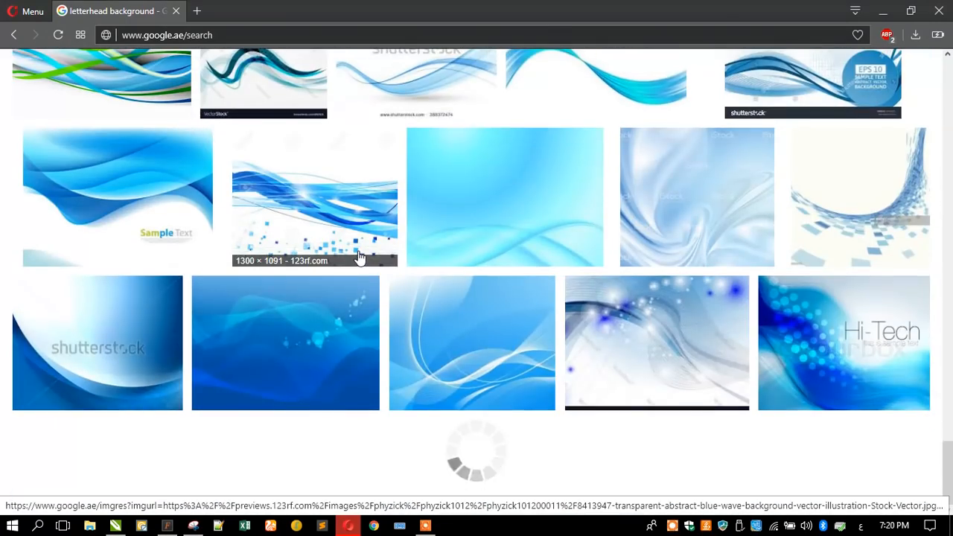
scroll(359, 257, "up", 2)
scroll(357, 256, "down", 4)
scroll(358, 257, "down", 10)
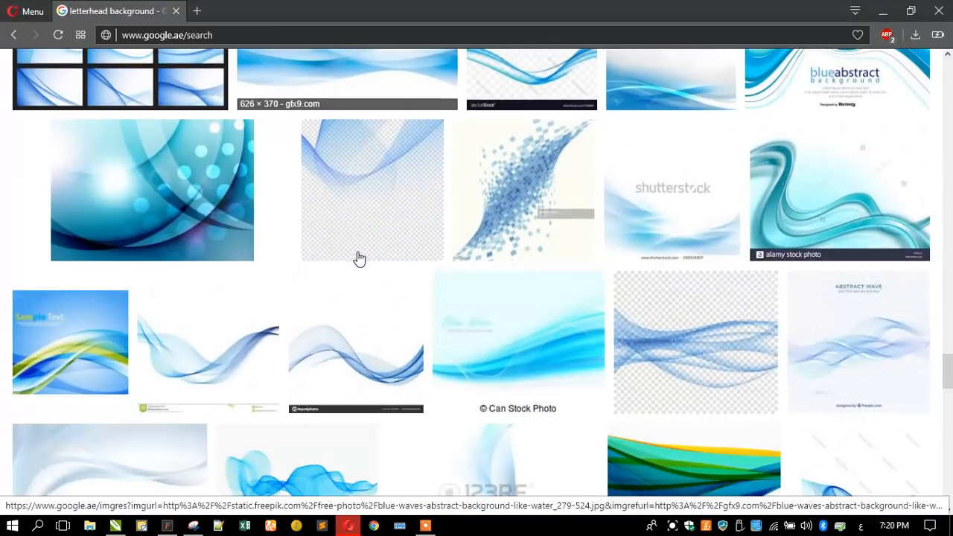
left_click(883, 11)
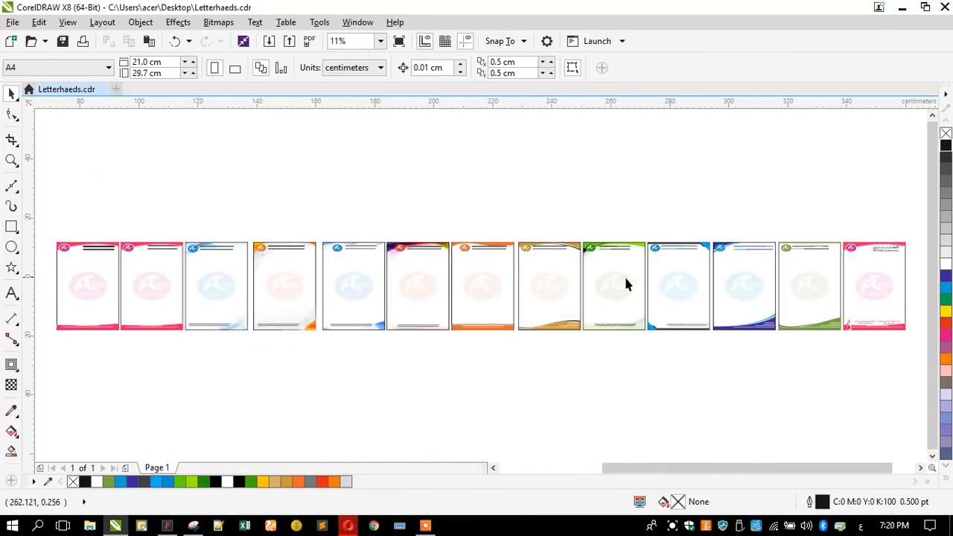
Step: Duplicate the Al Hannyora For Passenger Charter Bus letterhead to the left end of the row, level with the others
scroll(663, 261, "up", 4)
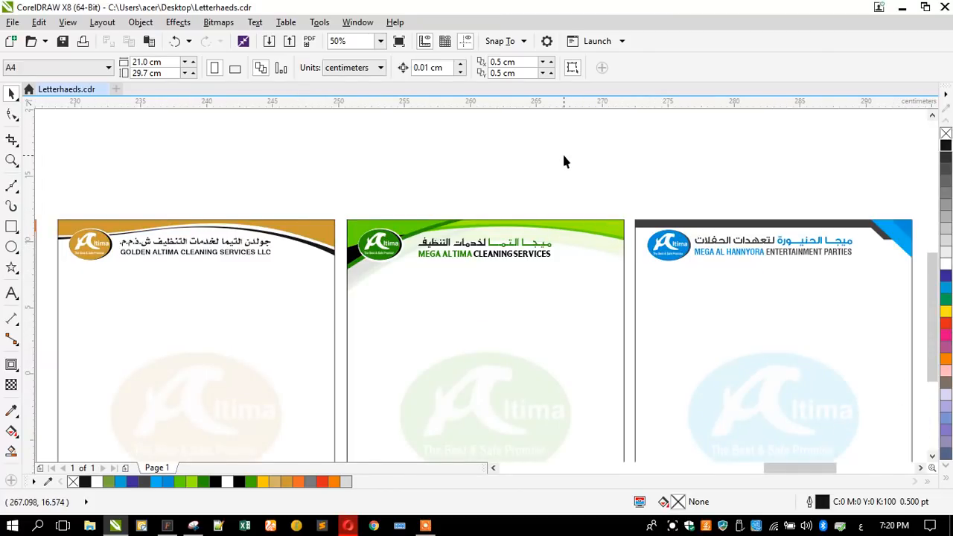
scroll(563, 161, "down", 2)
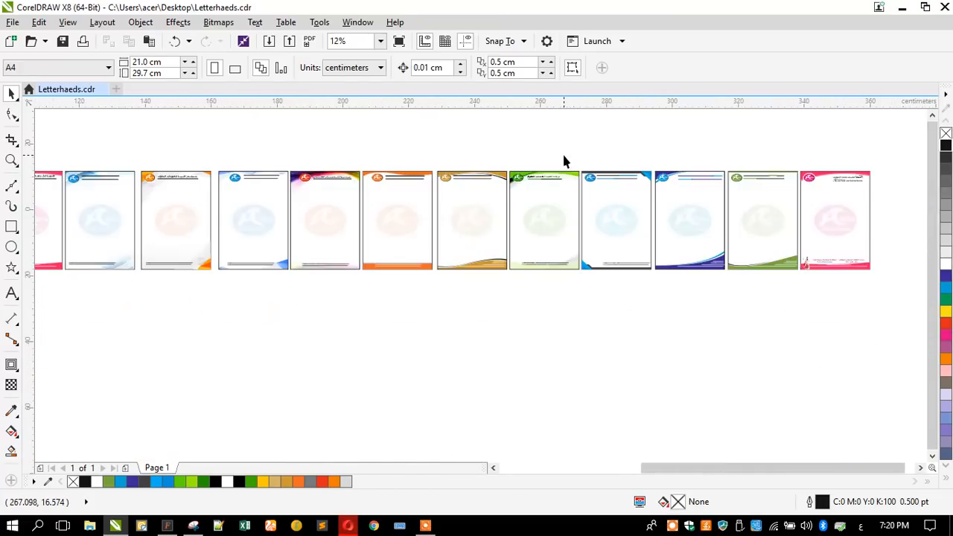
scroll(703, 180, "up", 1)
left_click_drag(605, 165, 745, 374)
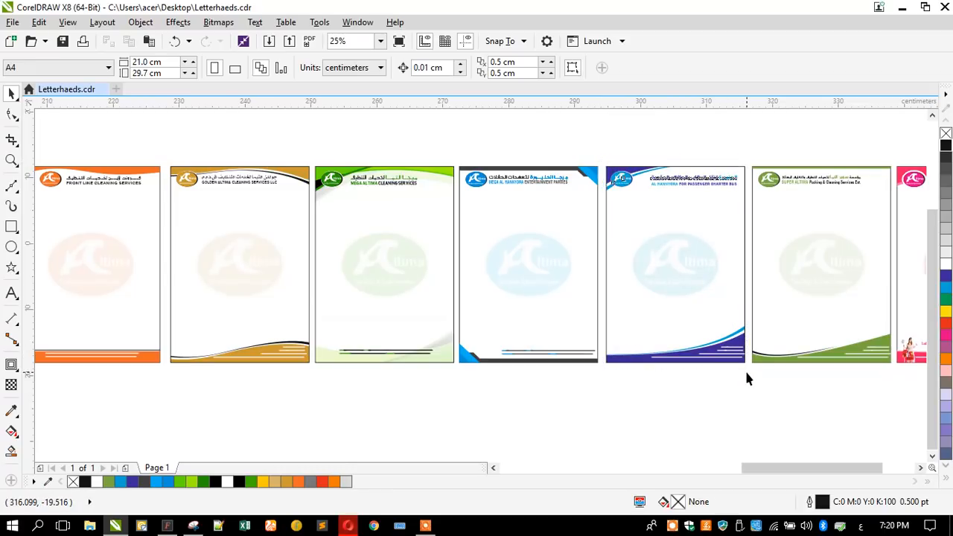
scroll(749, 219, "down", 2)
left_click_drag(699, 224, 295, 227)
left_click(295, 198)
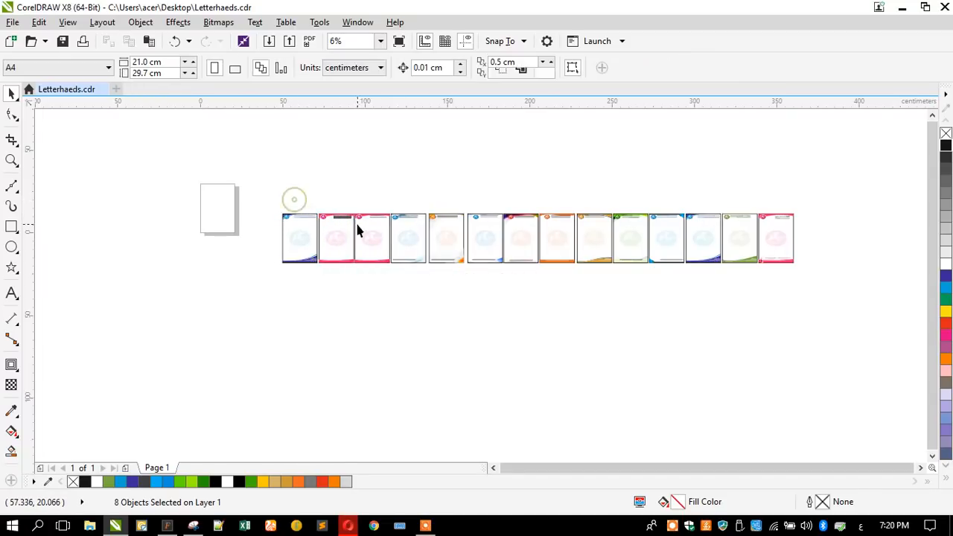
Step: Delete the Arabic and English passenger charter bus name from the duplicated blue letterhead
left_click(11, 160)
left_click_drag(276, 203, 405, 273)
left_click_drag(166, 140, 722, 410)
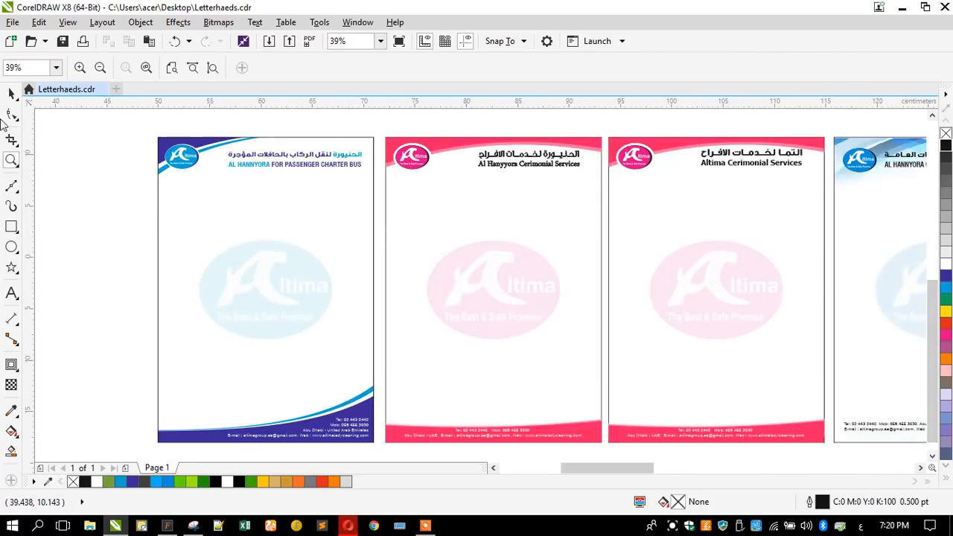
left_click(11, 94)
left_click_drag(313, 174, 375, 192)
key("Delete")
Step: Move the Al Hanyyora Cerimonial Services name from the pink letterhead straight across into the duplicated blue letterhead's header
left_click(476, 165)
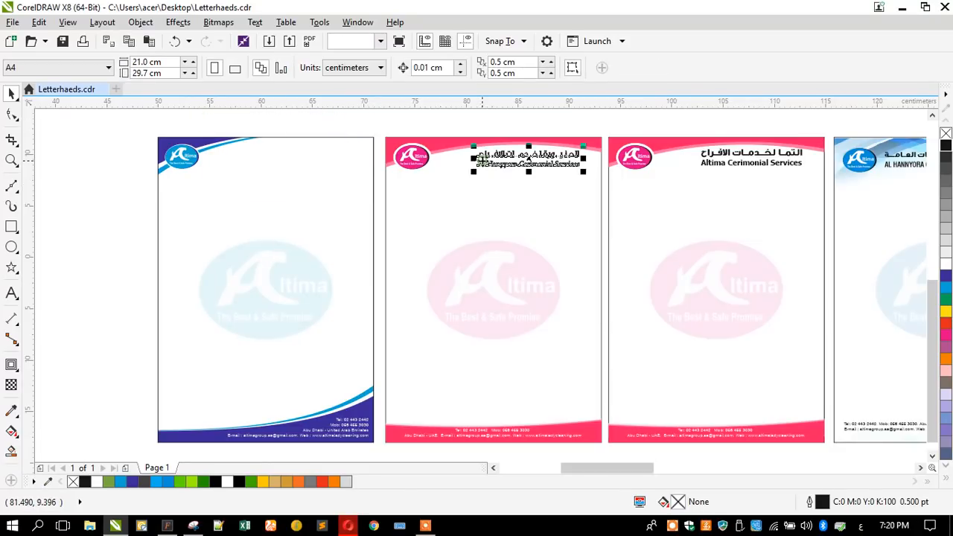
left_click_drag(476, 165, 275, 175)
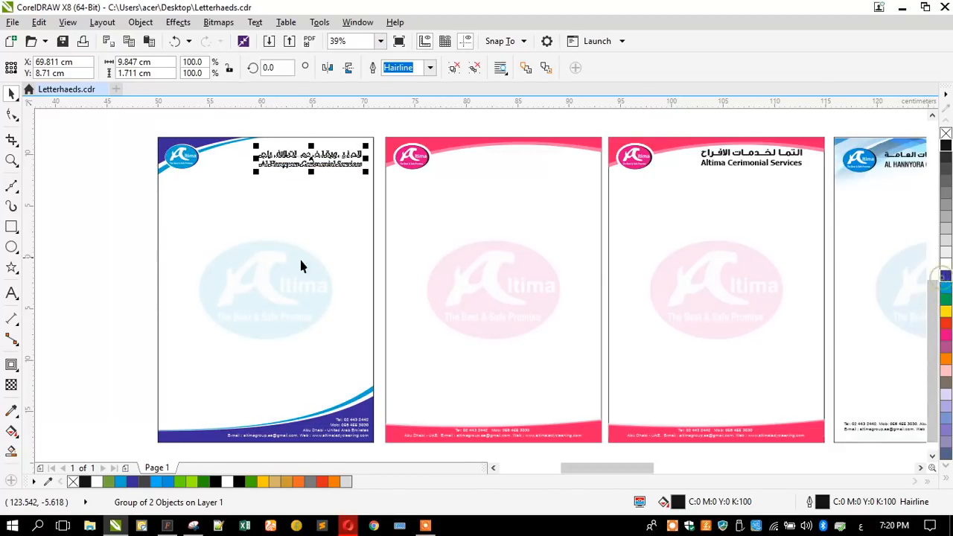
left_click(138, 232)
Step: Colour the Al Hanyyora name's fill and outline dark blue (C:100 M:100 Y:0 K:0)
left_click(268, 183)
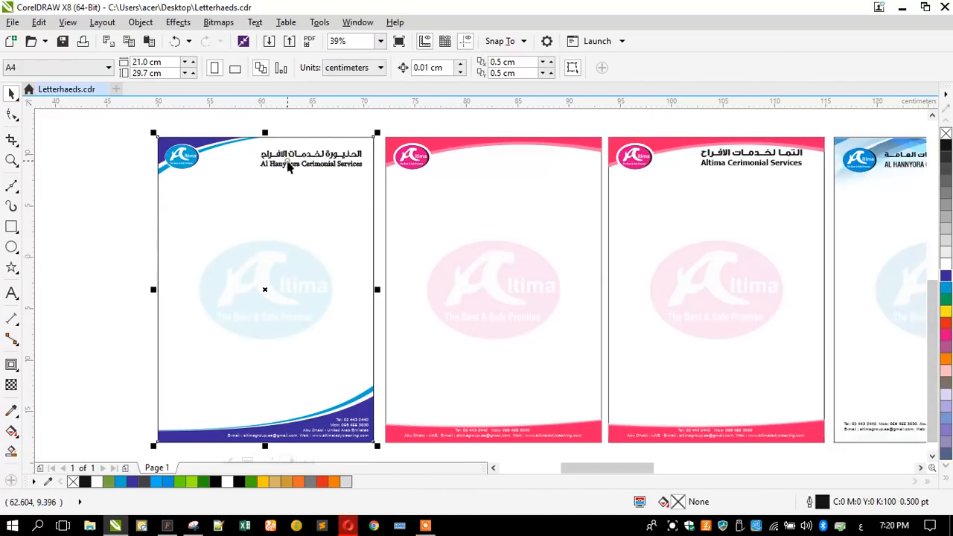
left_click(288, 161)
right_click(947, 277)
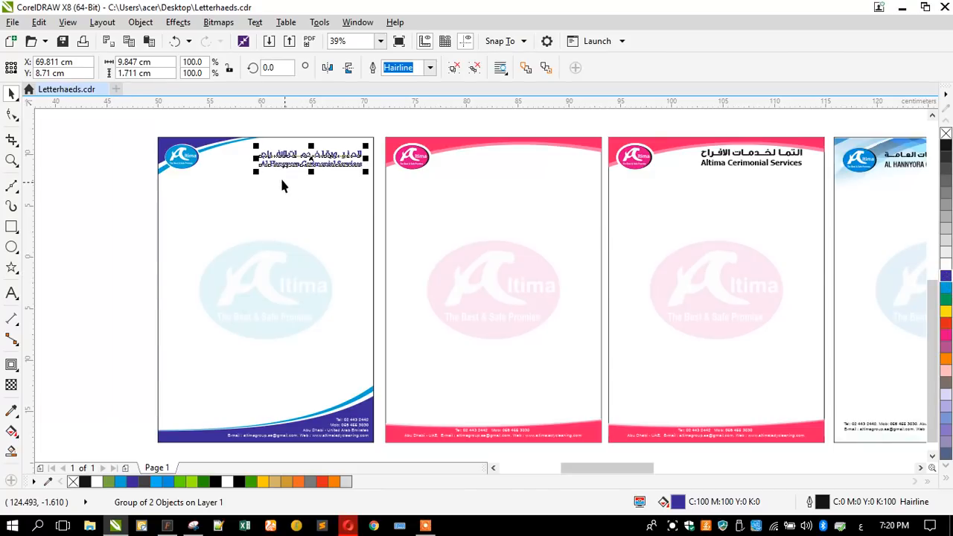
Step: Move the Al Hanyyora name horizontally to sit beside the logo and set its fill and outline to black
left_click_drag(280, 176, 219, 166)
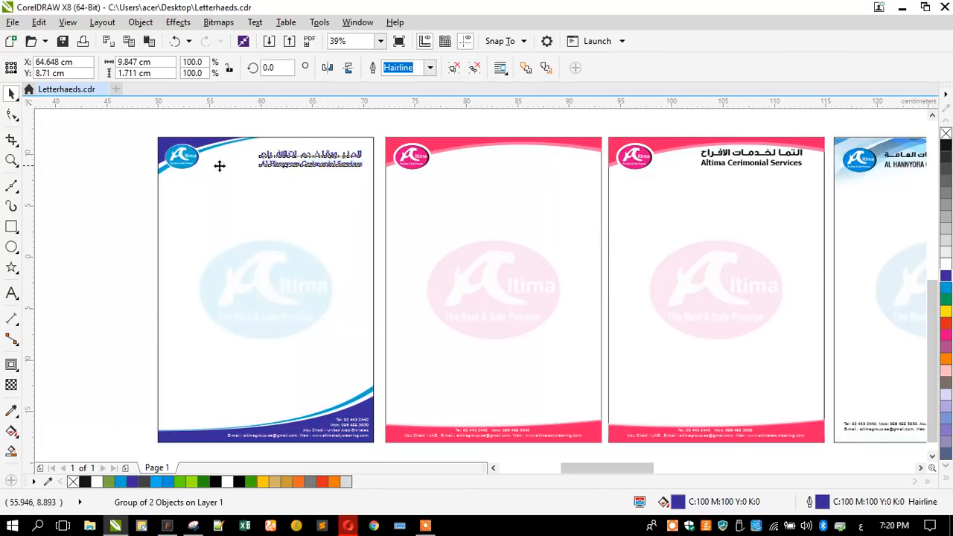
left_click(92, 190)
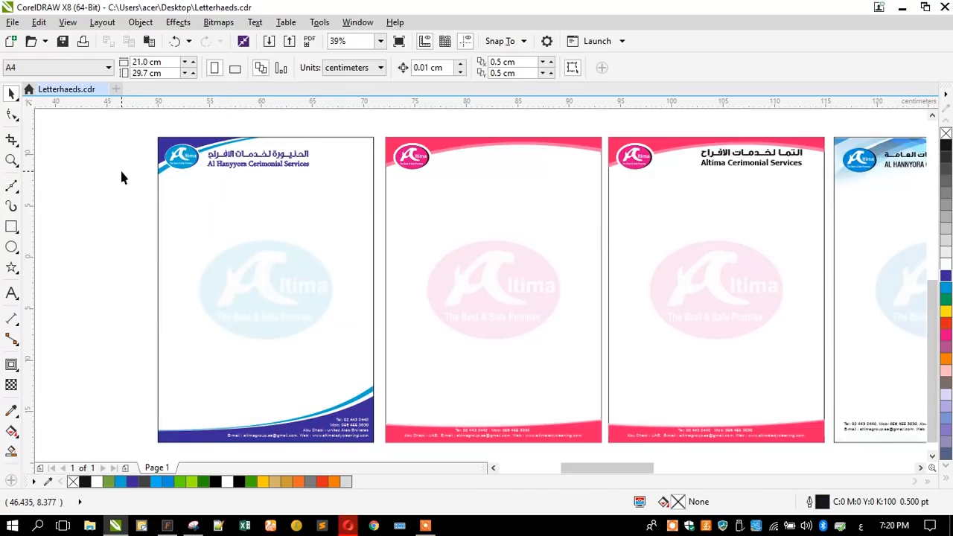
left_click(230, 166)
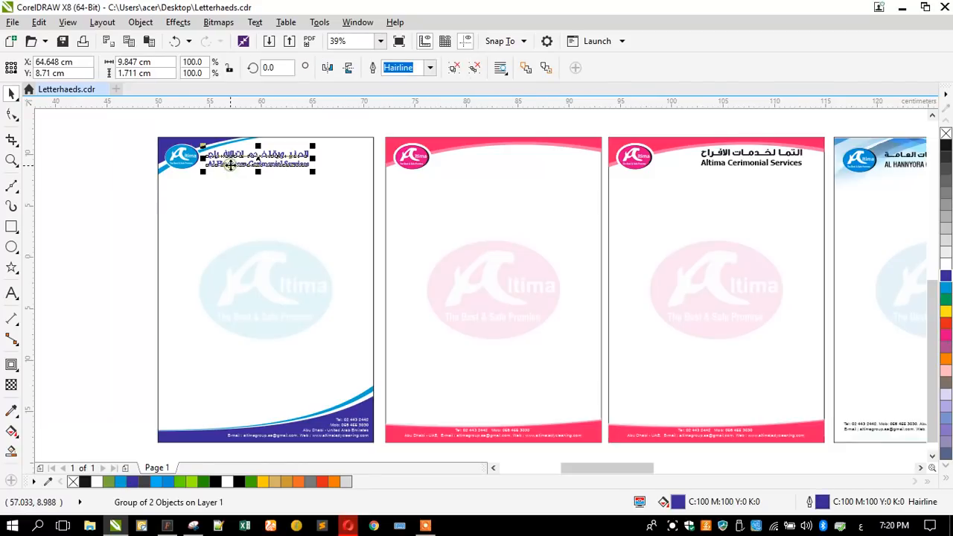
left_click(947, 153)
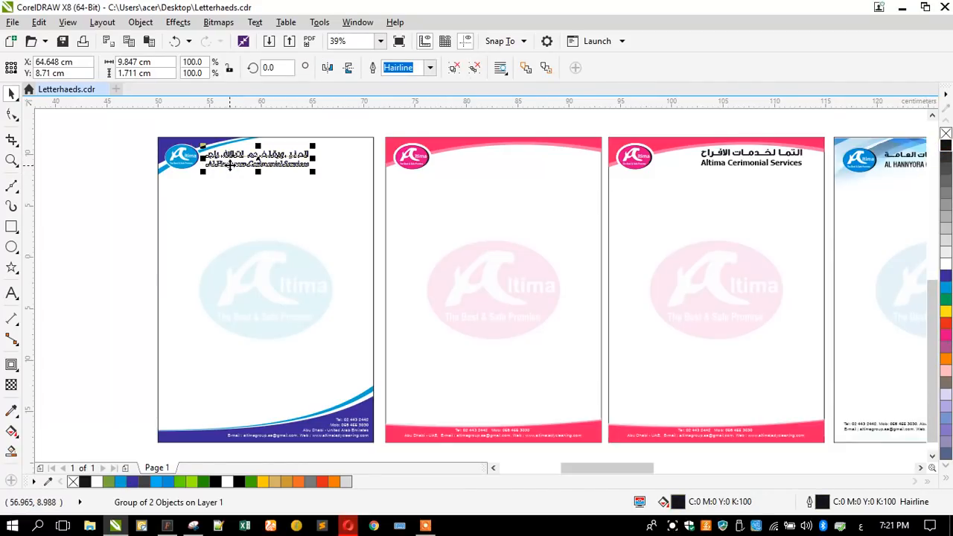
left_click(191, 376)
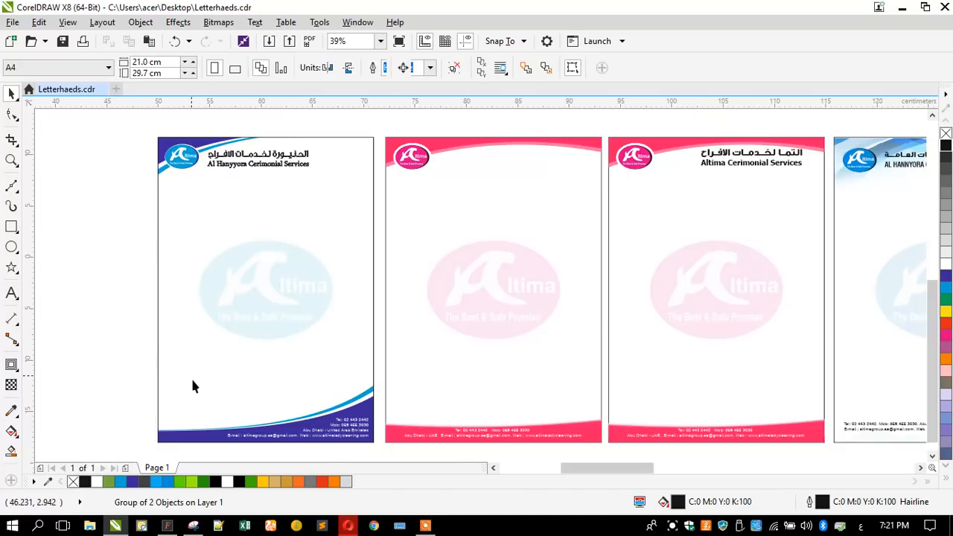
Step: Try sampling the pink of the neighbouring letterhead and applying it to the blue letterhead's footer, and undo the fill
left_click(11, 410)
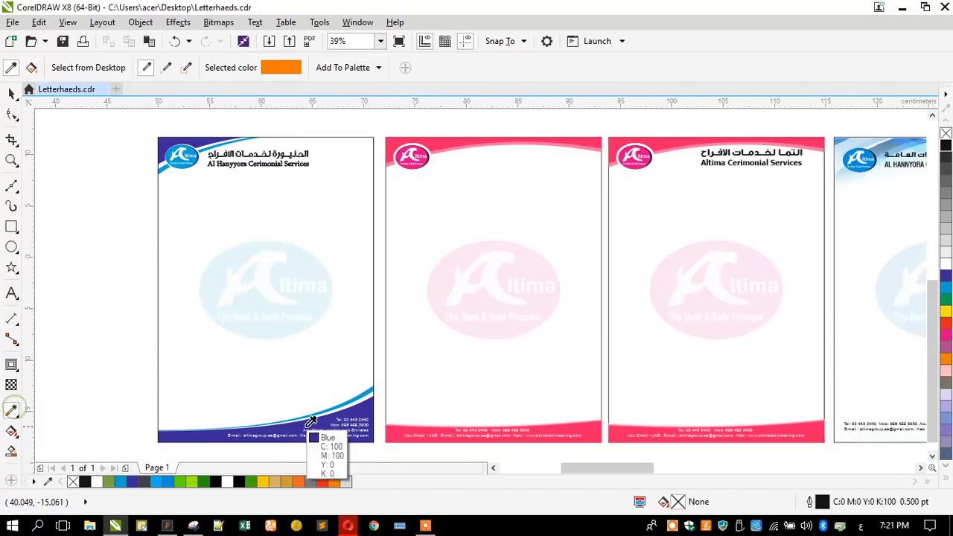
left_click(389, 434)
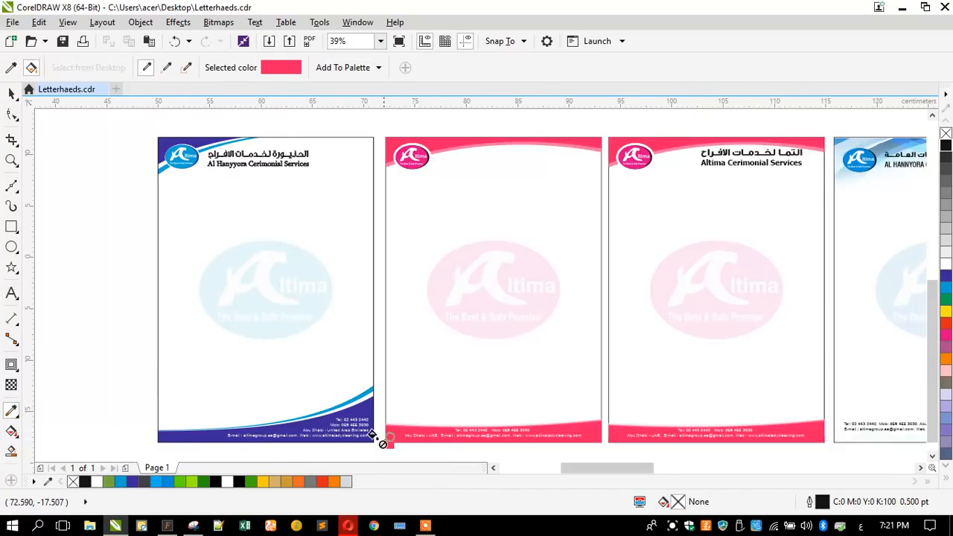
left_click(203, 438)
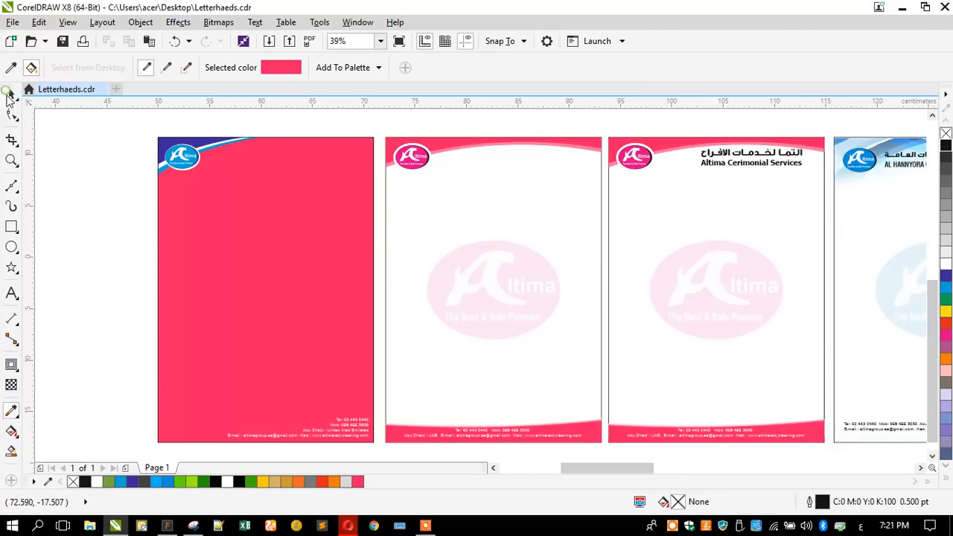
left_click(11, 95)
key("ctrl+z")
Step: Fill the dark blue footer curve of the Al Hanyyora letterhead with the sampled pink
left_click(188, 382)
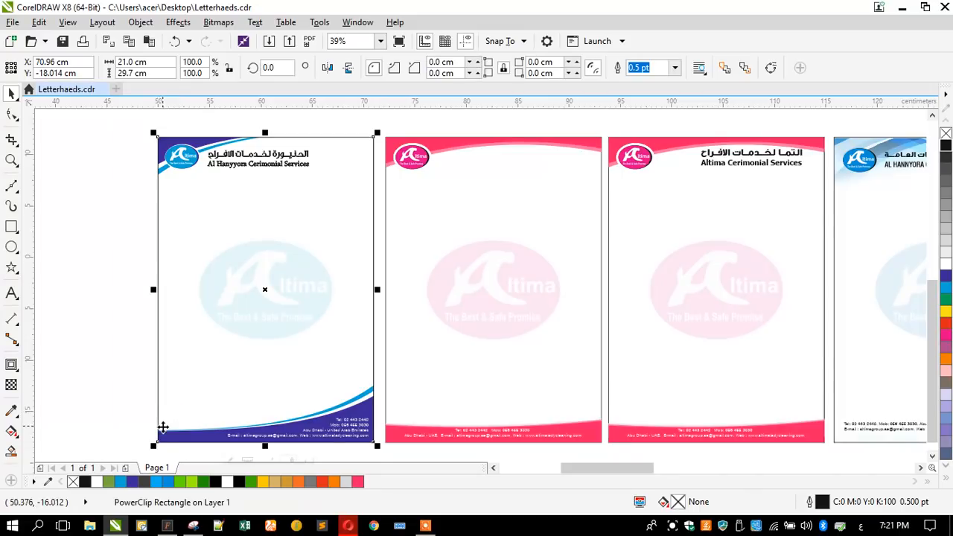
left_click(139, 415)
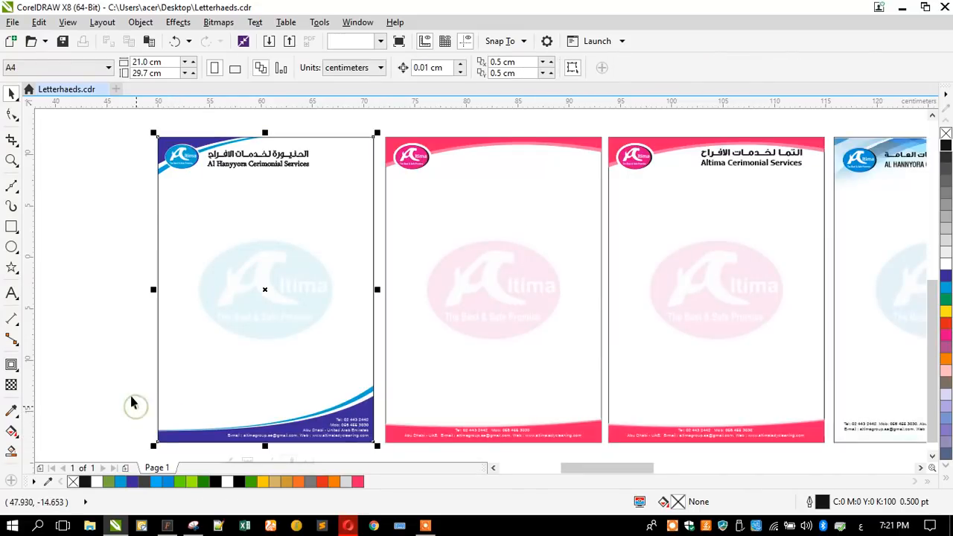
left_click(326, 415)
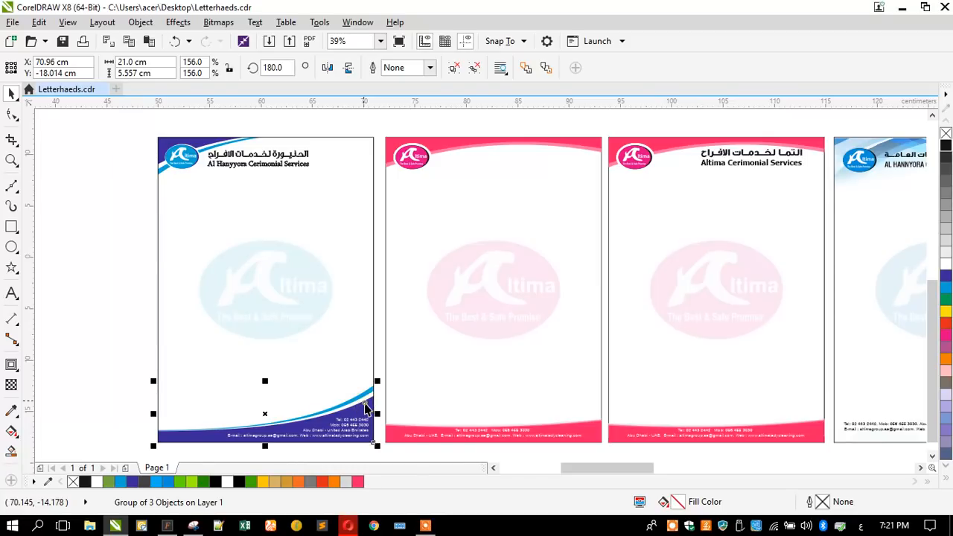
left_click(360, 402, "ctrl")
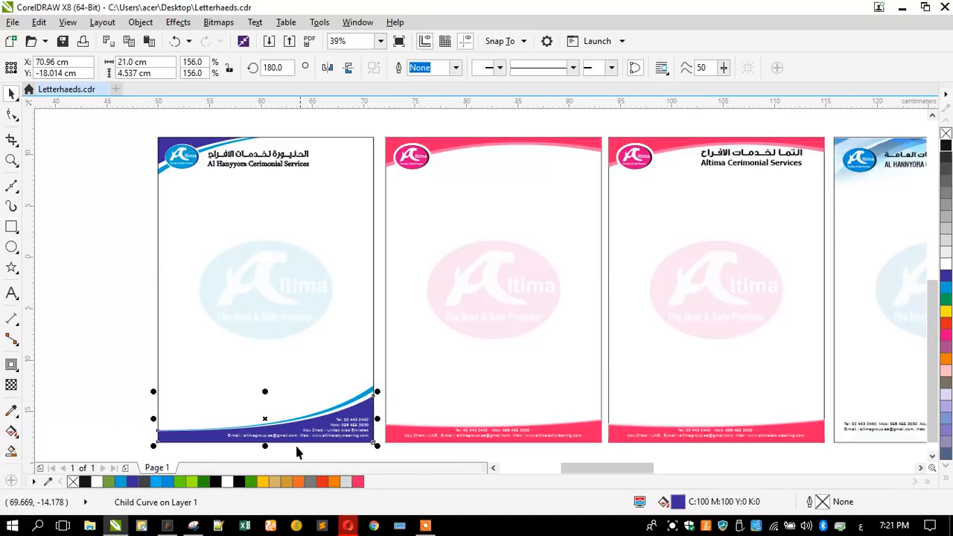
left_click(357, 481)
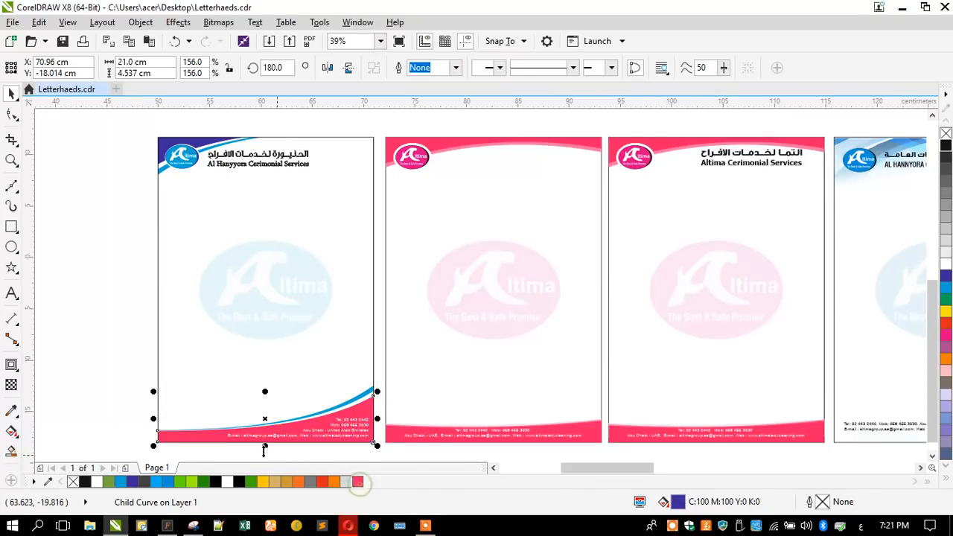
left_click(127, 415)
Step: Sample the light pink edge of the neighbouring letterhead's footer and fill the blue footer stripe with it
scroll(253, 440, "up", 2)
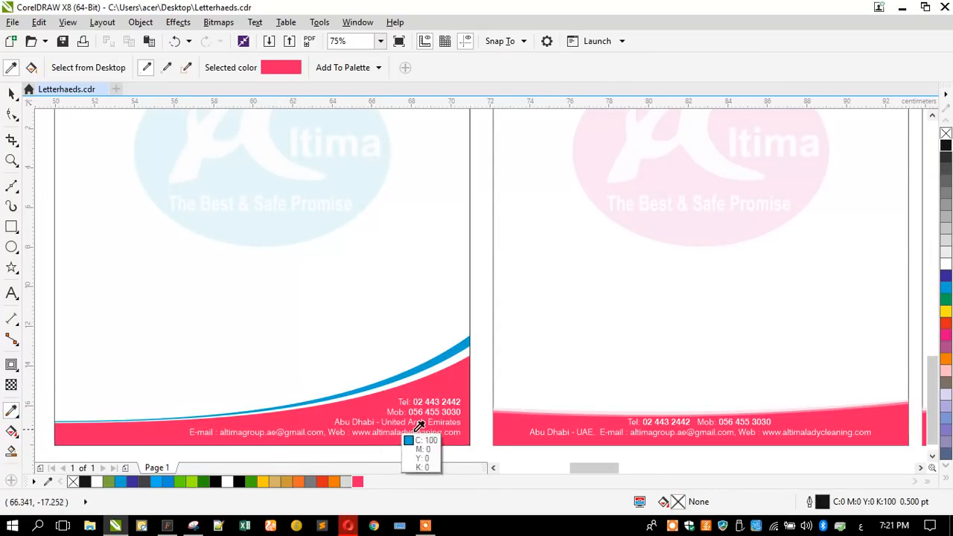
left_click(513, 406)
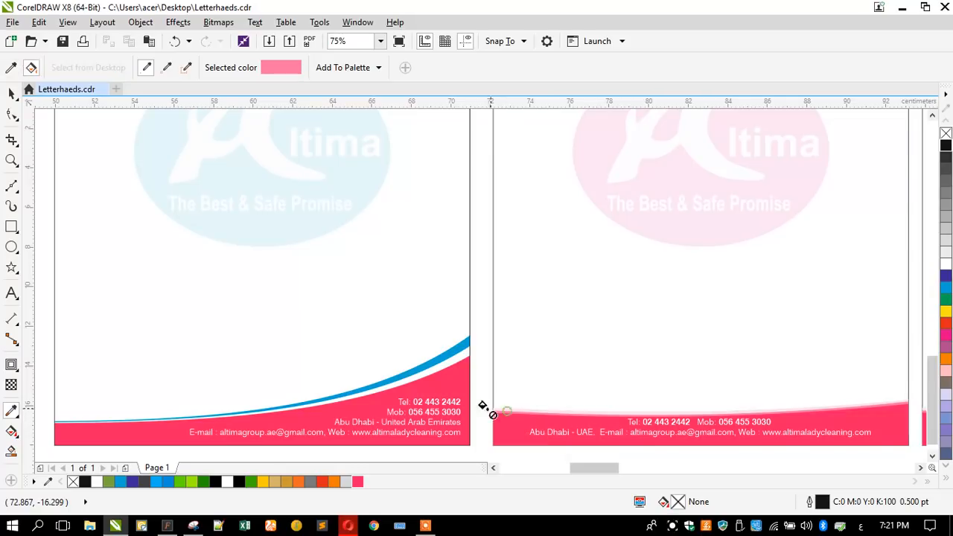
left_click(430, 363)
key("ctrl+z")
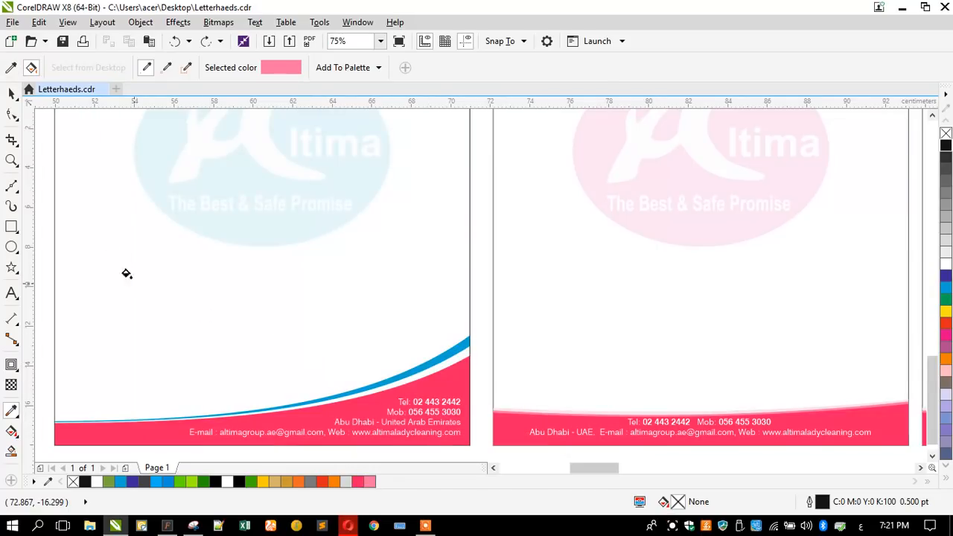
key("space")
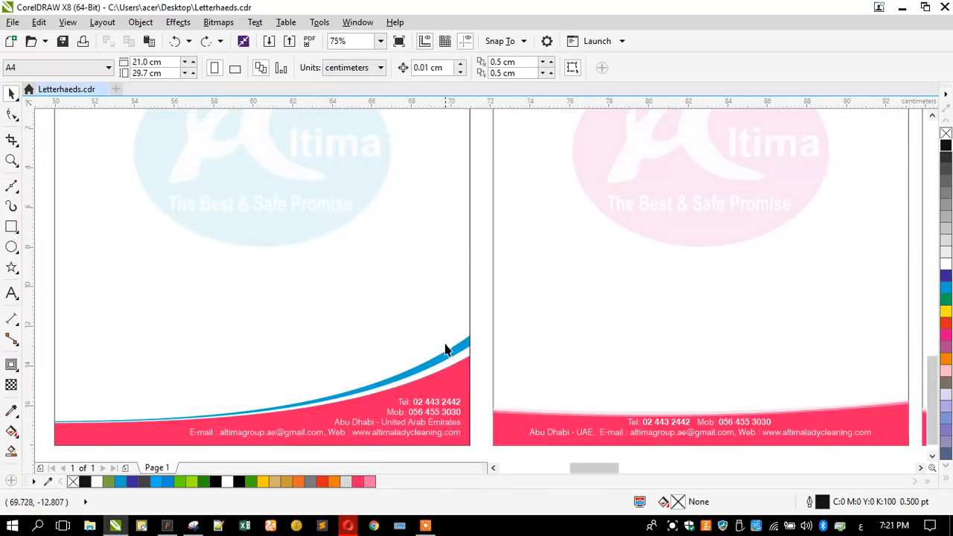
left_click(449, 350)
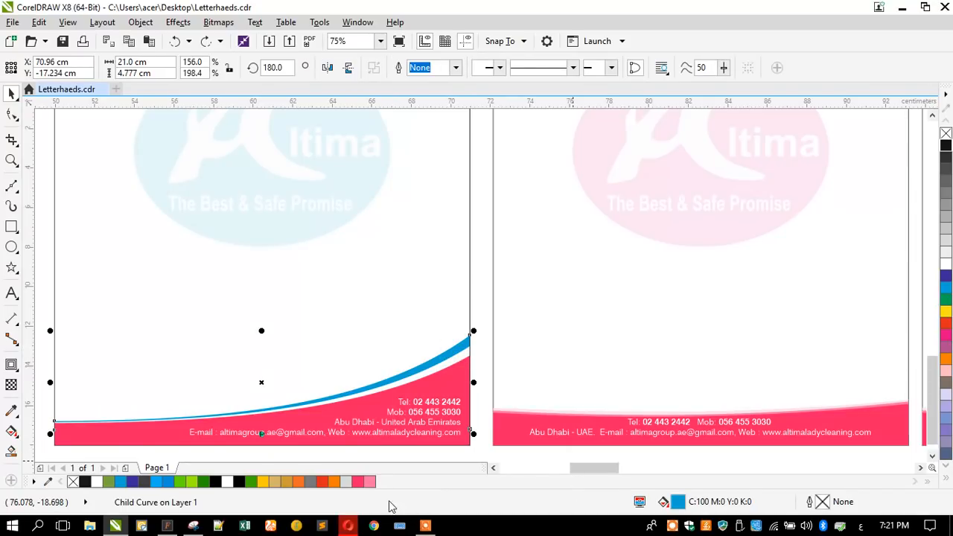
scroll(418, 421, "down", 1)
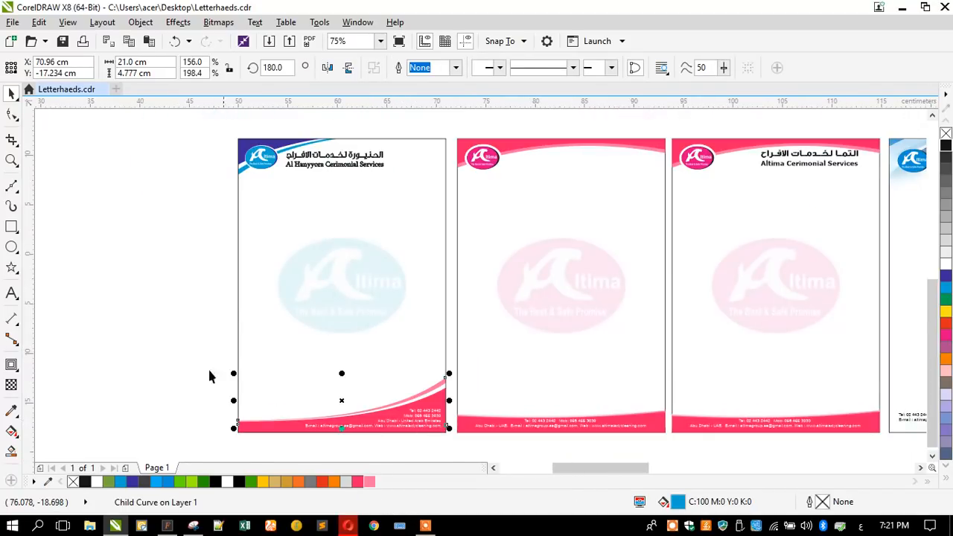
Step: Inside the header's PowerClip, recolour the dark blue curve pink and the blue stripe light pink
left_click(251, 303)
scroll(257, 149, "up", 1)
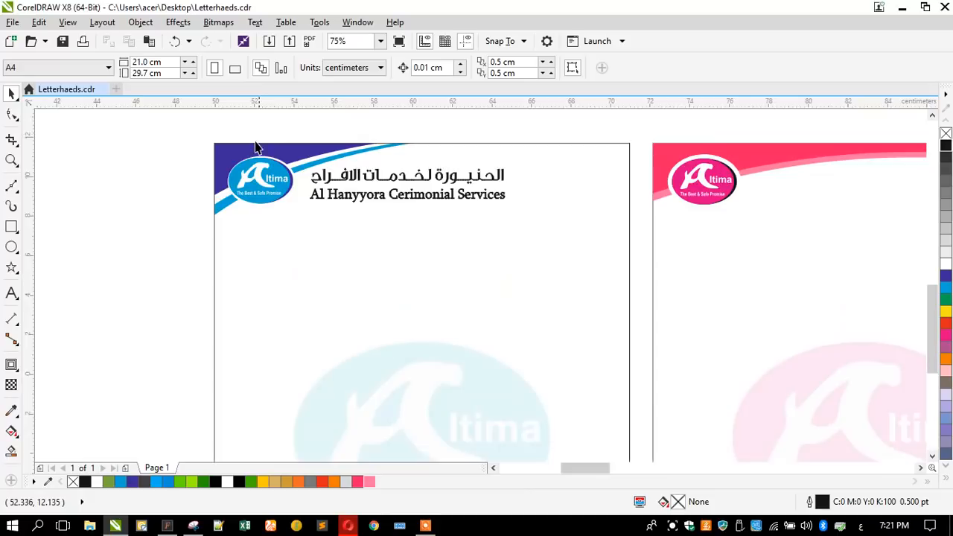
left_click(219, 192)
double_click(219, 190)
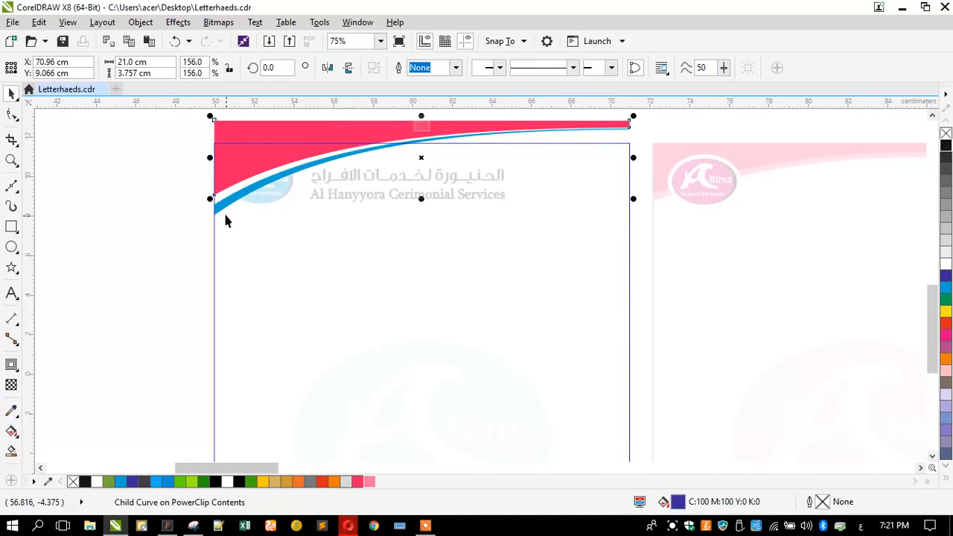
left_click(216, 204)
left_click(221, 211)
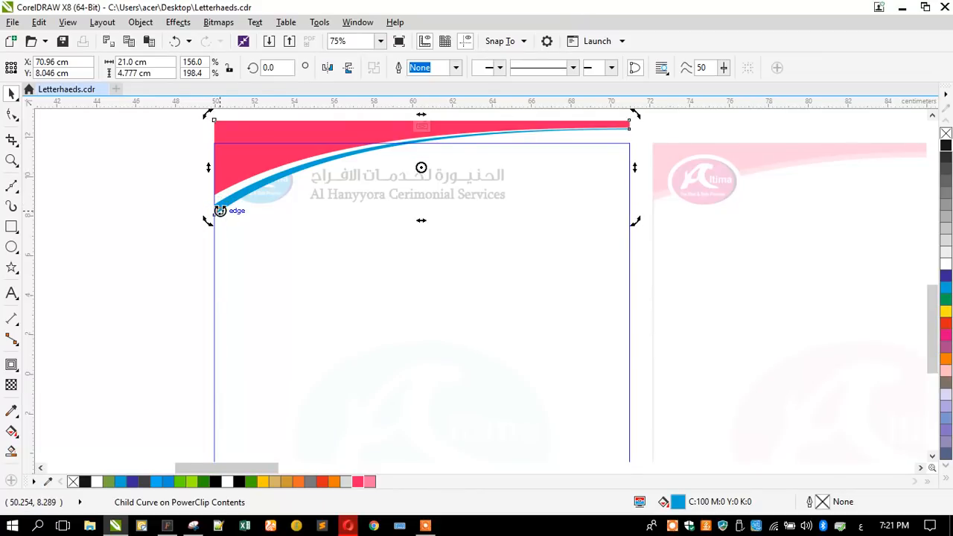
left_click(370, 482)
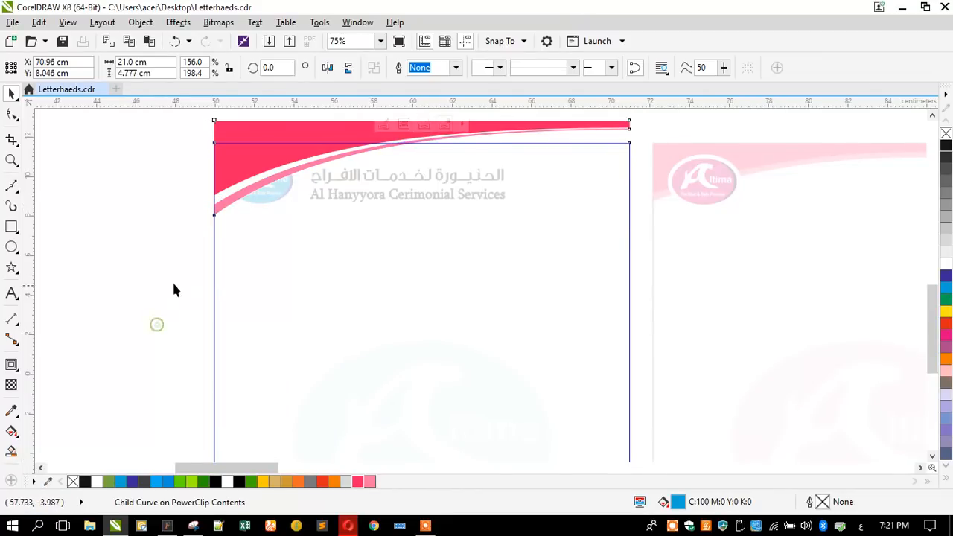
left_click(165, 271, "ctrl")
Step: Recolour the header logo with a black shadow shape and a pink oval matching the header curve
scroll(252, 145, "up", 1)
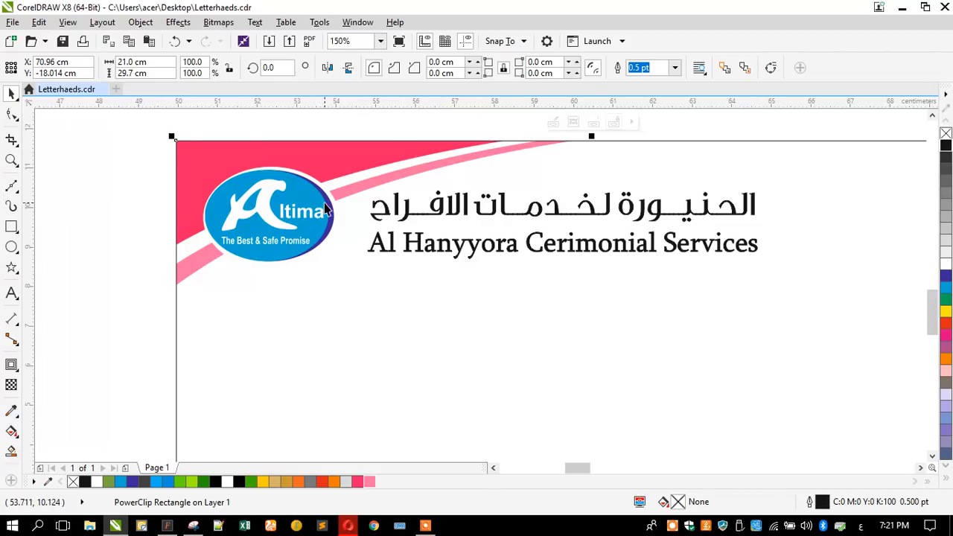
left_click(330, 215, "ctrl")
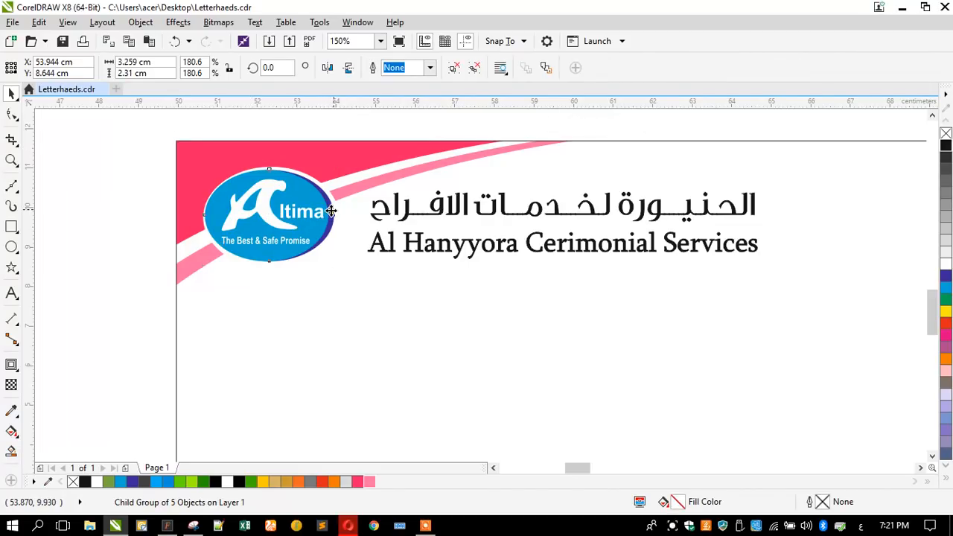
left_click(331, 211, "ctrl")
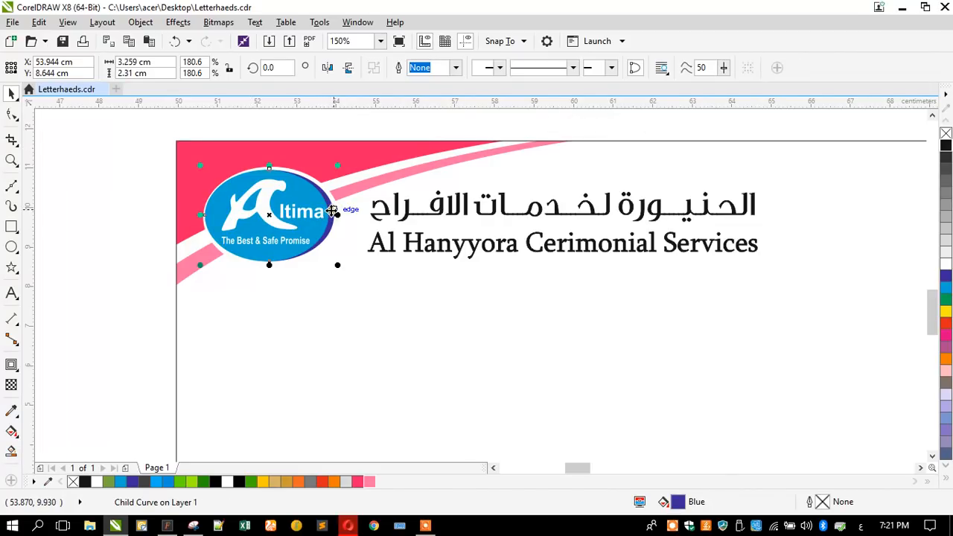
left_click(119, 213)
left_click(218, 195, "ctrl")
left_click(219, 195, "ctrl")
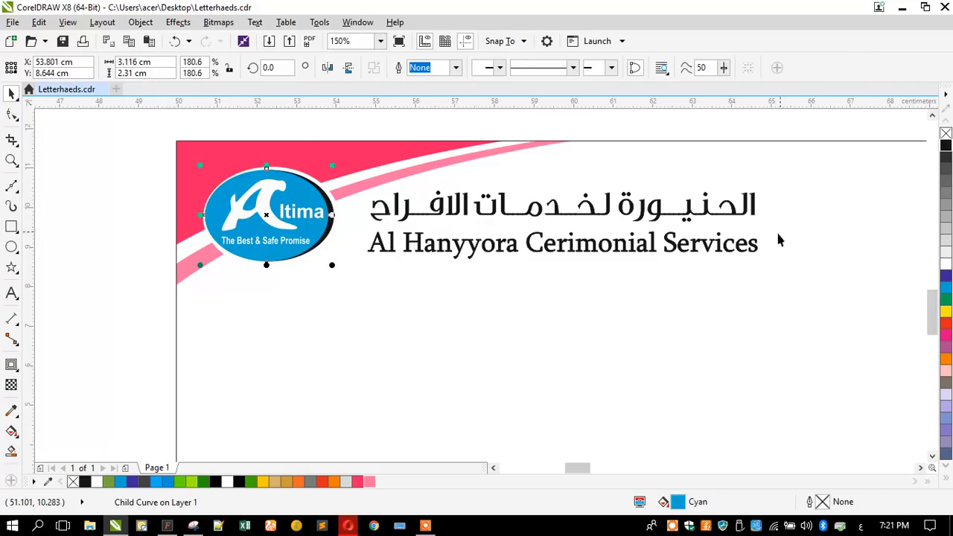
left_click(361, 482)
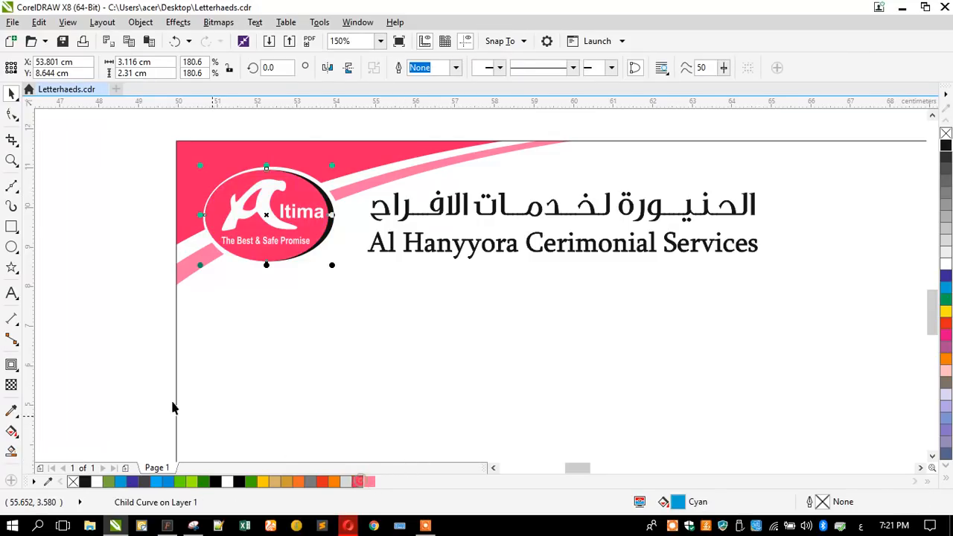
left_click(135, 310)
Step: Move the Al Hanyyora Cerimonial Services name to the header's right side, opposite the logo
scroll(257, 157, "down", 4)
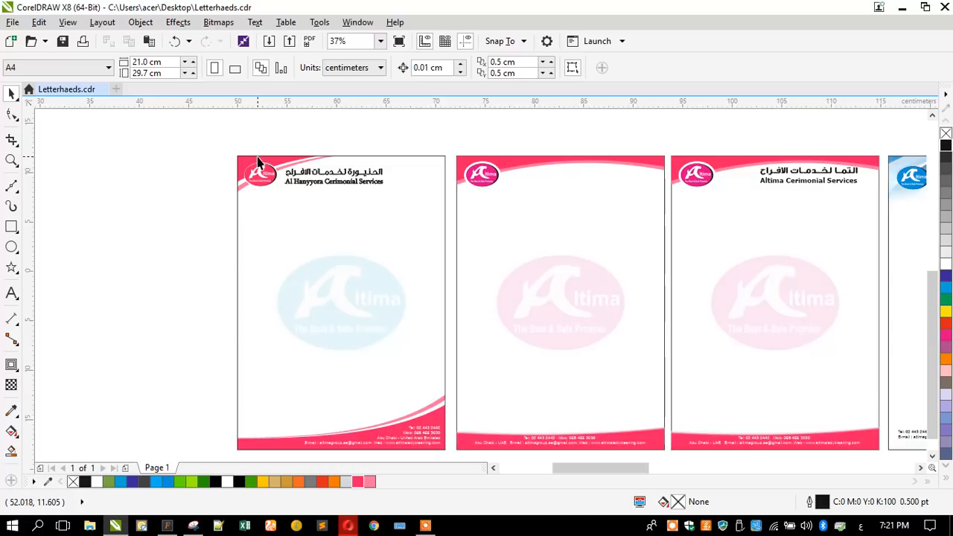
left_click_drag(396, 197, 413, 174)
left_click(162, 184)
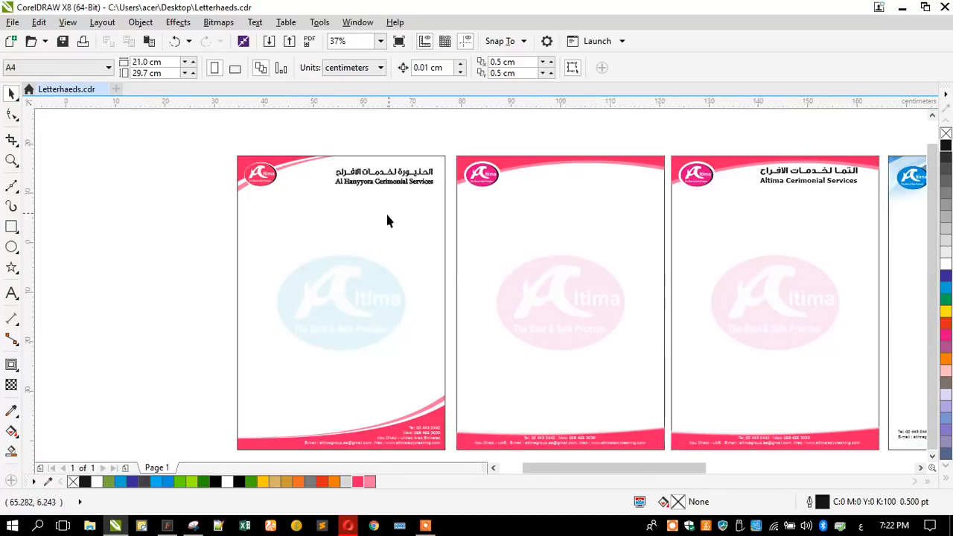
Step: Delete the leftover pink letterhead without a company name between the two Cerimonial Services letterheads
scroll(402, 193, "down", 2)
left_click_drag(490, 284, 529, 387)
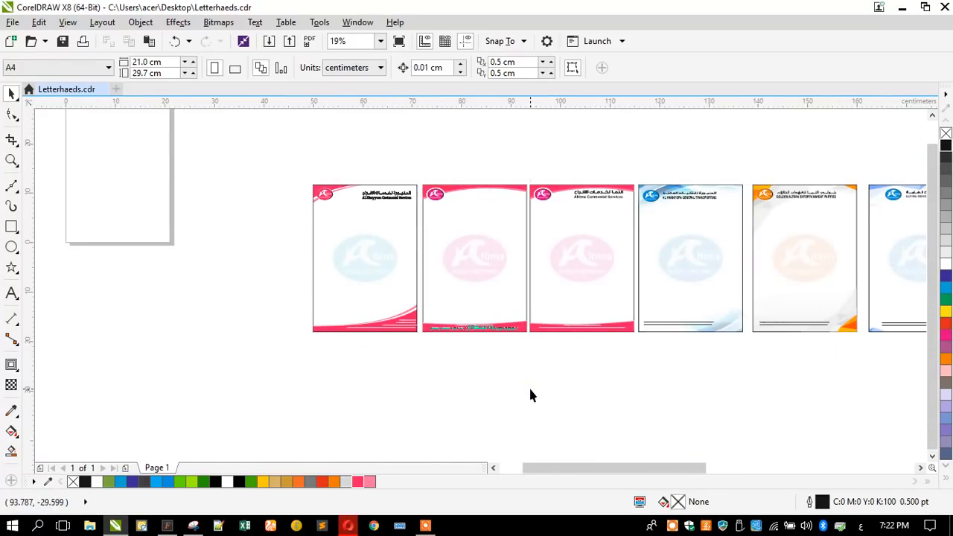
key("Delete")
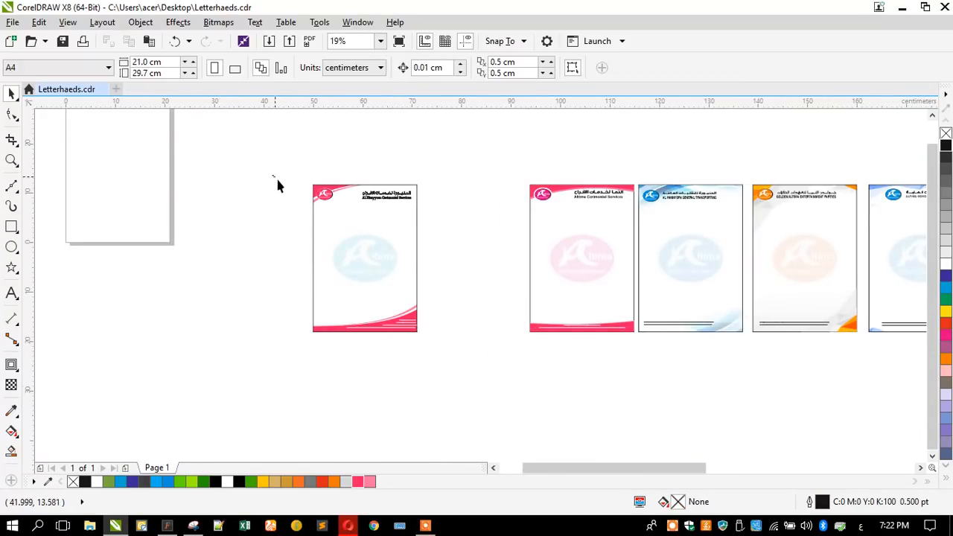
Step: Replace the Al Hanyyora letterhead's blue watermark with a copy of the Altima Cerimonial Services pink watermark, centred horizontally on the page
left_click(347, 246)
scroll(332, 245, "up", 2)
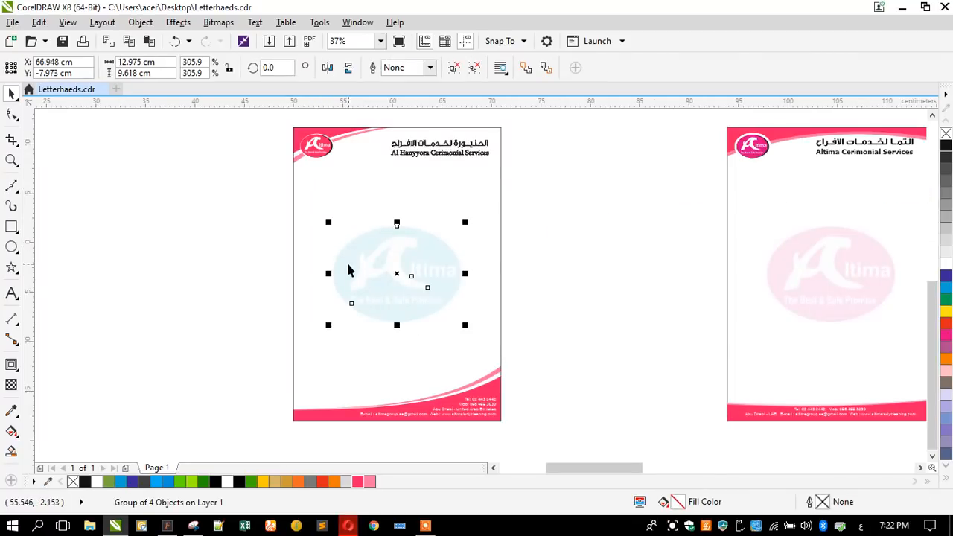
key("Delete")
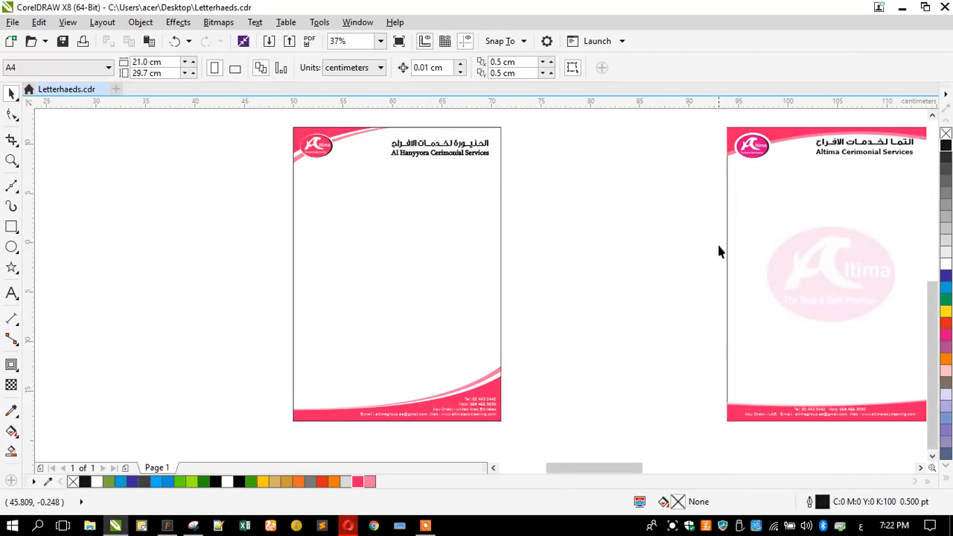
left_click_drag(818, 299, 921, 341)
left_click_drag(759, 286, 383, 286)
left_click(267, 300, "shift")
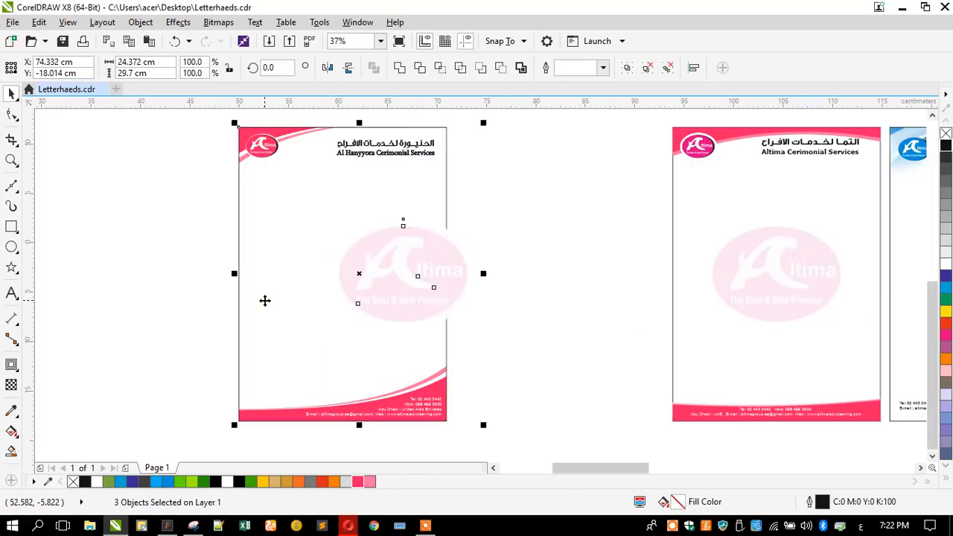
key("c")
left_click(187, 313)
Step: Move the finished Al Hanyyora letterhead into the gap at the start of the row and save the document
scroll(217, 268, "down", 1)
left_click_drag(286, 272, 394, 266)
left_click(273, 273)
scroll(273, 273, "down", 1)
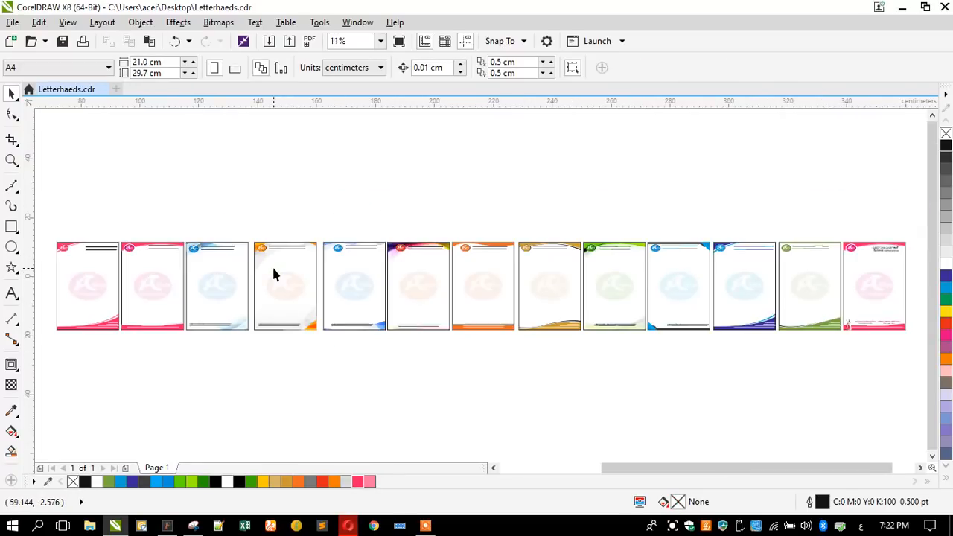
key("ctrl+s")
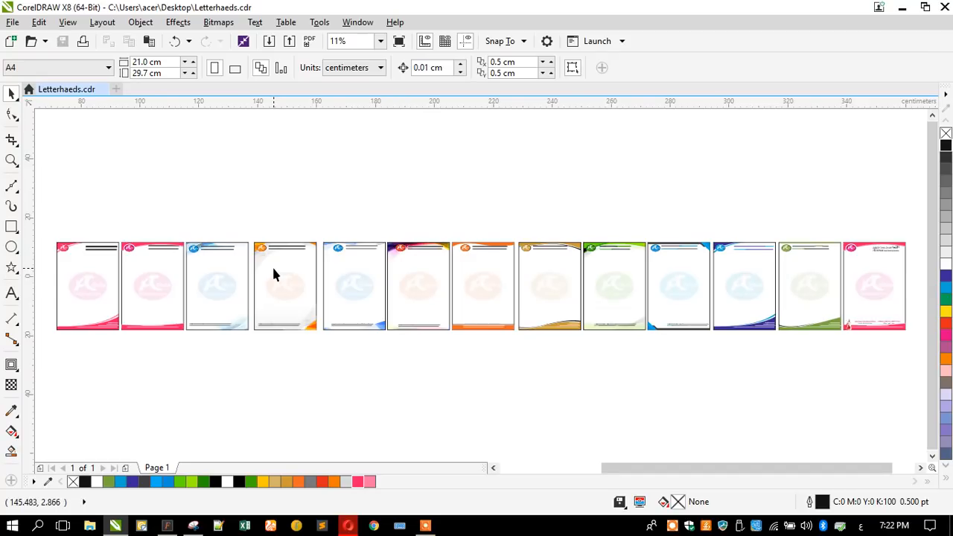
Step: Examine the finished letterheads up close along the row and minimize the program window
left_click(12, 162)
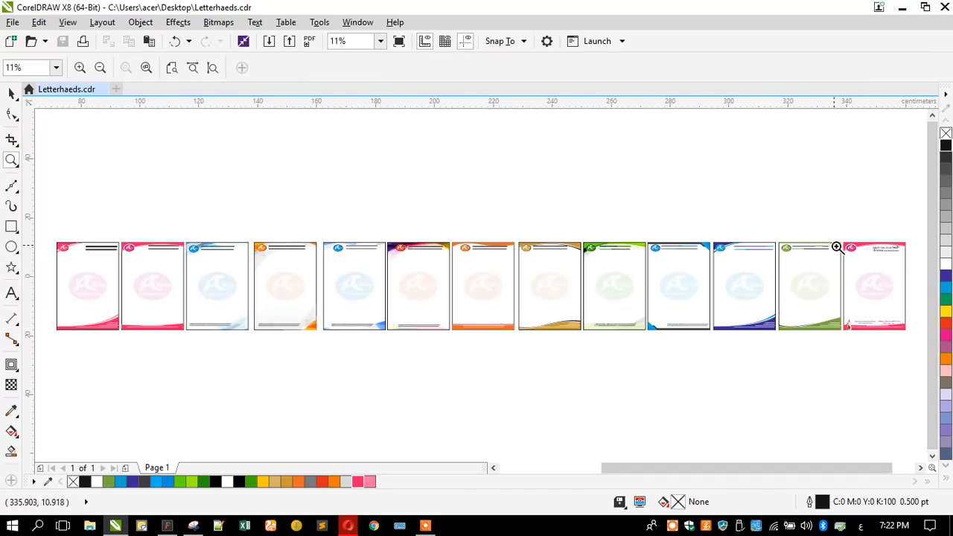
left_click_drag(840, 239, 912, 335)
left_click_drag(493, 468, 493, 470)
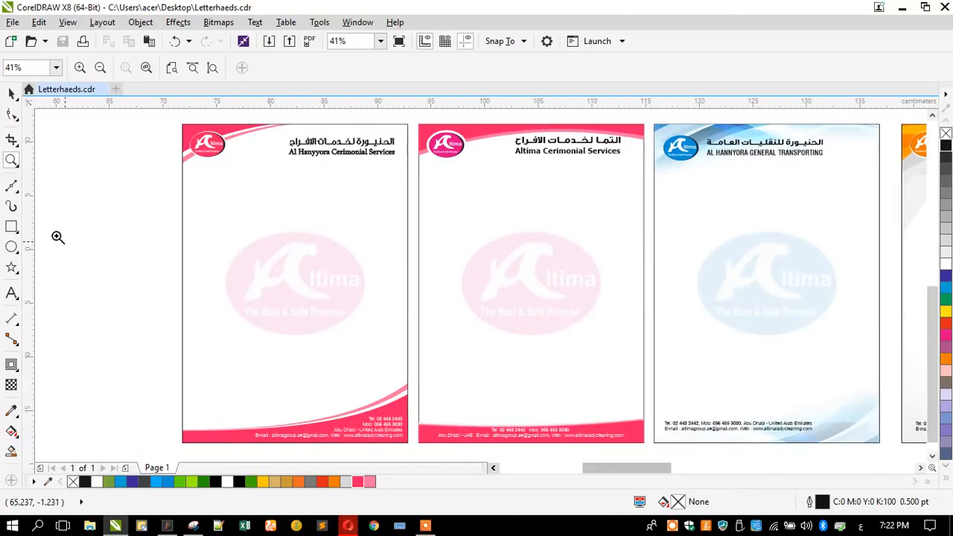
left_click(11, 90)
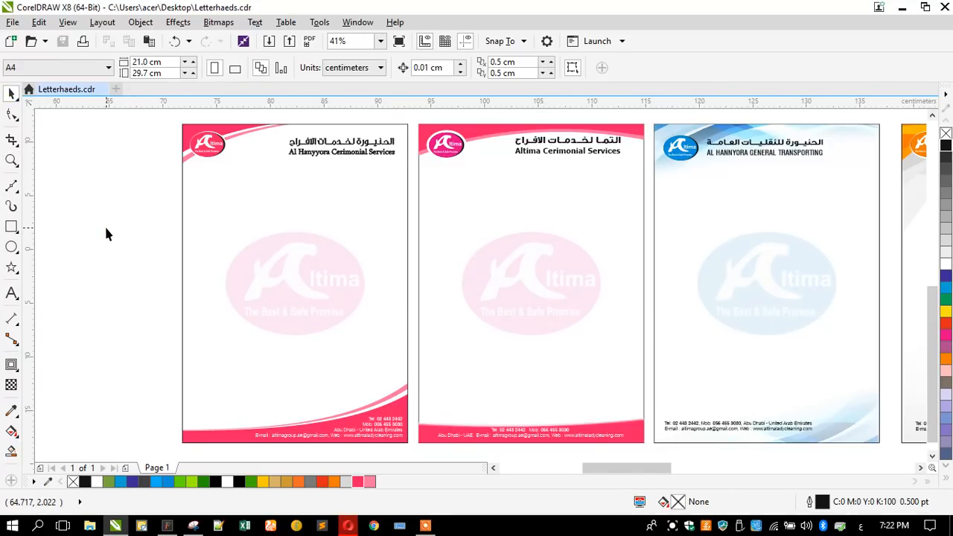
left_click(902, 7)
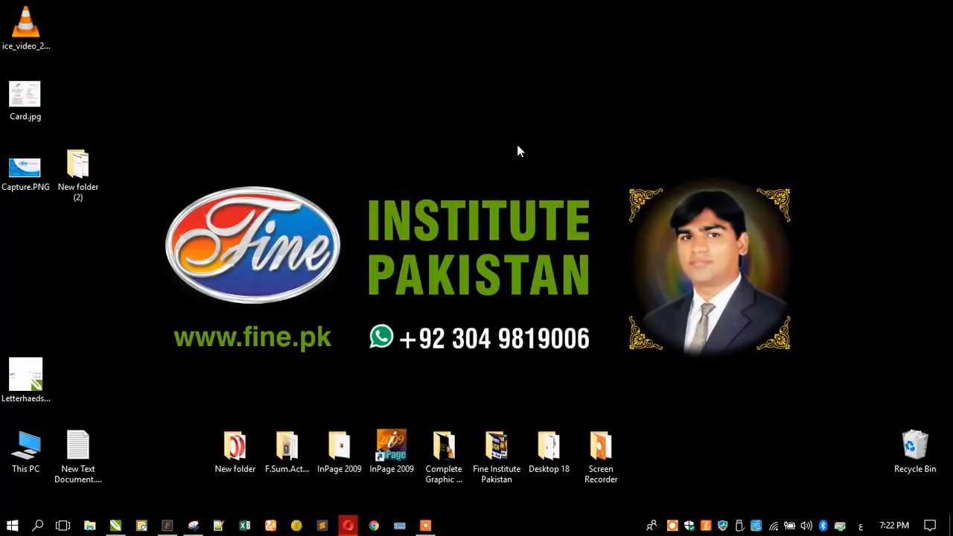